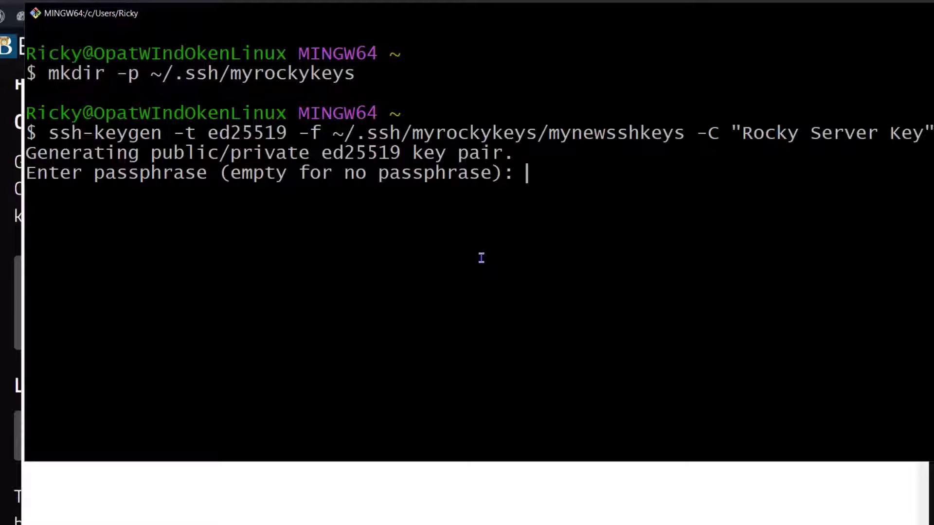
Leave the passphrase empty so the mynewsshkeys key pair gets generated.
key(Return)
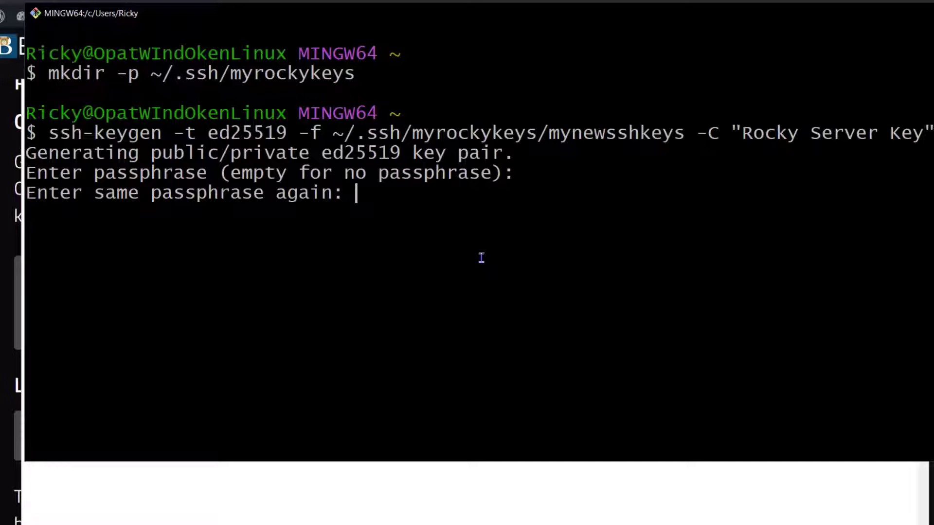
key(Return)
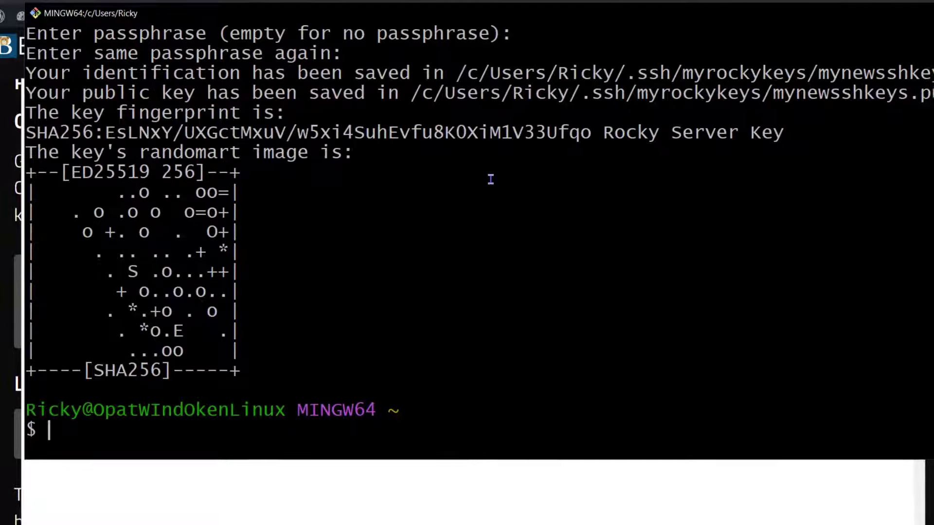
scroll(451, 198, up, 1)
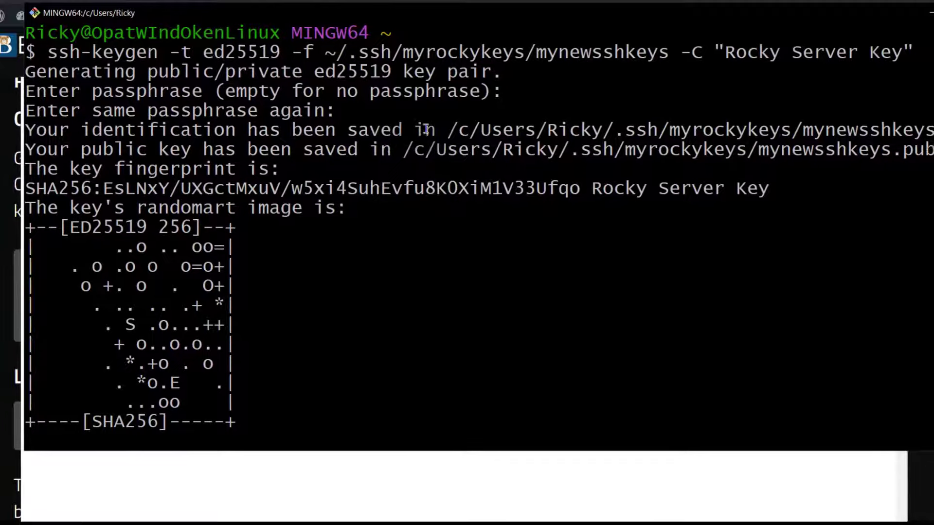
Highlight the saved key path in .ssh/myrockykeys and the ~ home shorthand in mkdir.
drag(446, 127, 916, 124)
click(439, 125)
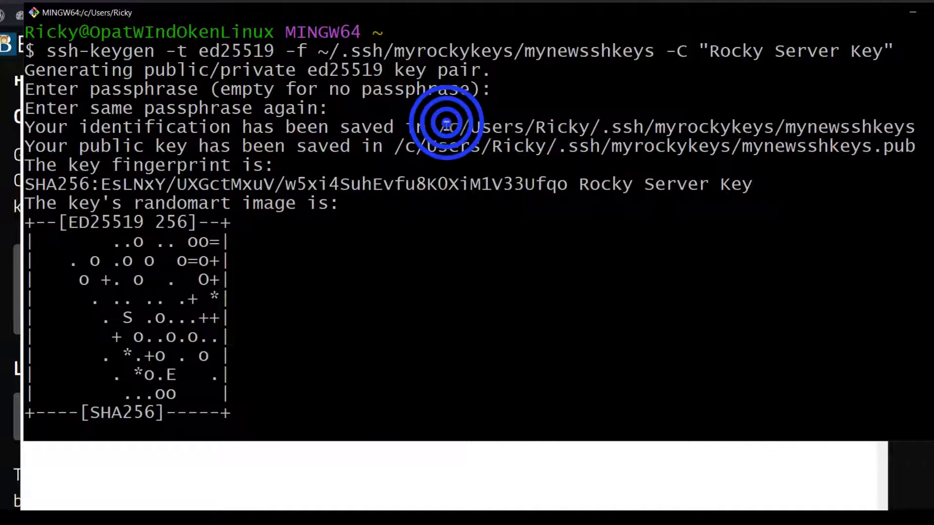
drag(438, 126, 600, 128)
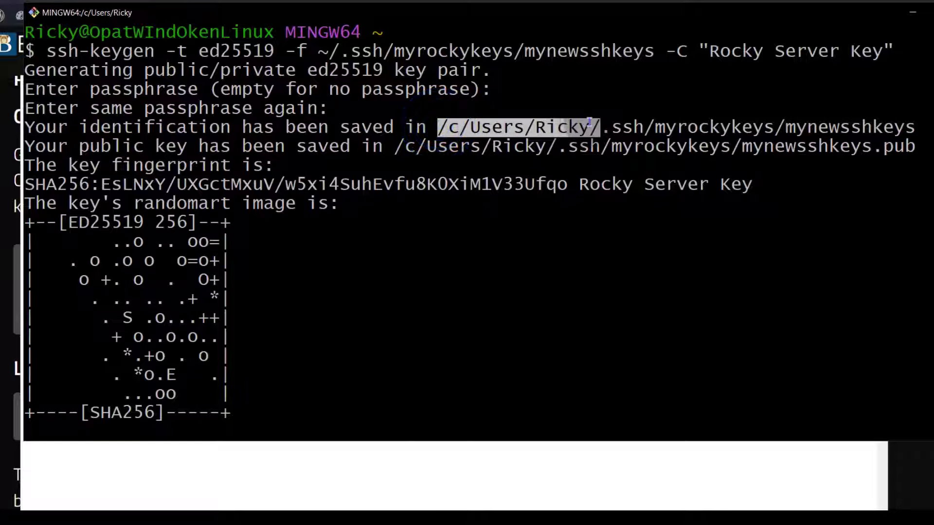
scroll(458, 158, up, 2)
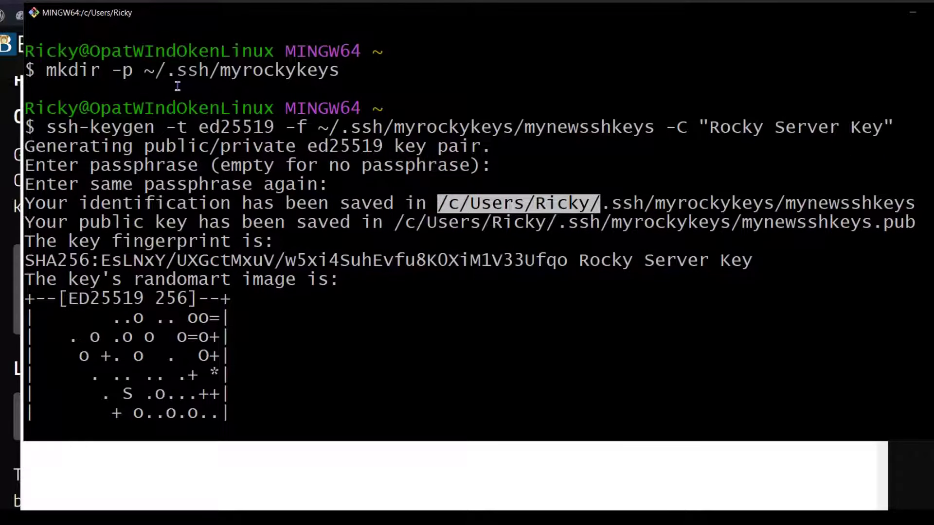
click(142, 71)
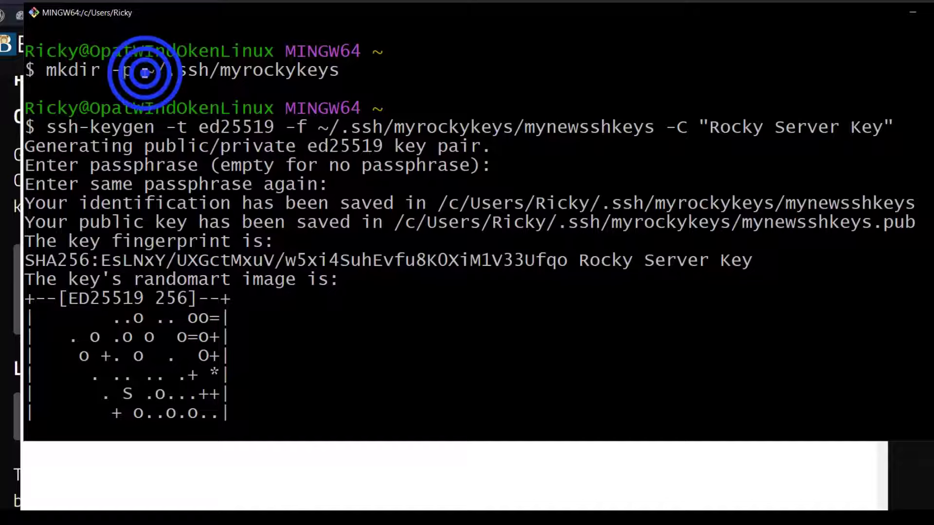
drag(144, 73, 165, 73)
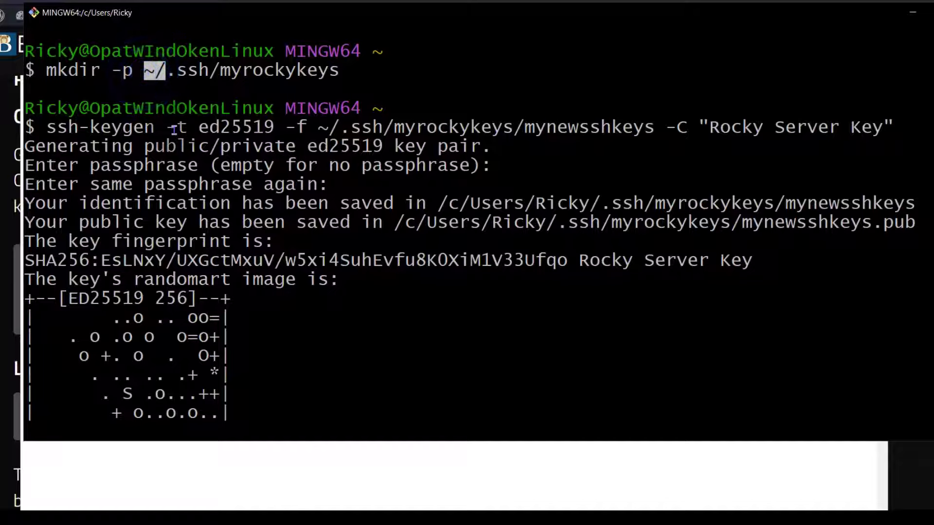
click(438, 201)
drag(438, 201, 594, 200)
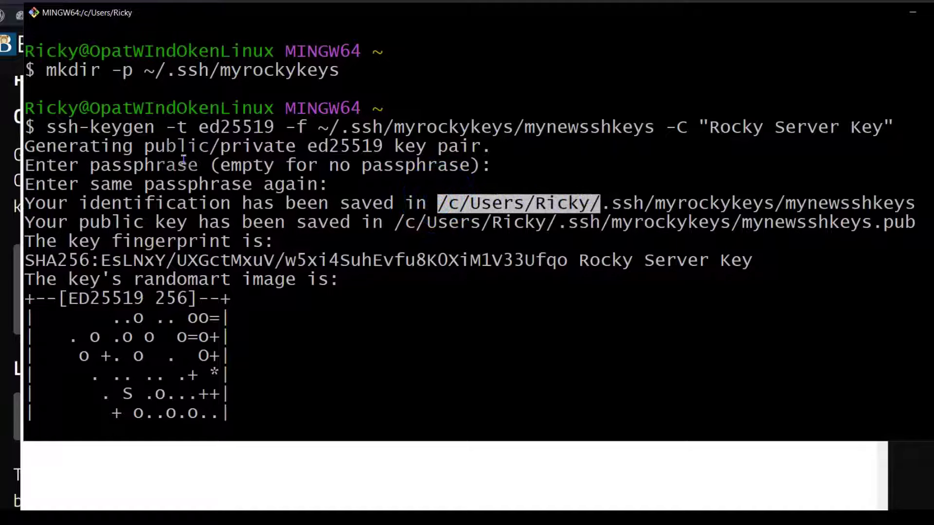
drag(152, 73, 147, 73)
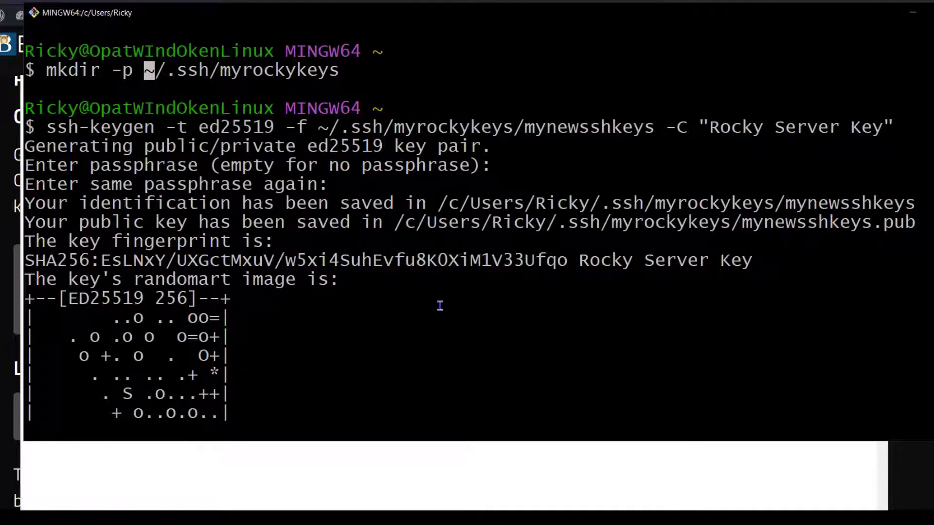
scroll(480, 277, down, 2)
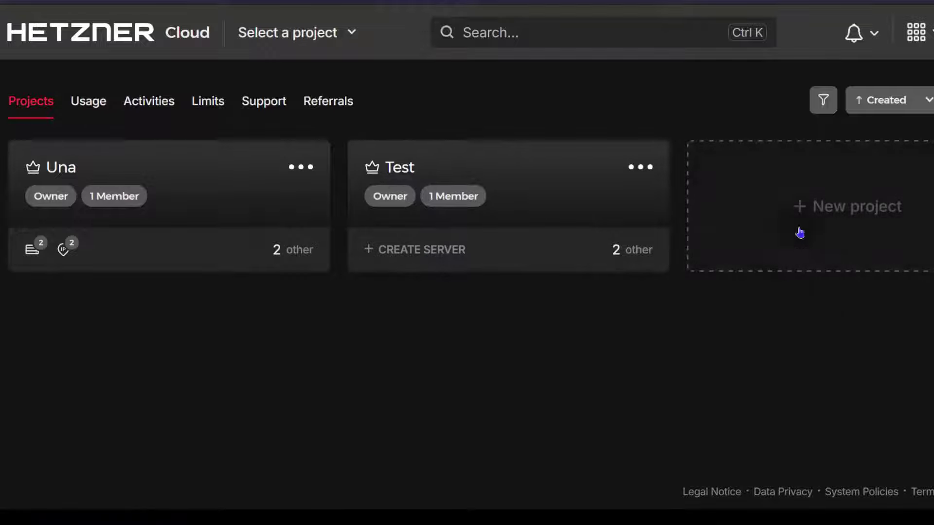
Cancel the New project form and start creating a server in the Test project.
click(842, 211)
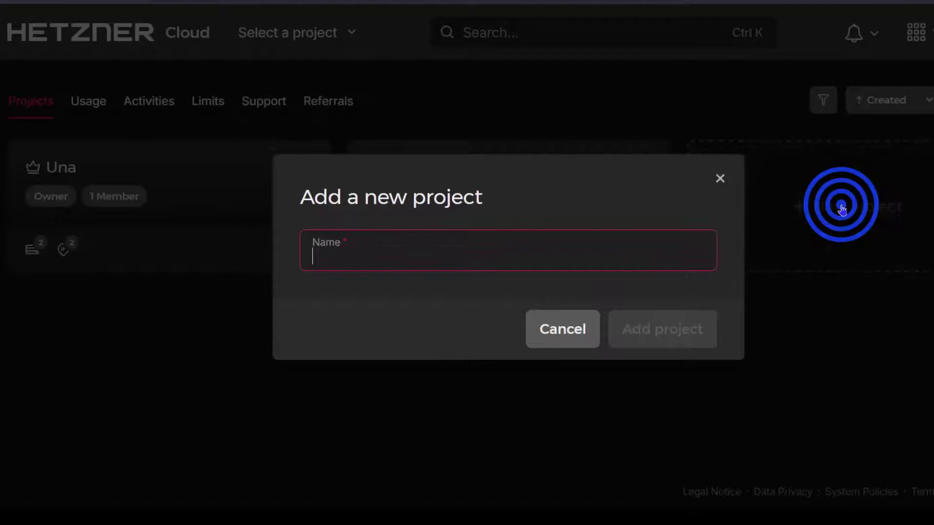
click(722, 175)
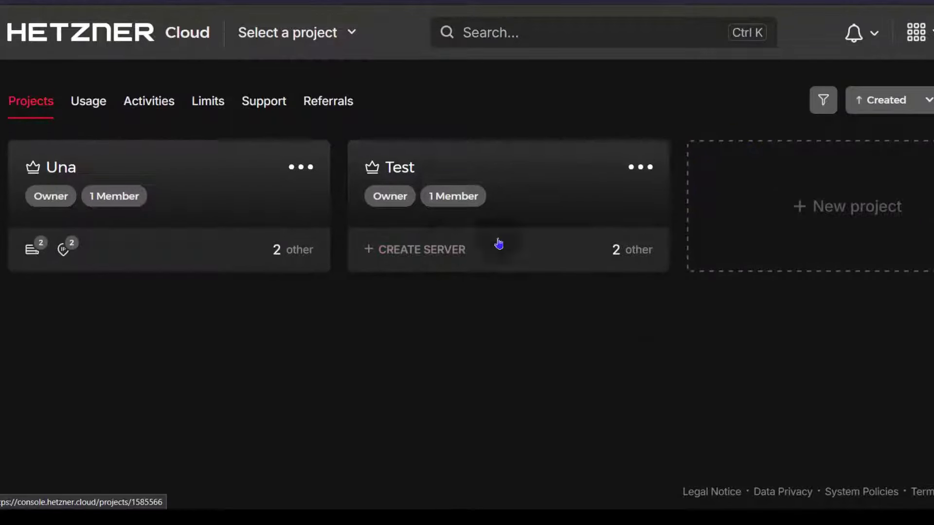
click(410, 252)
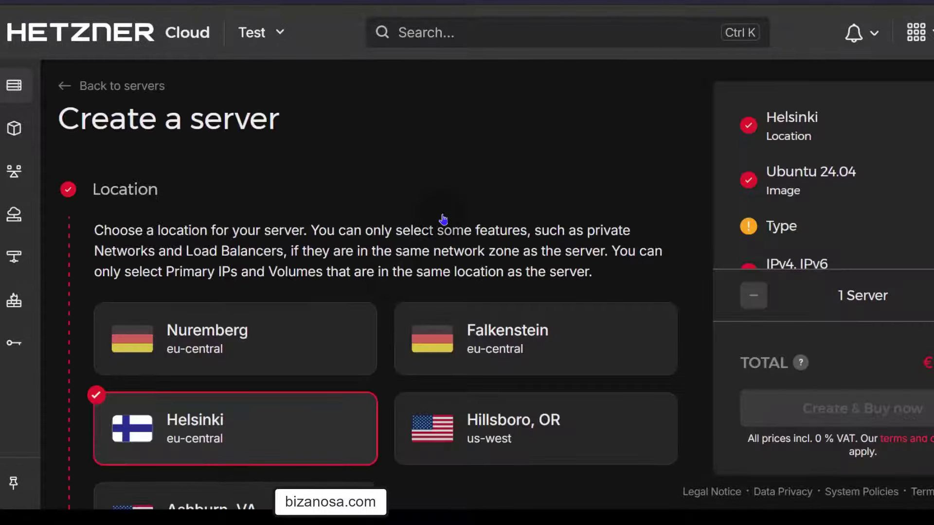
Choose Falkenstein as the server location.
scroll(395, 277, down, 4)
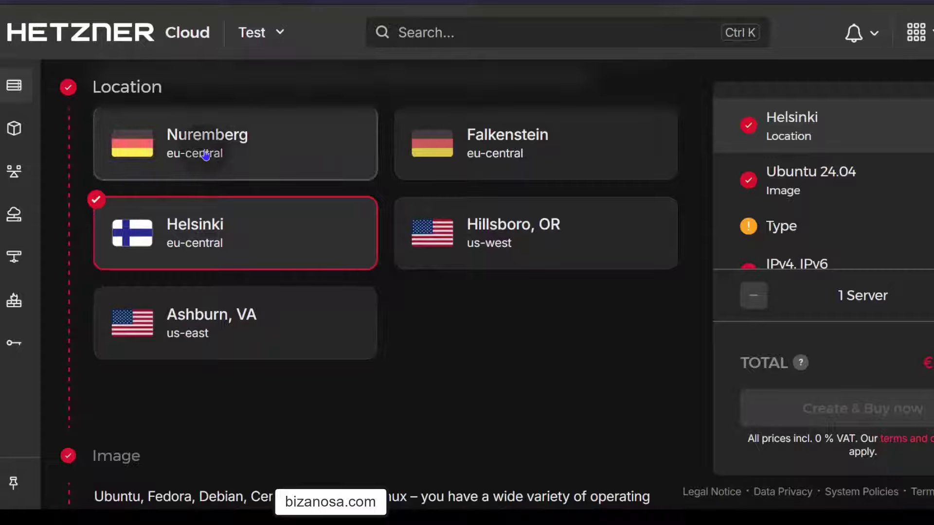
click(559, 139)
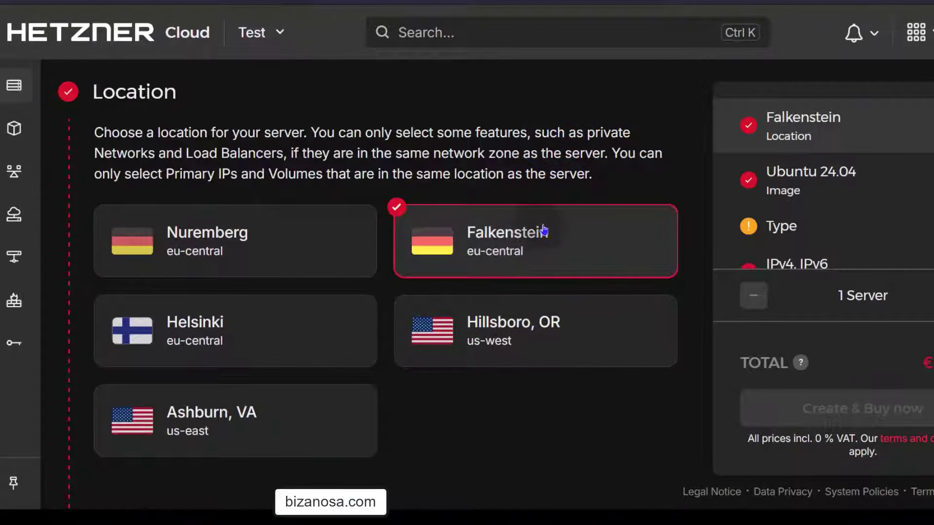
scroll(540, 227, down, 6)
scroll(546, 230, down, 2)
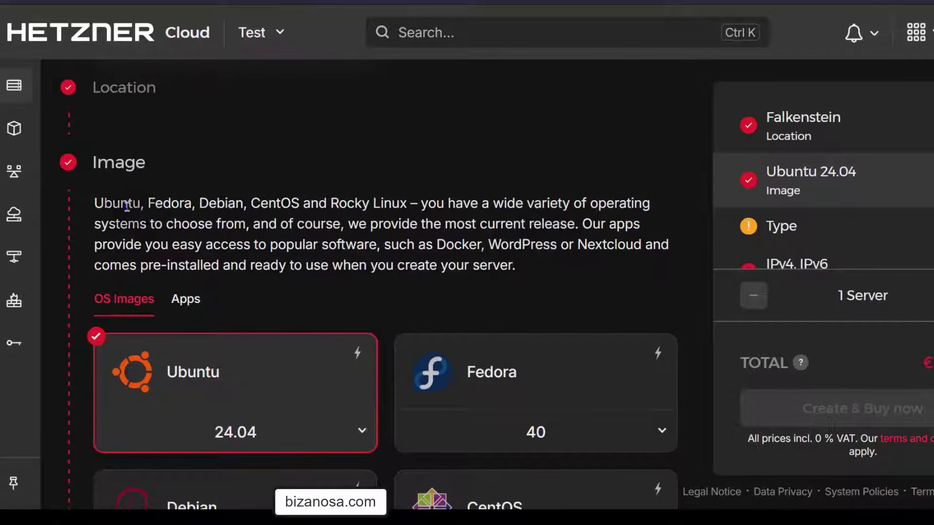
scroll(372, 214, down, 2)
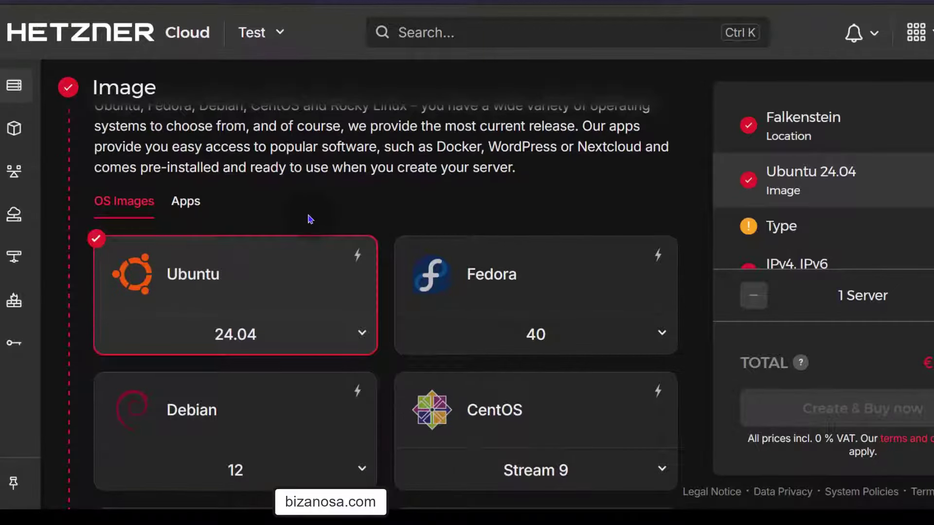
scroll(310, 219, down, 2)
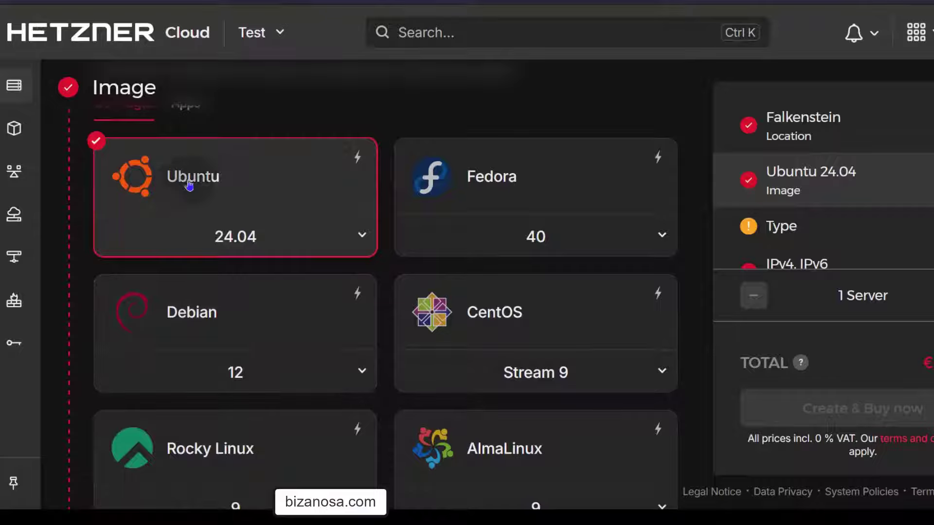
scroll(223, 179, down, 4)
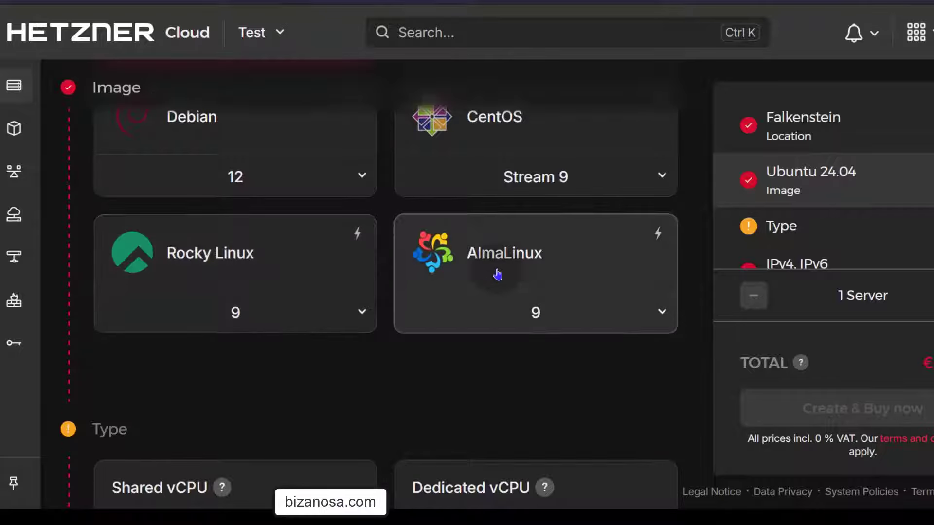
scroll(497, 275, up, 4)
scroll(355, 325, down, 4)
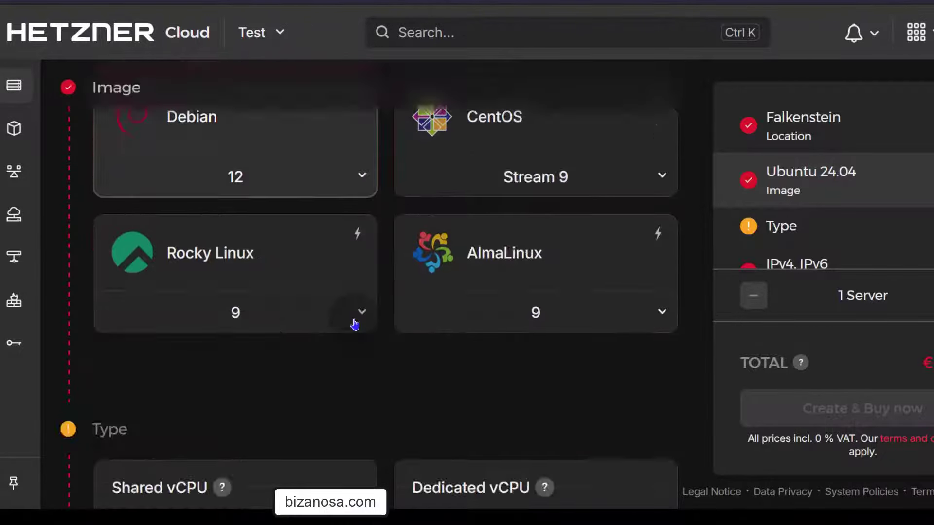
Select Rocky Linux version 9 as the server image.
click(363, 310)
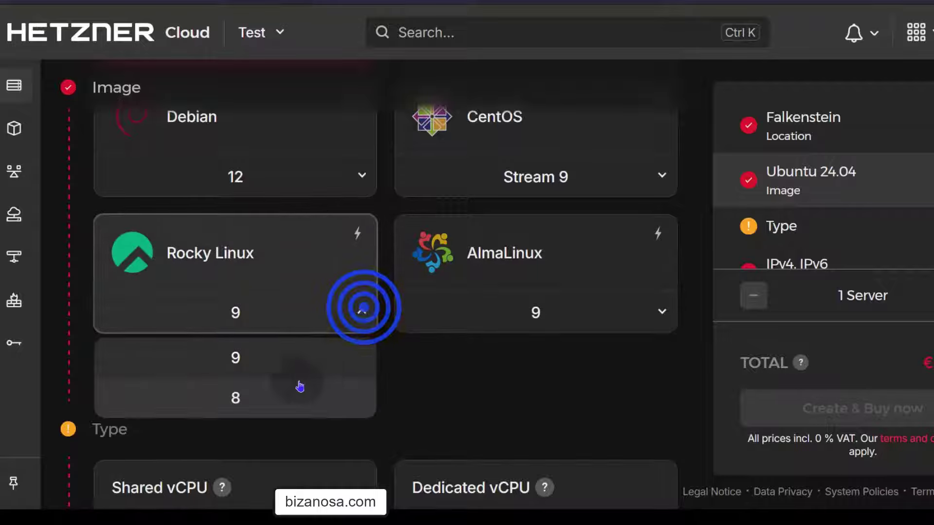
click(237, 358)
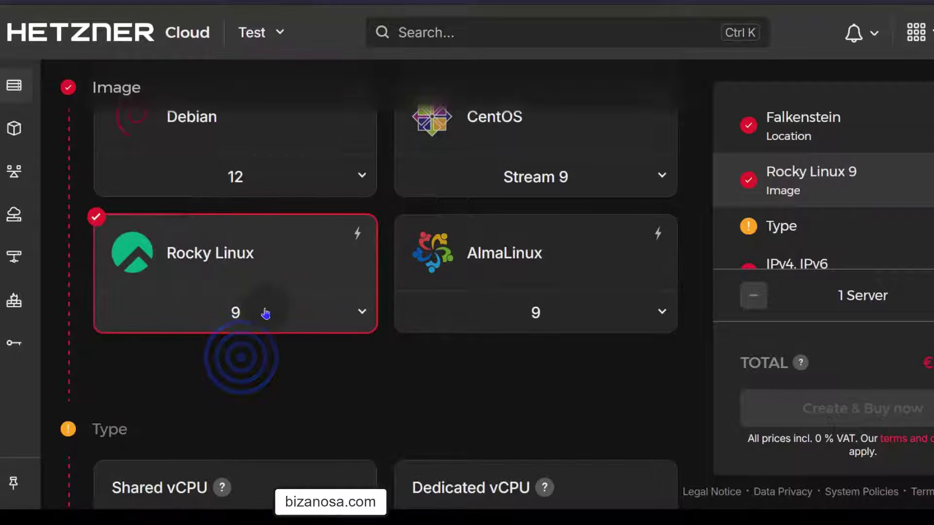
click(286, 314)
click(234, 353)
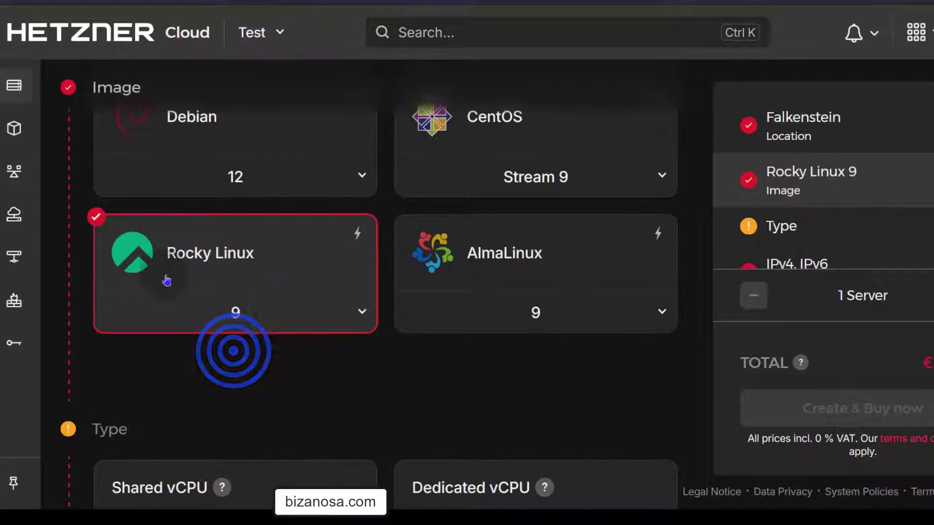
scroll(267, 296, down, 3)
Choose shared vCPU server types with the x86 (Intel/AMD) architecture.
scroll(236, 318, up, 1)
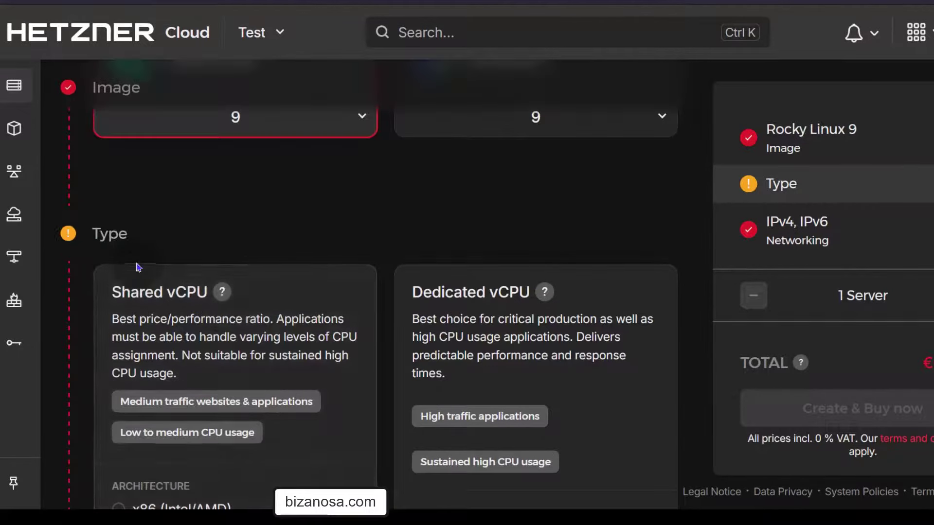
scroll(329, 308, down, 4)
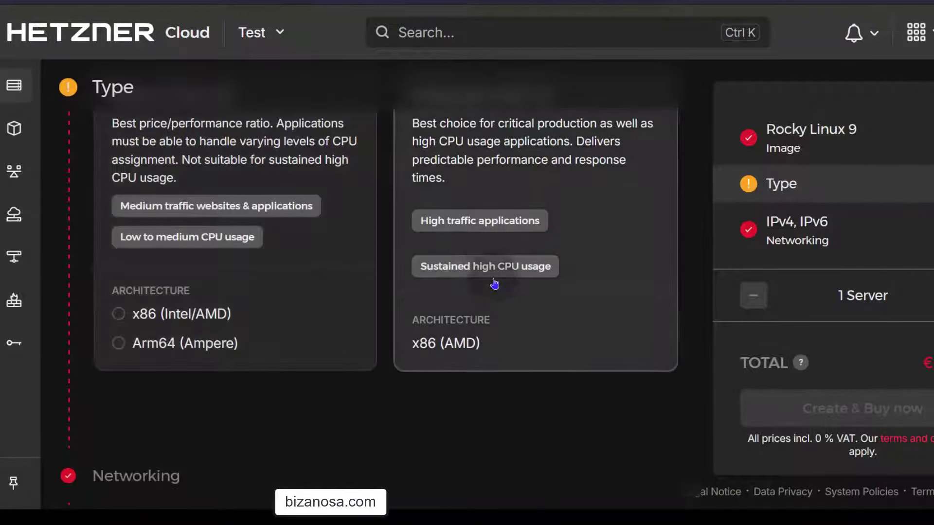
scroll(495, 284, up, 4)
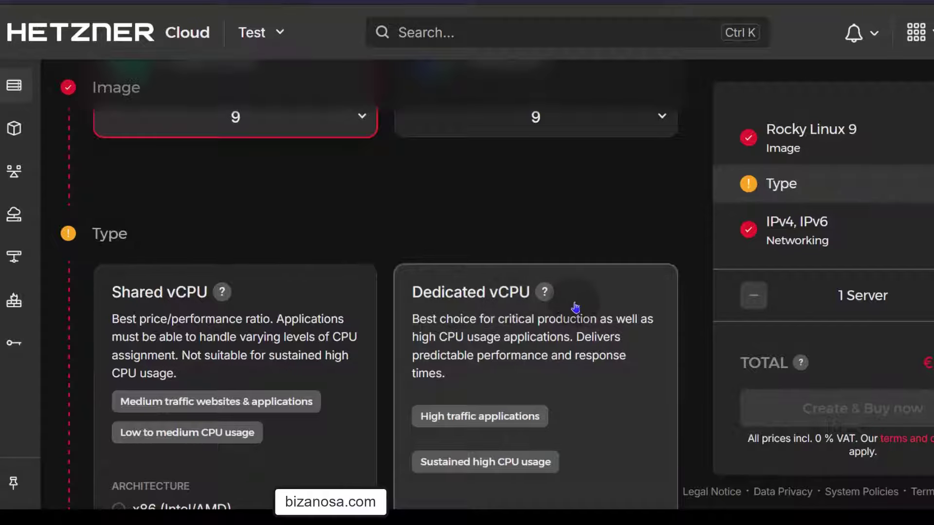
scroll(312, 325, down, 2)
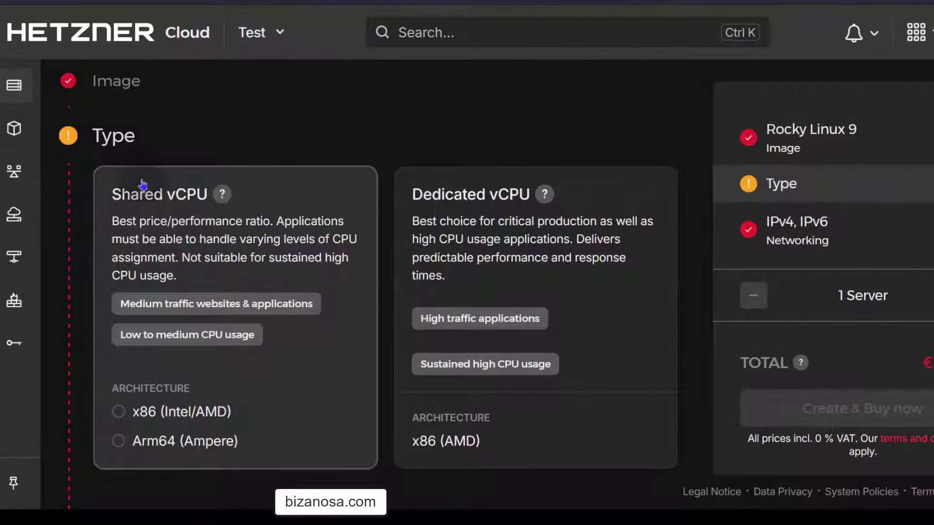
click(271, 184)
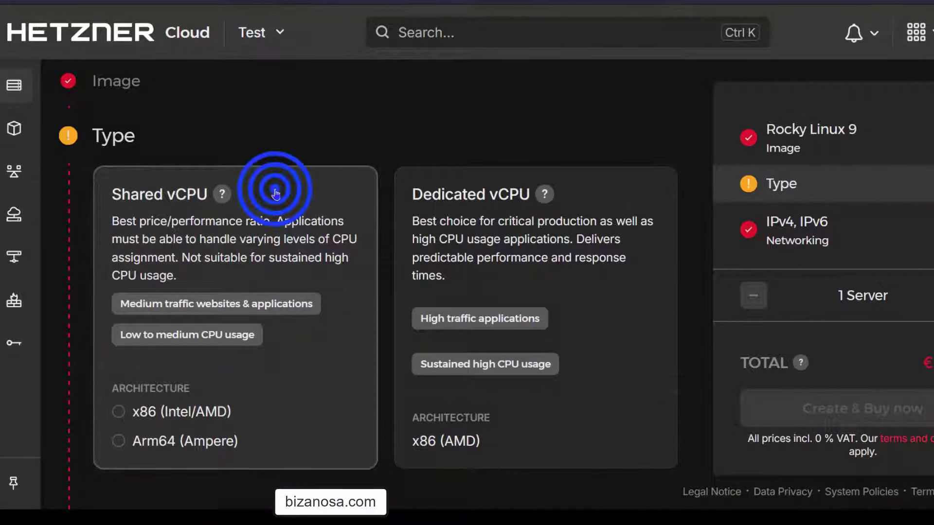
scroll(272, 228, down, 2)
scroll(294, 223, down, 2)
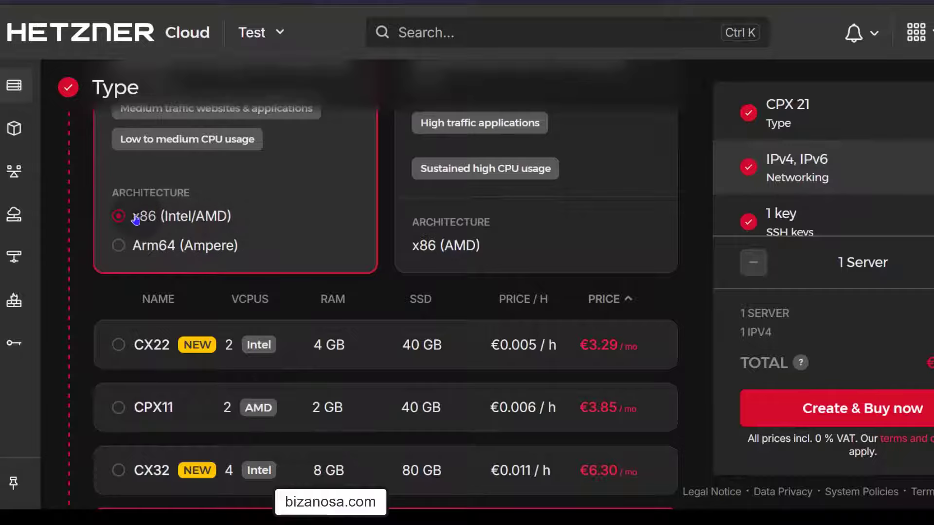
click(178, 219)
Pick the CX22 plan (2 vCPUs, 4 GB RAM, €3.29/mo) instead of CPX21.
scroll(317, 202, down, 2)
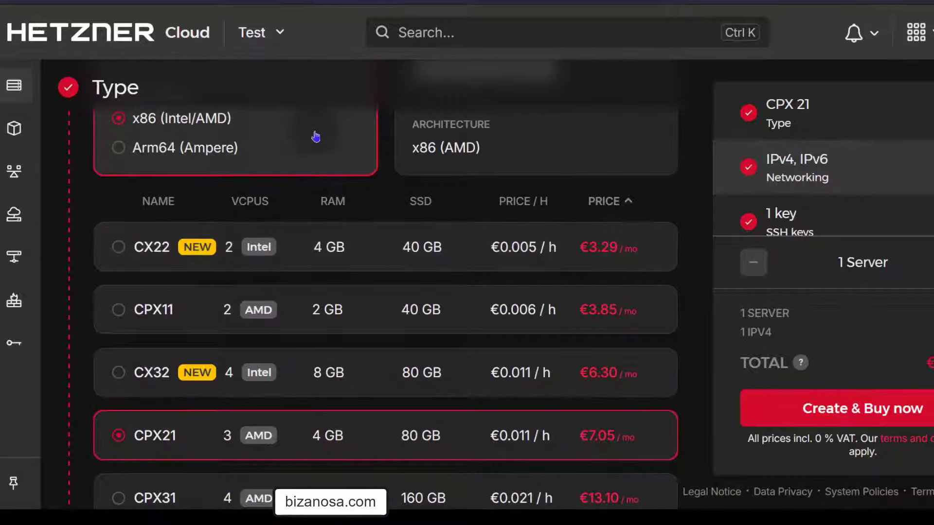
scroll(291, 303, up, 2)
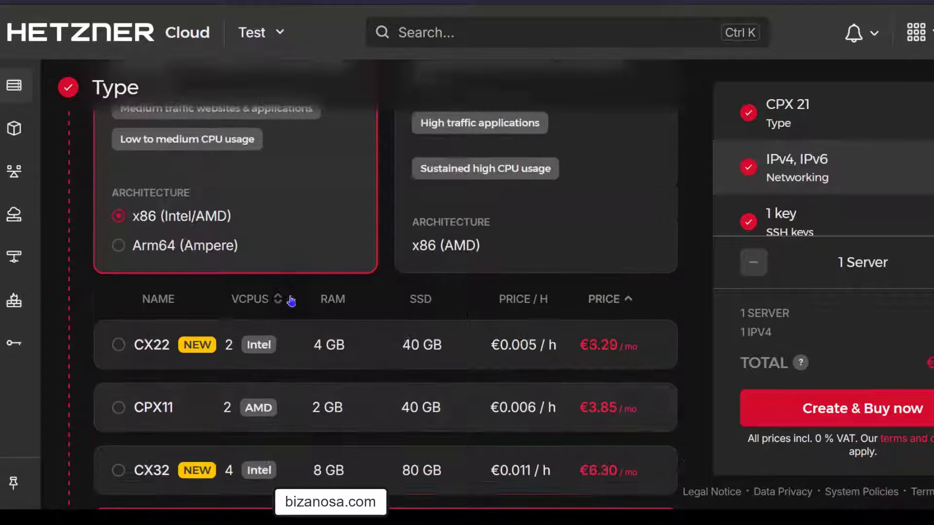
scroll(291, 301, down, 2)
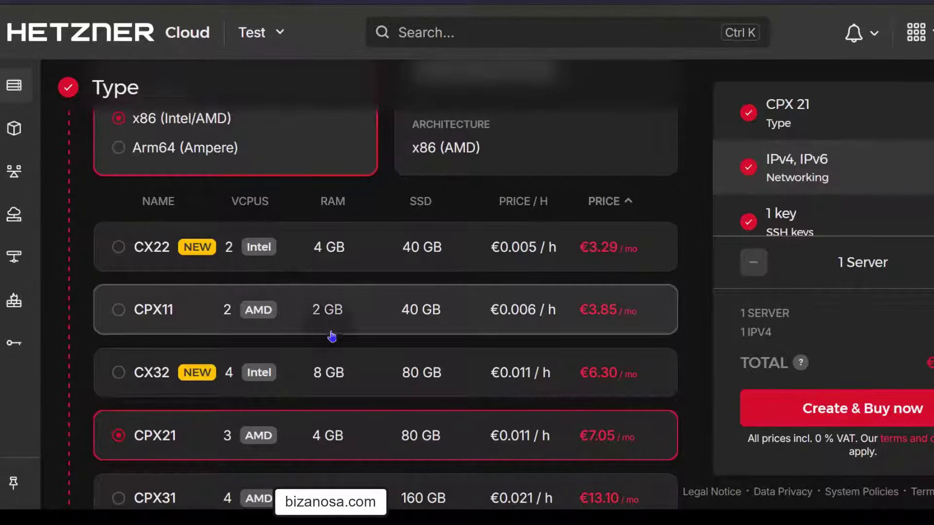
scroll(326, 351, up, 2)
click(293, 339)
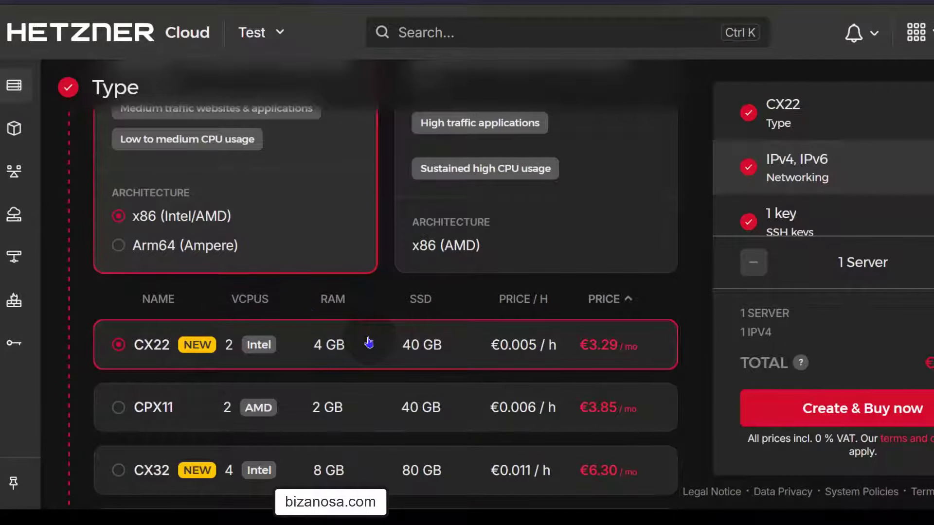
scroll(340, 343, down, 6)
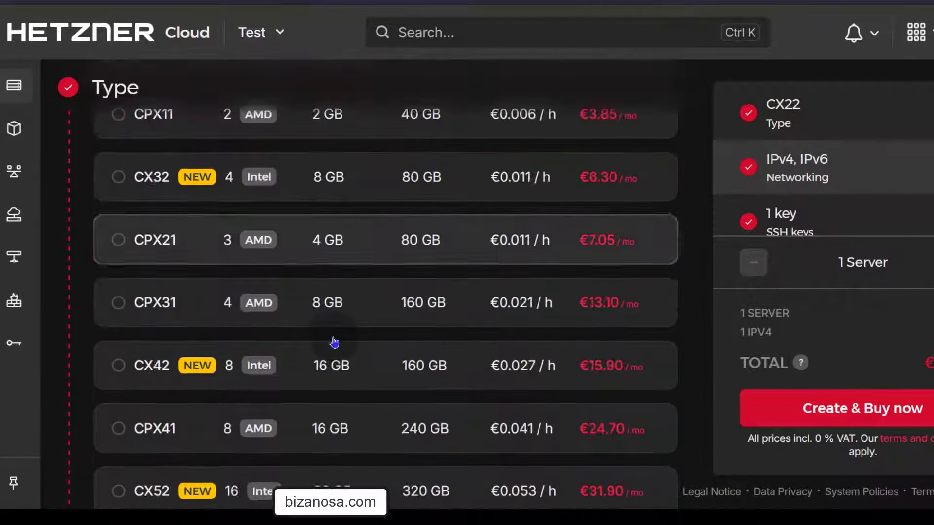
scroll(334, 343, down, 10)
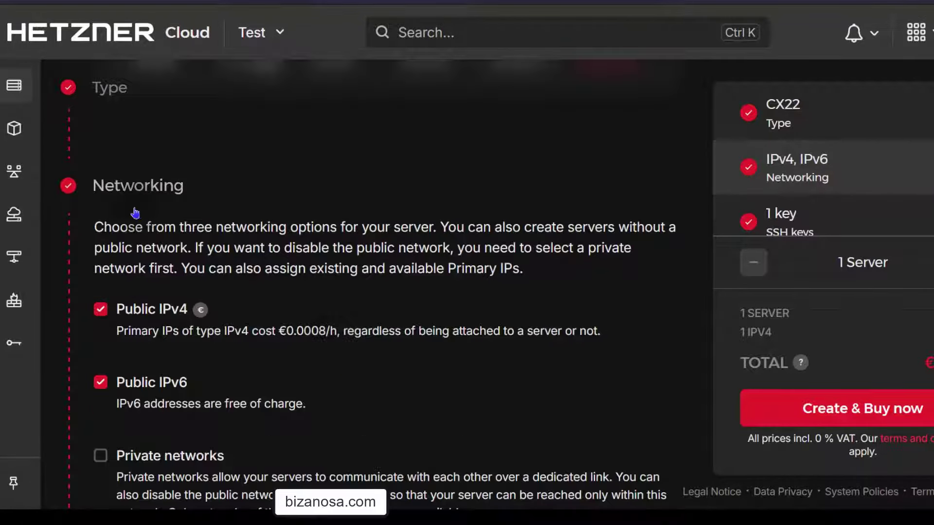
Open the Add SSH key form, then bring up Git Bash with the generated key.
scroll(273, 326, down, 2)
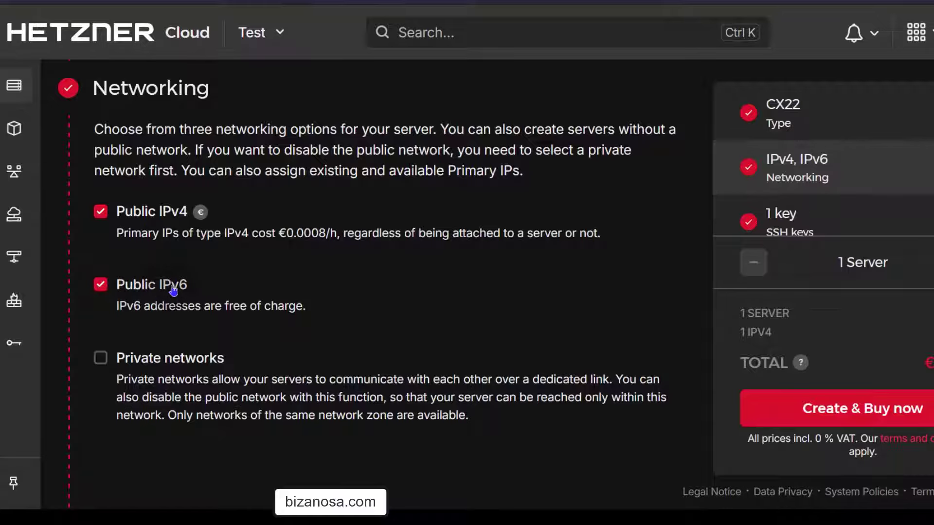
scroll(370, 296, down, 4)
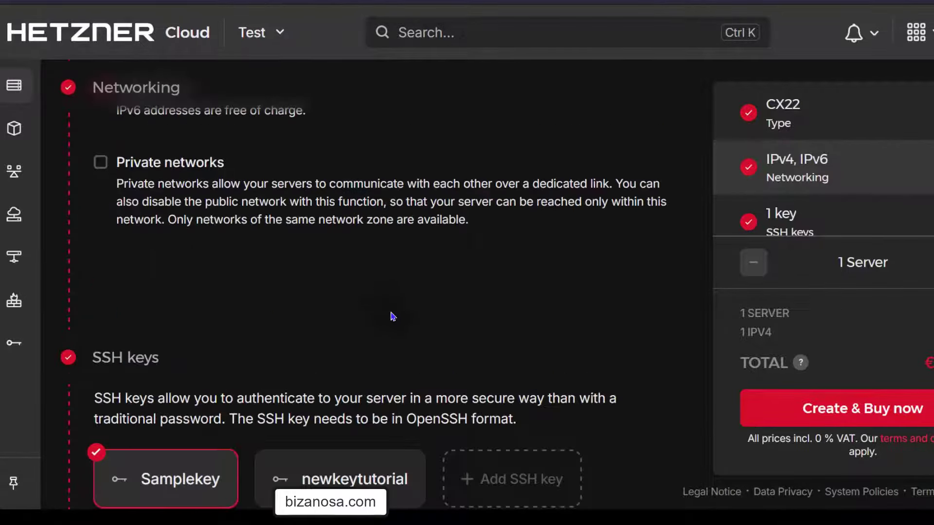
scroll(318, 262, down, 4)
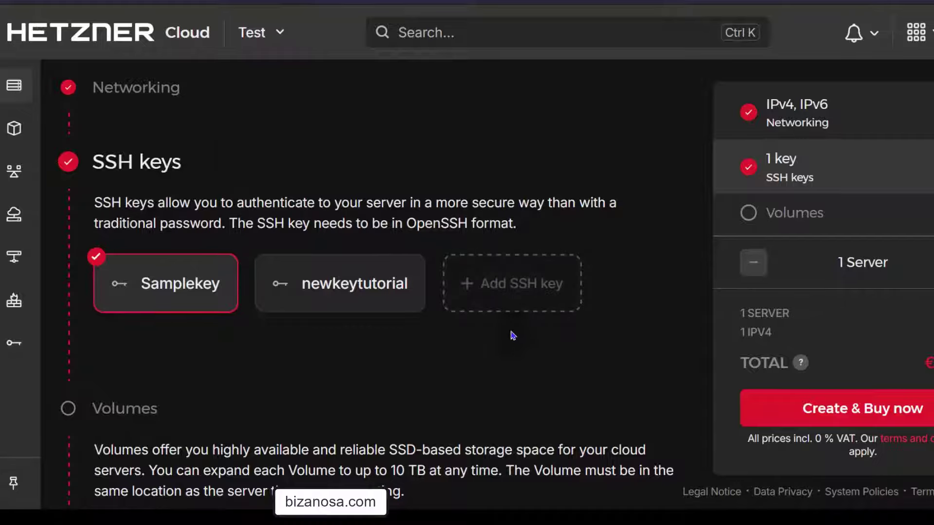
click(496, 278)
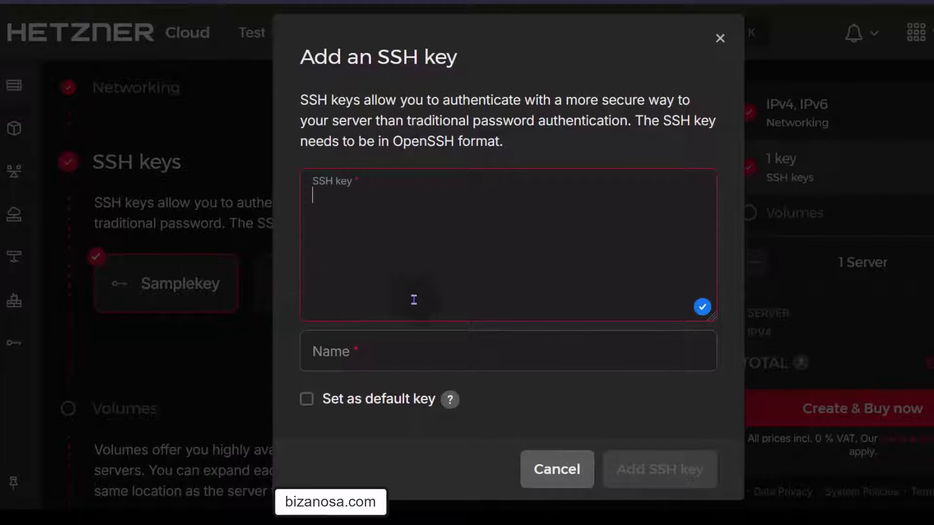
key(alt+Tab)
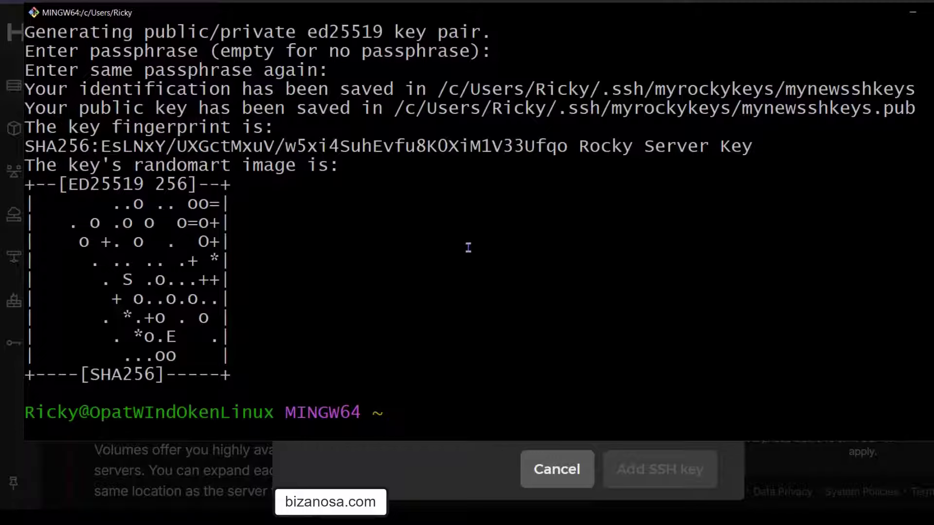
Copy the mynewsshkeys.pub file path from the key generation output.
drag(395, 108, 916, 108)
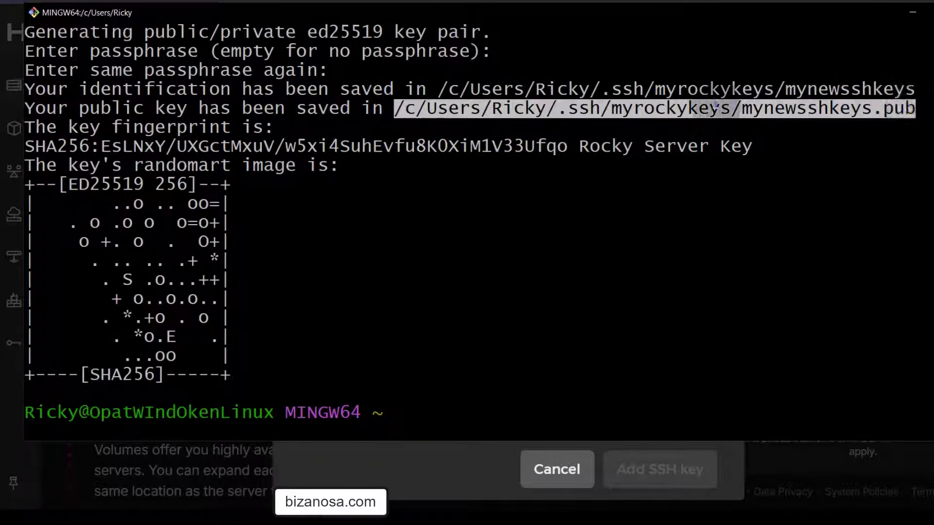
right_click(691, 109)
click(728, 136)
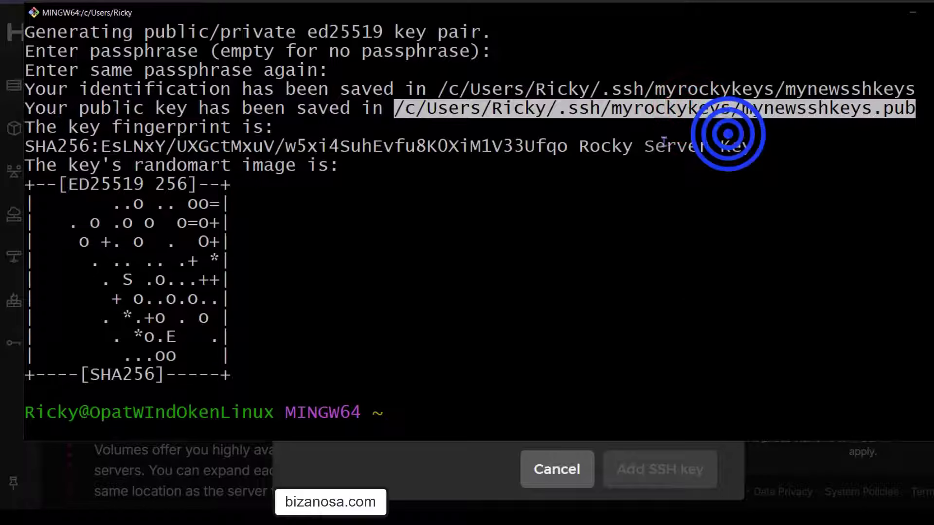
scroll(350, 263, down, 1)
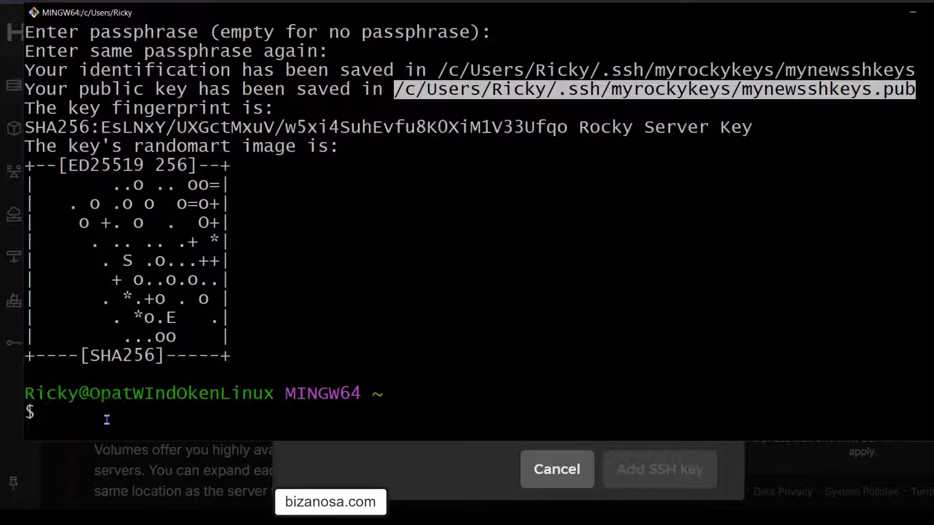
On a cleared prompt, paste the path and prefix it with 'code' to open it in VS Code.
key(ctrl+l)
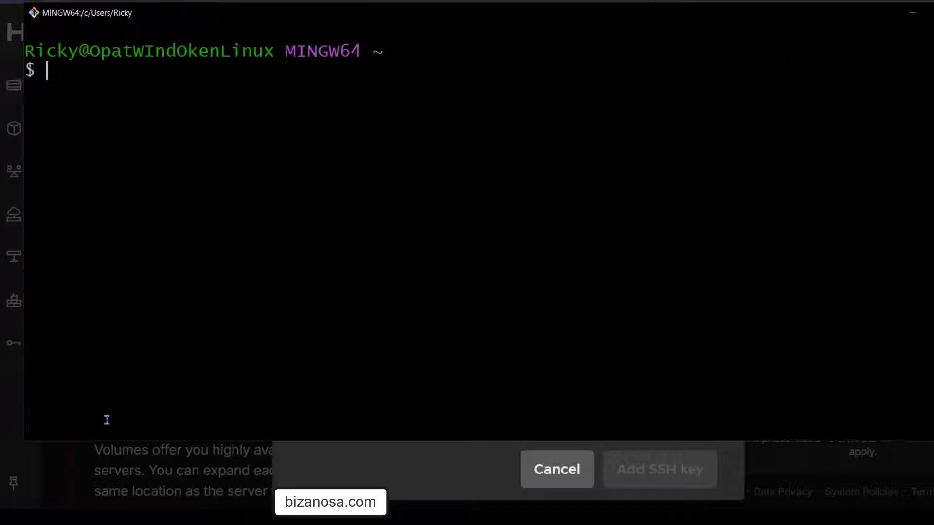
key(Return)
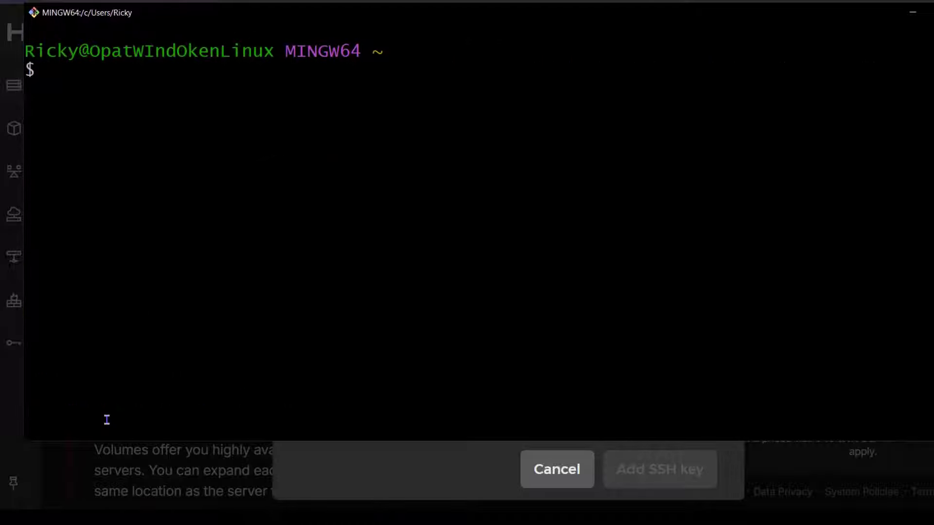
key(shift+Insert)
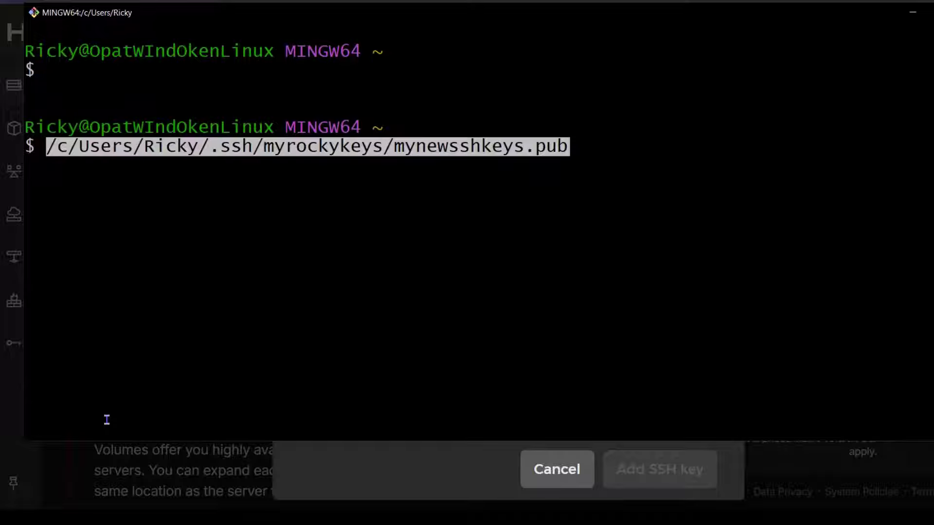
key(Left)
key(Left)
key(Left)
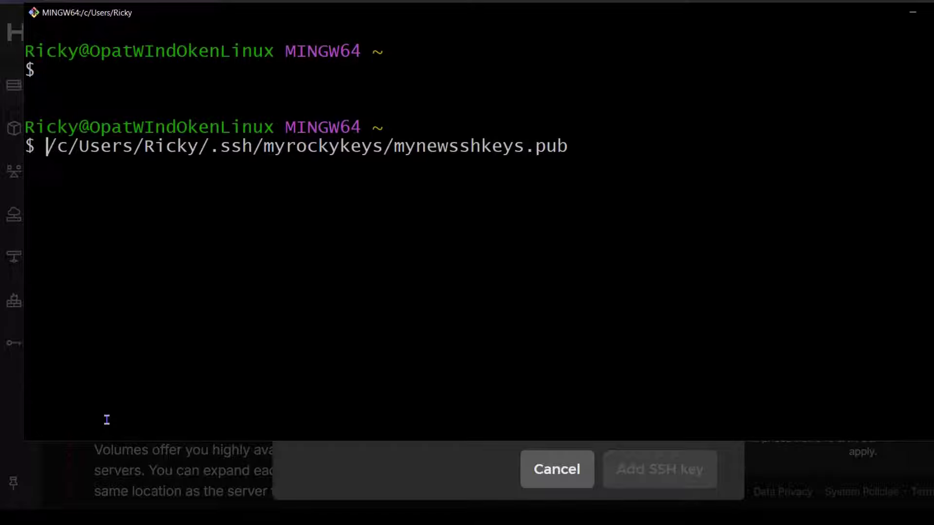
text(code)
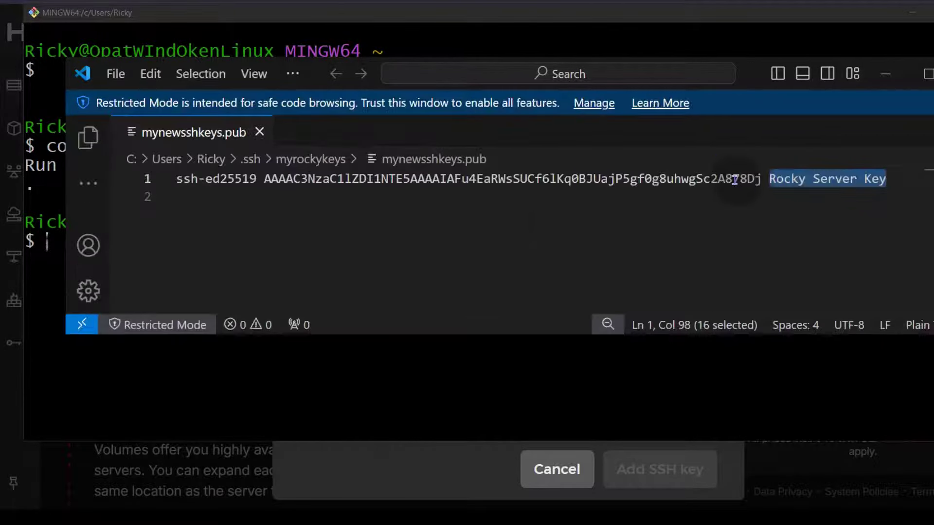
Select all of line 1 in mynewsshkeys.pub and copy the ssh-ed25519 key.
double_click(735, 180)
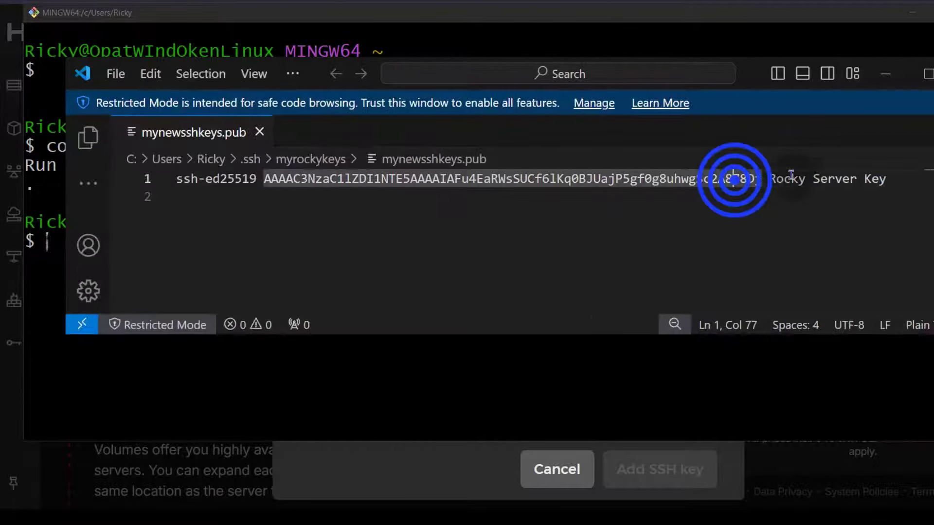
click(889, 176)
drag(888, 177, 156, 178)
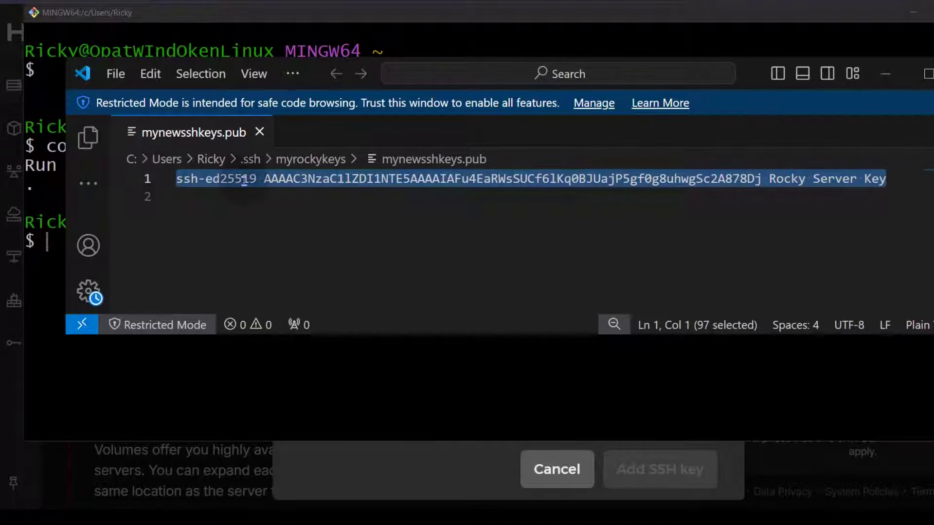
right_click(260, 178)
click(336, 253)
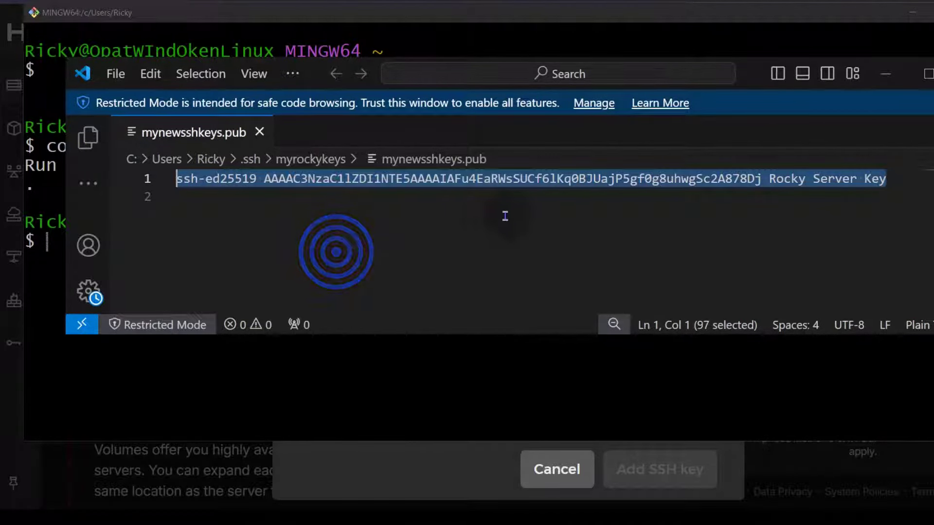
right_click(424, 173)
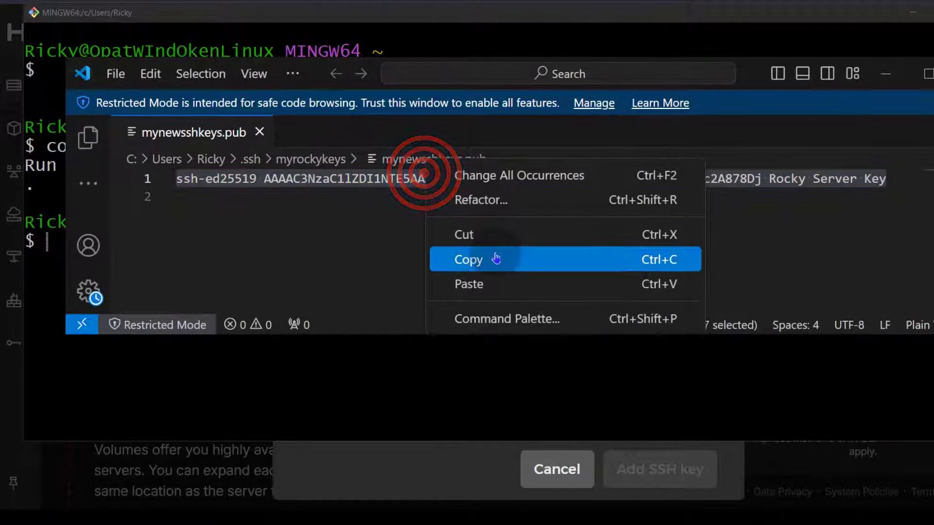
click(484, 258)
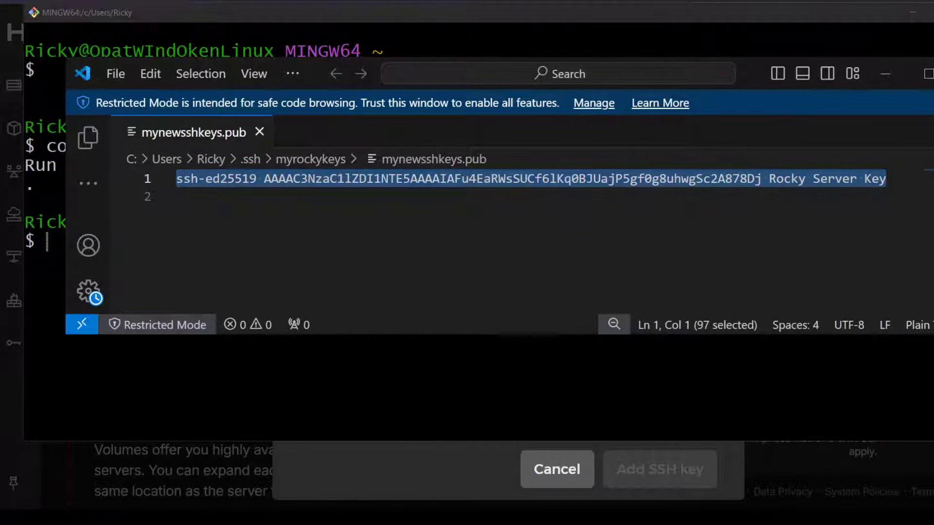
key(alt+Tab)
Paste the public key into the SSH key field, keeping the name Rocky Server Key.
right_click(328, 210)
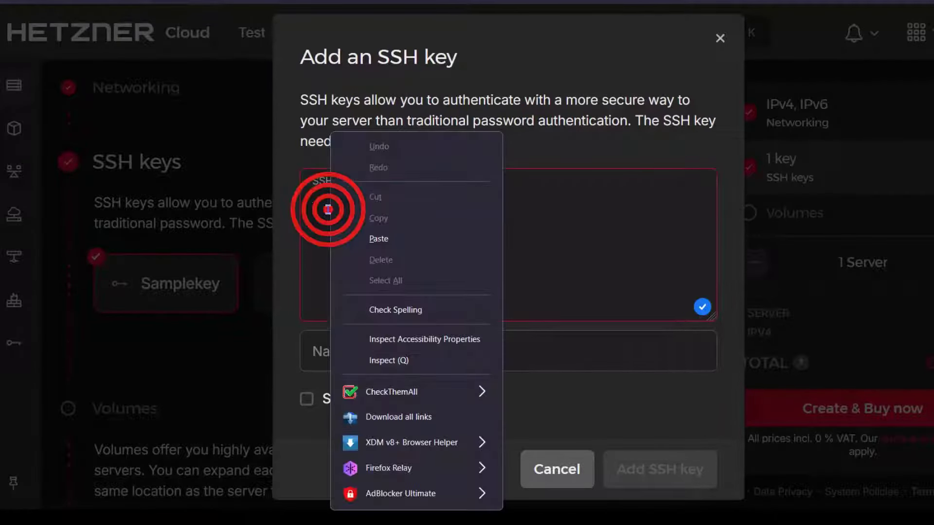
click(385, 238)
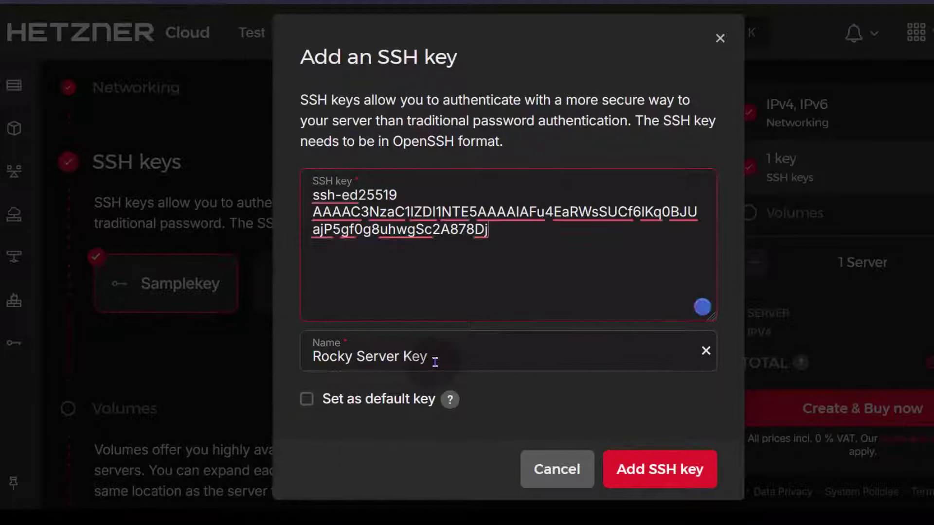
click(371, 355)
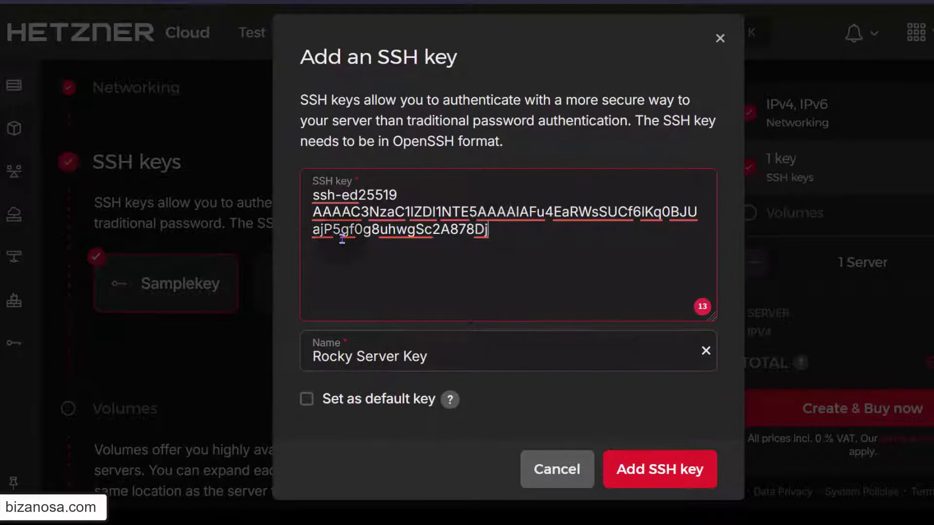
drag(321, 355, 462, 358)
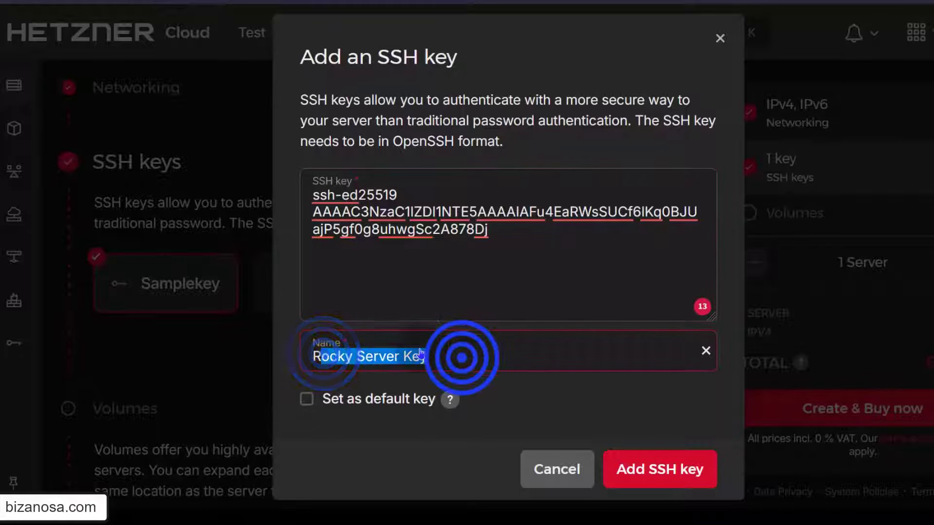
click(460, 356)
Add Rocky Server Key and untick Samplekey so only the new key is used.
click(409, 356)
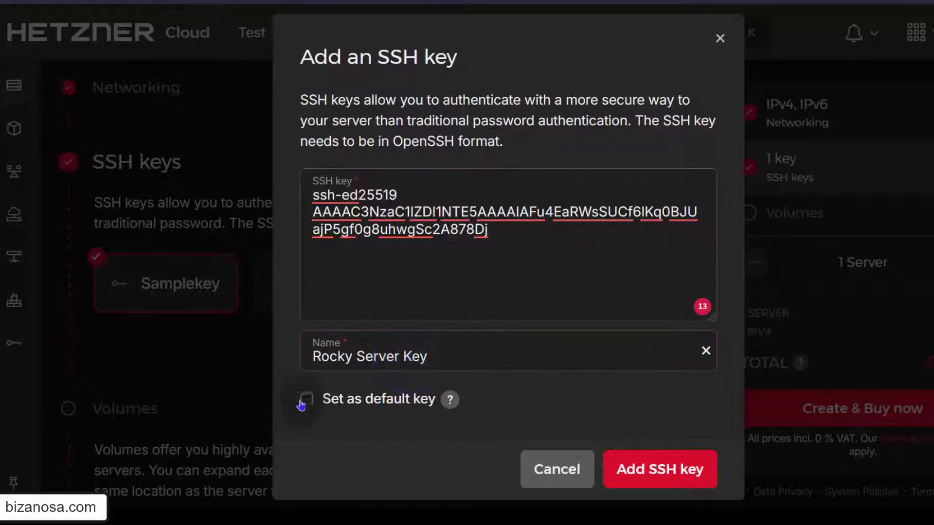
click(591, 457)
click(661, 471)
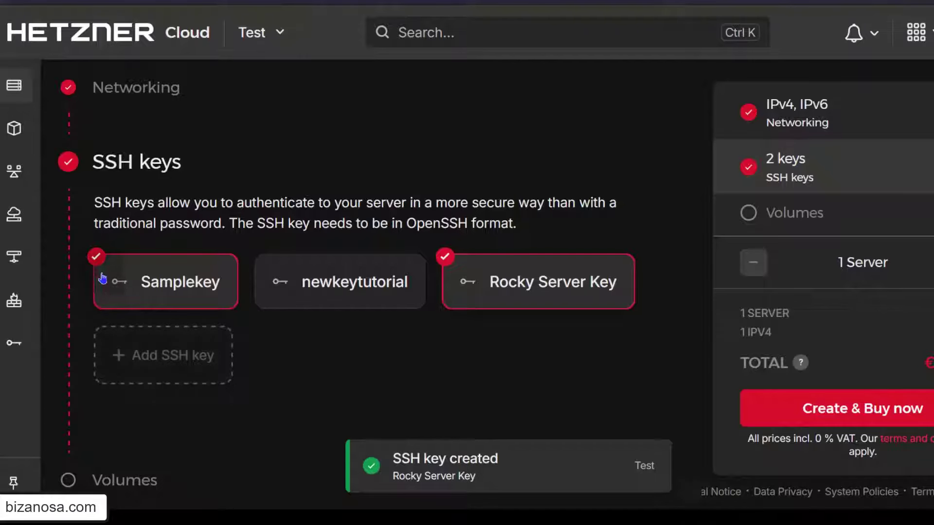
click(96, 257)
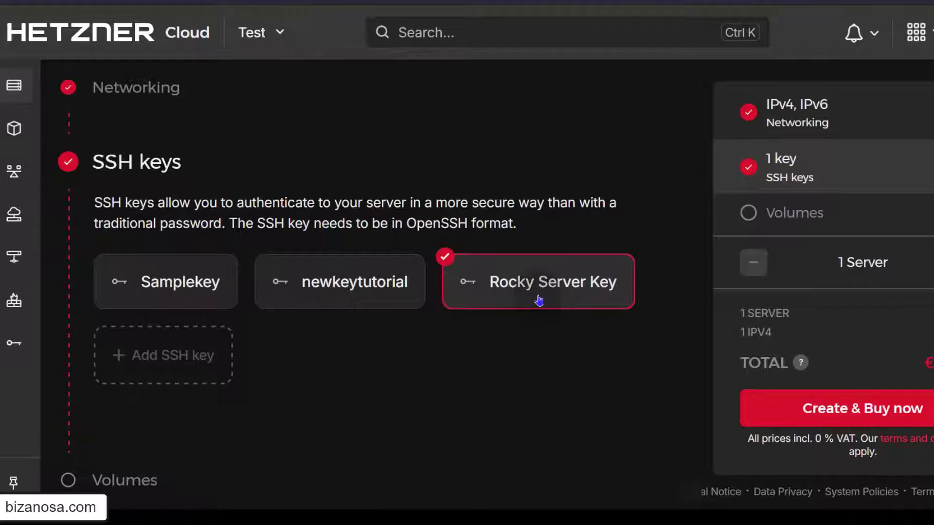
scroll(355, 324, down, 5)
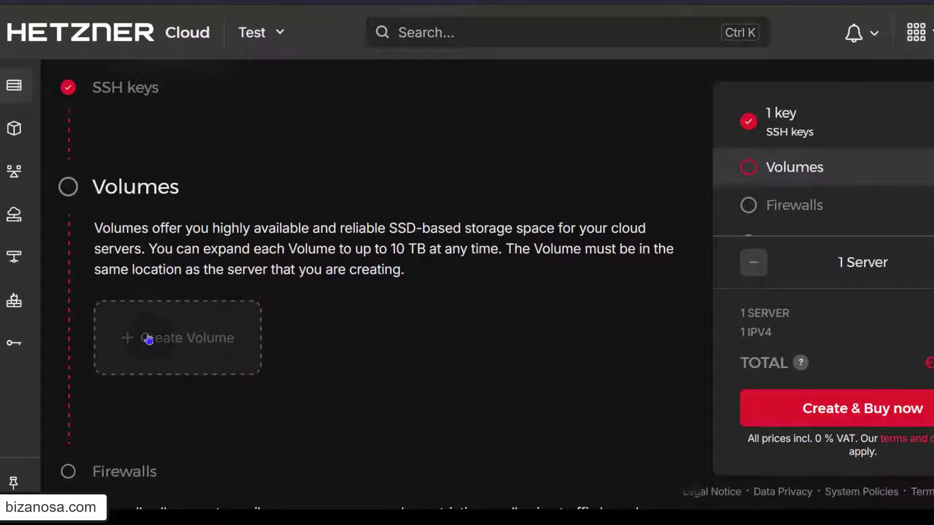
scroll(111, 176, down, 5)
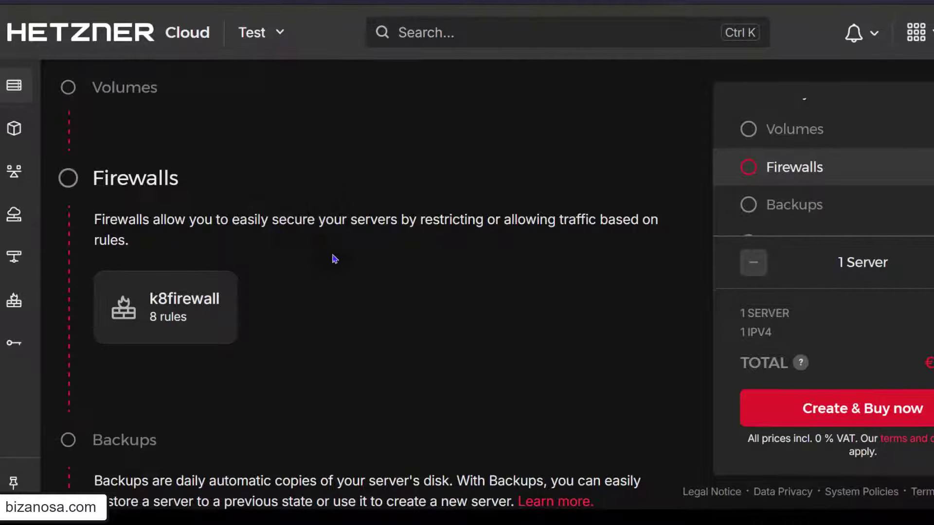
scroll(394, 212, down, 4)
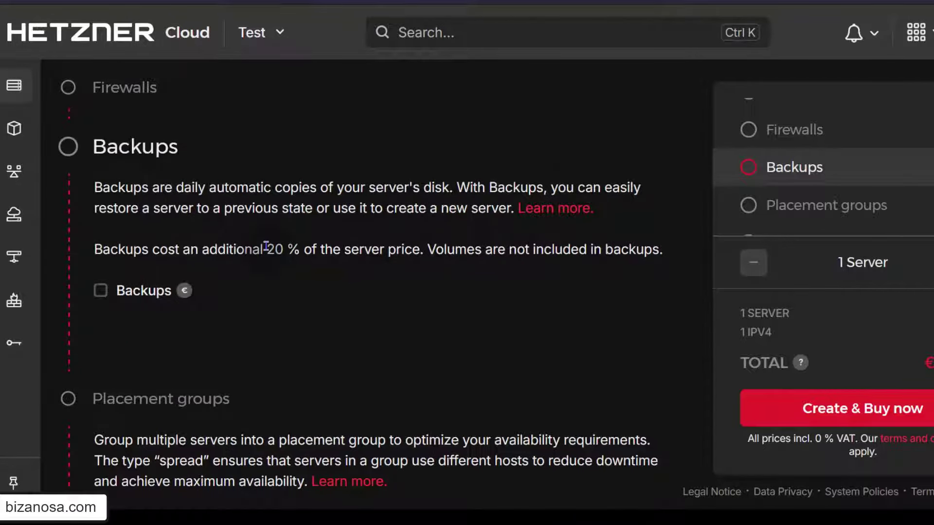
Tick Backups, adding the 20 % backup surcharge to the server order.
drag(266, 249, 301, 250)
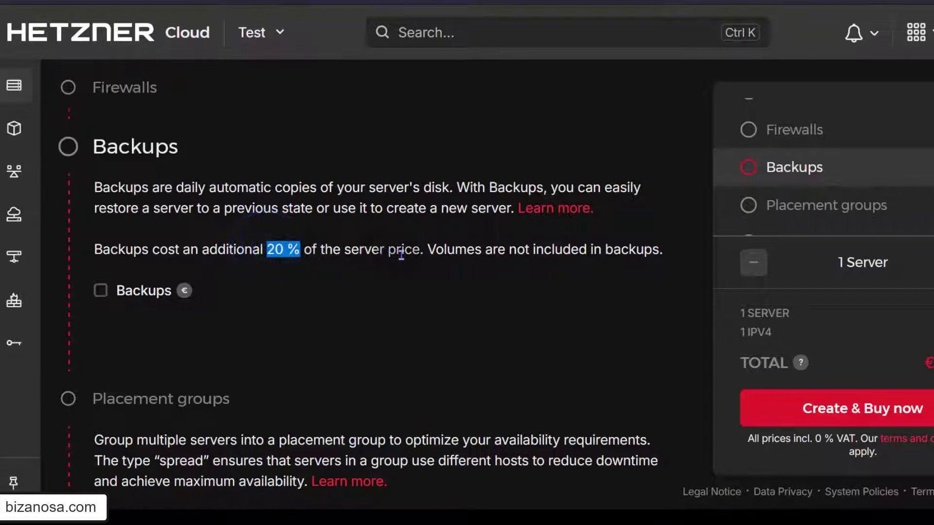
click(295, 318)
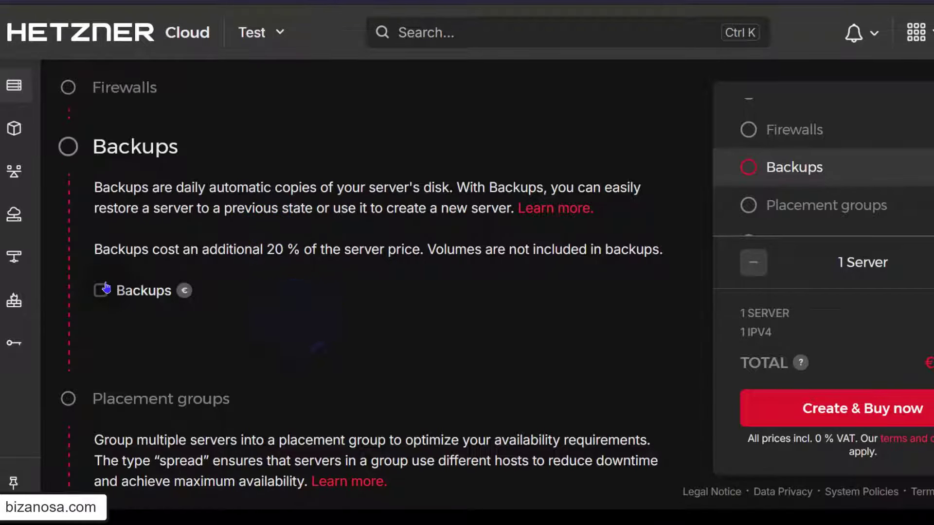
click(267, 246)
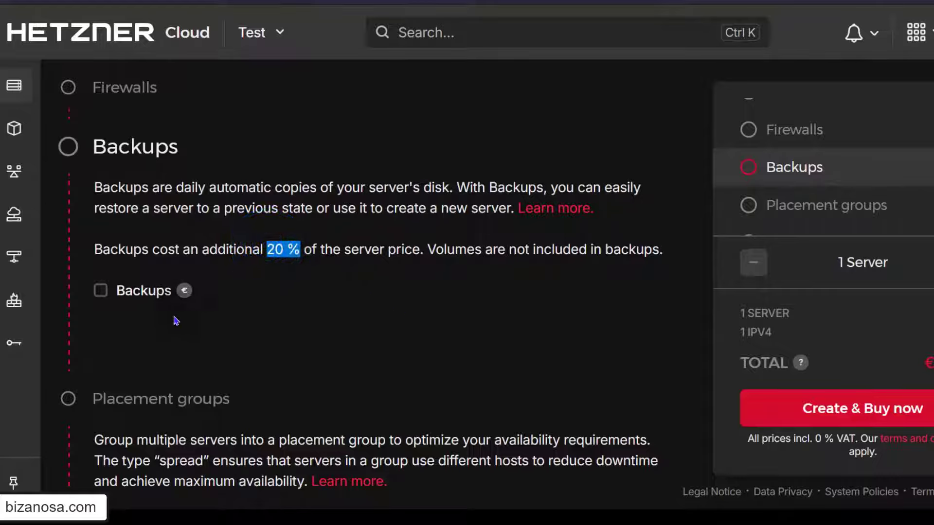
click(101, 292)
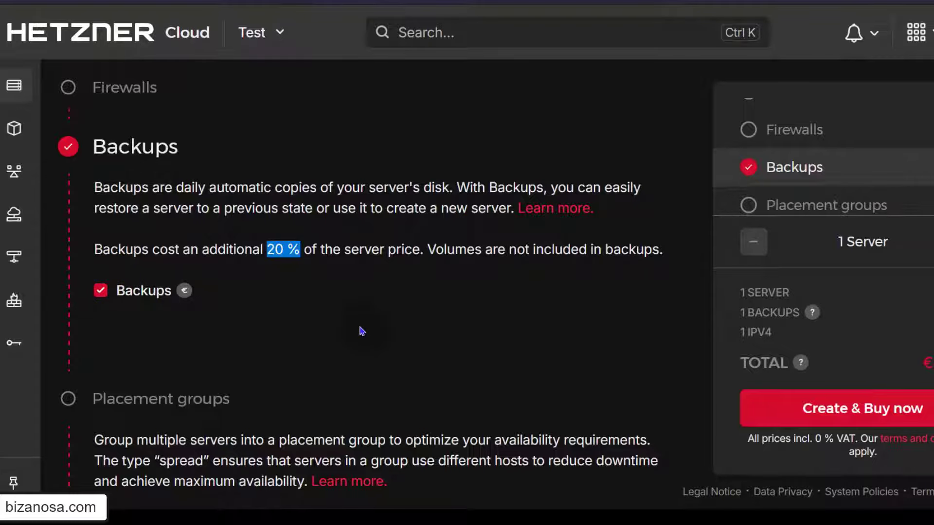
scroll(359, 295, down, 2)
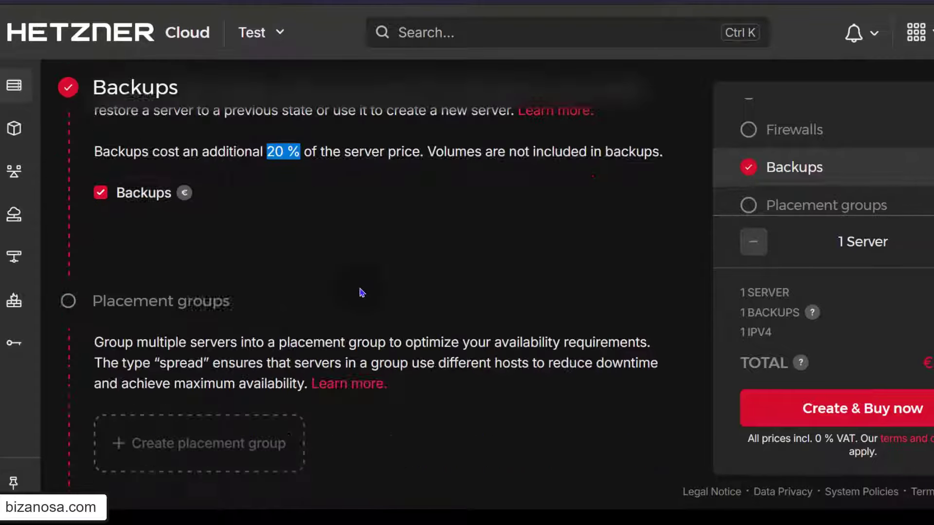
scroll(360, 293, down, 2)
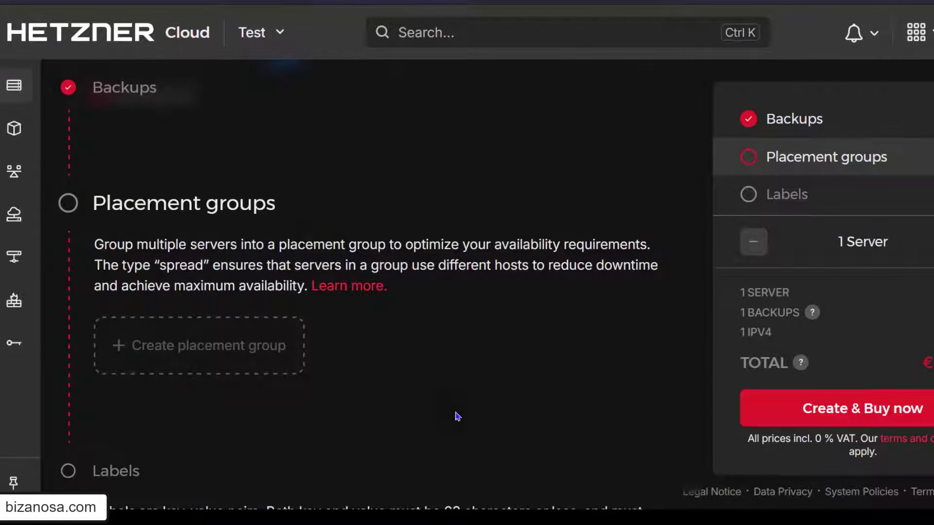
Skip Placement groups, Labels and Cloud config, and select the default name rocky-4gb-fsn1-2.
scroll(448, 258, down, 3)
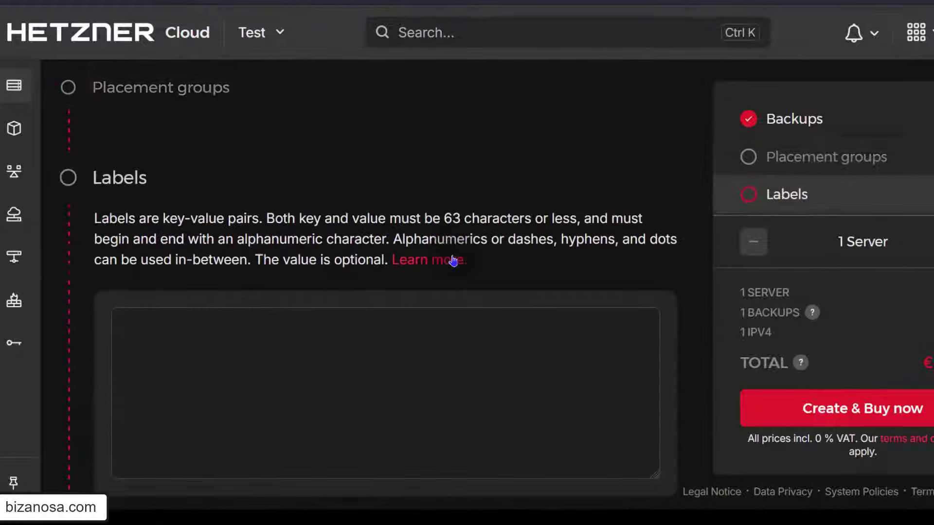
scroll(353, 349, down, 2)
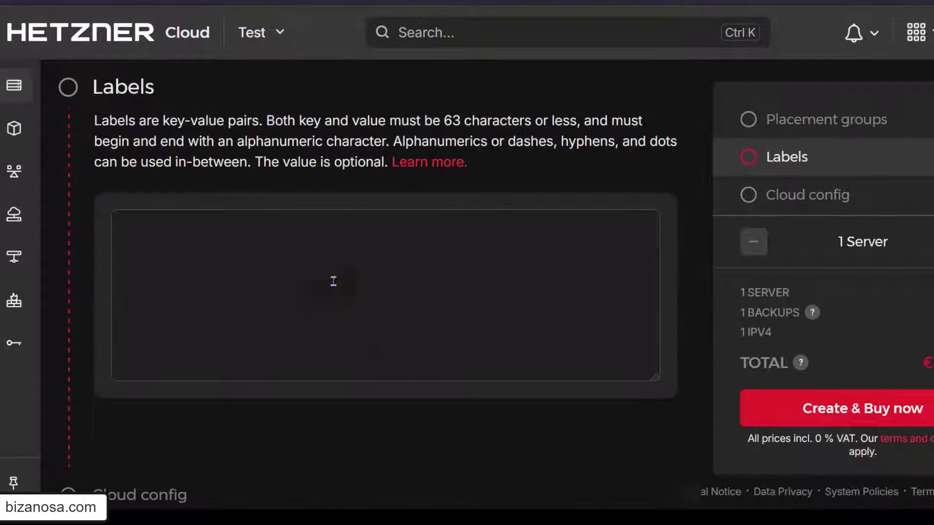
scroll(430, 338, down, 4)
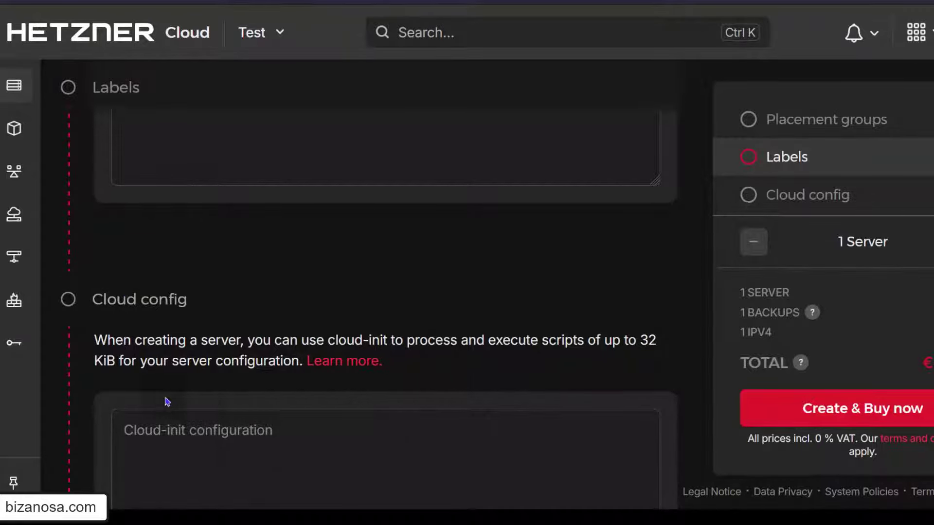
scroll(392, 449, down, 4)
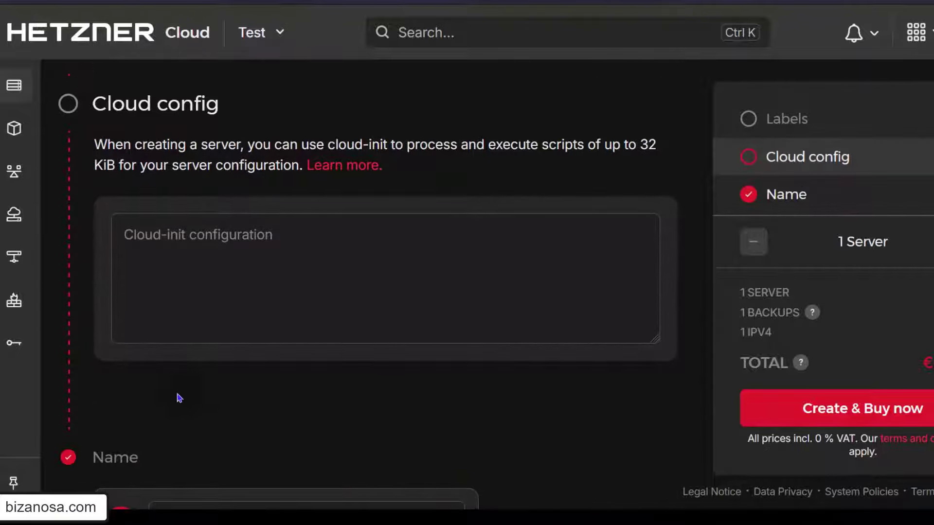
scroll(428, 264, down, 4)
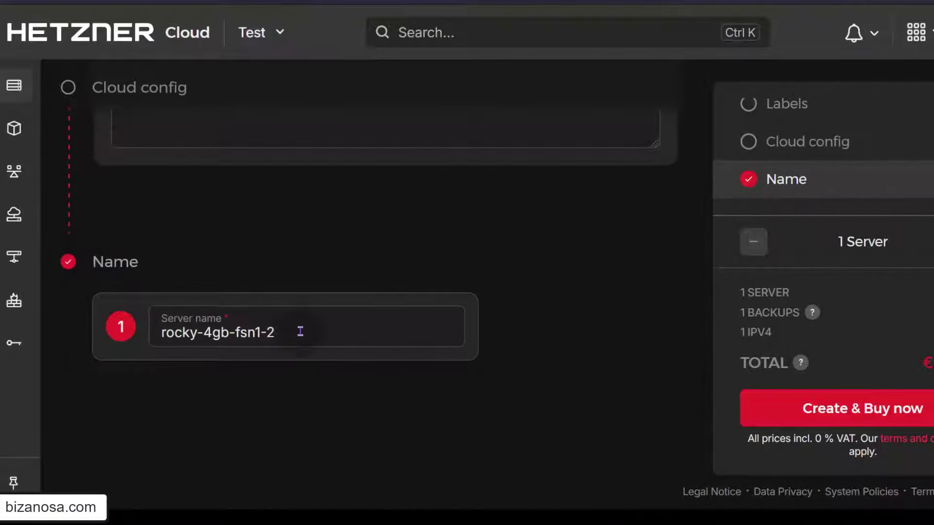
drag(300, 332, 166, 333)
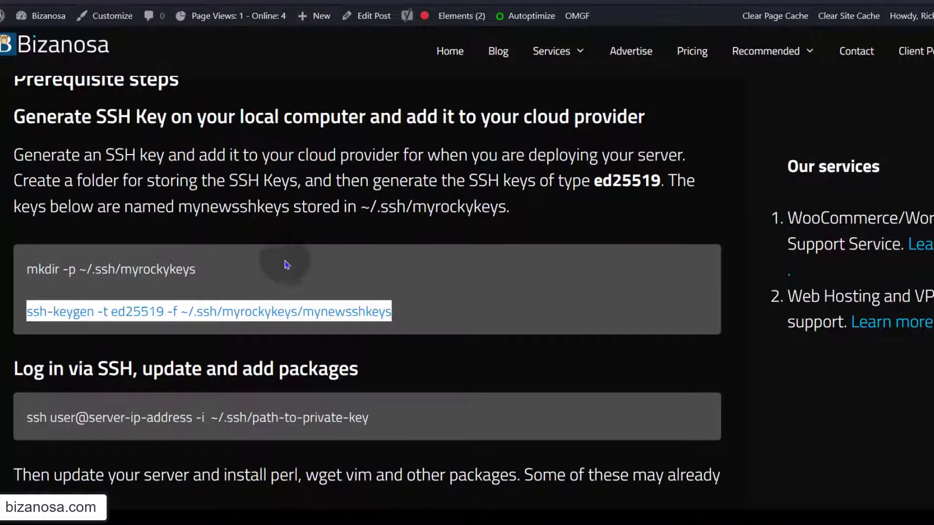
Scroll the tutorial to Change Server Hostname and paste rwahowa.com into the Notepad note.
scroll(281, 263, down, 10)
scroll(271, 301, down, 2)
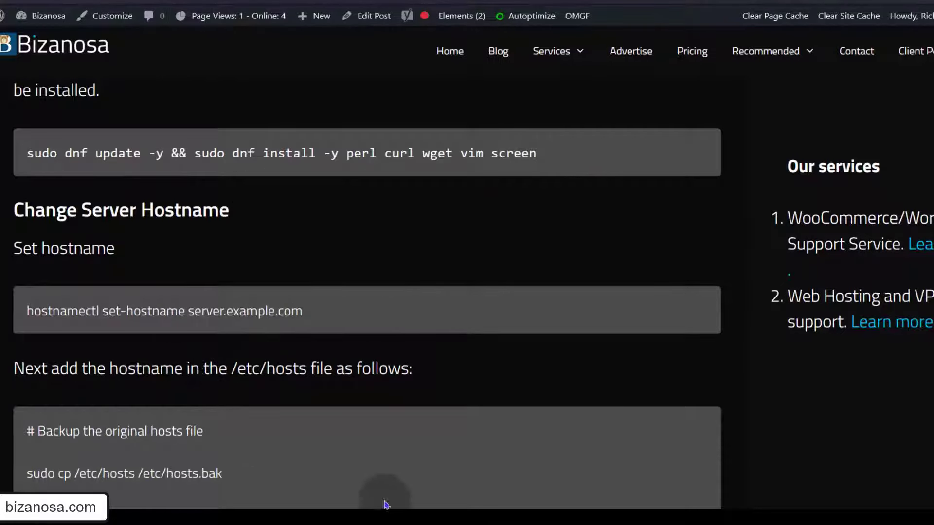
right_click(56, 157)
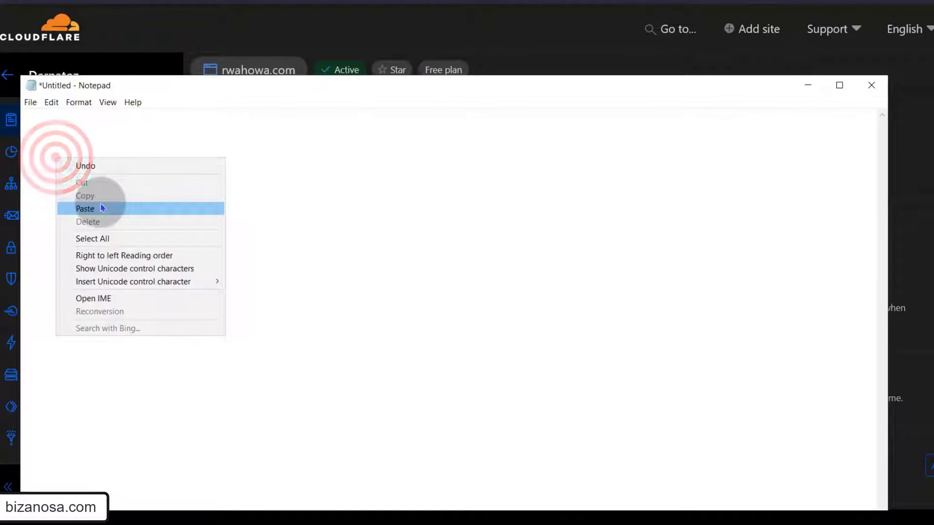
click(102, 208)
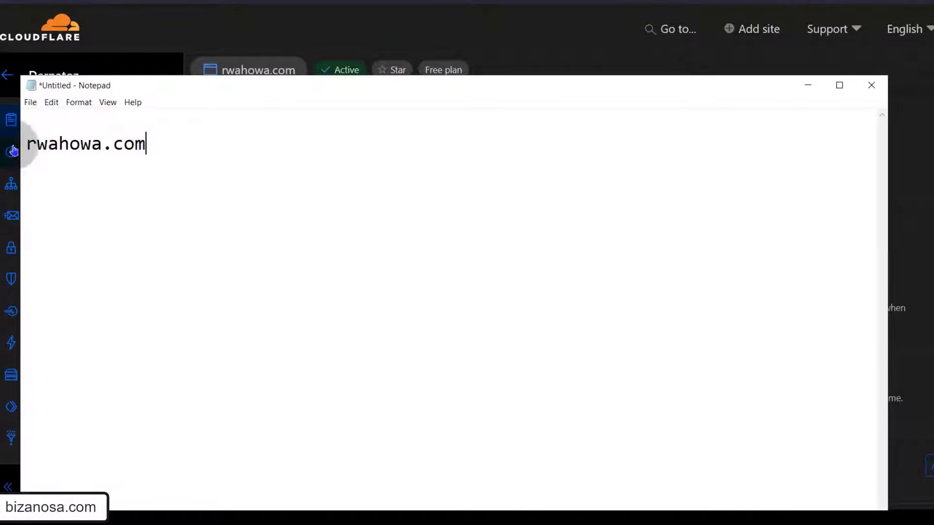
Look over the rwahowa.com site in Cloudflare, then return to the Notepad note.
click(267, 69)
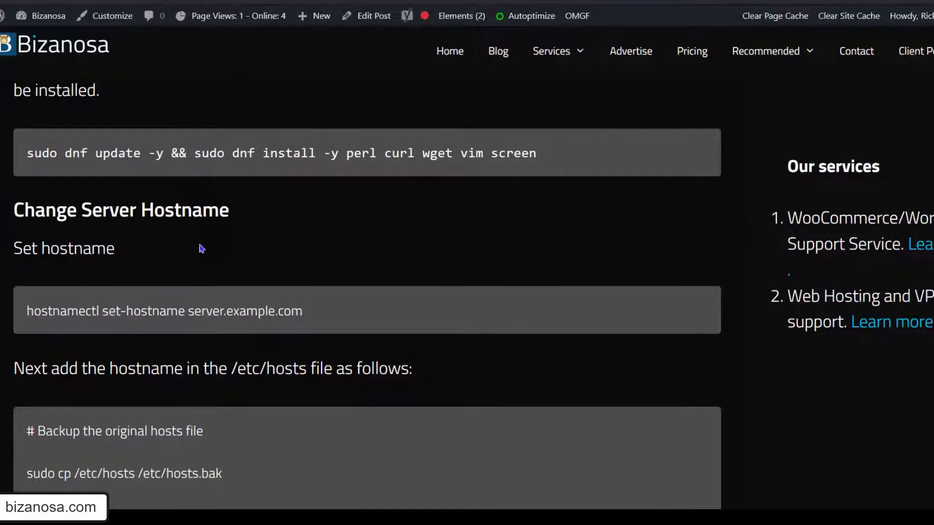
scroll(202, 249, down, 2)
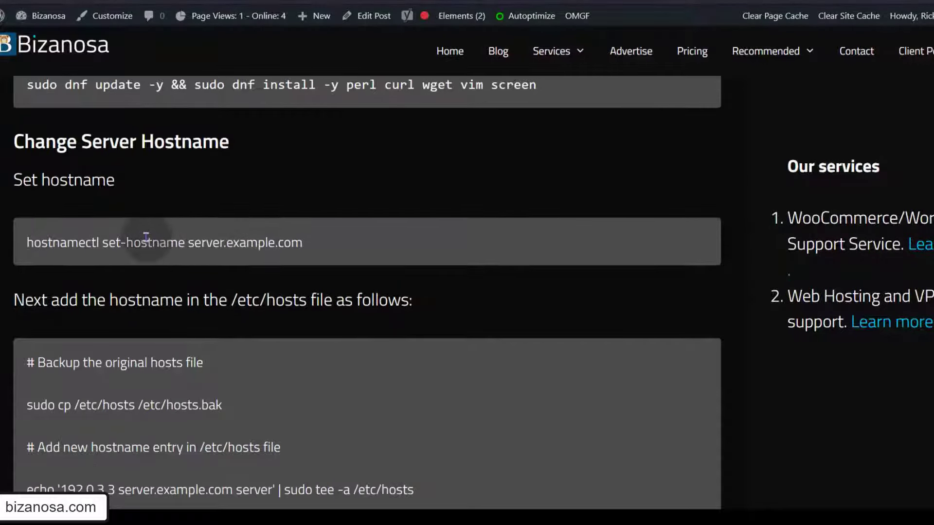
drag(149, 238, 337, 215)
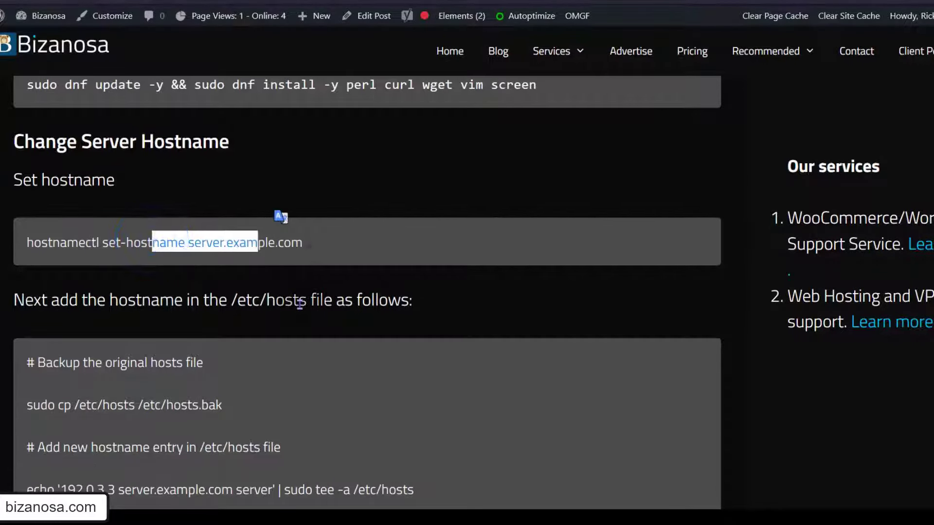
scroll(301, 310, down, 5)
scroll(349, 315, down, 3)
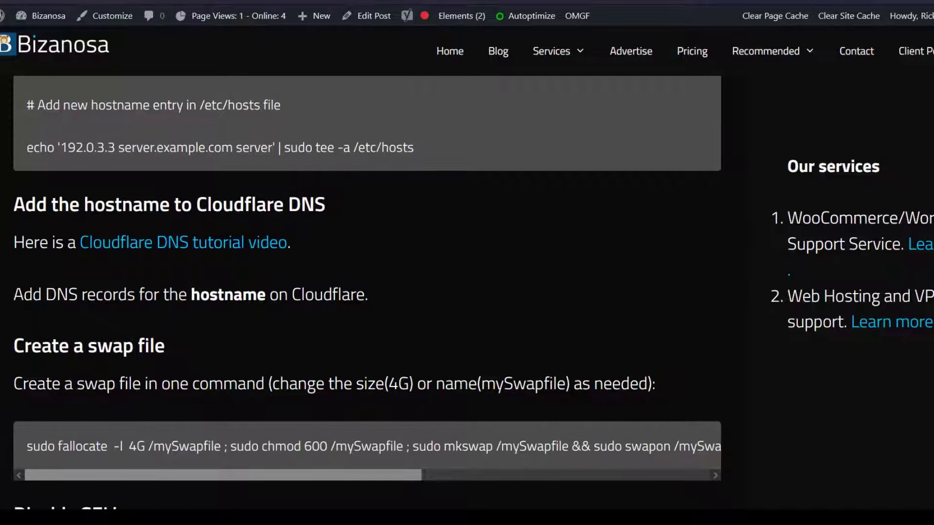
key(alt+Tab)
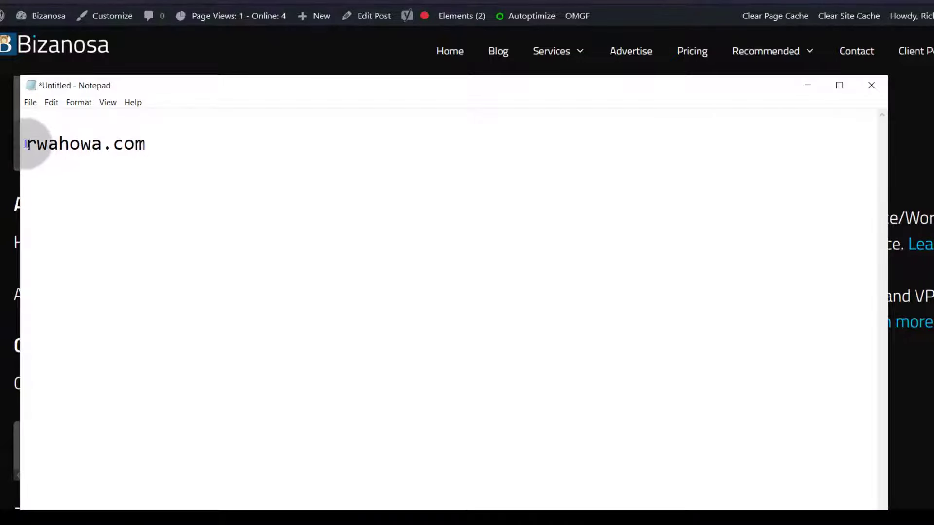
Prefix the domain with 'server1.' to make server1.rwahowa.com and copy that hostname.
click(26, 144)
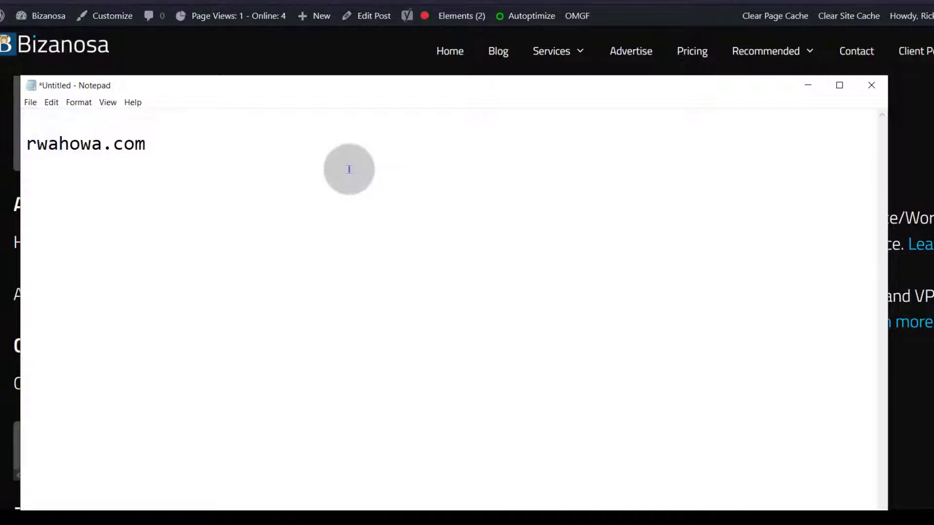
click(28, 143)
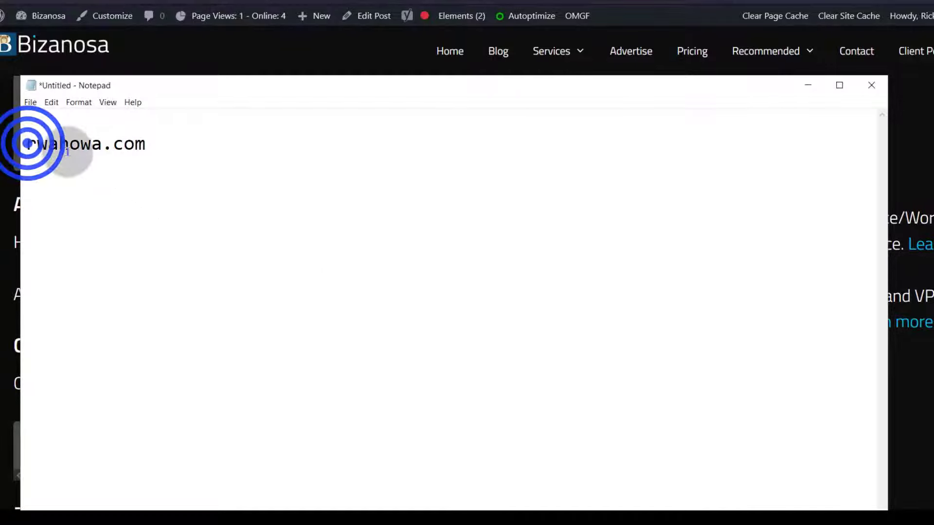
text(serve)
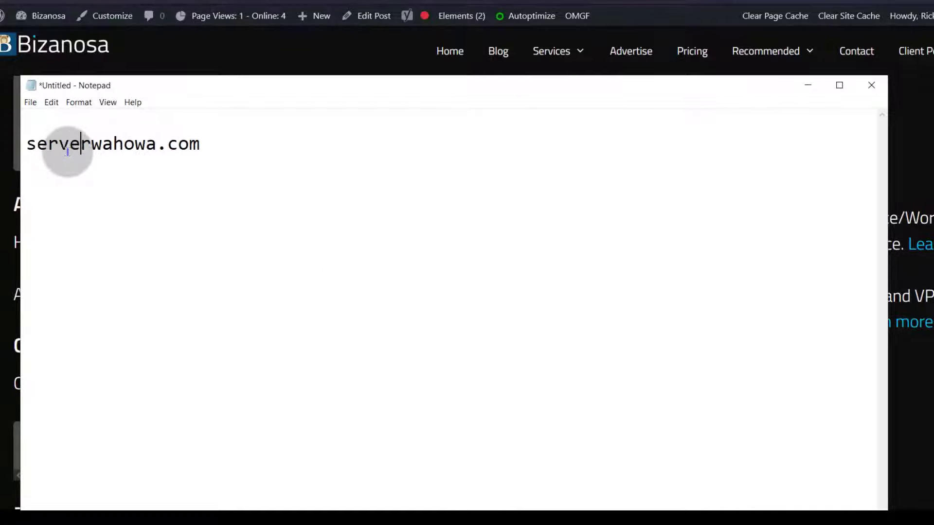
text(r1.)
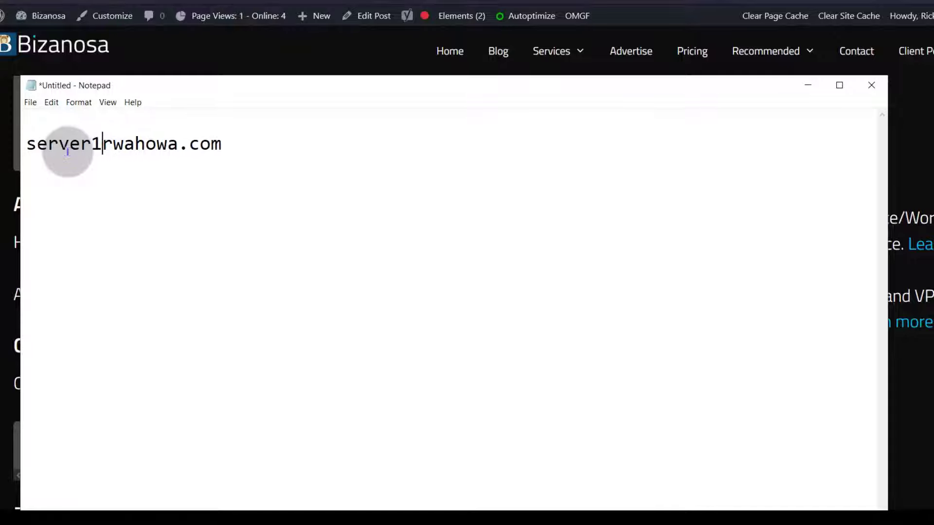
triple_click(135, 142)
click(136, 142)
triple_click(136, 142)
right_click(137, 143)
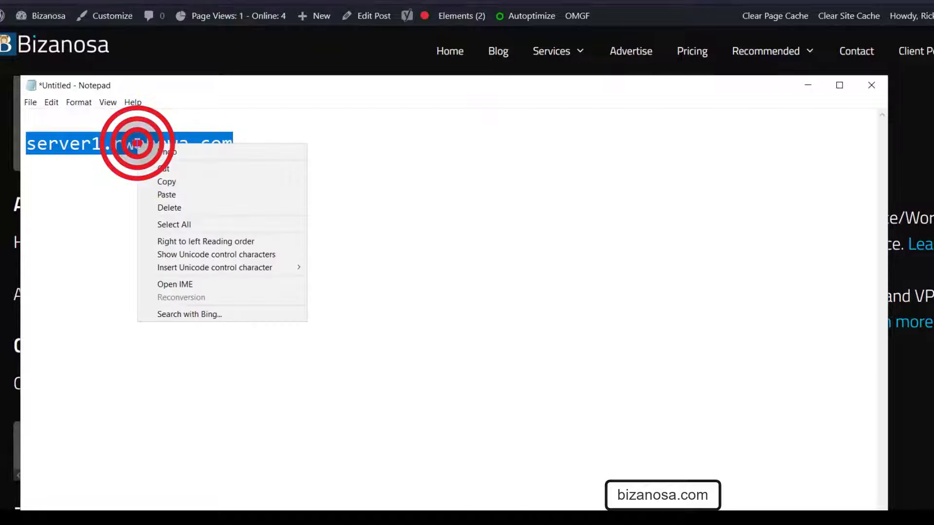
click(186, 185)
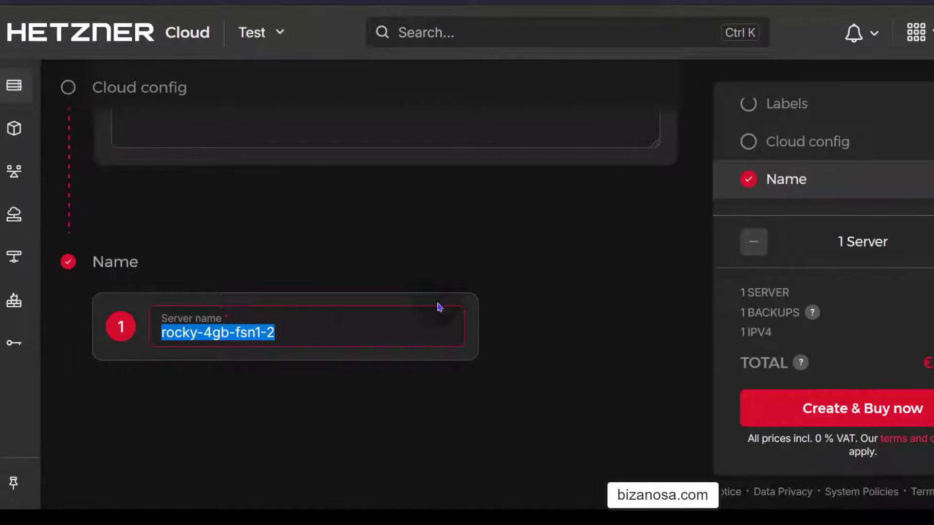
Paste server1.rwahowa.com as the server name and review the order with Backups enabled.
key(ctrl+v)
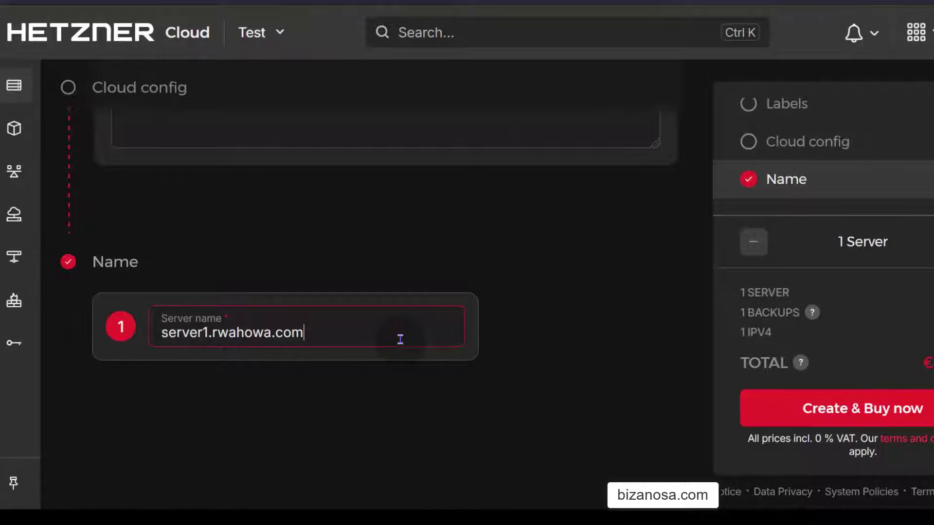
click(702, 388)
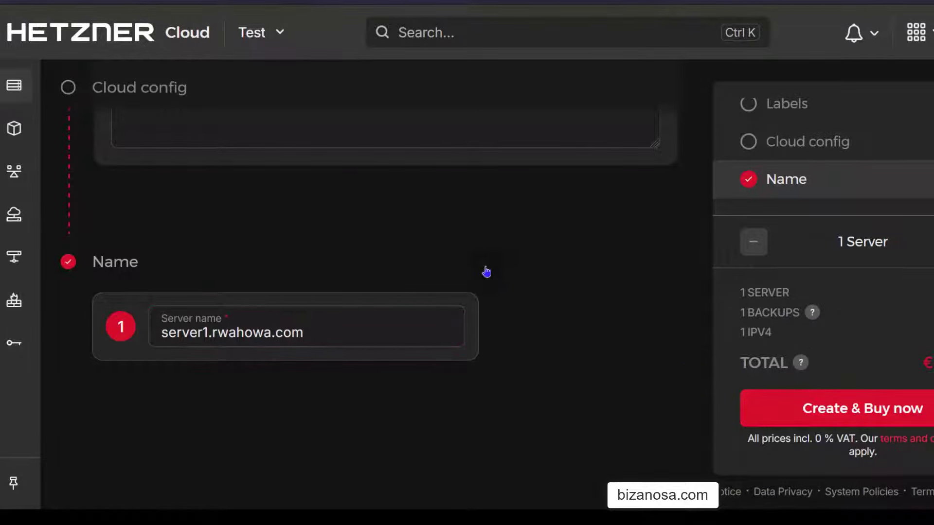
scroll(334, 233, up, 15)
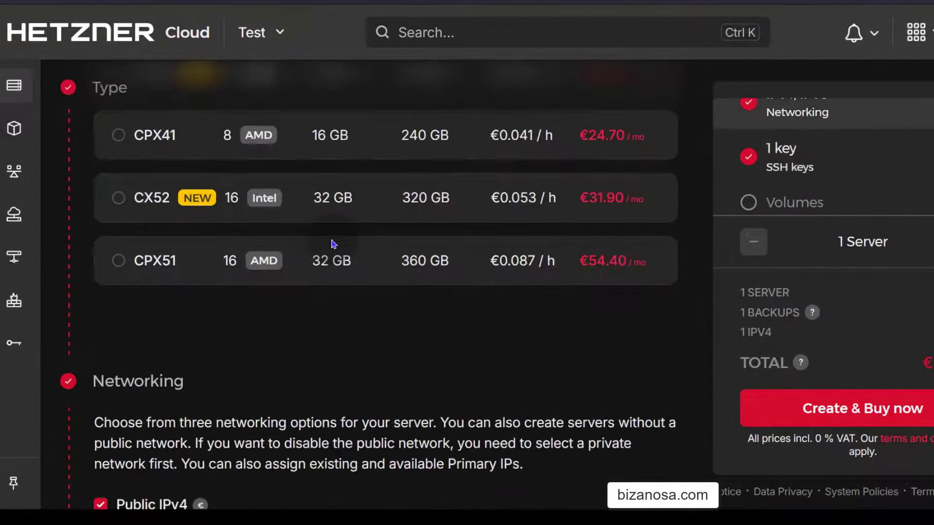
scroll(334, 245, up, 9)
scroll(328, 241, down, 4)
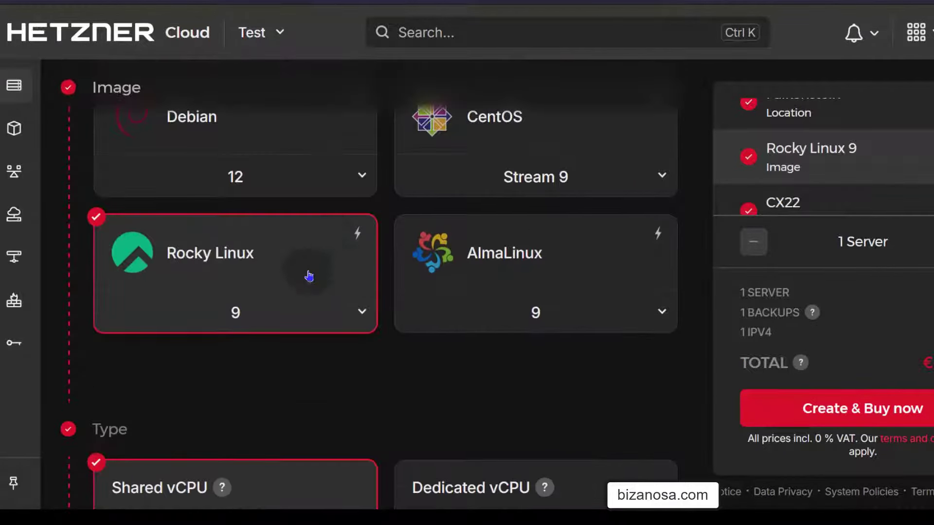
scroll(292, 306, down, 10)
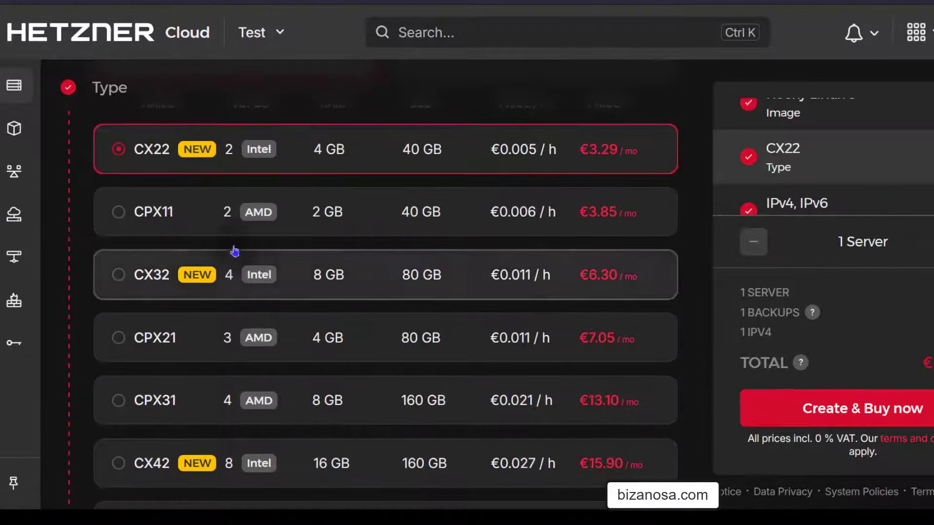
scroll(394, 309, down, 10)
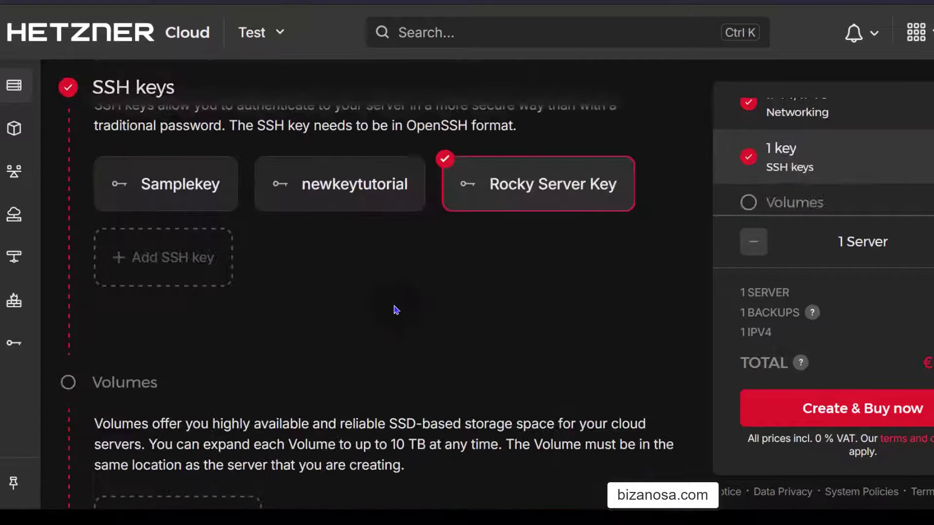
scroll(396, 308, down, 5)
scroll(396, 308, up, 8)
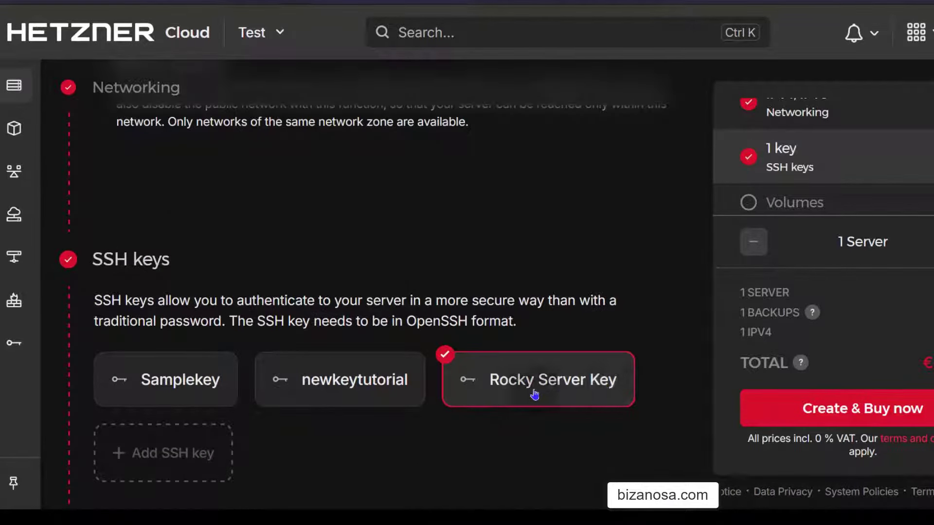
scroll(354, 402, down, 15)
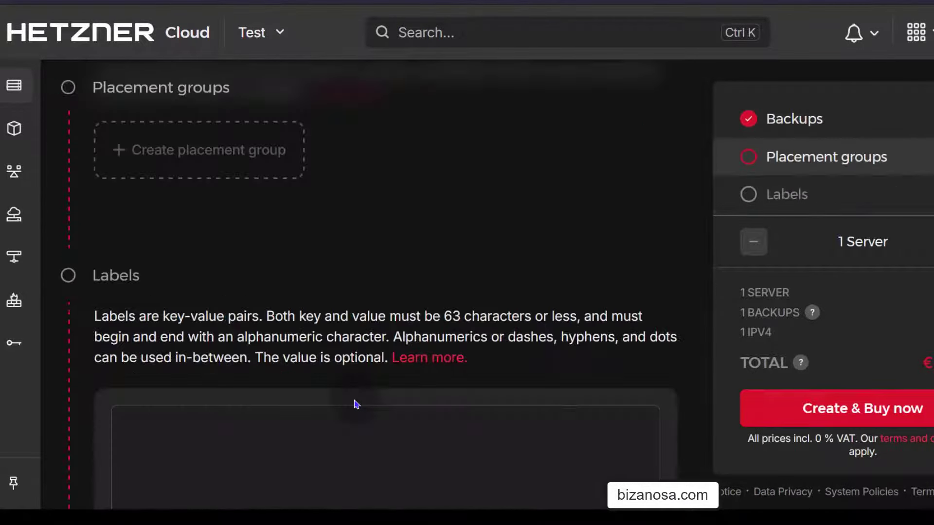
scroll(355, 403, down, 10)
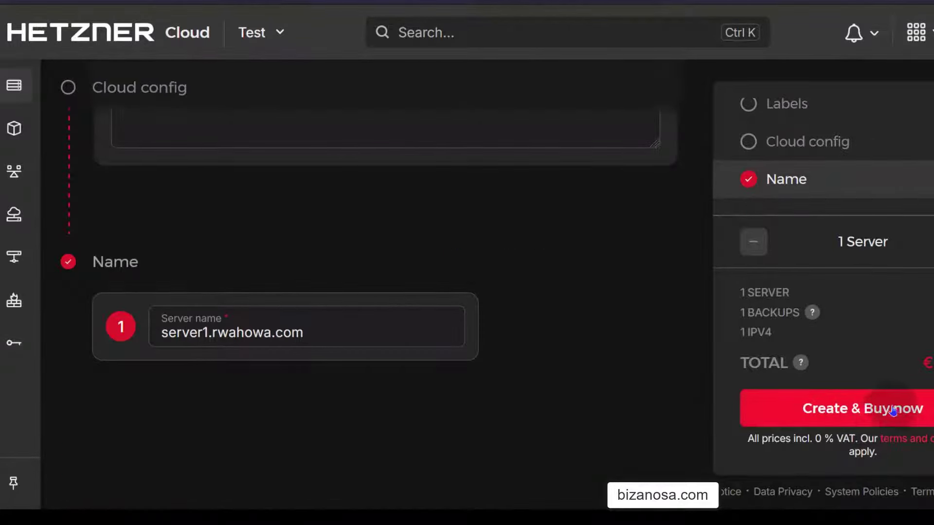
Create and buy the server, then find the tutorial's 'Add the hostname to Cloudflare DNS' section.
click(863, 406)
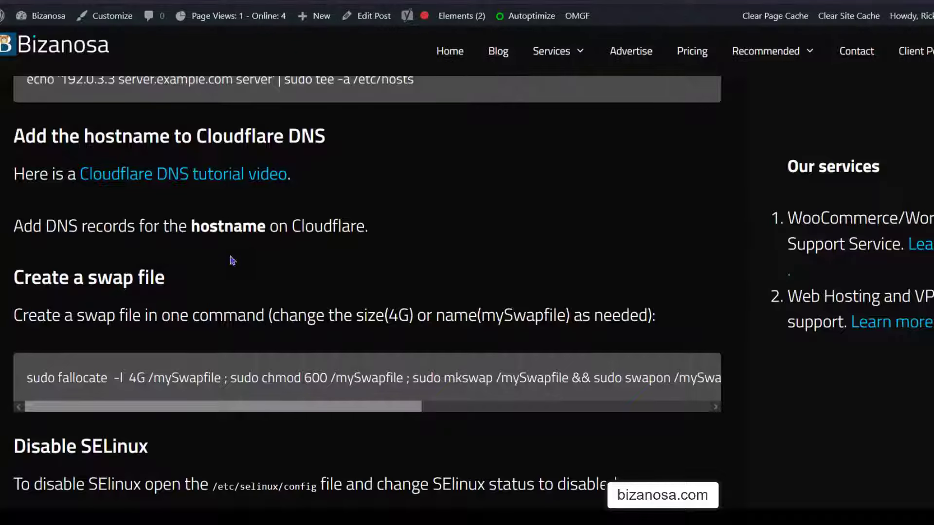
scroll(286, 292, down, 2)
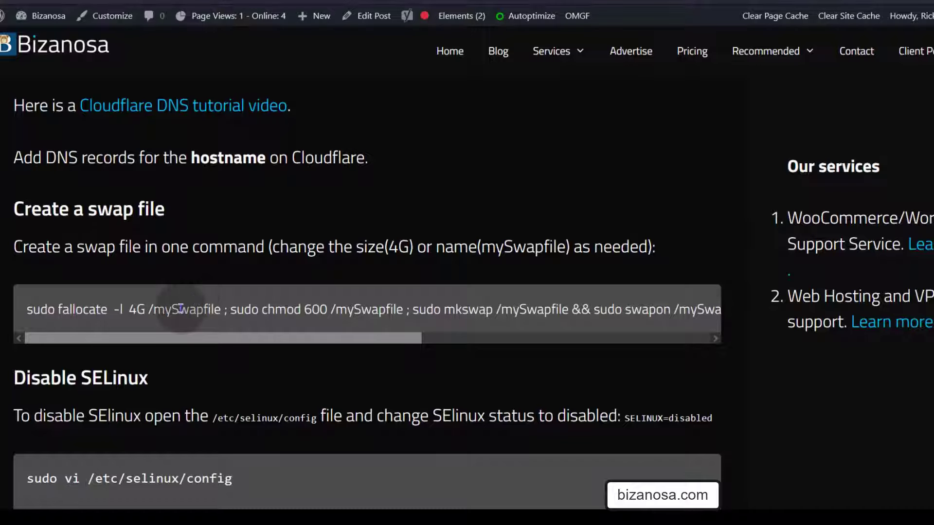
scroll(217, 306, up, 2)
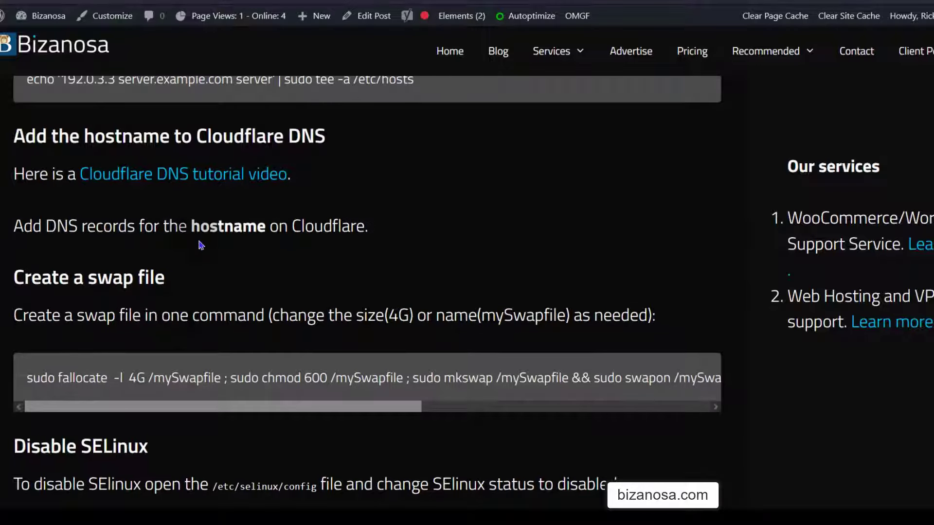
scroll(201, 245, up, 1)
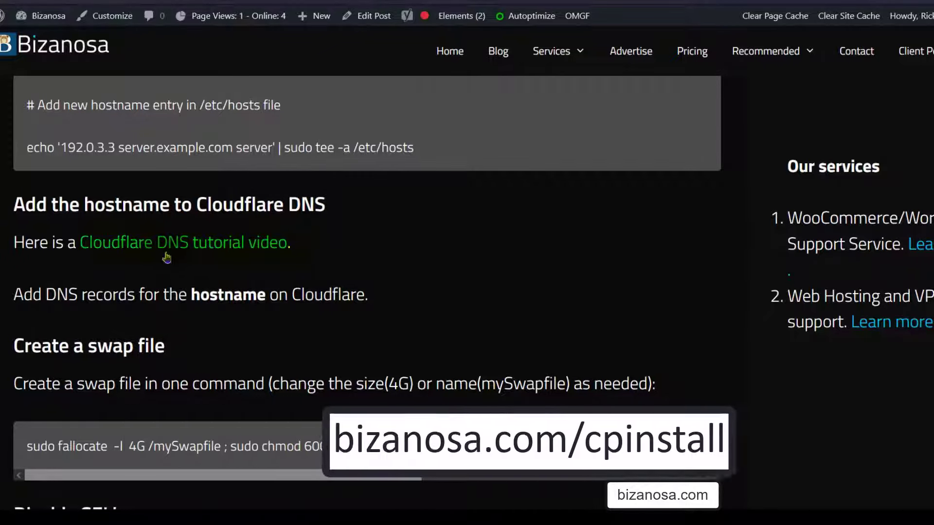
Open the DNS records page for rwahowa.com in Cloudflare, then return to the Hetzner server list.
click(801, 299)
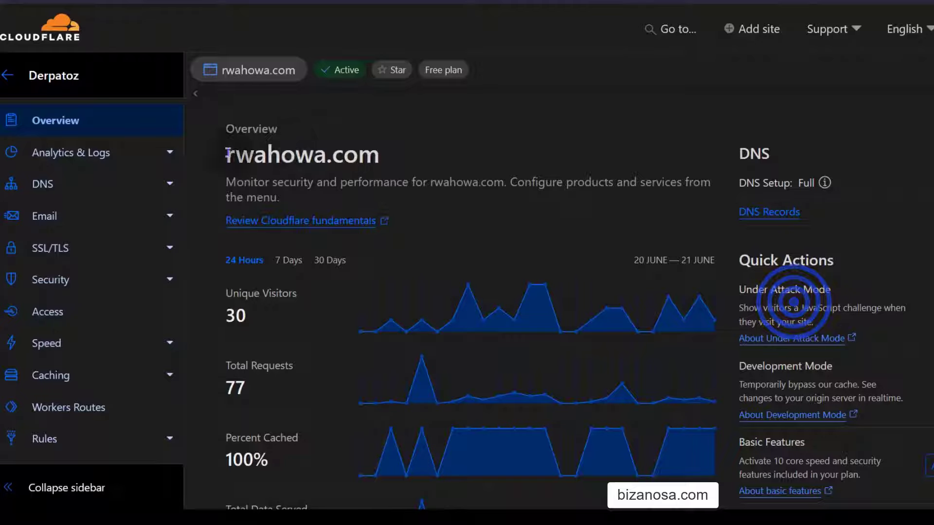
drag(266, 154, 388, 160)
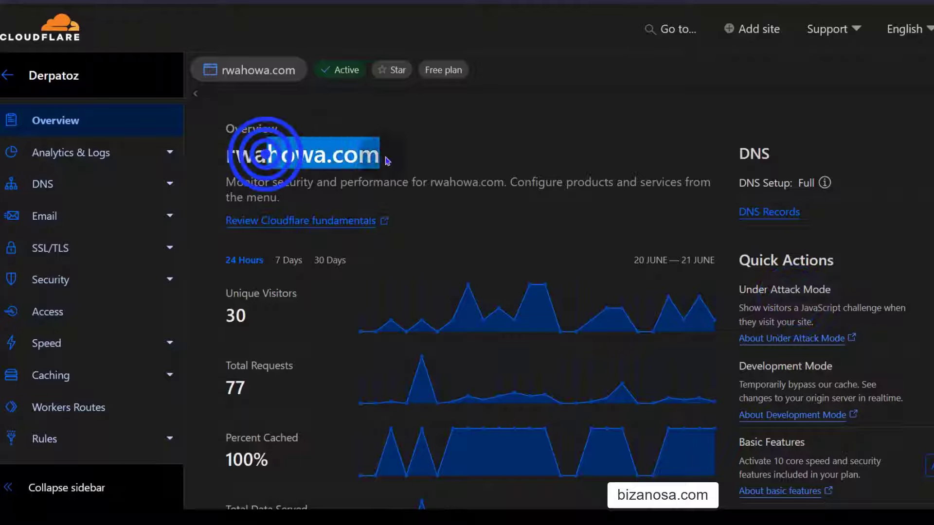
click(422, 153)
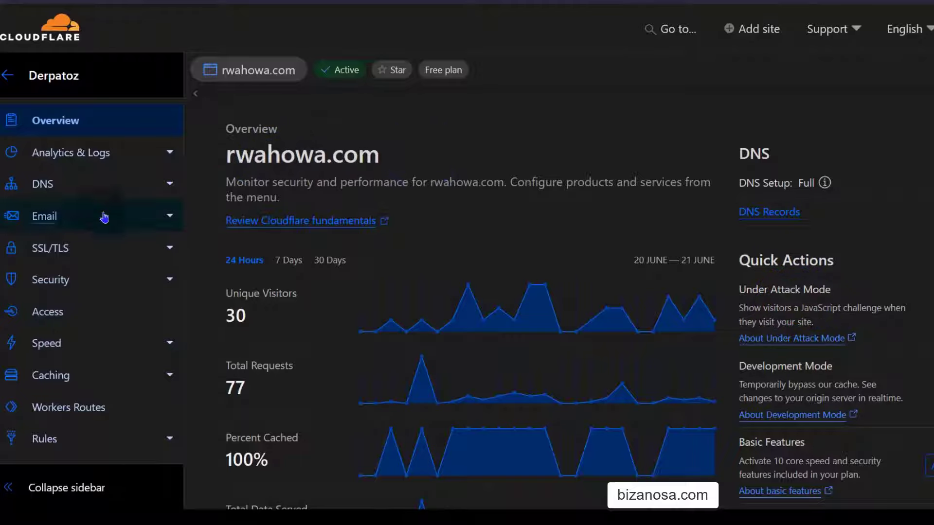
click(42, 185)
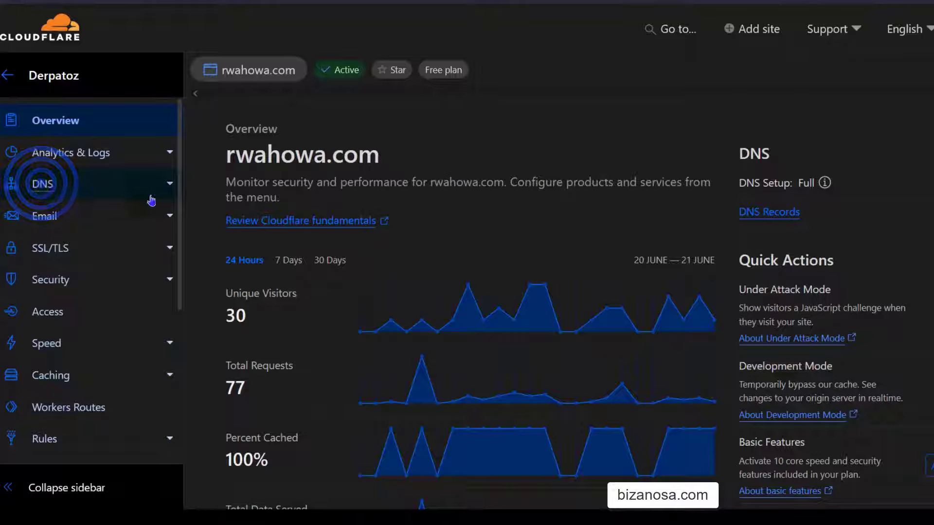
key(super)
click(303, 497)
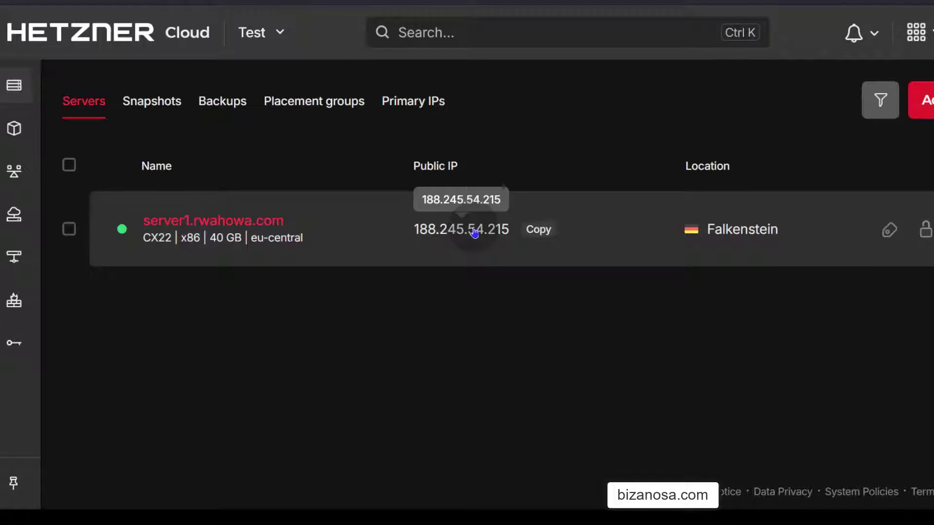
Copy server1.rwahowa.com's public IP 188.245.54.215 from the Servers list.
click(475, 230)
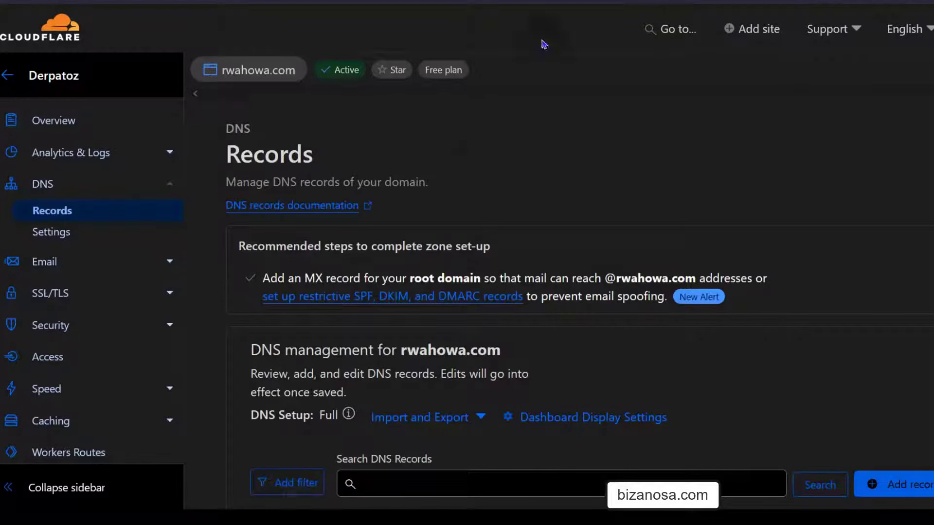
scroll(428, 321, down, 6)
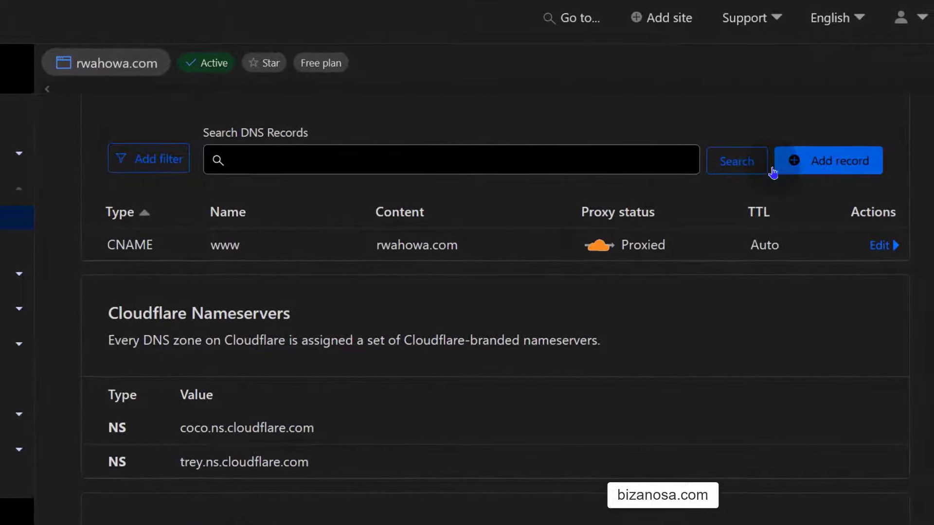
Add and save a proxied A record named server1 pointing to 188.245.54.215.
click(854, 164)
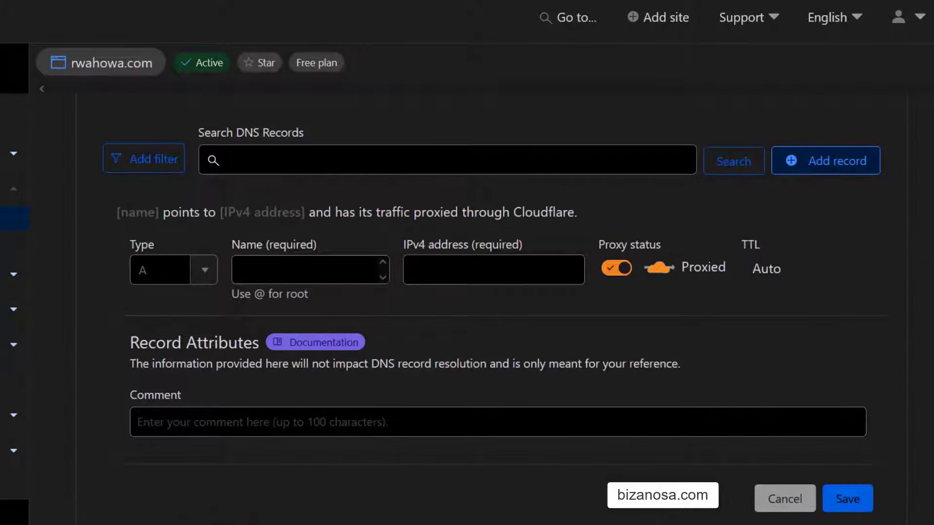
key(super)
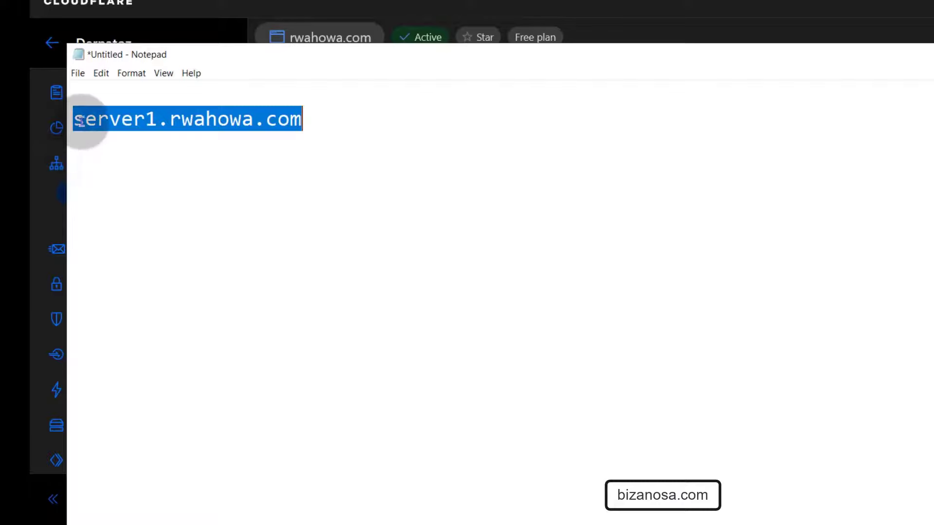
key(alt+Tab)
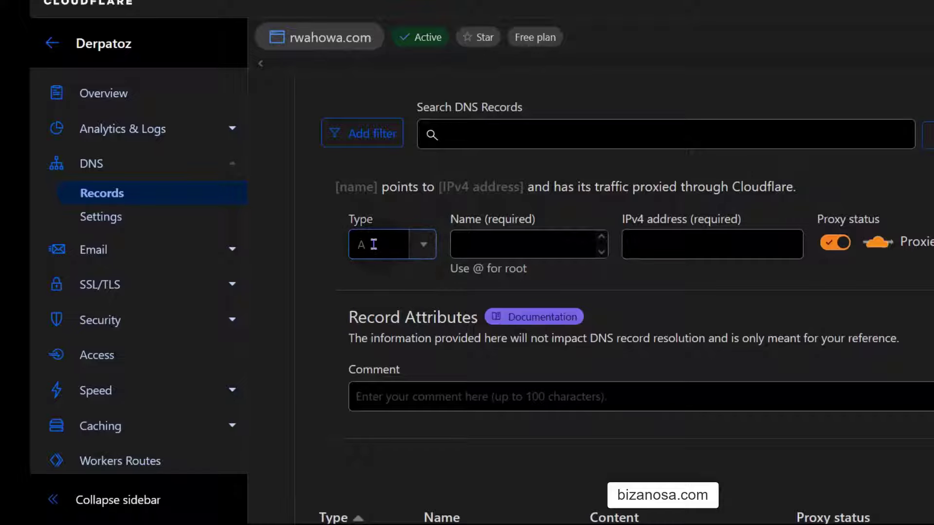
click(507, 239)
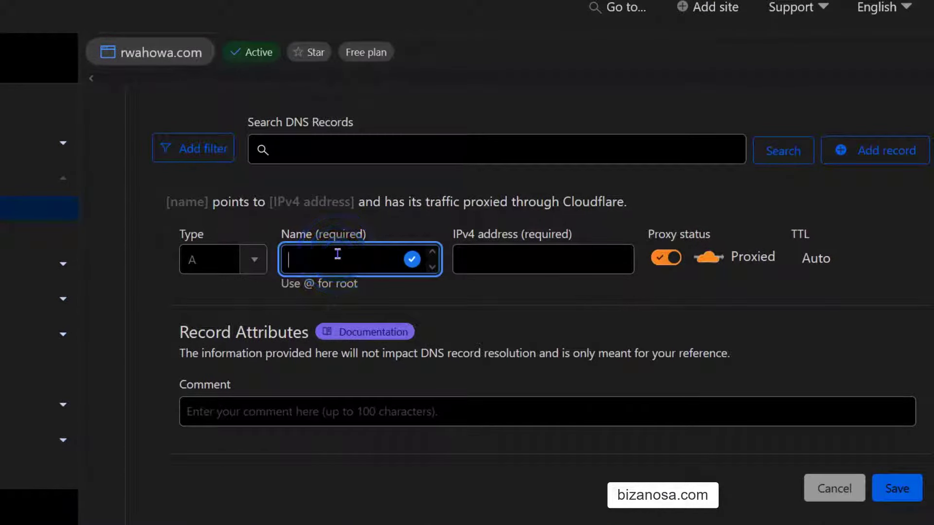
text(serv)
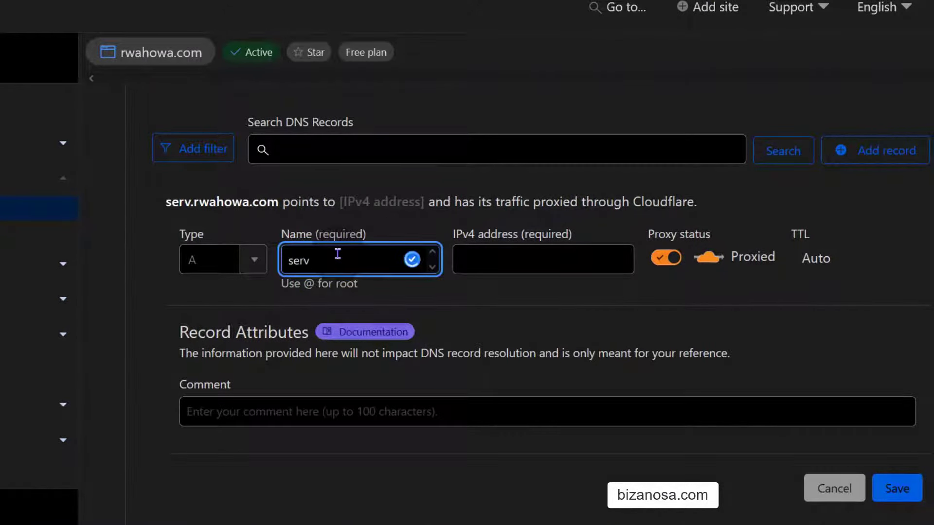
text(er1)
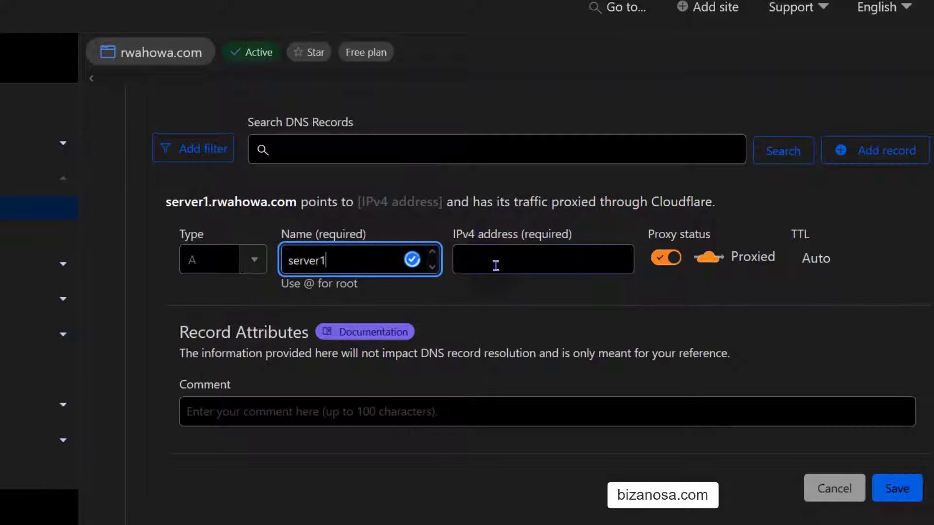
click(489, 250)
right_click(504, 253)
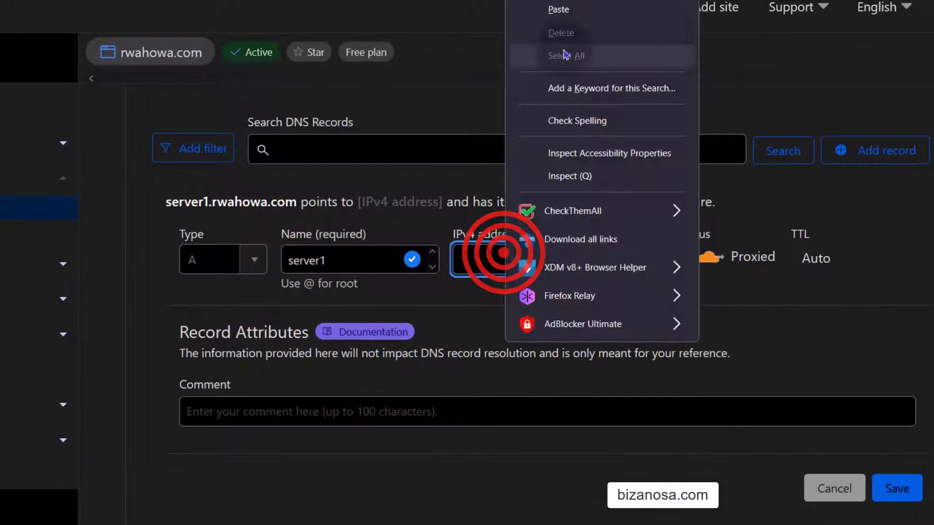
click(559, 9)
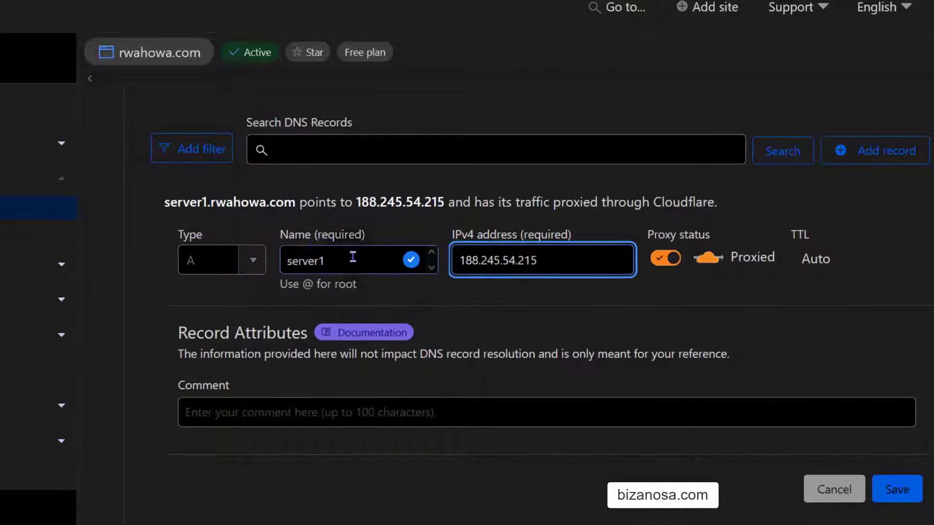
scroll(566, 275, down, 2)
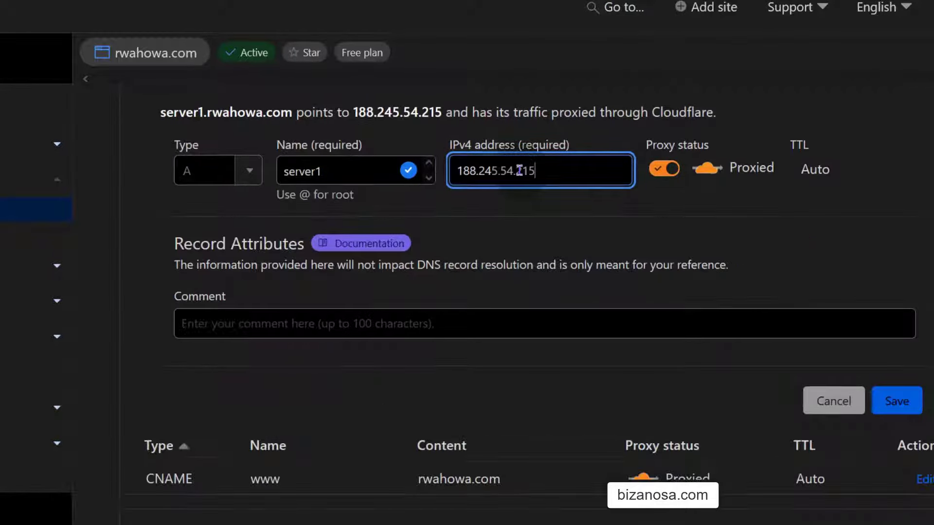
click(899, 402)
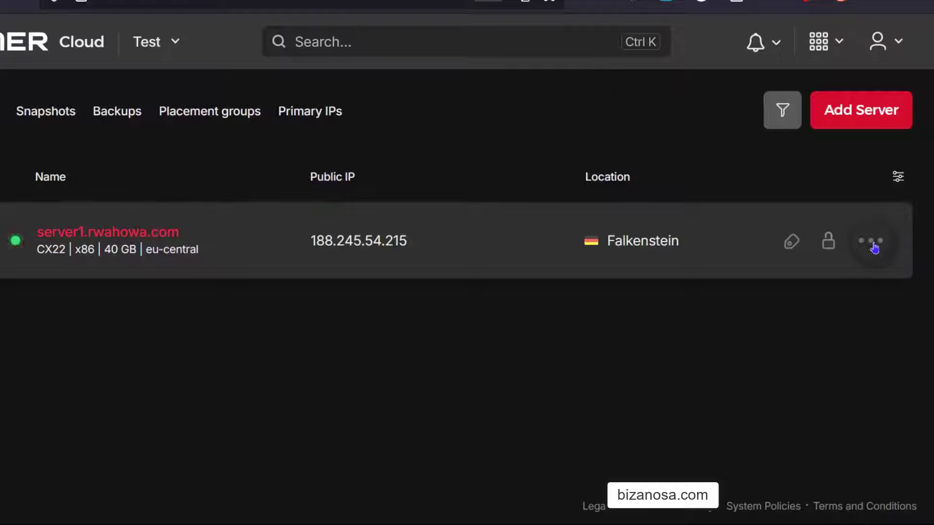
Open the server1.rwahowa.com overview and copy its IPv4 address 188.245.54.215.
click(116, 235)
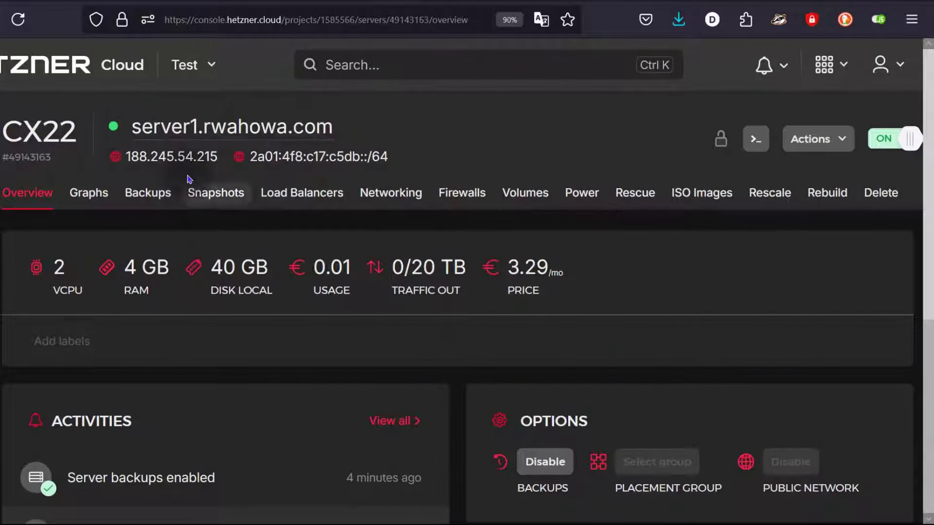
click(182, 161)
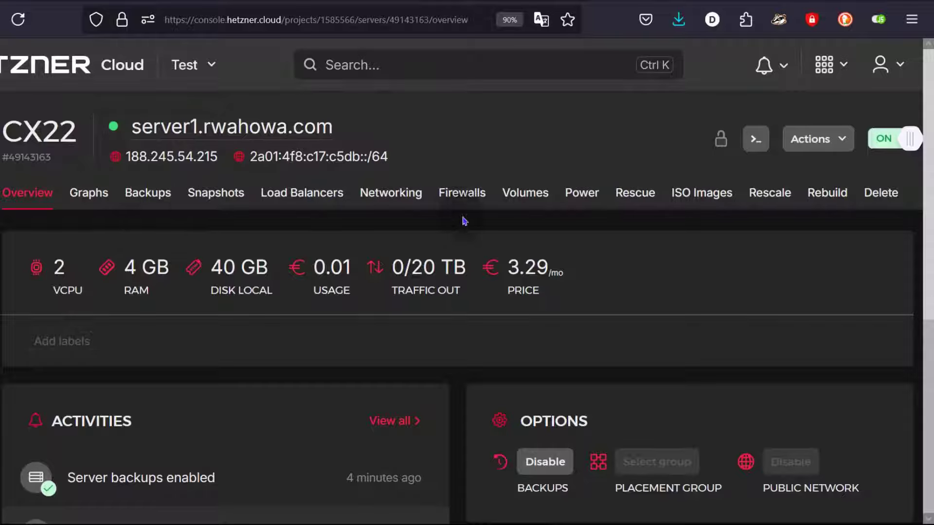
scroll(297, 340, down, 2)
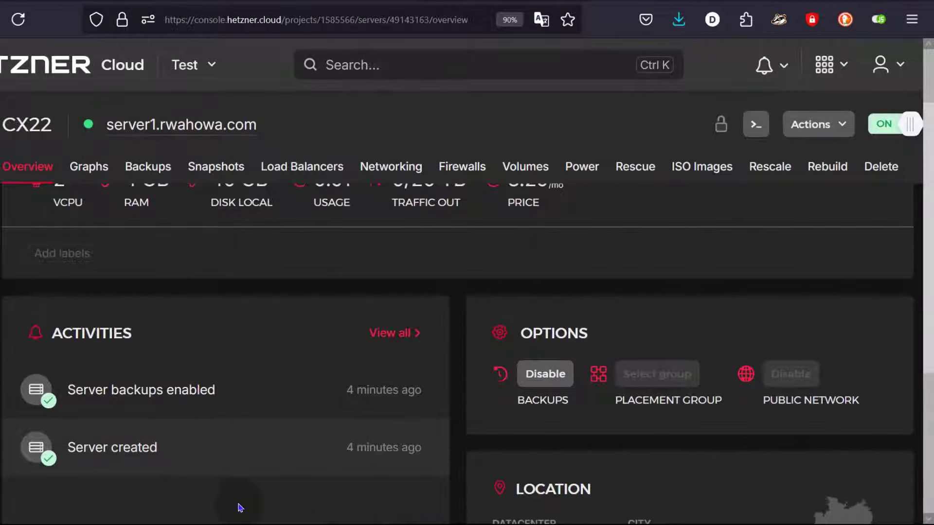
key(alt+Tab)
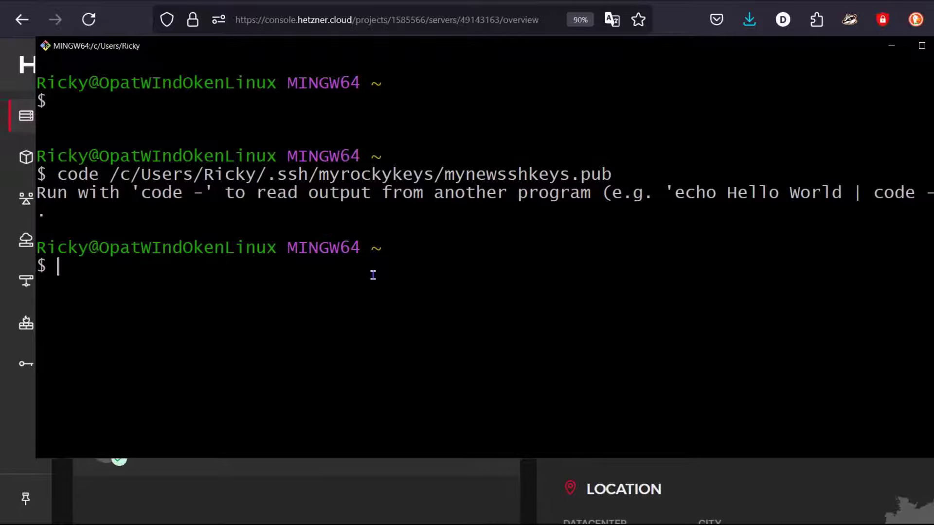
key(ctrl+l)
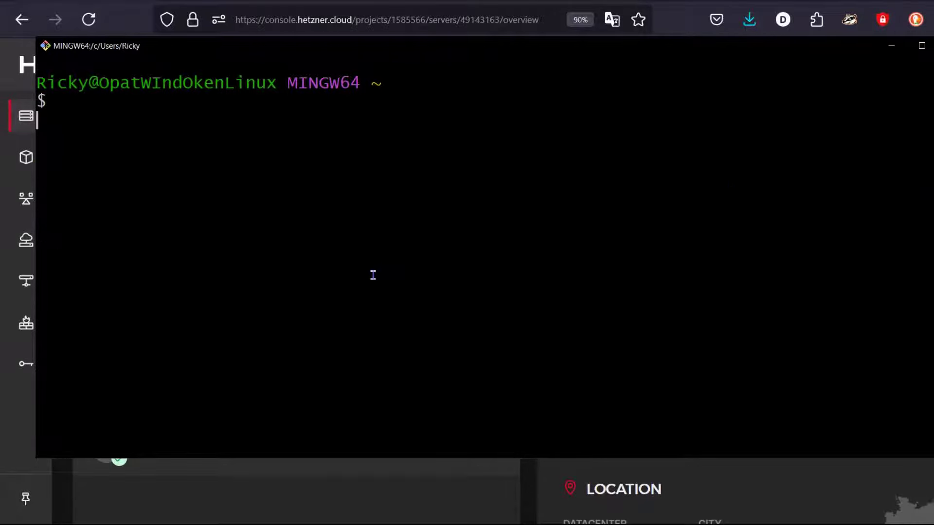
key(Return)
click(84, 160)
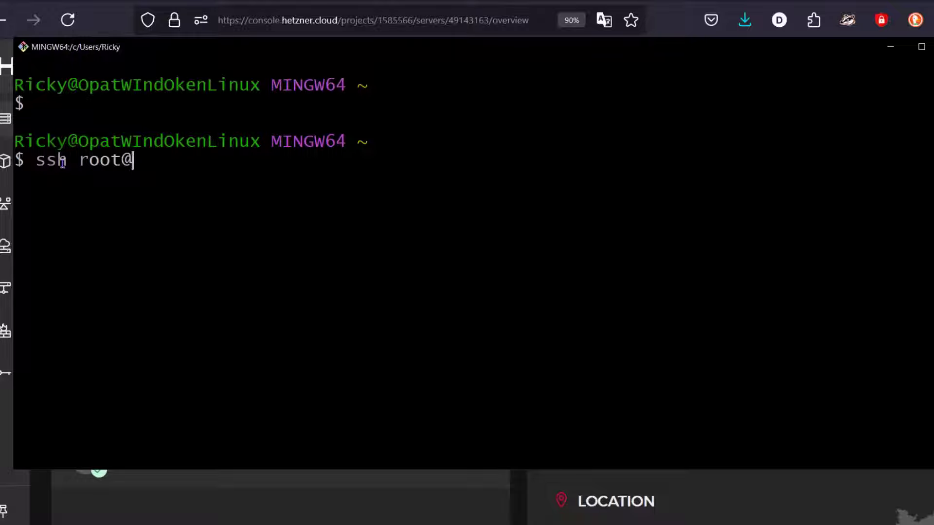
text(188.245.54.215)
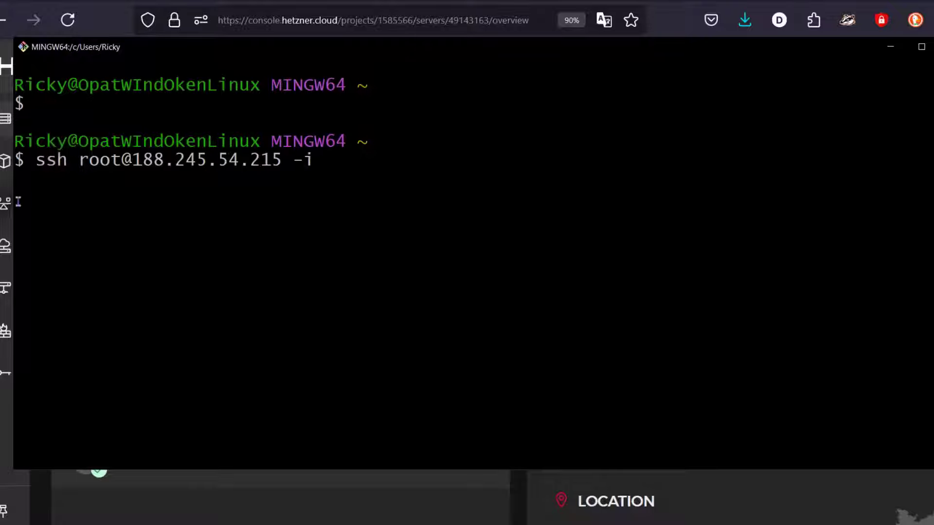
text(-i)
scroll(306, 238, up, 6)
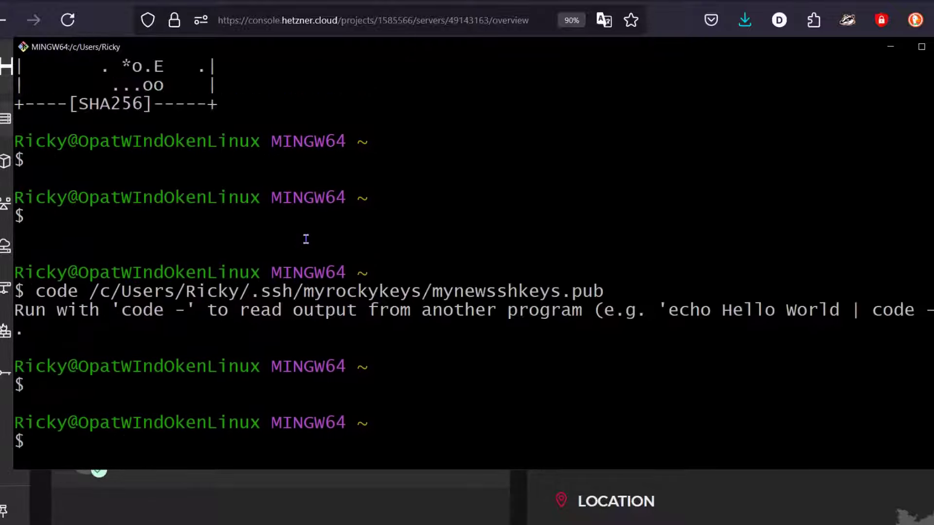
scroll(306, 239, up, 7)
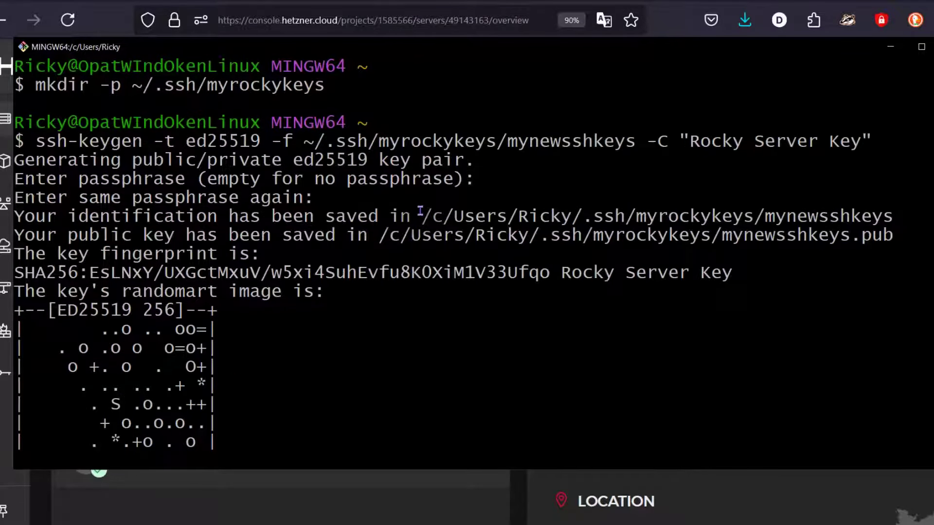
drag(424, 210, 900, 215)
right_click(691, 214)
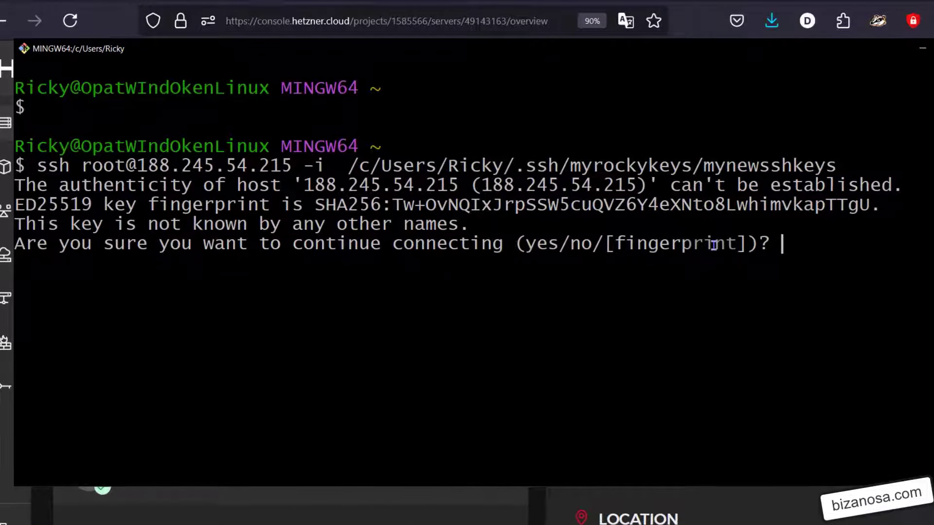
Accept the host key, enter the key passphrase to log in as root, and clear the screen.
text(s)
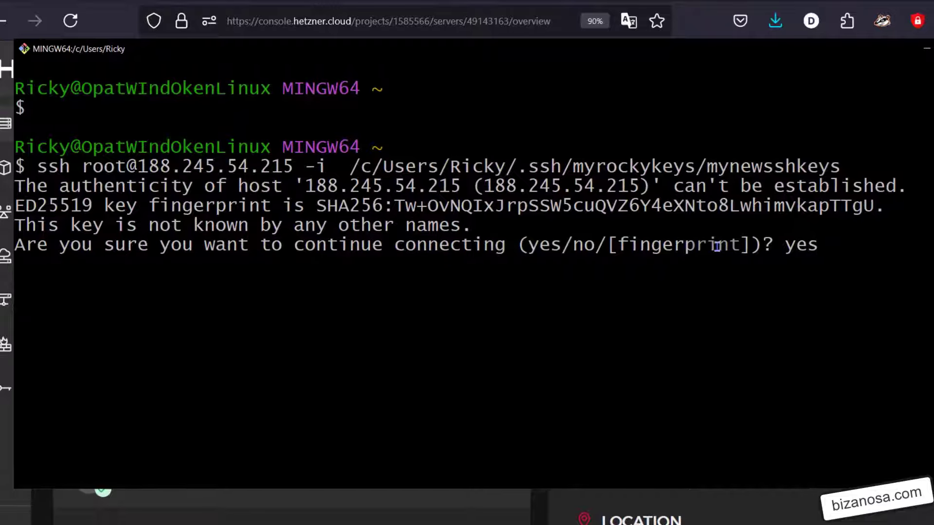
key(Return)
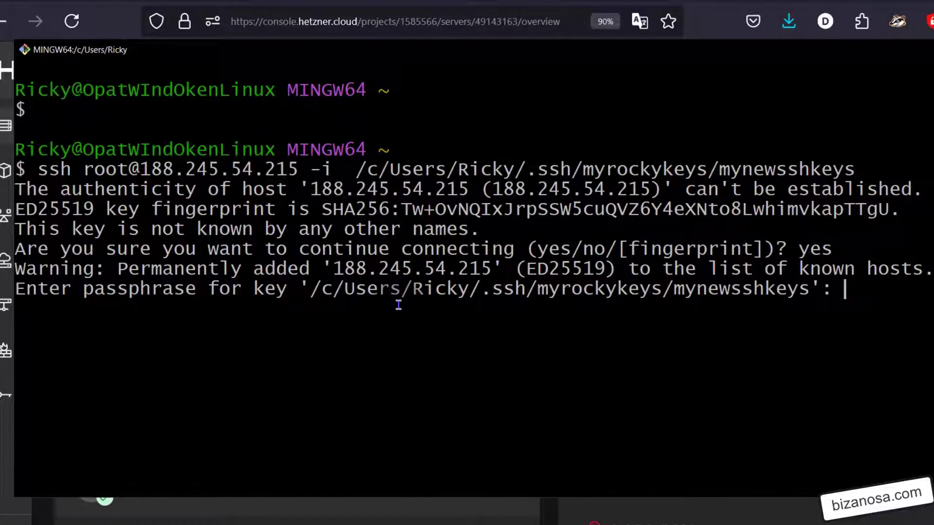
key(Return)
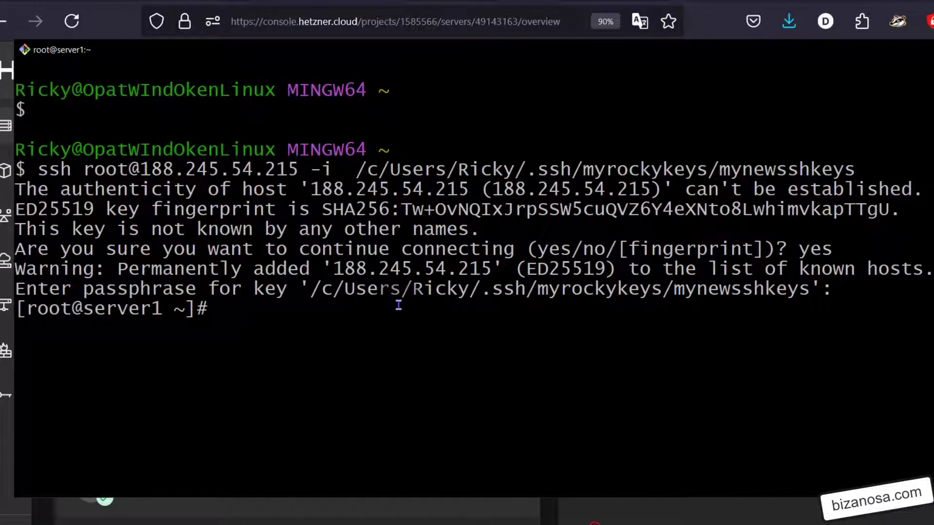
key(ctrl+l)
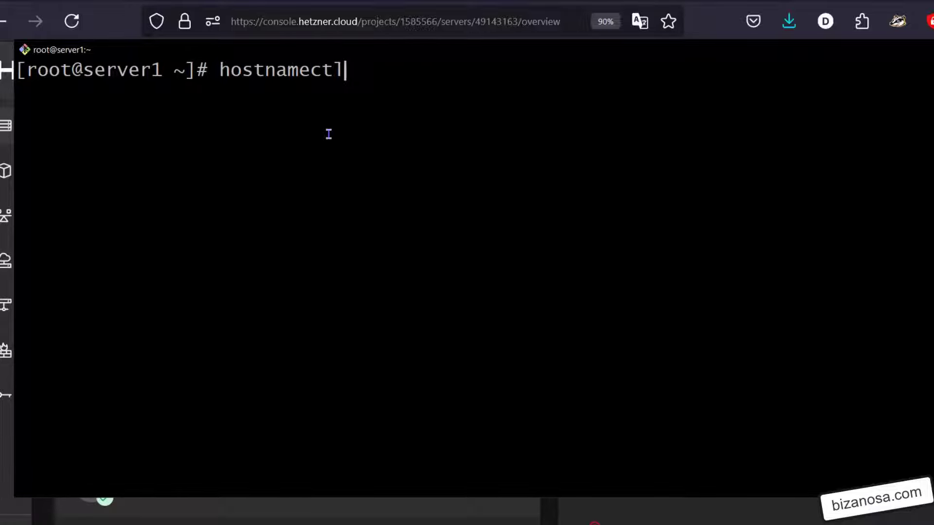
Run hostnamectl to confirm hostname server1.rwahowa.com and Rocky Linux 9.4, then clear the screen.
key(Return)
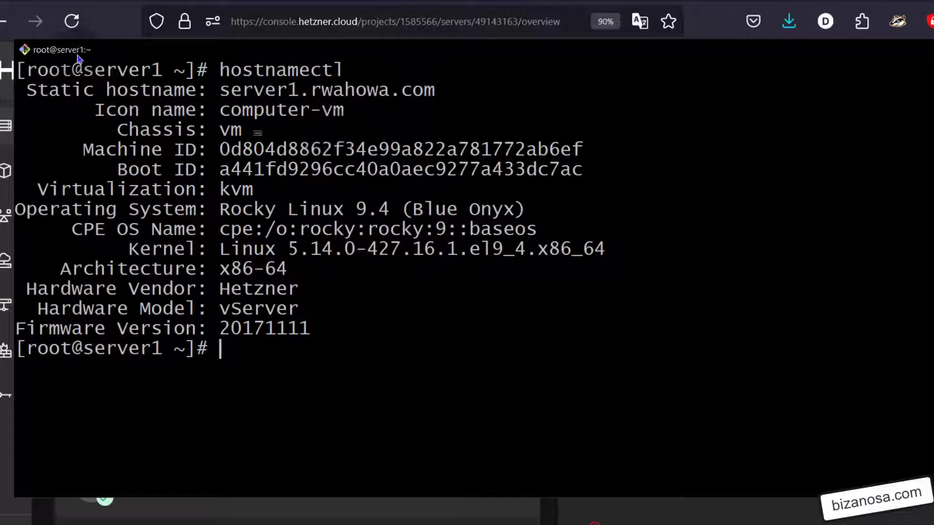
drag(223, 89, 427, 89)
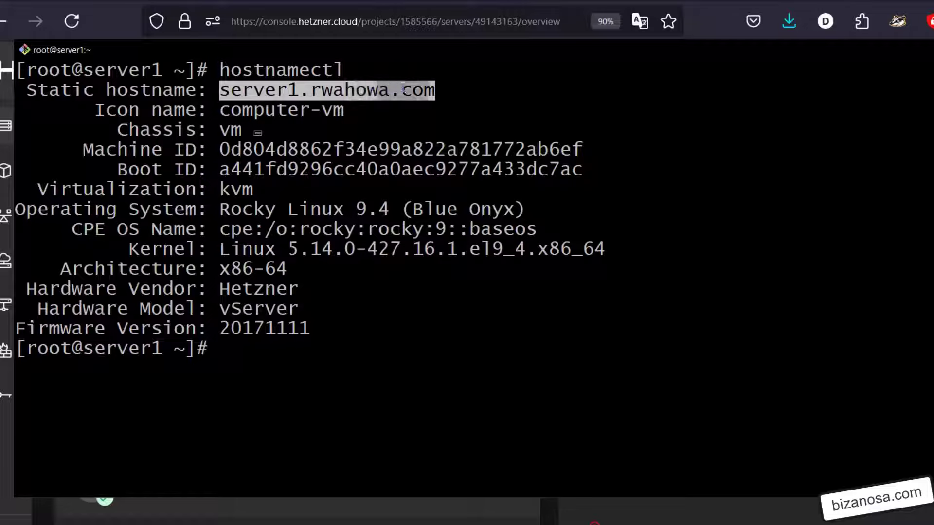
drag(220, 208, 390, 209)
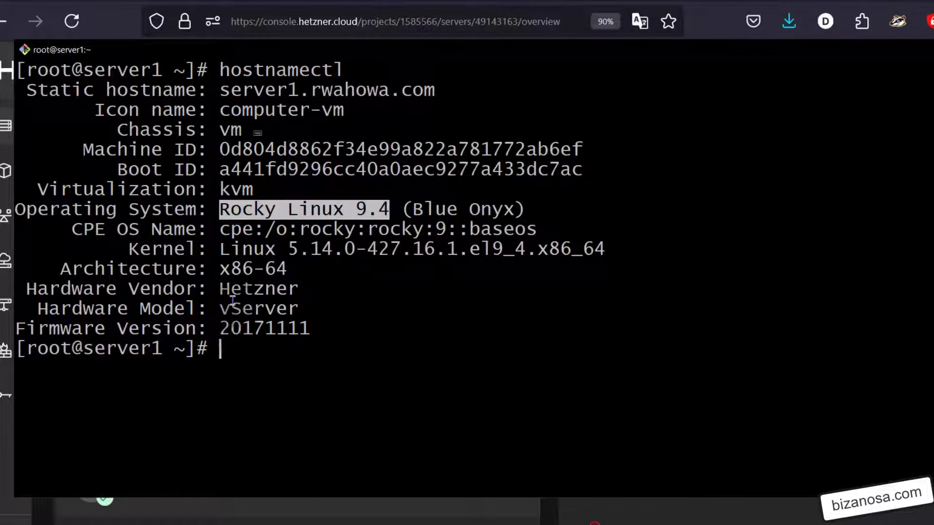
click(225, 355)
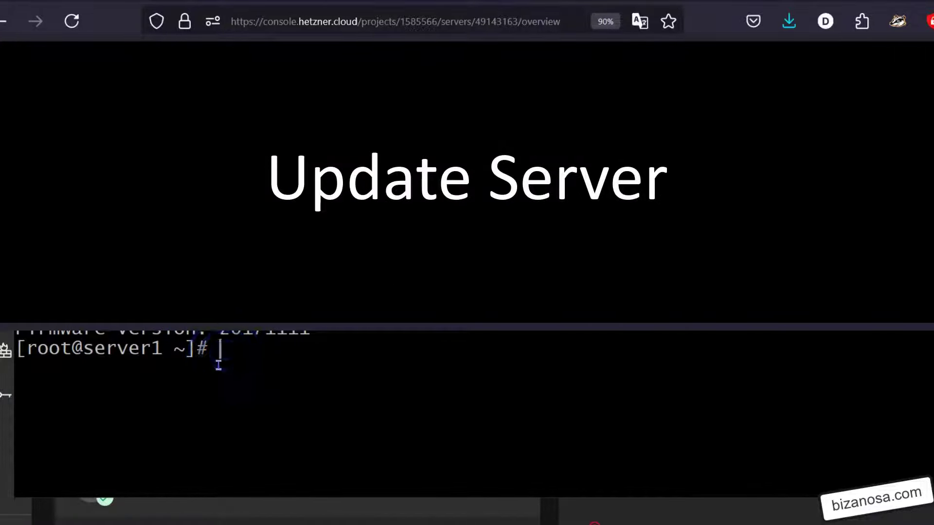
key(ctrl+l)
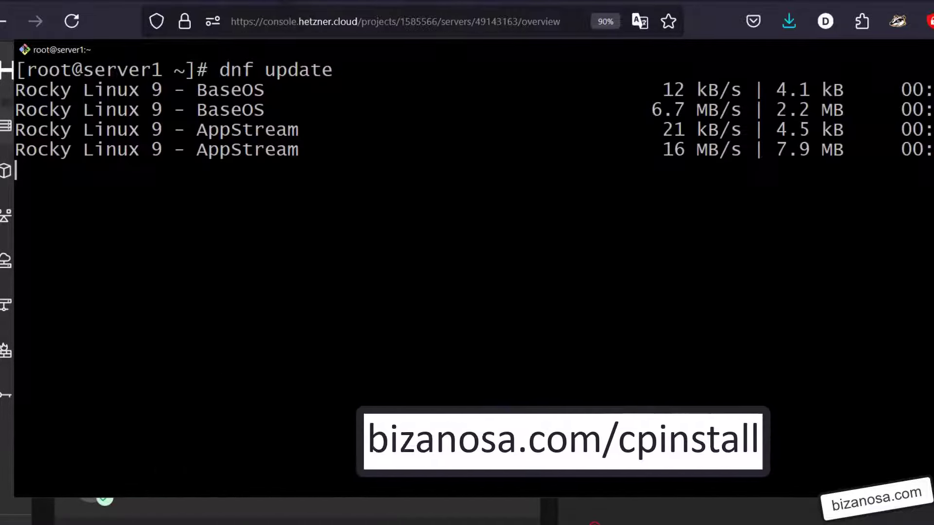
click(283, 1)
Scroll the Bizanosa guide to its server update and package install section.
scroll(232, 316, up, 8)
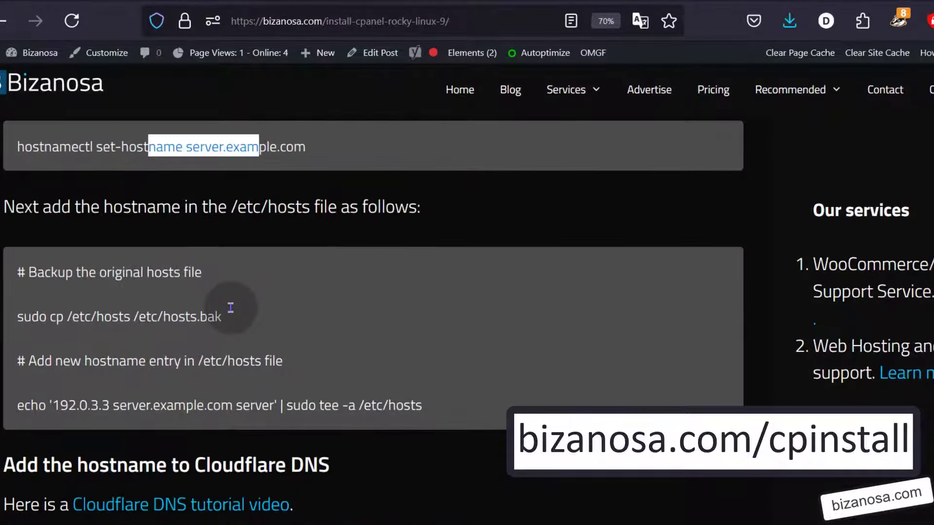
scroll(215, 313, up, 12)
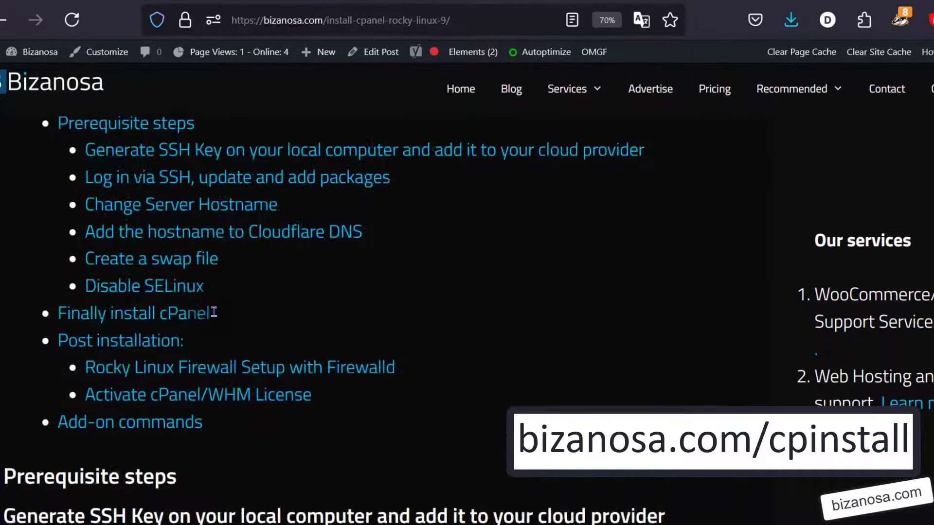
scroll(215, 302, down, 5)
scroll(233, 298, down, 5)
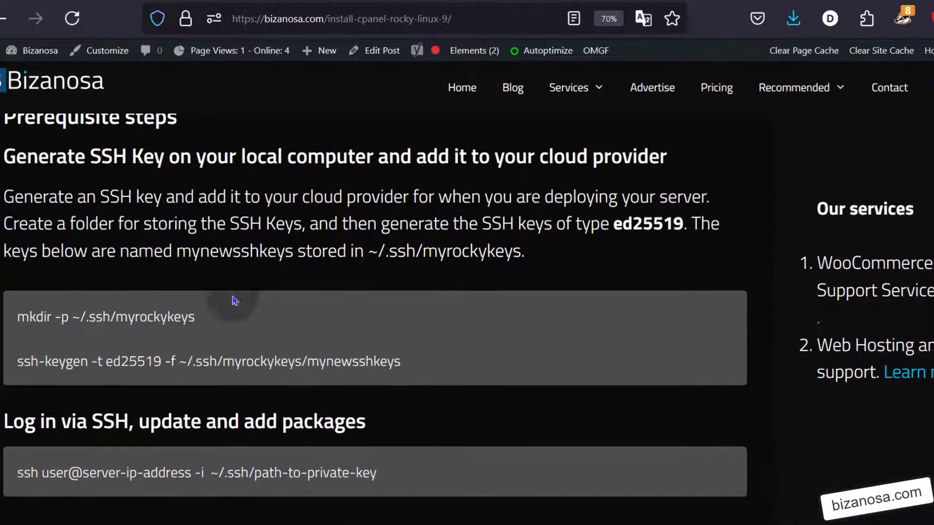
scroll(326, 206, down, 1)
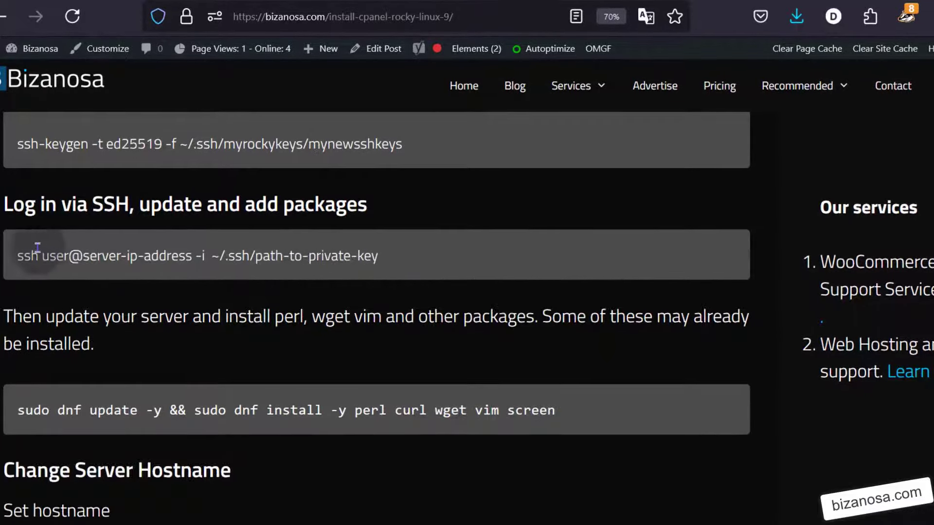
drag(37, 253, 354, 292)
scroll(355, 307, down, 3)
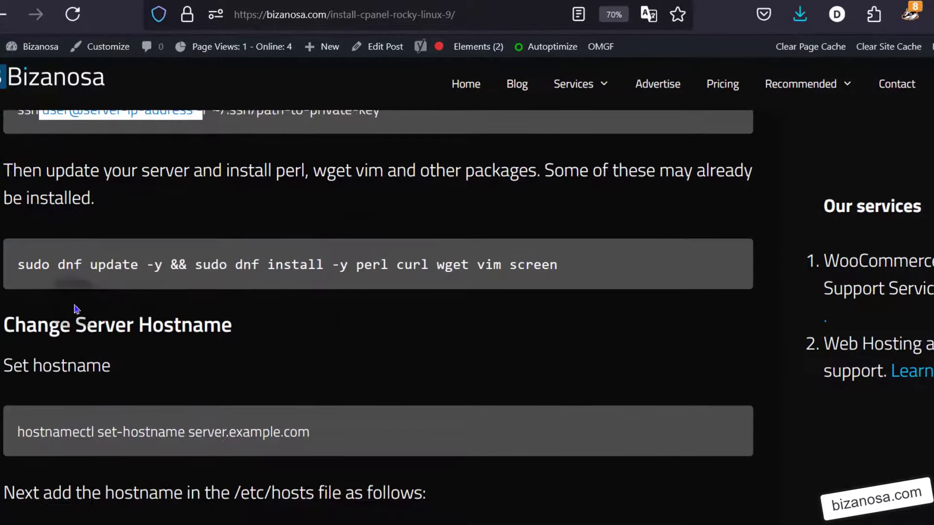
Review the guide's 'dnf update' and 'dnf install perl curl wget vim screen' command, including its -y flag.
drag(23, 263, 163, 264)
click(295, 345)
drag(236, 264, 417, 260)
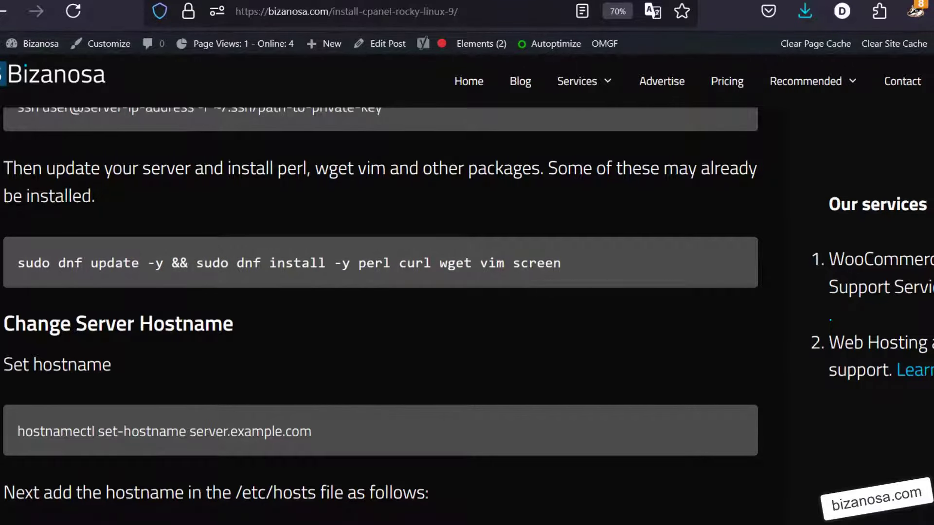
key(super)
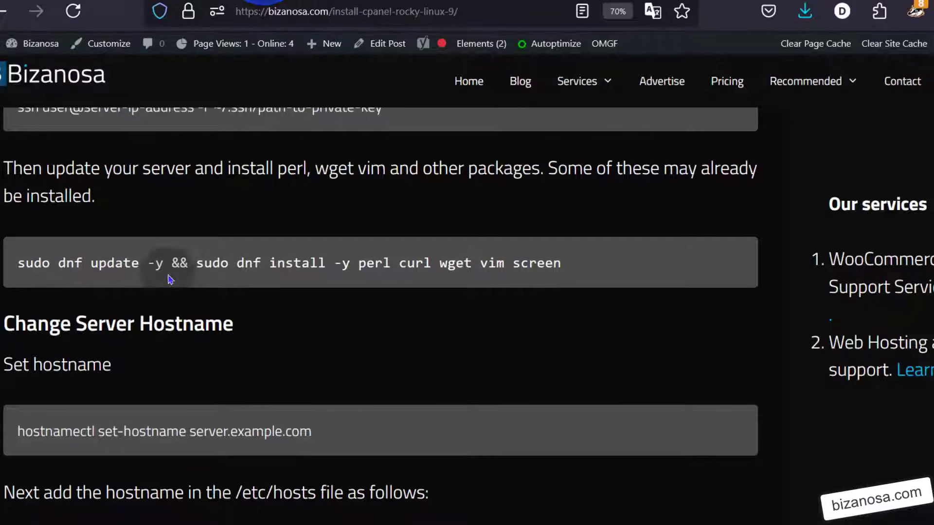
drag(142, 261, 178, 262)
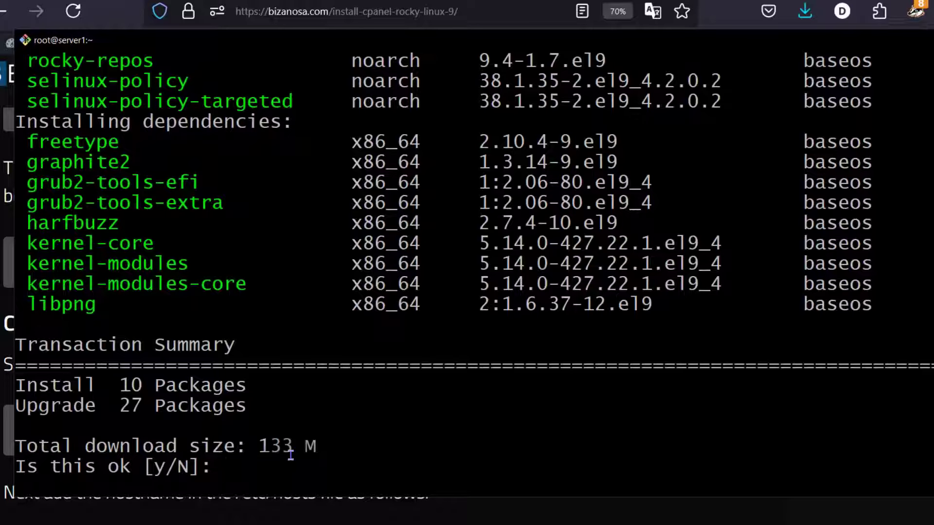
Answer y to the dnf prompt so all 37 packages (133 MB) download and install.
click(154, 468)
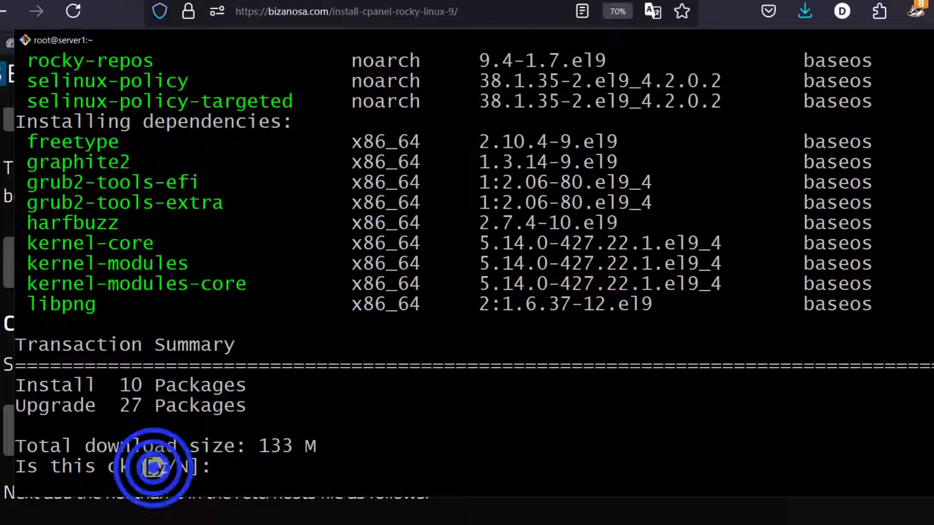
drag(146, 467, 169, 466)
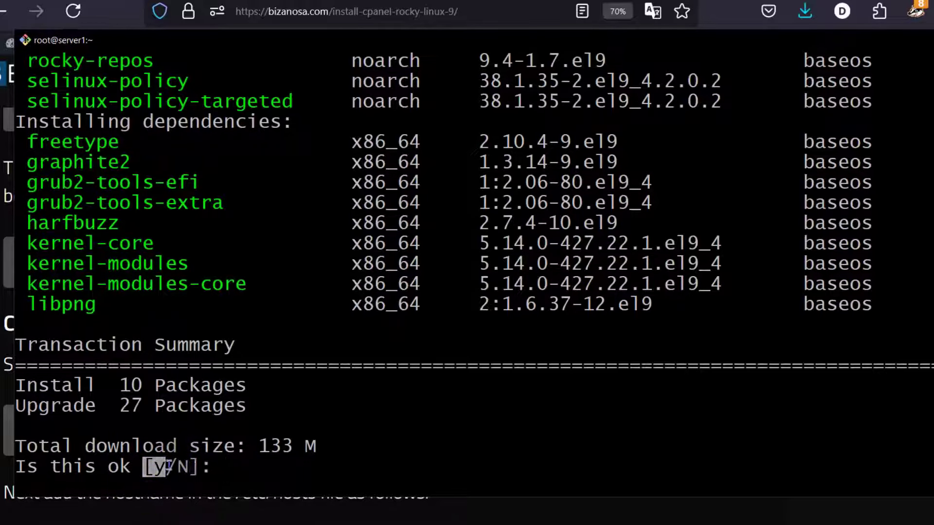
click(156, 466)
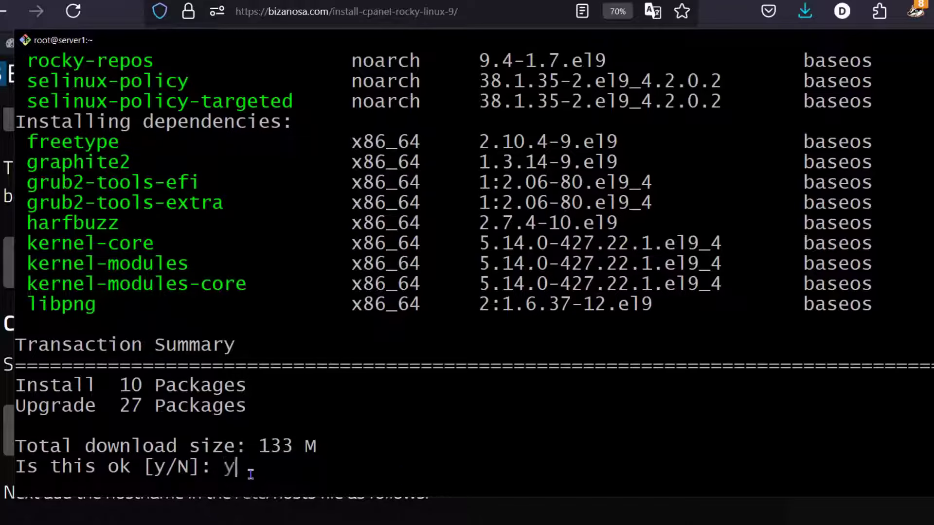
key(Return)
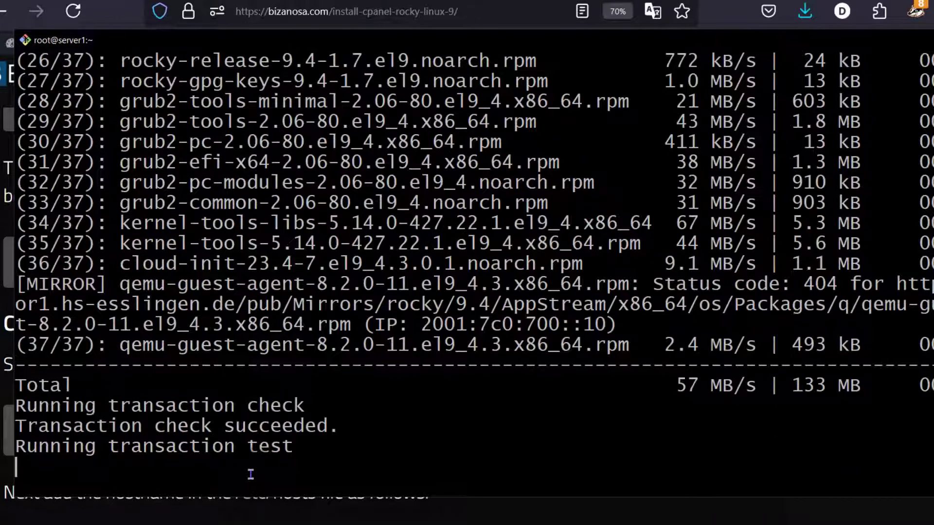
click(7, 306)
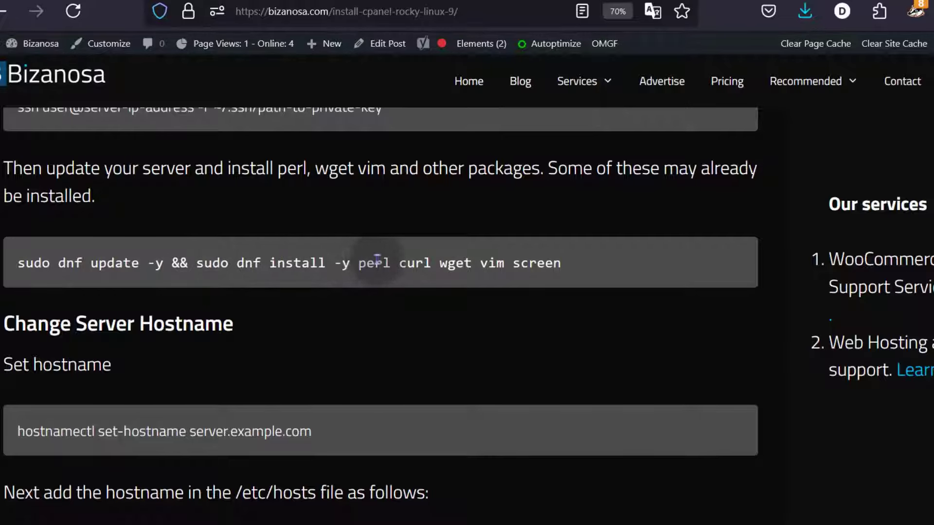
double_click(411, 265)
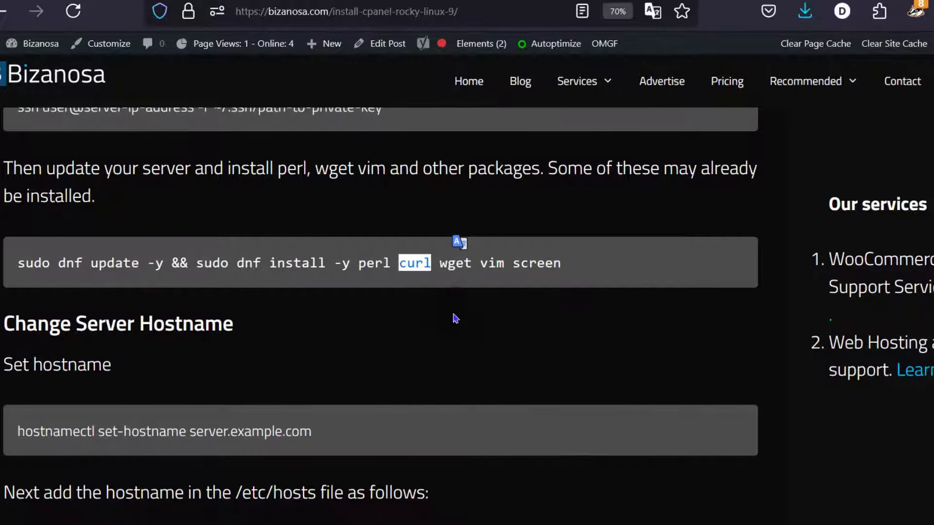
double_click(360, 262)
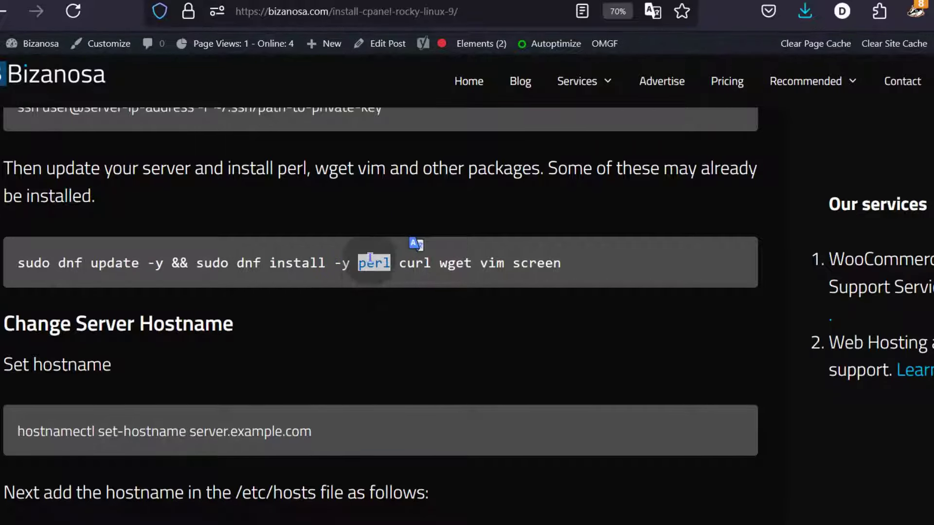
click(373, 267)
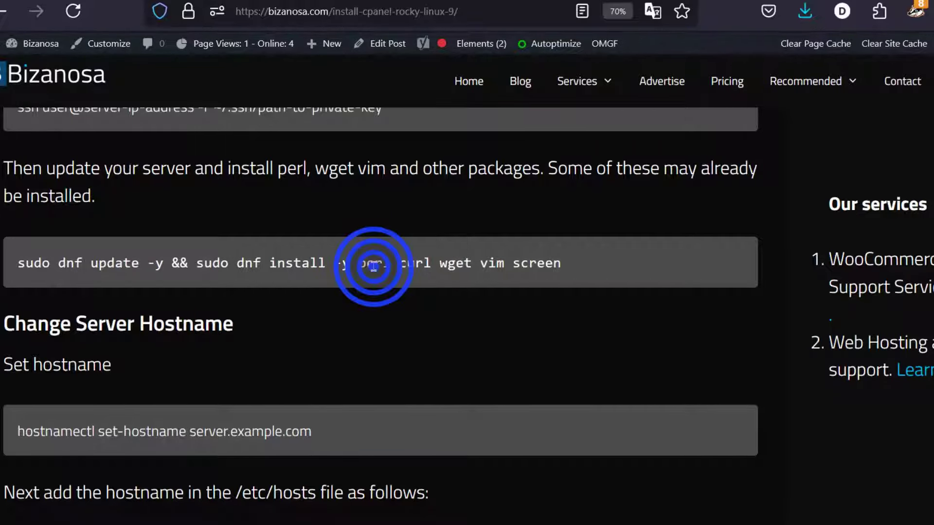
click(443, 263)
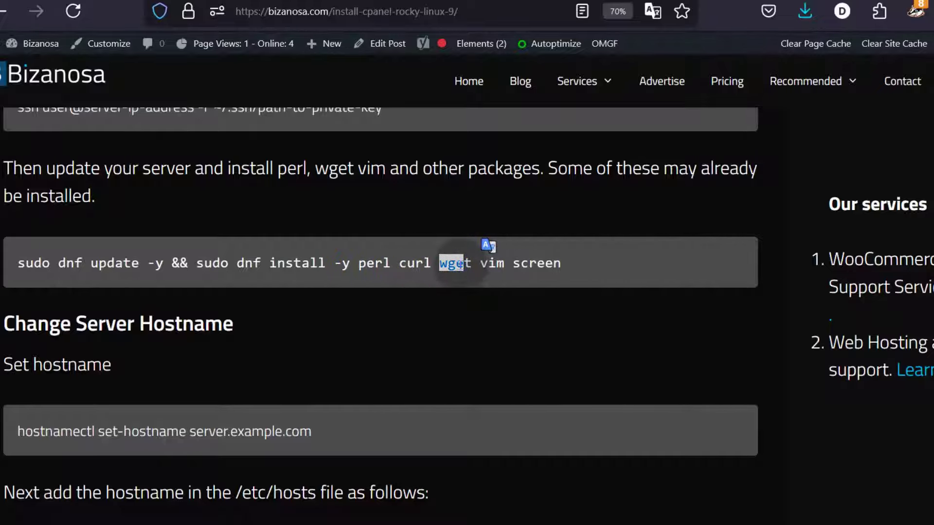
double_click(491, 263)
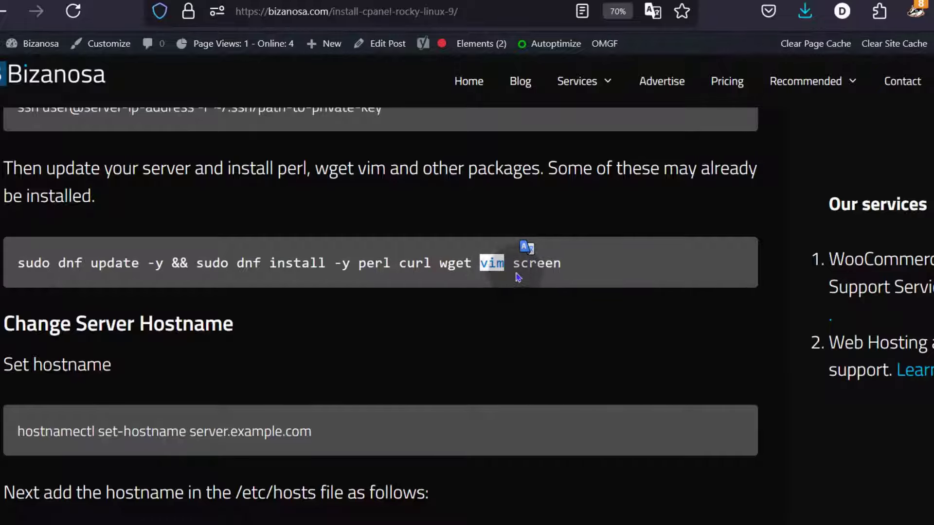
drag(513, 263, 559, 263)
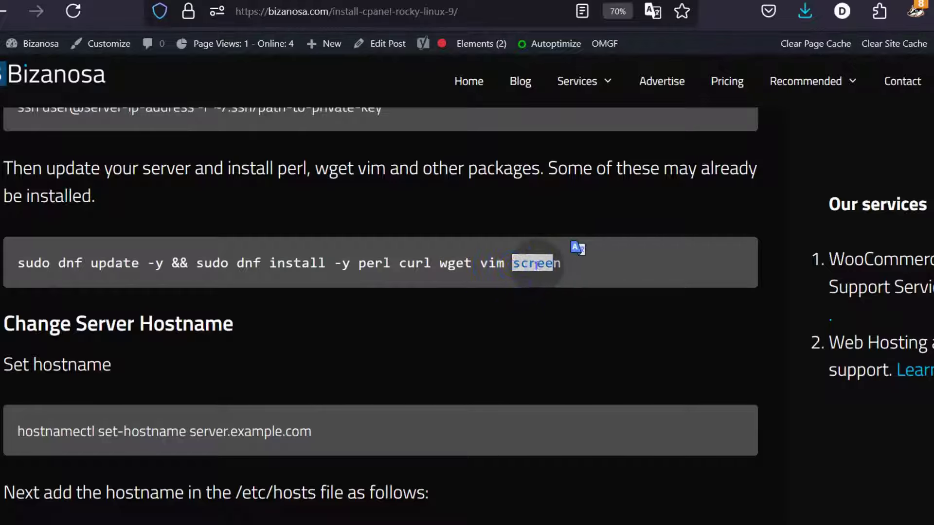
click(536, 265)
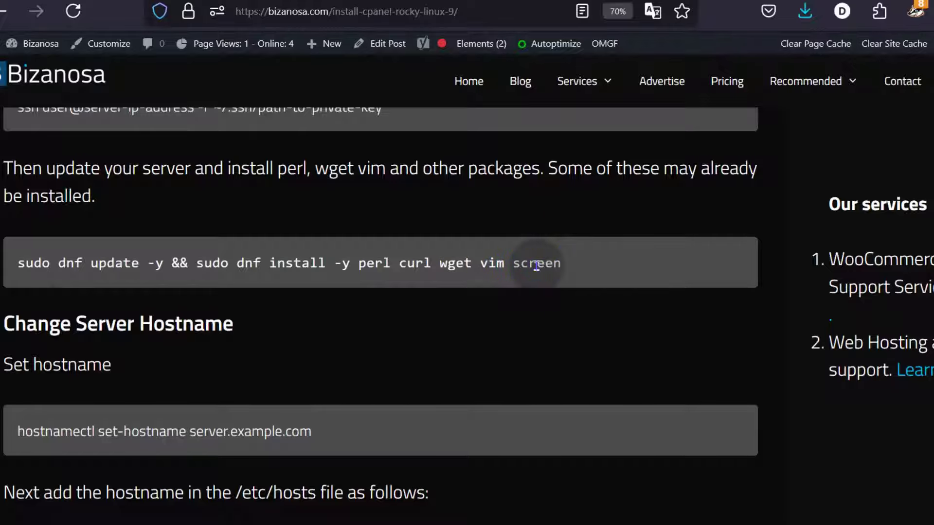
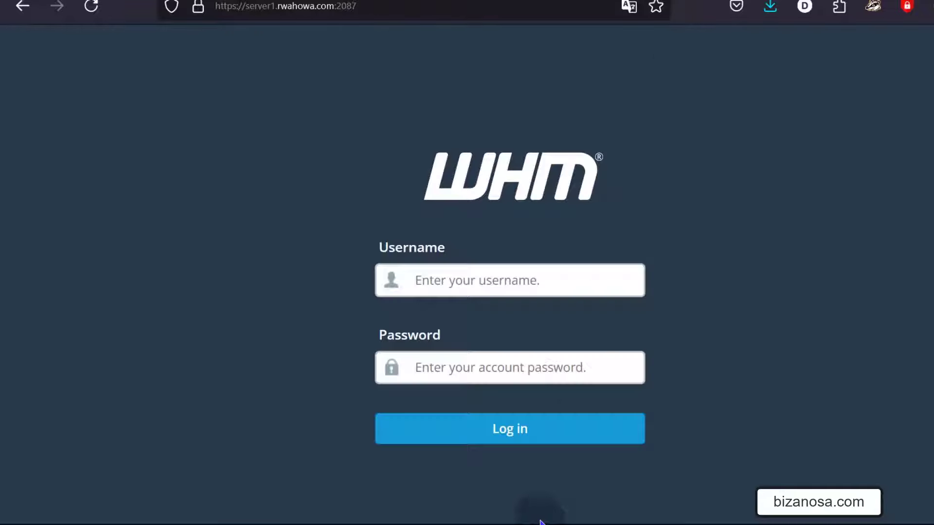
Type a new root password on a new line below the WHM address in Notepad.
key(super)
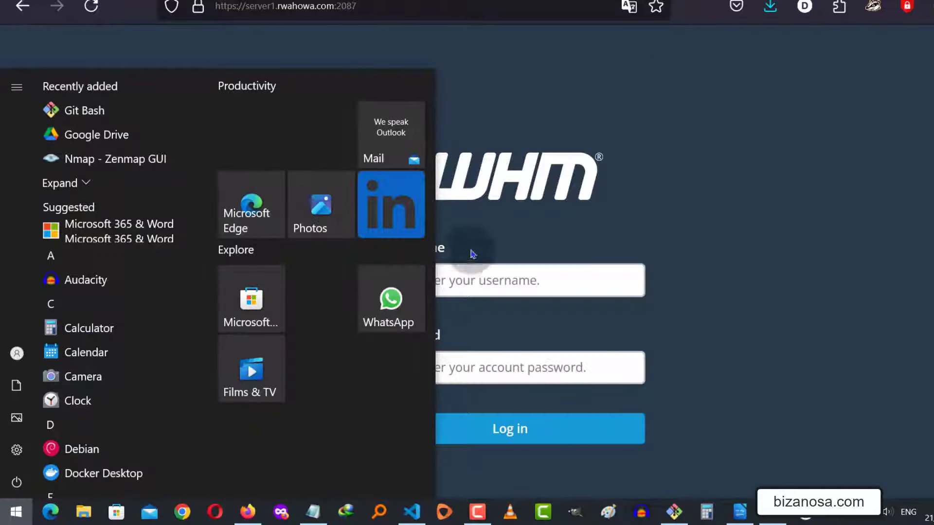
click(684, 518)
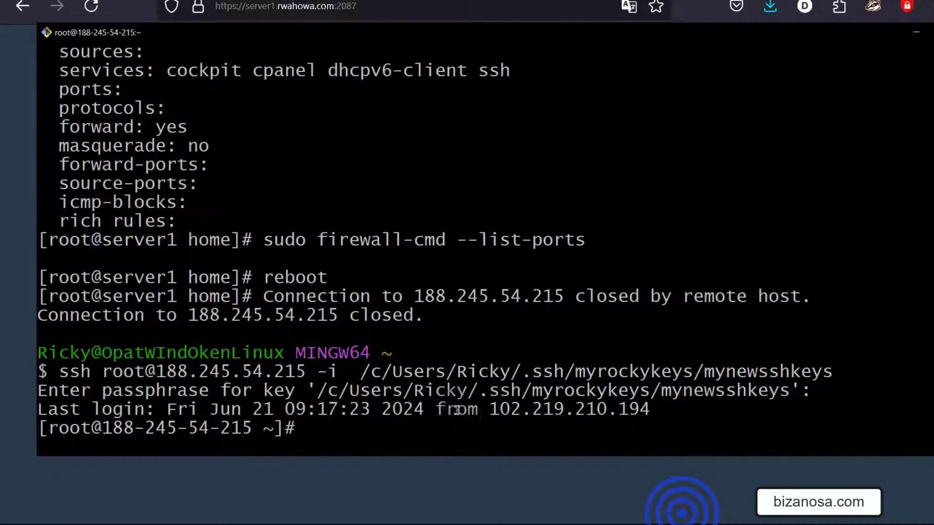
key(alt+Tab)
click(76, 392)
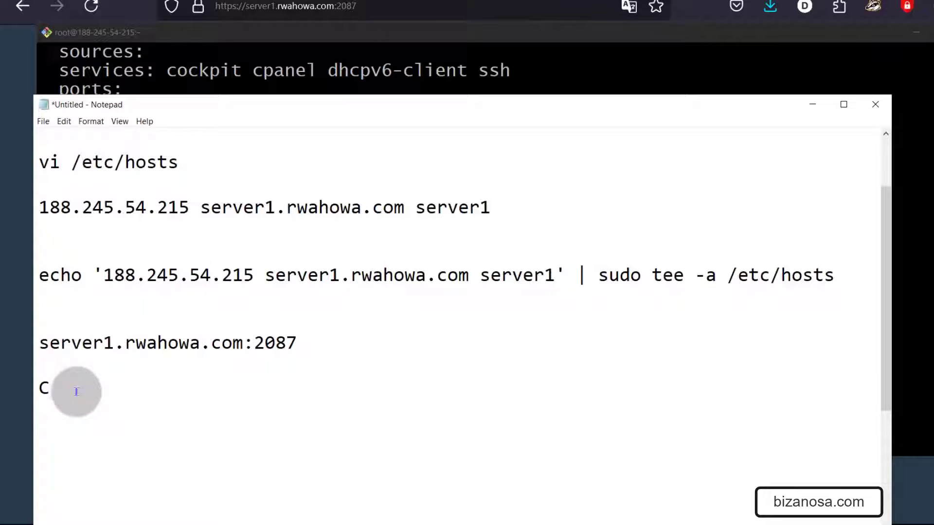
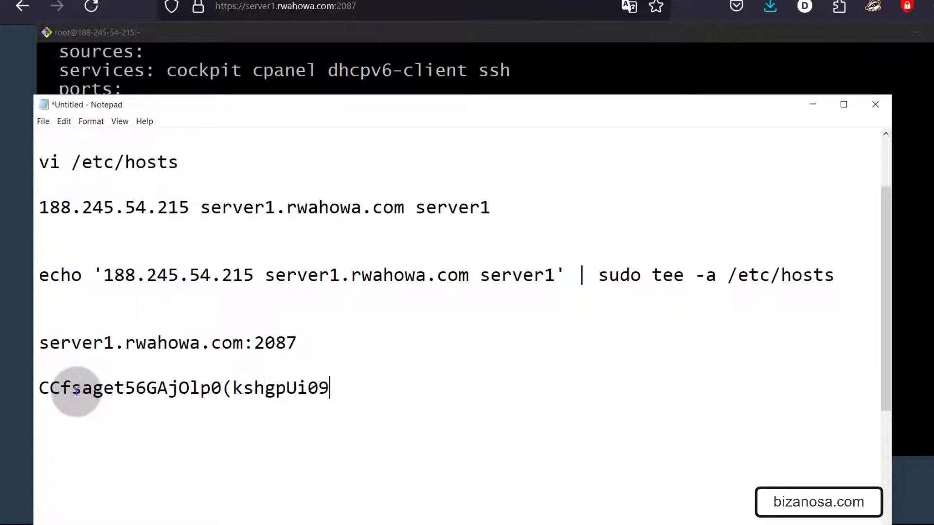
Select and copy the new password line, then return to the Git Bash window.
click(190, 389)
click(331, 388)
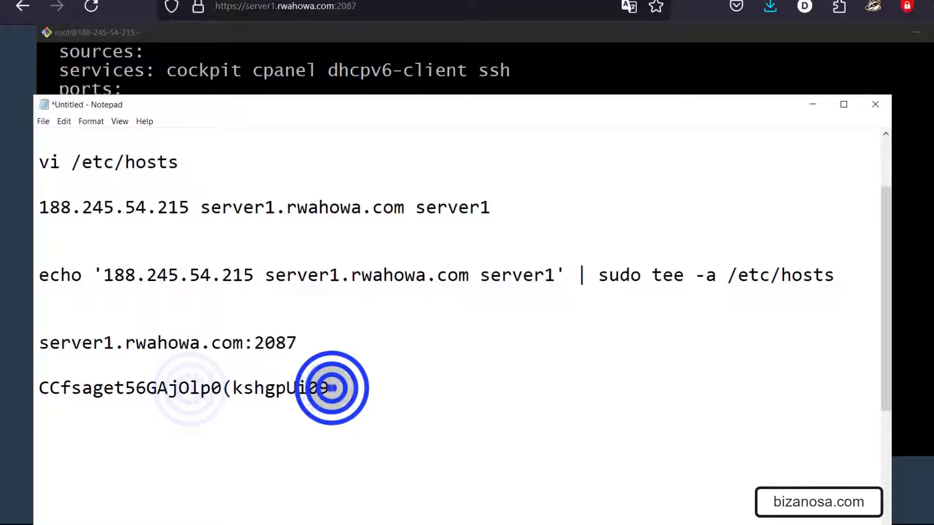
drag(331, 388, 39, 389)
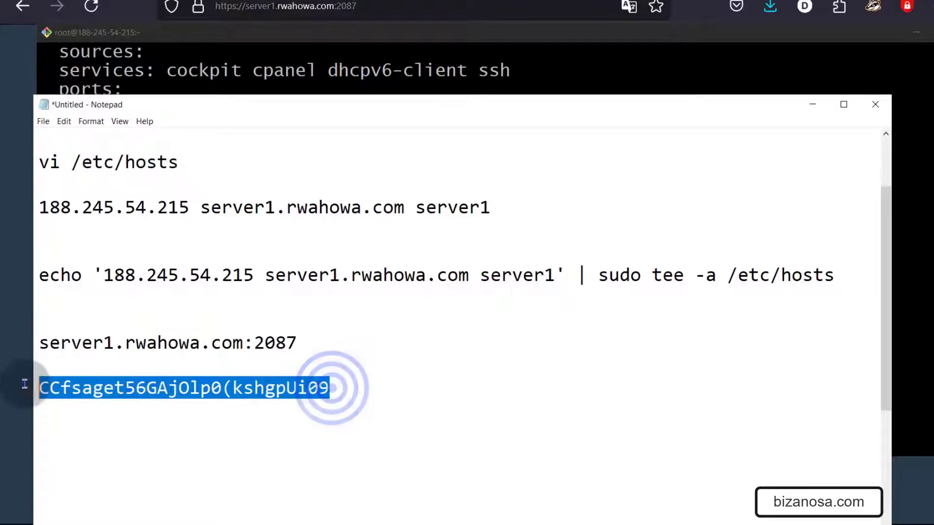
right_click(101, 396)
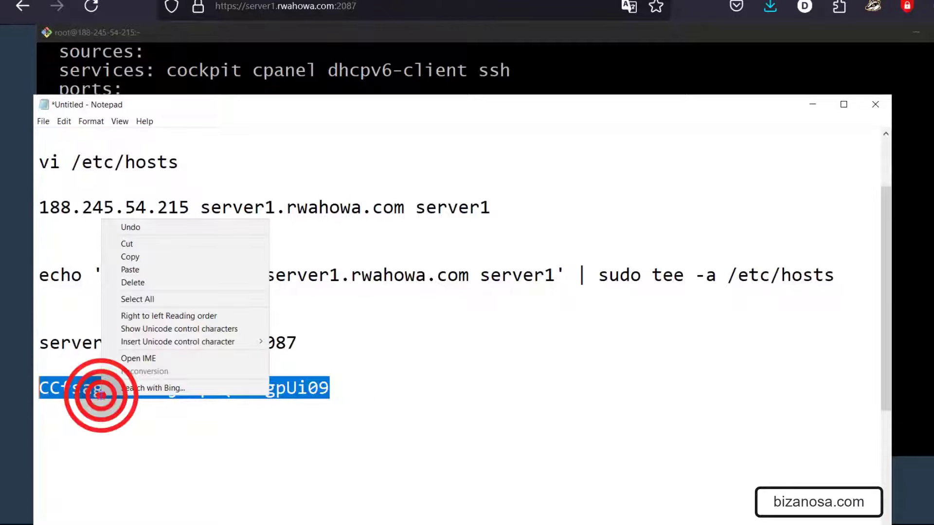
click(135, 258)
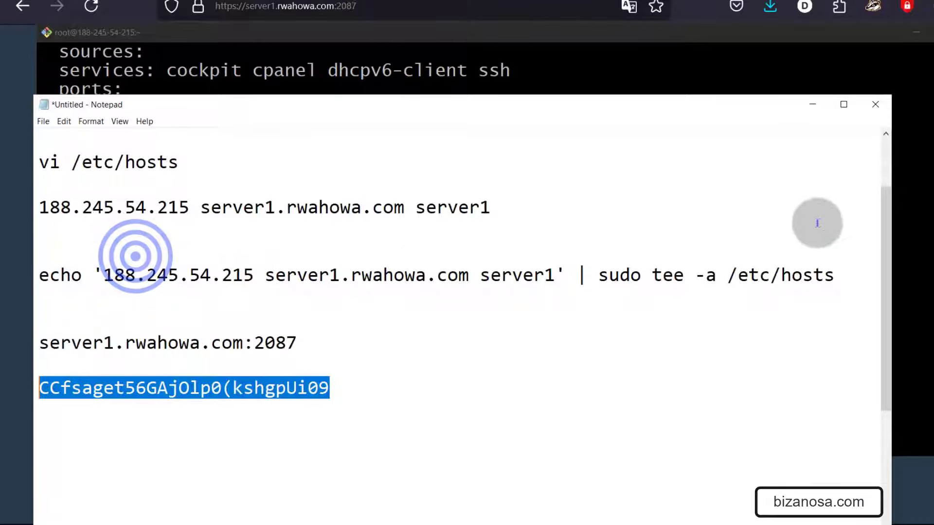
click(555, 75)
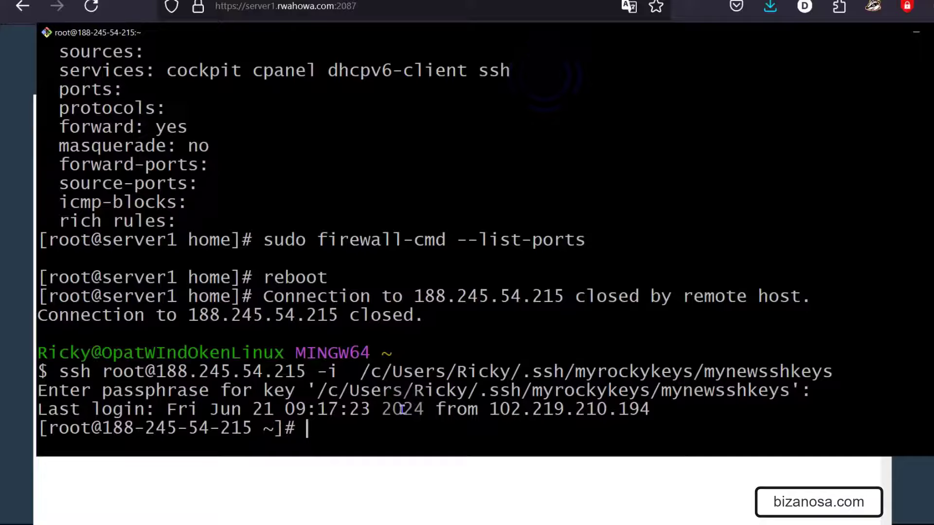
Clear the terminal and run passwd root, entering the copied new password at both prompts.
key(ctrl+l)
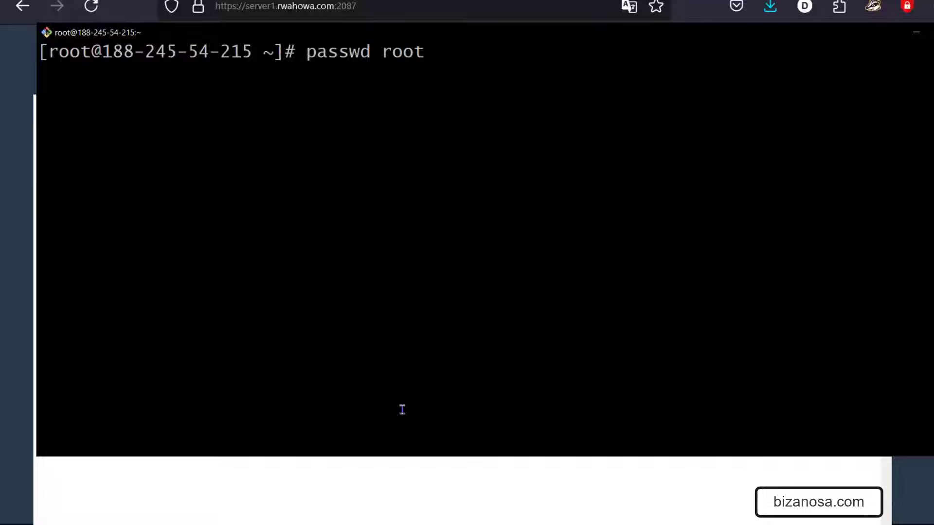
key(Return)
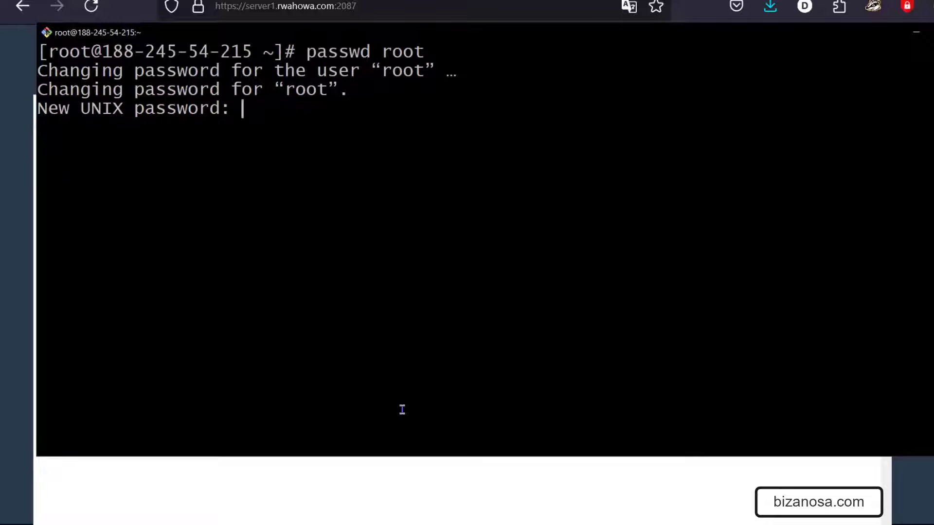
key(Return)
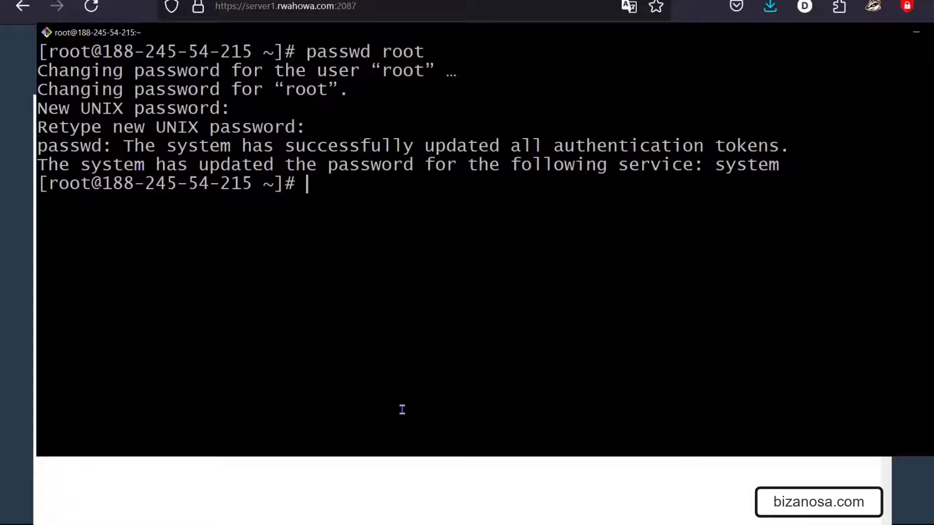
click(4, 210)
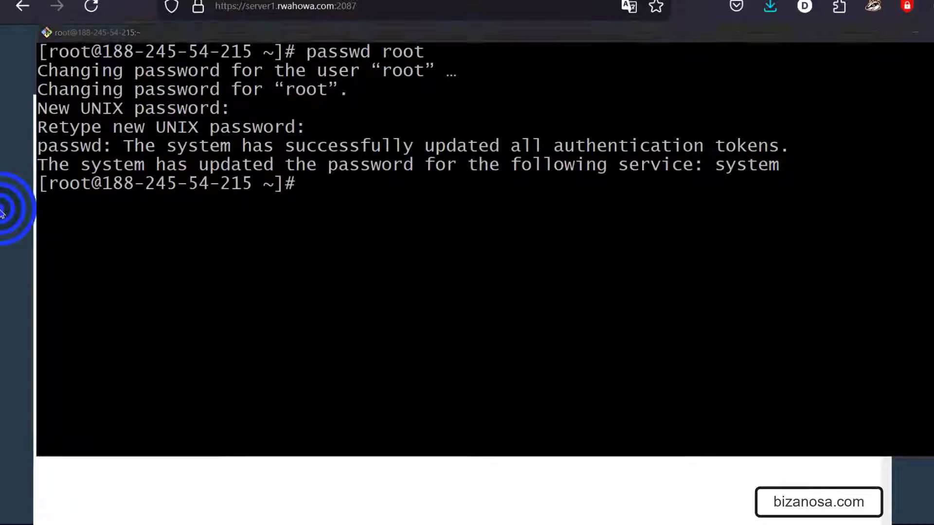
Log in to WHM as root with the pasted new password, letting the browser save it.
click(475, 282)
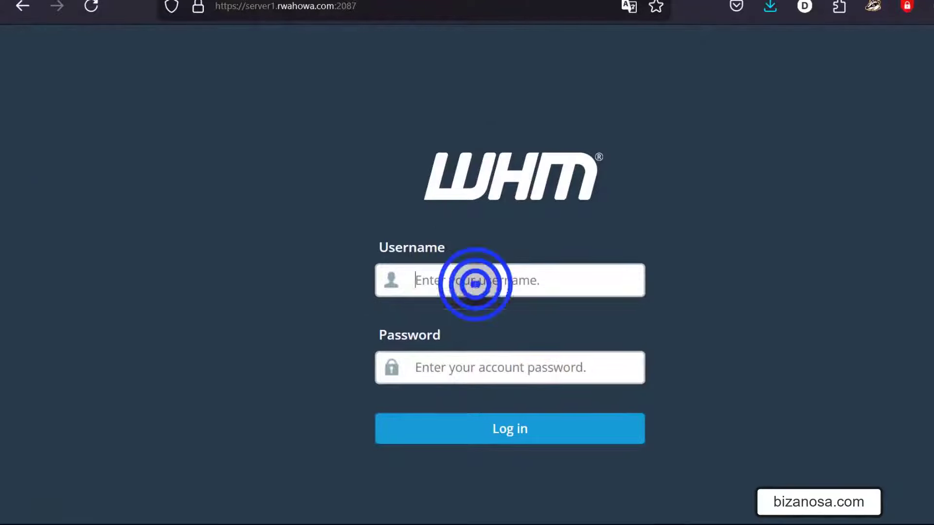
text(root)
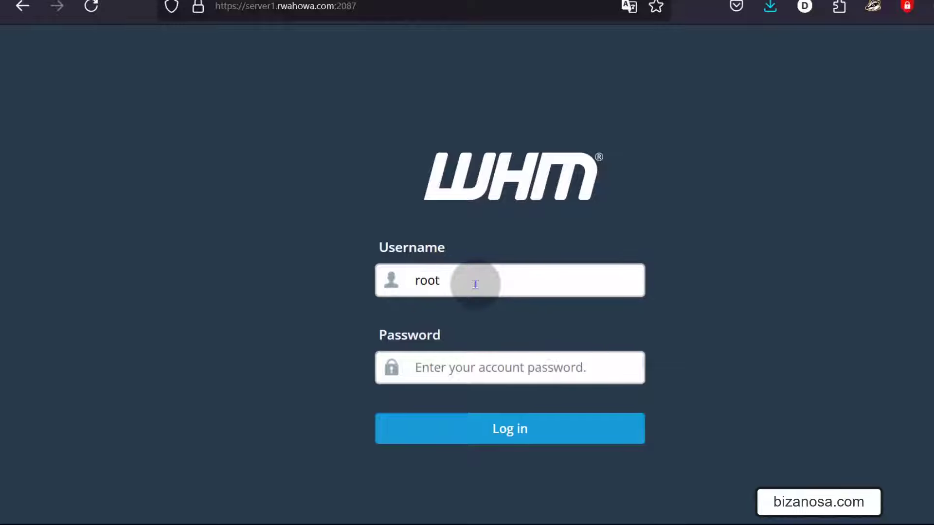
right_click(483, 368)
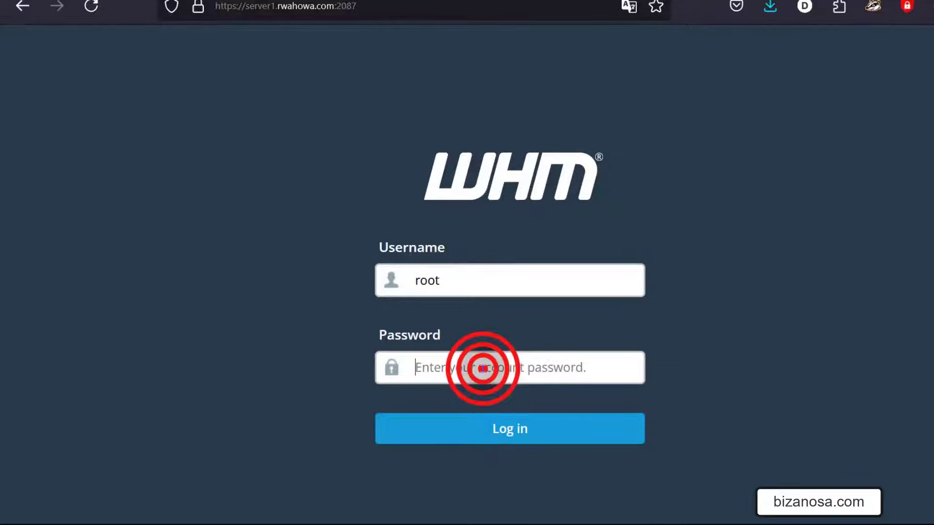
click(552, 107)
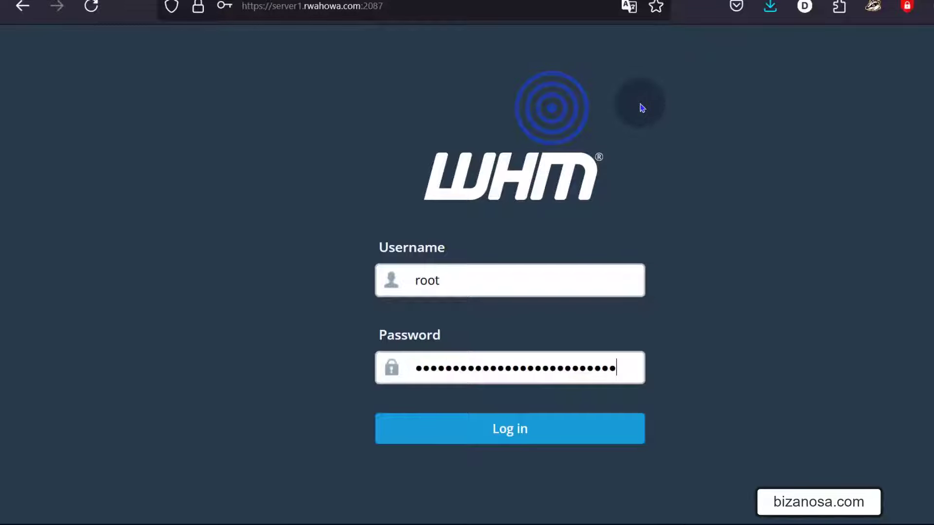
key(Return)
click(353, 167)
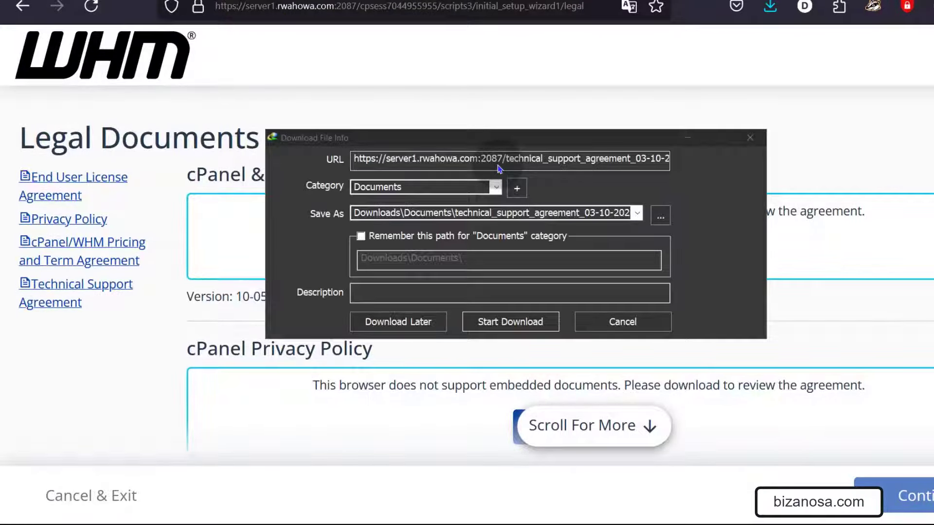
Cancel the IDM download and report dialogs, then scroll the Legal Documents page.
click(750, 137)
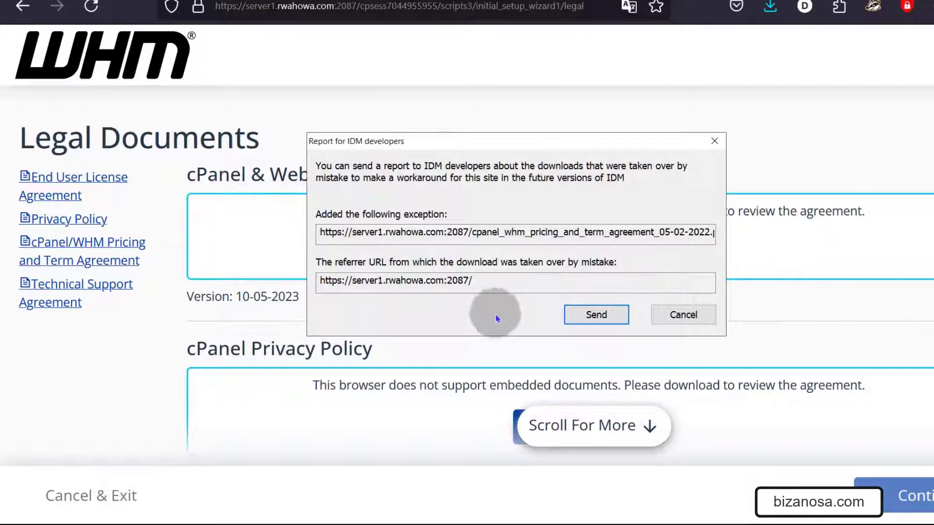
click(671, 317)
click(677, 315)
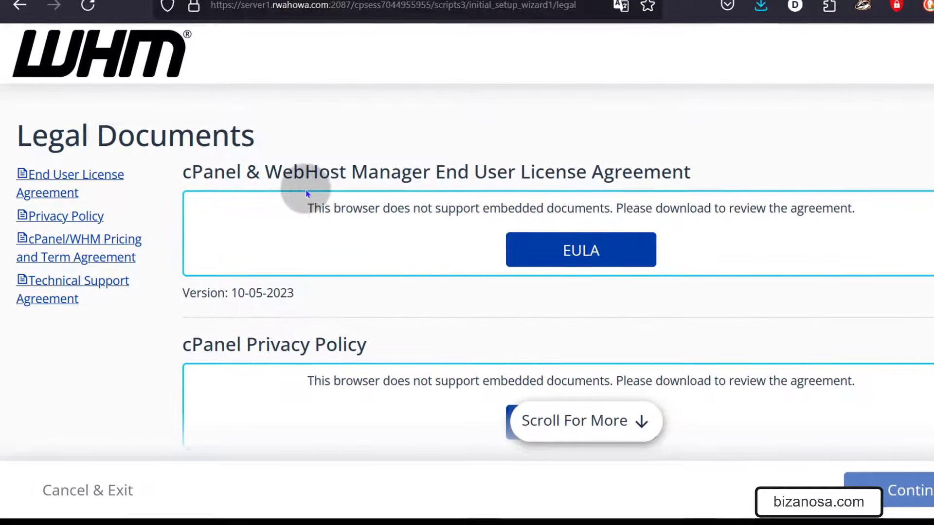
scroll(464, 153, down, 2)
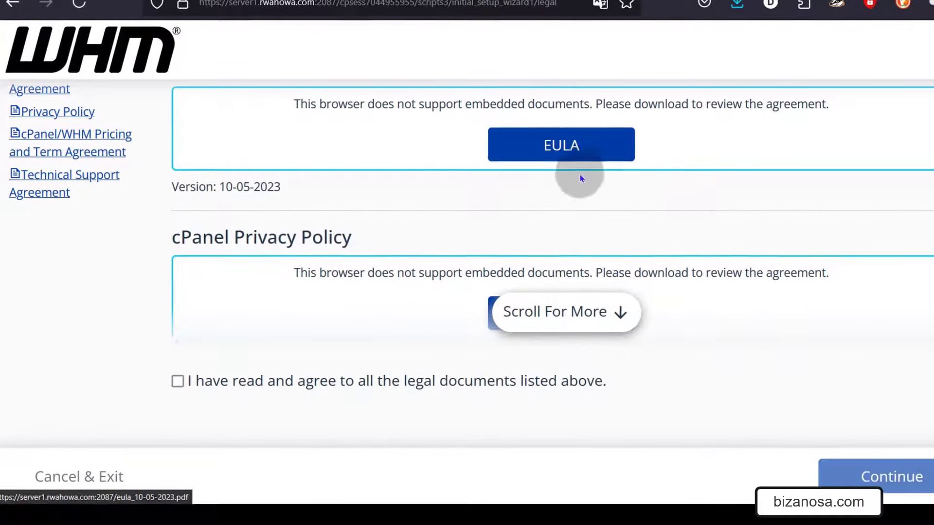
scroll(509, 227, up, 2)
scroll(535, 233, down, 2)
scroll(494, 215, up, 2)
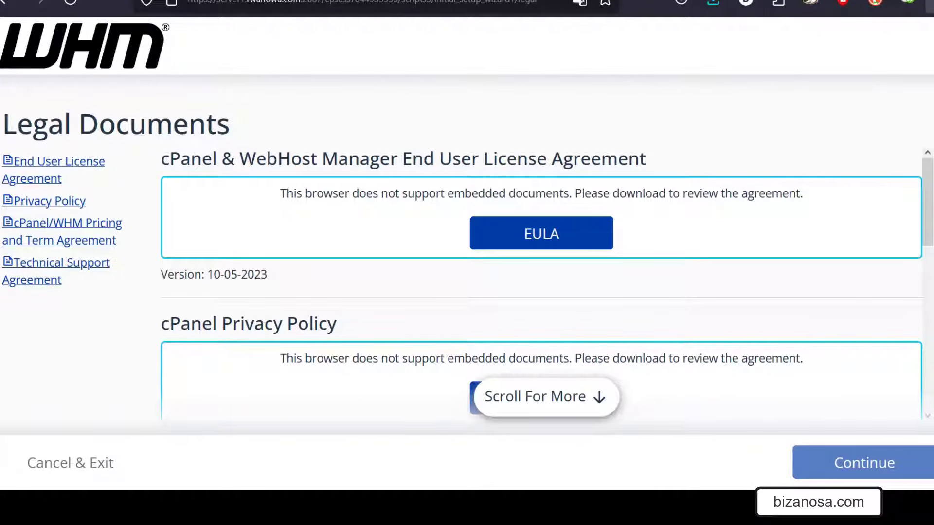
Open and close the browser extensions list twice.
click(777, 6)
scroll(671, 219, down, 4)
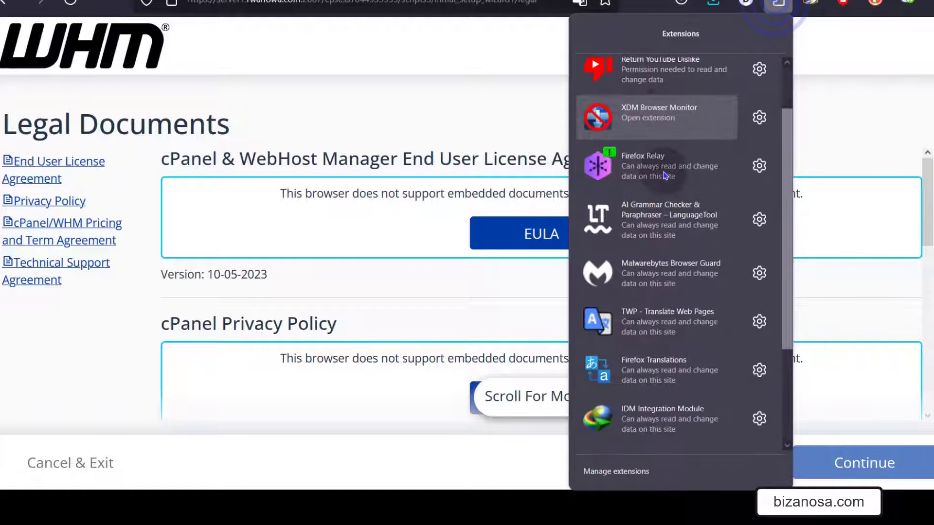
key(Escape)
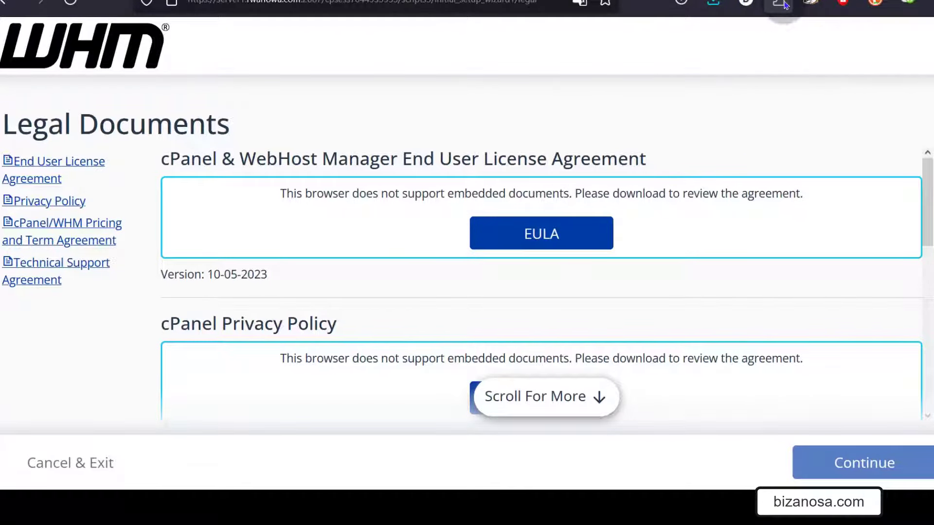
click(778, 4)
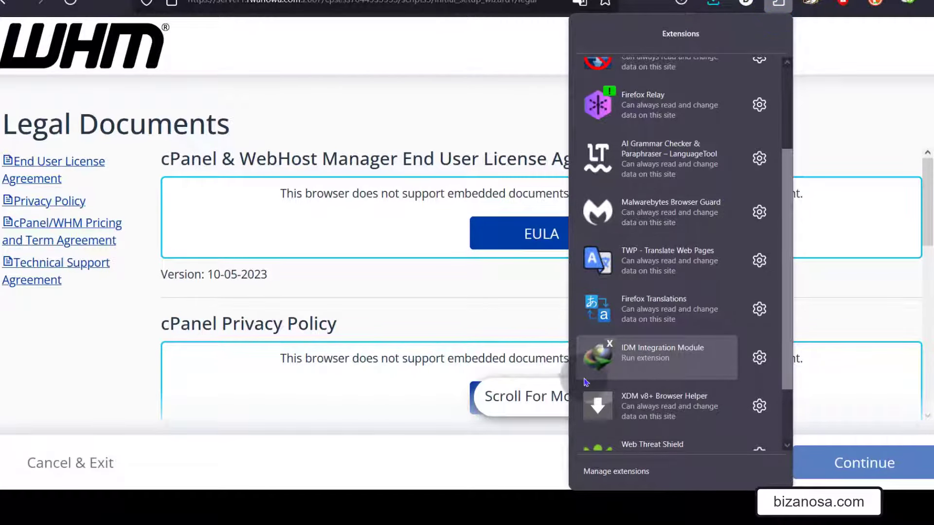
click(404, 272)
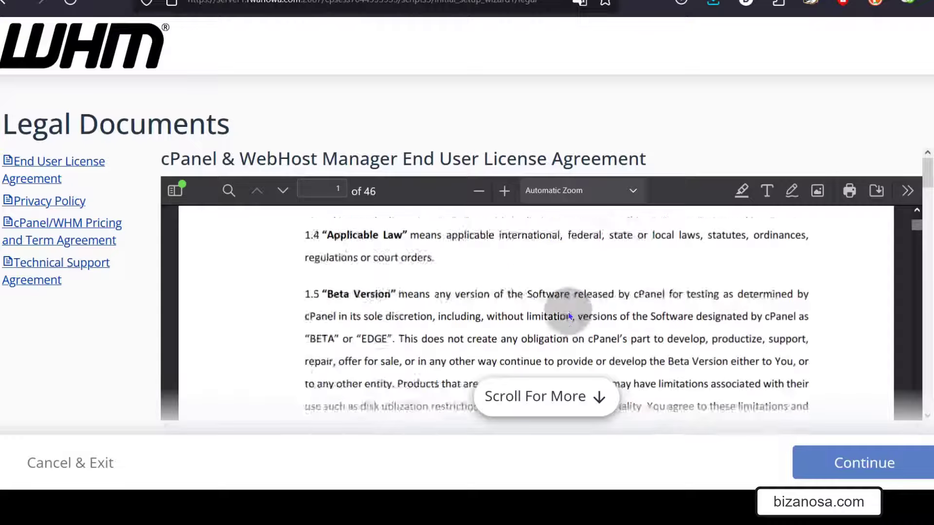
Read through the EULA and Privacy Policy, tick the agreement checkbox and continue.
scroll(564, 314, down, 5)
click(549, 393)
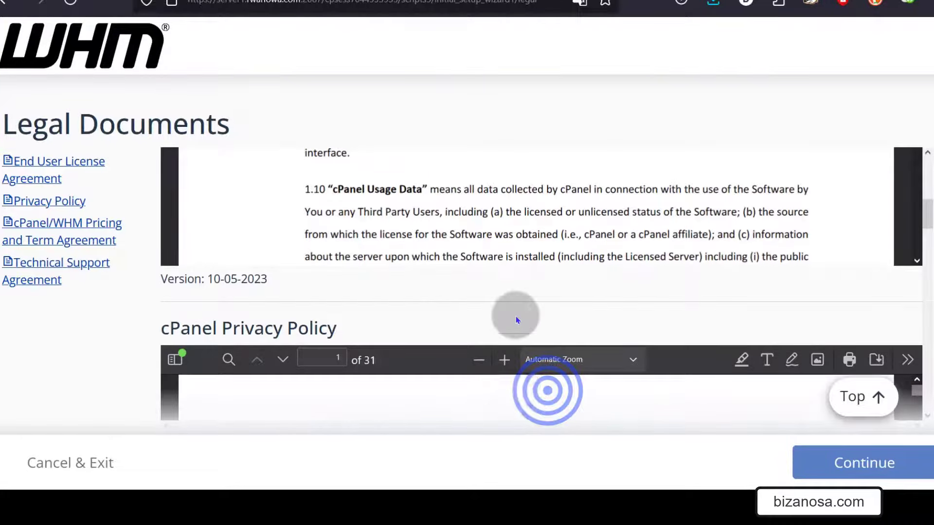
scroll(525, 319, down, 5)
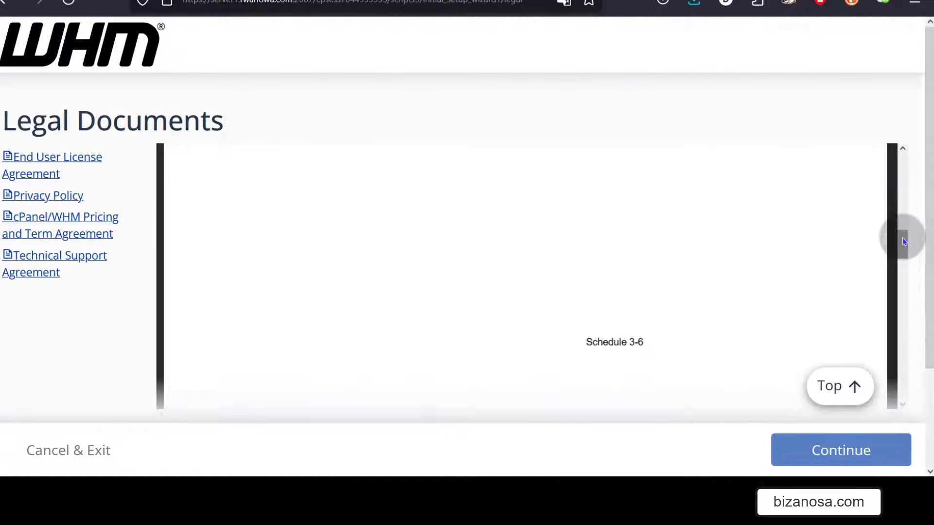
drag(902, 238, 895, 395)
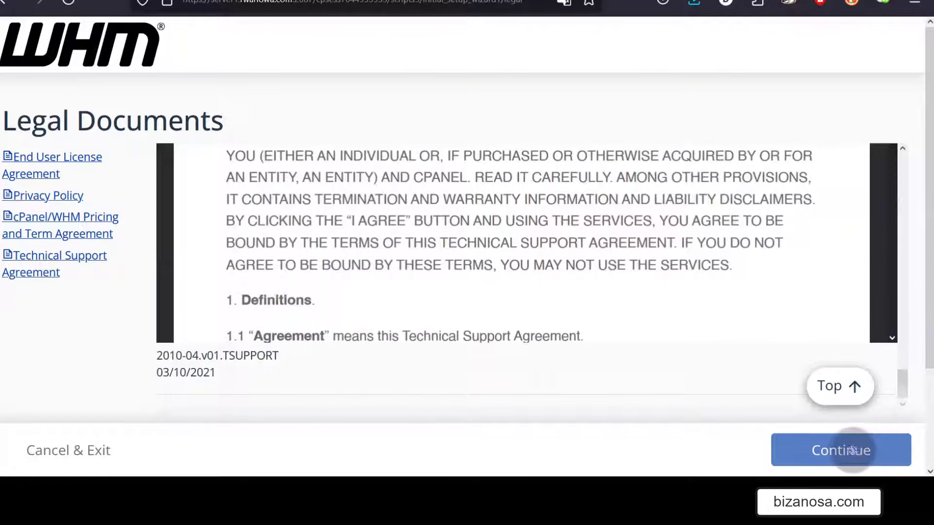
scroll(580, 371, down, 3)
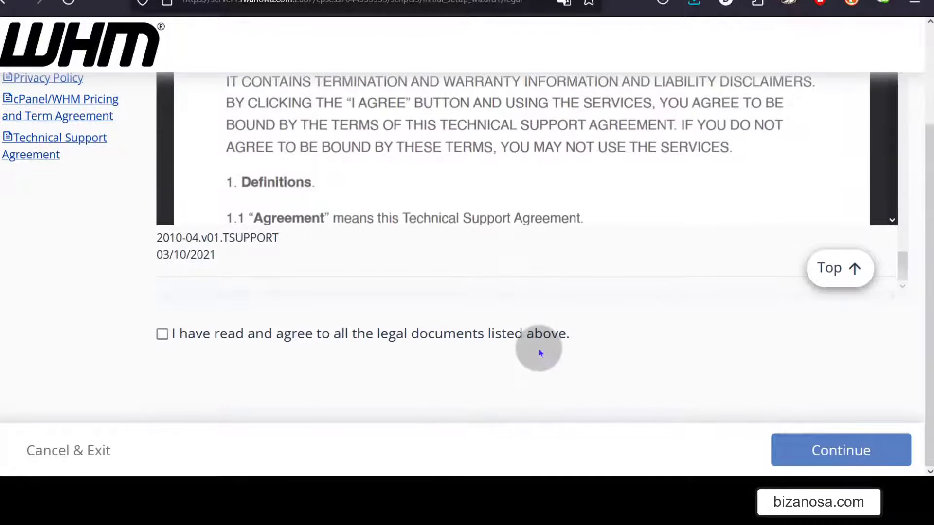
click(433, 302)
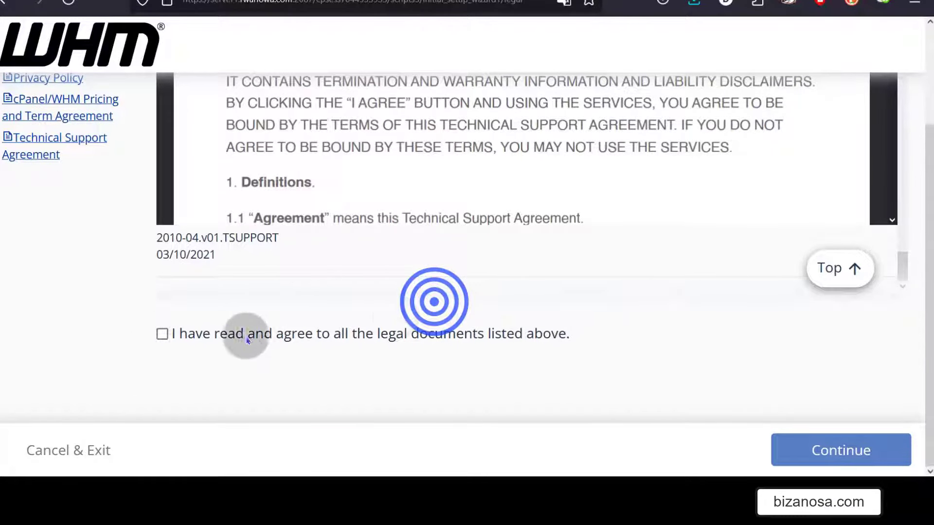
scroll(652, 339, up, 2)
scroll(650, 335, down, 3)
scroll(546, 437, down, 2)
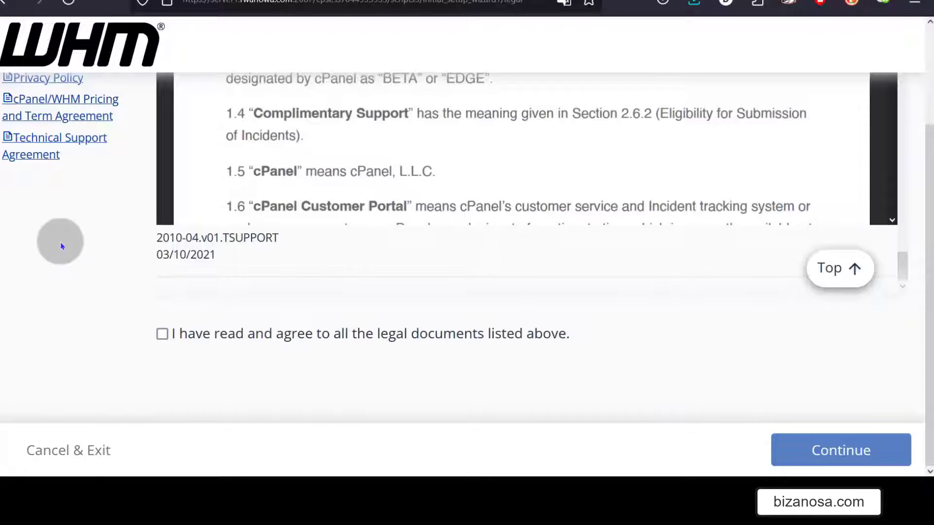
click(162, 335)
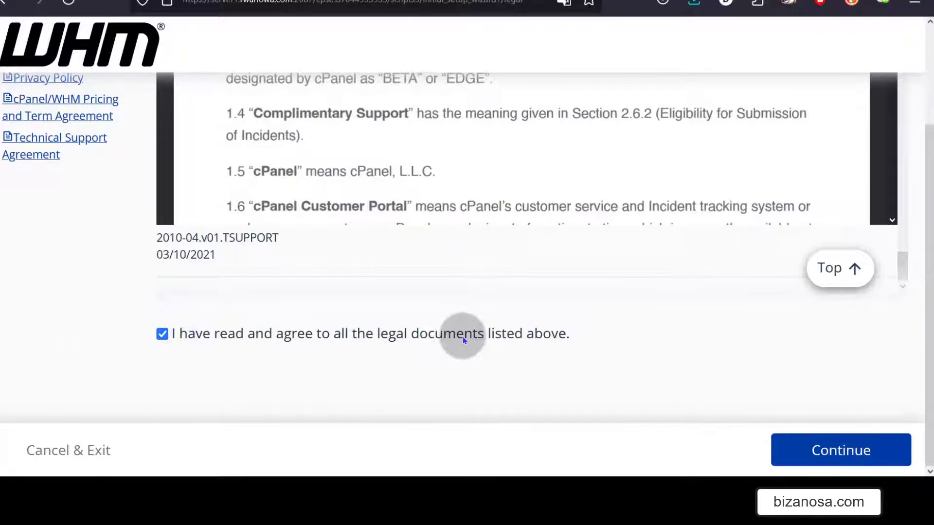
click(834, 458)
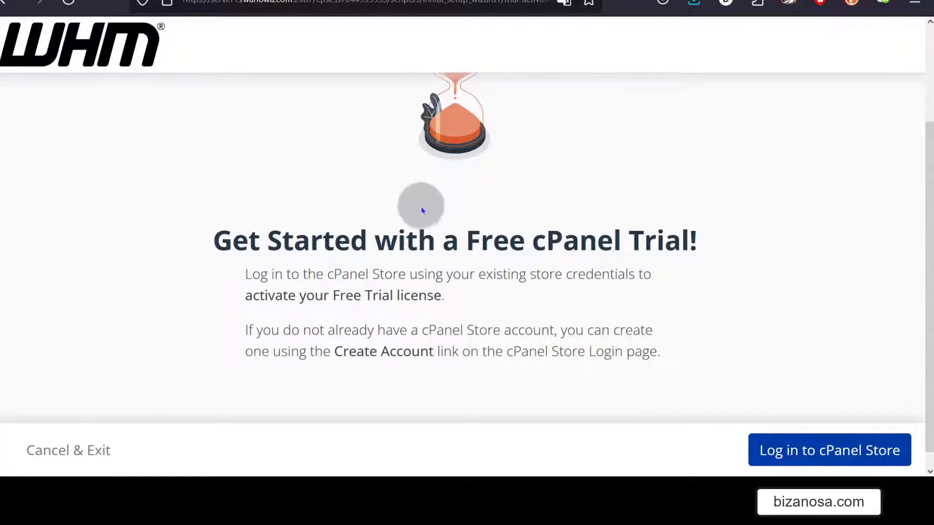
Log in to the cPanel Store and submit the verification code copied from the Gmail message.
key(ctrl+minus)
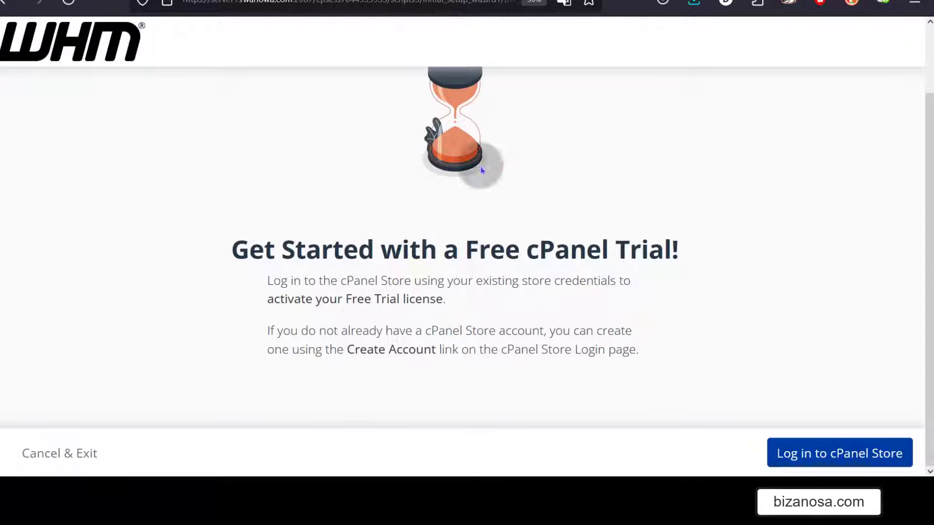
click(850, 458)
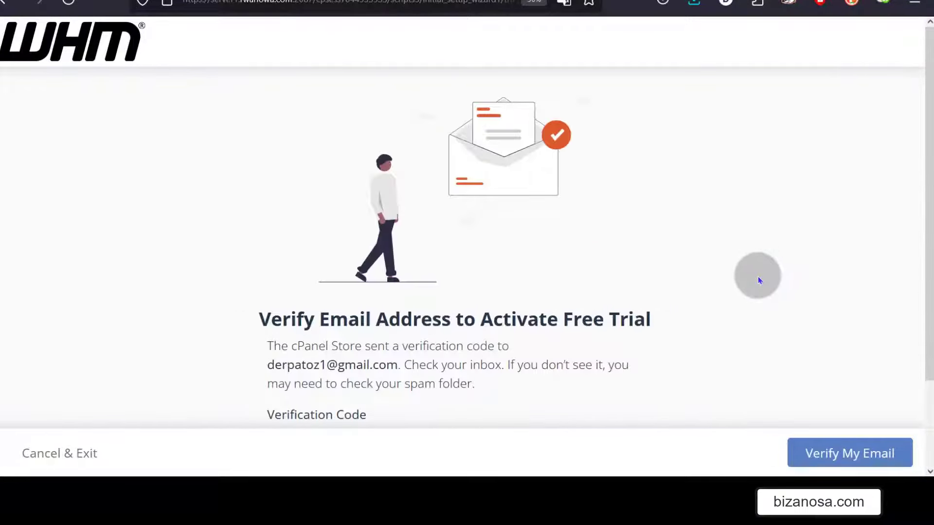
scroll(427, 236, down, 2)
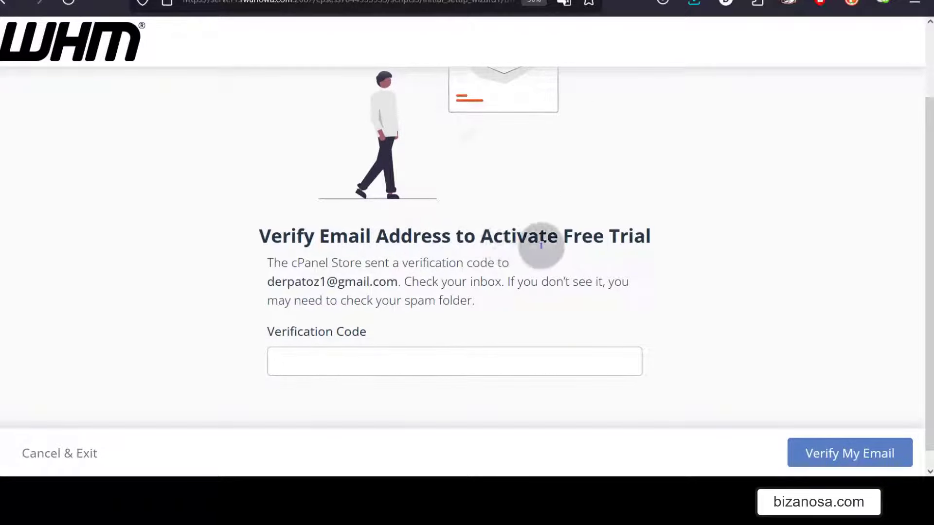
click(444, 356)
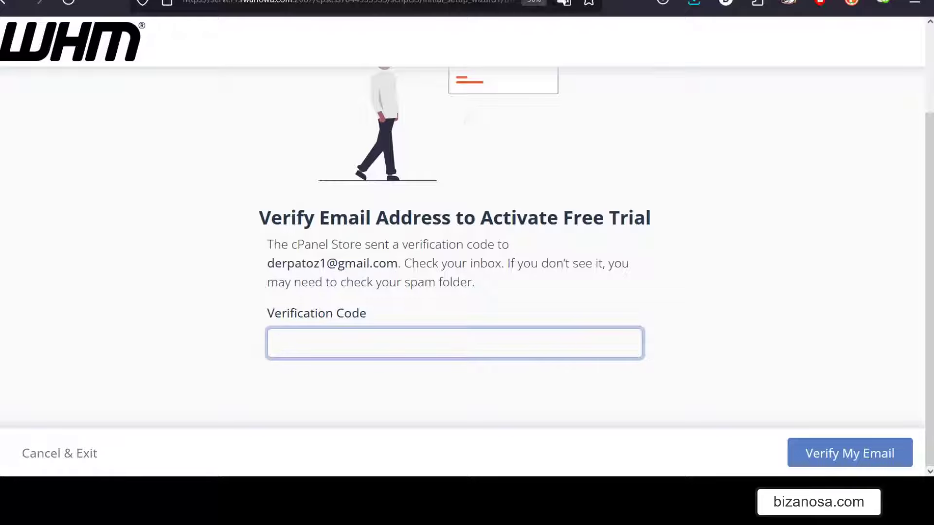
key(ctrl+t)
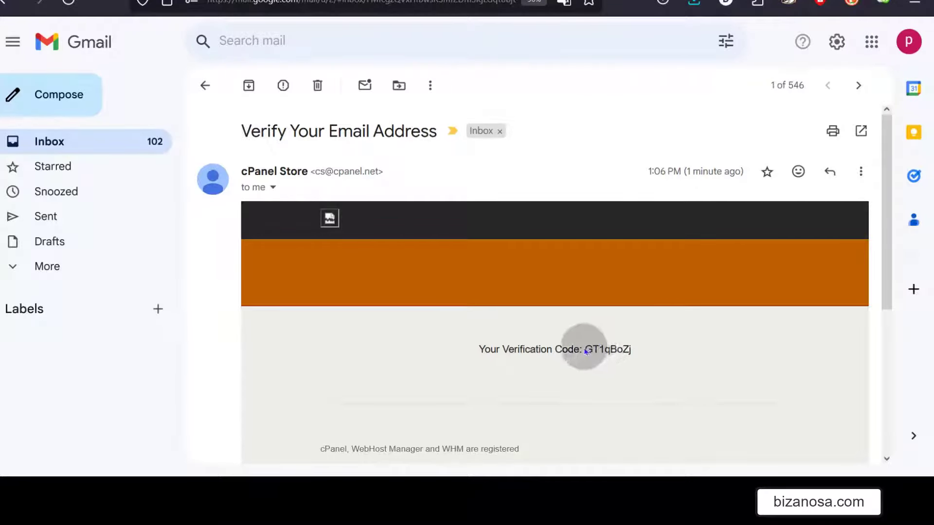
drag(585, 348, 631, 349)
key(ctrl+c)
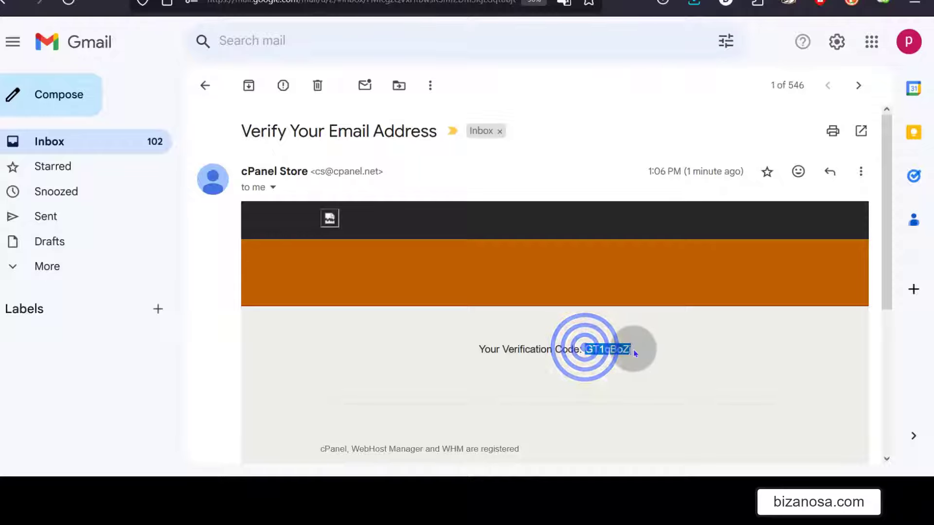
right_click(339, 347)
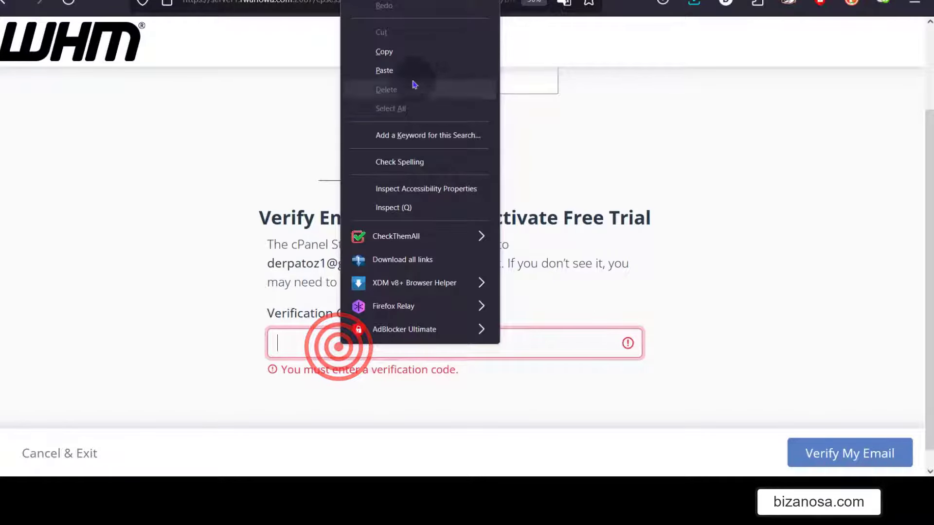
click(407, 71)
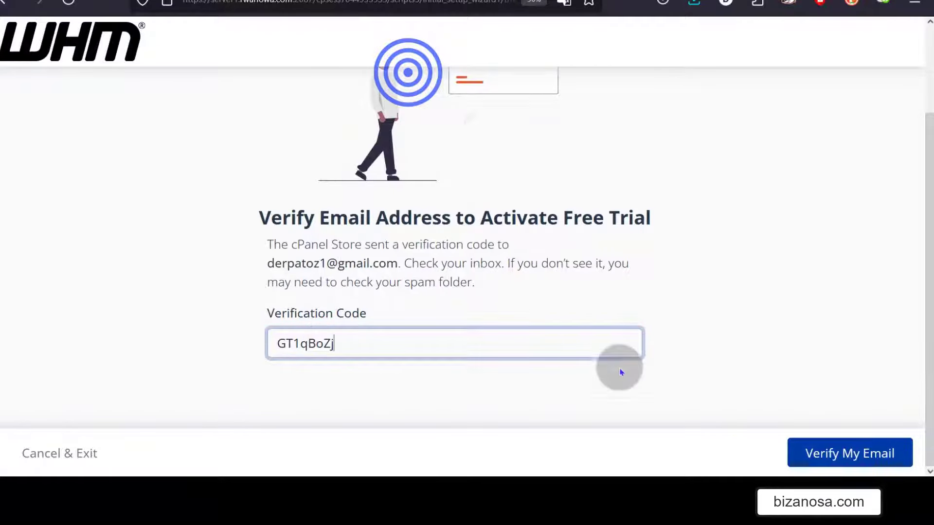
click(847, 452)
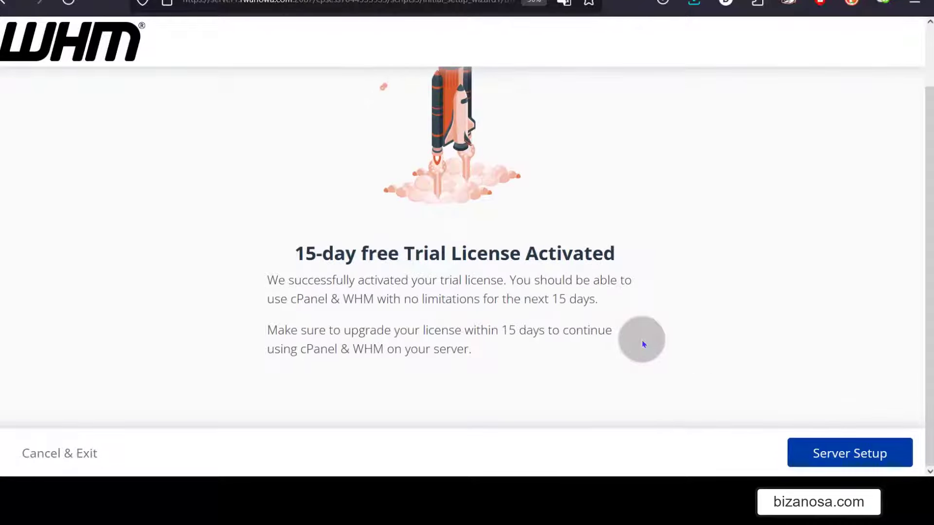
Start Server Setup, fill the notification e-mail from the saved address, then open Cloudflare's rwahowa.com sidebar.
click(855, 453)
scroll(396, 271, up, 2)
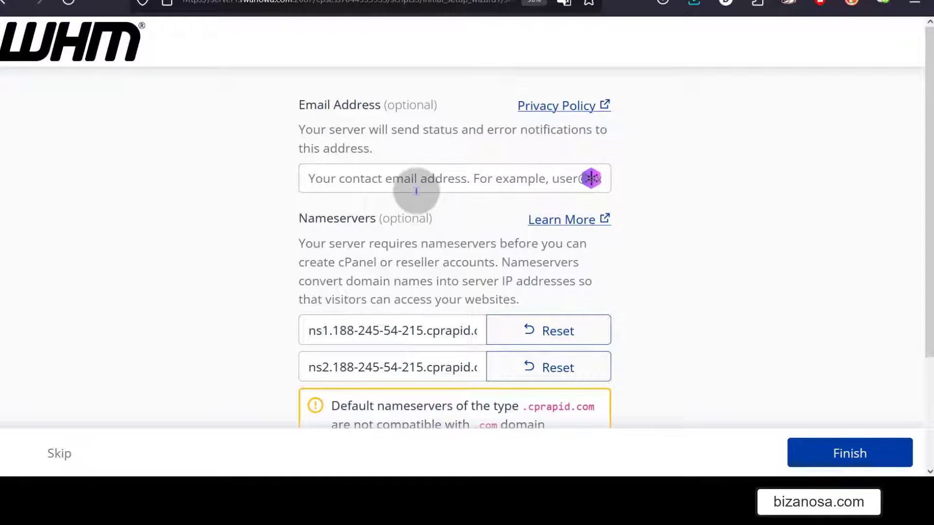
scroll(416, 192, down, 2)
scroll(399, 188, up, 2)
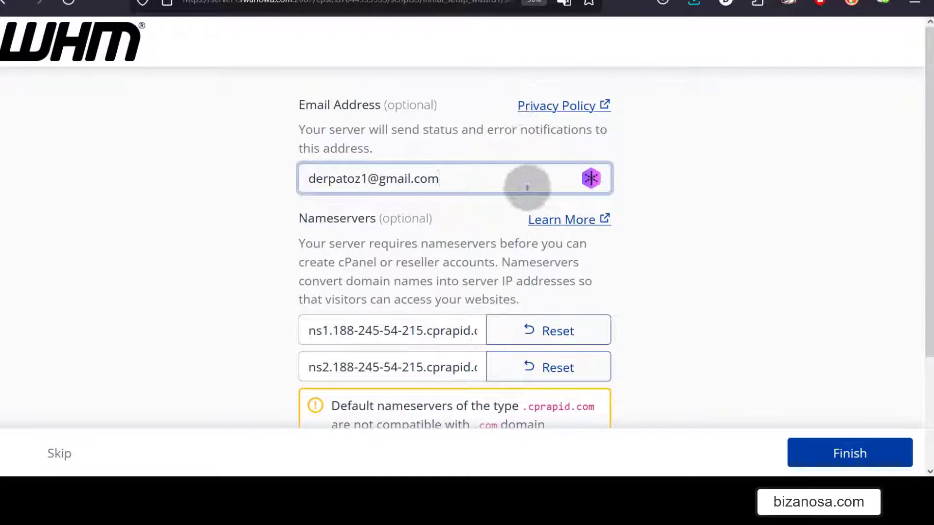
click(465, 181)
click(260, 178)
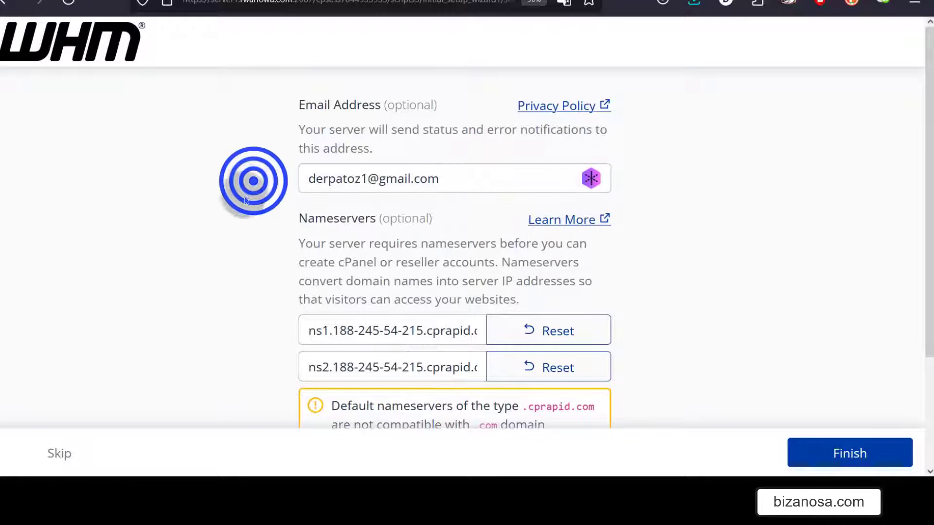
key(Tab)
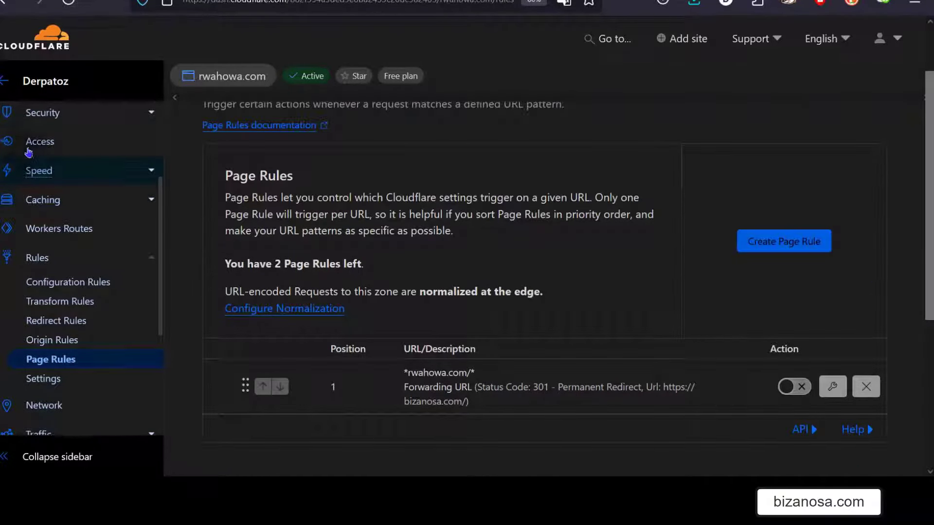
scroll(76, 250, up, 3)
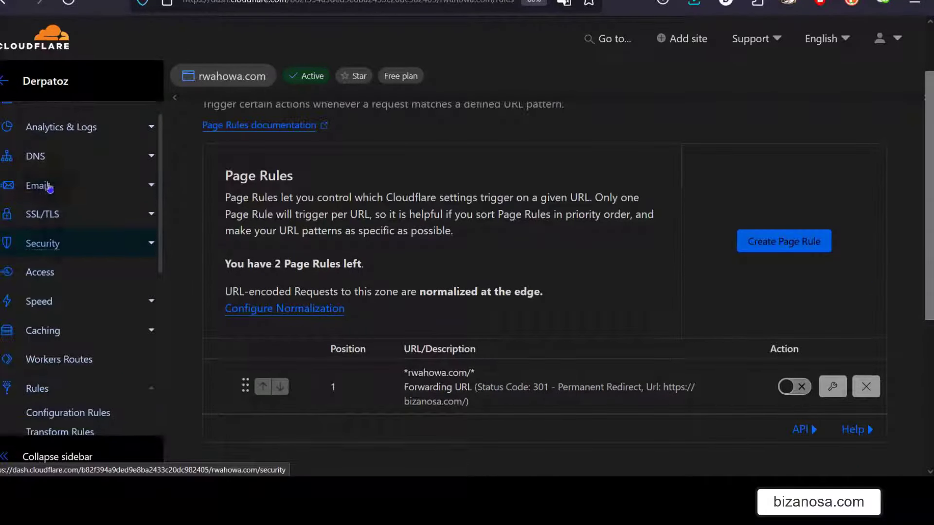
click(34, 155)
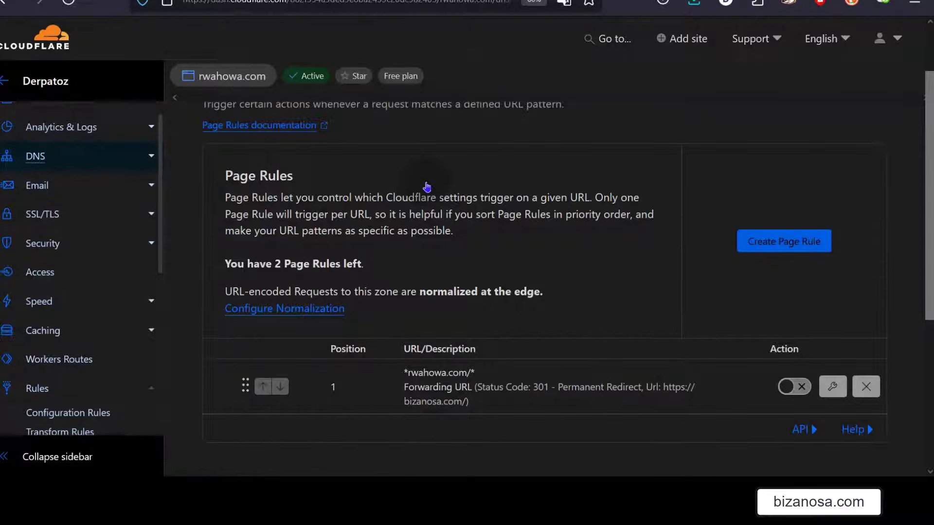
Enter coco.ns.cloudflare.com and trey.ns.cloudflare.com as WHM's nameservers and click Finish.
scroll(416, 212, down, 6)
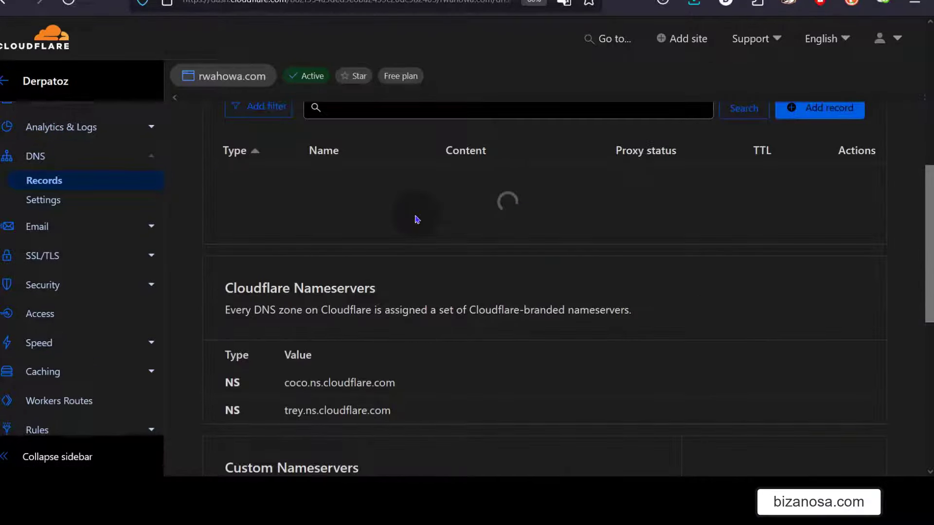
scroll(416, 218, down, 2)
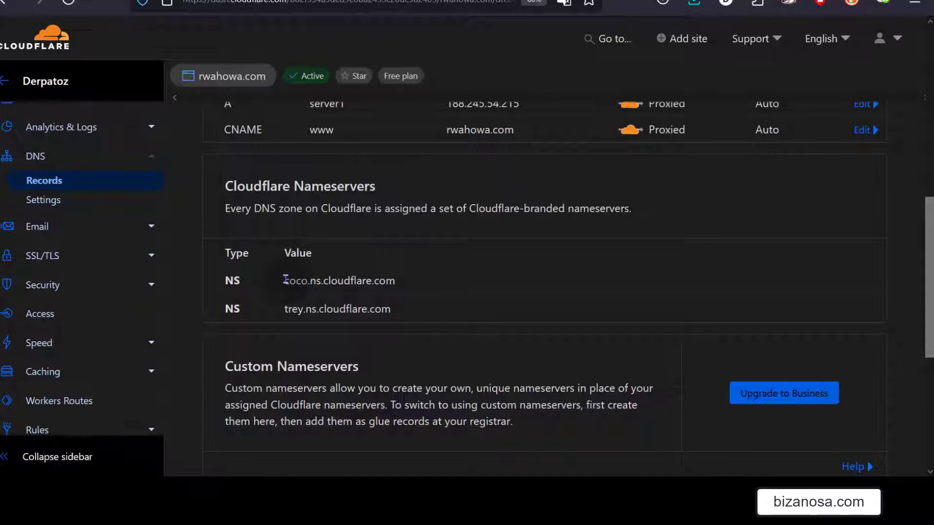
drag(285, 279, 341, 279)
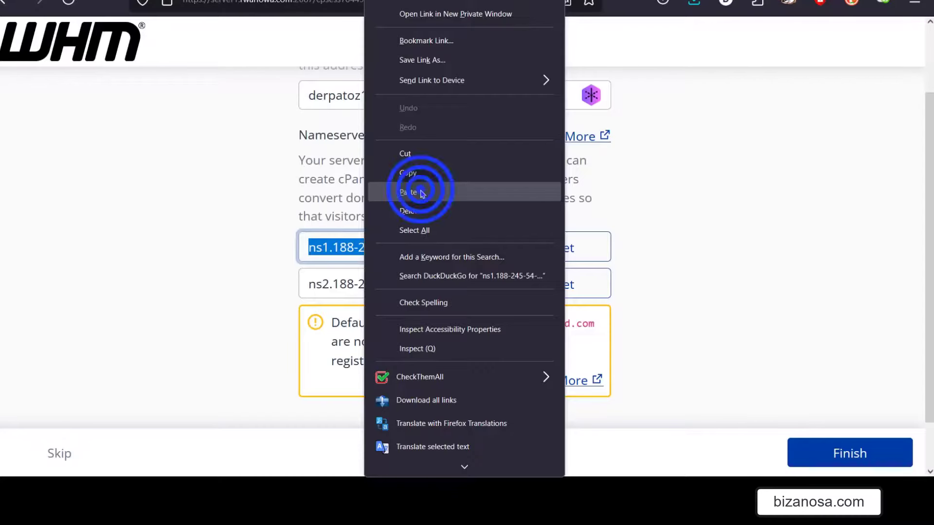
click(417, 188)
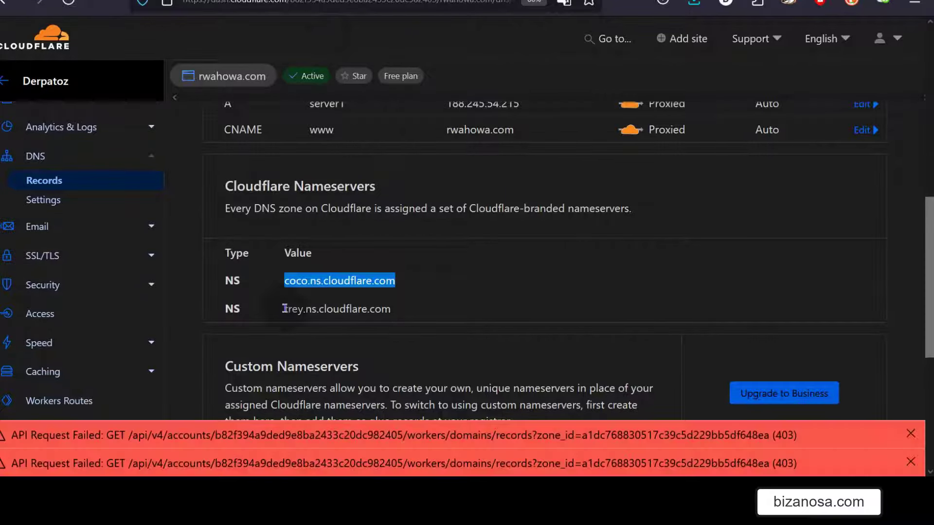
drag(286, 309, 392, 310)
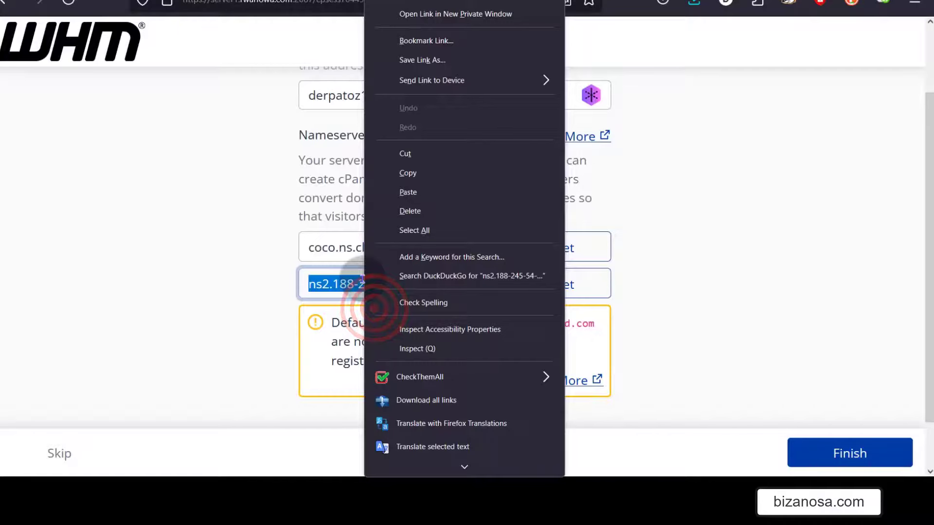
click(409, 183)
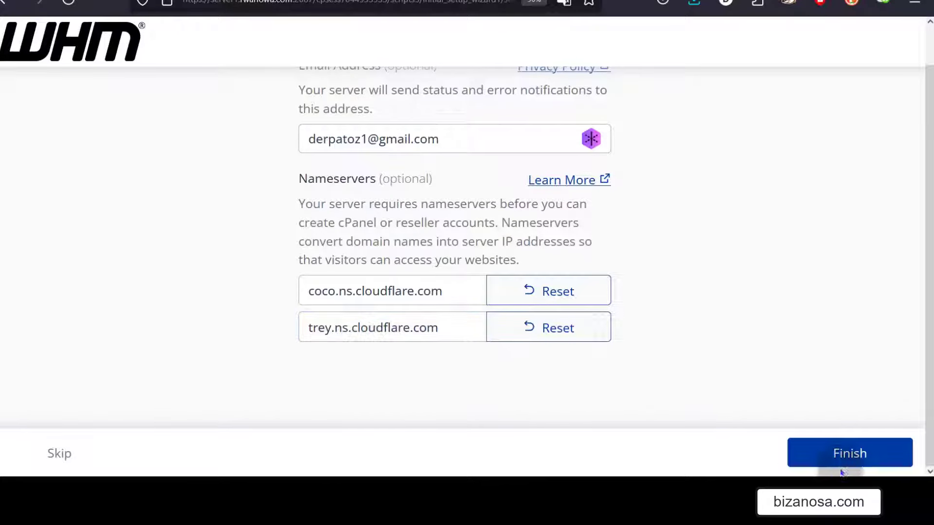
click(868, 458)
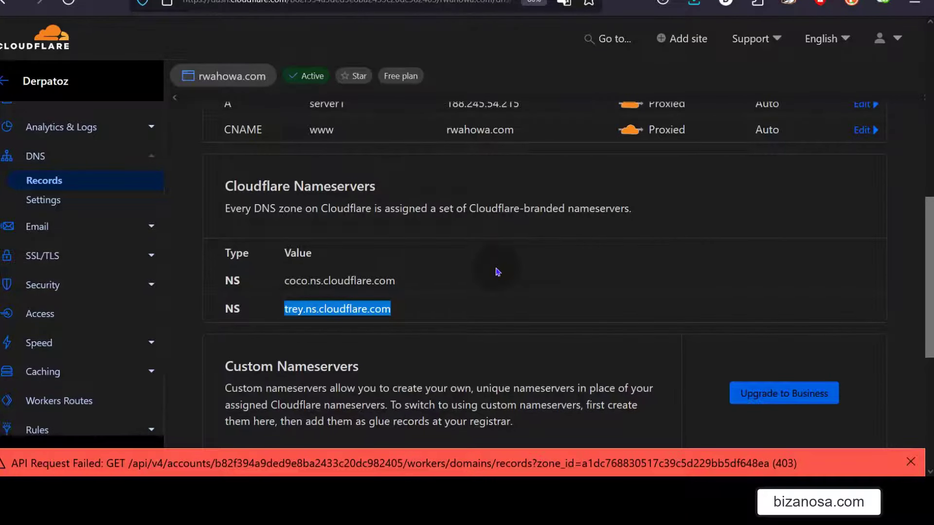
Scroll through the rwahowa.com DNS records and the Bizanosa guide.
scroll(598, 96, up, 5)
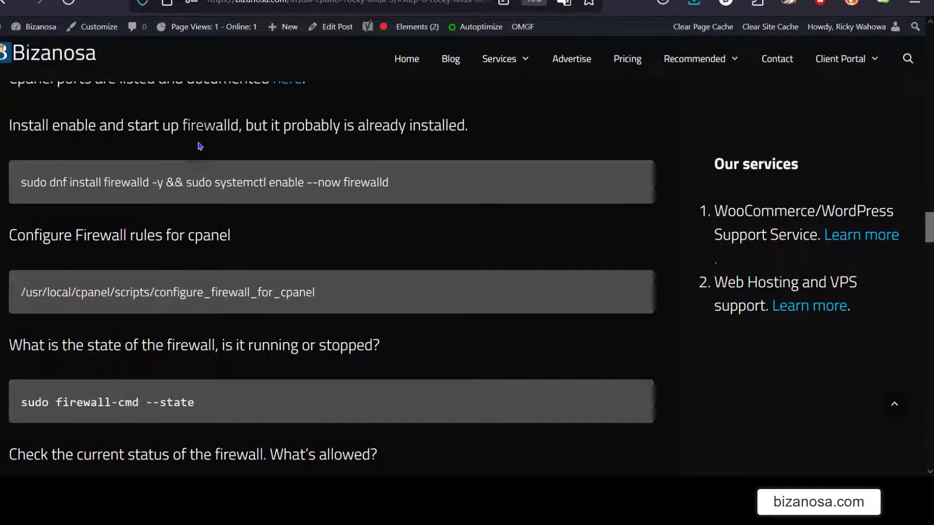
scroll(188, 208, up, 15)
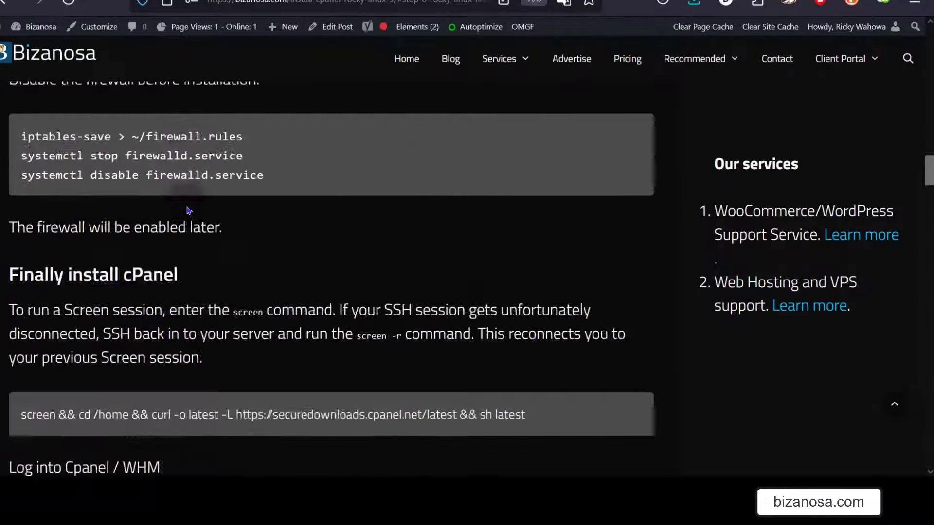
scroll(187, 205, down, 10)
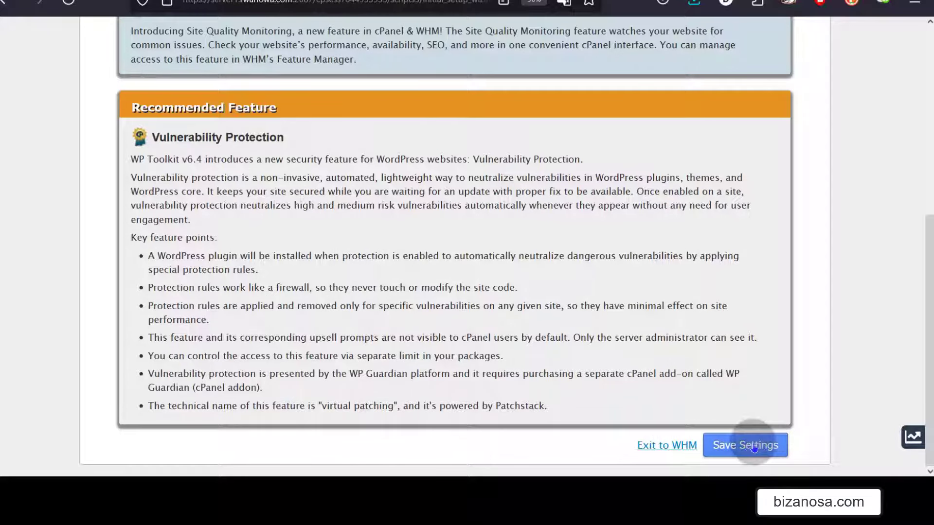
Save the Feature Showcase settings and reload the WHM dashboard.
click(748, 447)
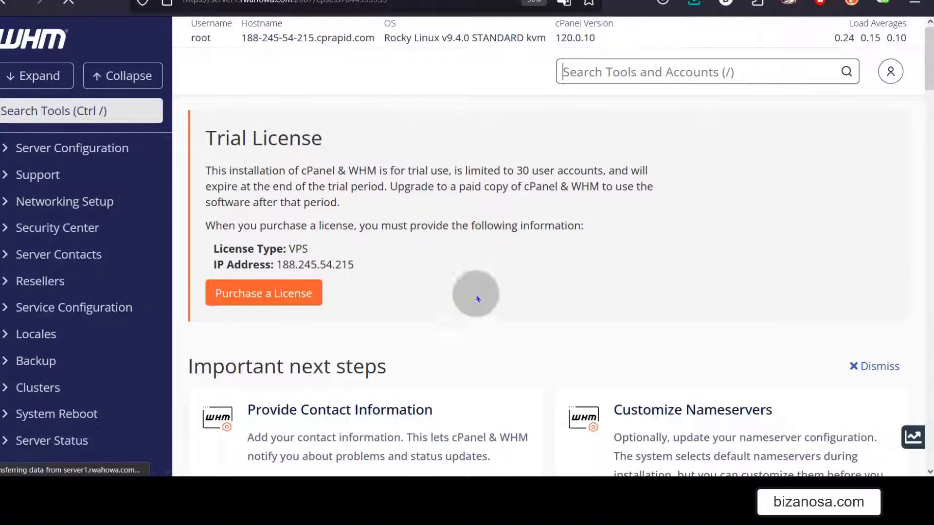
scroll(482, 297, down, 10)
scroll(482, 298, down, 5)
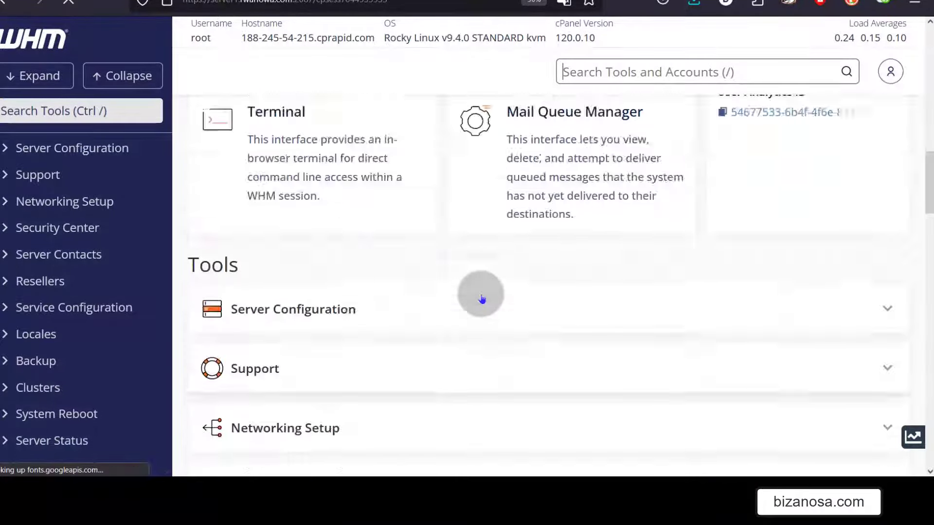
key(F5)
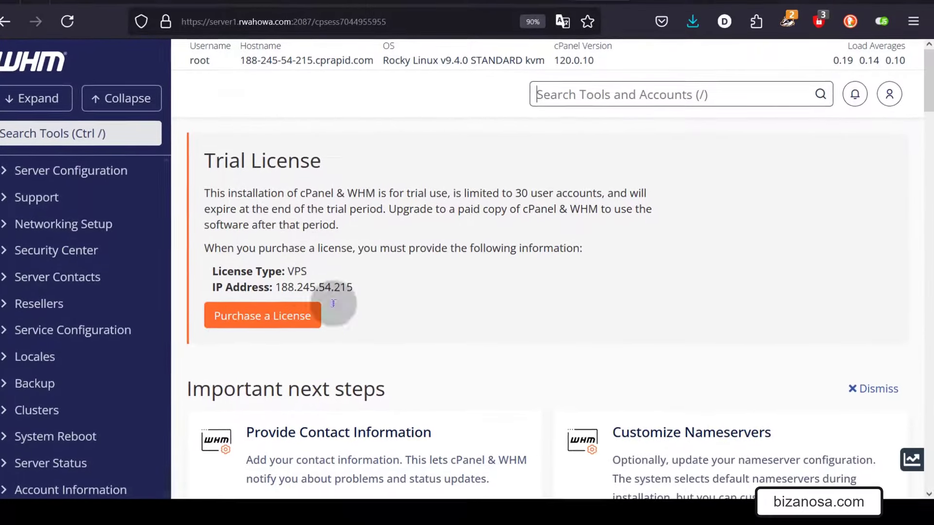
Review the trial license notice, highlighting its 30 user accounts limit.
scroll(381, 265, down, 6)
scroll(479, 315, up, 6)
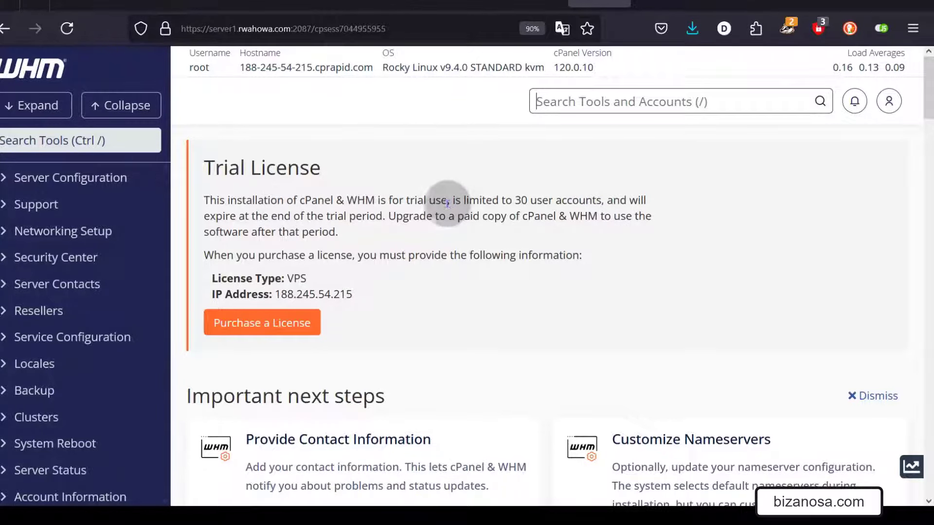
drag(516, 200, 604, 201)
click(486, 299)
scroll(368, 342, down, 5)
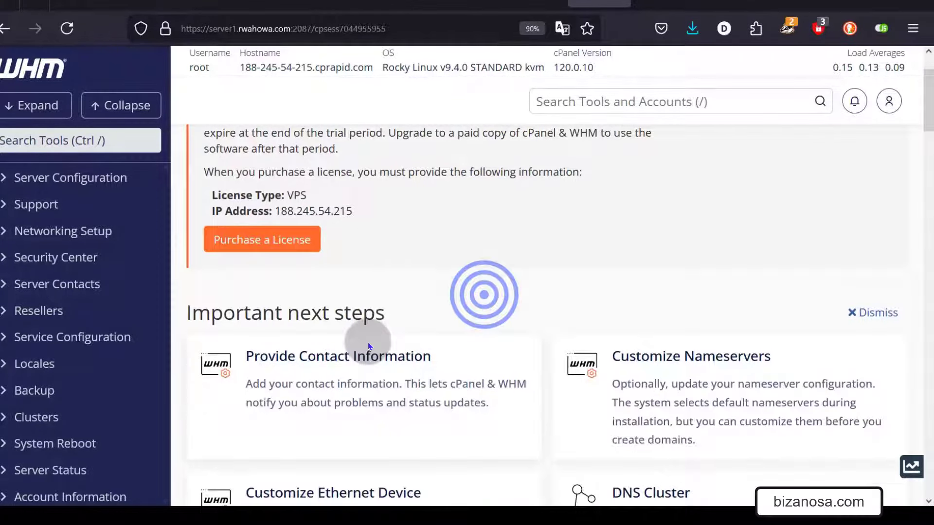
scroll(367, 343, up, 5)
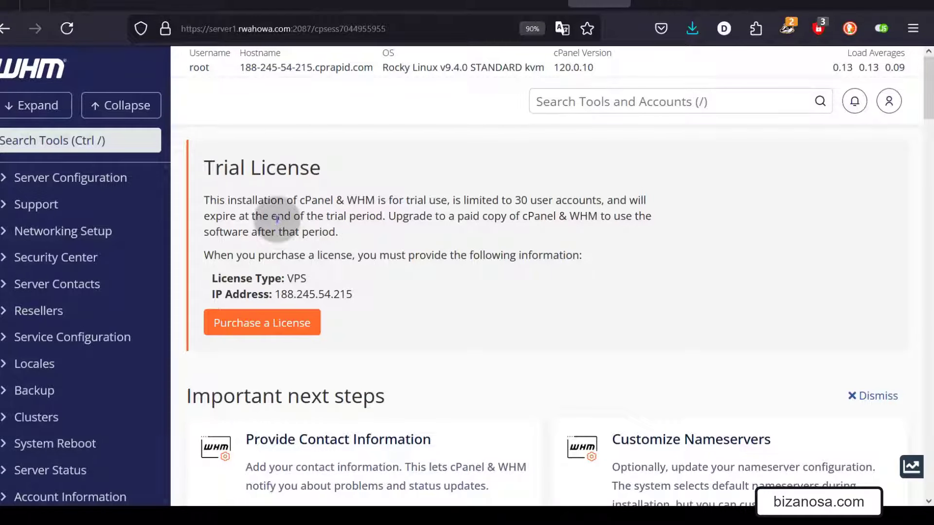
scroll(89, 294, down, 8)
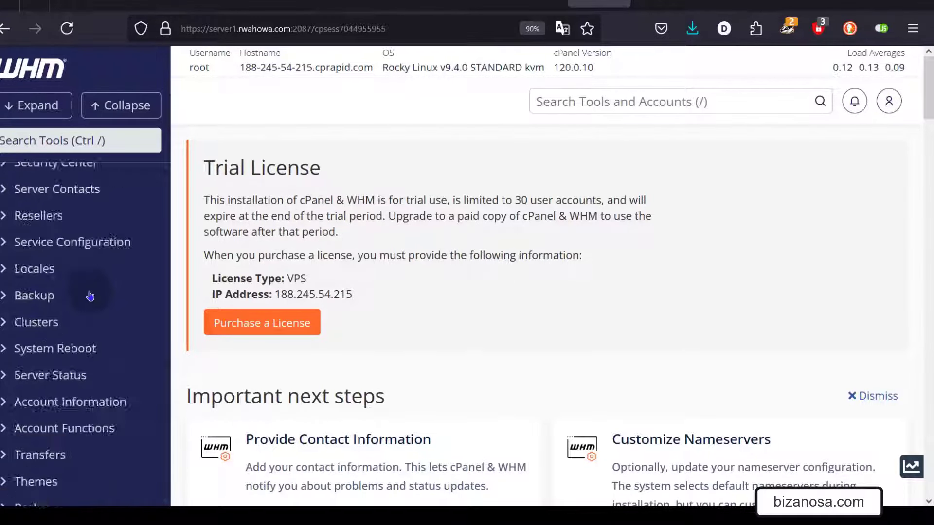
scroll(90, 296, up, 8)
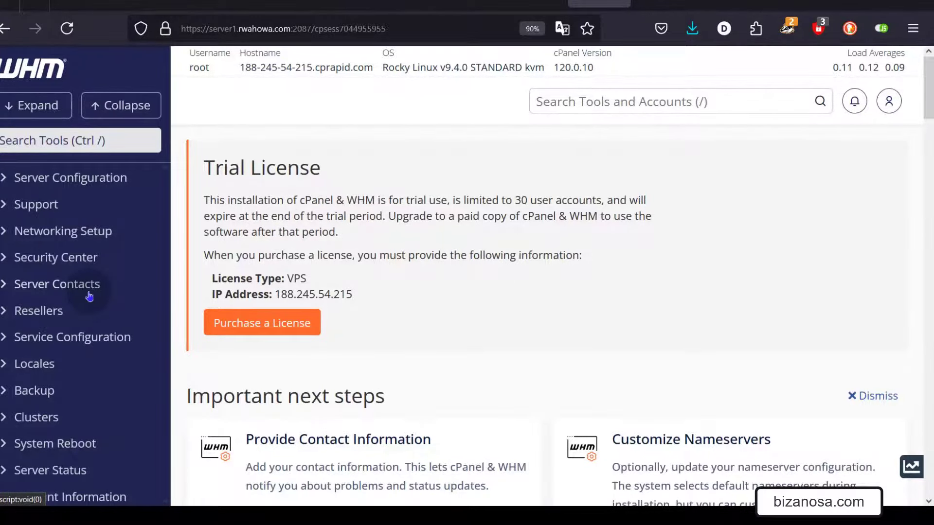
scroll(53, 166, down, 5)
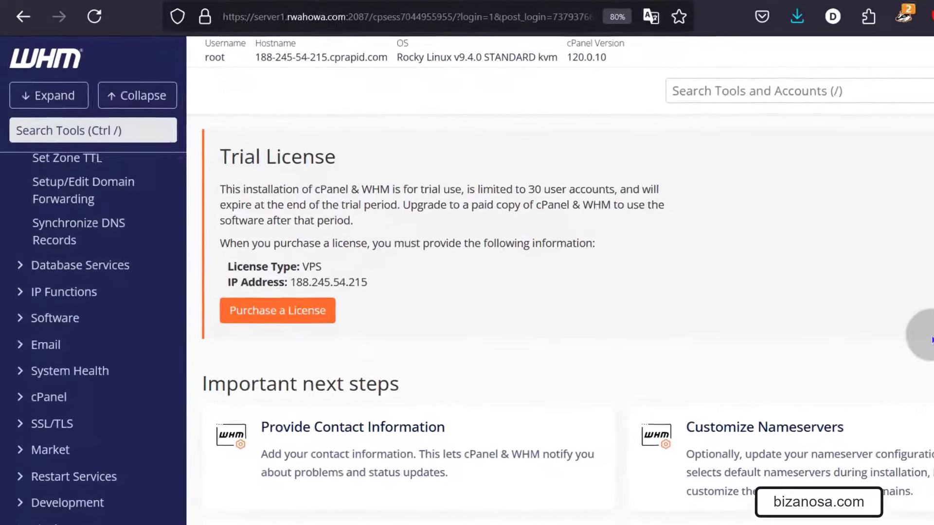
Highlight cPanel version 120.0.10 and the Rocky Linux OS name, then go to the :2083 login.
click(568, 43)
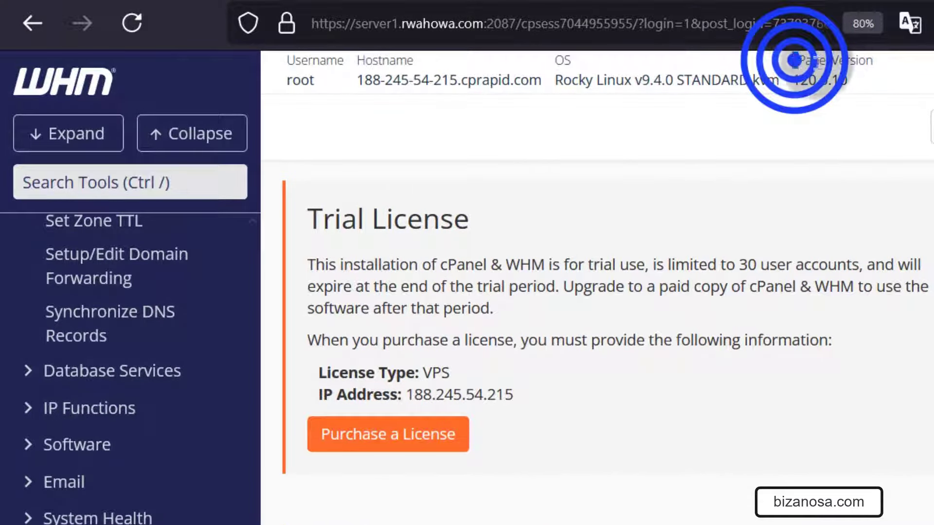
drag(817, 62, 864, 79)
click(811, 136)
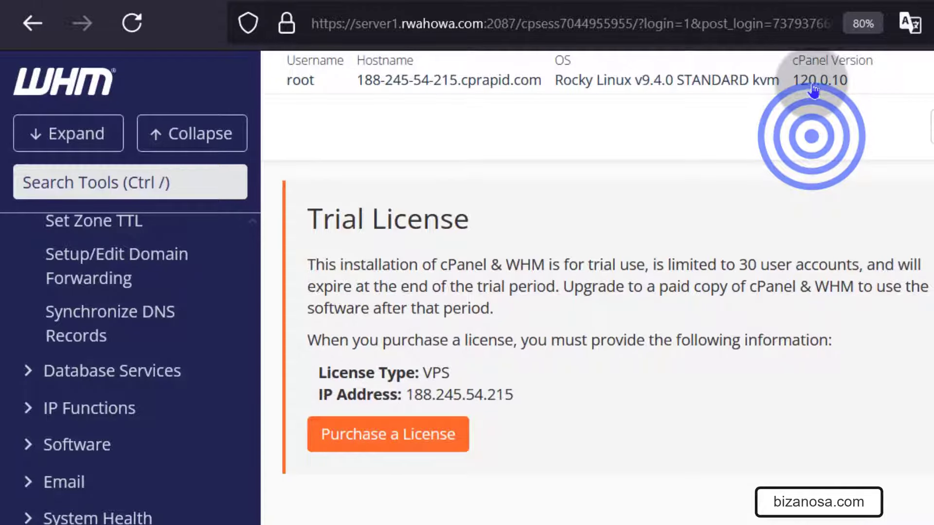
click(562, 73)
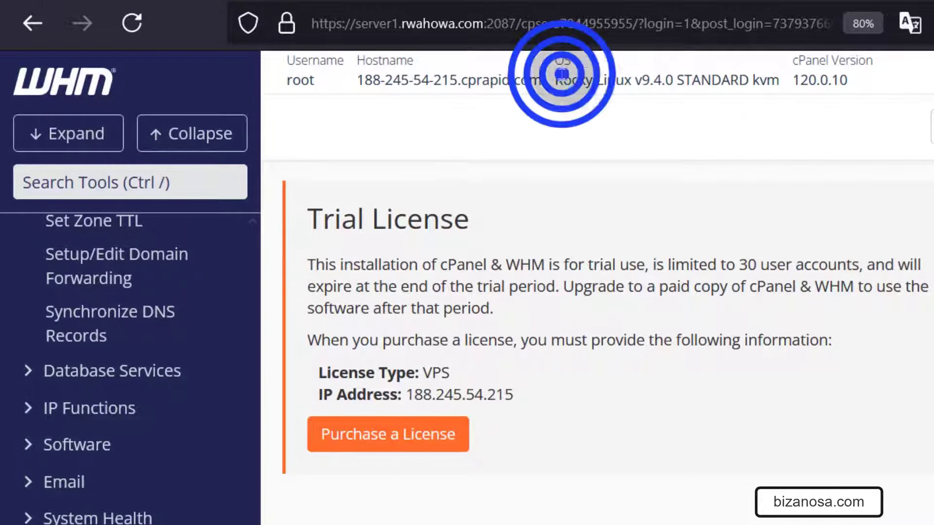
drag(562, 73, 653, 81)
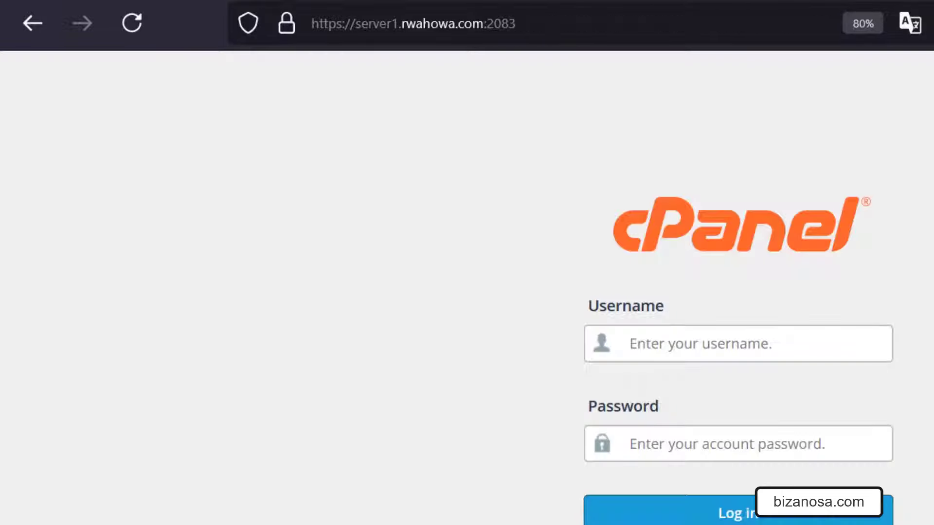
click(929, 334)
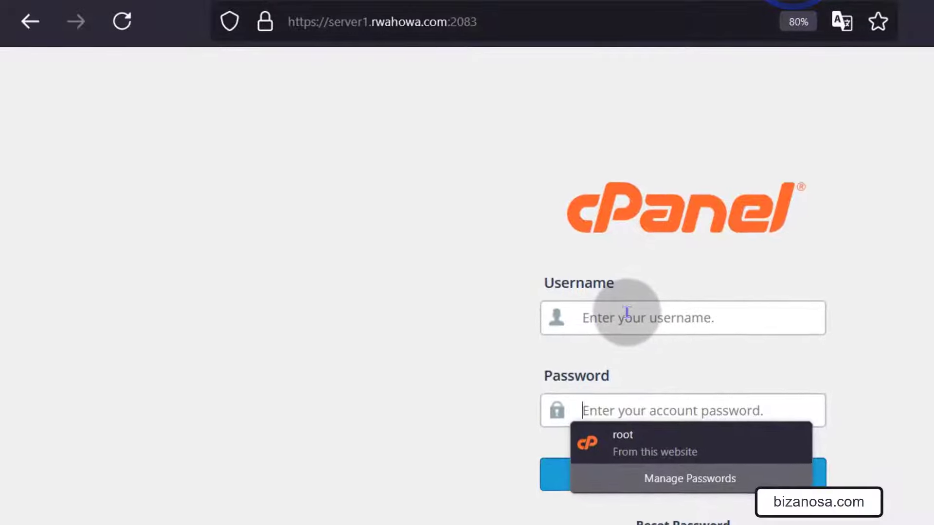
click(620, 310)
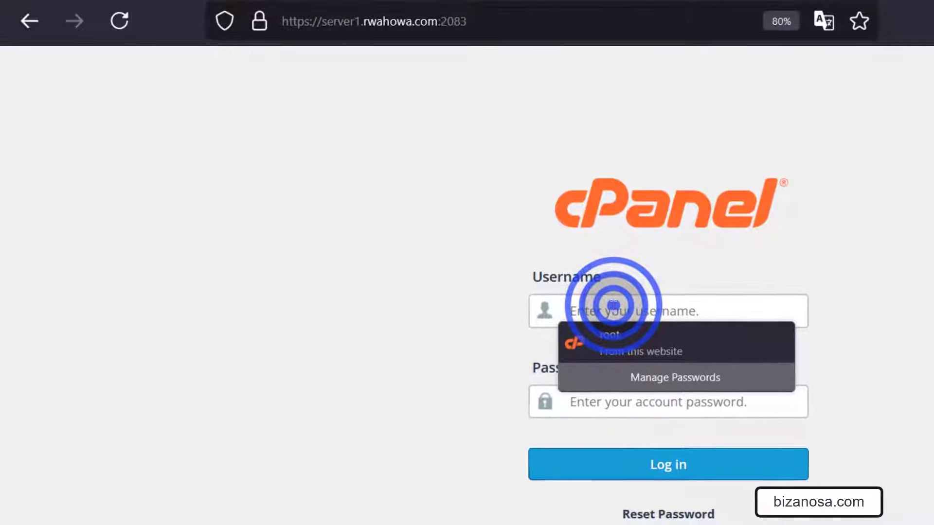
Attempt a cPanel login on port 2083 with the saved root credentials.
click(618, 342)
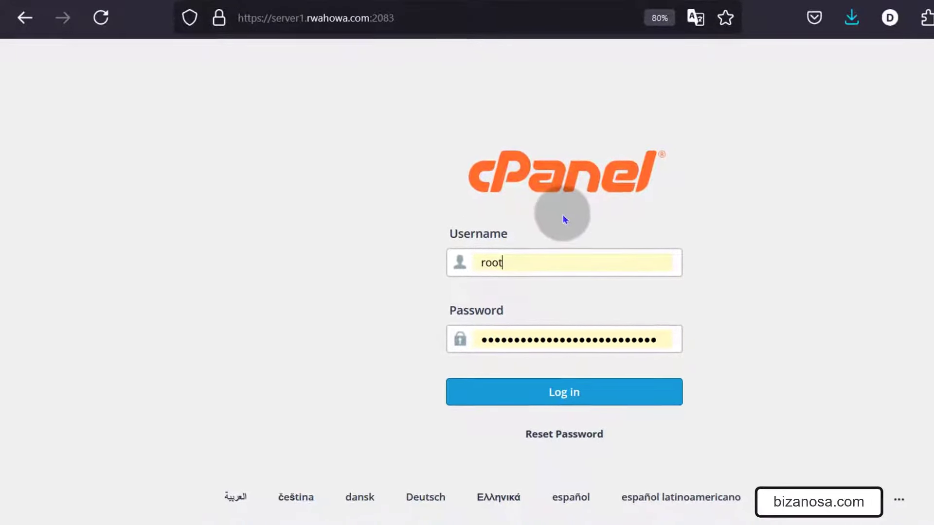
click(558, 384)
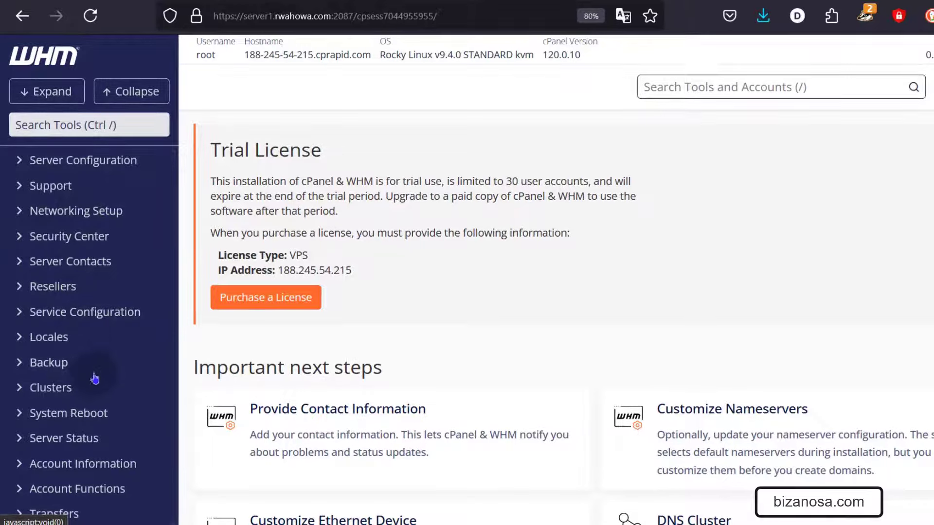
Expand Account Functions, open the Add a Package page, and clear the packages search.
click(64, 489)
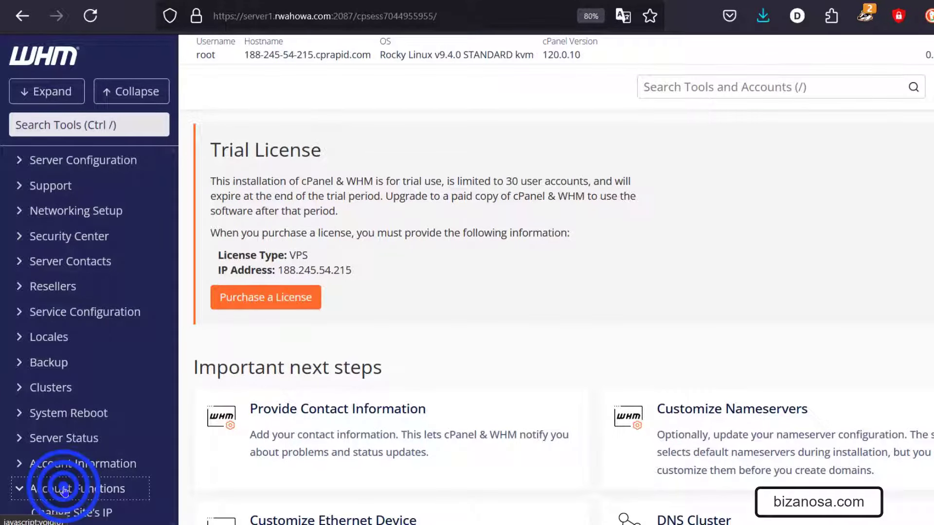
scroll(83, 418, down, 5)
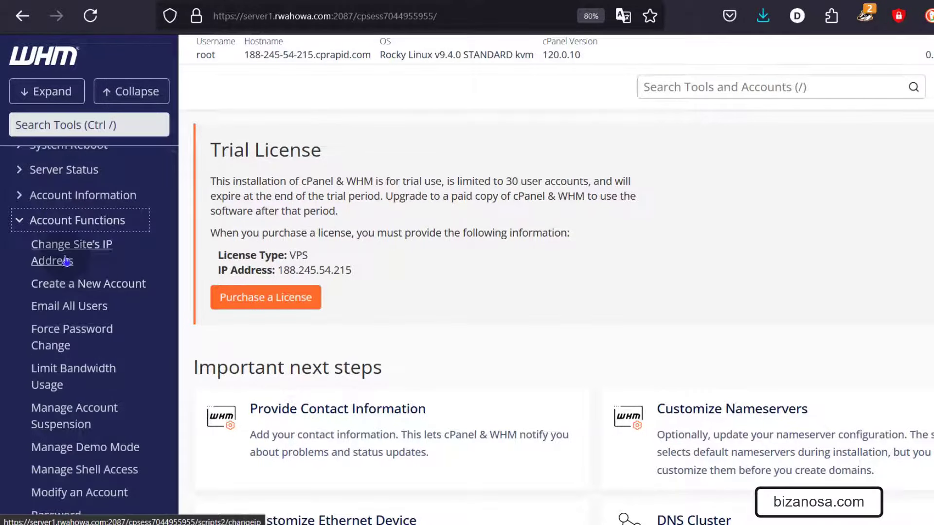
click(96, 287)
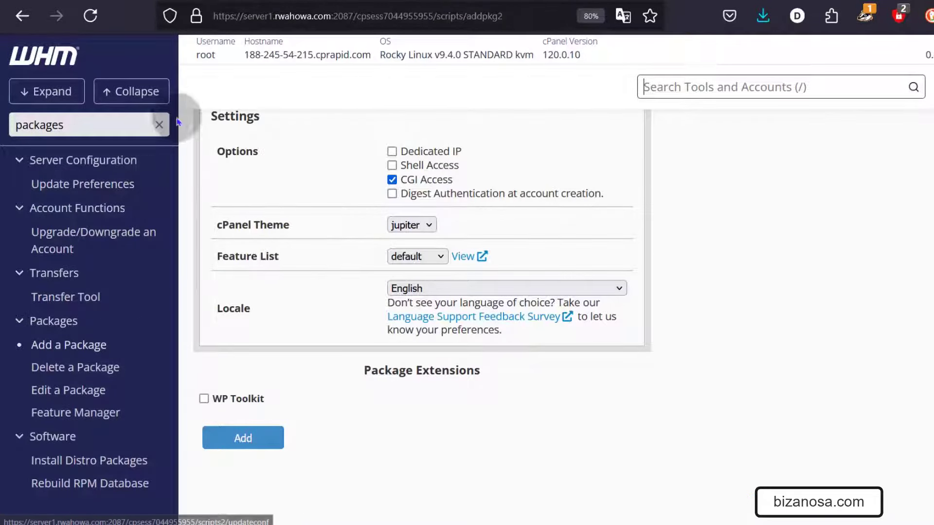
click(159, 124)
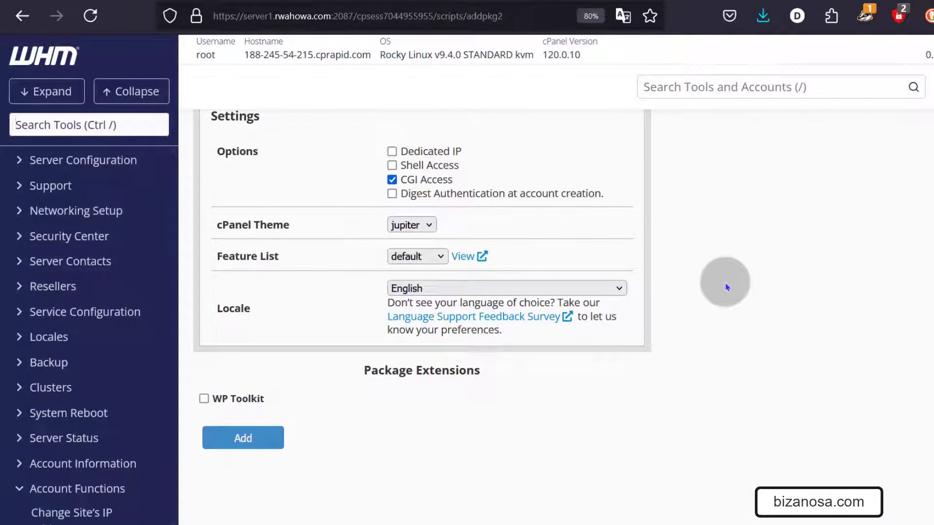
scroll(674, 292, up, 15)
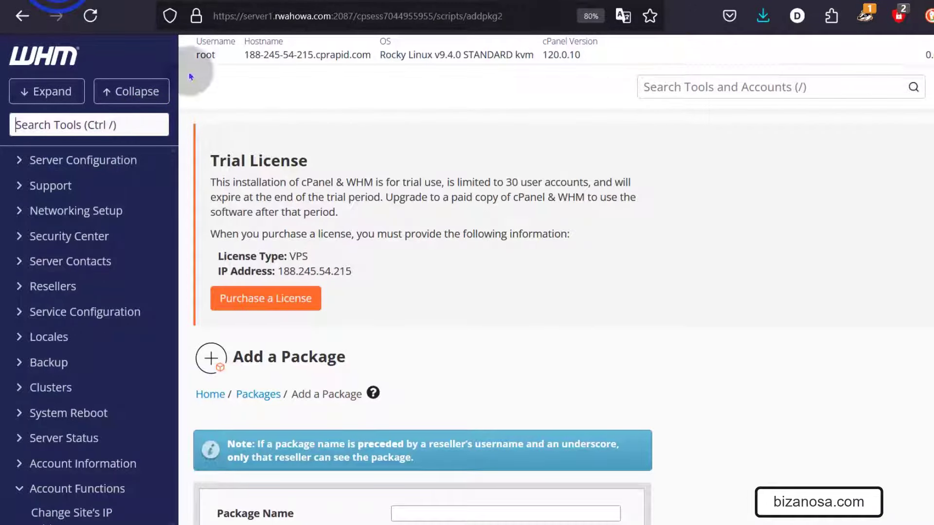
Check the Bizanosa tutorial's swap file and SELinux sections, and retry the cPanel login.
click(180, 2)
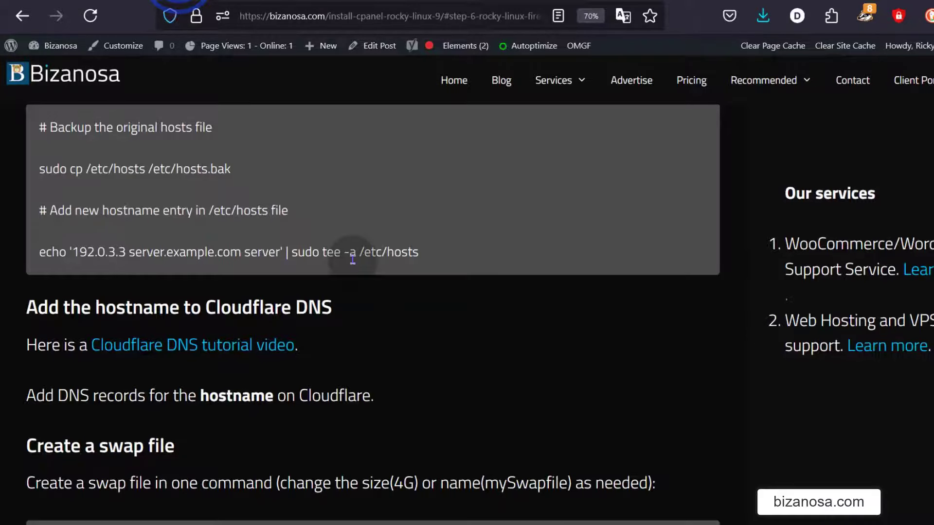
scroll(353, 259, down, 5)
click(598, 2)
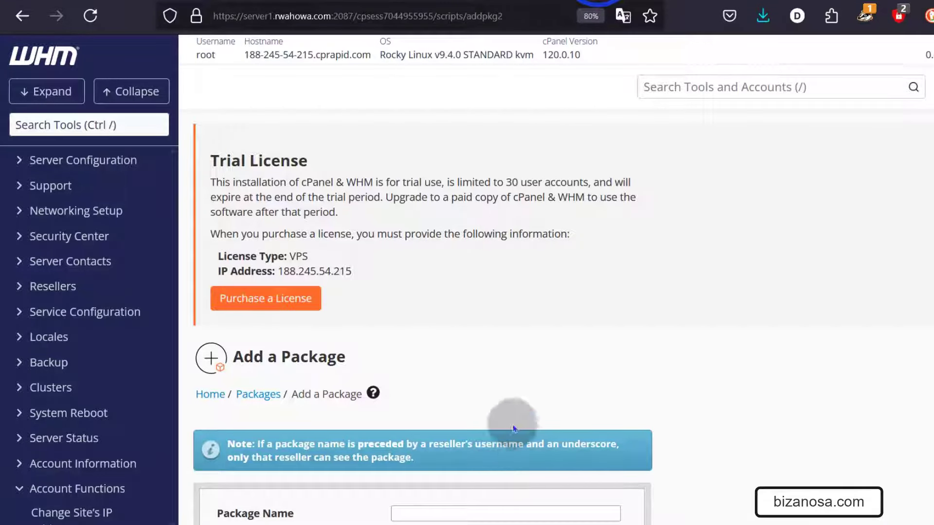
click(684, 2)
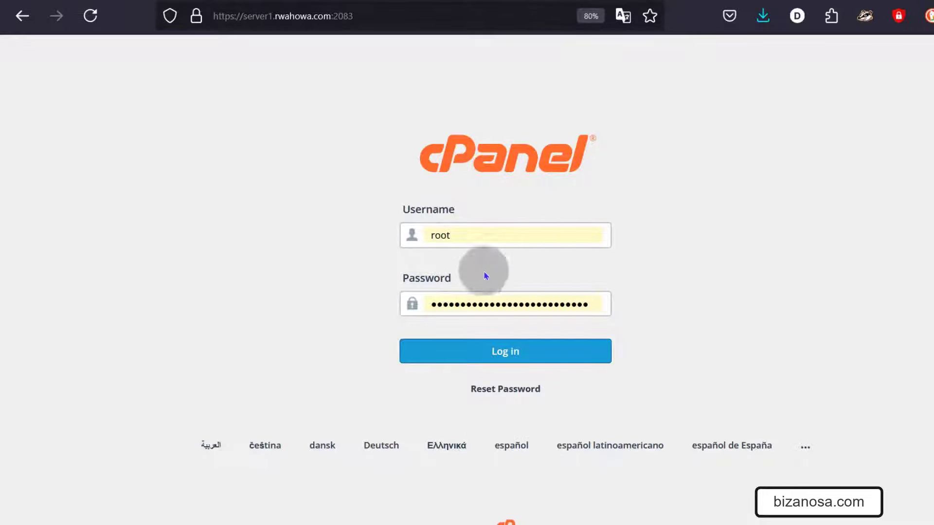
key(Return)
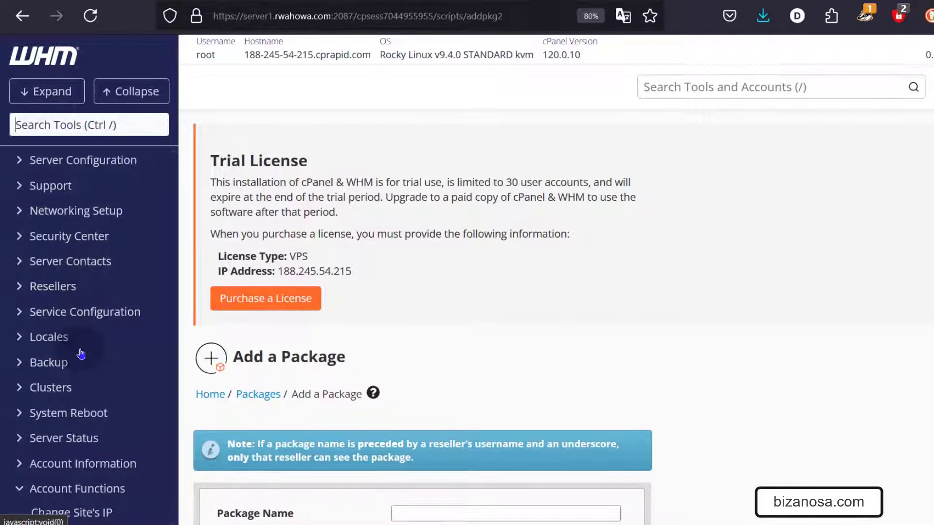
scroll(81, 353, down, 4)
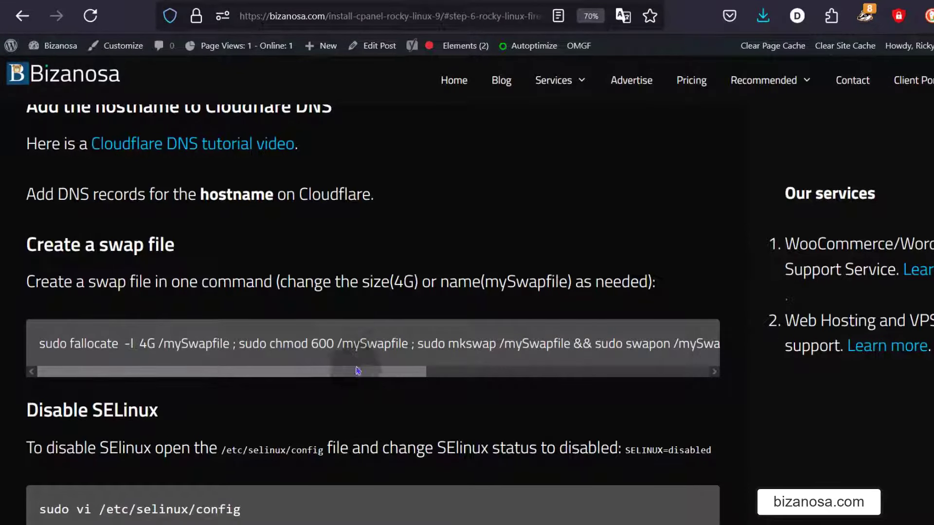
Scroll through the Bizanosa guide's hostname, firewall and license activation sections.
scroll(365, 341, up, 3)
scroll(348, 372, up, 5)
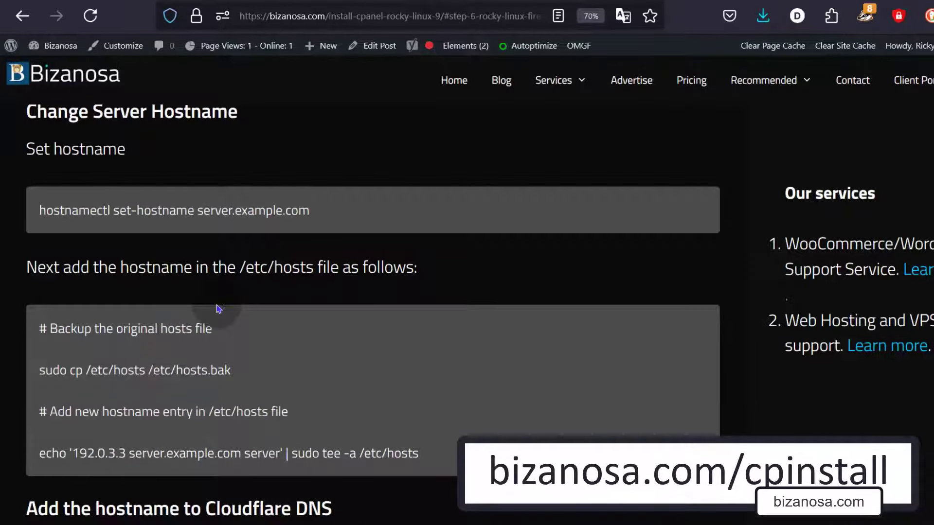
scroll(162, 259, down, 15)
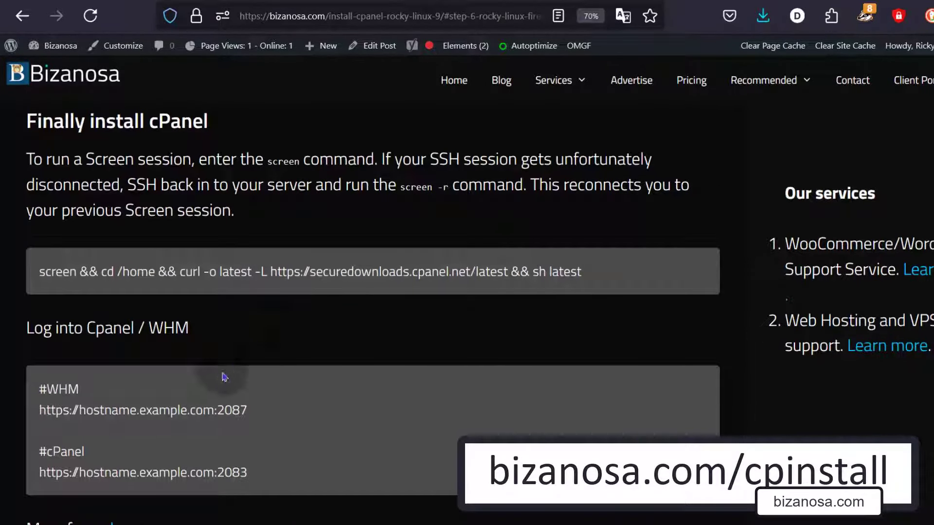
scroll(373, 392, up, 12)
scroll(374, 393, down, 3)
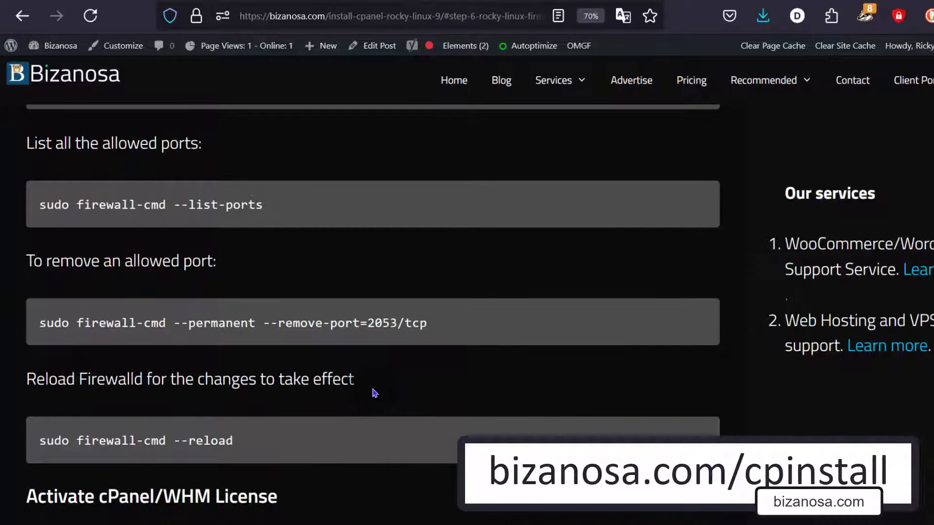
scroll(334, 416, down, 3)
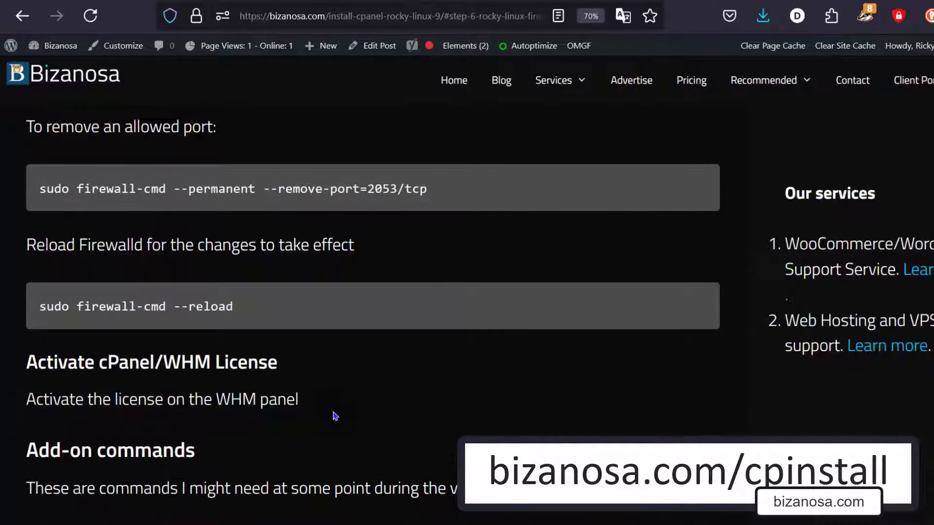
scroll(335, 374, down, 3)
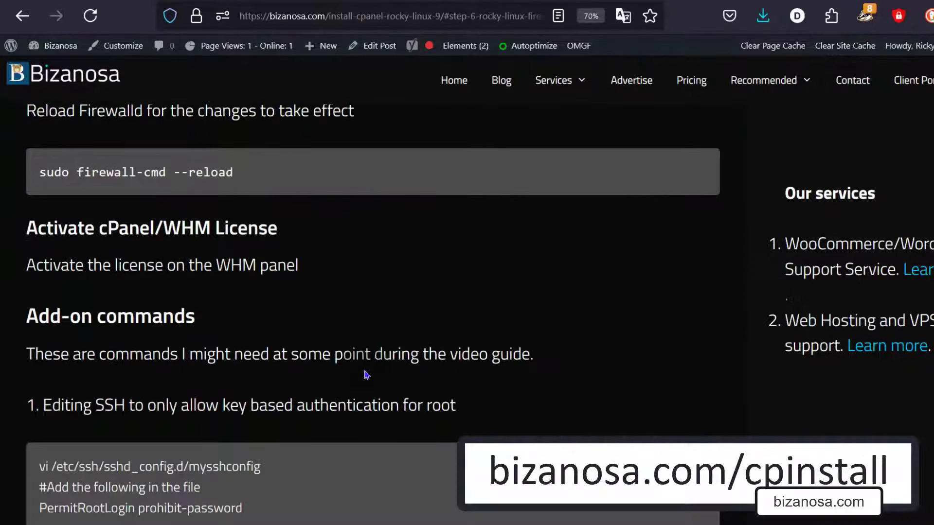
scroll(272, 233, down, 10)
scroll(317, 249, down, 6)
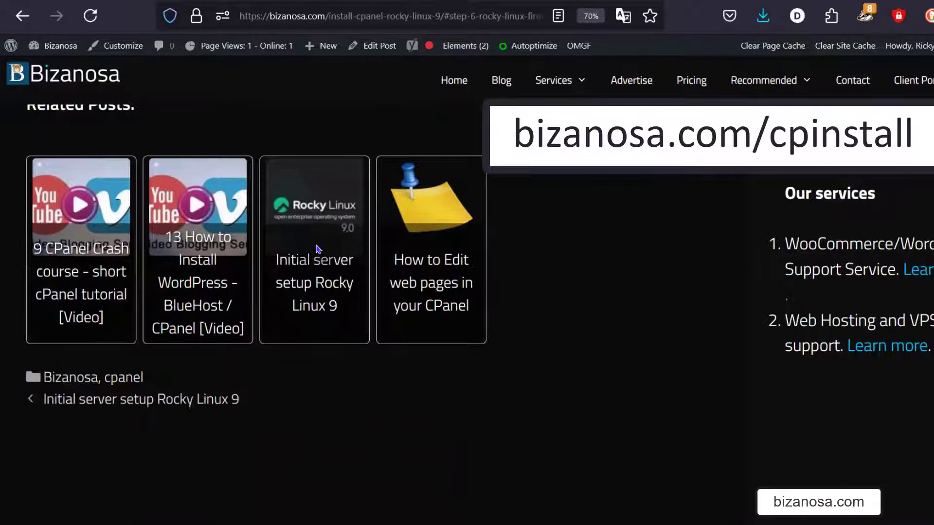
scroll(316, 246, up, 10)
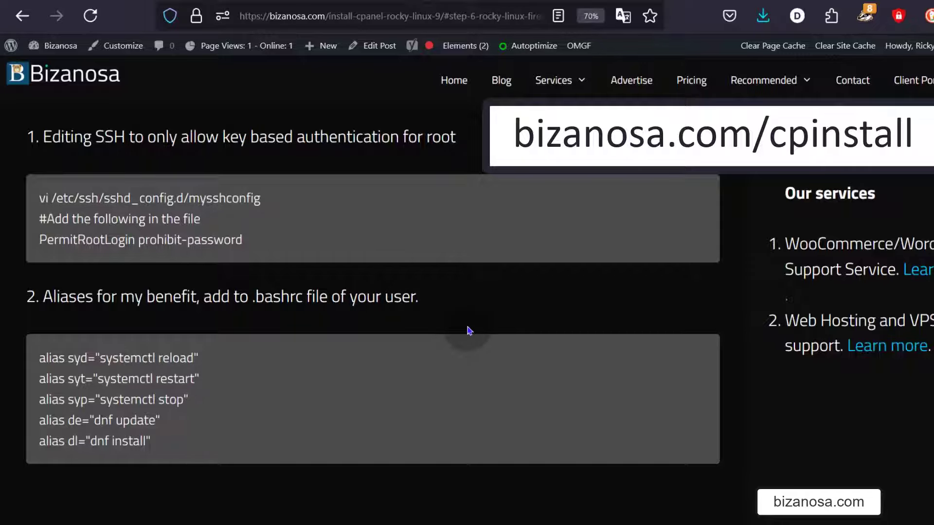
scroll(453, 315, up, 15)
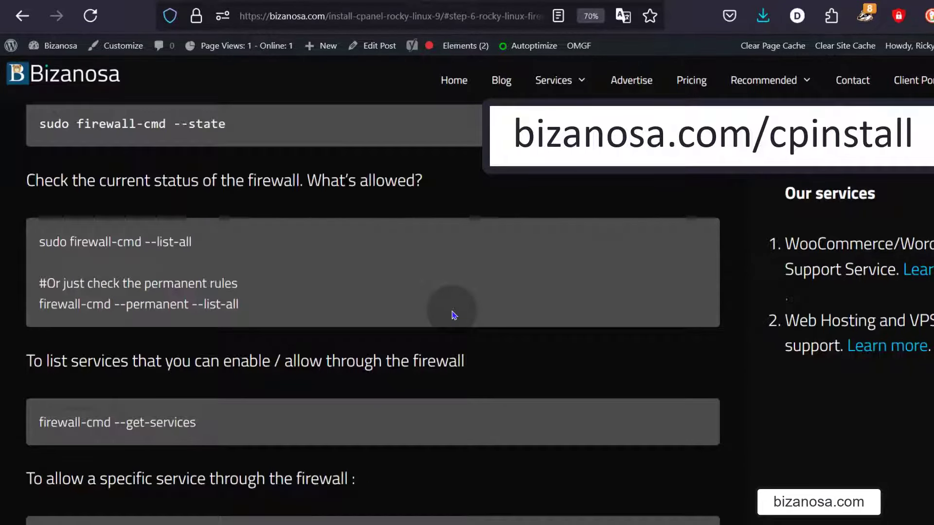
scroll(453, 315, down, 4)
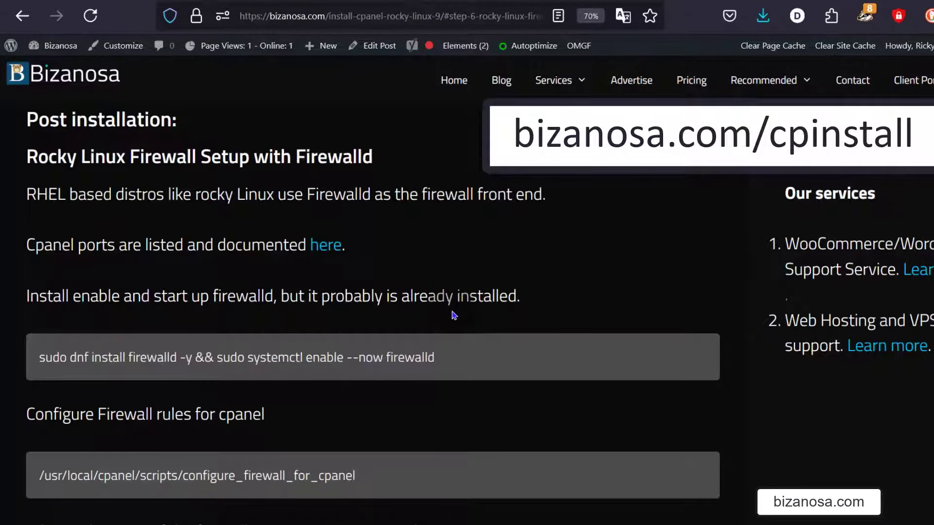
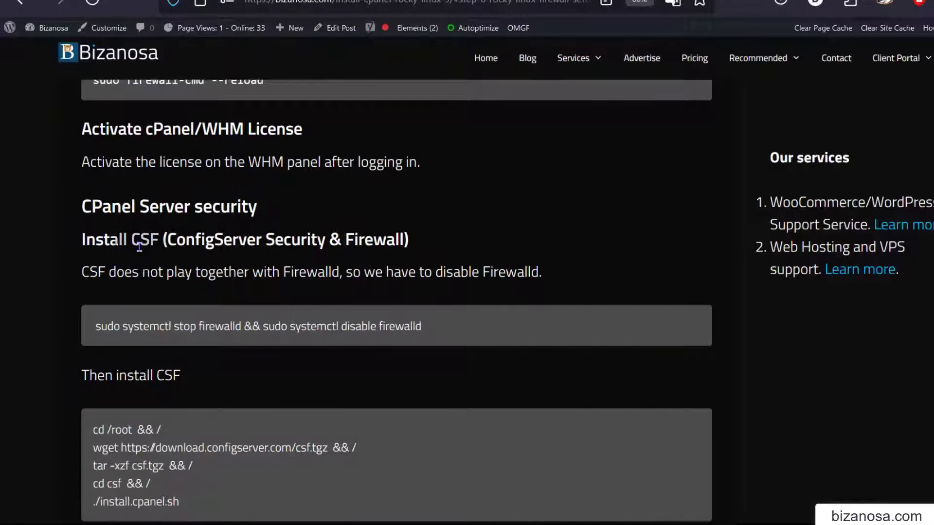
Highlight CSF in the guide's Install CSF heading.
drag(132, 239, 157, 243)
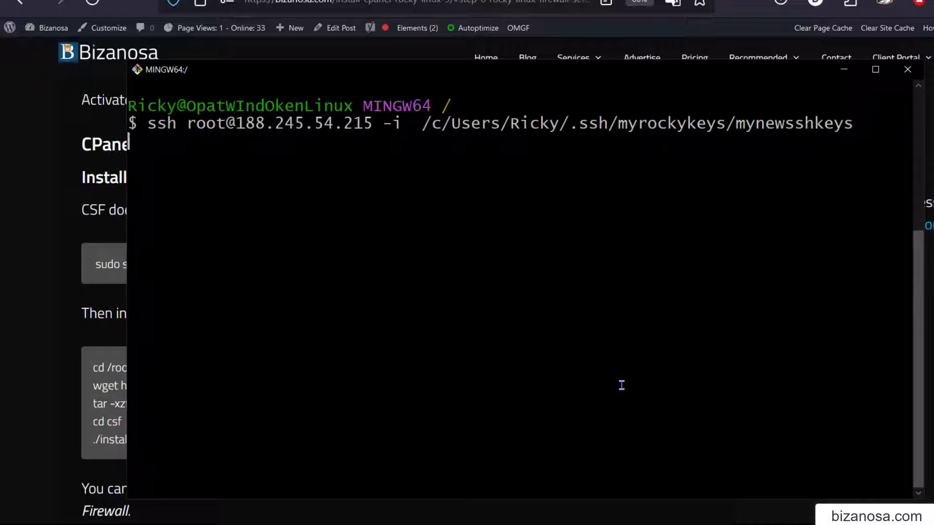
Log in to the server as root over SSH using the key file and its passphrase.
key(Return)
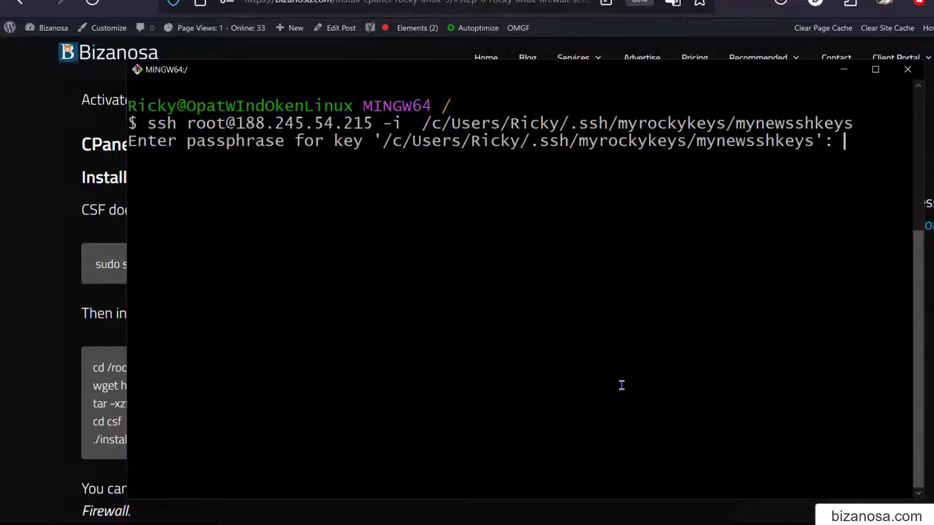
key(Return)
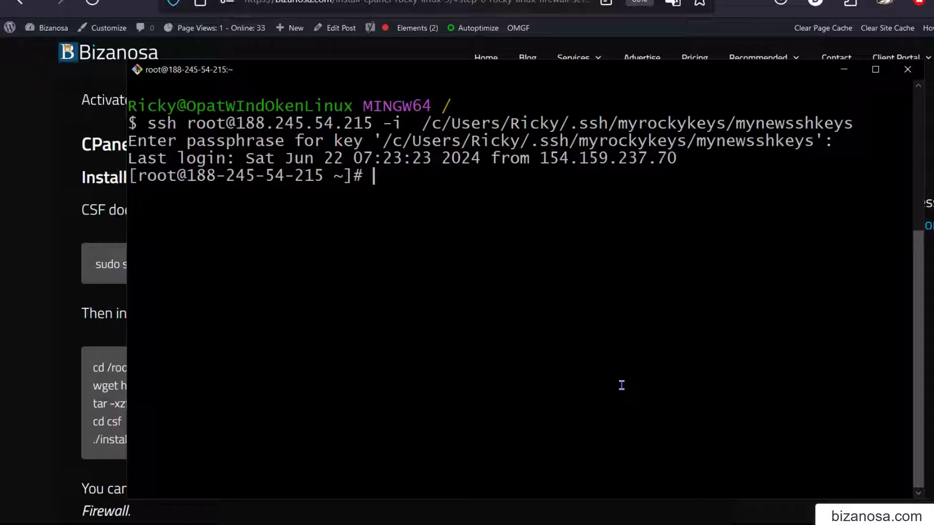
key(alt+Tab)
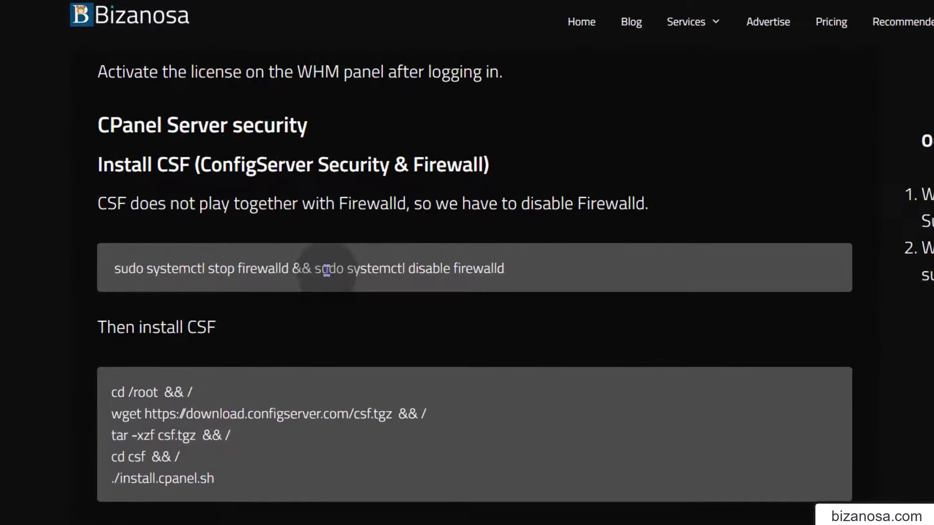
Copy 'sudo systemctl stop firewalld && sudo systemctl disable firewalld' from the guide and run it on the server.
triple_click(273, 268)
key(ctrl+c)
right_click(273, 268)
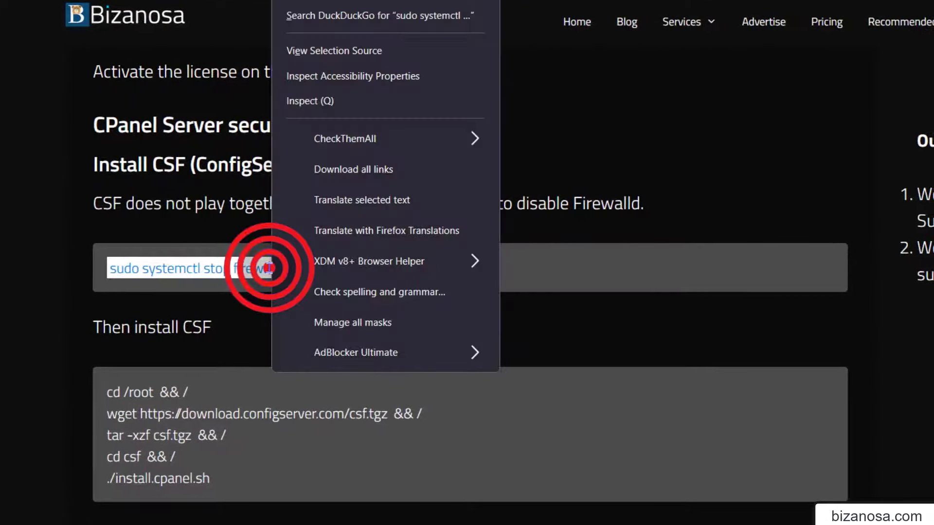
click(363, 1)
key(alt+Tab)
right_click(456, 56)
click(525, 100)
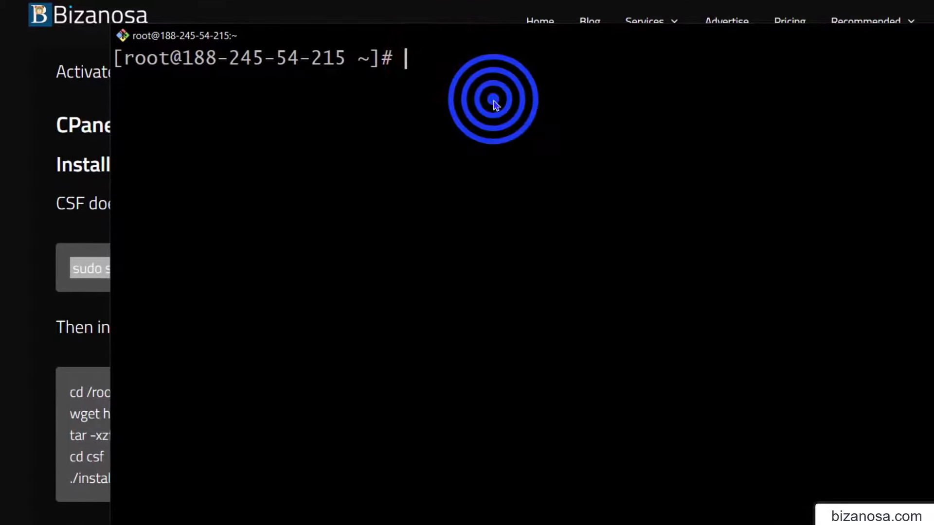
key(Return)
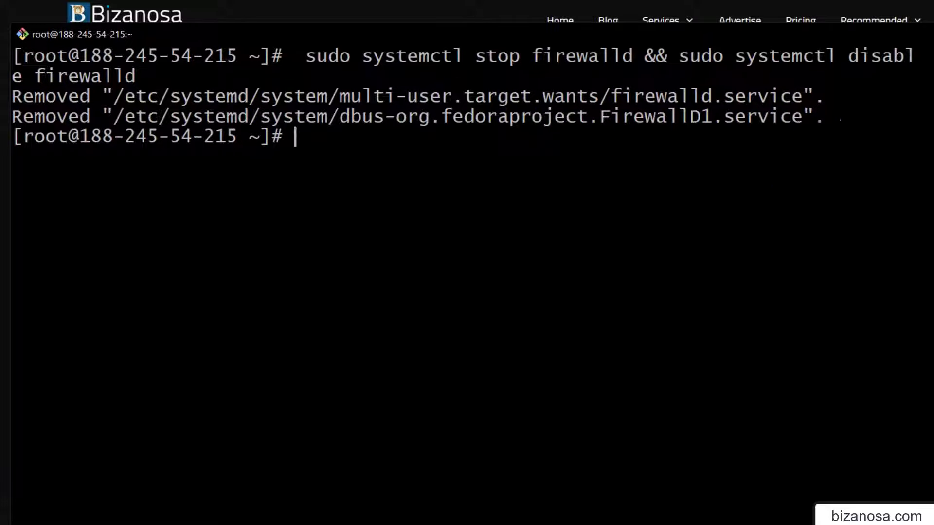
key(alt+Tab)
scroll(206, 309, down, 2)
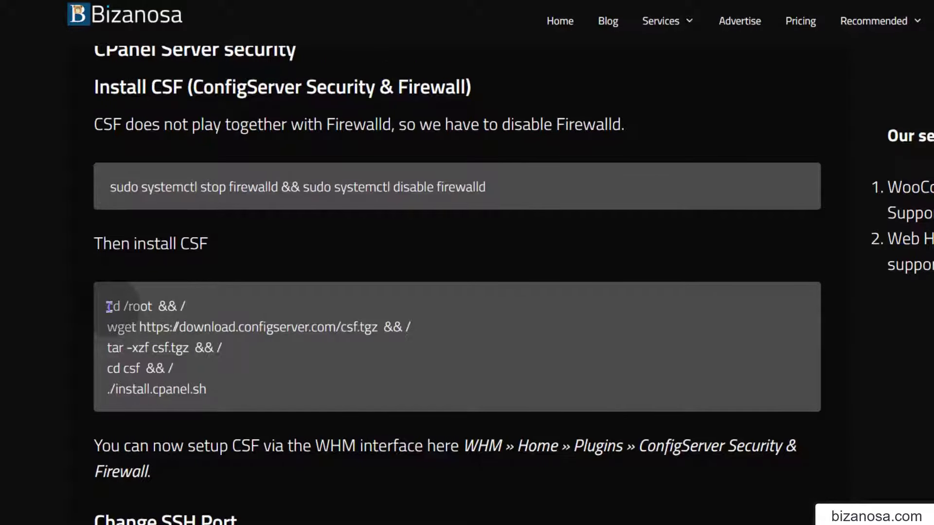
Copy the CSF install block and walk through its lines: cd /root, csf.tgz download, tar, cd csf, ./install.cpanel.sh.
drag(113, 307, 236, 396)
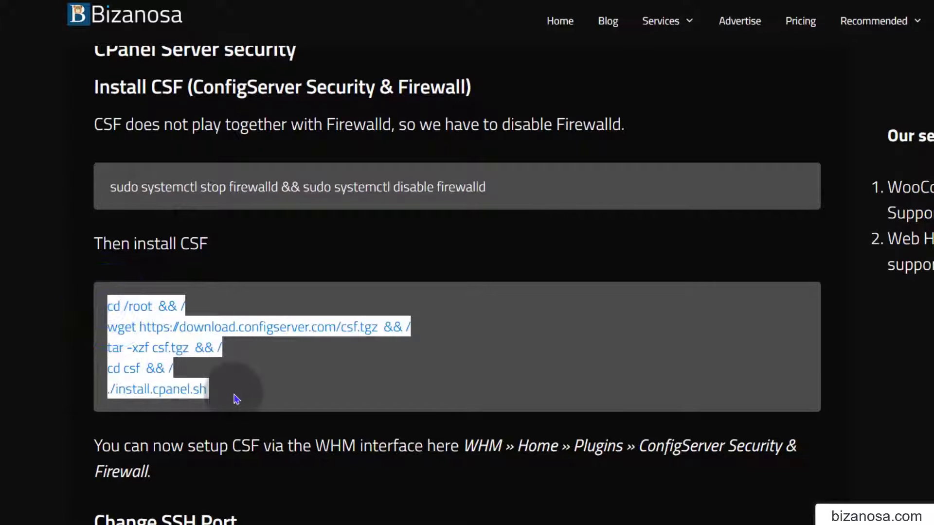
right_click(181, 390)
click(233, 1)
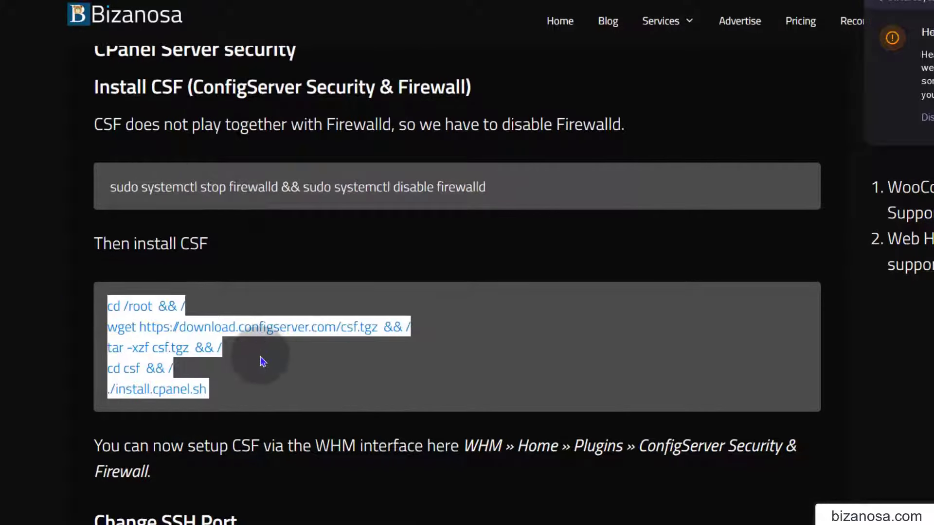
click(249, 384)
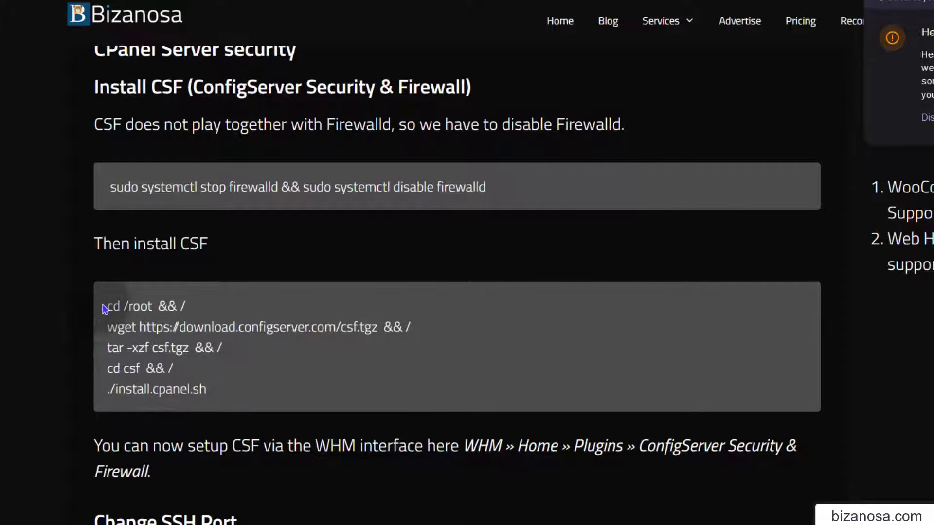
drag(107, 306, 141, 306)
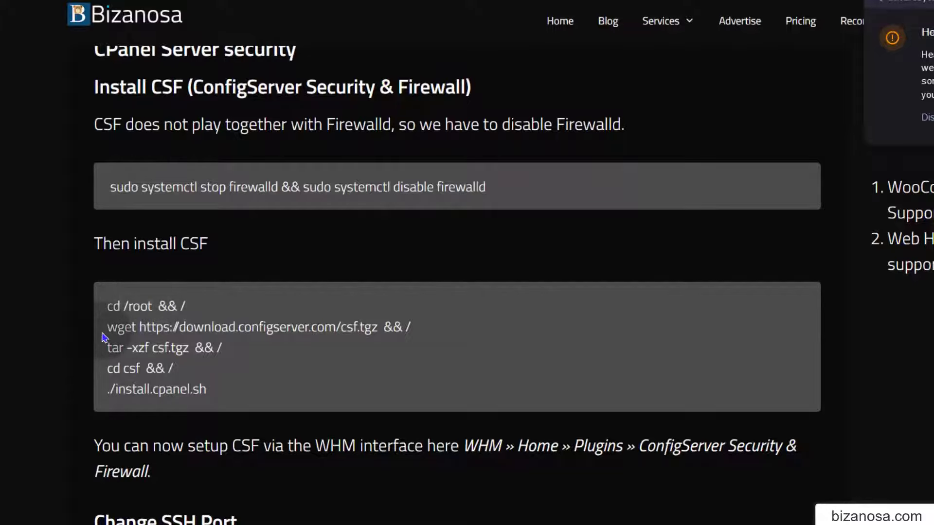
drag(223, 327, 373, 327)
click(368, 359)
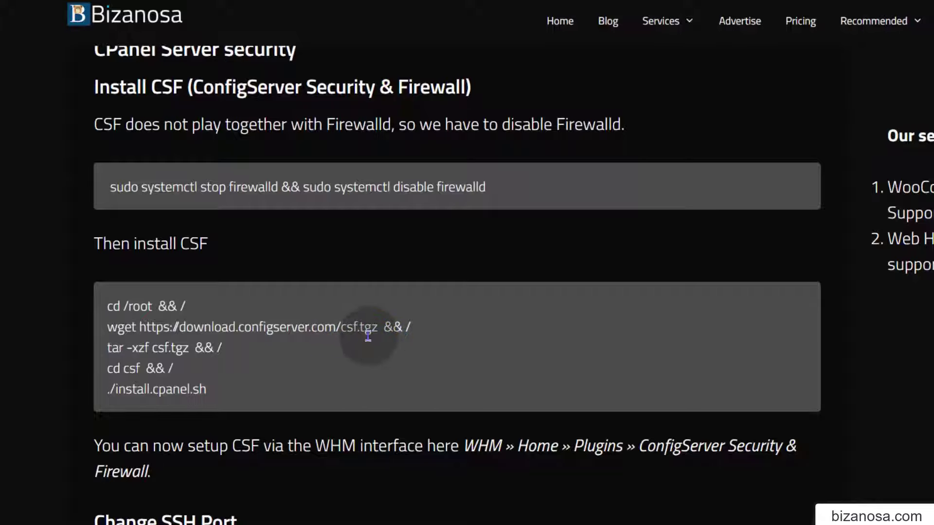
drag(108, 348, 189, 348)
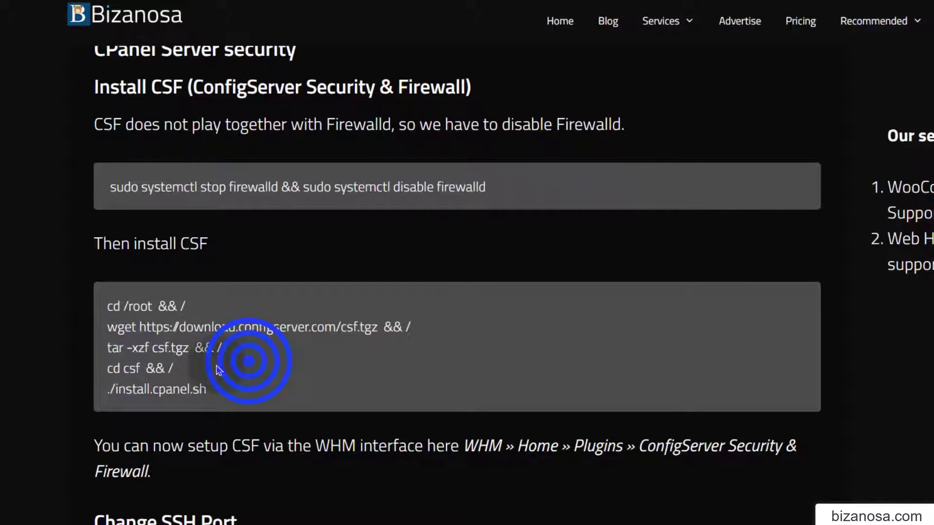
drag(116, 367, 145, 368)
click(125, 368)
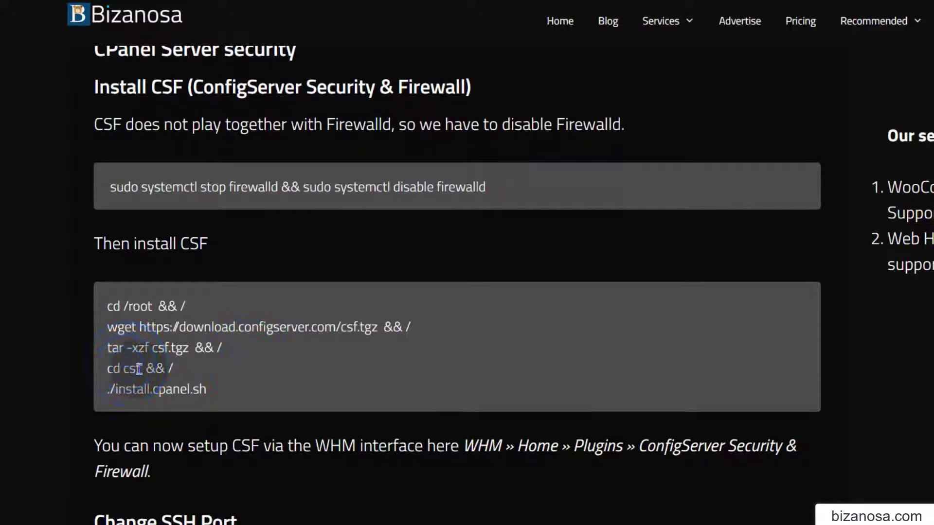
drag(106, 391, 246, 397)
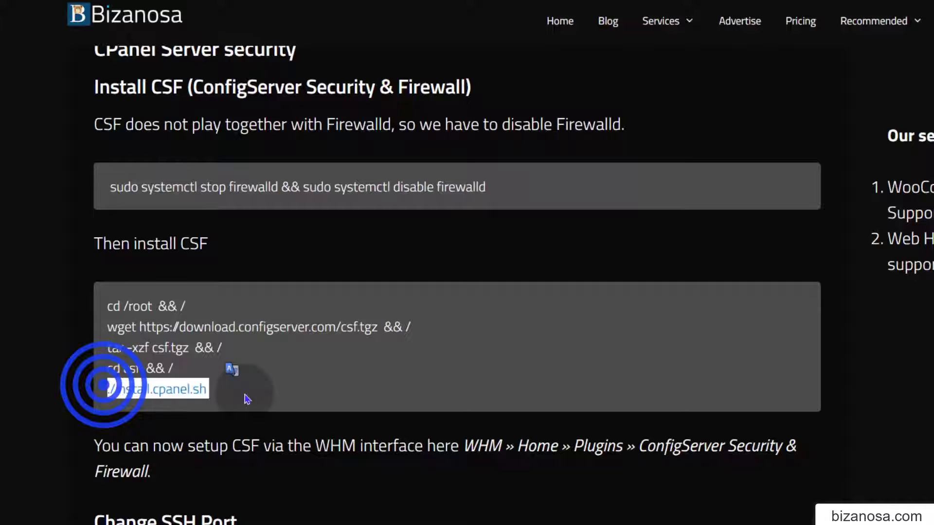
click(246, 398)
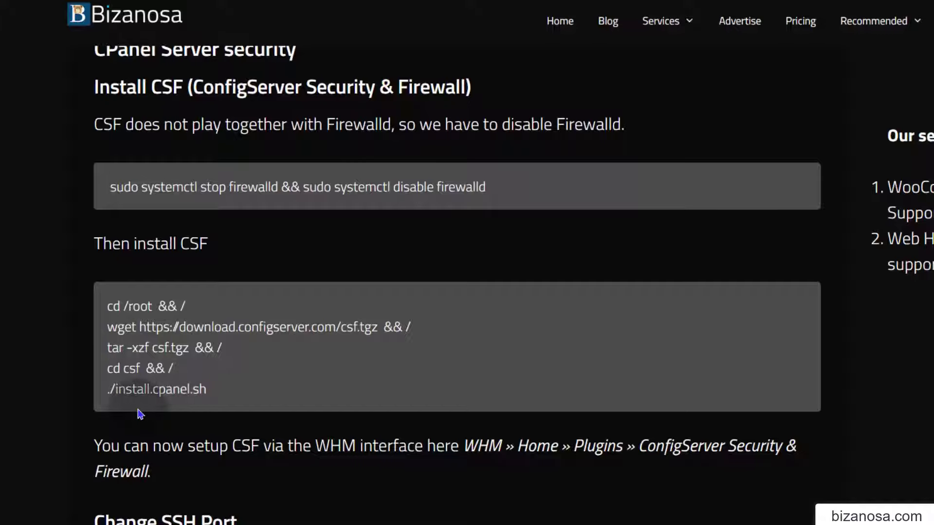
Paste the five CSF install commands at the Git Bash root prompt and run them.
drag(102, 302, 189, 388)
key(alt+Tab)
right_click(308, 145)
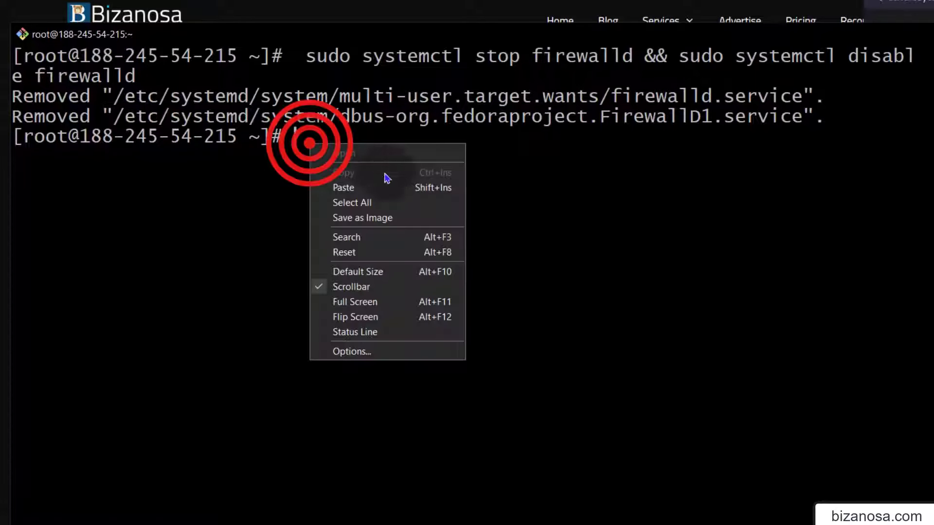
click(364, 188)
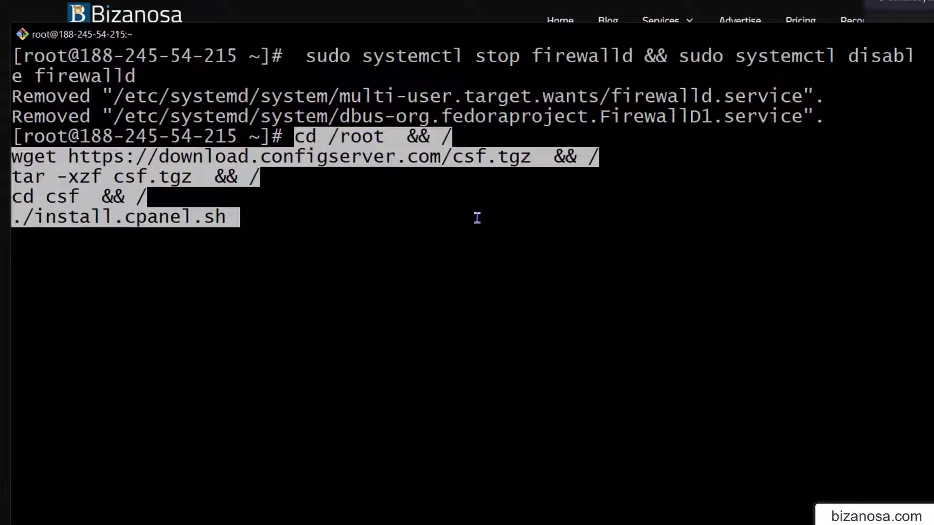
key(Return)
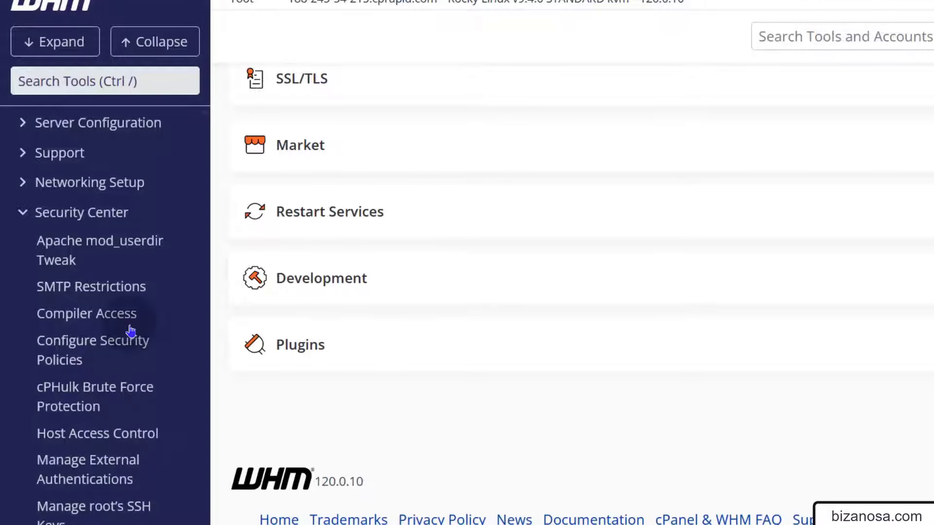
Collapse the WHM sidebar categories, expand Plugins and open ConfigServer Security & Firewall.
scroll(131, 331, down, 10)
scroll(104, 355, up, 10)
scroll(188, 99, up, 3)
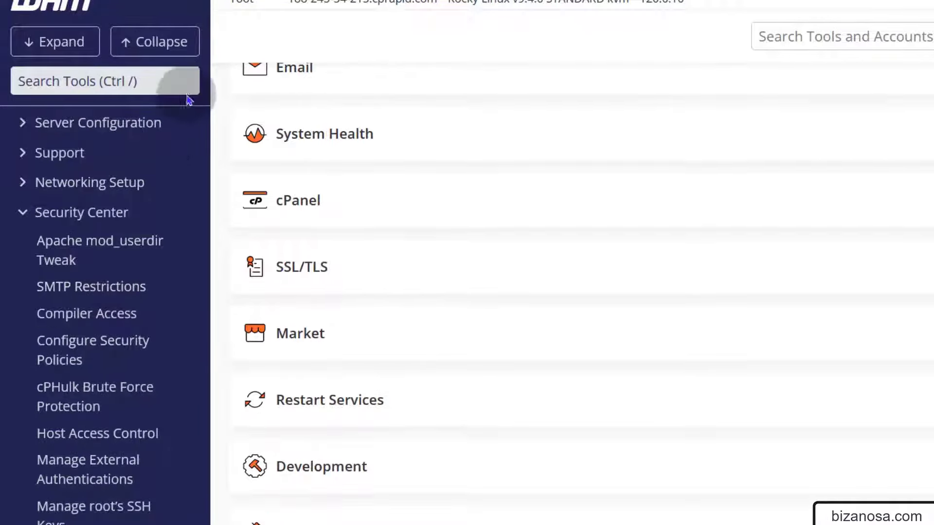
click(167, 42)
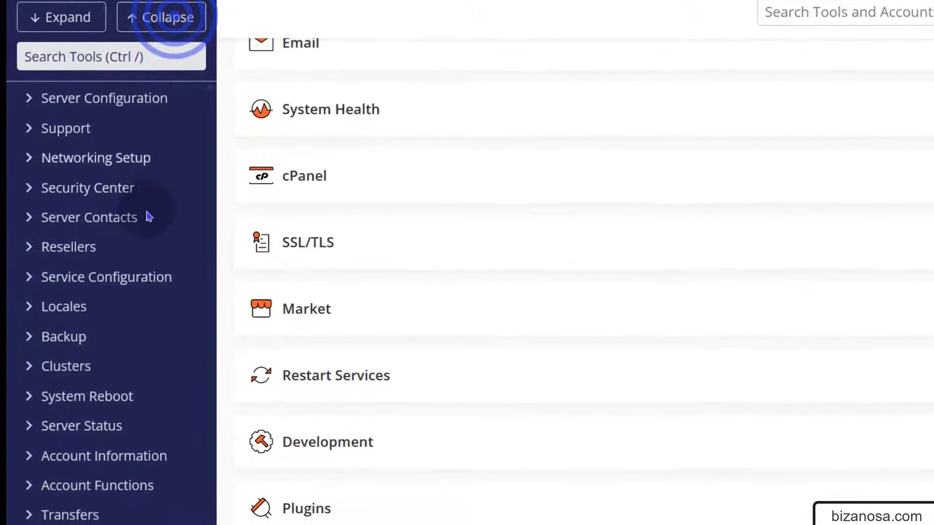
scroll(148, 217, down, 10)
click(25, 514)
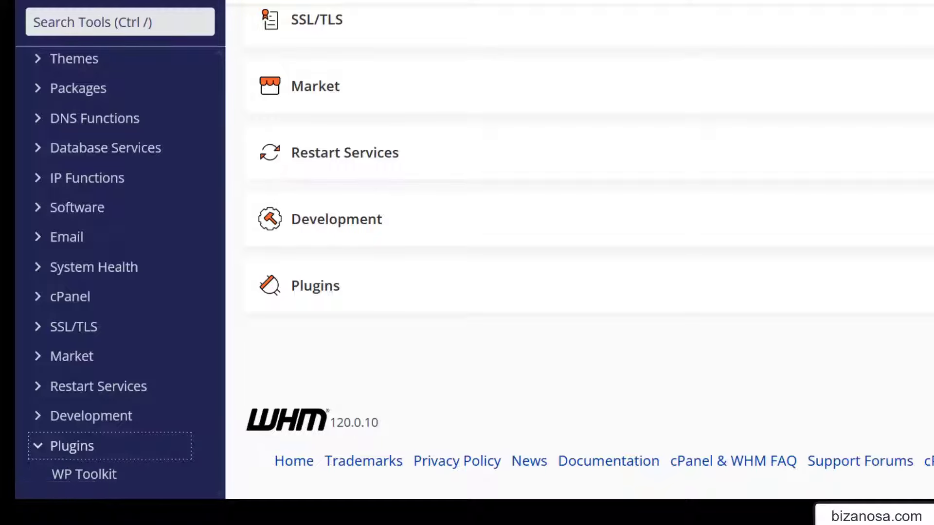
scroll(198, 448, down, 1)
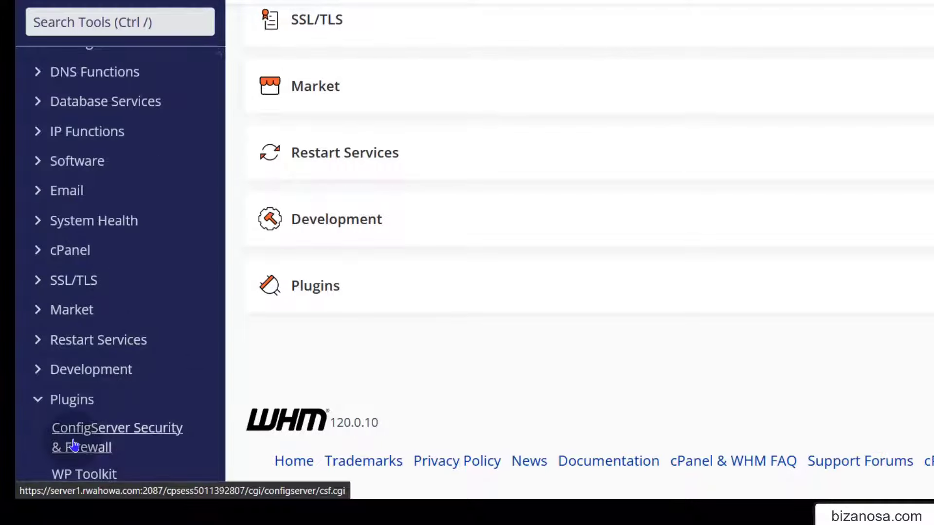
click(153, 436)
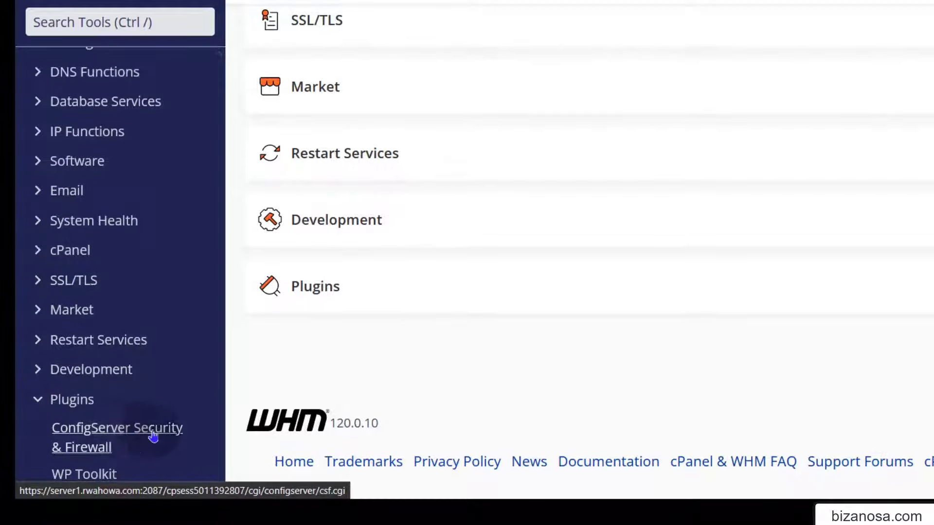
click(86, 433)
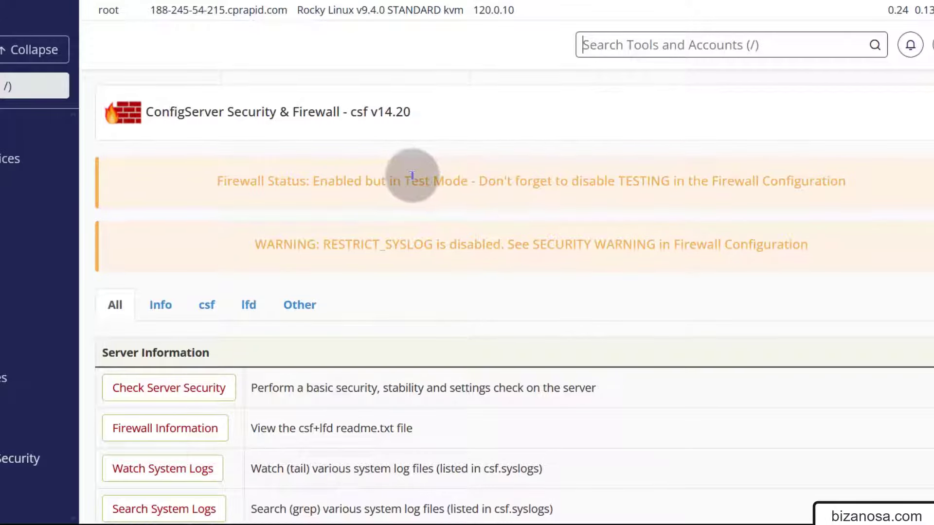
Open the csf Firewall Configuration page.
scroll(456, 249, down, 5)
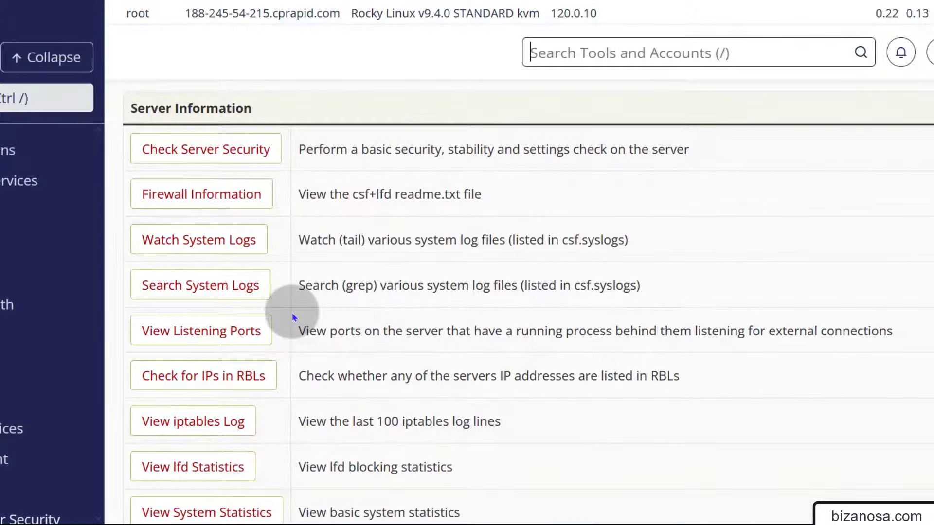
scroll(291, 314, down, 5)
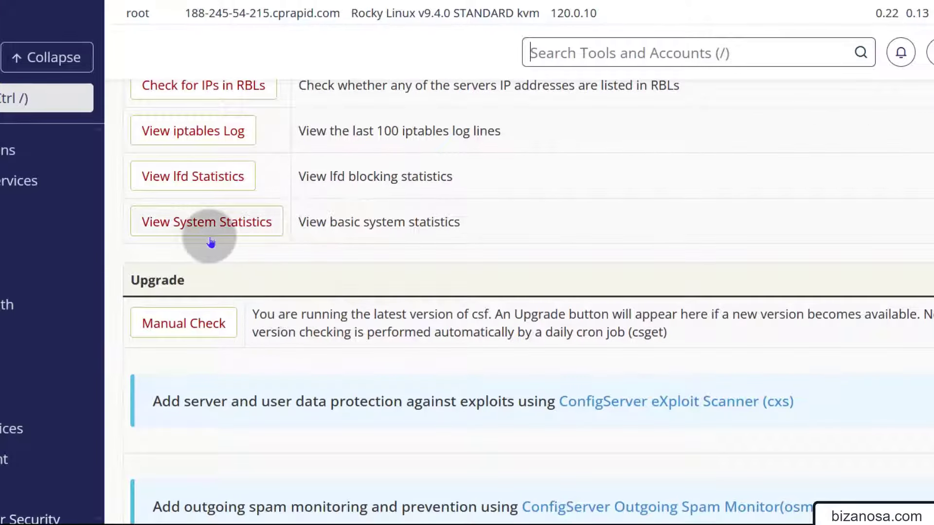
scroll(285, 302, down, 9)
scroll(286, 302, down, 8)
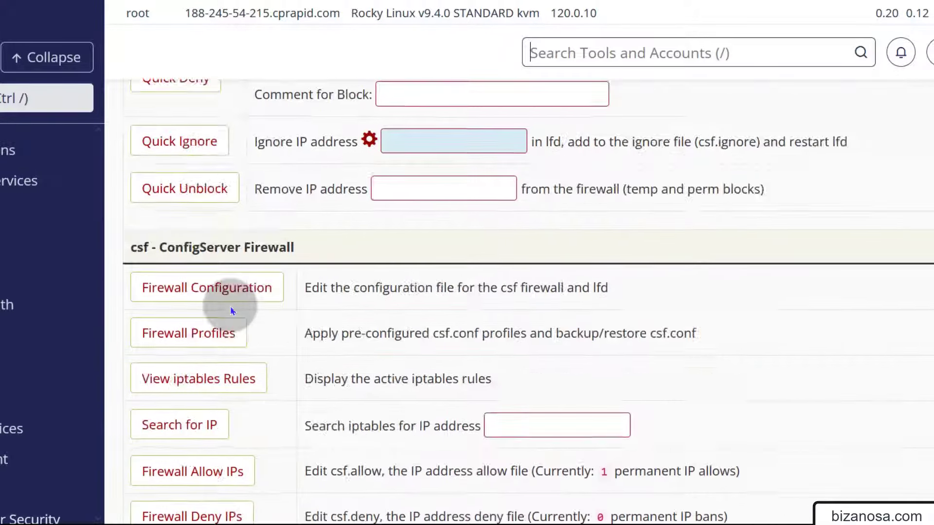
click(210, 195)
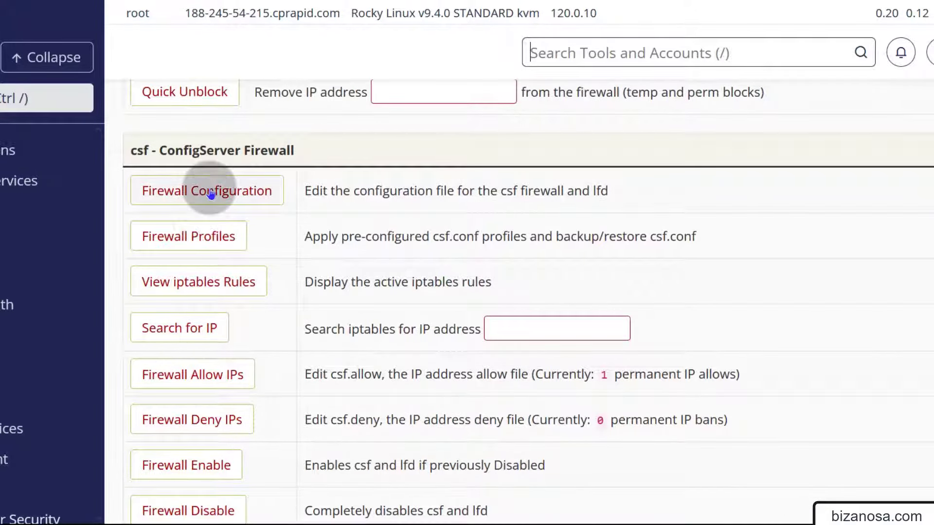
click(210, 195)
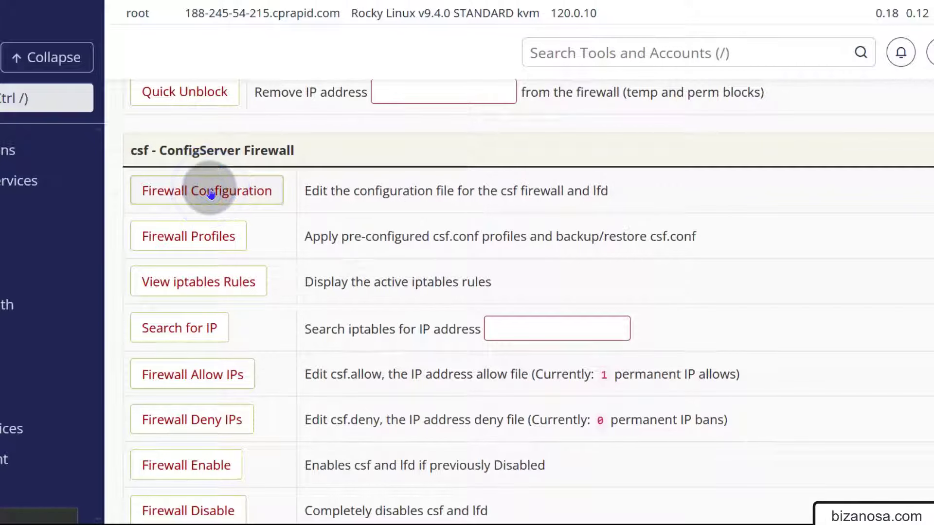
Set the TESTING option to Off and save the configuration with Change.
scroll(352, 268, down, 4)
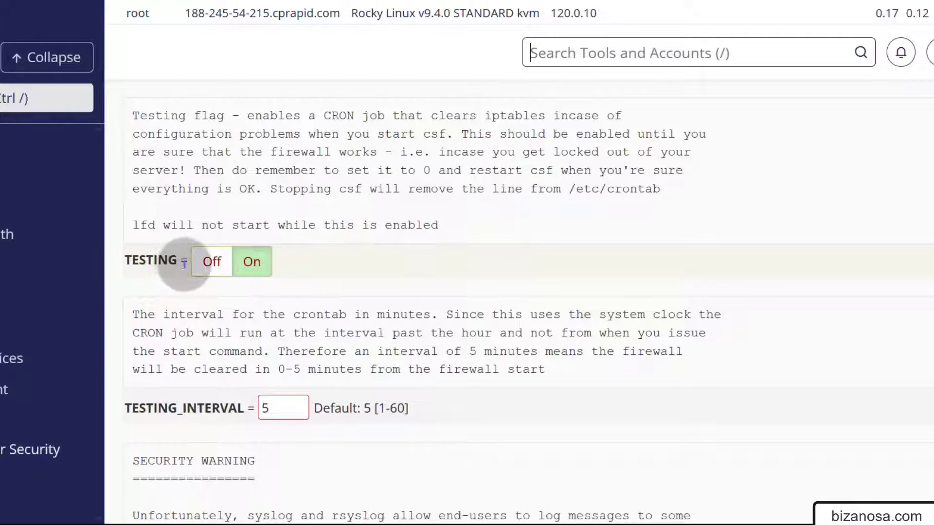
click(211, 262)
click(236, 265)
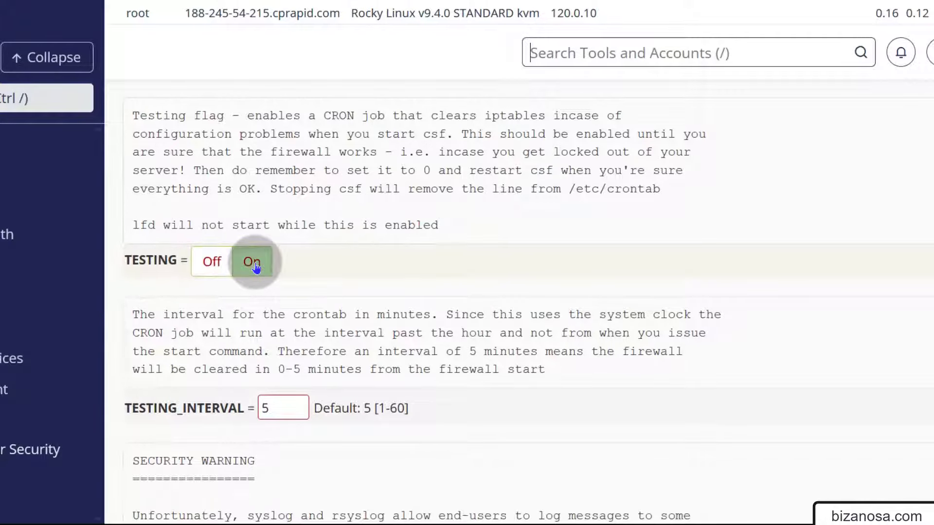
click(209, 263)
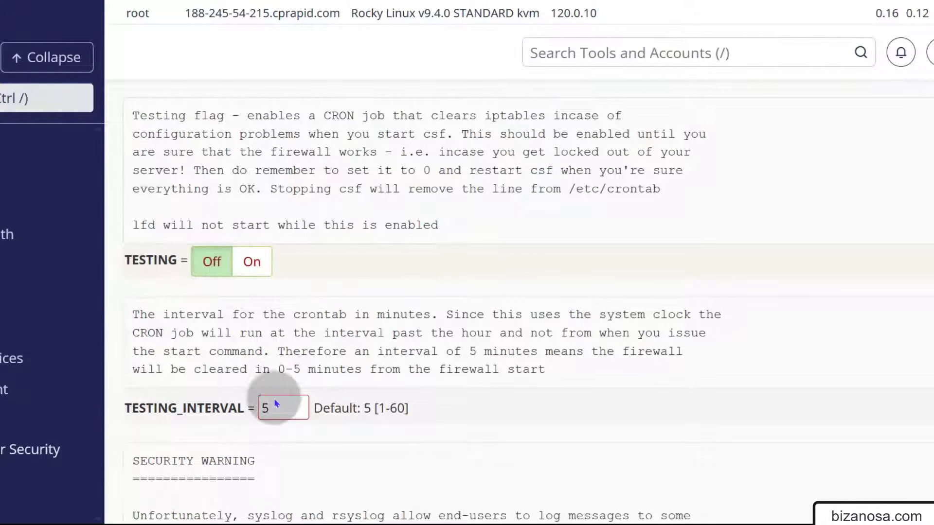
scroll(363, 308, down, 20)
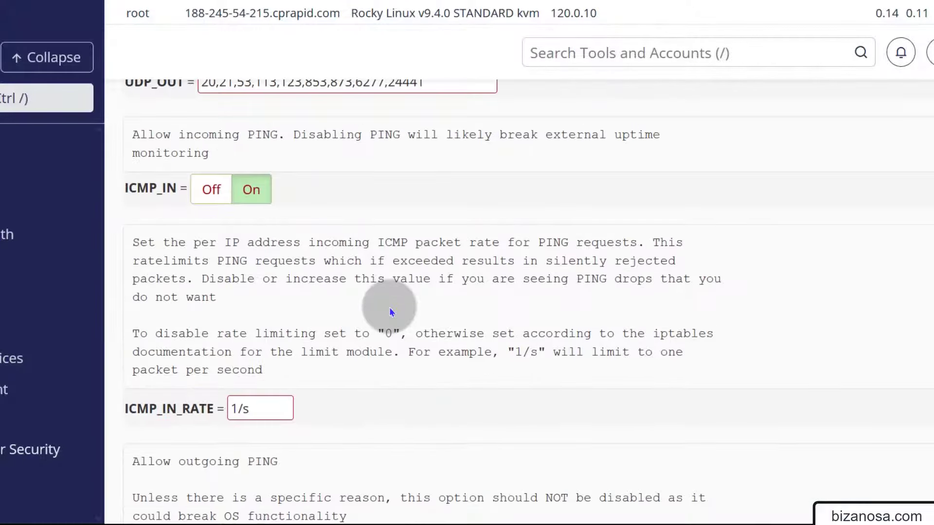
scroll(391, 311, down, 20)
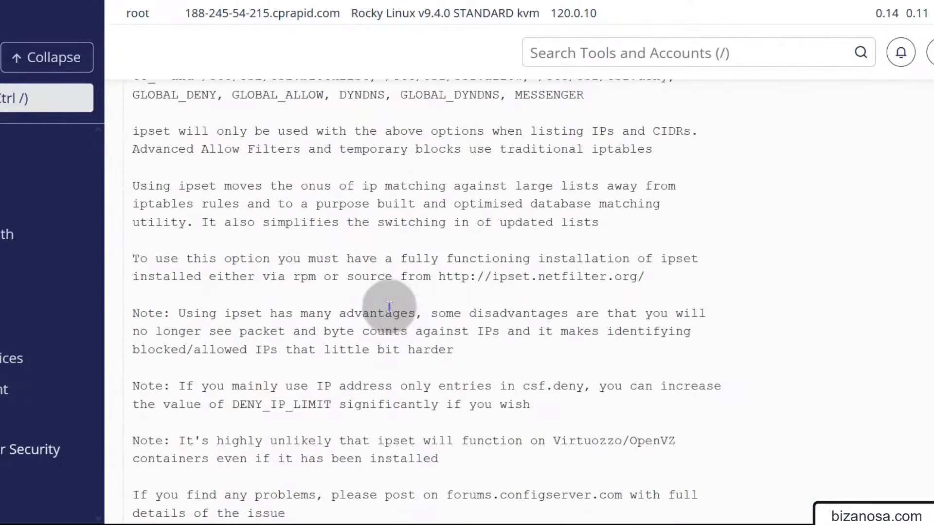
scroll(391, 312, down, 15)
scroll(528, 302, down, 15)
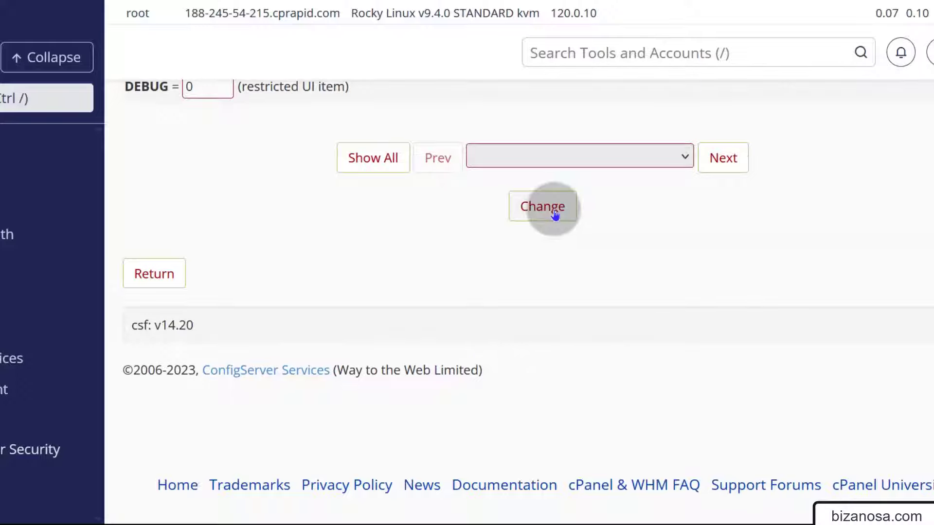
click(555, 214)
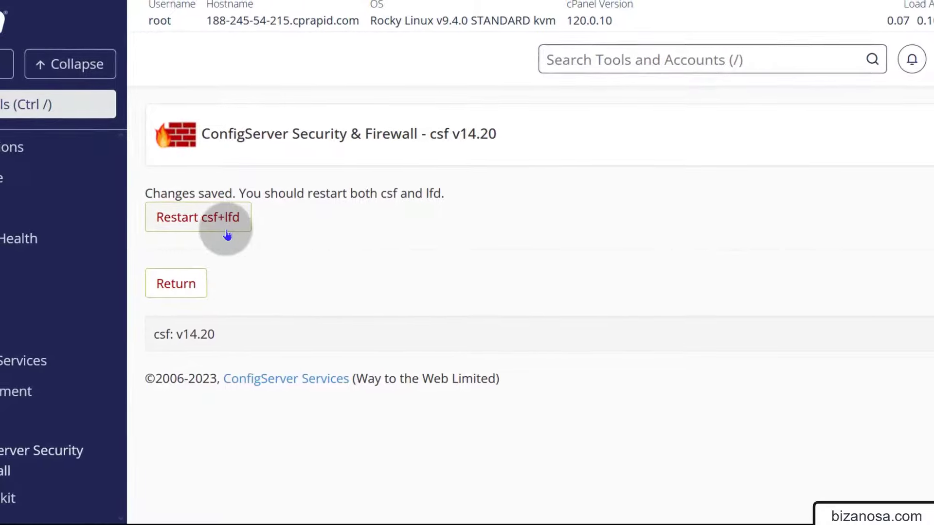
Restart csf+lfd, return to the csf overview and run Check Server Security.
click(181, 218)
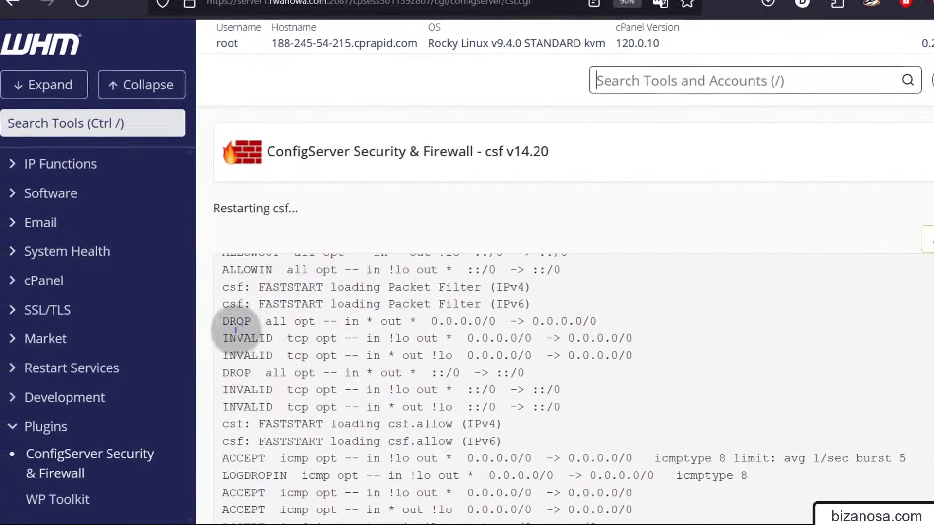
click(58, 459)
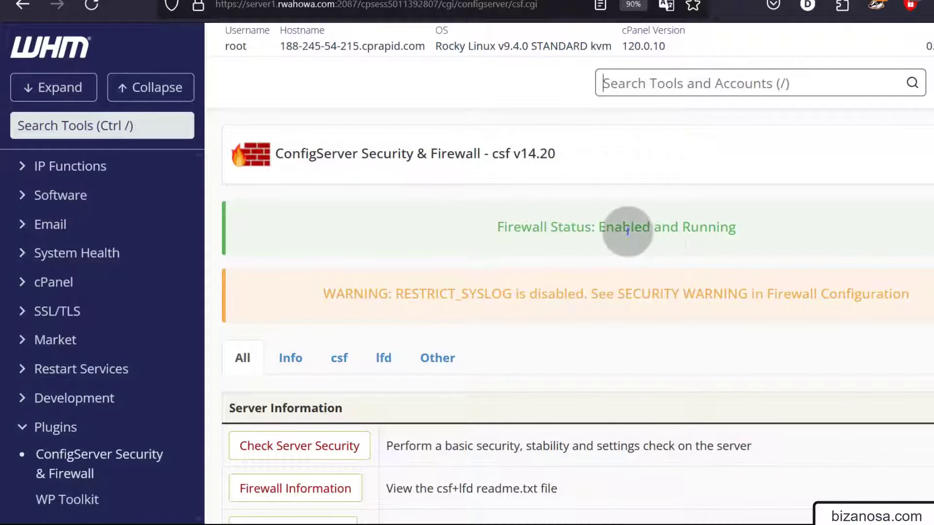
scroll(444, 278, down, 3)
scroll(486, 271, up, 3)
scroll(503, 253, down, 3)
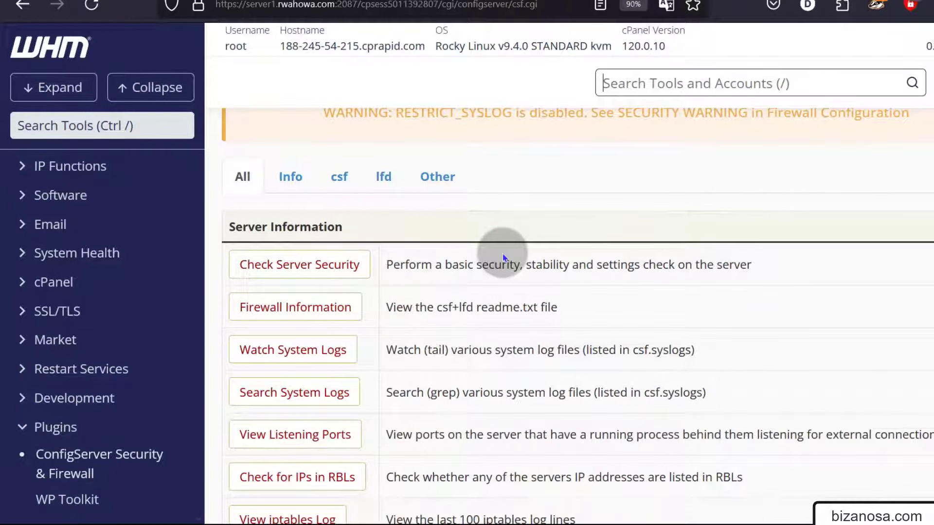
key(alt+Left)
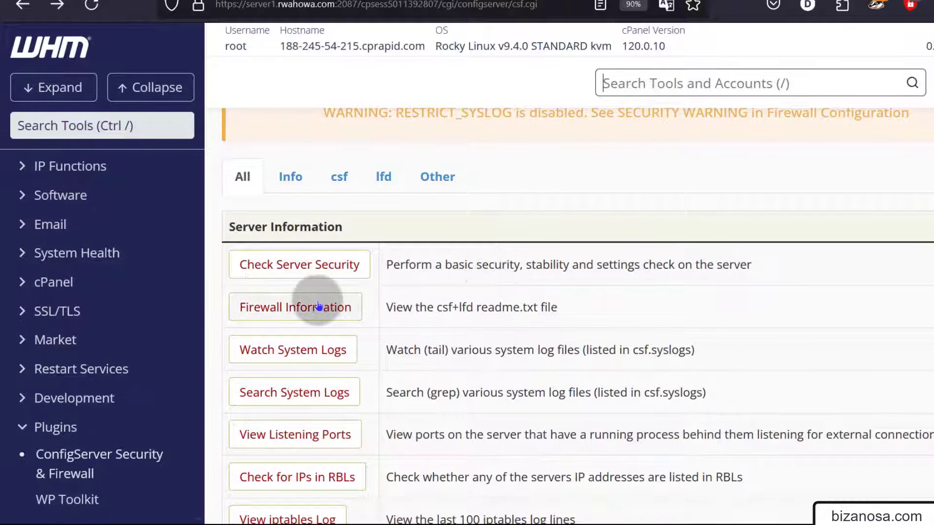
click(295, 266)
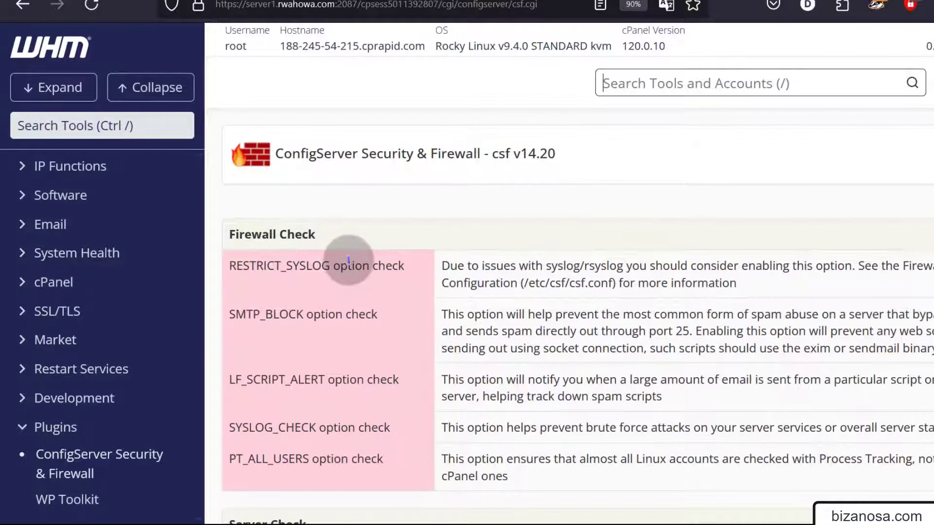
Review the security report, noting the 80/103 score and the Check shell limits recommendation.
scroll(350, 258, down, 15)
scroll(349, 262, down, 15)
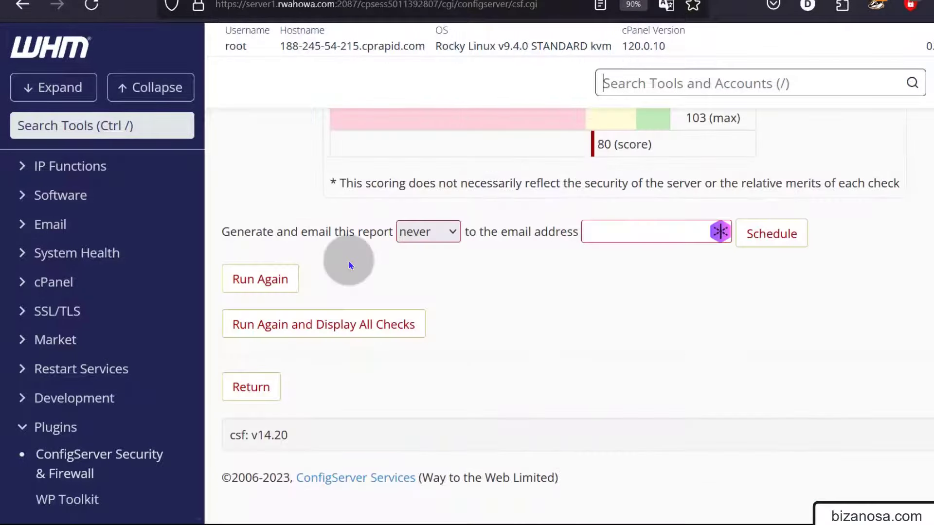
scroll(360, 233, up, 20)
scroll(470, 234, down, 10)
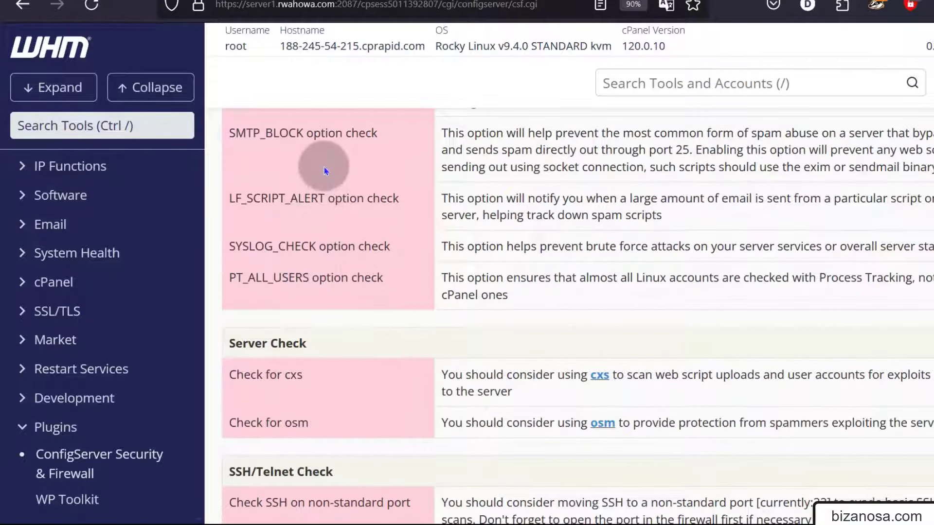
scroll(327, 249, down, 15)
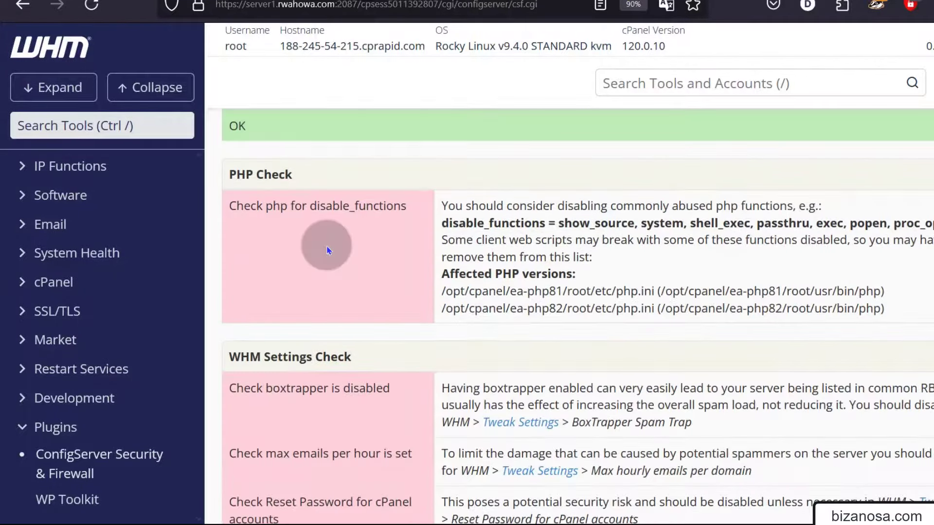
scroll(326, 246, down, 10)
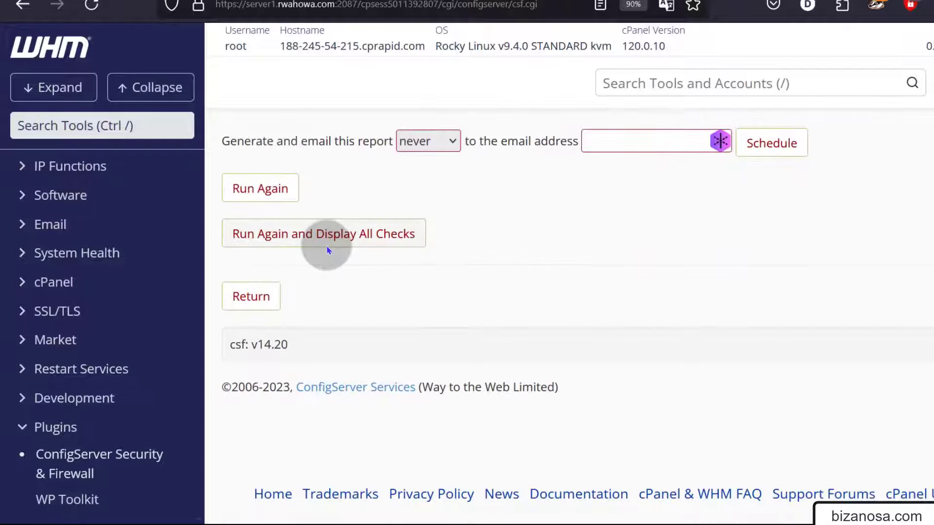
scroll(326, 248, up, 4)
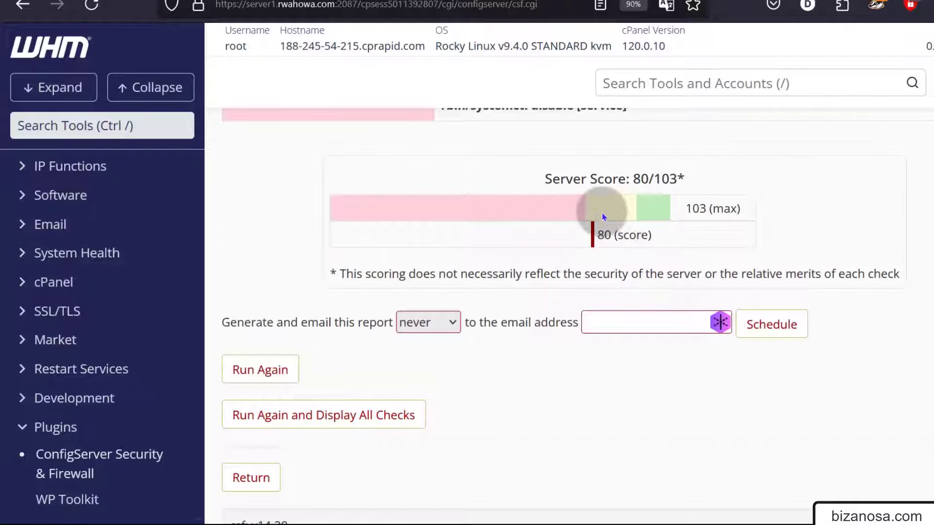
double_click(636, 179)
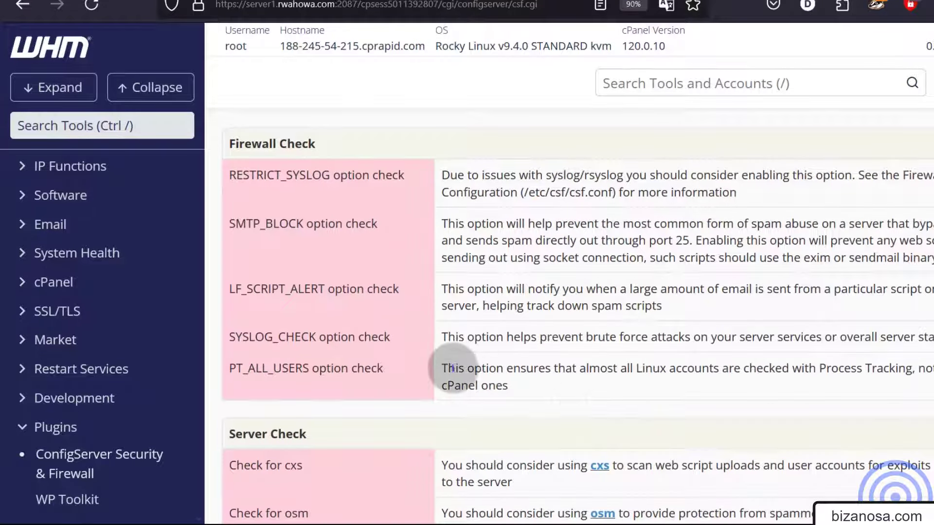
scroll(474, 390, up, 2)
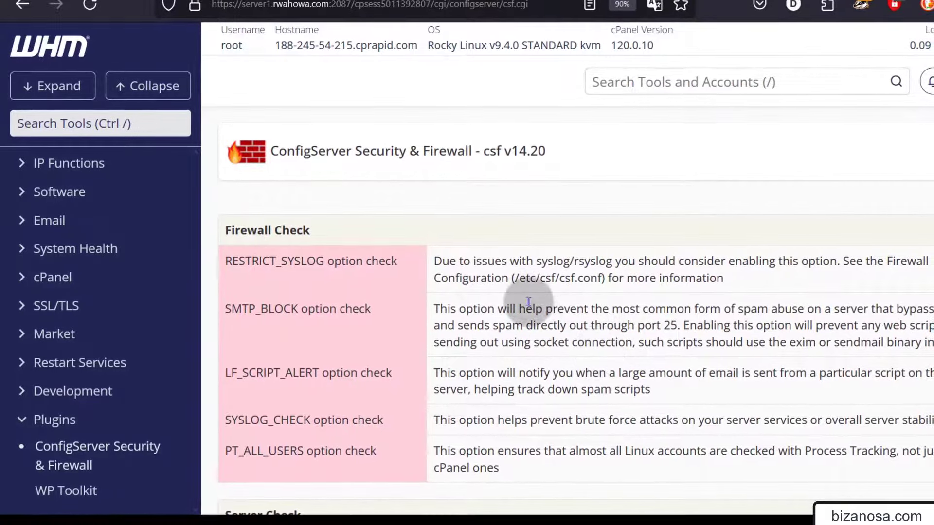
scroll(531, 253, down, 9)
scroll(506, 253, up, 2)
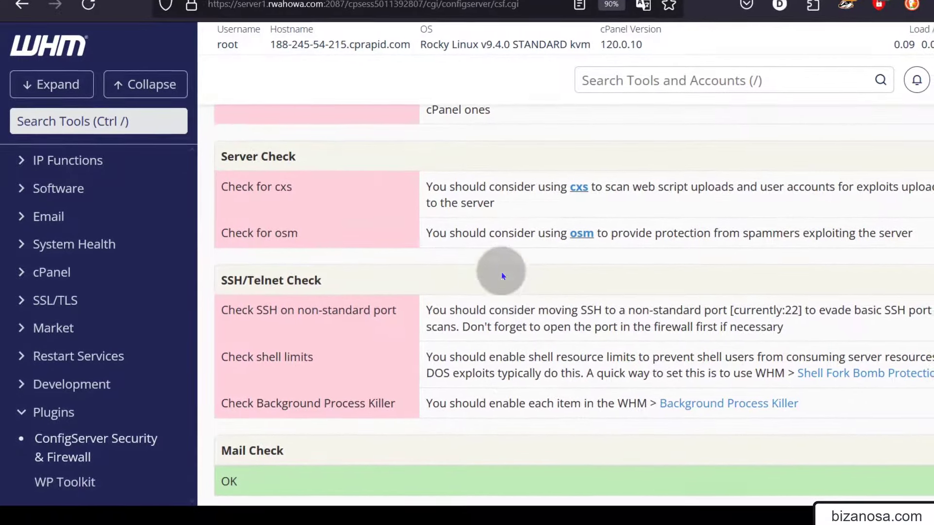
scroll(535, 299, down, 2)
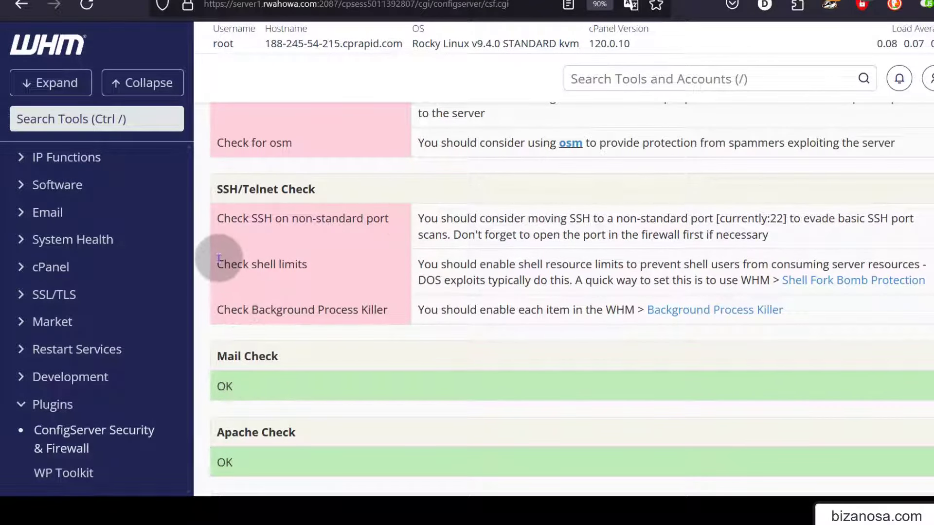
drag(215, 264, 307, 266)
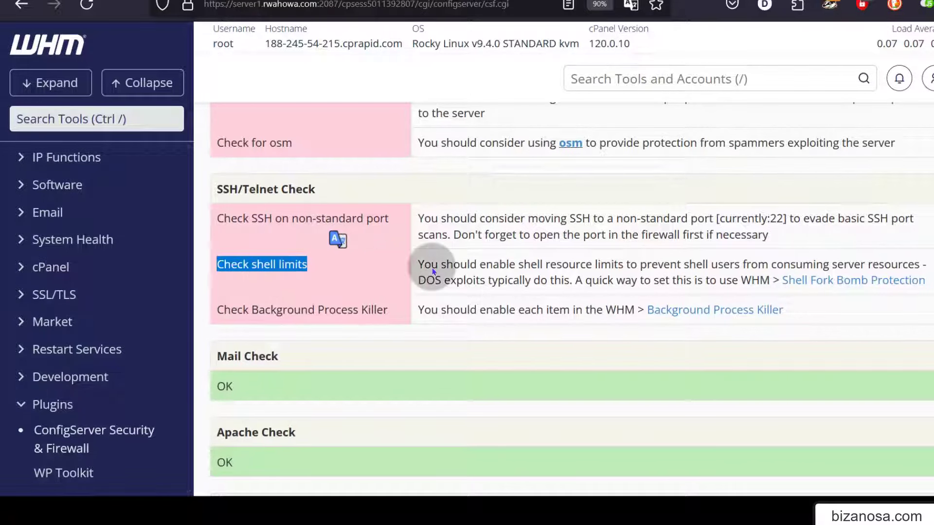
click(649, 276)
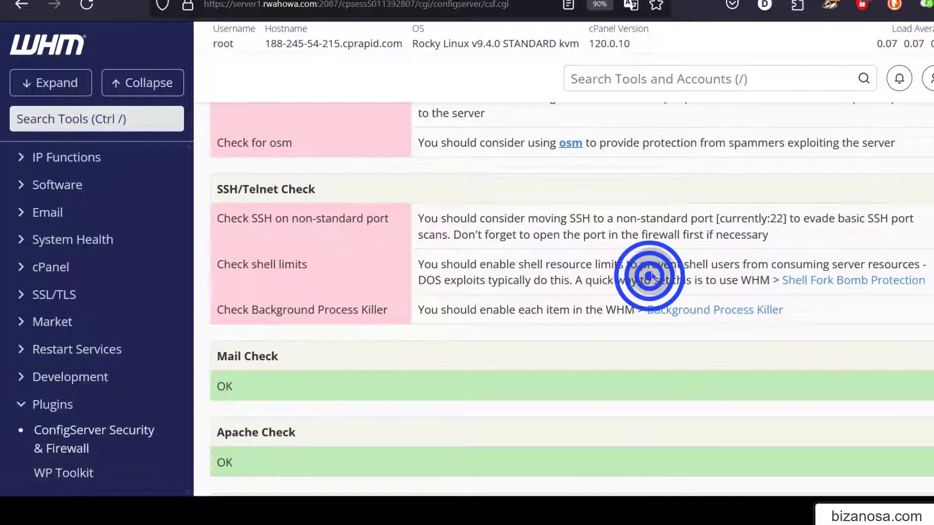
Enable Shell Fork Bomb Protection in a new tab, confirm Status: Enabled, and return to the results.
right_click(821, 285)
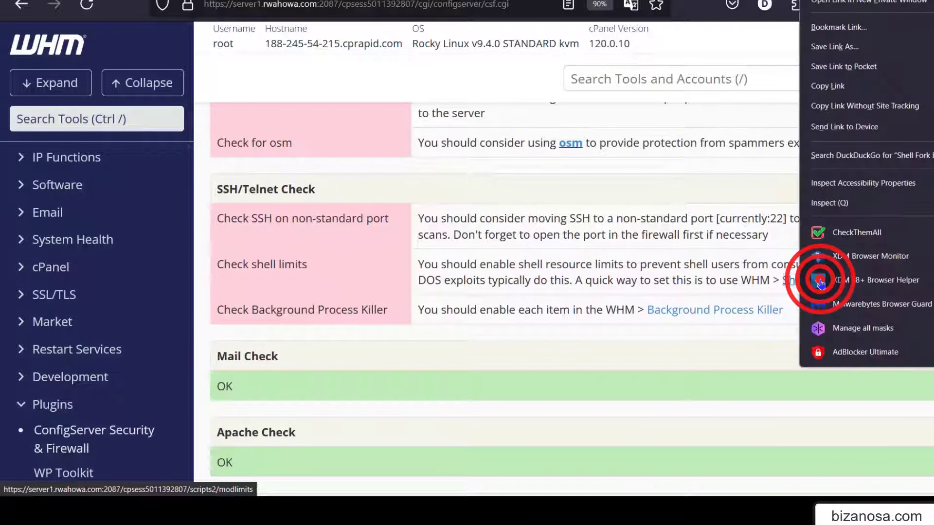
click(846, 1)
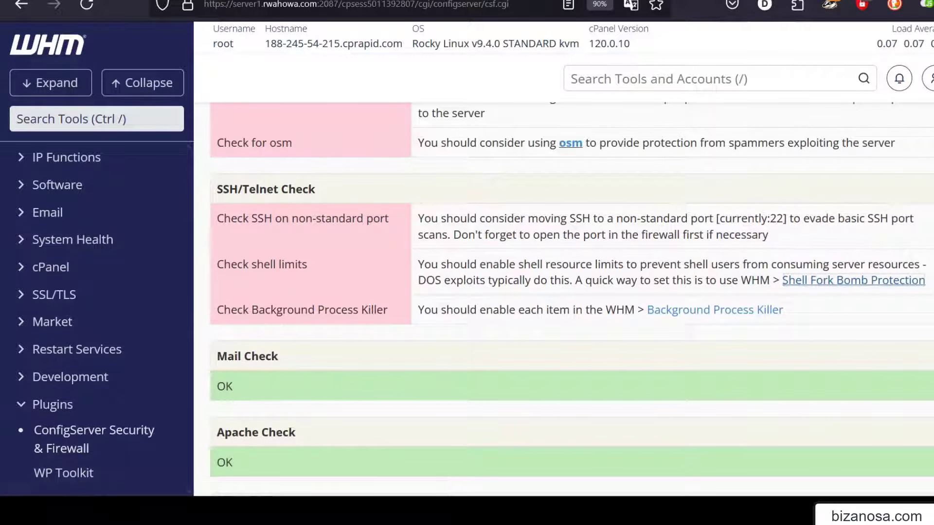
click(550, 0)
click(849, 475)
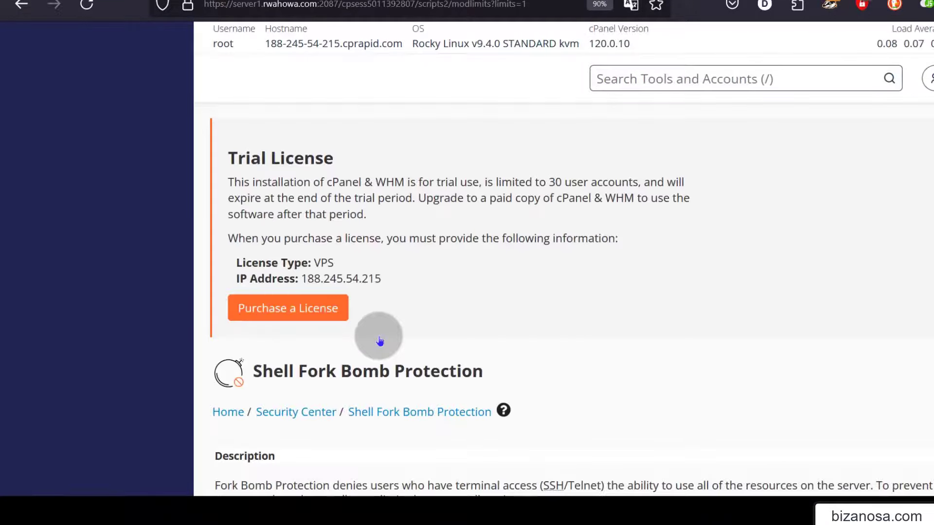
scroll(504, 306, down, 5)
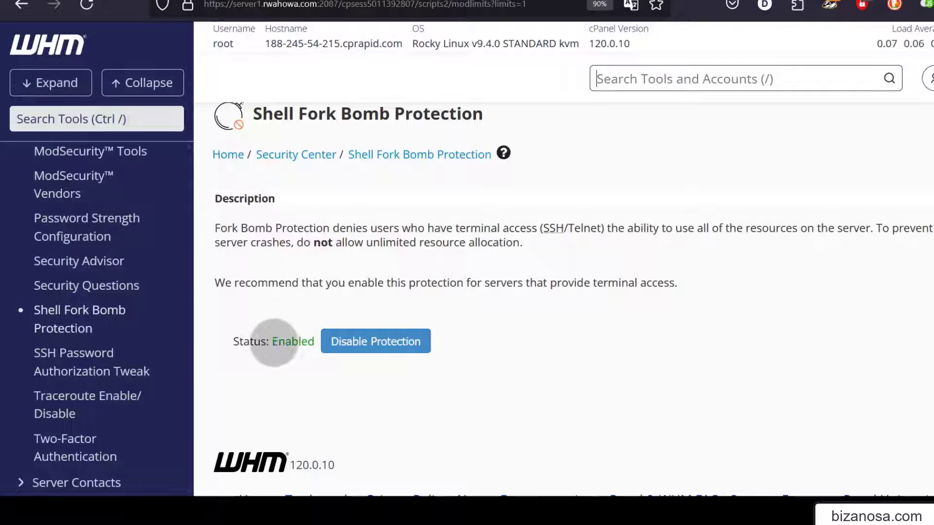
drag(269, 341, 319, 347)
click(343, 386)
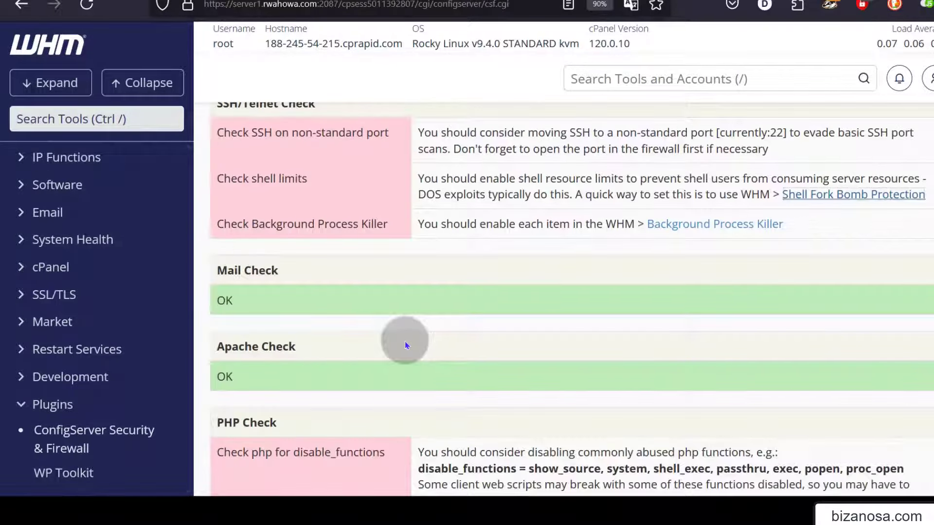
Open the Background Process Killer settings from the security check in a new tab.
scroll(405, 341, up, 2)
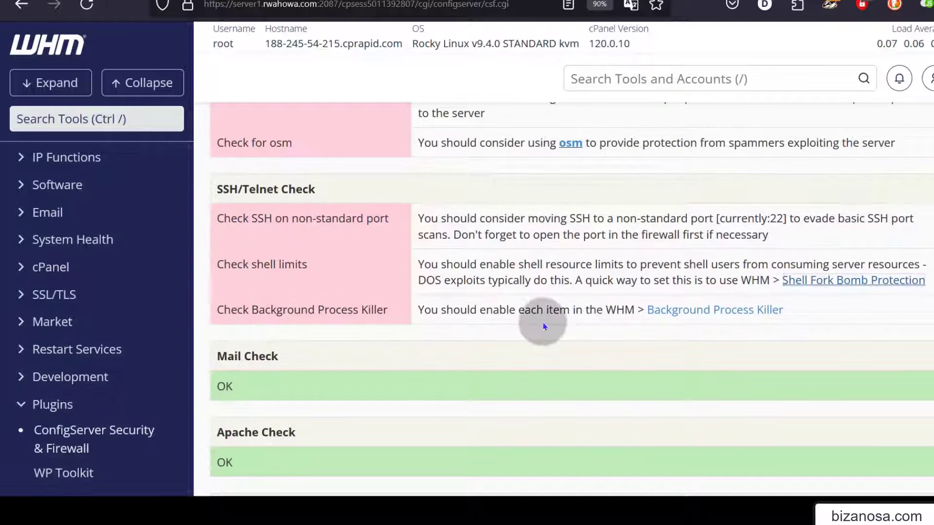
right_click(683, 309)
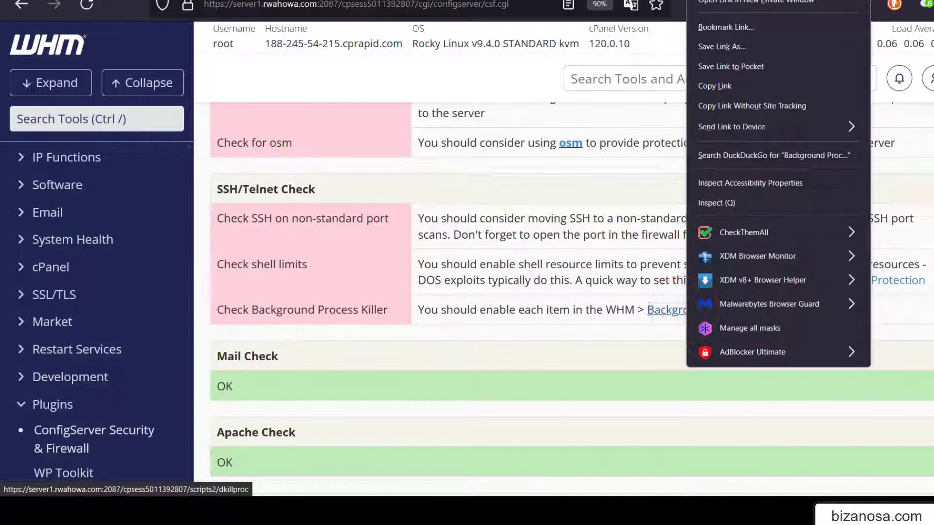
click(671, 309)
click(672, 310)
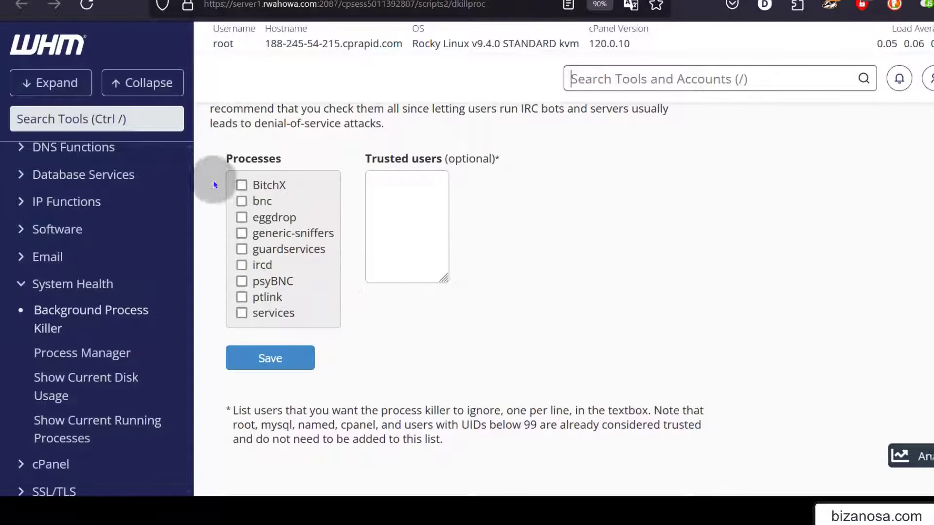
scroll(834, 463, up, 5)
scroll(677, 435, down, 3)
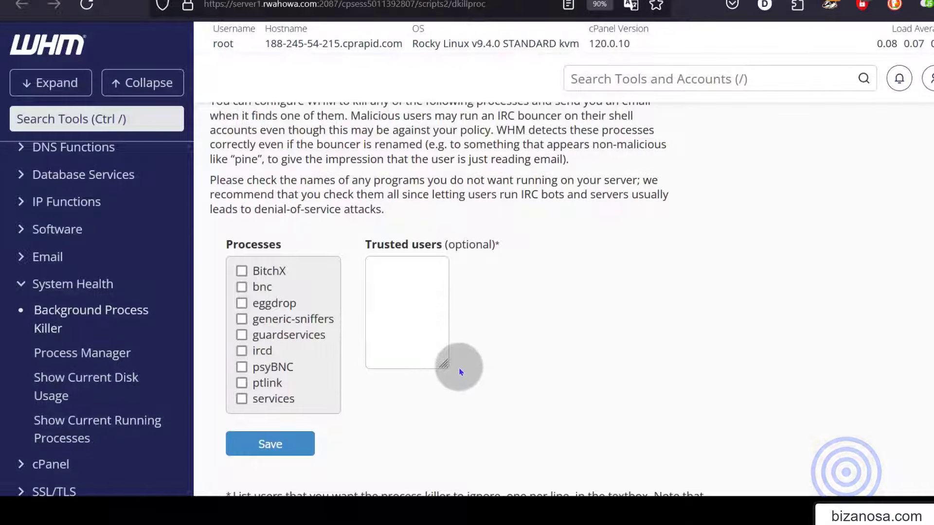
Tick all nine processes, BitchX, bnc, eggdrop, generic-sniffers, guardservices, ircd, psyBNC, ptlink, services, and save.
click(241, 272)
click(240, 287)
click(240, 303)
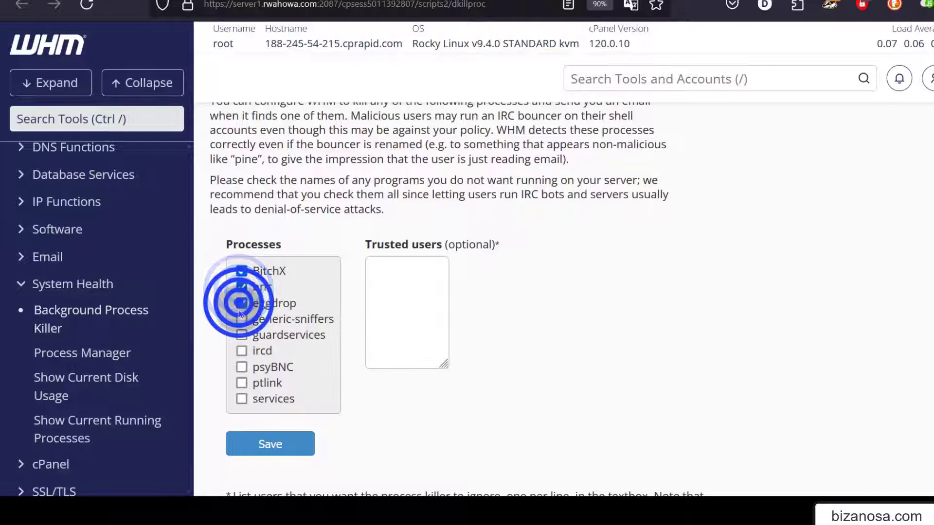
click(241, 319)
click(240, 335)
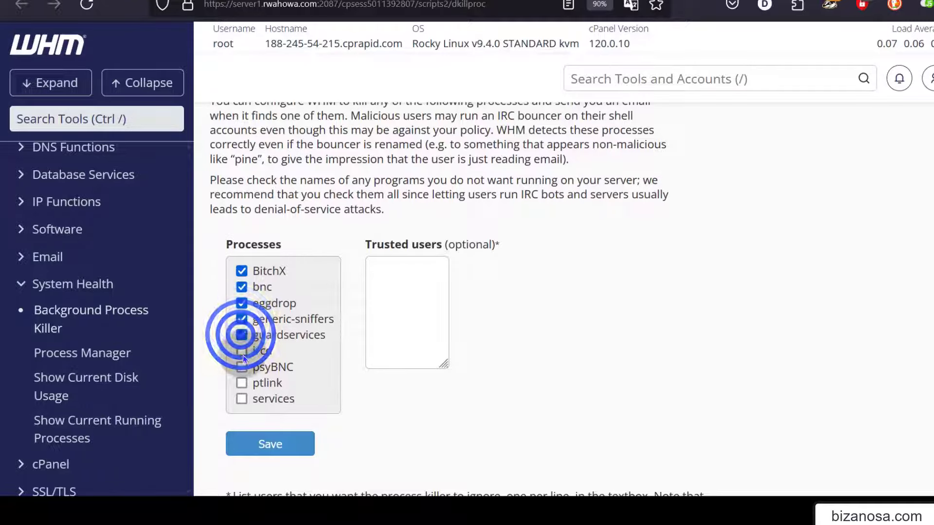
click(240, 351)
click(240, 367)
click(241, 382)
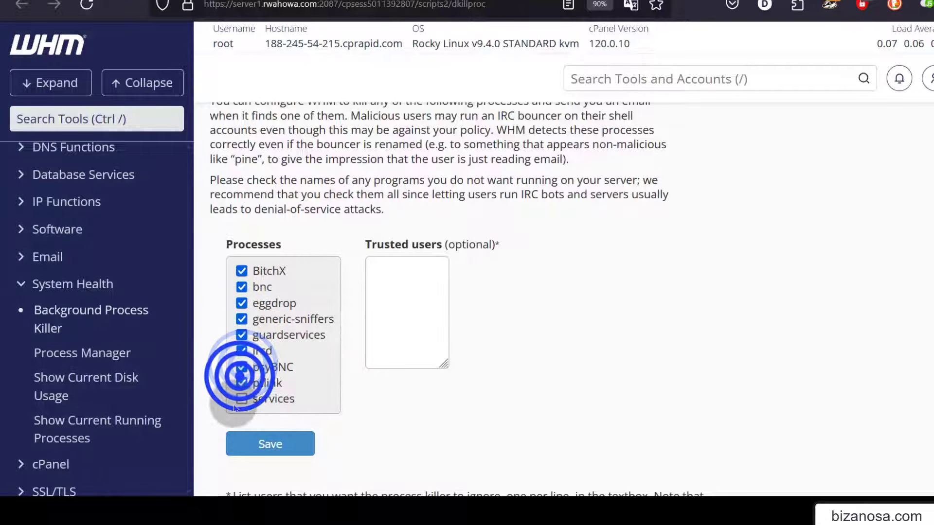
click(240, 399)
scroll(344, 386, down, 2)
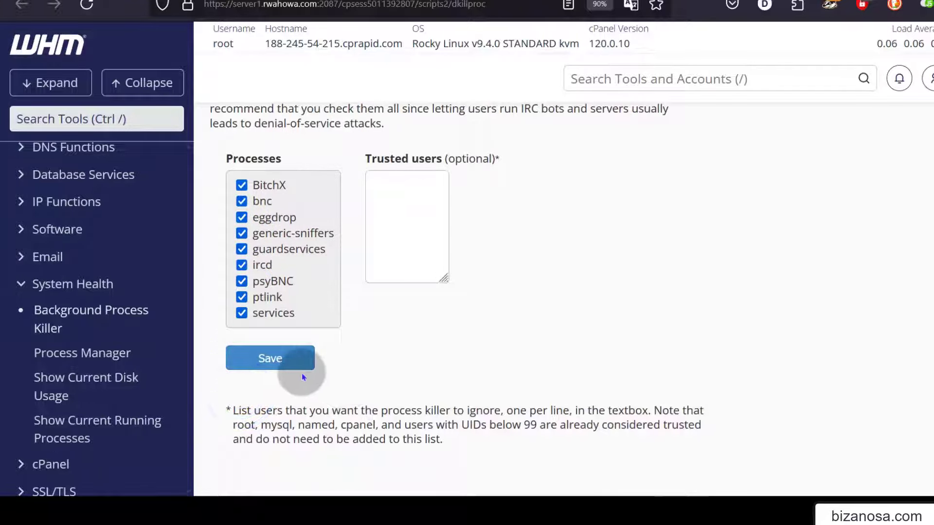
click(262, 358)
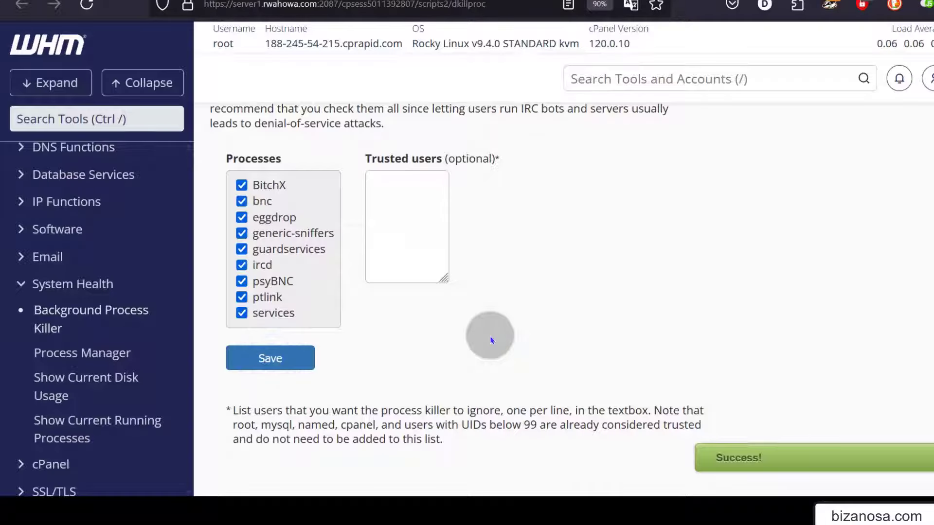
scroll(491, 340, up, 2)
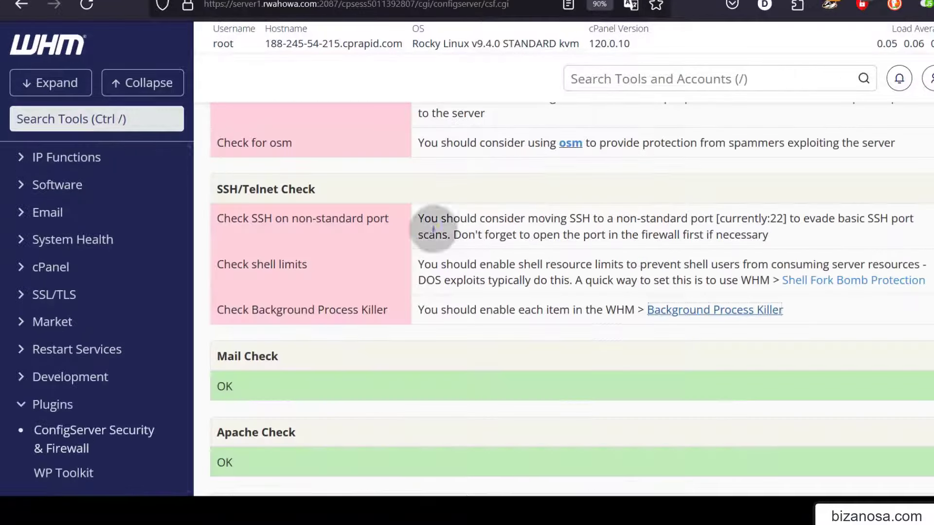
Open Tweak Settings from the WHM Settings Check recommendations in a new tab and switch to it.
scroll(311, 307, down, 4)
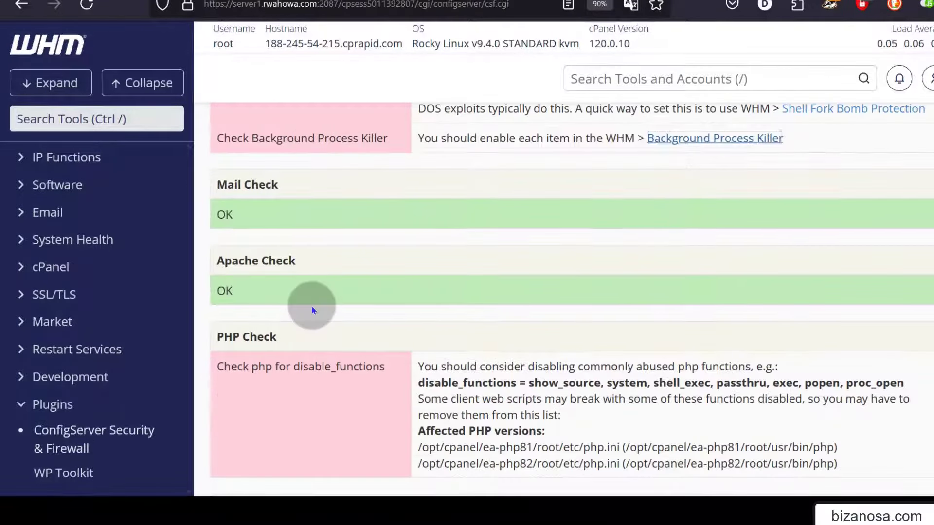
scroll(375, 264, down, 2)
scroll(358, 261, down, 4)
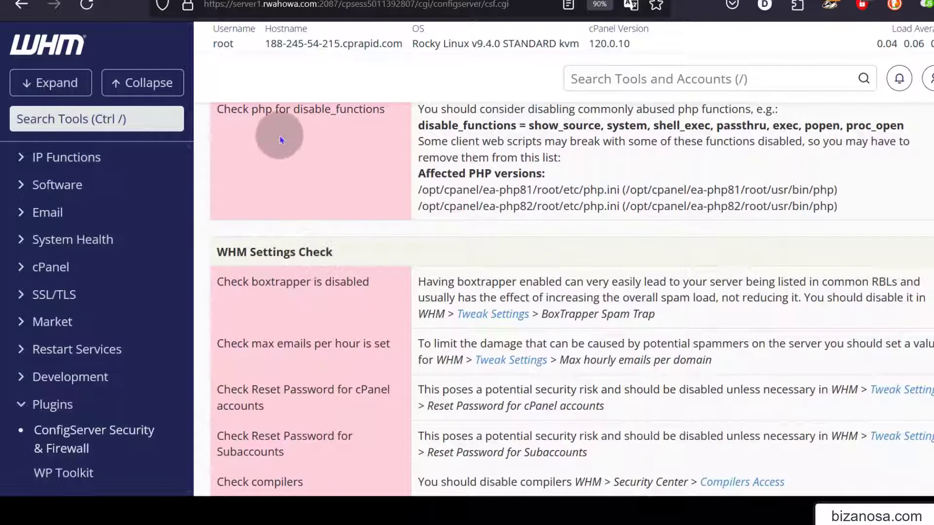
scroll(280, 139, up, 2)
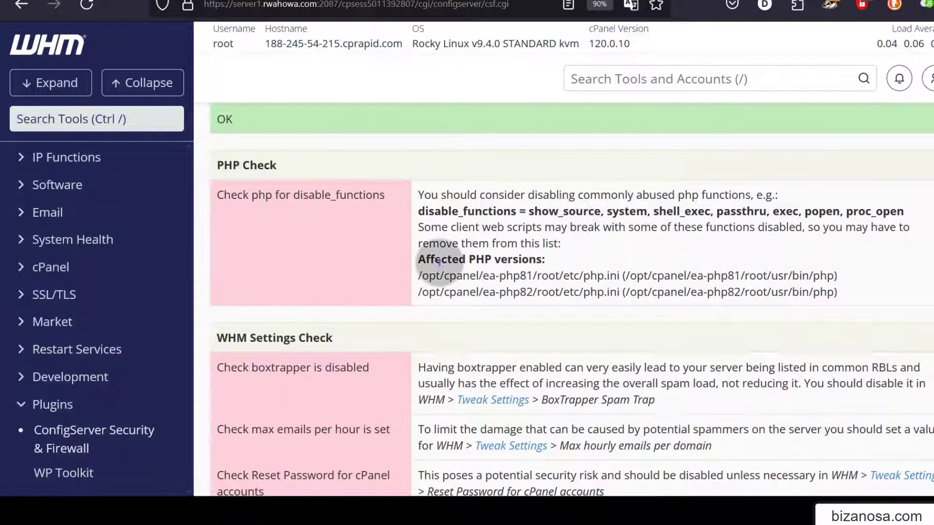
scroll(459, 269, down, 4)
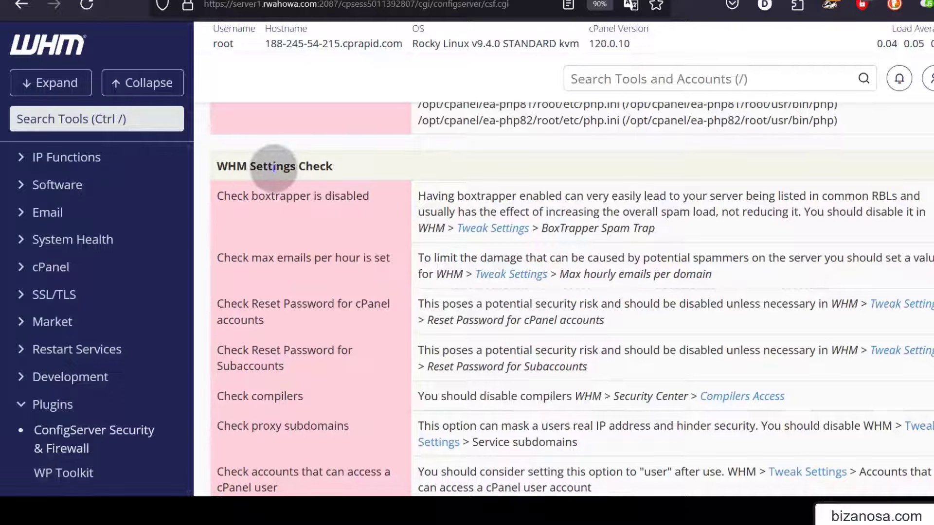
click(490, 229)
right_click(490, 229)
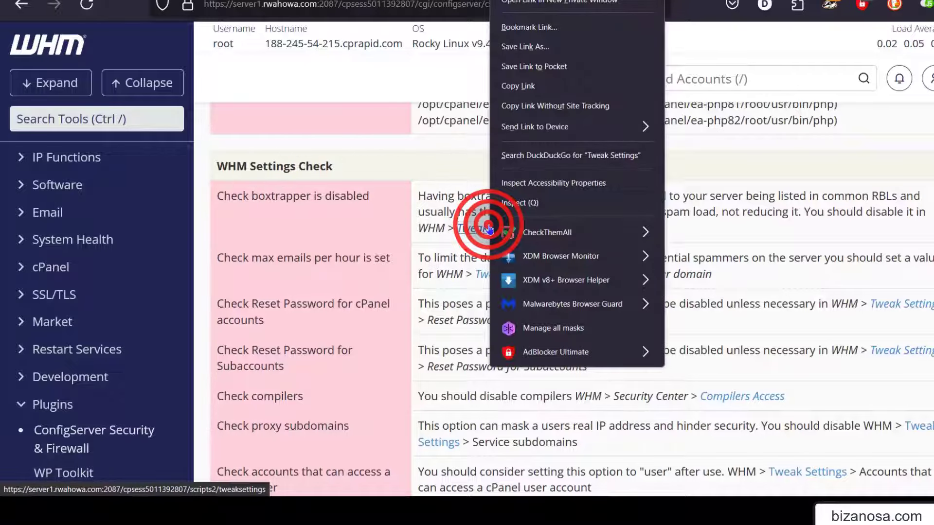
key(Escape)
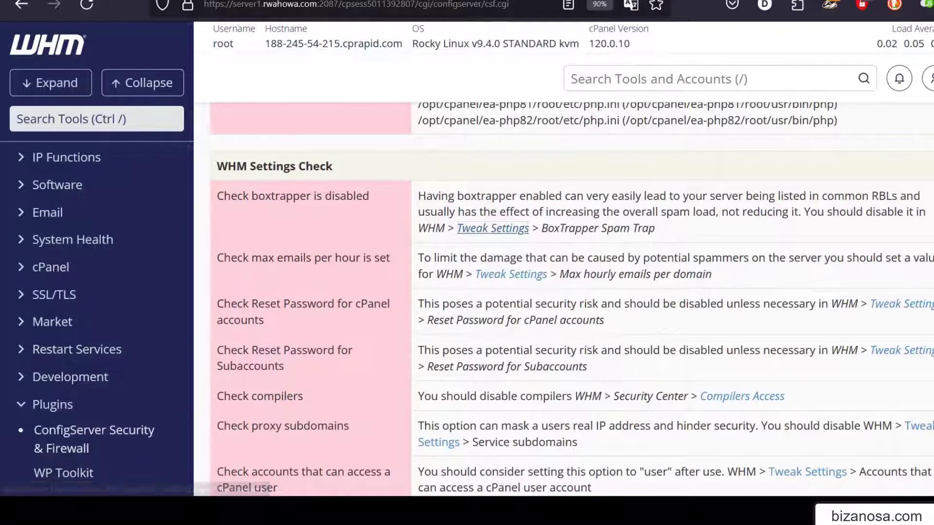
click(681, 0)
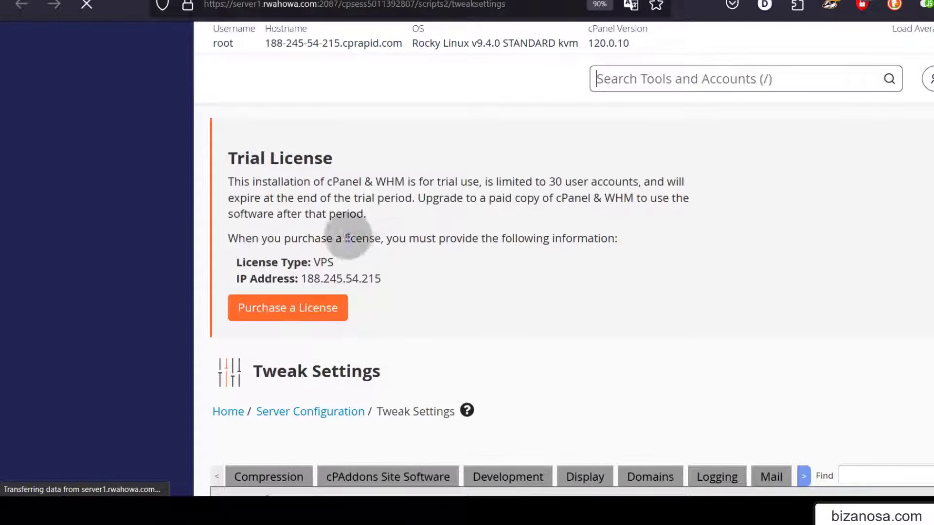
click(654, 0)
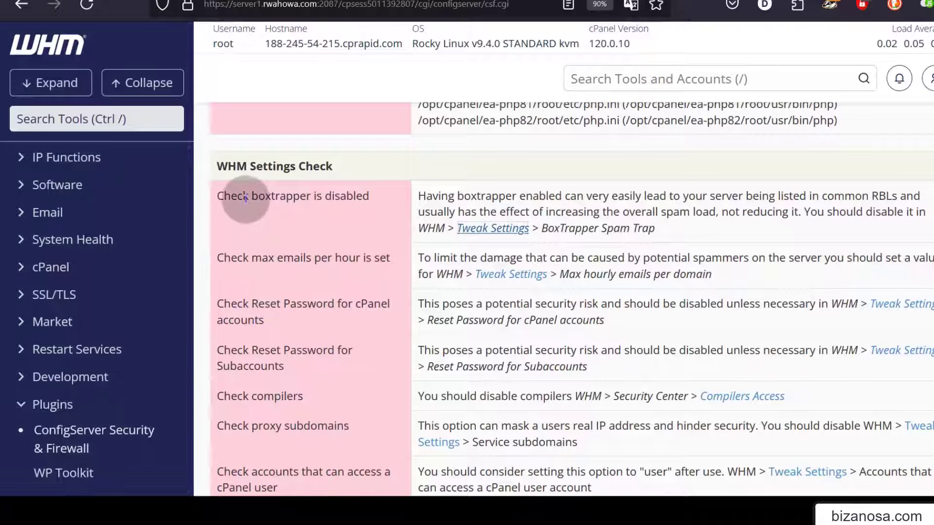
scroll(295, 230, down, 2)
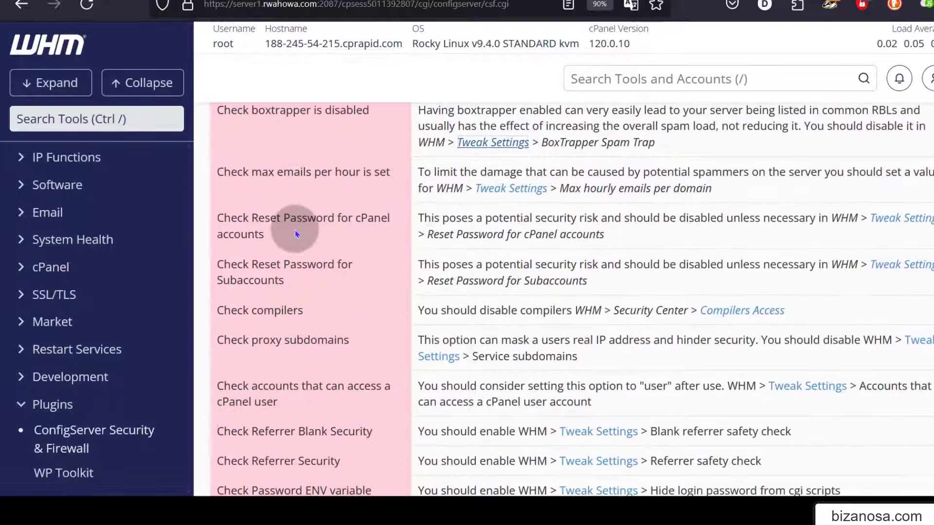
scroll(295, 229, down, 2)
scroll(271, 375, up, 2)
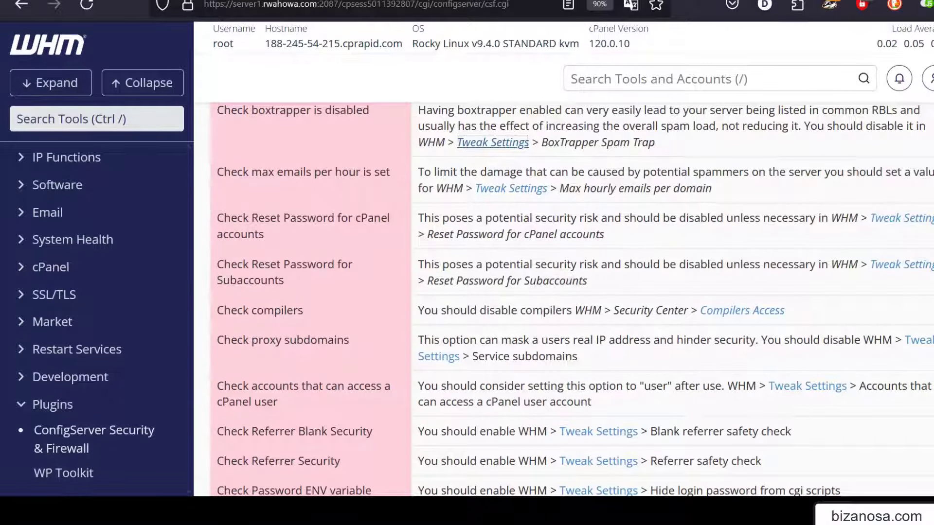
click(681, 0)
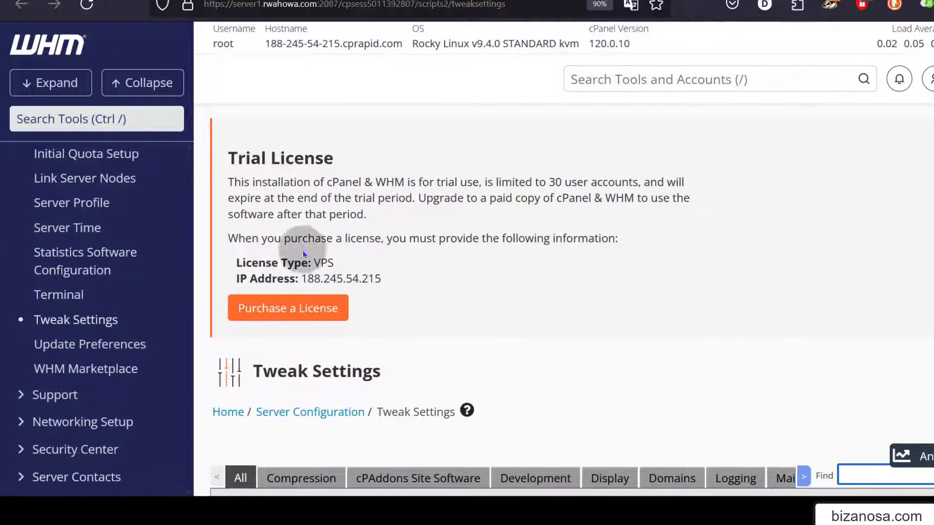
Copy the word 'boxtrapper' from the 'Check boxtrapper is disabled' recommendation.
scroll(101, 214, up, 2)
scroll(101, 214, up, 2)
scroll(87, 263, down, 4)
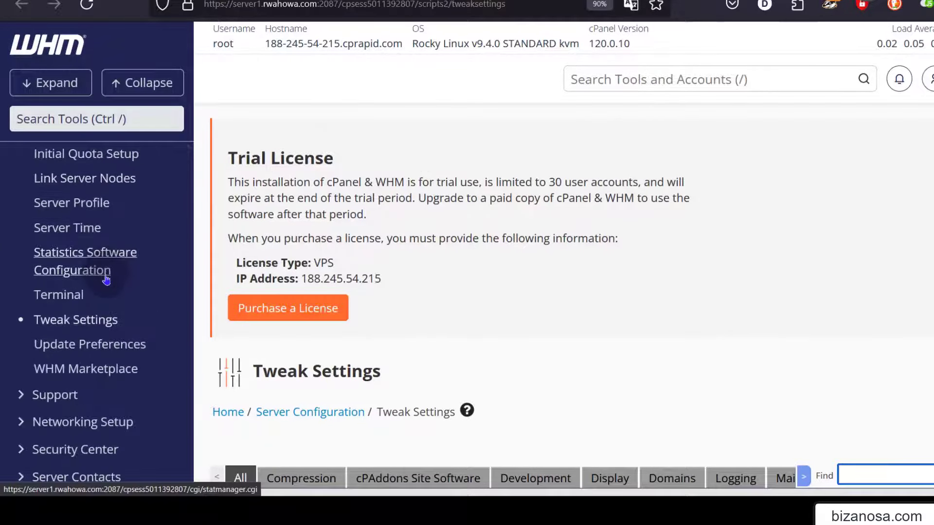
scroll(78, 317, up, 4)
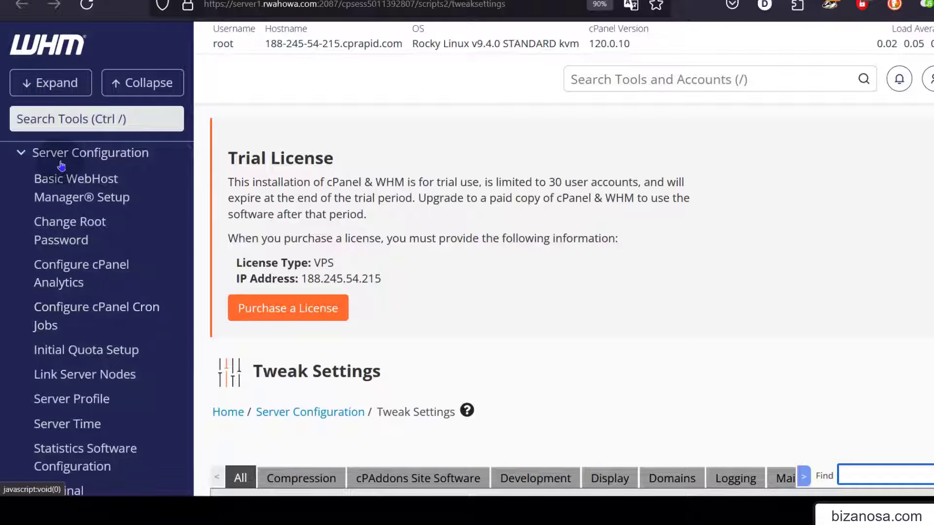
scroll(530, 186, down, 4)
scroll(531, 187, down, 4)
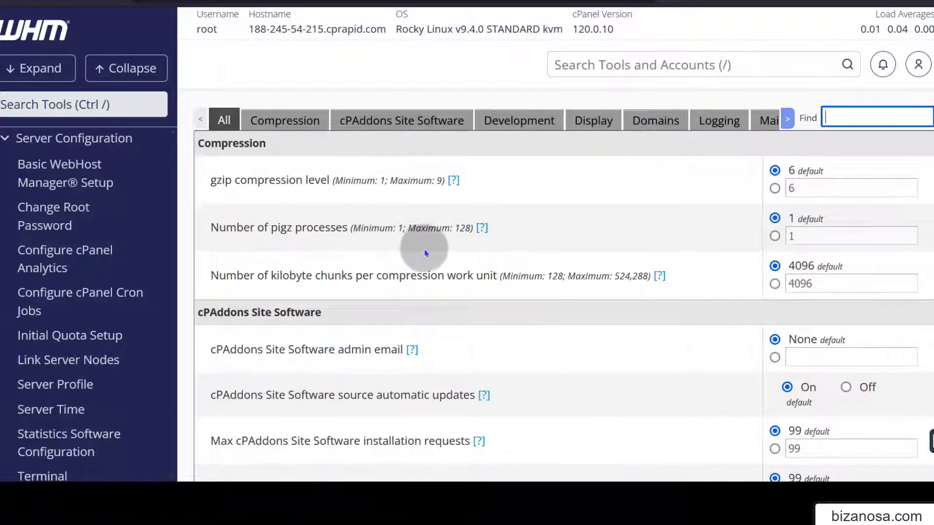
click(830, 455)
scroll(830, 455, down, 5)
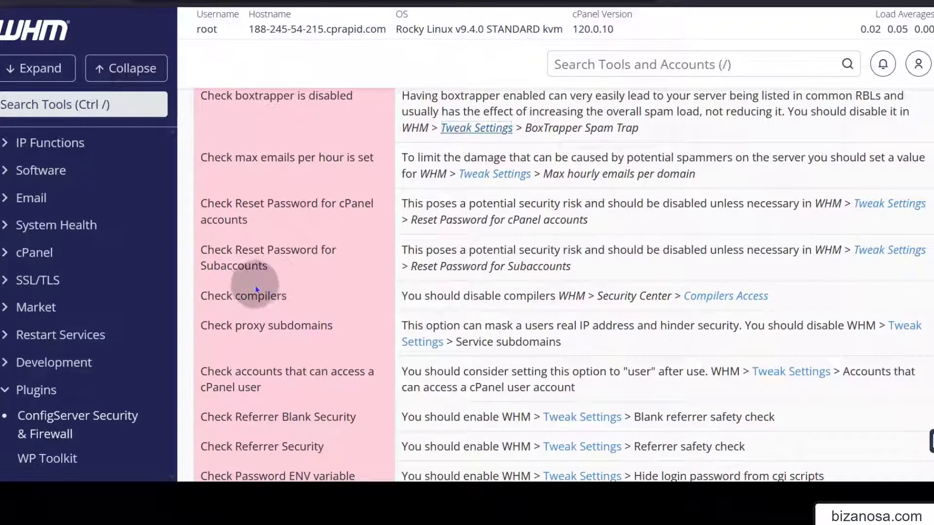
scroll(238, 287, up, 3)
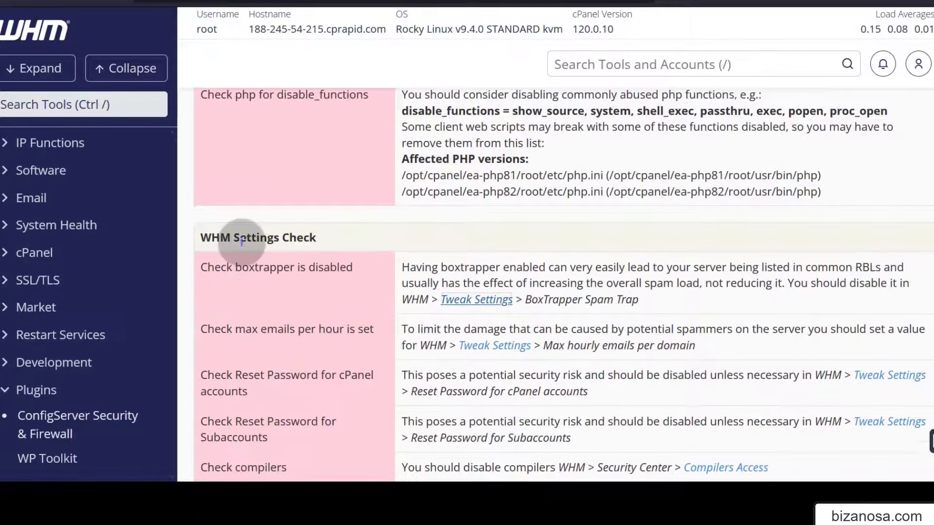
double_click(243, 271)
key(ctrl+c)
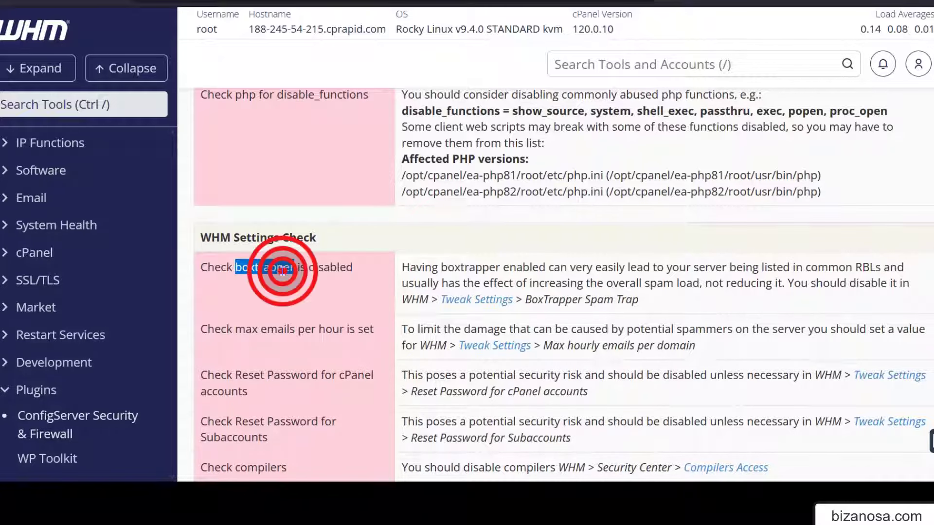
right_click(282, 271)
key(Escape)
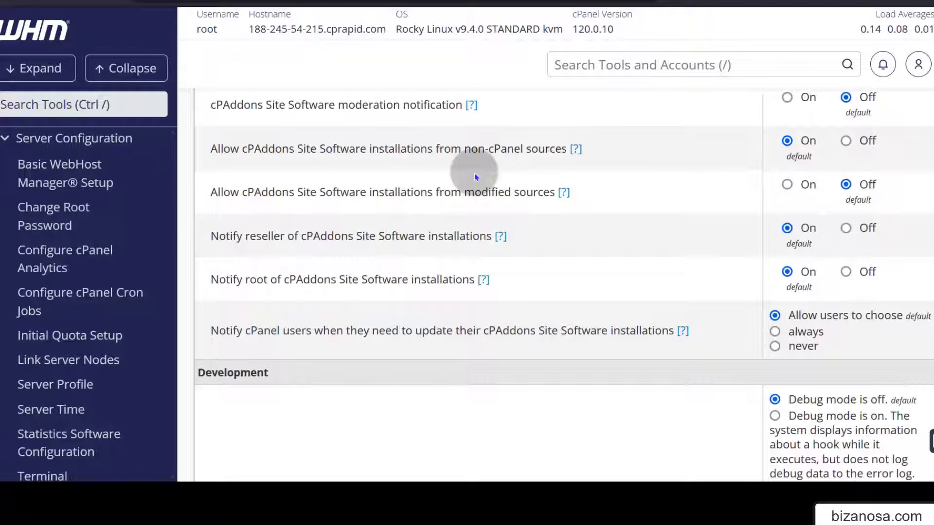
Find BoxTrapper in Tweak Settings and switch Enable BoxTrapper spam trap to Off.
key(ctrl+f)
key(ctrl+v)
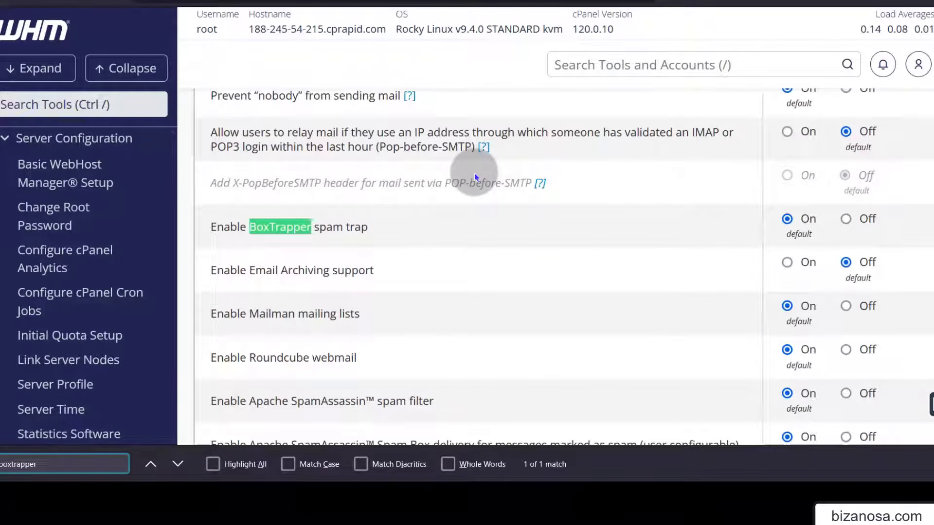
click(305, 228)
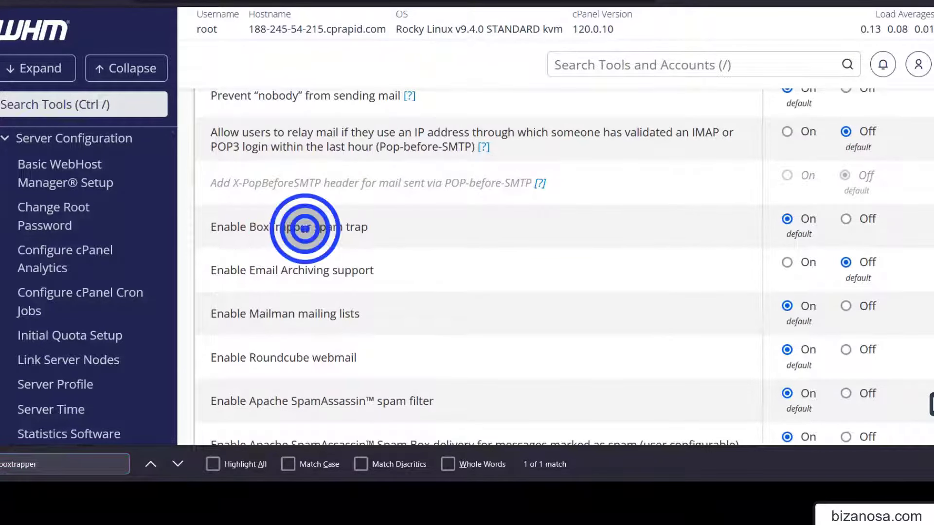
click(847, 219)
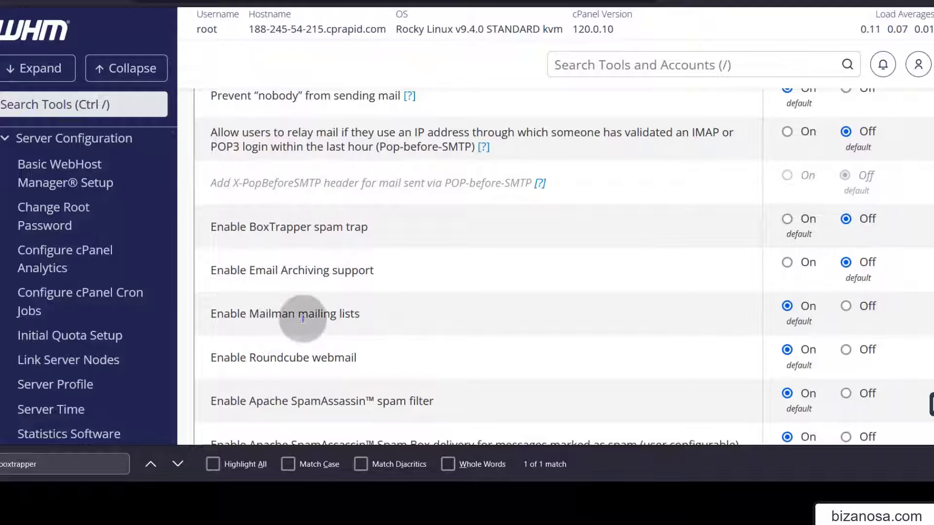
scroll(663, 291, down, 10)
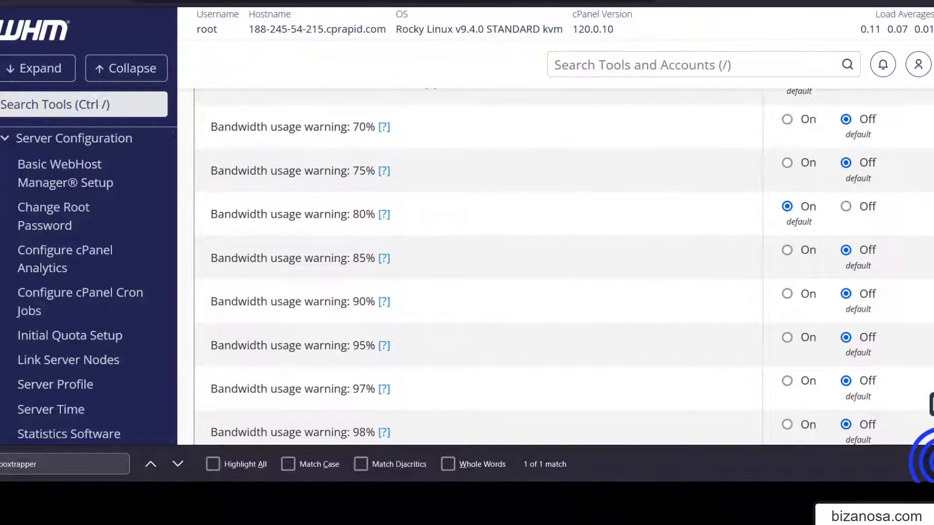
click(930, 463)
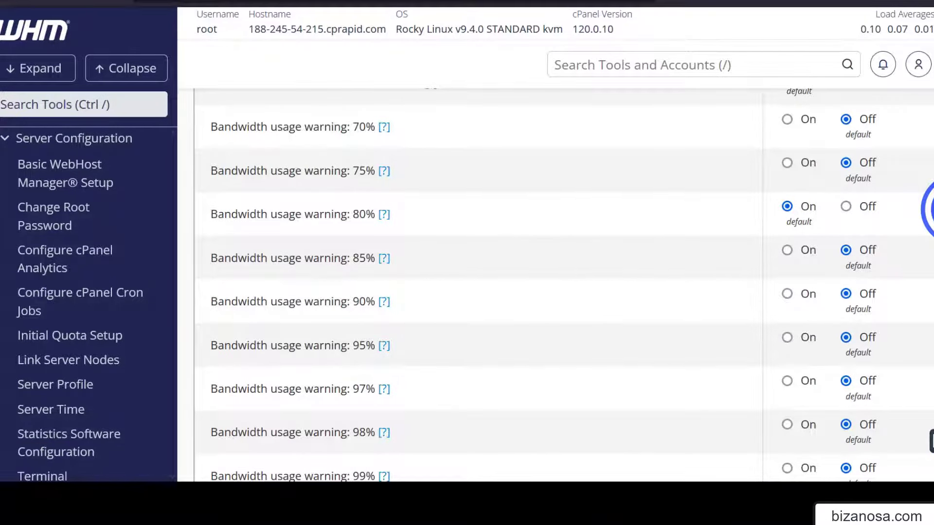
scroll(930, 210, down, 15)
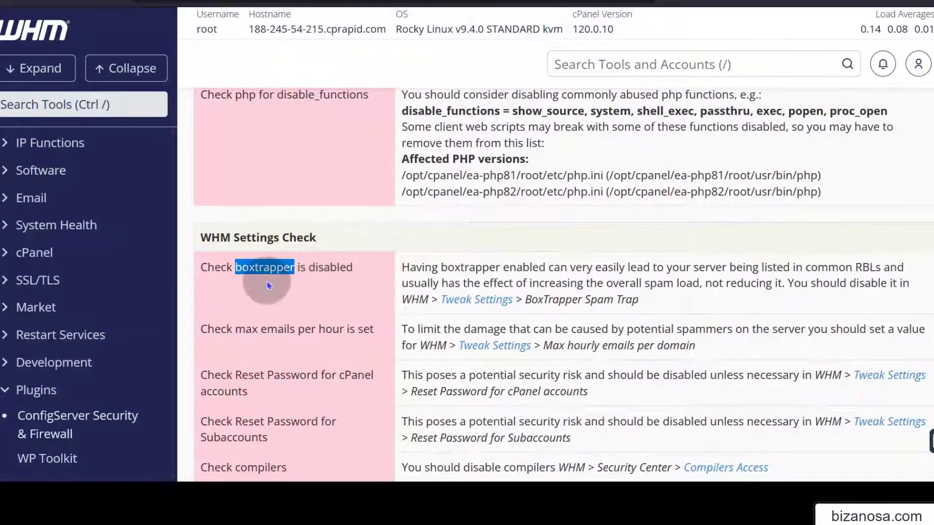
Copy the word 'max' from the CSF check row.
click(300, 275)
scroll(369, 267, down, 2)
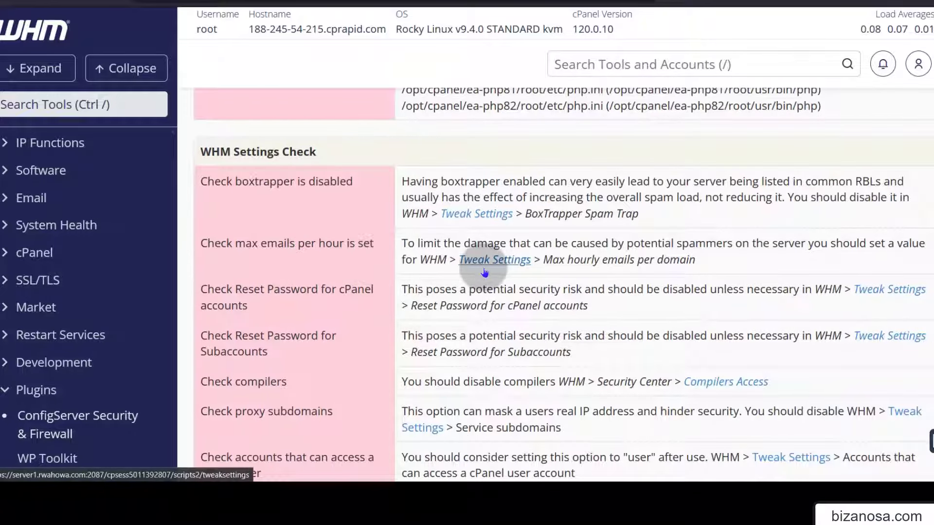
click(236, 241)
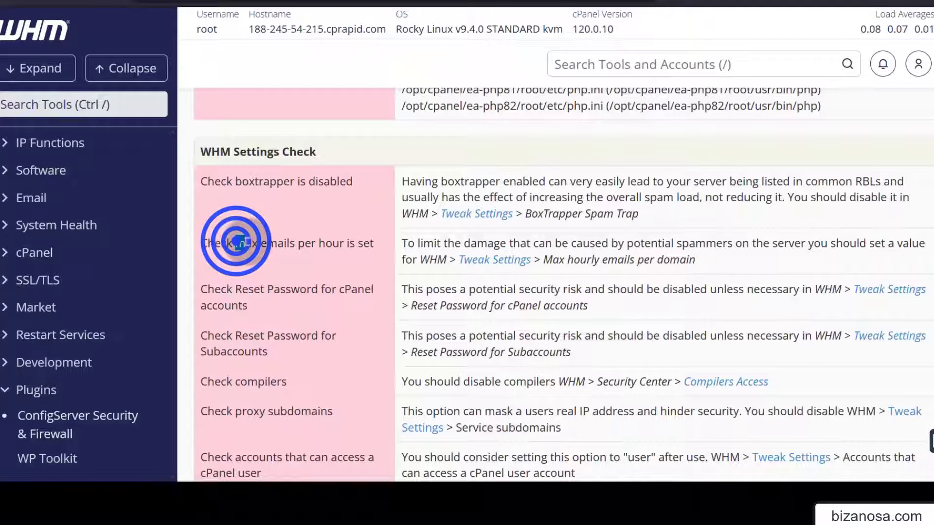
drag(237, 242, 254, 243)
right_click(248, 240)
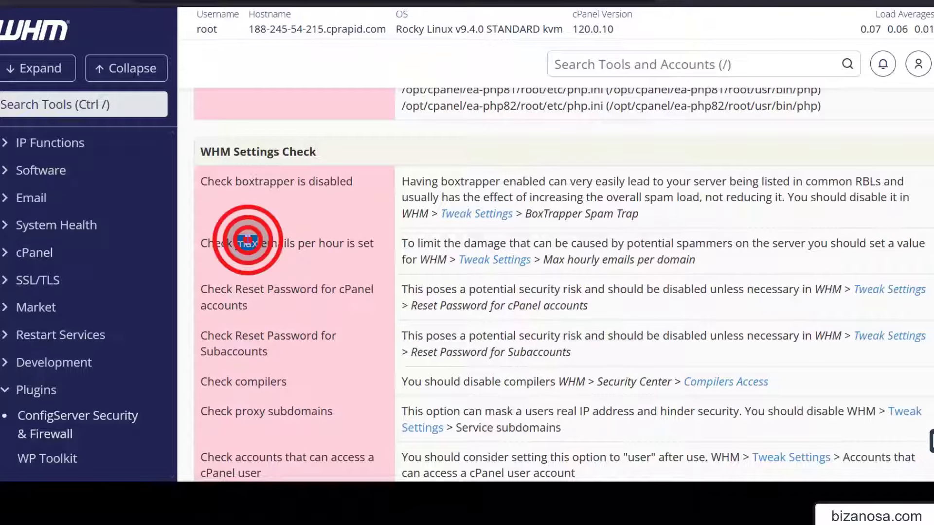
click(265, 1)
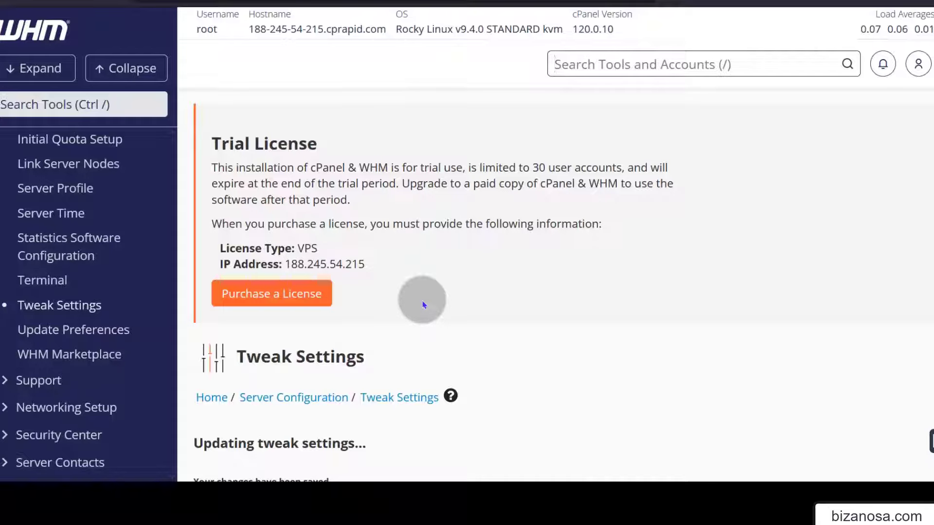
key(ctrl+f)
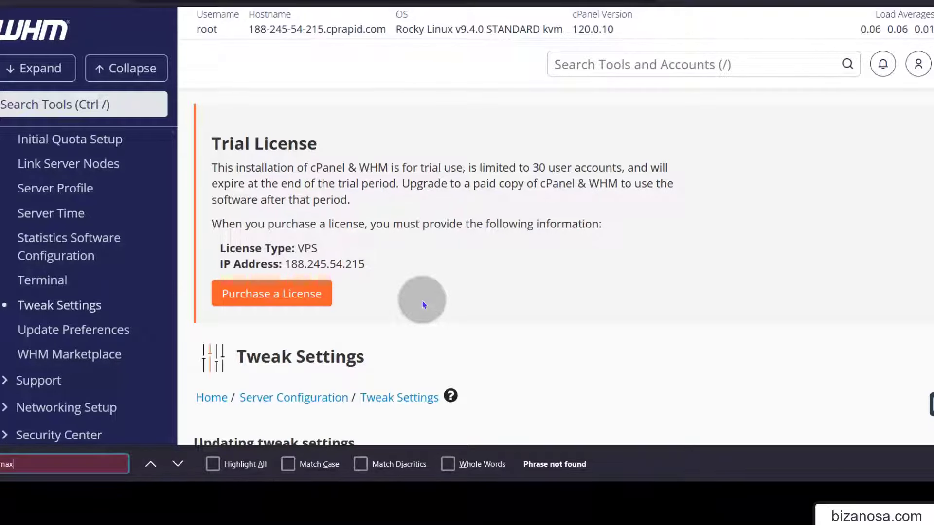
scroll(450, 233, down, 5)
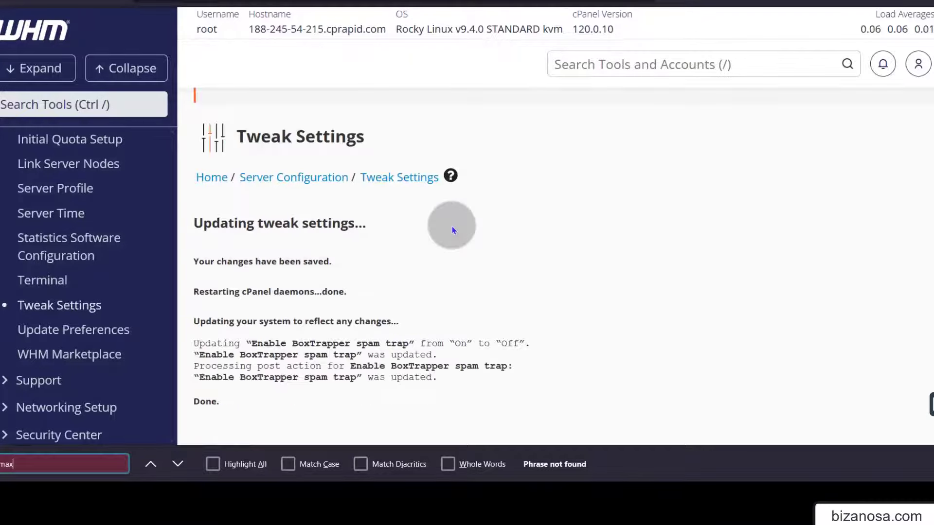
scroll(531, 181, up, 5)
scroll(562, 213, down, 5)
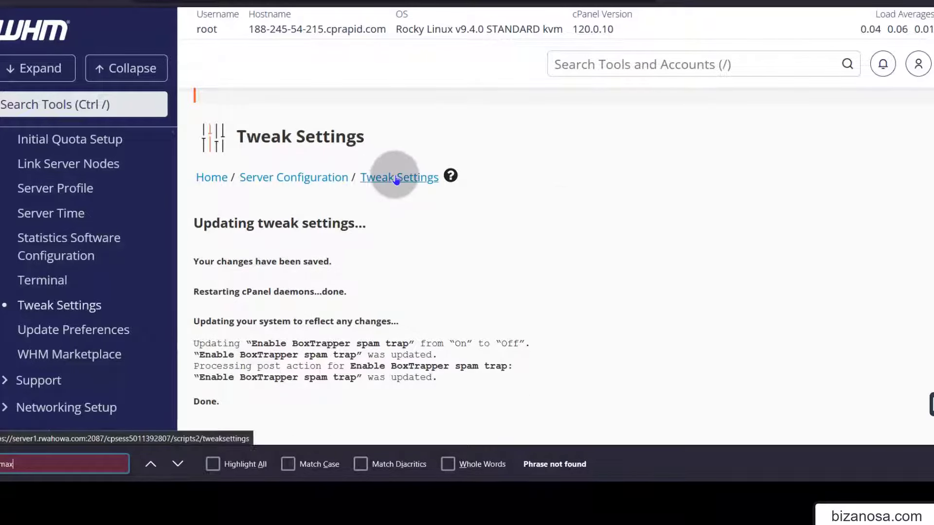
Reload Tweak Settings and search for 'max' to reach Max hourly emails per domain.
click(400, 179)
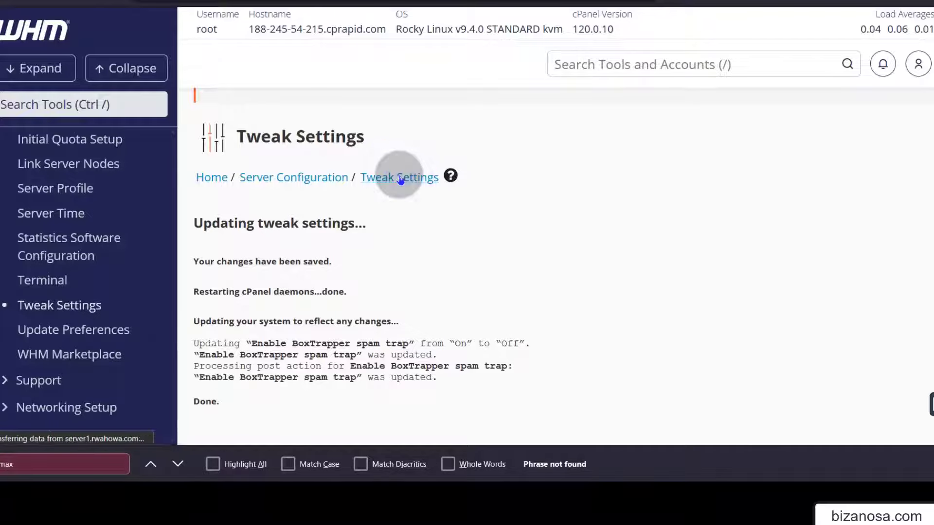
scroll(525, 206, down, 5)
scroll(524, 205, down, 5)
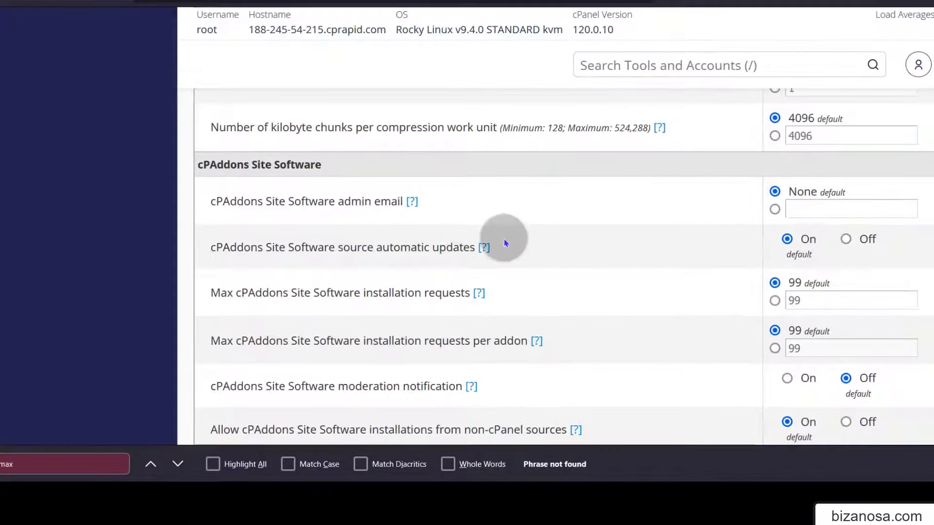
click(44, 464)
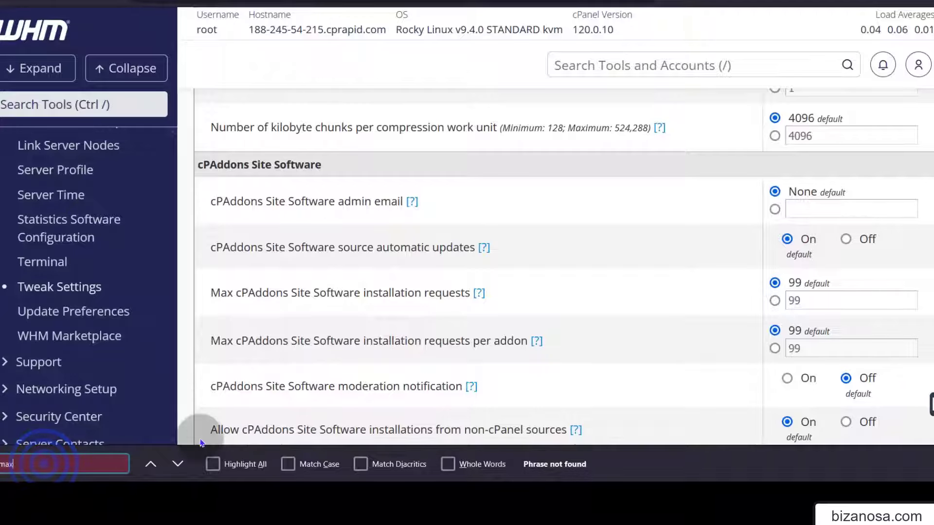
scroll(495, 252, down, 7)
text(x)
key(Return)
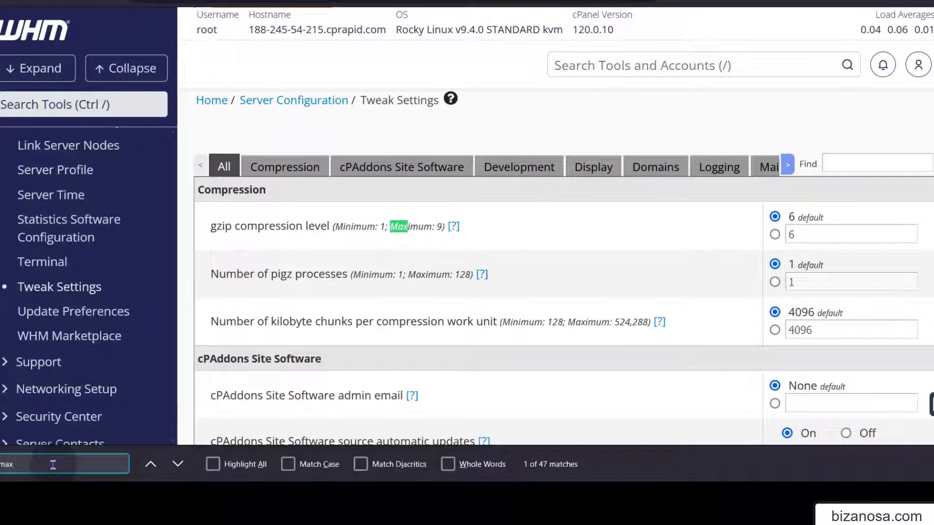
click(178, 467)
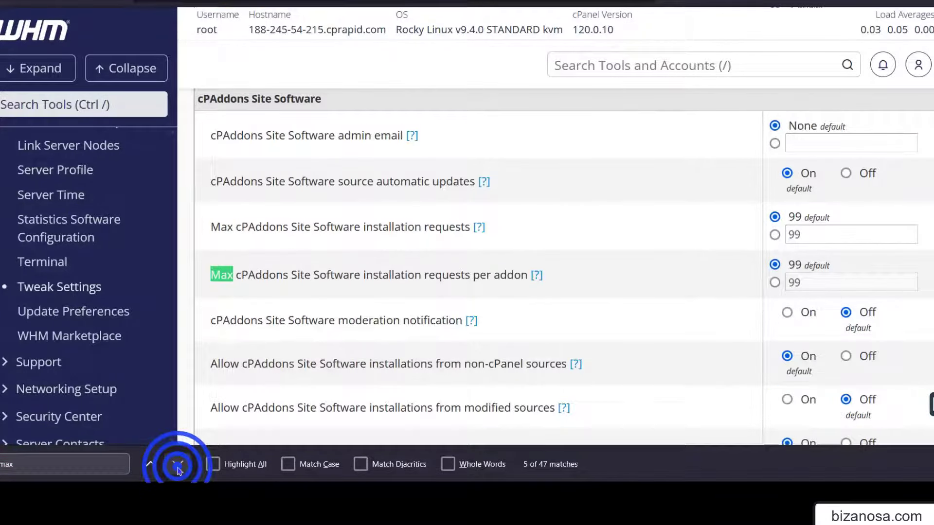
click(178, 467)
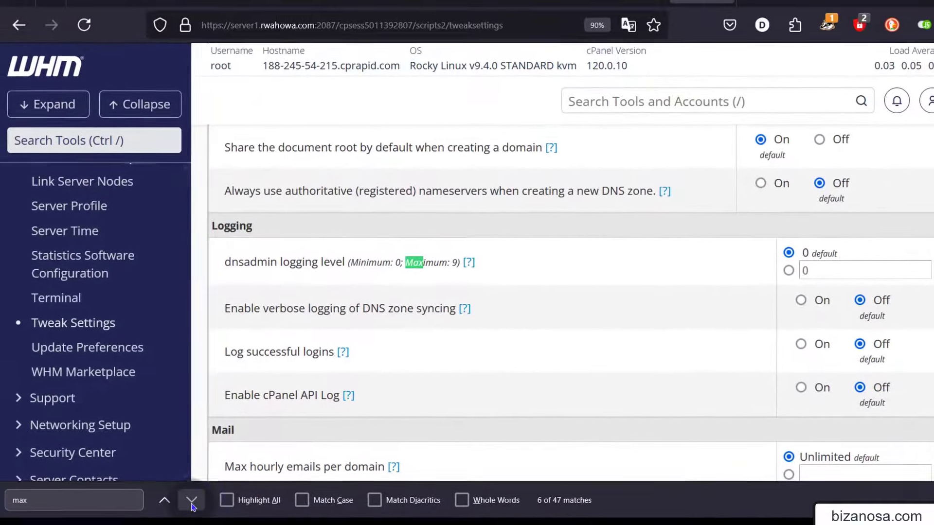
click(178, 468)
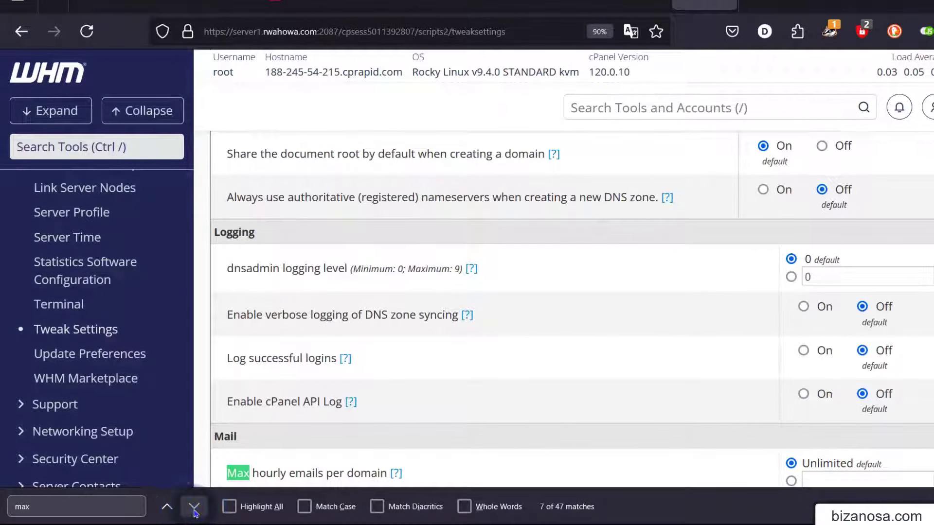
scroll(390, 321, down, 5)
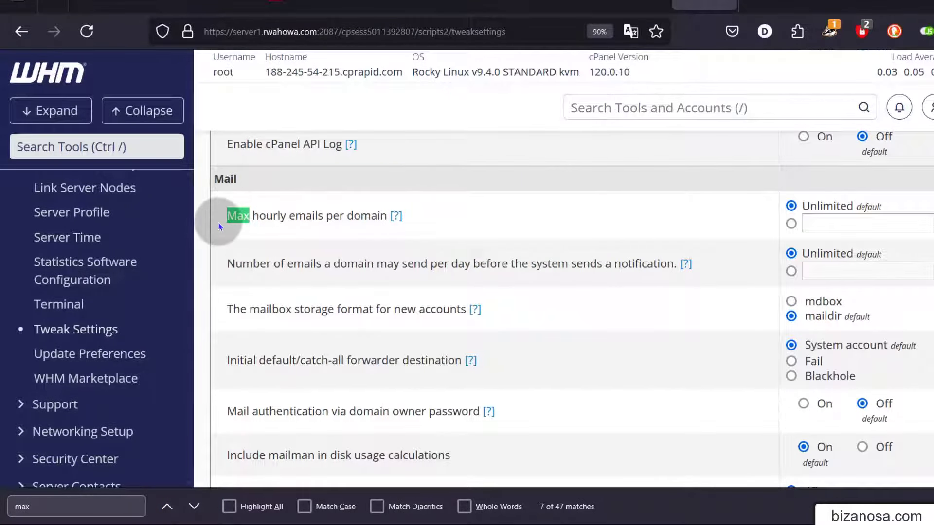
Set Max hourly emails per domain to a custom 99, then return to the CSF check list.
click(820, 226)
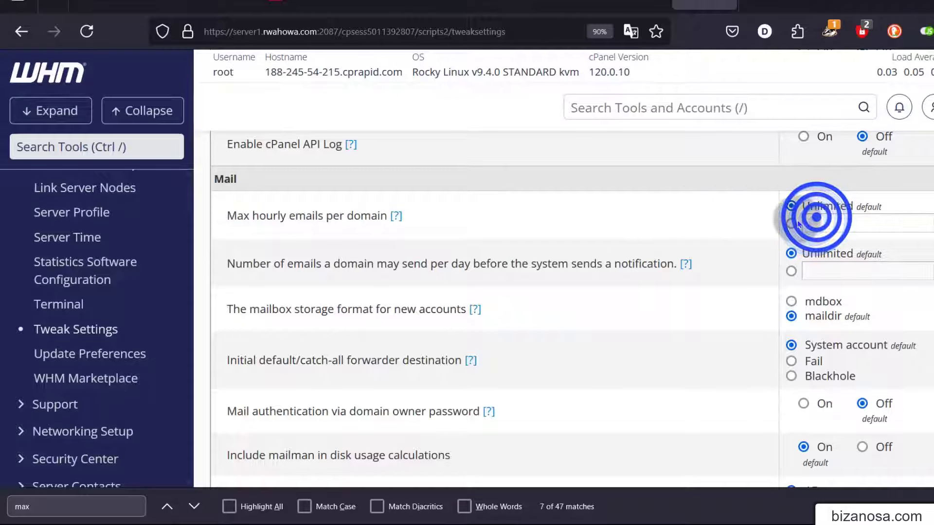
click(792, 223)
click(822, 222)
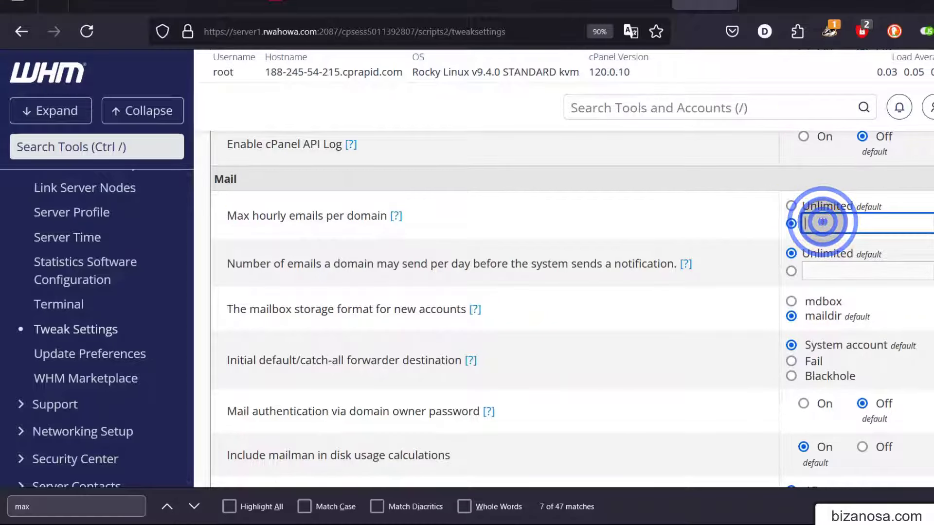
text(99)
key(Escape)
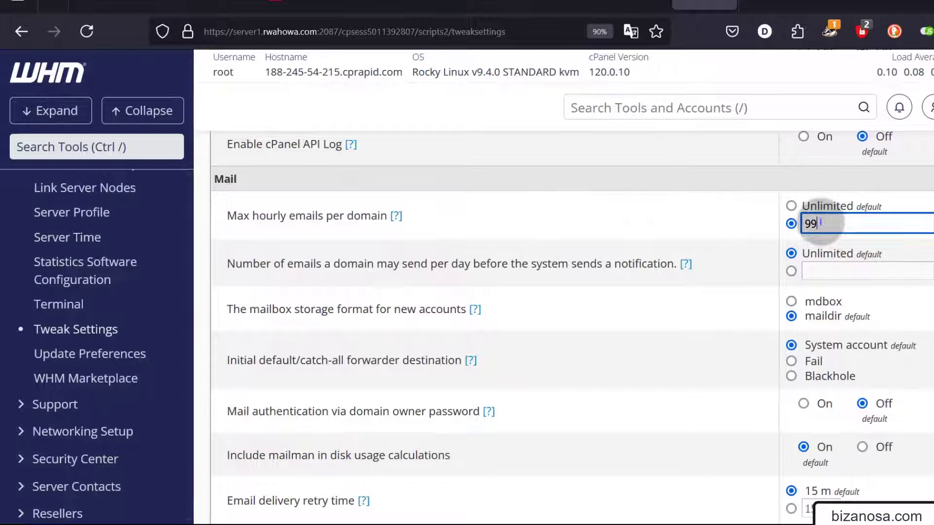
click(634, 3)
scroll(281, 301, down, 2)
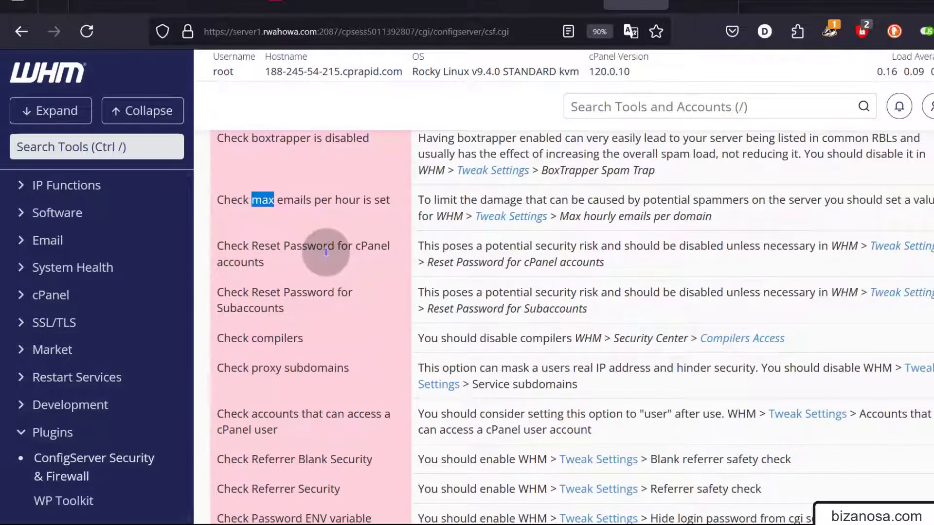
Copy the word 'Reset' from the CSF check recommendation.
scroll(311, 246, down, 2)
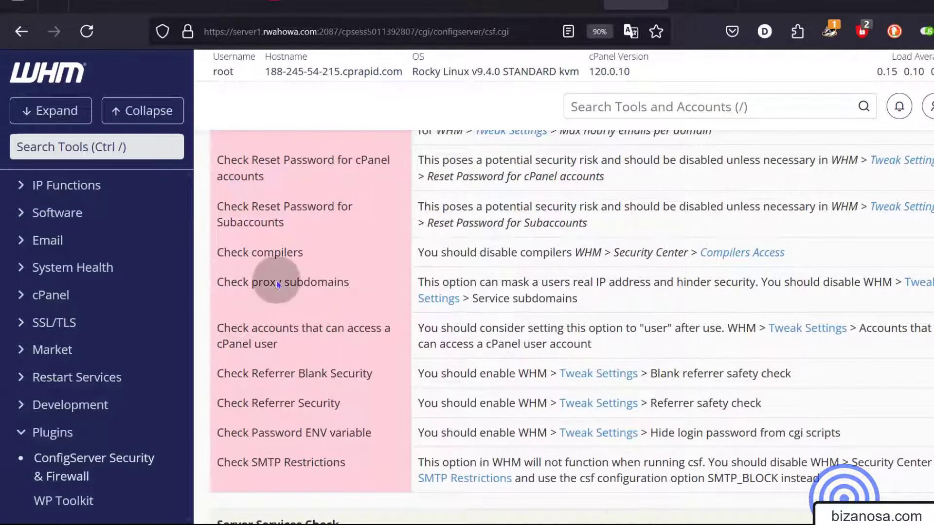
click(251, 157)
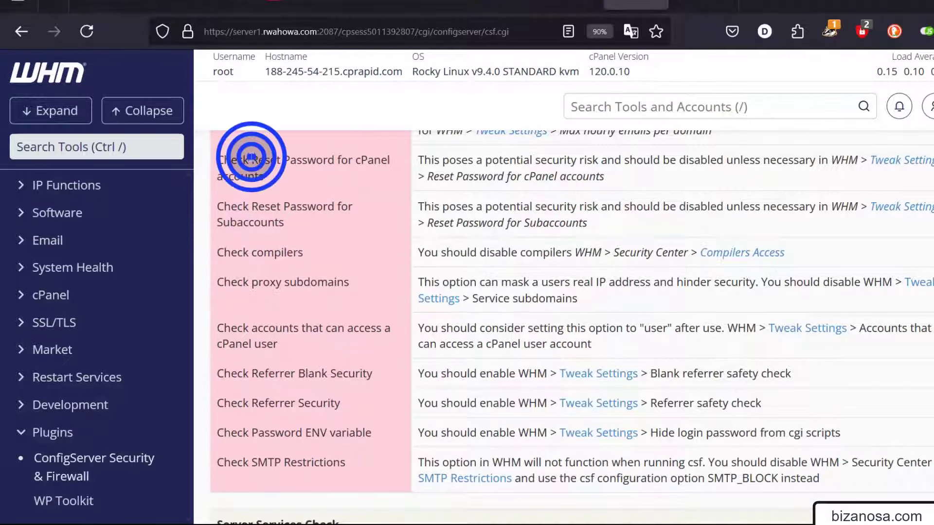
drag(251, 157, 283, 160)
right_click(277, 160)
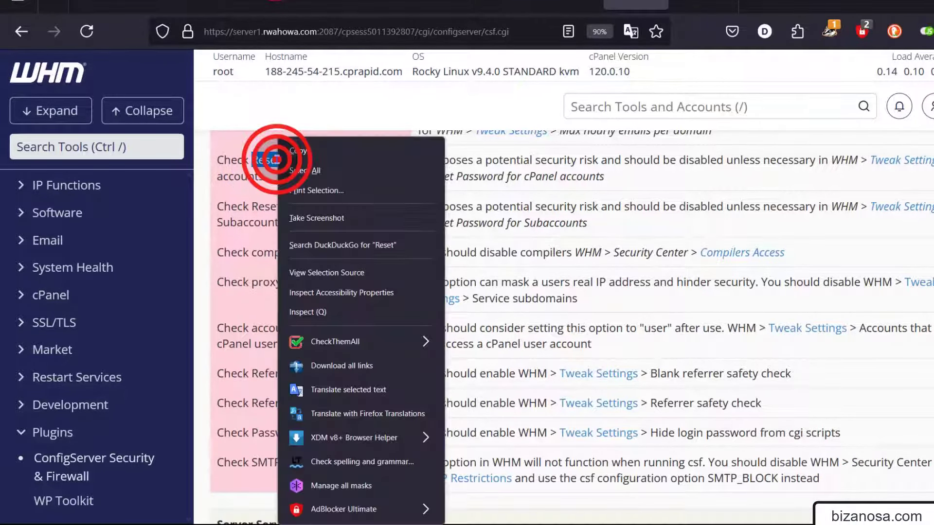
click(296, 145)
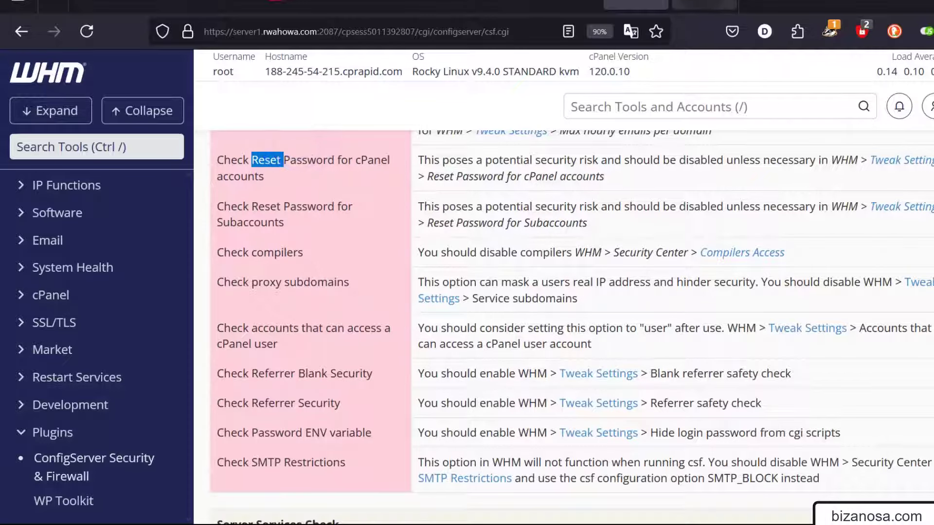
Find 'Reset' in Tweak Settings and switch both Reset Password options (cPanel accounts, Subaccounts) Off.
click(700, 4)
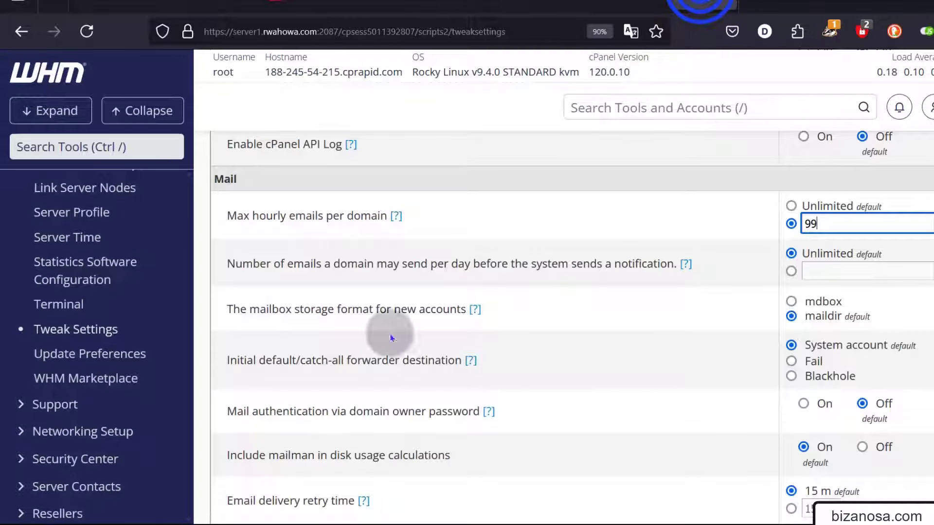
click(494, 233)
key(ctrl+f)
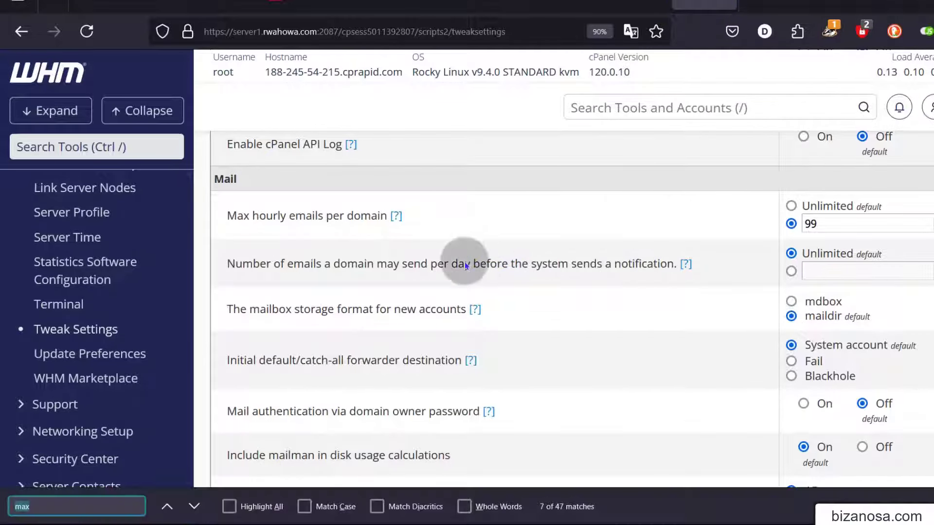
text(Reset)
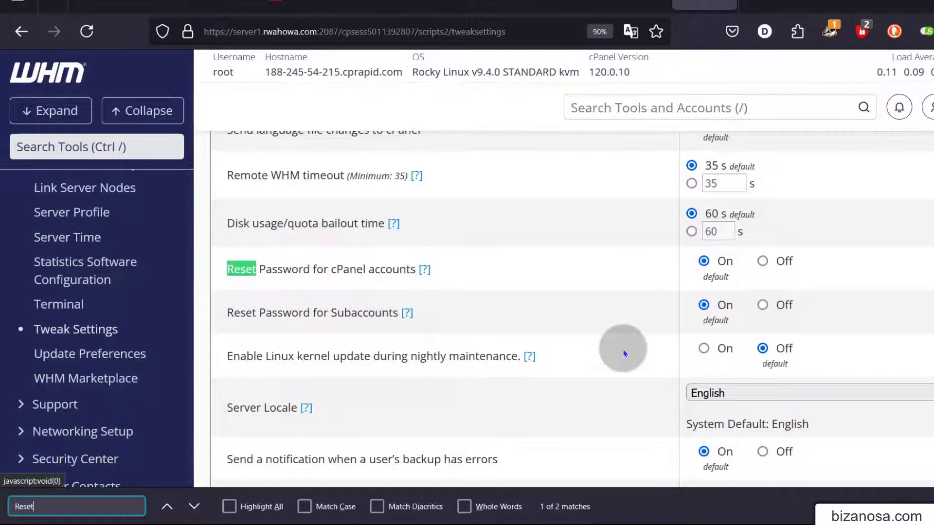
click(847, 494)
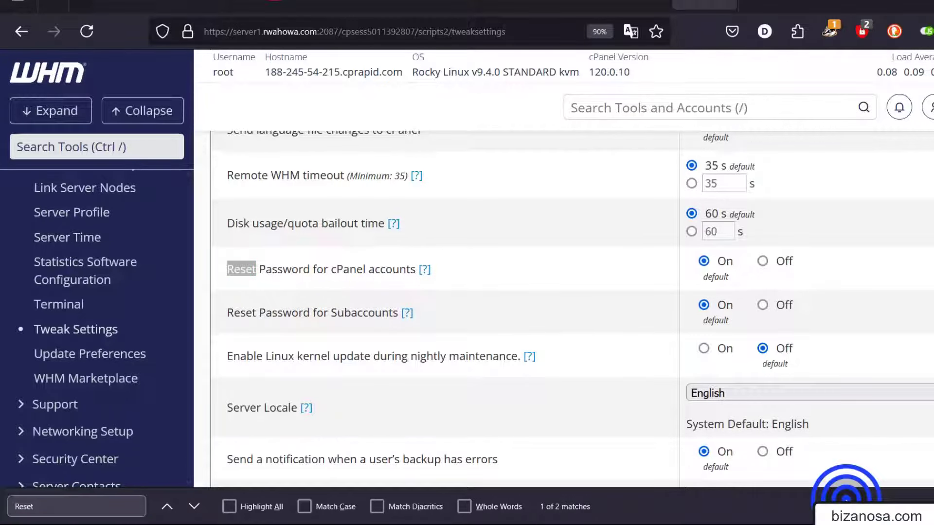
click(425, 269)
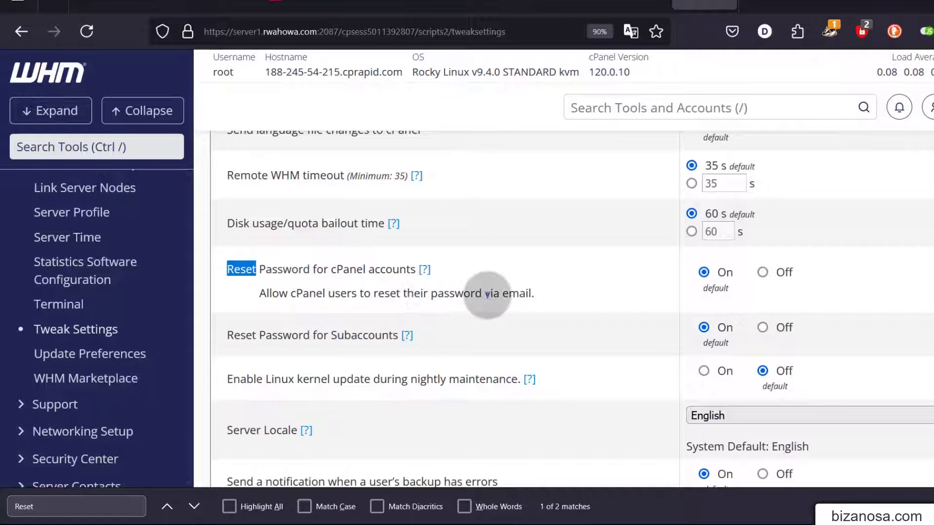
click(763, 273)
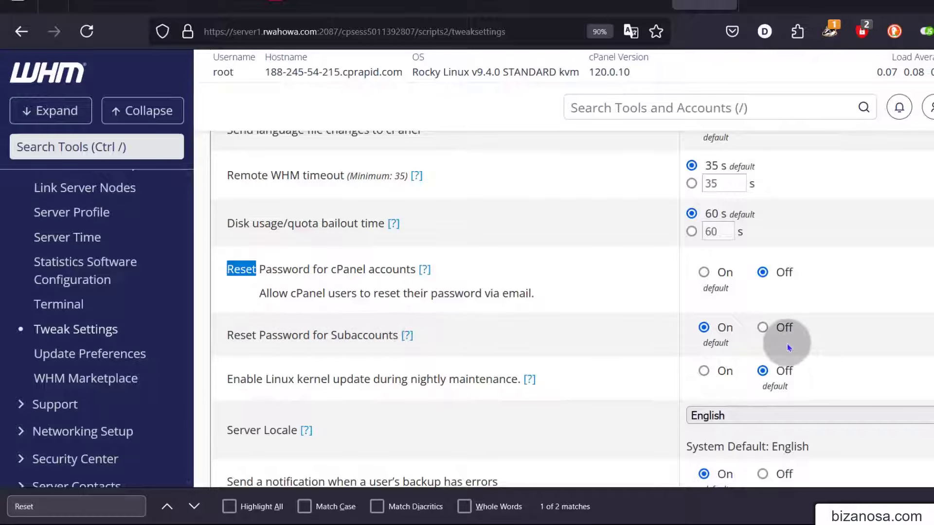
click(763, 328)
scroll(763, 328, down, 2)
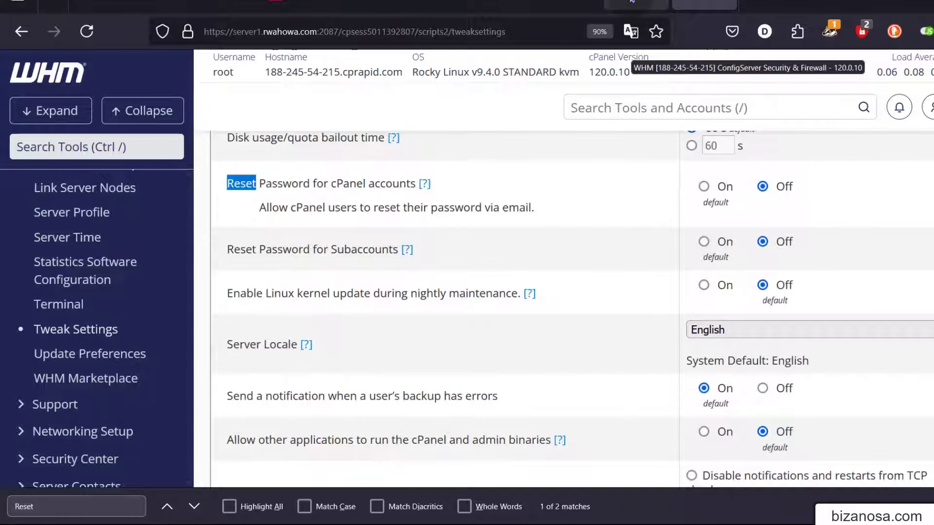
click(632, 1)
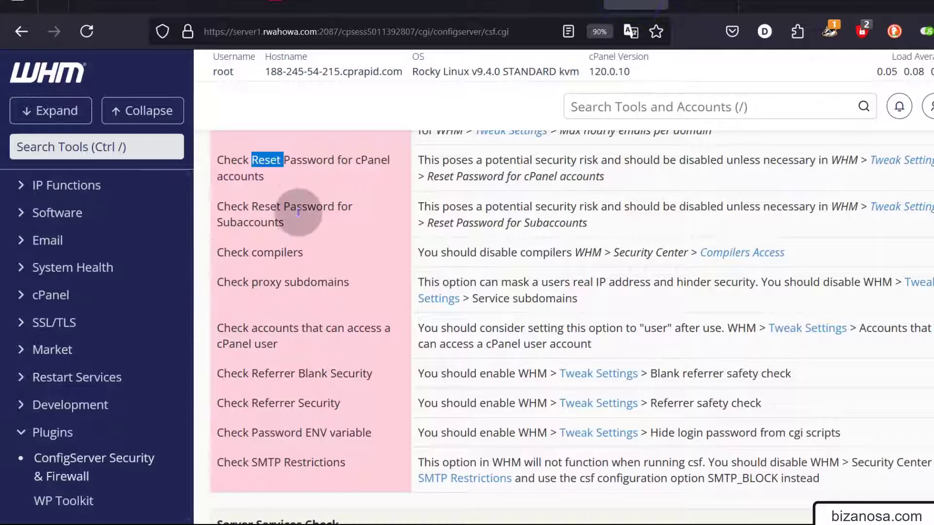
Copy the 'Check Referrer' text from the CSF check row.
scroll(321, 239, down, 2)
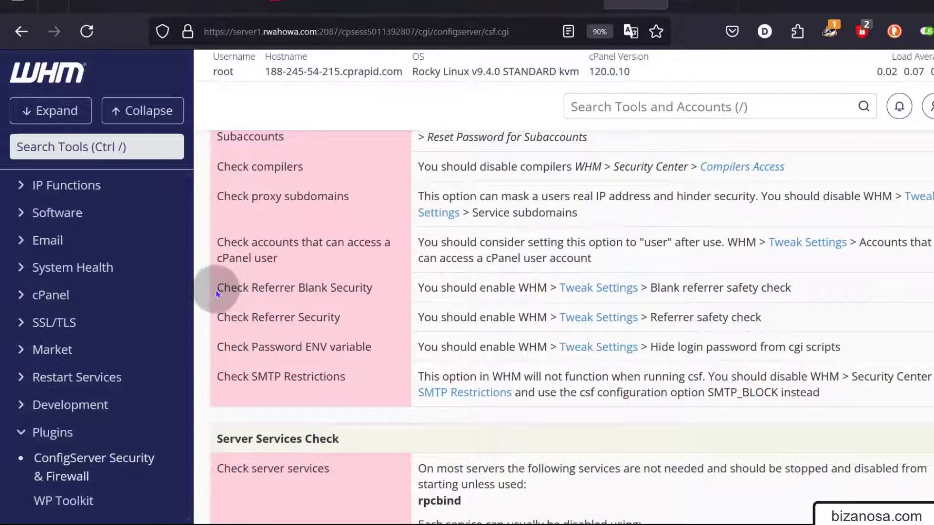
drag(219, 289, 297, 289)
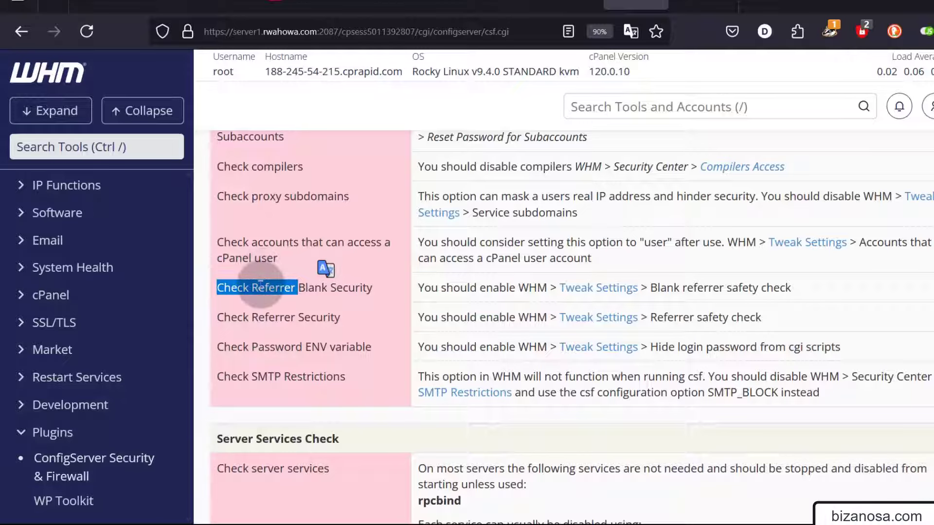
right_click(261, 287)
click(313, 5)
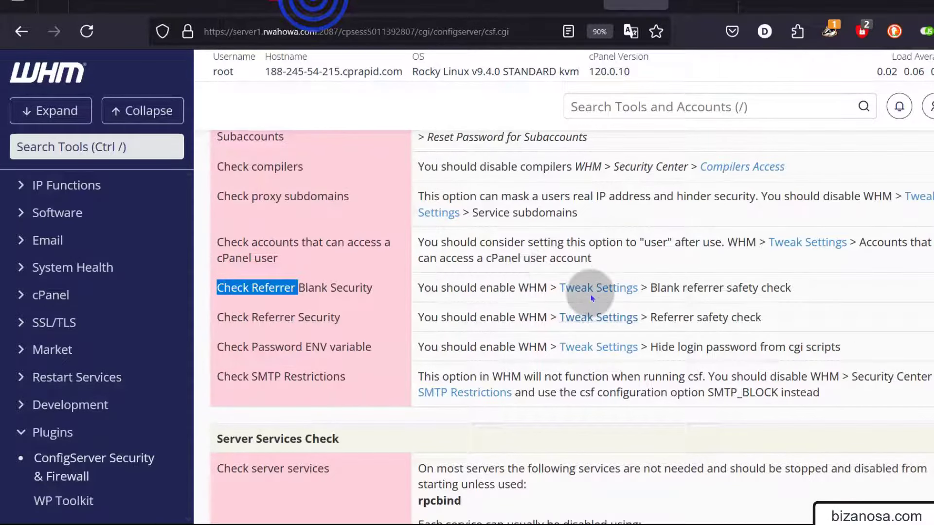
Search Tweak Settings for 'Referrer' and turn on the blank and regular referrer safety checks.
click(695, 2)
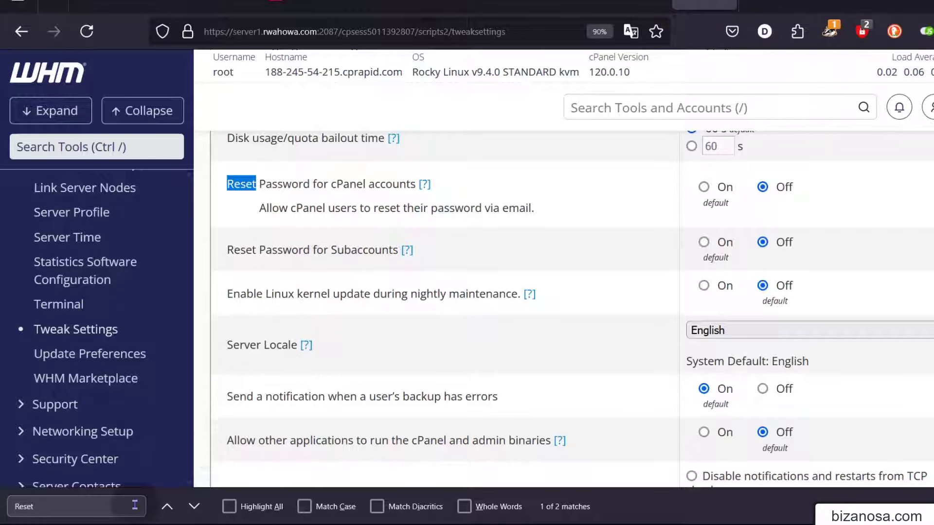
click(114, 508)
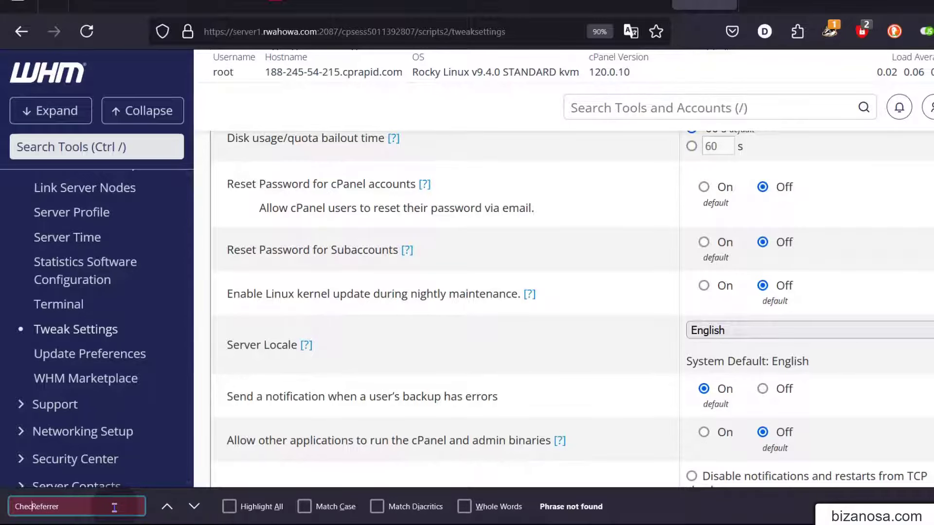
key(BackSpace)
key(BackSpace)
key(BackSpace)
key(BackSpace)
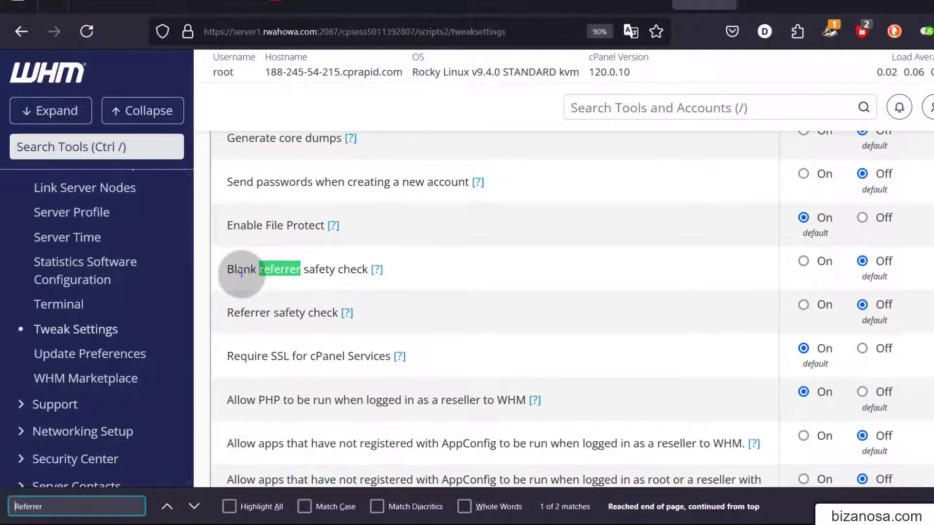
click(803, 261)
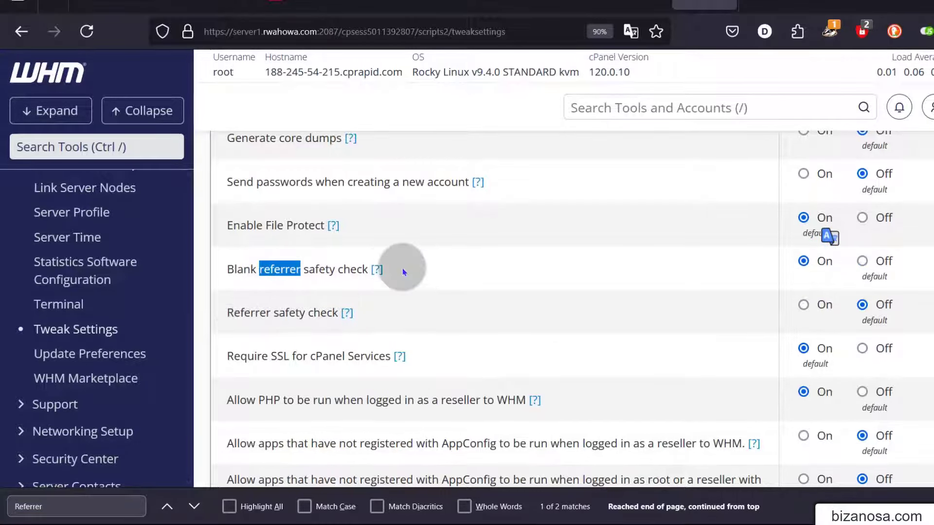
click(377, 269)
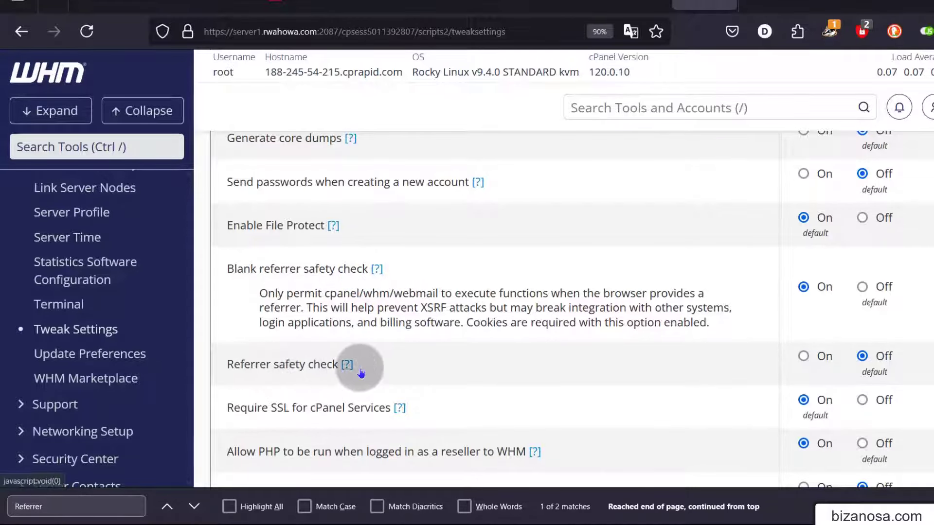
scroll(802, 357, down, 2)
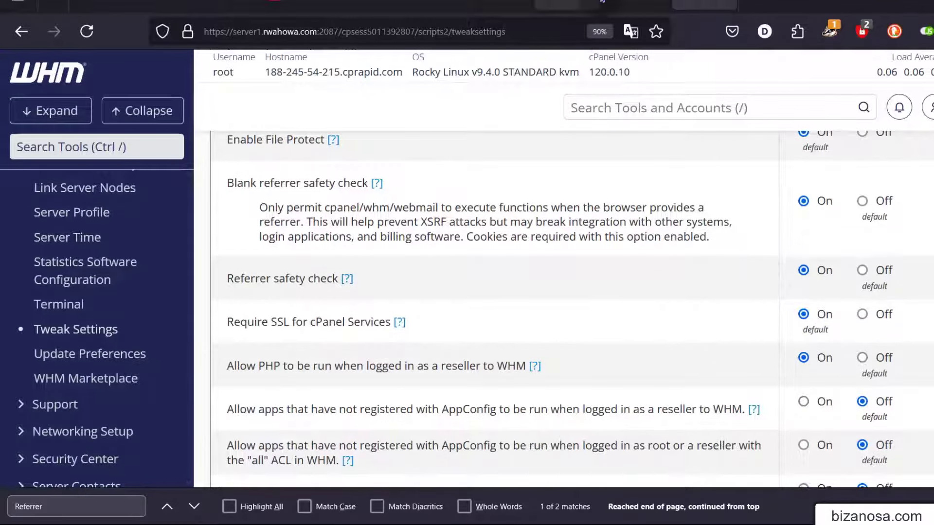
click(625, 5)
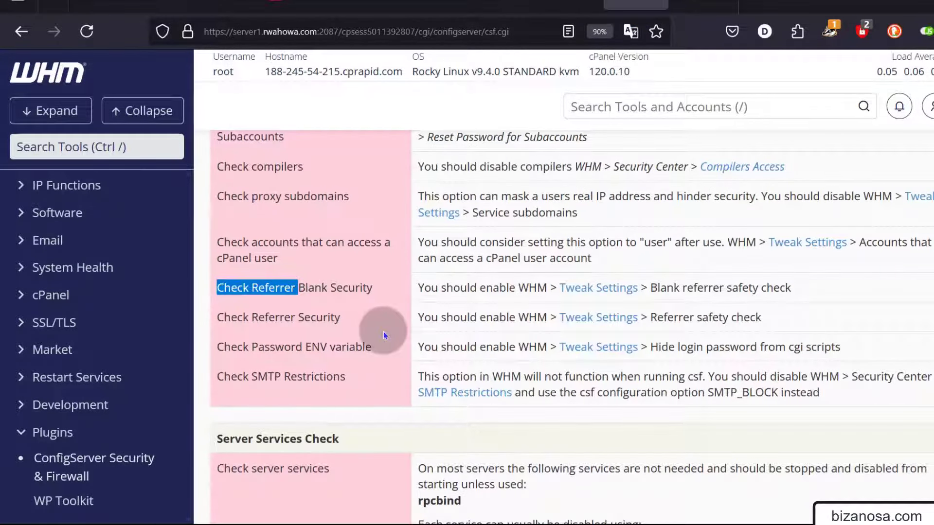
Copy the word 'Password' from the Check Password ENV variable recommendation.
scroll(383, 331, down, 2)
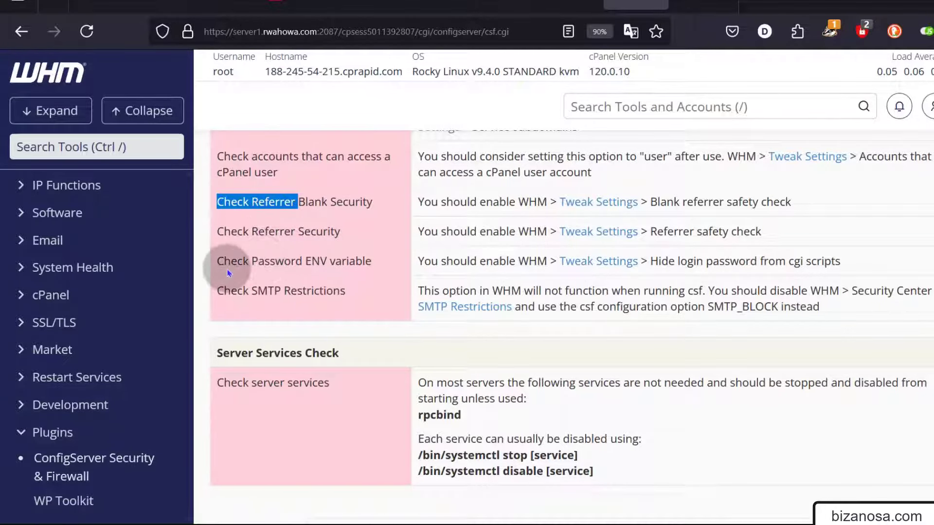
double_click(252, 260)
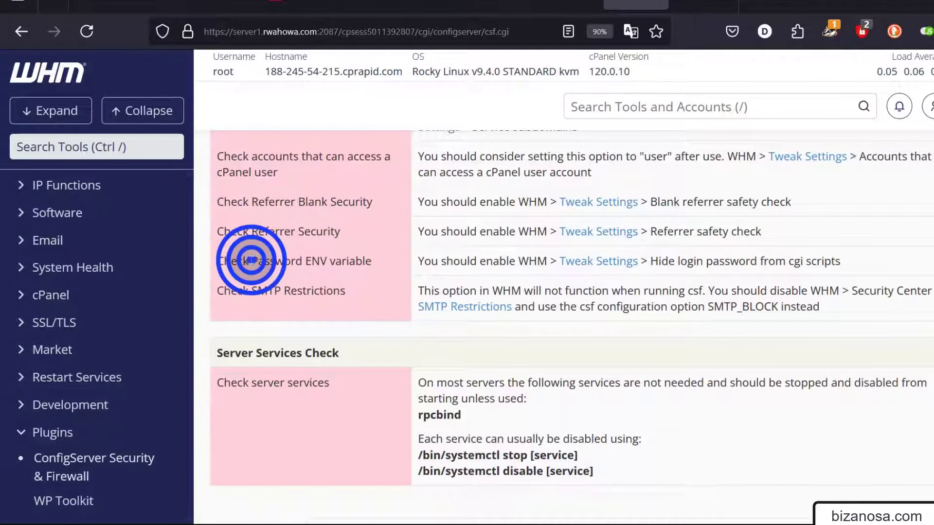
right_click(291, 262)
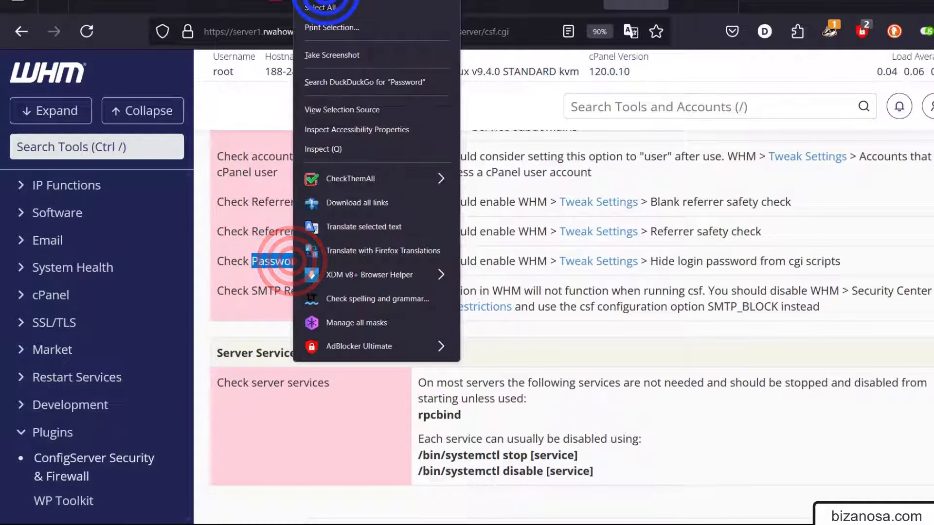
click(326, 7)
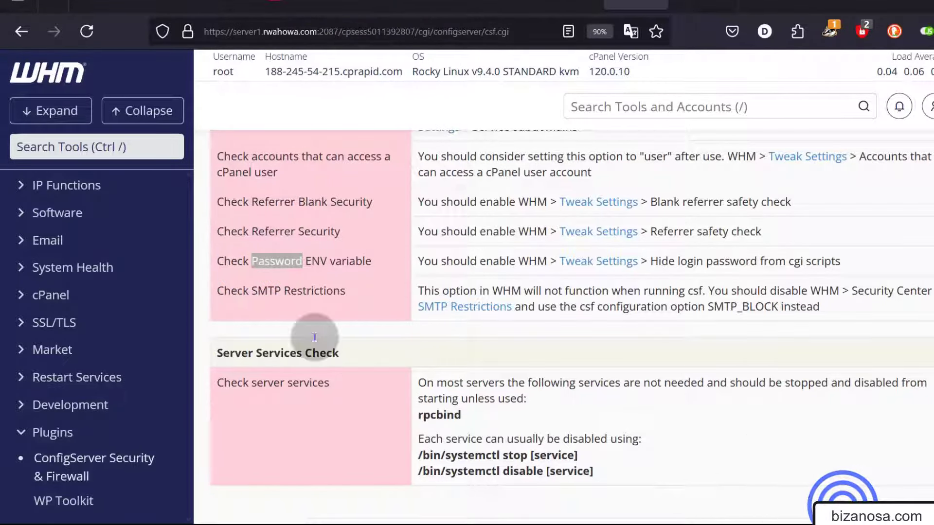
click(332, 264)
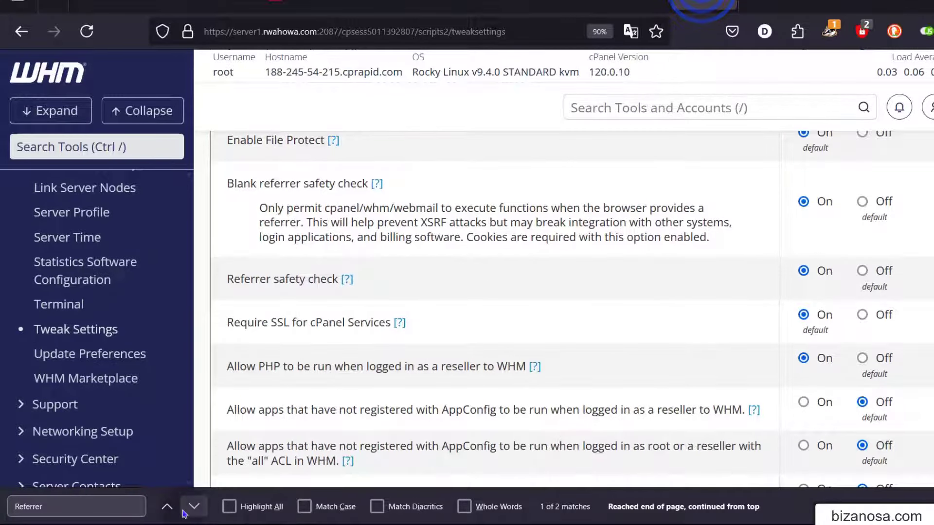
Search Tweak Settings for 'Password' and switch Hide login password from cgi scripts to On.
click(56, 506)
right_click(57, 506)
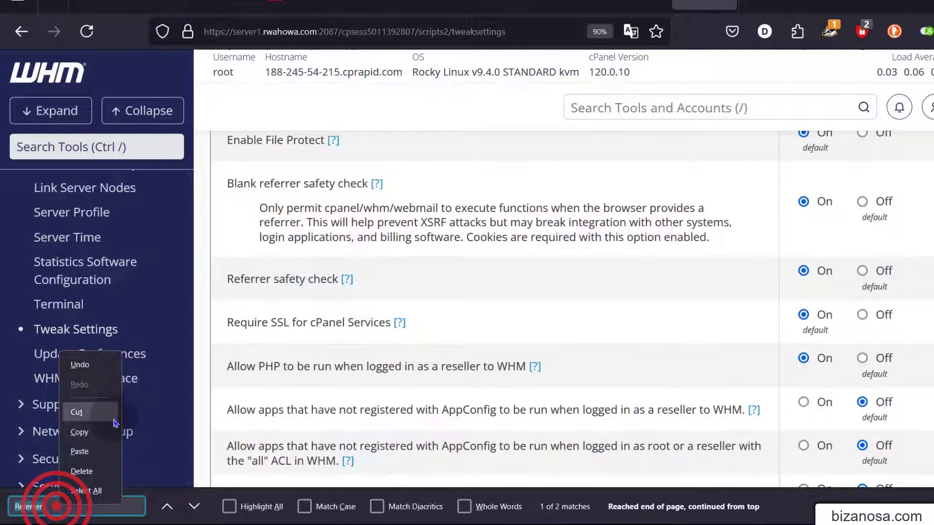
click(79, 452)
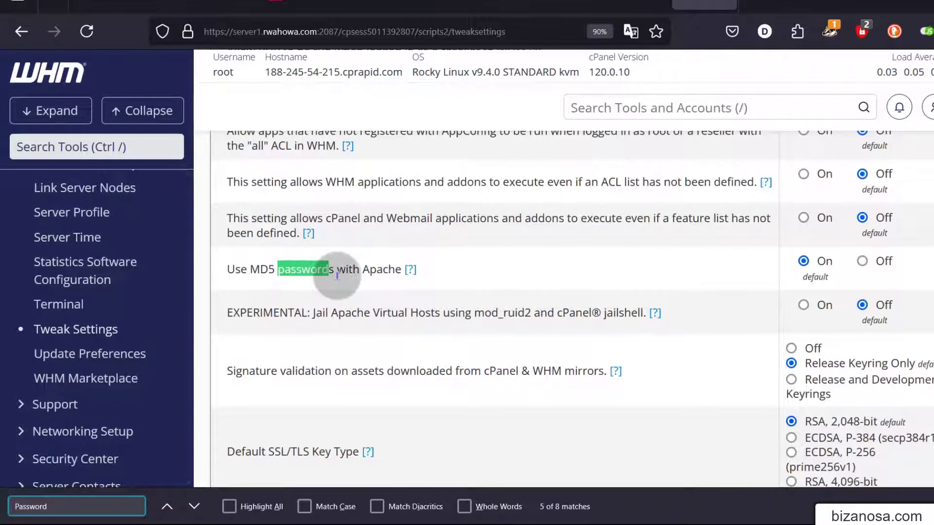
click(194, 507)
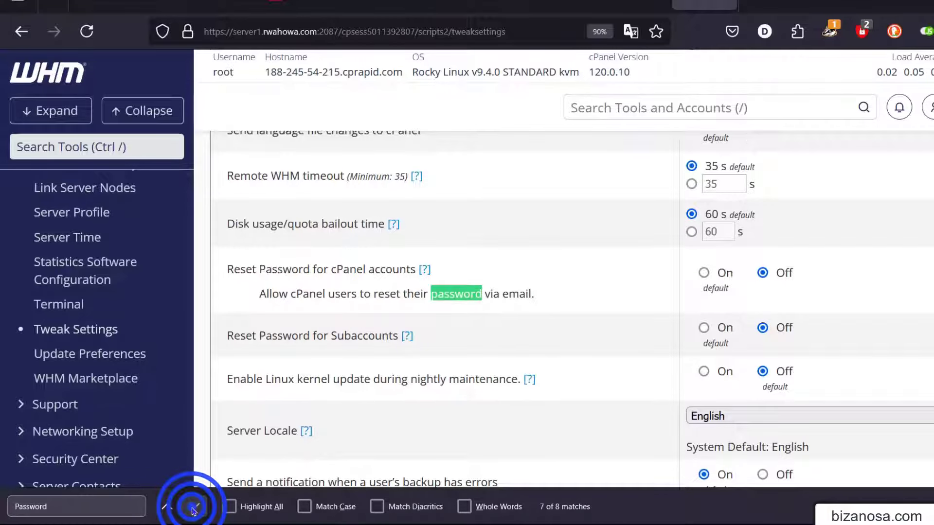
click(194, 508)
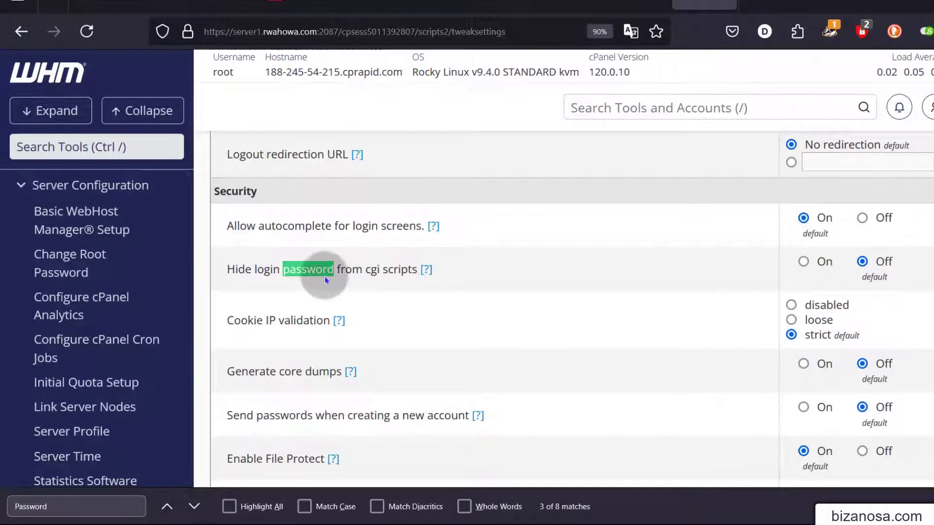
click(292, 270)
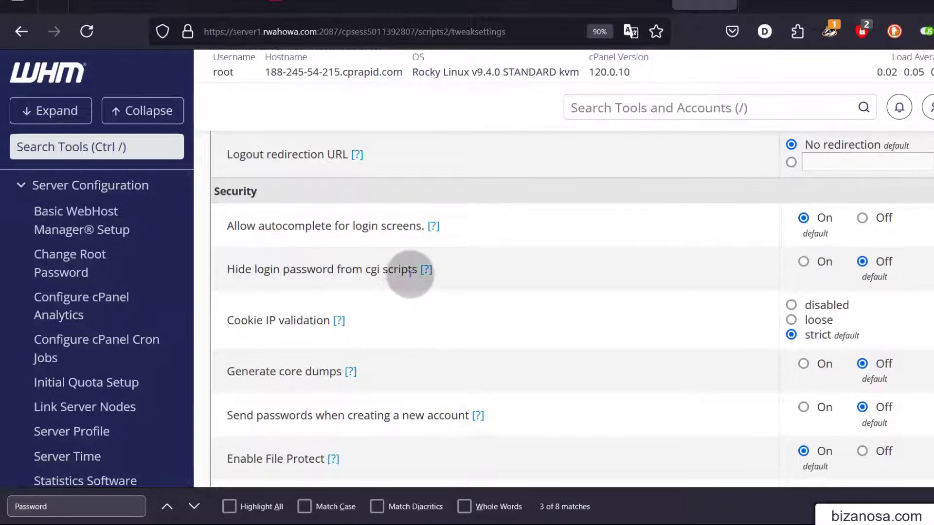
click(804, 261)
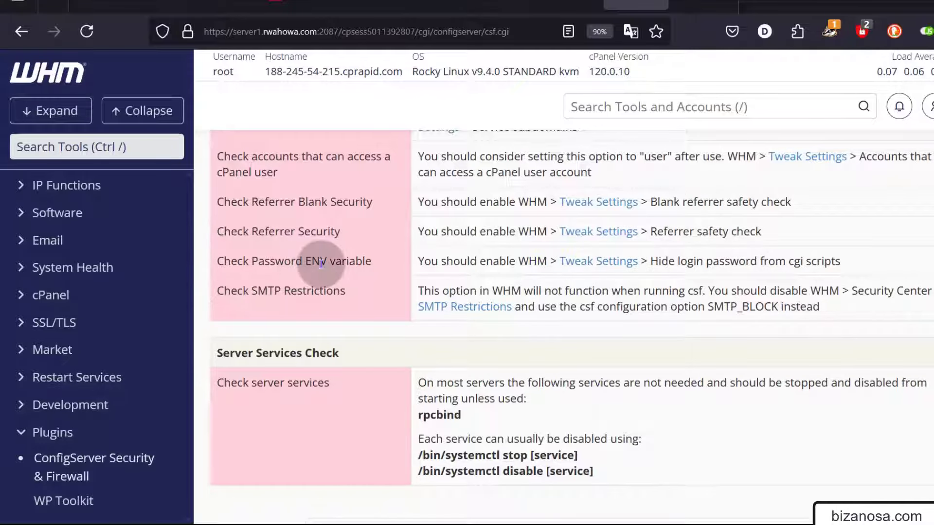
Save the Tweak Settings changes: referrer checks, hidden cgi passwords, 99 hourly emails, password resets off.
scroll(321, 268, down, 2)
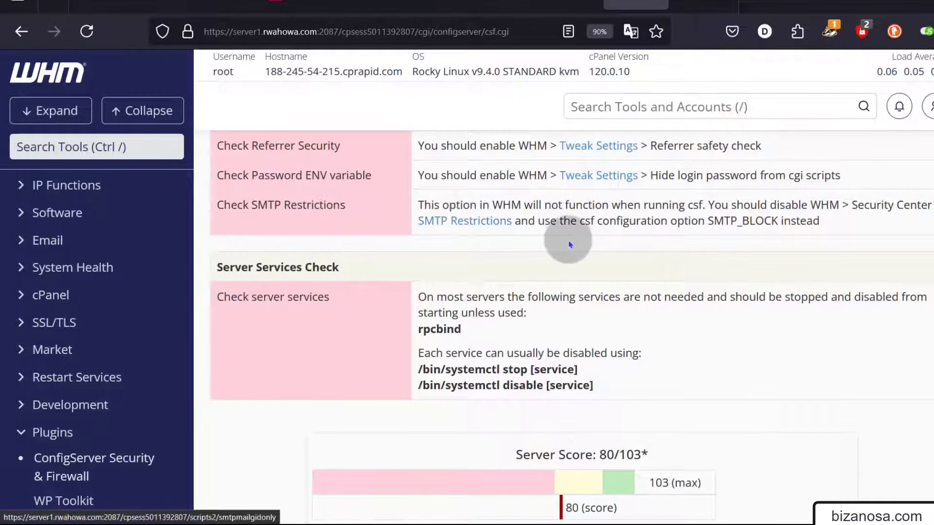
scroll(568, 240, down, 4)
scroll(568, 240, up, 8)
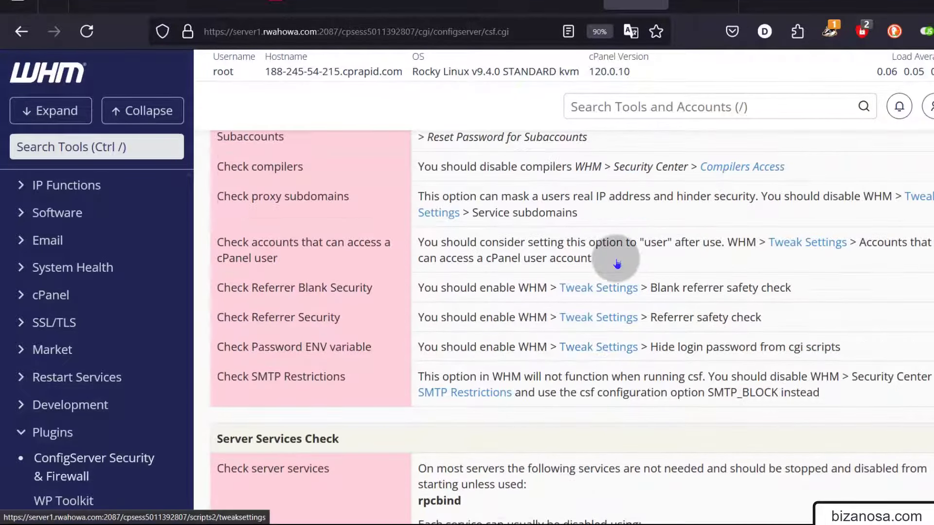
scroll(617, 264, up, 12)
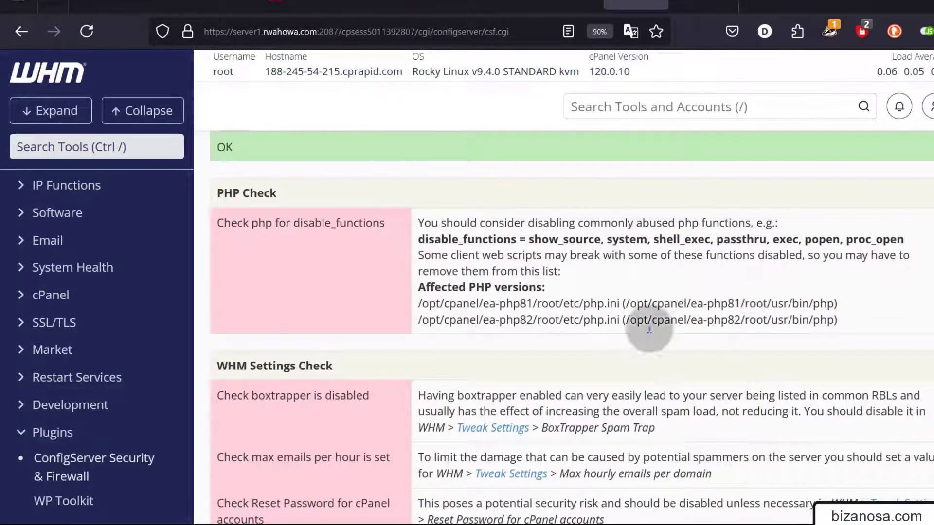
scroll(644, 242, up, 5)
click(696, 5)
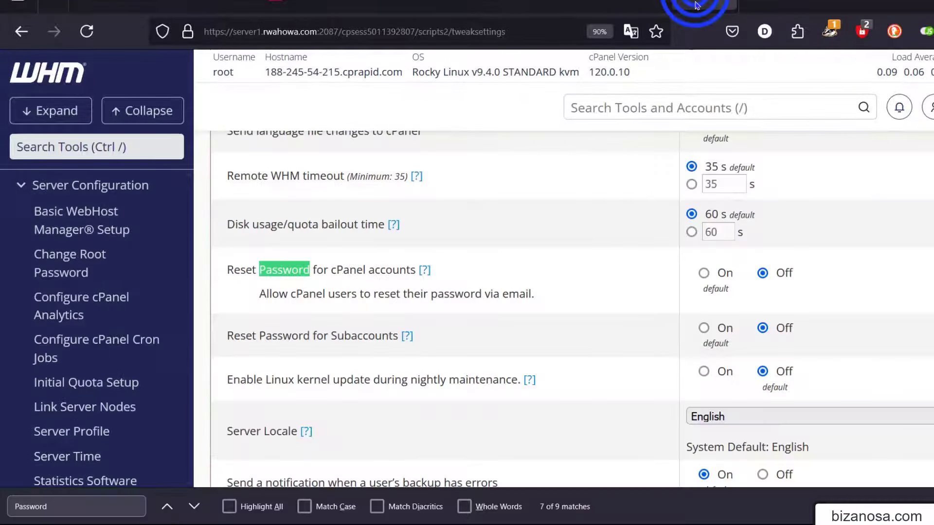
scroll(932, 384, down, 10)
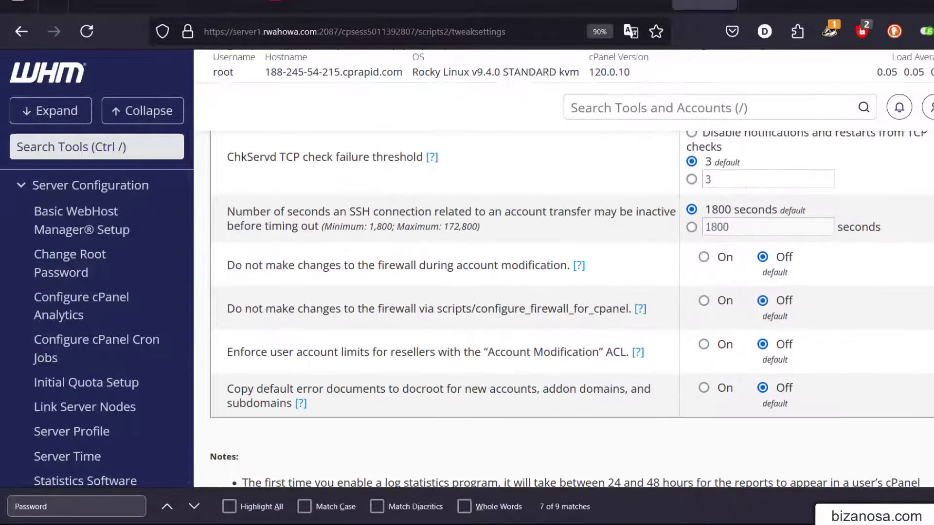
scroll(572, 277, down, 5)
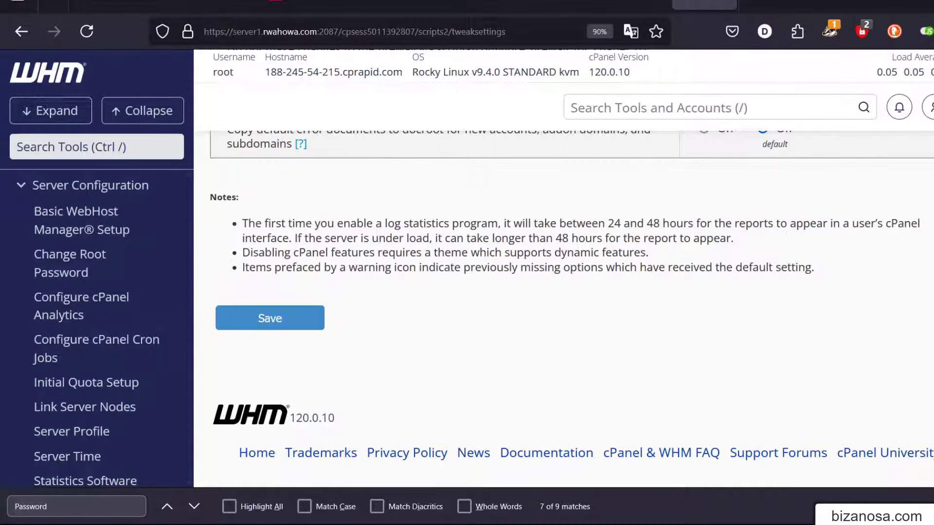
click(267, 318)
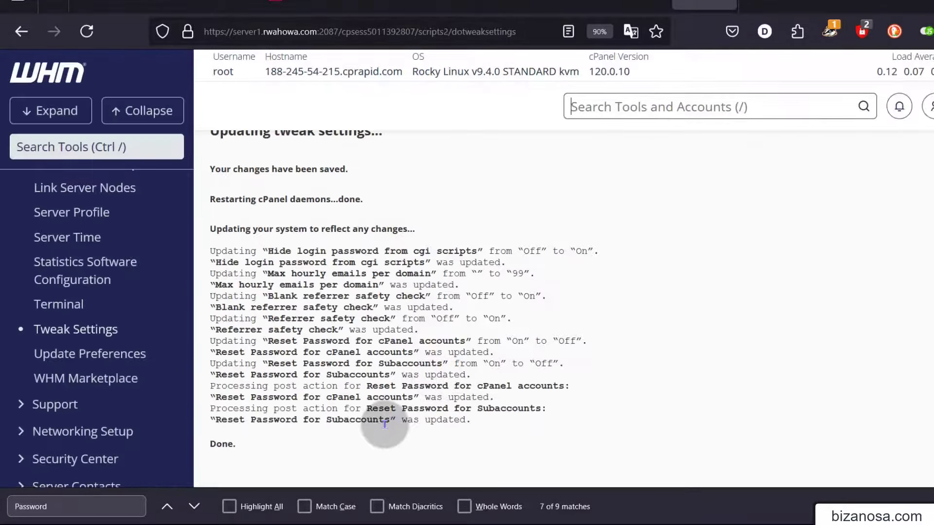
click(637, 5)
scroll(574, 320, down, 5)
scroll(574, 320, down, 15)
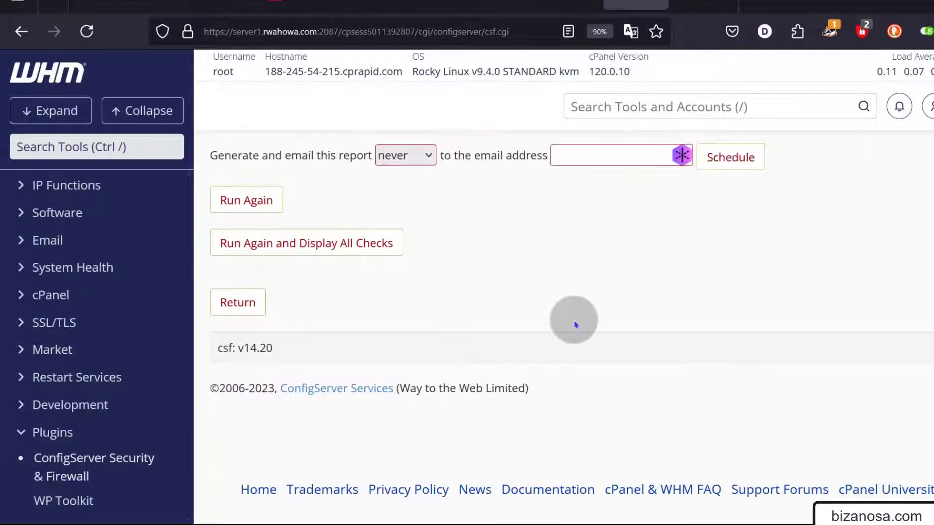
scroll(574, 317, up, 5)
key(F5)
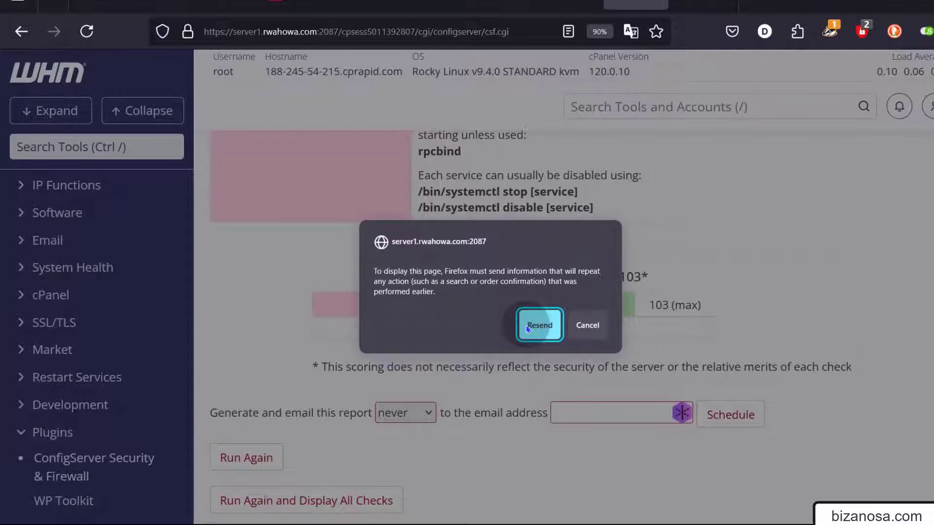
click(526, 326)
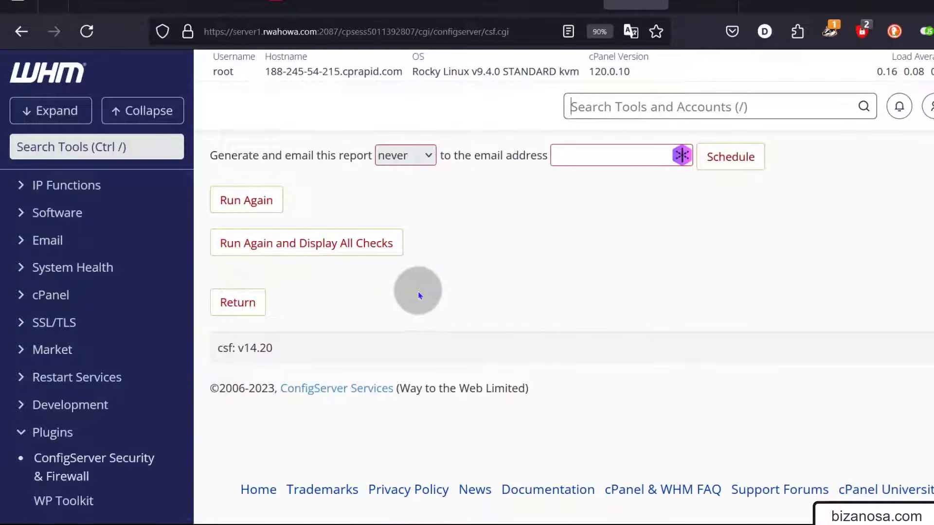
scroll(558, 298, up, 8)
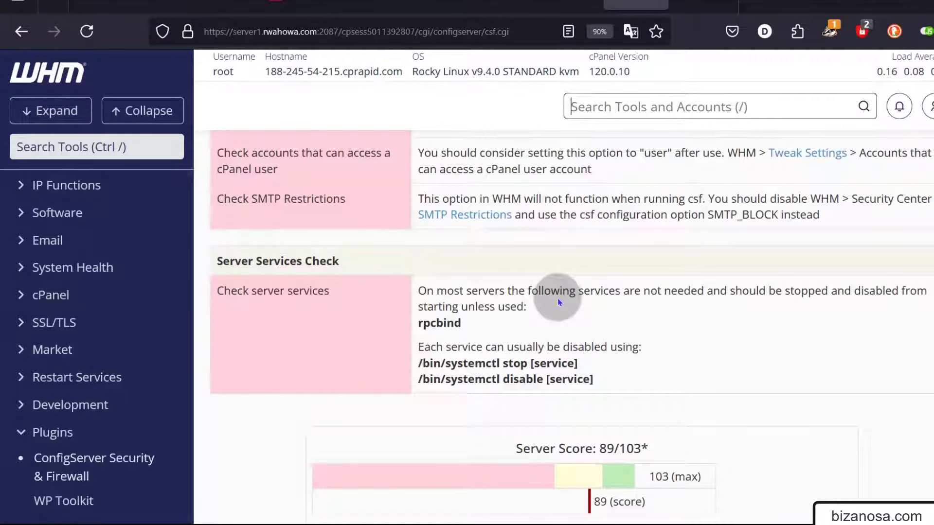
scroll(558, 298, down, 3)
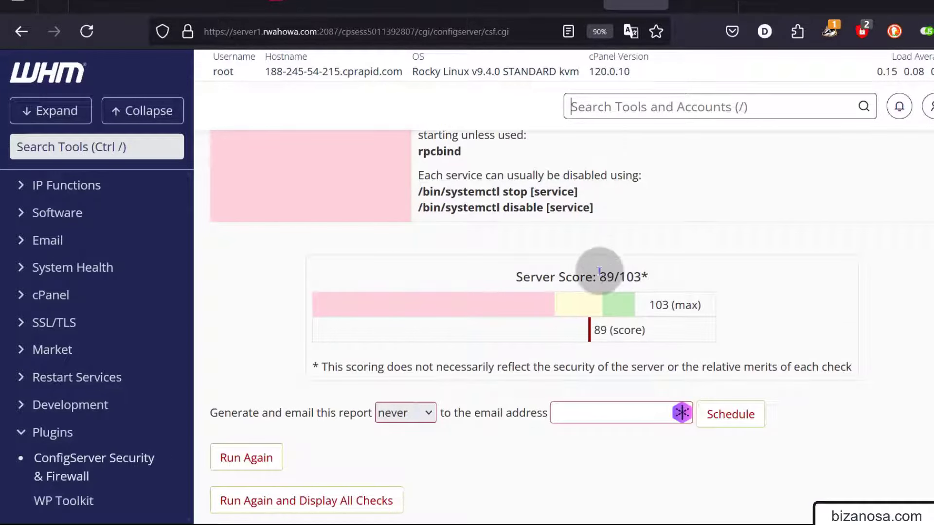
scroll(608, 280, up, 5)
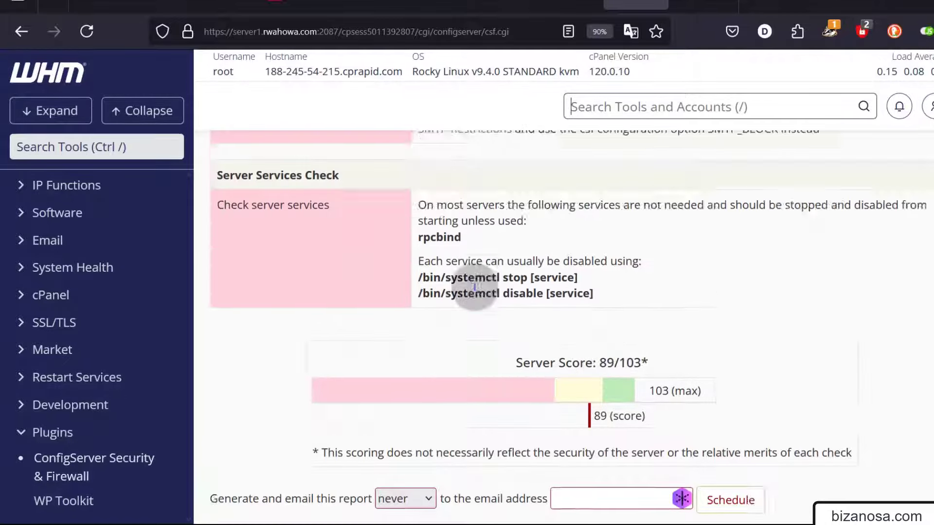
scroll(630, 369, down, 3)
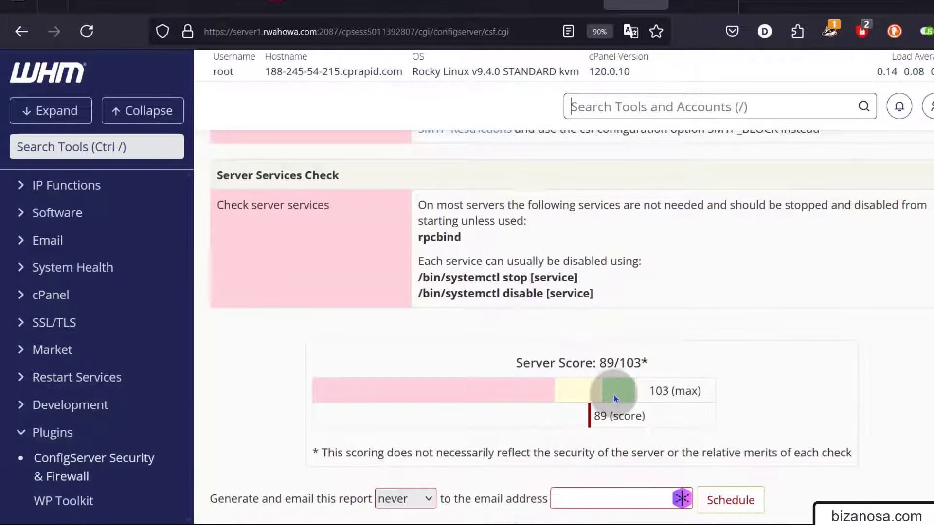
scroll(474, 325, up, 2)
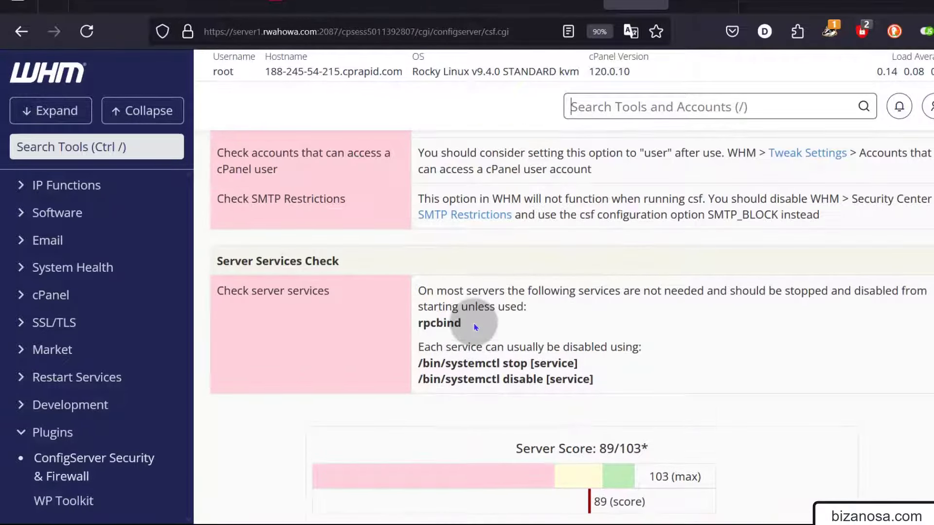
scroll(460, 360, up, 2)
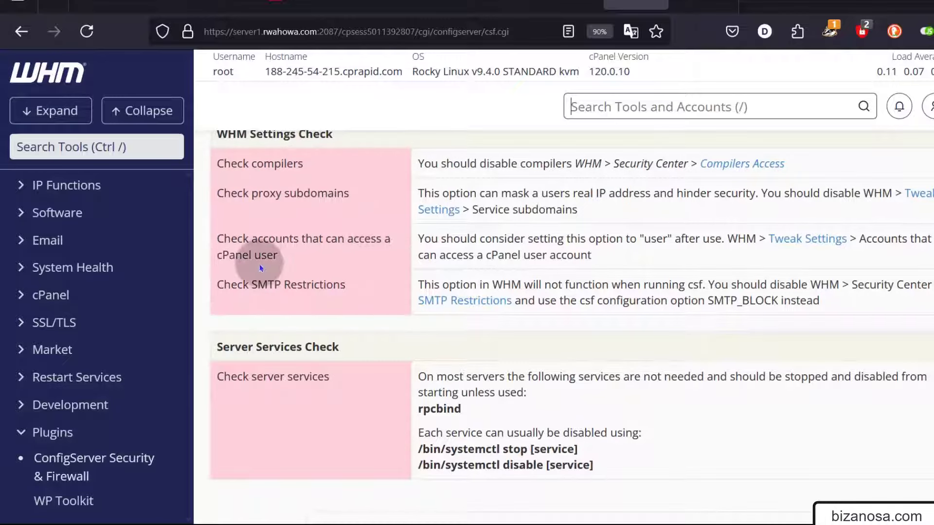
right_click(813, 242)
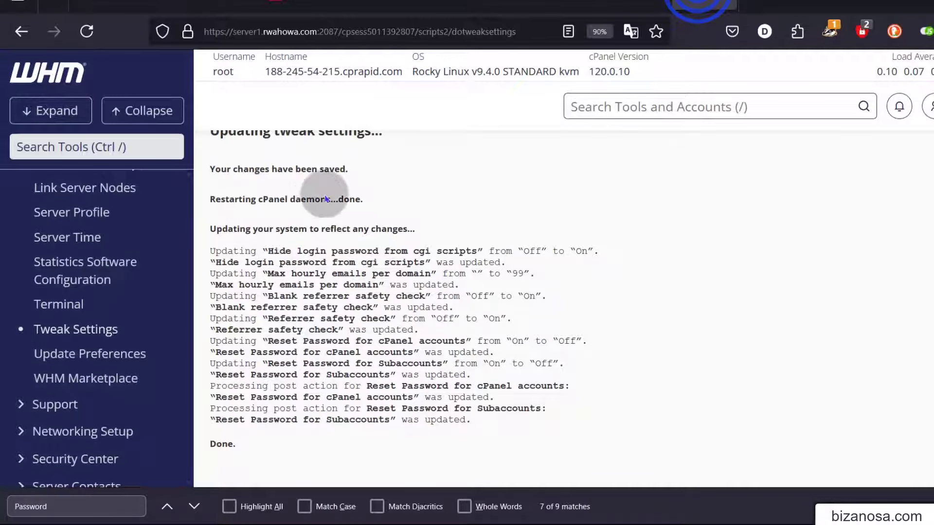
scroll(324, 199, up, 7)
scroll(417, 333, down, 2)
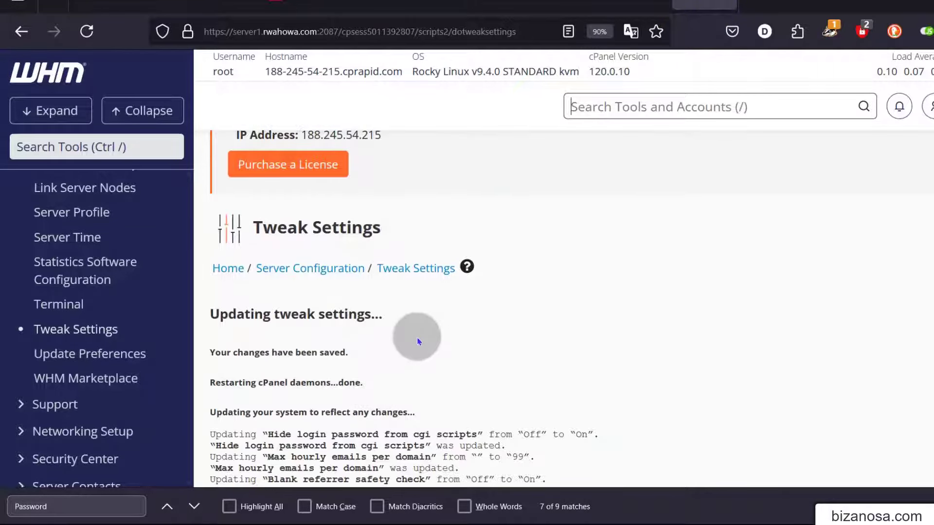
click(410, 267)
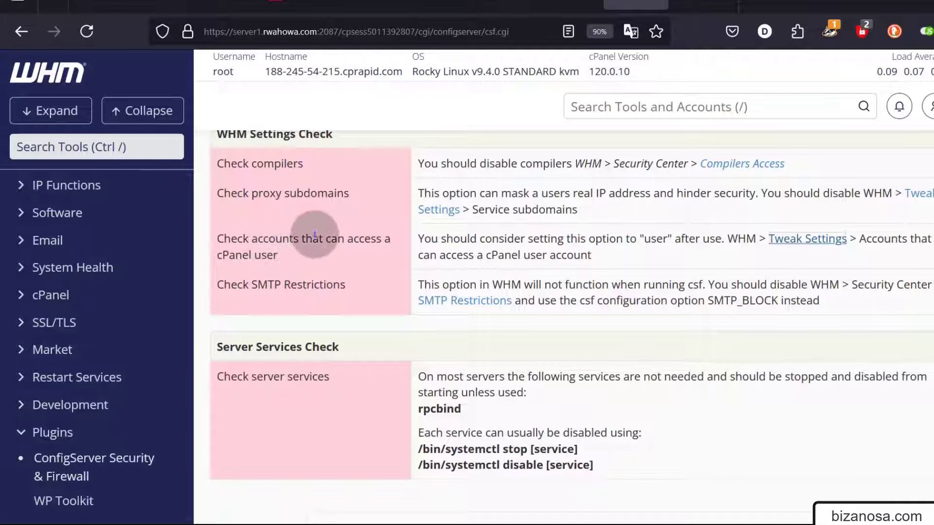
drag(485, 259, 524, 258)
key(ctrl+c)
right_click(523, 258)
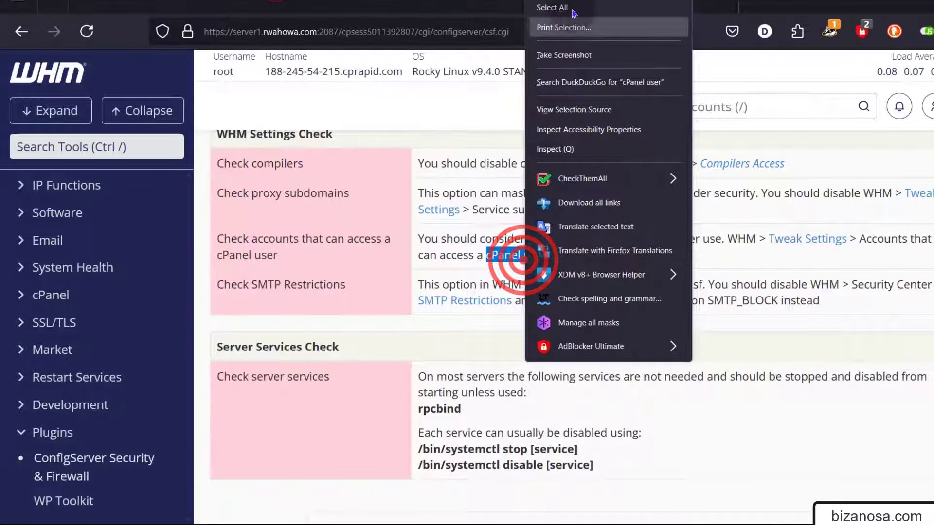
click(552, 4)
click(695, 3)
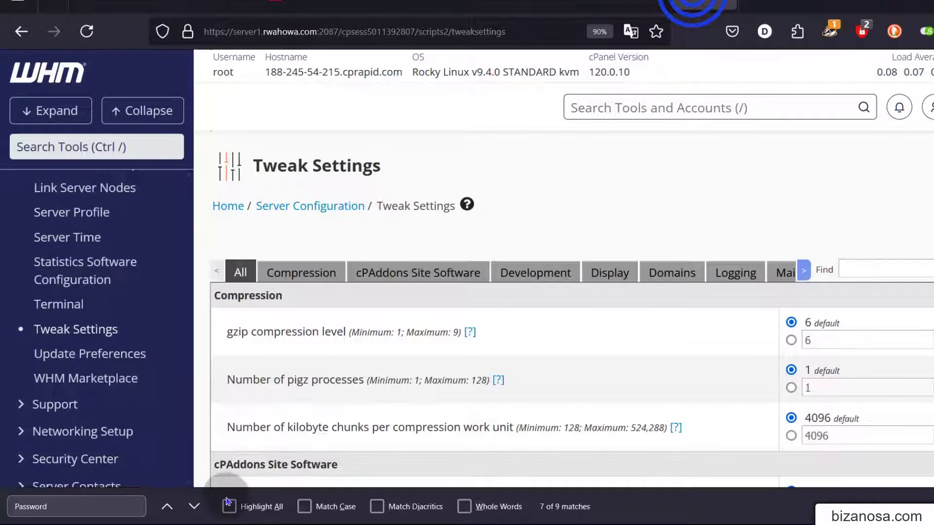
scroll(302, 366, down, 10)
click(45, 506)
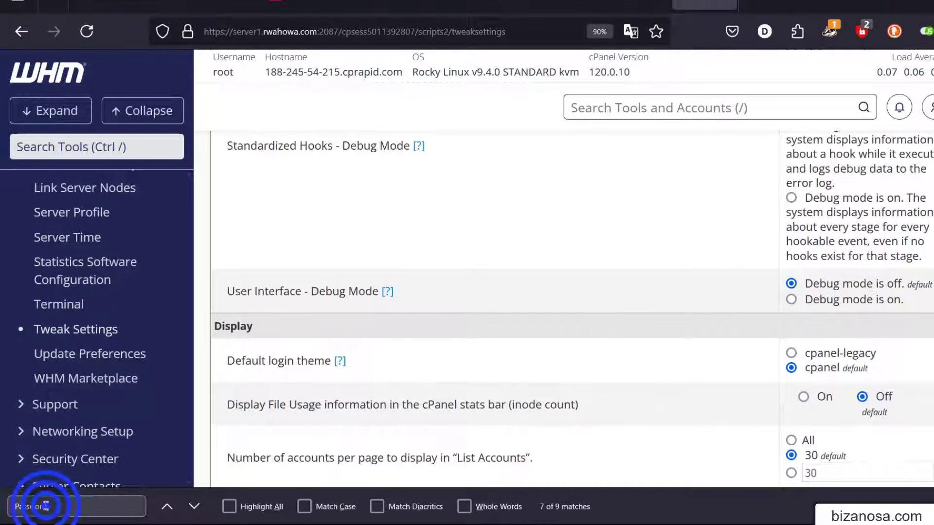
right_click(46, 507)
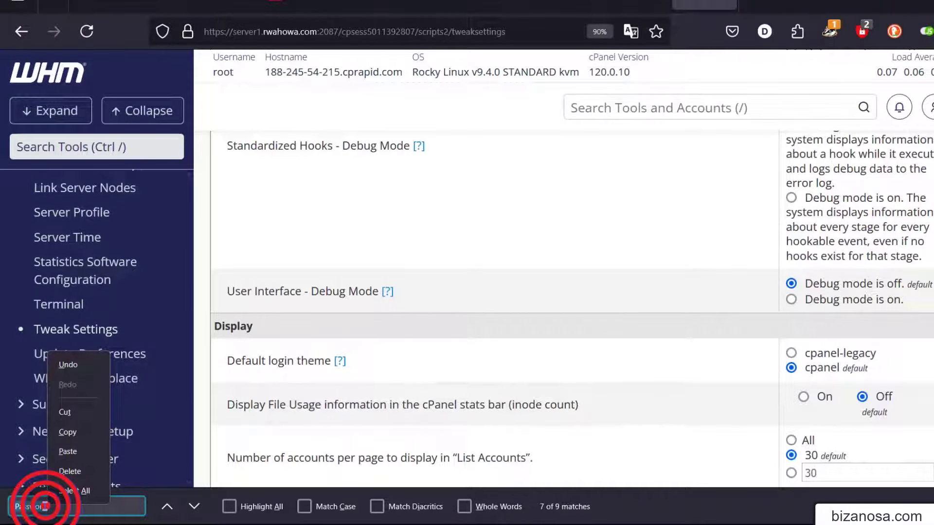
click(67, 451)
key(Return)
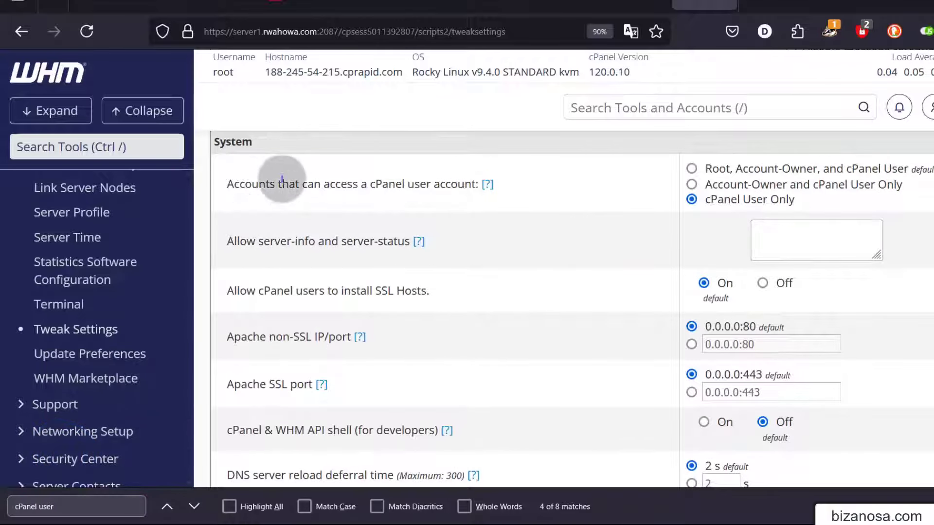
double_click(384, 184)
click(440, 185)
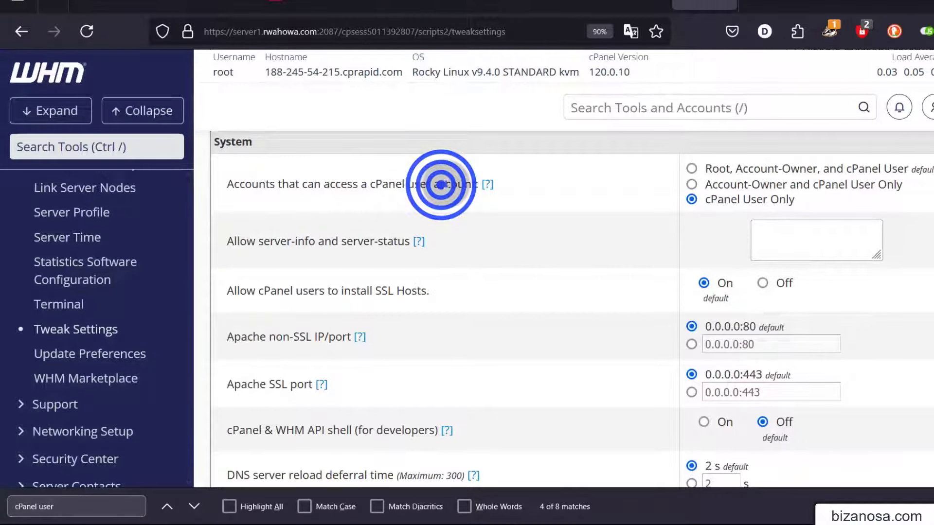
click(692, 197)
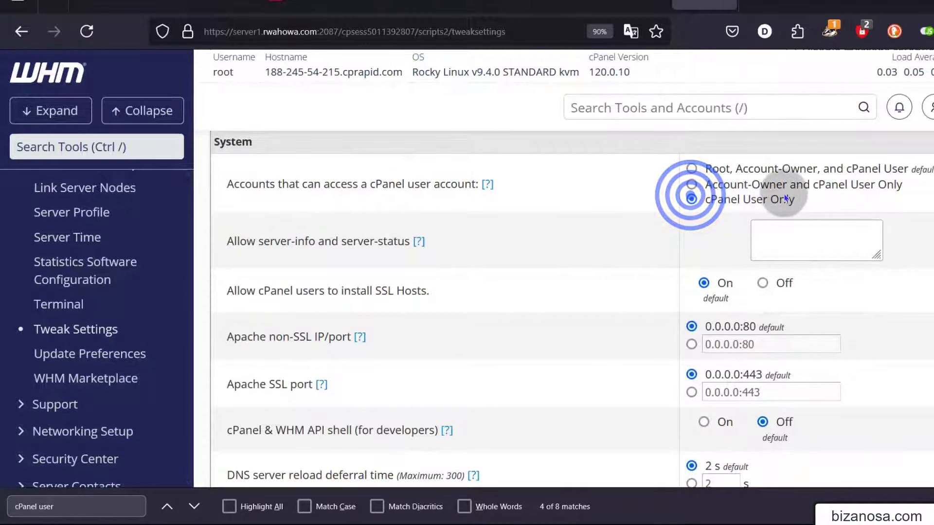
click(689, 166)
click(693, 201)
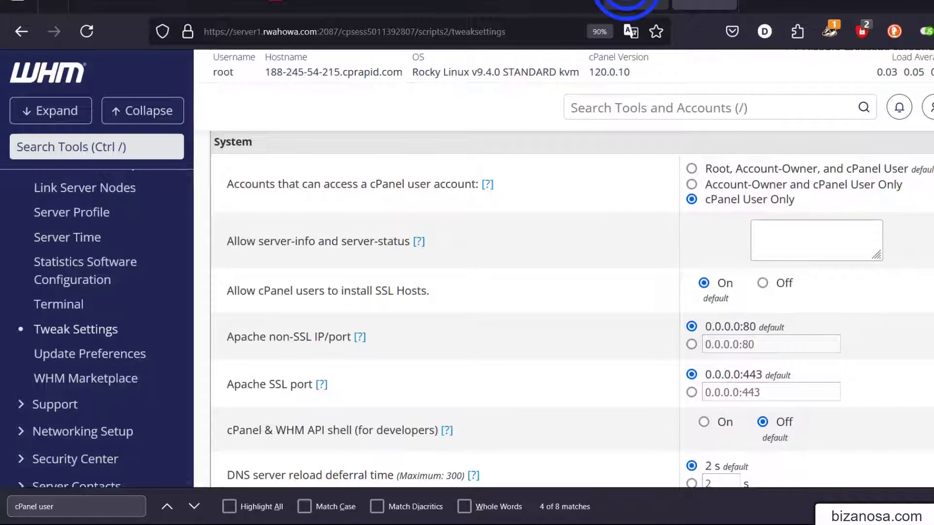
click(627, 4)
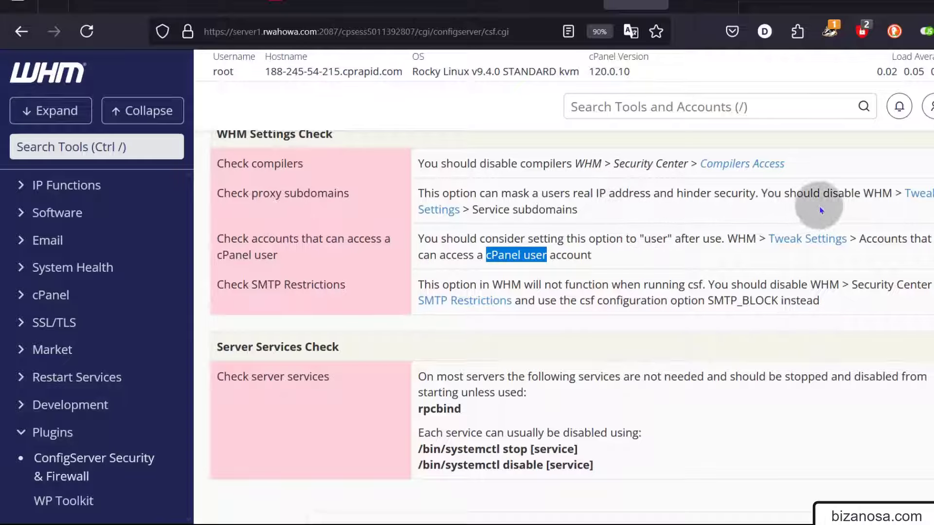
click(856, 486)
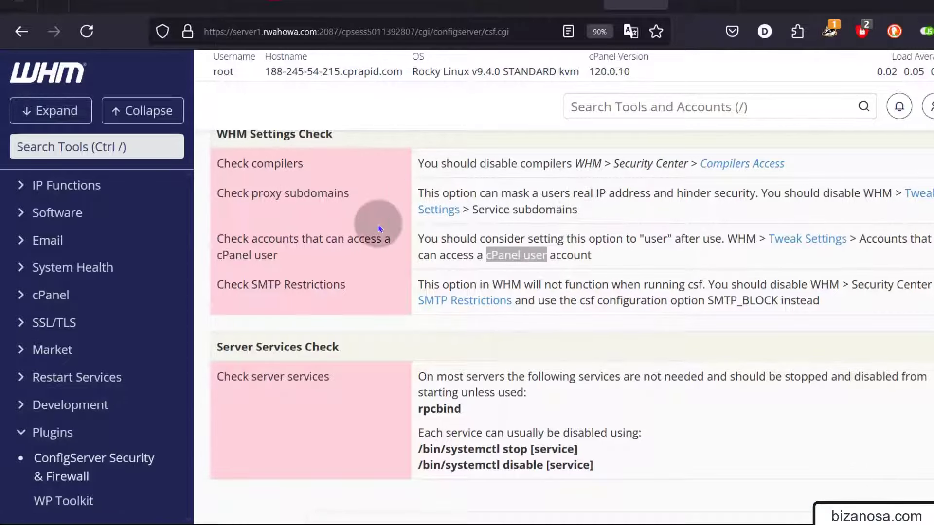
Copy the setting name 'Service subdomains' from the CSF check recommendation.
click(253, 192)
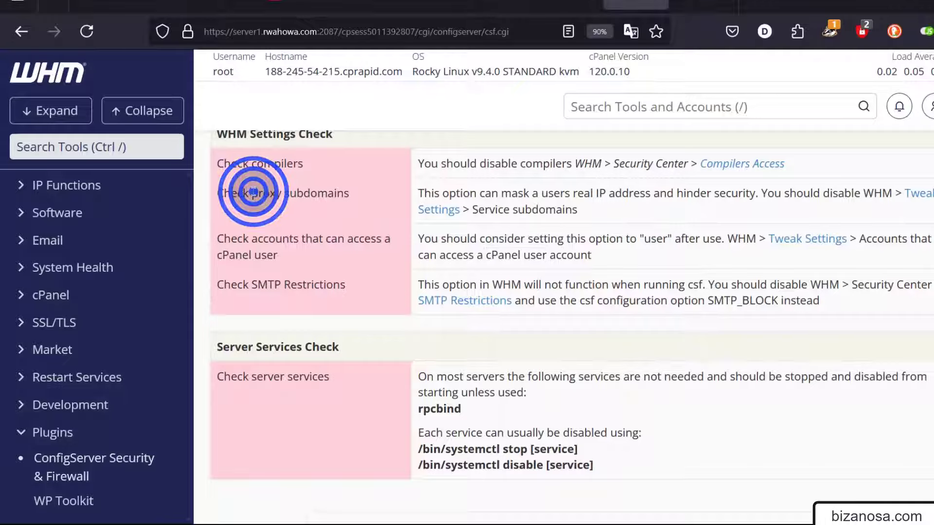
drag(253, 192, 348, 194)
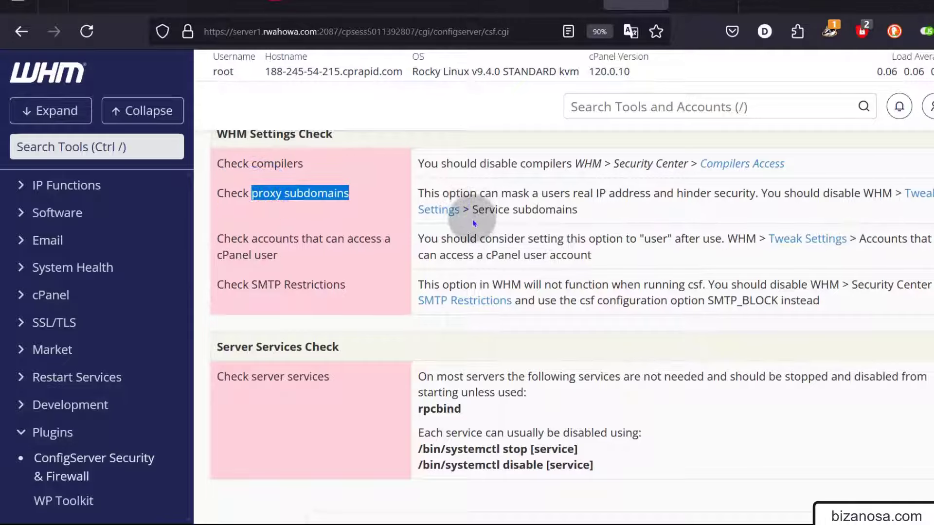
drag(473, 212, 579, 210)
right_click(552, 216)
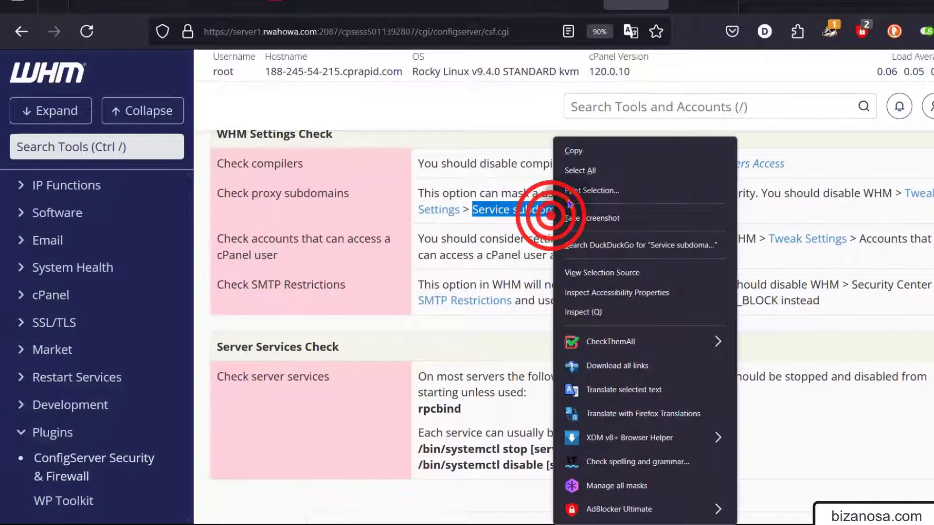
click(565, 147)
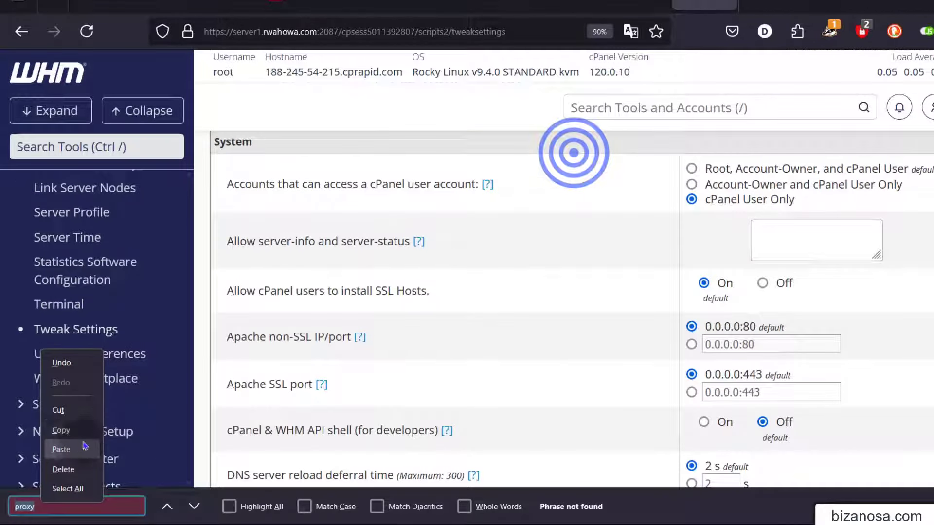
Find Service subdomains in Tweak Settings, switch it Off and save.
click(85, 447)
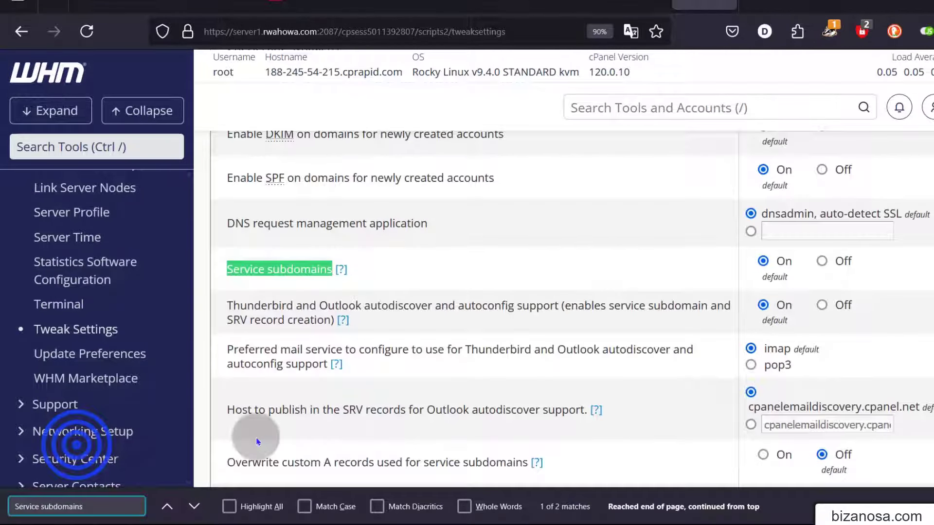
click(269, 277)
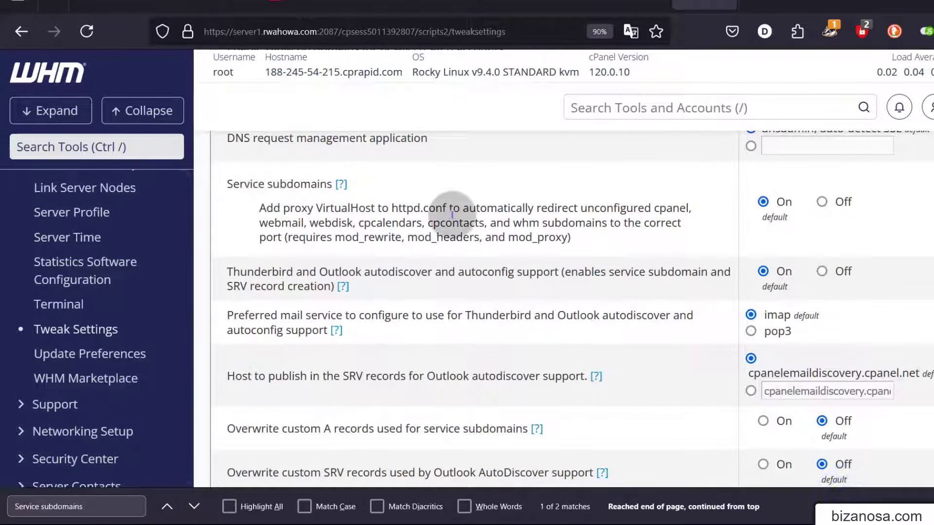
click(822, 201)
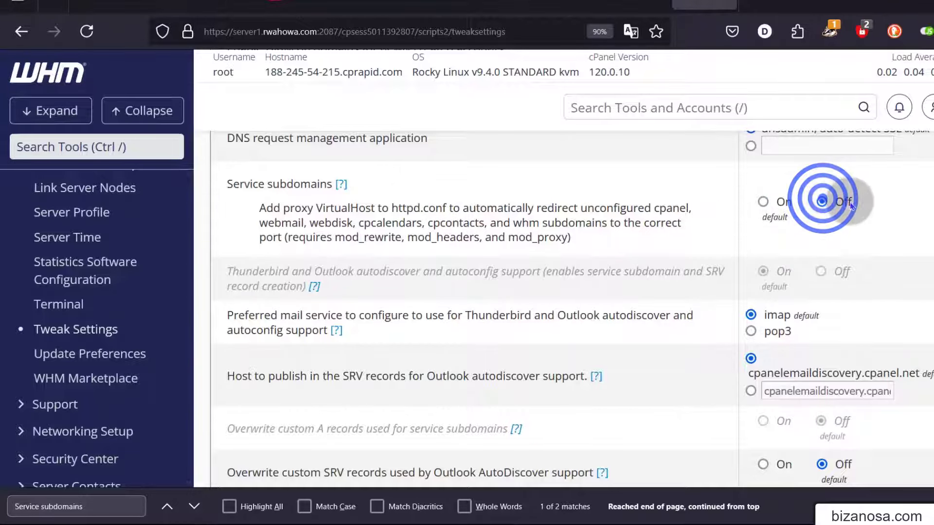
scroll(536, 334, down, 15)
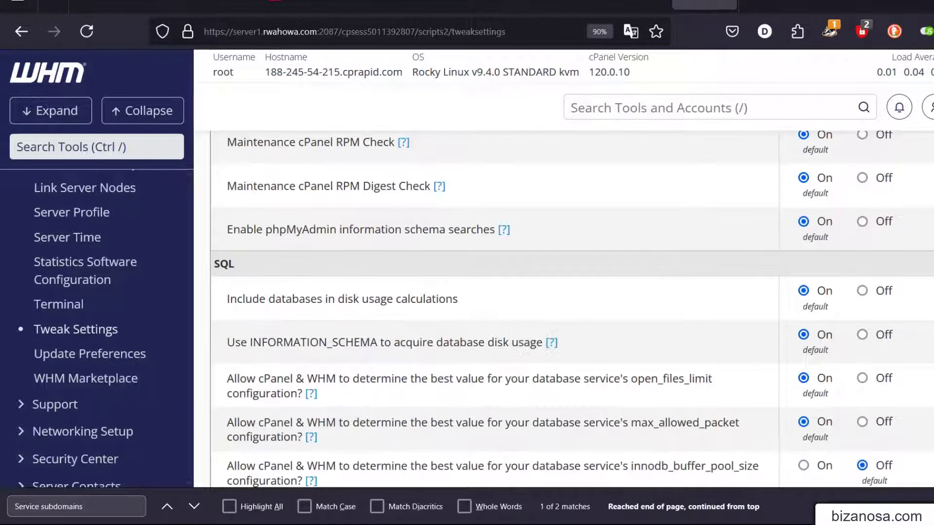
key(Escape)
scroll(592, 444, down, 20)
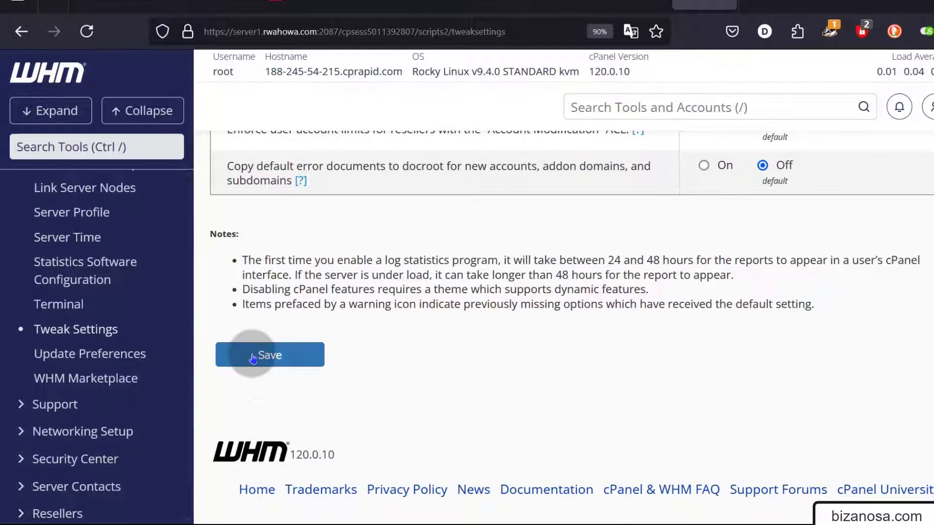
click(255, 354)
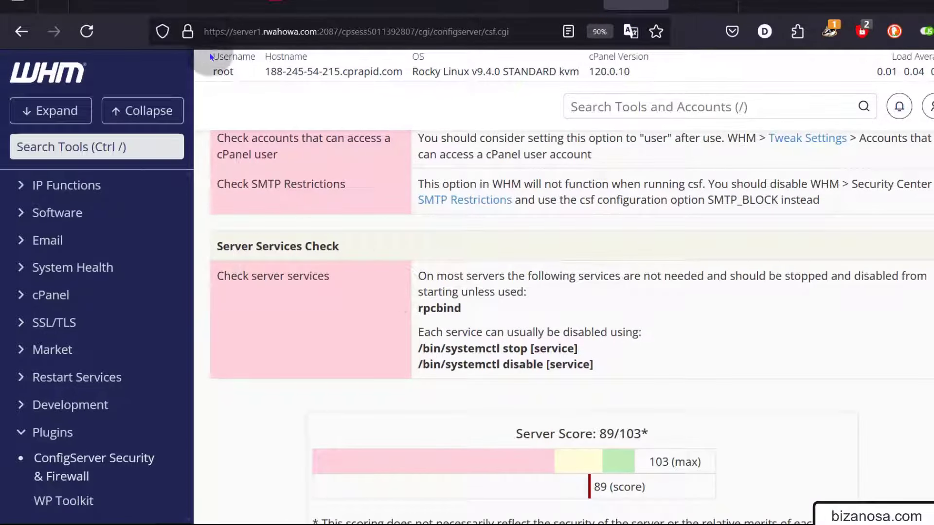
click(86, 31)
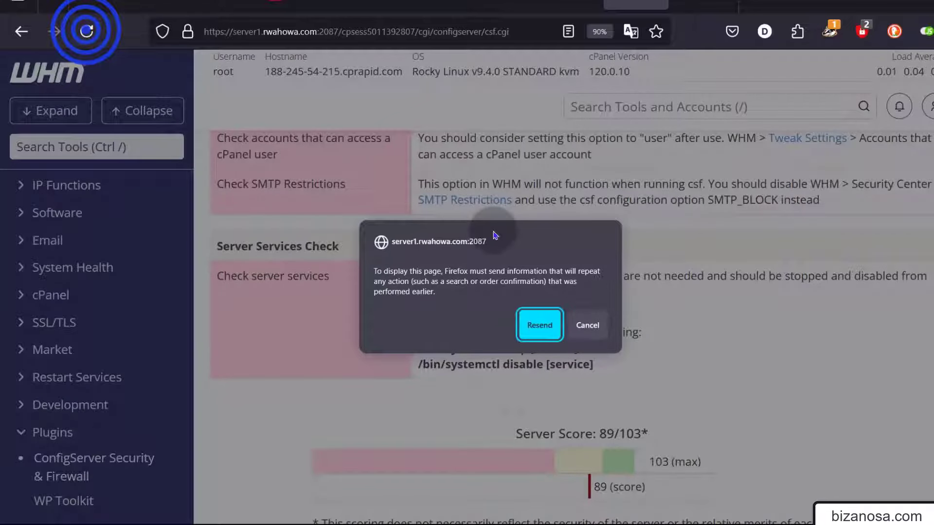
click(535, 322)
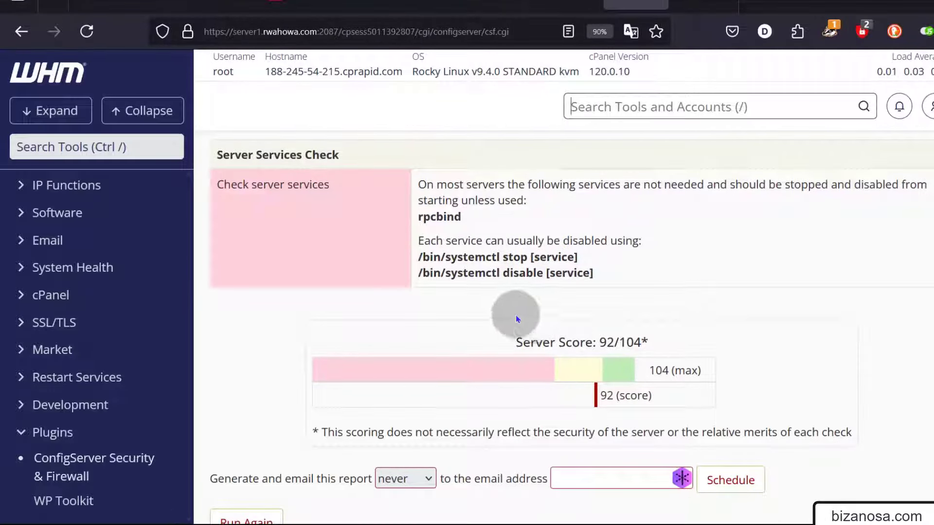
click(598, 343)
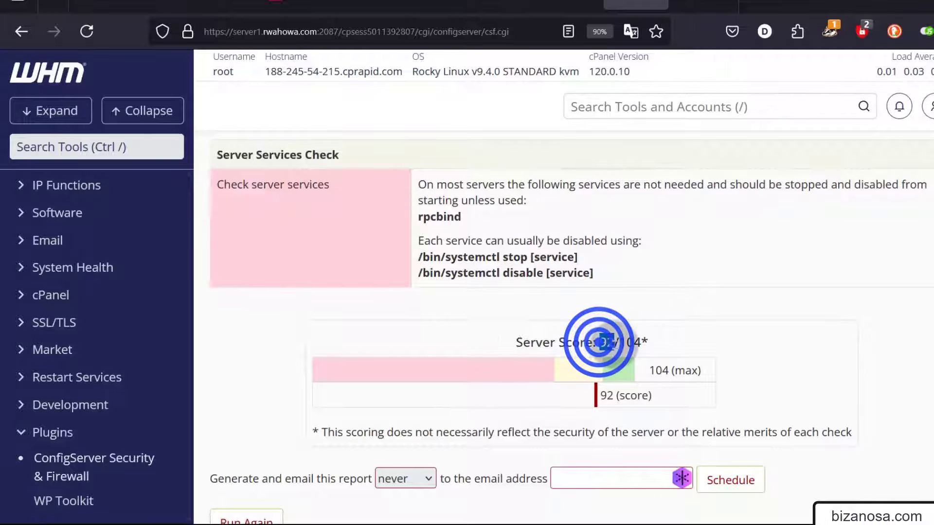
click(387, 312)
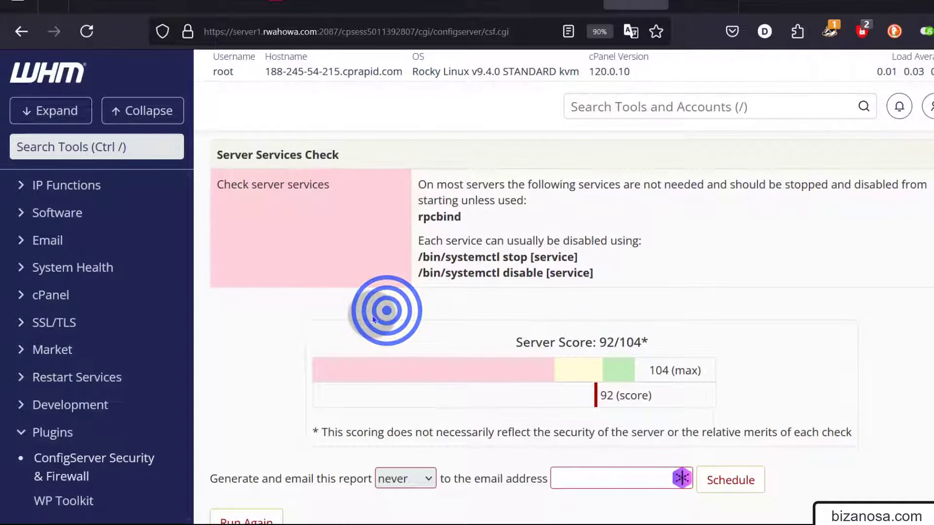
scroll(438, 306, up, 3)
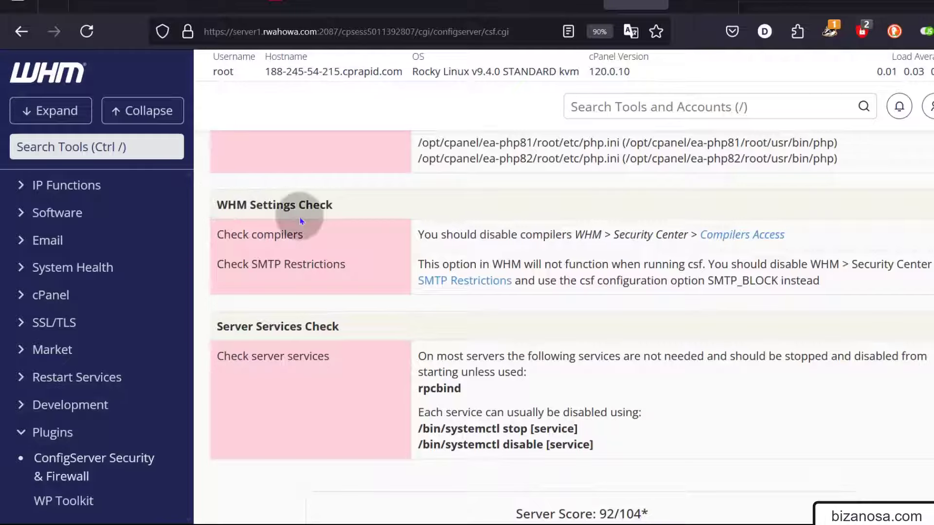
drag(230, 234, 289, 255)
click(244, 226)
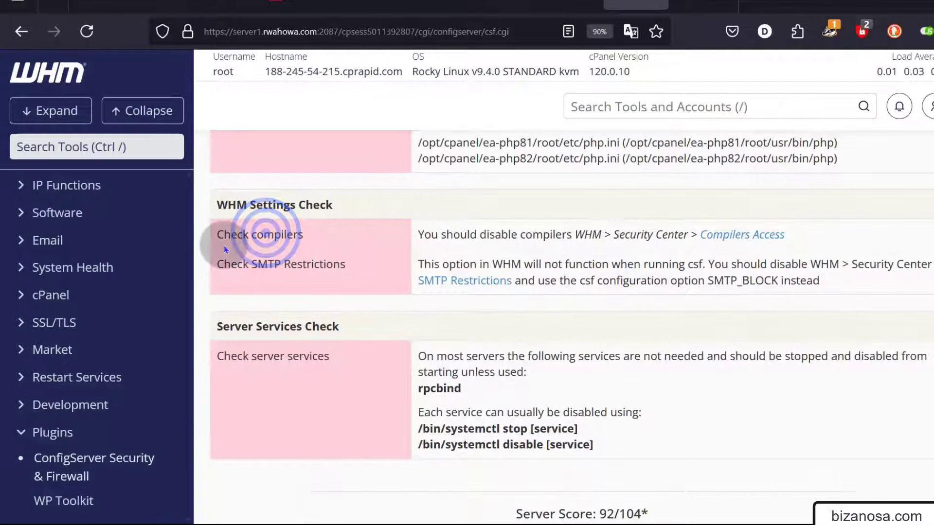
click(224, 230)
drag(223, 230, 299, 235)
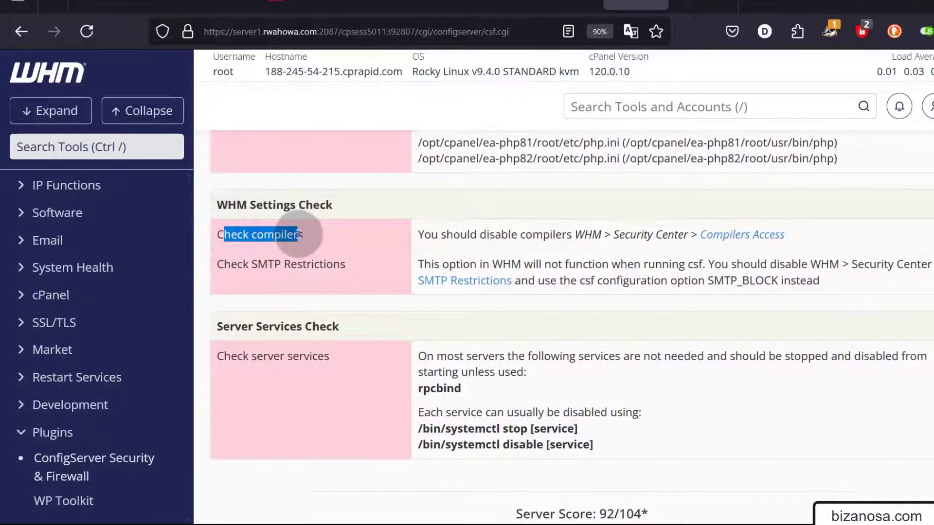
click(268, 225)
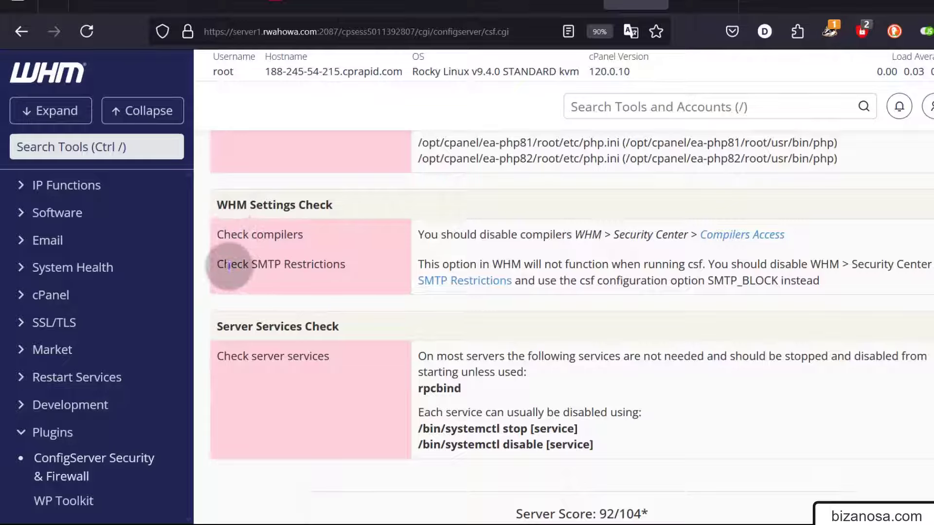
right_click(456, 280)
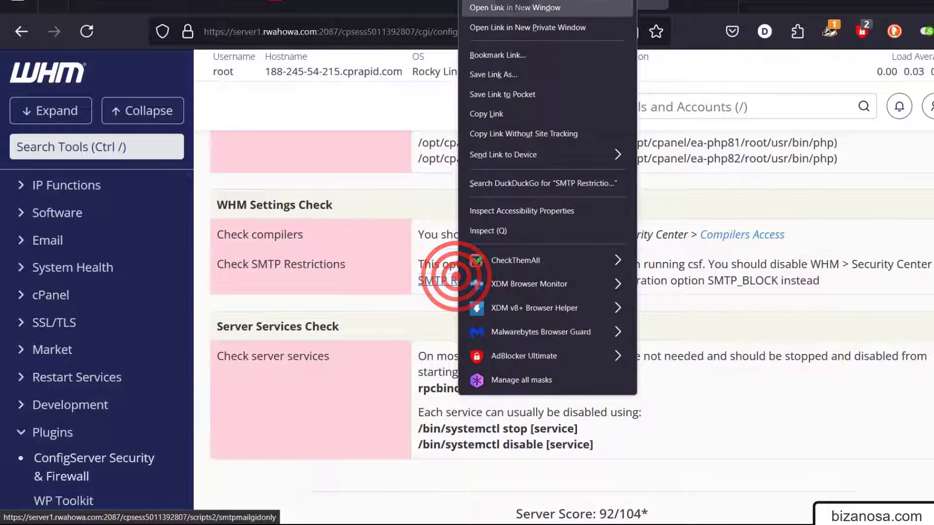
Disable compilers for unprivileged users on the Compilers Access page.
click(515, 7)
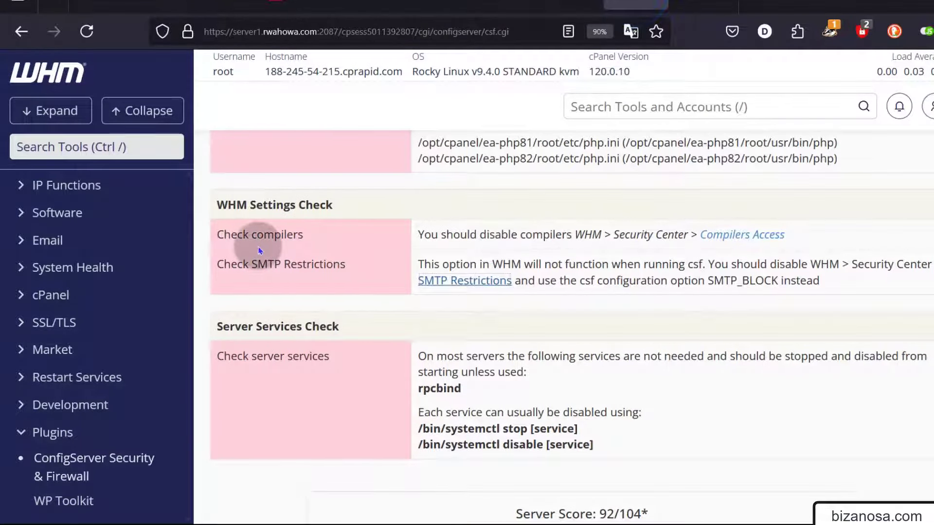
click(733, 231)
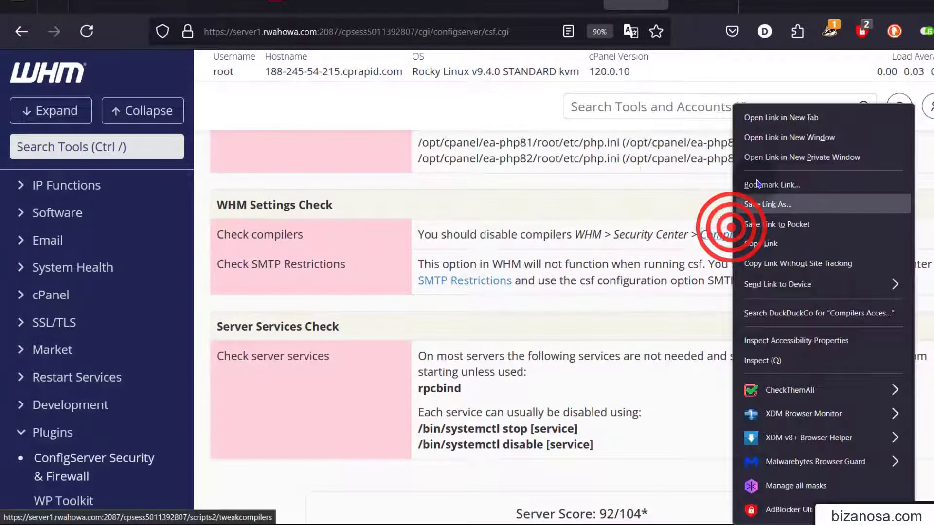
click(757, 119)
click(690, 2)
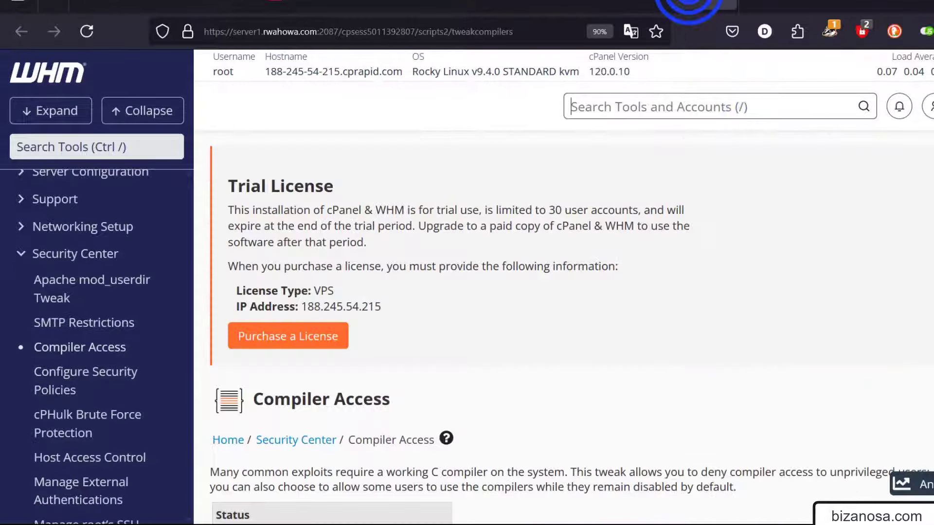
scroll(452, 222, down, 5)
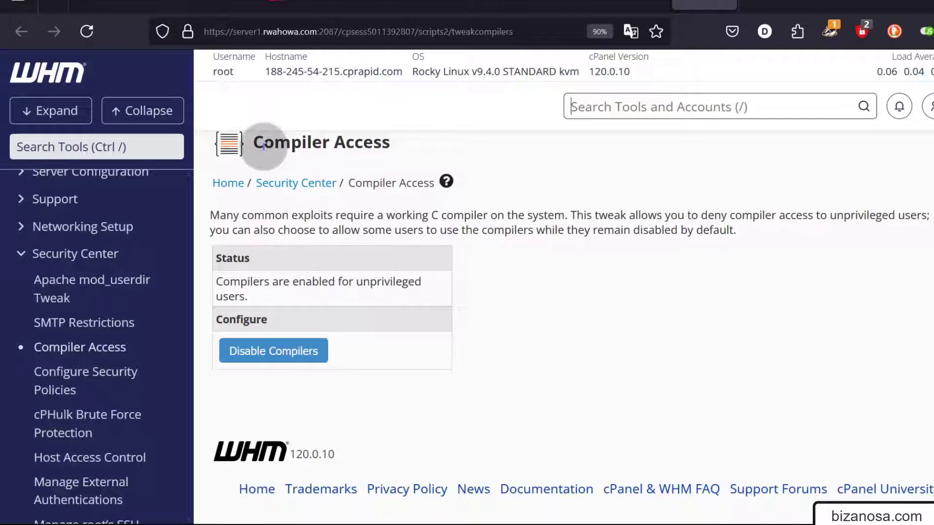
click(265, 360)
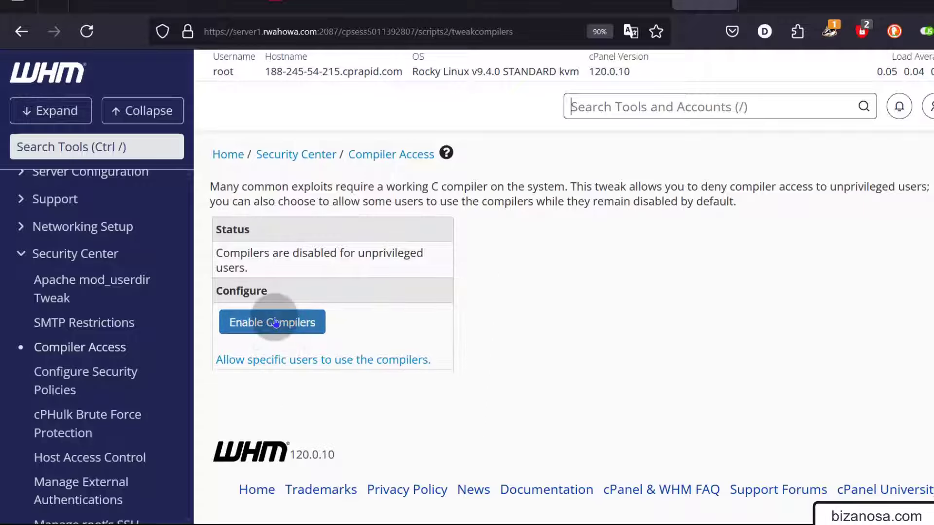
Turn off the SMTP restriction on the SMTP Restrictions page.
click(725, 2)
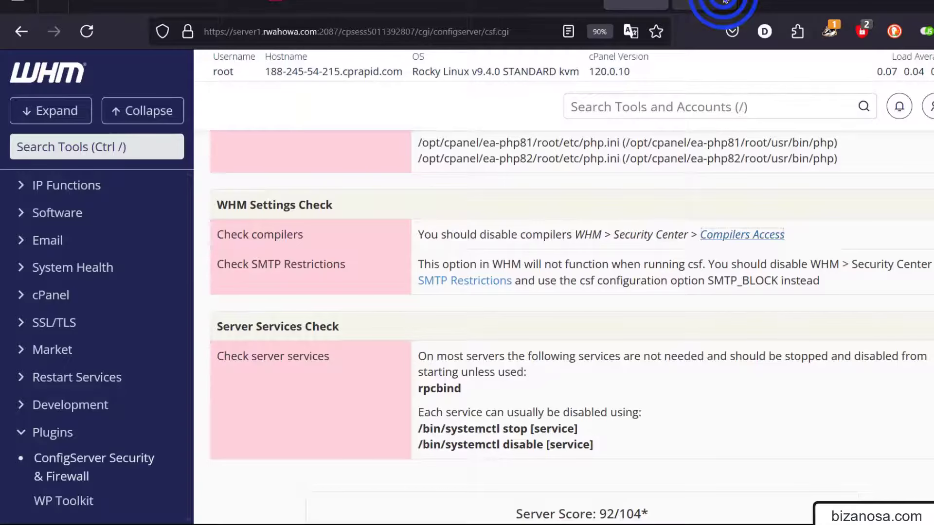
click(699, 2)
scroll(463, 317, down, 5)
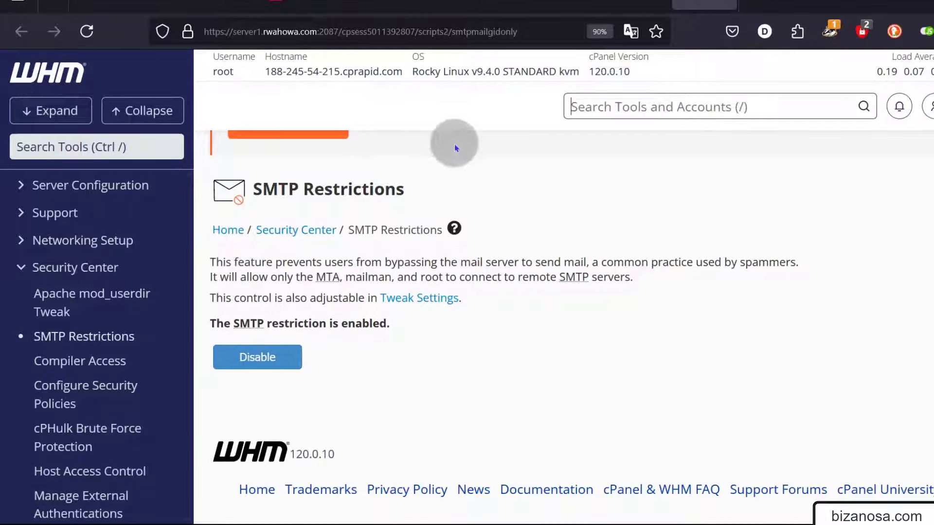
click(258, 361)
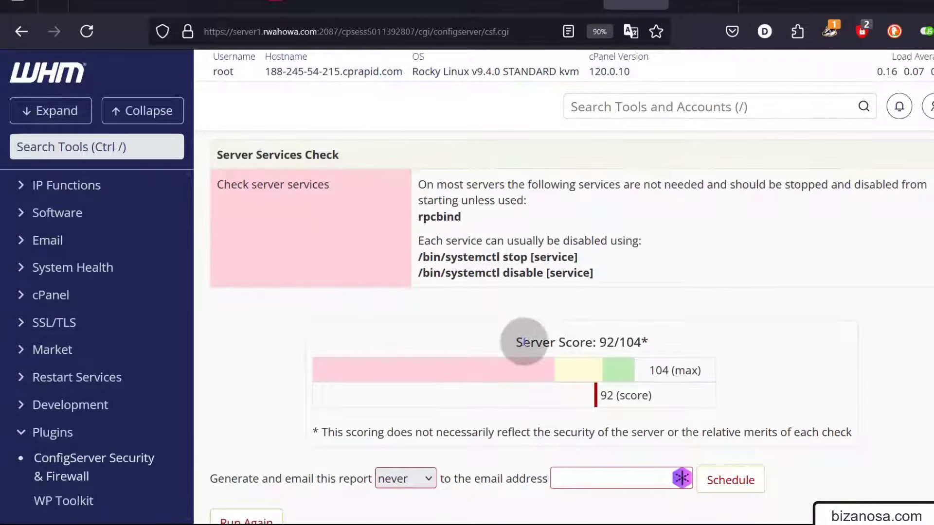
Rerun the csf security check and bring up the new 94/104 server score.
scroll(671, 339, down, 4)
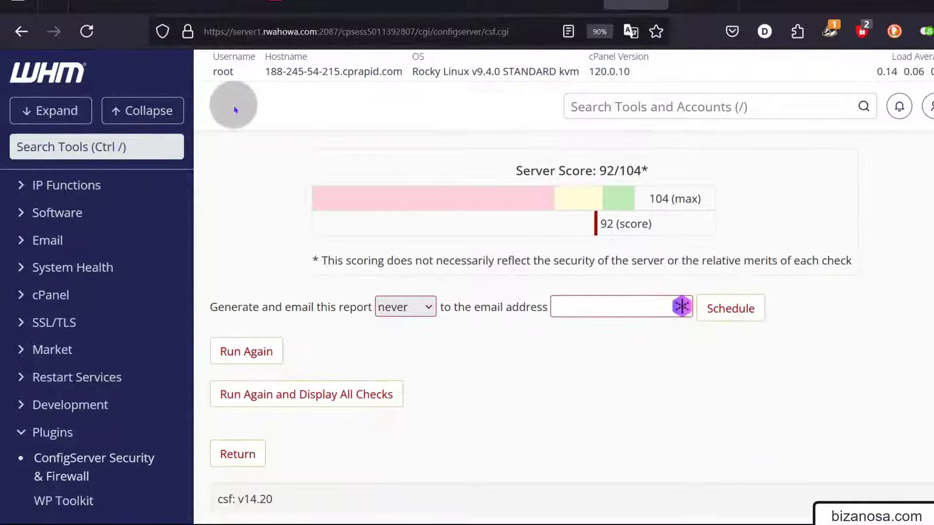
click(88, 32)
click(540, 326)
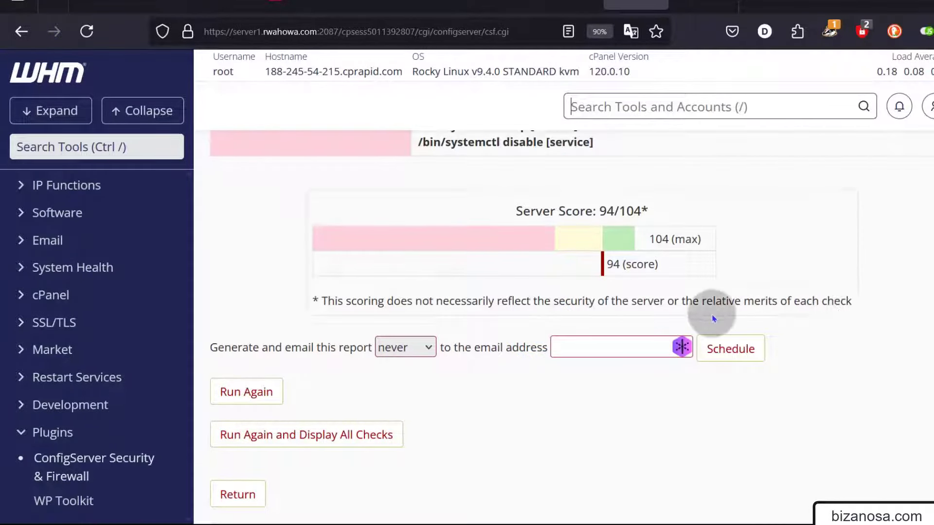
scroll(713, 319, up, 4)
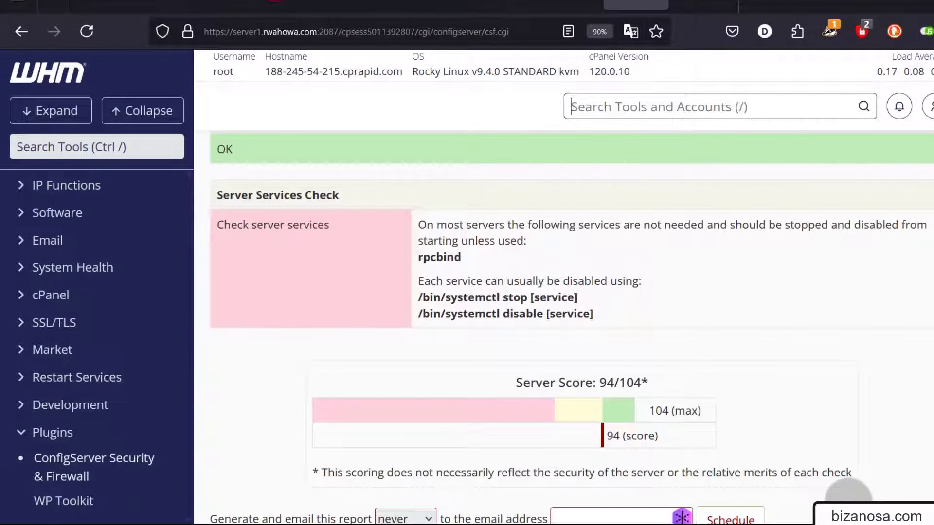
click(848, 502)
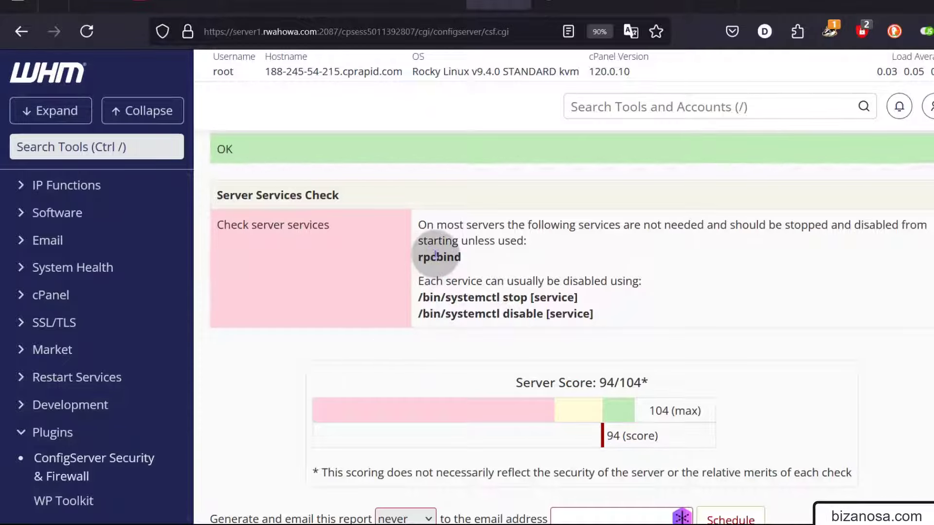
Copy the still-flagged service name rpcbind and return to the Git Bash terminal.
double_click(435, 256)
key(ctrl+c)
right_click(435, 254)
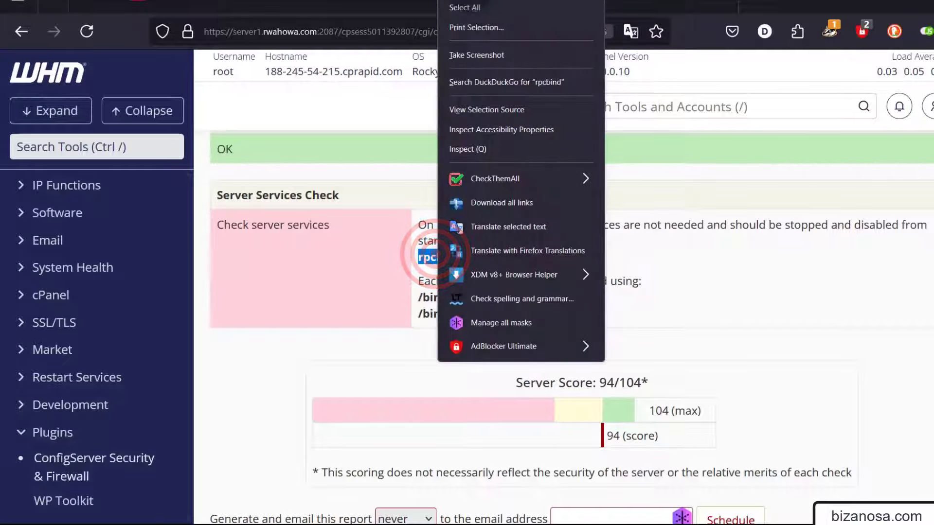
click(469, 4)
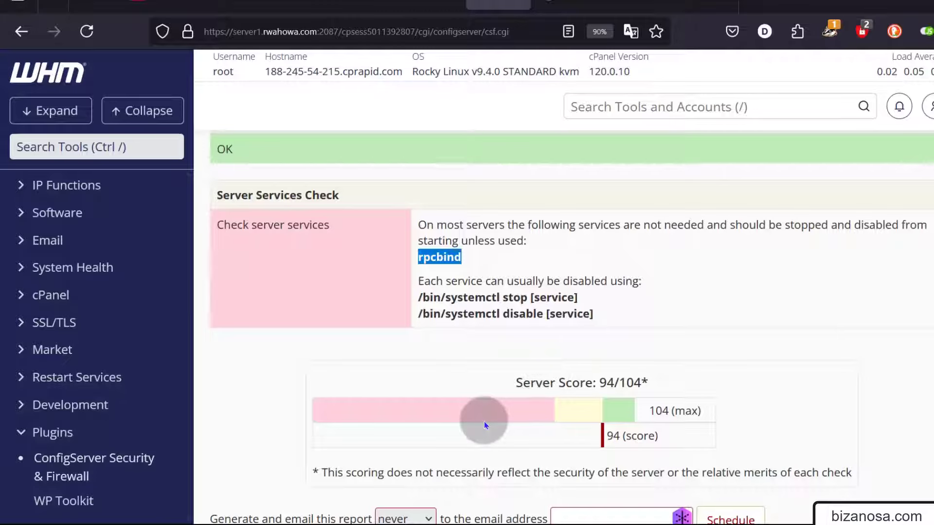
click(603, 524)
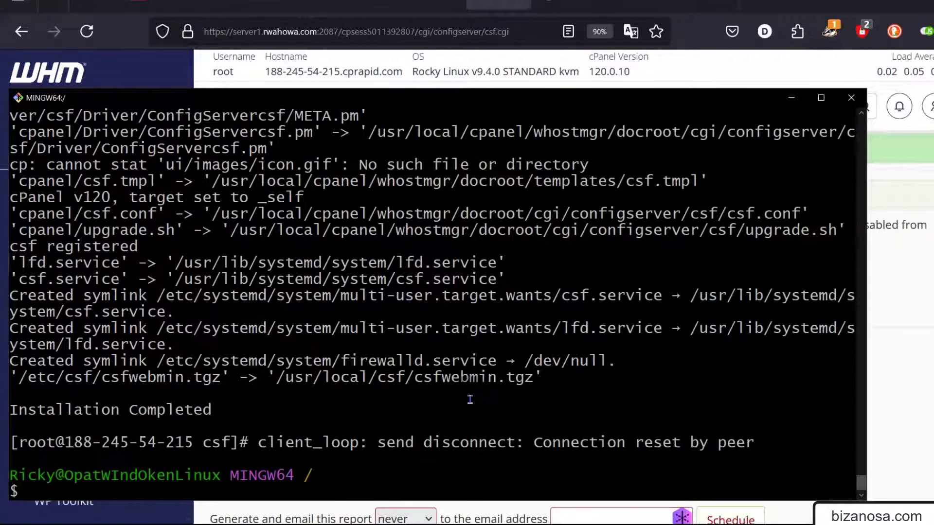
Reconnect to the server as root over SSH and run systemctl stop rpcbind.
key(ctrl+l)
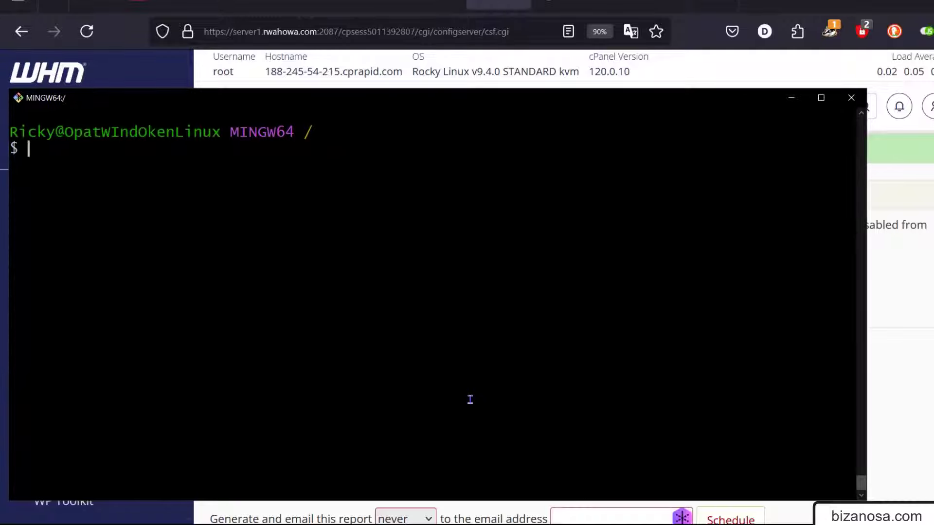
key(Up)
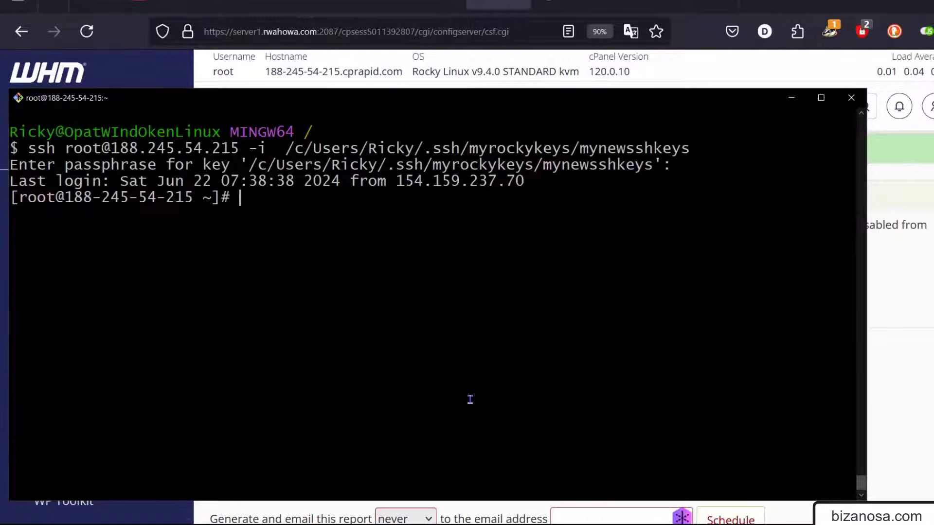
key(ctrl+l)
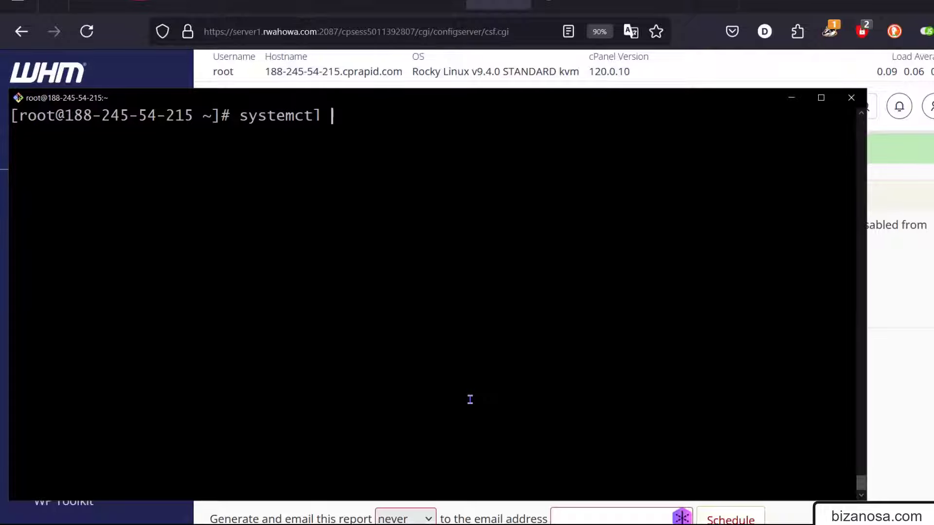
text(op)
right_click(470, 399)
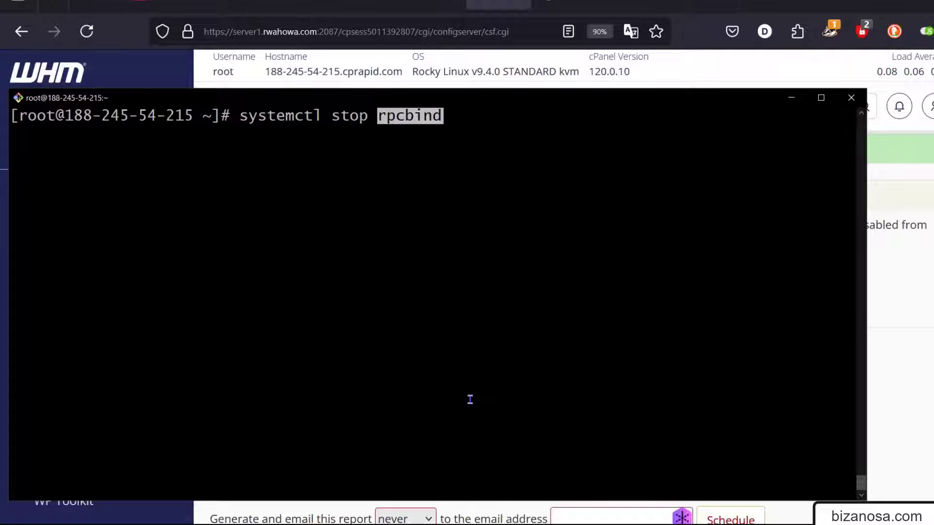
key(Return)
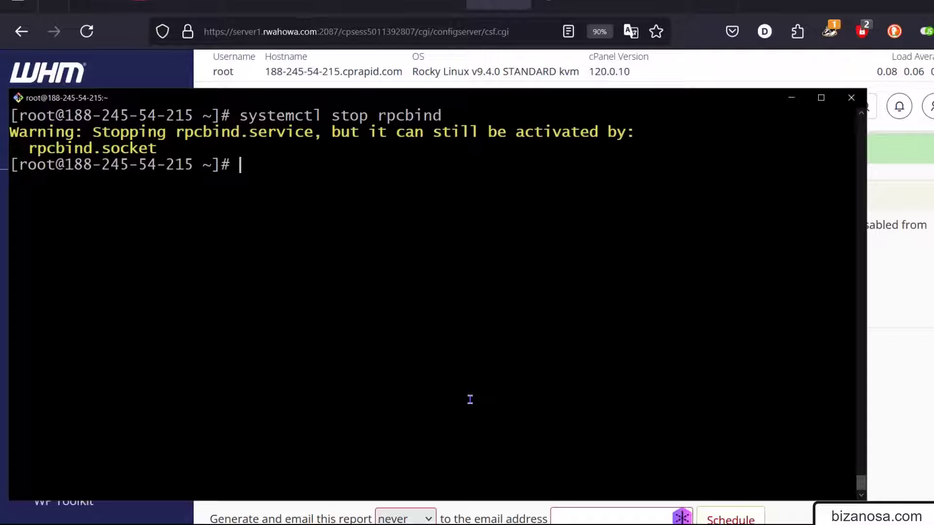
Recall the stop command without rpcbind and copy rpcbind.socket from the warning.
key(Up)
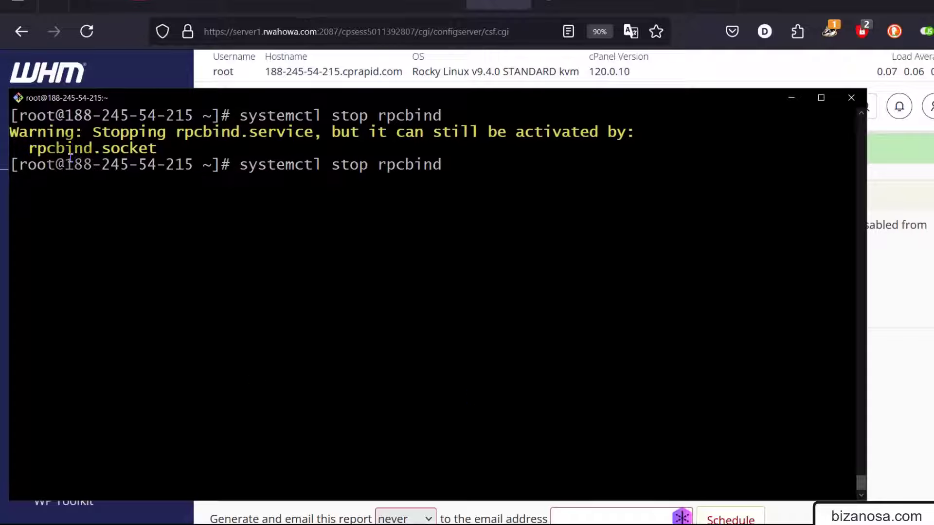
drag(29, 144, 125, 142)
key(BackSpace)
key(BackSpace)
key(BackSpace)
key(BackSpace)
key(BackSpace)
key(BackSpace)
key(BackSpace)
key(BackSpace)
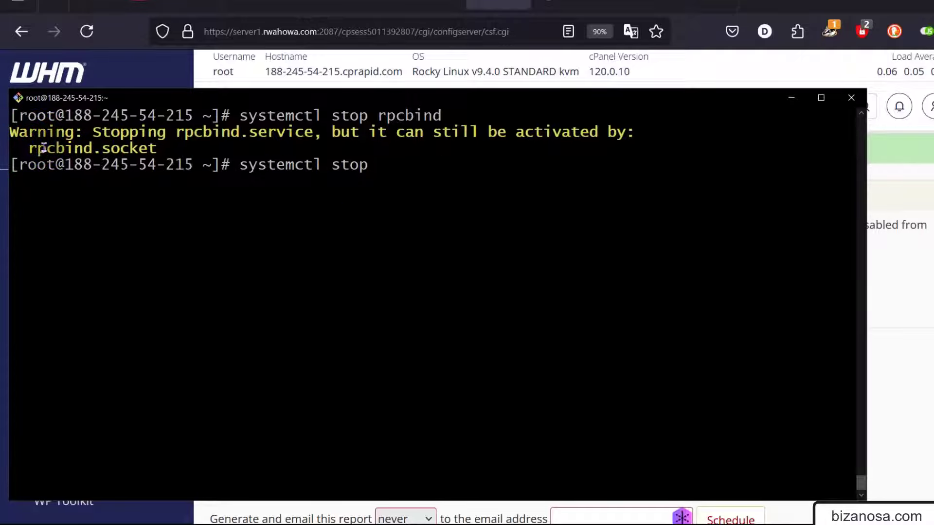
drag(29, 148, 157, 148)
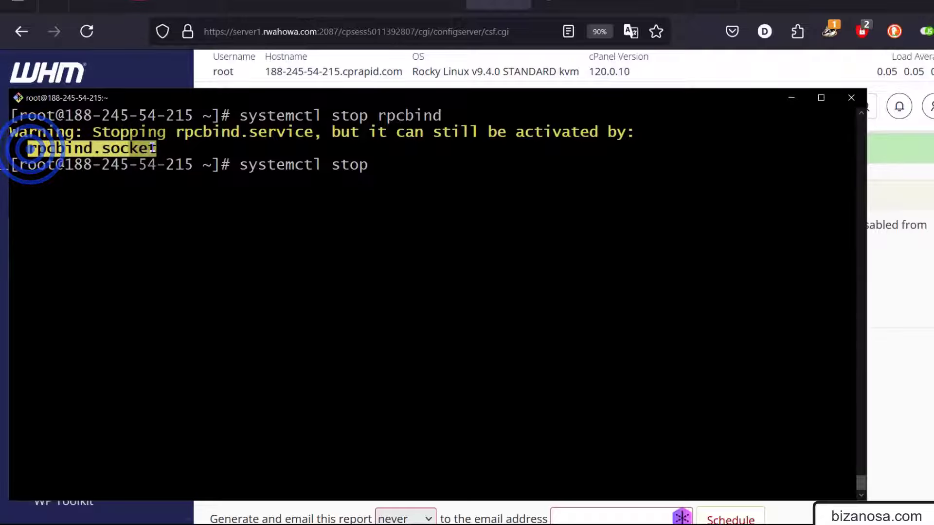
right_click(134, 146)
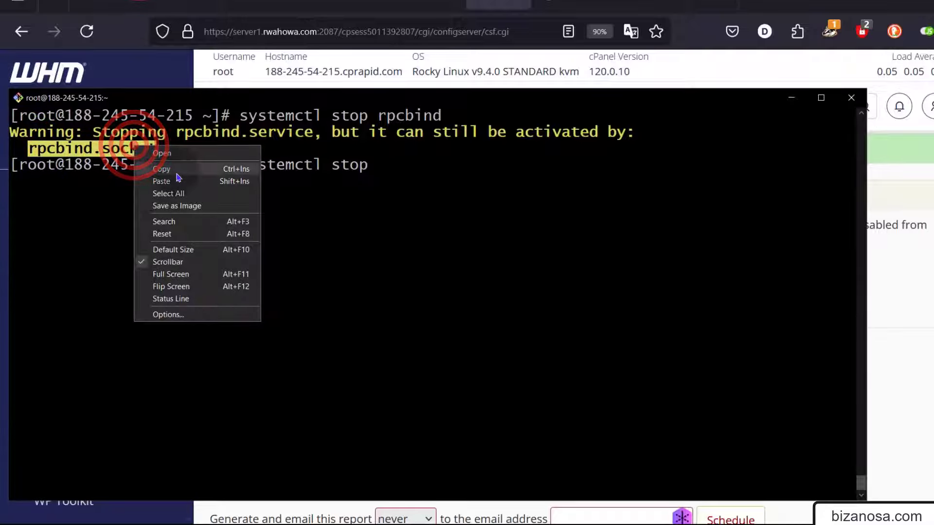
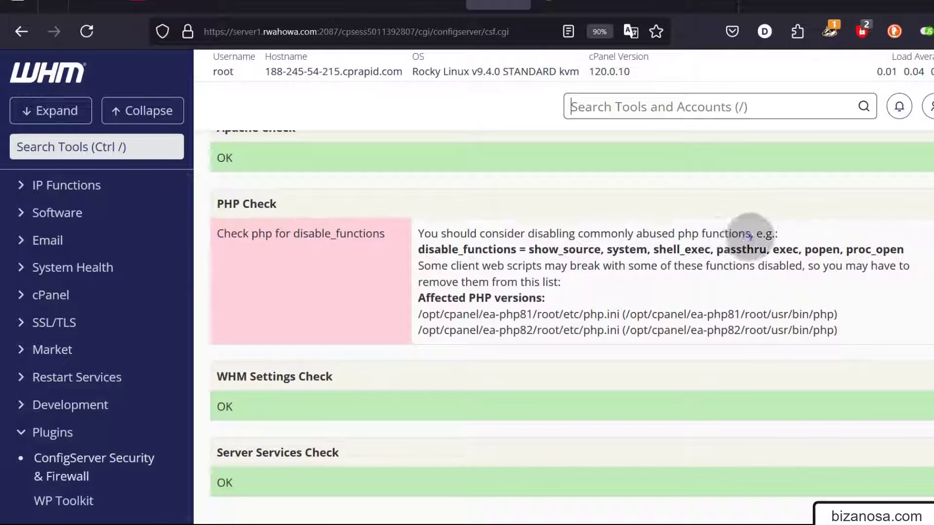
Copy 'disable_functions' from the PHP Check row of the firewall server check report.
key(ctrl+plus)
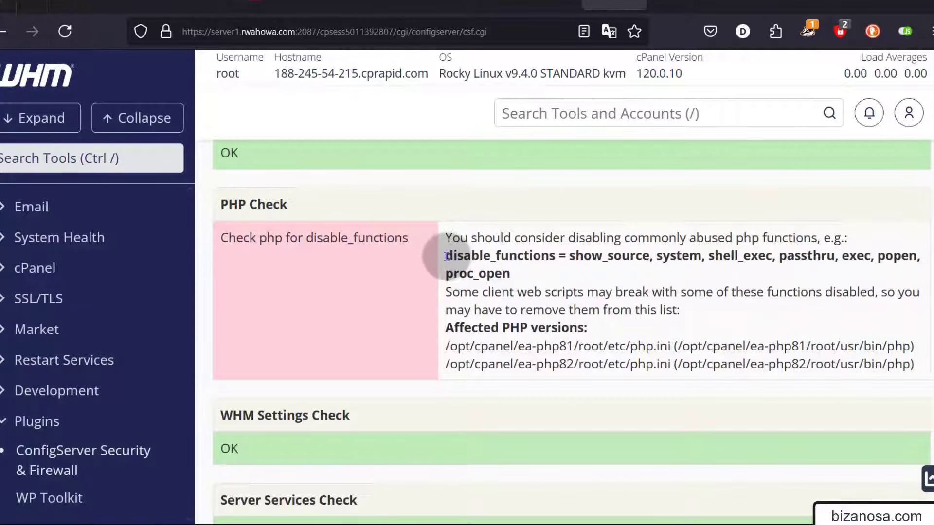
drag(446, 256, 549, 256)
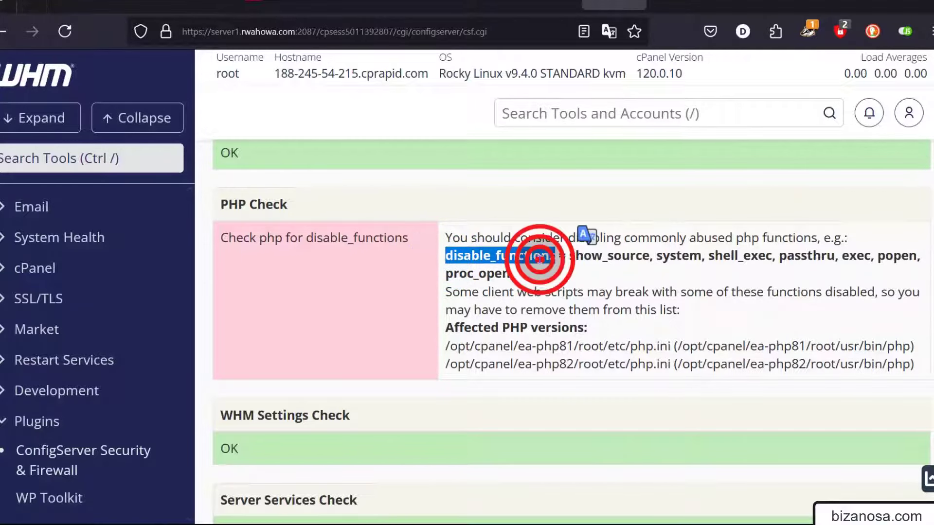
right_click(539, 258)
click(579, 6)
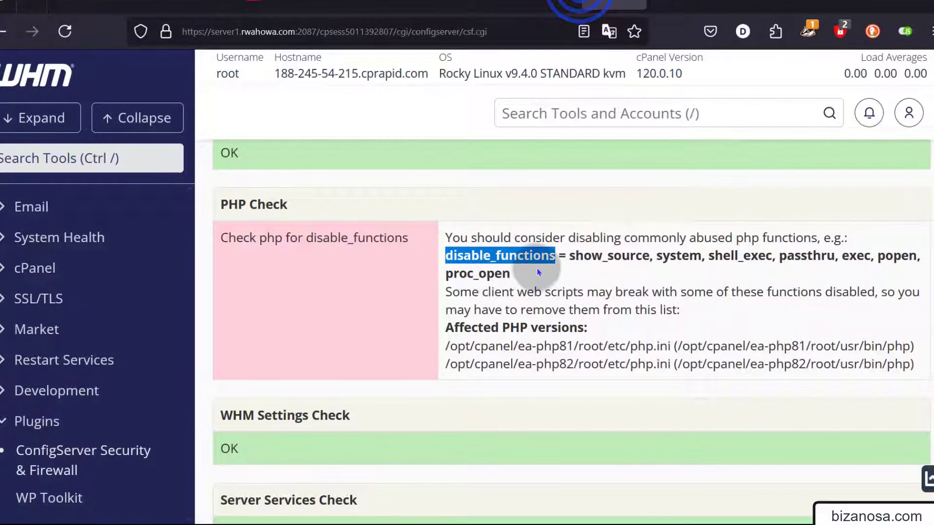
click(633, 108)
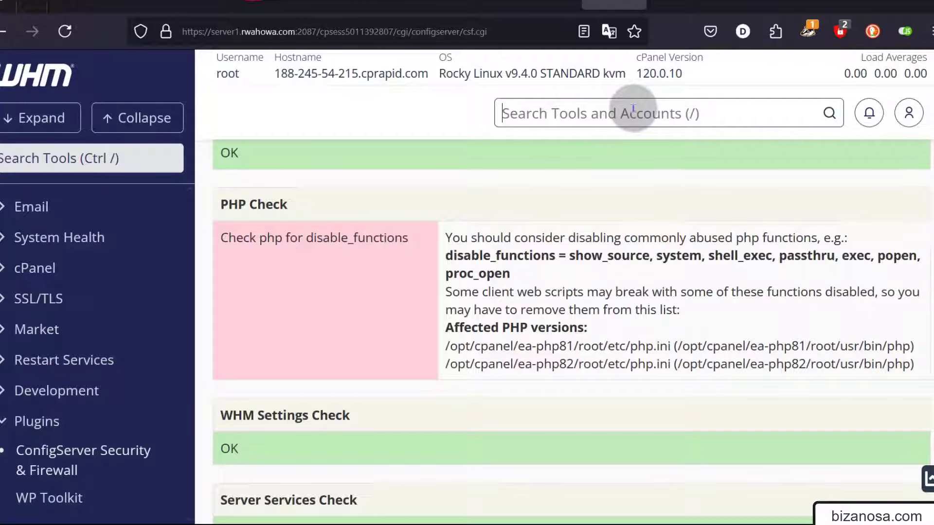
Open the MultiPHP INI Editor via 'phpini' in Editor Mode and load ea-php81.
text(phpini)
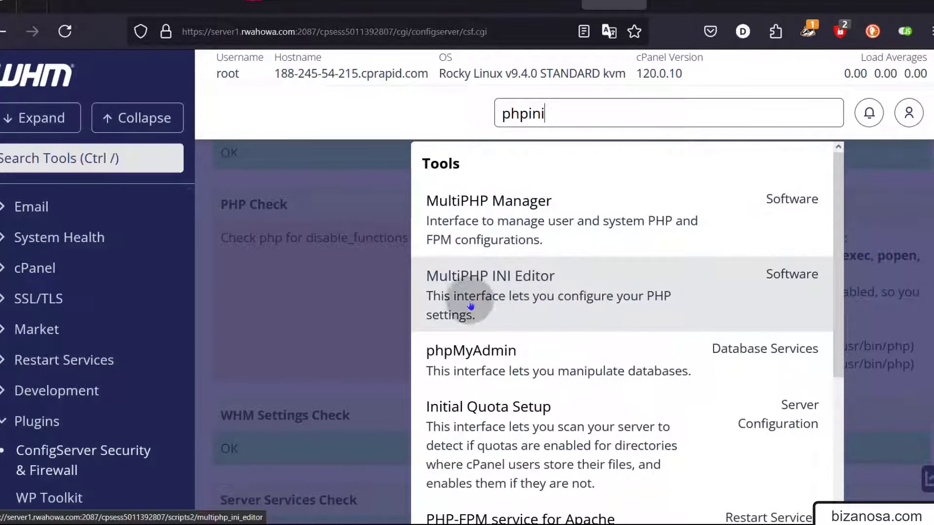
right_click(466, 279)
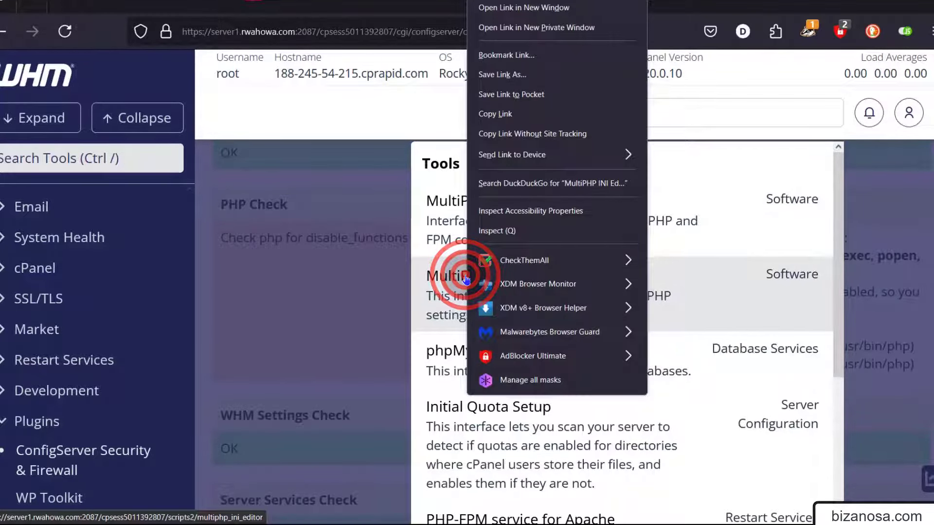
click(545, 7)
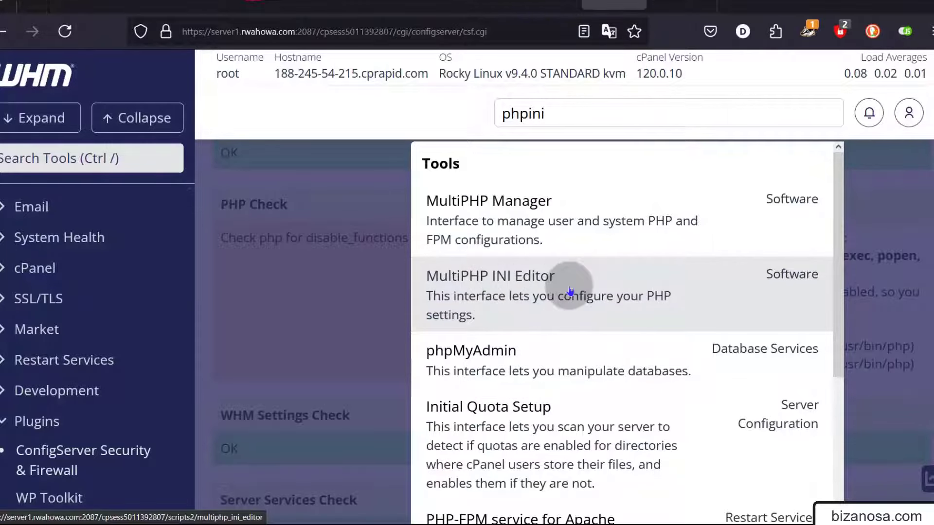
click(668, 2)
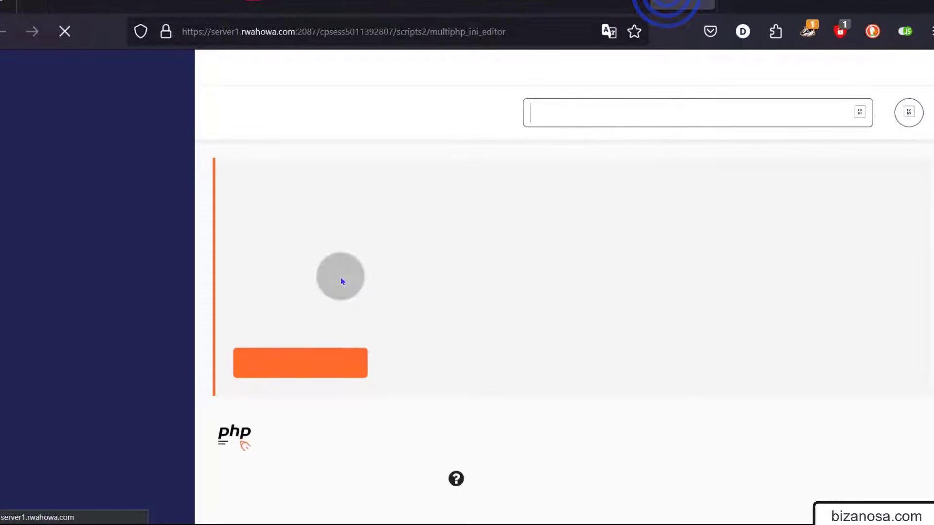
scroll(442, 276, down, 4)
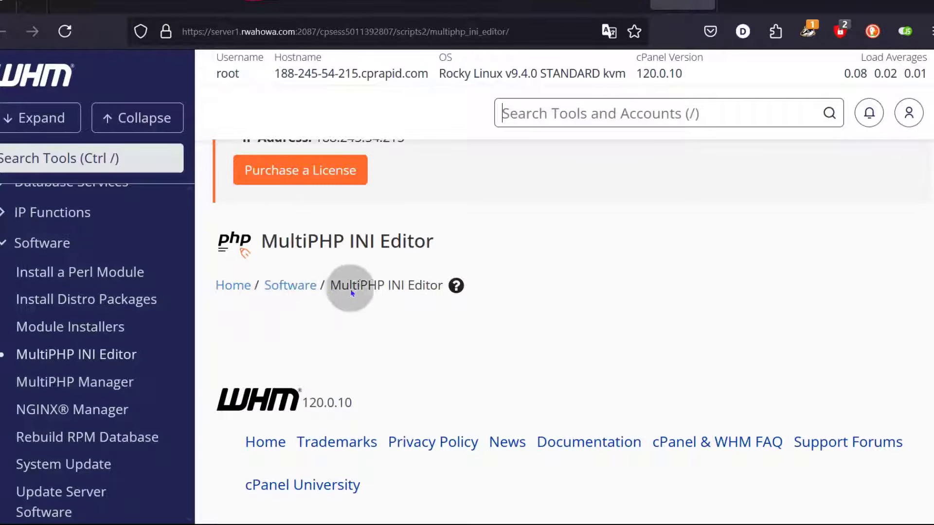
scroll(313, 296, down, 5)
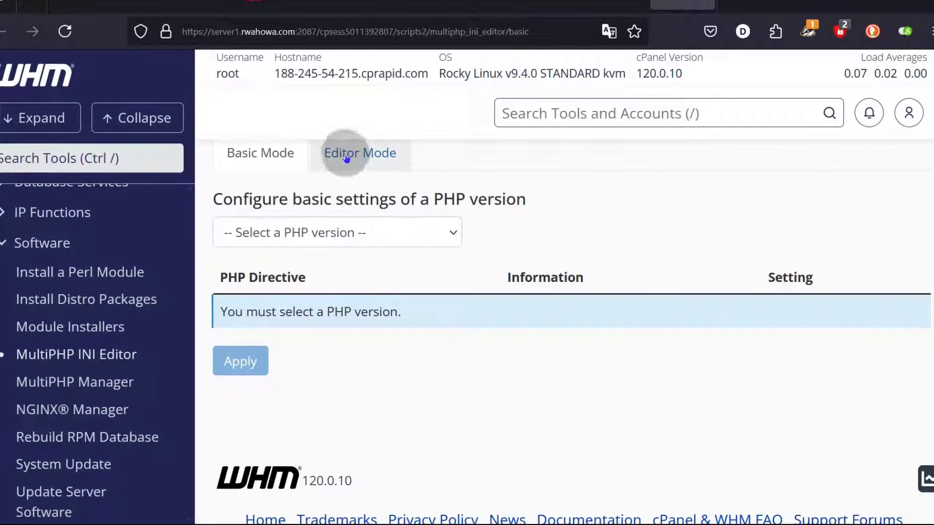
click(346, 154)
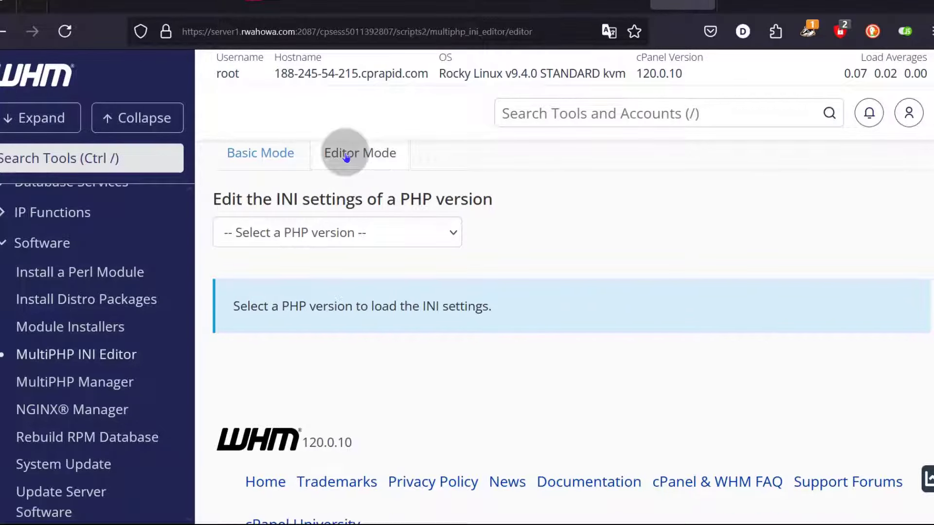
click(451, 230)
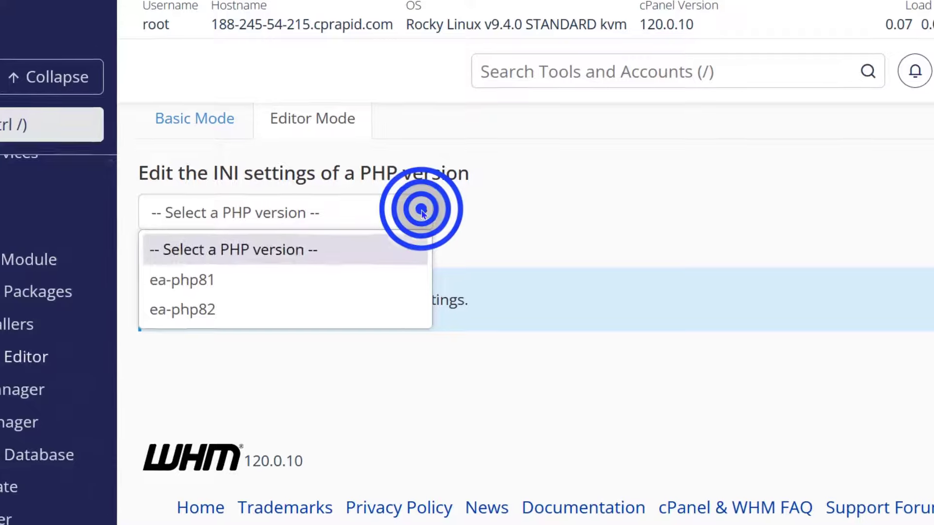
click(173, 280)
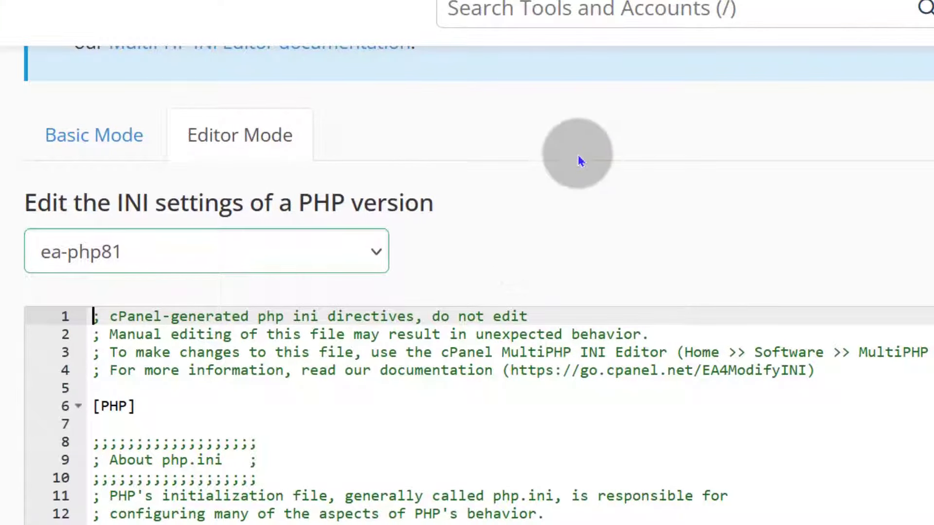
Find disable_functions and replace line 304 with show_source, system, shell_exec, passthru, exec, popen, proc_open.
scroll(583, 161, down, 5)
click(121, 255)
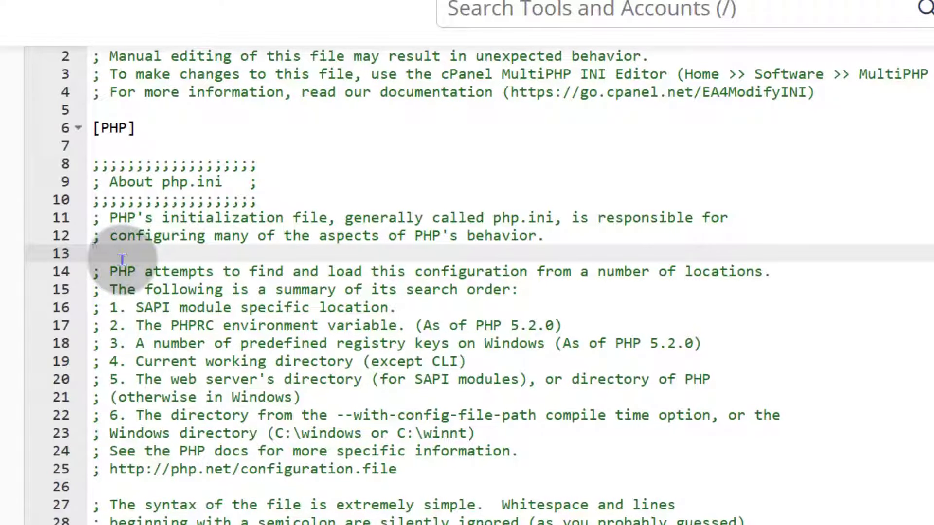
key(ctrl+f)
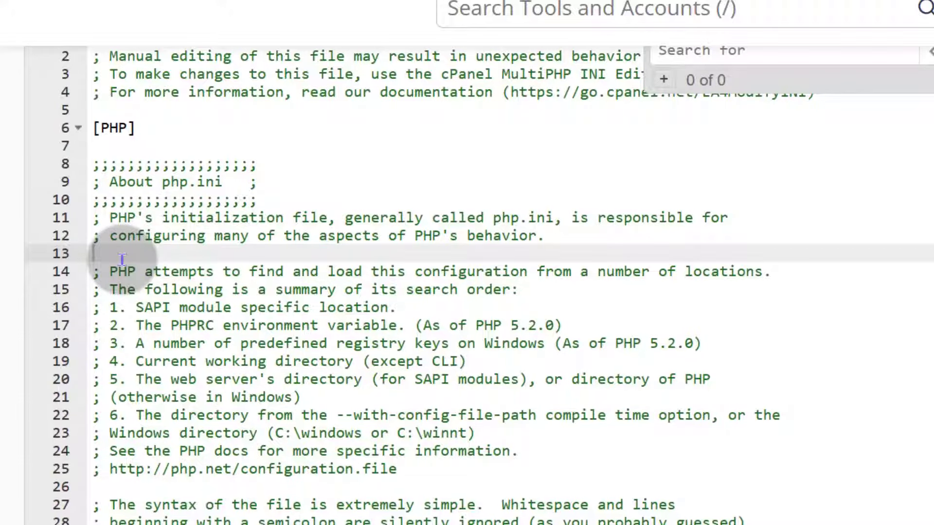
text(disable_functions)
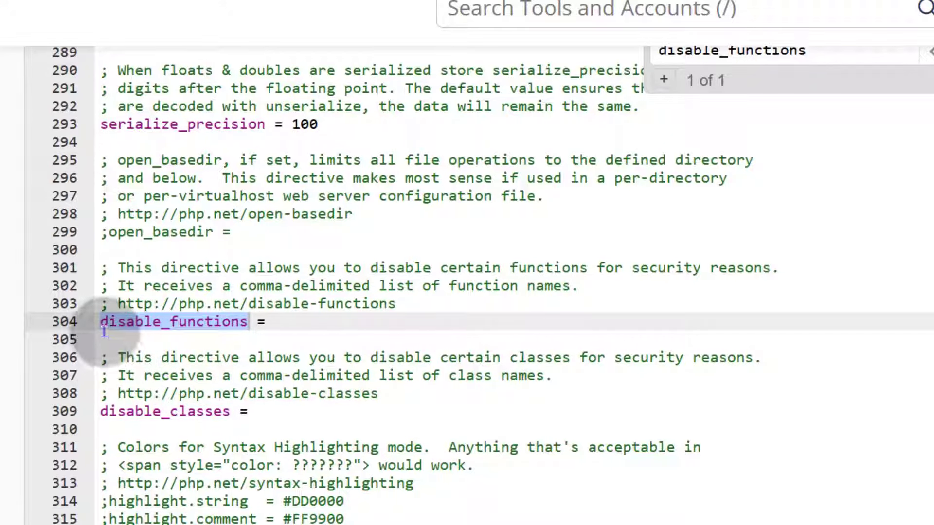
click(297, 335)
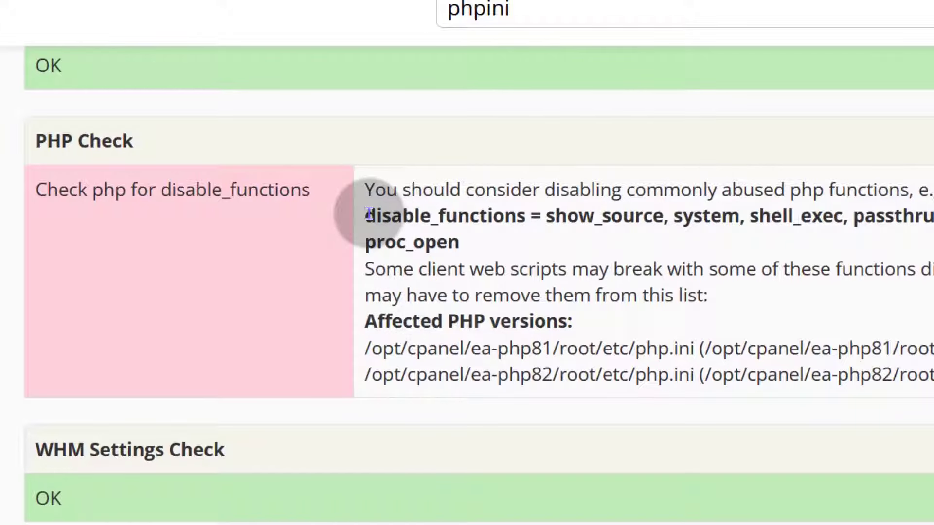
drag(367, 214, 446, 243)
key(ctrl+c)
right_click(447, 244)
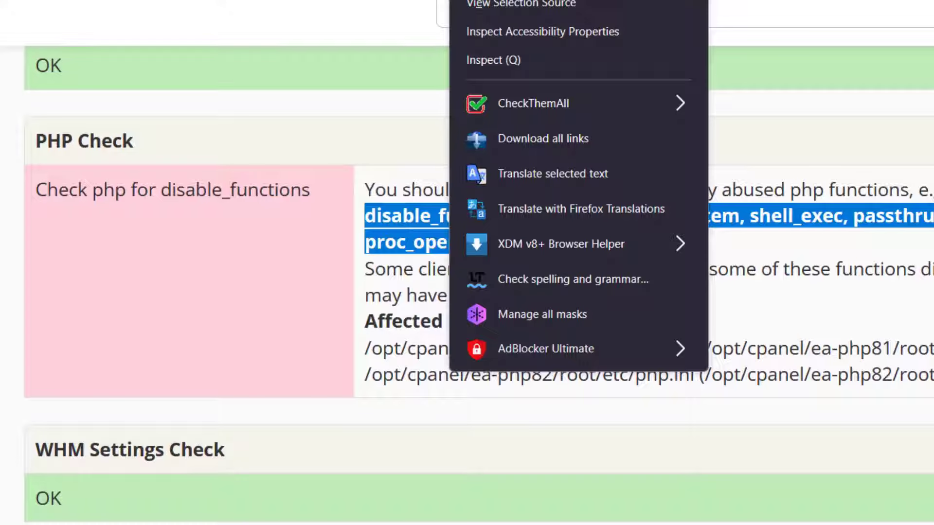
key(Escape)
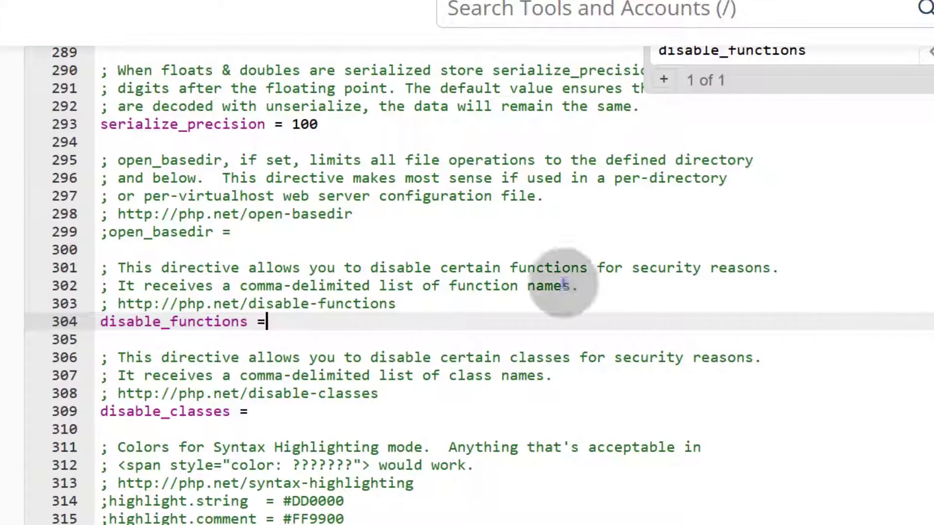
click(140, 323)
triple_click(141, 324)
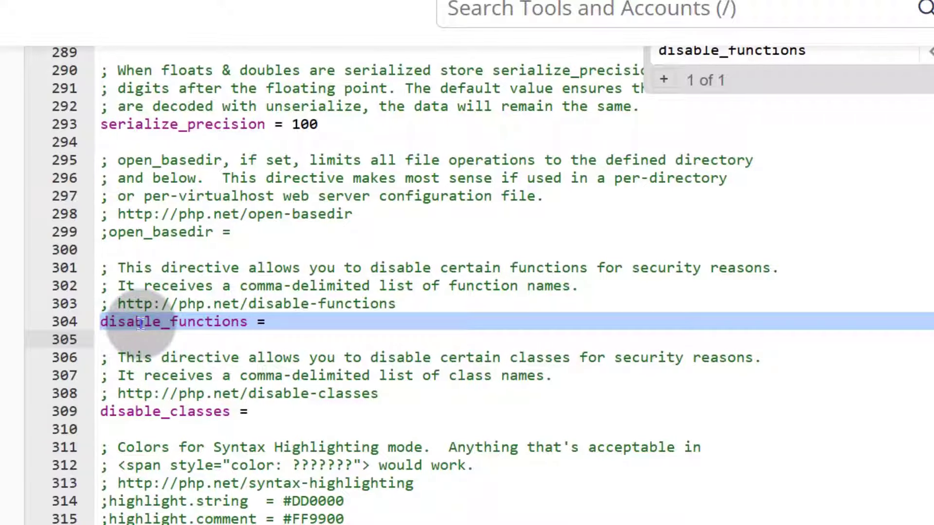
key(ctrl+v)
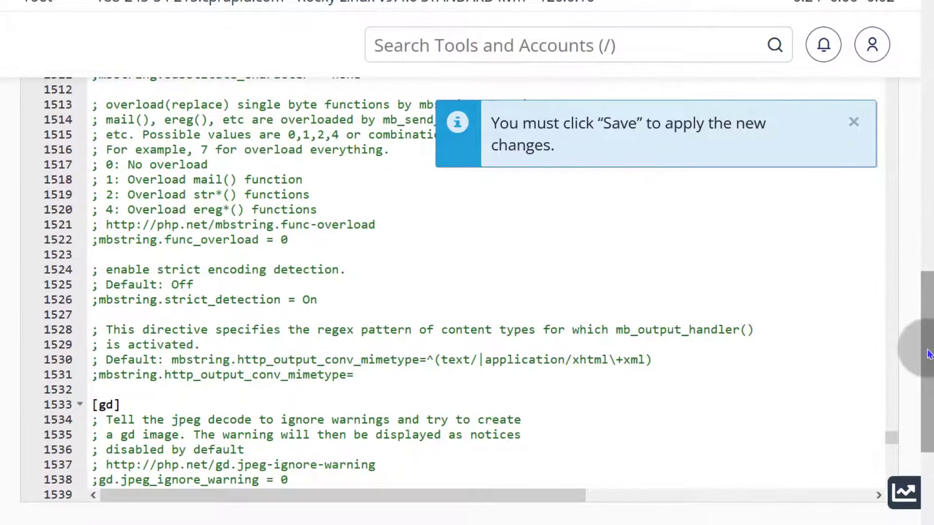
scroll(929, 354, up, 8)
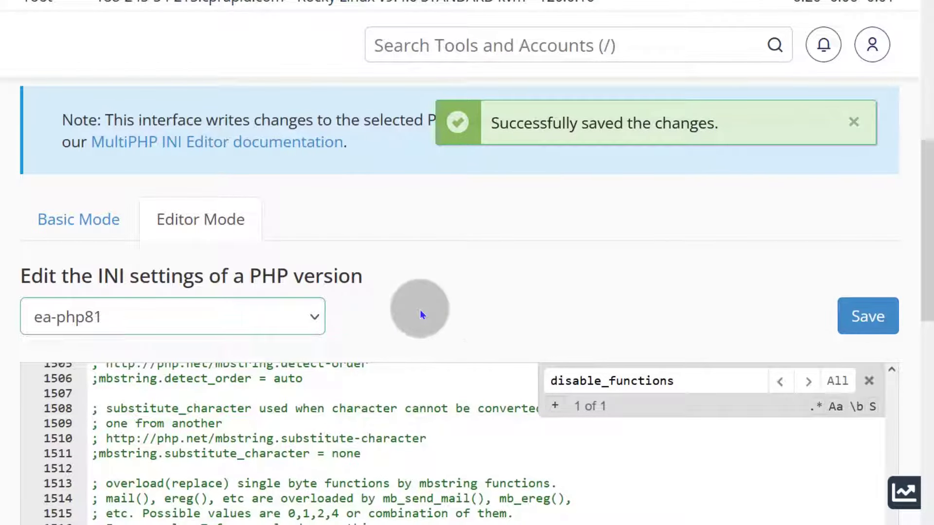
Load the ea-php82 INI settings and find its disable_functions line.
click(309, 316)
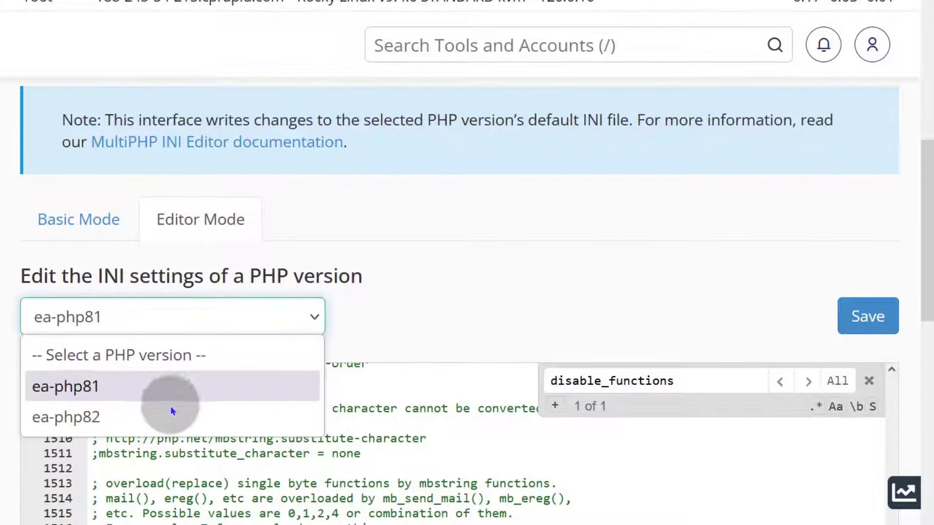
click(74, 417)
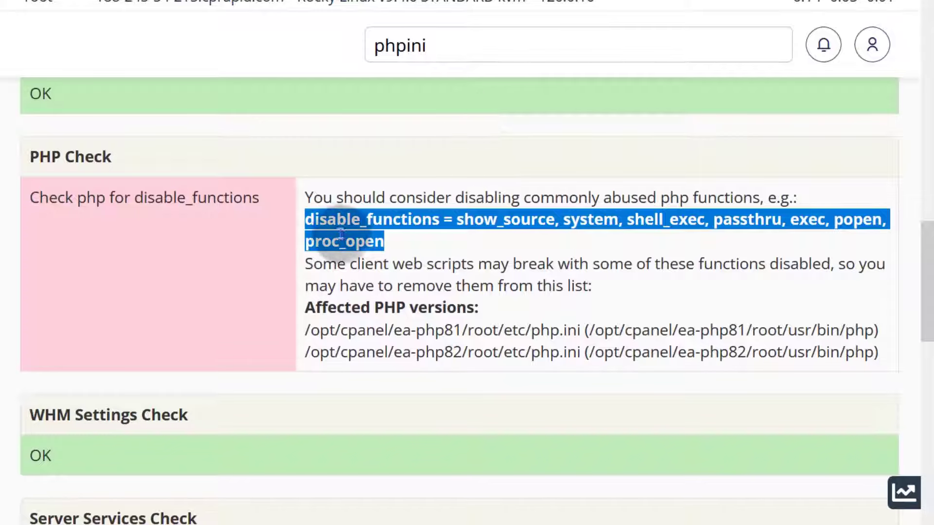
click(313, 224)
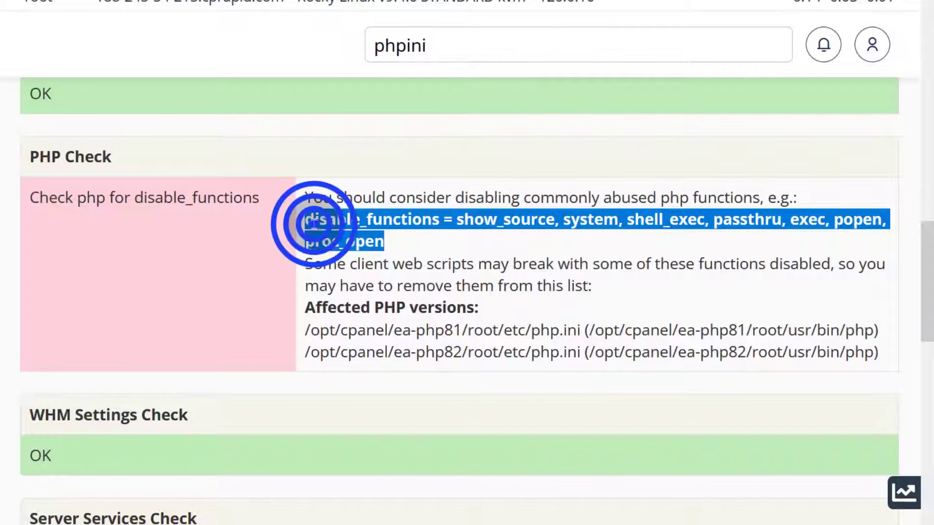
triple_click(312, 224)
drag(303, 220, 366, 220)
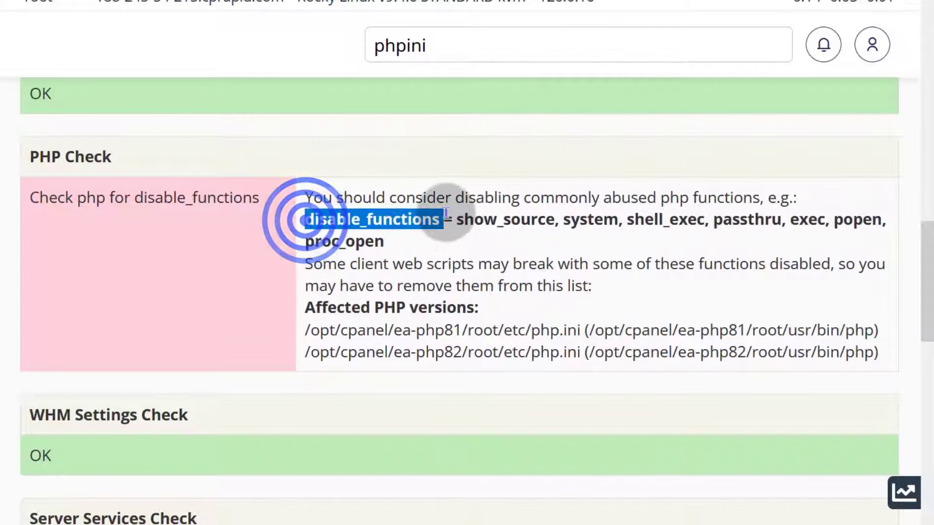
right_click(405, 222)
key(Escape)
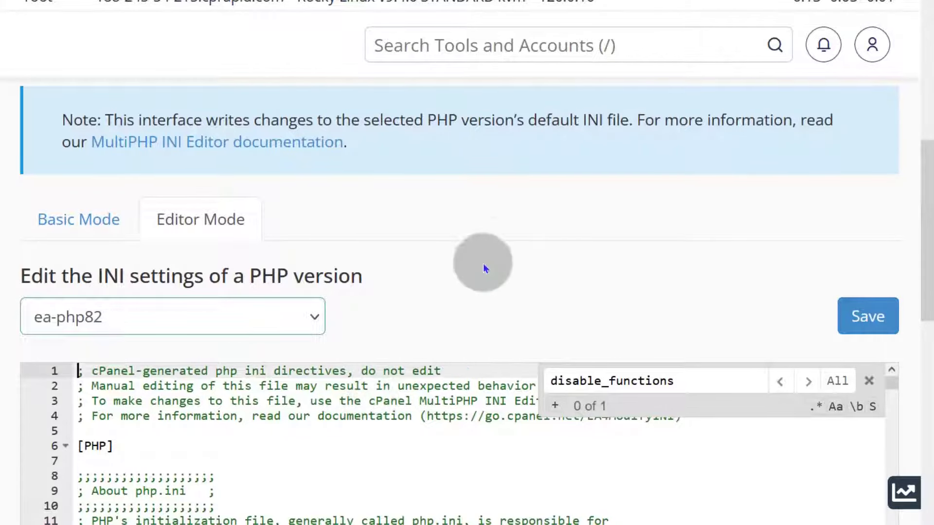
scroll(485, 268, down, 5)
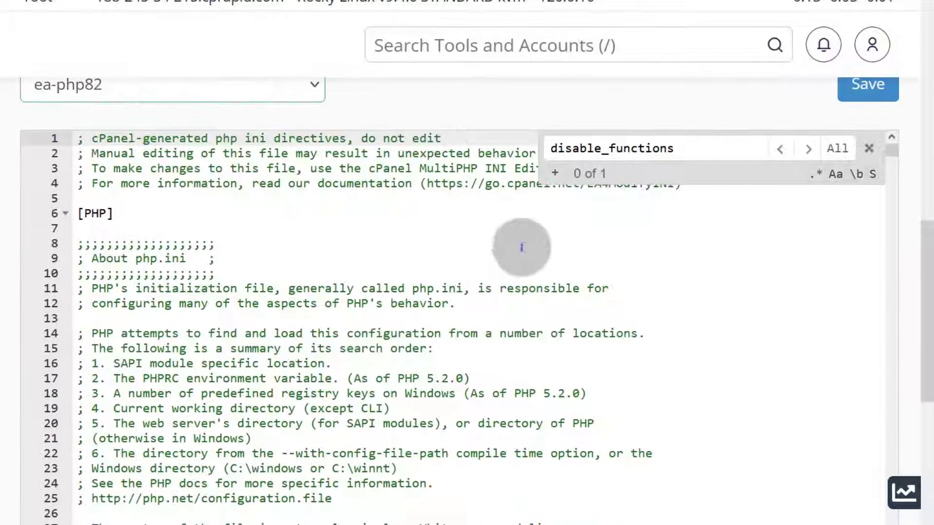
click(695, 148)
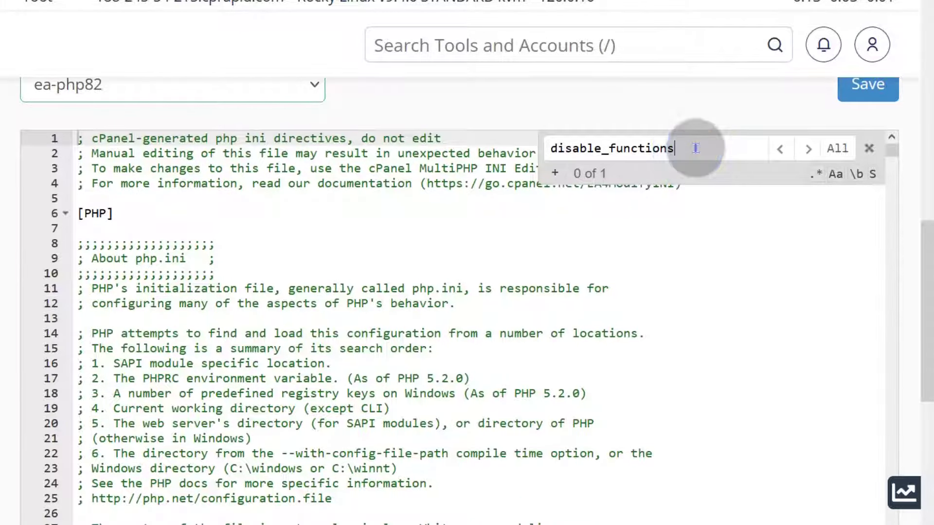
key(Return)
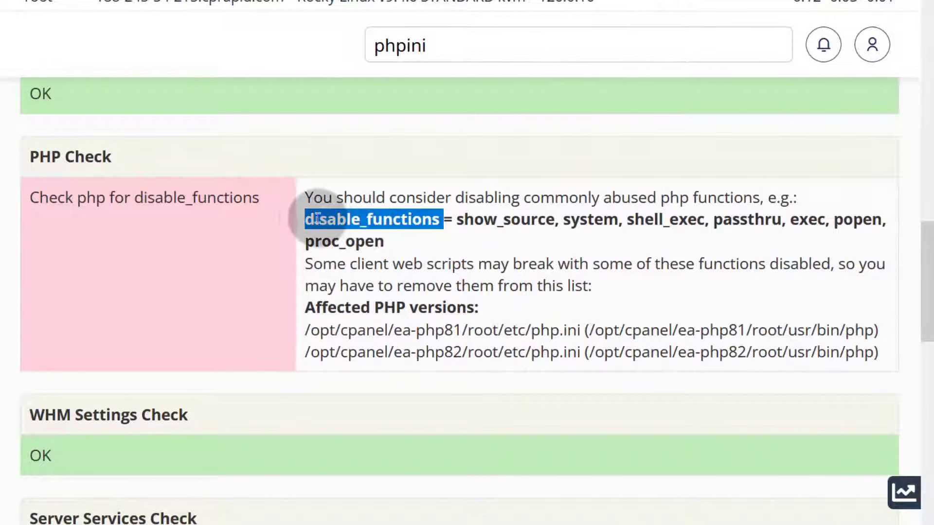
Paste the recommended function list over ea-php82 line 304 and save.
click(306, 218)
drag(306, 218, 384, 241)
key(ctrl+c)
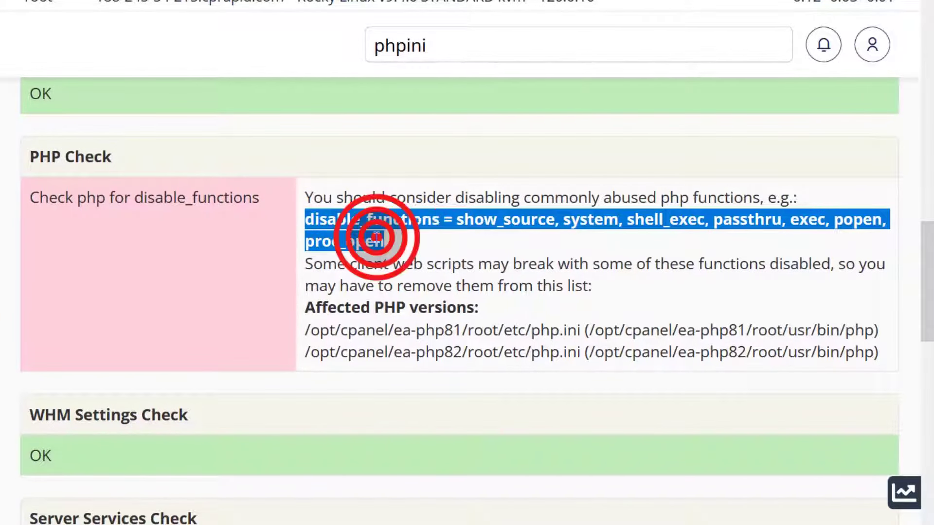
right_click(377, 238)
key(Escape)
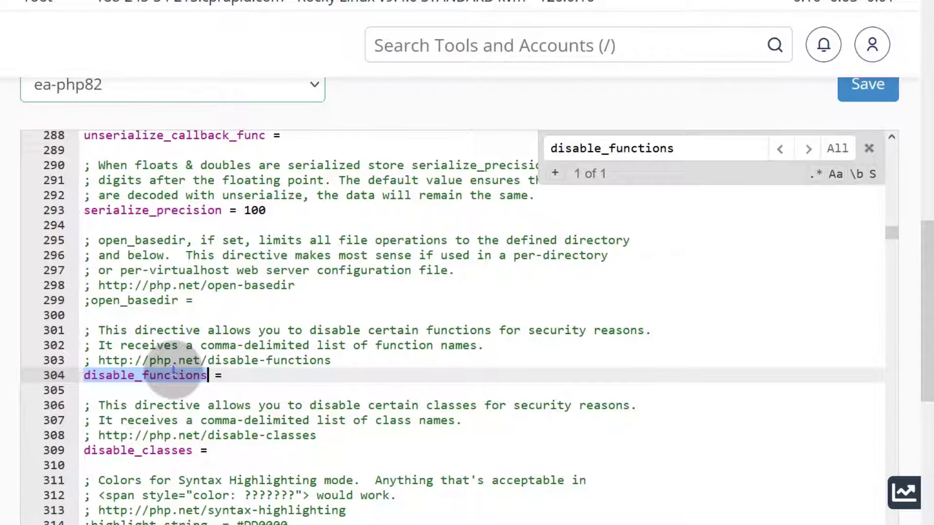
triple_click(174, 371)
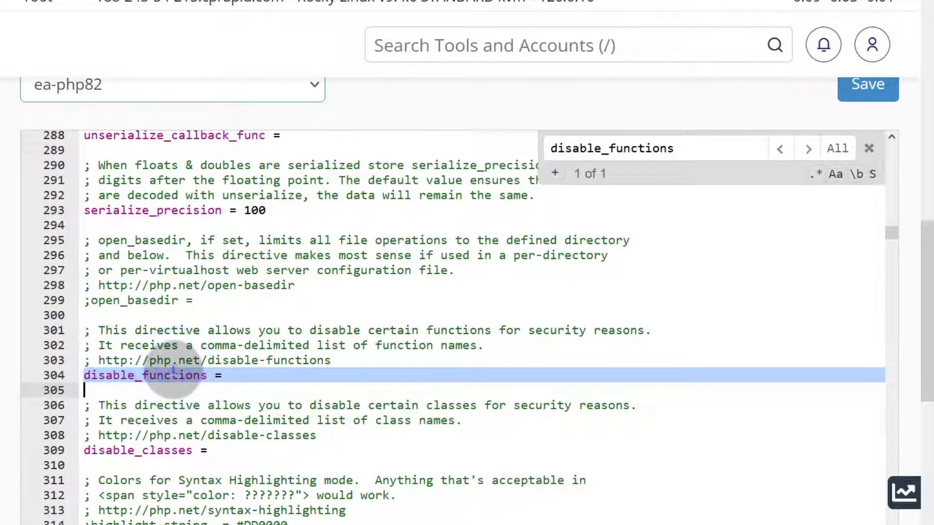
key(ctrl+v)
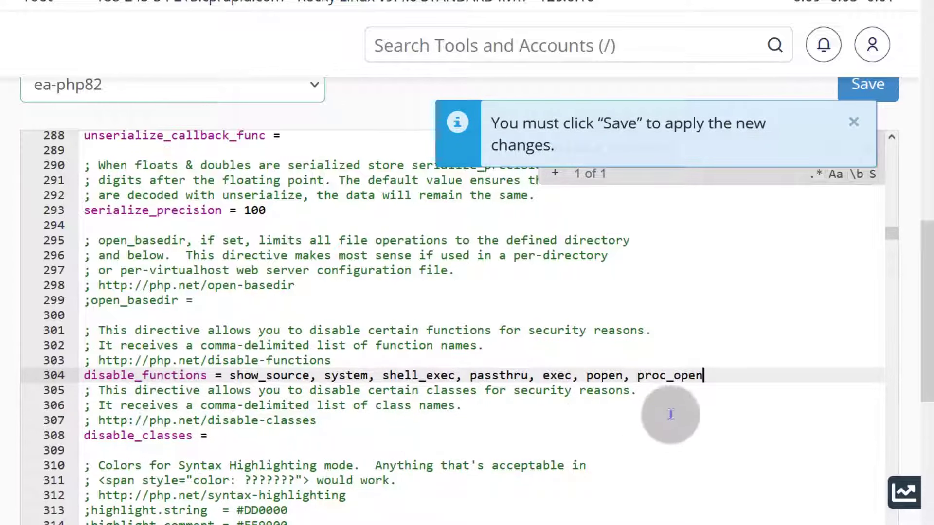
click(875, 90)
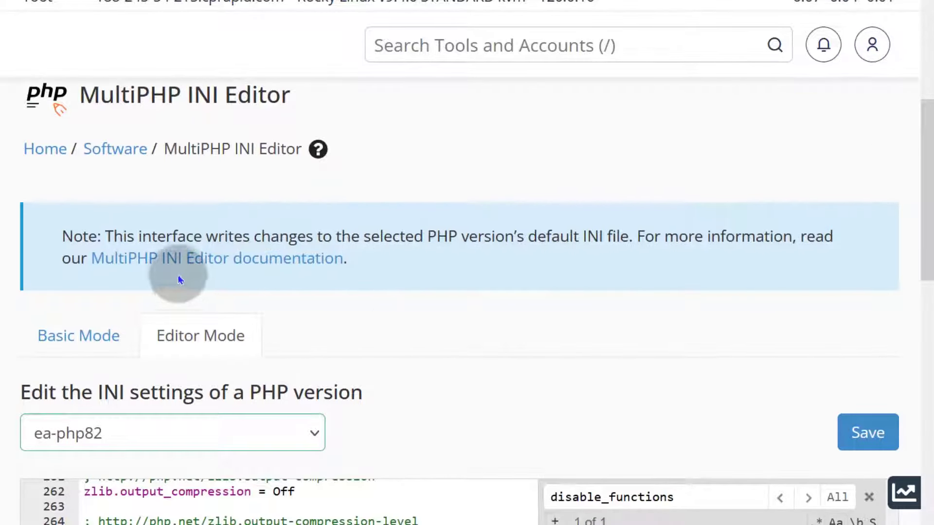
Search WHM's tools for 'restart'.
scroll(281, 312, down, 5)
scroll(490, 189, up, 5)
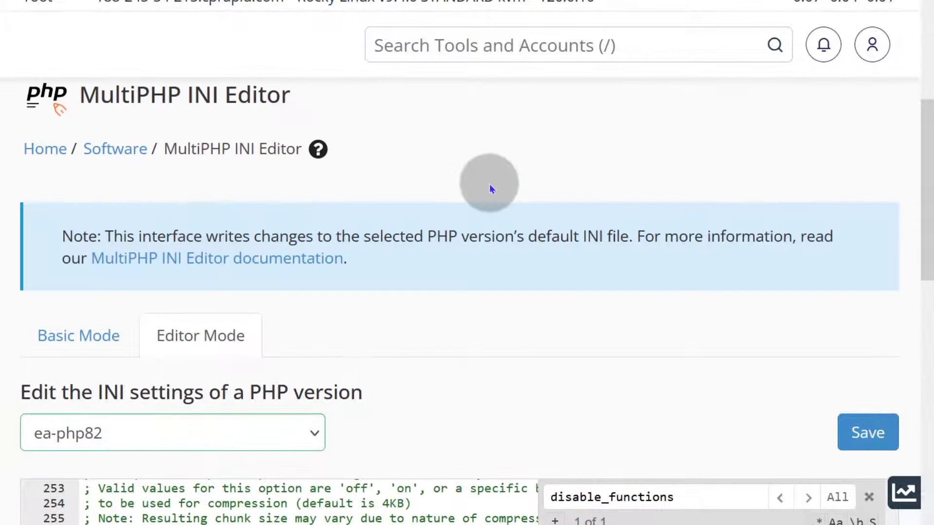
click(604, 39)
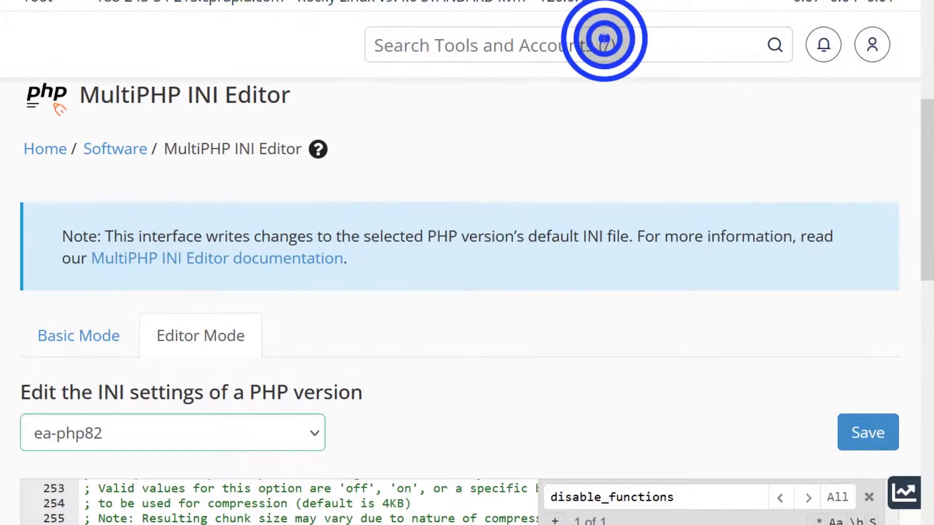
click(508, 34)
scroll(510, 335, down, 5)
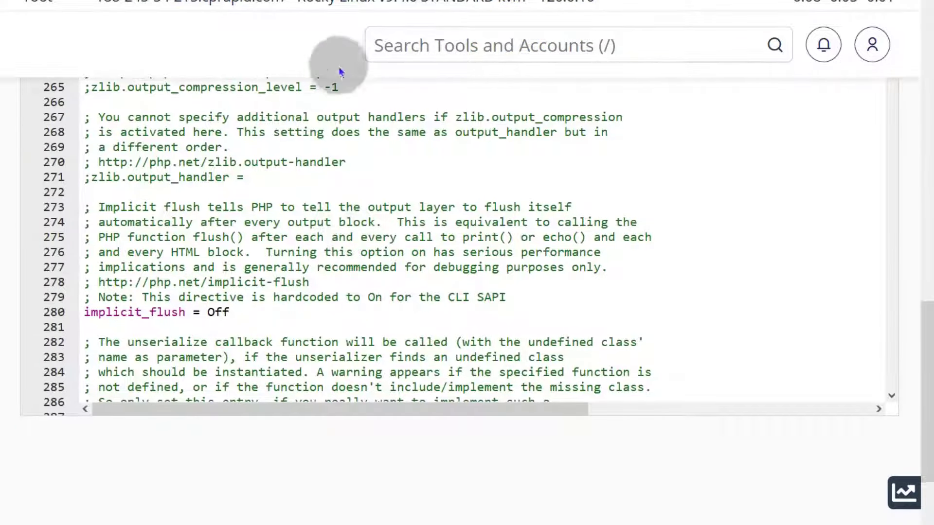
click(435, 49)
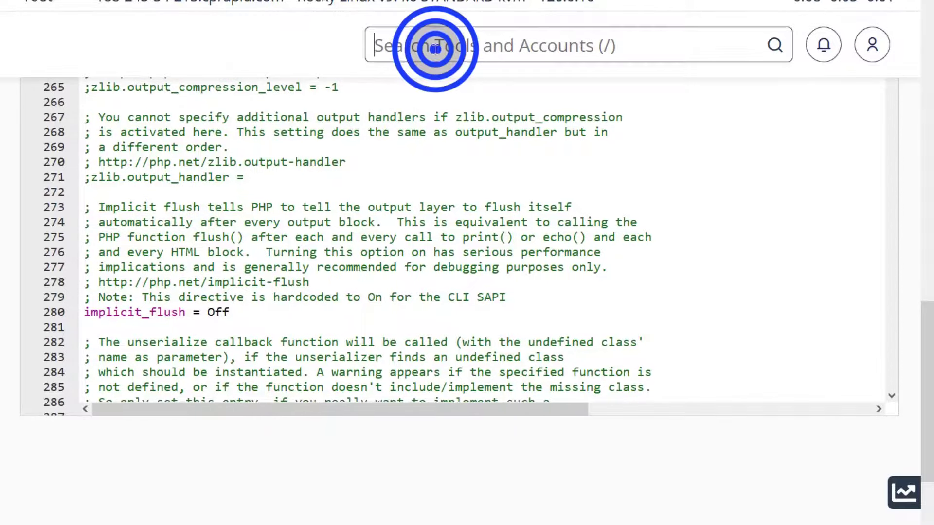
text(restart)
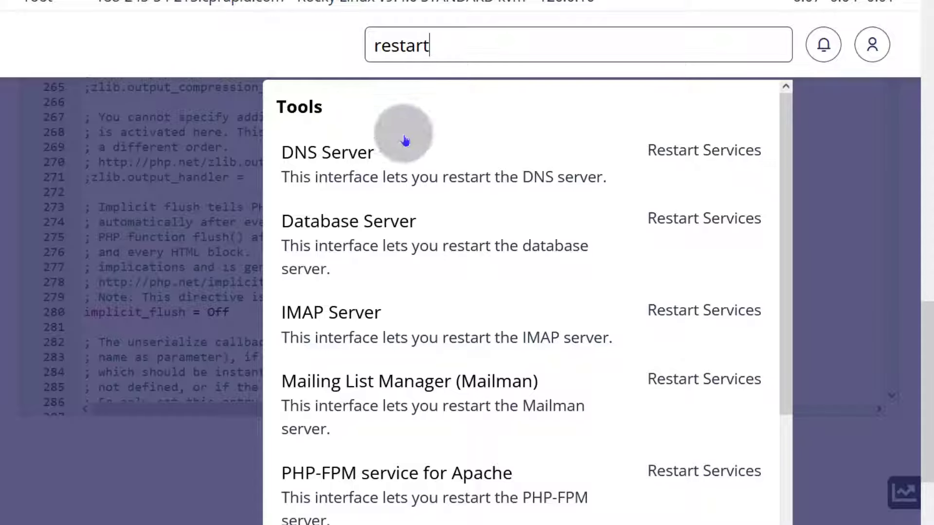
Open the PHP-FPM service for Apache and HTTP Server (Apache) restart pages from the results.
scroll(423, 219, down, 3)
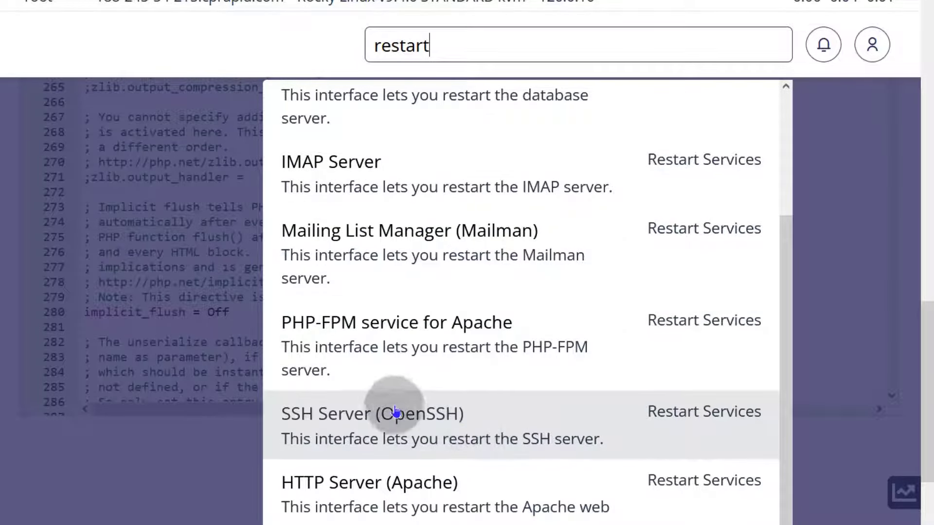
right_click(351, 327)
key(Escape)
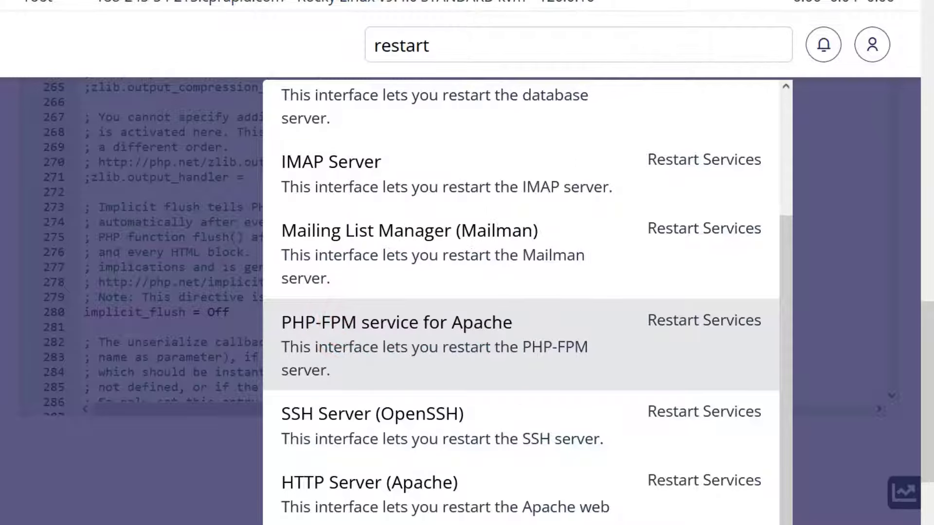
scroll(424, 278, down, 3)
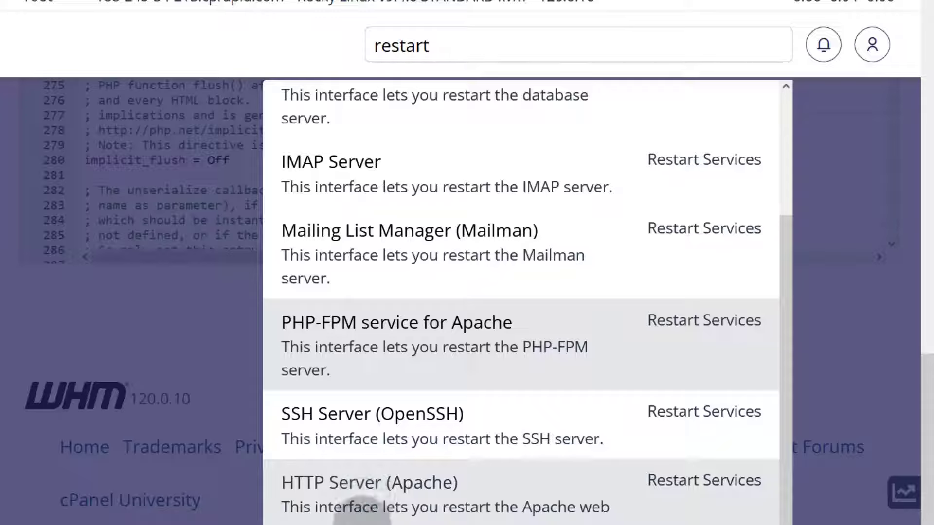
right_click(333, 479)
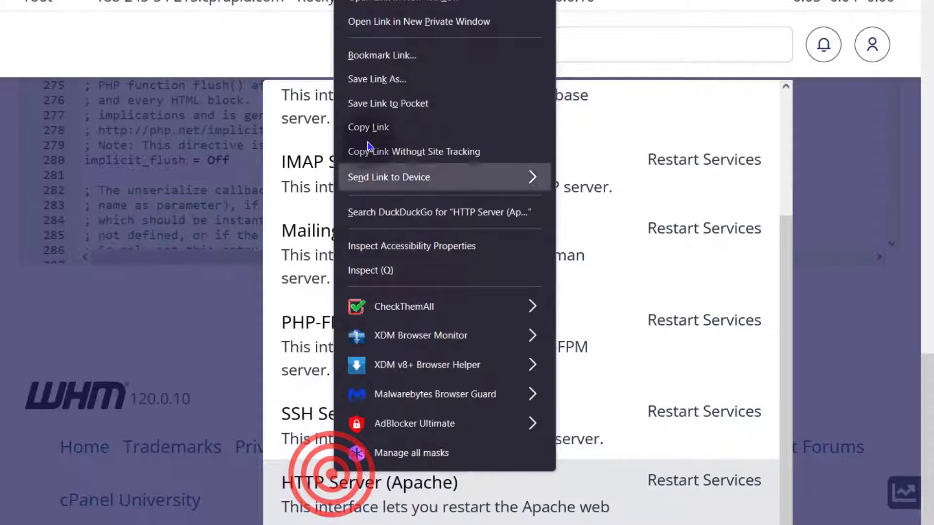
click(392, 3)
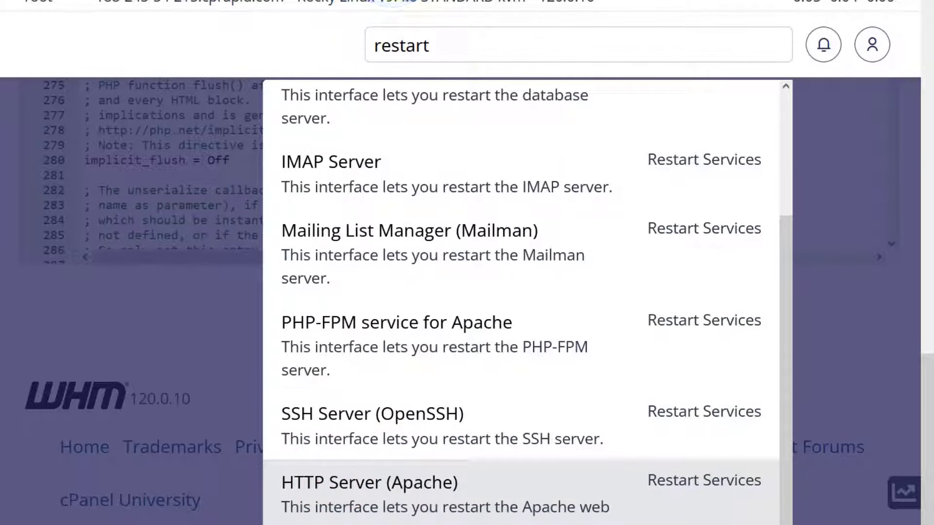
Restart both the PHP-FPM service for Apache and the Apache web server.
scroll(313, 305, down, 6)
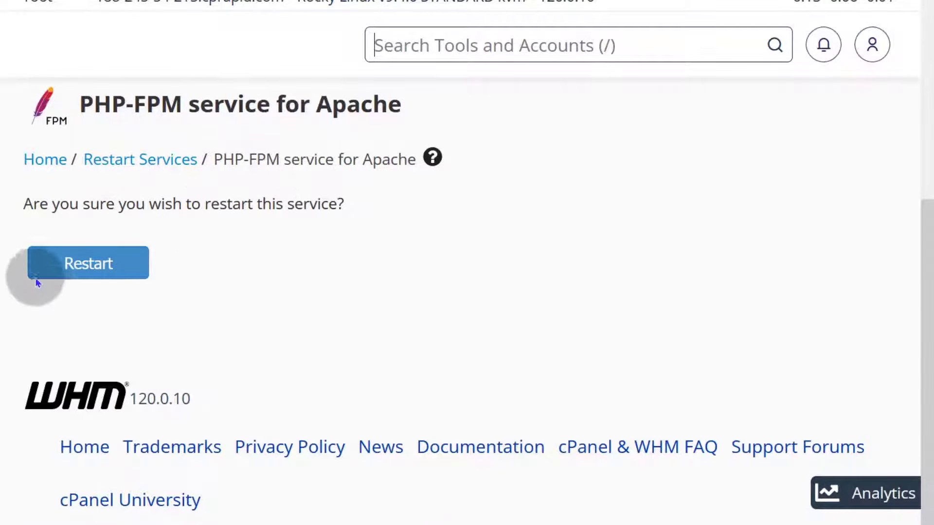
click(89, 264)
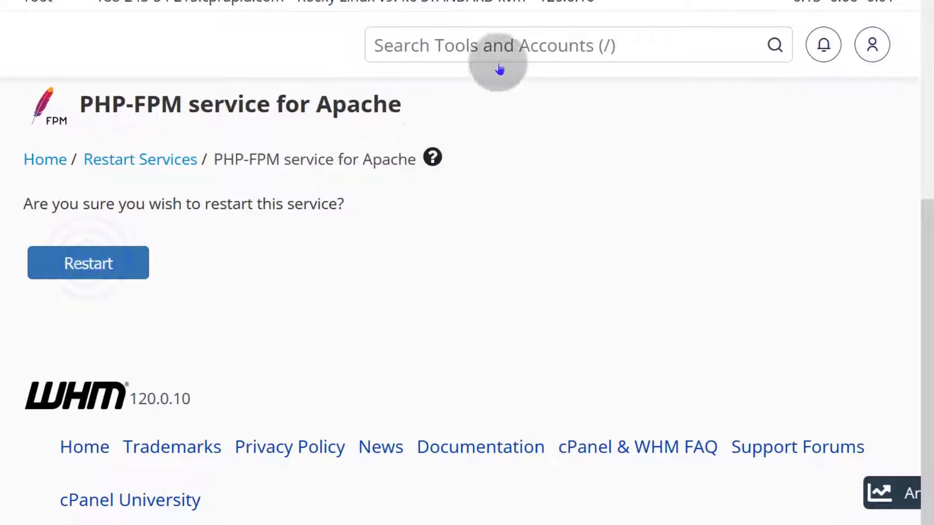
scroll(222, 314, down, 5)
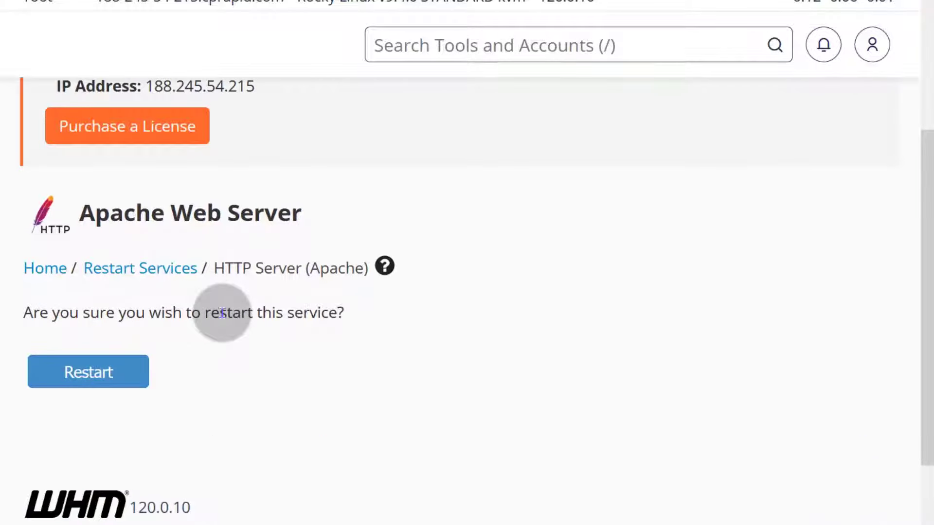
click(85, 263)
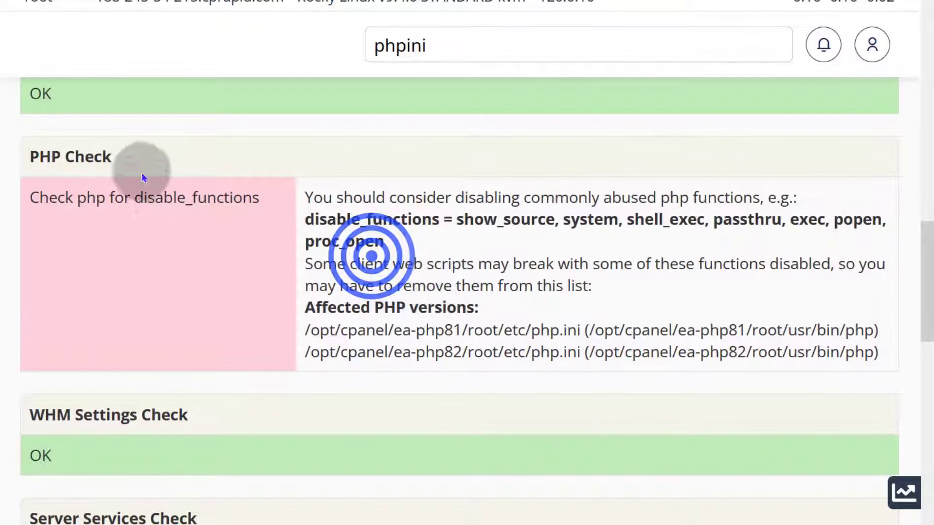
Rerun the server security check so PHP Check reads OK, noting SSH port 22.
key(F5)
click(389, 305)
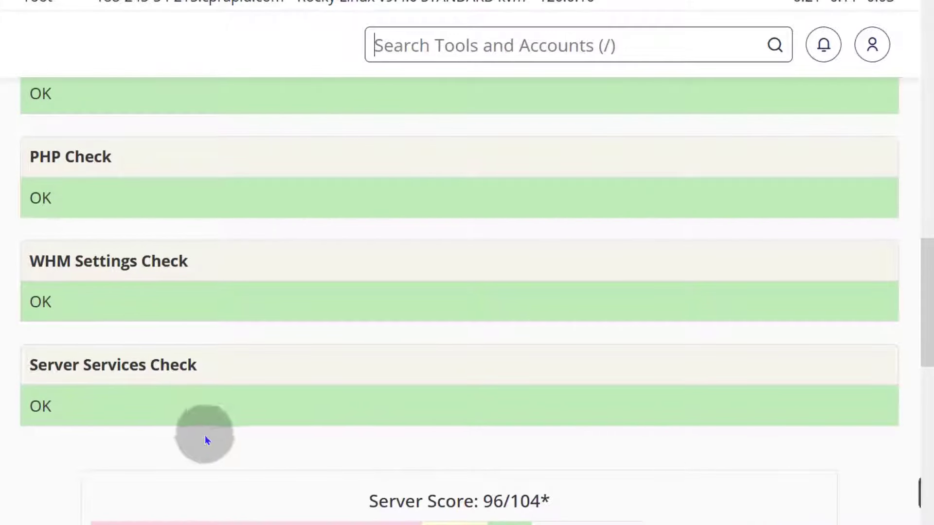
scroll(181, 440, up, 2)
scroll(187, 435, down, 2)
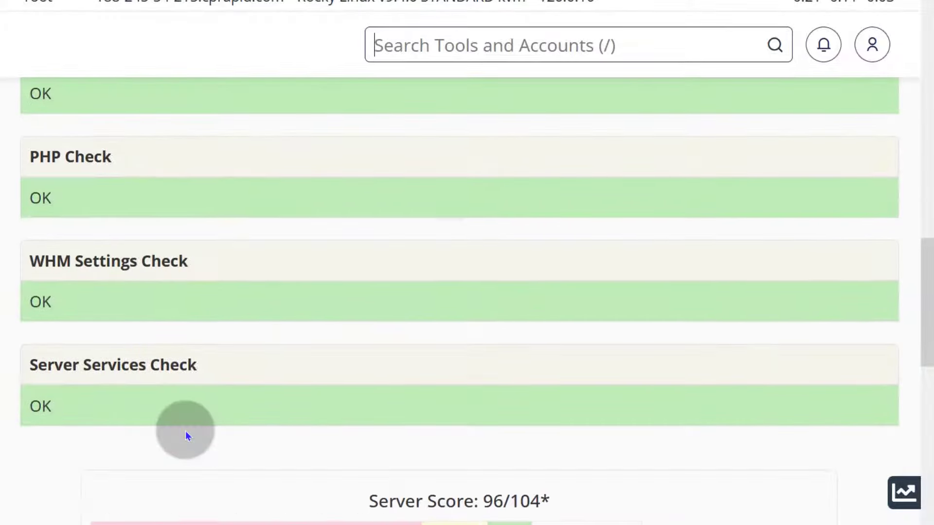
scroll(186, 434, down, 4)
scroll(213, 382, up, 10)
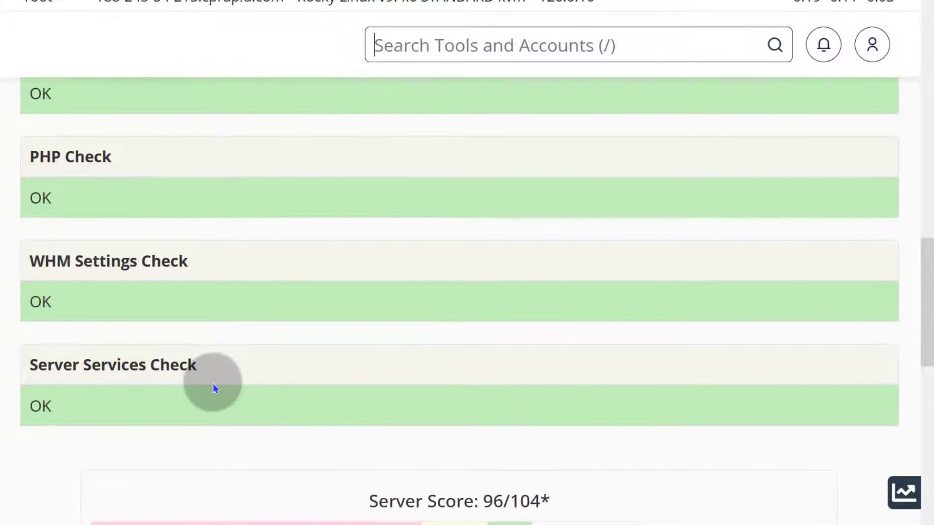
scroll(214, 388, up, 2)
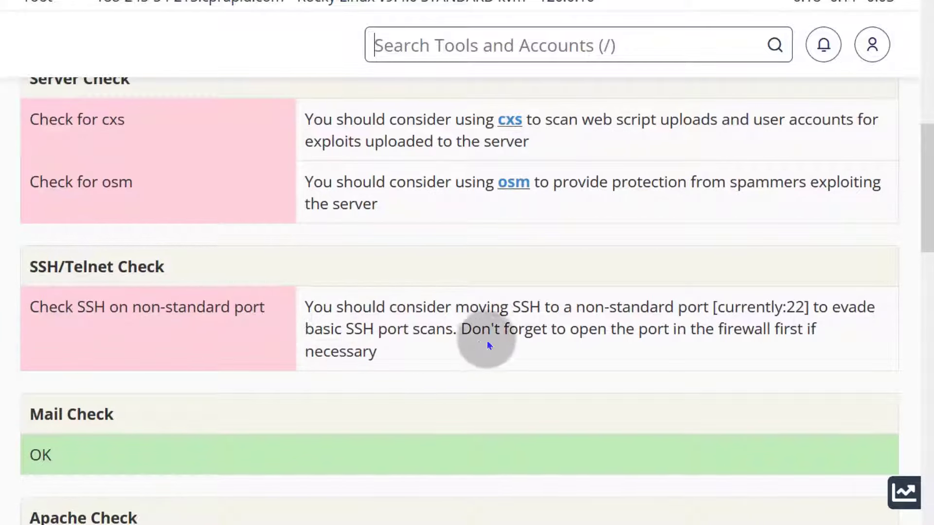
double_click(785, 305)
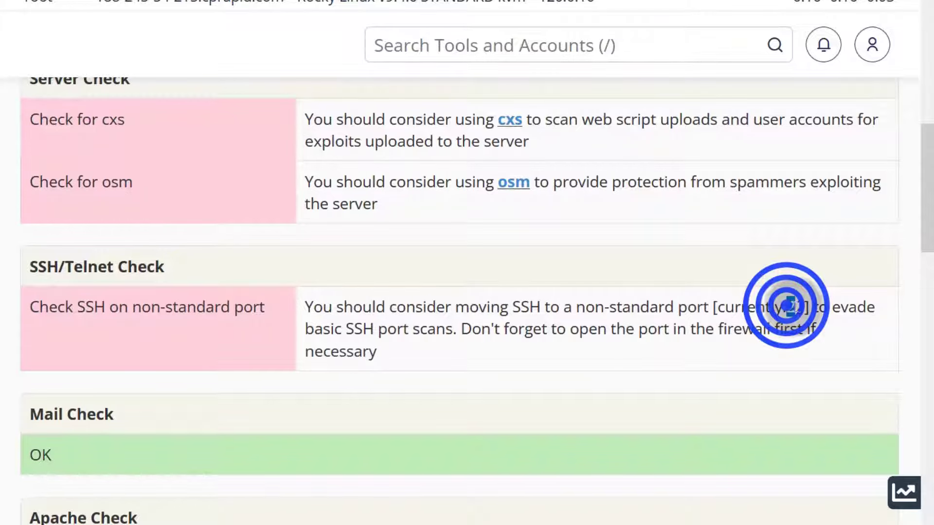
click(511, 368)
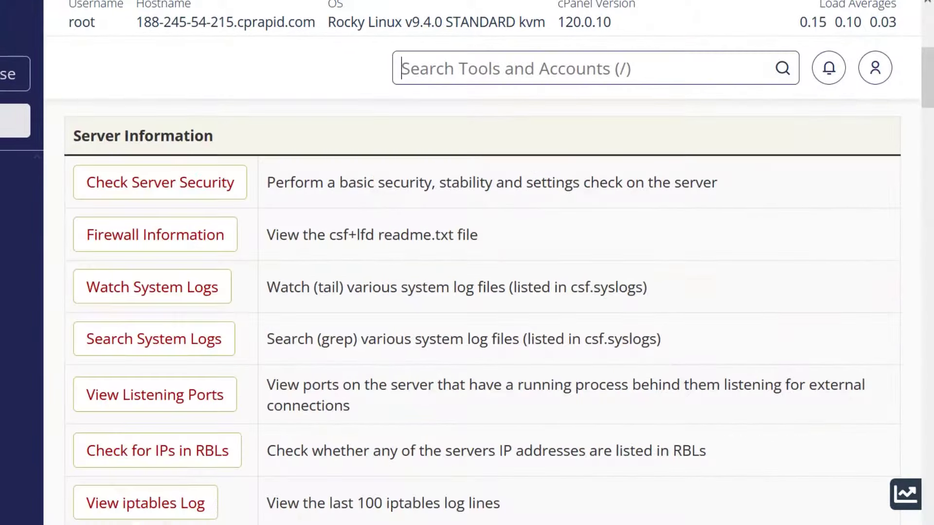
View the server's listening ports from Server Information, showing sshd on port 22.
scroll(226, 336, up, 10)
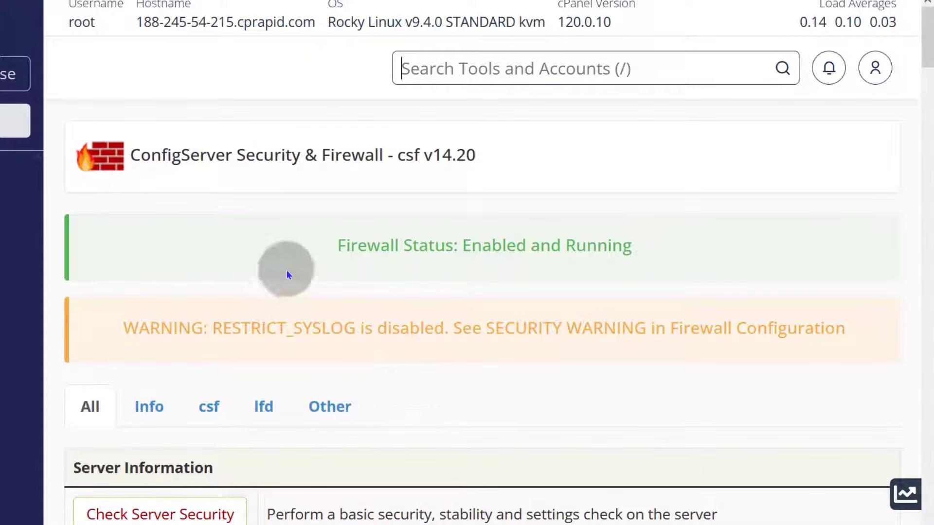
scroll(279, 277, down, 4)
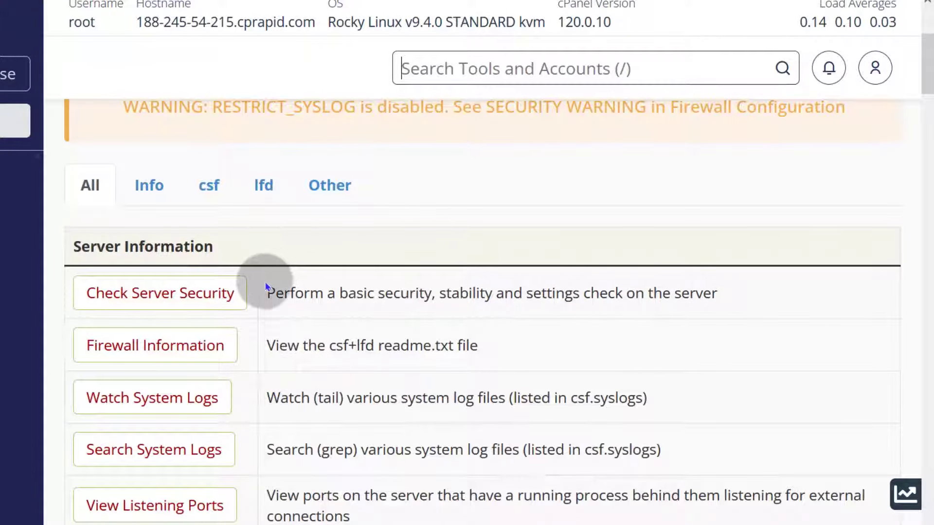
scroll(228, 292, down, 2)
scroll(234, 311, down, 2)
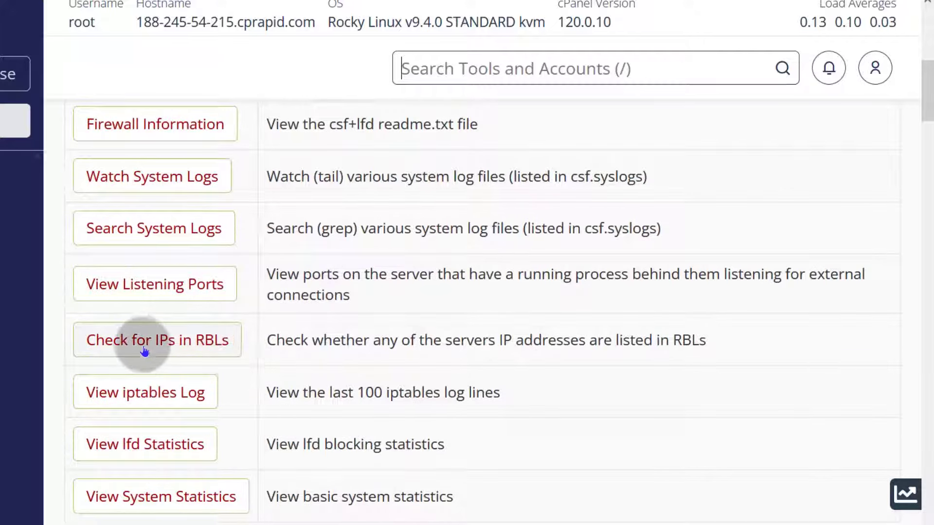
click(157, 288)
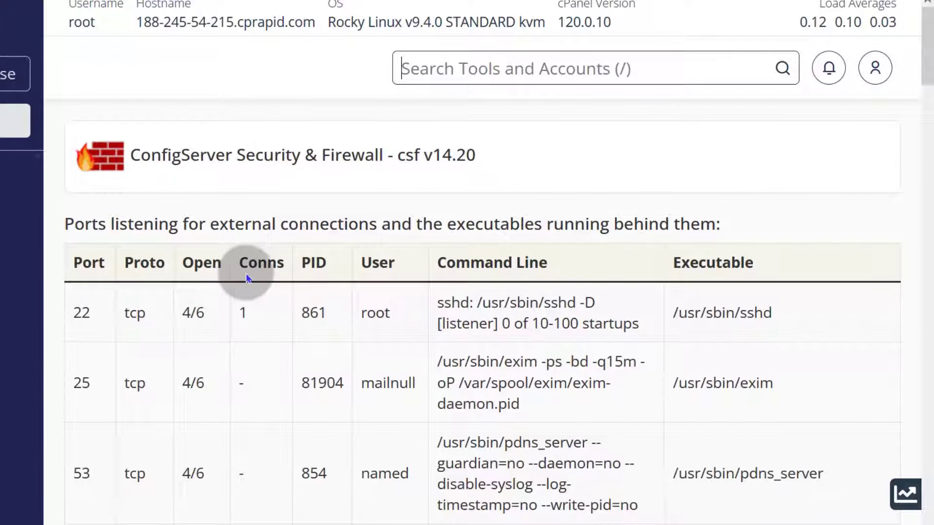
scroll(199, 313, down, 2)
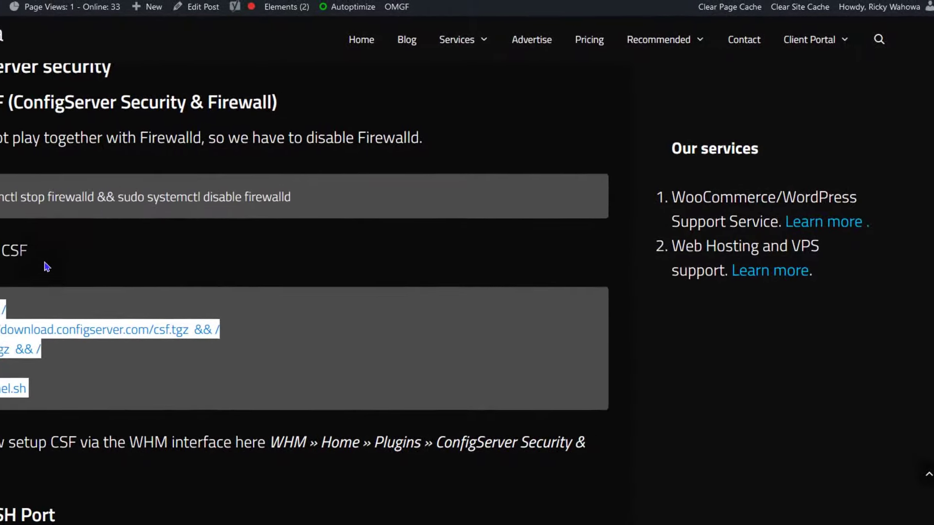
click(46, 267)
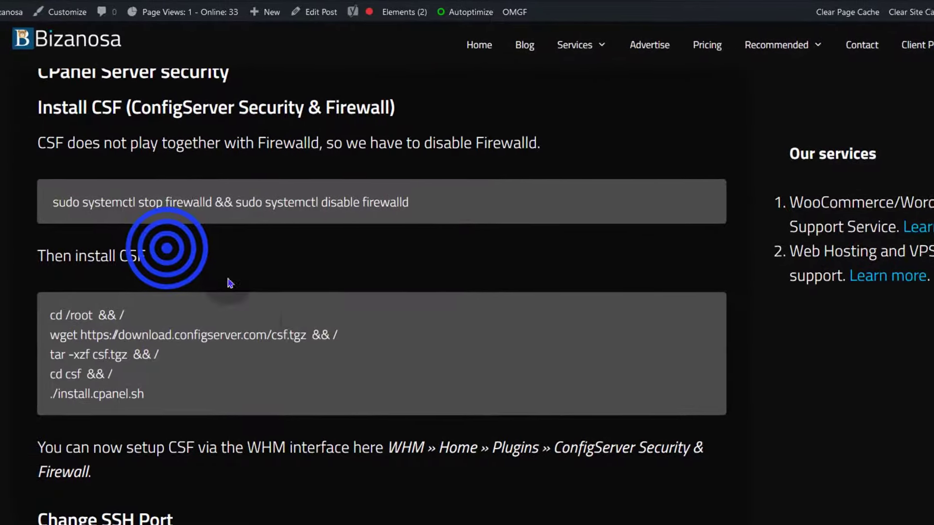
Copy port 999 from the guide's Change SSH Port firewall-cmd line.
scroll(135, 292, down, 4)
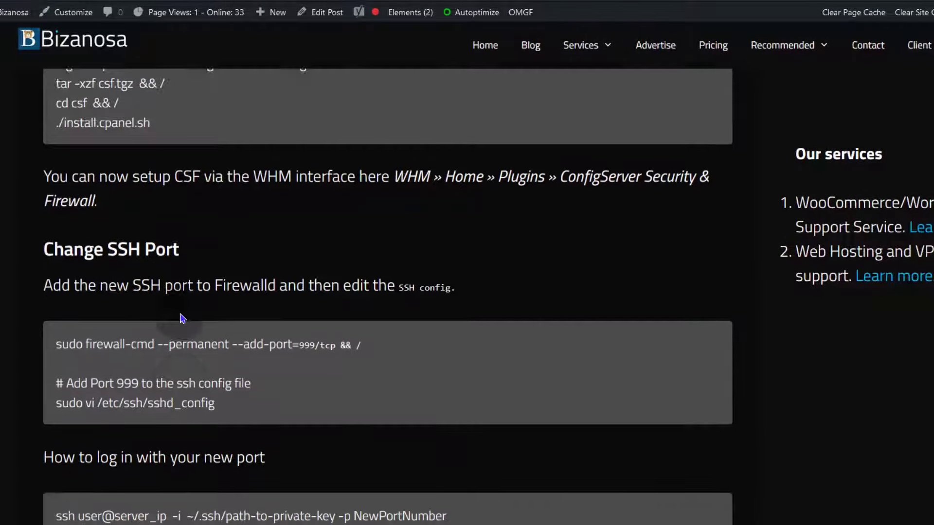
scroll(181, 319, down, 1)
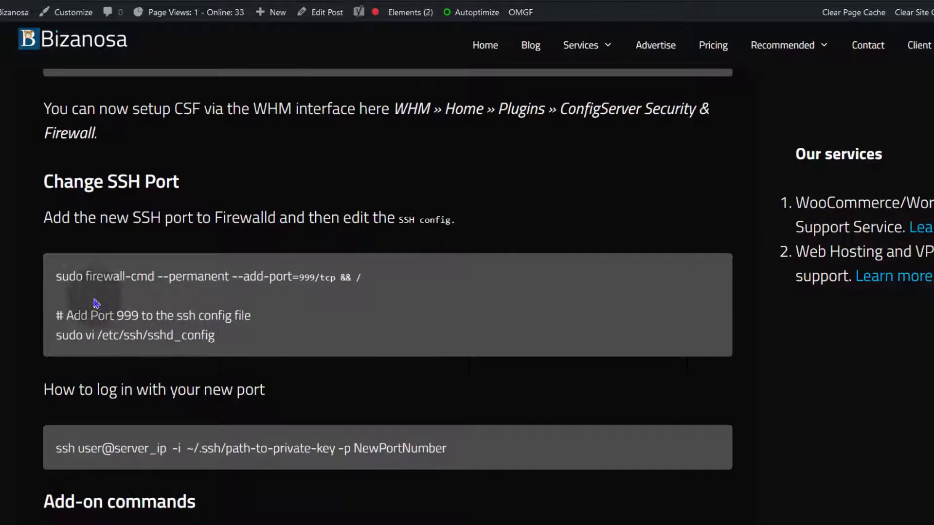
right_click(307, 276)
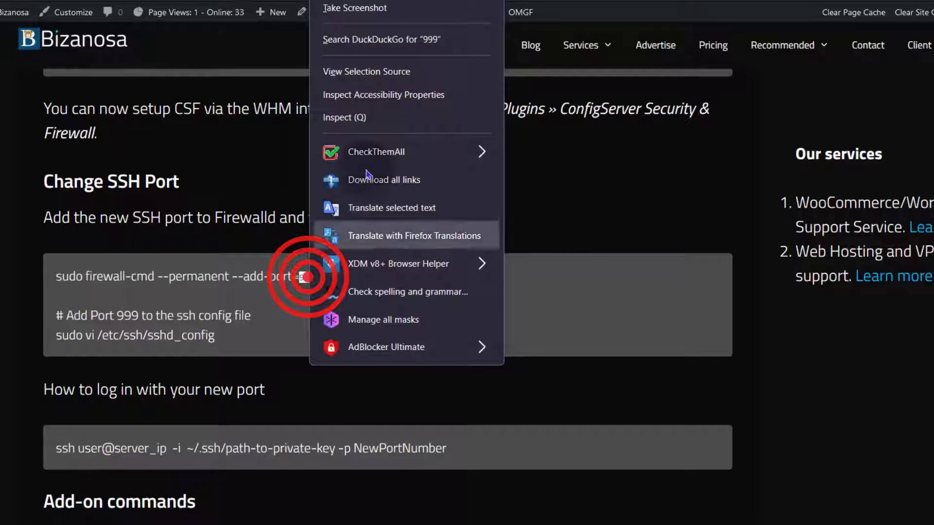
key(c)
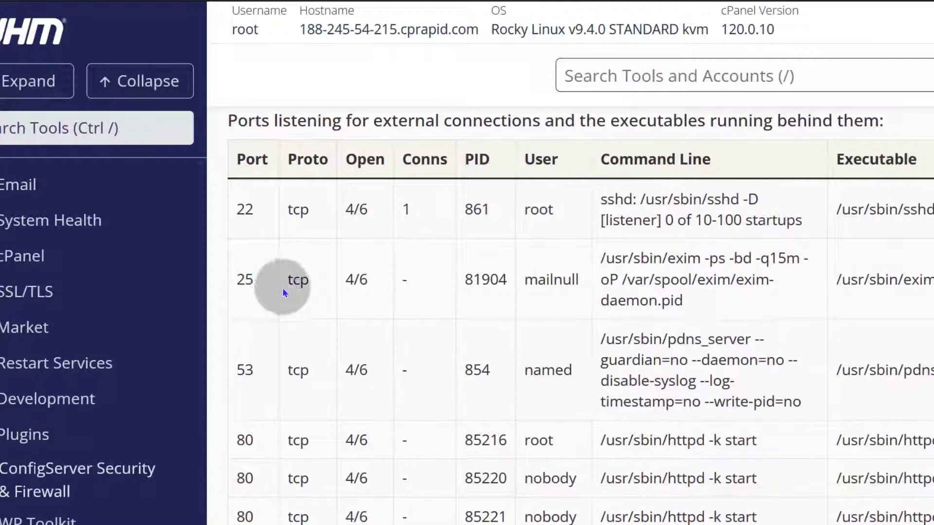
click(223, 296)
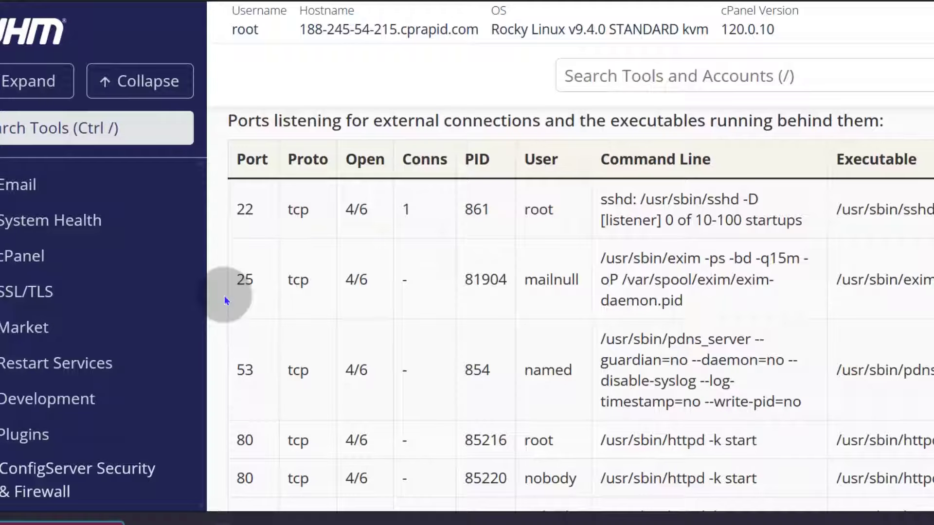
scroll(255, 215, down, 10)
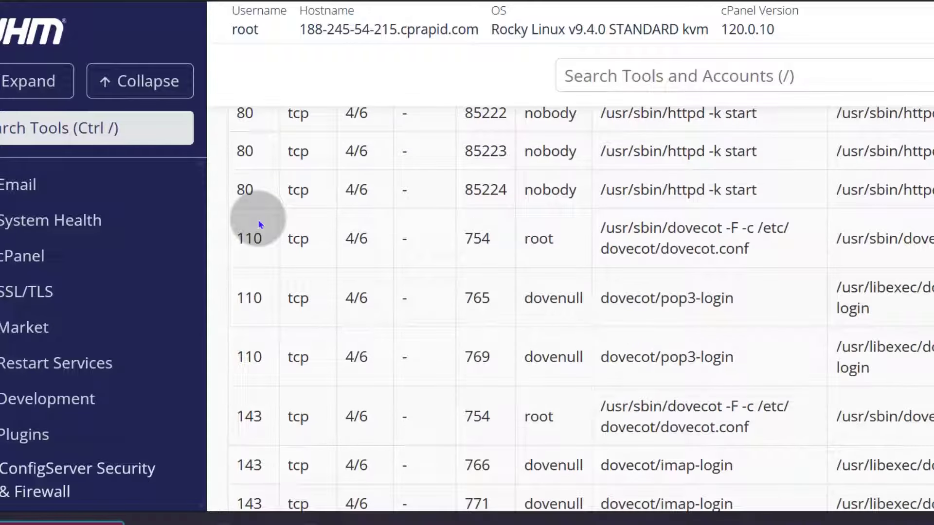
scroll(259, 224, down, 15)
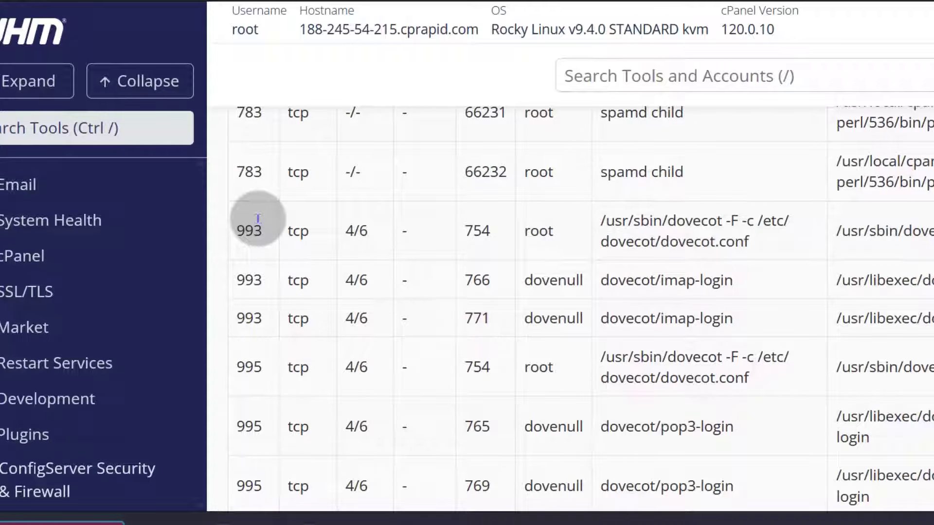
scroll(253, 214, down, 5)
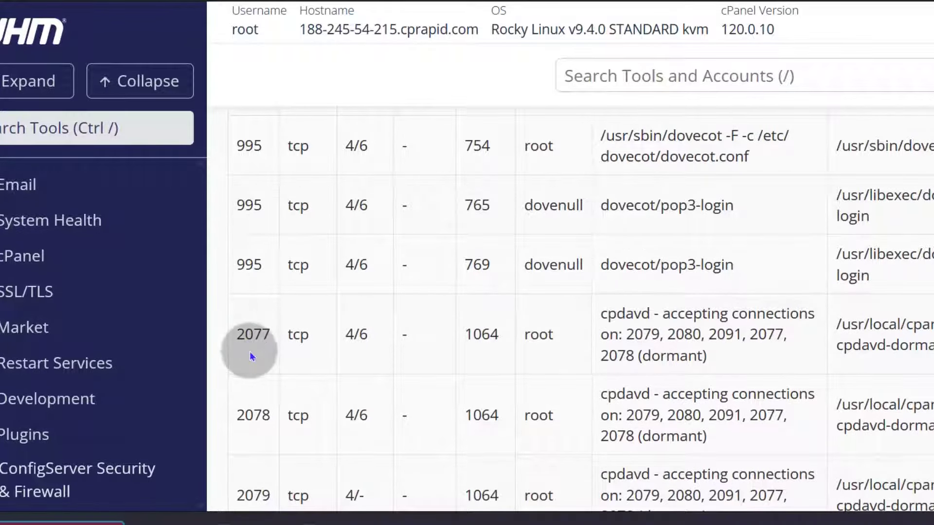
scroll(252, 356, down, 15)
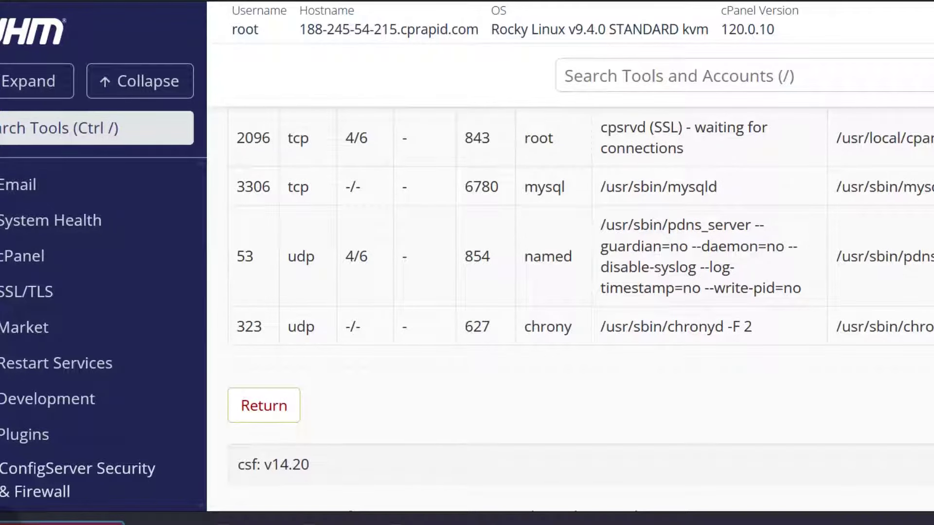
click(233, 243)
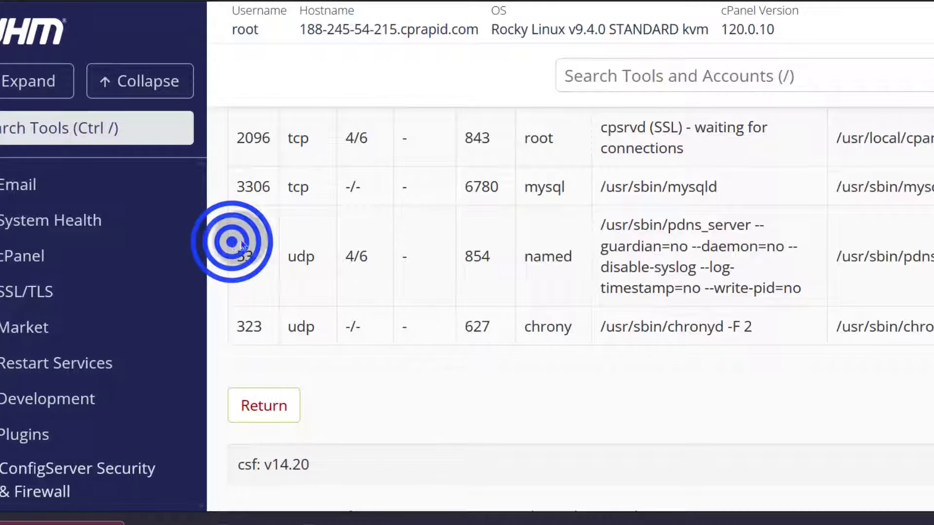
scroll(410, 369, up, 20)
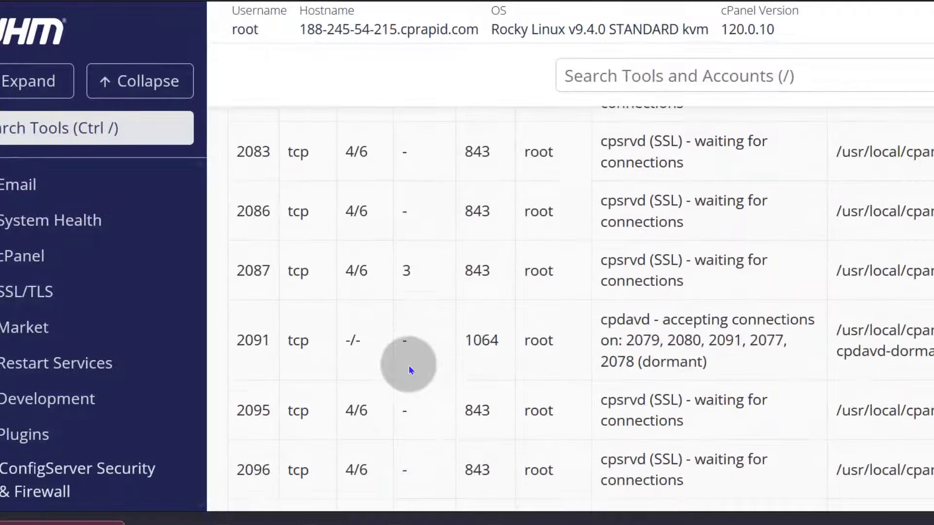
scroll(409, 365, up, 5)
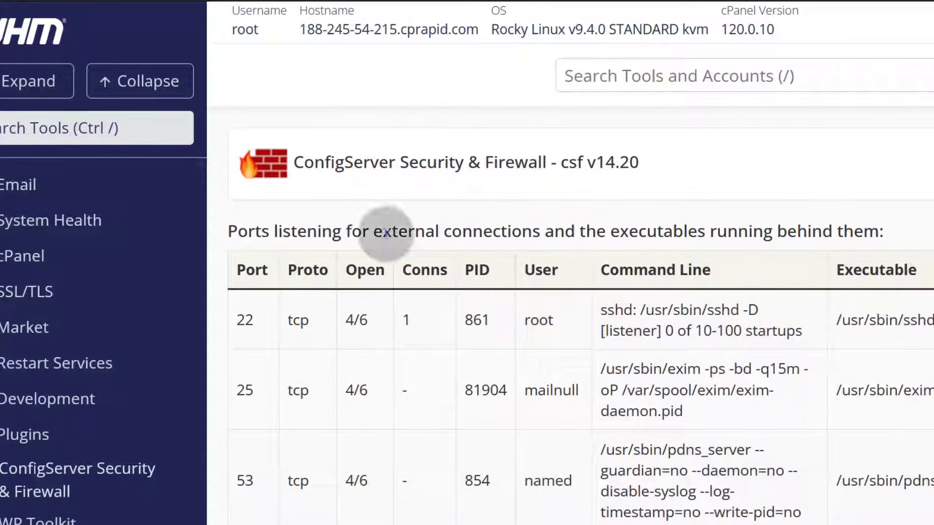
scroll(282, 267, down, 8)
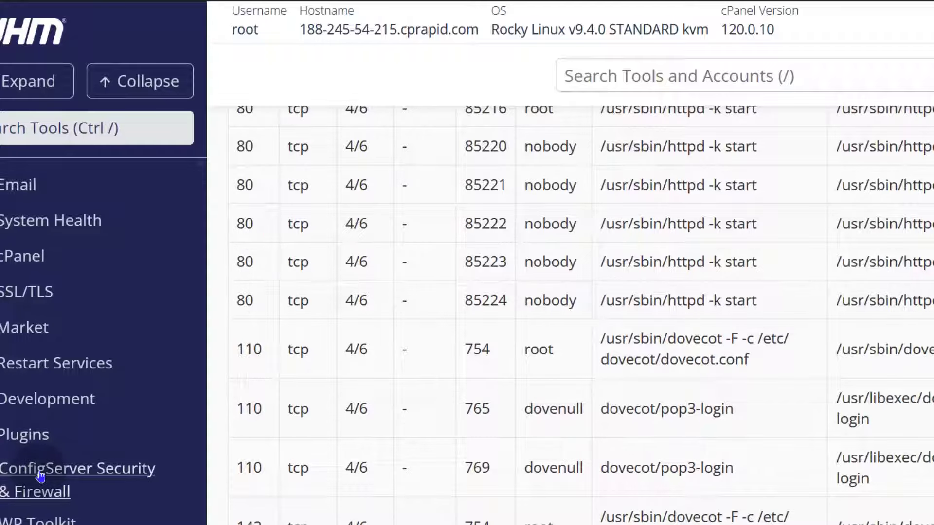
Go back to the ConfigServer Security & Firewall main page from the sidebar and review its sections.
click(40, 474)
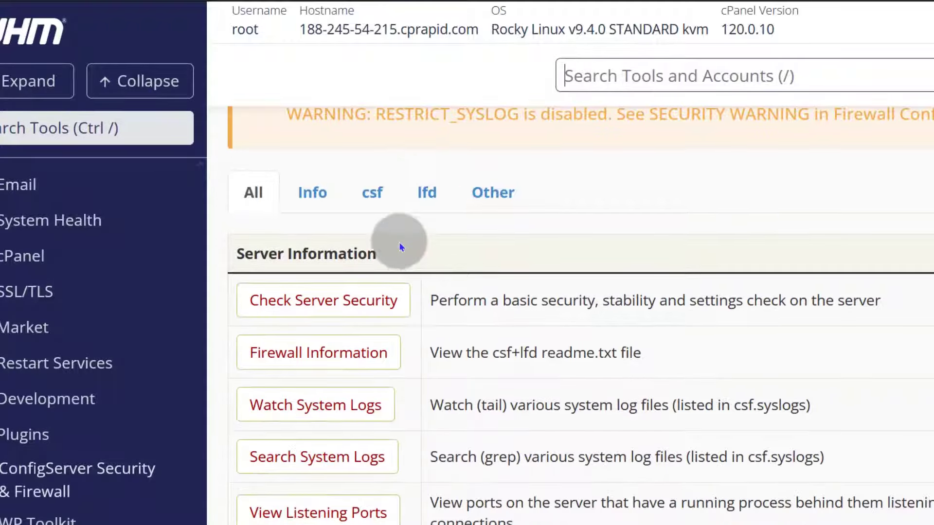
scroll(397, 273, down, 10)
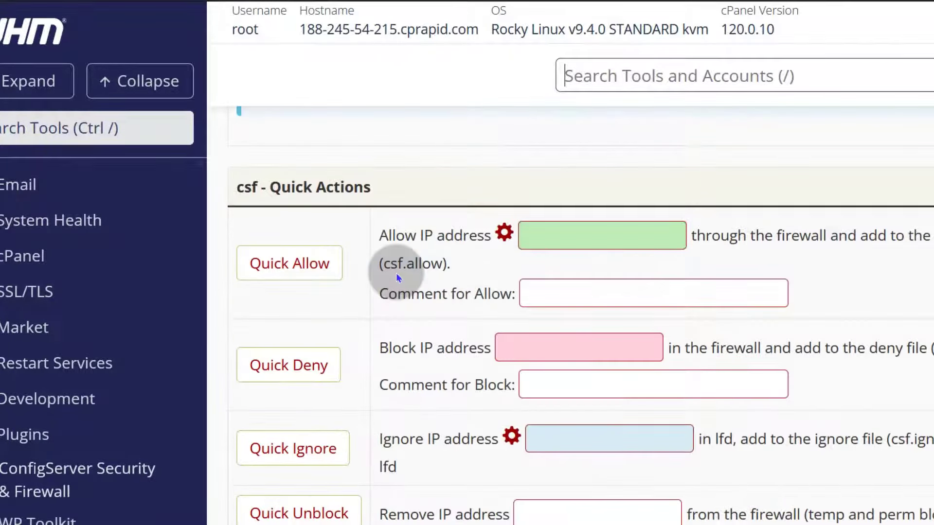
scroll(396, 273, down, 2)
scroll(925, 501, down, 8)
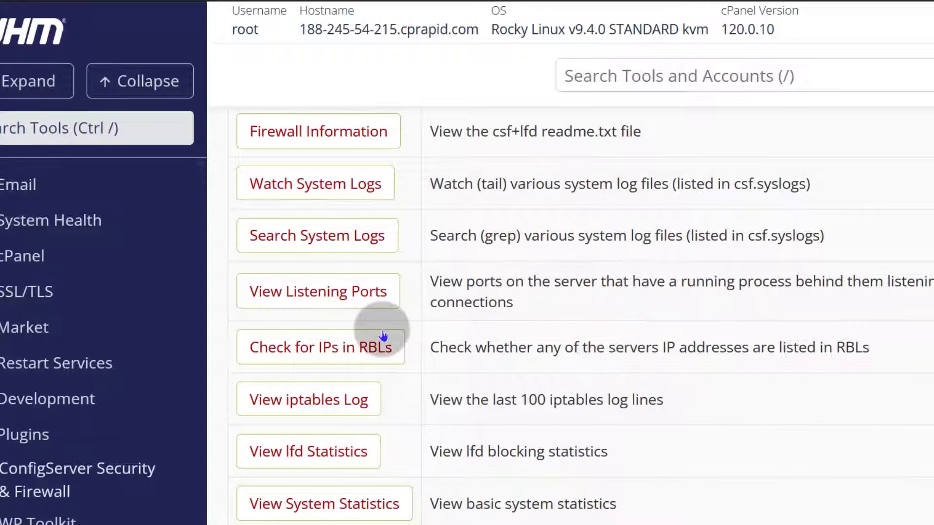
scroll(381, 317, up, 8)
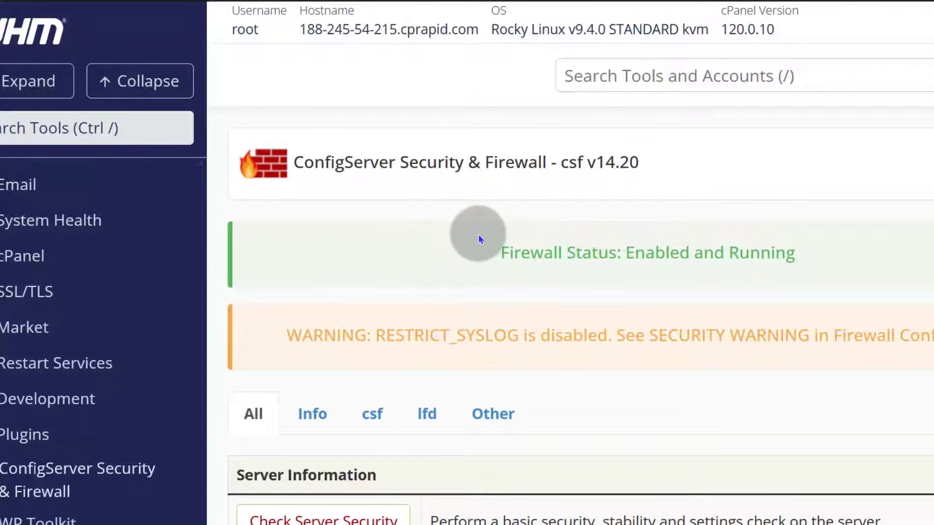
scroll(477, 233, down, 5)
scroll(418, 231, down, 7)
scroll(387, 238, up, 4)
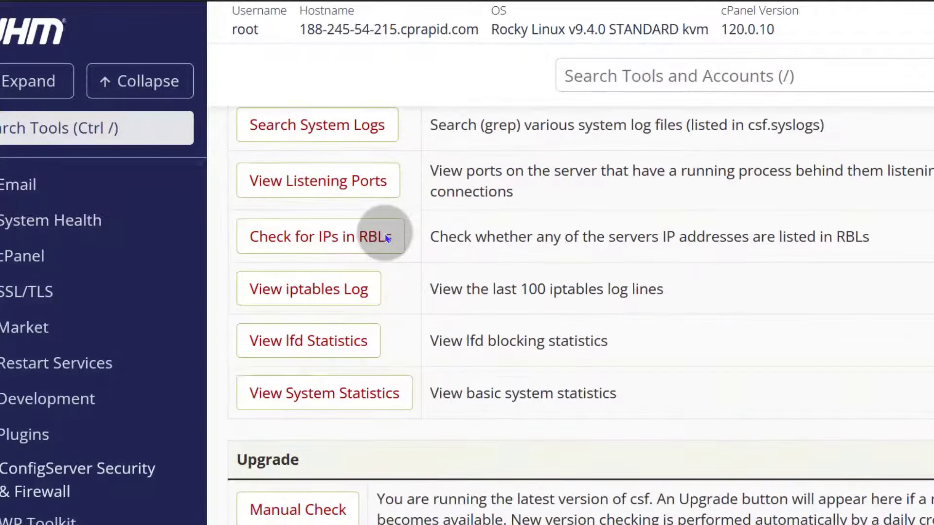
scroll(370, 239, up, 4)
Open csf Firewall Configuration and scroll to the TCP_IN allowed incoming ports list.
scroll(389, 229, down, 2)
scroll(357, 239, up, 6)
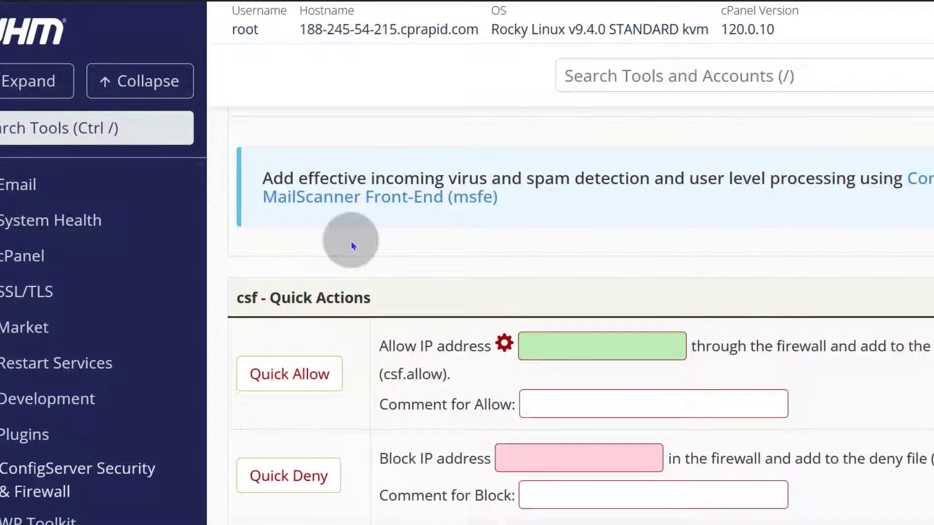
scroll(351, 241, down, 5)
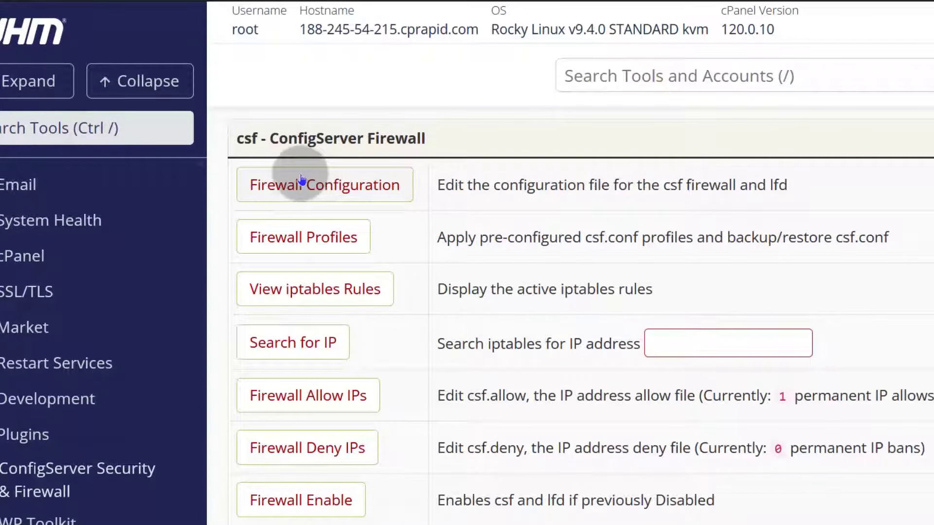
click(312, 186)
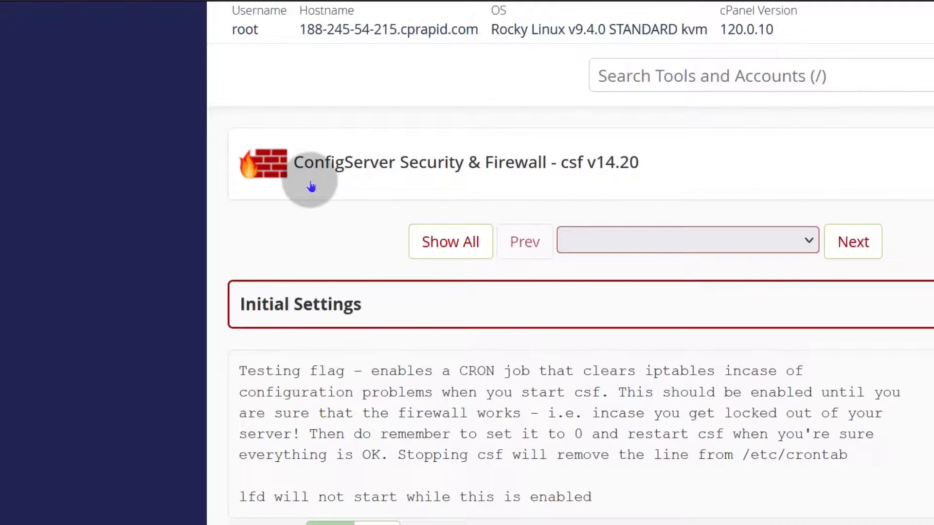
scroll(411, 302, down, 10)
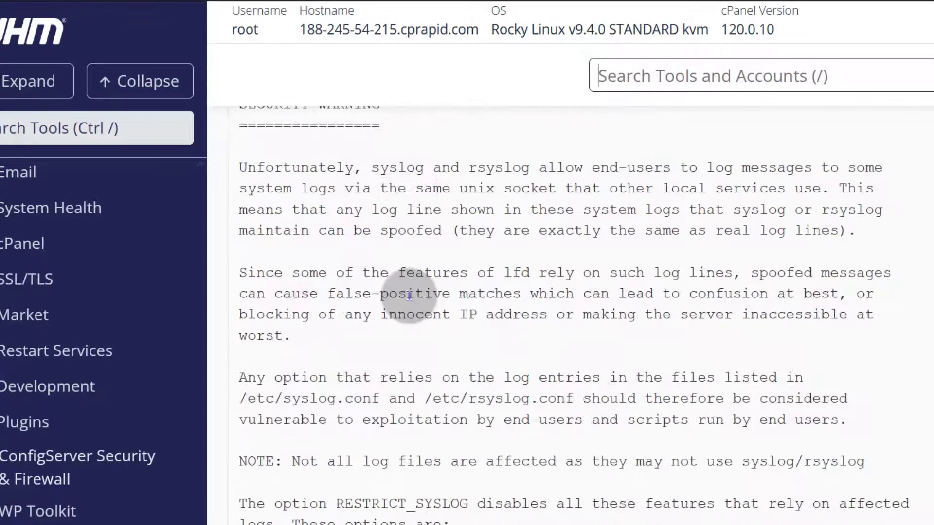
scroll(409, 296, up, 7)
scroll(409, 296, down, 15)
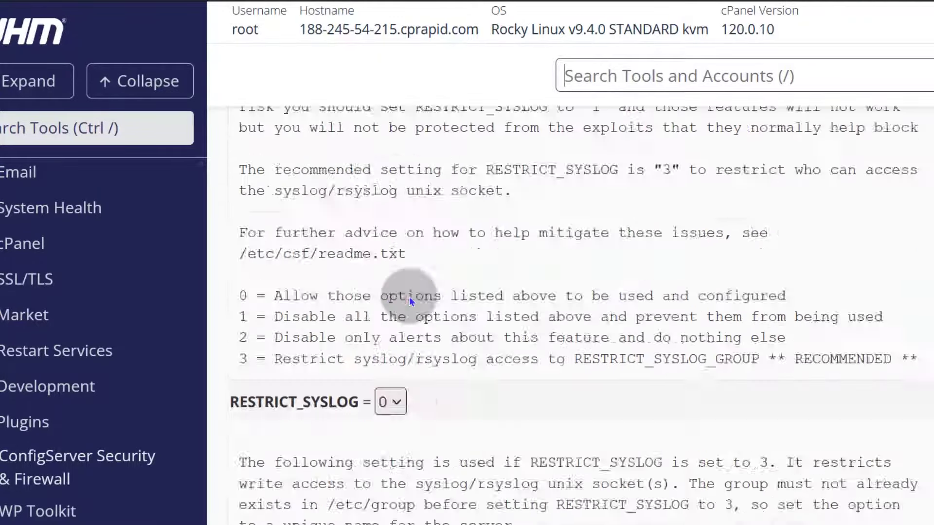
scroll(410, 301, down, 10)
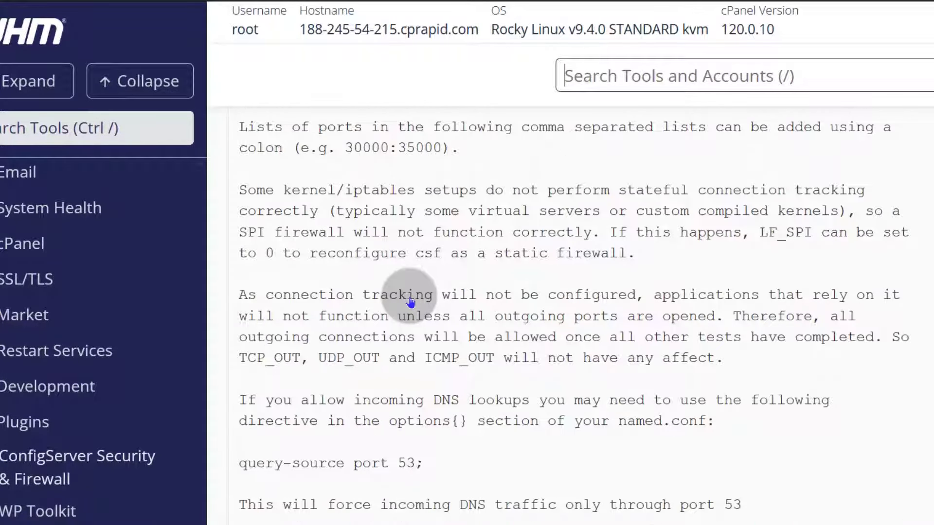
scroll(410, 300, down, 5)
scroll(409, 295, up, 2)
scroll(410, 299, down, 2)
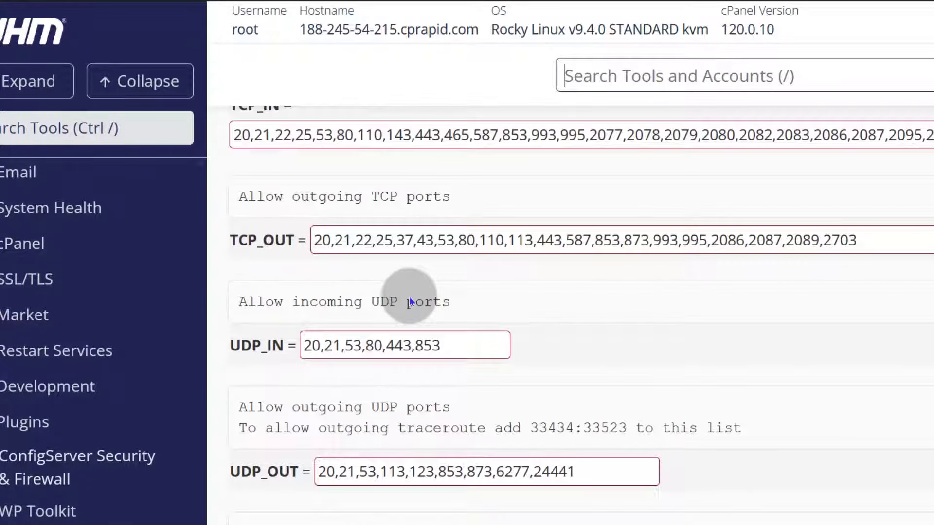
scroll(299, 291, up, 2)
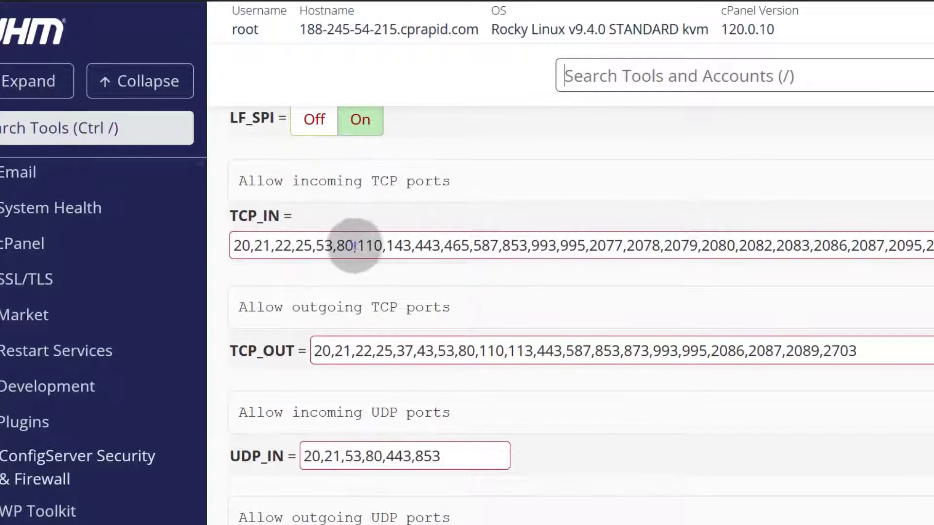
Add port 999 to TCP_IN after 995 and jump to the end of the form.
click(589, 245)
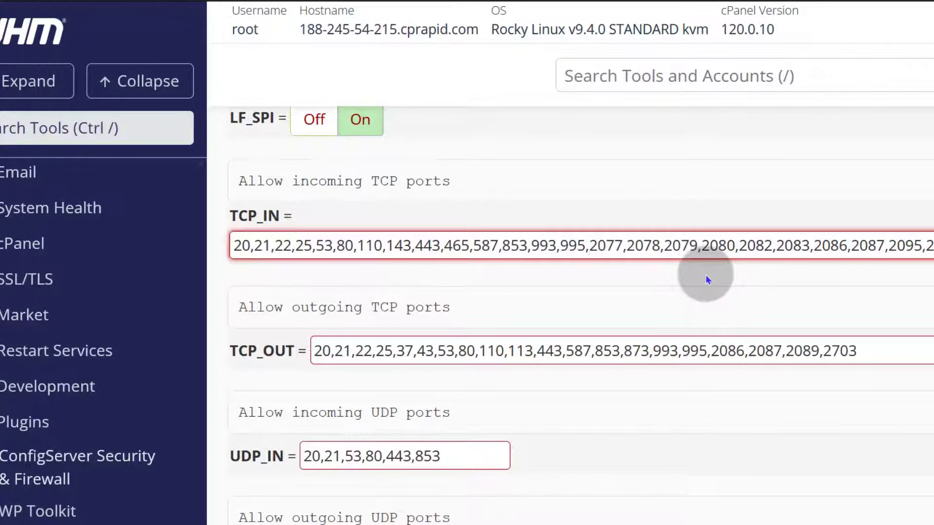
text(999)
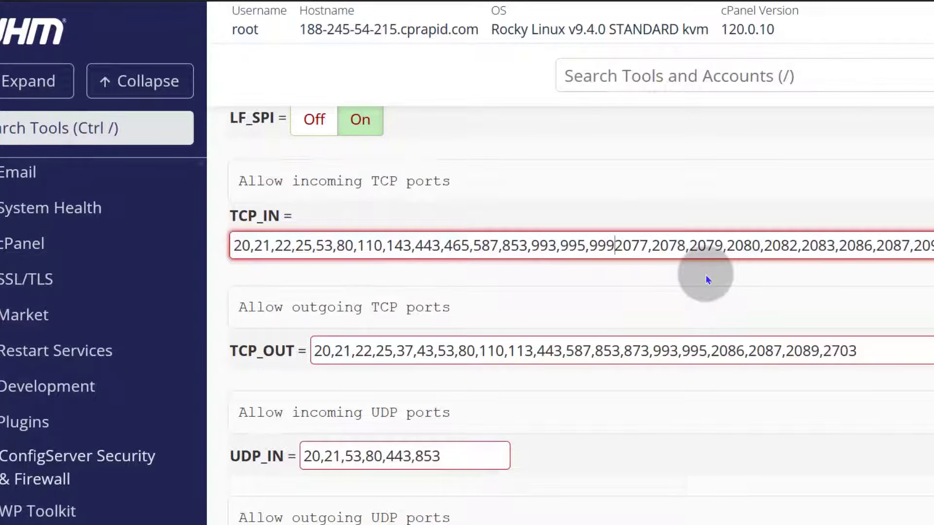
text(,)
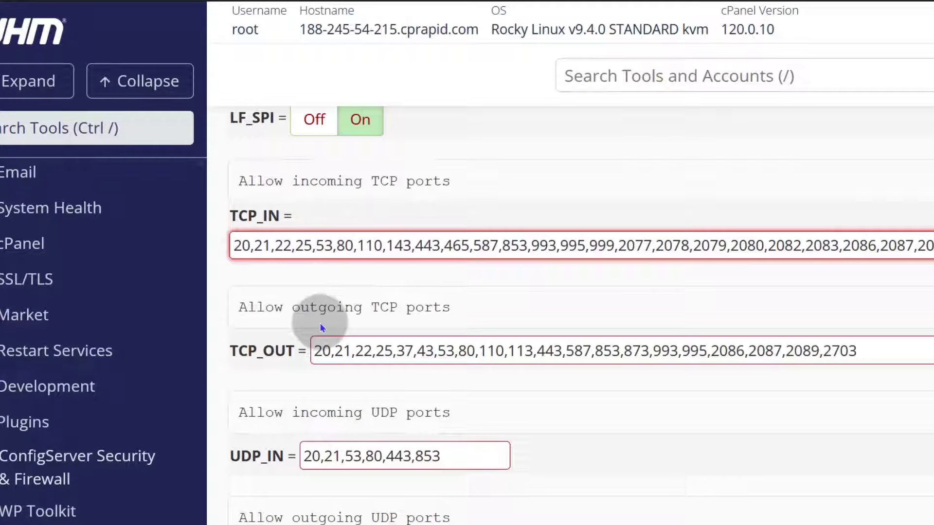
double_click(594, 245)
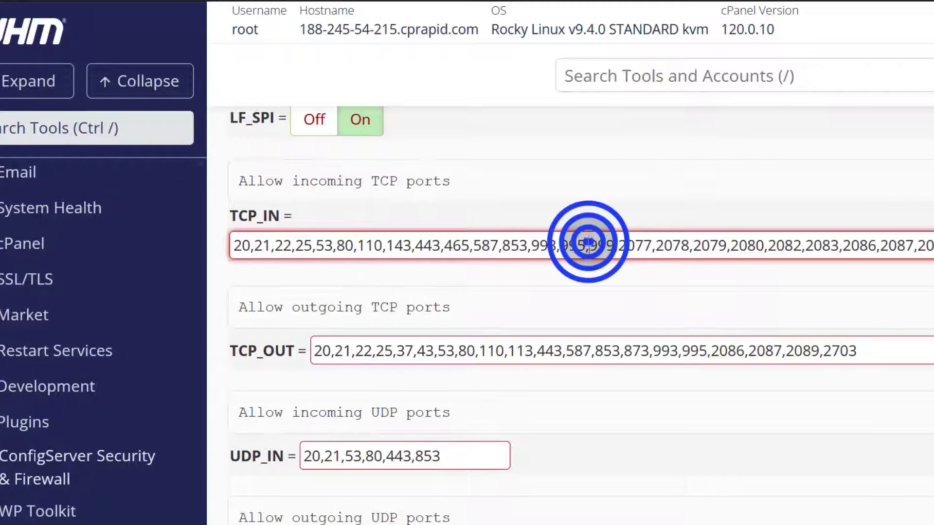
click(642, 276)
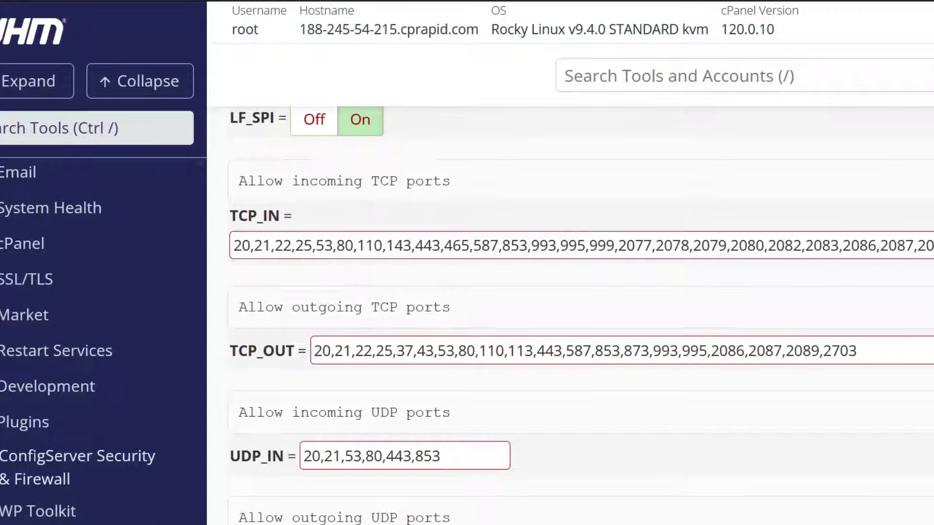
key(End)
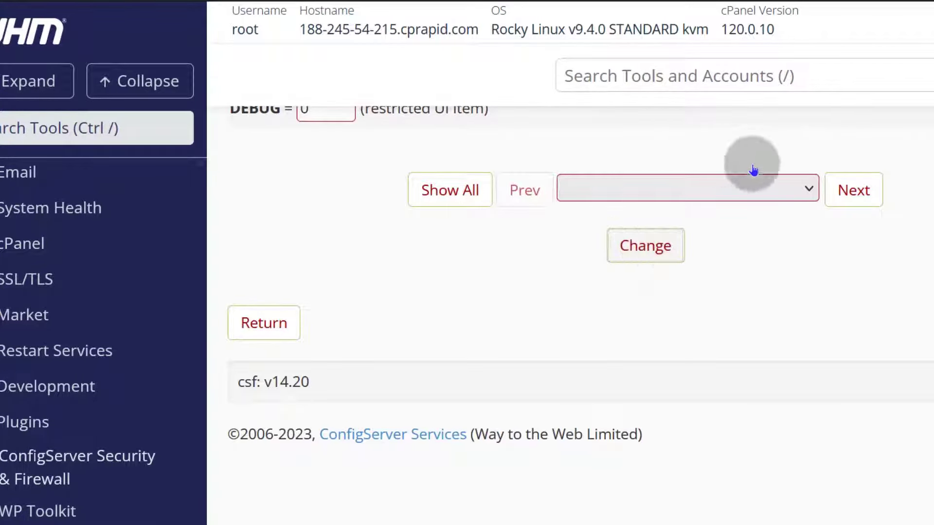
Save the edited csf settings and restart csf and lfd until both report Done.
click(651, 255)
click(281, 263)
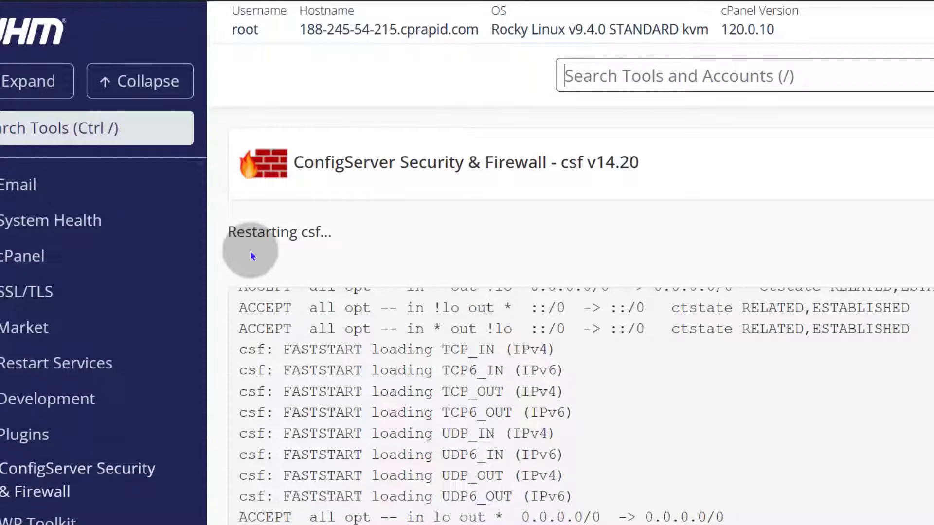
scroll(498, 256, down, 10)
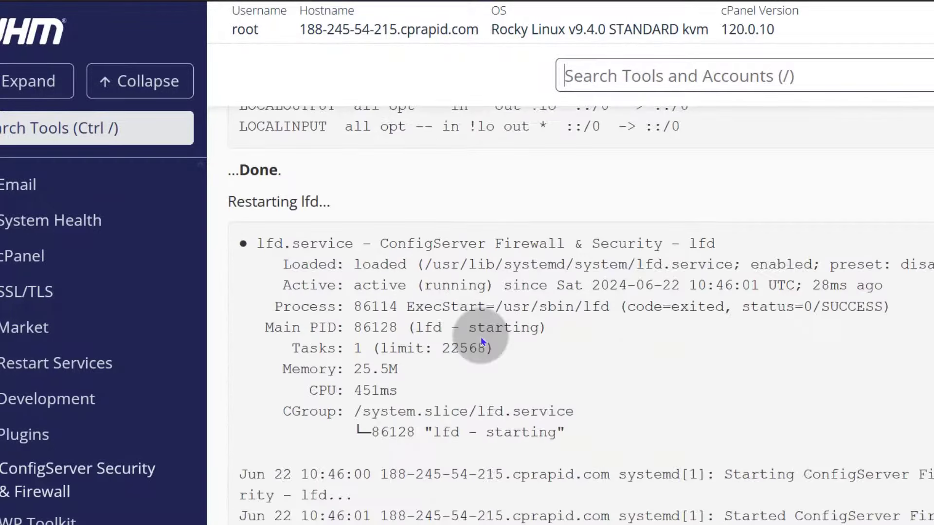
scroll(441, 282, down, 8)
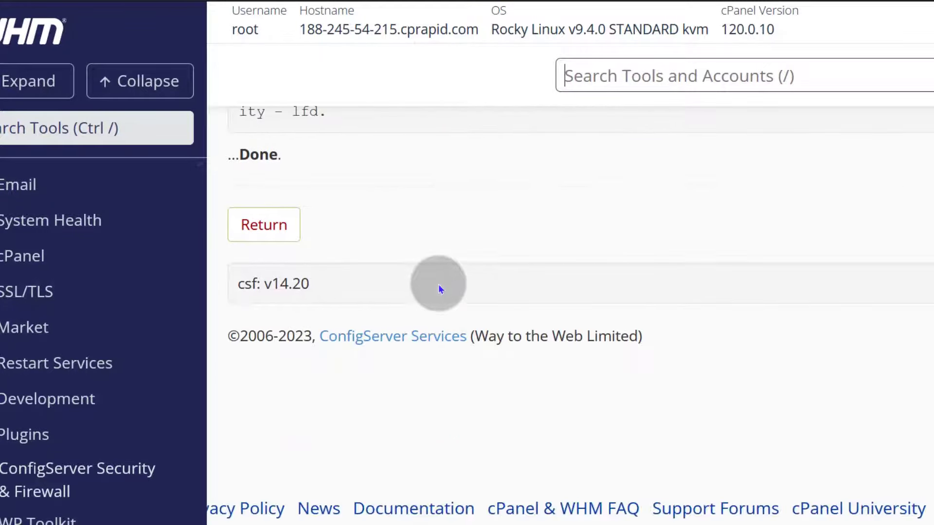
scroll(439, 284, up, 4)
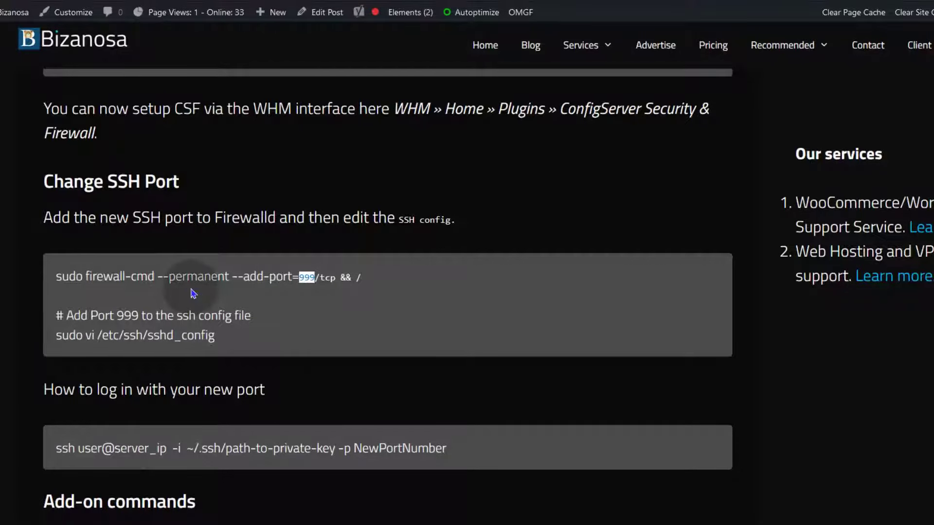
Copy 'sudo vi /etc/ssh/sshd_config' from the Change SSH Port guide and switch to the SSH terminal.
click(360, 306)
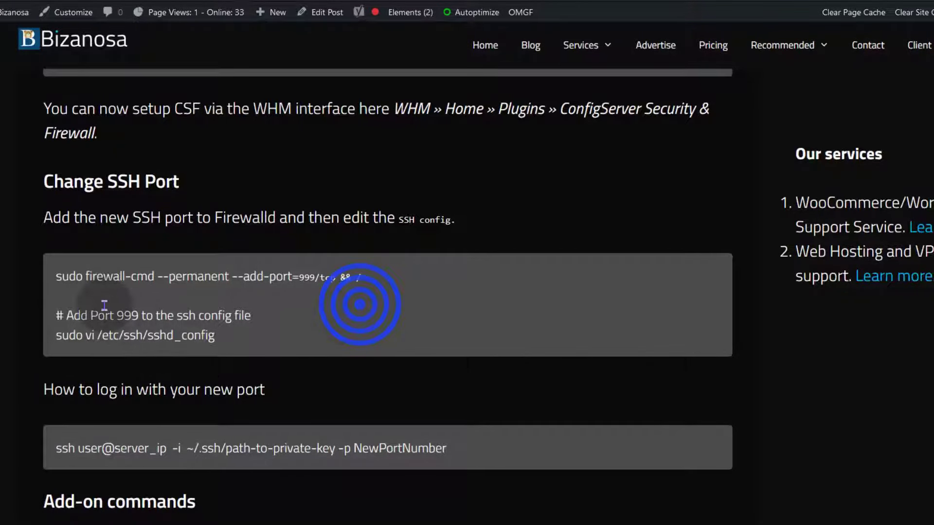
scroll(280, 398, up, 3)
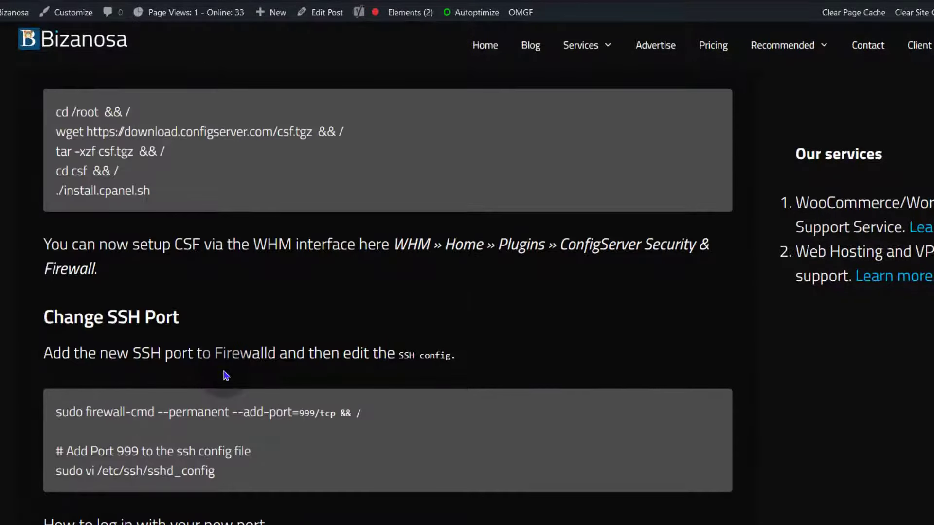
scroll(207, 330, down, 3)
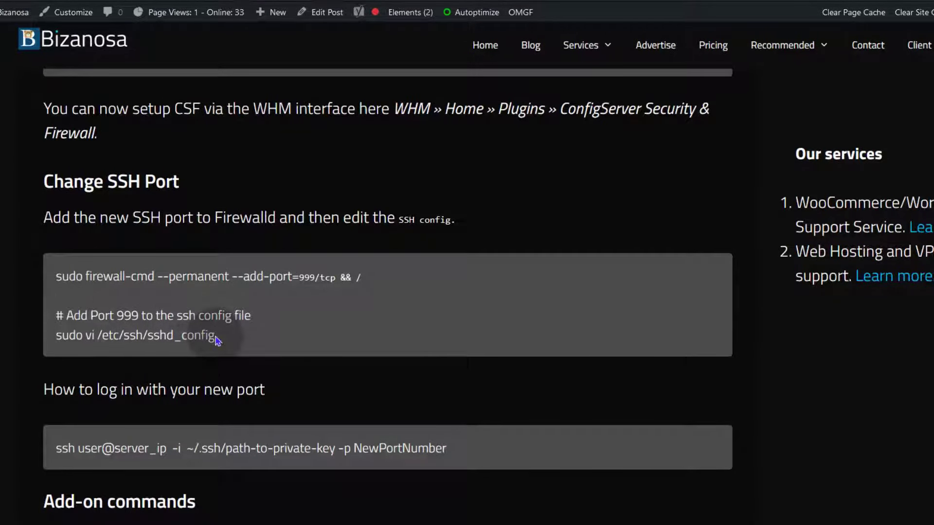
drag(211, 336, 49, 336)
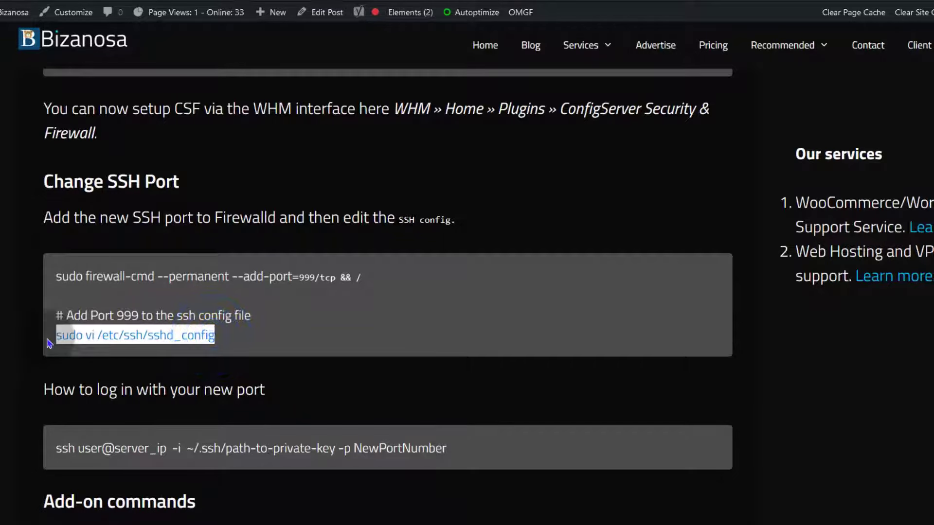
right_click(111, 335)
key(ctrl+c)
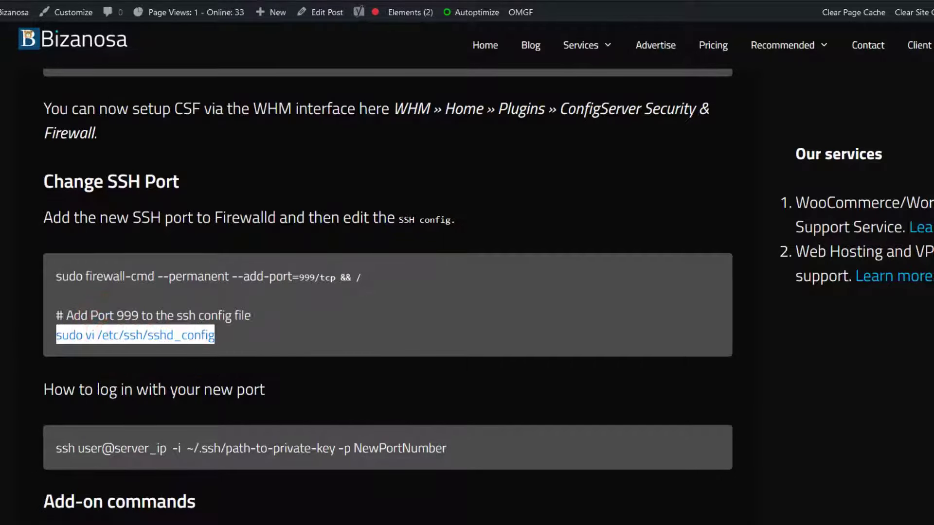
click(88, 333)
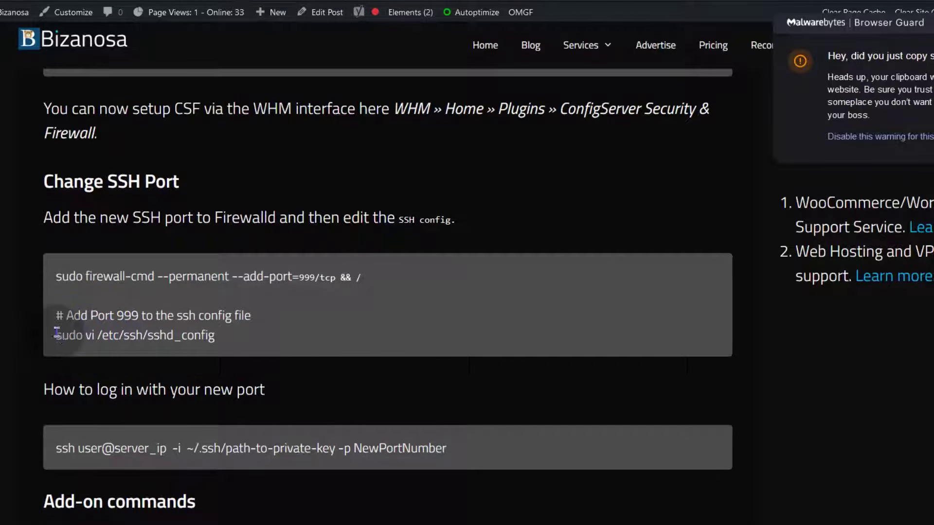
drag(84, 333, 202, 334)
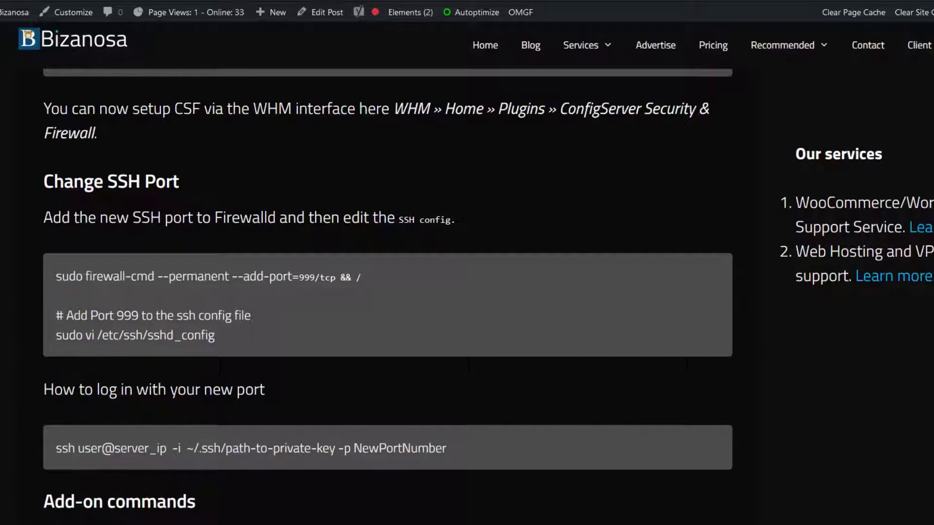
key(super)
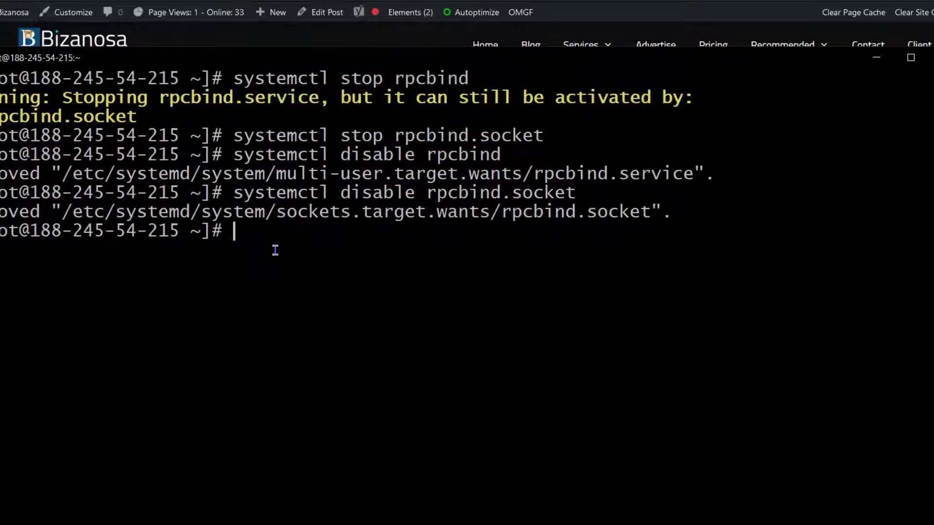
Clear the terminal and run the pasted 'sudo vi /etc/ssh/sshd_config' command.
key(ctrl+l)
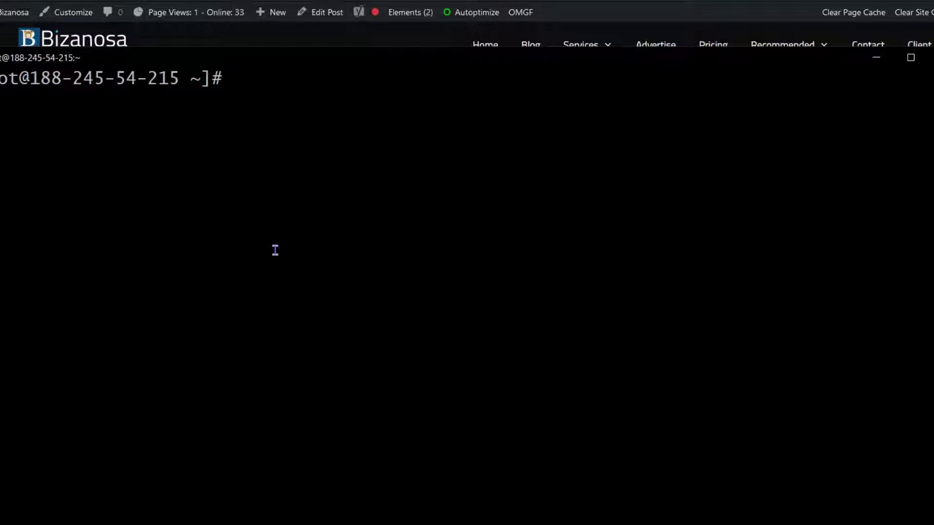
key(ctrl+v)
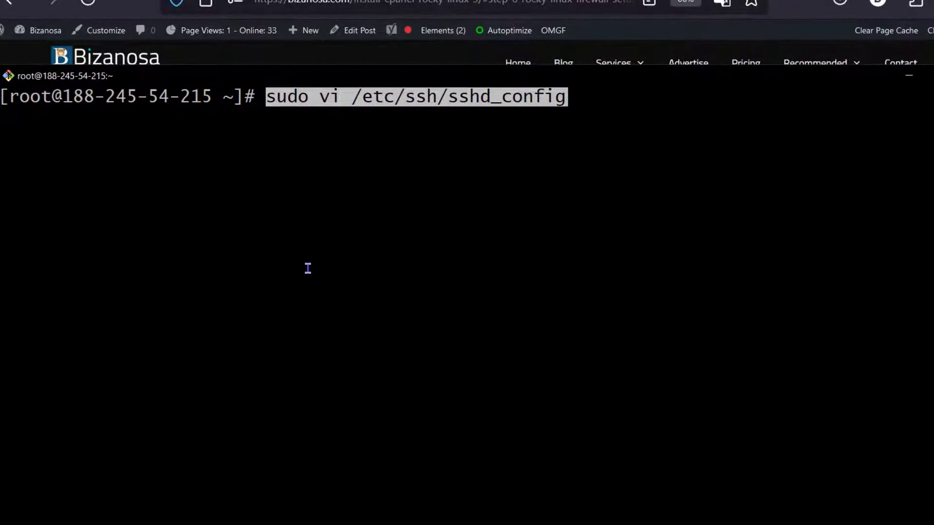
key(Return)
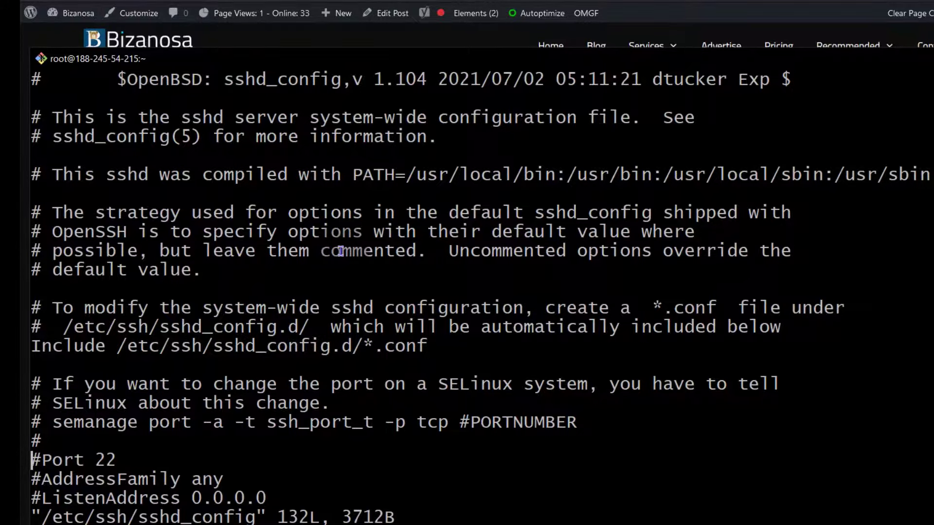
With line numbers on, uncomment the Port line, change 22 to 999, and save with :wq.
text(:)
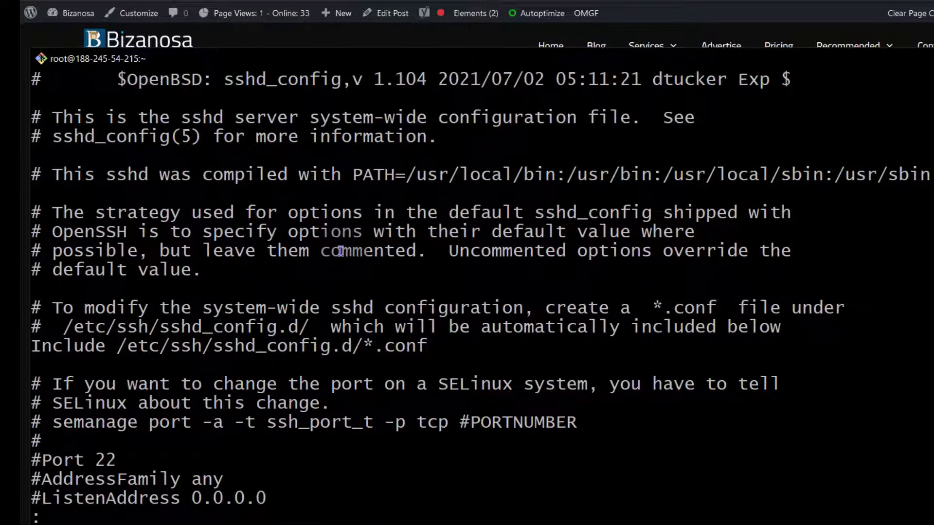
text(set nu)
key(Return)
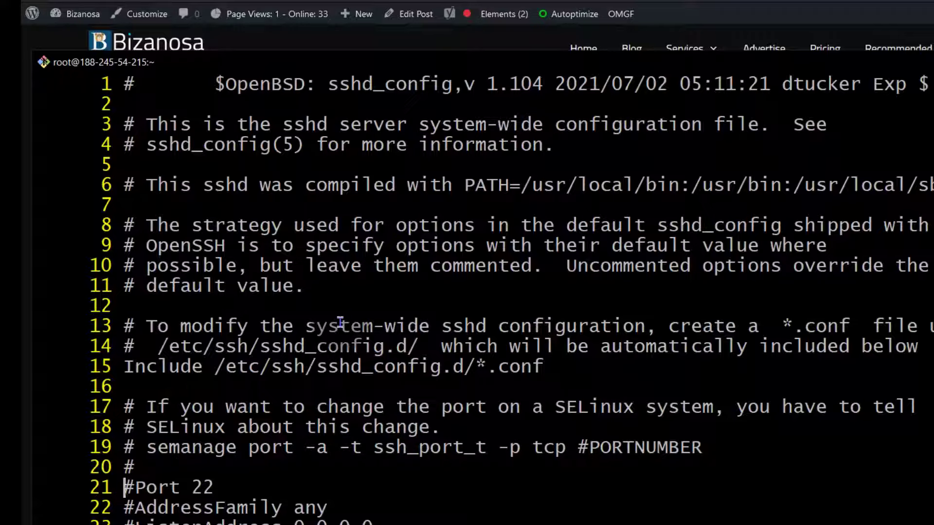
key(x)
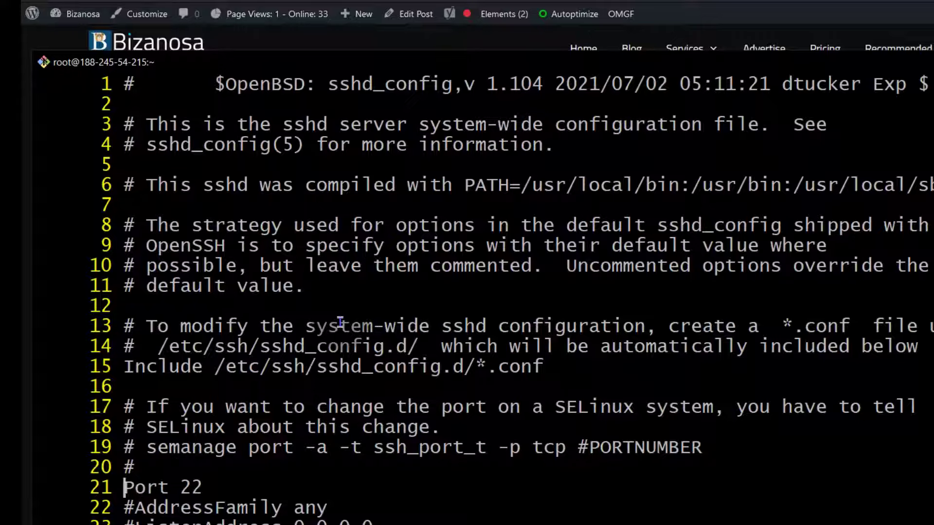
key(shift+a)
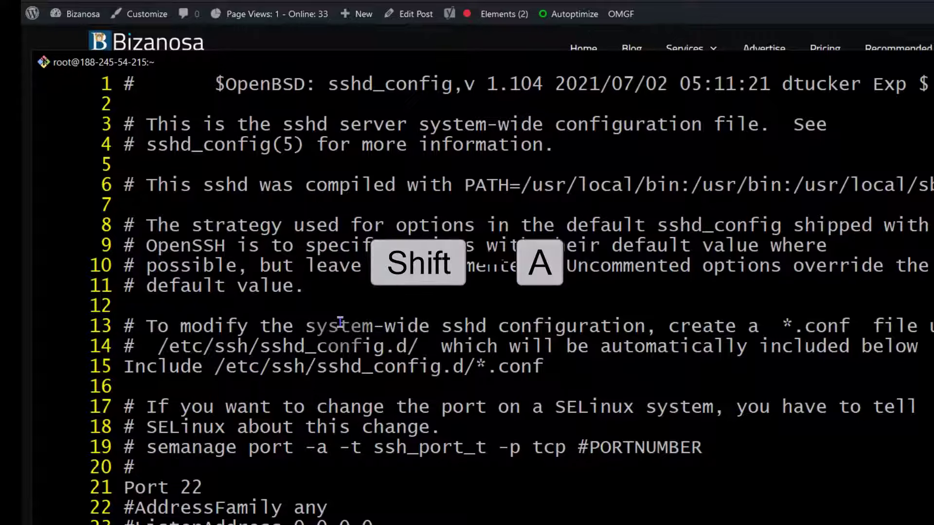
click(523, 501)
key(BackSpace)
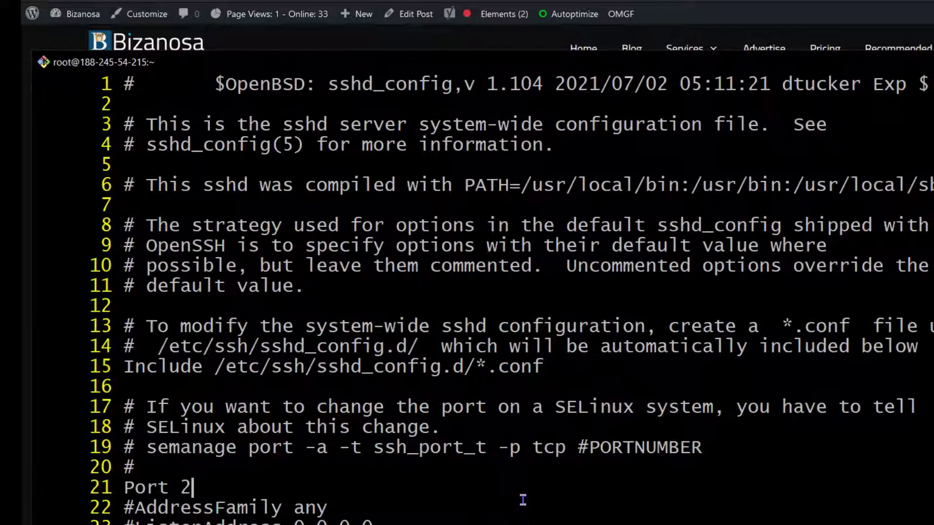
key(BackSpace)
text(999)
key(Escape)
key(Return)
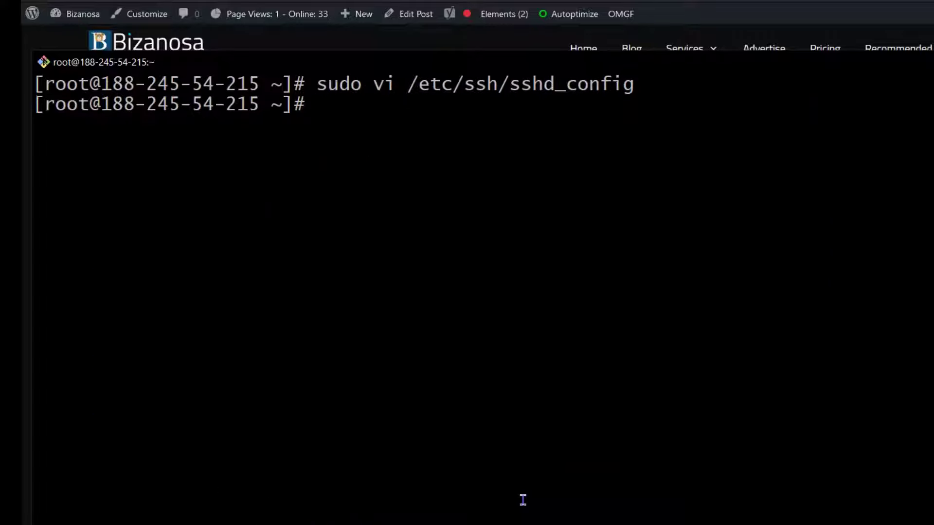
Type 'systemctl reload ssh' at the root prompt, correcting 'restar' to 'reload'.
text(syste)
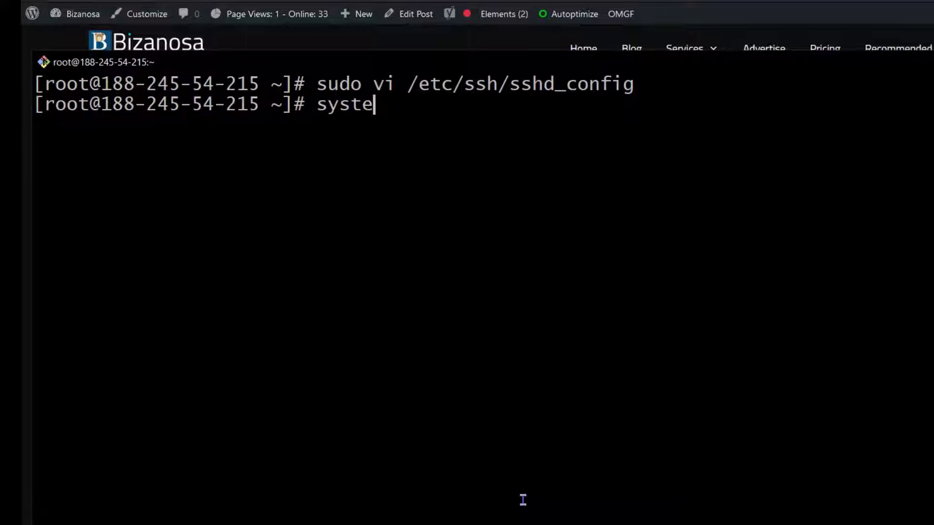
text(mctl ssh)
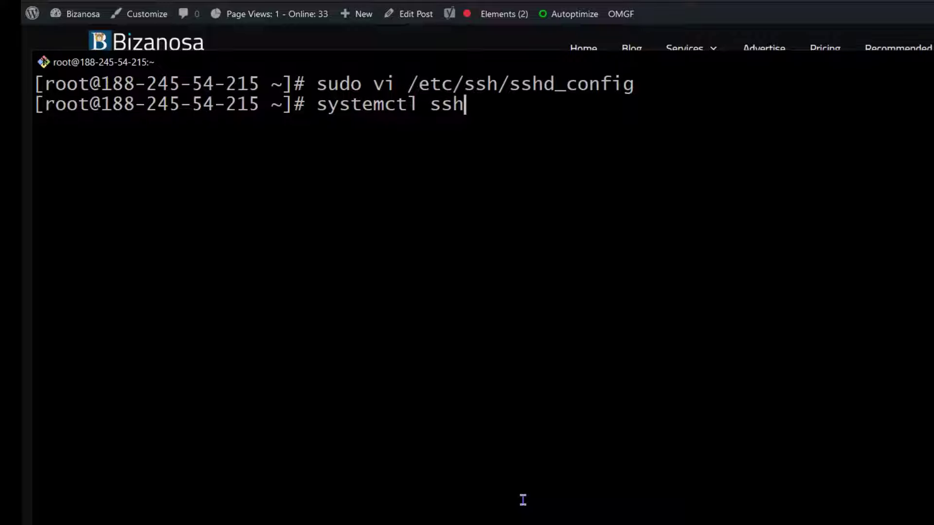
key(Left)
key(Left)
key(Left)
key(Left)
text(restar)
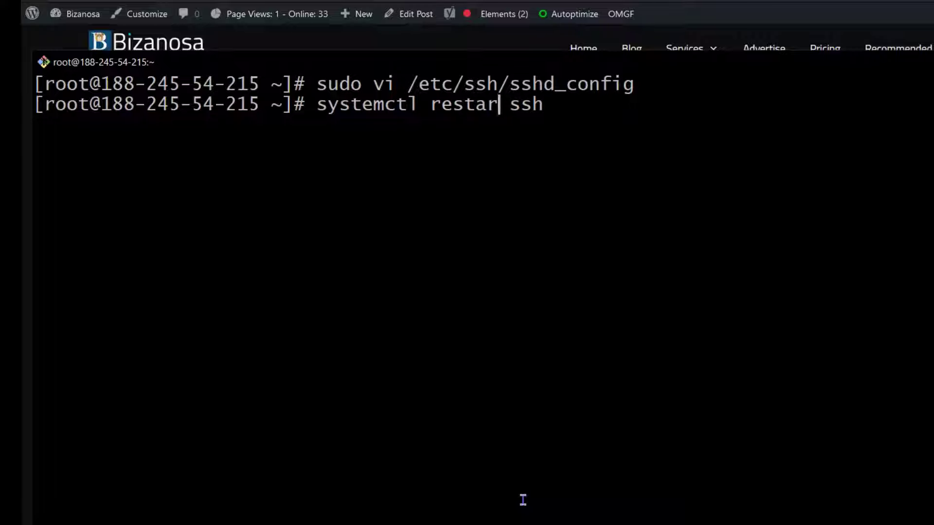
key(BackSpace)
key(BackSpace)
key(BackSpace)
key(BackSpace)
text(load)
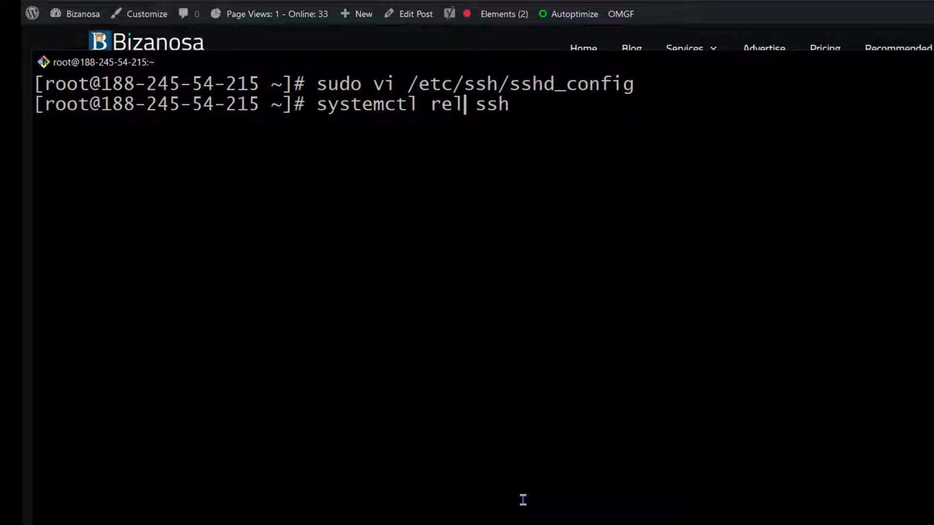
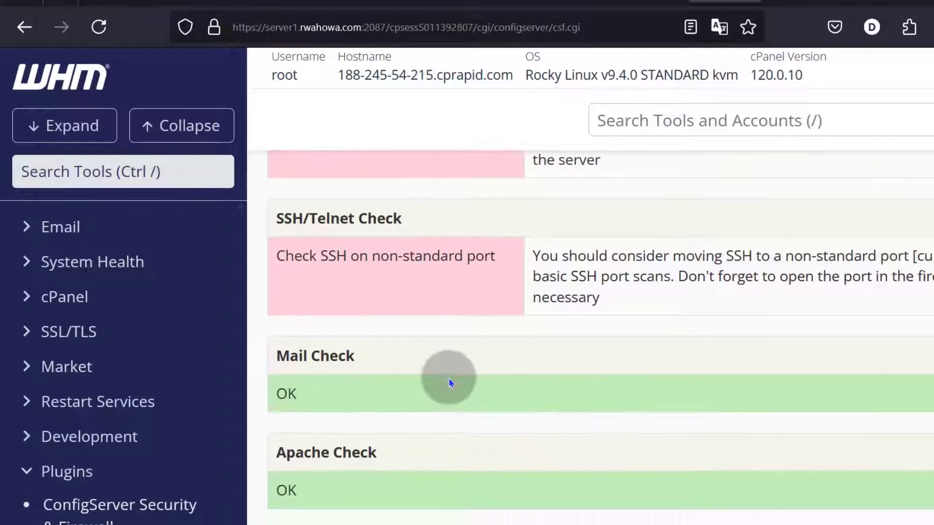
Reload and resend the CSF security check, then review results showing SSH/Telnet now OK.
click(100, 28)
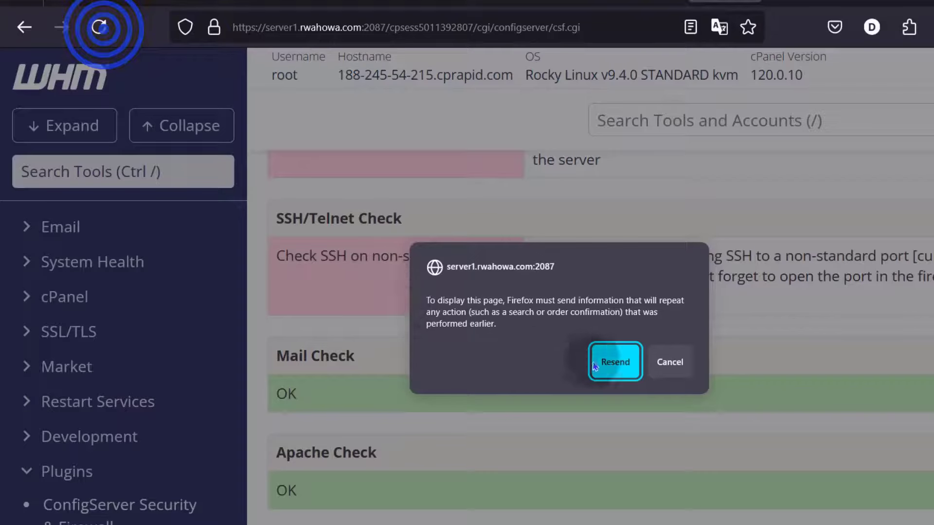
click(615, 362)
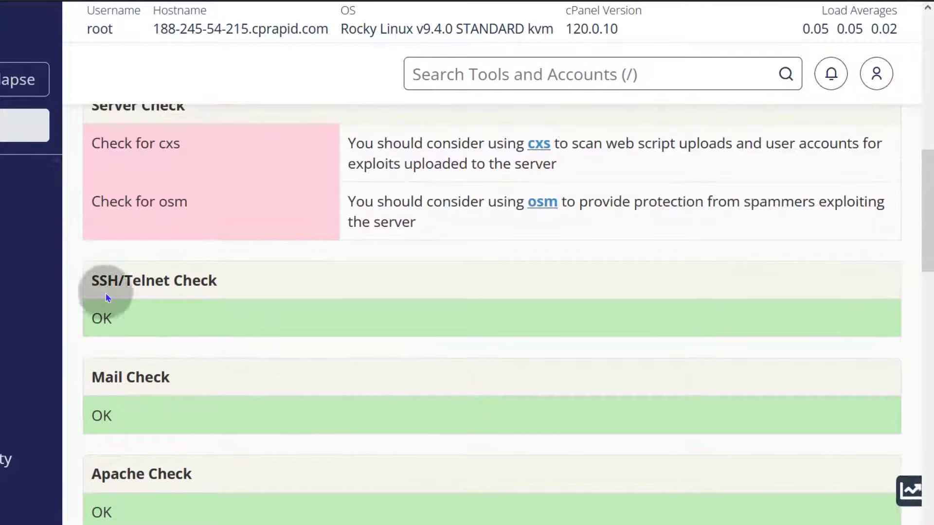
scroll(281, 358, up, 9)
scroll(284, 375, up, 6)
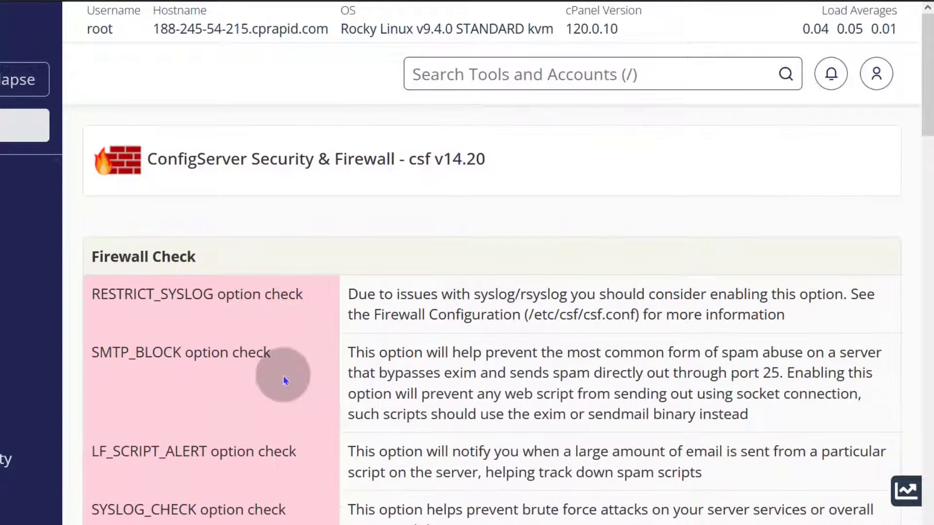
scroll(283, 376, down, 9)
scroll(283, 376, down, 3)
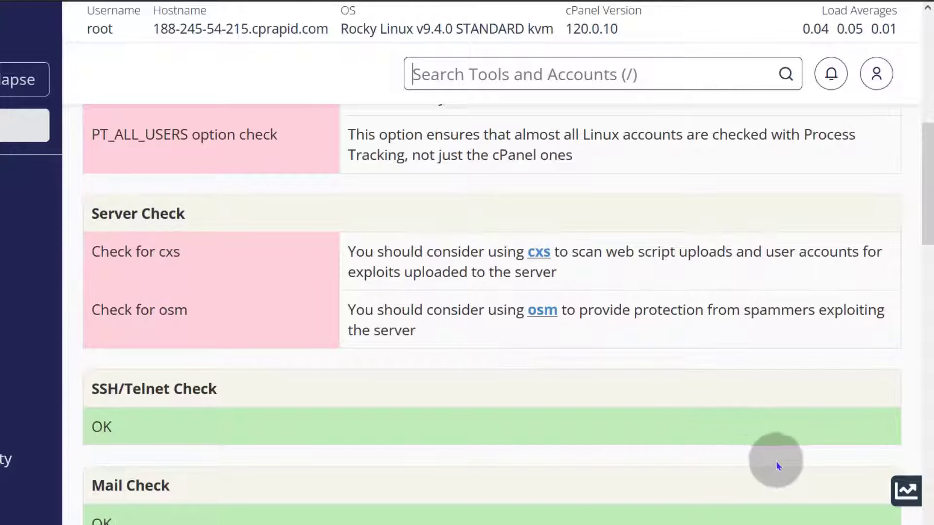
click(812, 455)
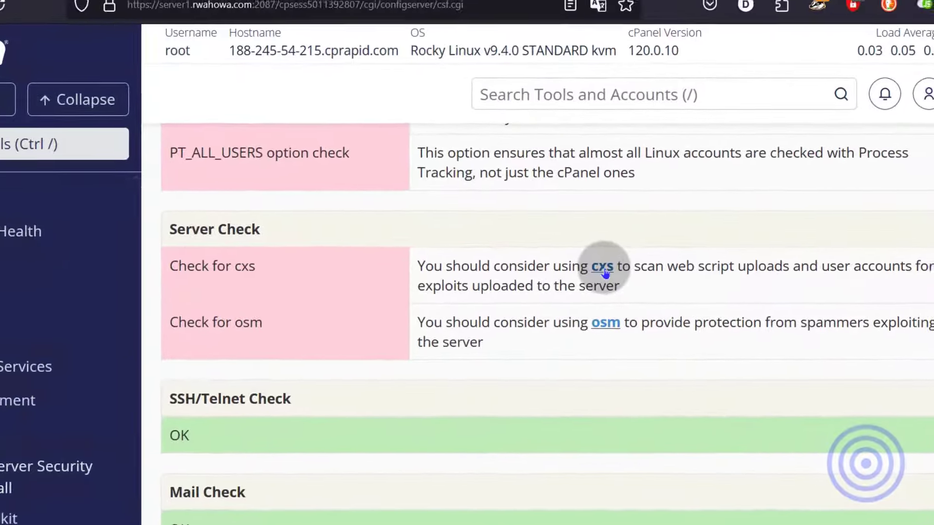
Browse the cxs eXploit Scanner product page ($60 per server), then go back to the WHM CSF tab.
click(603, 269)
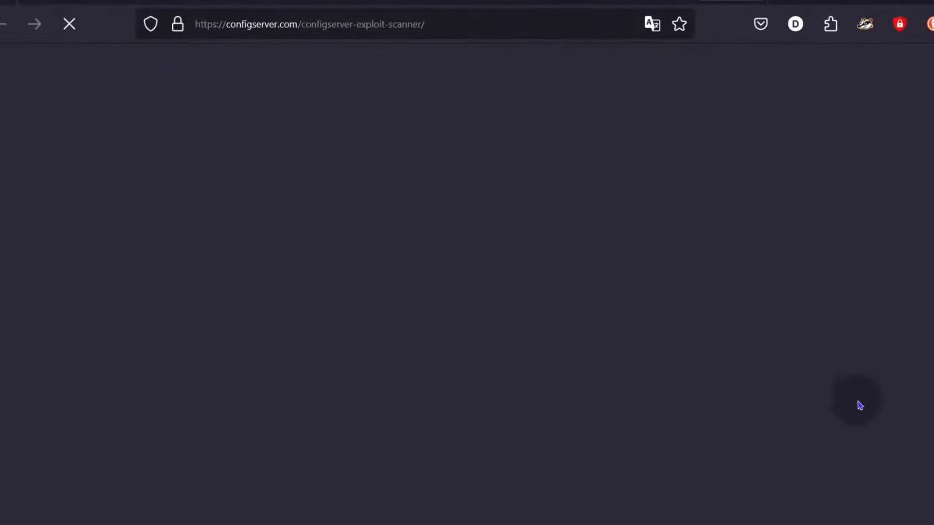
mouse_move(502, 287)
scroll(452, 351, down, 3)
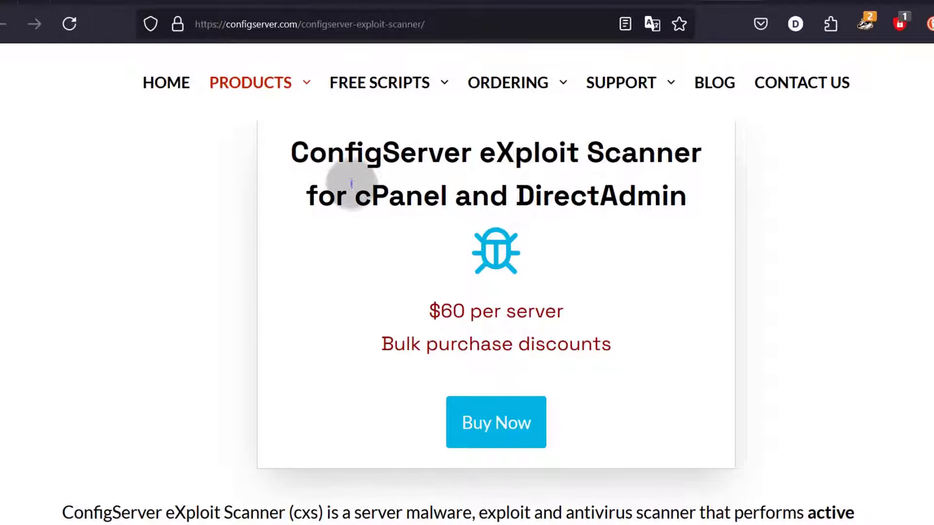
scroll(526, 366, down, 5)
scroll(526, 367, down, 20)
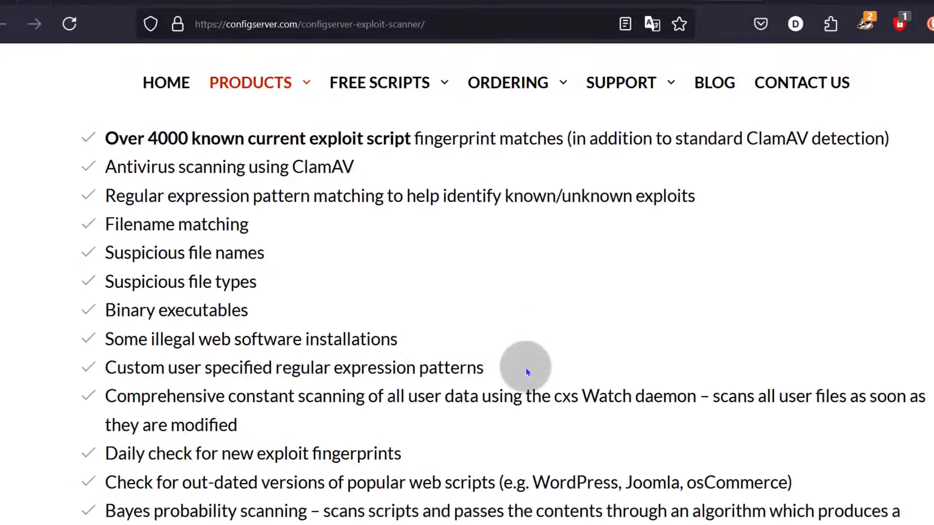
scroll(526, 367, up, 20)
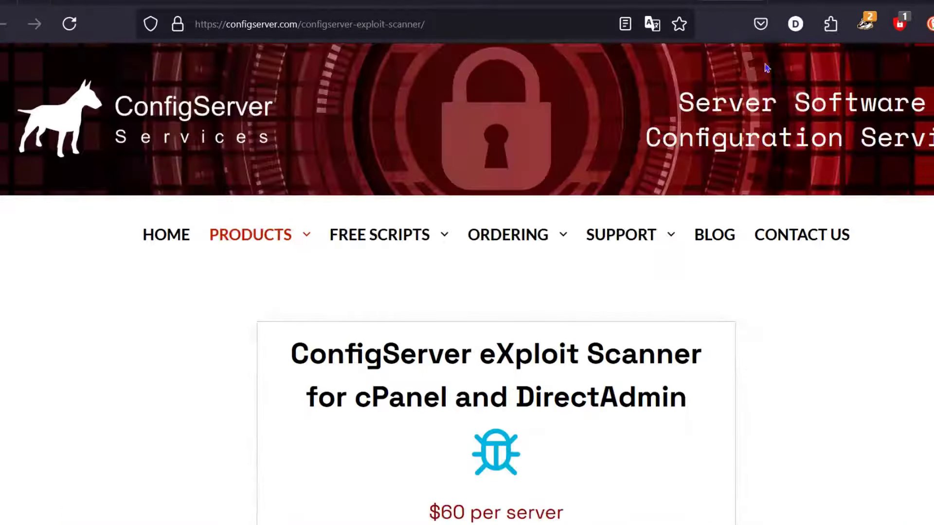
click(748, 3)
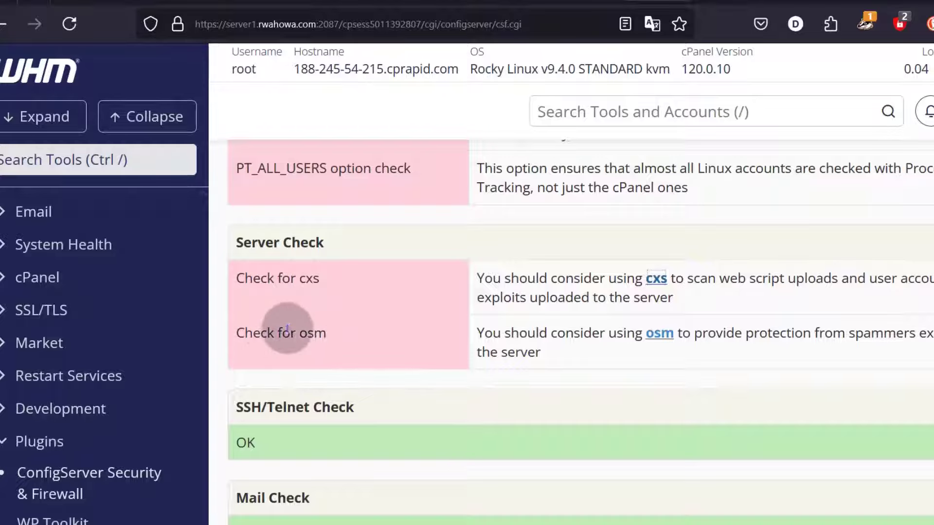
Open the osm Outgoing Spam Monitor page in a new window and browse its features ($40 per server).
right_click(662, 333)
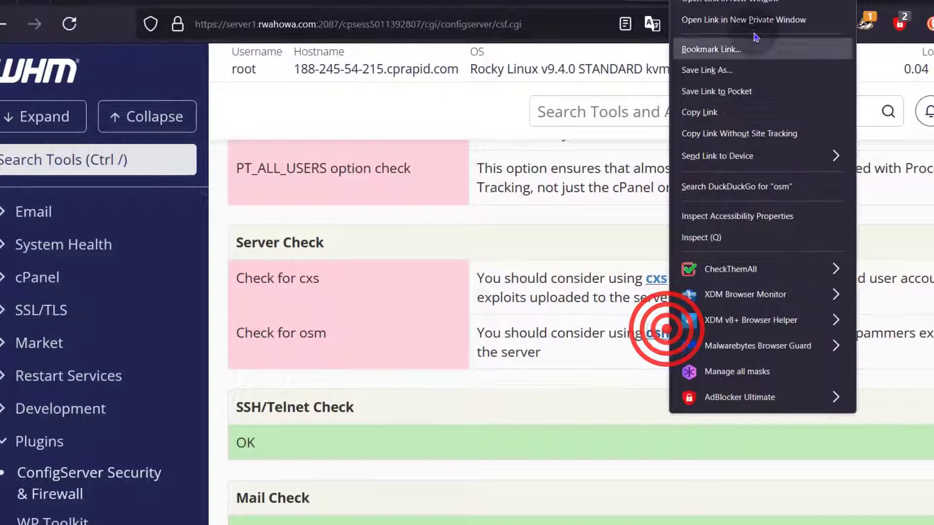
click(720, 1)
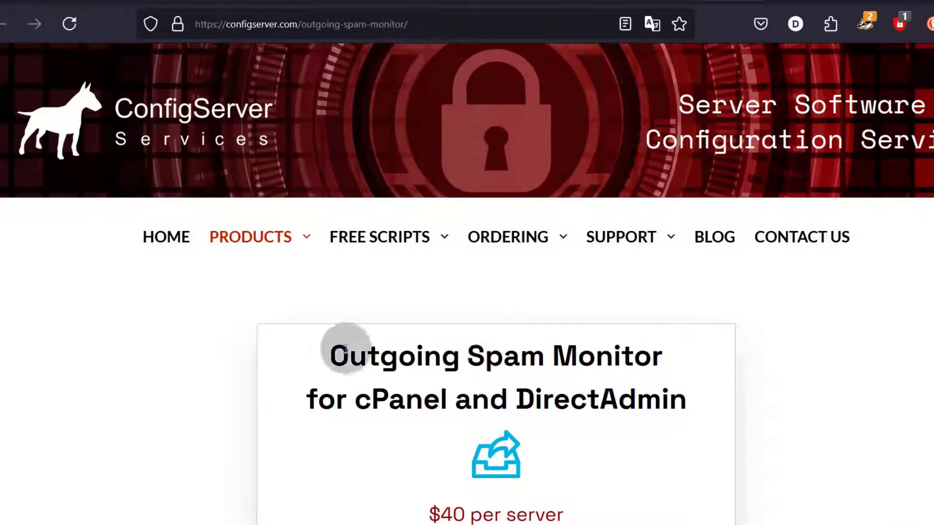
scroll(607, 344, down, 5)
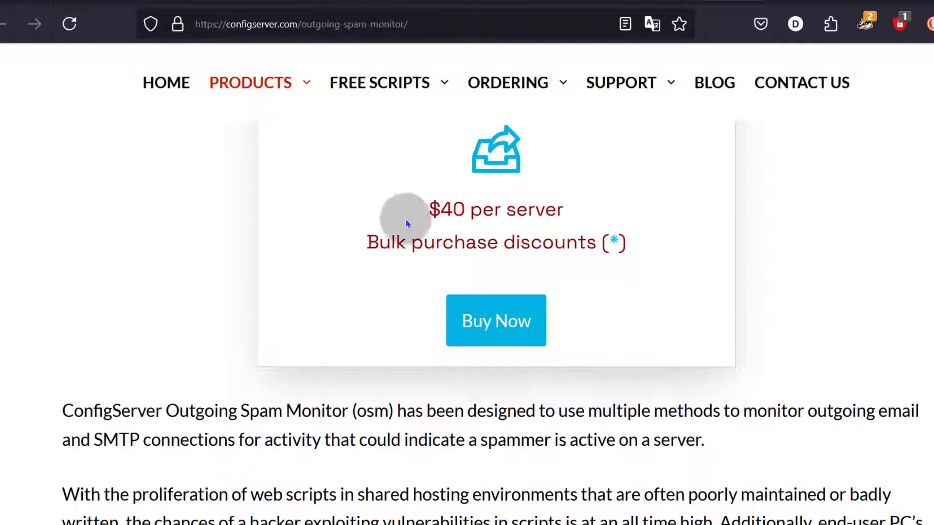
scroll(608, 340, down, 2)
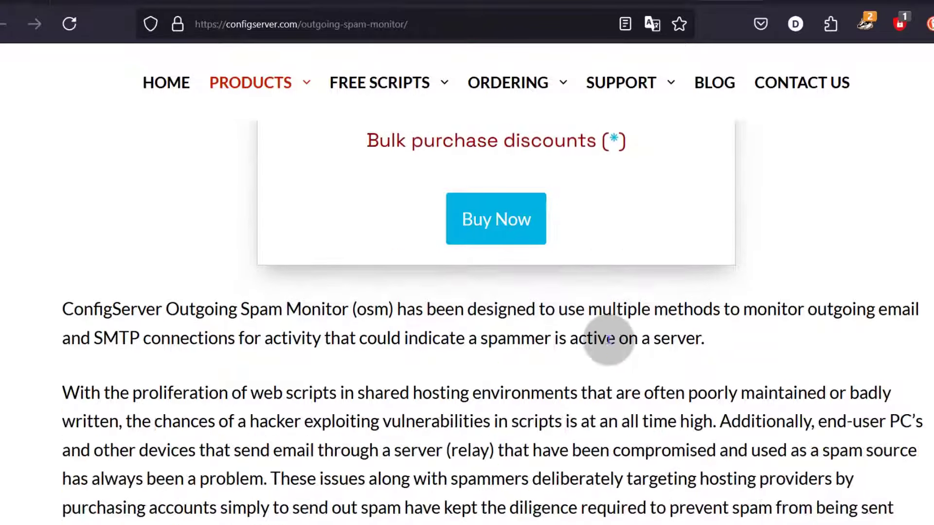
scroll(608, 340, down, 10)
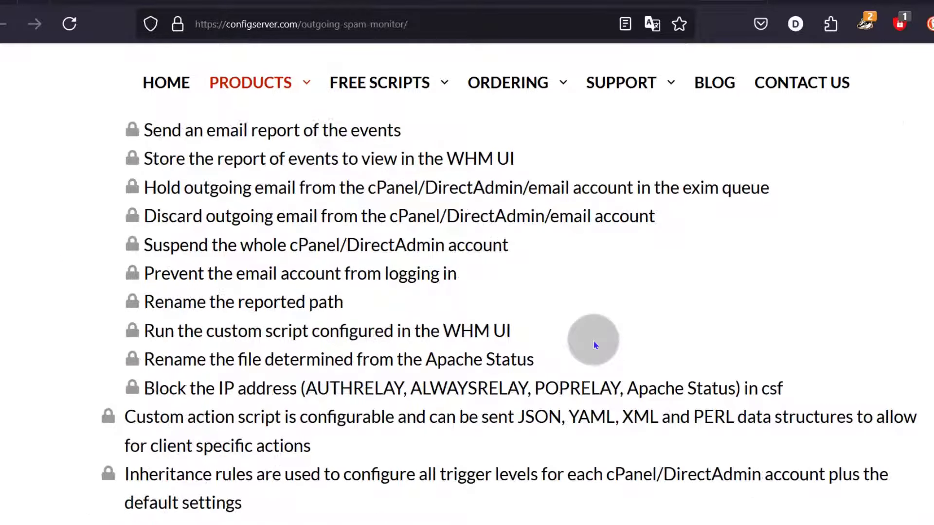
scroll(594, 340, up, 17)
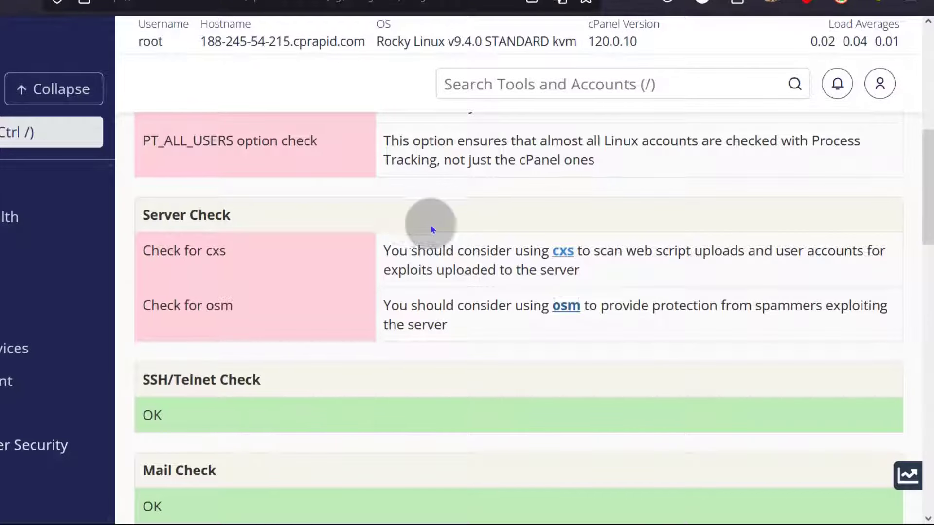
Copy the /etc/csf/csf.conf path from the RESTRICT_SYSLOG row and switch to the root terminal.
scroll(231, 347, up, 6)
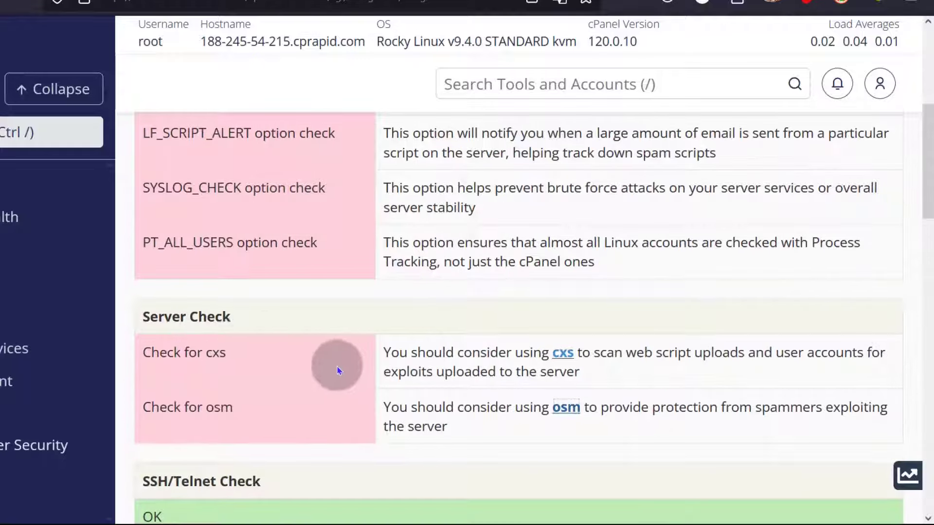
scroll(344, 414, up, 2)
scroll(359, 472, down, 2)
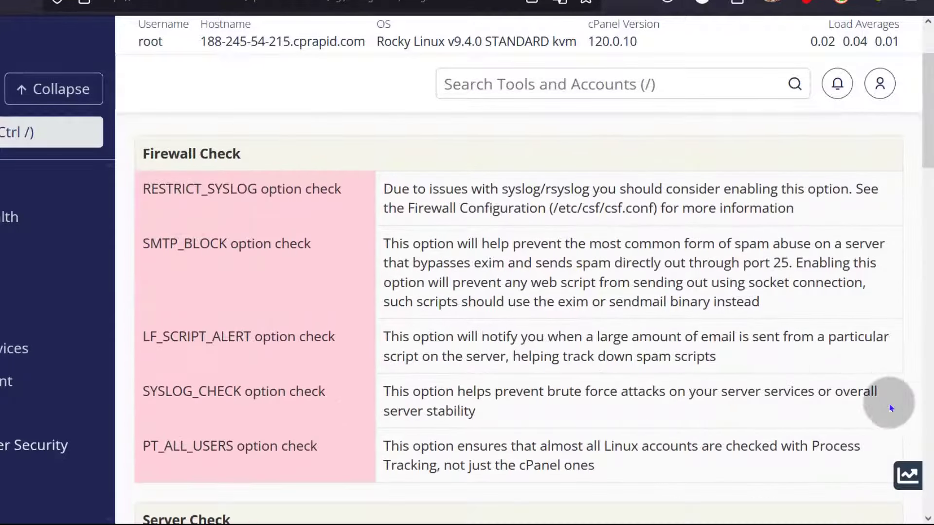
click(815, 446)
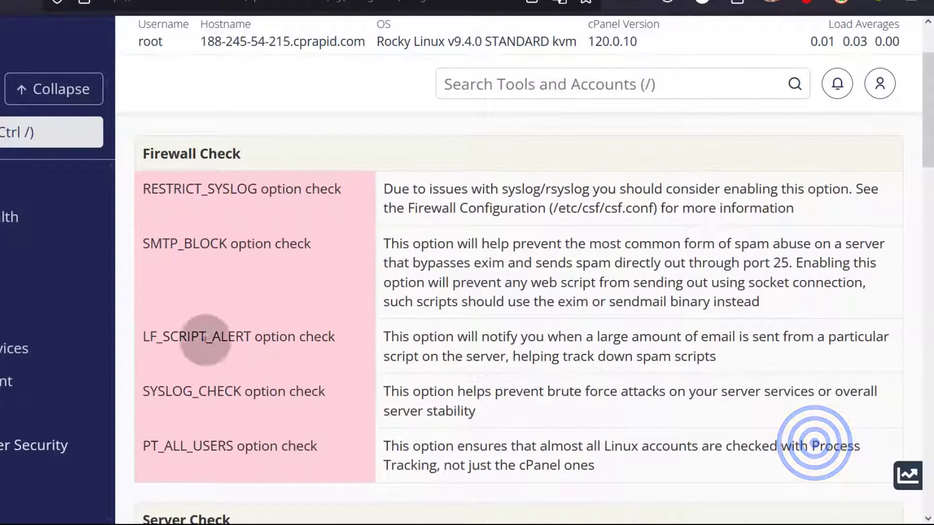
drag(554, 208, 651, 208)
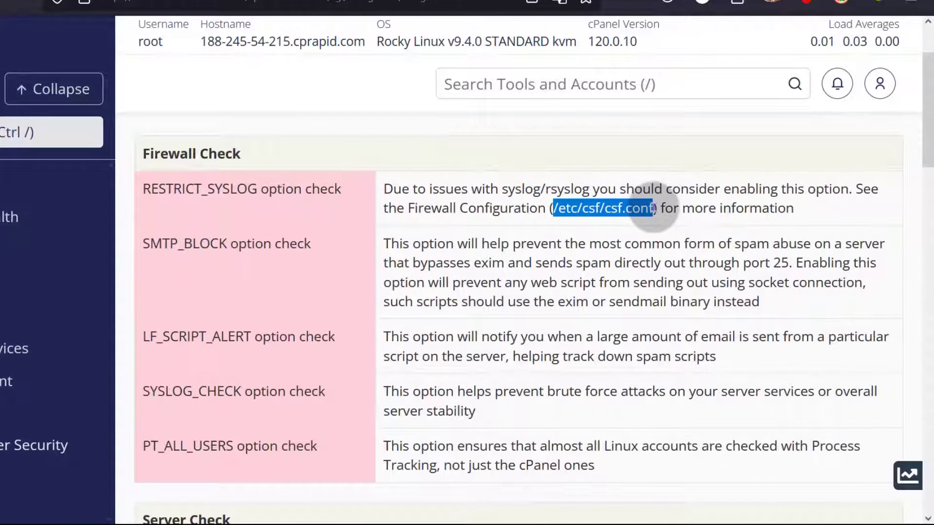
right_click(616, 209)
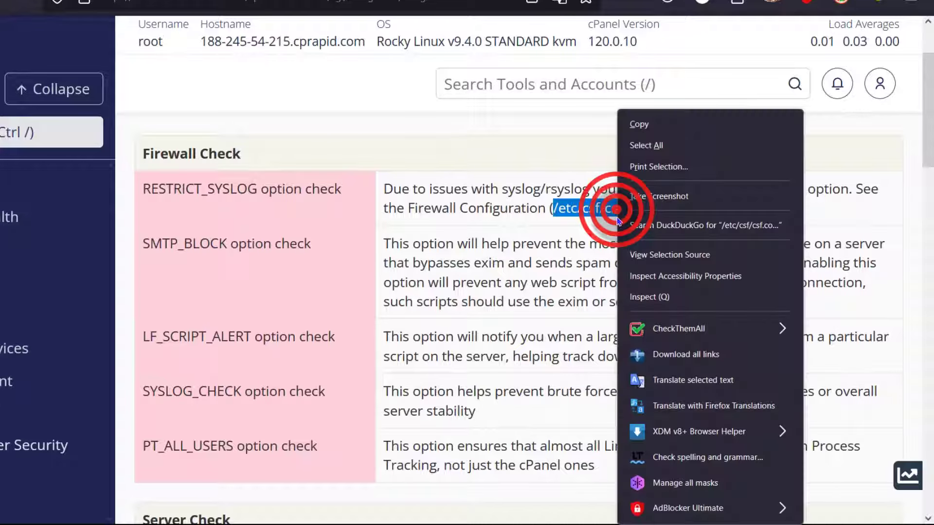
click(638, 124)
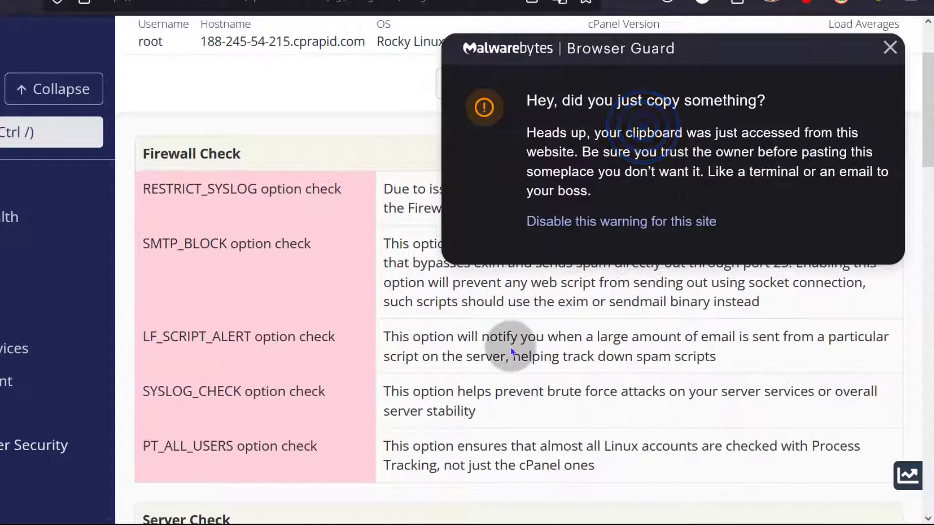
click(511, 351)
click(889, 48)
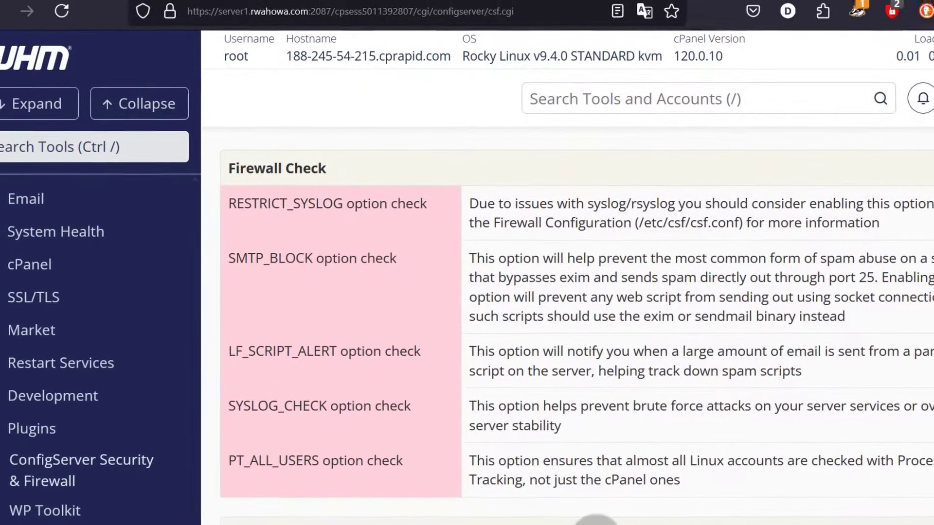
key(alt+Tab)
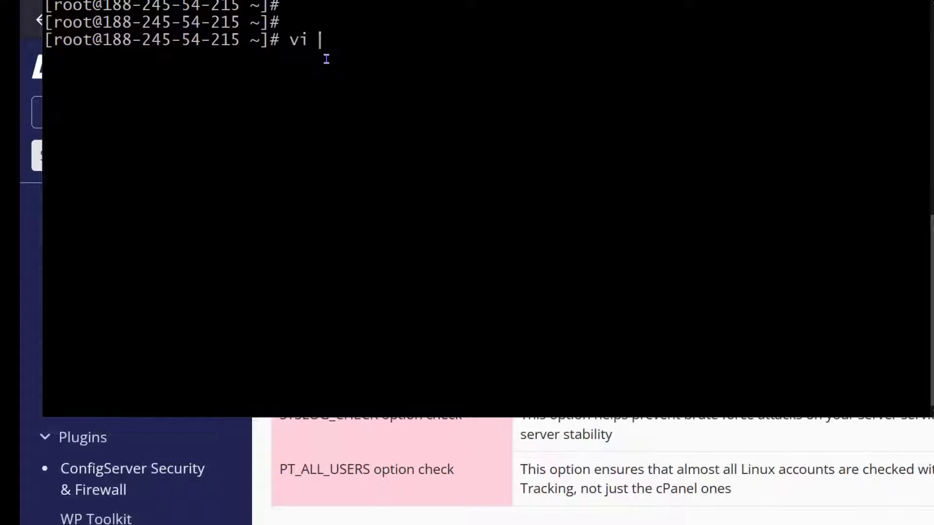
Open /etc/csf/csf.conf in vi and copy the RESTRICT_SYSLOG option name from WHM.
right_click(327, 59)
key(Return)
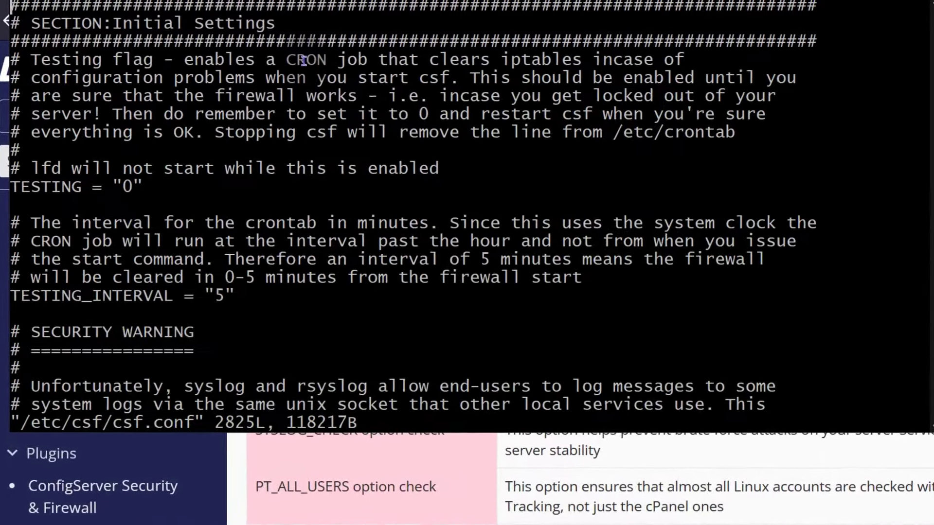
key(alt+Tab)
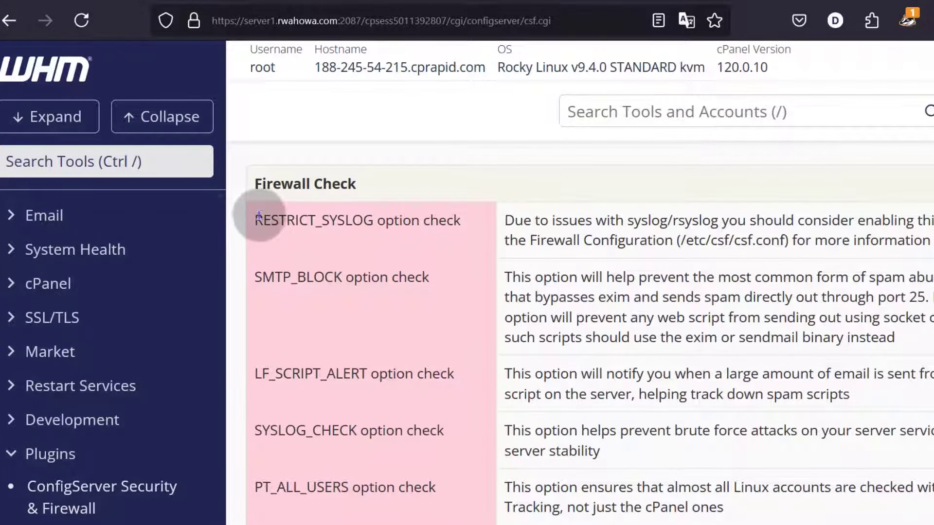
drag(257, 217, 363, 220)
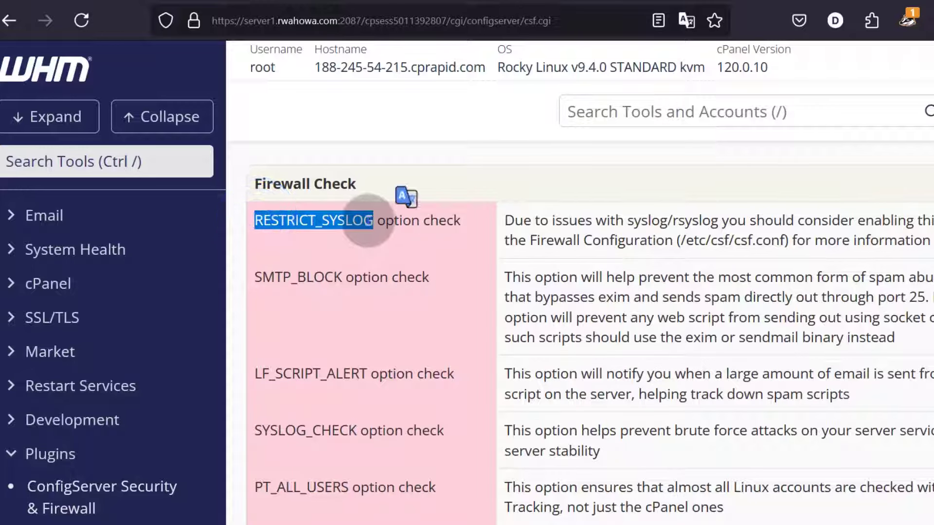
right_click(363, 220)
key(alt+Tab)
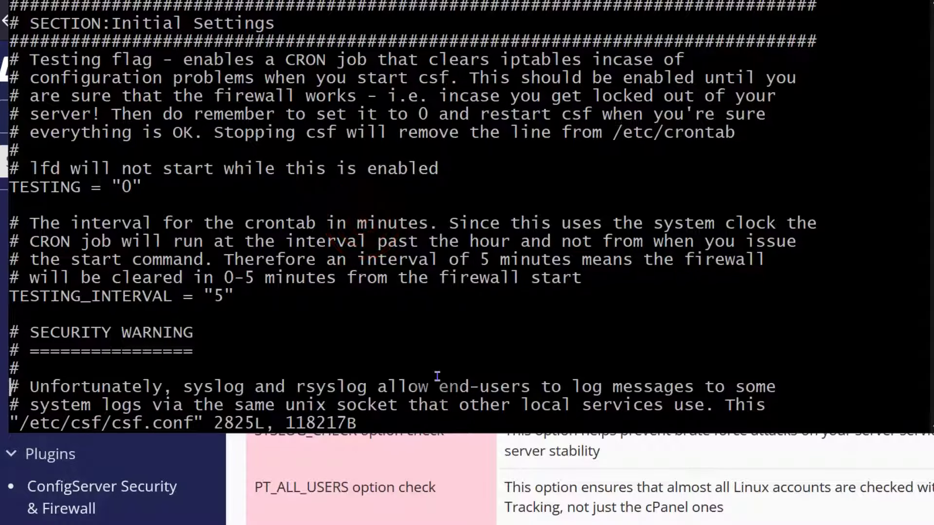
Search csf.conf for RESTRICT_SYSLOG and change its value from 0 to the recommended 3.
text(/)
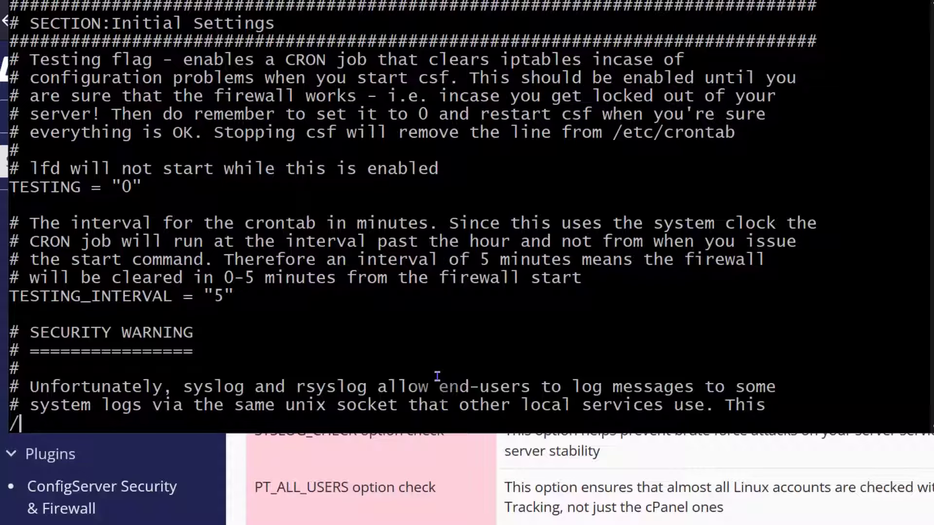
right_click(437, 376)
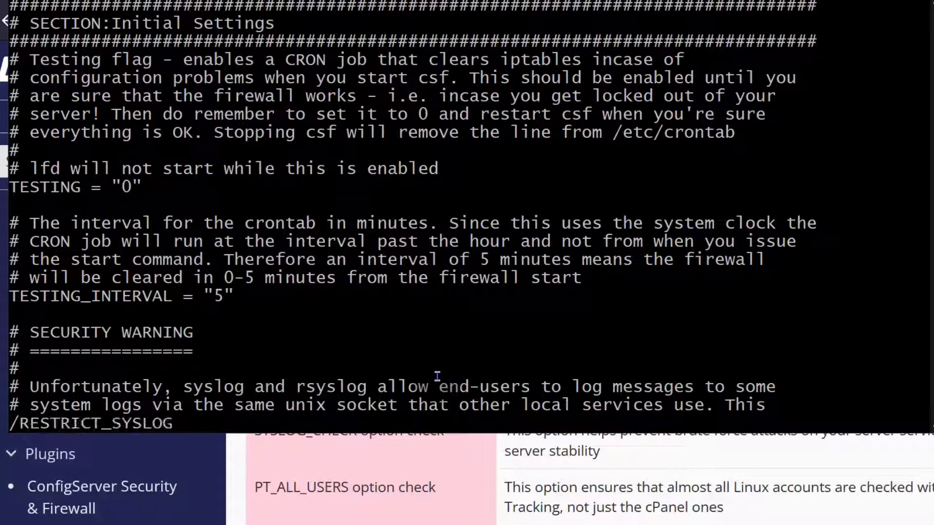
key(Return)
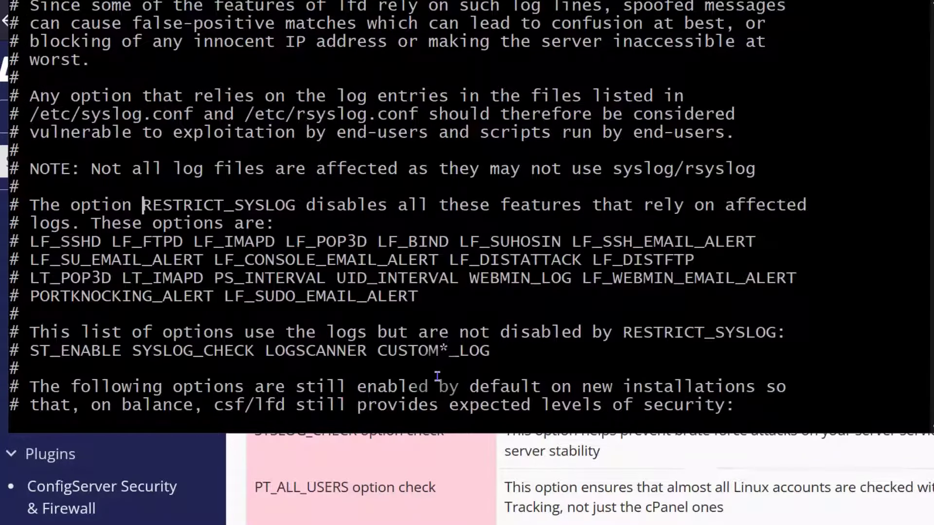
key(n)
key(n)
key(n)
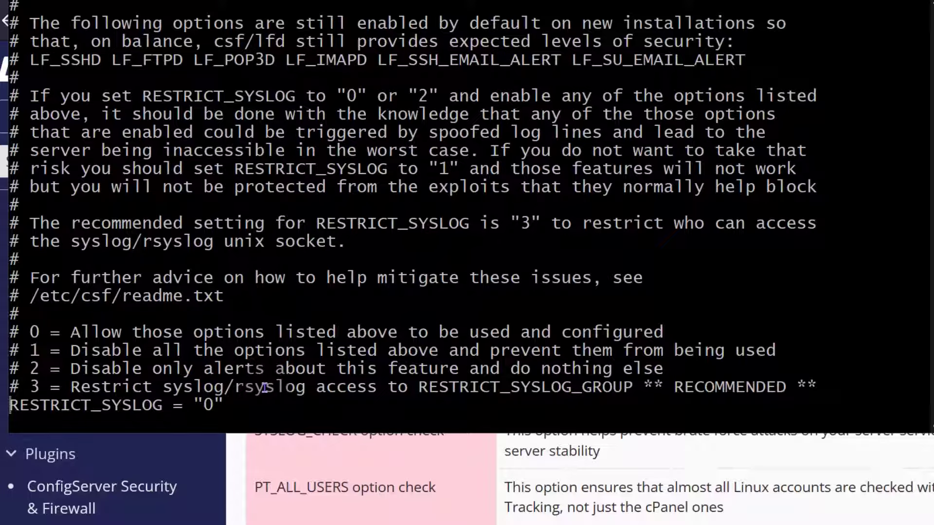
click(411, 324)
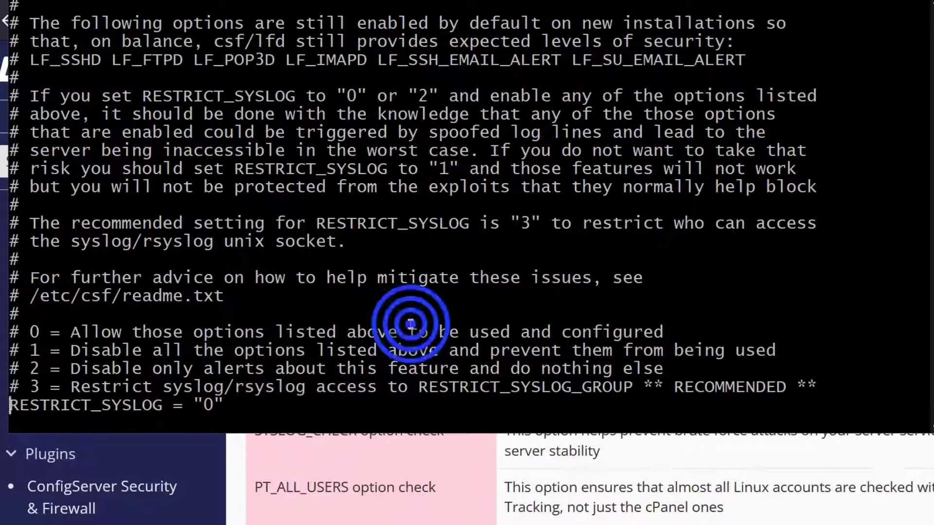
text(?RESTRICT_SYSLOG)
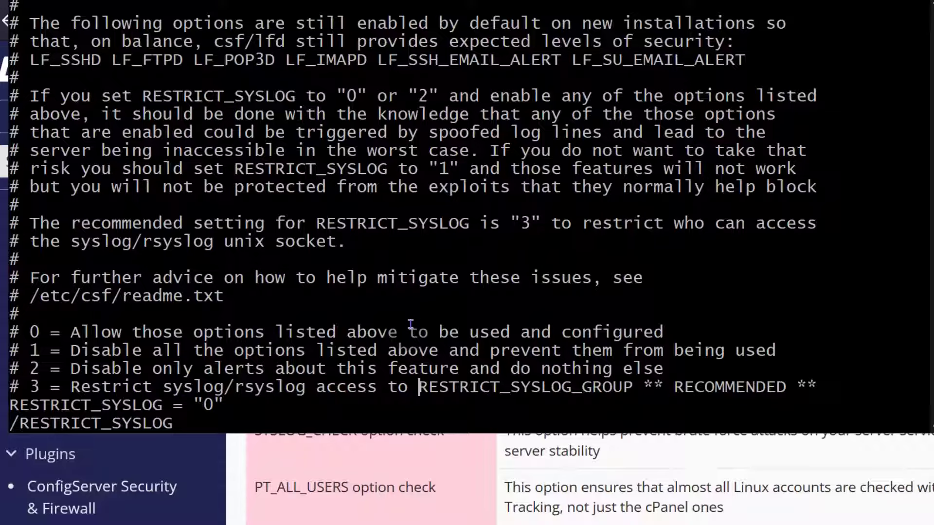
scroll(414, 301, down, 2)
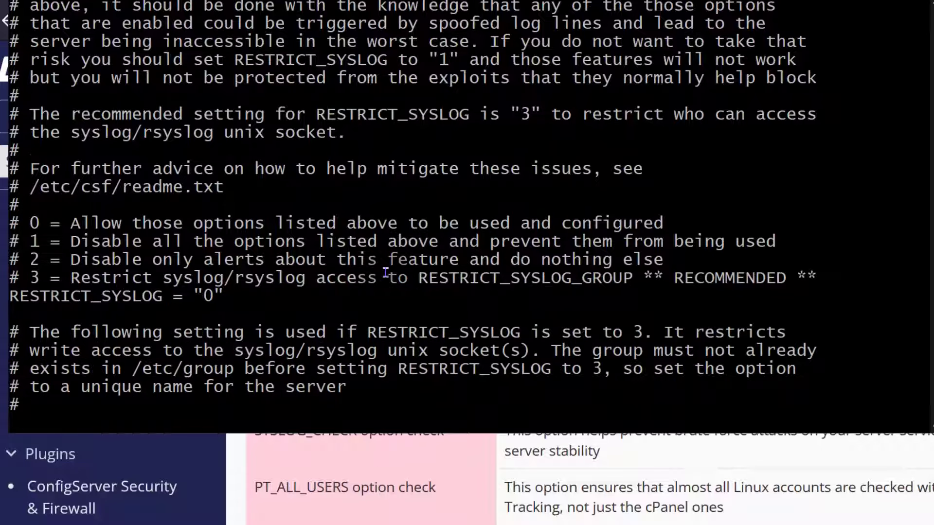
drag(12, 296, 168, 297)
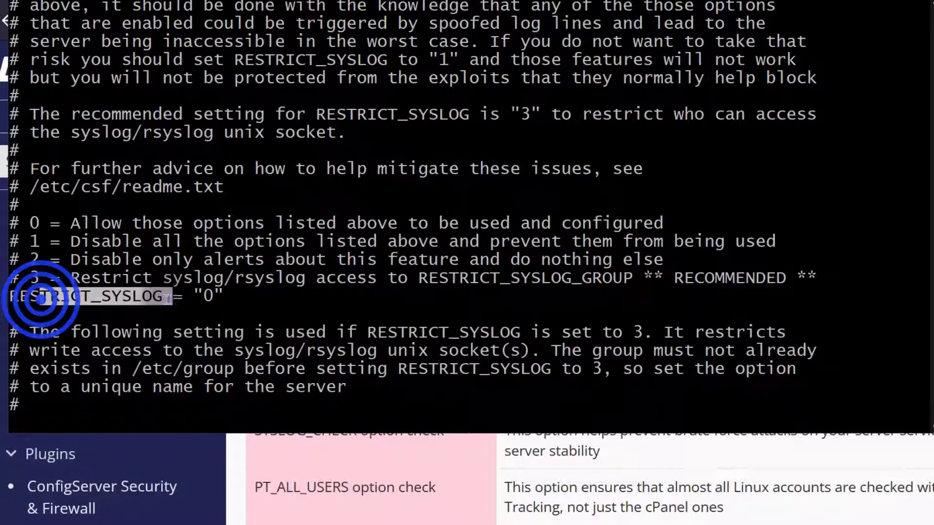
click(209, 298)
click(31, 224)
key(Down)
key(Down)
key(Down)
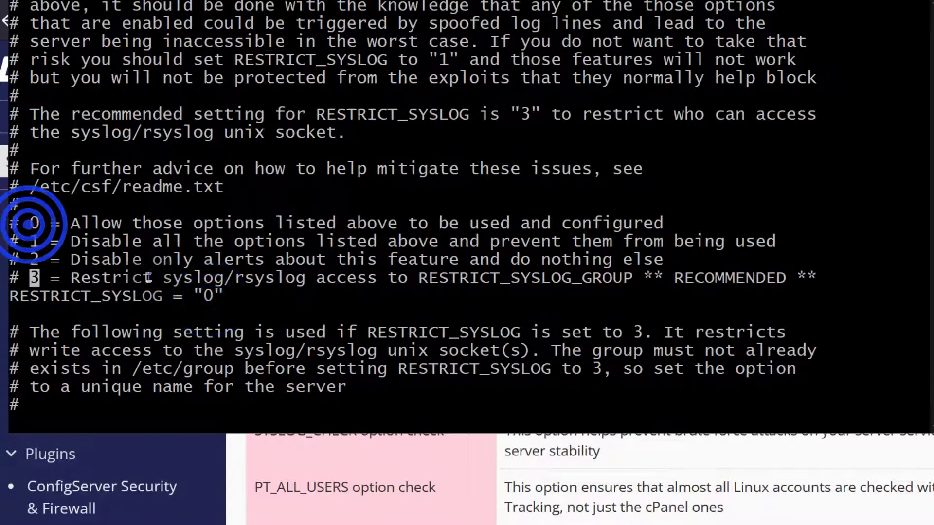
key(Down)
key(Down)
key(Down)
key(Down)
key(Down)
key(Down)
key(Down)
key(Down)
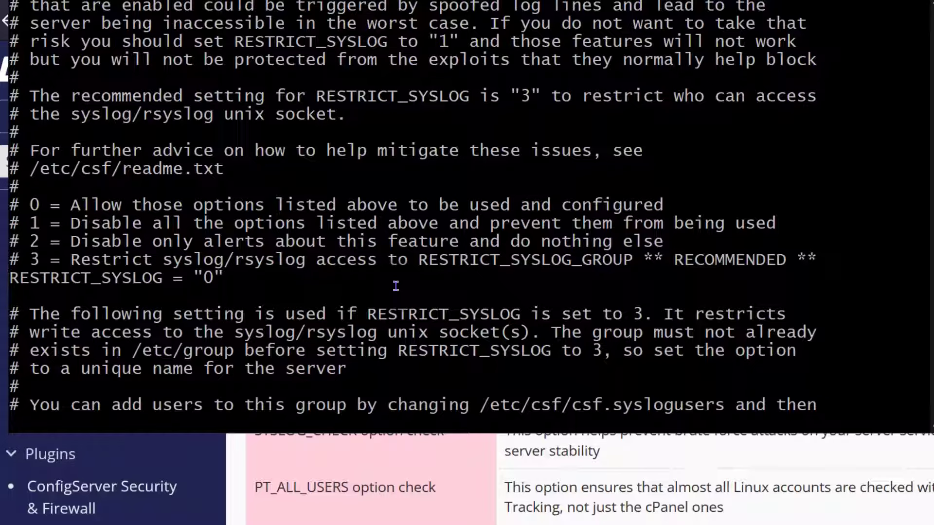
key(A)
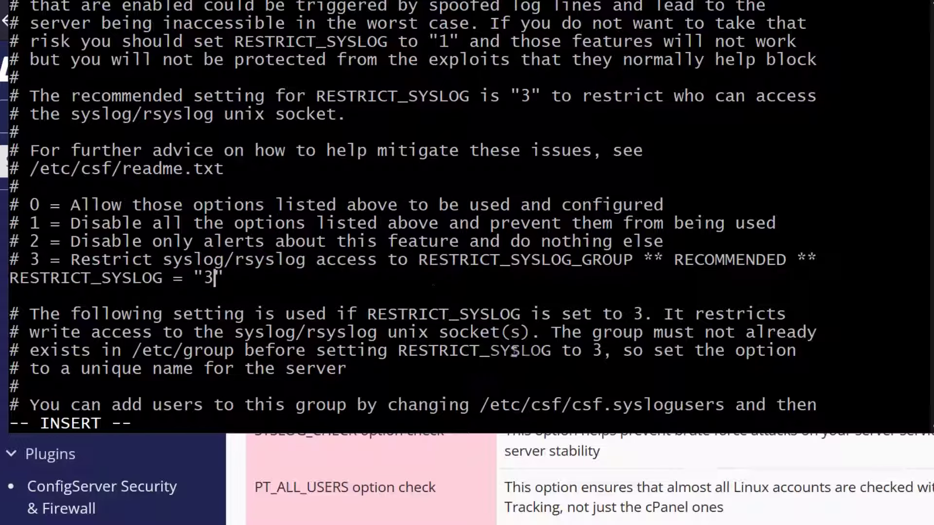
click(485, 456)
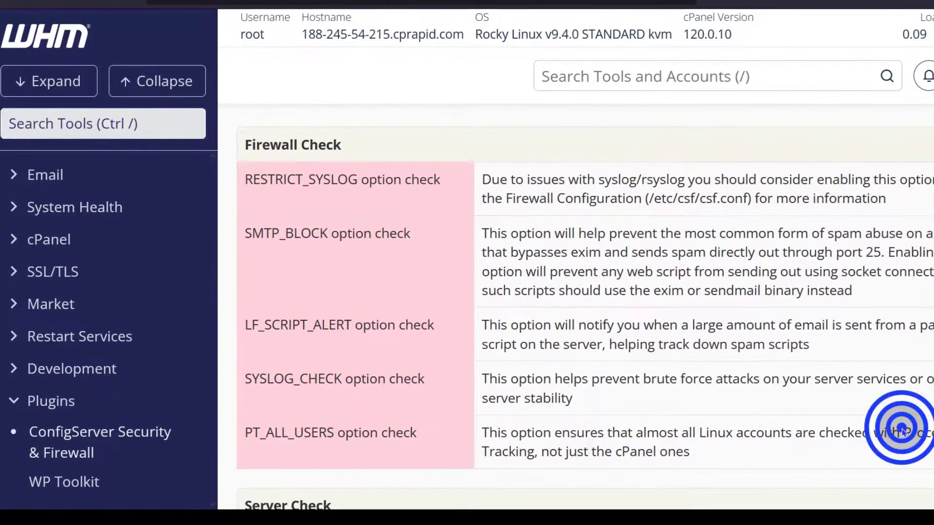
Copy SMTP_BLOCK from WHM, find it in csf.conf, and change its value from 0 to 1.
scroll(919, 455, down, 3)
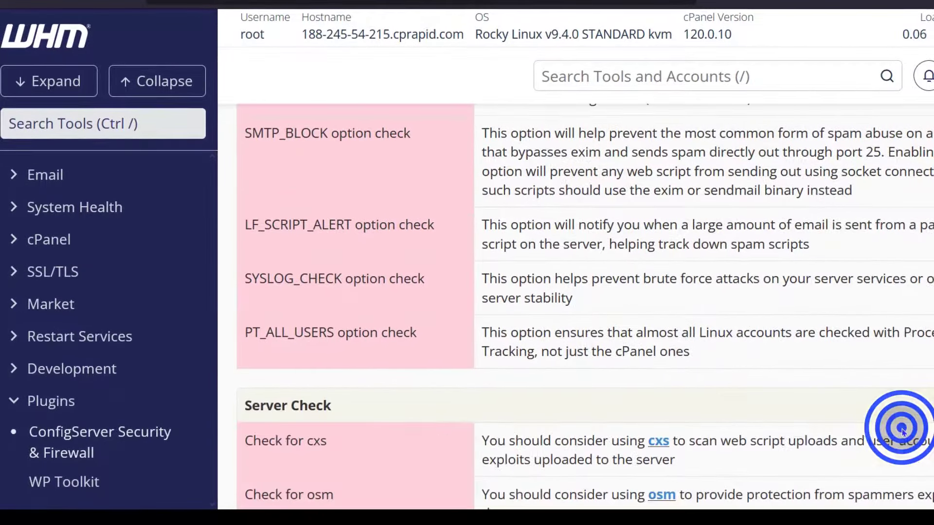
drag(242, 133, 334, 131)
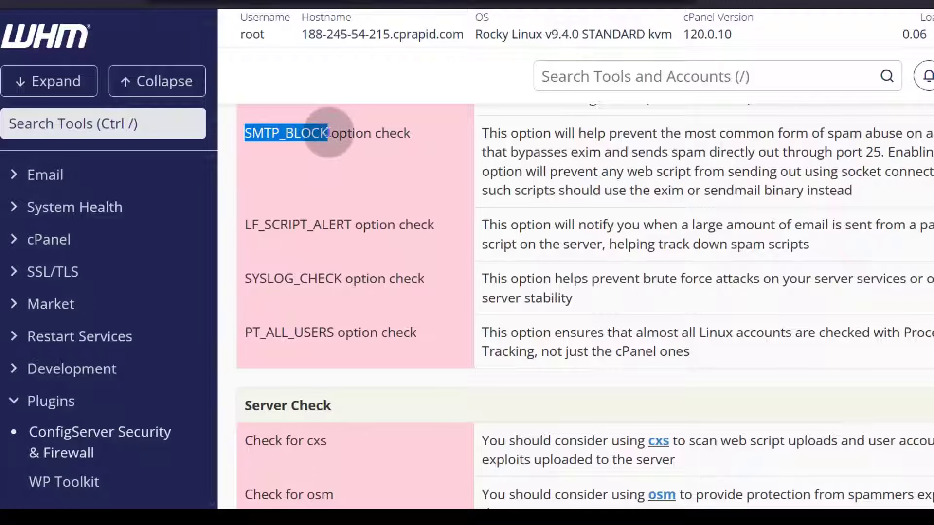
right_click(294, 130)
click(322, 116)
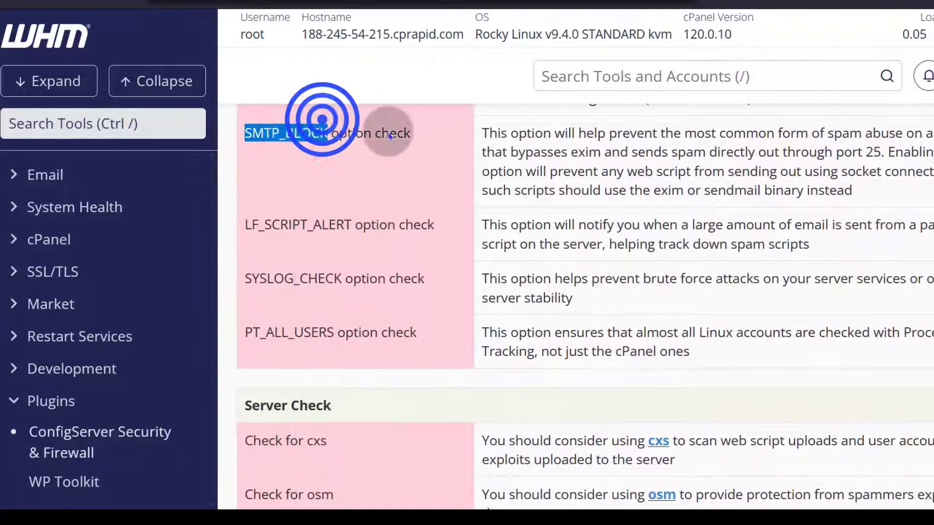
key(alt+Tab)
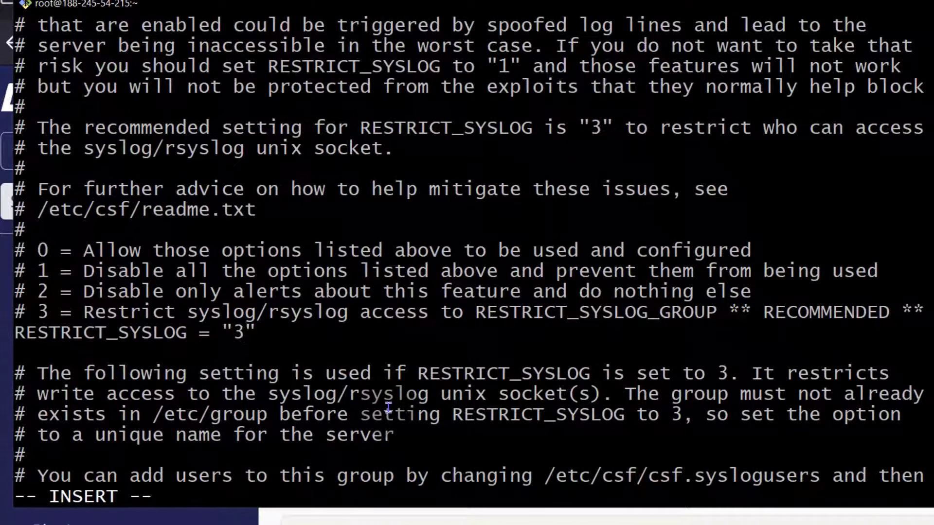
key(Escape)
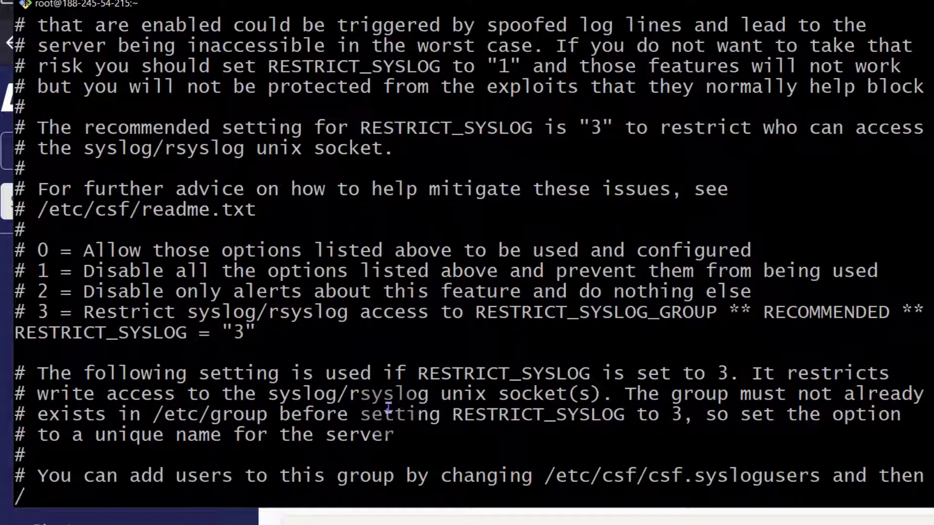
text(SMTP_BLOCK)
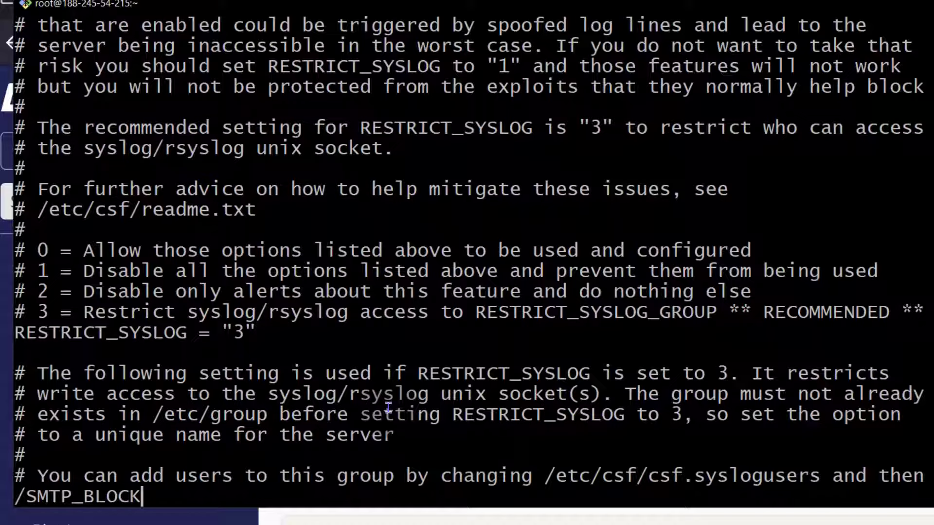
key(Return)
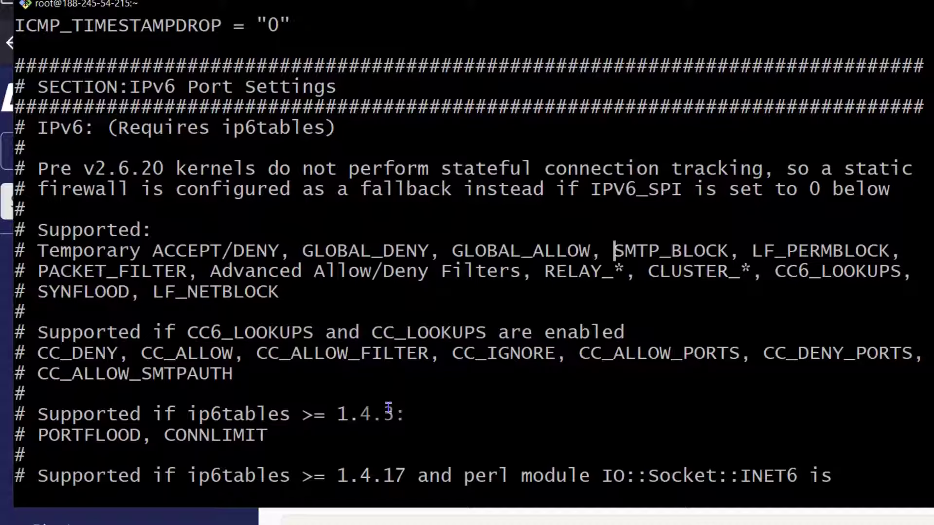
key(n)
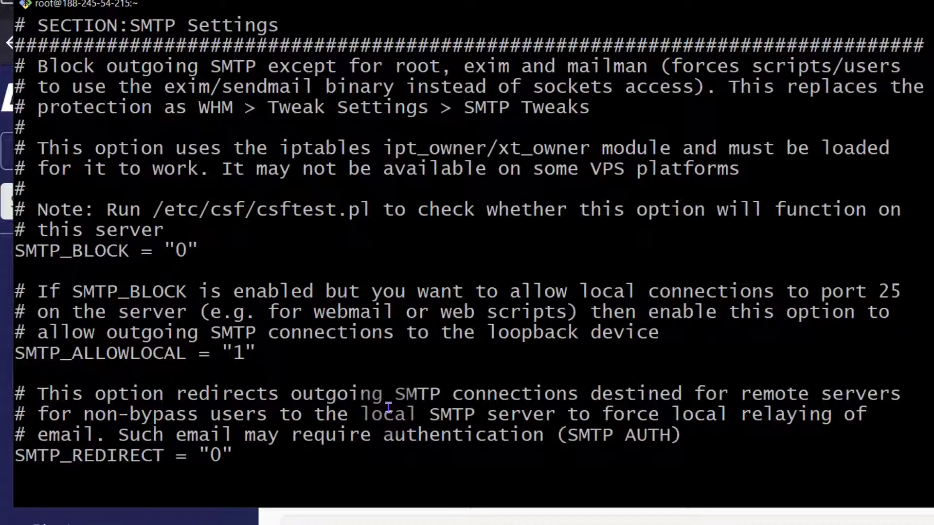
drag(20, 254, 118, 253)
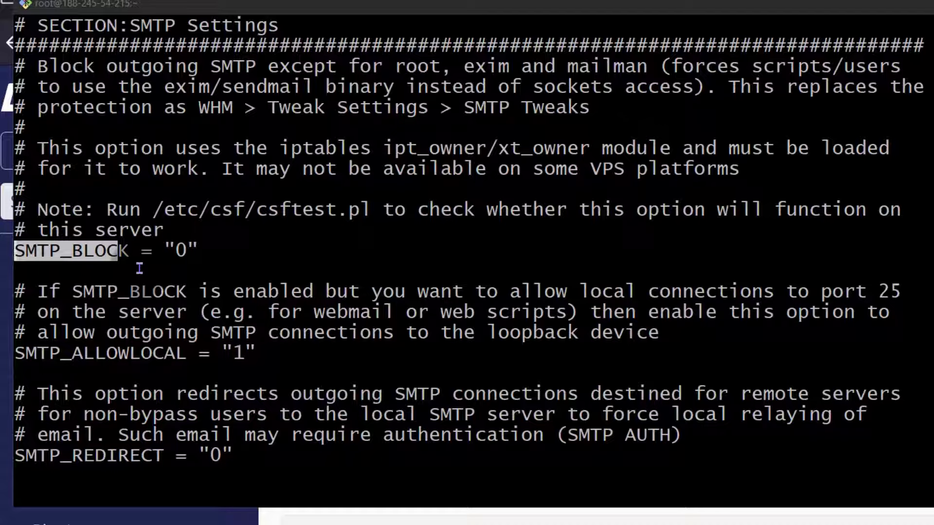
click(134, 250)
key(A)
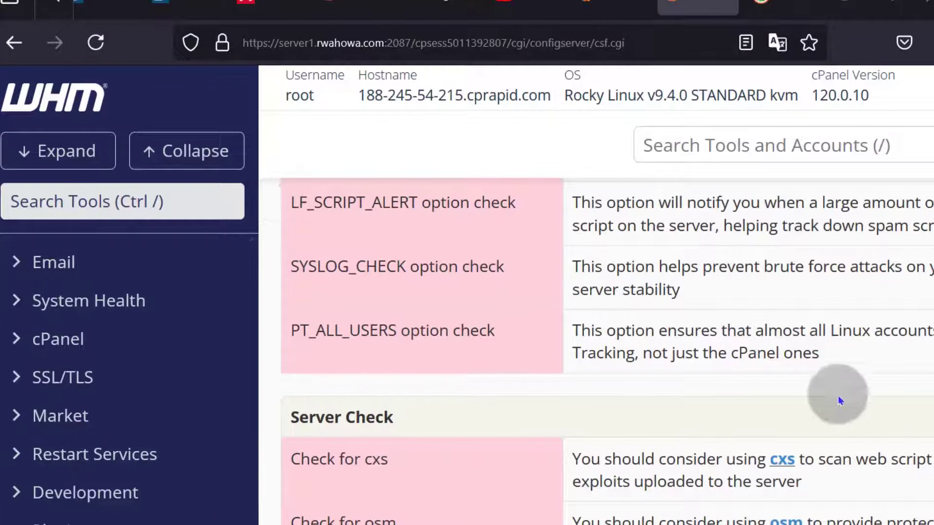
Copy the LF_SCRIPT_ALERT option name from WHM's Firewall Check.
click(339, 211)
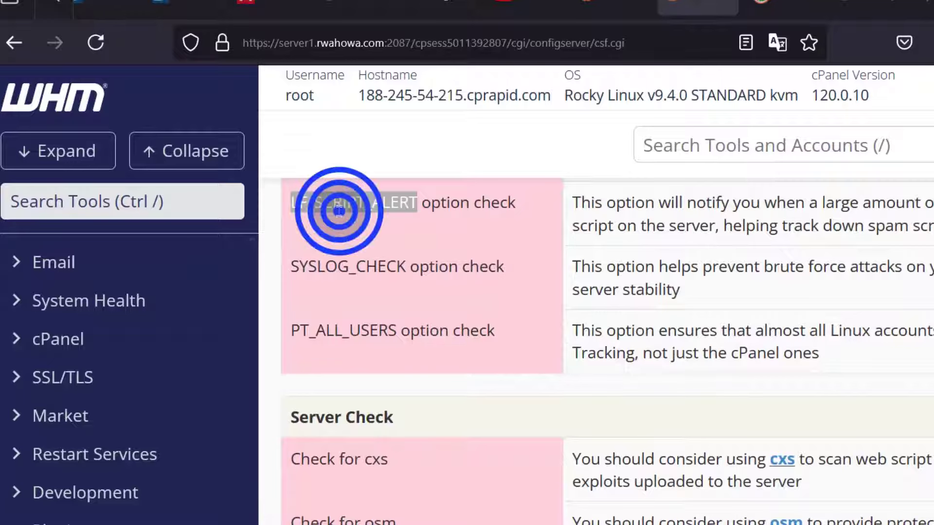
drag(292, 198, 410, 202)
right_click(389, 209)
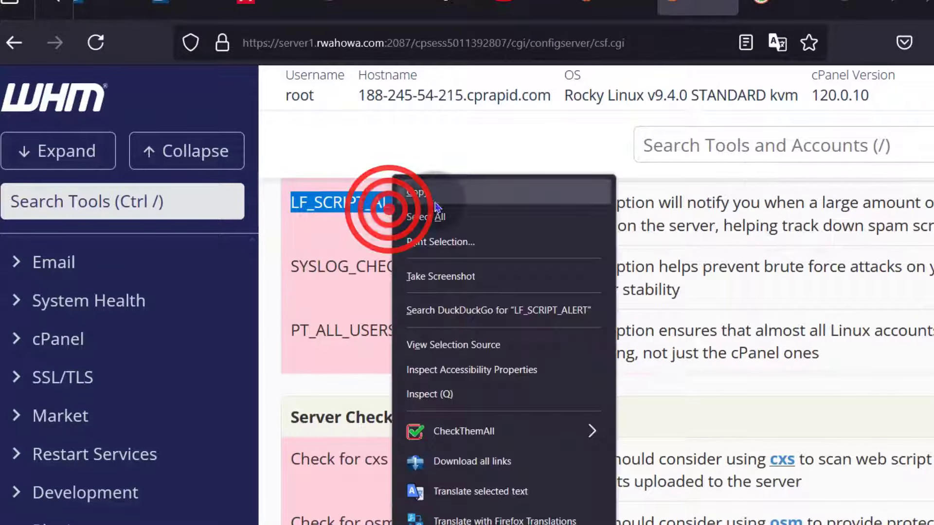
click(432, 194)
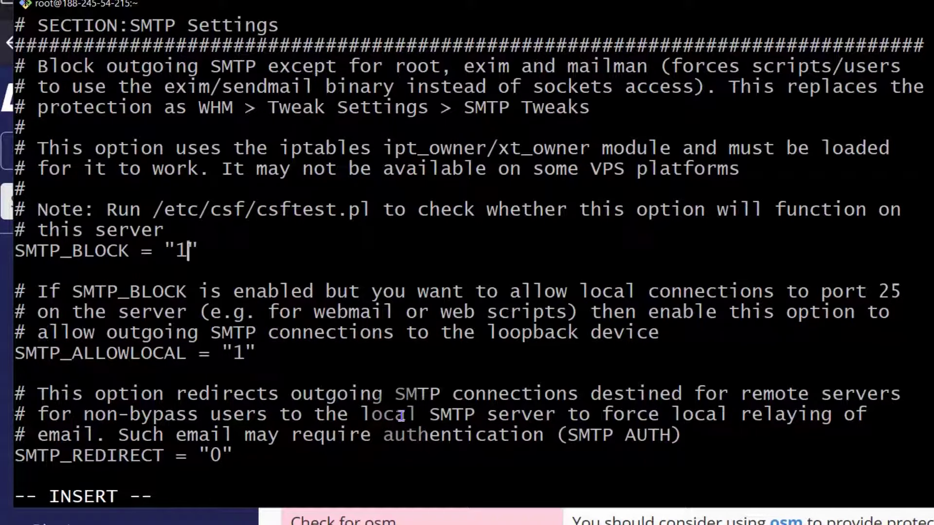
key(Escape)
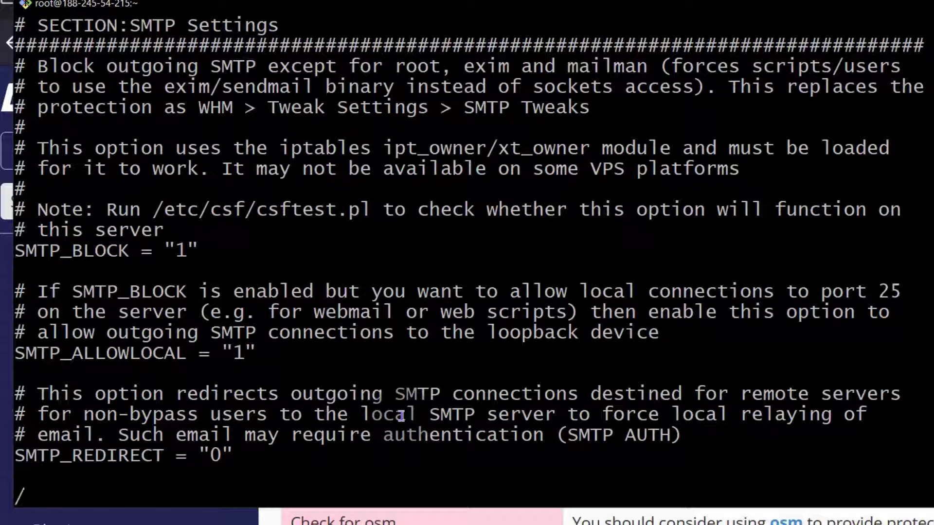
Set LF_SCRIPT_ALERT to 1 in csf.conf, then select SYSLOG_CHECK in WHM's Firewall Check.
text(LF_SCRIPT_ALERT)
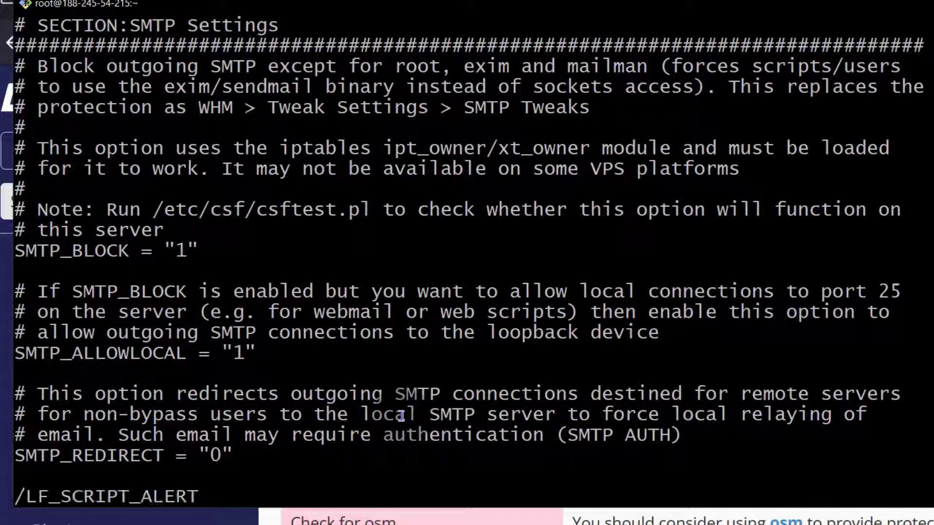
key(Return)
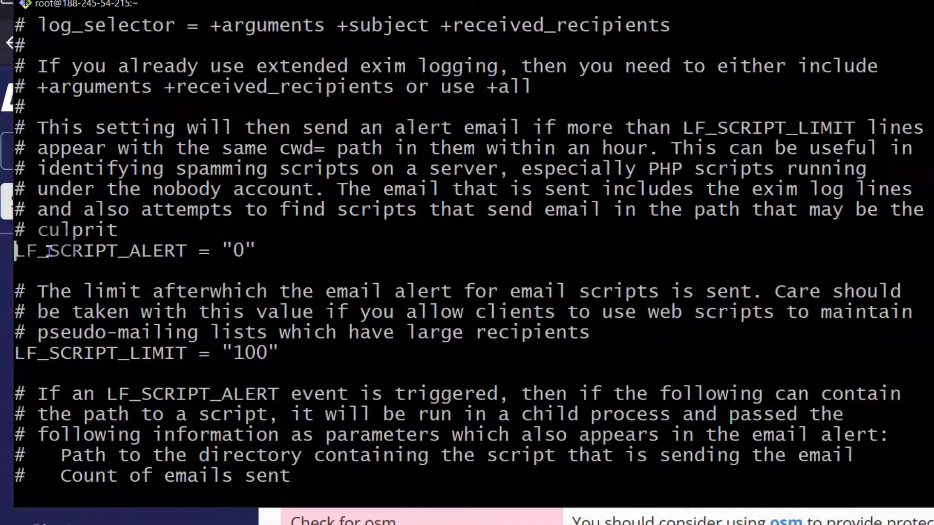
key(A)
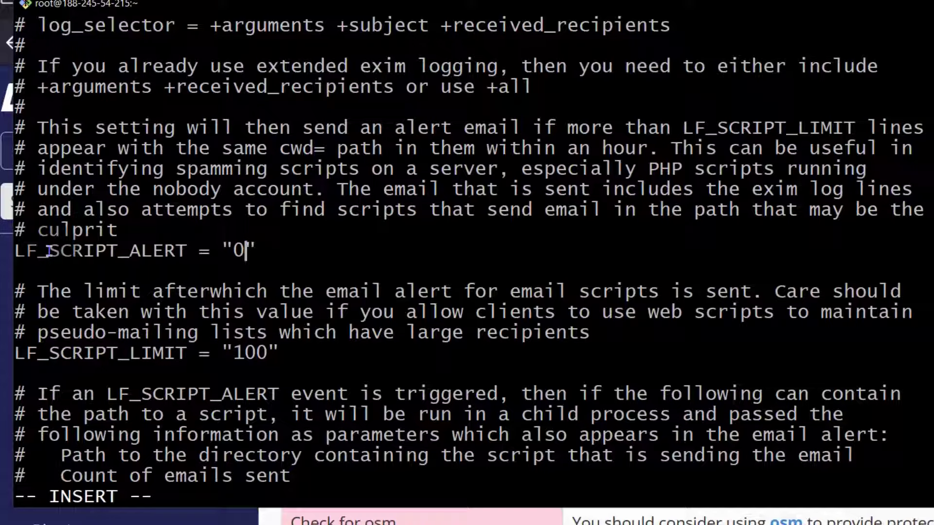
key(BackSpace)
text(1)
click(301, 518)
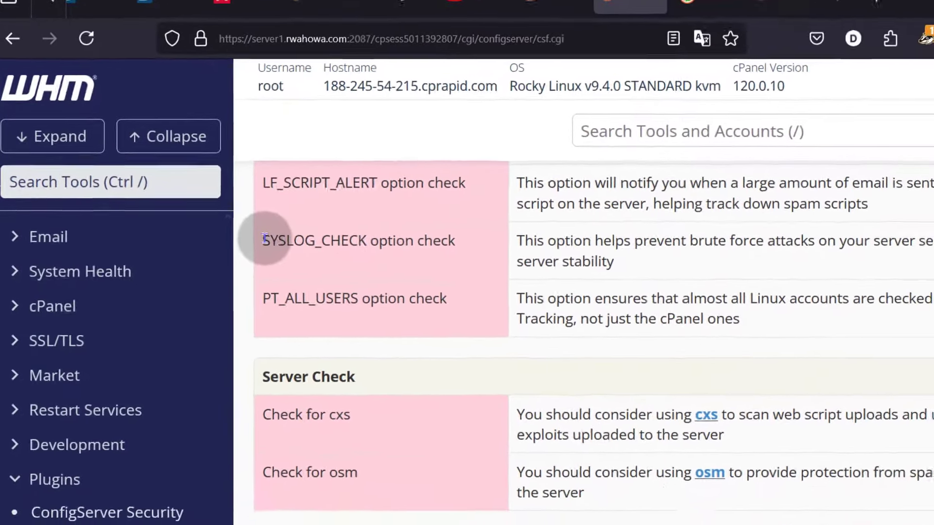
drag(294, 266, 404, 266)
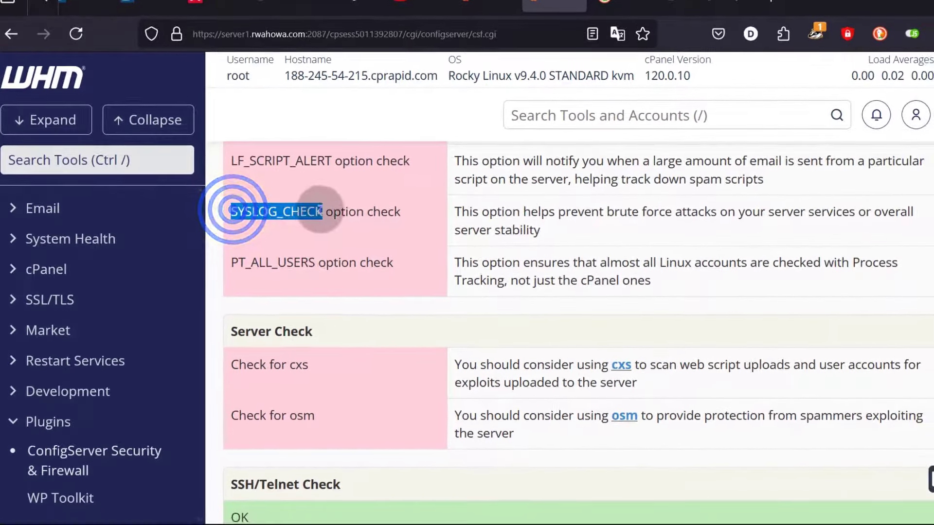
Copy SYSLOG_CHECK from the WHM report and locate its setting line in csf.conf.
right_click(367, 195)
click(386, 152)
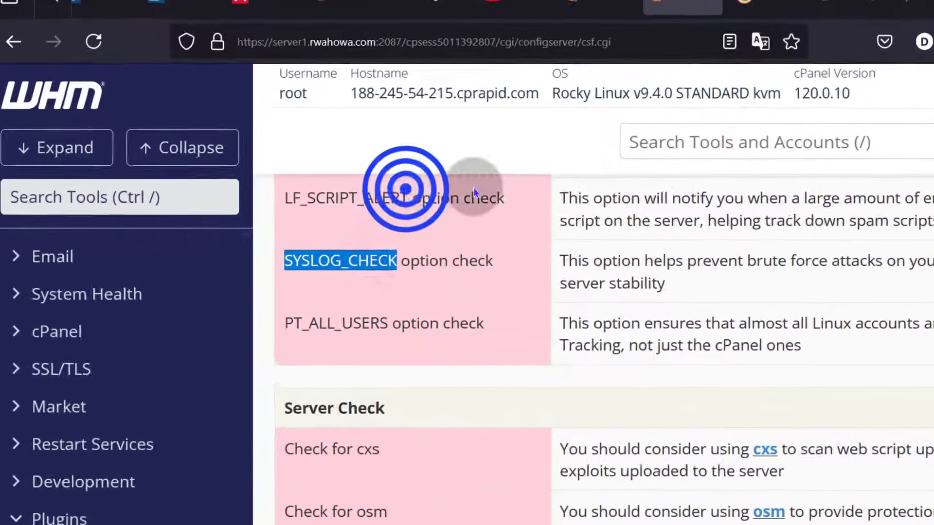
key(alt+Tab)
key(Escape)
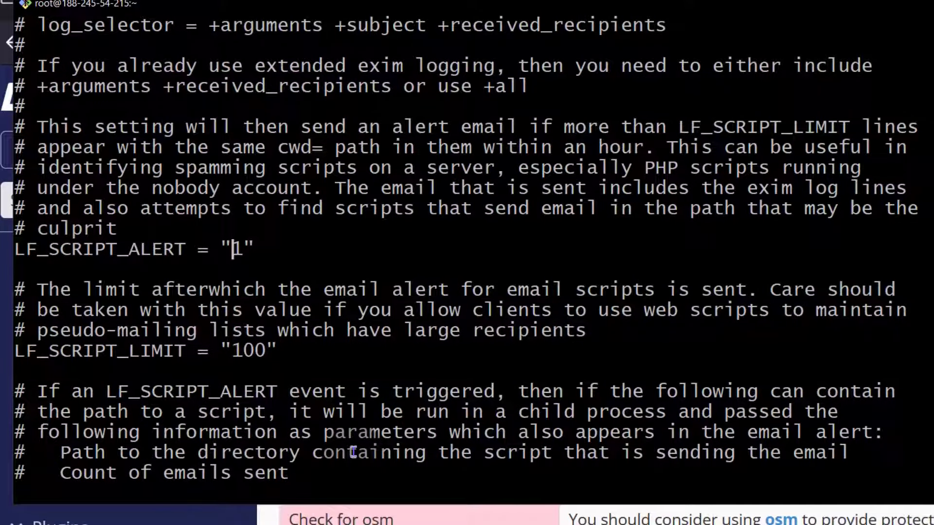
text(/)
right_click(353, 452)
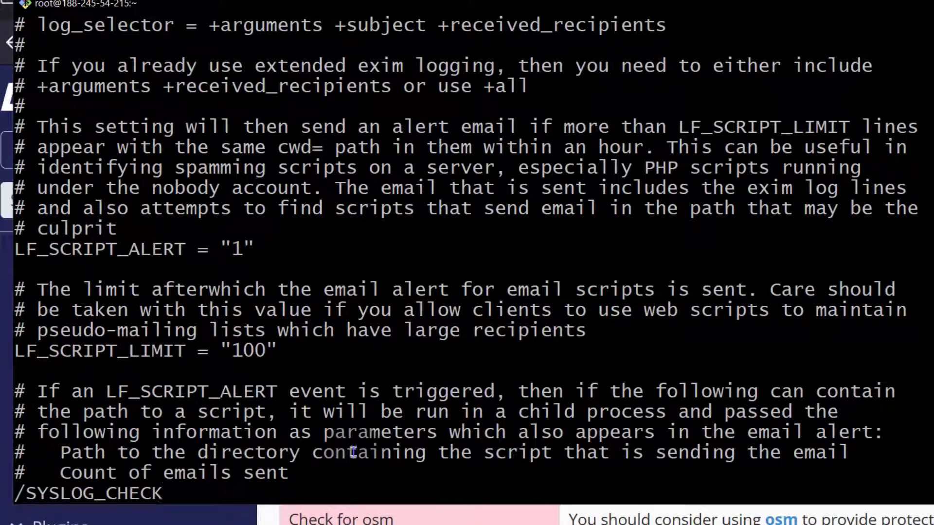
key(Return)
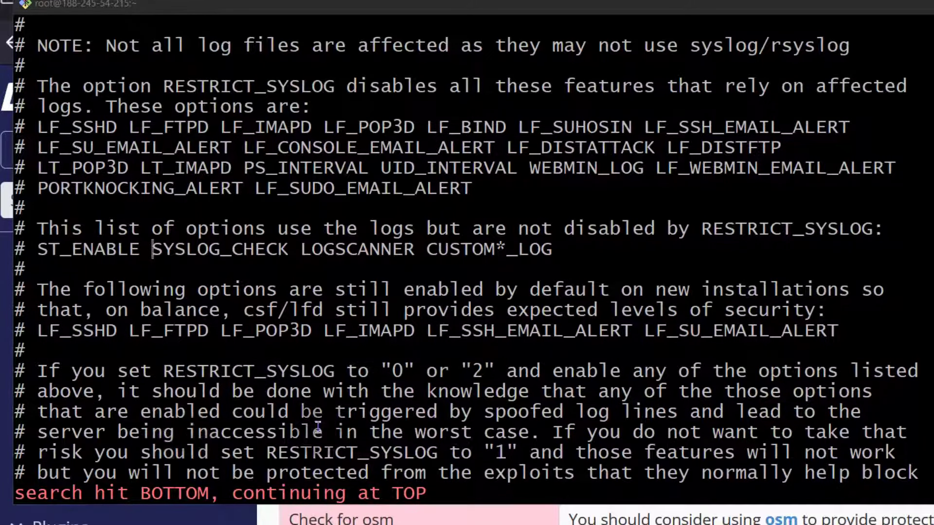
key(shift+n)
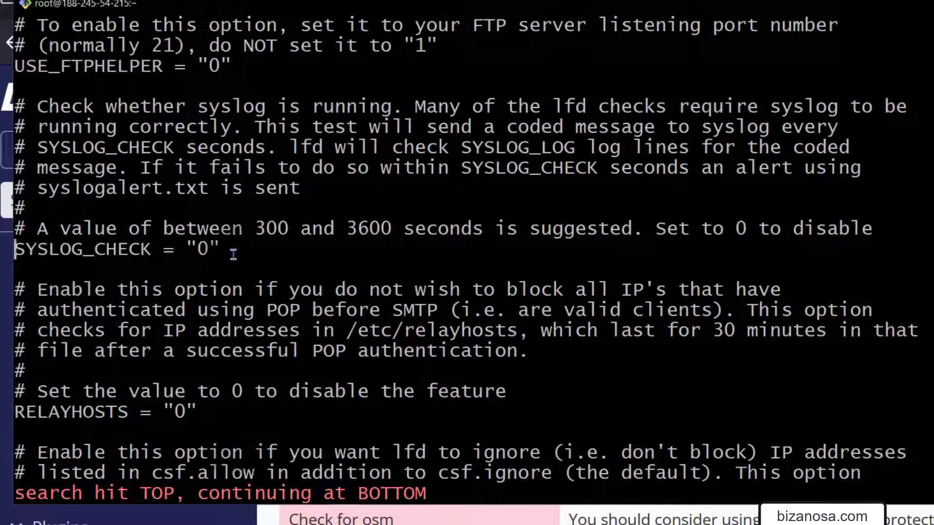
Change the SYSLOG_CHECK value from 0 to 1.
key(A)
key(Left)
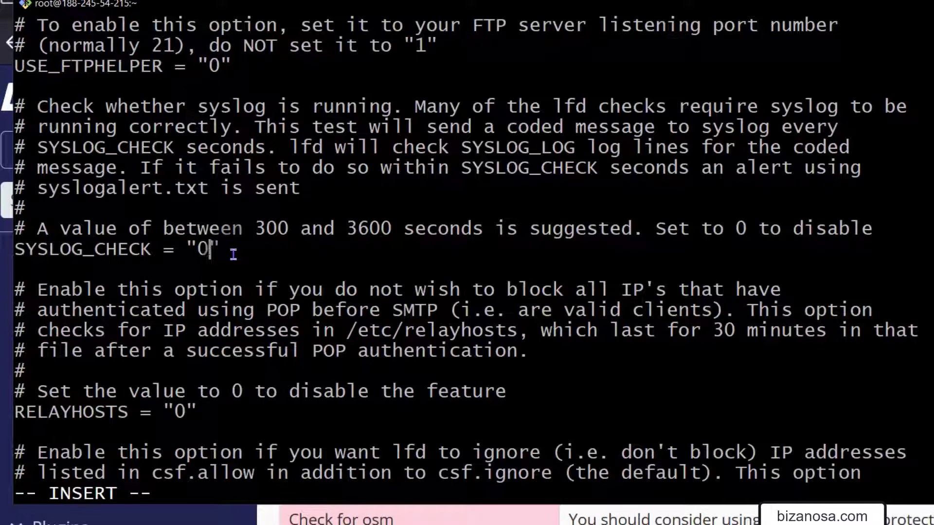
key(BackSpace)
text(1)
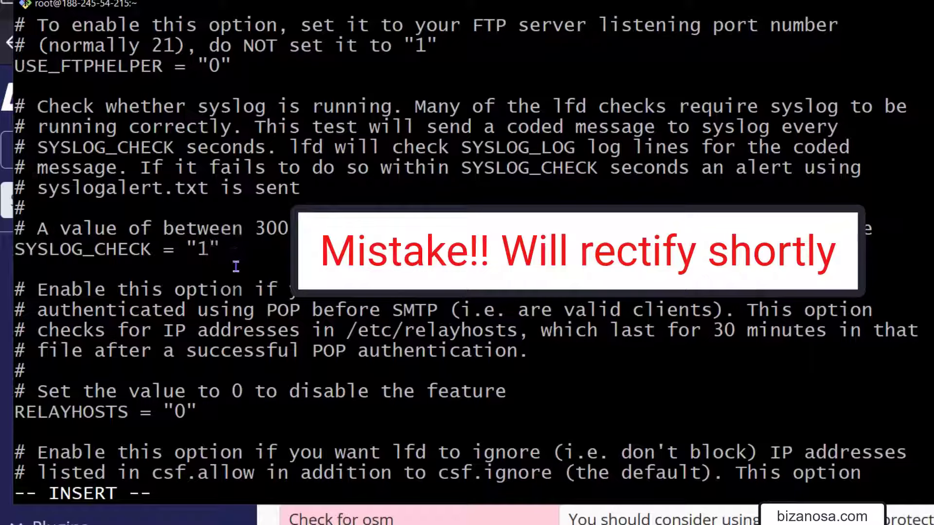
click(406, 519)
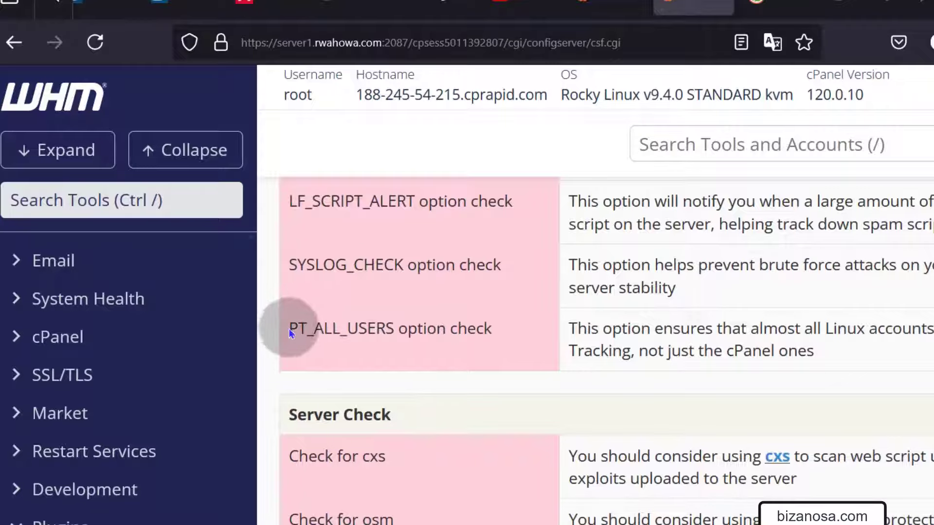
Find PT_ALL_USERS in csf.conf and change its value from 0 to 1.
double_click(292, 329)
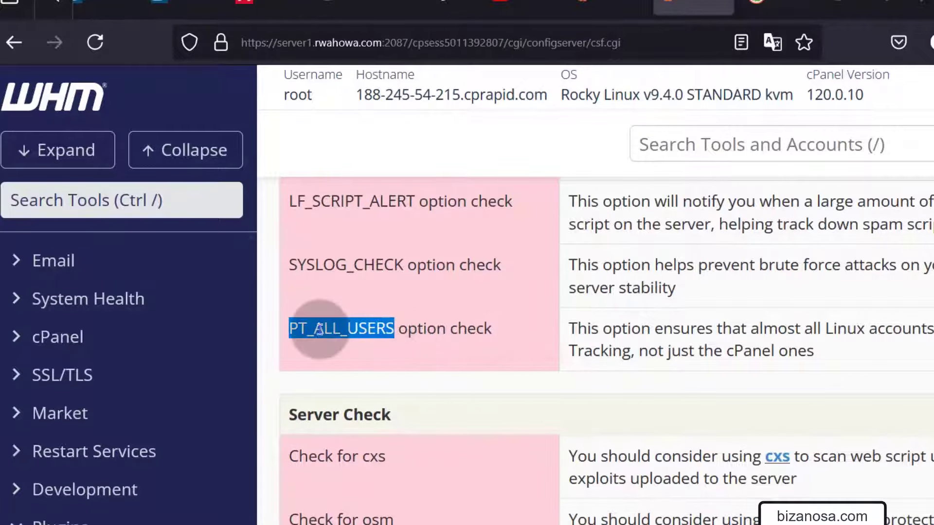
key(alt+Tab)
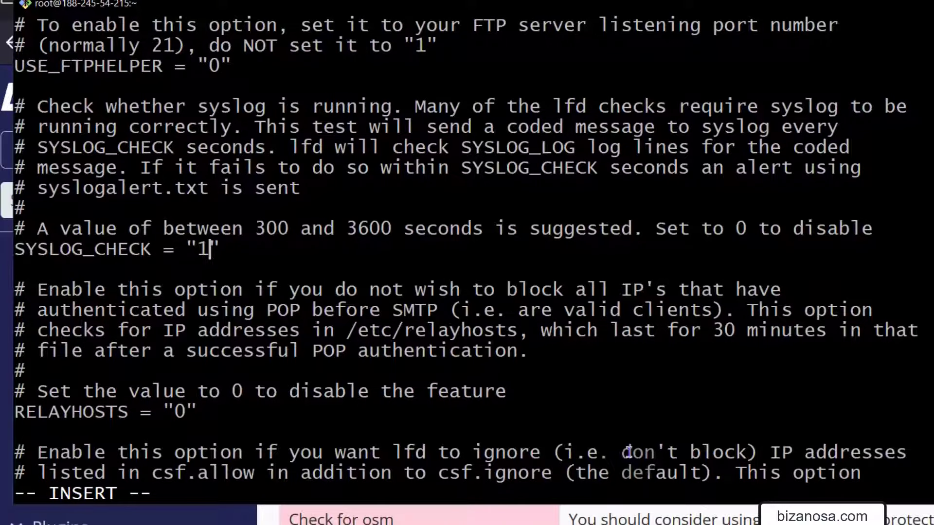
key(Escape)
text(/PT_ALL_USERS)
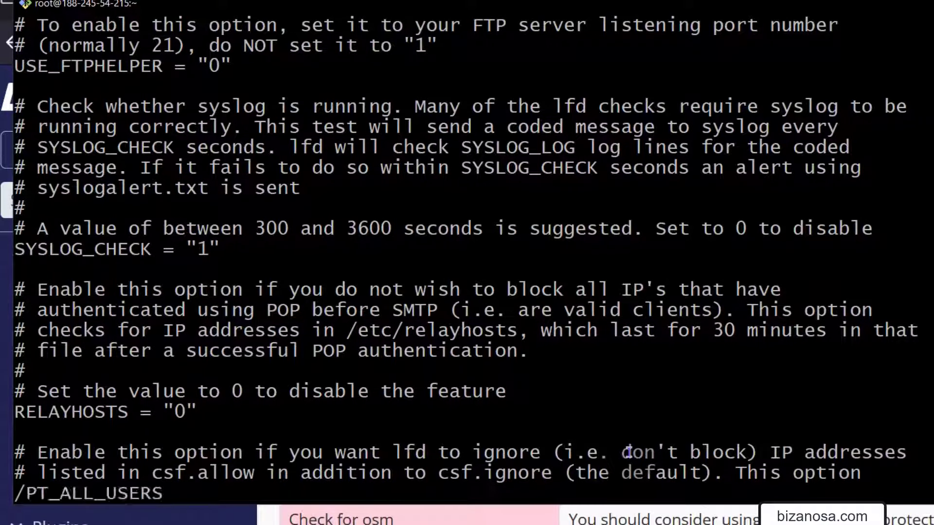
key(Return)
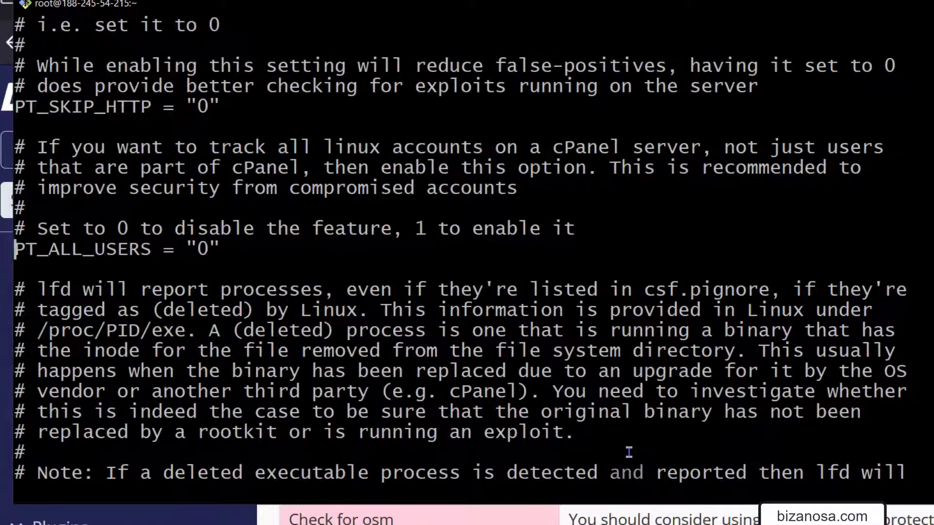
key($)
key(i)
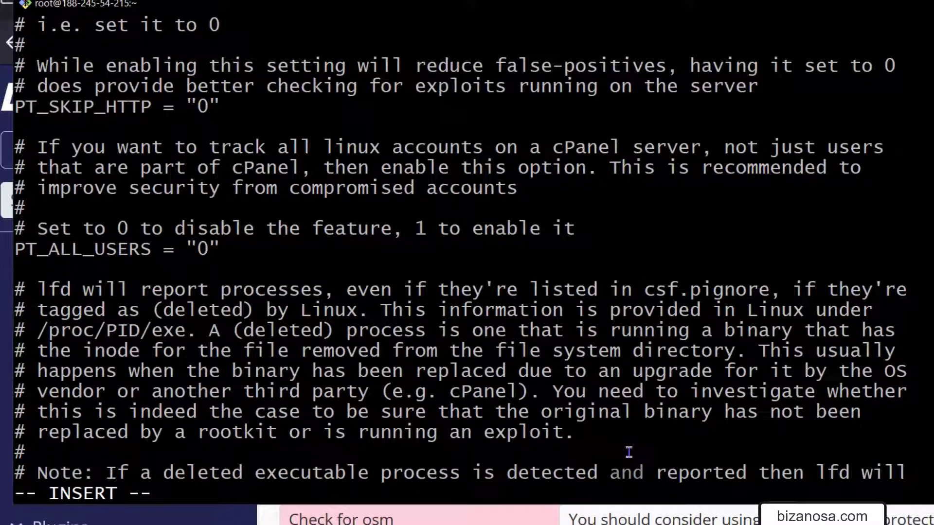
key(BackSpace)
text(1)
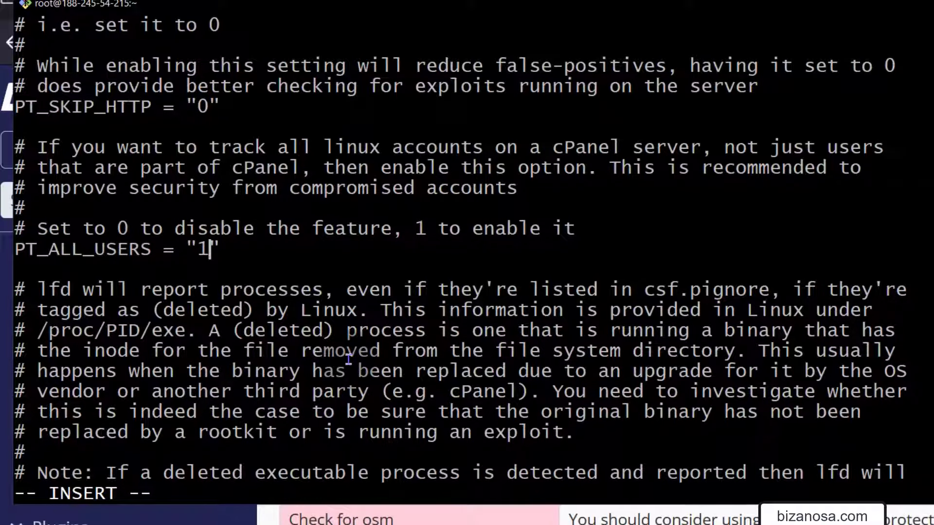
Save /etc/csf/csf.conf and quit vi with :wq.
key(Escape)
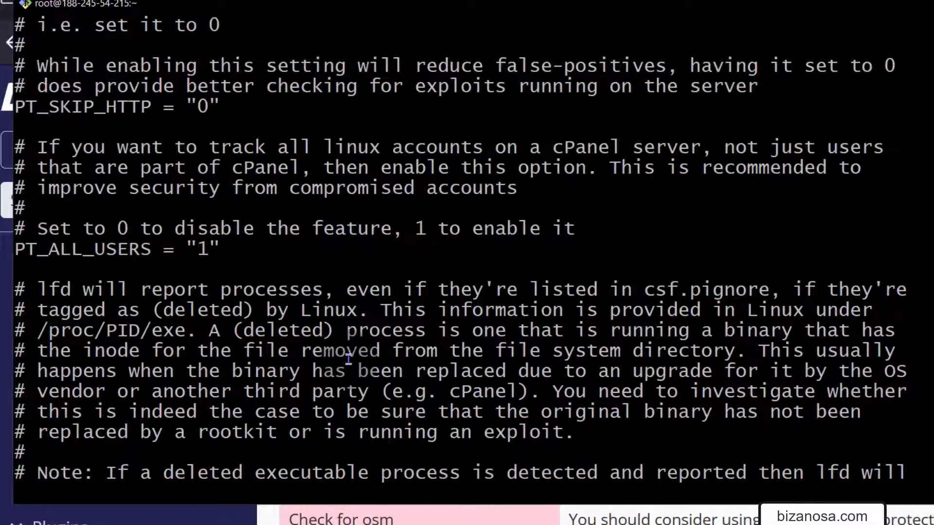
text(:wq)
key(Return)
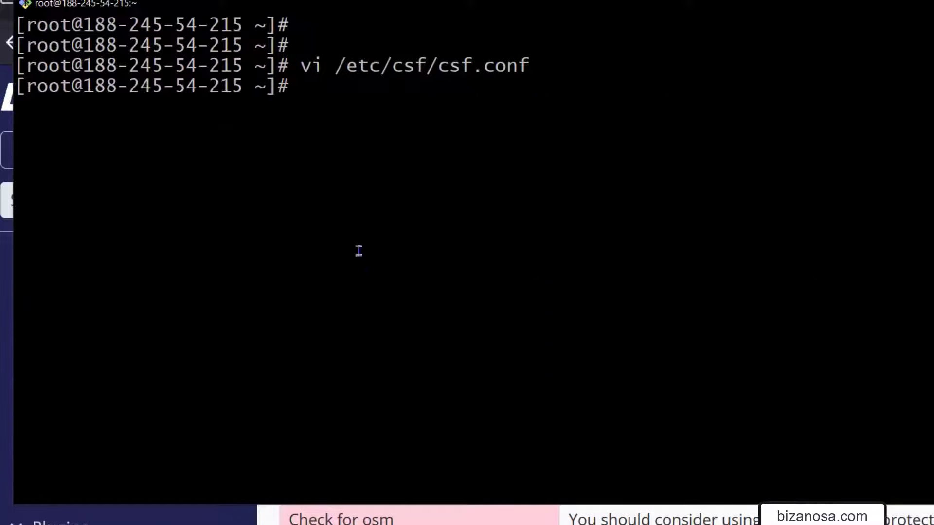
key(alt+Tab)
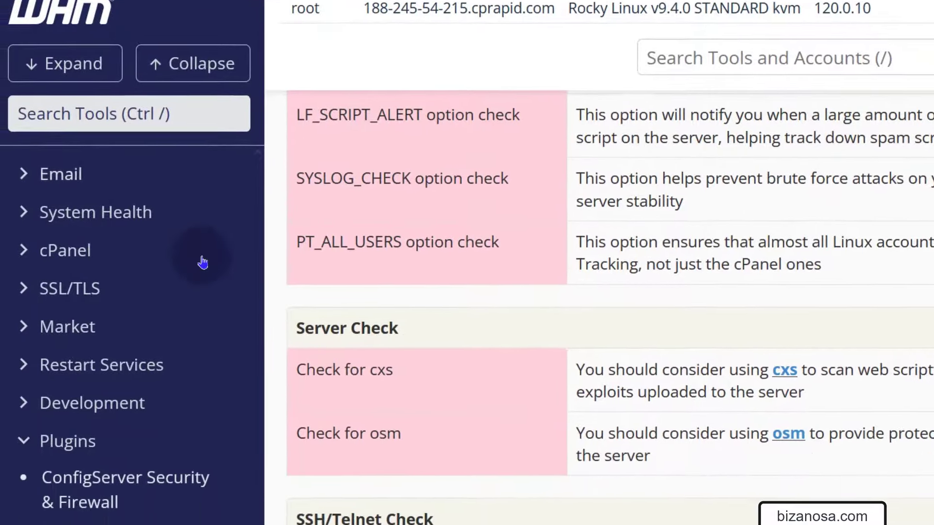
scroll(200, 350, down, 6)
click(81, 427)
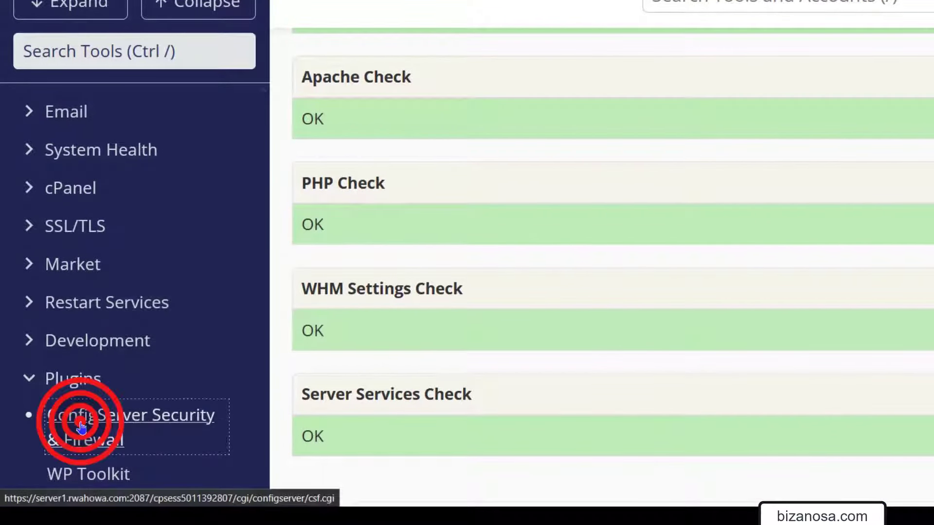
right_click(80, 427)
key(Escape)
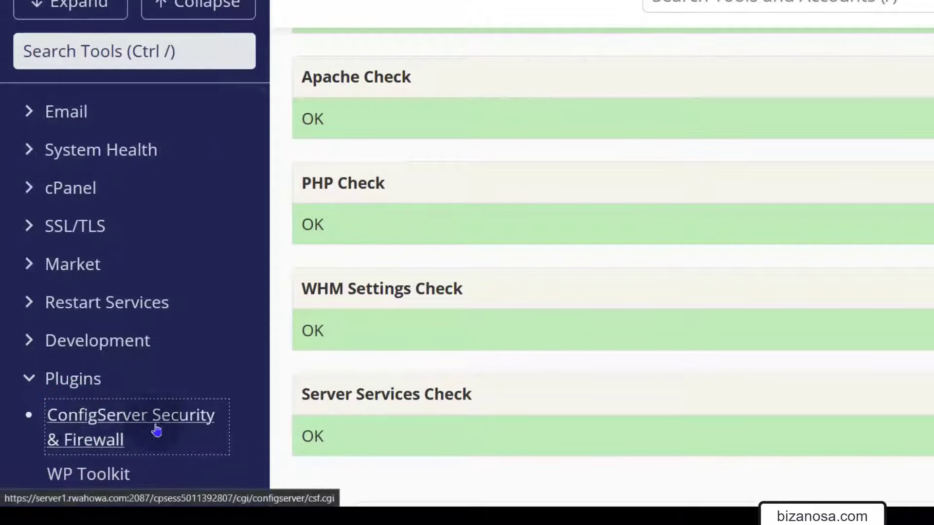
click(108, 423)
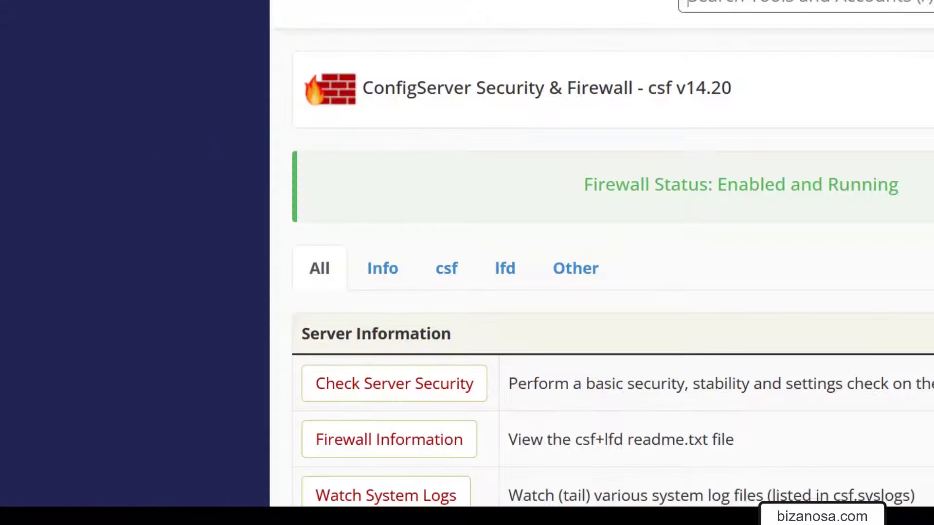
scroll(409, 350, down, 8)
scroll(397, 319, down, 2)
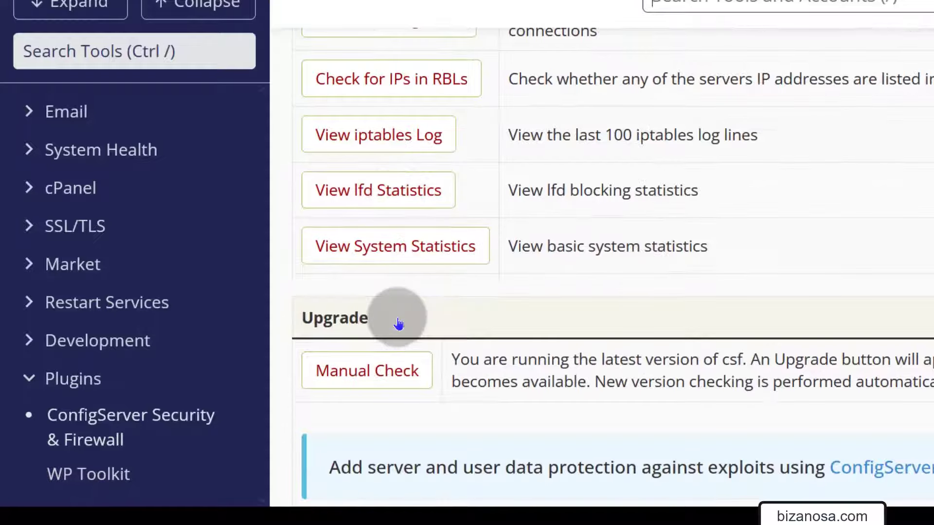
scroll(442, 304, down, 15)
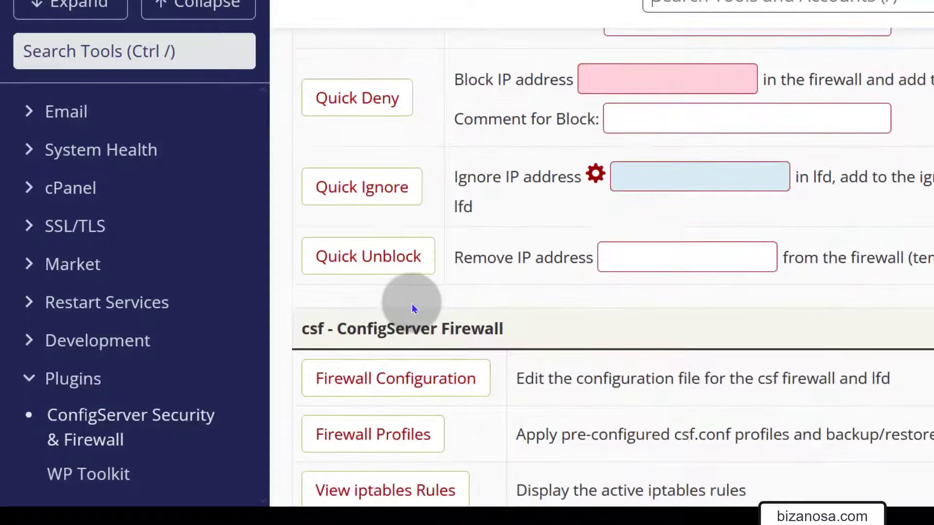
scroll(413, 309, down, 9)
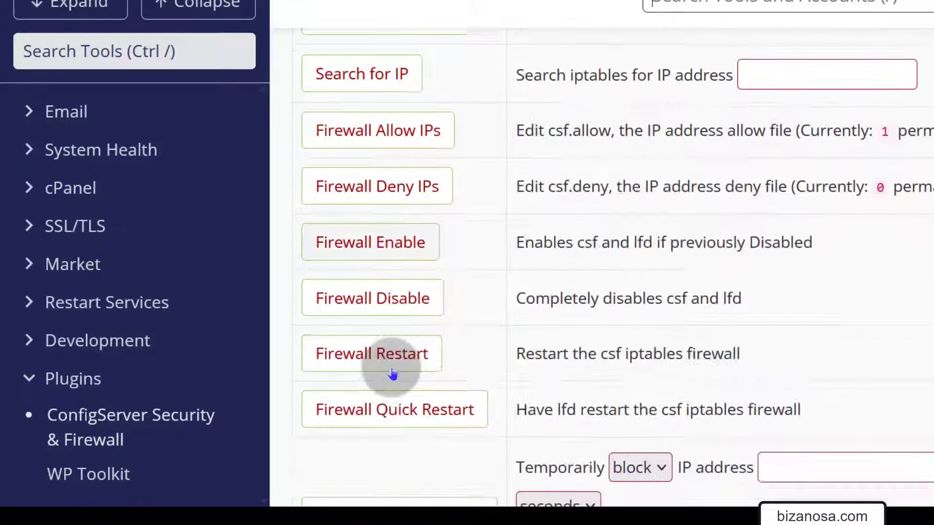
click(366, 359)
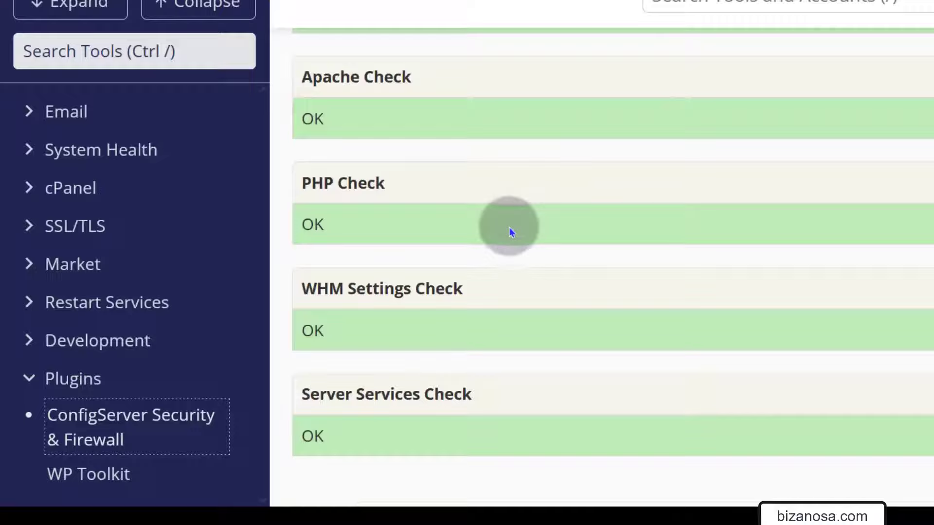
scroll(511, 229, up, 5)
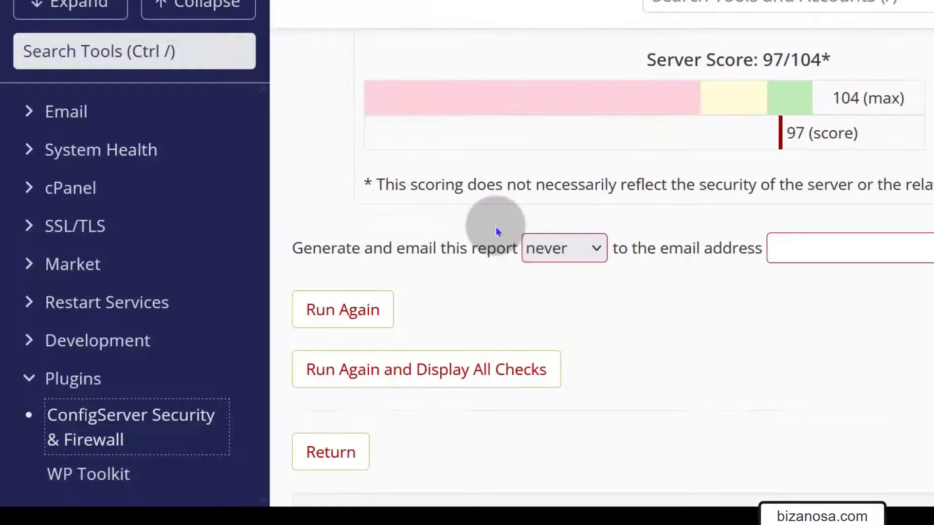
scroll(483, 225, down, 3)
scroll(495, 229, up, 6)
scroll(482, 225, down, 4)
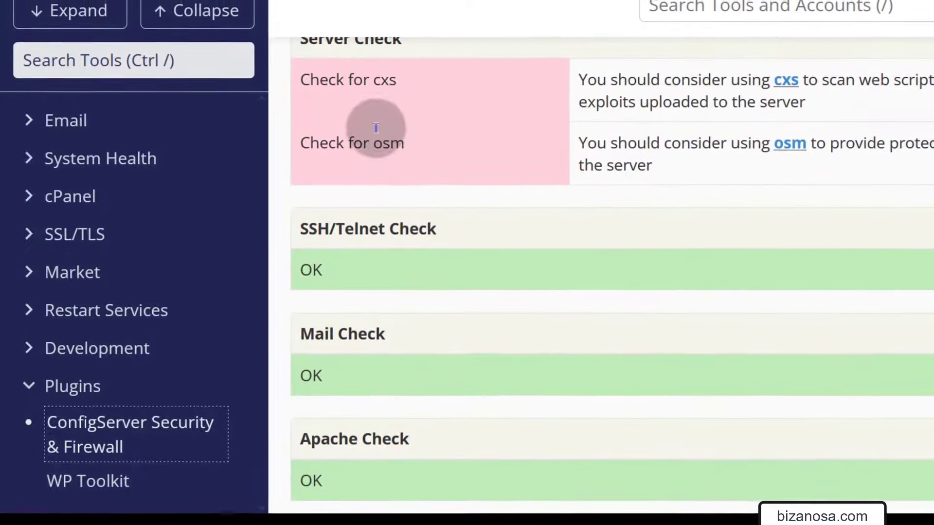
scroll(423, 206, up, 4)
scroll(424, 205, up, 2)
click(103, 37)
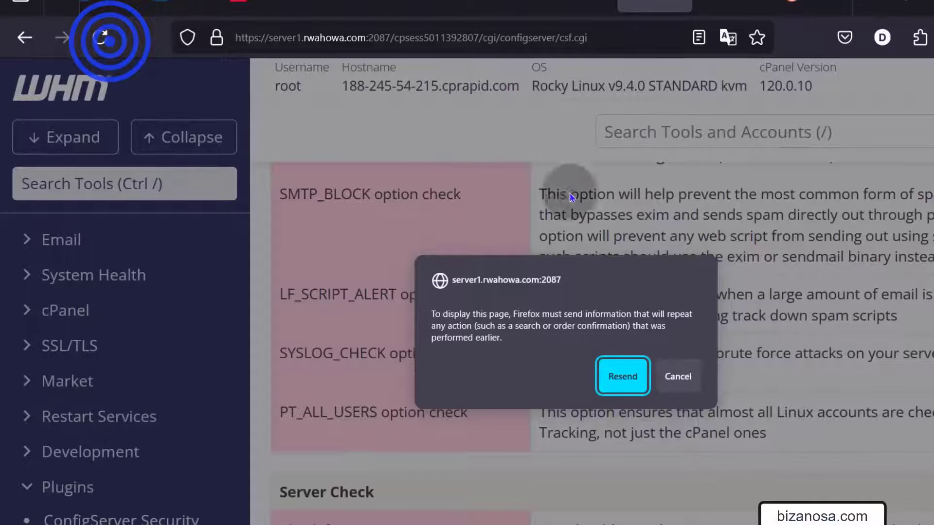
click(622, 376)
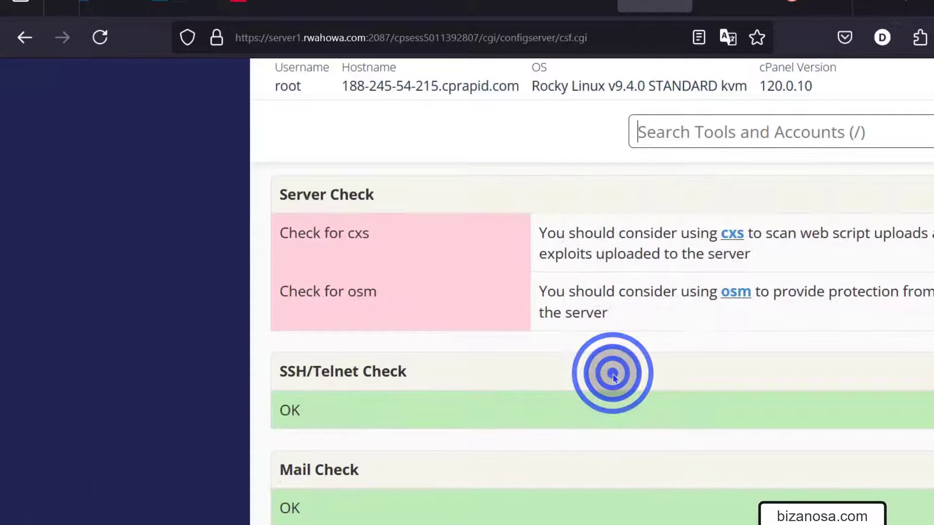
scroll(614, 378, down, 10)
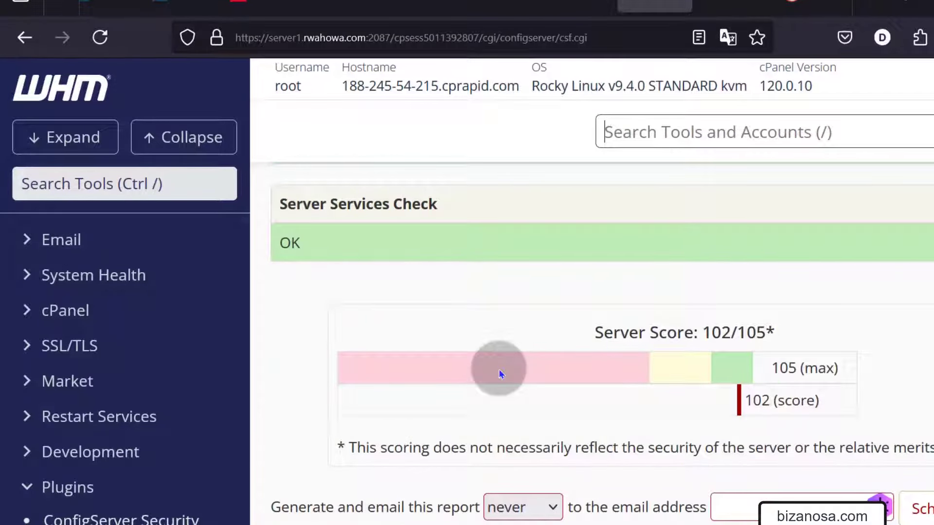
scroll(407, 377, up, 10)
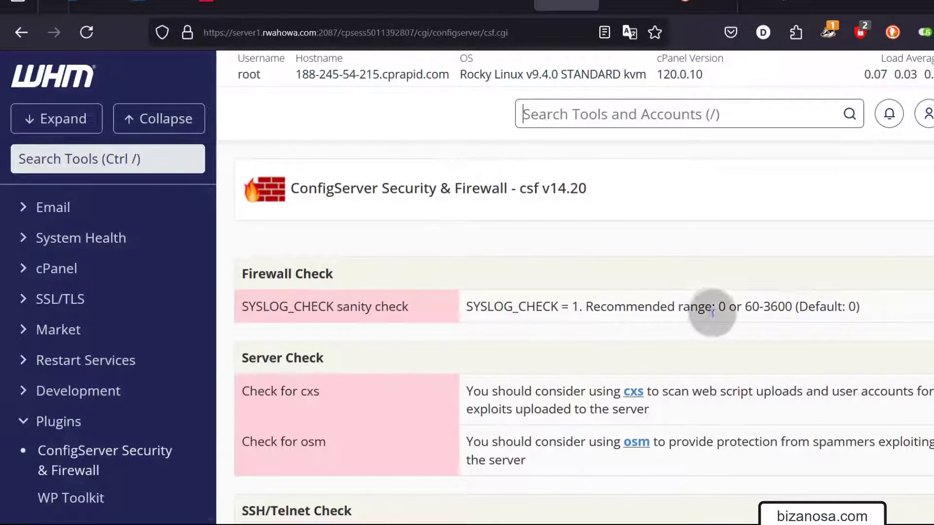
click(871, 452)
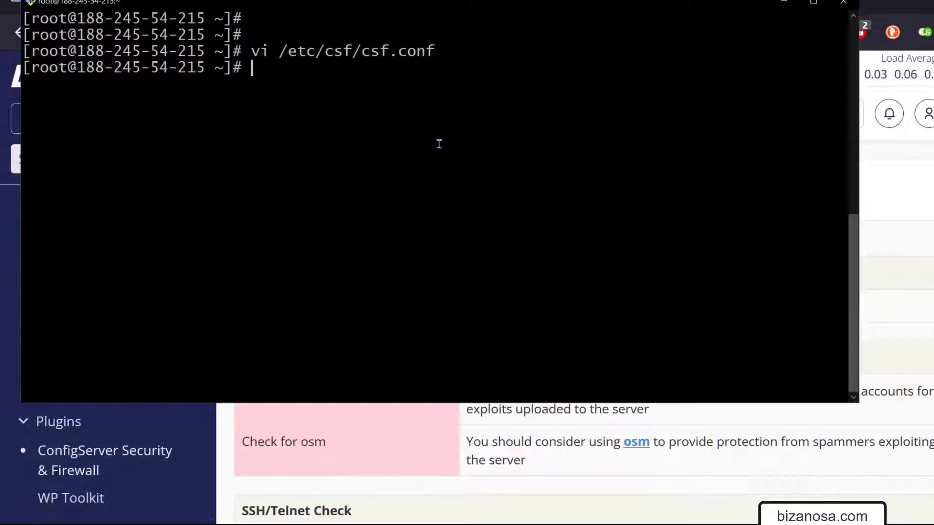
Reopen /etc/csf/csf.conf in vi and search to the SYSLOG_CHECK setting line.
key(Up)
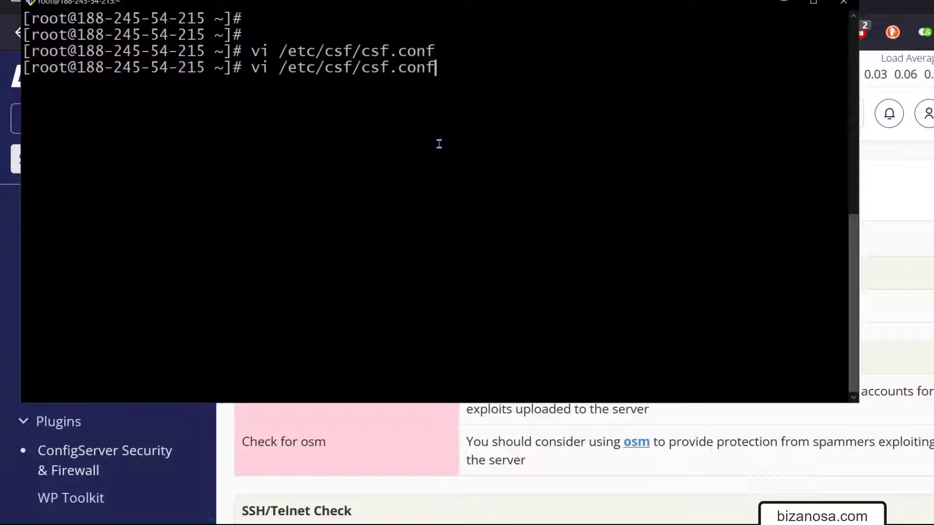
key(Return)
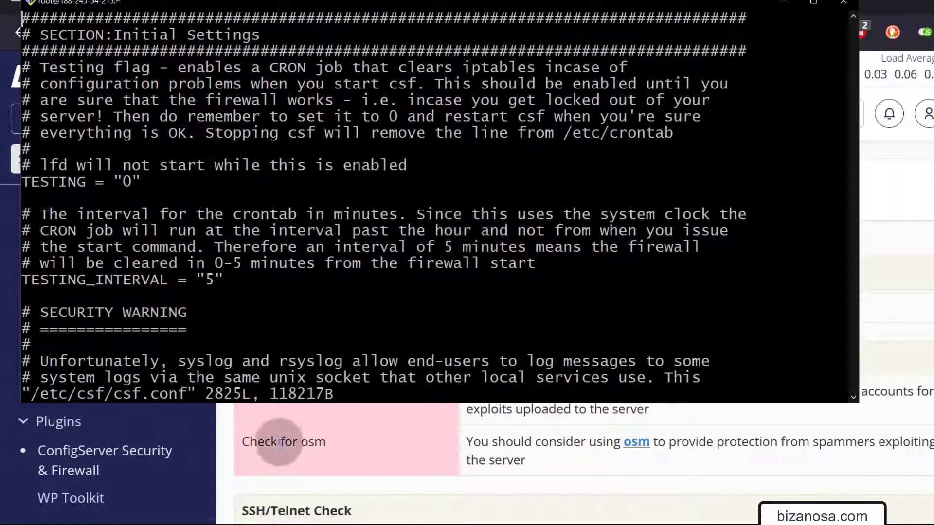
click(225, 431)
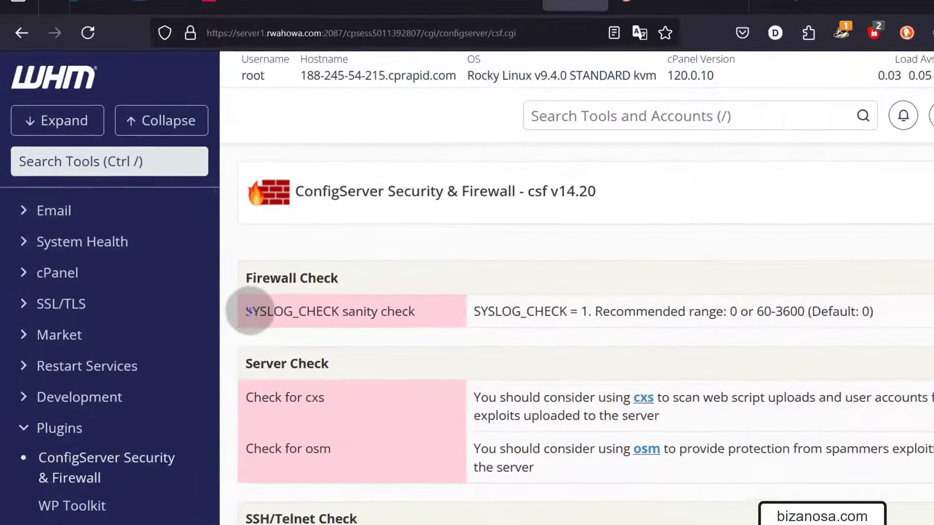
click(243, 306)
key(alt+Tab)
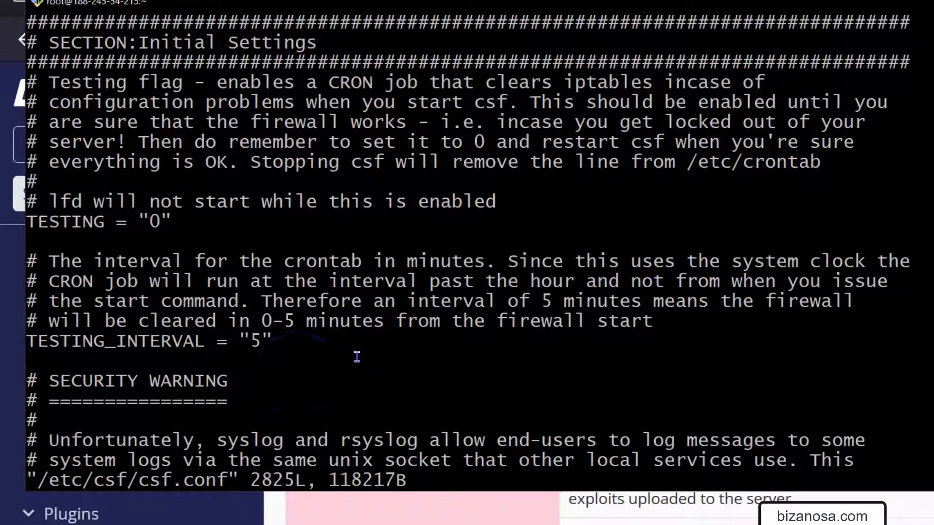
text(/)
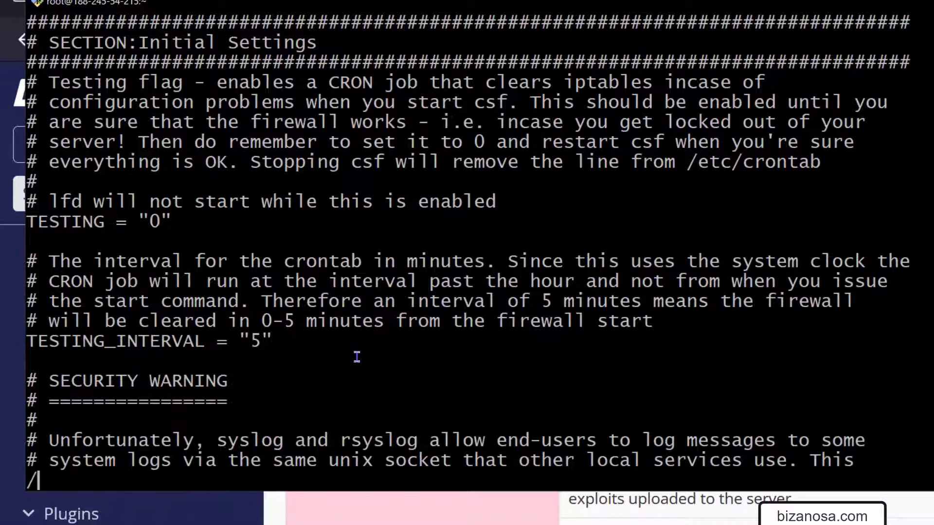
right_click(357, 357)
key(Return)
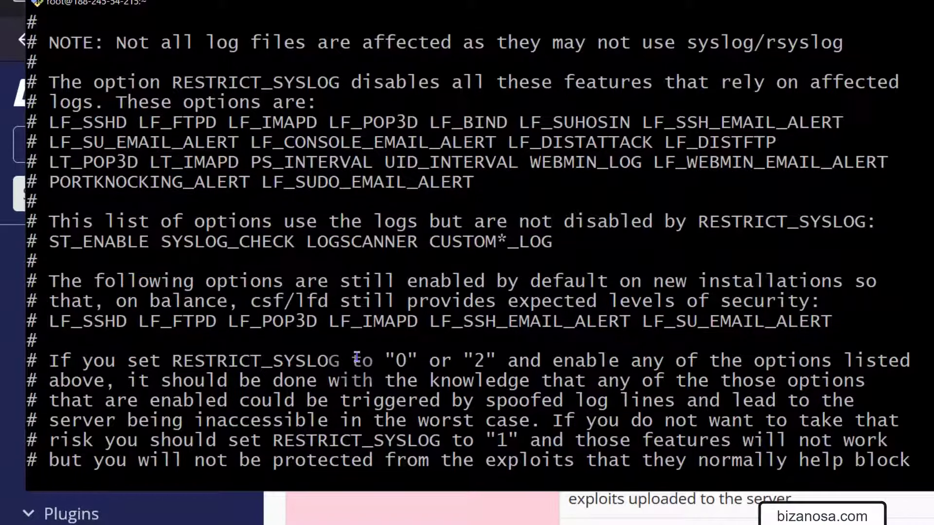
key(n)
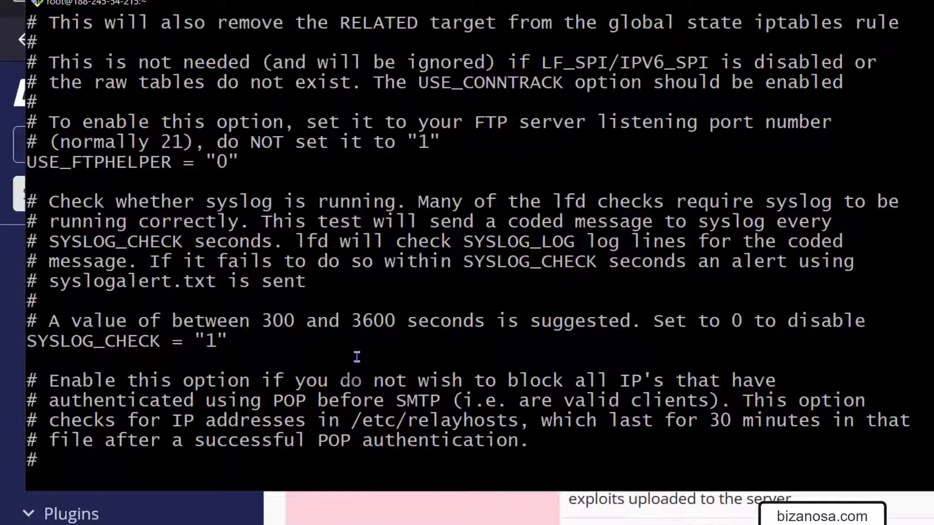
key(n)
key(n)
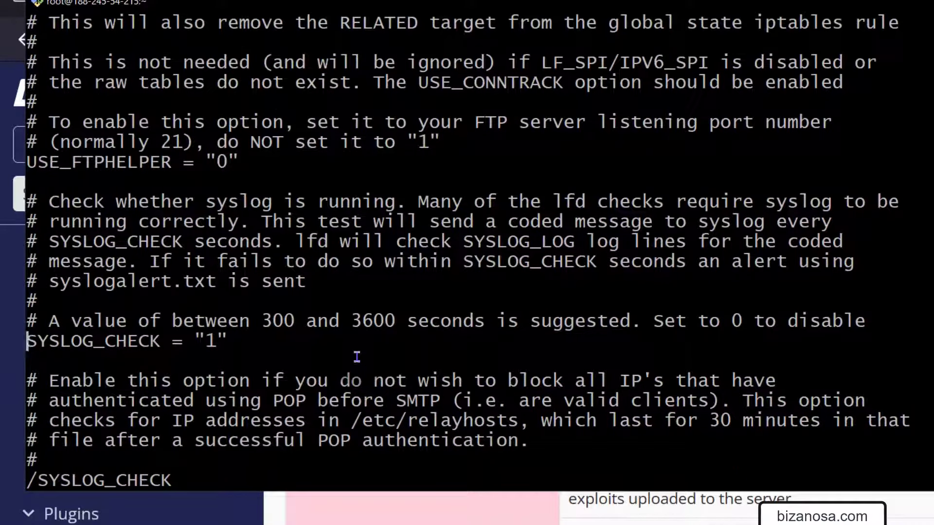
Change SYSLOG_CHECK from 1 to 500 and save the file with :wq.
key(dollar)
key(i)
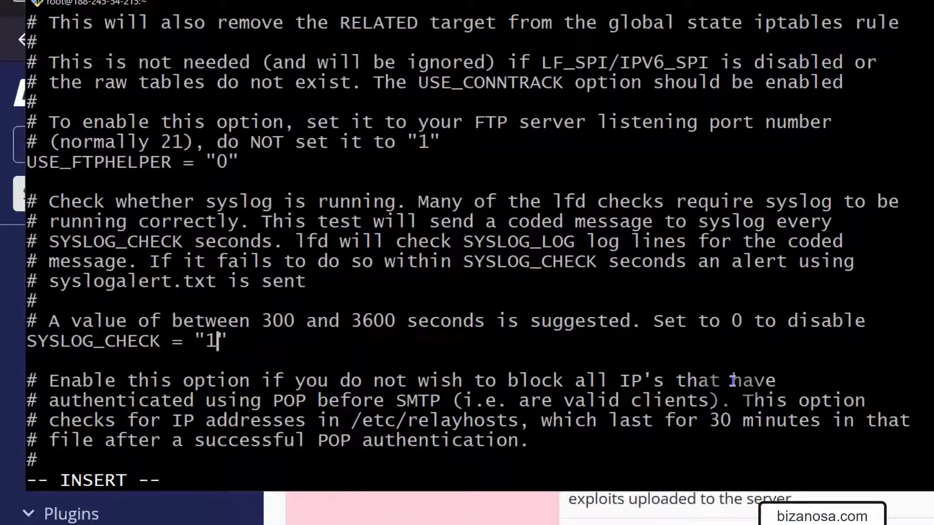
key(BackSpace)
text(500)
key(Escape)
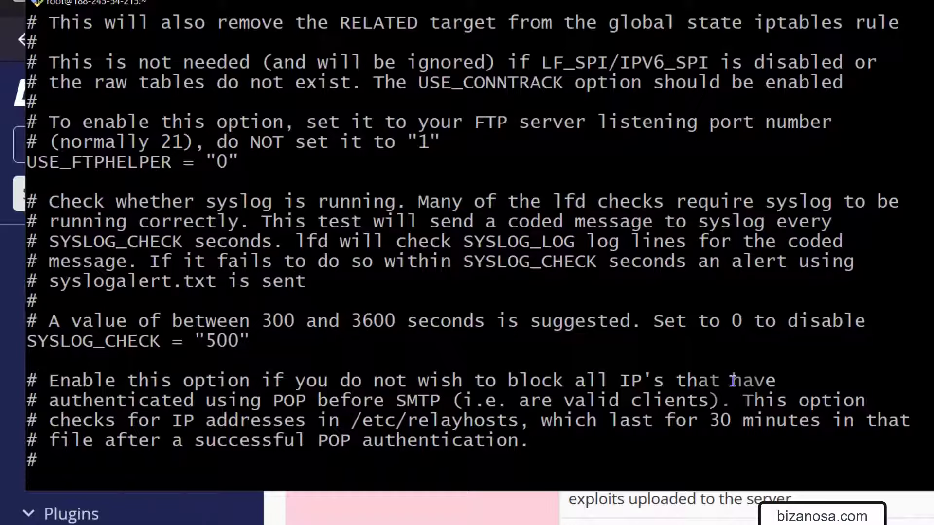
text(:wq)
key(Return)
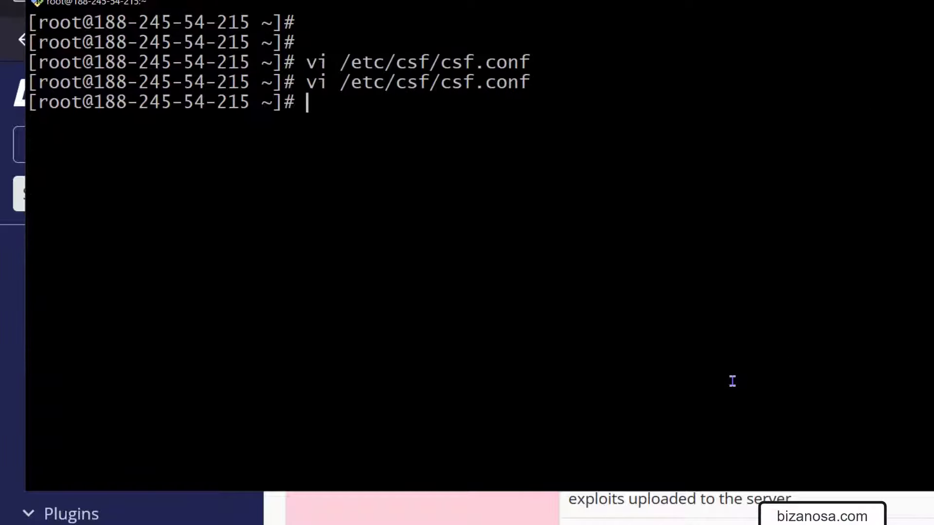
Run csf -r in the SSH terminal, then reload WHM's csf check page.
text(csr)
key(BackSpace)
text(f -r)
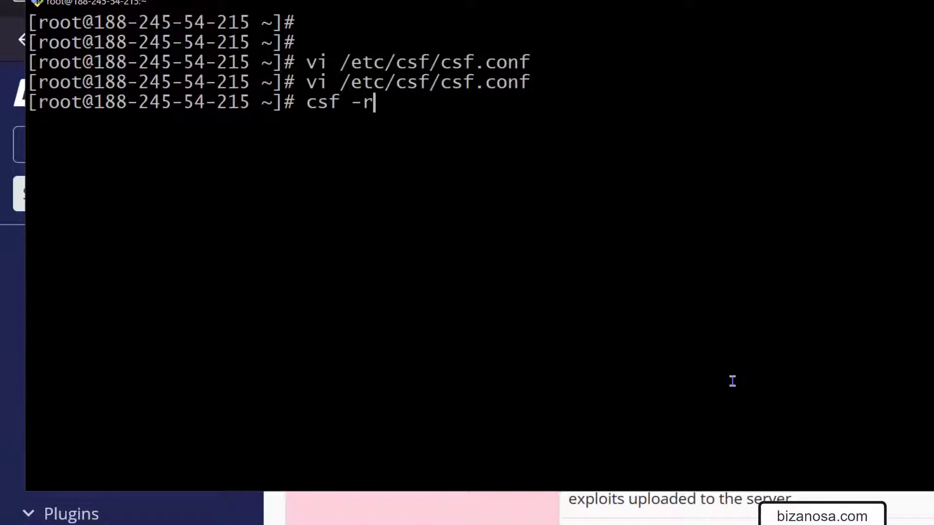
key(Return)
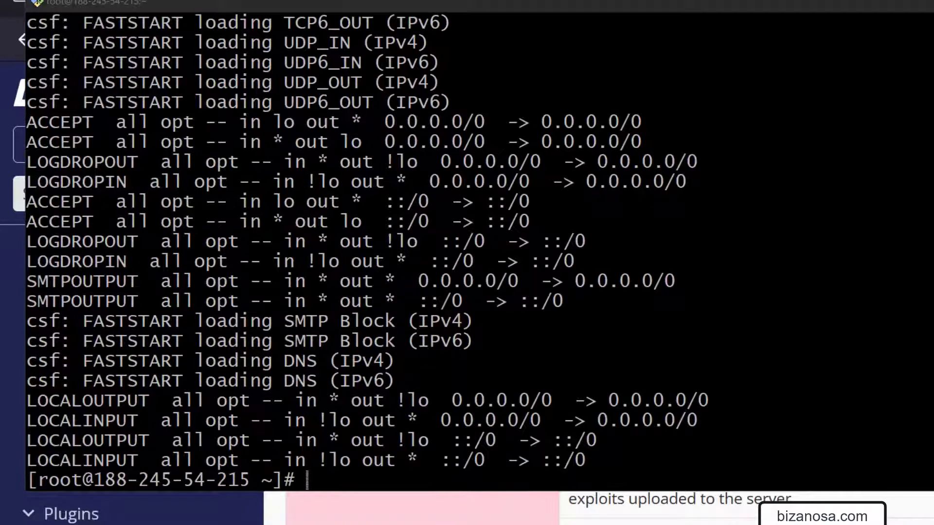
key(alt+Tab)
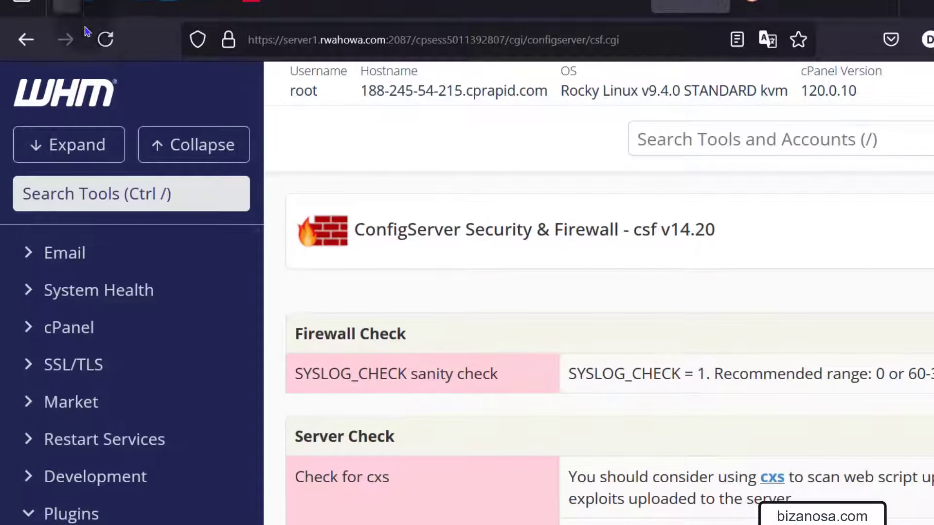
click(108, 37)
Resend the csf security check and scroll its results to confirm Firewall Check reports OK.
click(653, 393)
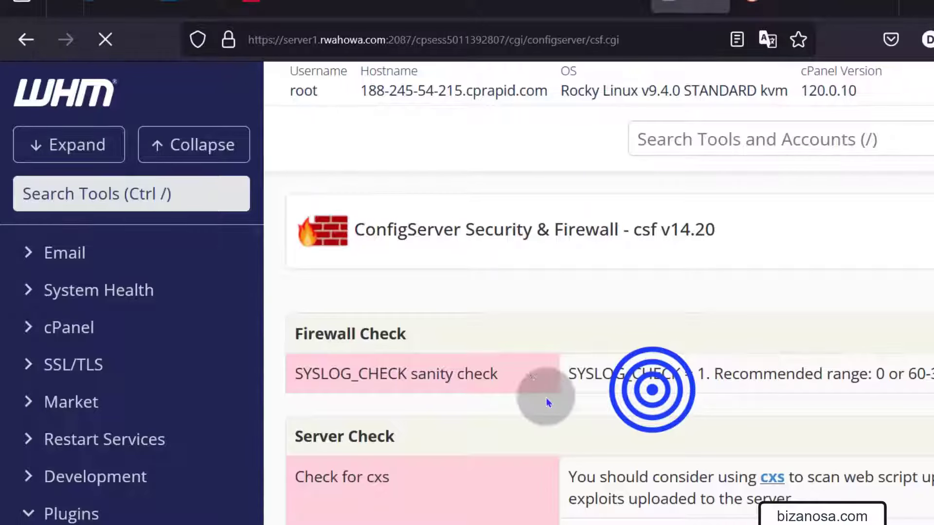
click(291, 371)
drag(291, 370, 366, 372)
click(539, 312)
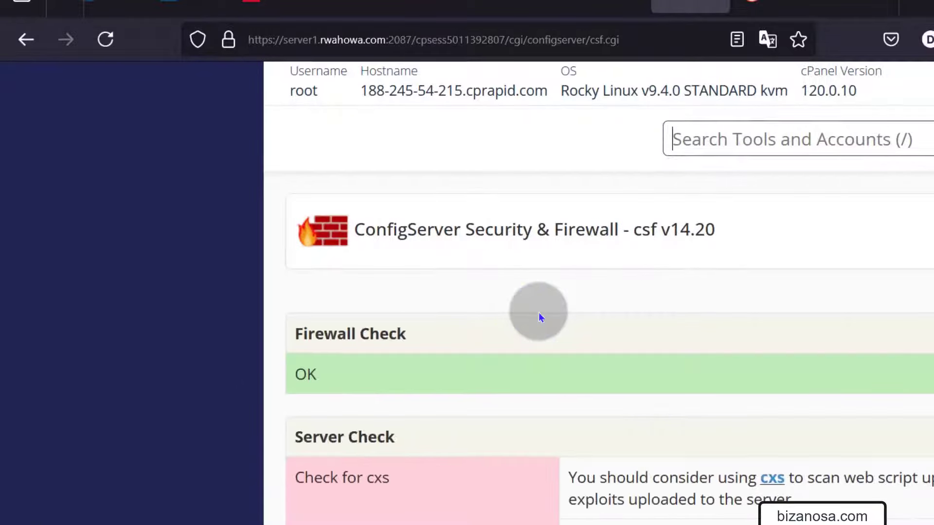
scroll(461, 344, down, 12)
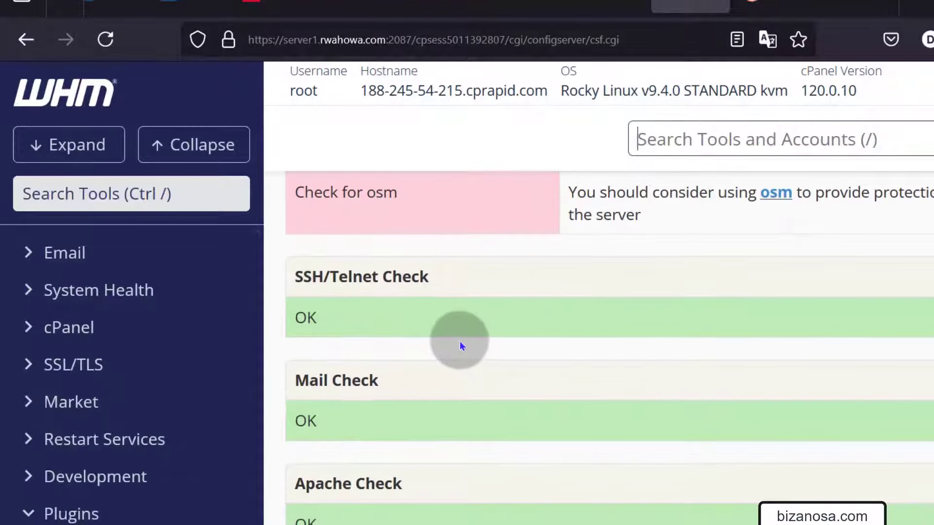
scroll(462, 345, down, 2)
scroll(463, 344, up, 5)
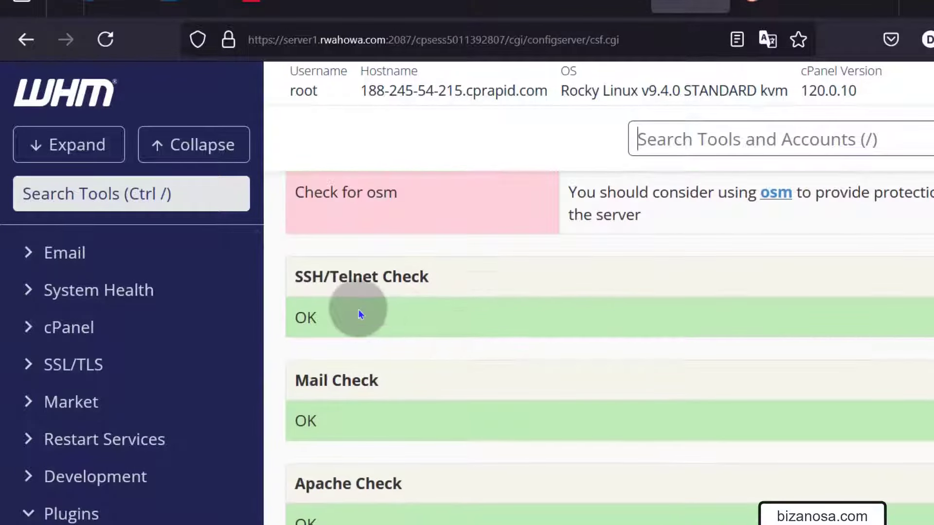
scroll(360, 312, down, 10)
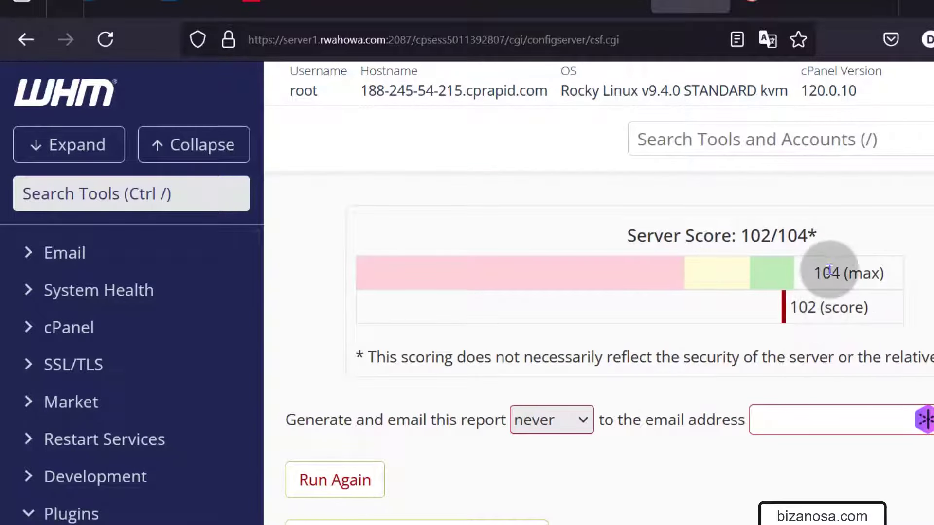
scroll(581, 365, down, 3)
scroll(581, 367, up, 20)
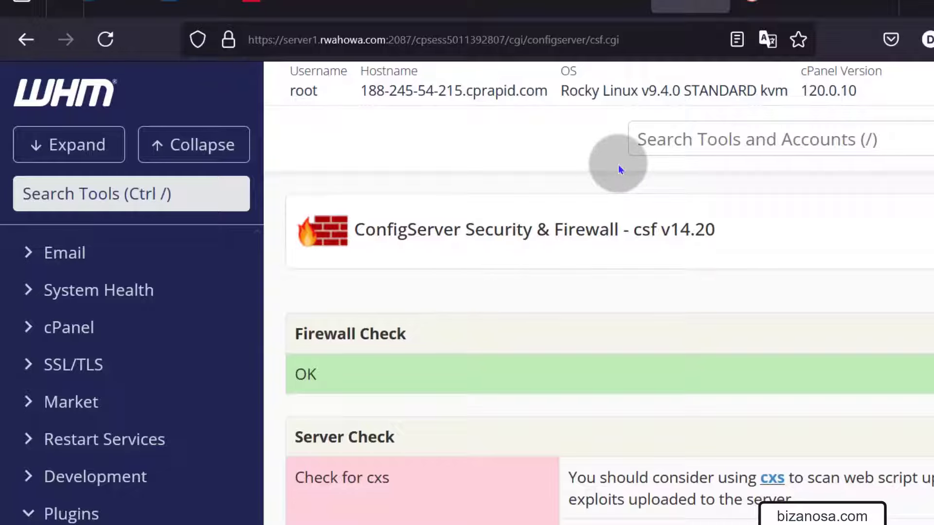
scroll(618, 209, down, 10)
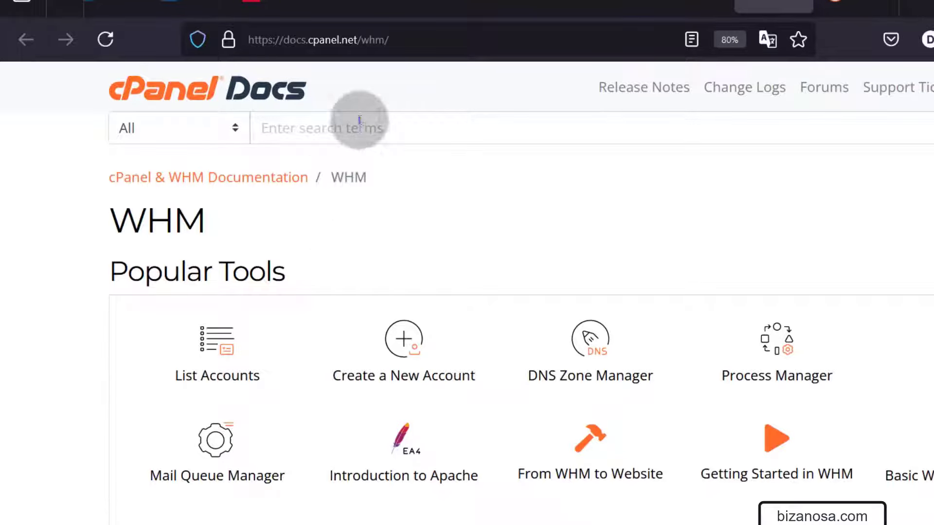
Search the cPanel documentation for 'sec' and open the Security Best Practices article.
click(358, 122)
text(sec)
click(294, 157)
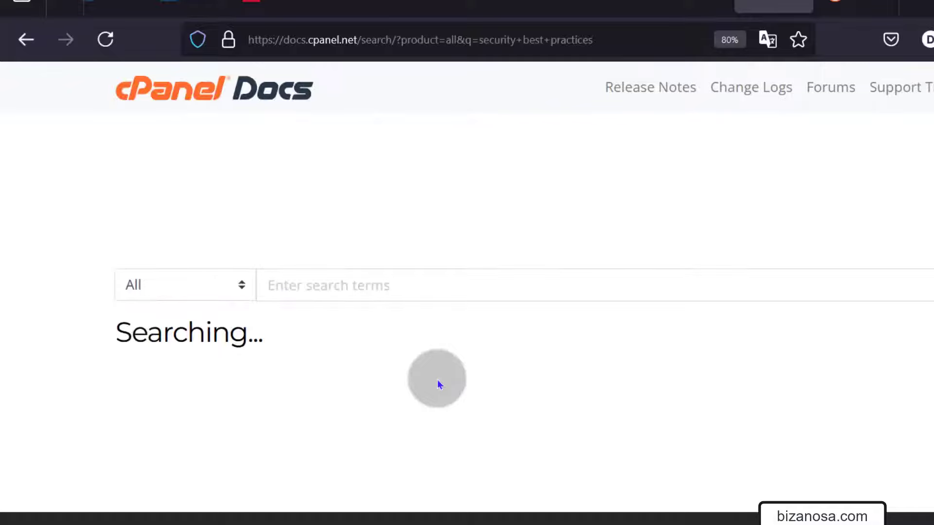
click(213, 263)
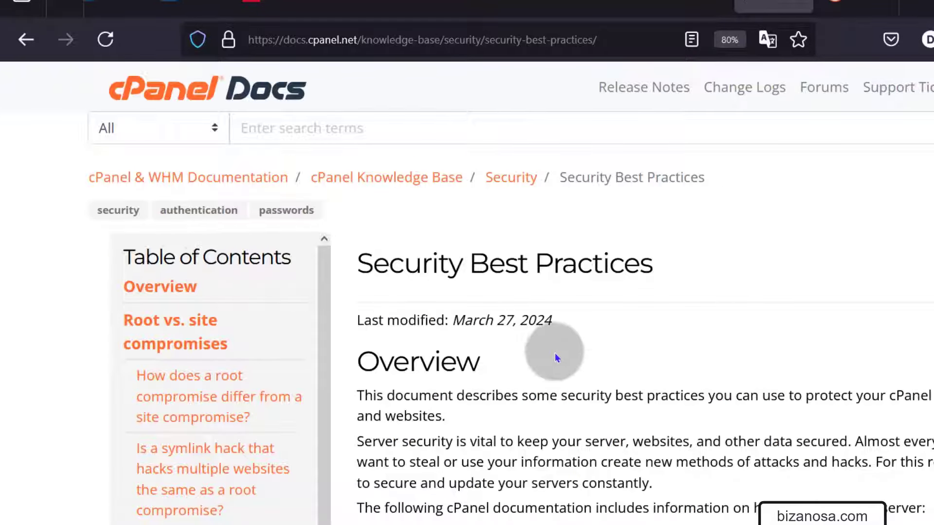
Open the server-hardening tips article in a new window and read through it.
scroll(556, 359, down, 3)
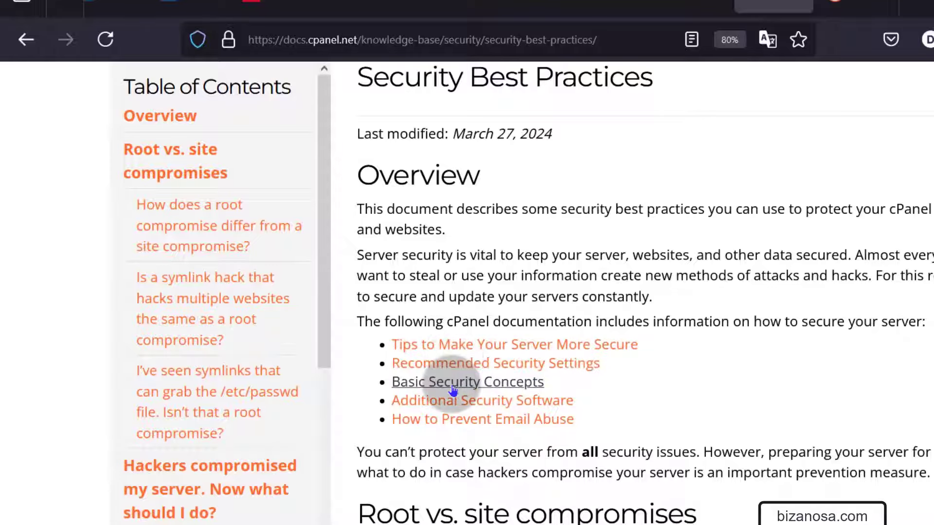
right_click(445, 345)
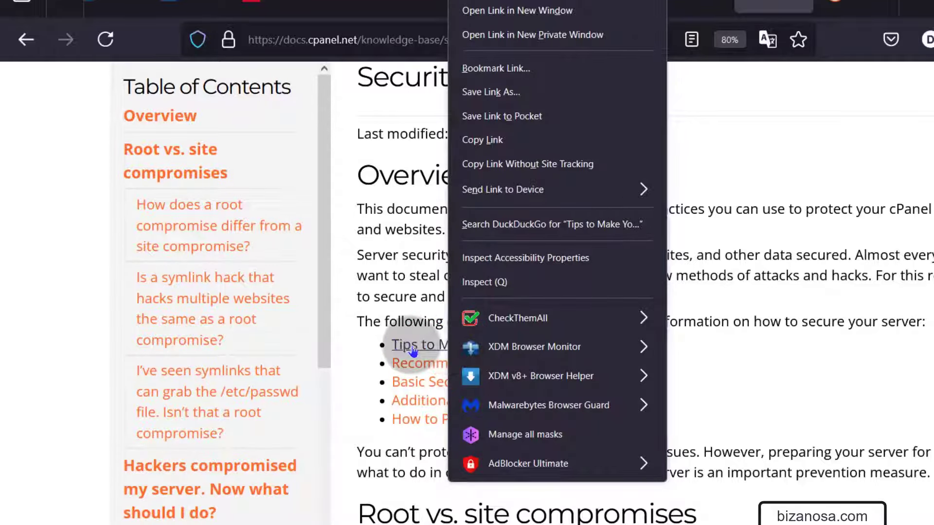
click(501, 10)
click(847, 8)
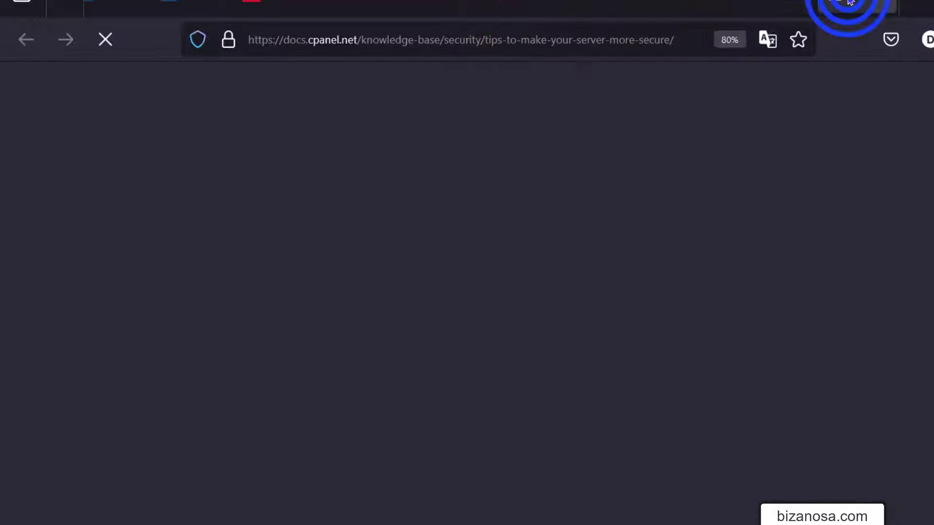
scroll(559, 381, down, 5)
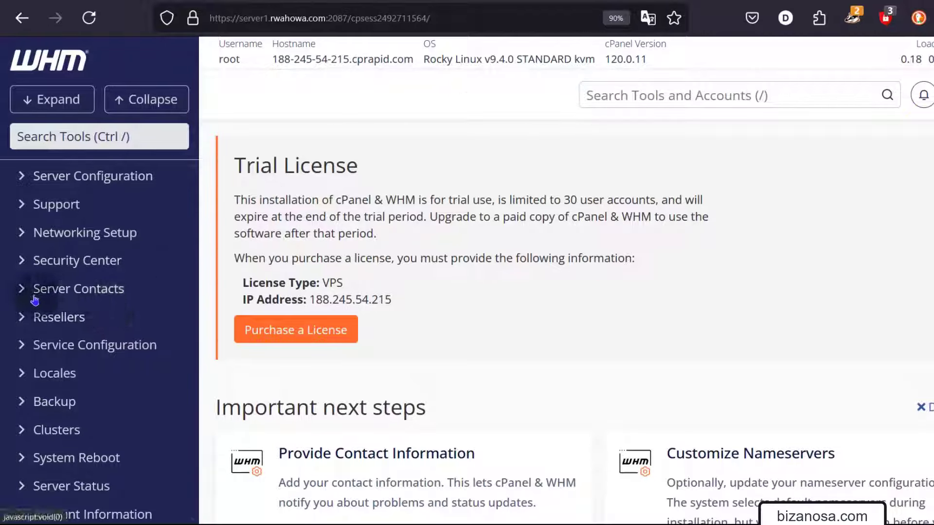
Find Two-Factor Authentication via a '2f' tool search and switch its security policy on.
click(90, 135)
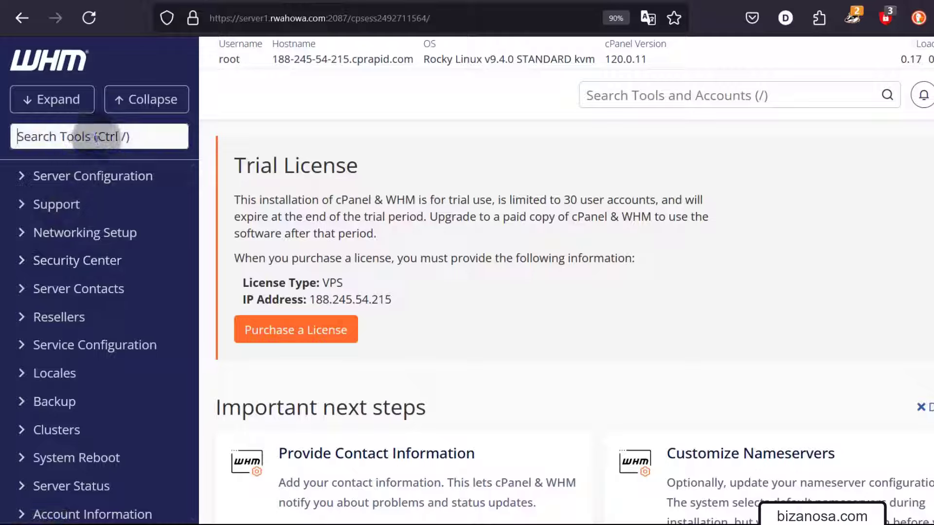
click(97, 139)
text(2fa)
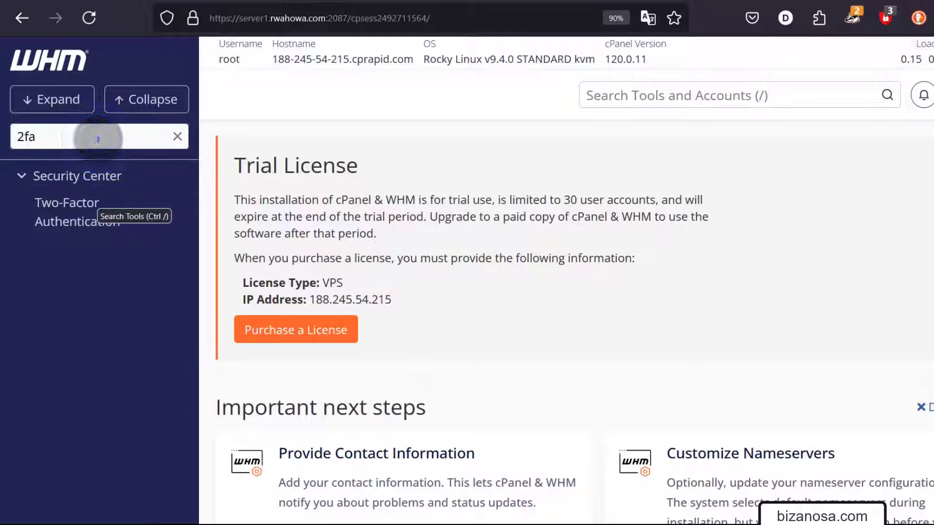
click(65, 213)
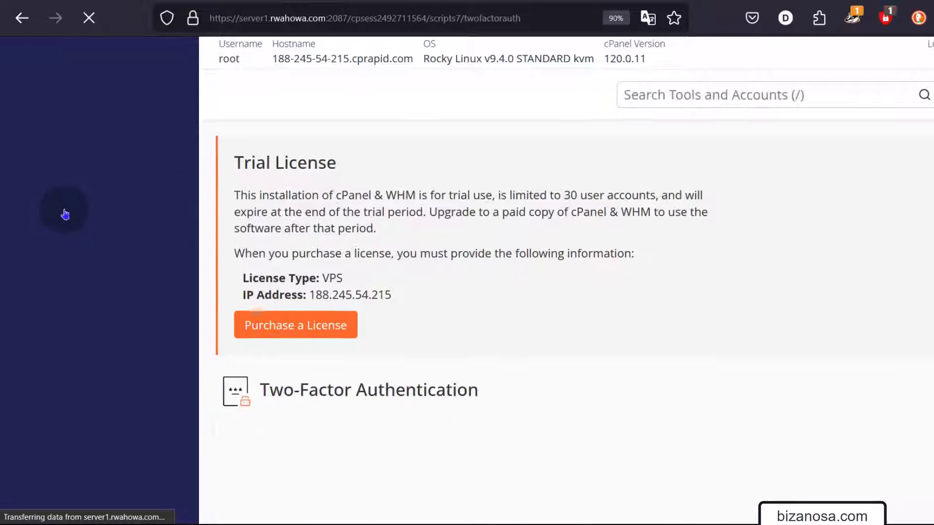
scroll(467, 261, down, 5)
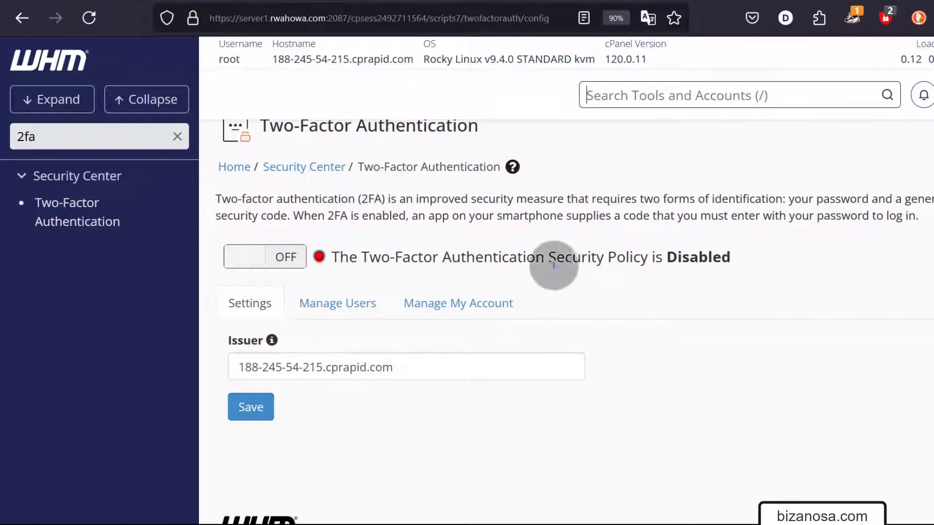
key(ctrl+minus)
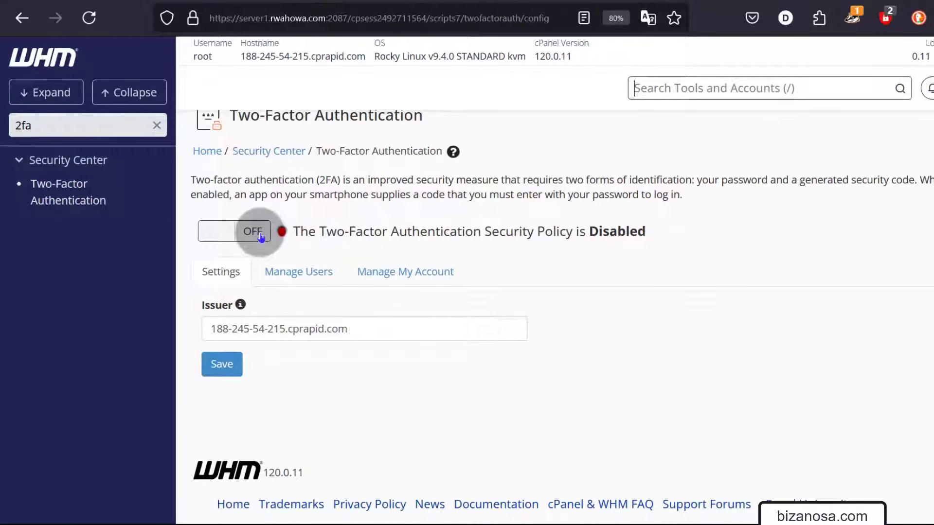
click(232, 233)
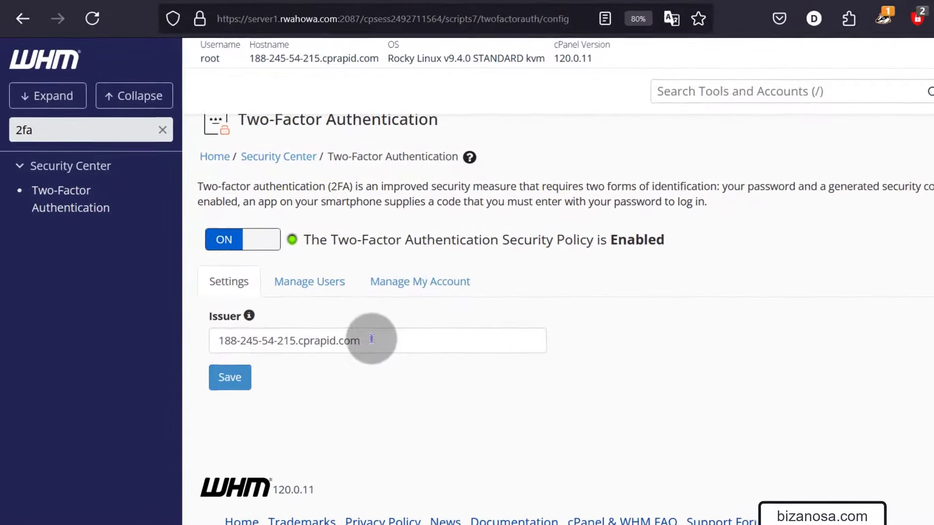
Replace the Issuer with 'My WHM Server1' and save it.
drag(362, 360, 217, 355)
click(301, 393)
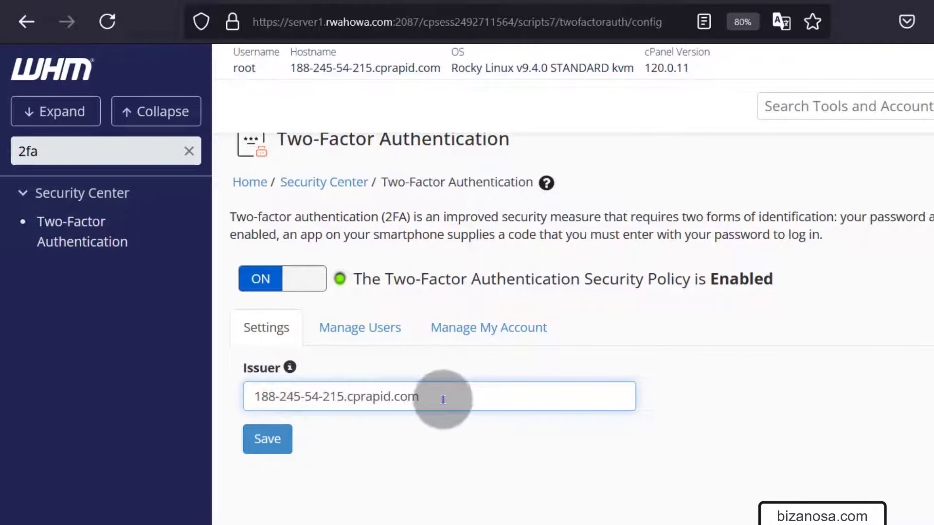
drag(444, 396, 198, 403)
text(WHM)
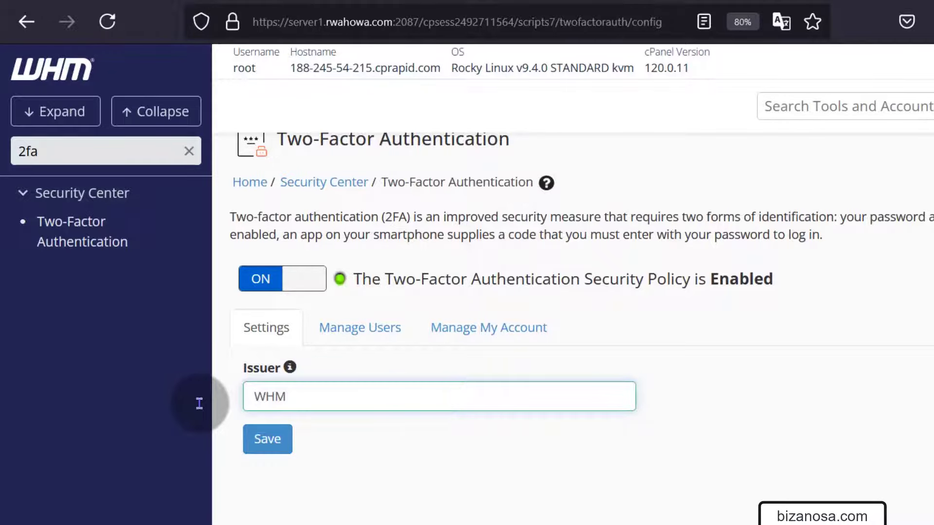
text(My)
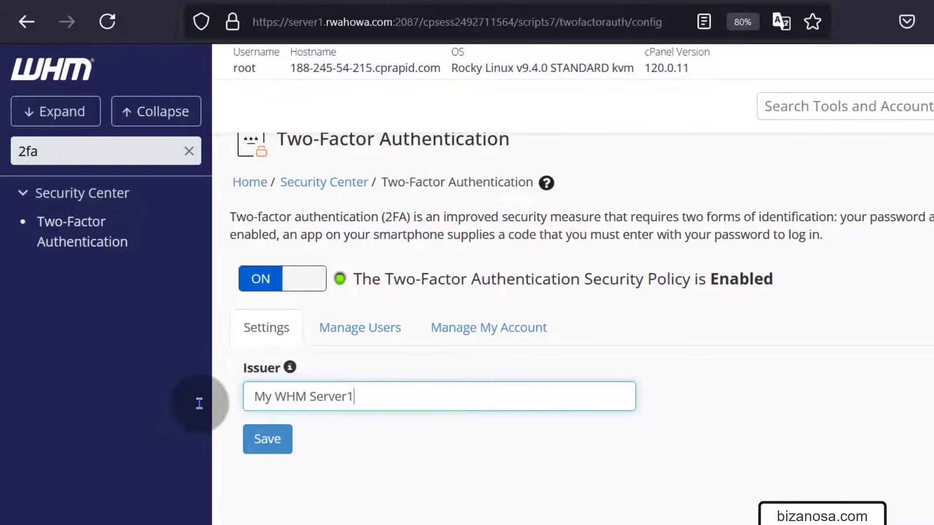
click(266, 439)
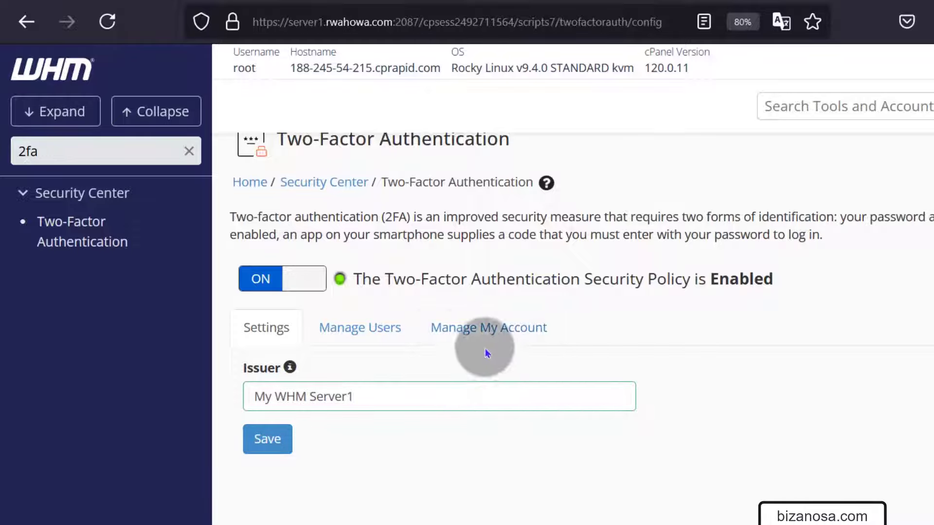
Set up root's two-factor authentication by pasting the authenticator app's code until it reads Configured.
click(467, 330)
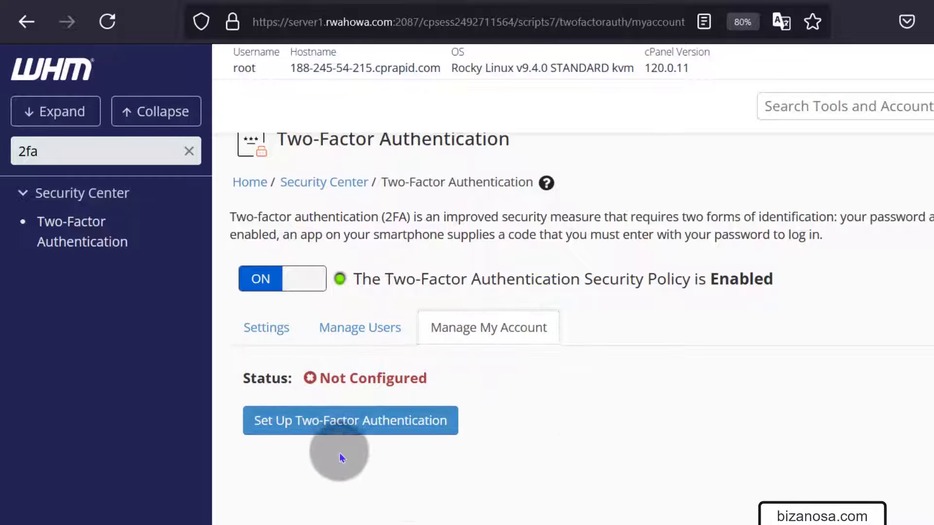
click(335, 429)
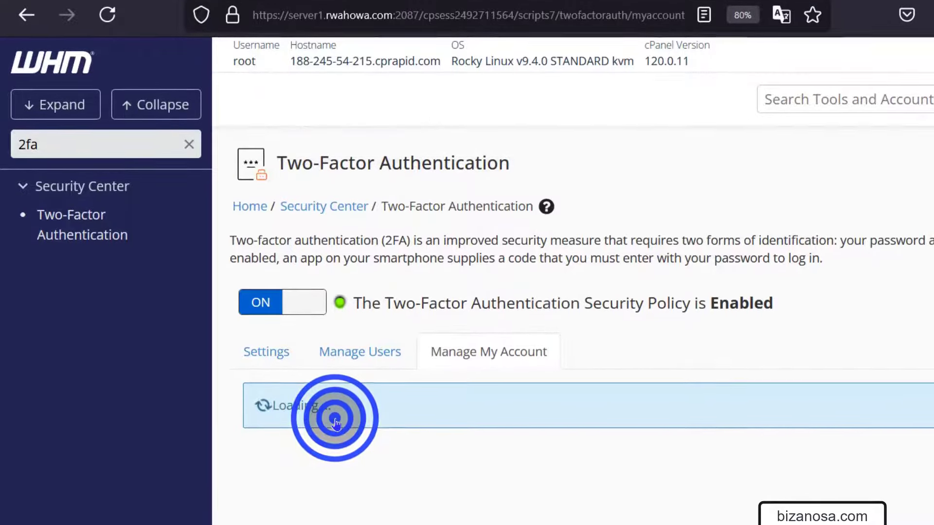
scroll(642, 394, down, 3)
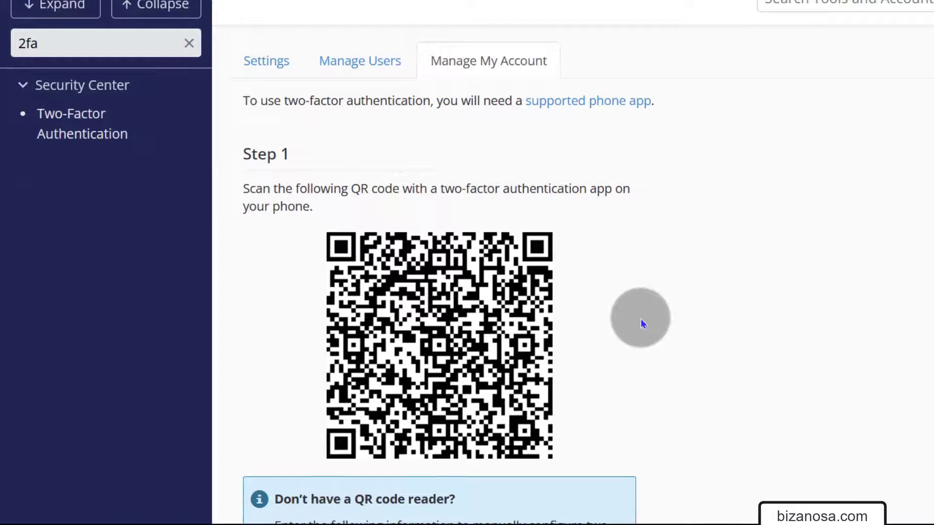
scroll(643, 323, down, 10)
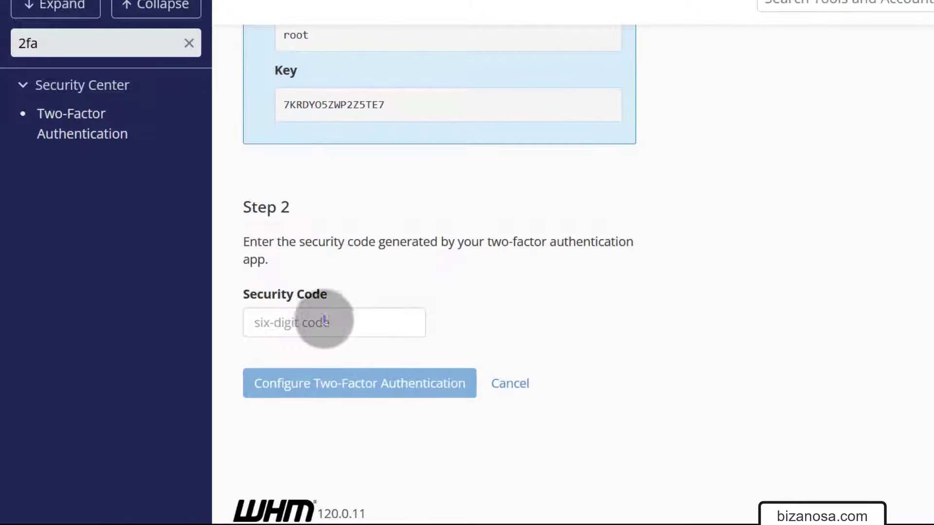
click(324, 320)
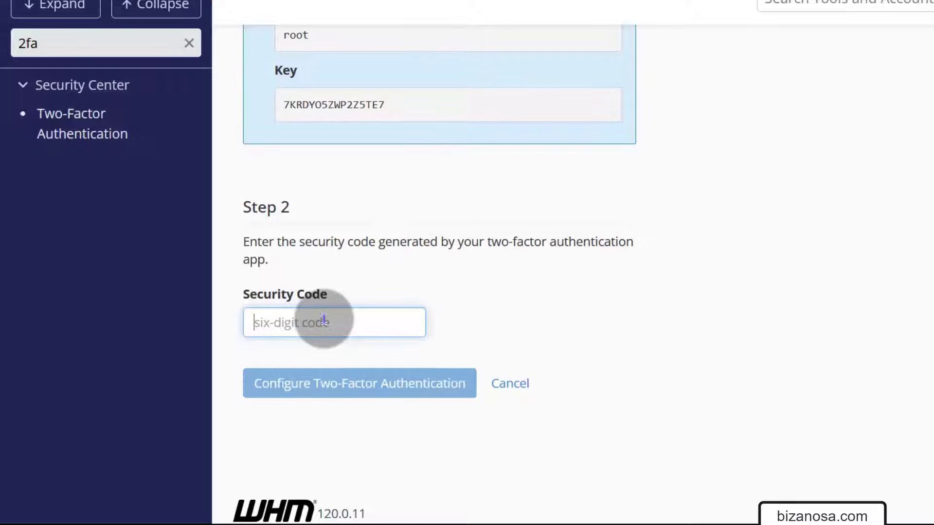
click(324, 320)
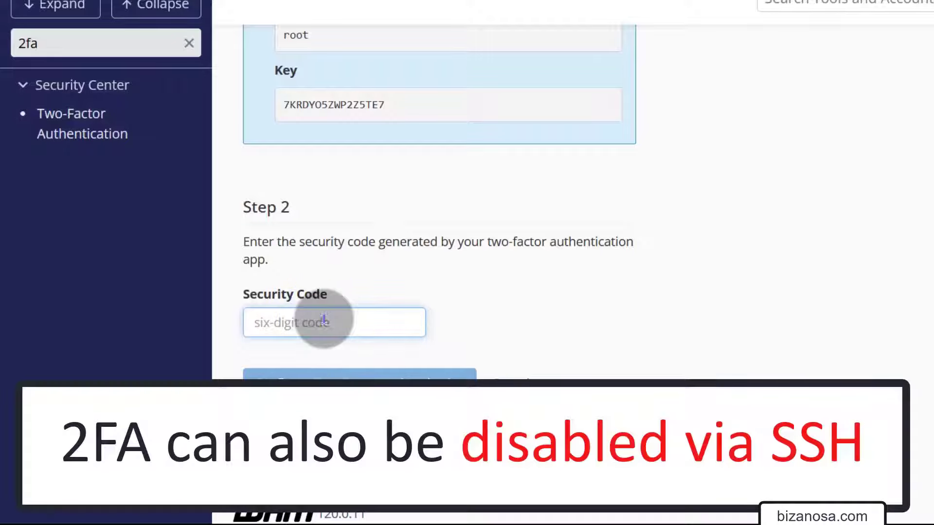
key(ctrl+v)
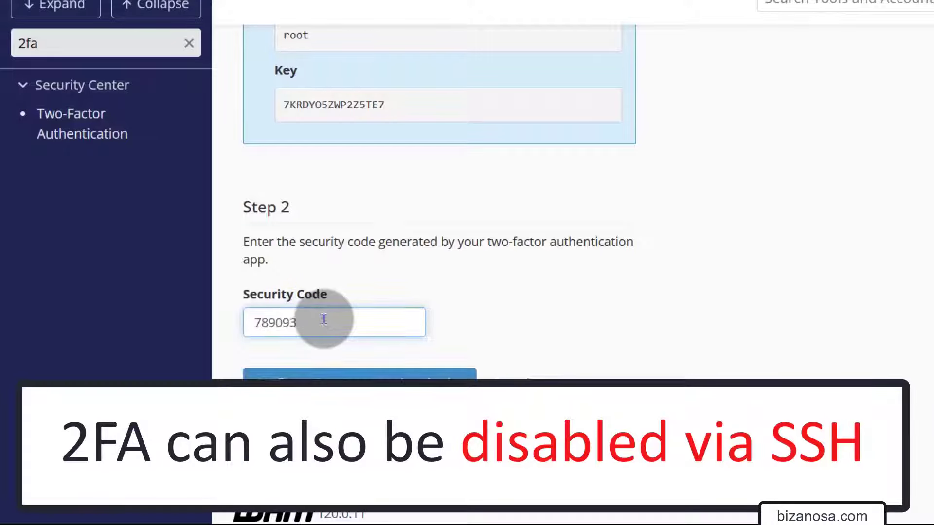
scroll(330, 322, down, 1)
click(338, 325)
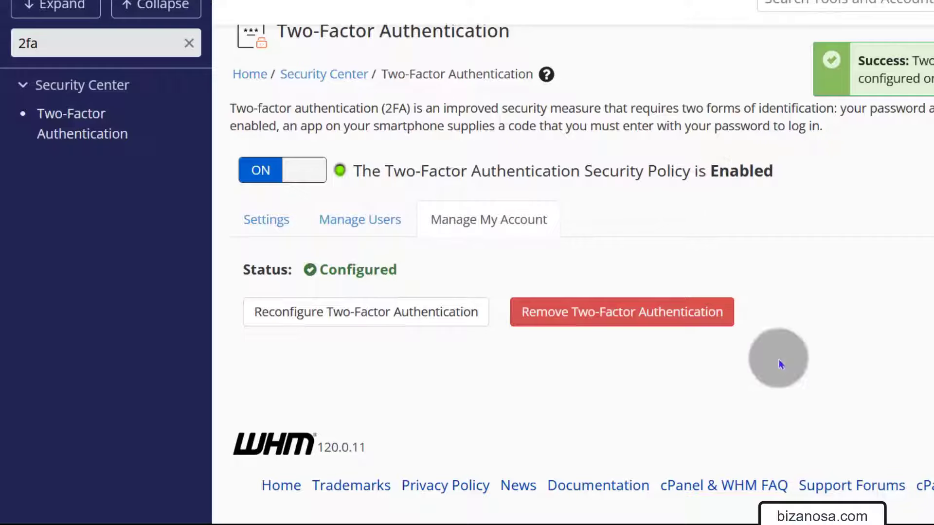
click(417, 335)
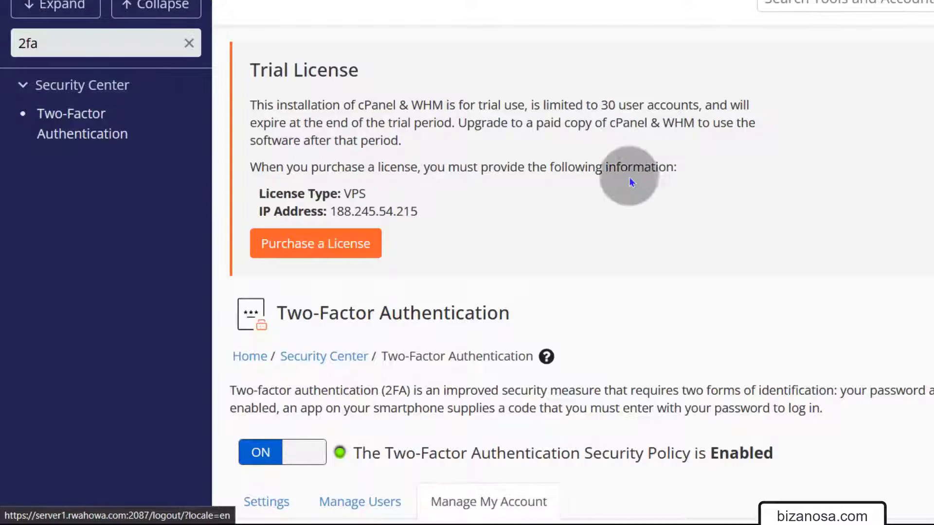
scroll(614, 181, down, 5)
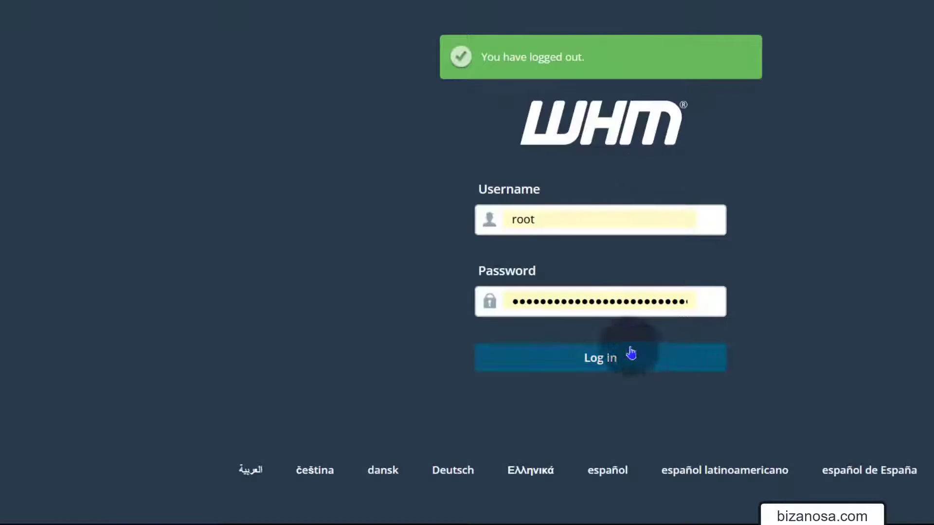
Log in as root again, pasting the authenticator's current code into Security code.
click(584, 357)
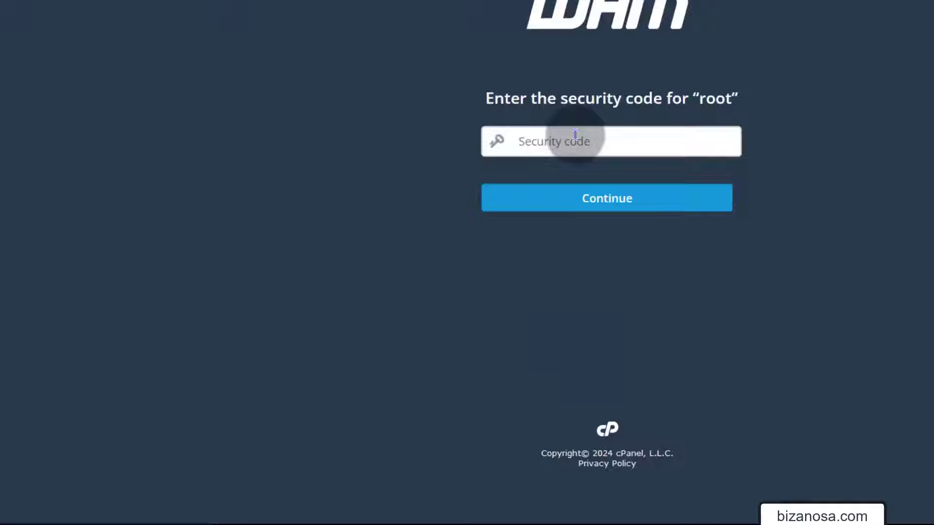
click(575, 135)
key(ctrl+v)
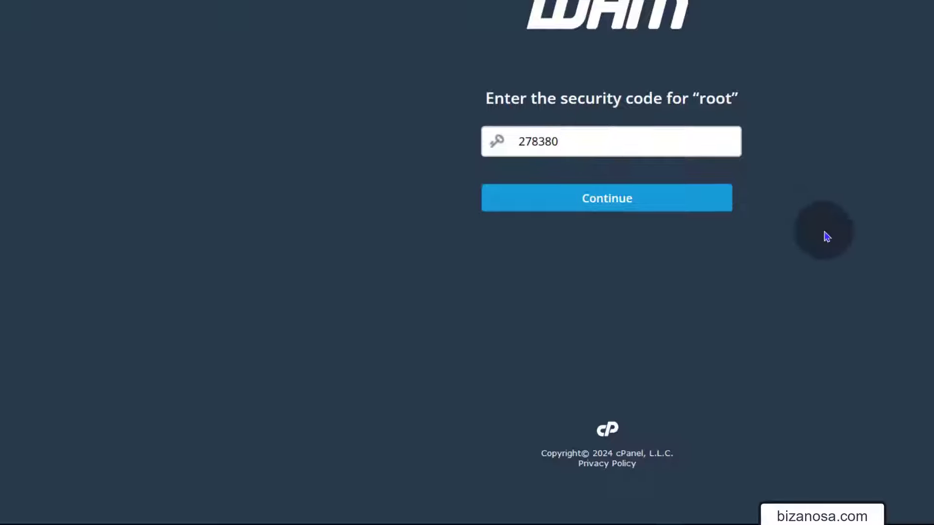
click(649, 198)
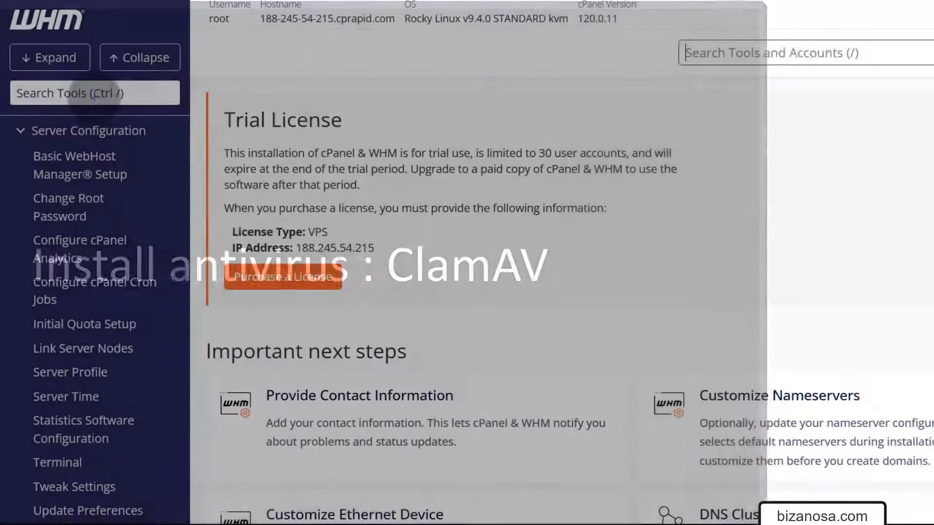
Search WHM tools for 'plug' and open Manage Plugins.
click(99, 99)
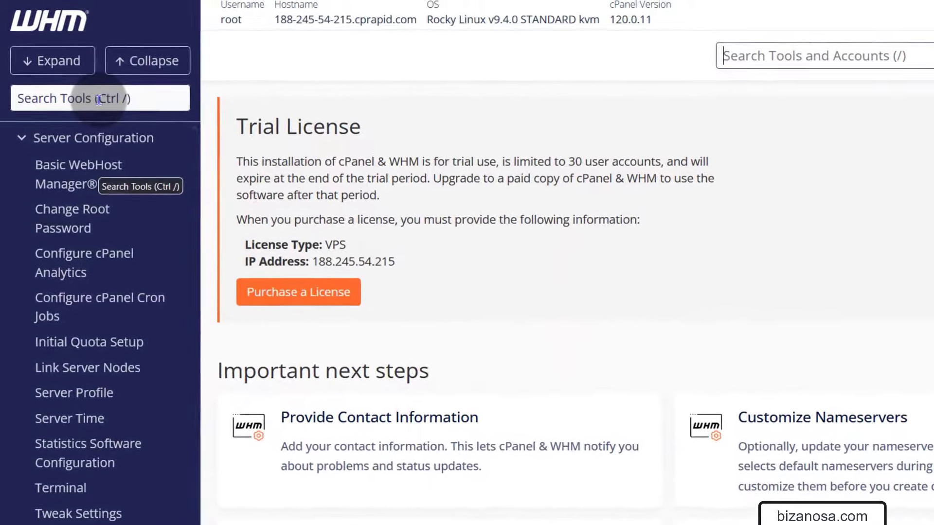
click(99, 99)
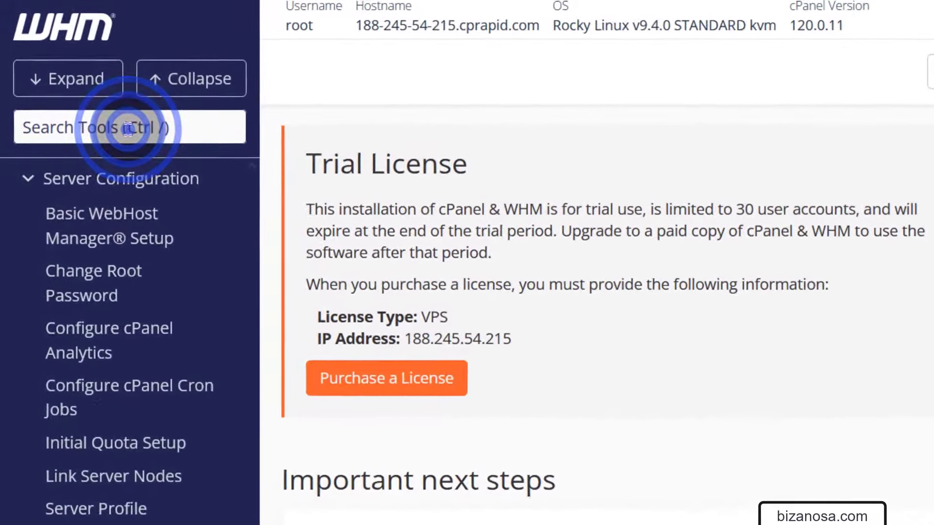
text(plu)
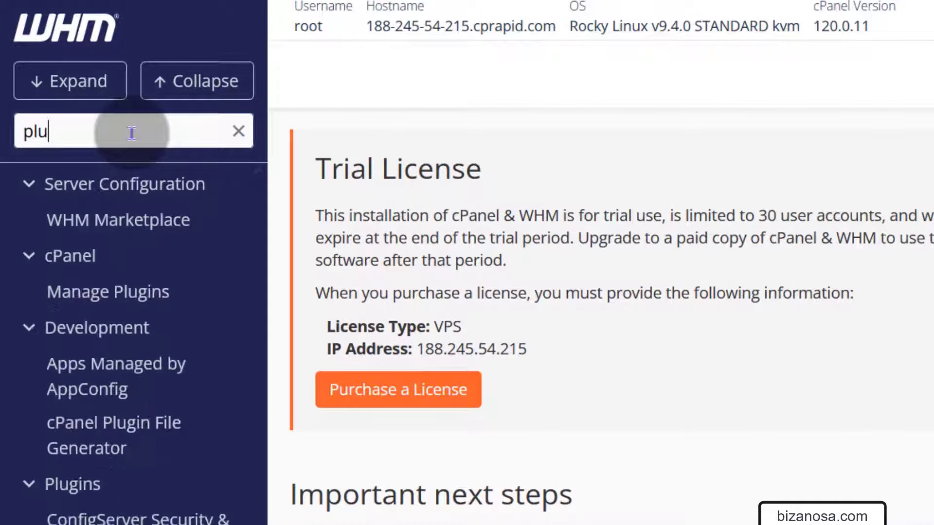
text(gins)
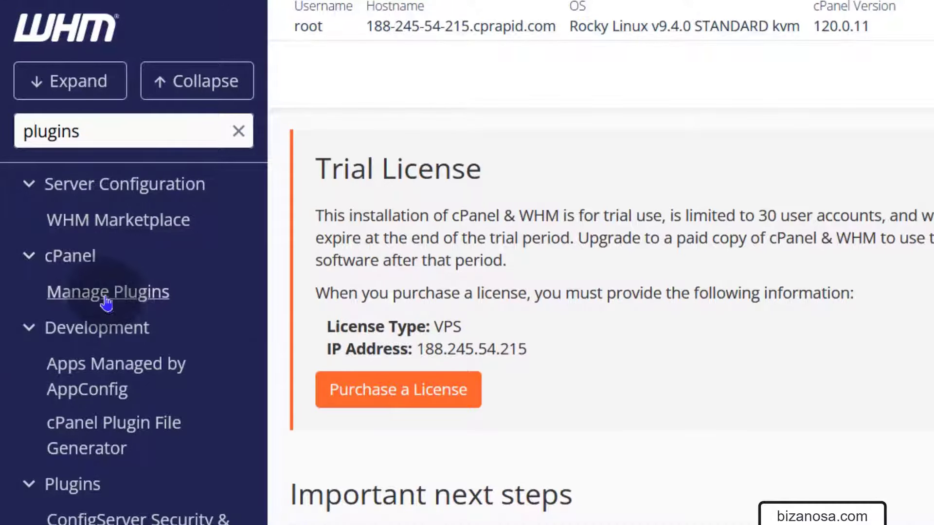
click(101, 295)
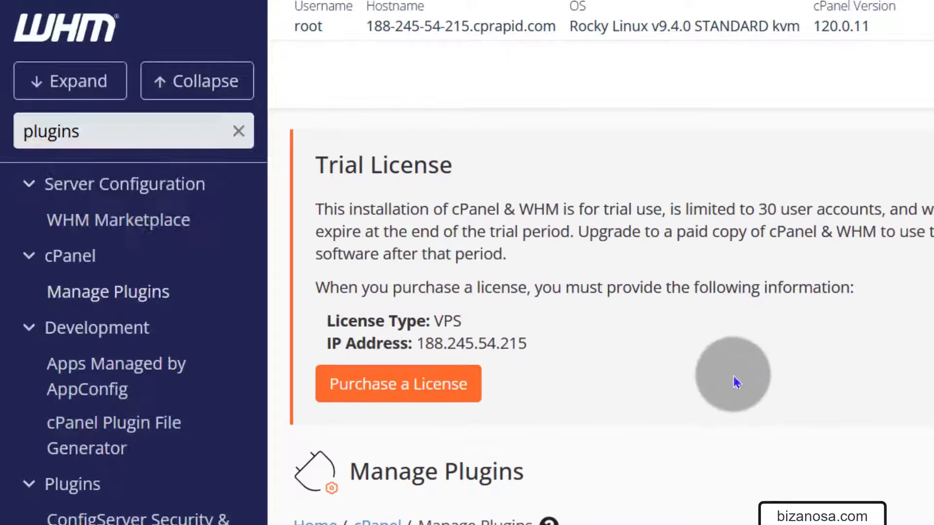
Install the ClamAV for cPanel plugin, watch its log, and clear the sidebar filter.
scroll(681, 330, down, 8)
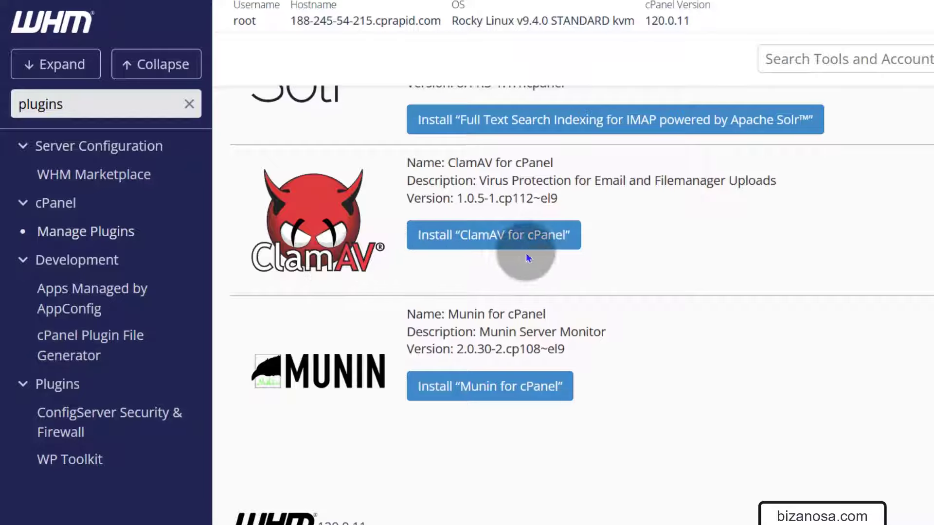
click(505, 240)
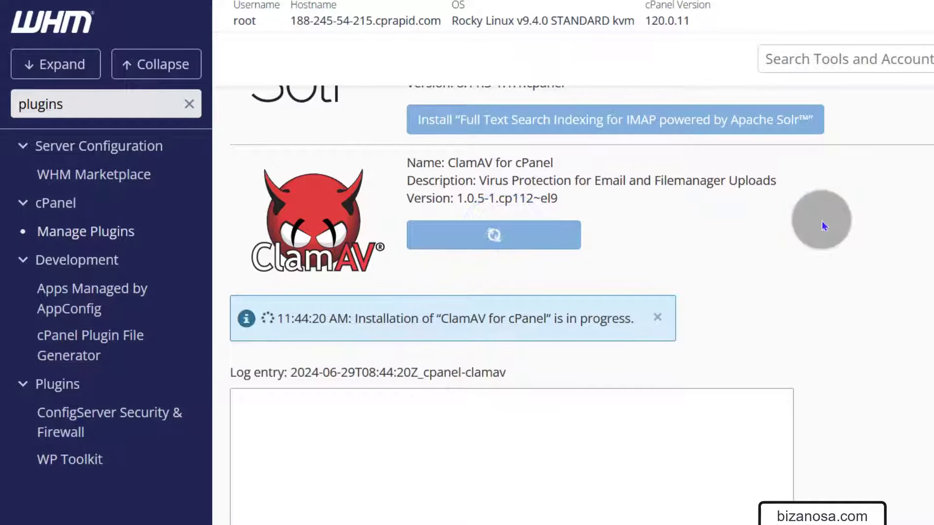
scroll(688, 79, down, 4)
scroll(688, 79, up, 2)
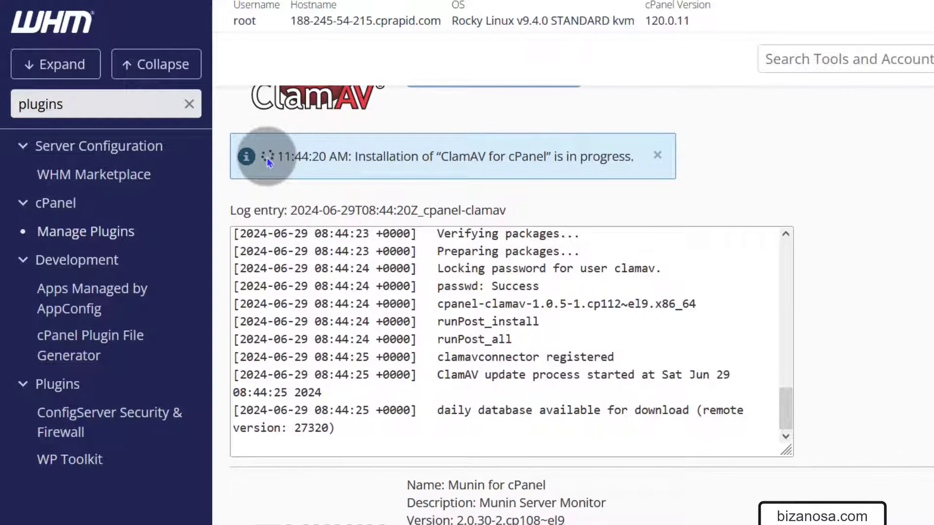
click(689, 83)
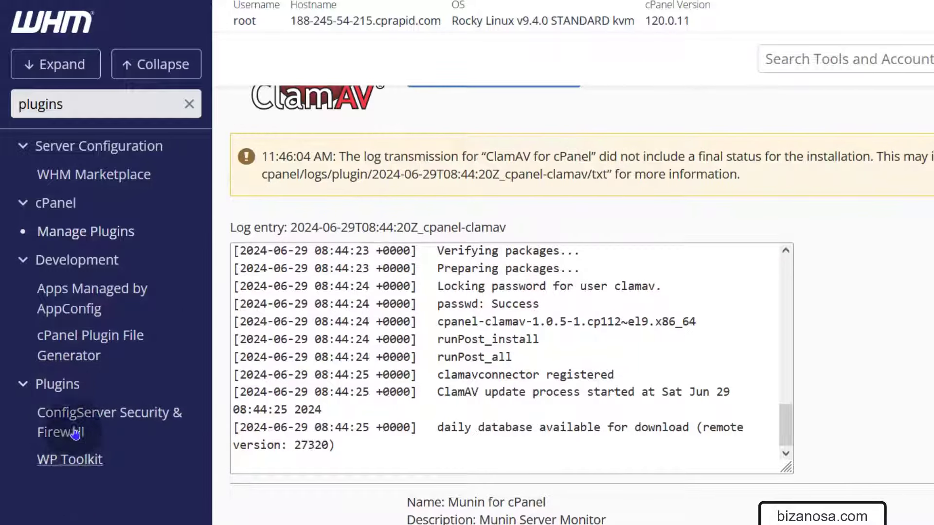
click(189, 104)
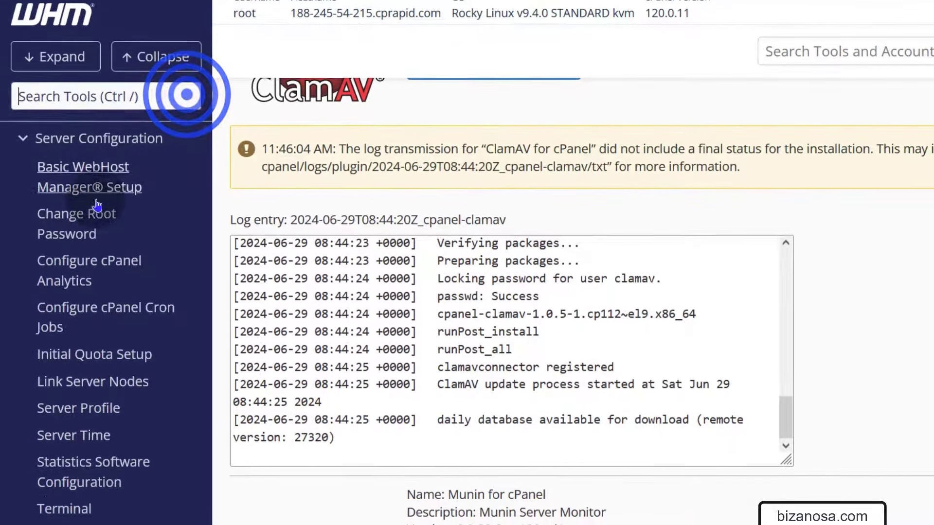
Open Configure ClamAV Scanner under Plugins and save home directory, mail, public FTP and public web scans.
click(155, 58)
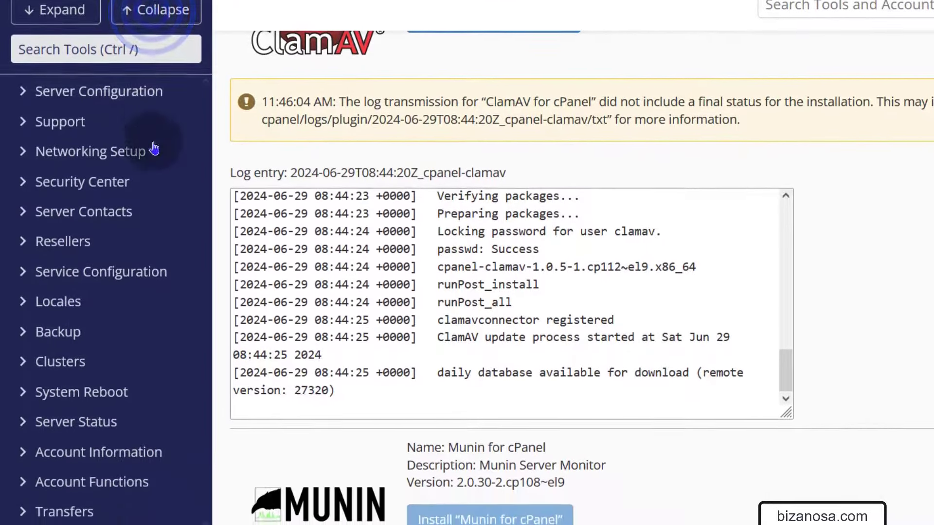
scroll(154, 149, down, 9)
click(27, 500)
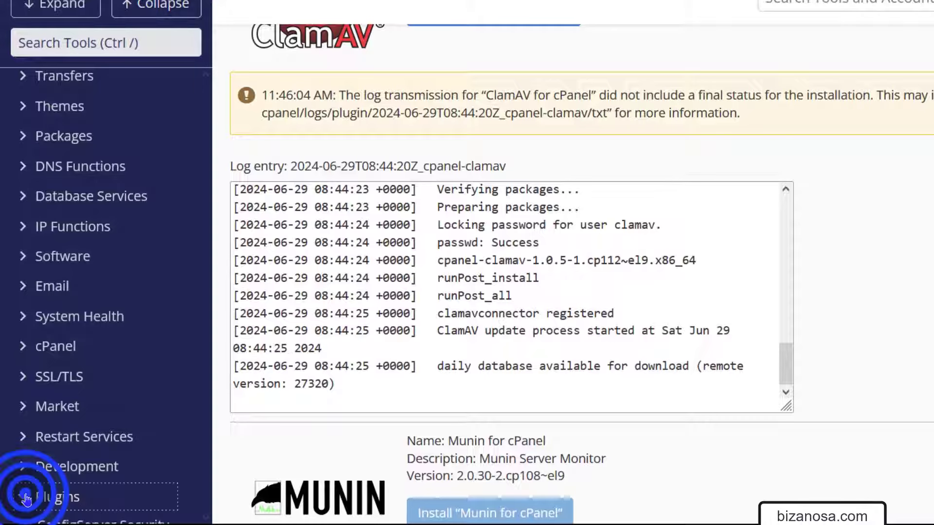
scroll(136, 413, down, 4)
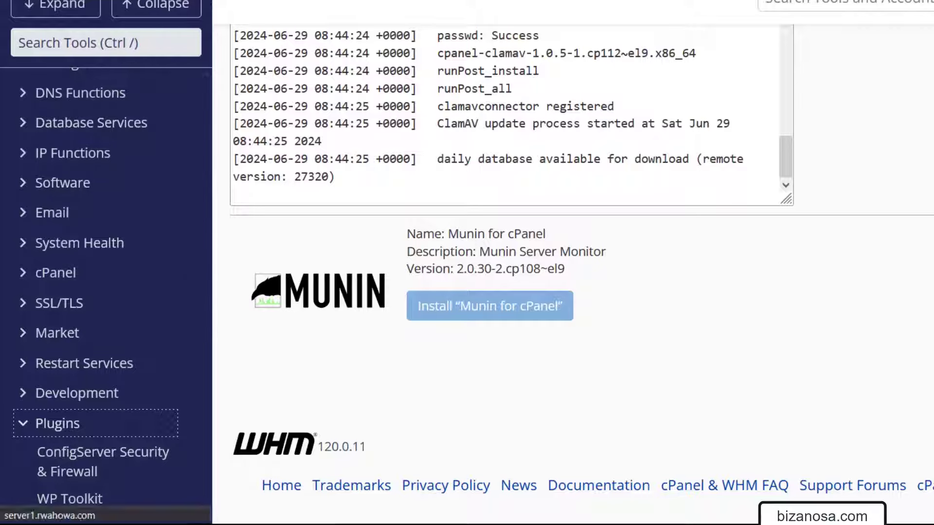
click(784, 183)
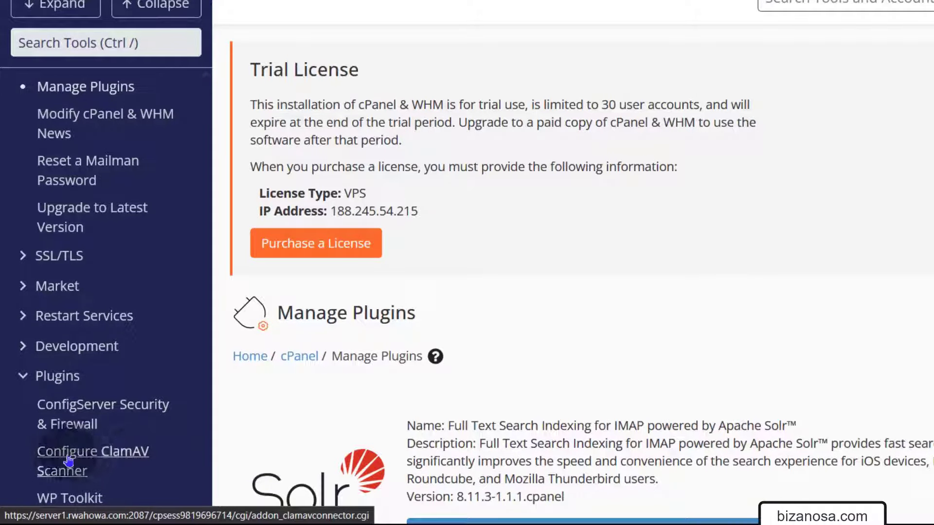
click(68, 460)
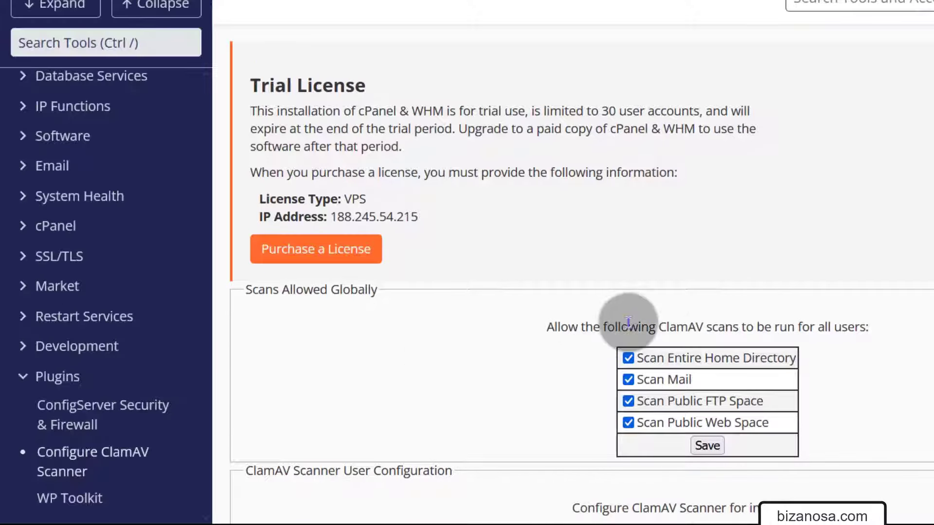
scroll(779, 209, down, 4)
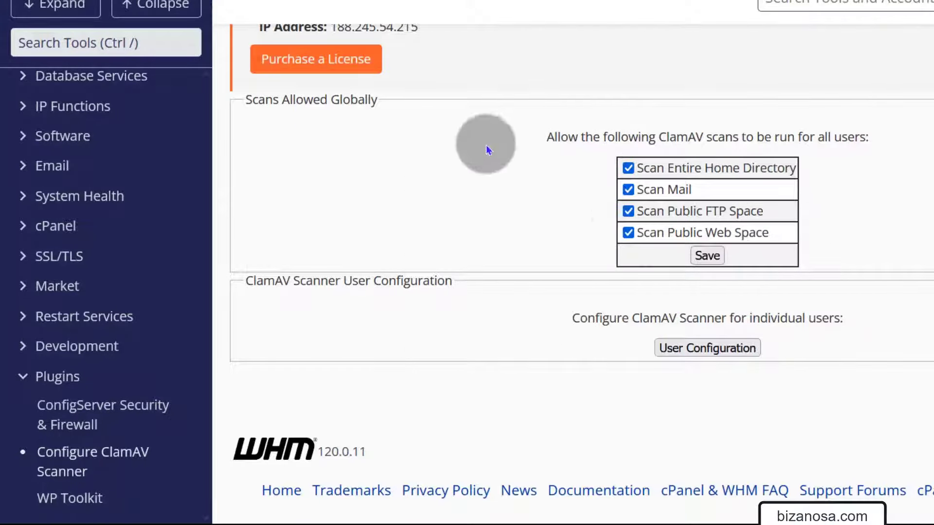
click(708, 257)
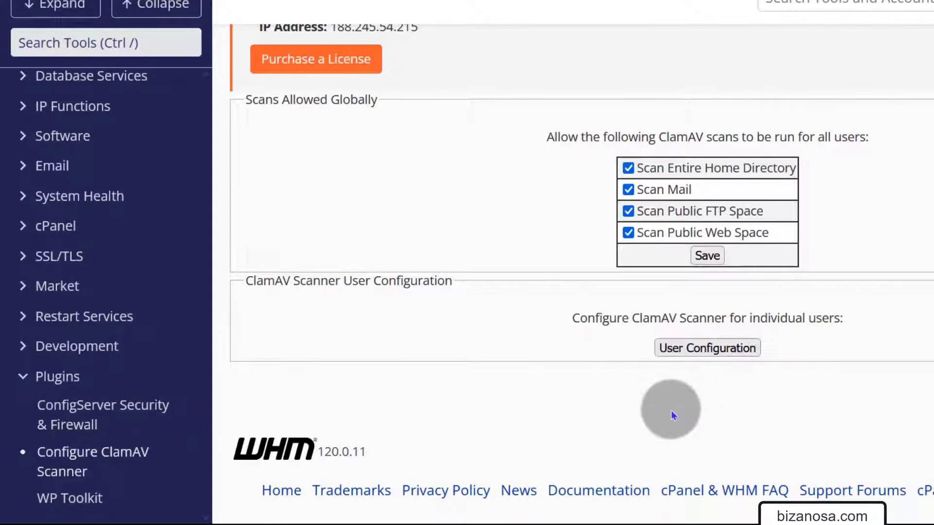
Open ClamAV User Configuration and scroll through the Group and User Scanner Configuration sections.
click(702, 348)
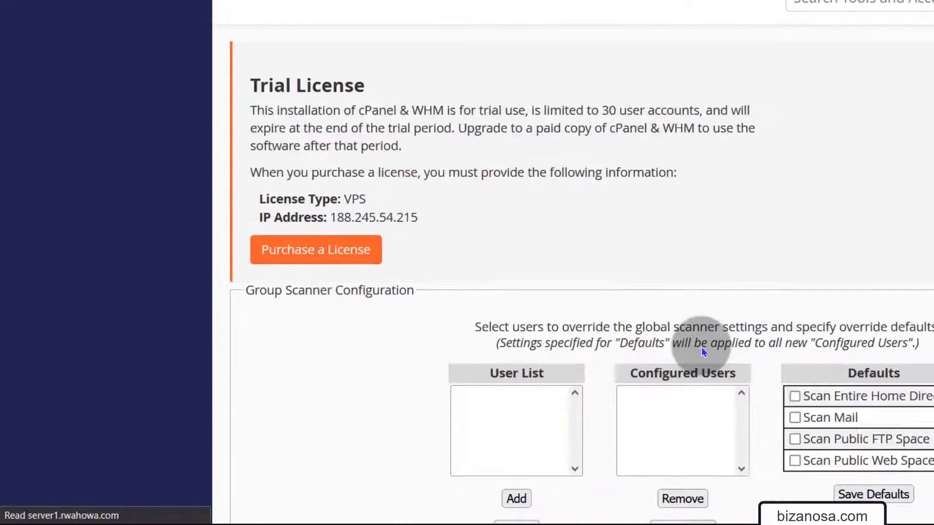
scroll(666, 166, down, 2)
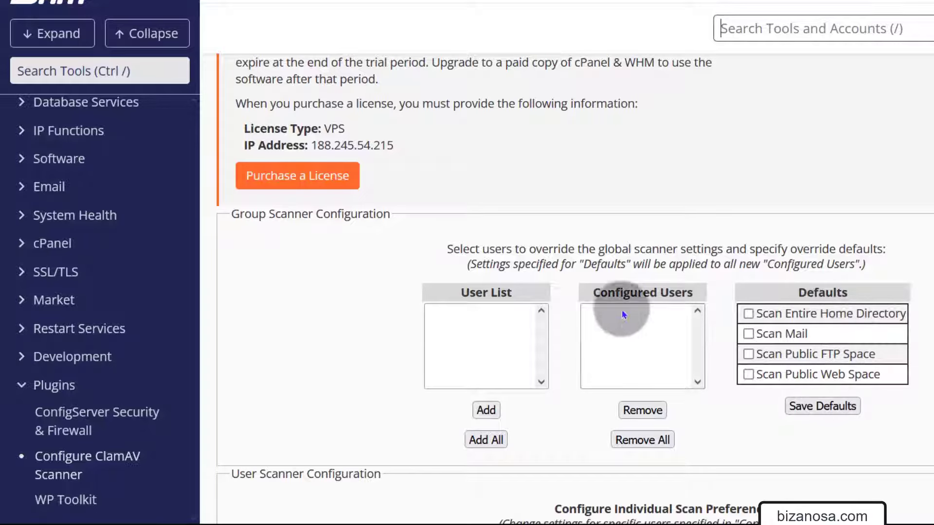
scroll(340, 335, down, 4)
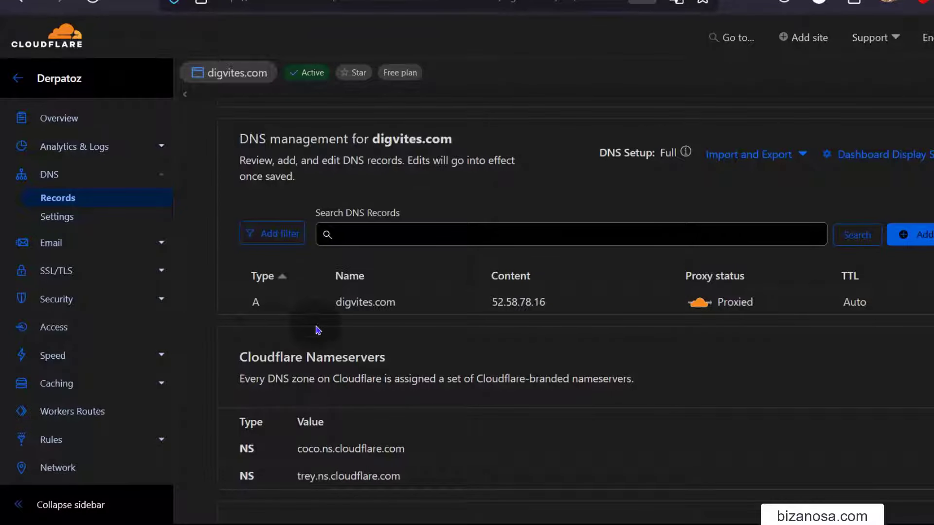
double_click(367, 302)
double_click(367, 301)
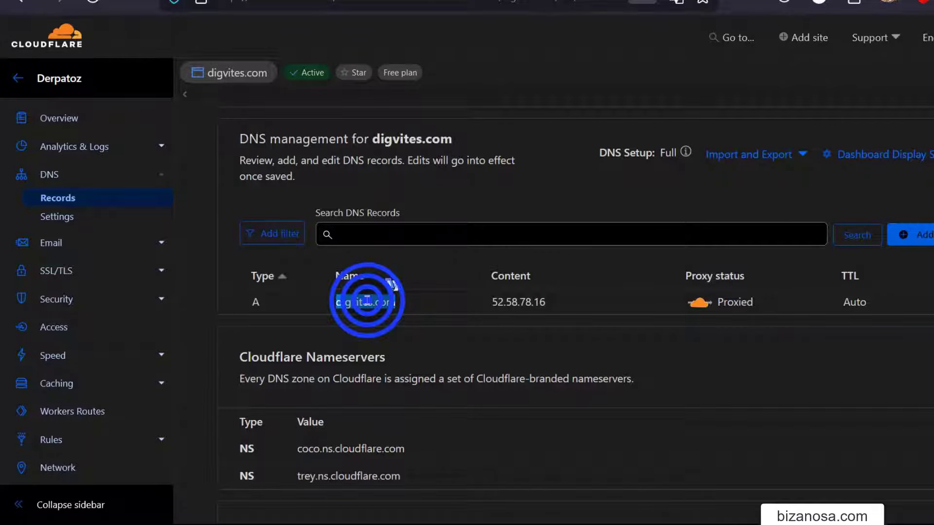
right_click(367, 300)
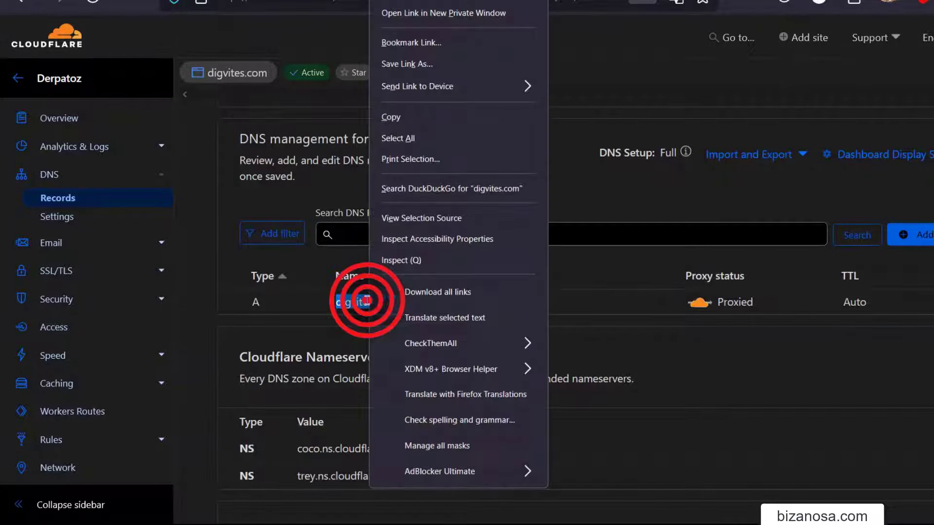
click(440, 13)
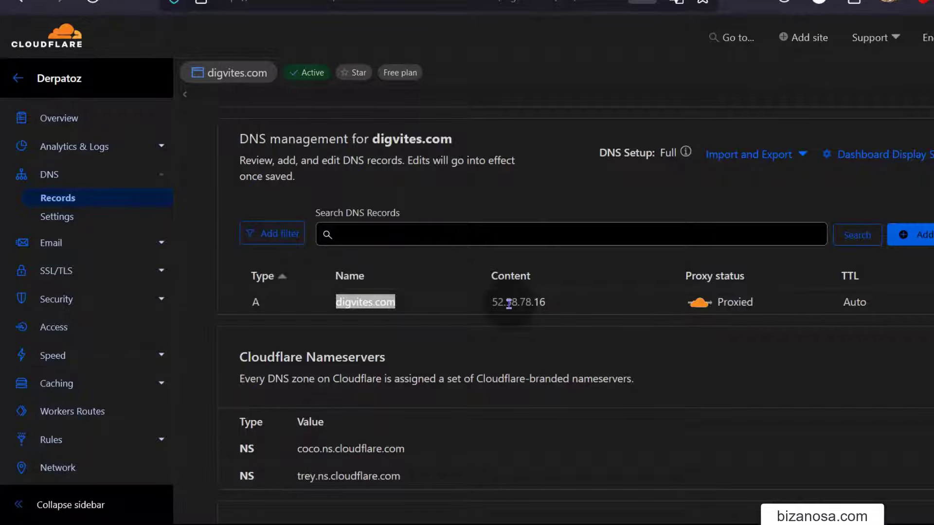
click(500, 329)
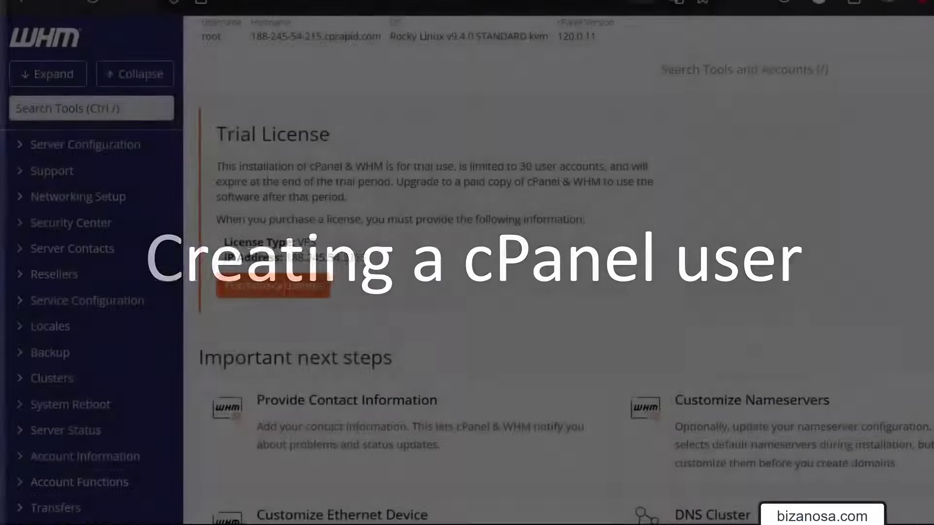
scroll(125, 327, down, 4)
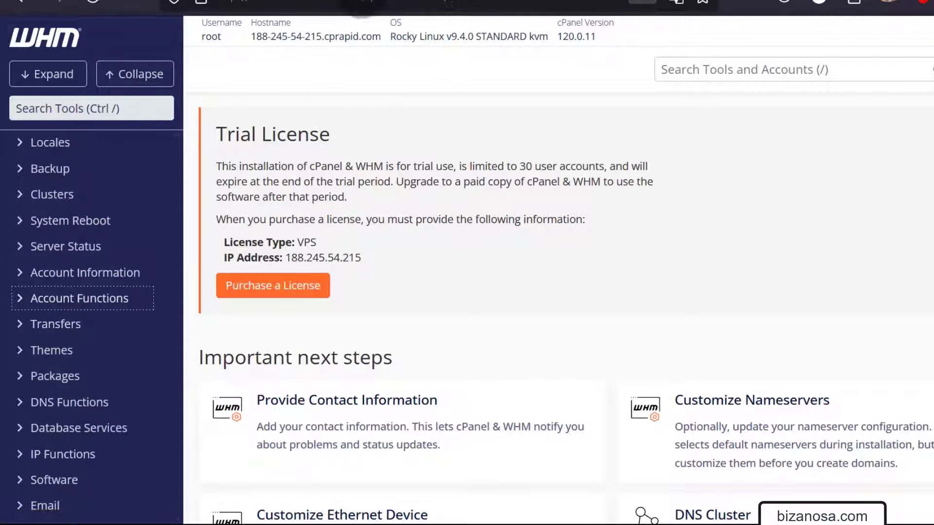
Expand Account Functions and open Create a New Account, scrolling up to its empty Domain field.
click(230, 10)
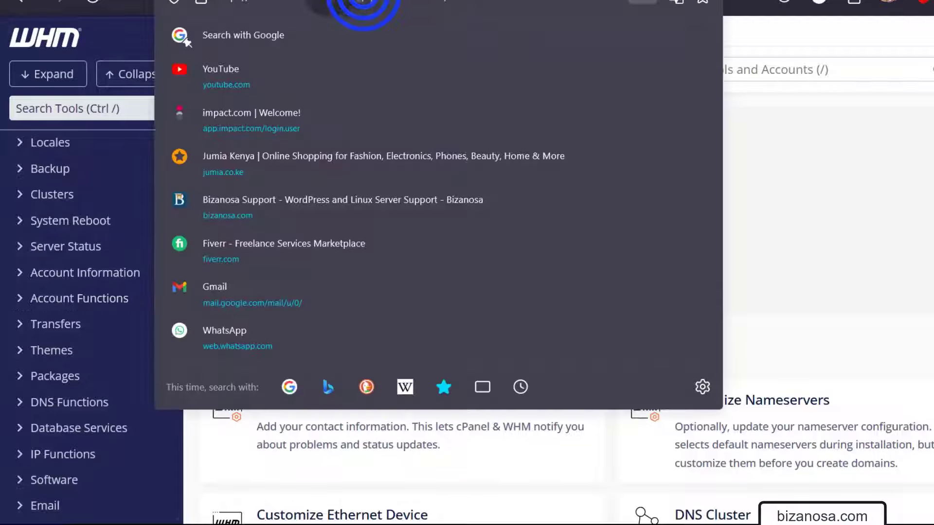
click(812, 198)
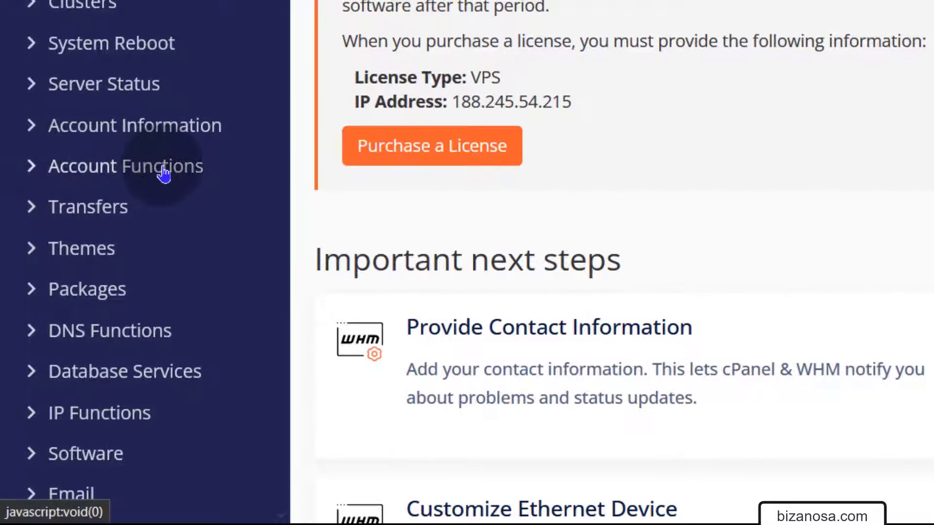
click(26, 169)
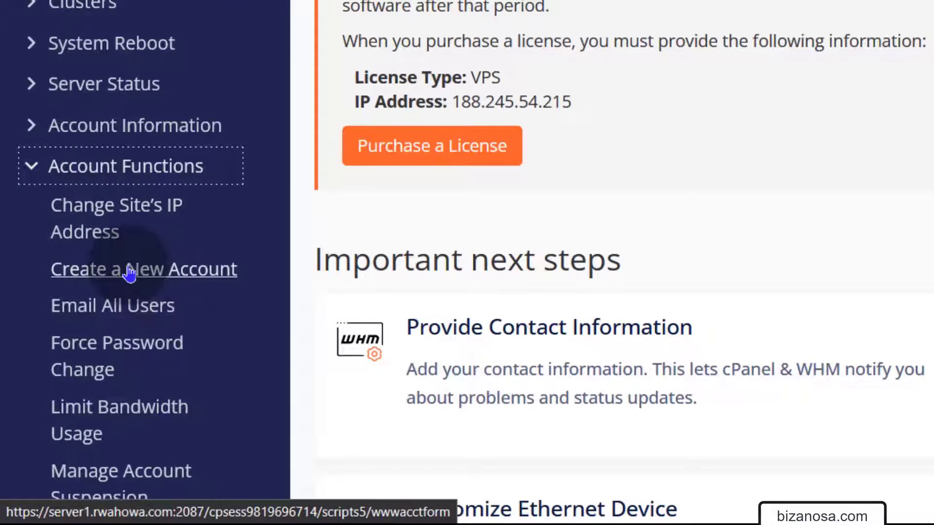
click(129, 272)
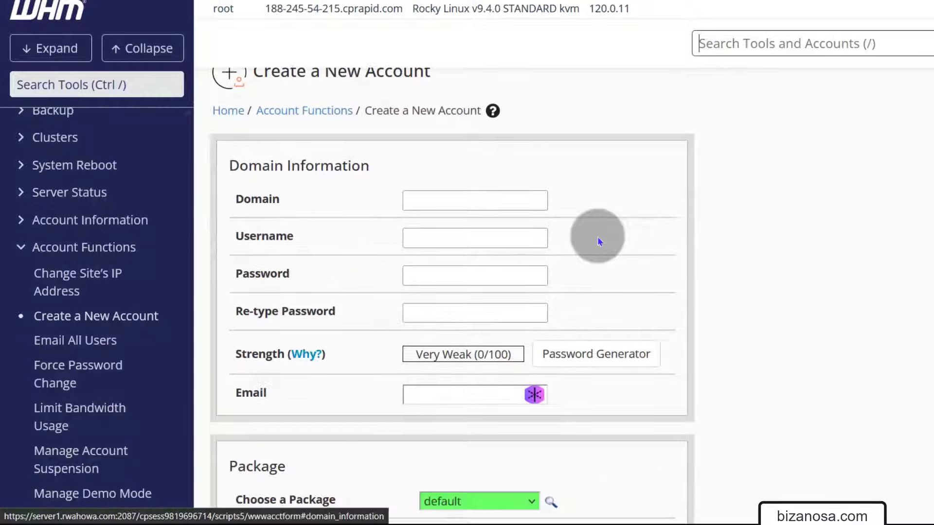
scroll(440, 293, up, 2)
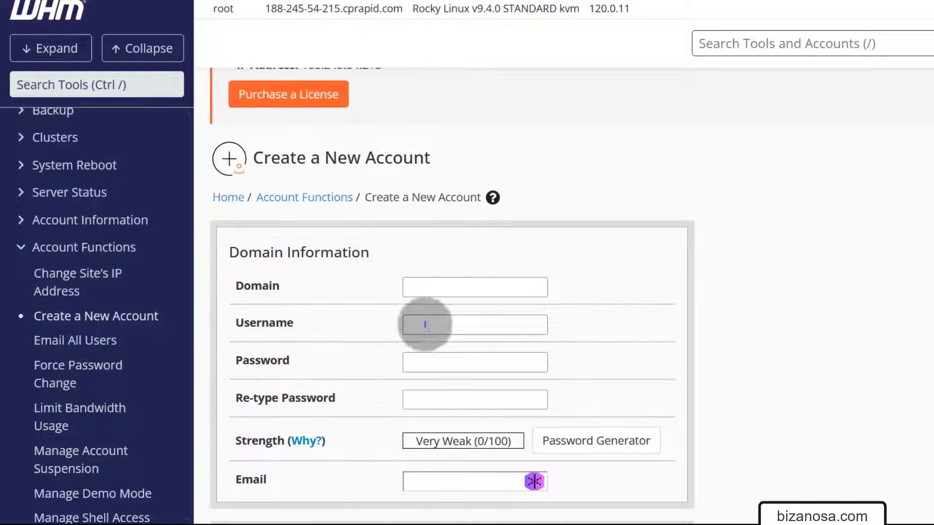
scroll(317, 323, up, 4)
scroll(24, 227, up, 5)
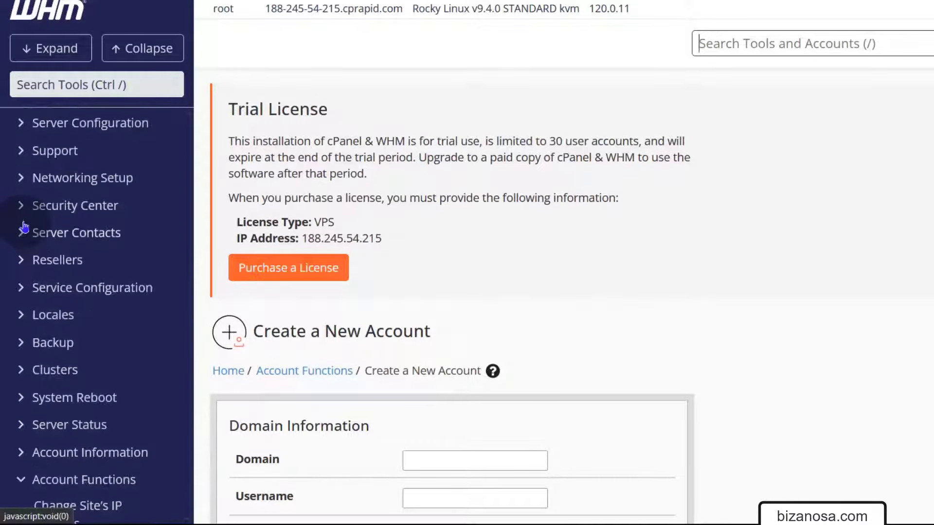
Open Basic WebHost Manager Setup from Server Configuration in a new tab.
click(22, 122)
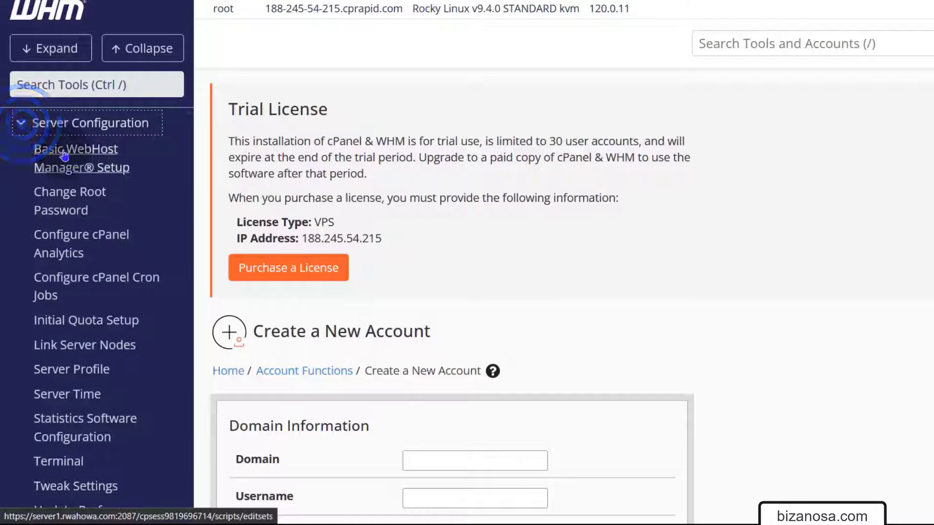
right_click(65, 155)
click(132, 72)
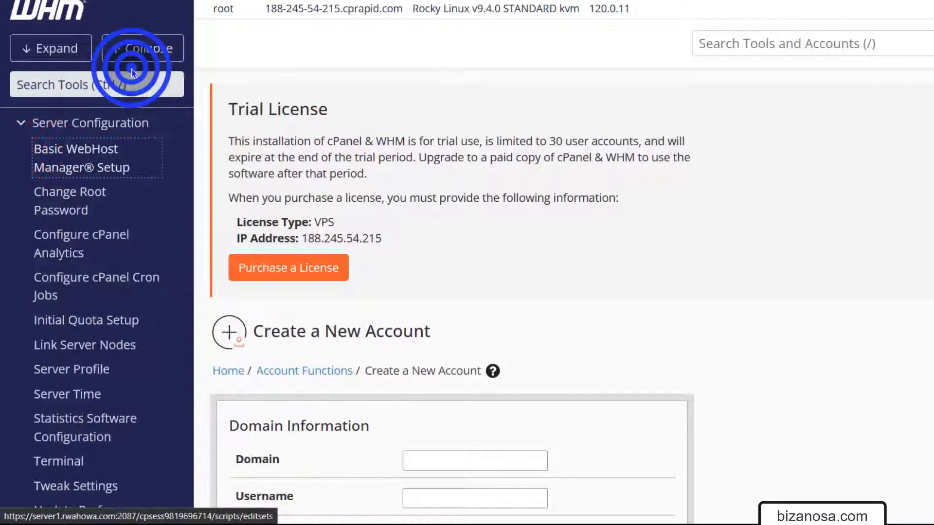
key(ctrl+Tab)
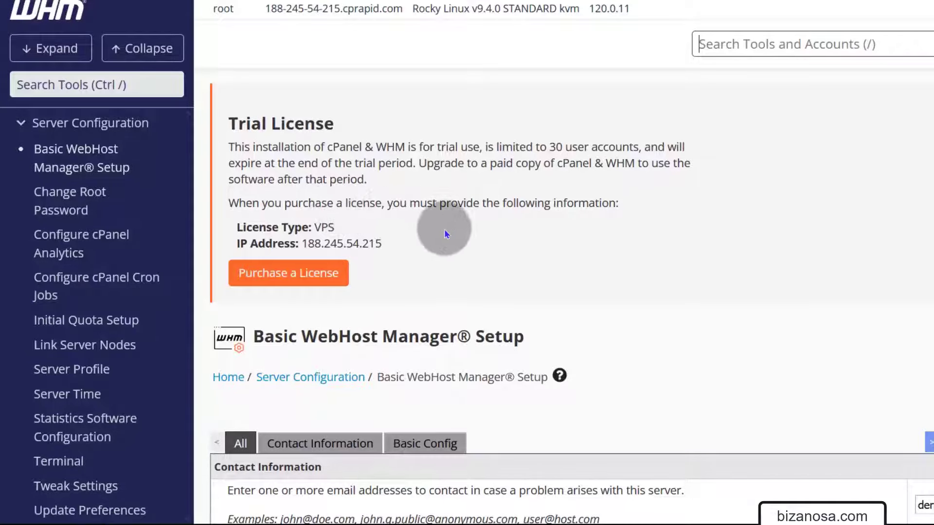
Scroll down to the nameserver entries and focus the first nameserver field.
scroll(446, 234, down, 20)
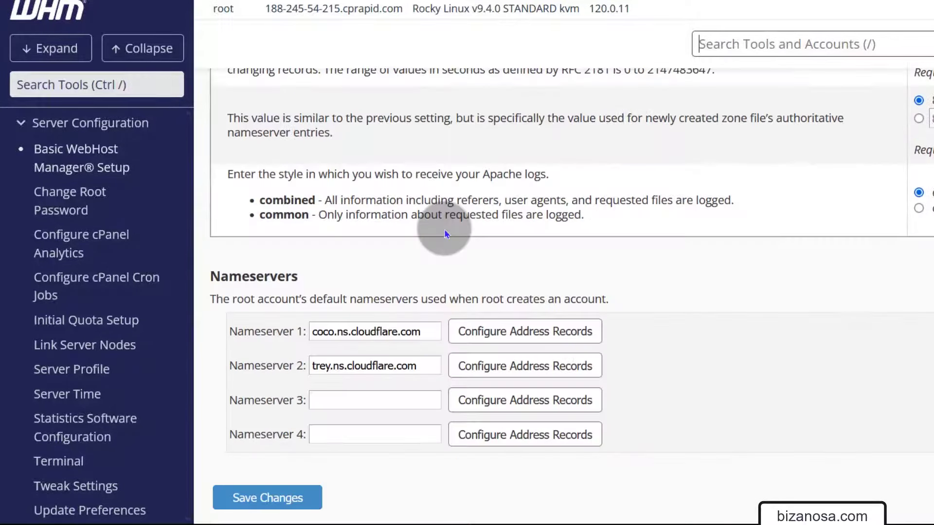
scroll(446, 234, down, 3)
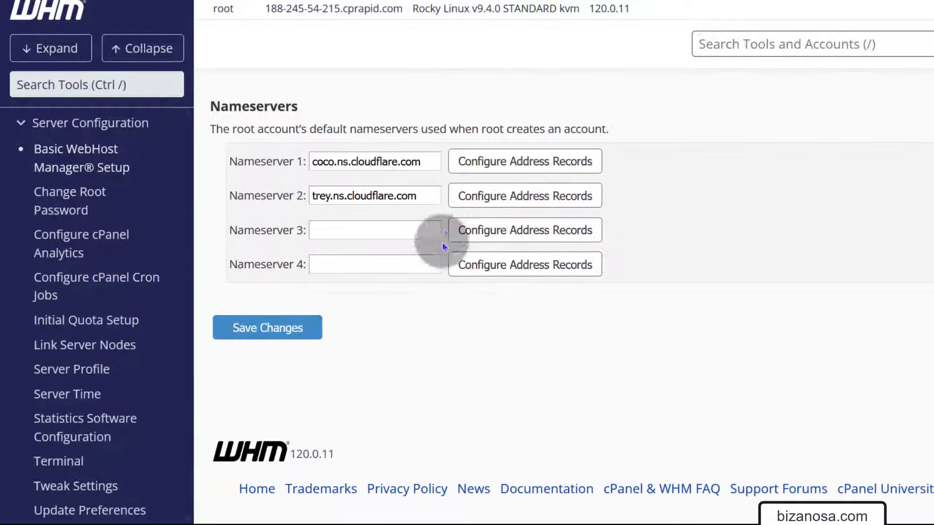
click(375, 161)
click(705, 196)
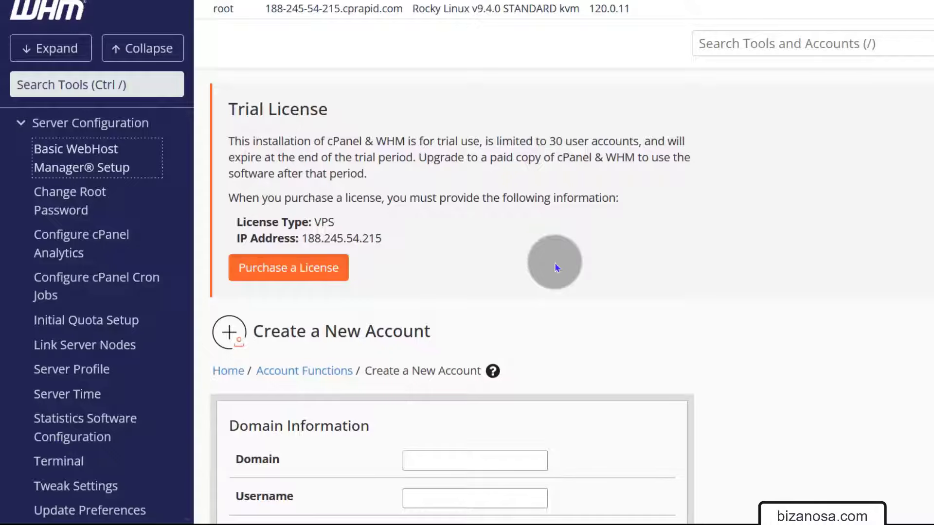
scroll(557, 268, down, 5)
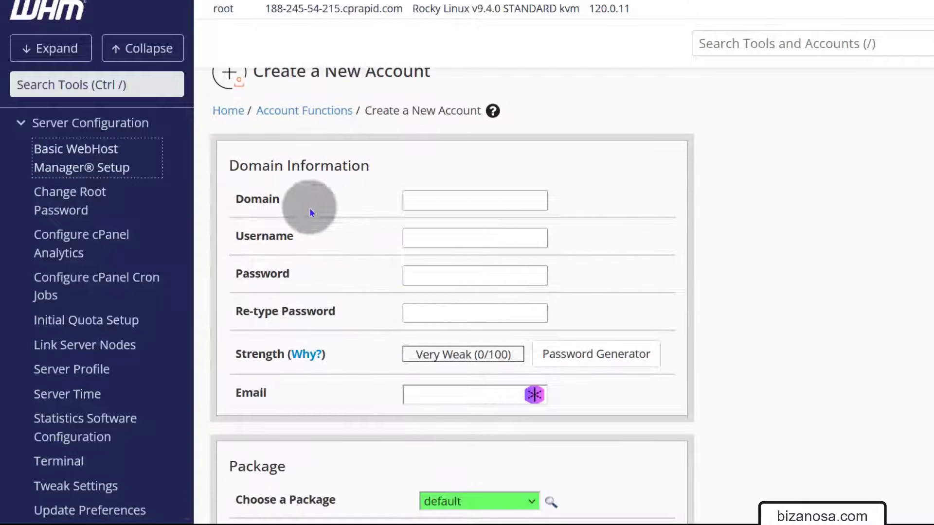
scroll(335, 417, down, 3)
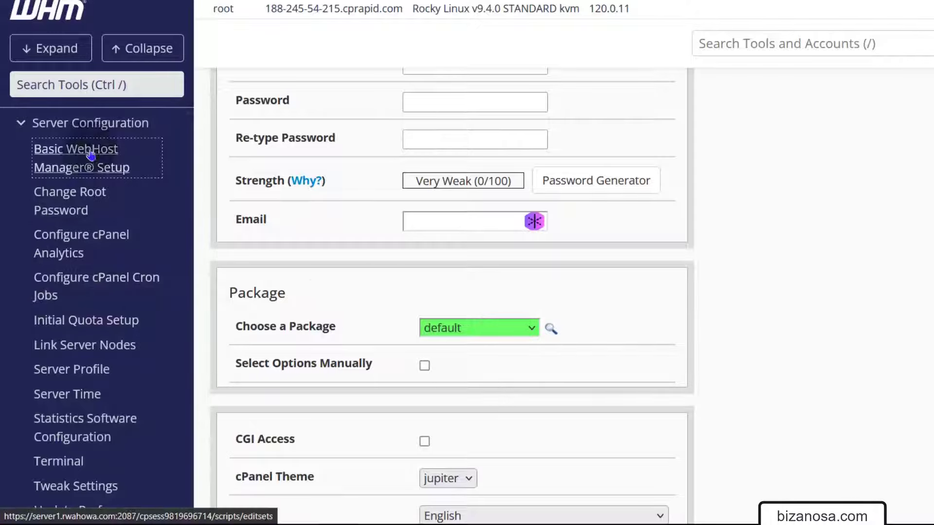
click(84, 84)
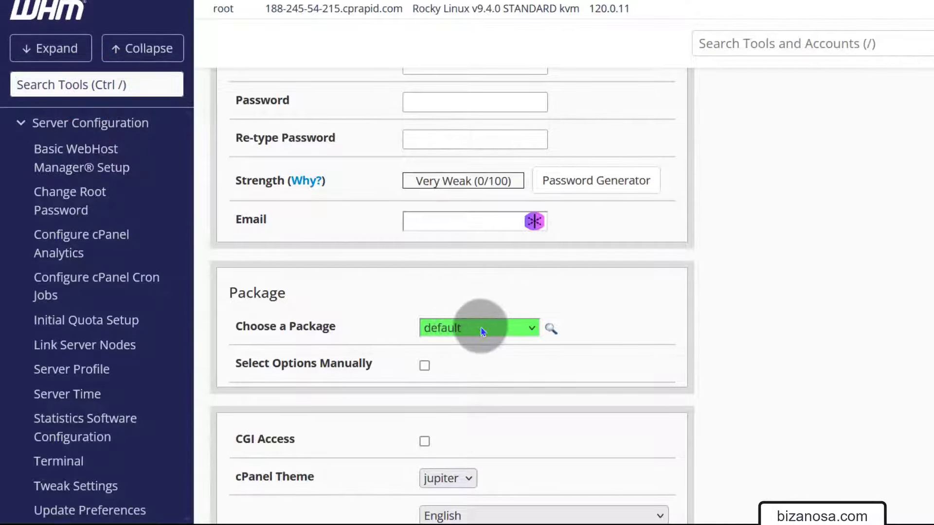
scroll(483, 331, up, 2)
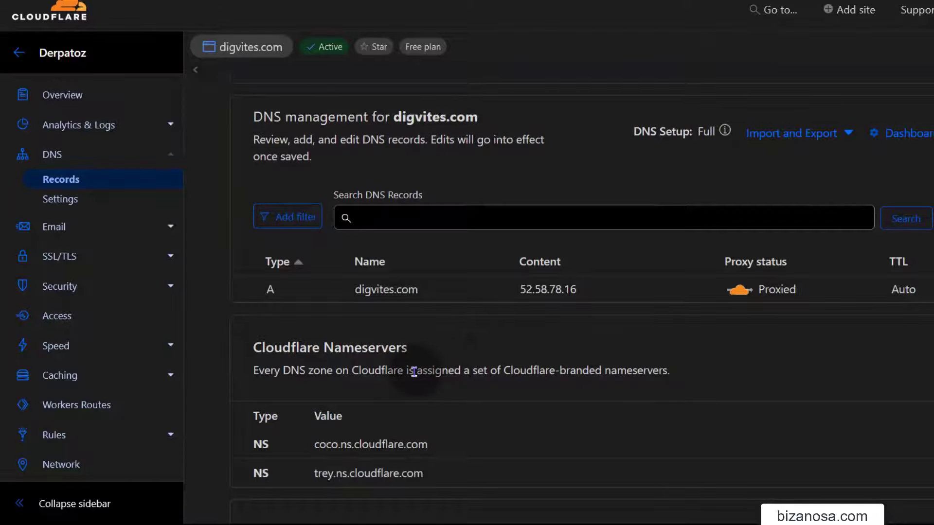
scroll(414, 372, down, 3)
Paste digvites.com from Cloudflare as the domain and edit the auto-filled username to end in s240.
scroll(411, 380, up, 4)
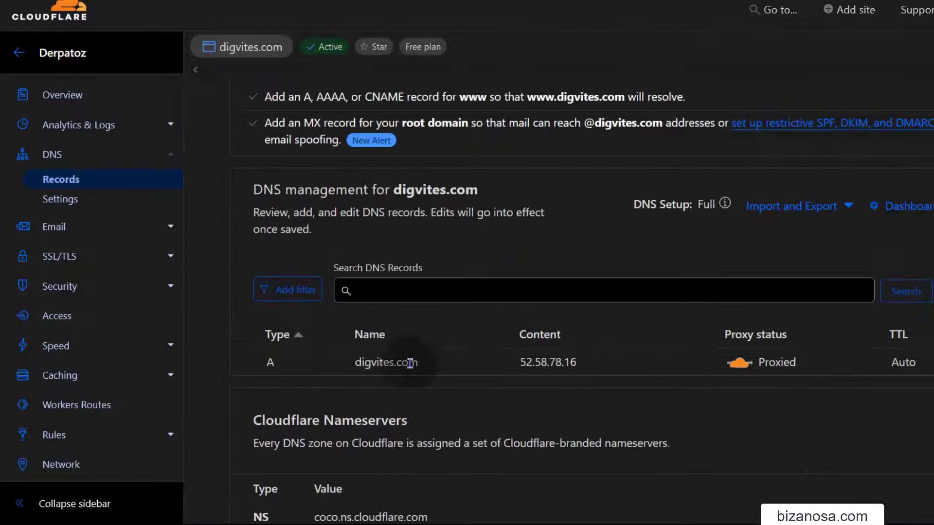
double_click(394, 361)
key(ctrl+c)
right_click(395, 360)
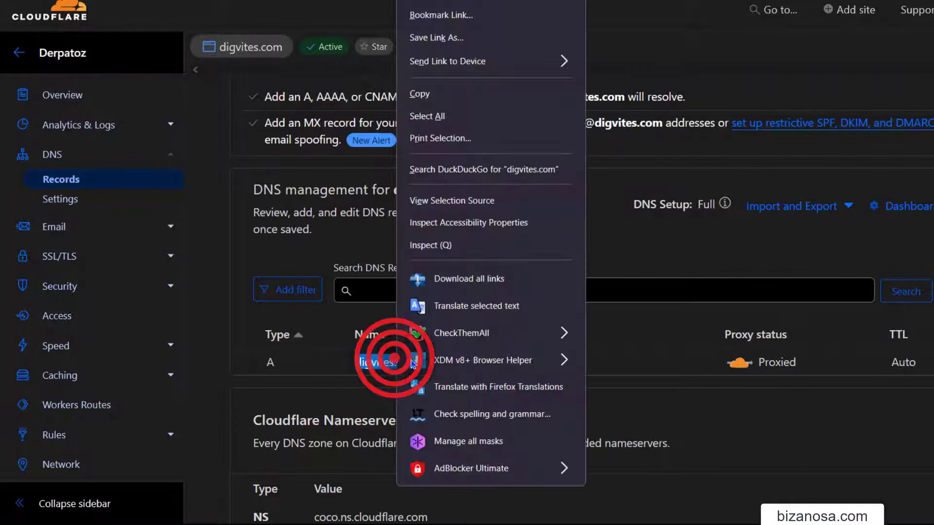
click(447, 117)
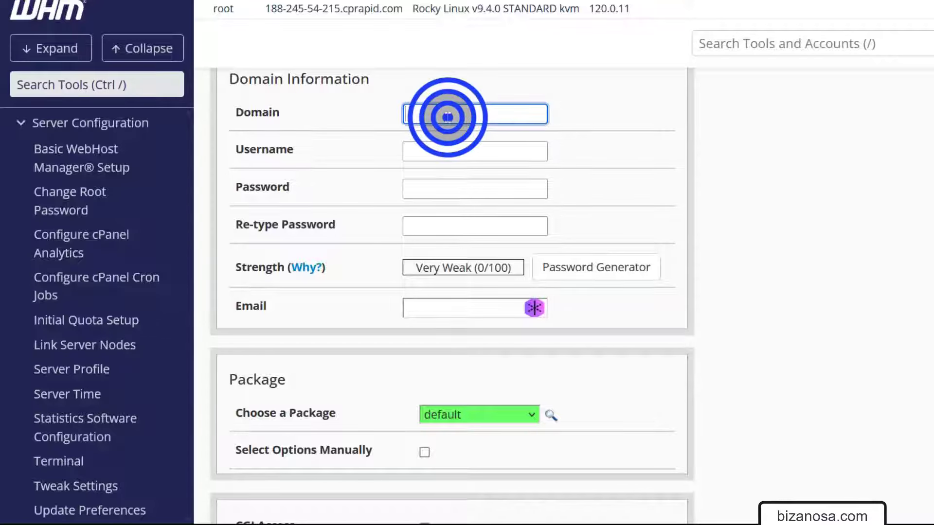
right_click(448, 117)
click(505, 233)
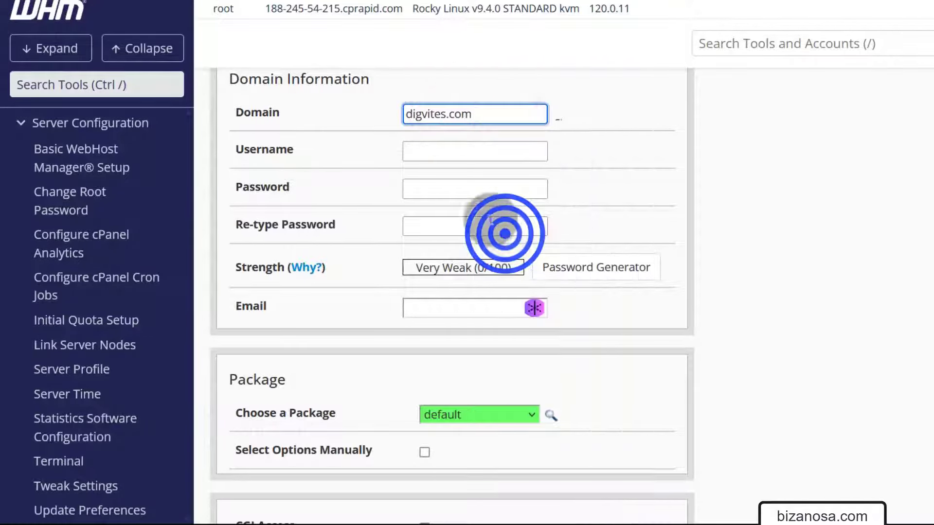
click(442, 152)
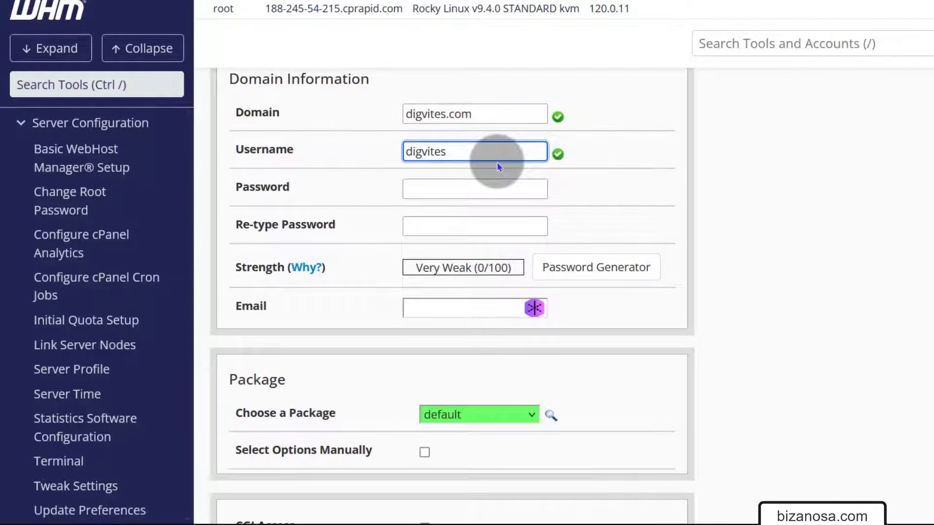
key(BackSpace)
text(s240)
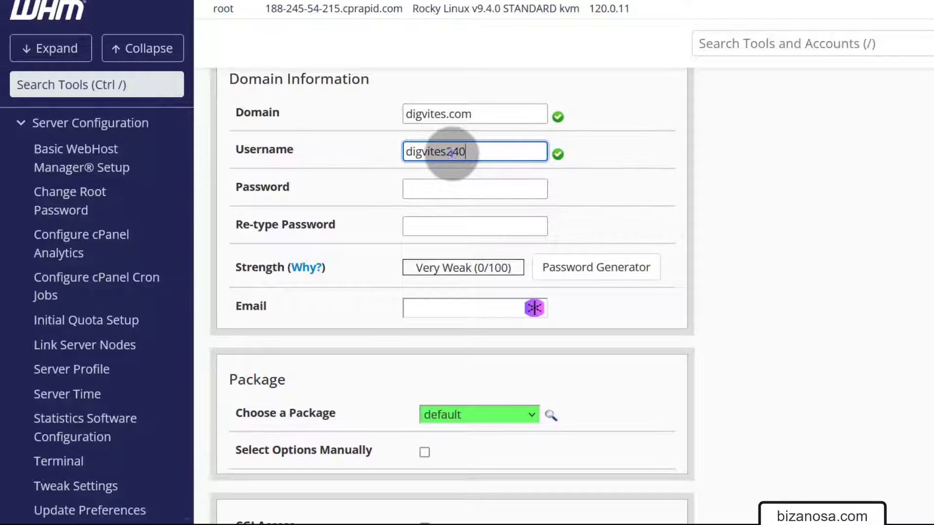
Use Firefox's generated very strong password and save a copy in the notes.
click(443, 189)
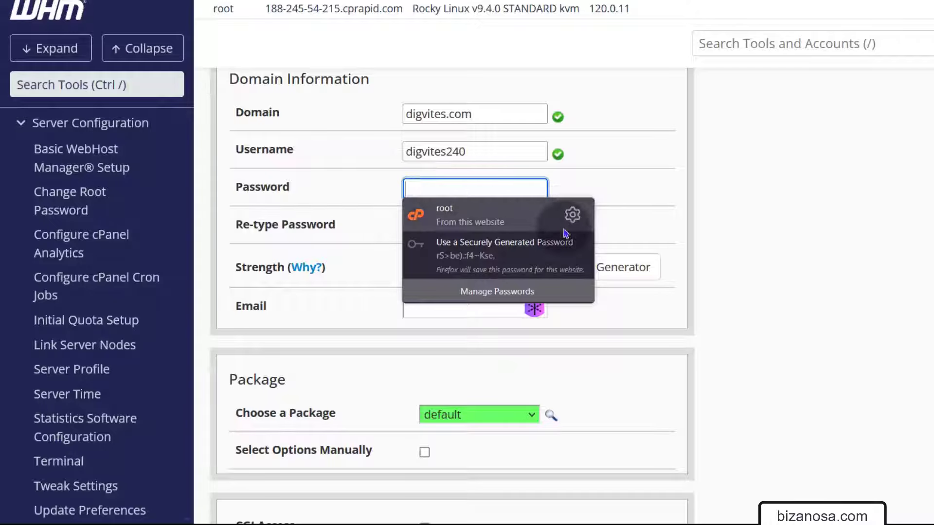
click(487, 247)
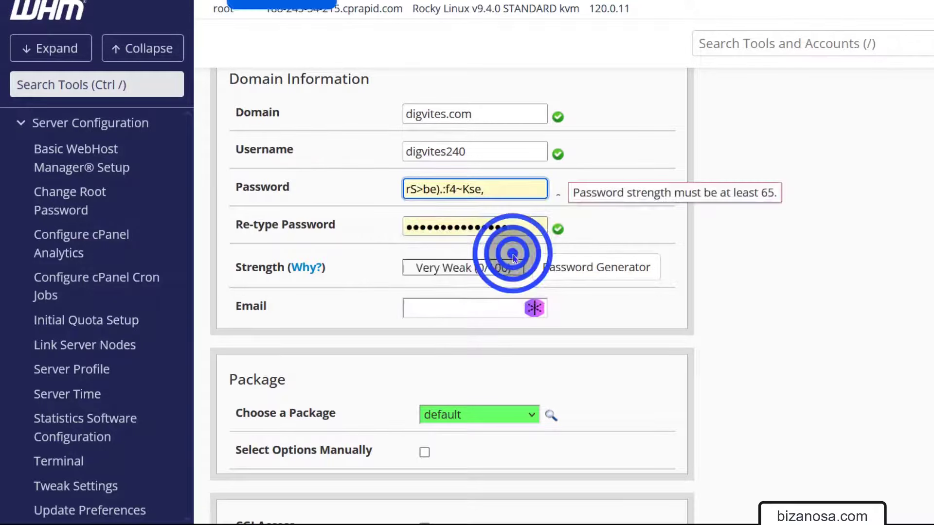
double_click(467, 192)
right_click(466, 190)
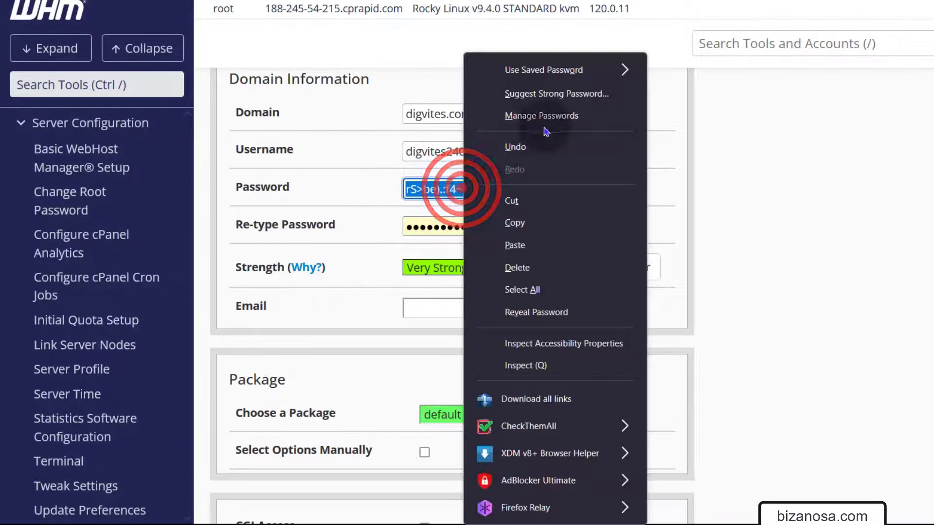
click(530, 223)
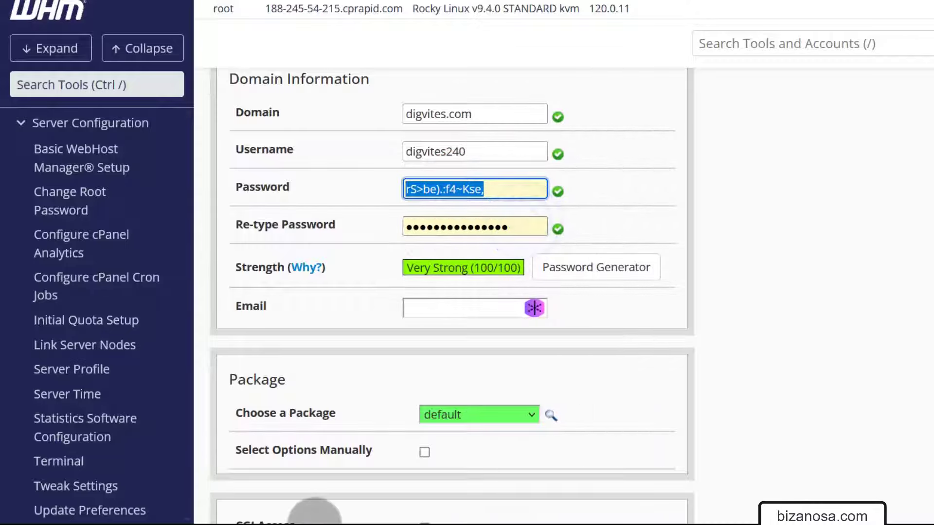
click(314, 518)
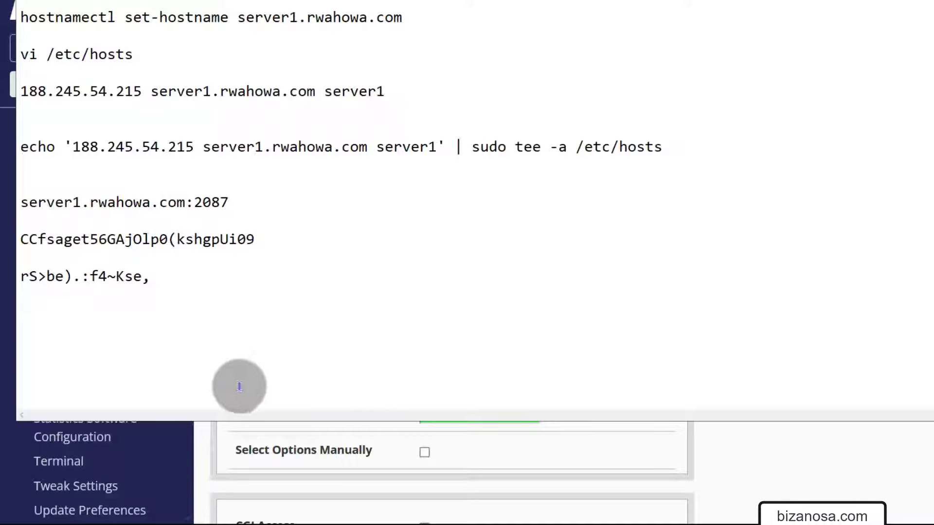
click(211, 434)
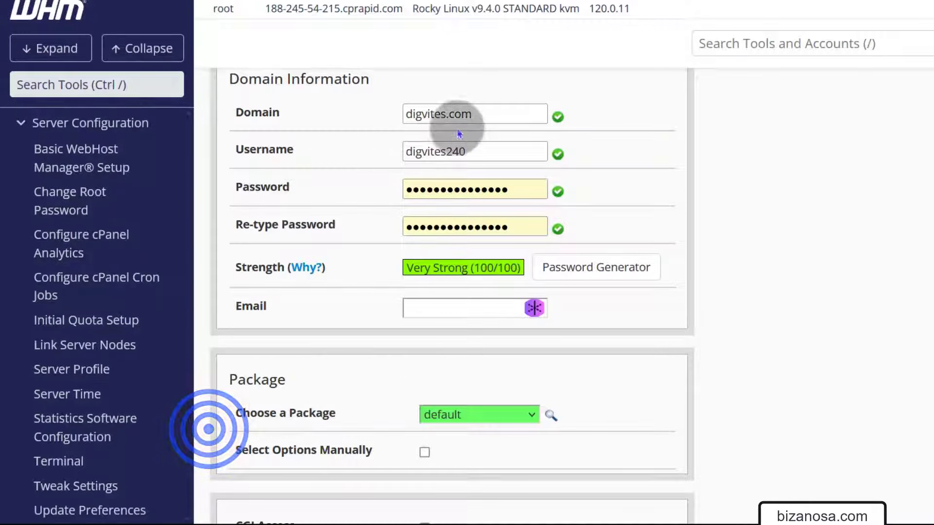
key(alt+Tab)
click(173, 304)
key(alt+Tab)
Enter the contact e-mail, keep the default package, and tick Select Options Manually.
scroll(373, 325, down, 3)
click(450, 137)
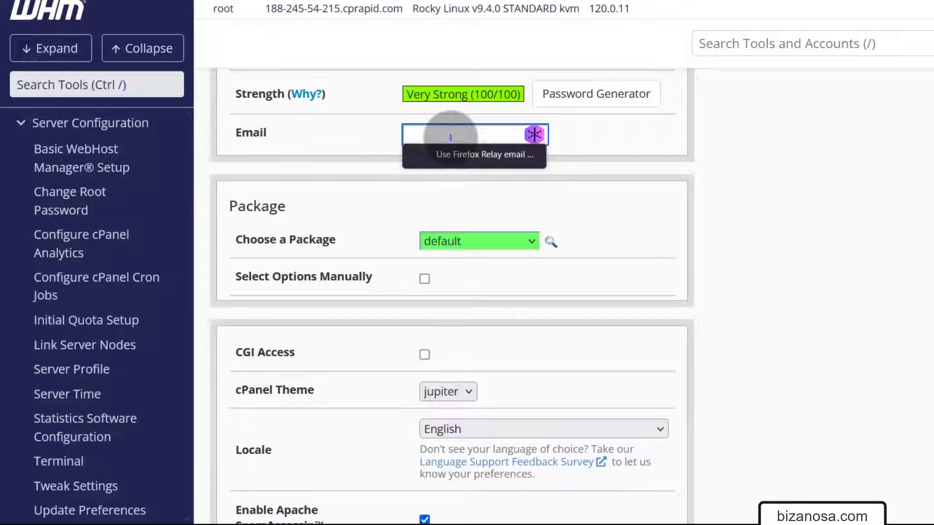
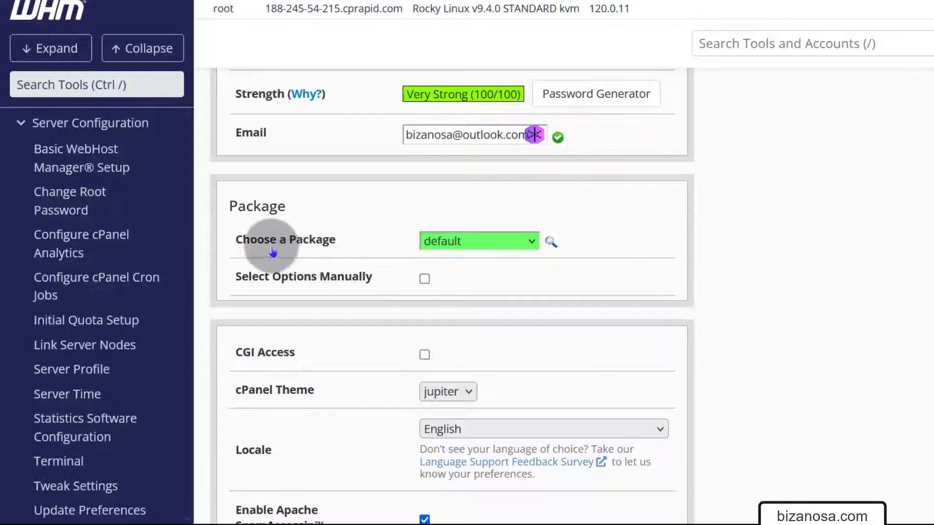
scroll(585, 239, down, 4)
scroll(527, 106, up, 2)
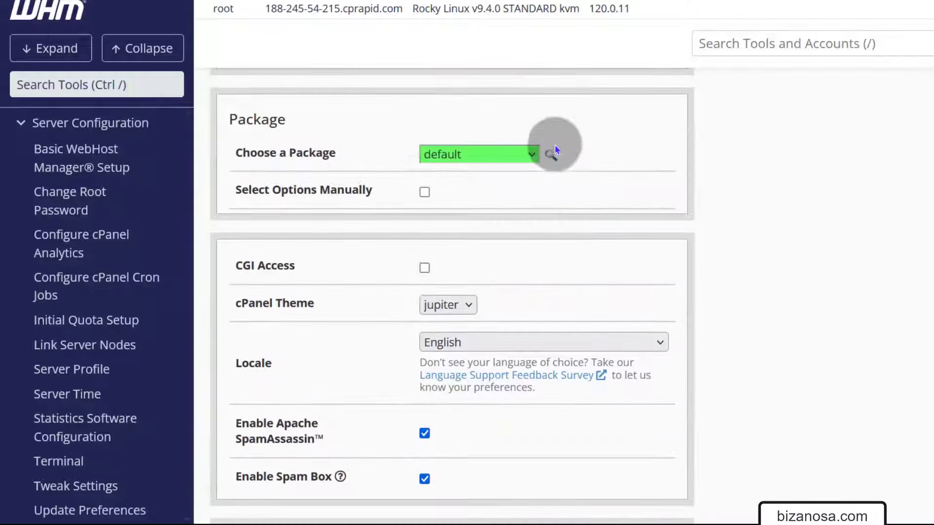
click(532, 155)
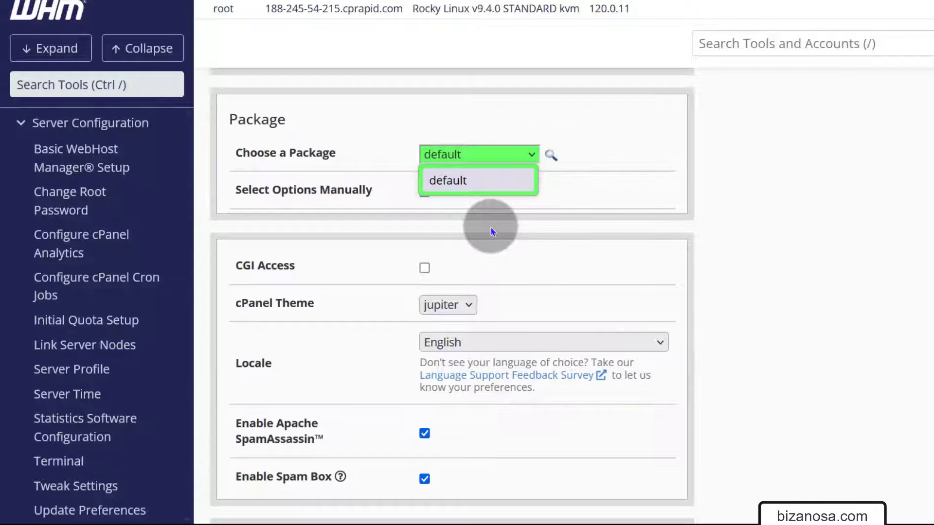
click(627, 151)
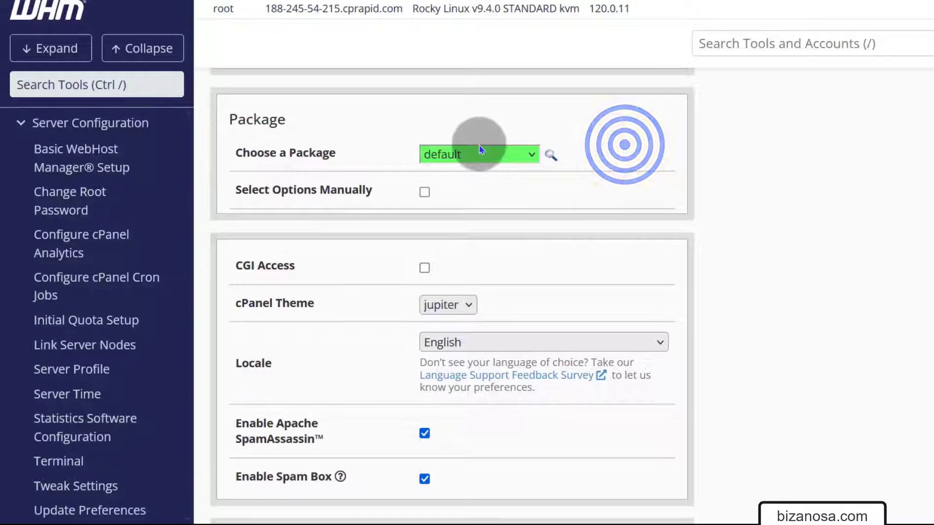
click(424, 192)
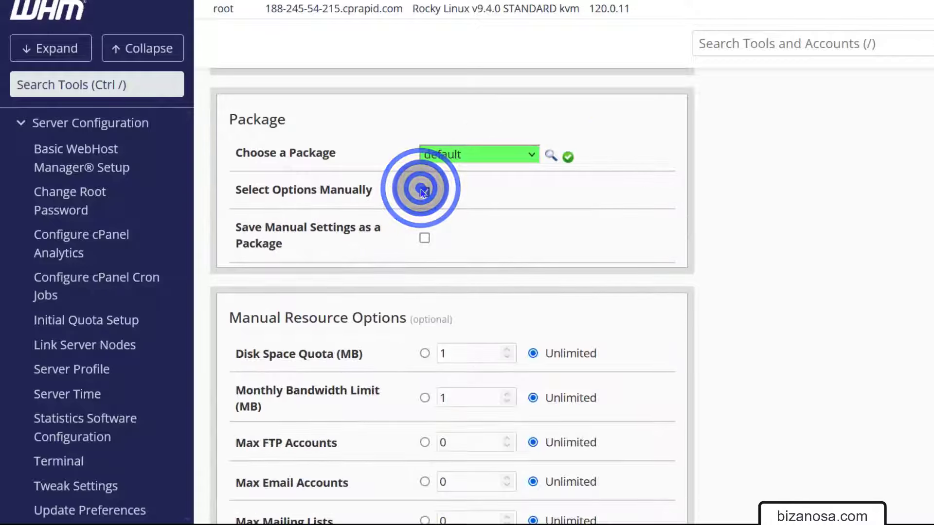
Untick Select Options Manually so the account uses the default package.
scroll(480, 243, down, 13)
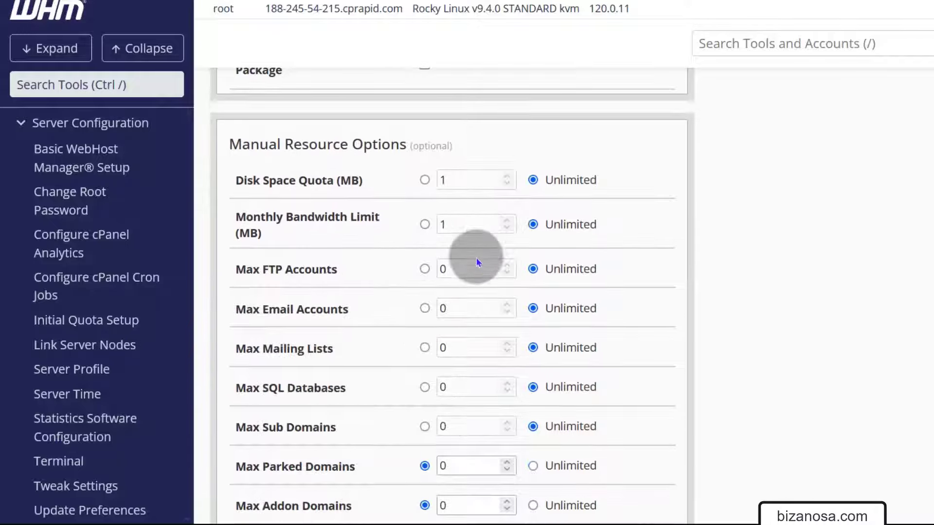
scroll(453, 293, up, 7)
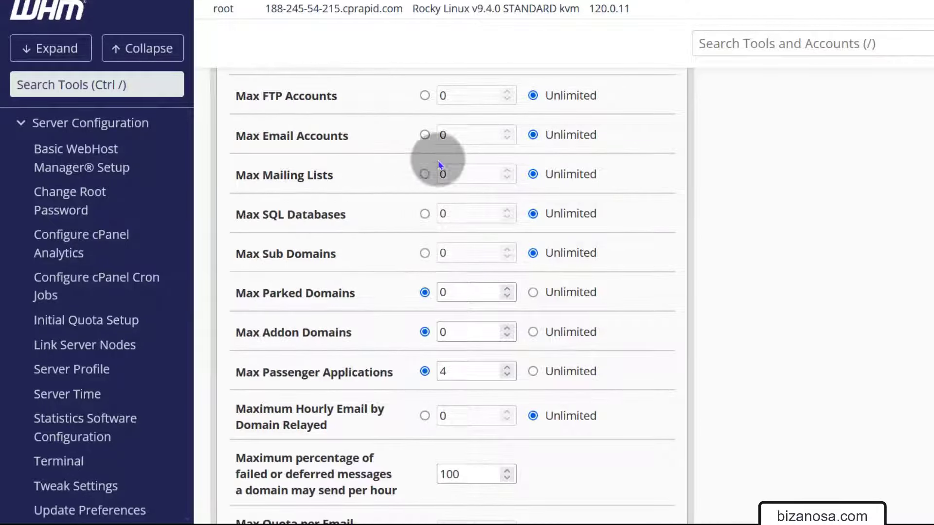
scroll(470, 312, down, 3)
scroll(468, 311, down, 14)
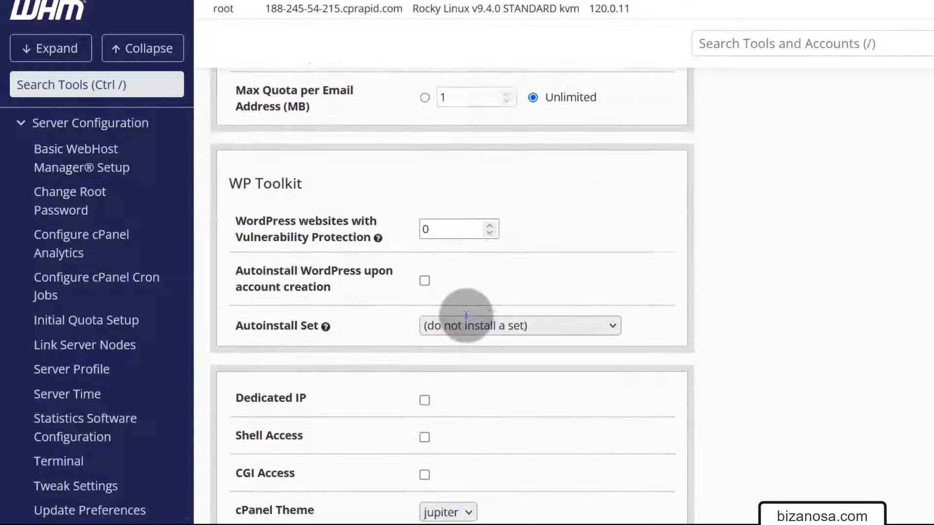
scroll(439, 295, up, 15)
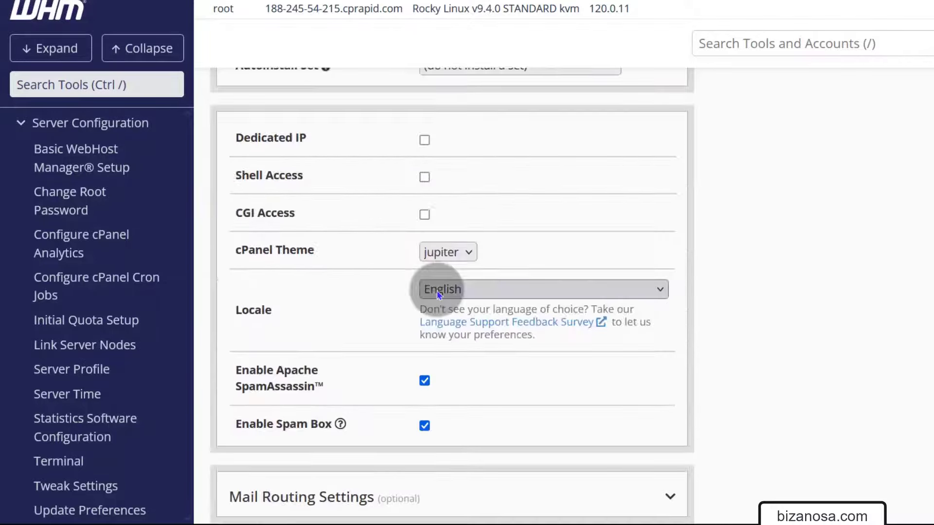
scroll(440, 297, up, 10)
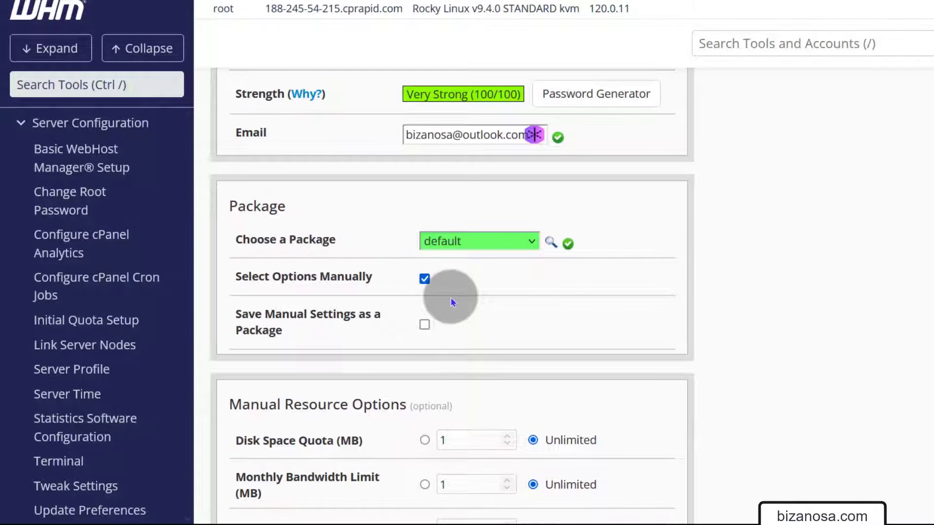
click(424, 278)
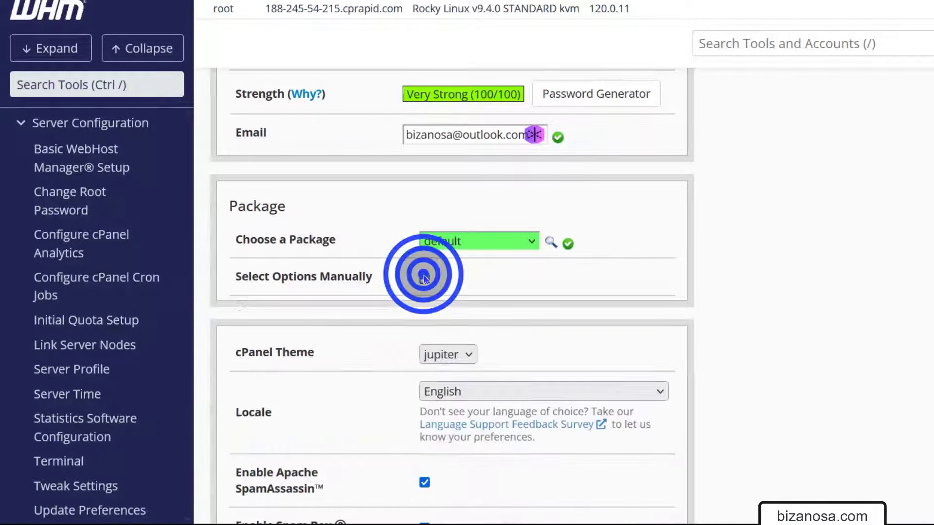
Keep the jupiter cPanel theme and English locale, and expand Mail Routing Settings.
scroll(569, 281, down, 5)
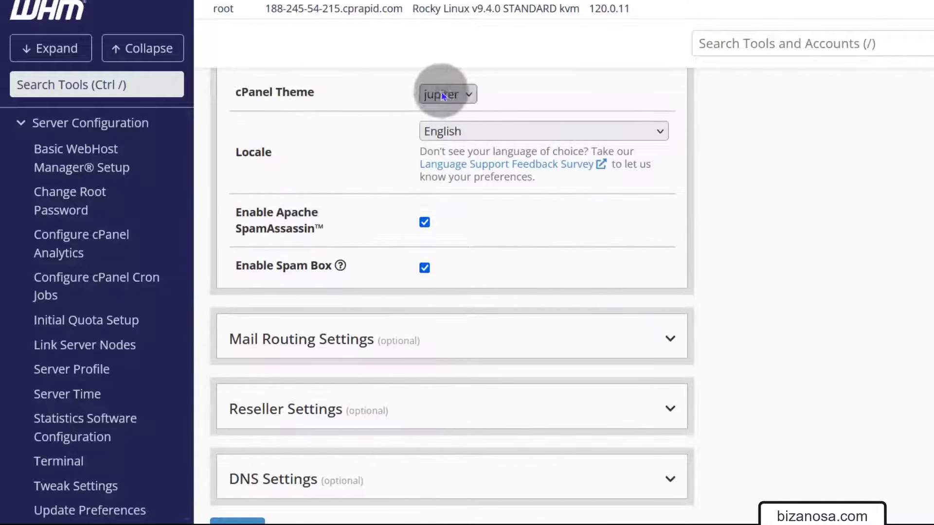
click(465, 95)
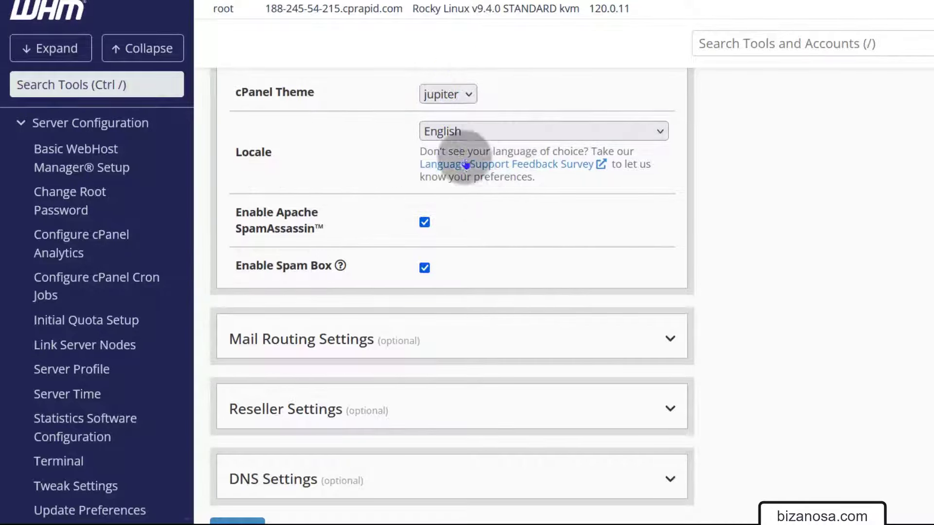
click(538, 132)
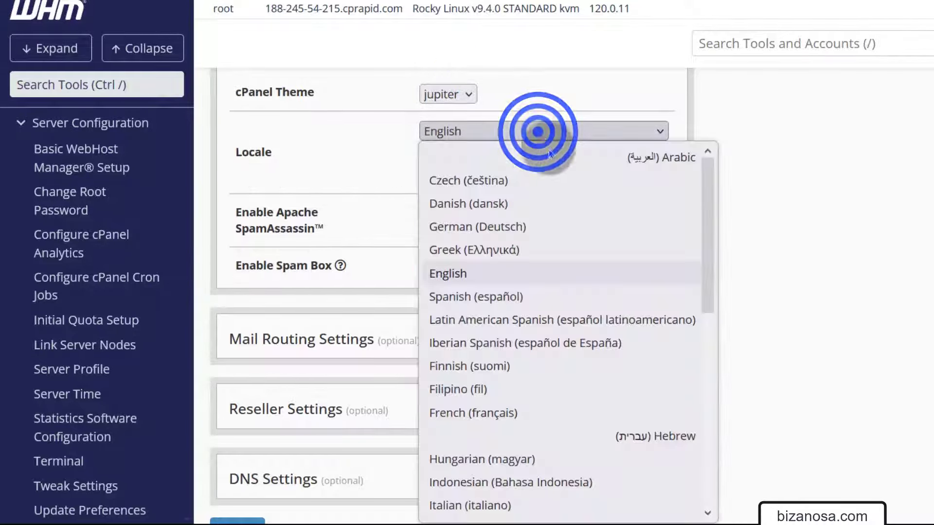
scroll(535, 462, down, 8)
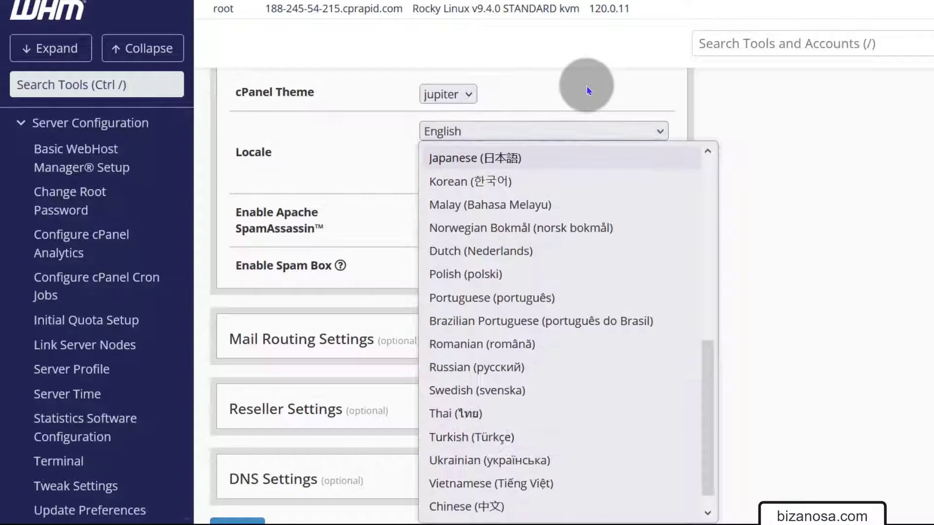
click(584, 130)
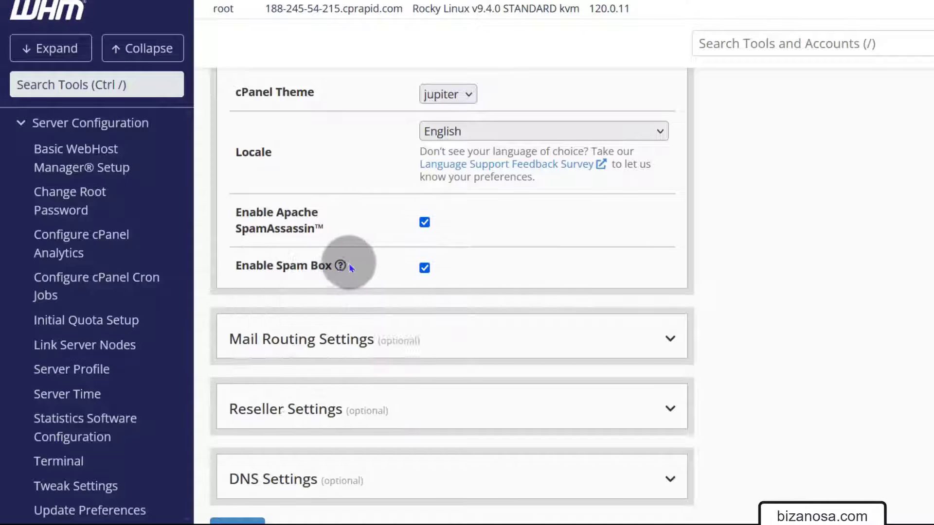
mouse_move(340, 269)
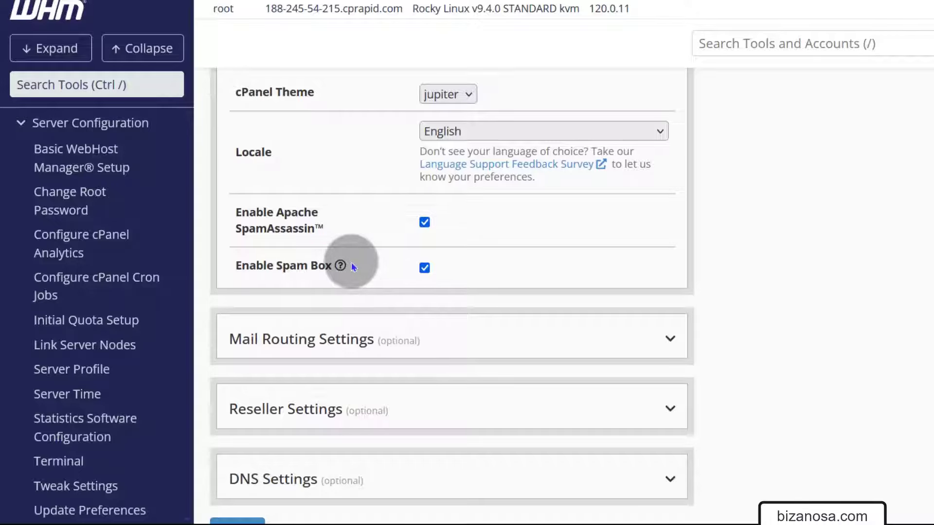
scroll(353, 267, down, 3)
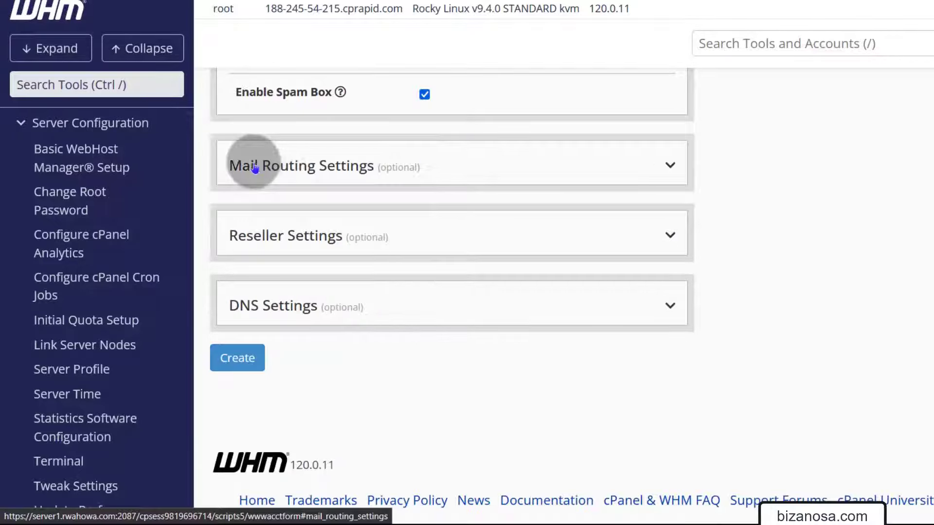
click(667, 165)
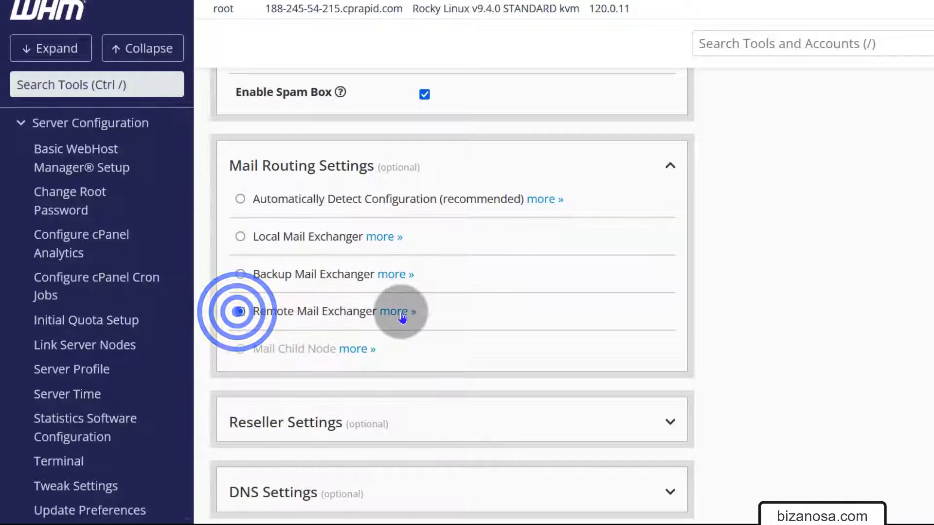
Read the Remote Mail Exchanger note and expand Reseller Settings, leaving reseller off.
scroll(415, 144, down, 3)
click(415, 143)
scroll(415, 144, up, 3)
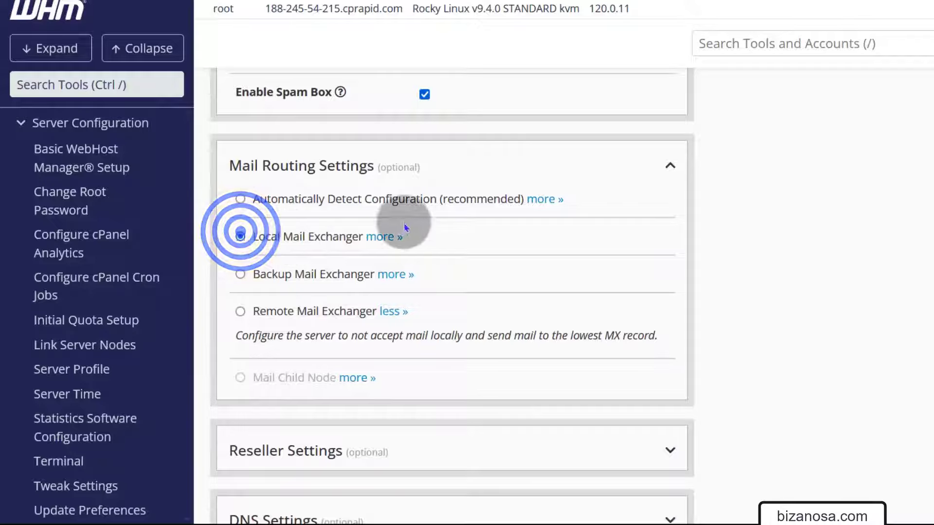
scroll(489, 233, down, 4)
click(631, 214)
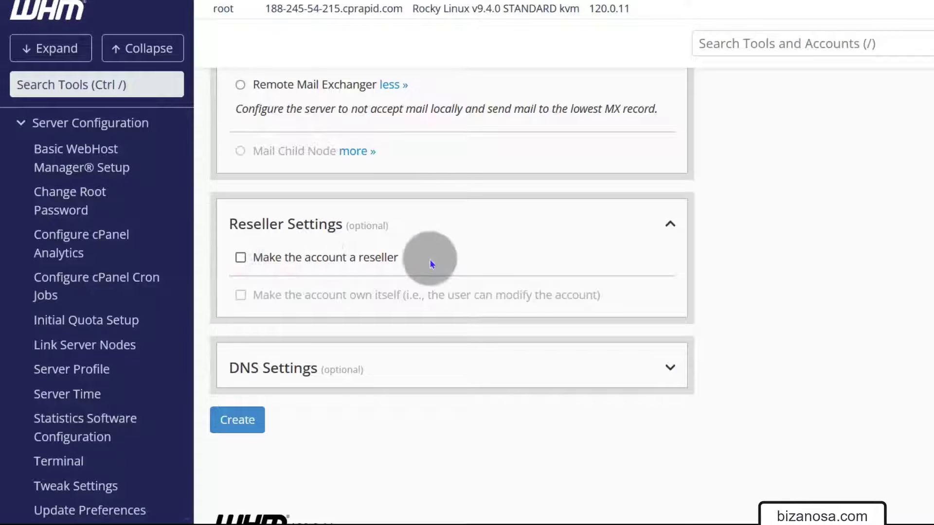
Expand DNS Settings with DKIM and SPF enabled and create the account.
scroll(538, 243, down, 1)
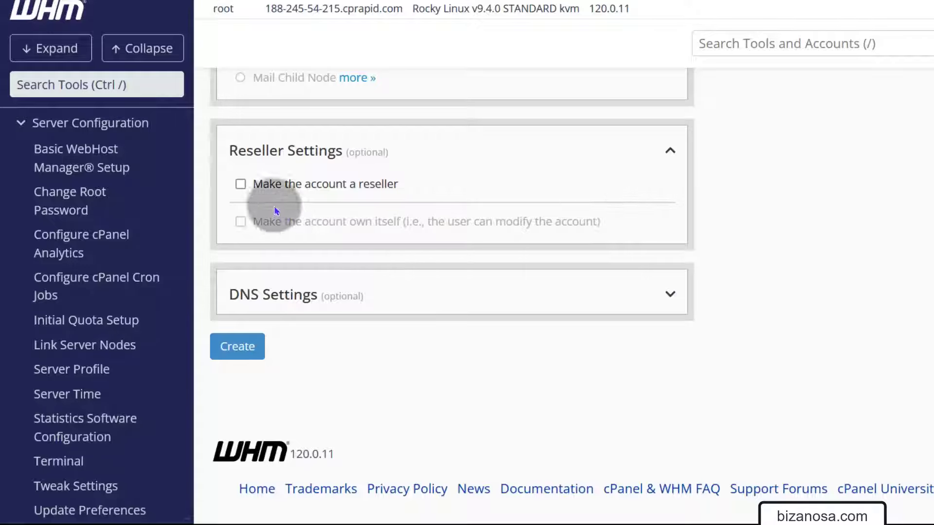
click(659, 288)
scroll(621, 300, down, 2)
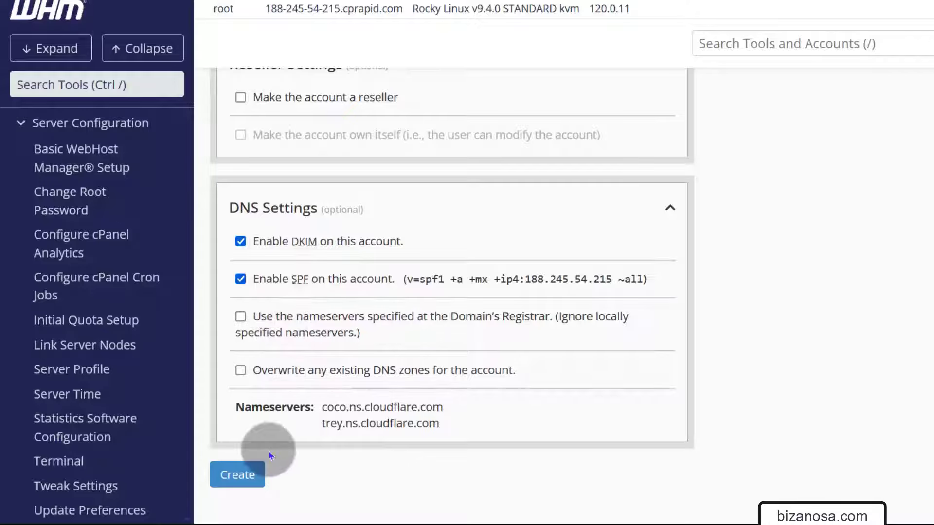
click(243, 478)
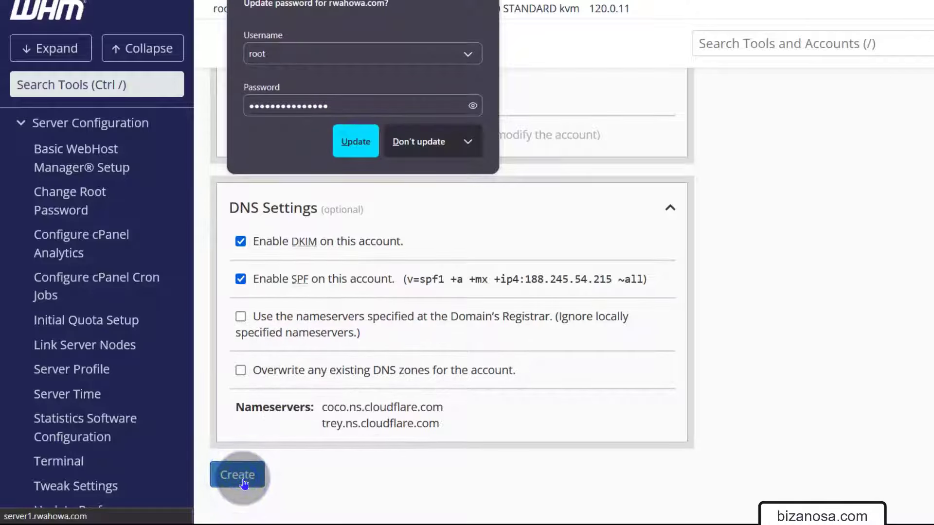
Scroll through the creation log to confirm Account Creation Status: ok for digvites.com.
scroll(510, 288, down, 7)
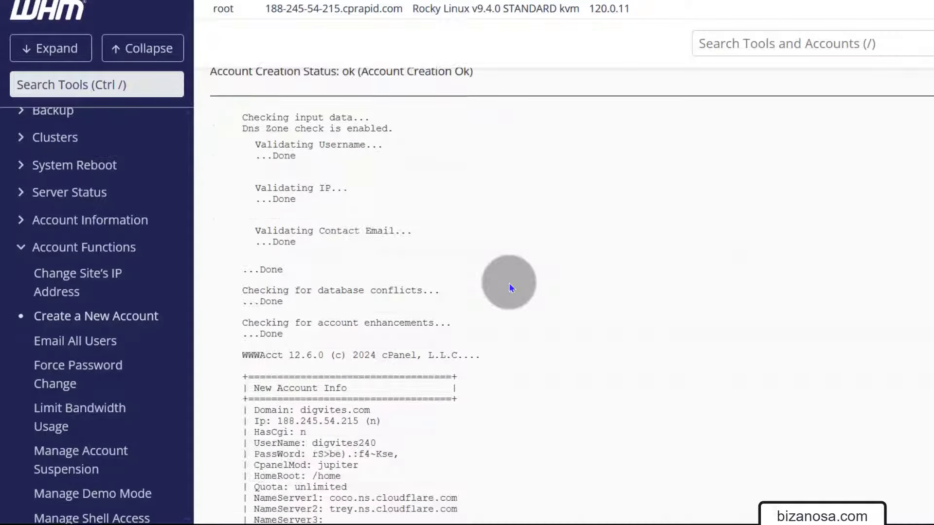
scroll(511, 288, up, 2)
scroll(510, 288, down, 15)
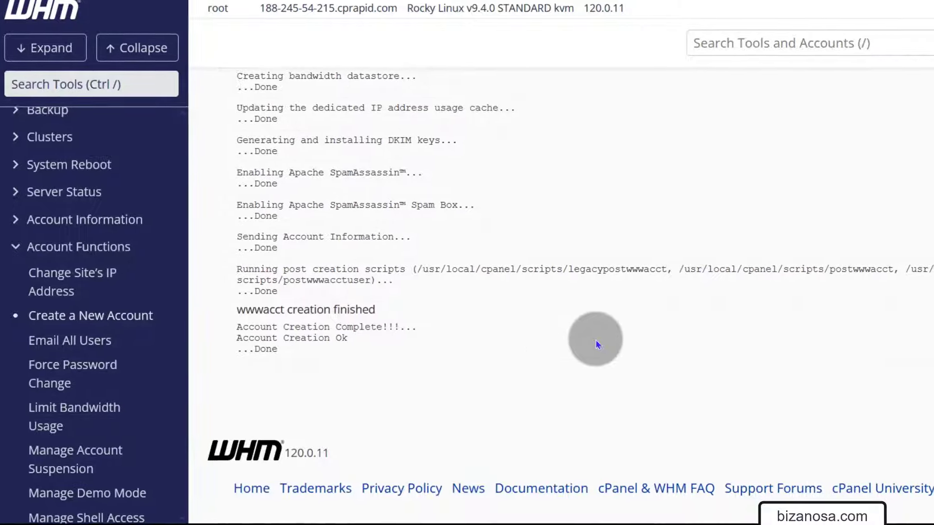
scroll(603, 346, up, 6)
scroll(585, 343, down, 5)
scroll(555, 336, up, 10)
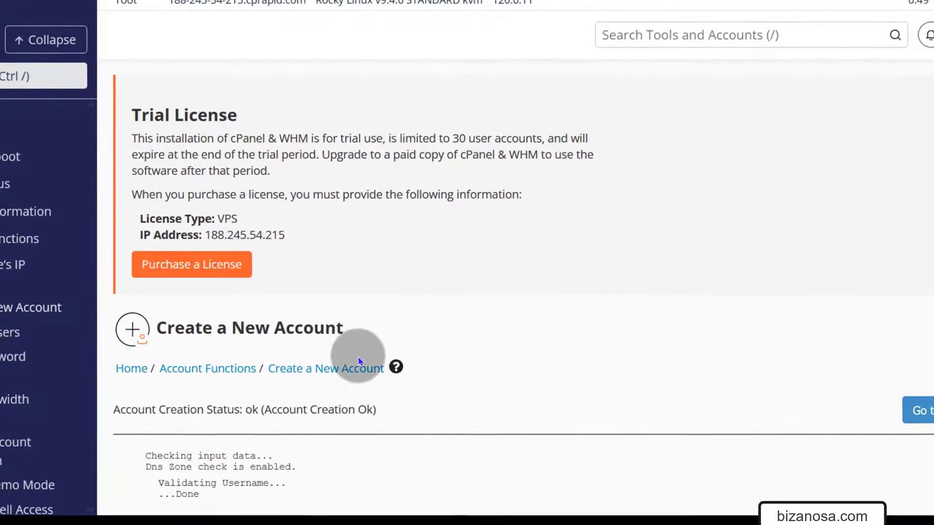
scroll(914, 408, down, 2)
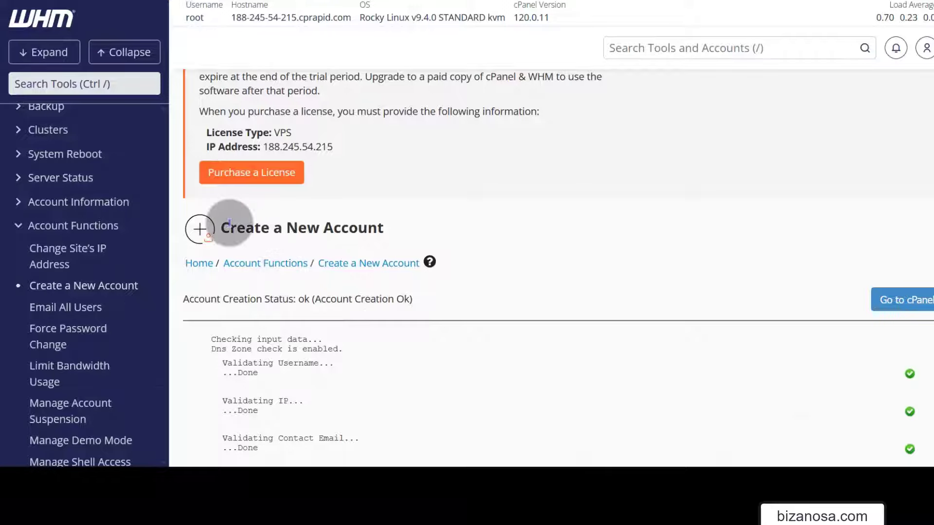
Open List Accounts and expand the digvites.com row to review its details.
click(27, 209)
click(50, 227)
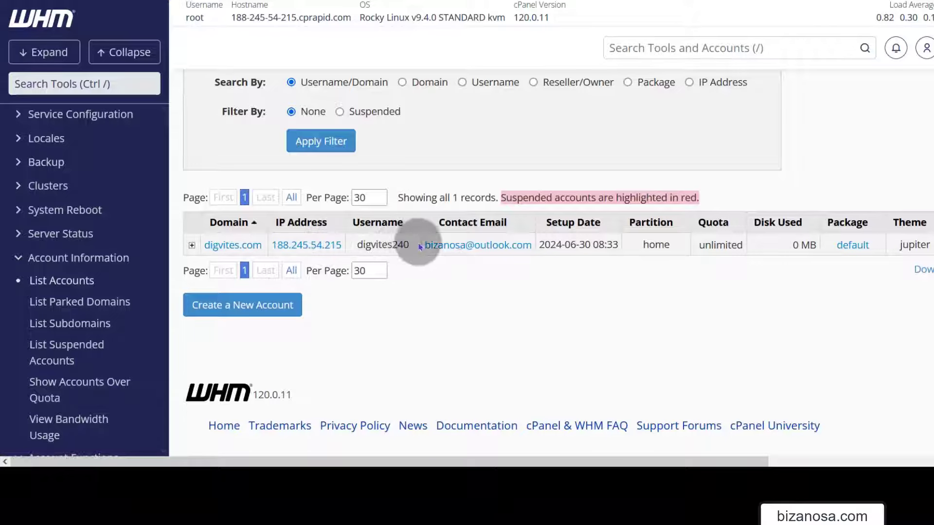
click(193, 245)
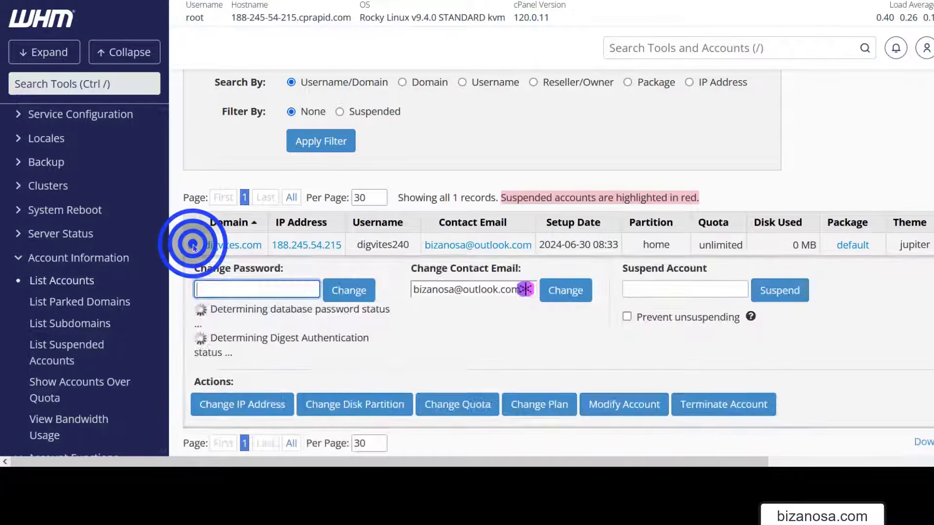
click(432, 311)
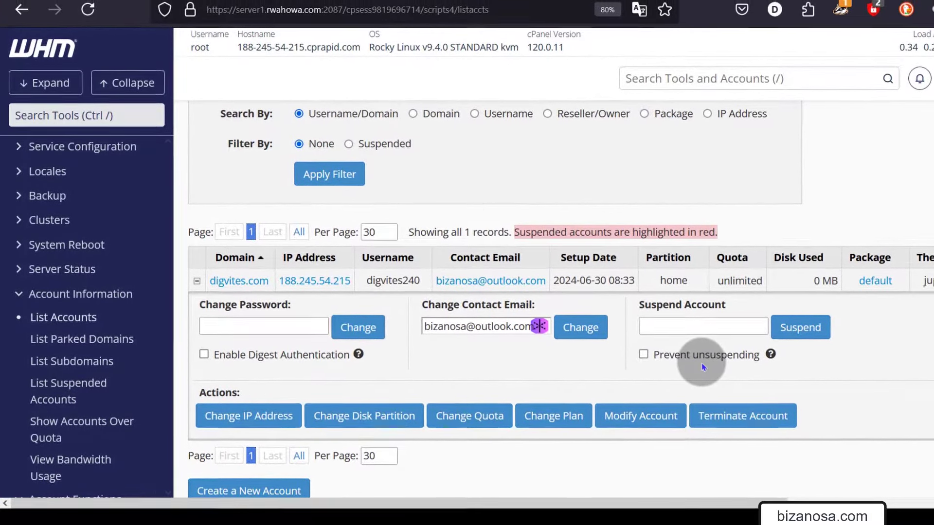
scroll(359, 339, down, 1)
scroll(86, 369, down, 5)
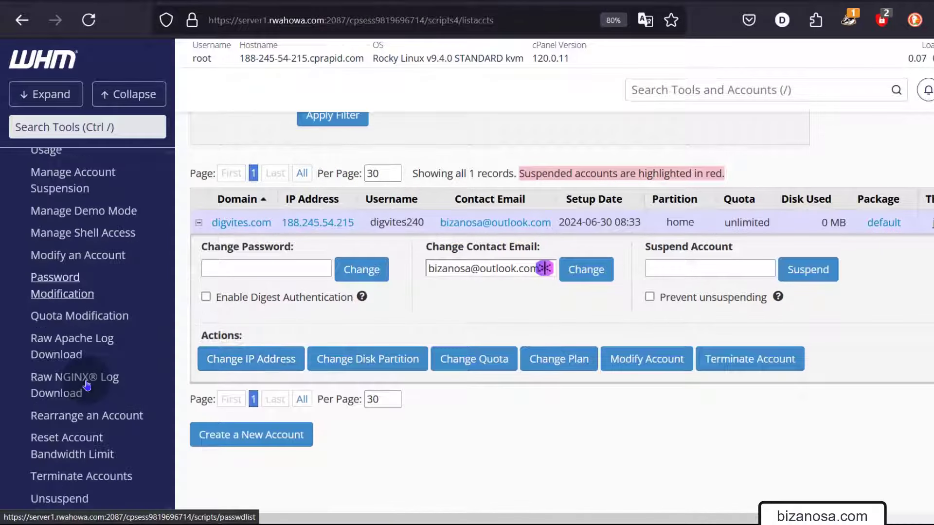
scroll(85, 390, up, 10)
scroll(871, 487, up, 4)
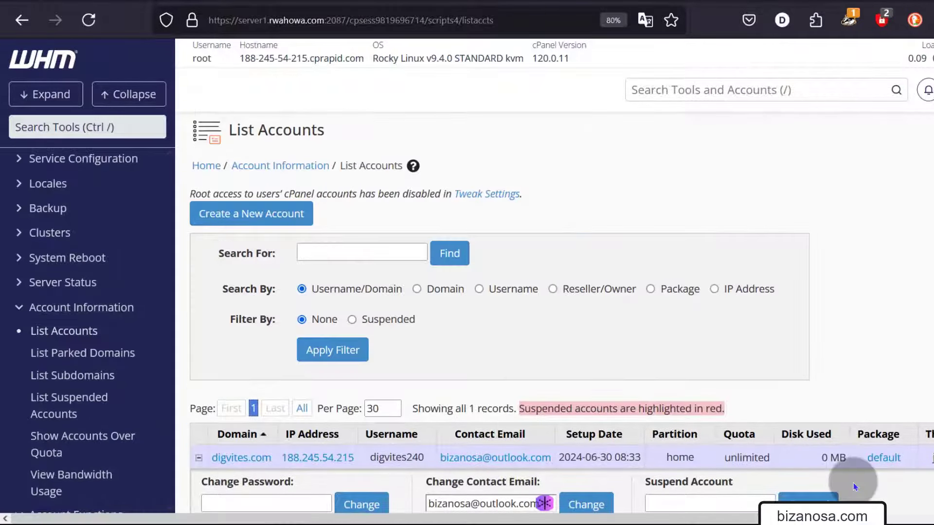
scroll(866, 255, down, 2)
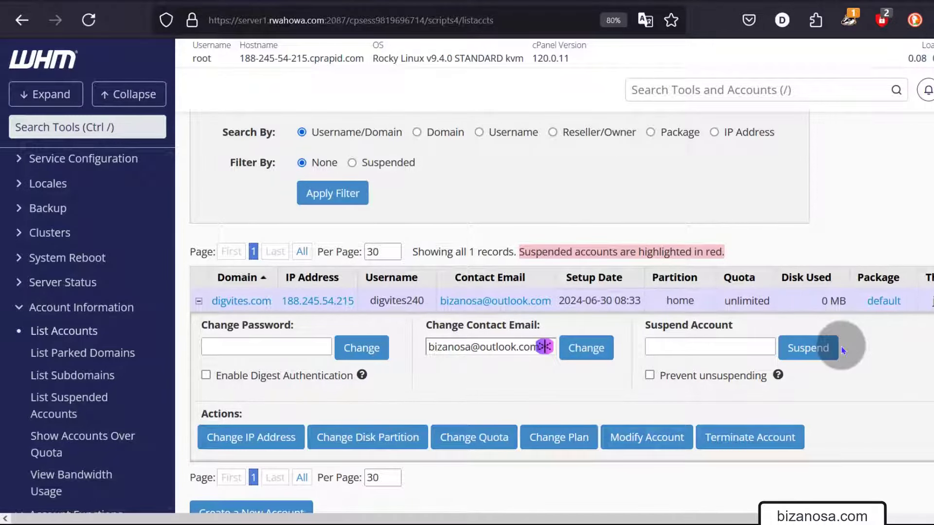
scroll(525, 346, up, 3)
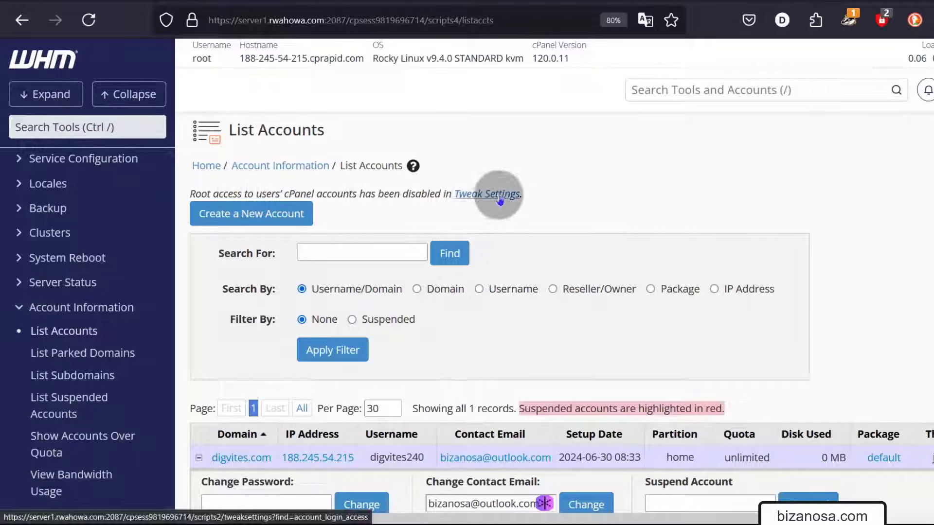
scroll(506, 322, down, 3)
scroll(418, 204, up, 3)
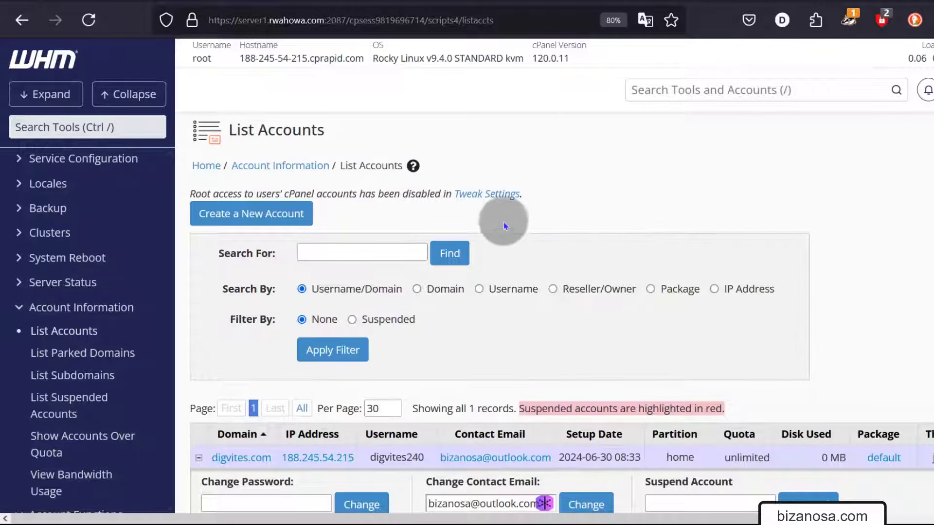
Open the Tweak Settings link for cPanel user account access in a new tab.
right_click(485, 197)
click(533, 100)
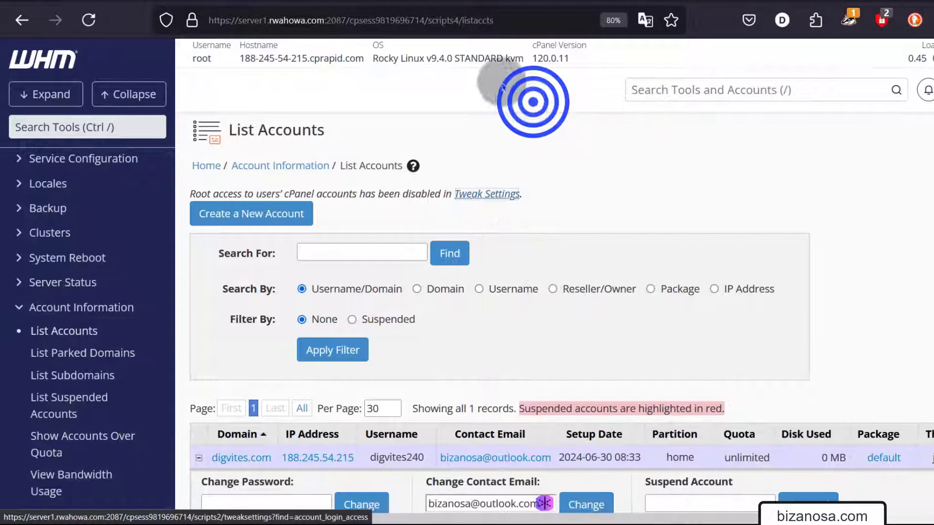
click(356, 1)
click(852, 480)
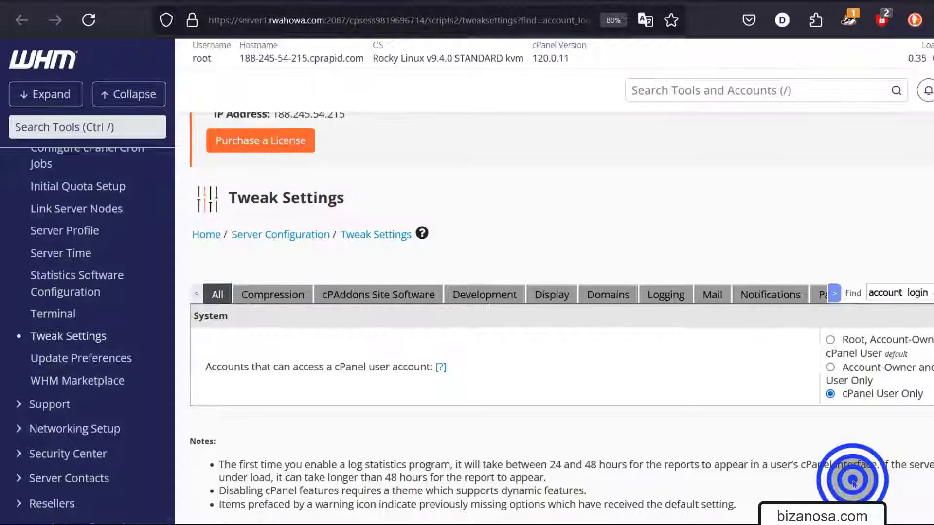
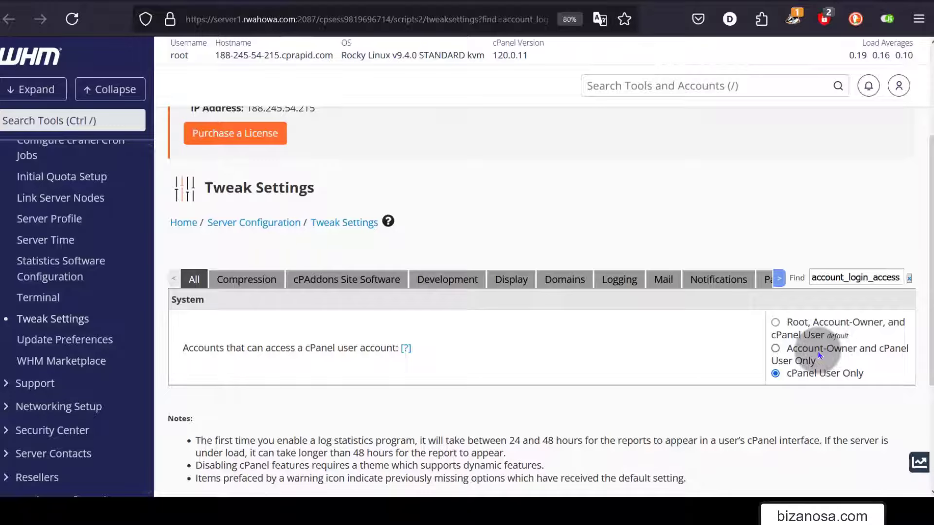
Choose 'Account-Owner and cPanel User Only' for cPanel account access and save Tweak Settings.
click(775, 348)
scroll(830, 353, down, 3)
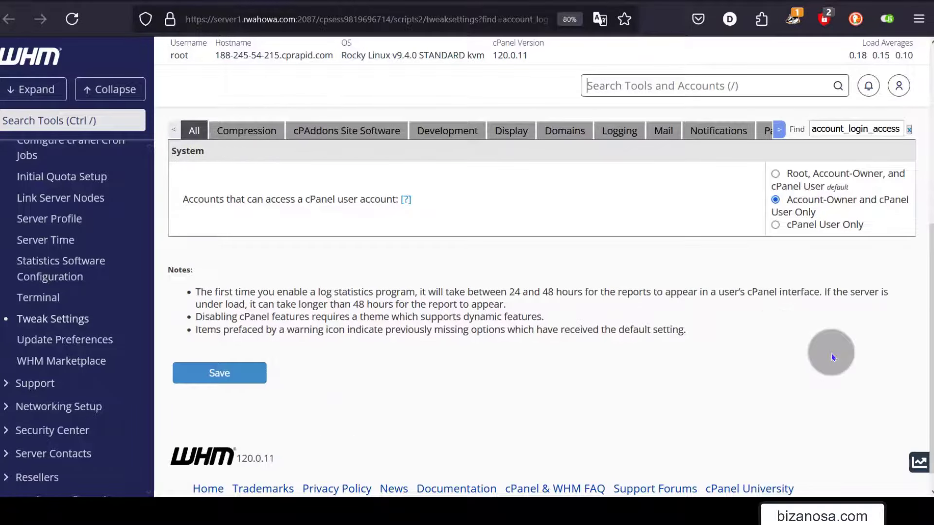
click(219, 373)
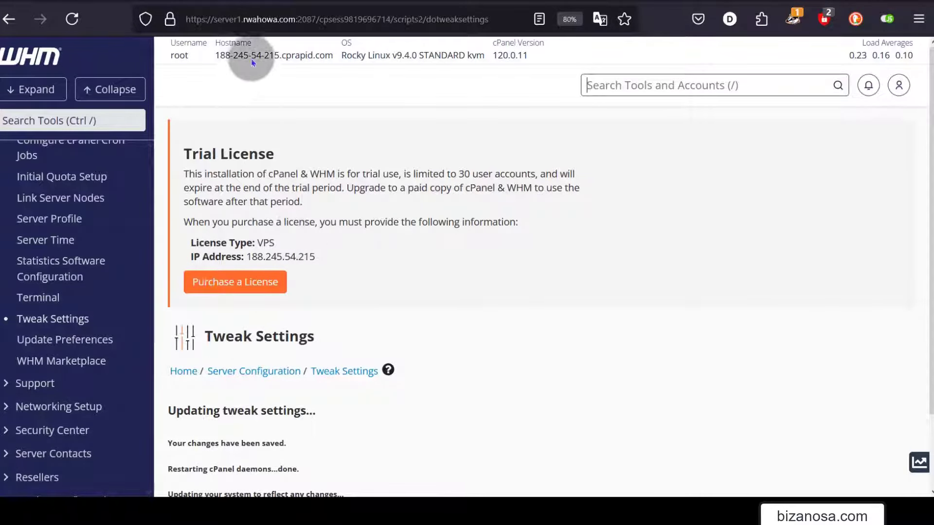
Scroll through the daemon restart and update output, then go to List Accounts.
scroll(63, 323, down, 3)
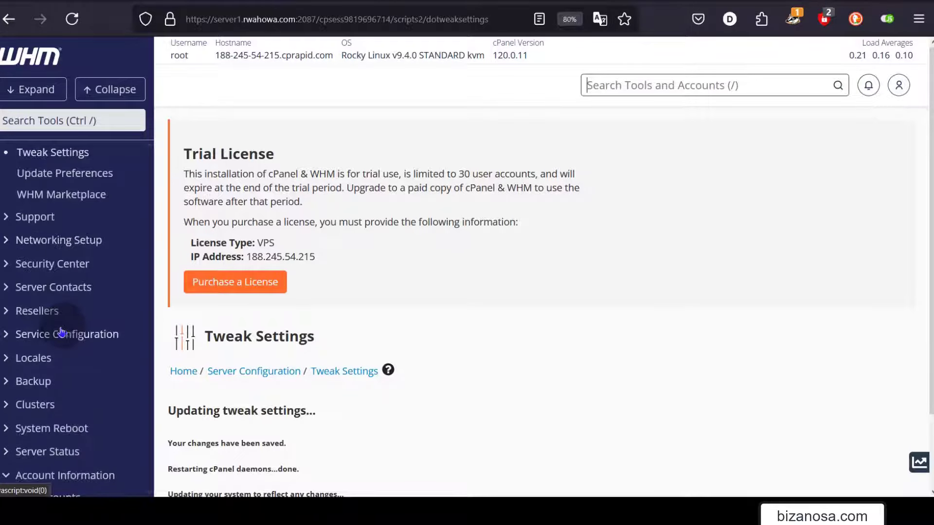
scroll(62, 341, down, 2)
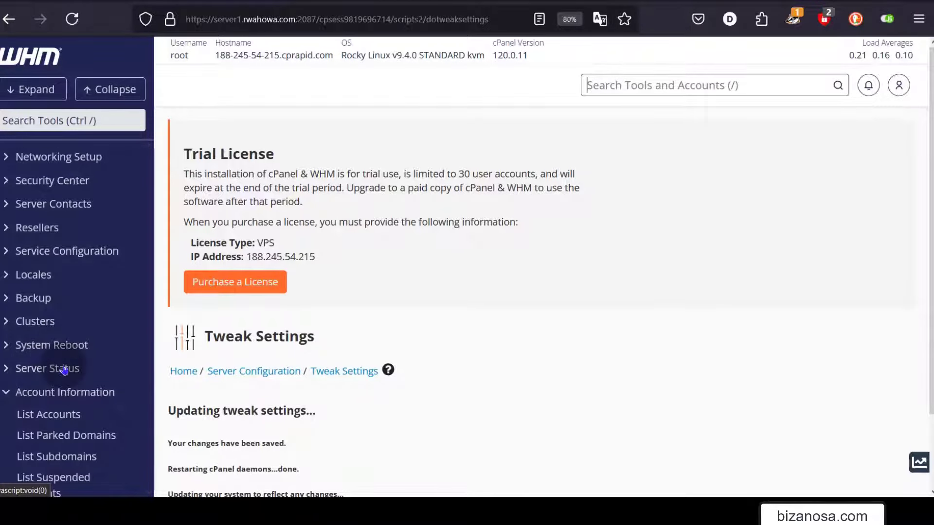
scroll(60, 363, down, 2)
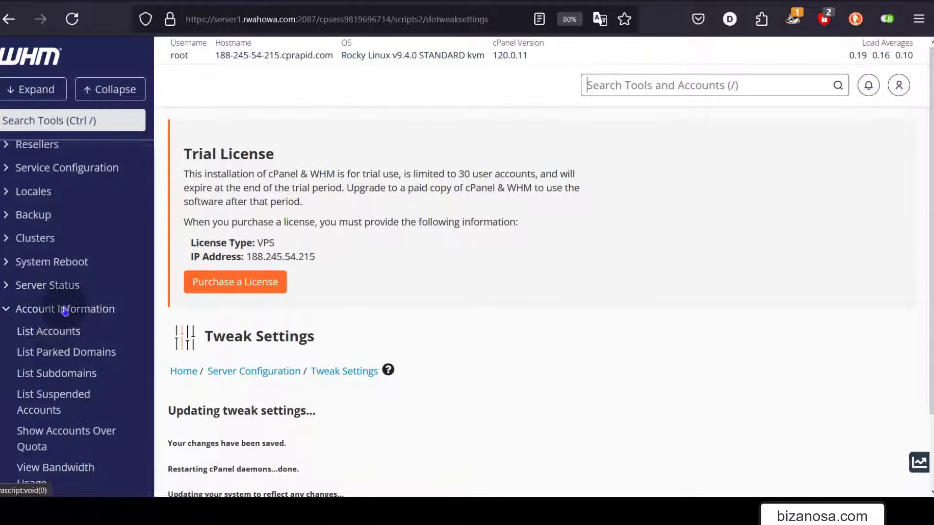
click(54, 331)
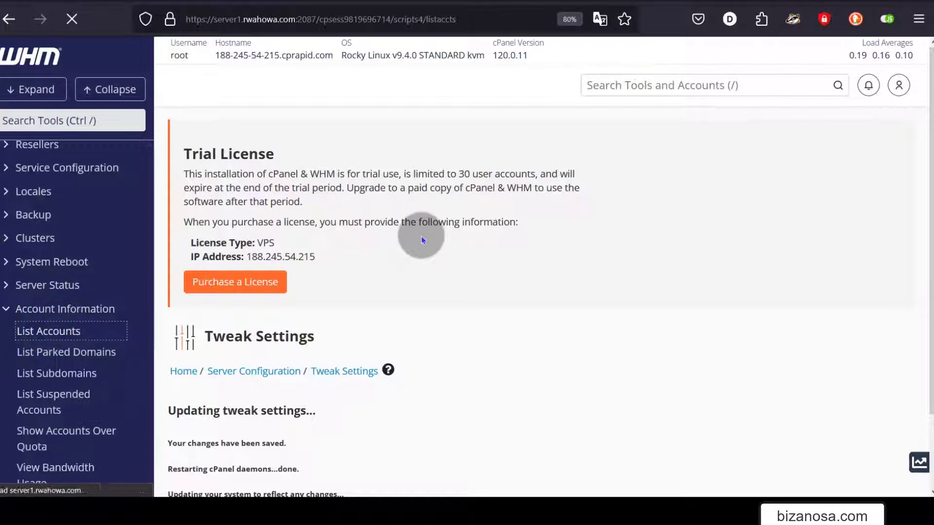
Log into the digvites.com account's cPanel from List Accounts and switch to its session.
scroll(507, 202, down, 8)
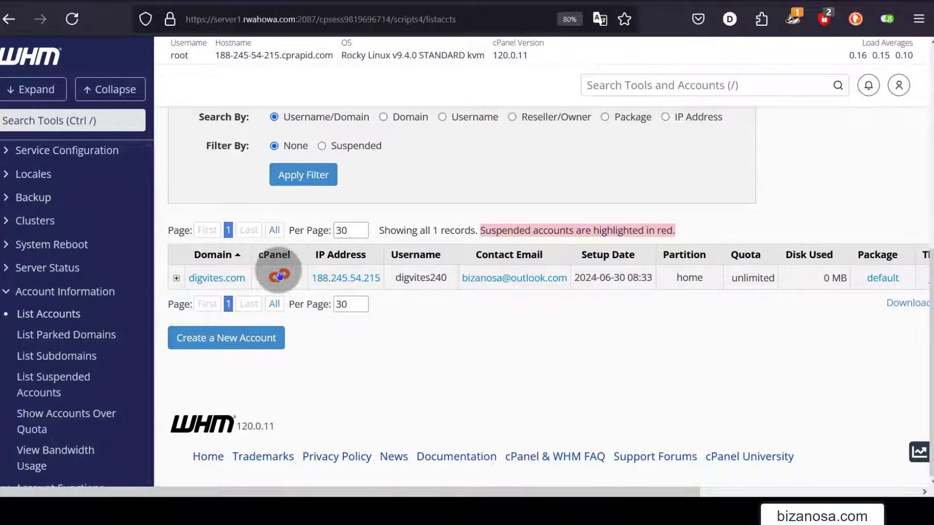
click(280, 275)
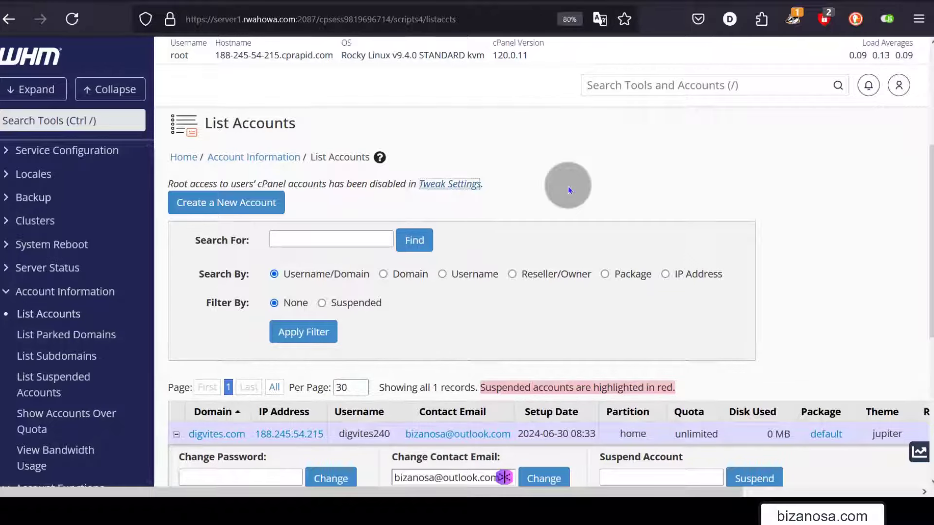
click(380, 3)
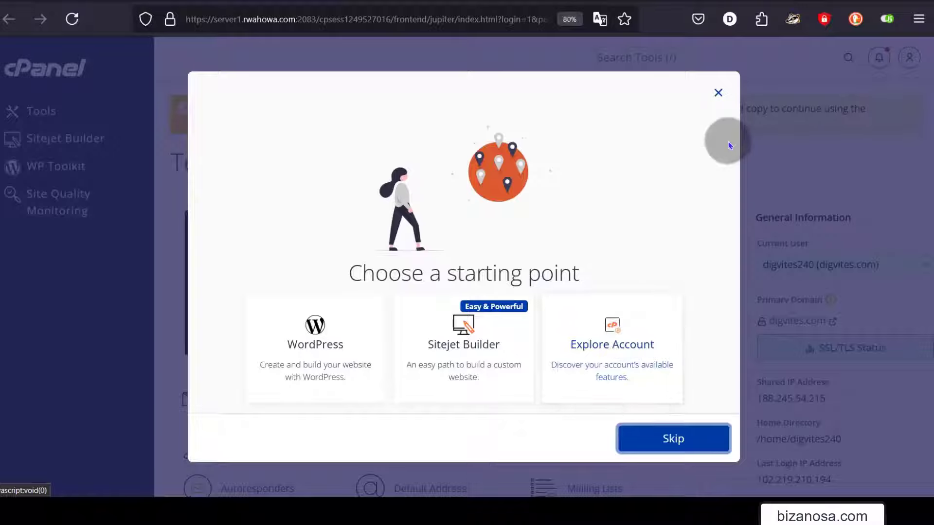
Skip the 'Choose a starting point' dialog and return to the cPanel Tools home page.
click(673, 436)
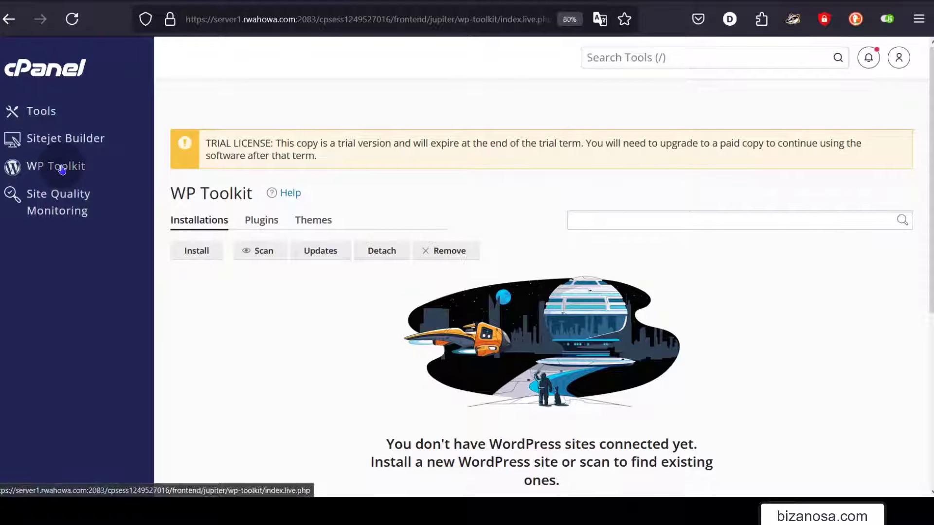
scroll(590, 263, down, 5)
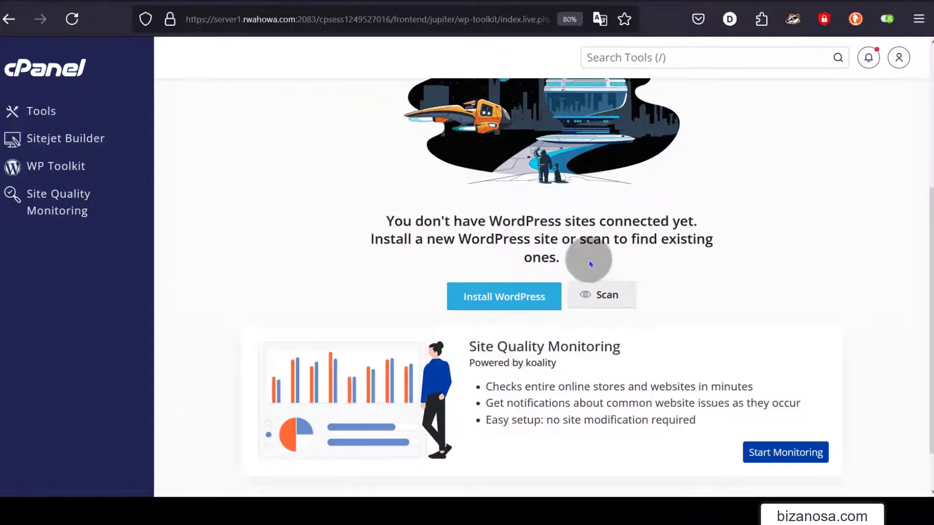
scroll(590, 263, down, 1)
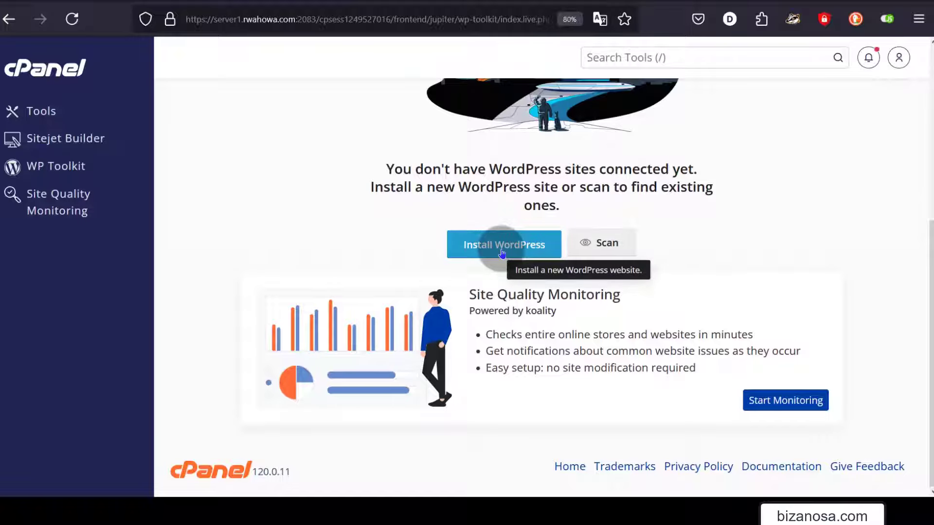
scroll(501, 254, up, 5)
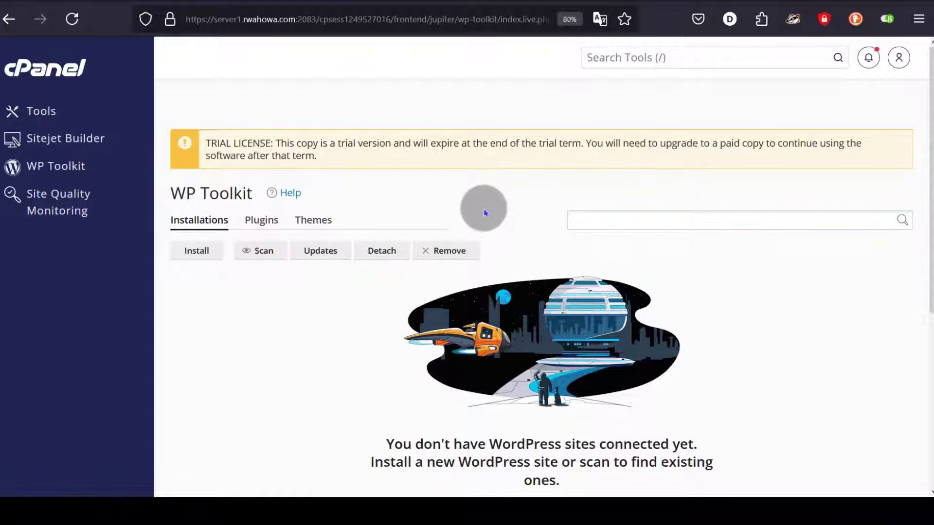
click(44, 71)
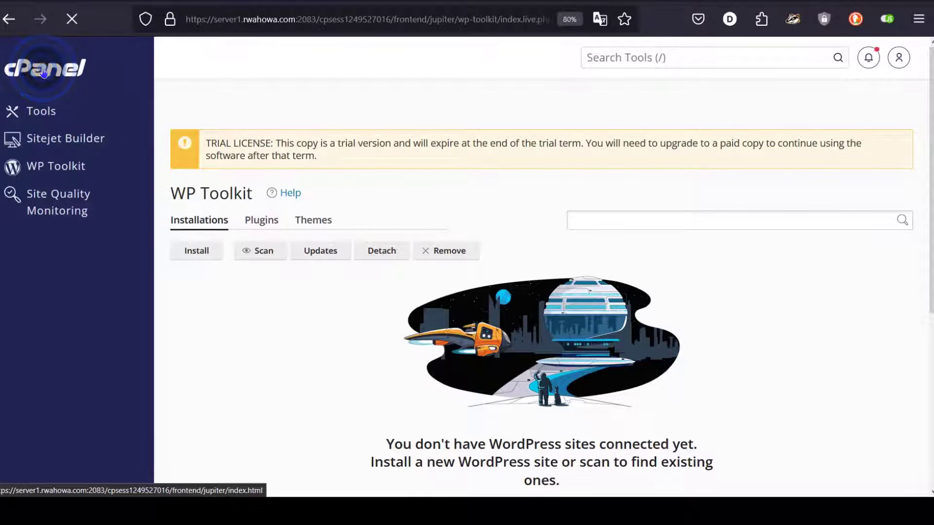
scroll(573, 214, down, 15)
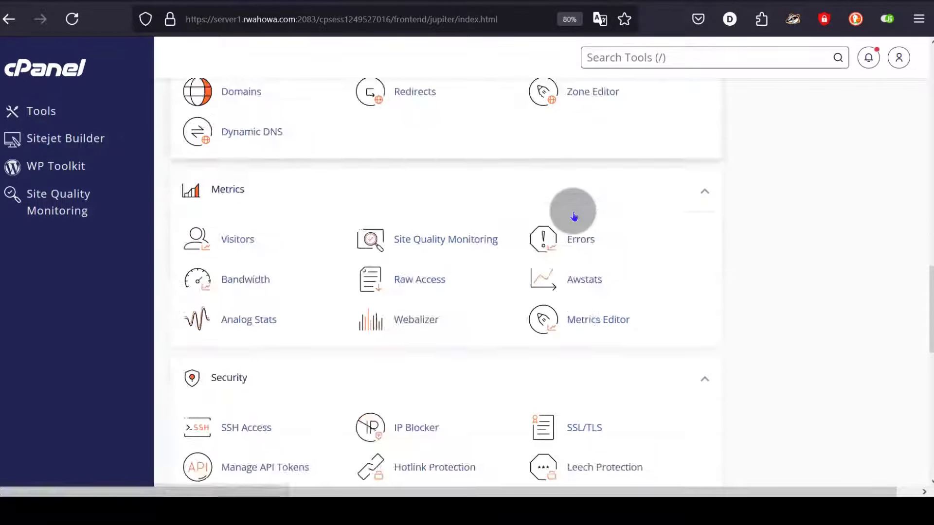
scroll(573, 214, up, 15)
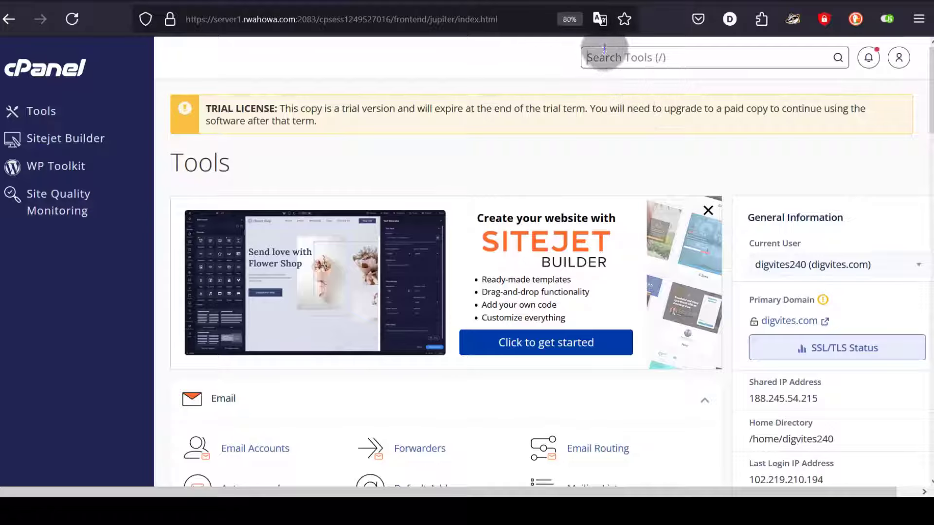
click(640, 58)
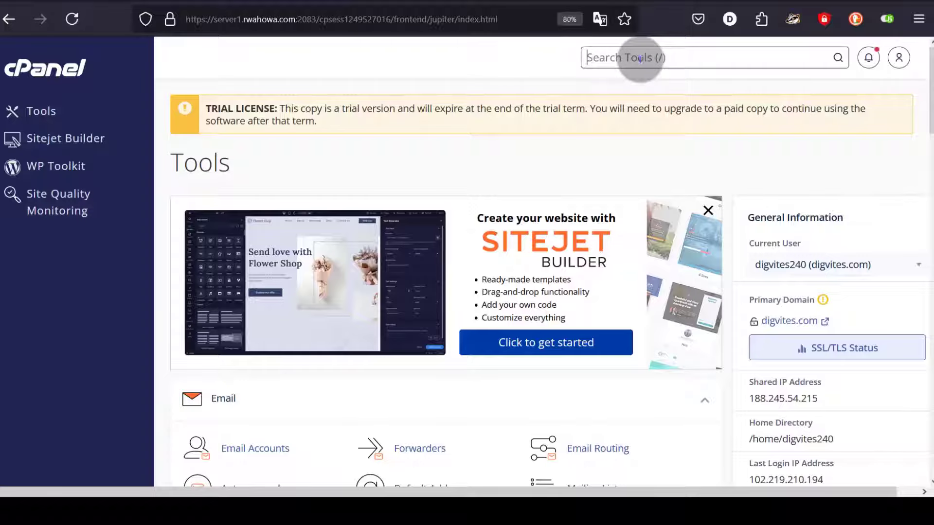
Search cPanel tools for 'files', then browse and close the account user menu.
text(files)
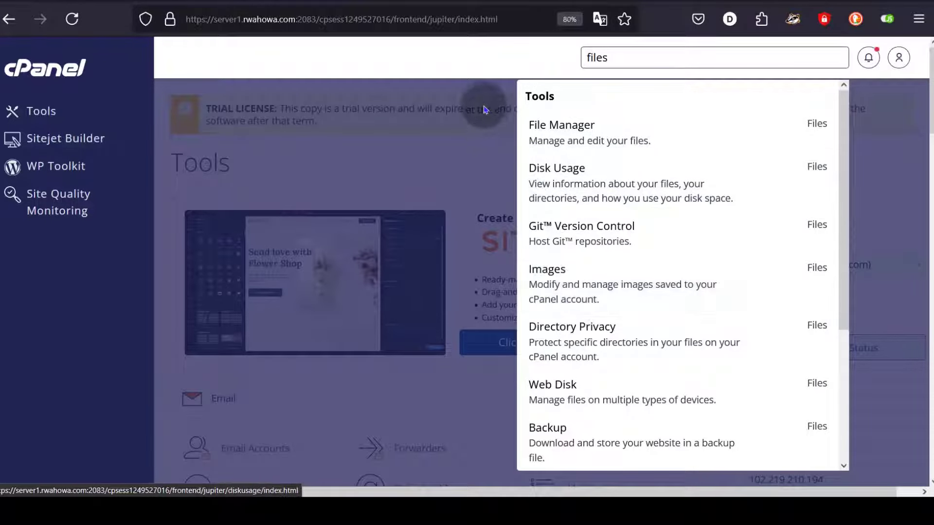
click(483, 55)
click(902, 55)
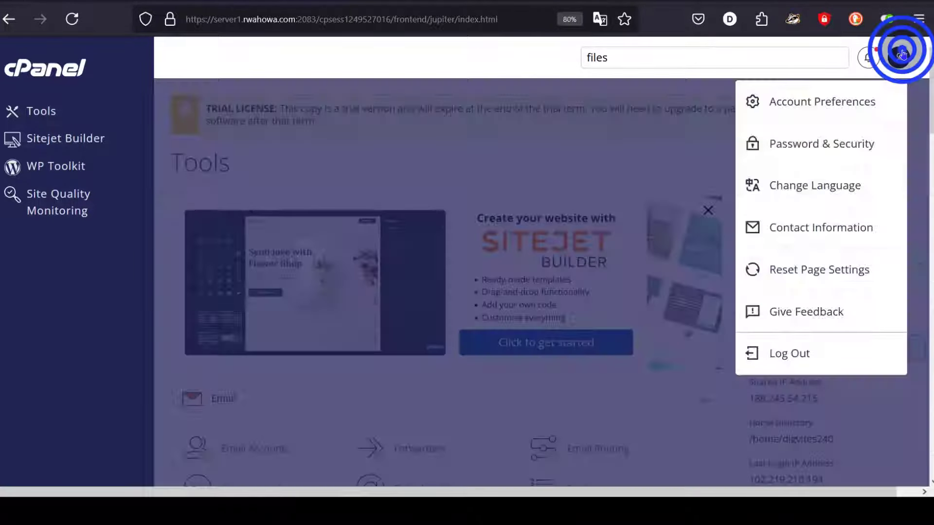
click(785, 478)
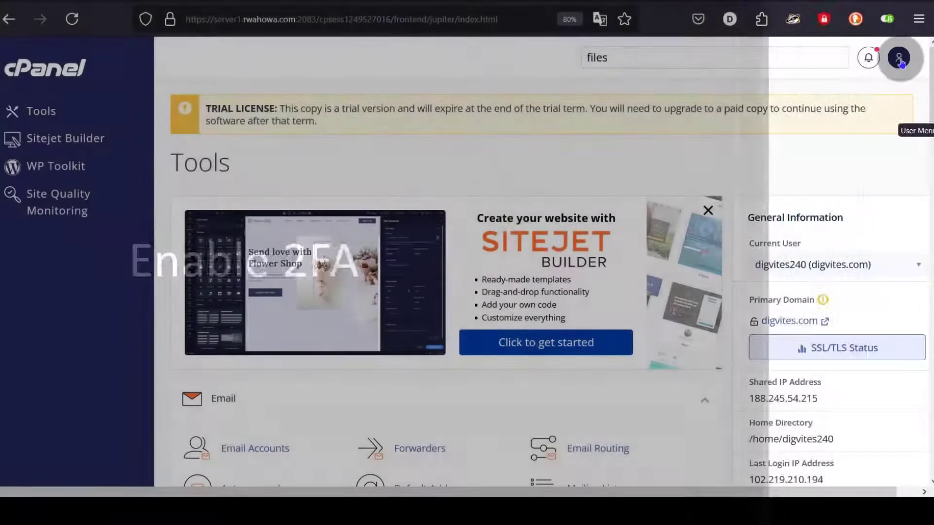
click(899, 57)
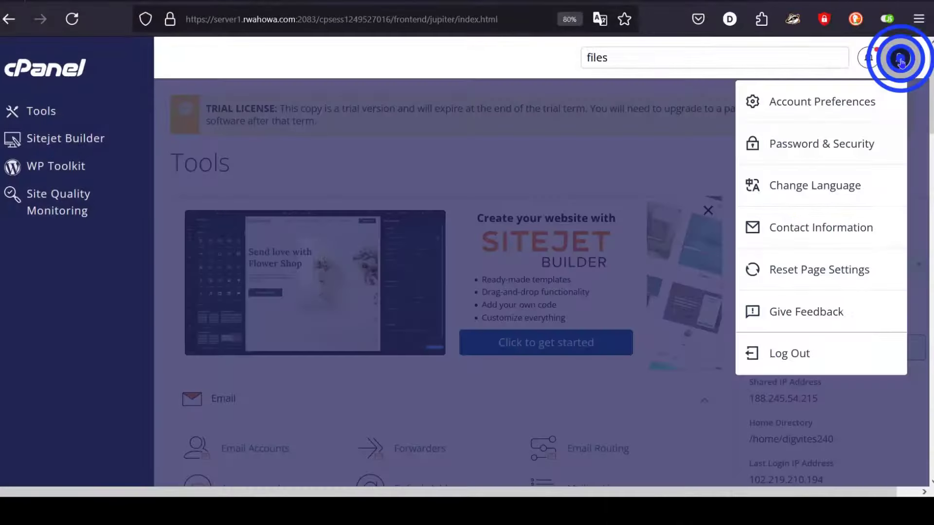
click(769, 409)
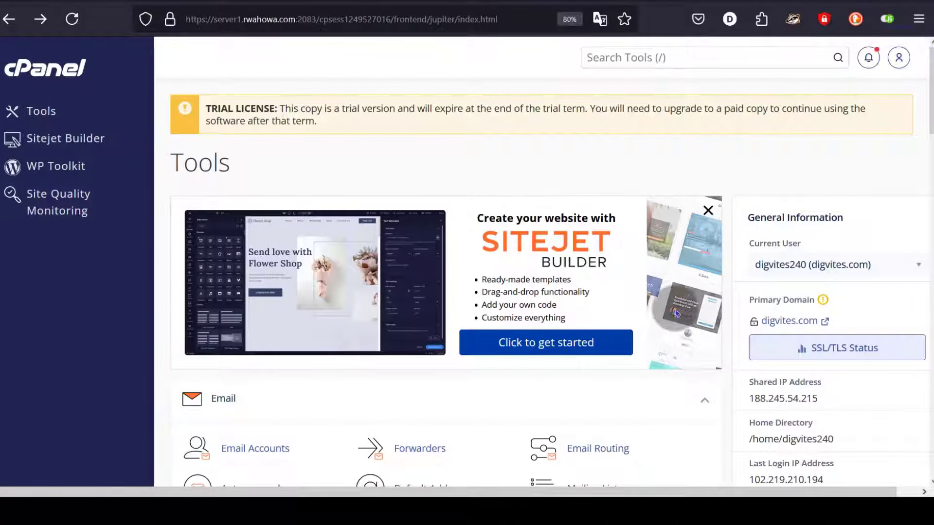
Search '2fa', open Two-Factor Authentication and begin its setup.
click(647, 57)
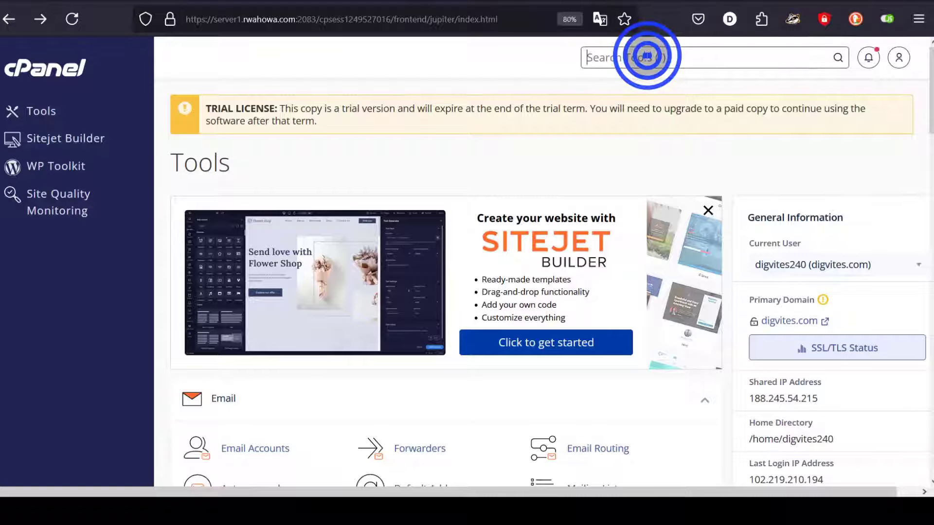
text(2f)
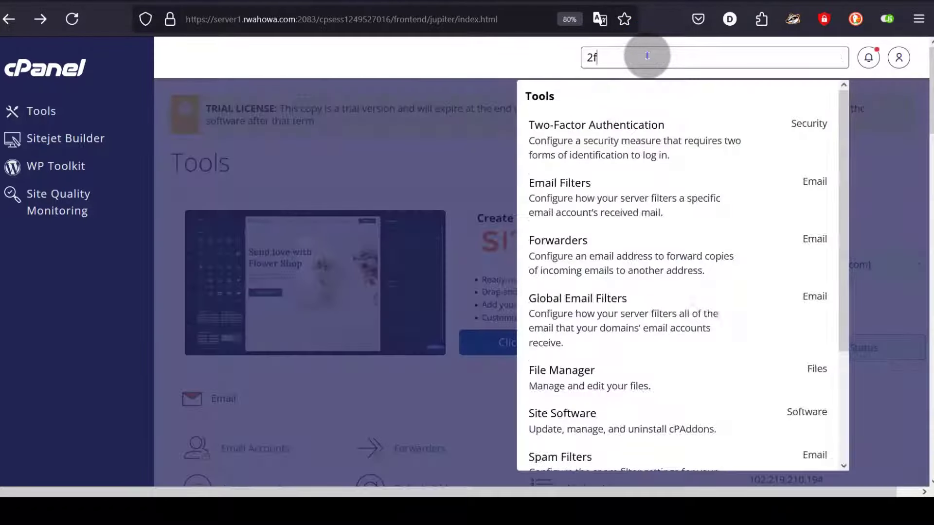
text(a)
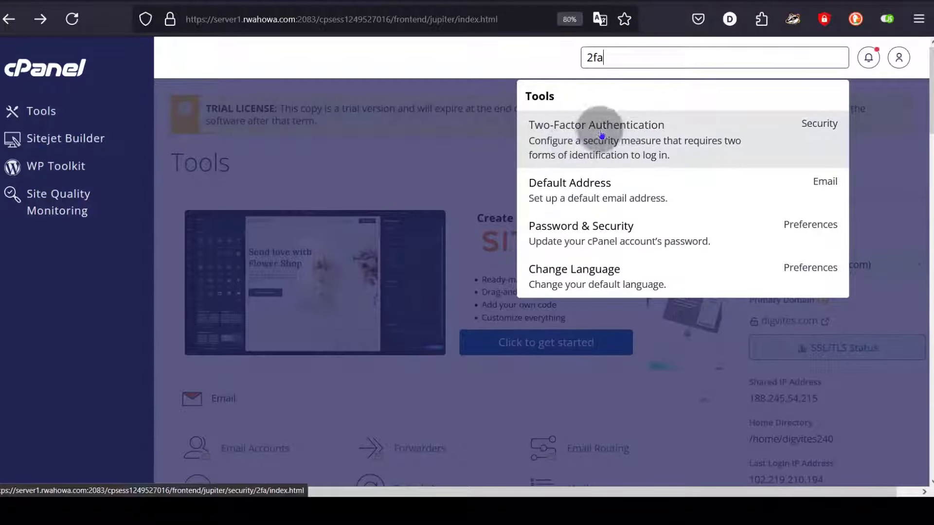
click(645, 130)
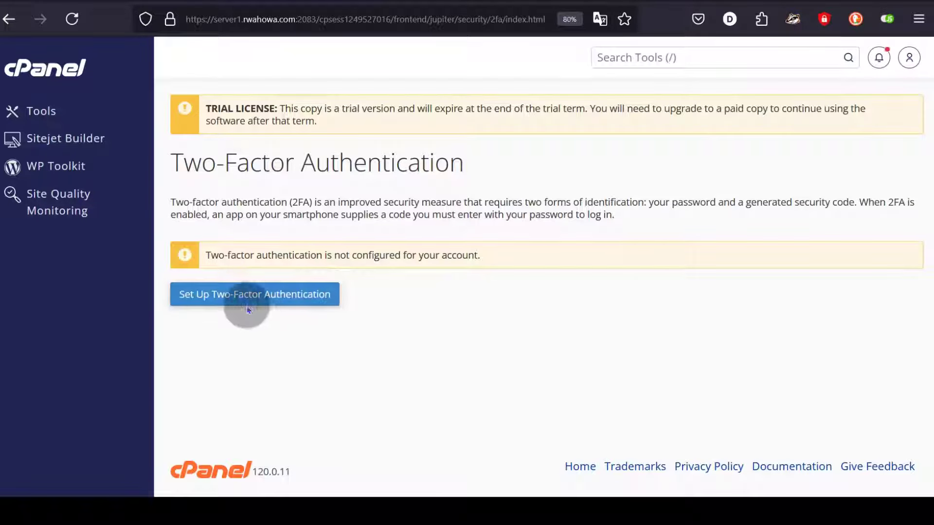
click(225, 297)
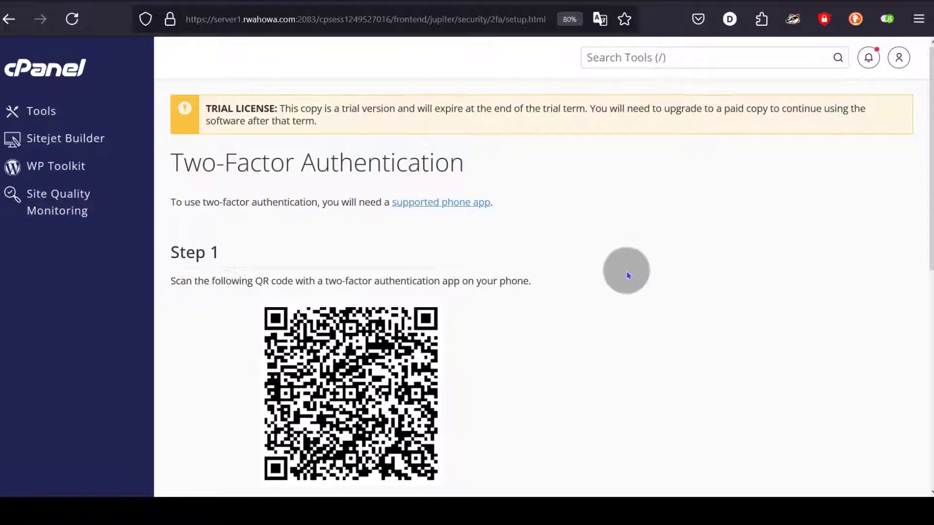
Paste the six-digit authenticator code as Security Code and configure two-factor authentication.
scroll(627, 273, down, 5)
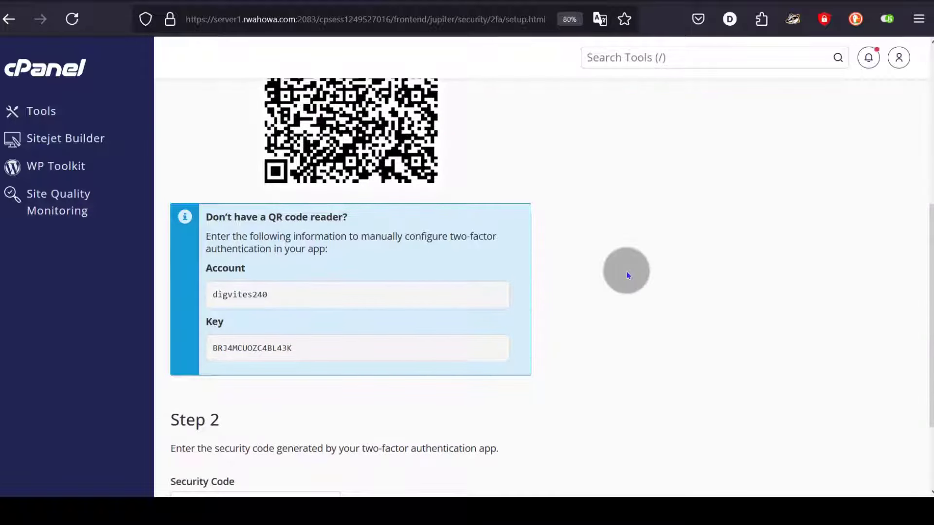
scroll(626, 274, down, 3)
click(263, 390)
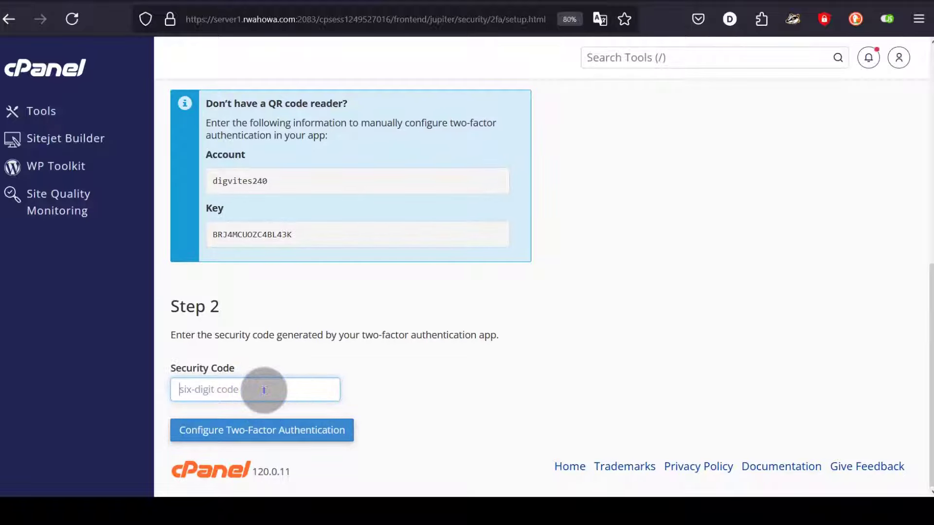
key(ctrl+v)
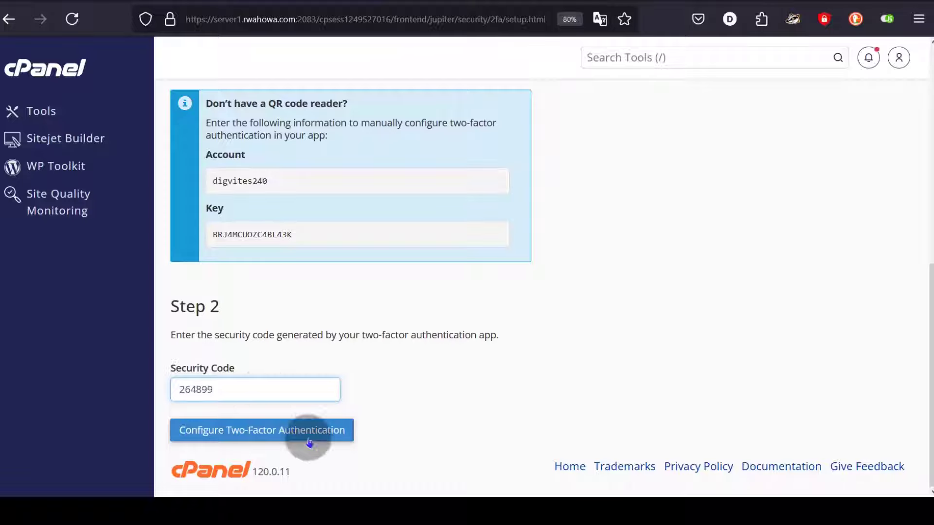
click(266, 428)
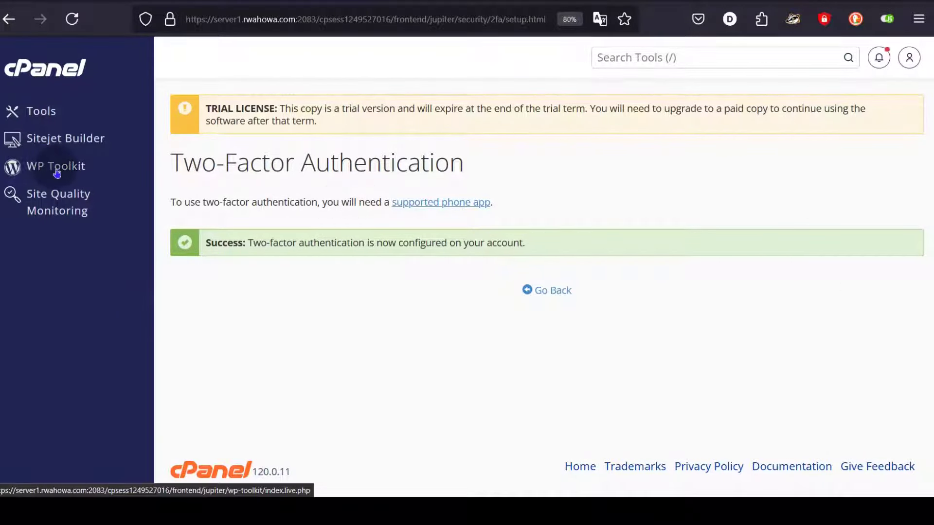
click(35, 173)
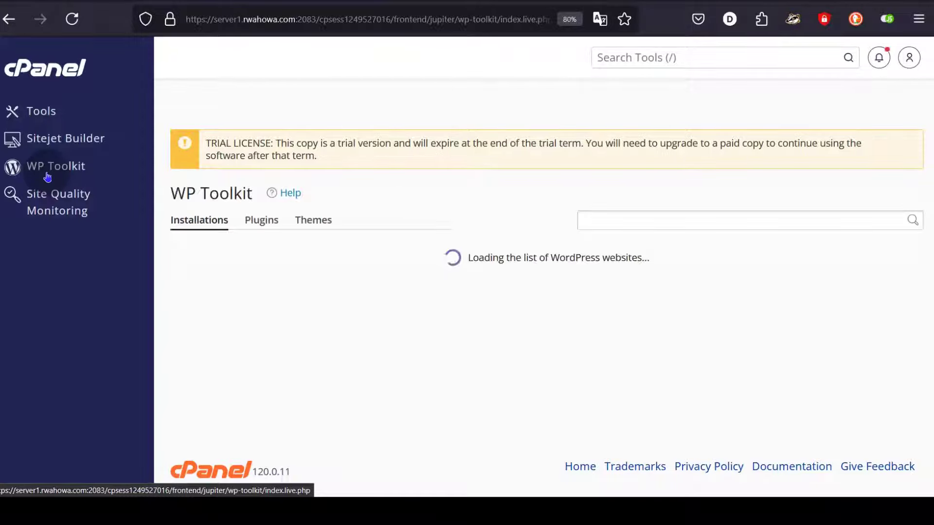
Confirm WP Toolkit lists no sites, then copy server IP 188.245.54.215 from WHM's license box.
scroll(326, 265, down, 5)
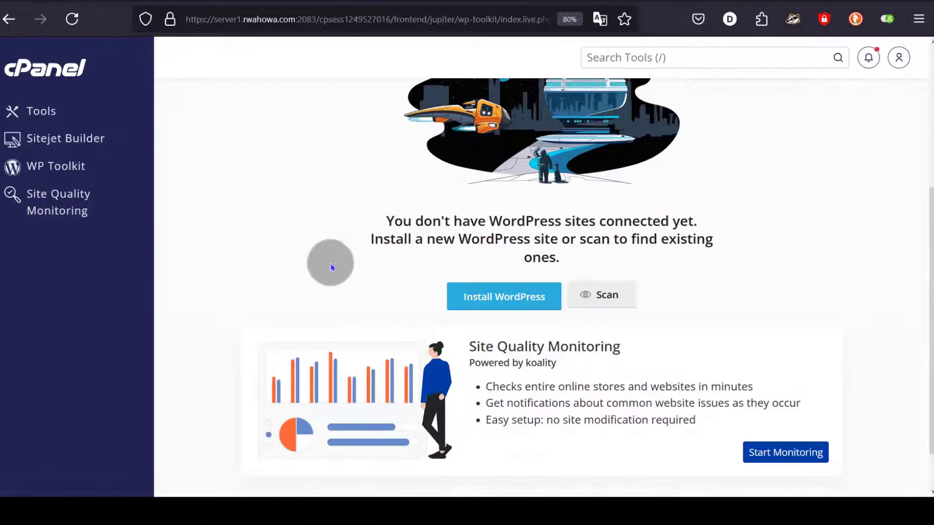
scroll(331, 266, down, 2)
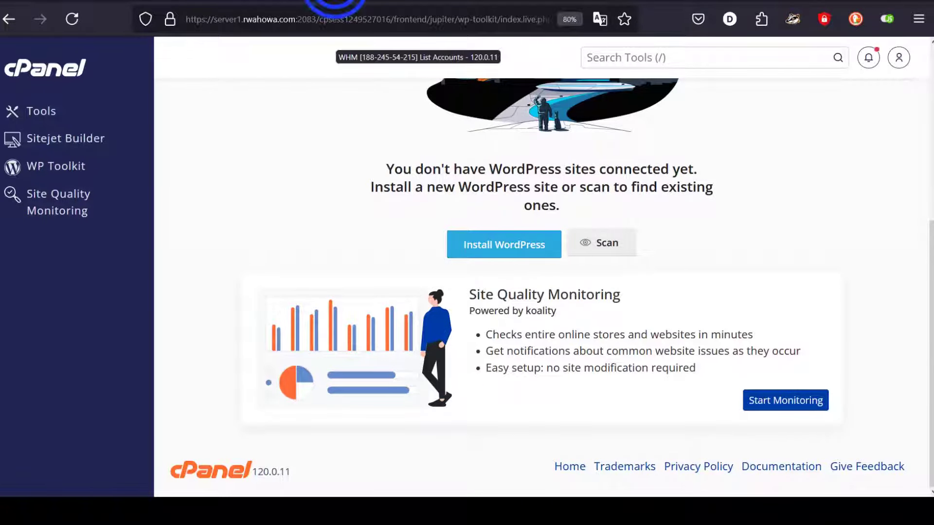
click(334, 5)
scroll(306, 207, up, 5)
scroll(307, 205, down, 5)
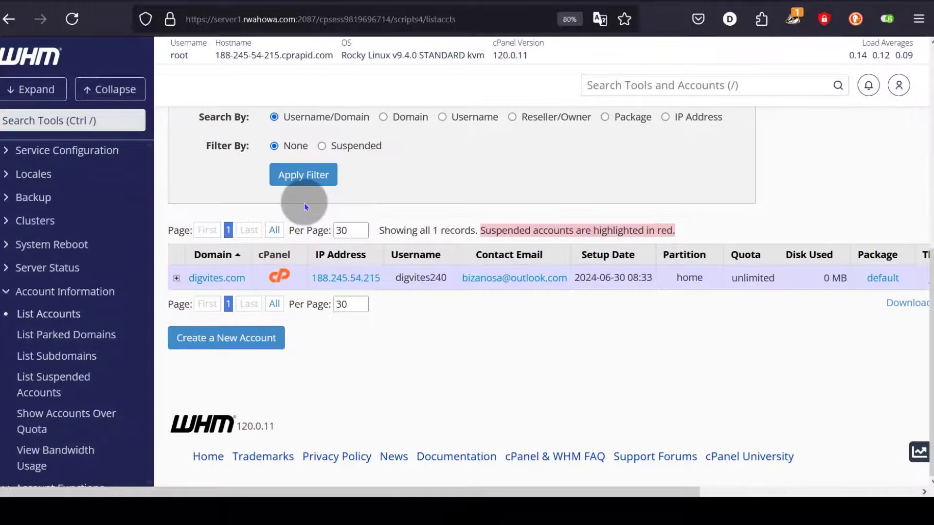
scroll(308, 203, up, 5)
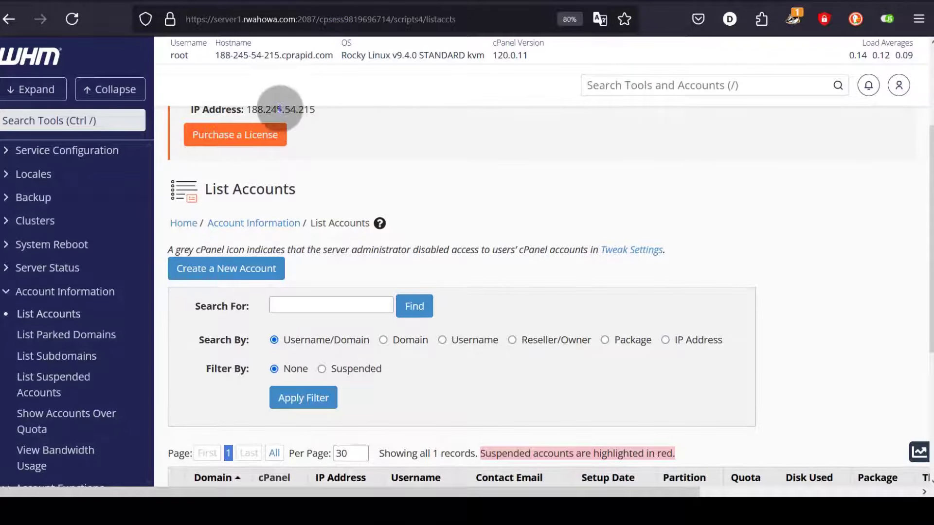
scroll(287, 175, up, 3)
double_click(298, 252)
key(ctrl+c)
right_click(298, 252)
click(426, 57)
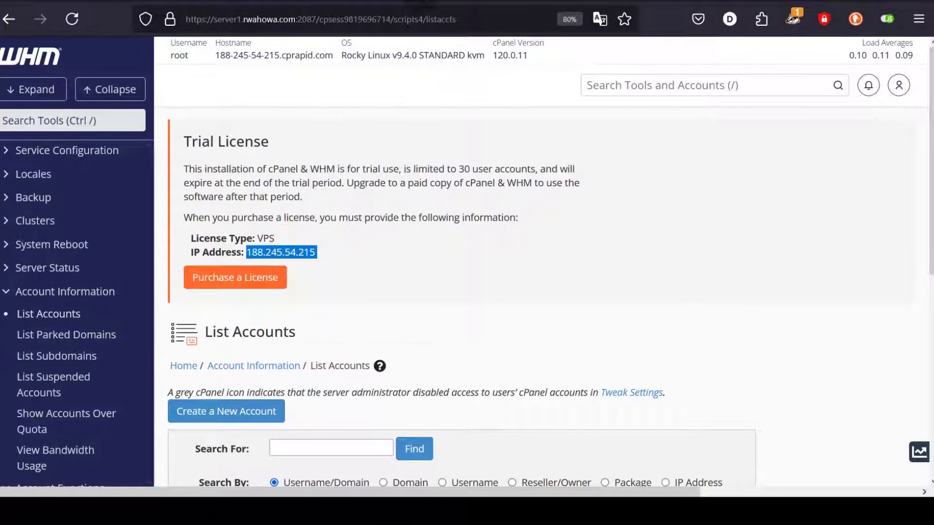
Edit the digvites.com A record, replacing IPv4 52.58.78.16 with pasted 188.245.54.215.
click(501, 8)
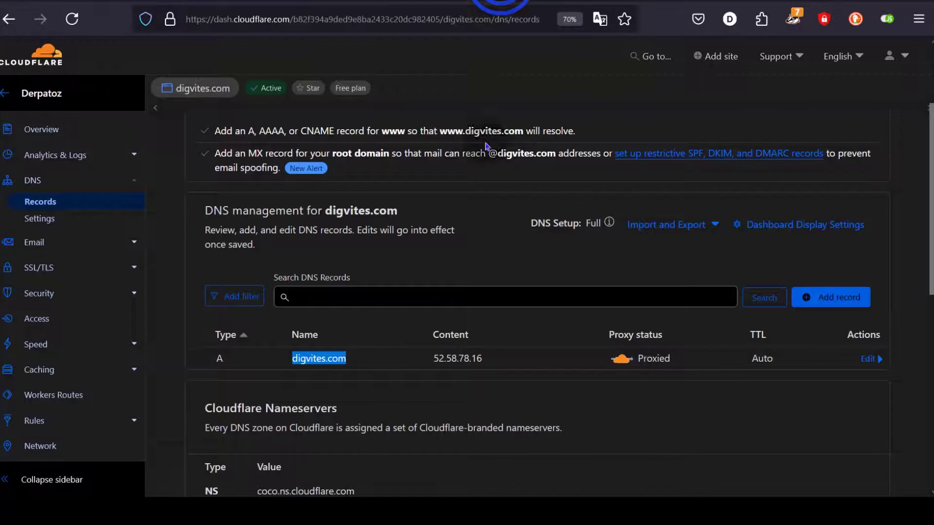
scroll(447, 255, down, 3)
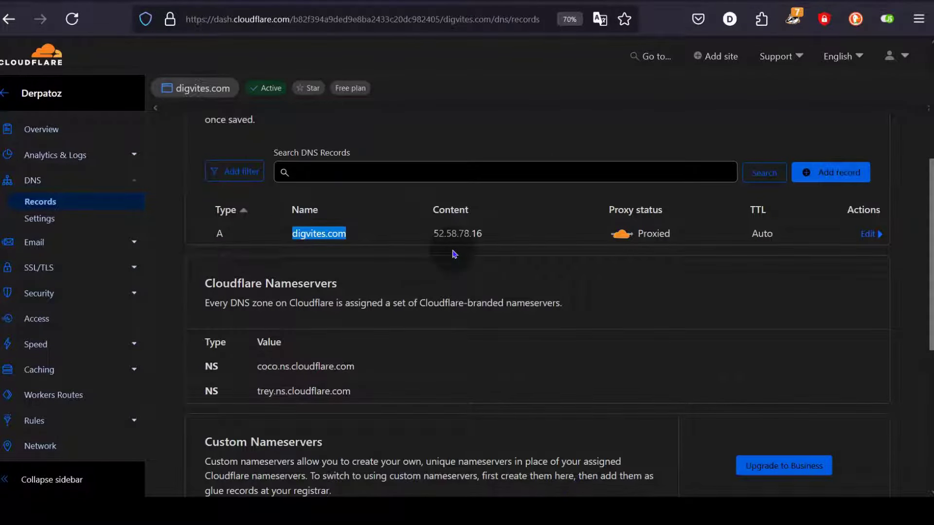
click(455, 236)
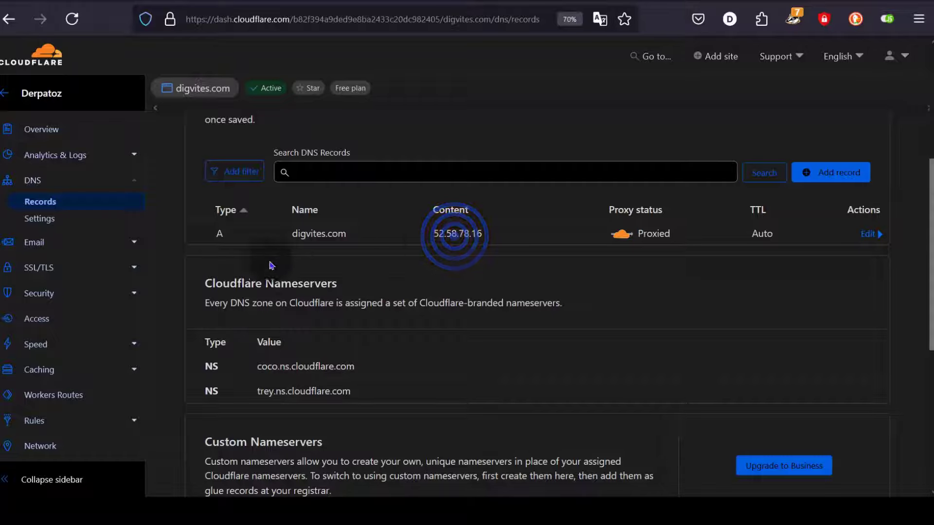
click(329, 234)
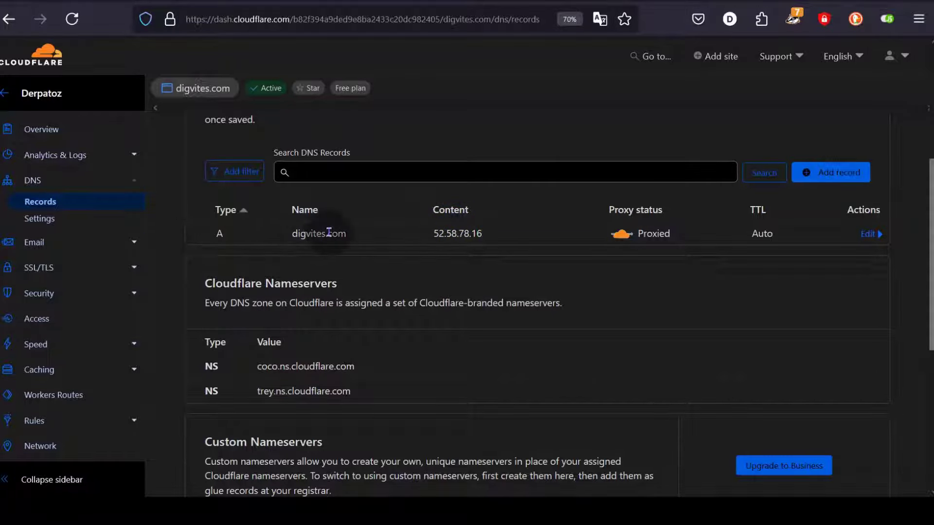
click(869, 235)
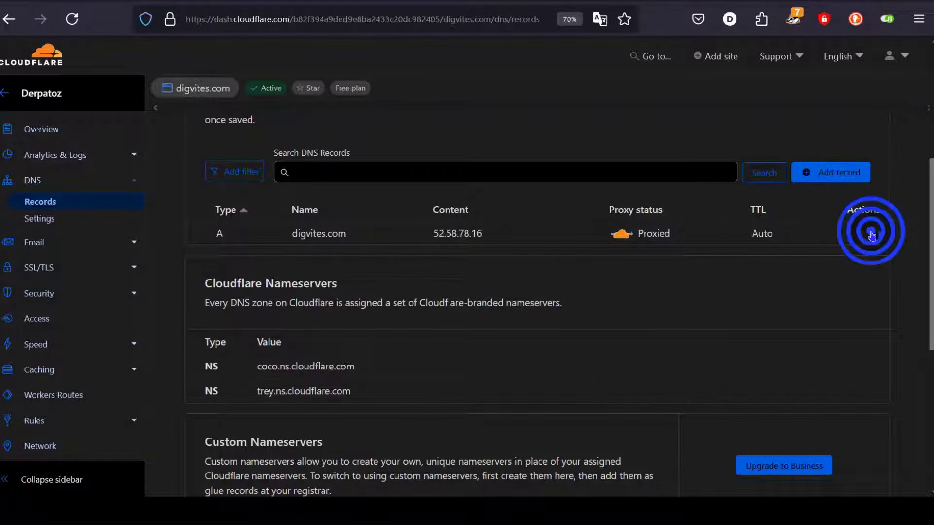
triple_click(469, 273)
right_click(469, 276)
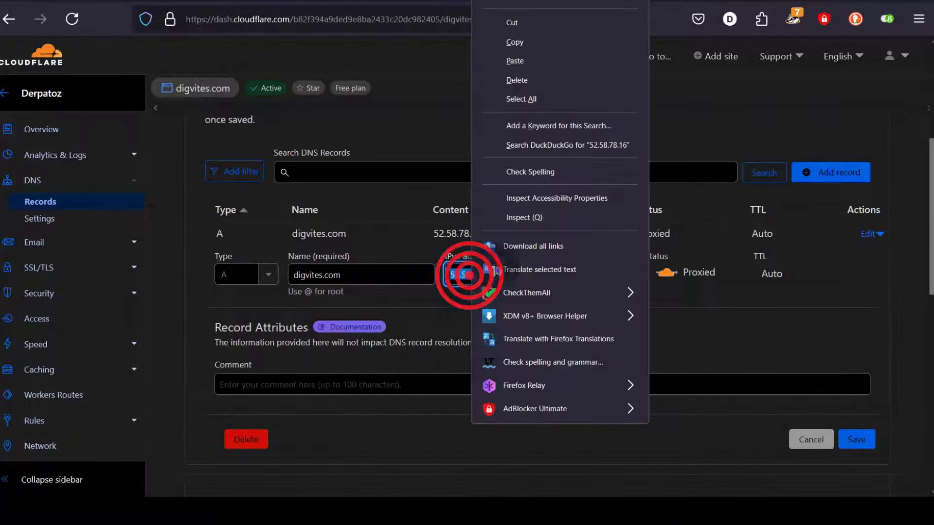
click(515, 61)
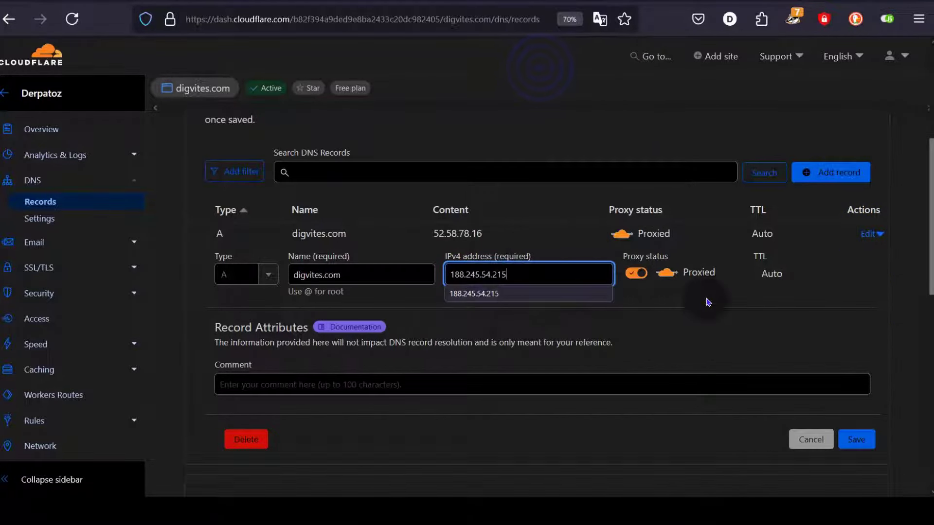
Save the updated A record pointing to 188.245.54.215.
click(681, 327)
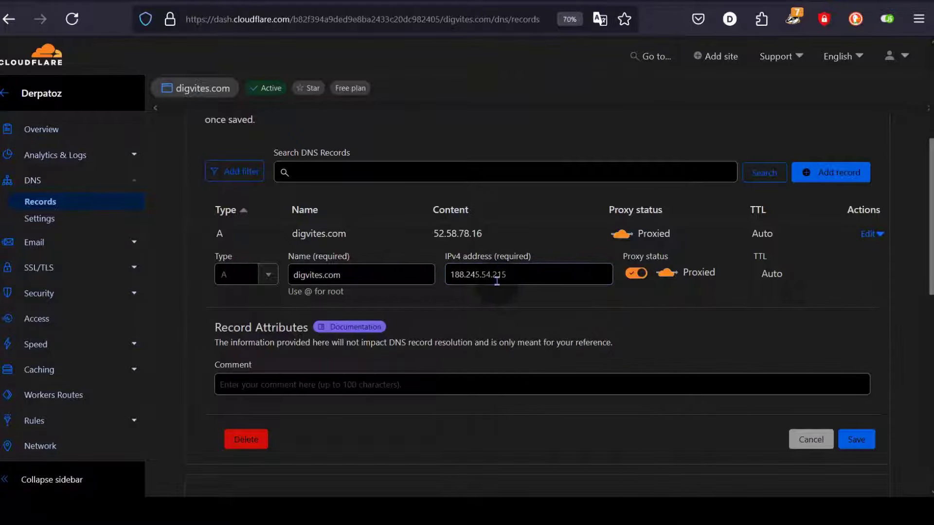
scroll(535, 299, down, 2)
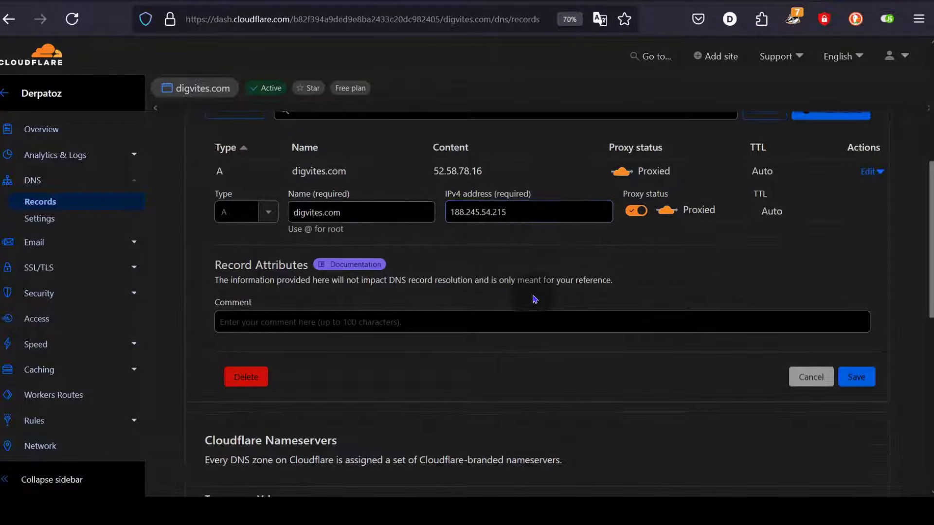
click(856, 382)
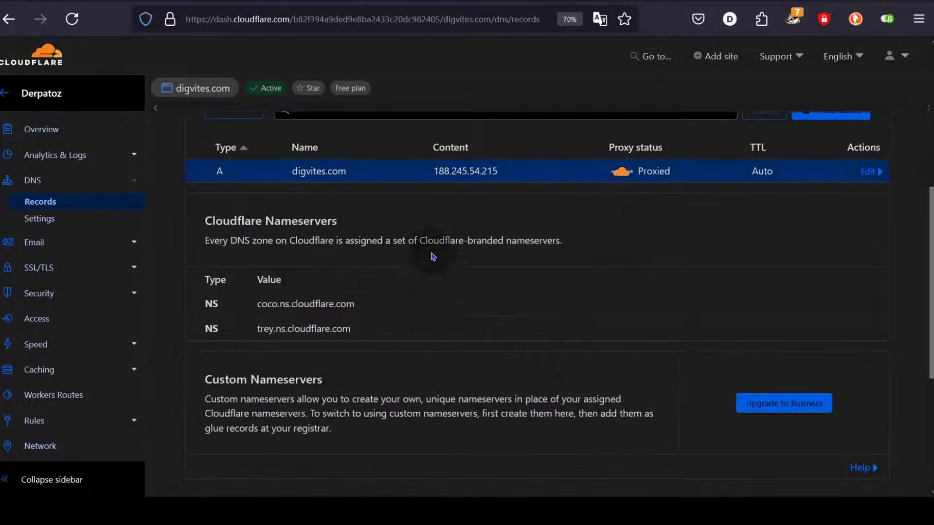
scroll(409, 307, up, 2)
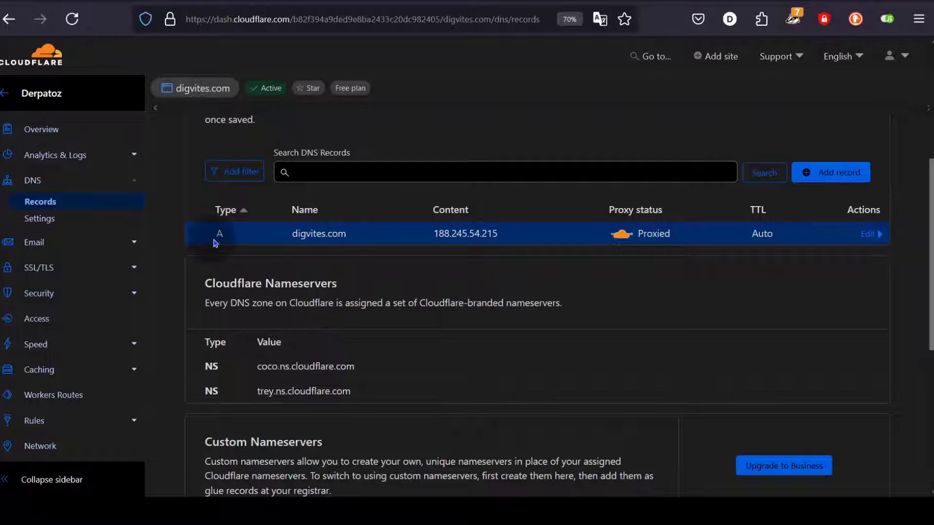
click(840, 174)
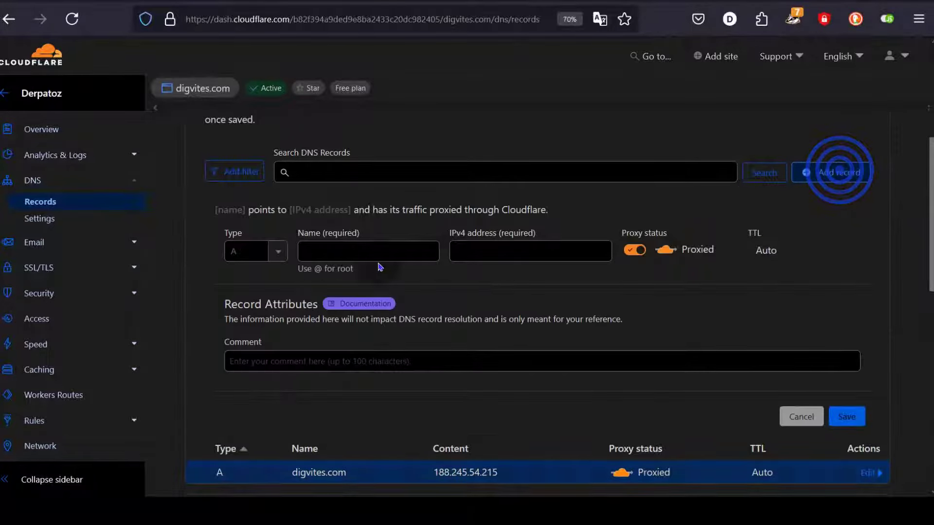
Add and save a CNAME record named www targeting @ (digvites.com).
click(280, 260)
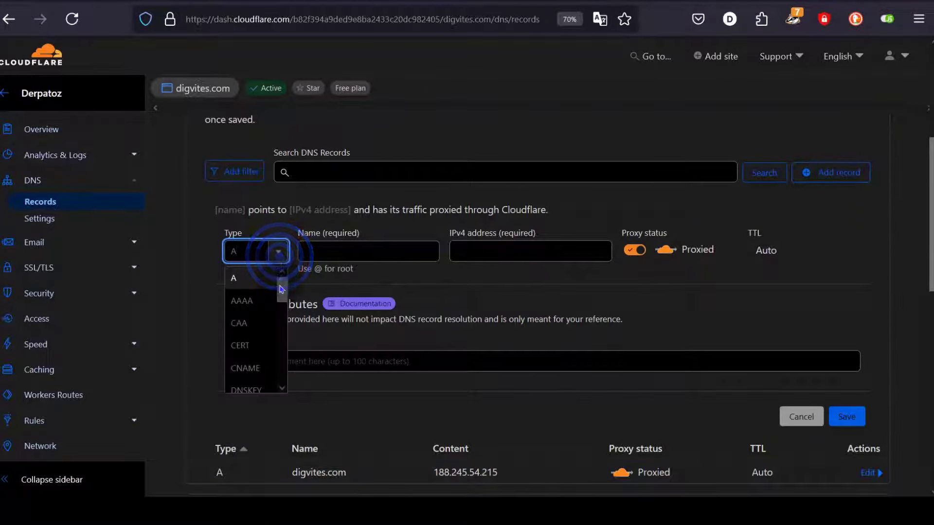
click(250, 371)
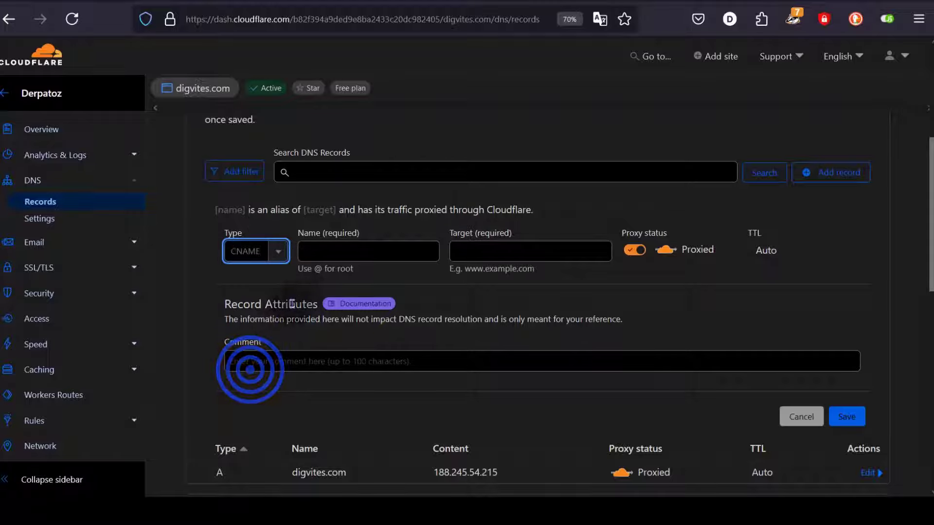
click(346, 255)
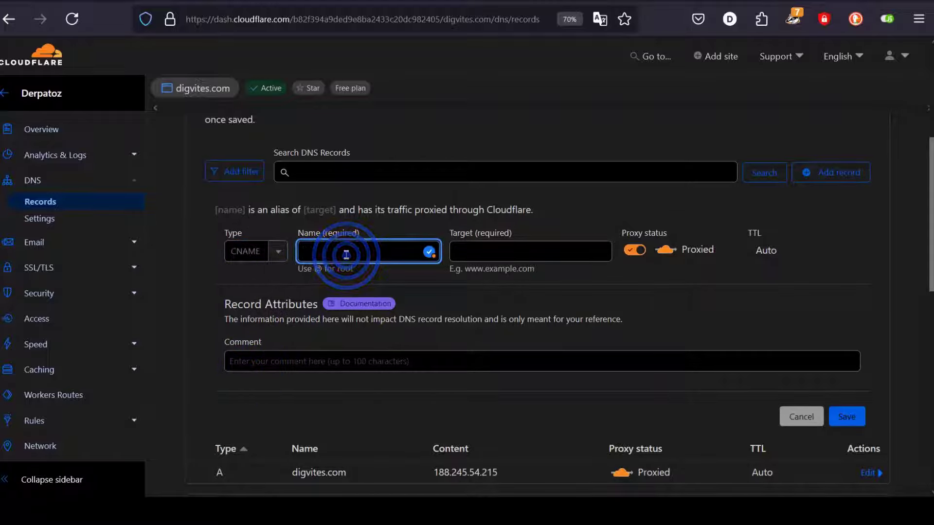
text(www)
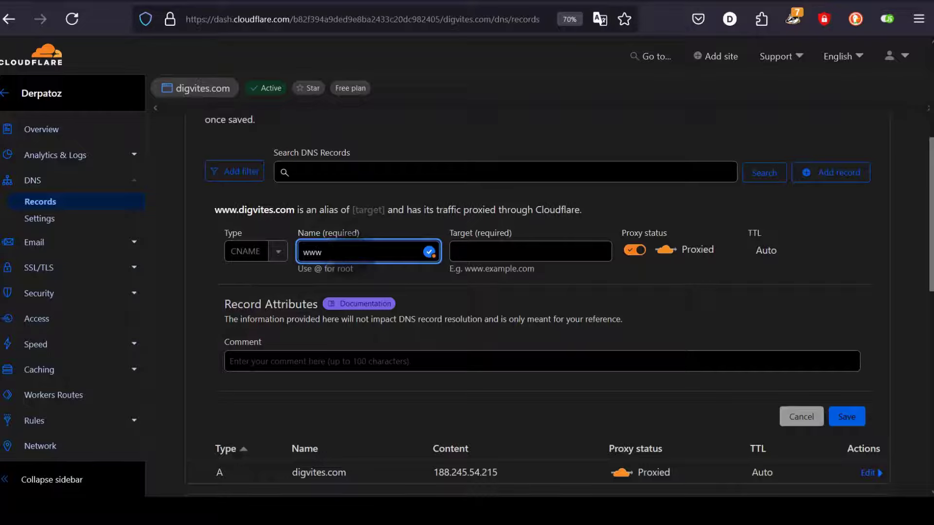
click(498, 251)
text(@)
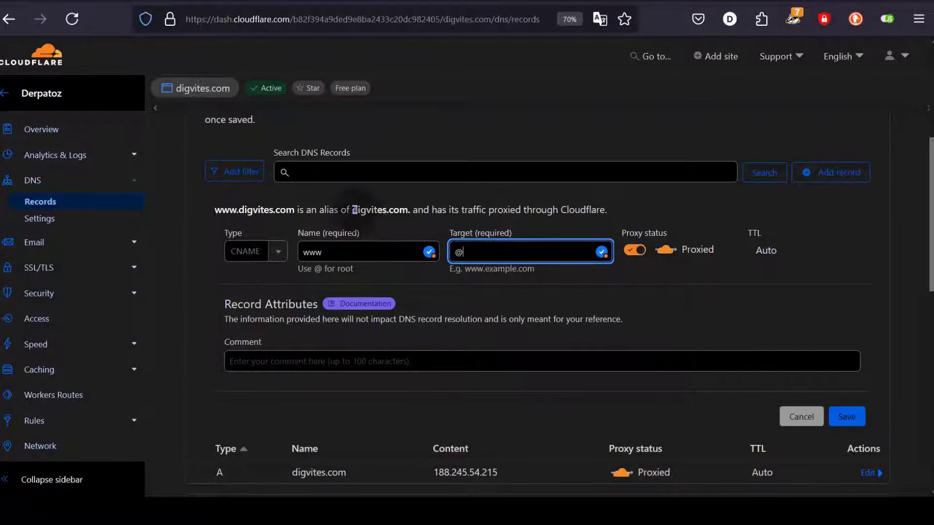
click(845, 416)
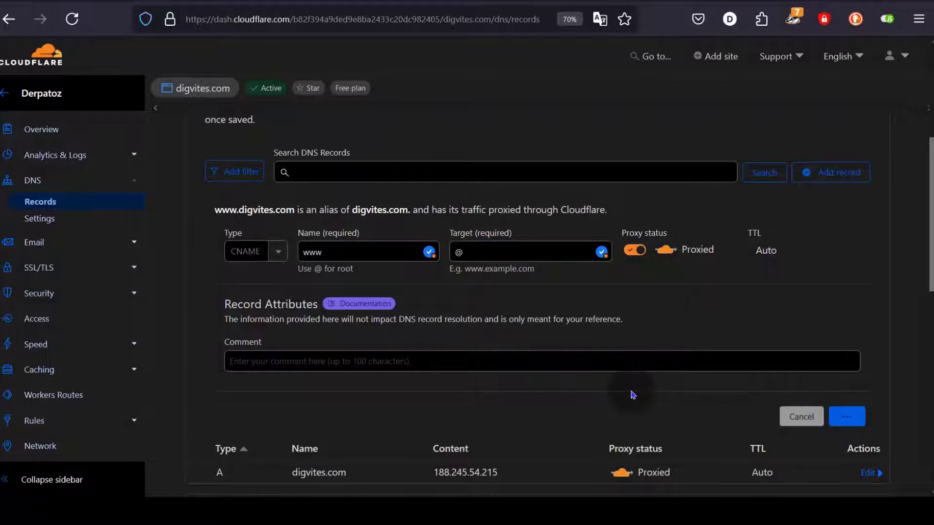
Open the digvites.com link from the DNS heading in a new browser tab.
scroll(331, 345, up, 2)
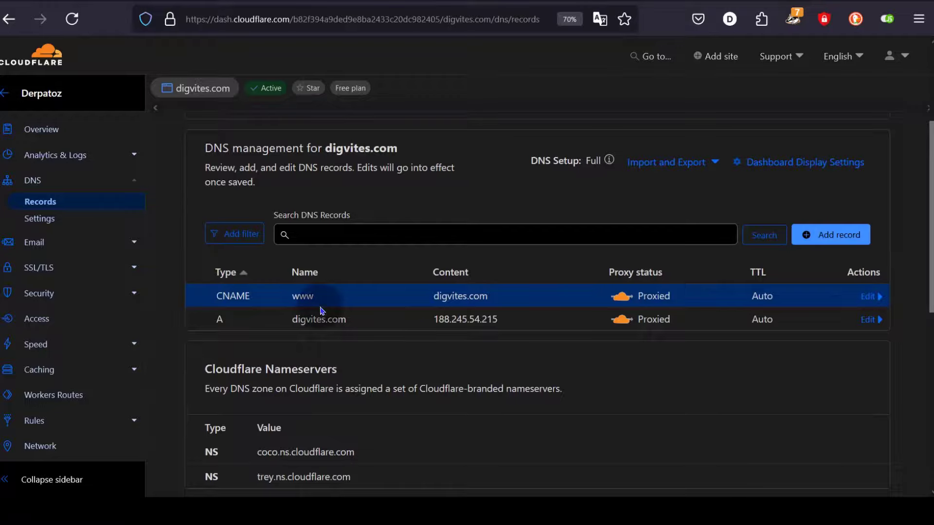
scroll(477, 321, up, 2)
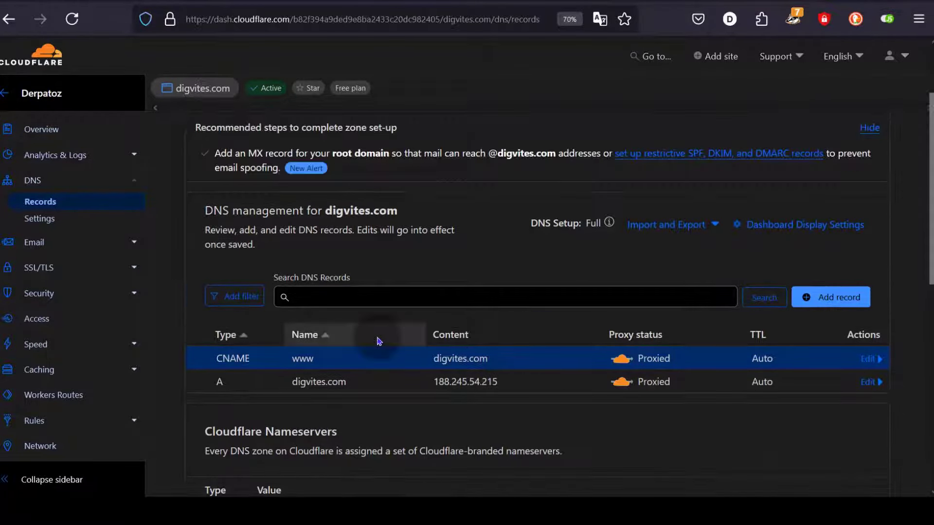
double_click(354, 210)
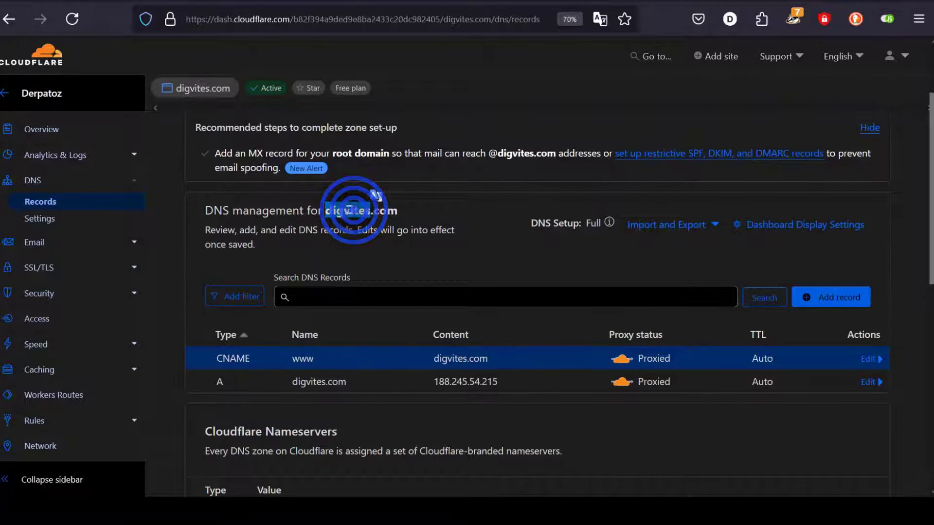
right_click(335, 210)
click(420, 30)
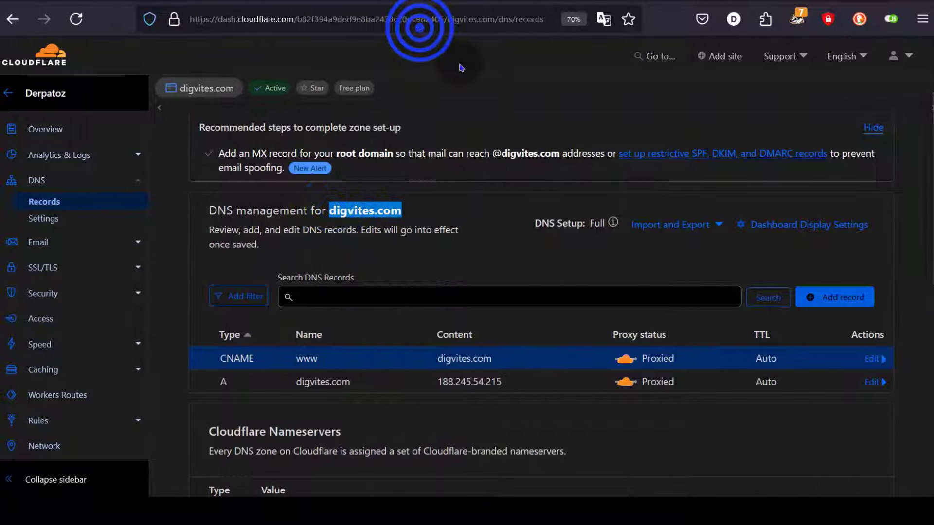
View digvites.com's empty 'Index of /' page, then return to the WP Toolkit tab.
click(543, 3)
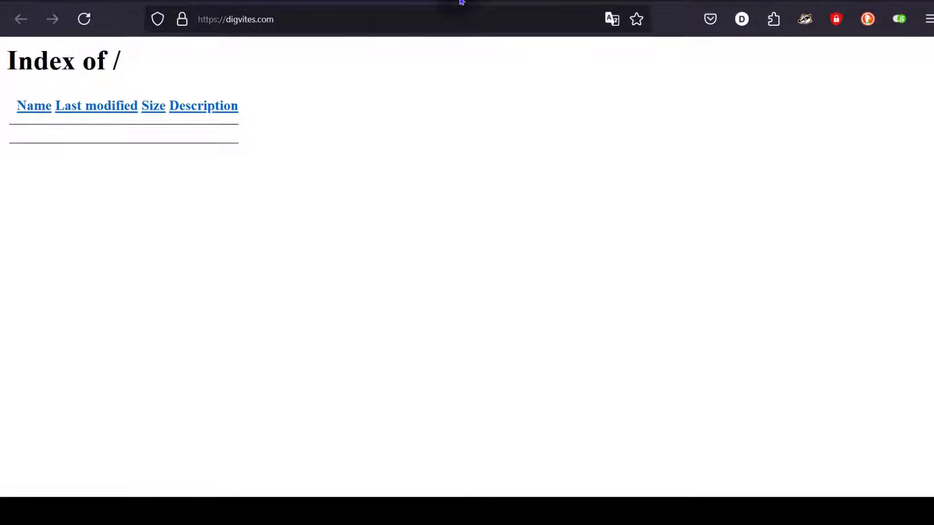
click(381, 1)
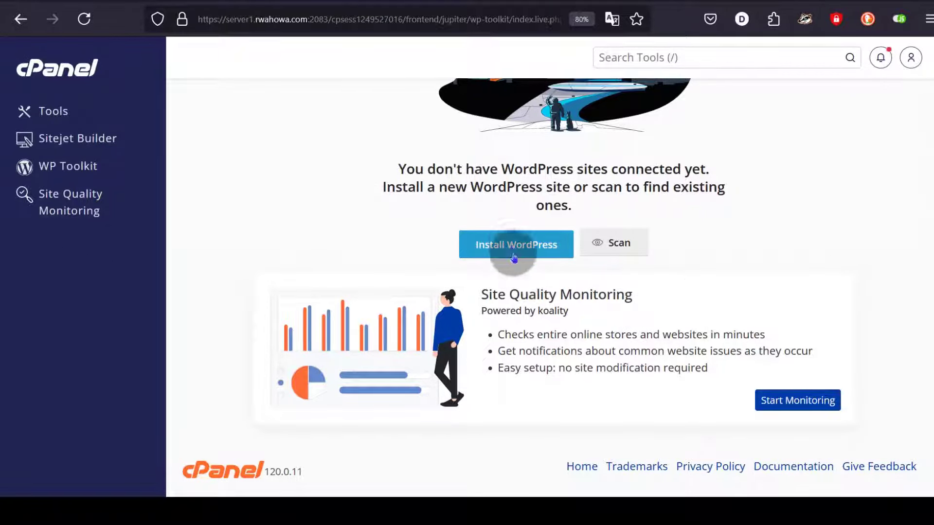
Start a WordPress install titled Everything Inc. using the WordPress Essentials plugin set.
click(509, 243)
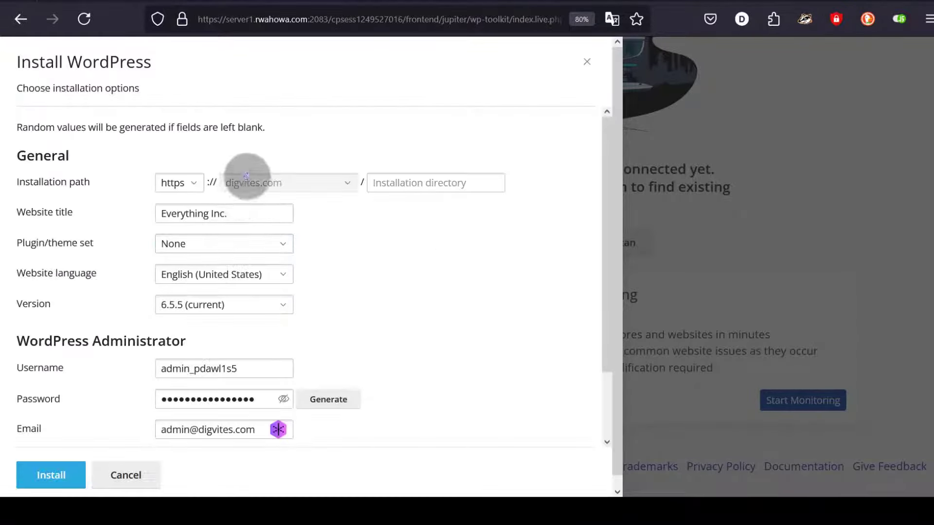
click(391, 183)
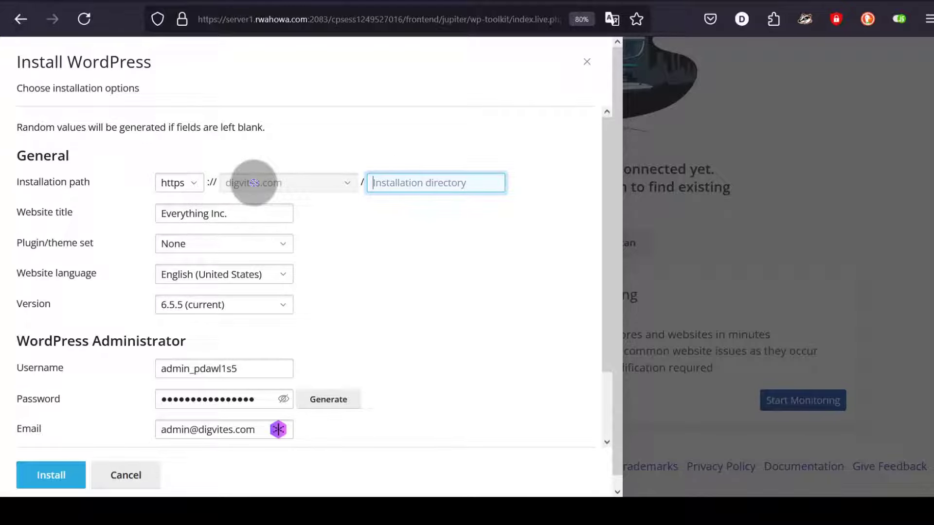
drag(239, 214, 161, 215)
click(246, 214)
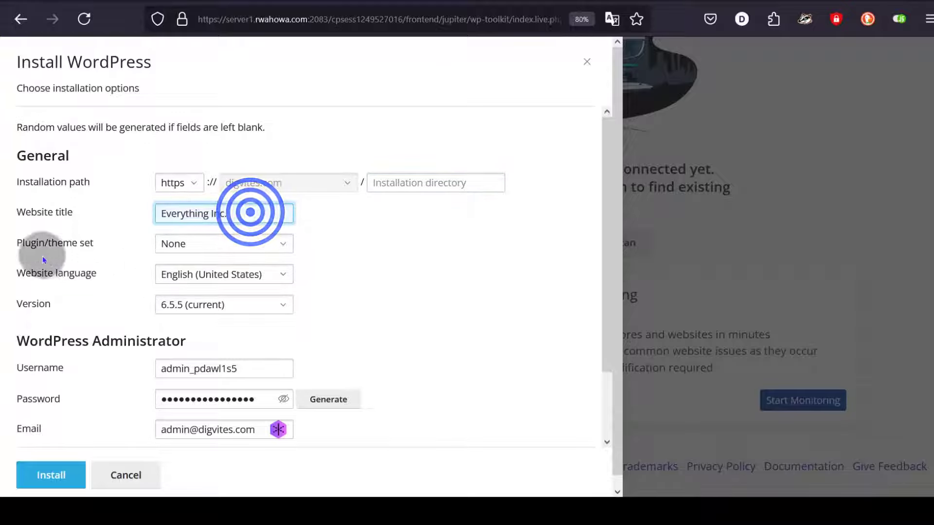
click(224, 244)
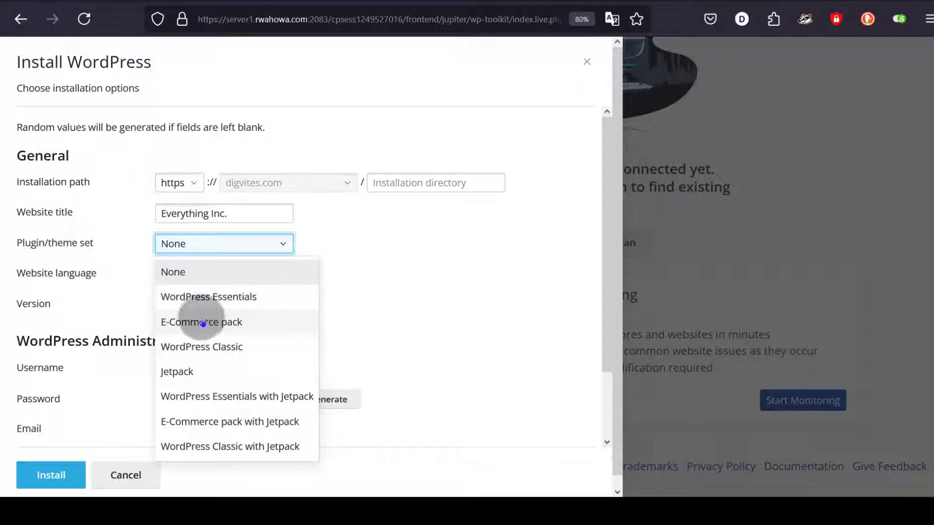
click(211, 303)
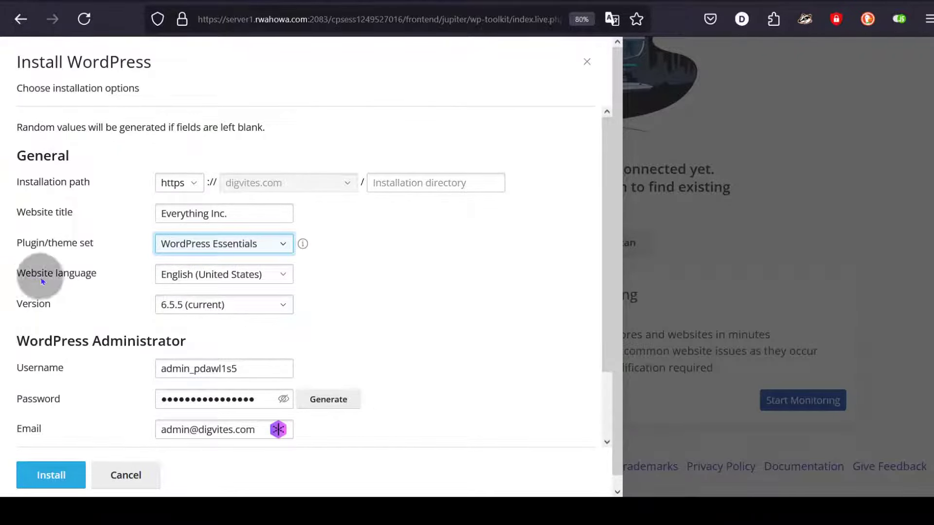
Keep English (United States) as language and WordPress version 6.5.5 (current).
click(219, 273)
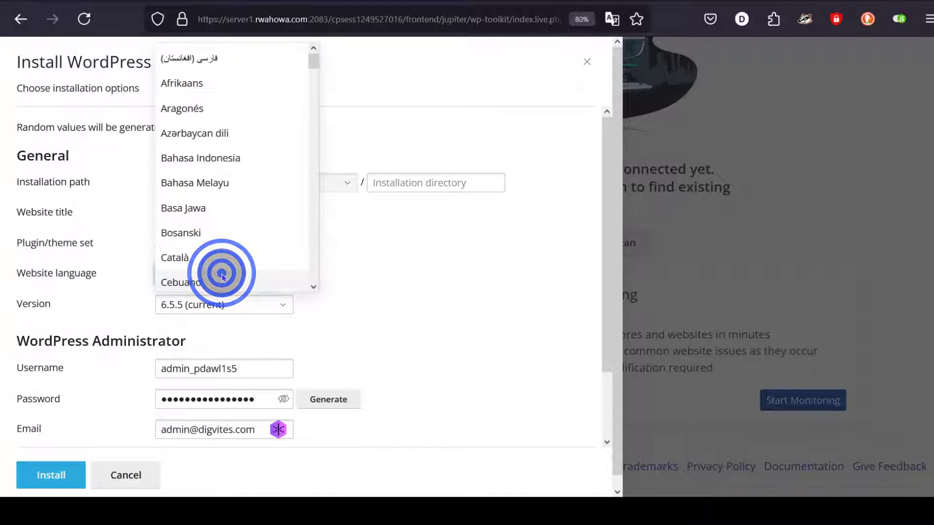
scroll(227, 258, down, 3)
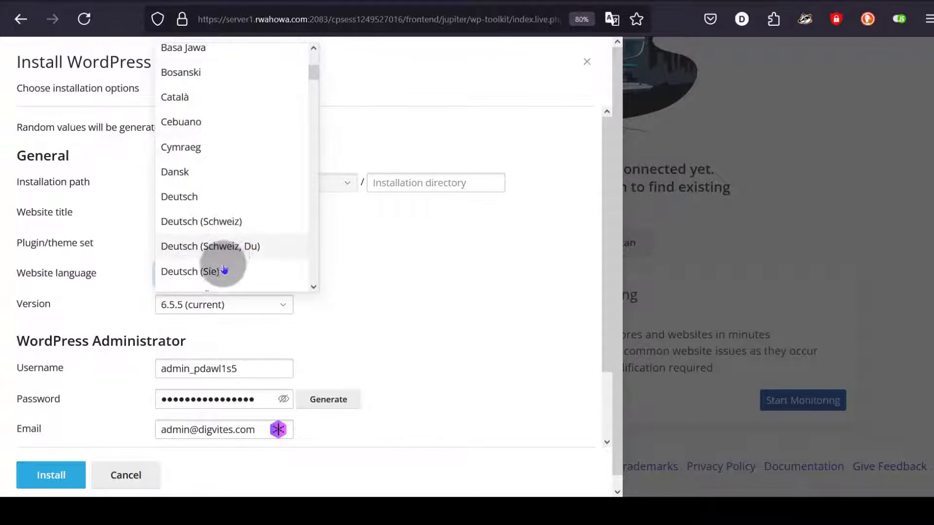
click(381, 287)
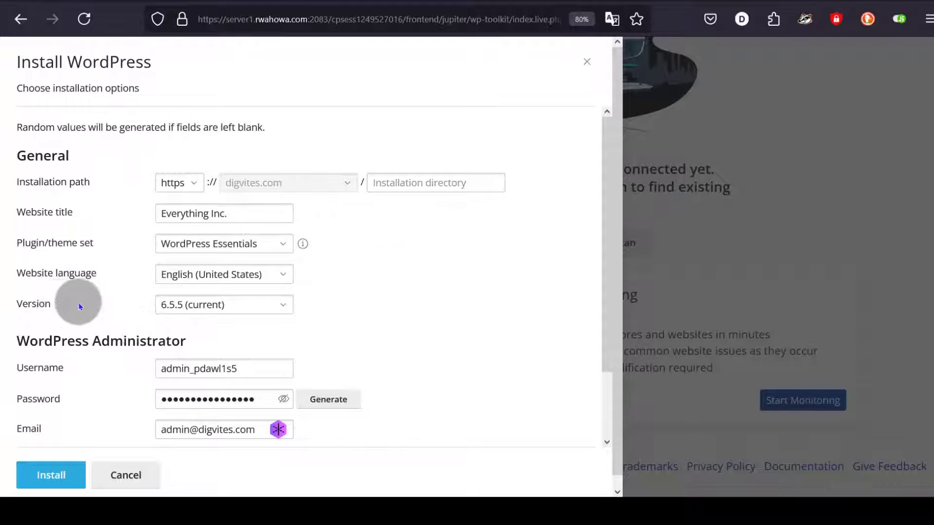
click(245, 307)
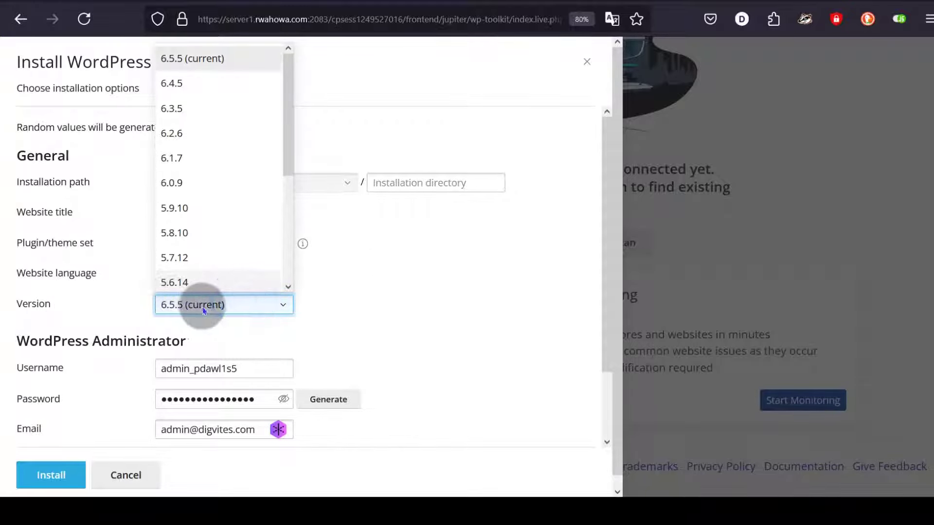
scroll(455, 325, down, 3)
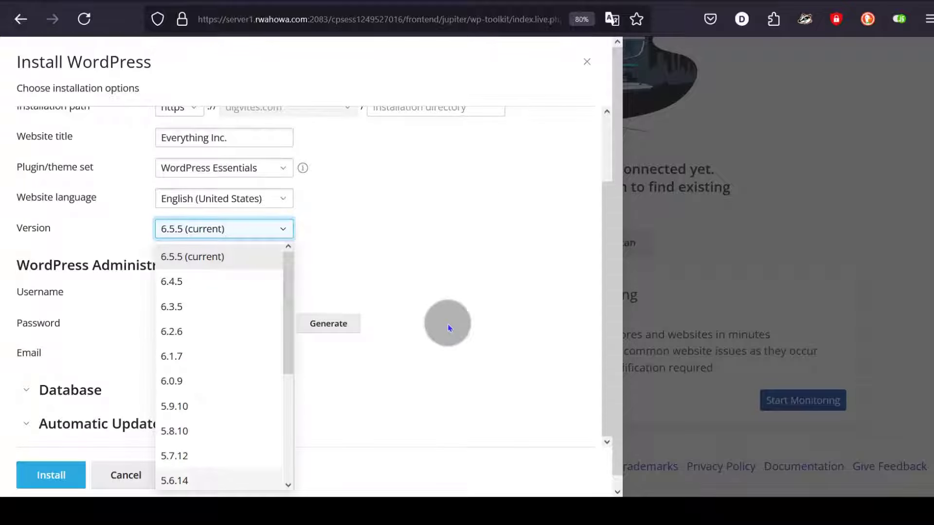
scroll(444, 327, up, 3)
click(395, 317)
scroll(350, 344, down, 2)
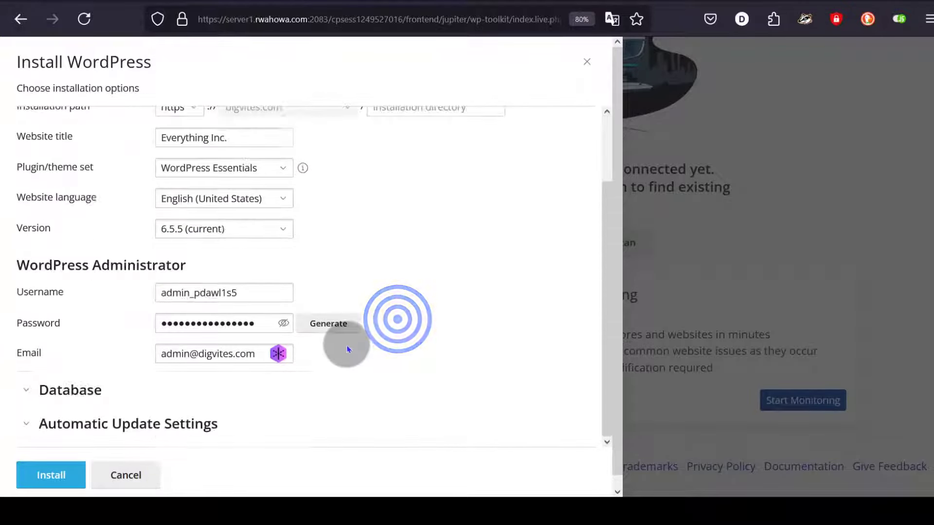
Review the administrator username field, dismissing saved-password suggestions.
click(222, 293)
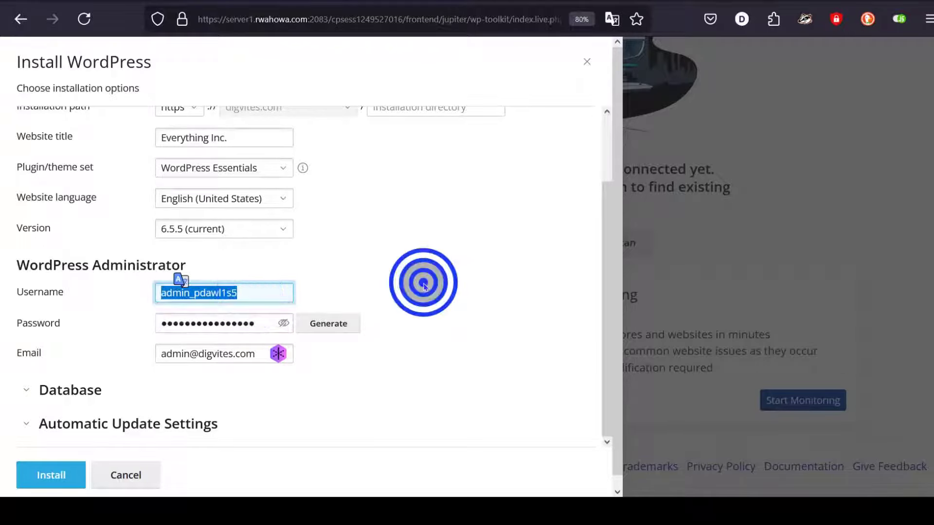
click(184, 297)
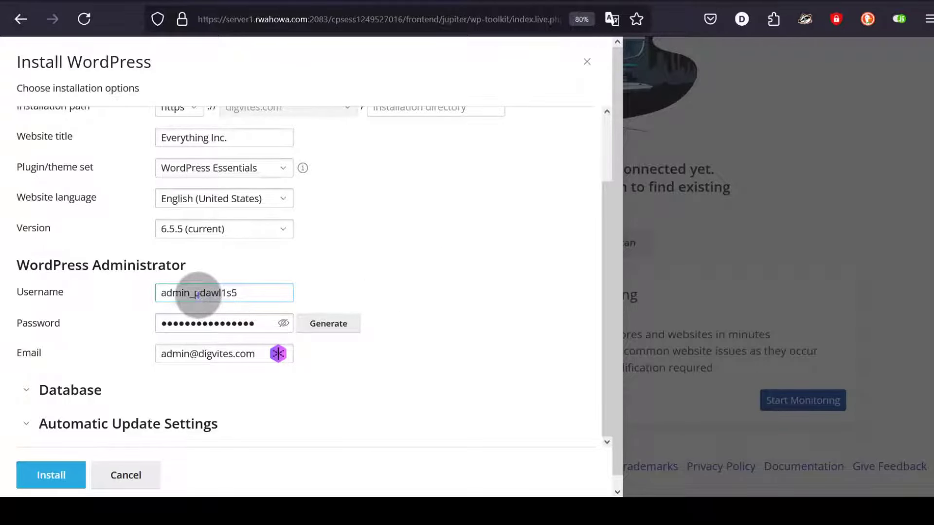
double_click(164, 294)
click(416, 302)
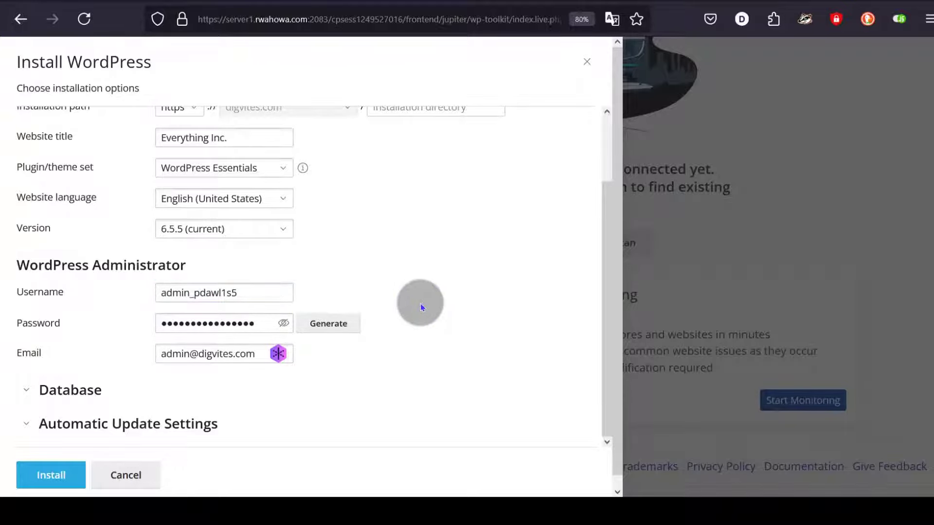
double_click(236, 292)
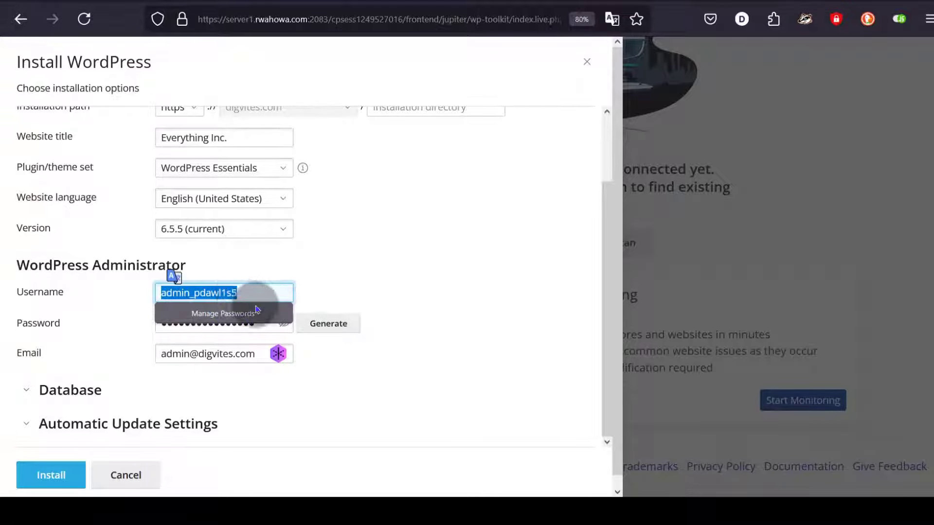
click(381, 277)
Generate a new administrator password, reveal it and copy it into the notes window.
scroll(320, 331, down, 1)
click(321, 322)
click(229, 314)
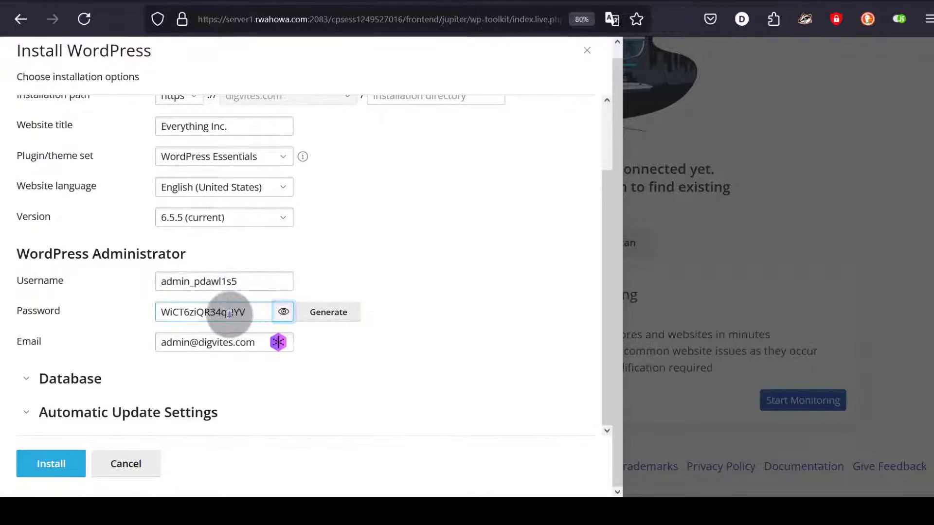
triple_click(227, 313)
right_click(227, 313)
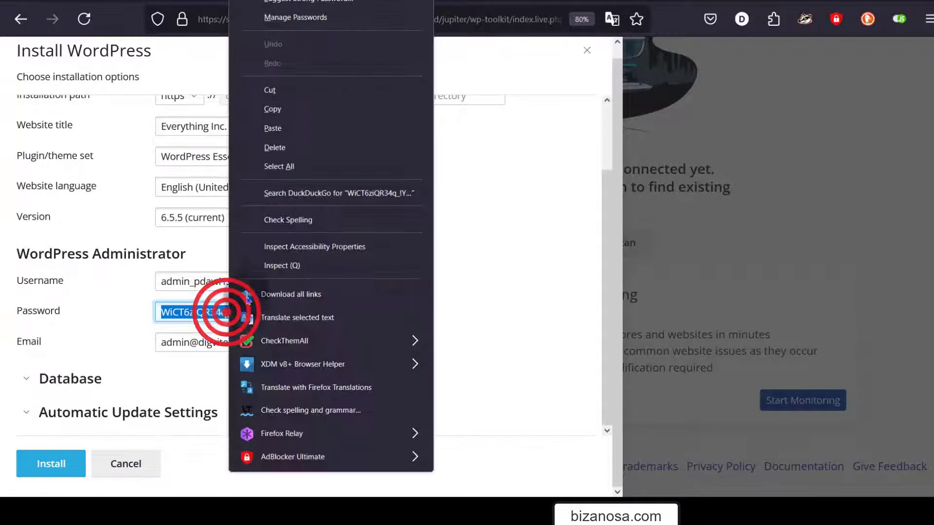
key(c)
key(alt+Tab)
key(ctrl+v)
key(alt+Tab)
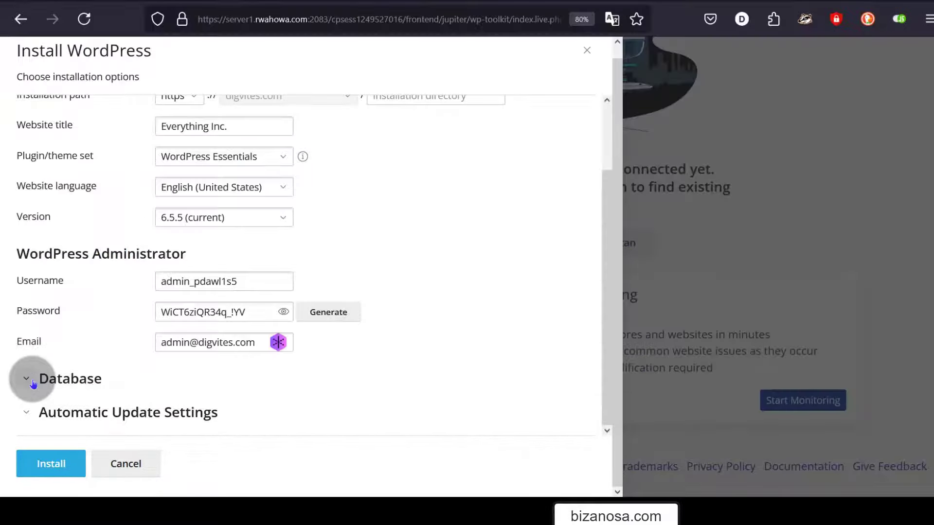
Force automatic updates for all plugins and themes, then start the WordPress installation.
click(27, 380)
scroll(445, 325, down, 3)
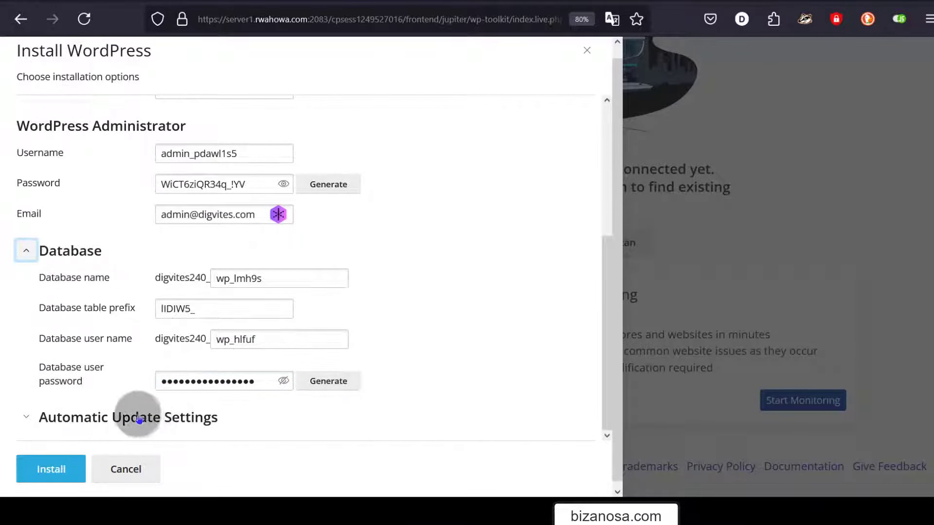
click(122, 417)
scroll(445, 282, down, 3)
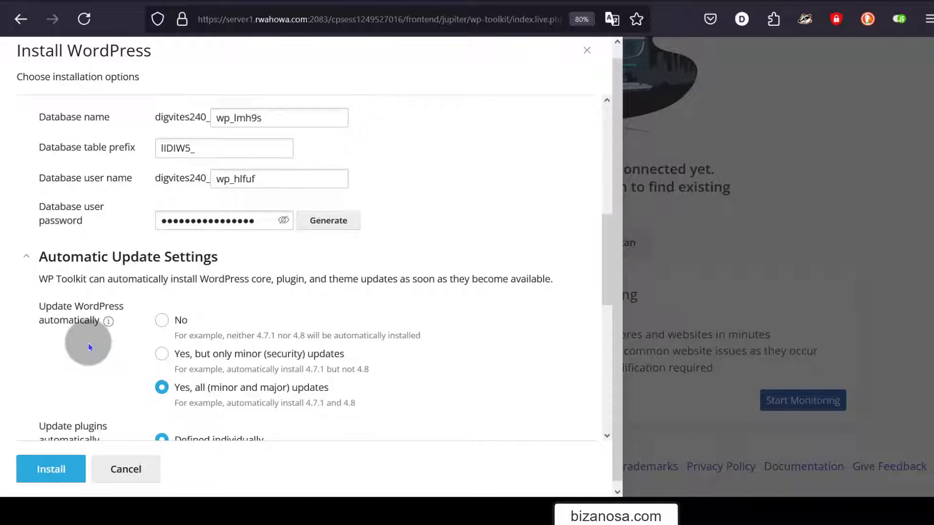
scroll(181, 309, down, 3)
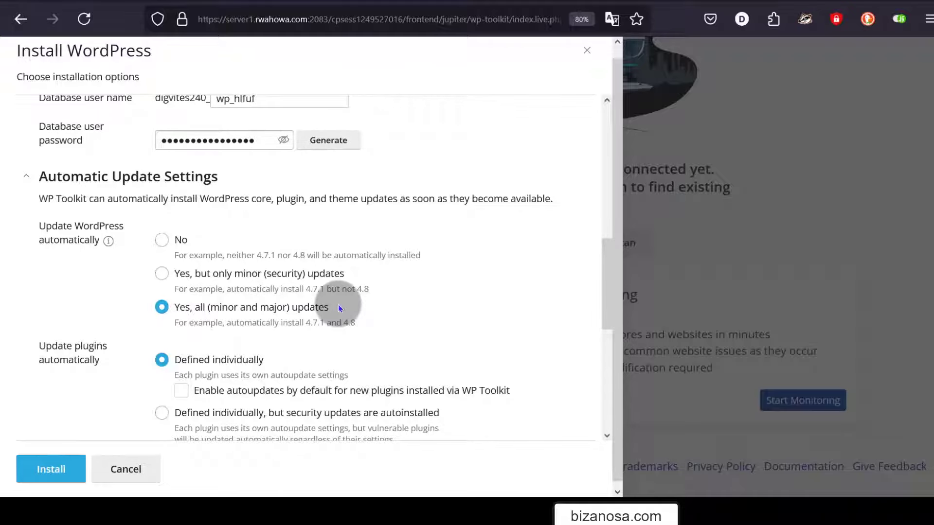
scroll(335, 306, down, 3)
scroll(292, 263, down, 2)
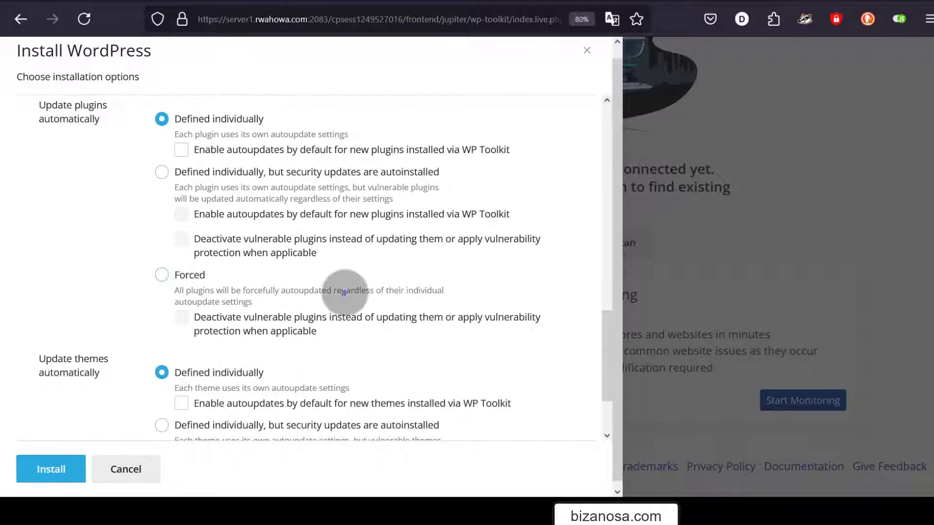
click(161, 276)
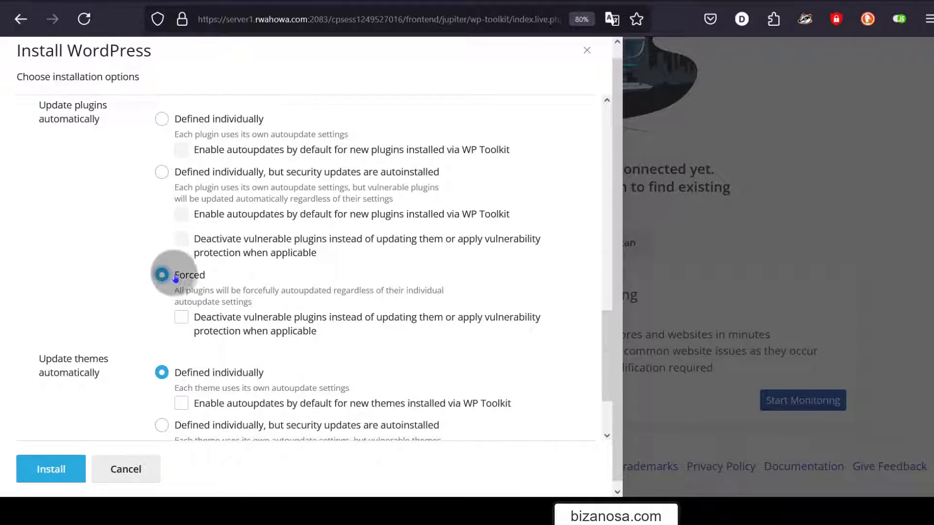
scroll(255, 336, down, 2)
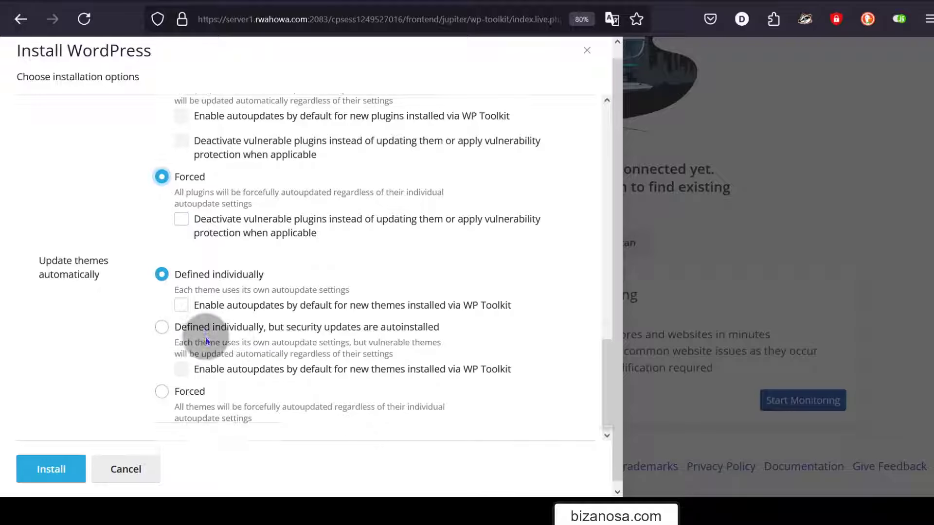
click(163, 393)
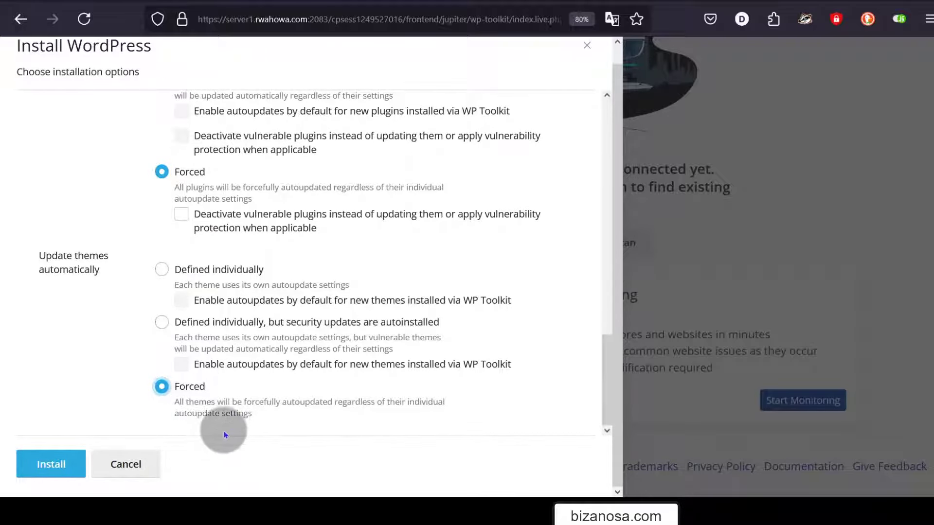
click(50, 462)
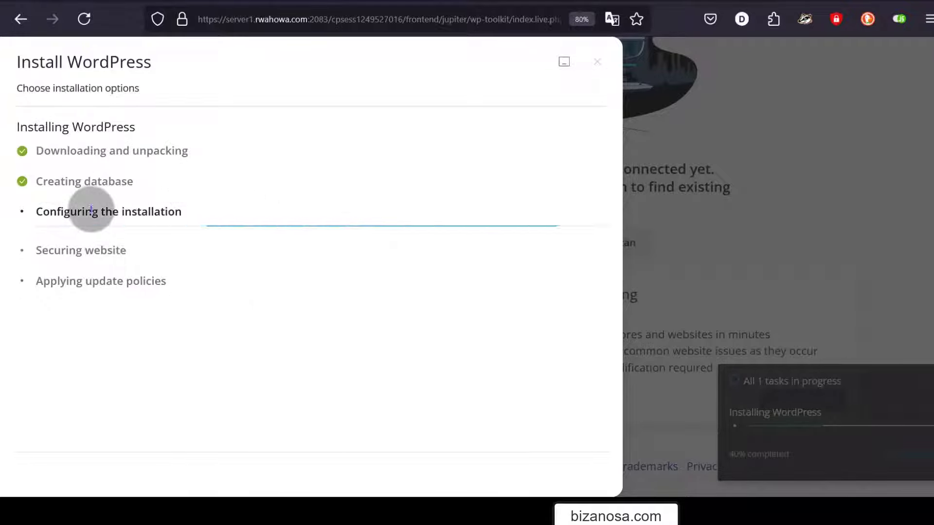
Run the WordPress install on digvites.com to completion, then browse plugins for the new site.
click(803, 456)
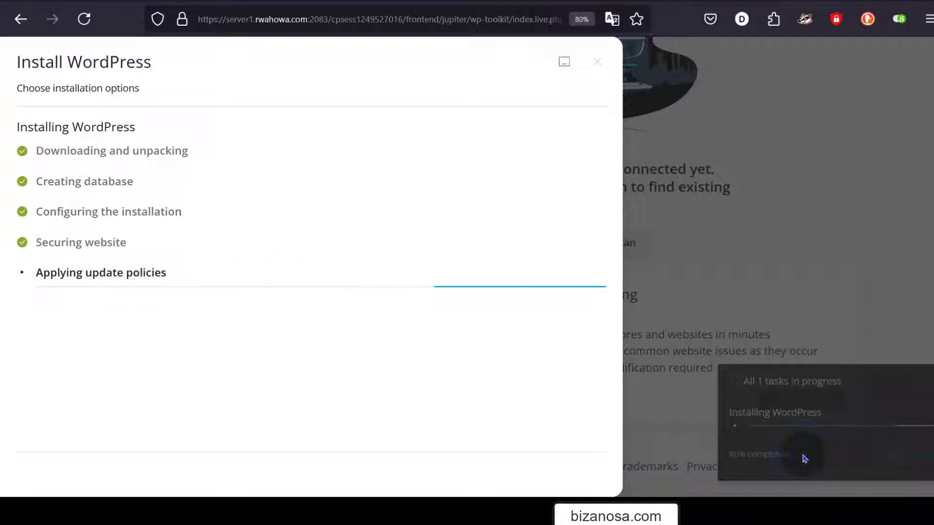
click(804, 456)
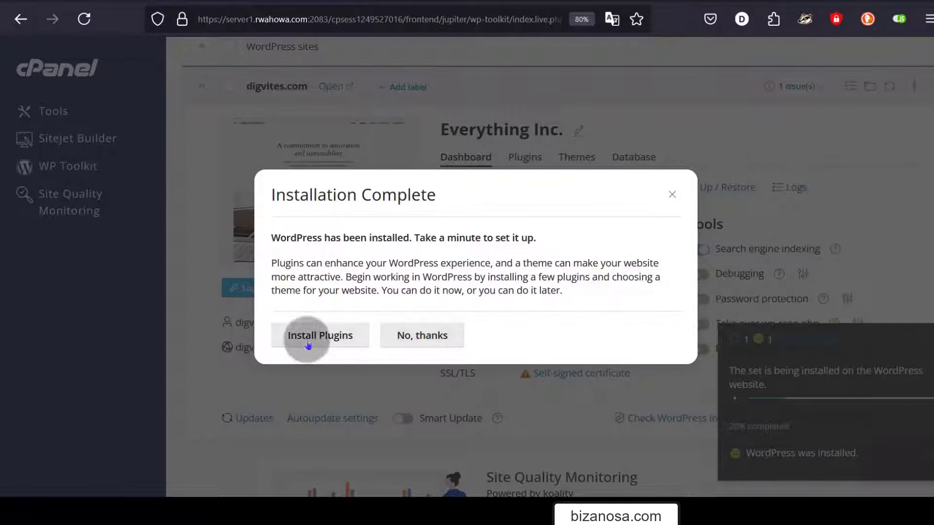
click(305, 336)
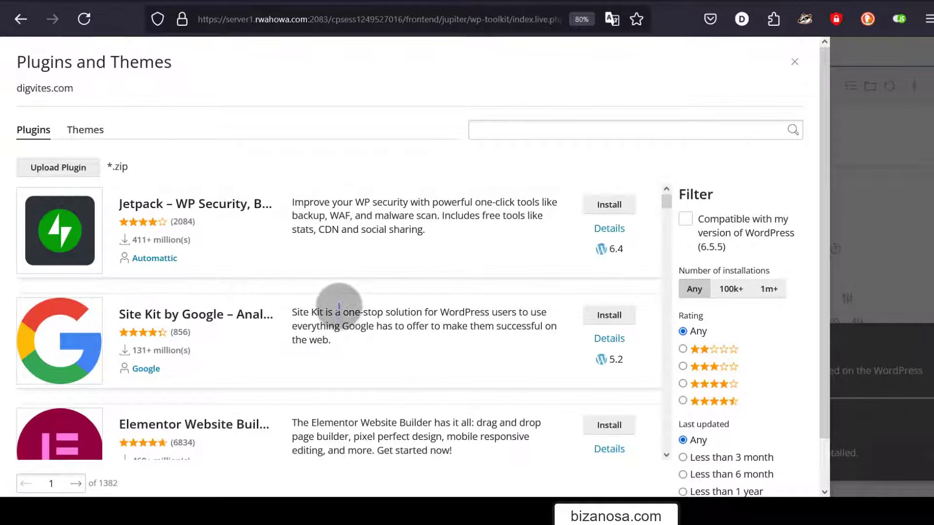
Close the Plugins and Themes browser without adding any plugins.
scroll(315, 334, down, 5)
scroll(316, 334, up, 5)
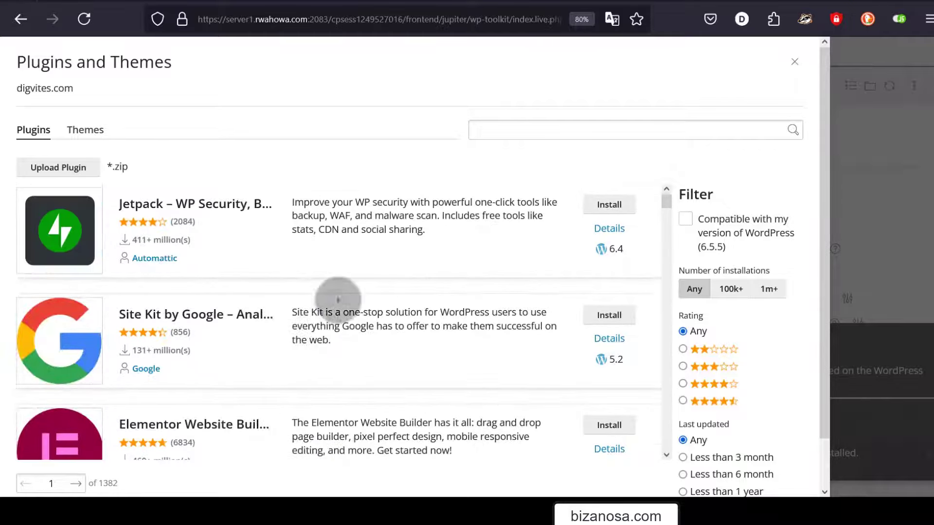
click(795, 63)
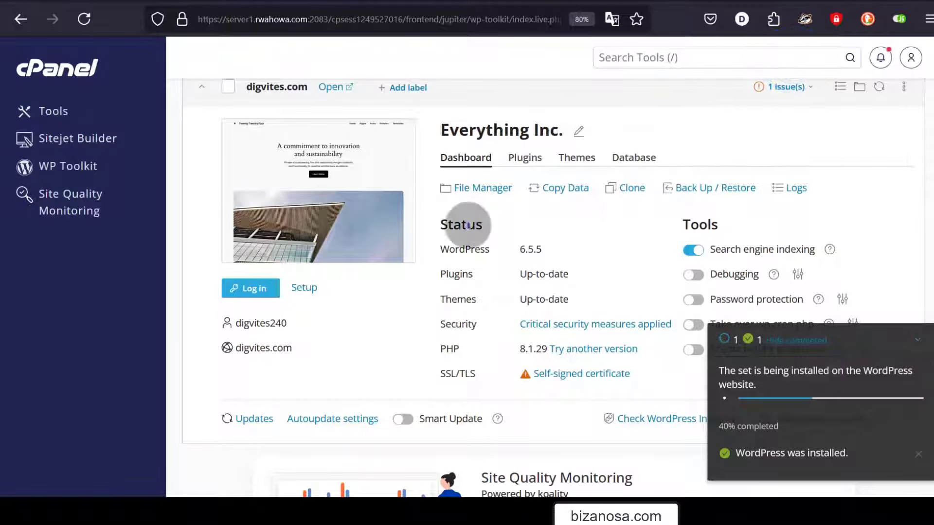
Review the admin login Setup details, including the administrator password field, and close without changes.
scroll(188, 200, up, 5)
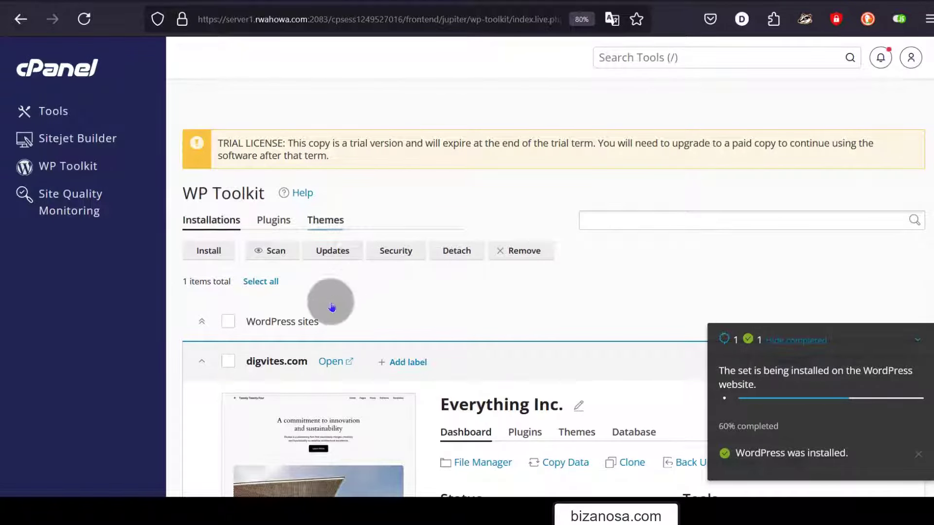
scroll(449, 304, down, 10)
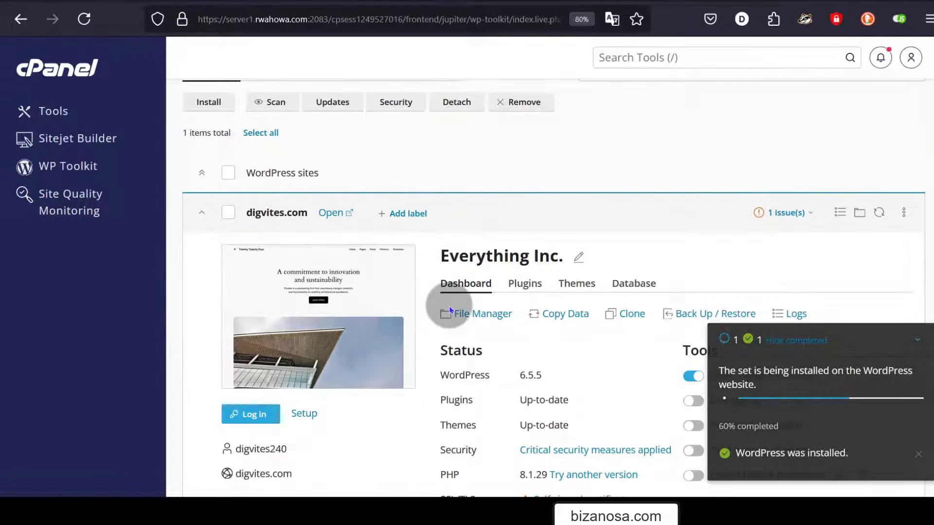
scroll(448, 305, up, 3)
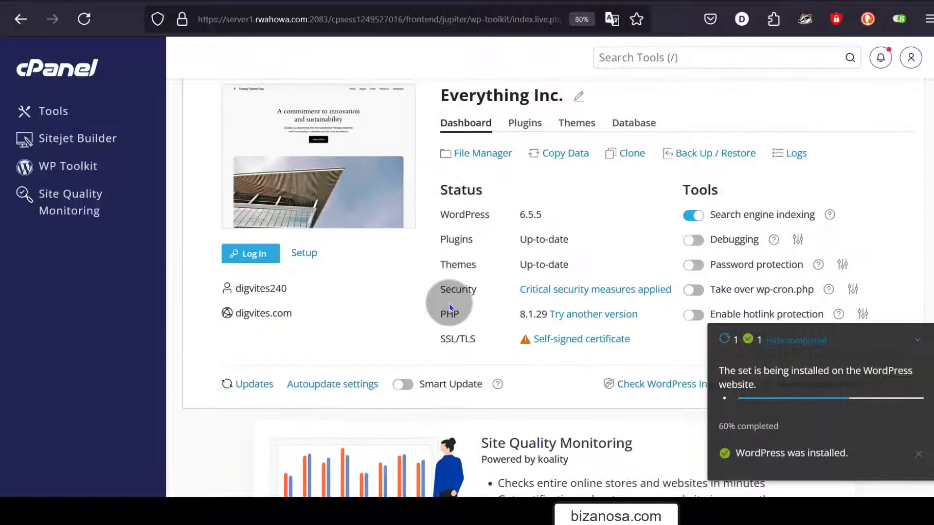
scroll(448, 307, up, 5)
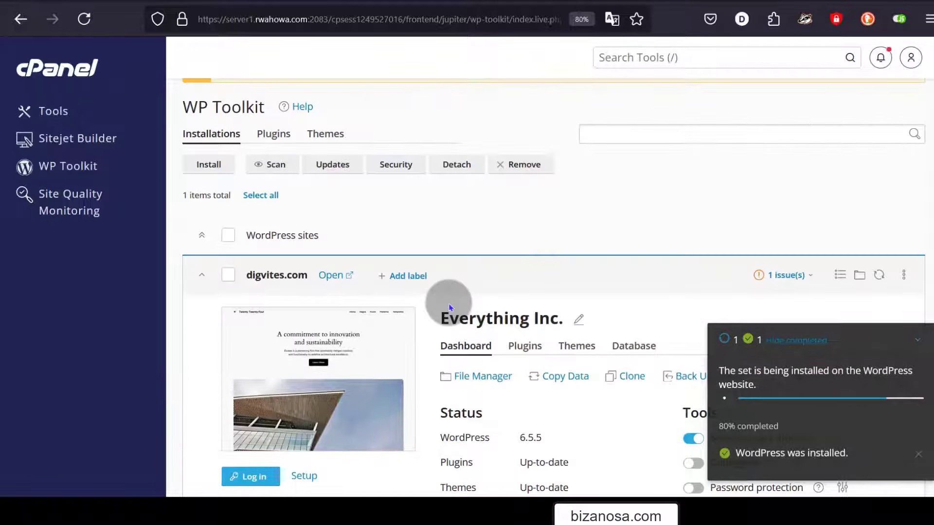
scroll(449, 306, down, 3)
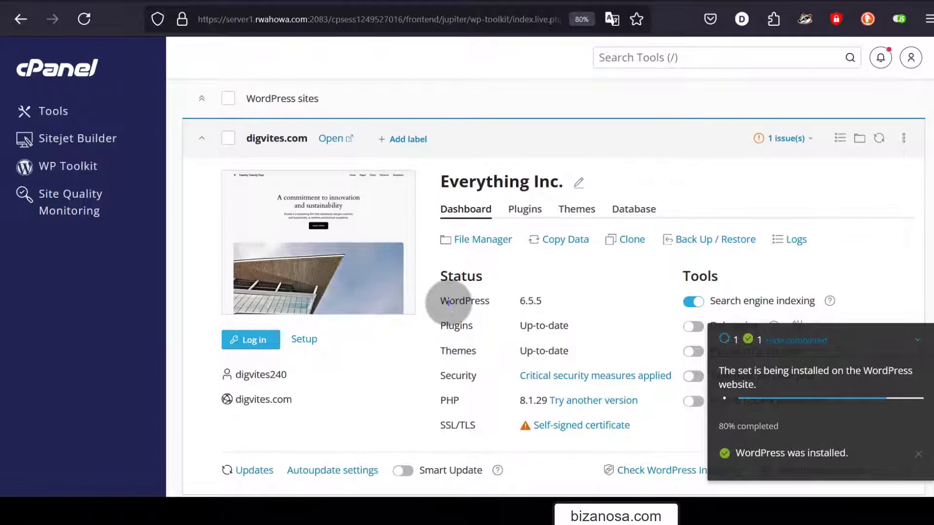
click(309, 338)
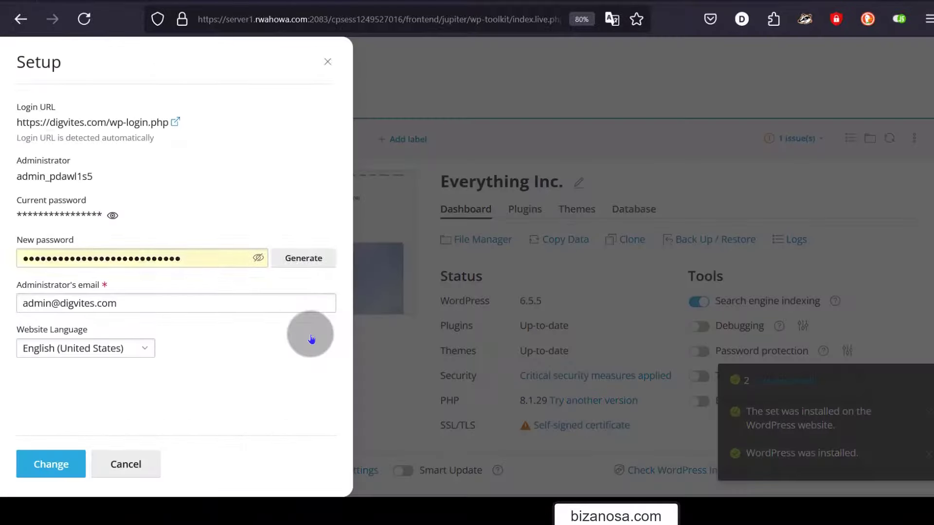
click(156, 262)
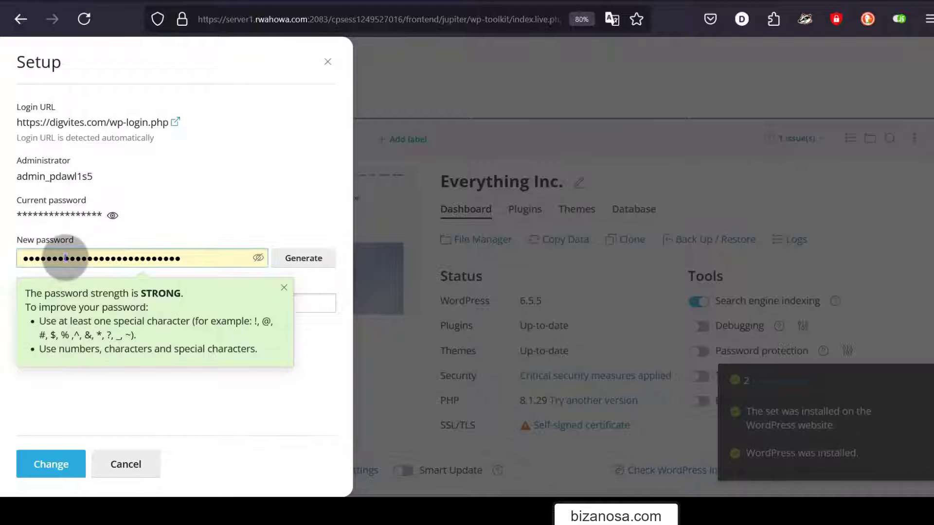
click(328, 62)
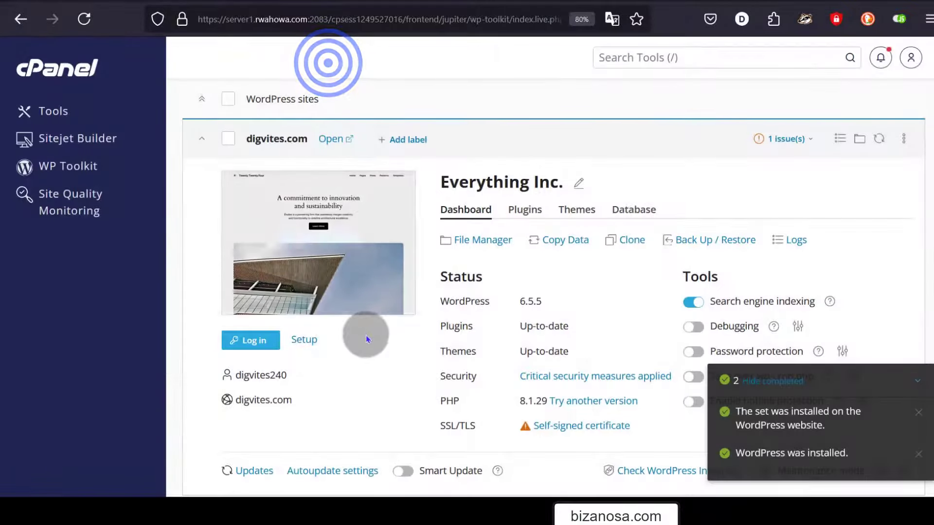
Confirm the digvites.com site card reports WordPress version 6.5.5 installed.
scroll(300, 396, down, 2)
scroll(301, 395, up, 2)
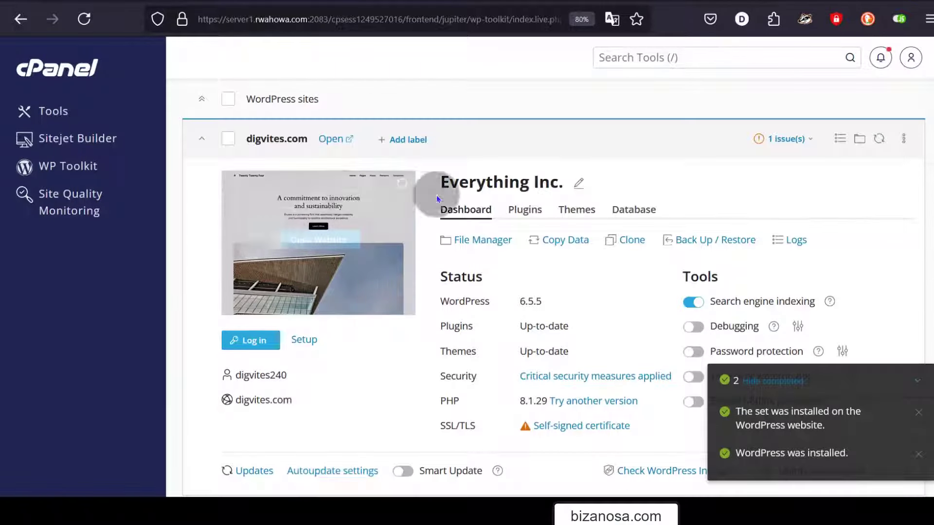
scroll(540, 313, down, 2)
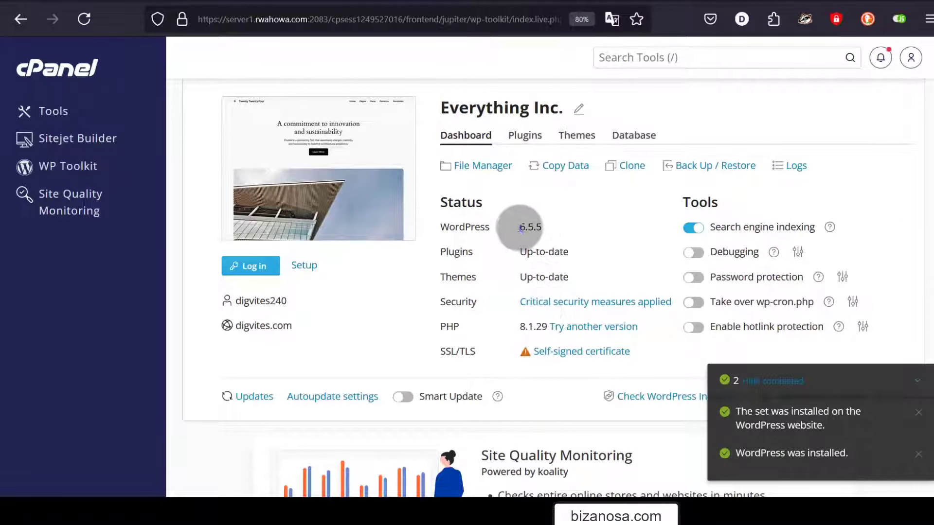
drag(520, 228, 574, 230)
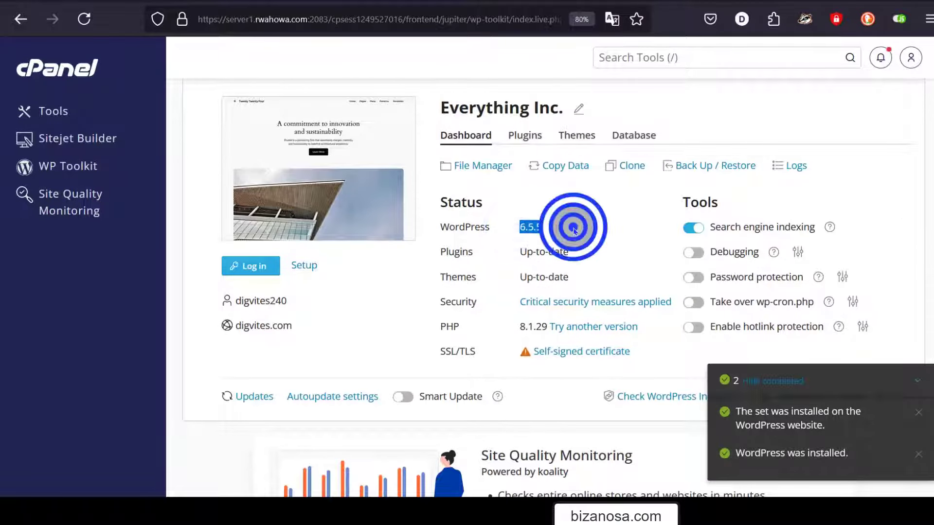
click(574, 228)
scroll(492, 262, down, 2)
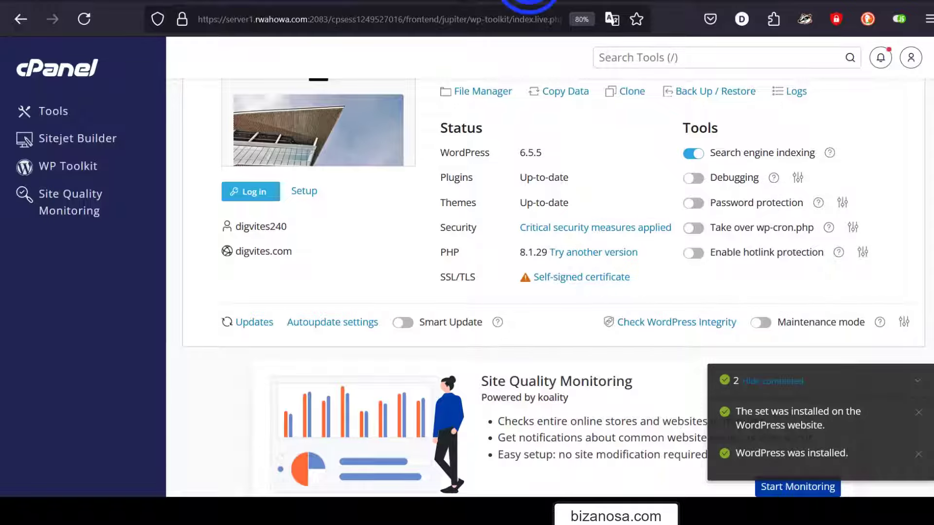
click(530, 2)
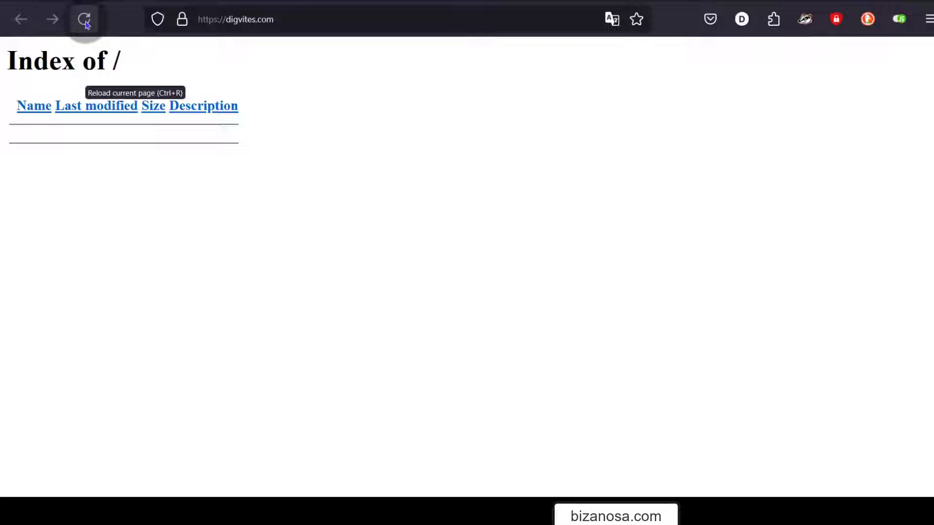
Reload digvites.com and scroll through the new Everything Inc. WordPress homepage.
click(85, 24)
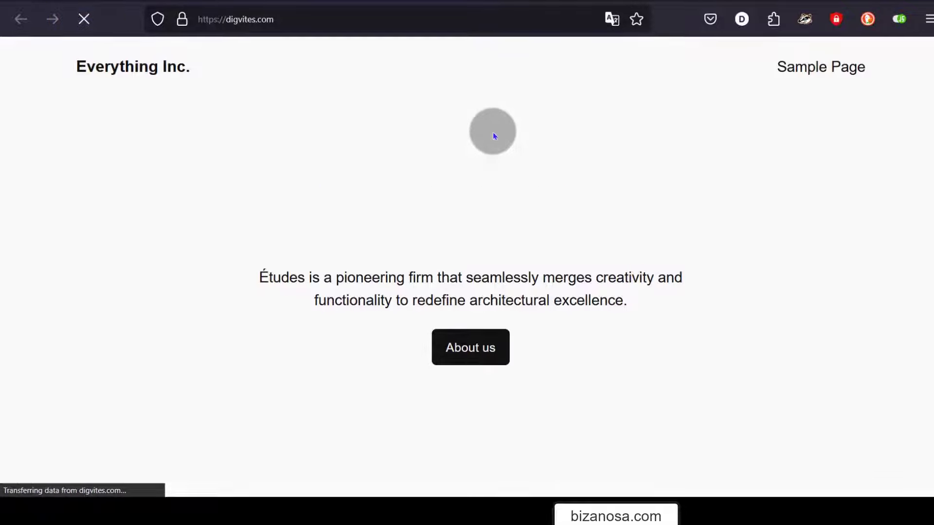
scroll(470, 154, down, 7)
scroll(467, 158, down, 7)
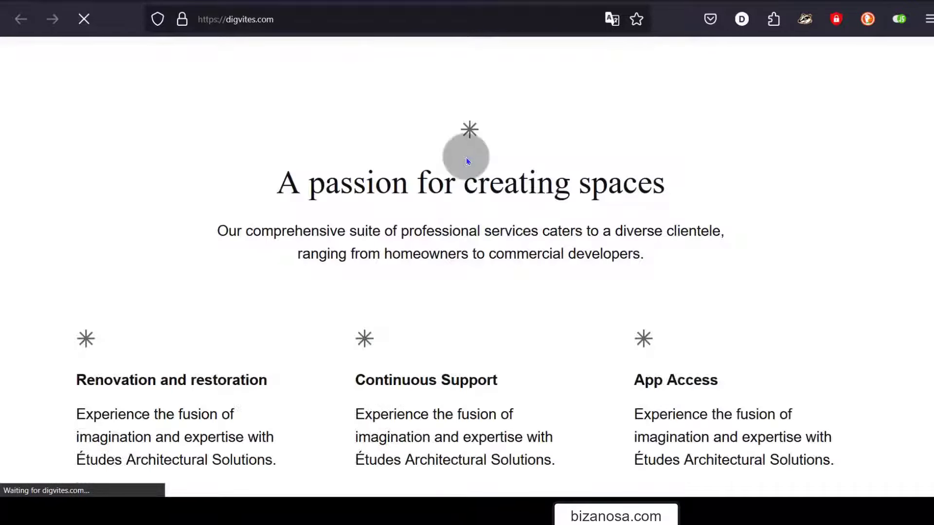
scroll(467, 158, up, 14)
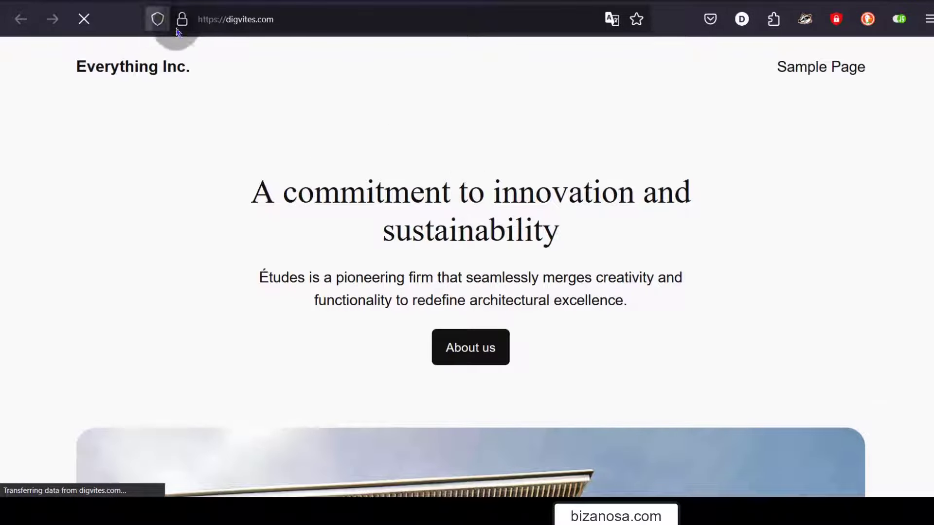
scroll(467, 227, down, 7)
scroll(428, 209, up, 7)
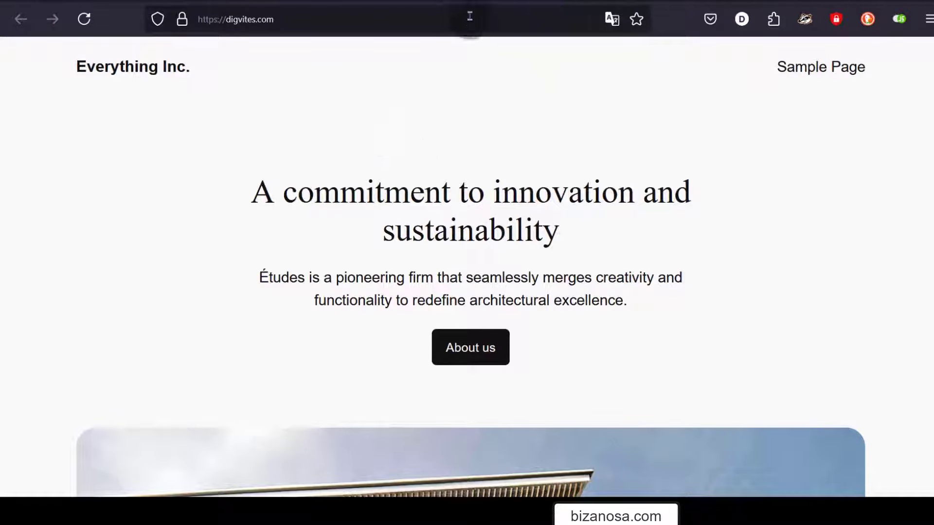
click(386, 1)
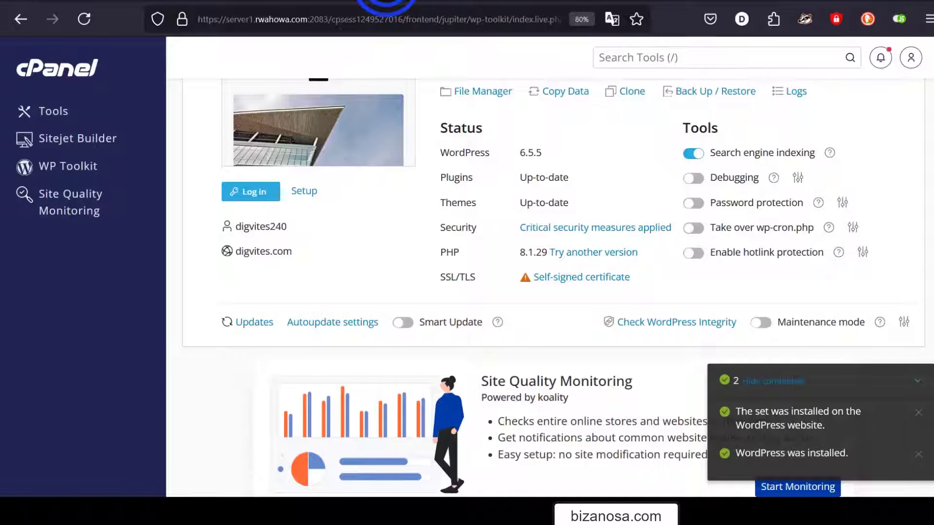
scroll(636, 335, up, 5)
Use the digvites.com site card's Log in to open the WordPress admin in a new page.
scroll(468, 306, down, 3)
scroll(465, 301, down, 2)
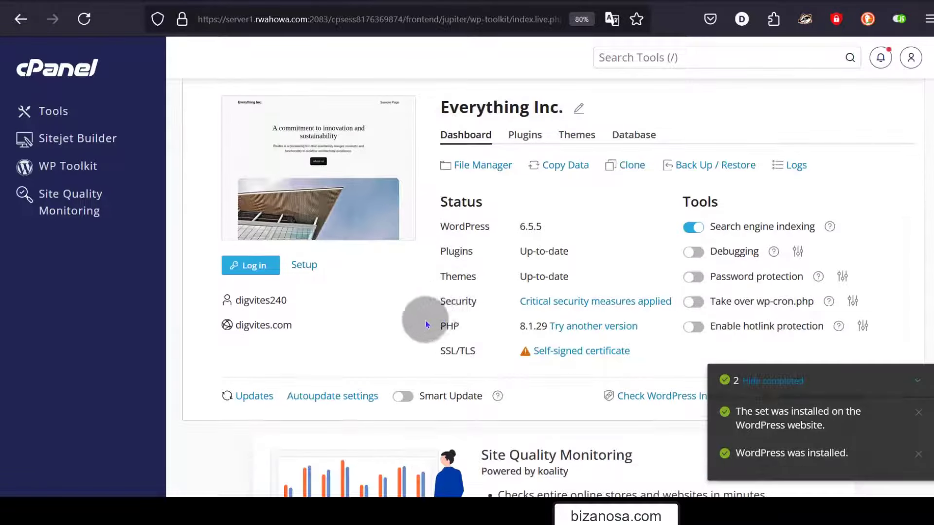
click(252, 267)
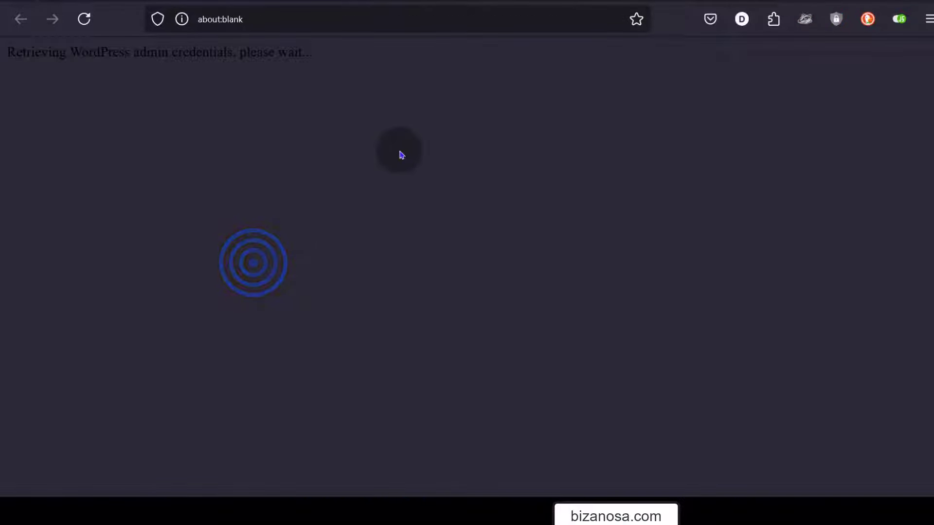
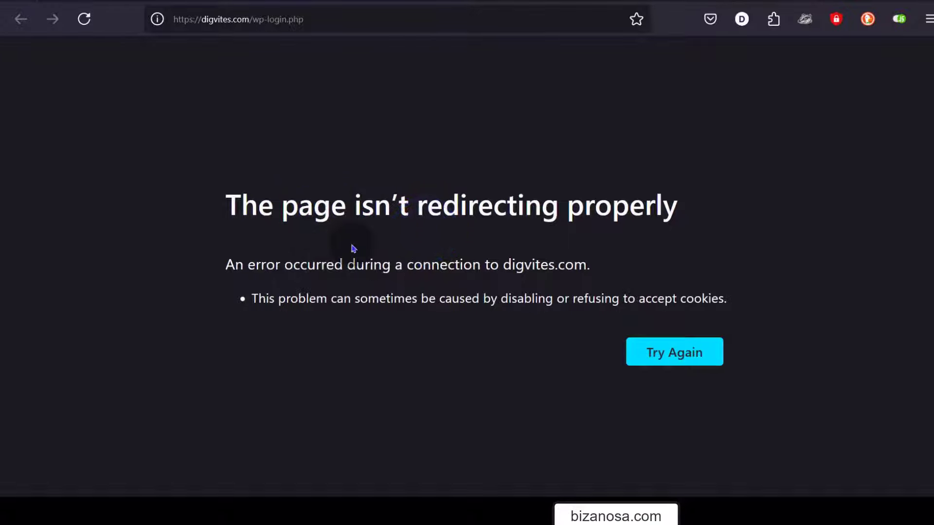
Go back to the WP Toolkit tab and scroll up to its header above the digvites.com installation.
click(409, 1)
scroll(183, 217, up, 5)
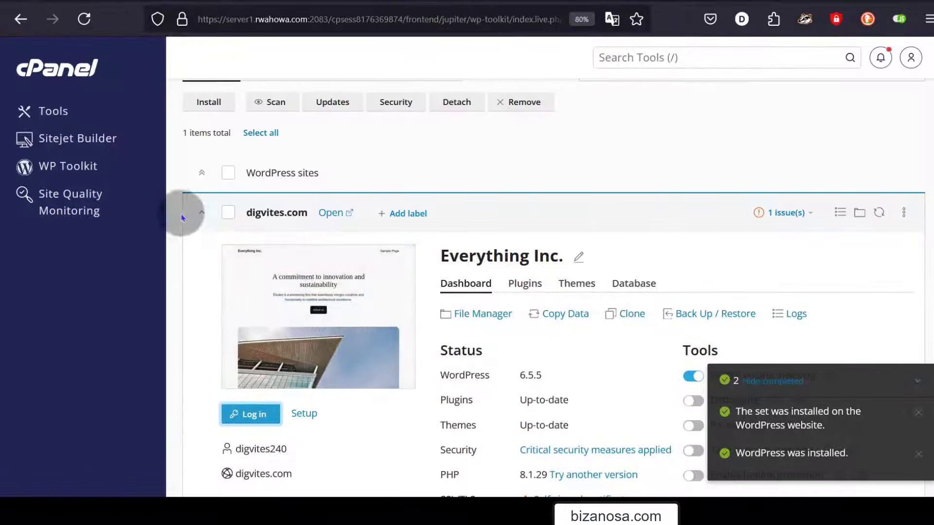
scroll(182, 217, up, 2)
click(681, 57)
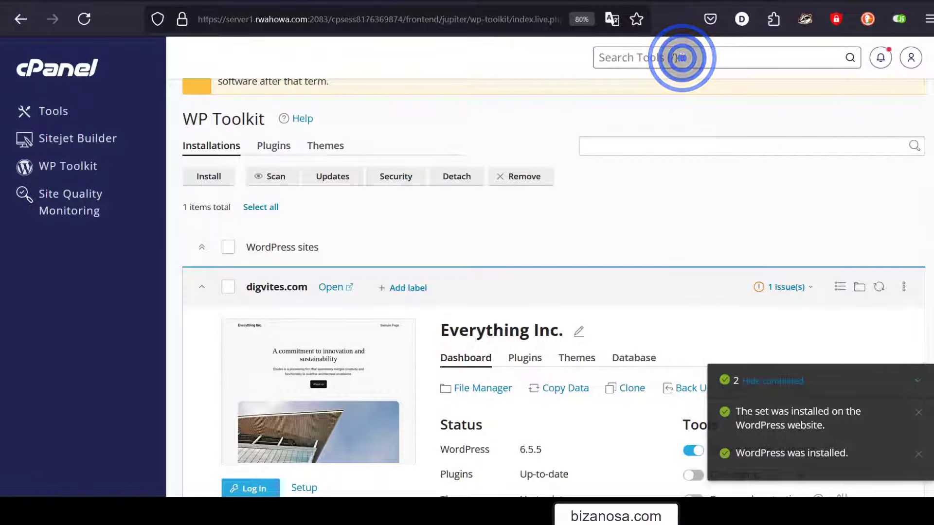
Search 'zone', open Zone Editor for digvites.com and highlight the MX record's TTL 14400.
text(zone)
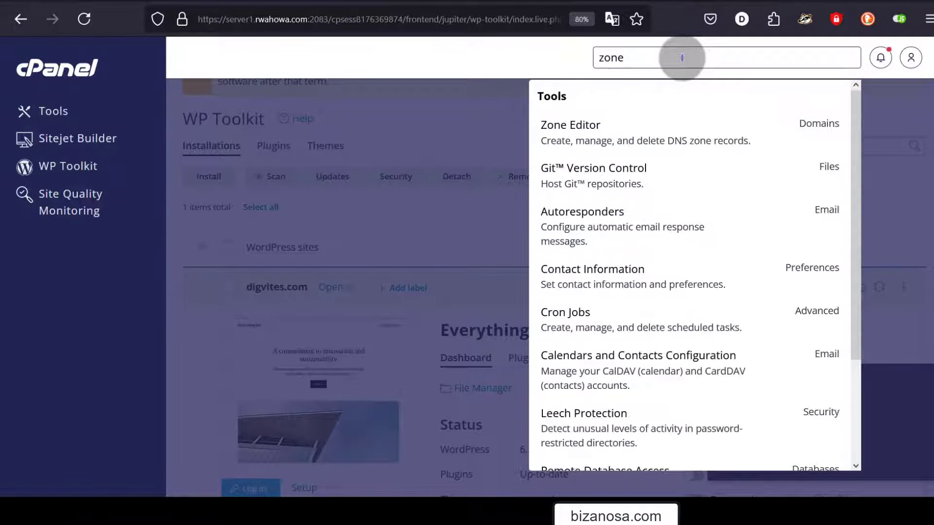
click(564, 136)
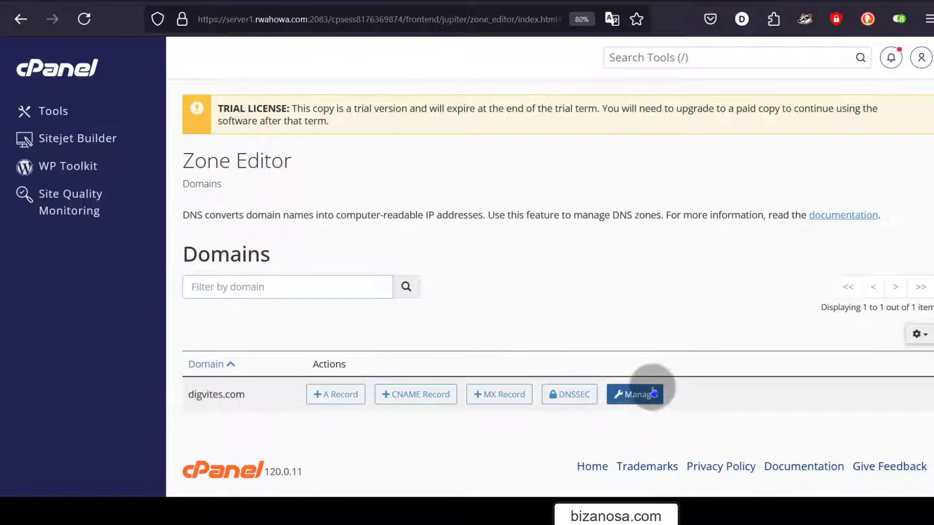
click(638, 393)
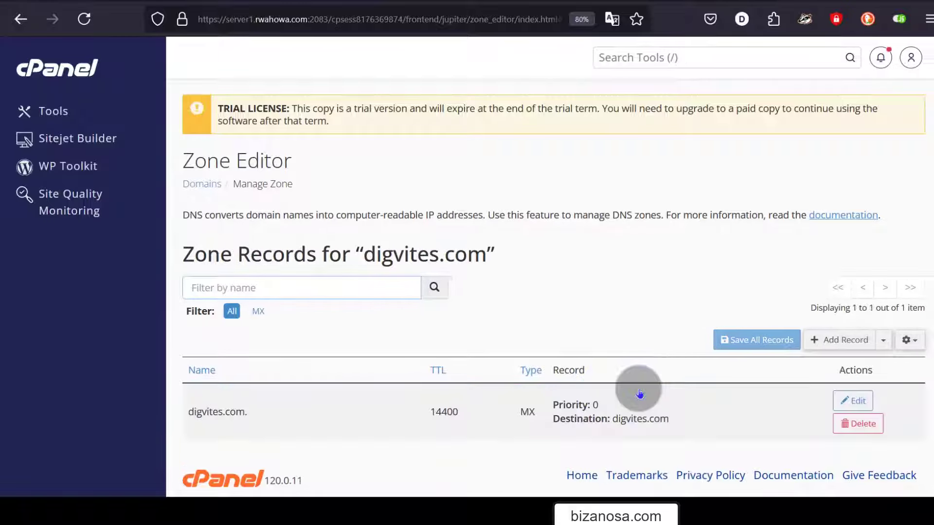
scroll(590, 234, down, 1)
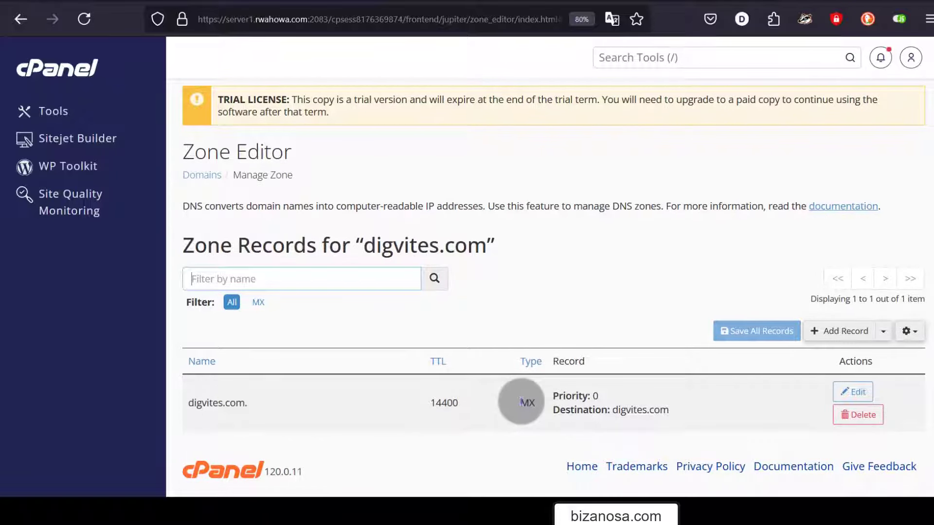
click(539, 404)
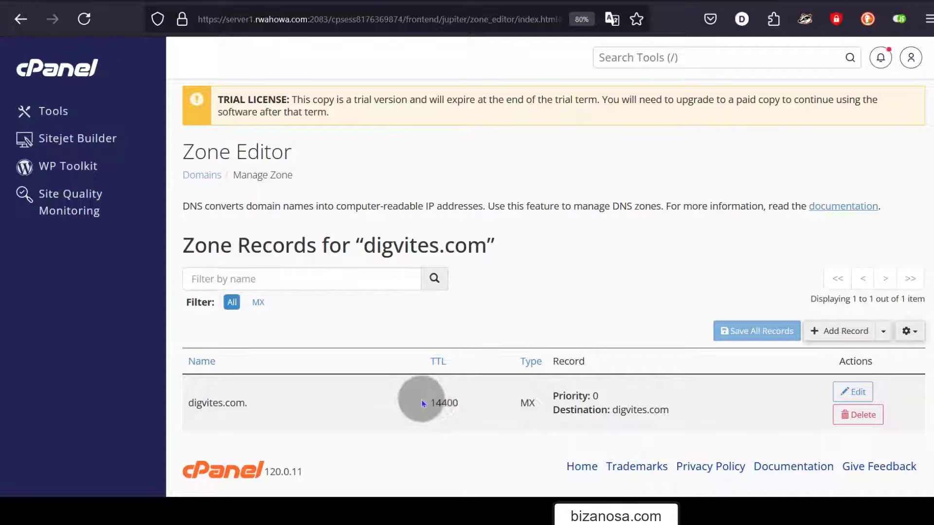
drag(430, 400, 536, 404)
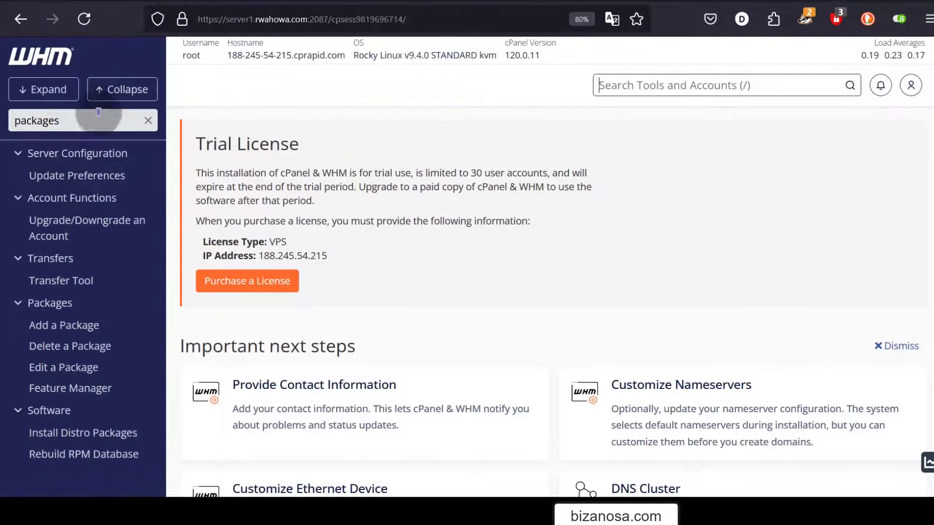
Open Edit a Package in WHM and load the default package for editing.
click(96, 119)
double_click(64, 118)
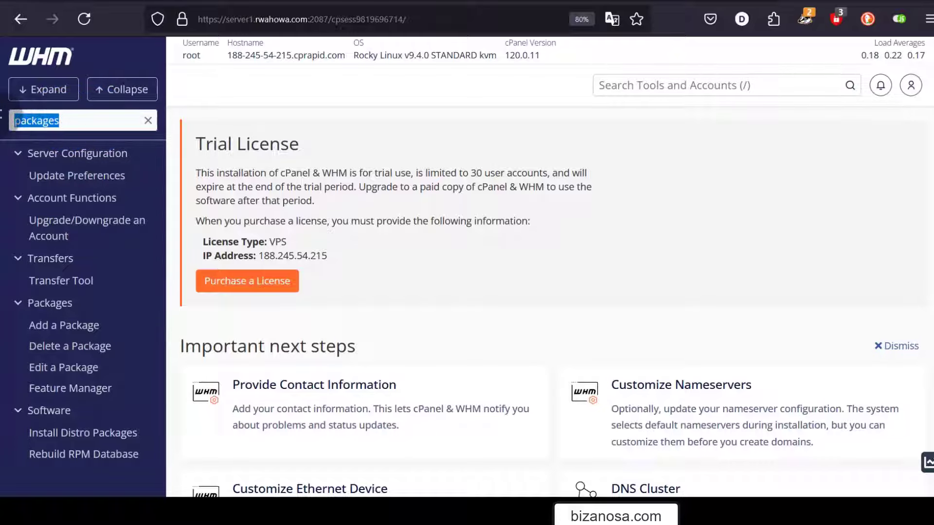
click(80, 124)
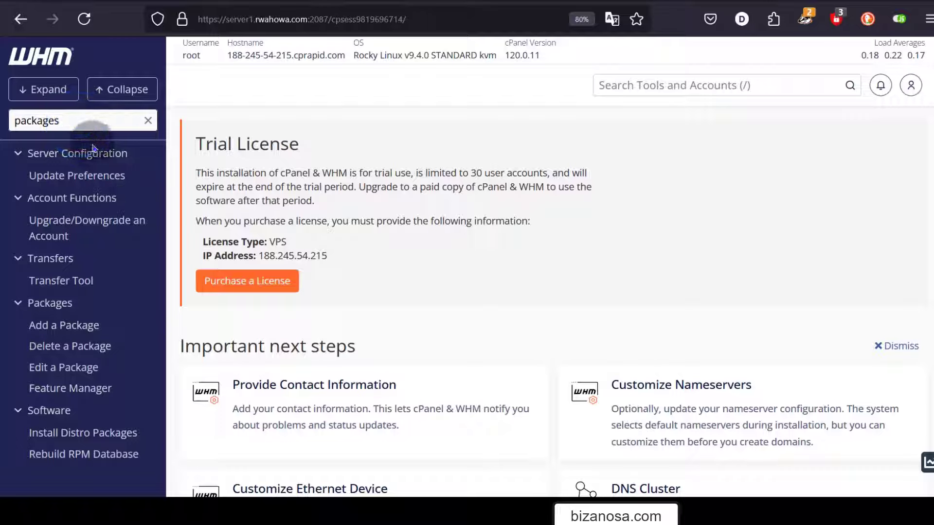
click(54, 371)
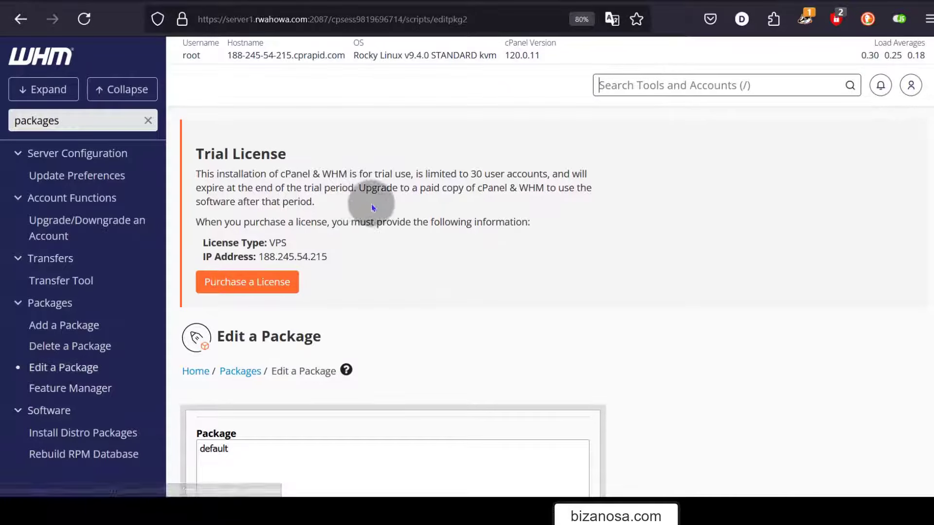
scroll(397, 212, down, 3)
scroll(397, 213, down, 2)
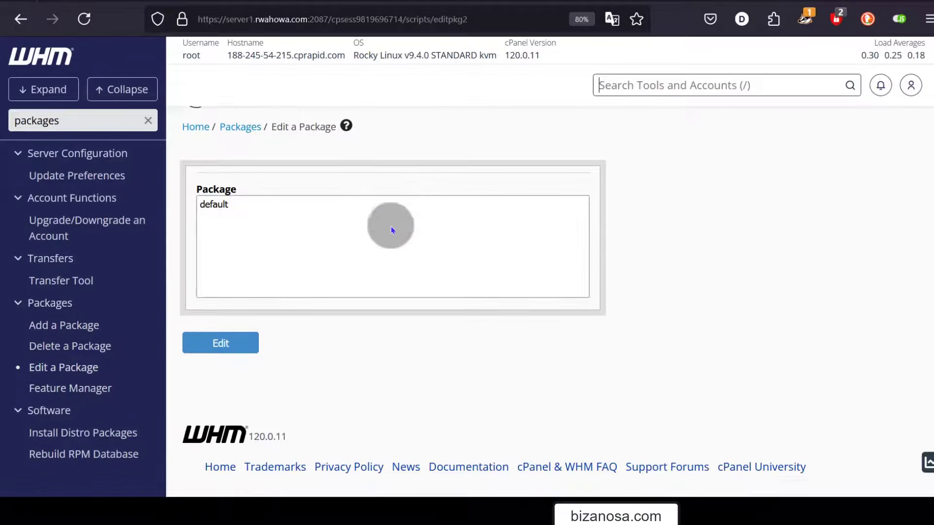
click(209, 218)
click(210, 204)
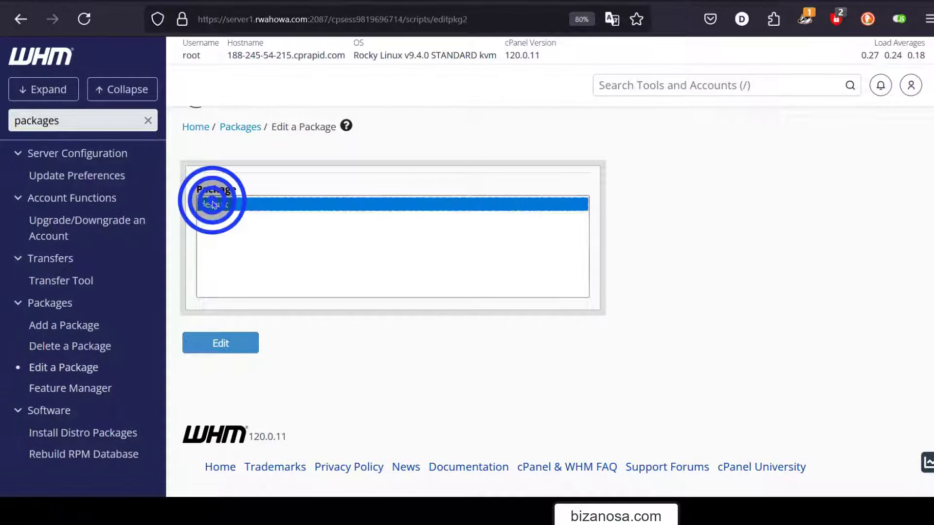
click(220, 344)
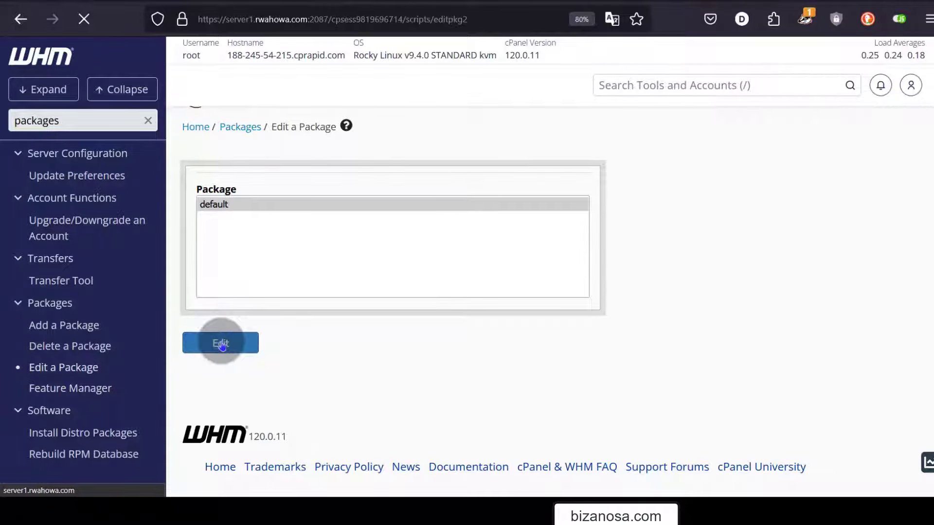
Highlight the package's Feature List setting and view the 'default' feature list.
scroll(419, 282, down, 7)
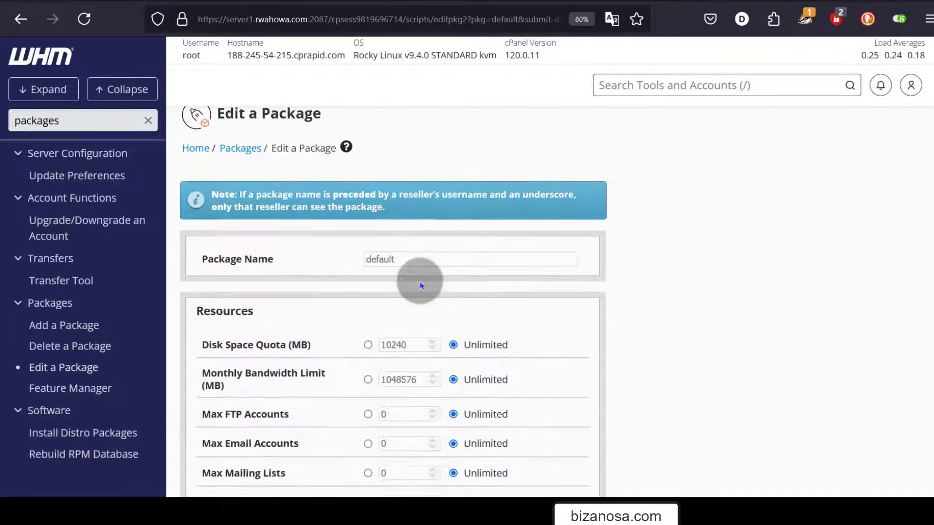
scroll(420, 282, down, 5)
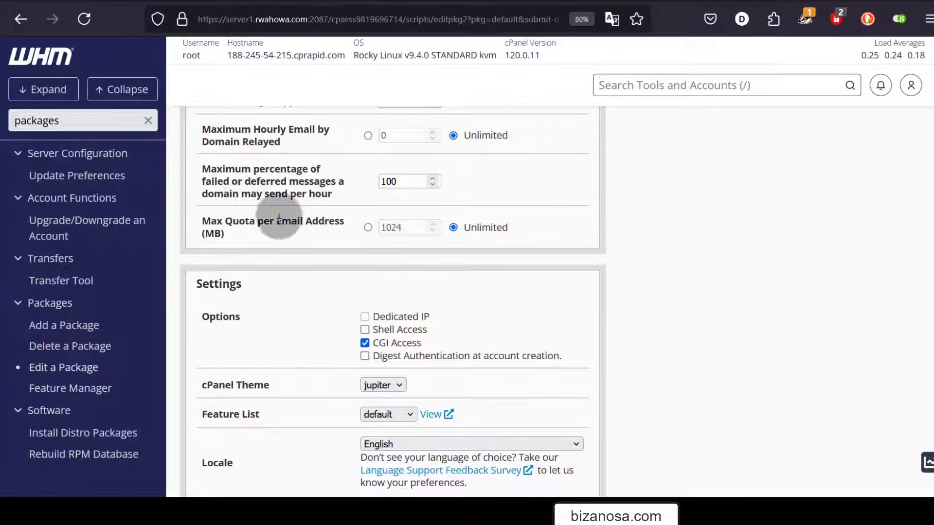
scroll(291, 273, down, 4)
click(217, 185)
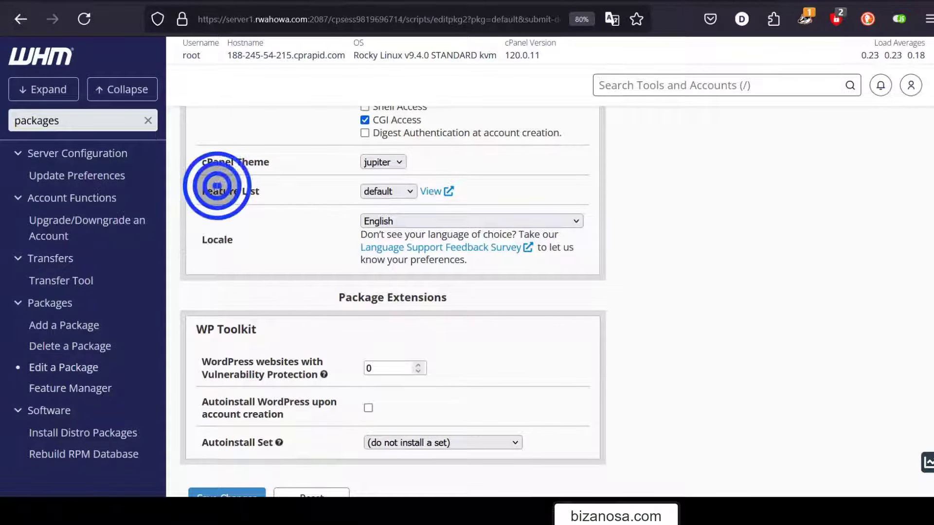
drag(217, 186, 263, 194)
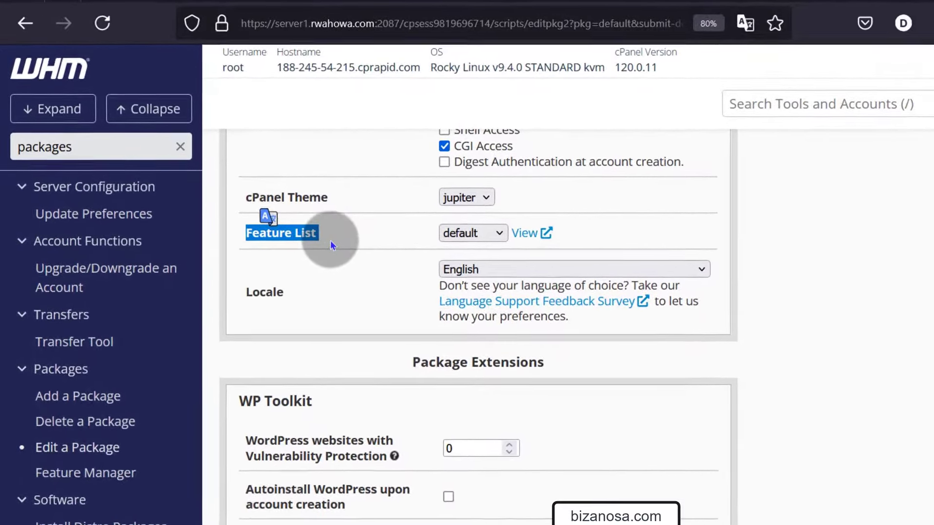
click(285, 222)
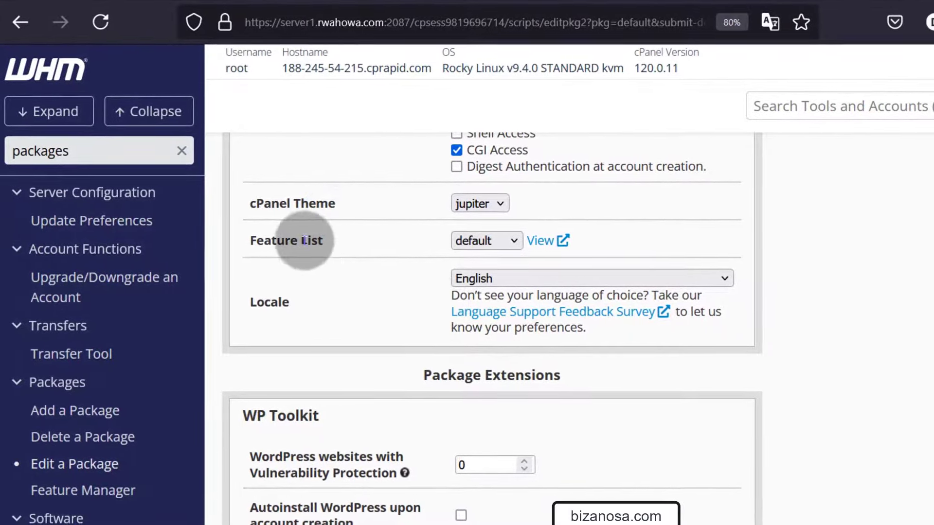
click(541, 241)
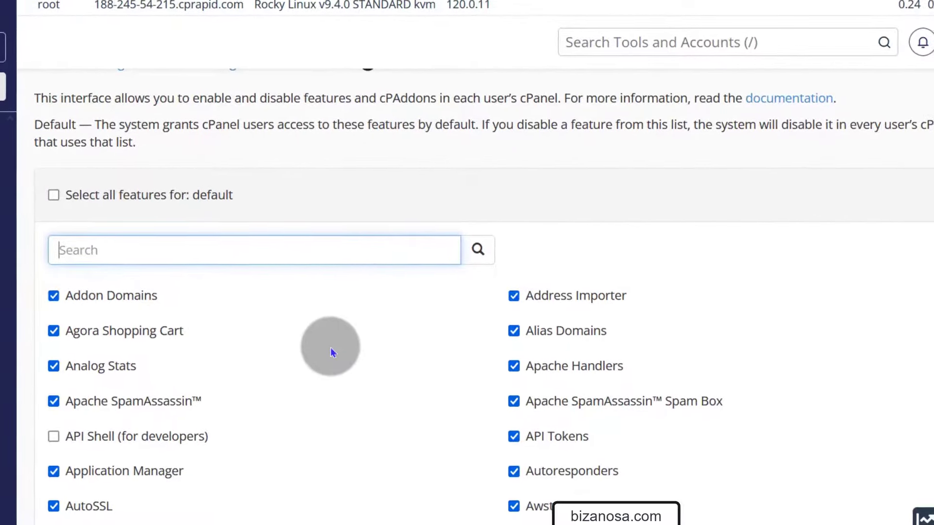
Enable Zone Editor (AAAA, CAA, DMARC, SRV, TXT) and Zone Editor (A, CNAME, MX), then save.
scroll(540, 129, down, 6)
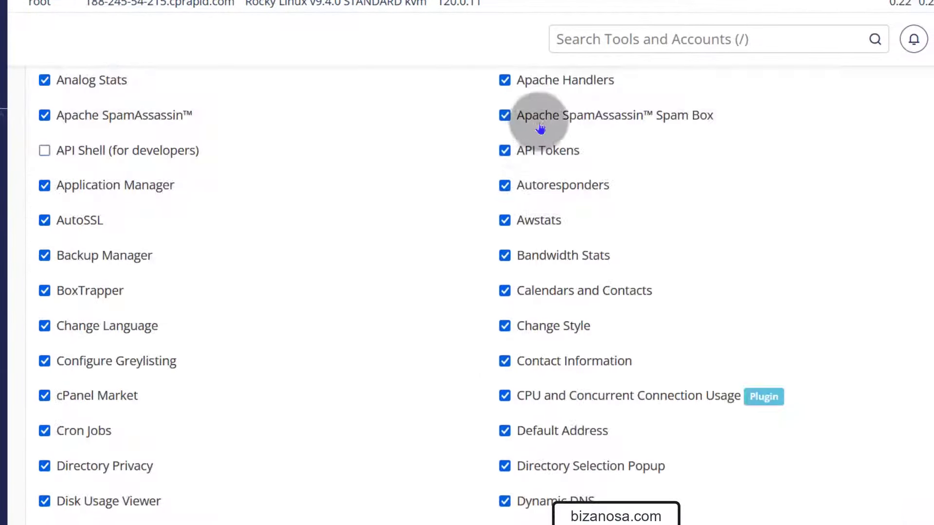
scroll(235, 316, down, 2)
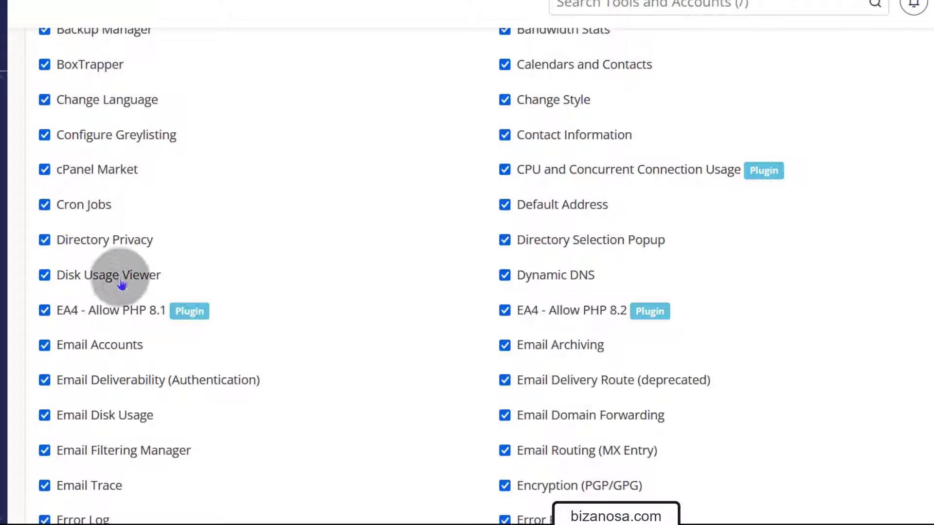
scroll(404, 411, down, 4)
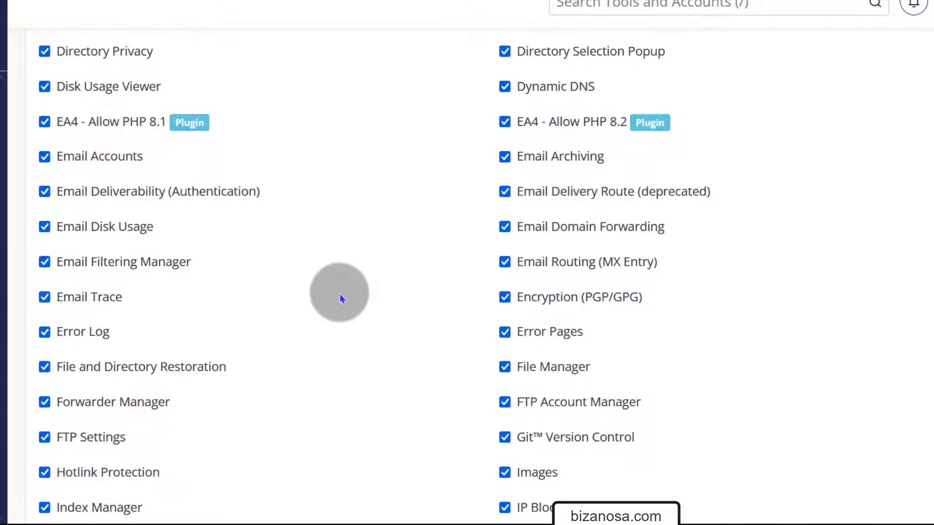
scroll(342, 299, down, 4)
scroll(342, 298, down, 8)
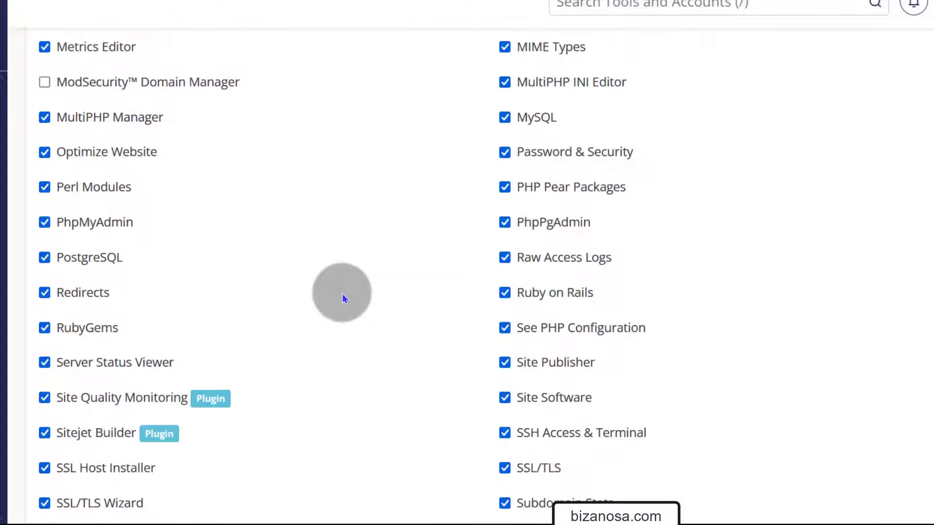
scroll(343, 297, down, 10)
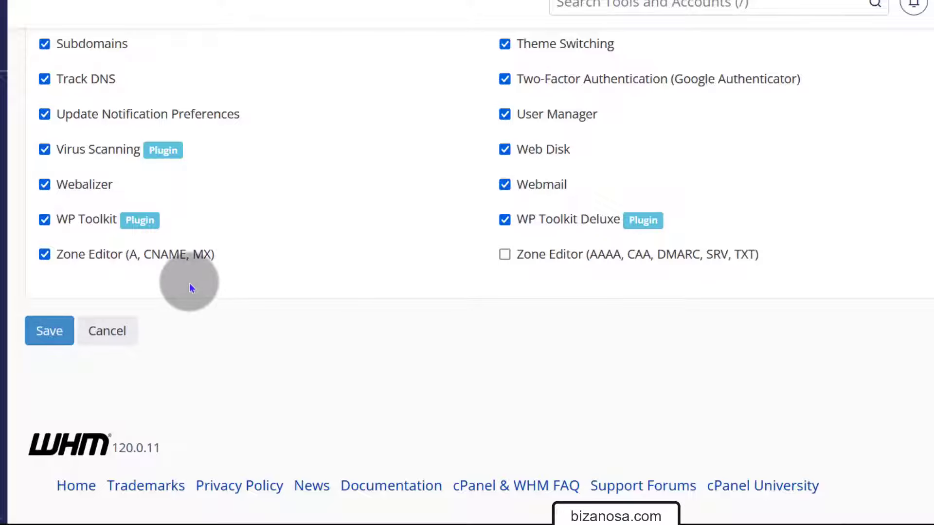
click(503, 257)
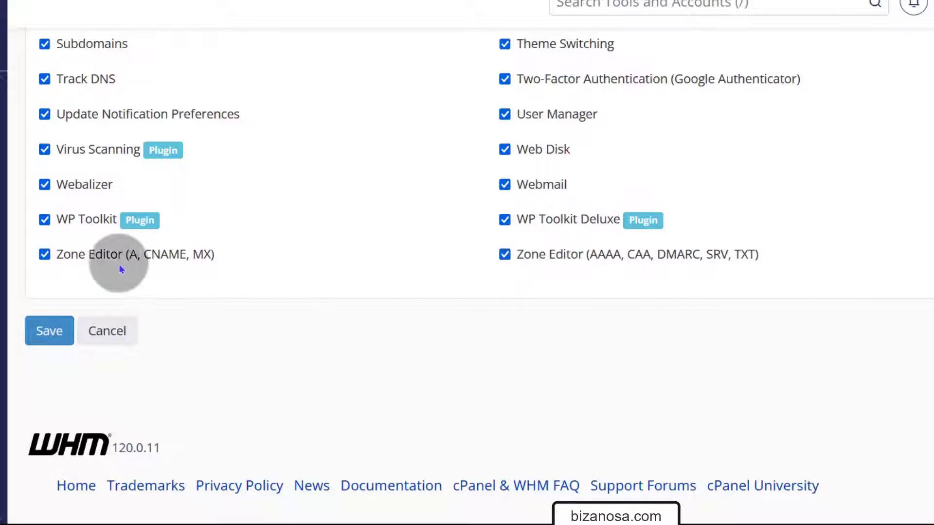
click(45, 254)
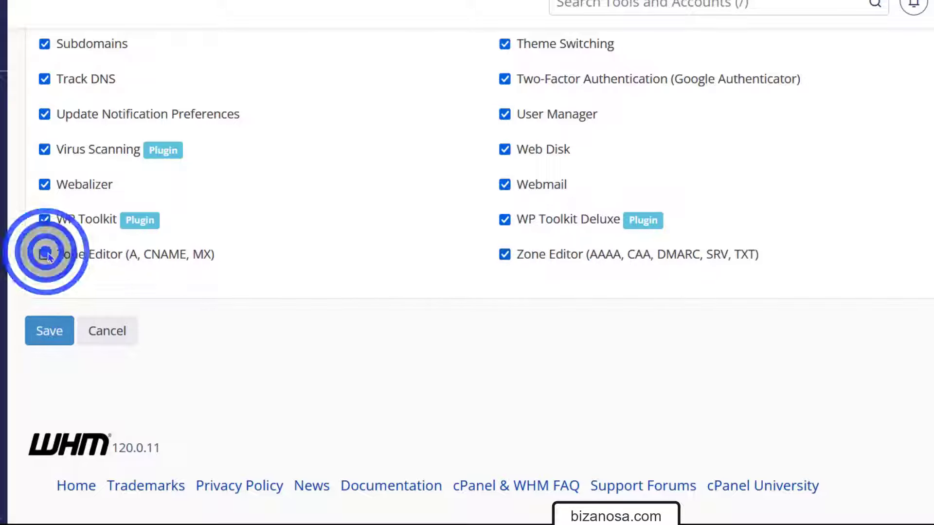
click(48, 335)
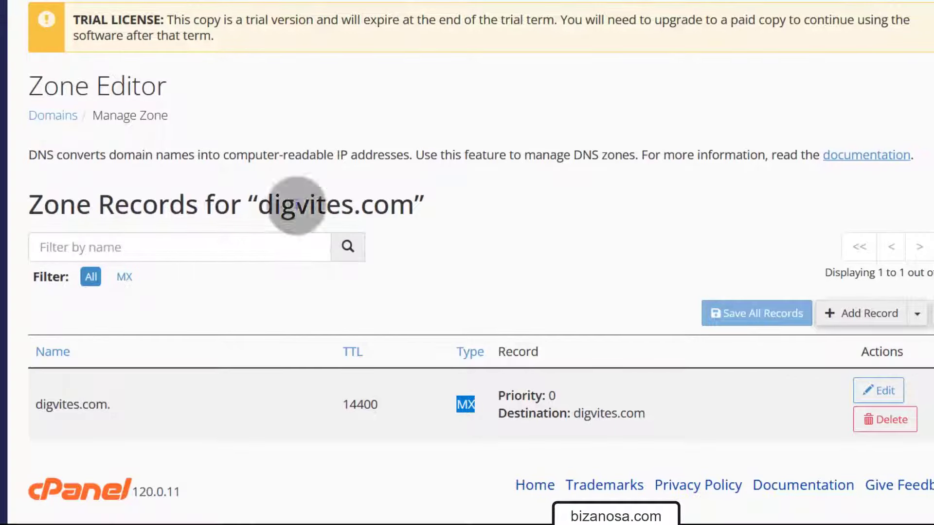
Refresh the digvites.com Zone Editor page and scroll through its records.
click(324, 287)
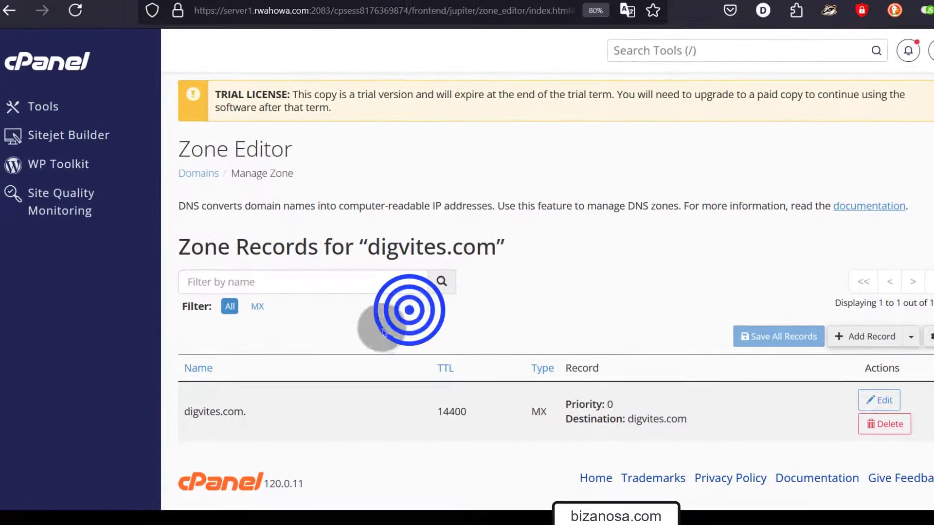
click(75, 11)
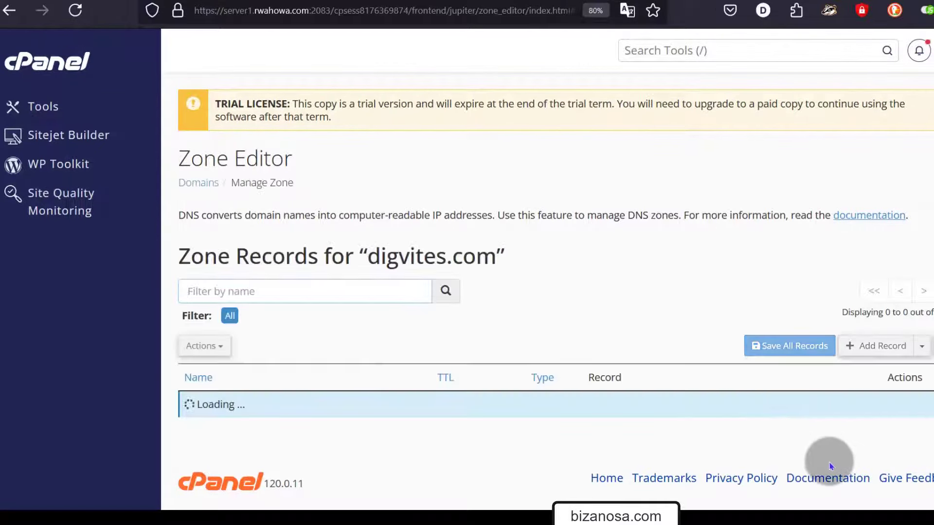
scroll(571, 240, down, 10)
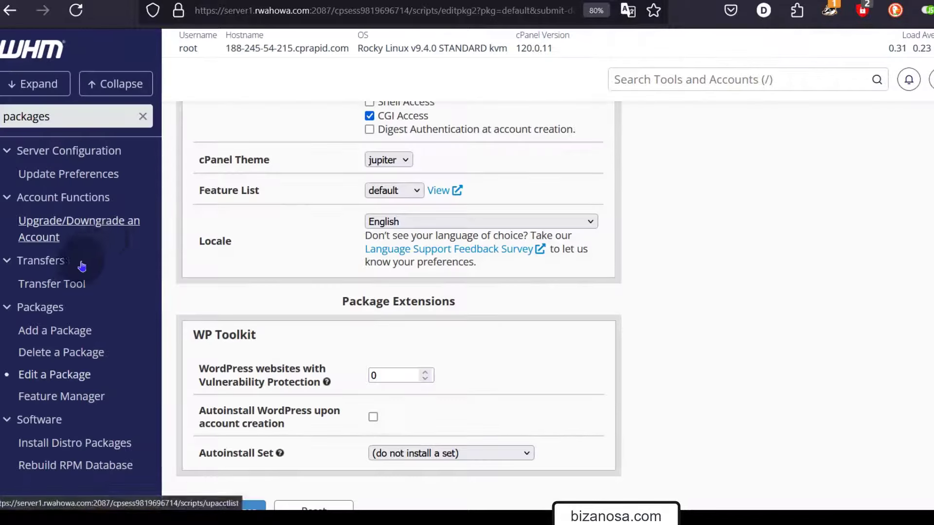
Filter the WHM sidebar for 'dki', open Enable DKIM/SPF Globally and proceed.
scroll(73, 292, down, 1)
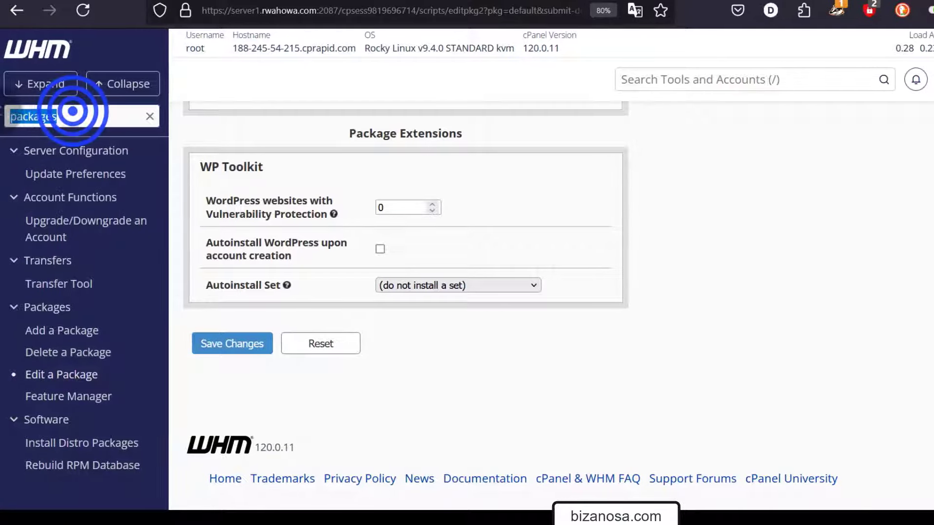
drag(65, 113, 2, 111)
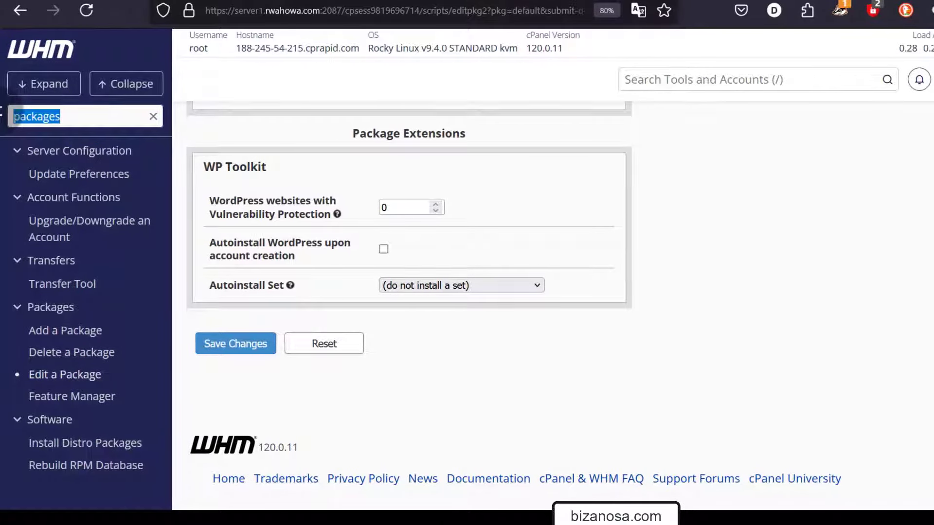
text(dki)
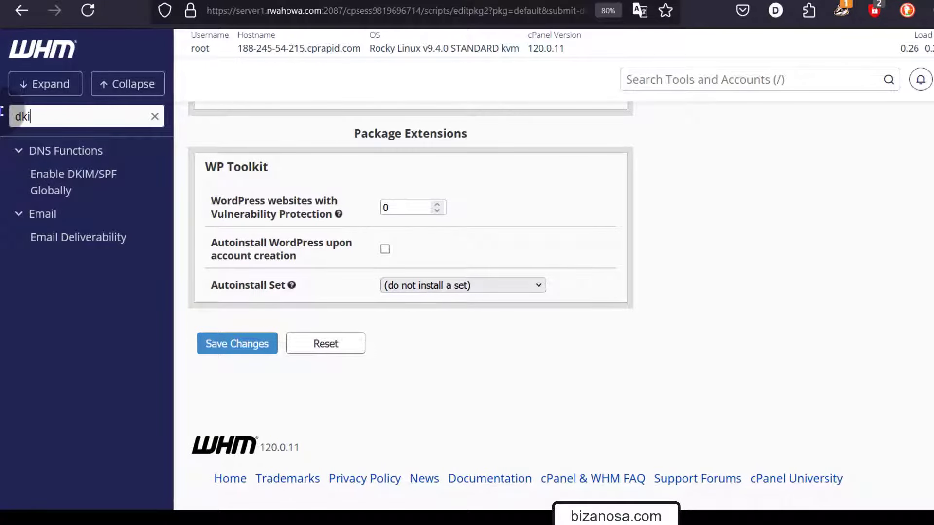
click(57, 183)
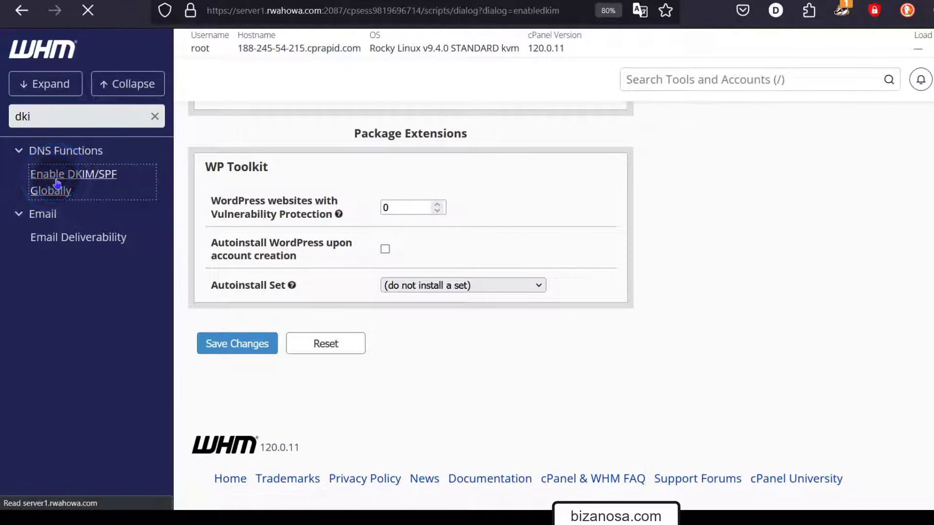
scroll(416, 252, down, 2)
scroll(416, 252, down, 3)
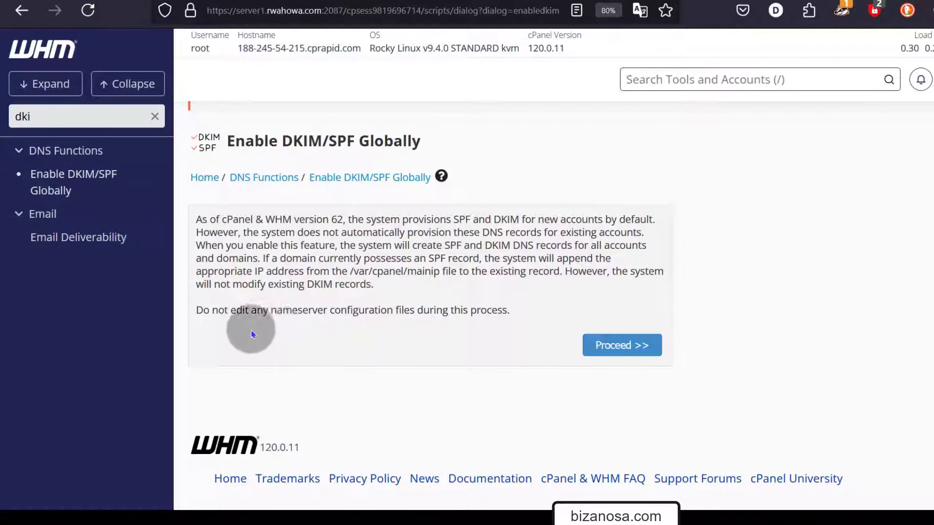
scroll(292, 277, up, 2)
scroll(521, 392, down, 2)
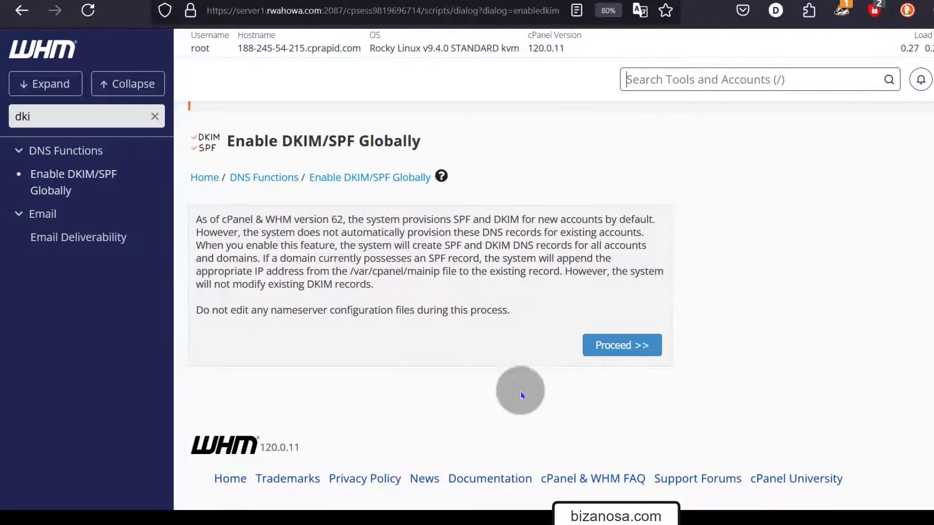
click(636, 349)
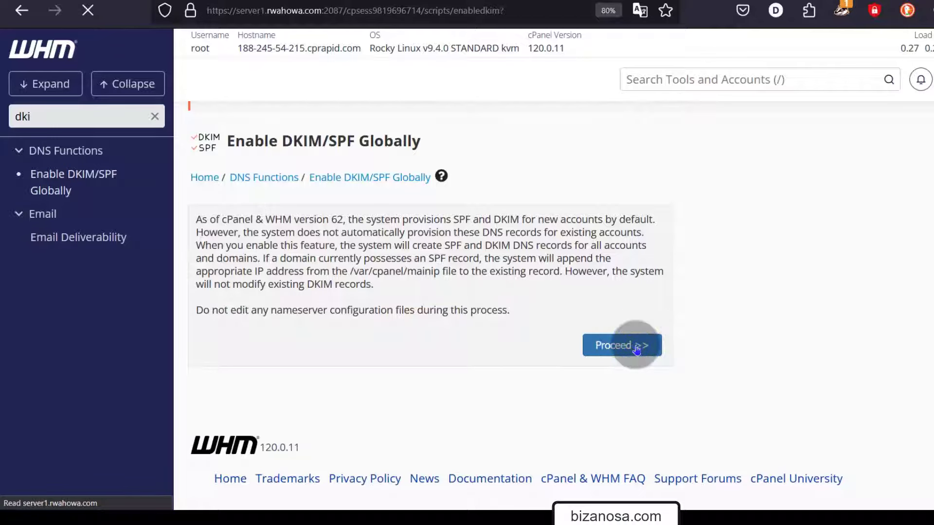
Review the DKIM/SPF results, highlighting the DKIM/SPF words in the heading.
scroll(462, 277, down, 2)
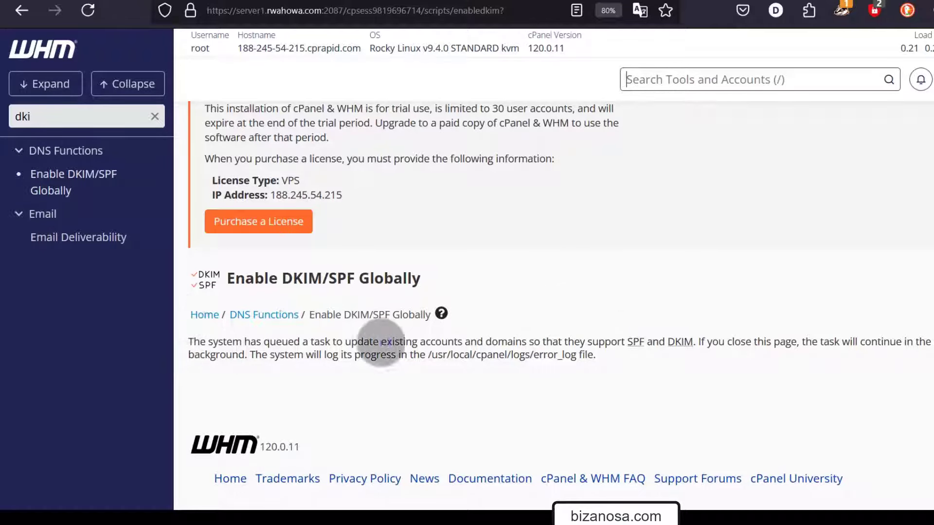
drag(279, 283, 359, 281)
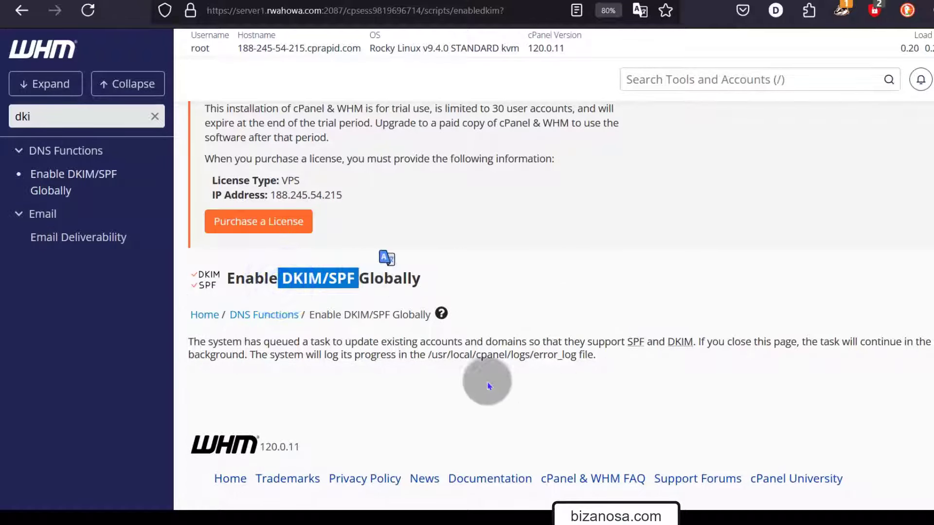
scroll(484, 382, up, 1)
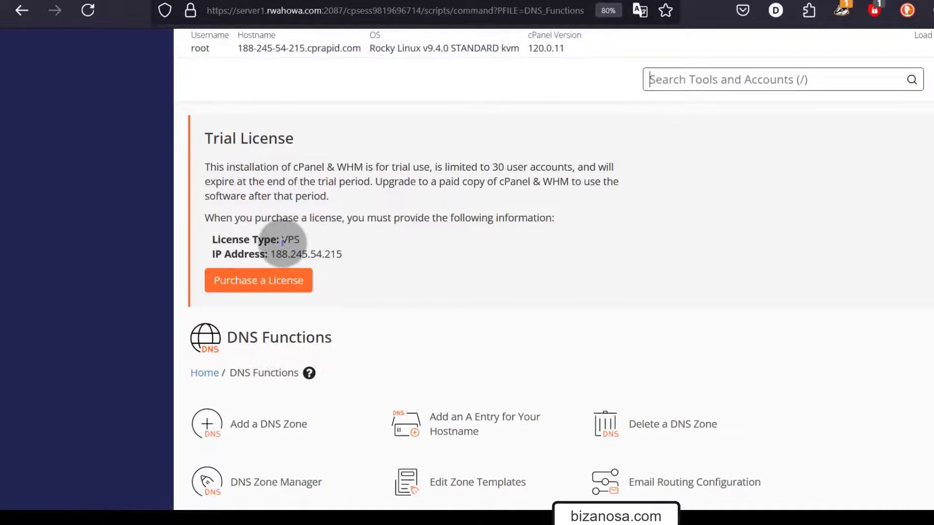
scroll(452, 263, down, 5)
scroll(453, 263, down, 2)
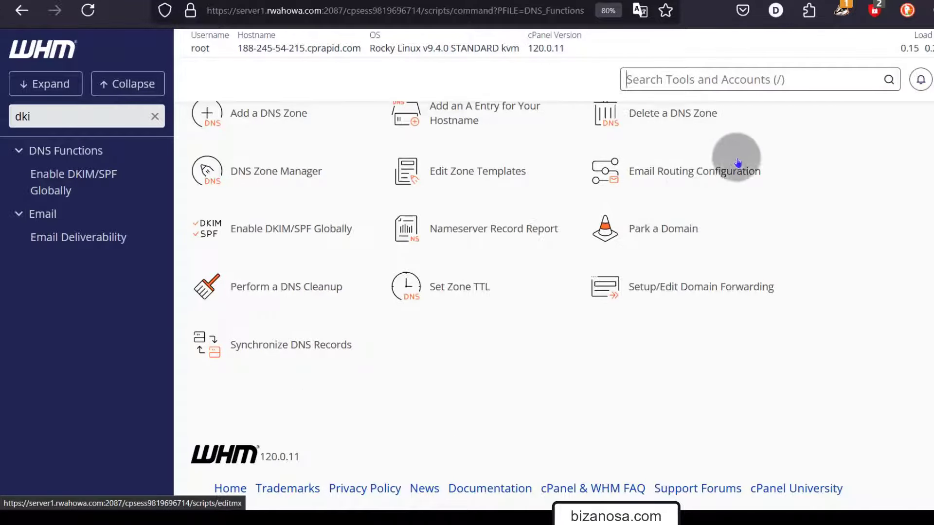
scroll(275, 348, up, 3)
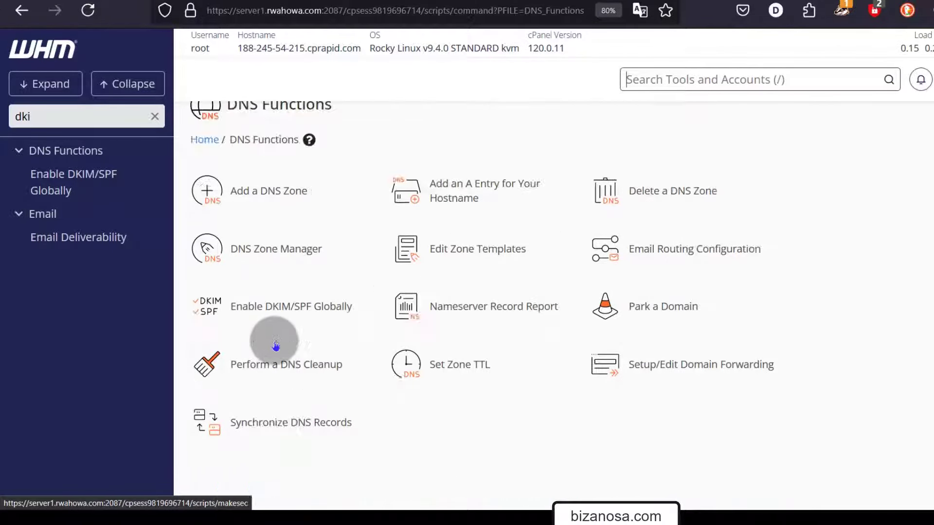
scroll(549, 285, down, 3)
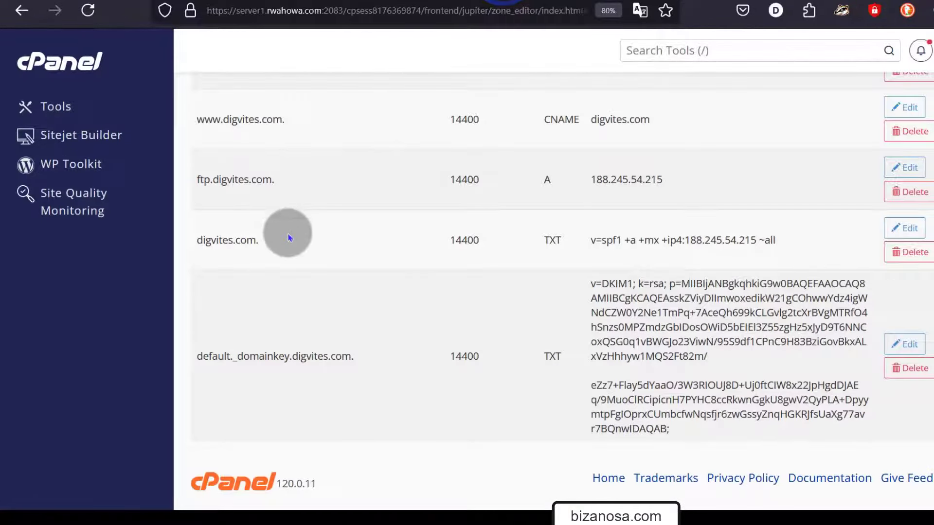
scroll(430, 324, up, 5)
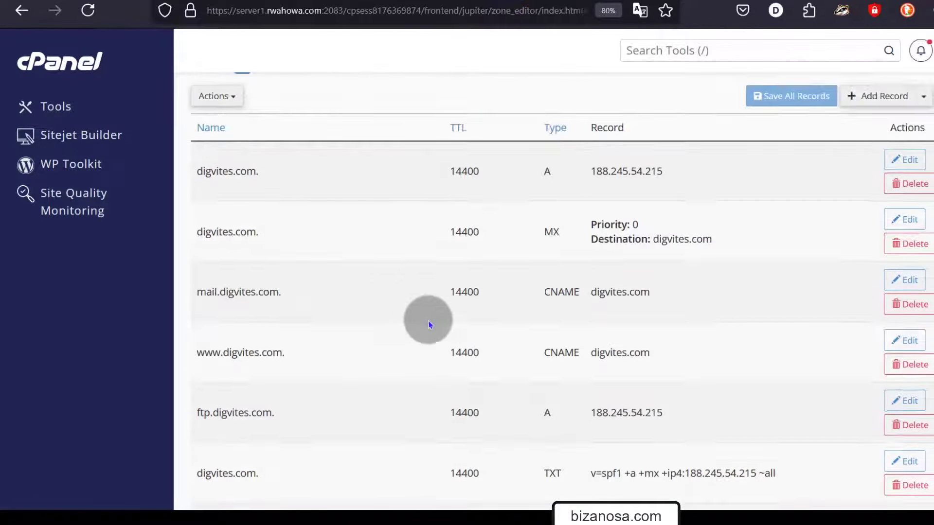
scroll(428, 324, up, 4)
Search cPanel tools for 'ss' to reach the SSL/TLS manager.
scroll(479, 335, down, 2)
scroll(340, 258, up, 2)
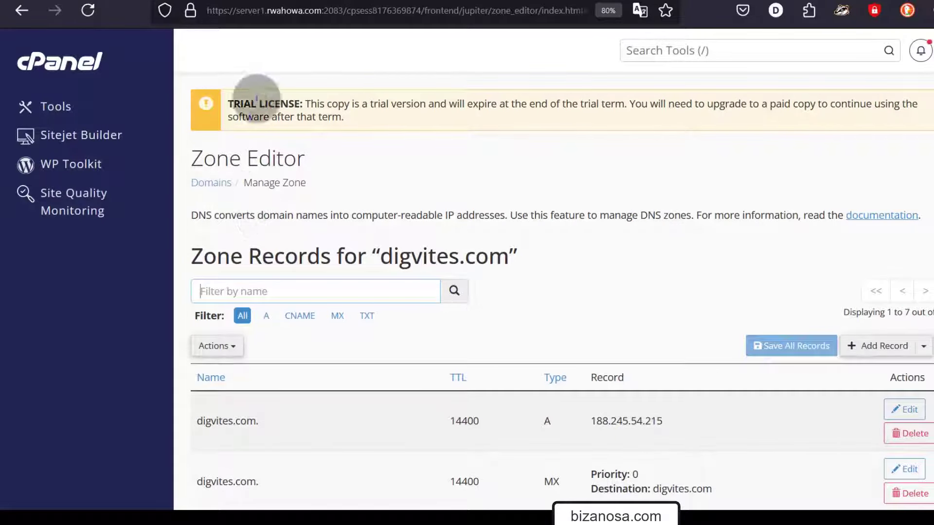
scroll(431, 320, down, 5)
scroll(350, 327, up, 5)
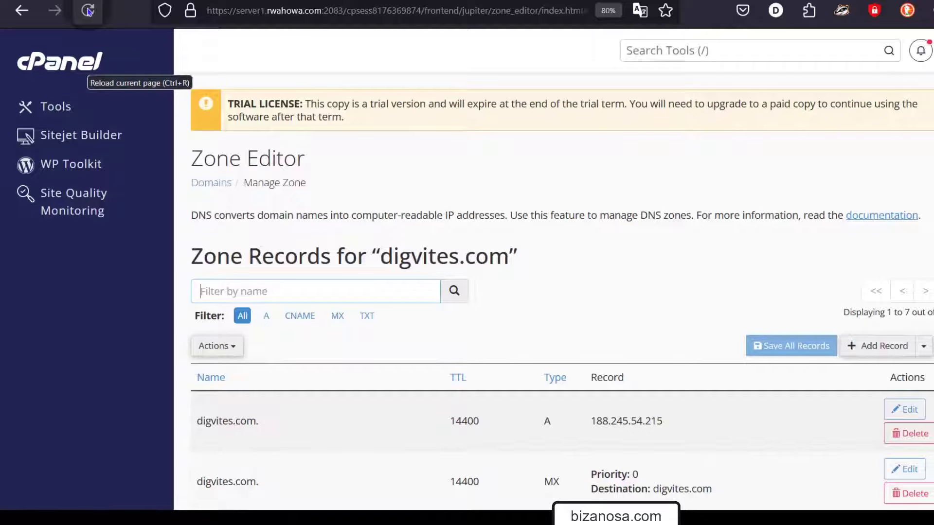
click(710, 50)
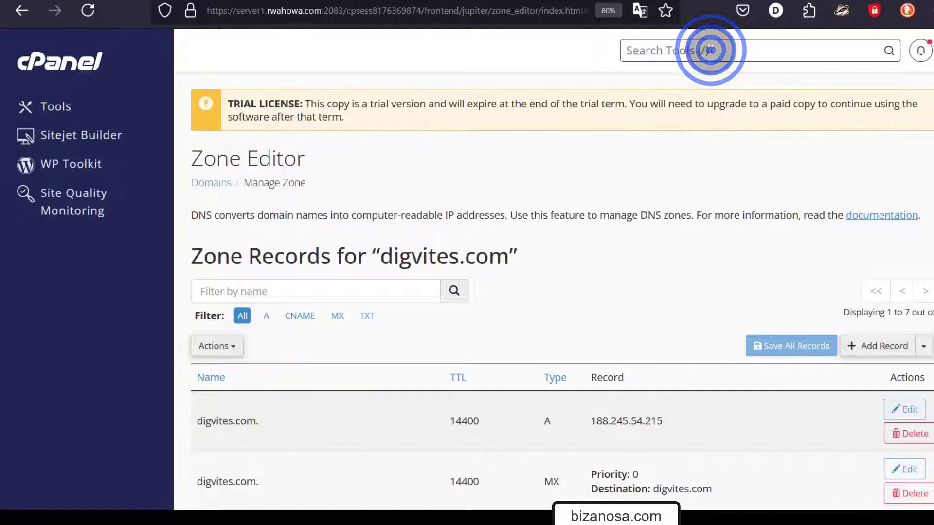
text(ss)
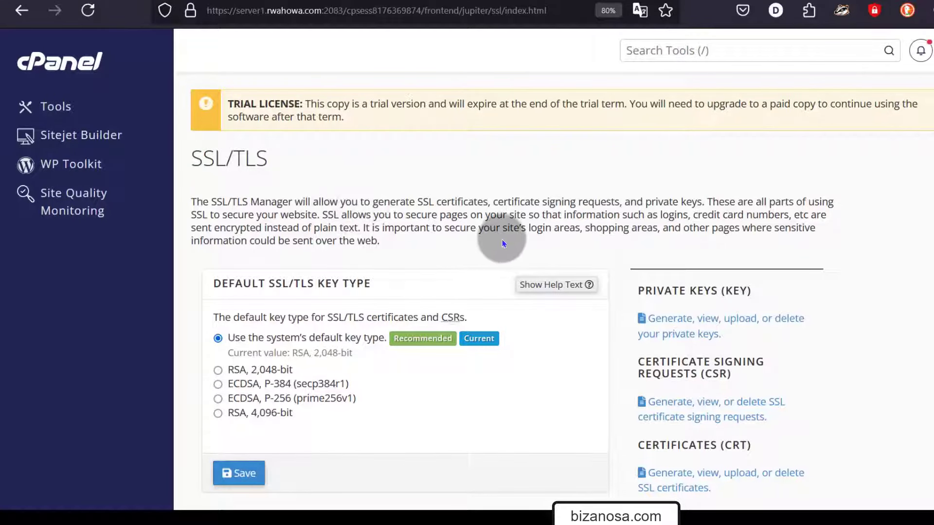
scroll(484, 257, down, 3)
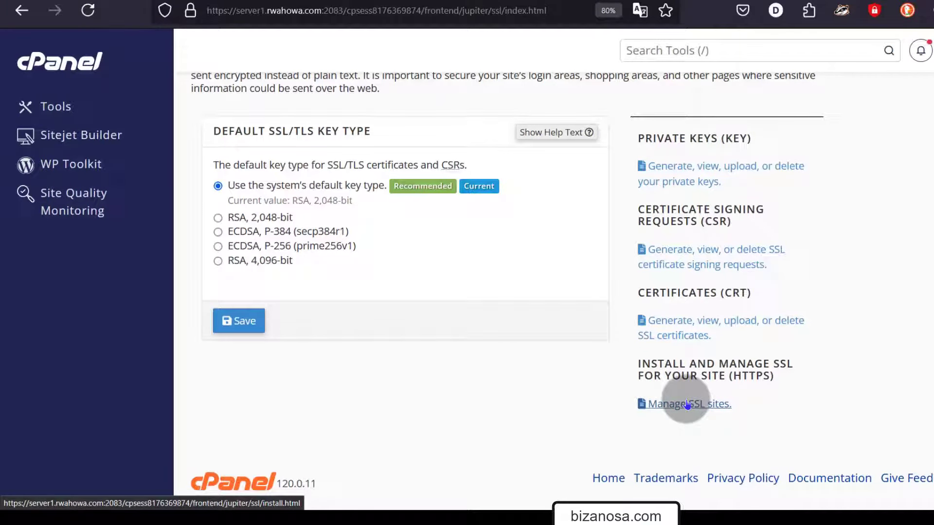
Open Manage SSL sites and show the certificate details for digvites.com.
click(688, 404)
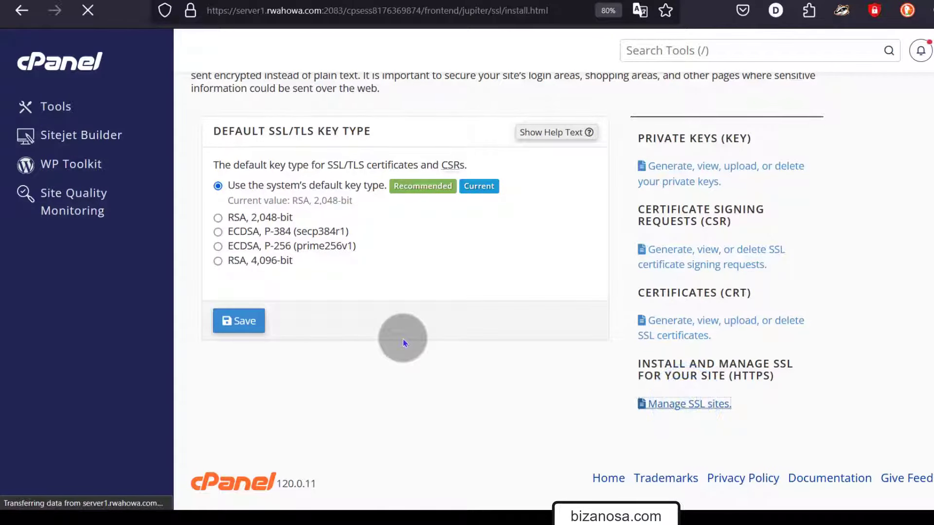
scroll(369, 273, down, 3)
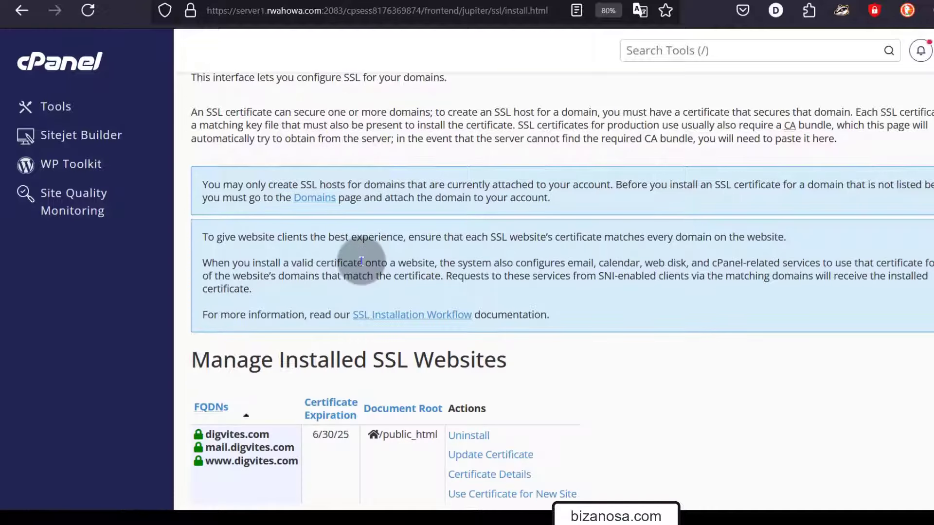
scroll(362, 263, down, 6)
scroll(292, 225, up, 2)
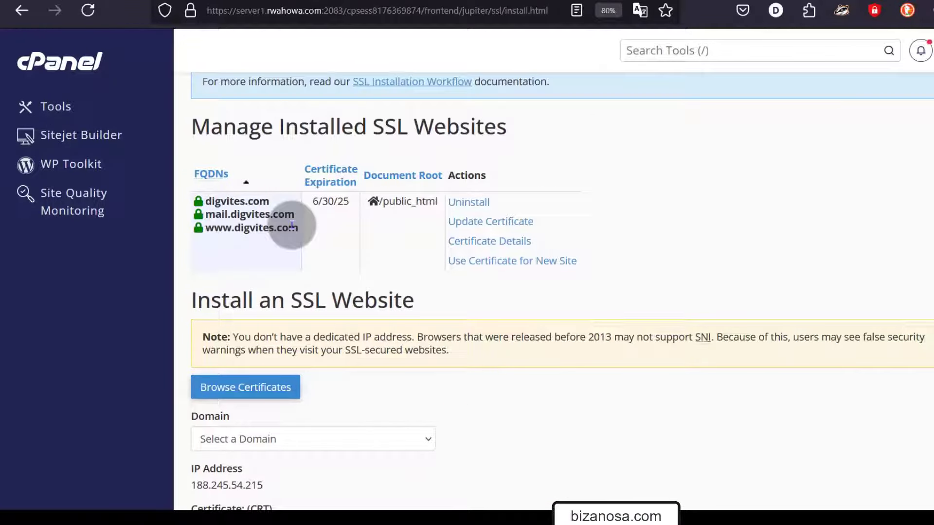
click(217, 199)
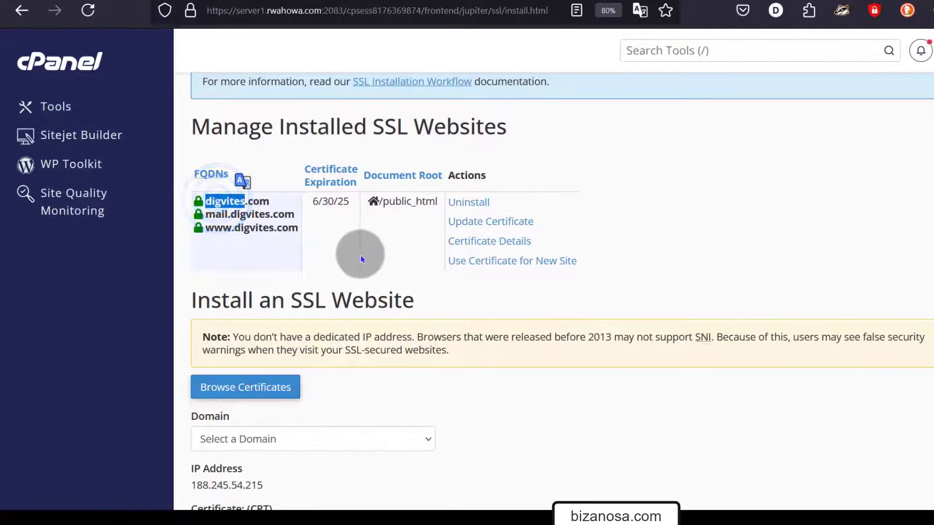
click(692, 249)
click(490, 241)
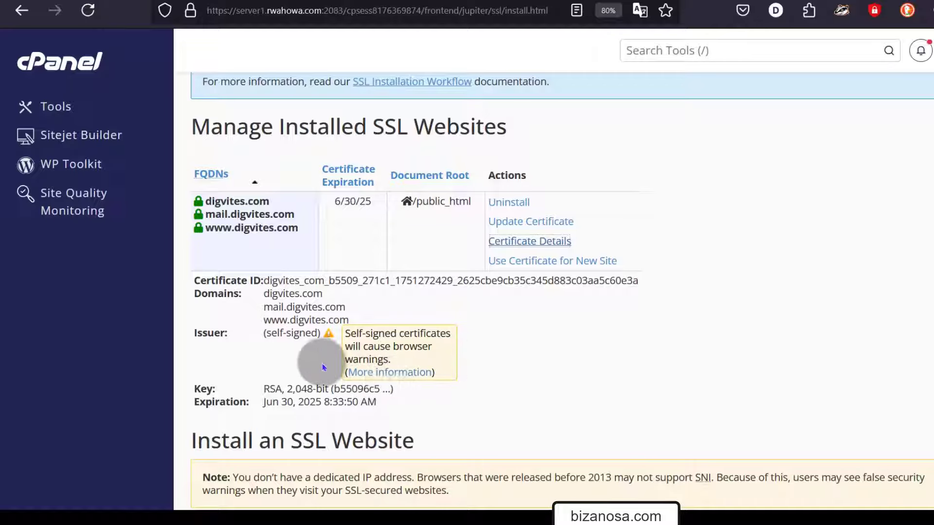
Highlight the self-signed certificate's 6/30/25 expiration date.
scroll(475, 382, down, 3)
scroll(475, 370, up, 3)
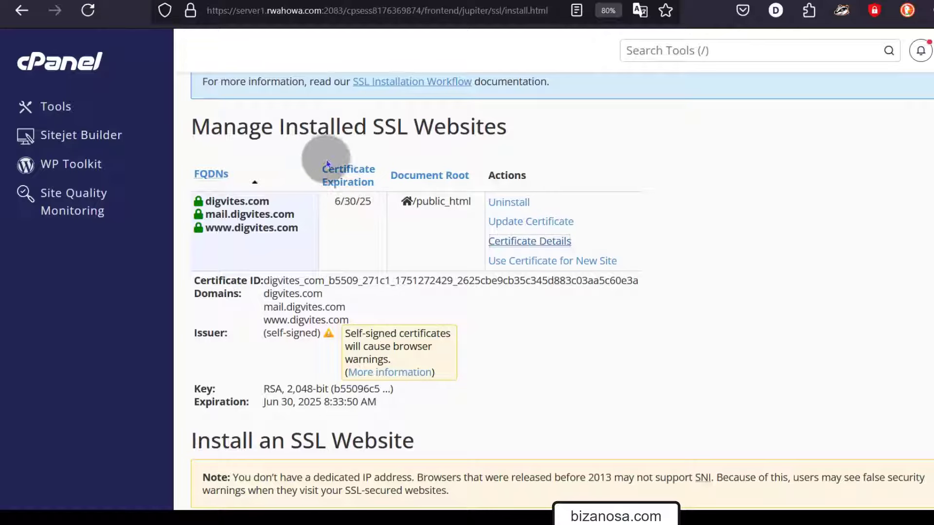
double_click(336, 204)
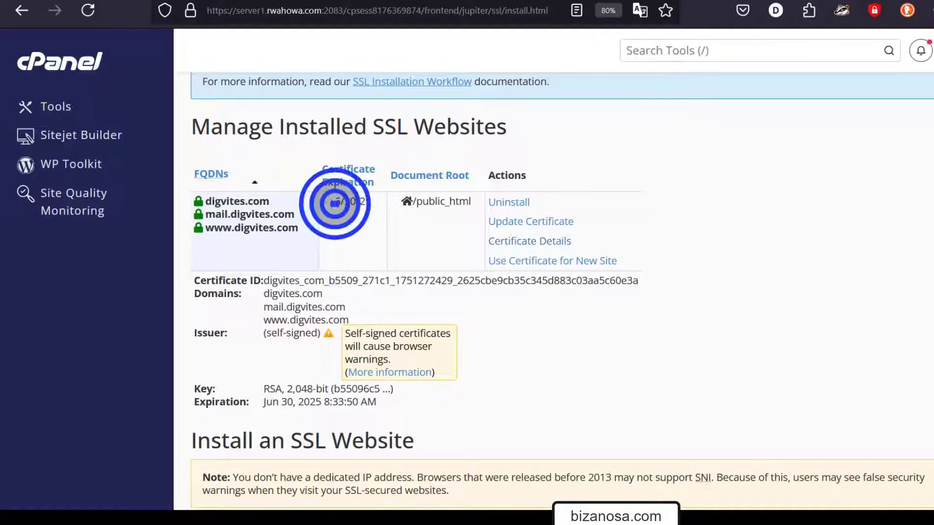
click(356, 214)
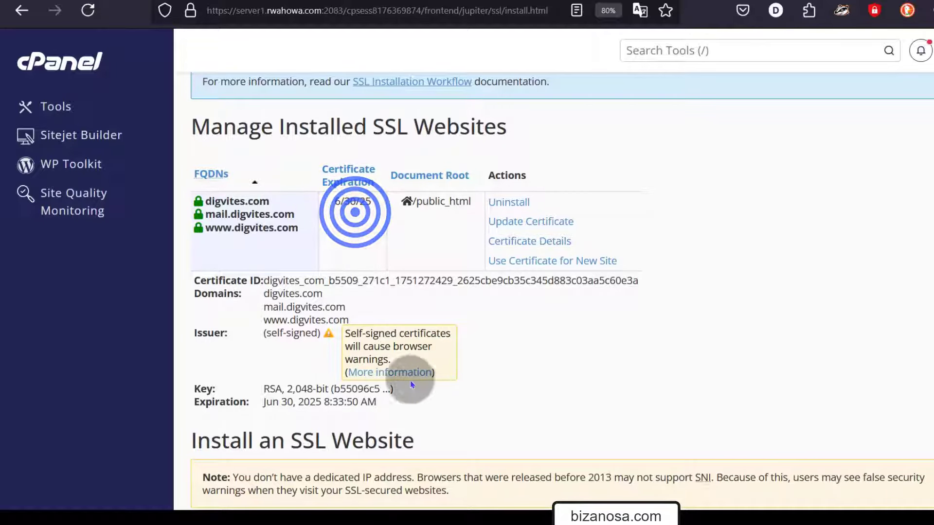
click(570, 1)
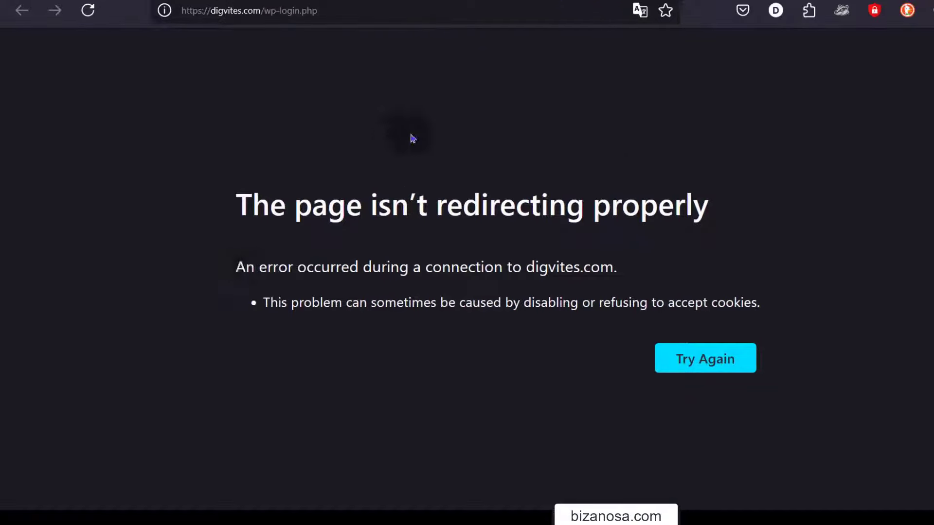
In Cloudflare's SSL/TLS Overview, select Full encryption and confirm.
click(645, 1)
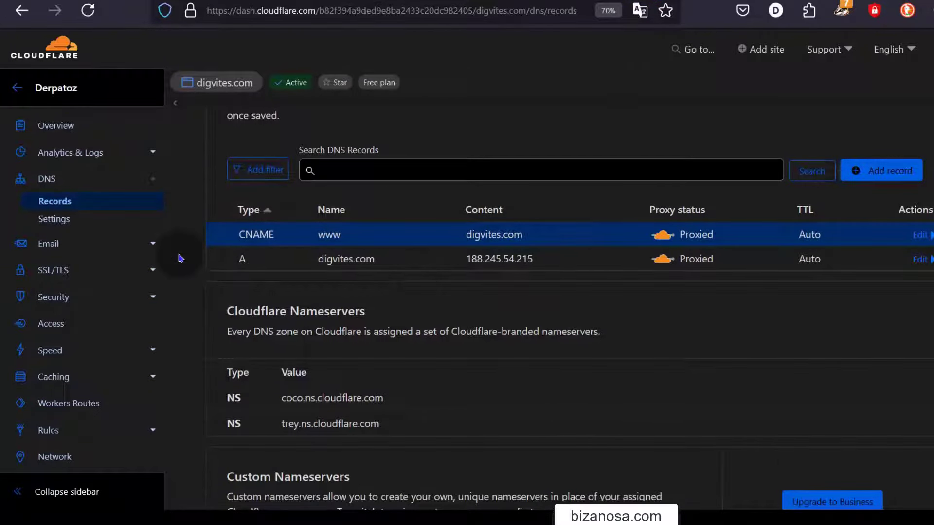
click(59, 276)
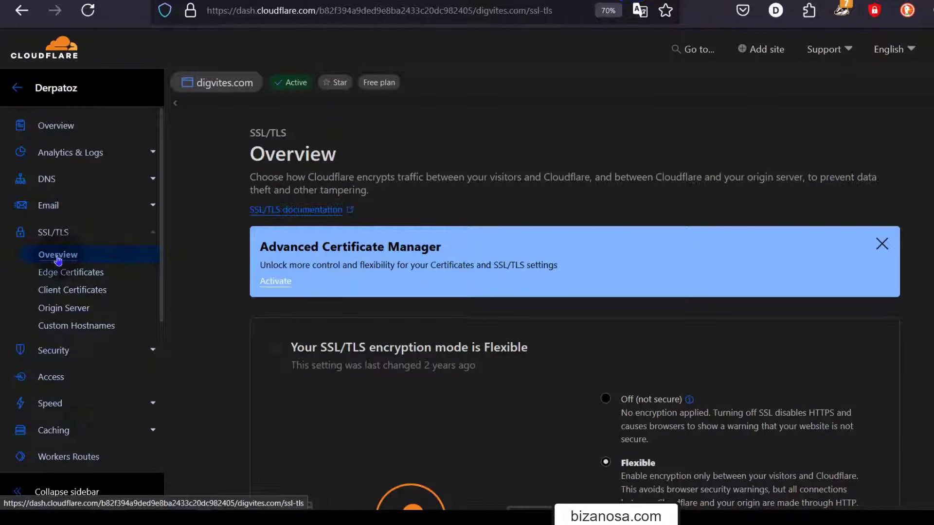
scroll(737, 266, down, 4)
click(607, 333)
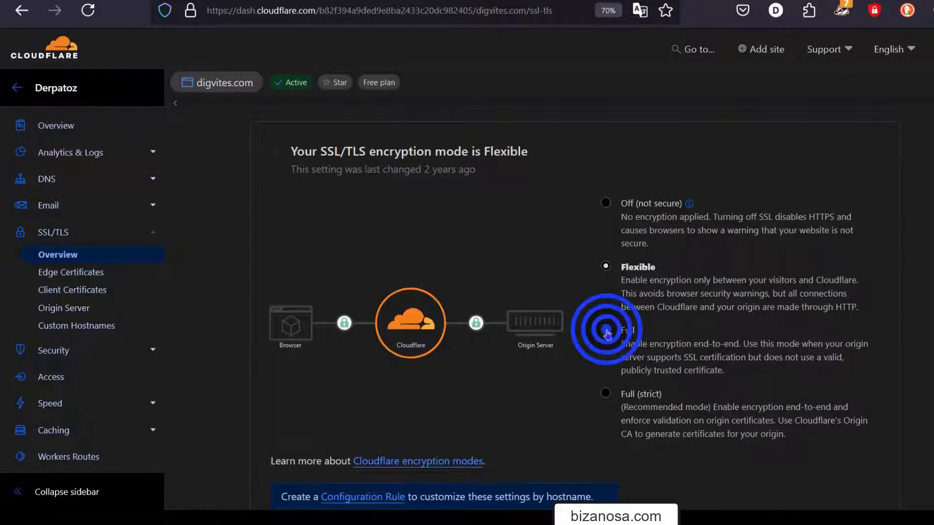
click(714, 317)
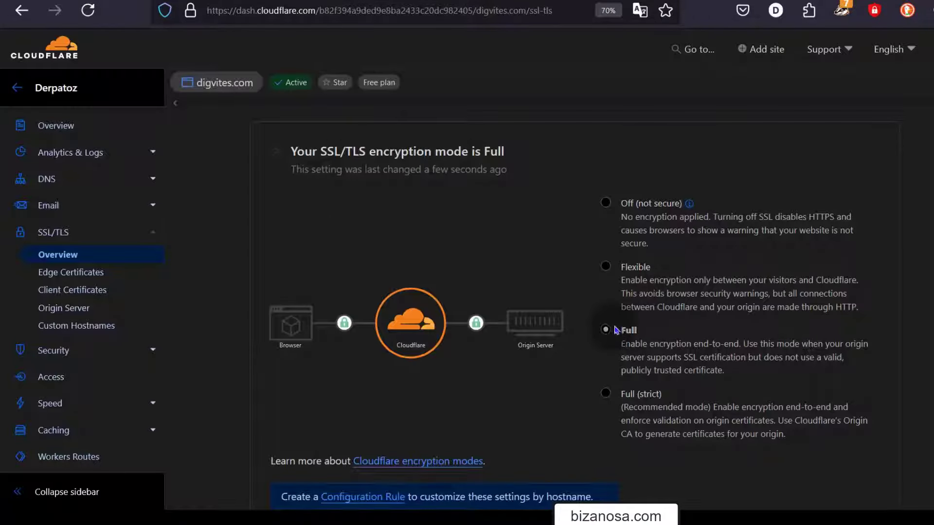
scroll(626, 324, down, 2)
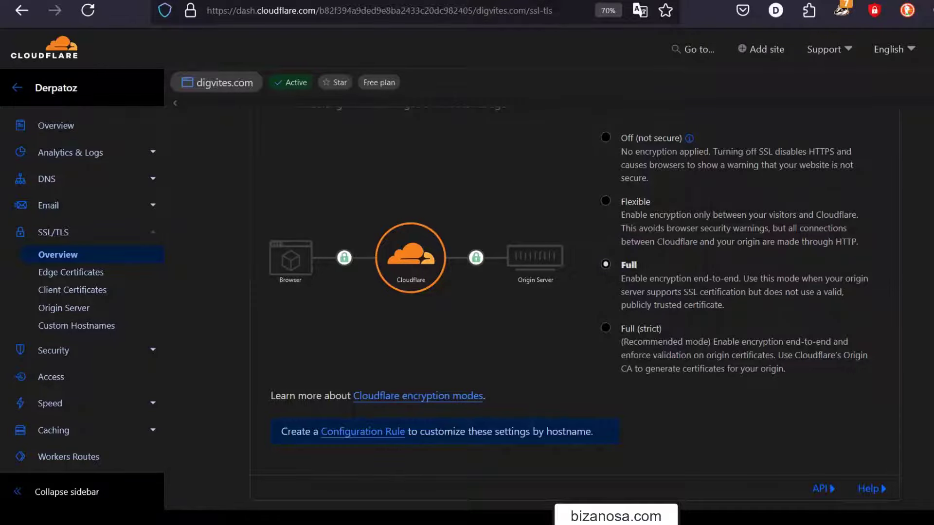
Reload the WordPress login page and check it loads without the redirect error.
click(568, 2)
click(89, 10)
click(456, 223)
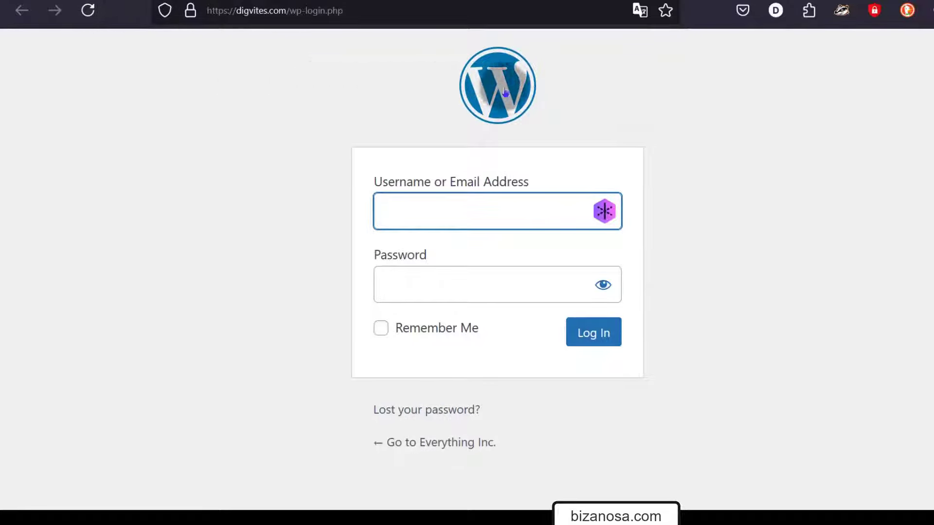
Open WP Toolkit from the cPanel sidebar and scroll to the digvites.com installation details.
click(434, 447)
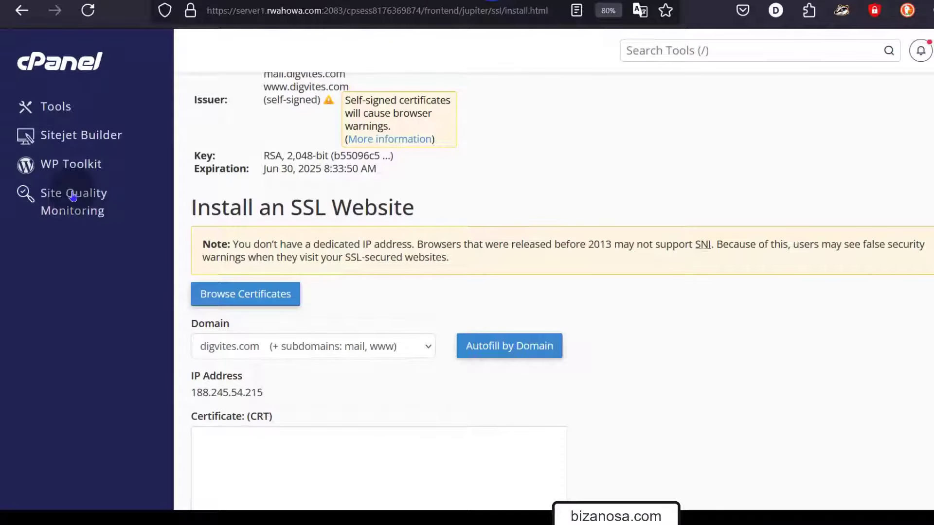
click(66, 164)
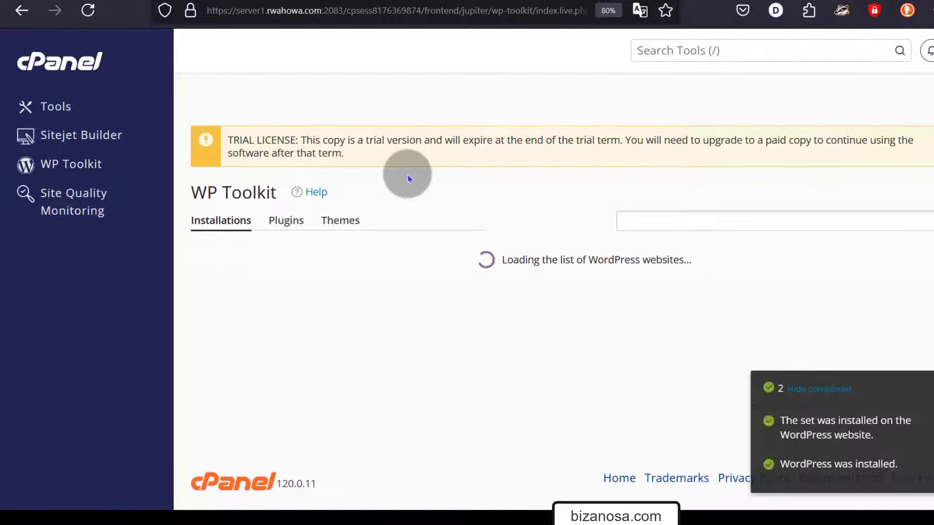
scroll(340, 219, down, 8)
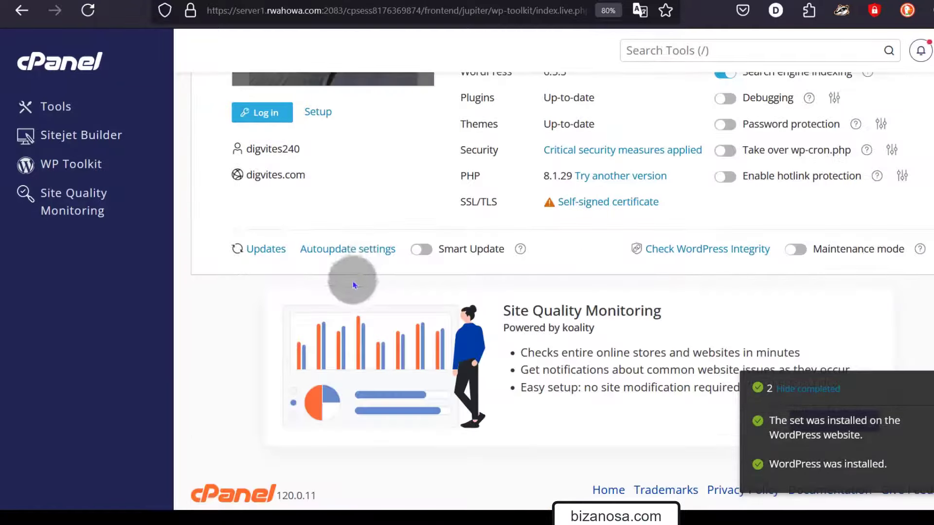
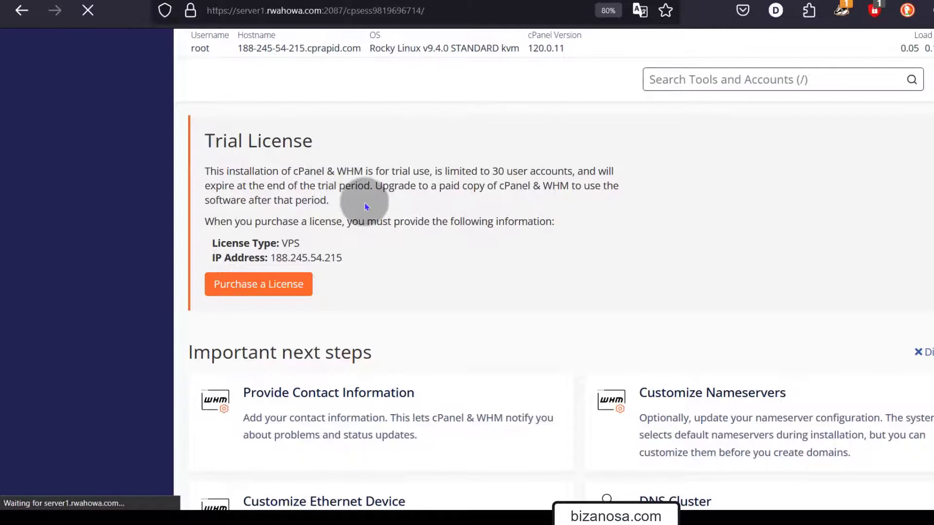
Clear the 'dki' tool search, collapse Server Configuration, and review the digvites.com WordPress installation in WP Toolkit.
scroll(386, 274, down, 5)
text(dki)
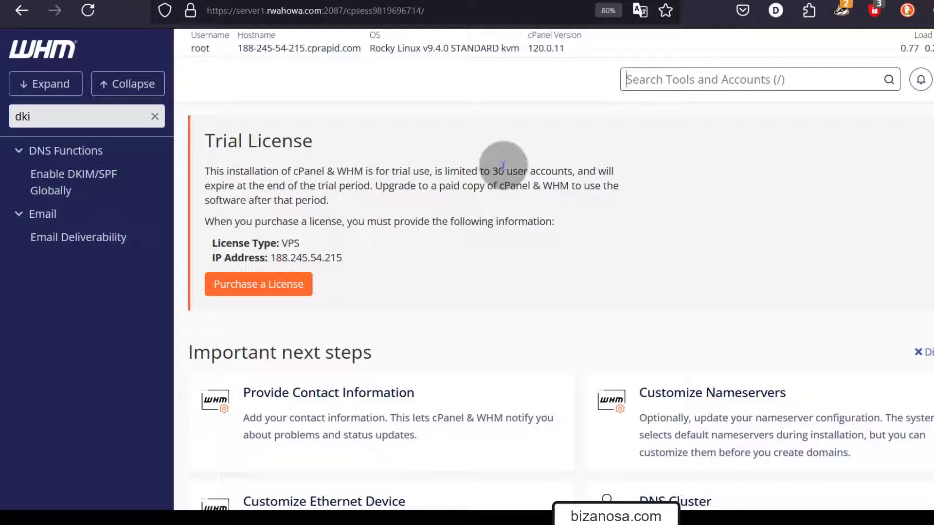
click(155, 116)
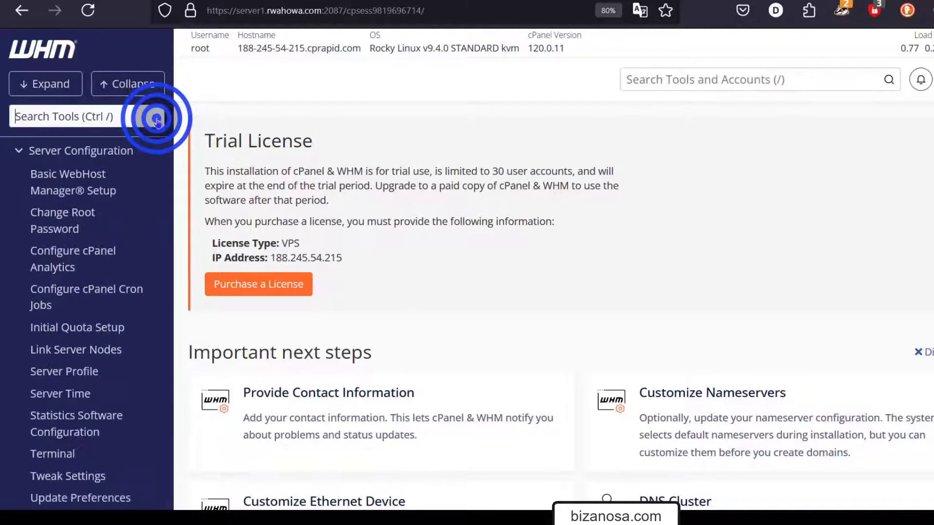
click(17, 152)
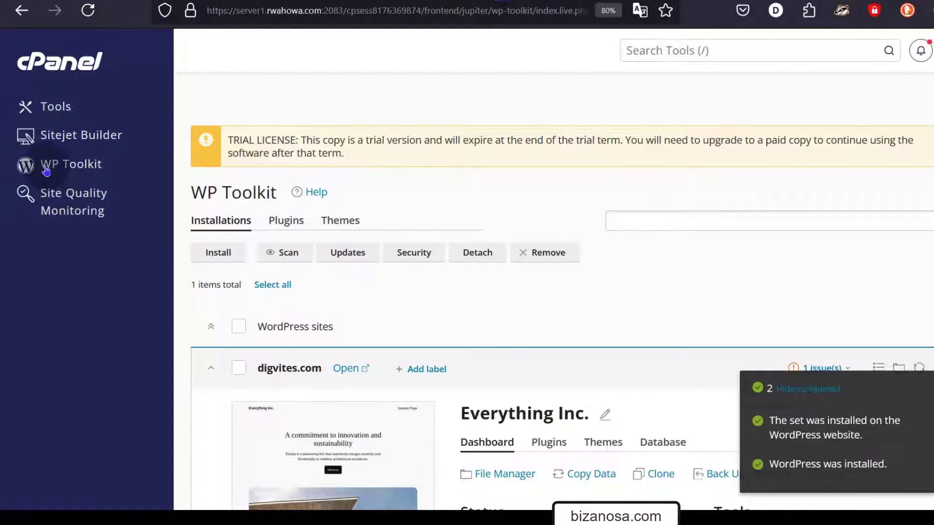
scroll(431, 275, down, 10)
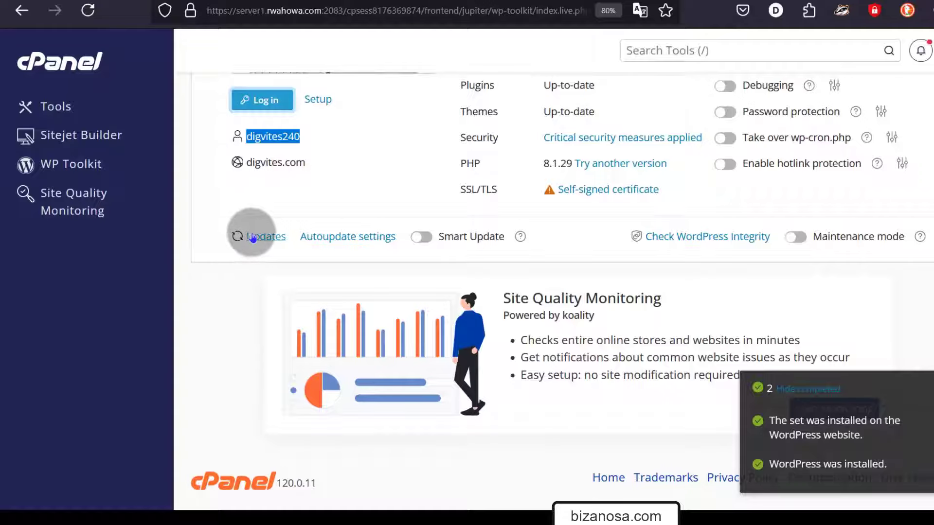
scroll(253, 239, up, 5)
click(175, 285)
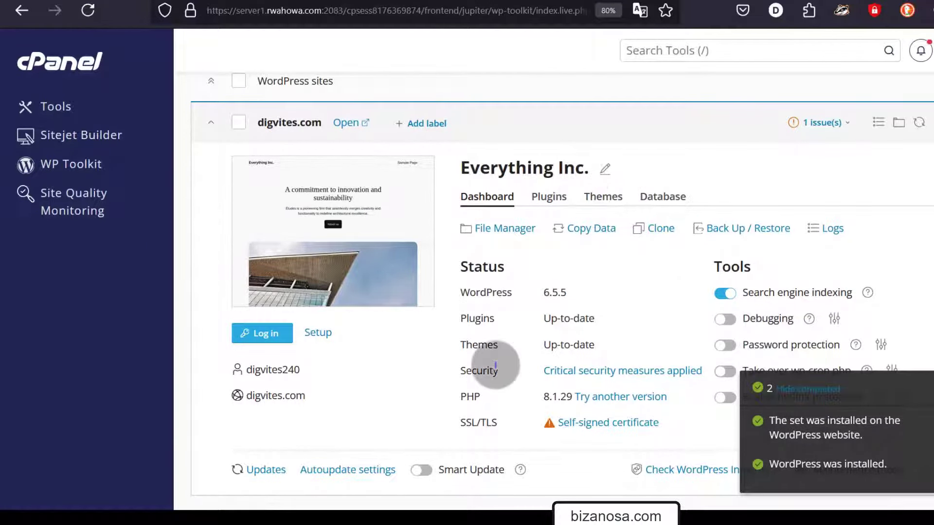
scroll(495, 366, down, 5)
scroll(540, 306, up, 5)
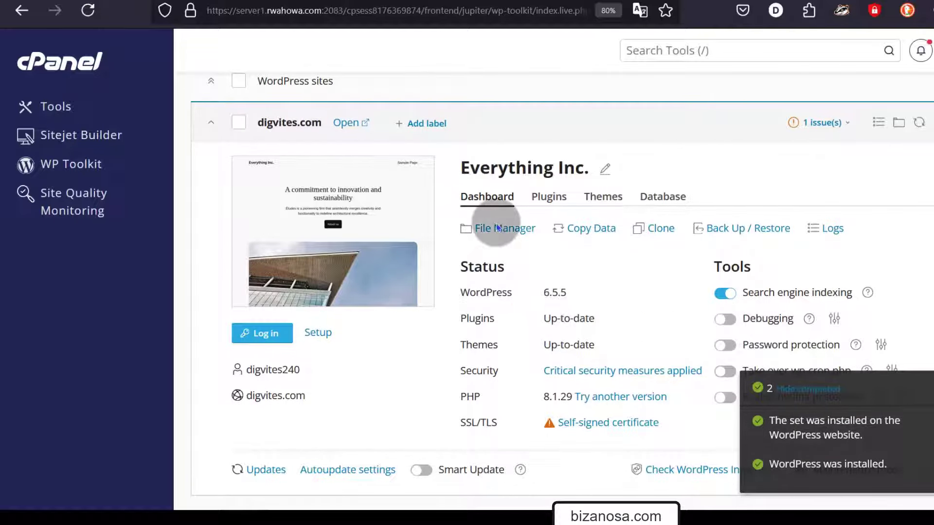
click(564, 1)
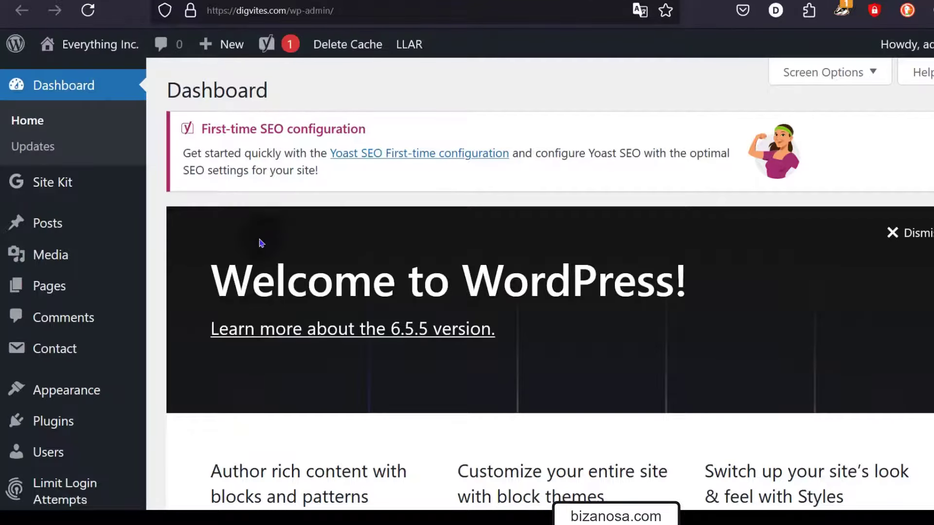
click(696, 1)
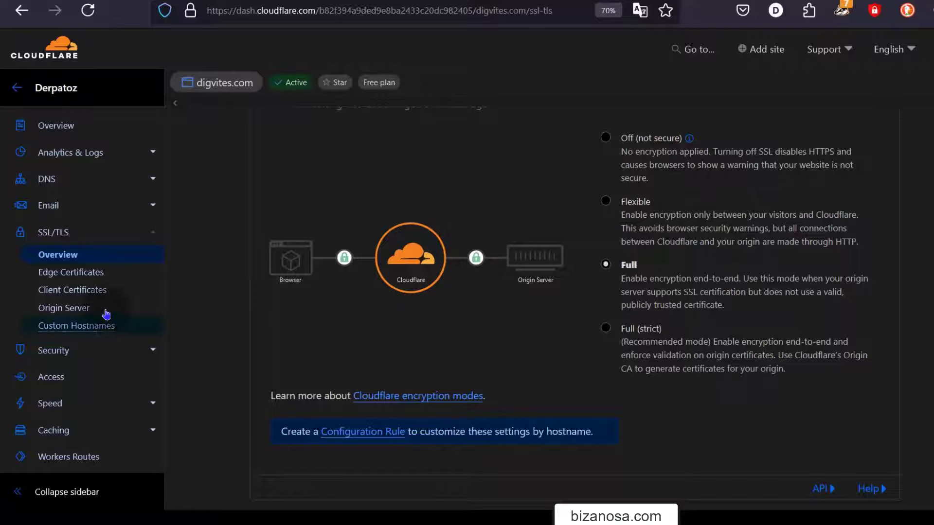
click(45, 176)
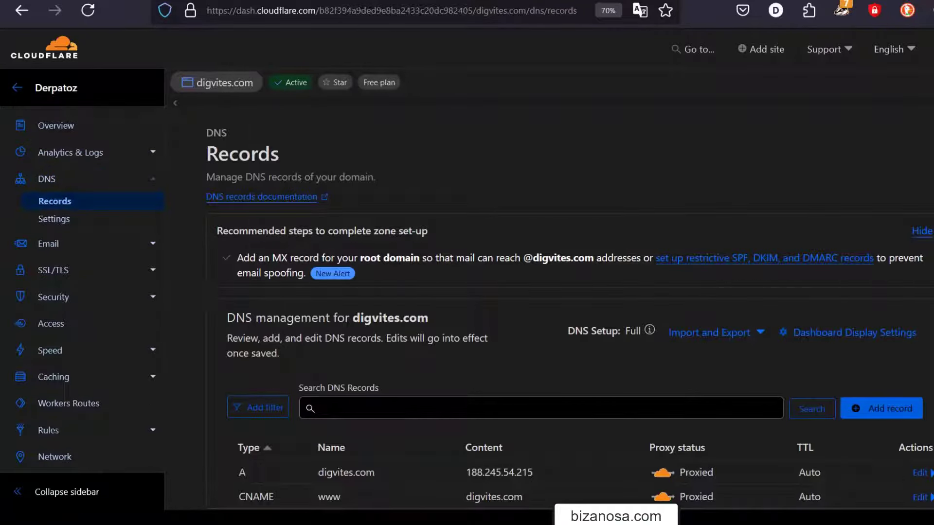
scroll(552, 302, down, 3)
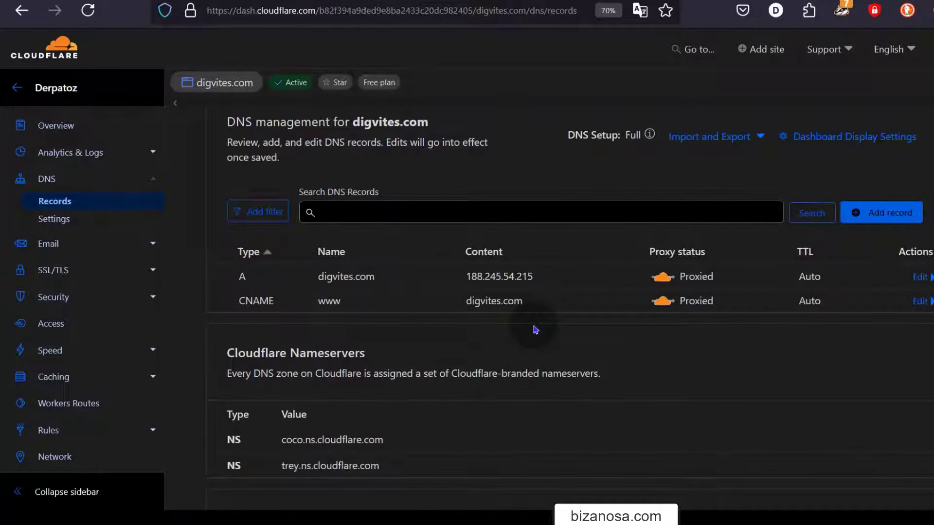
scroll(535, 287, up, 1)
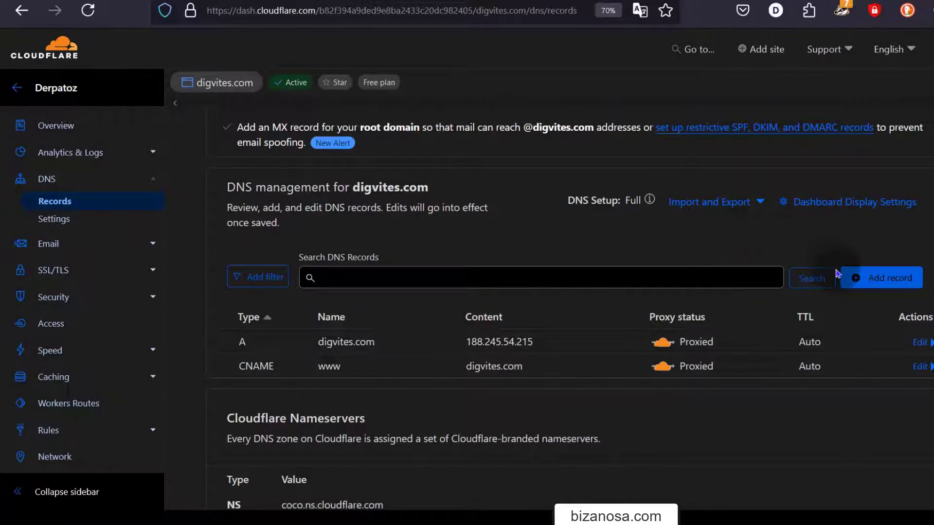
scroll(448, 300, up, 2)
scroll(445, 304, down, 1)
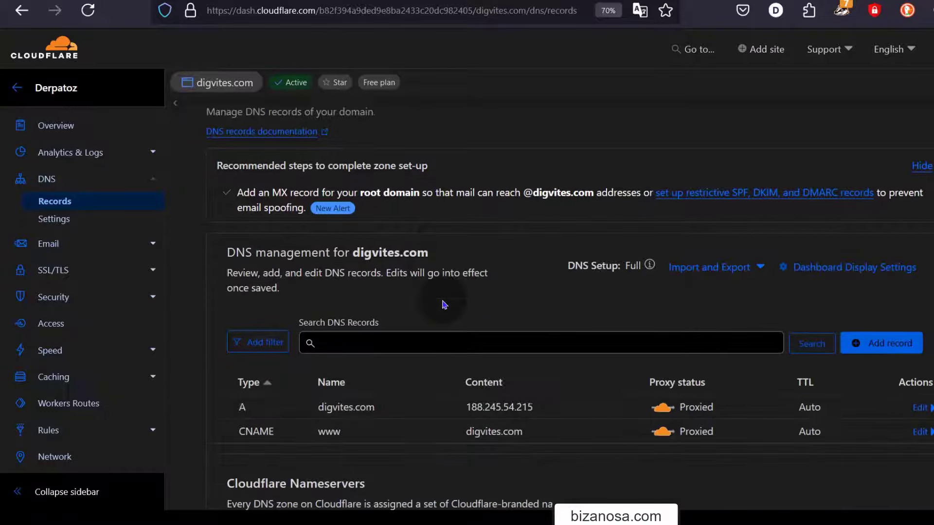
click(710, 270)
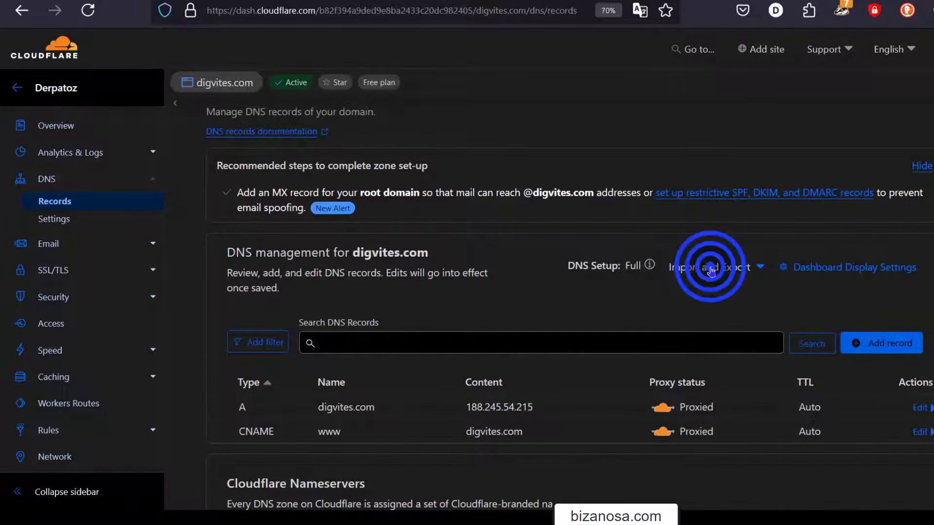
click(524, 240)
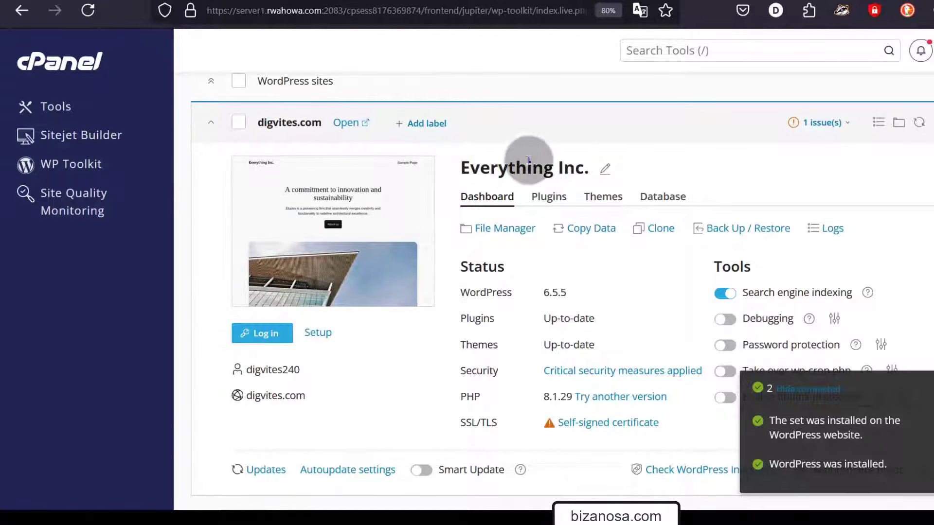
Search cPanel's tools for 'backup' and open the Backup Wizard.
scroll(582, 252, down, 5)
scroll(582, 252, up, 5)
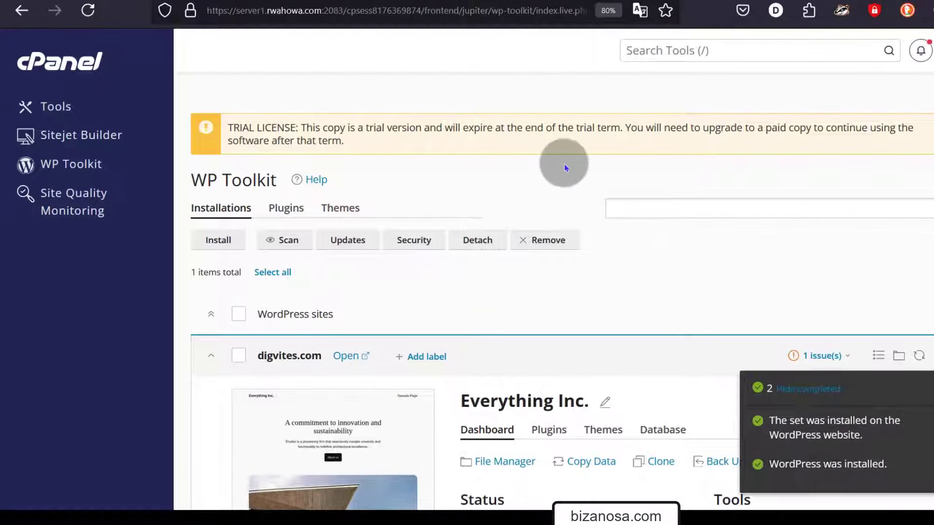
scroll(453, 292, down, 8)
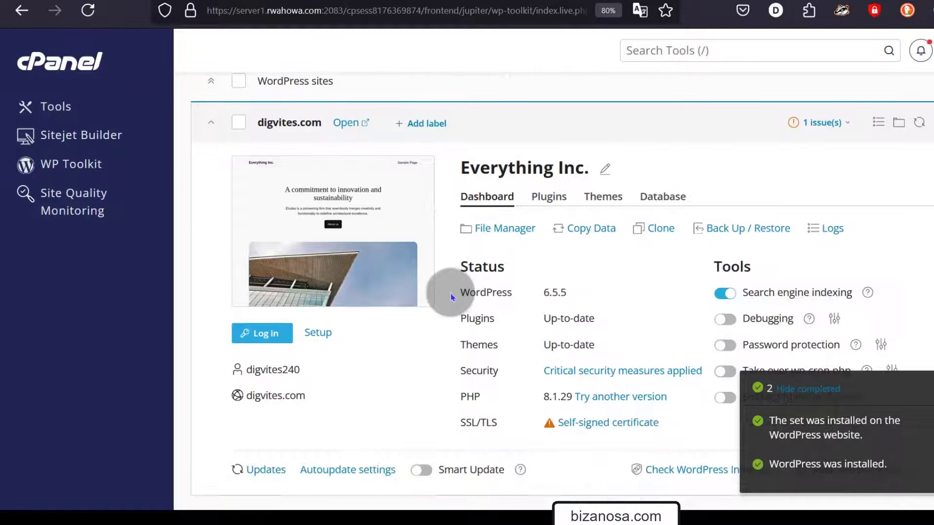
scroll(486, 241, up, 8)
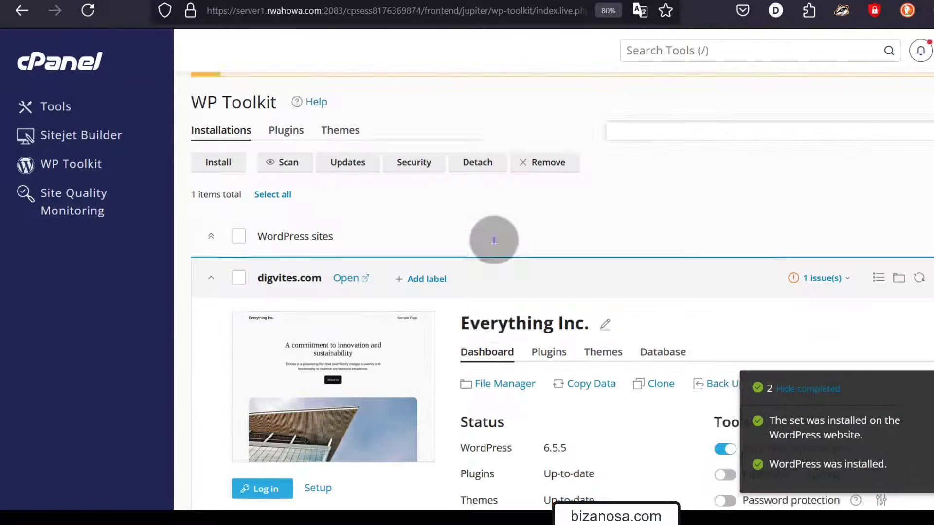
click(720, 45)
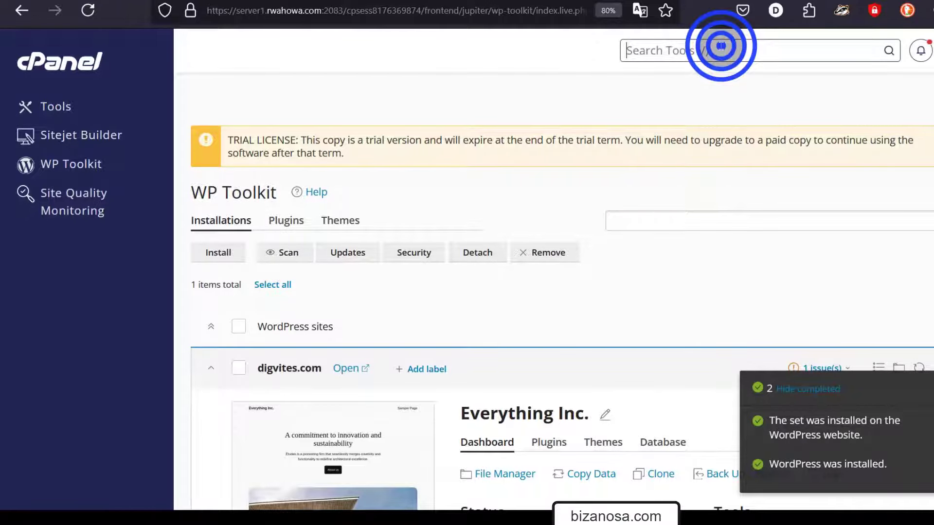
text(bac)
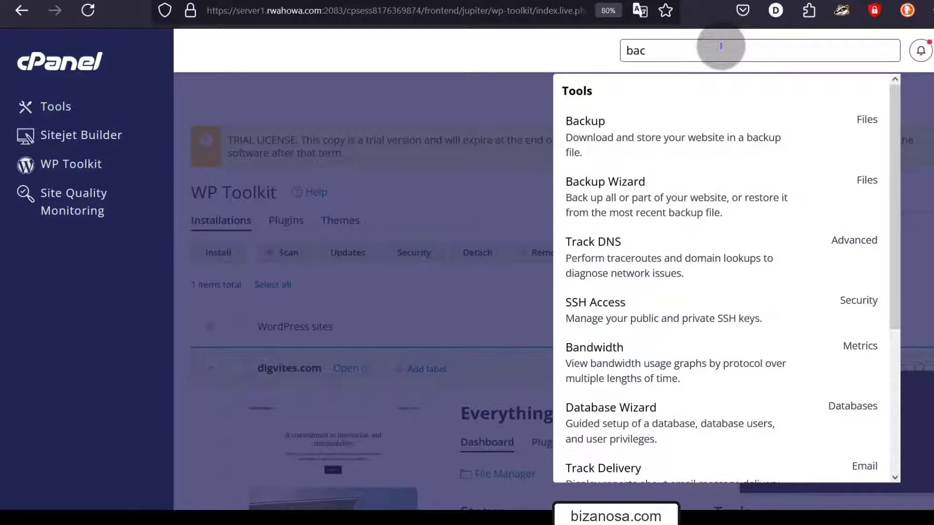
text(kup)
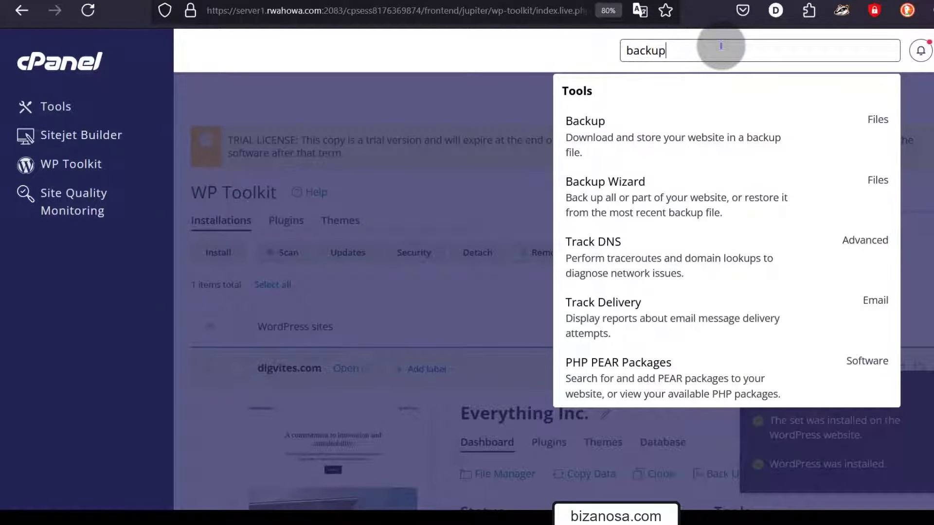
click(647, 191)
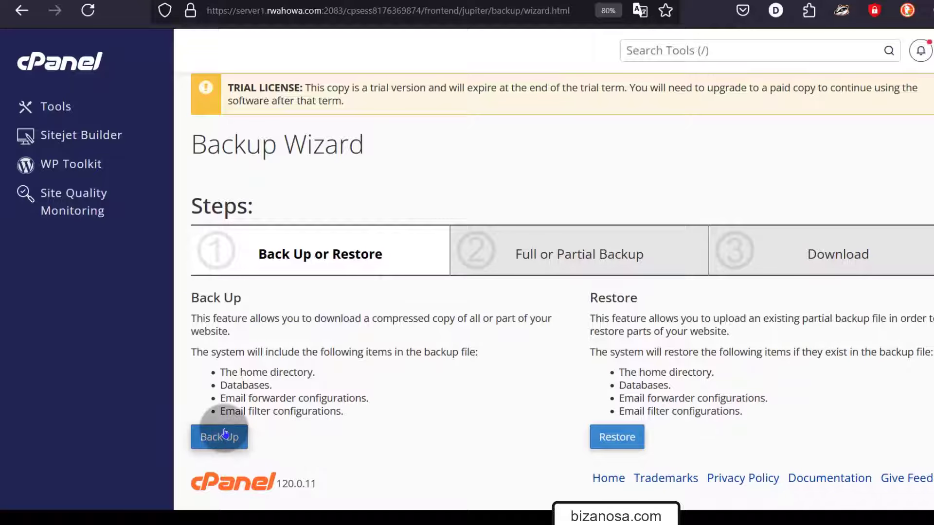
Generate a full account backup and return to the list of available backups.
click(221, 436)
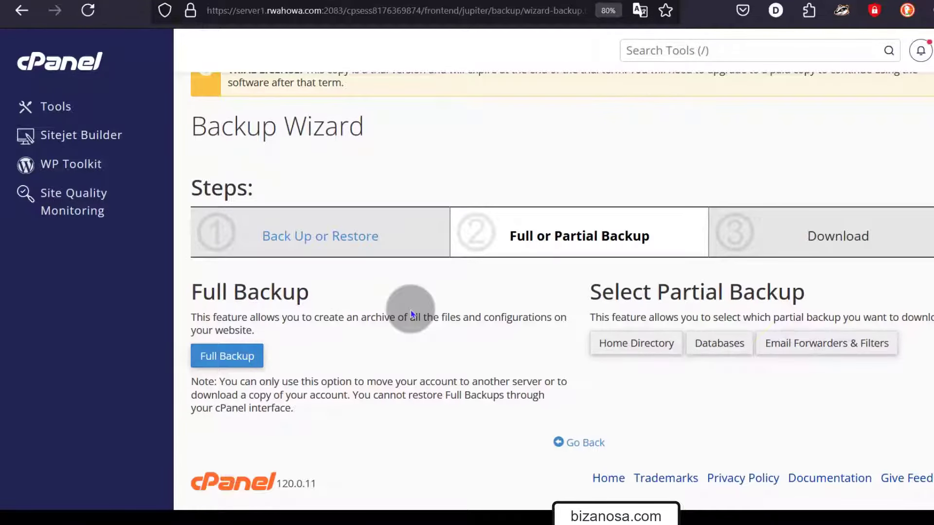
click(225, 360)
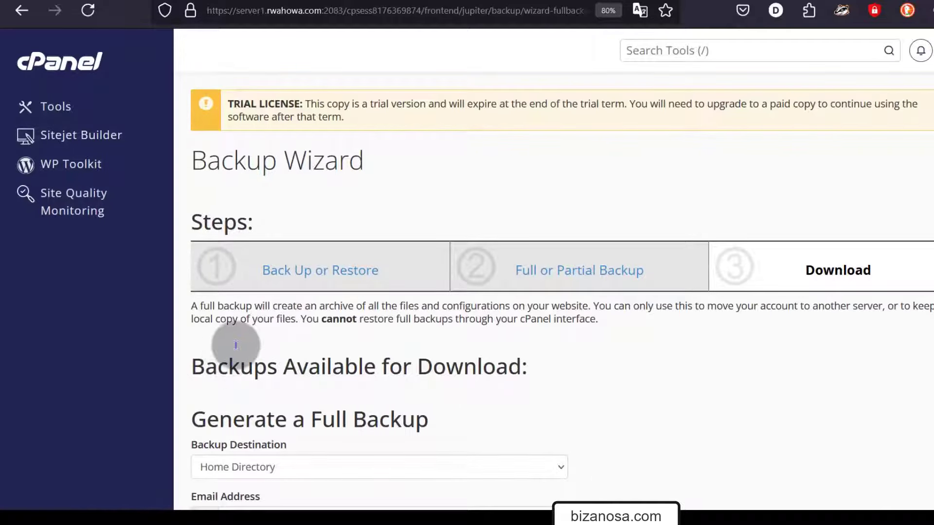
scroll(372, 313, down, 4)
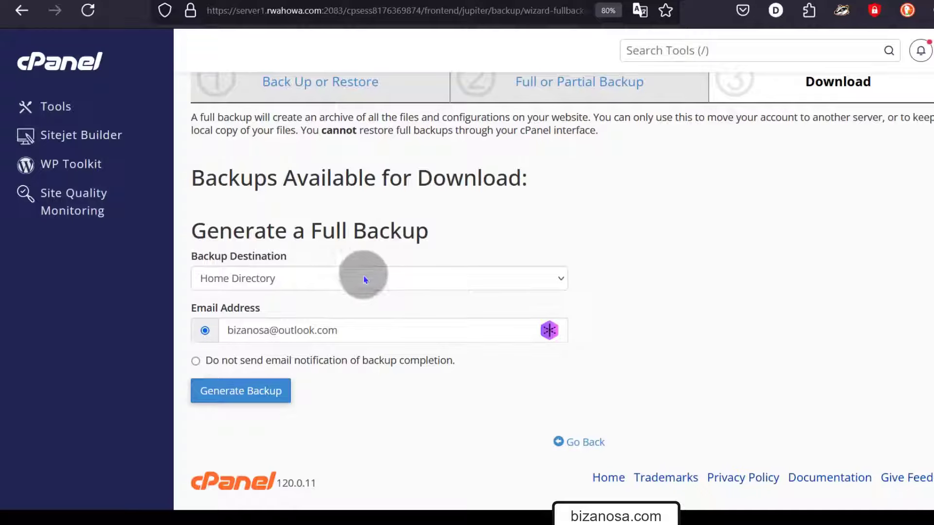
click(249, 395)
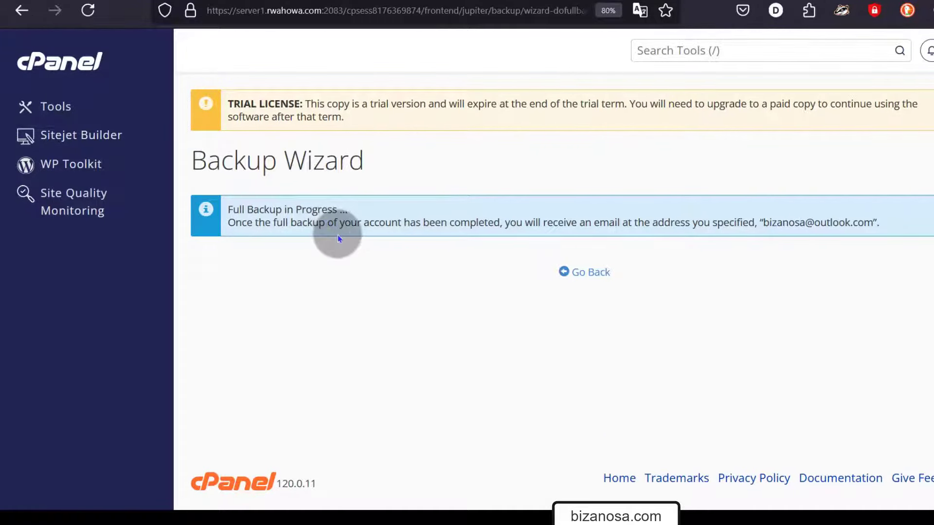
click(588, 273)
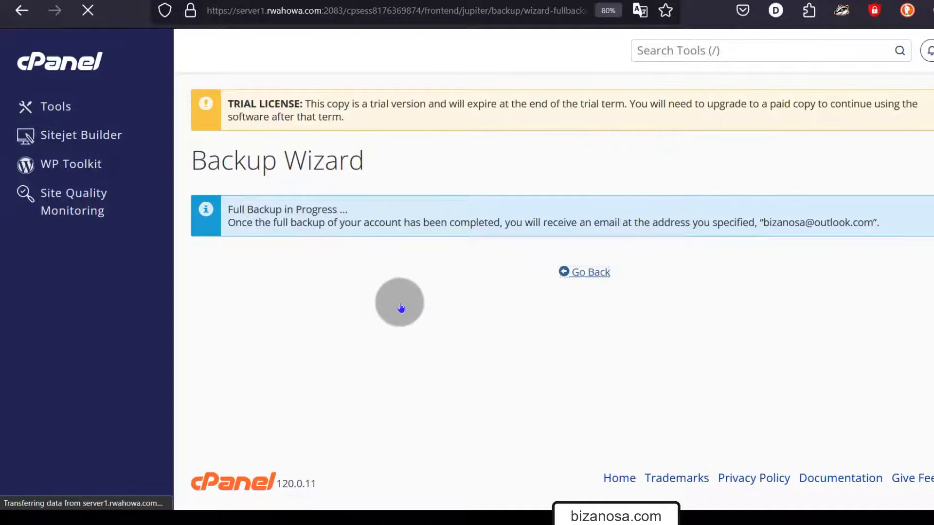
Download the finished backup archive and dismiss the prompt asking which app opens the .gz file.
scroll(535, 311, down, 4)
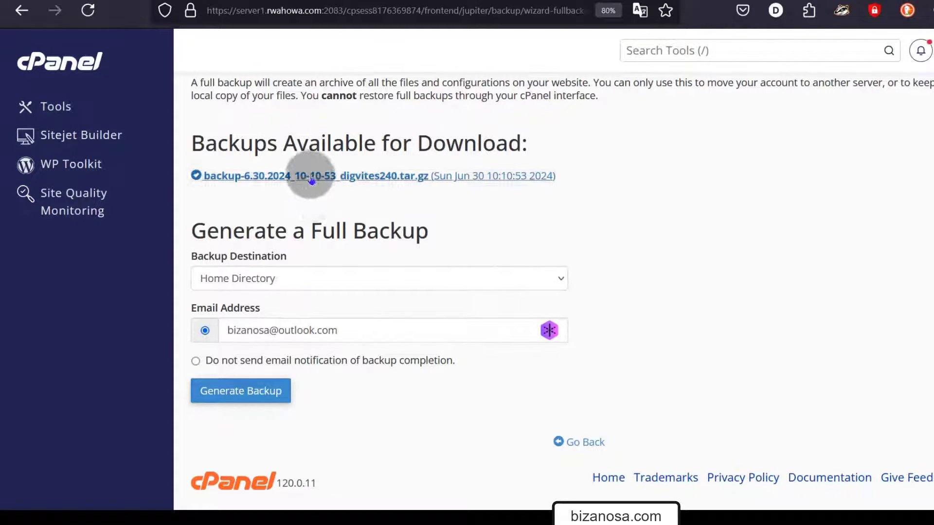
click(313, 175)
click(487, 316)
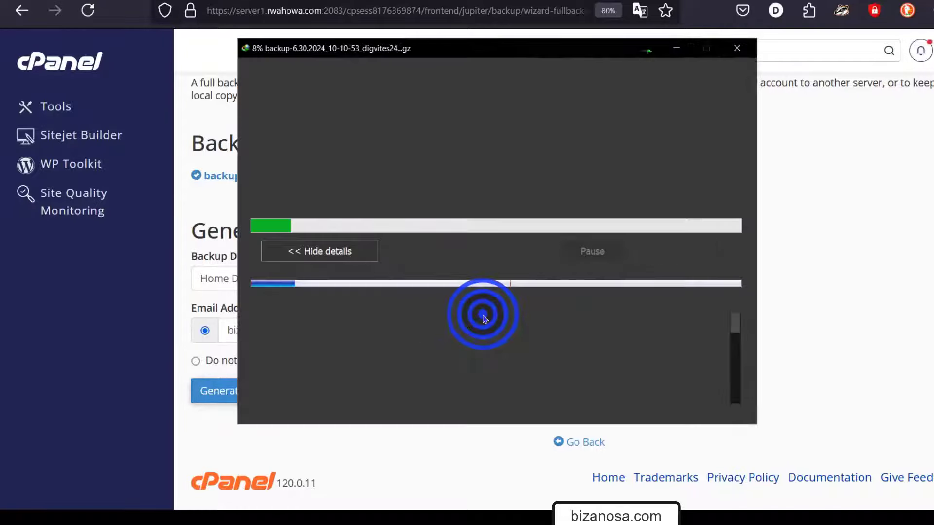
click(853, 476)
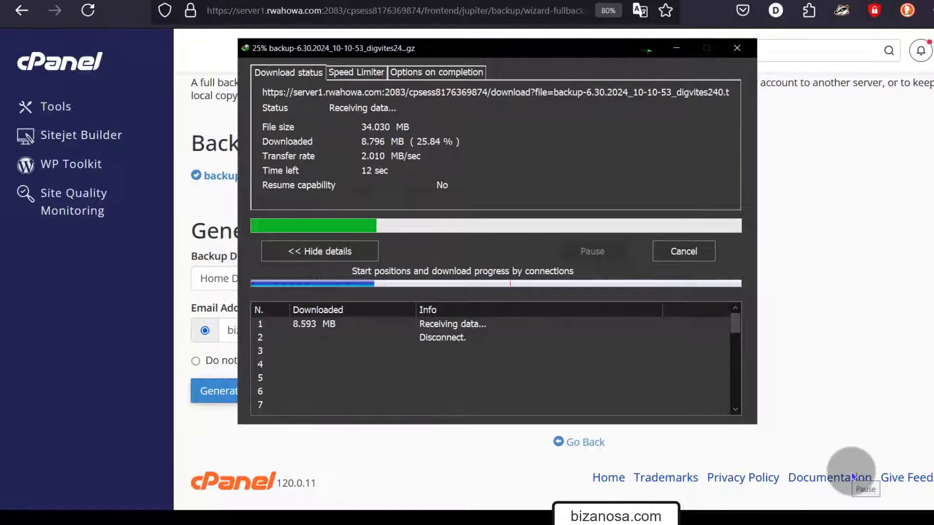
click(335, 291)
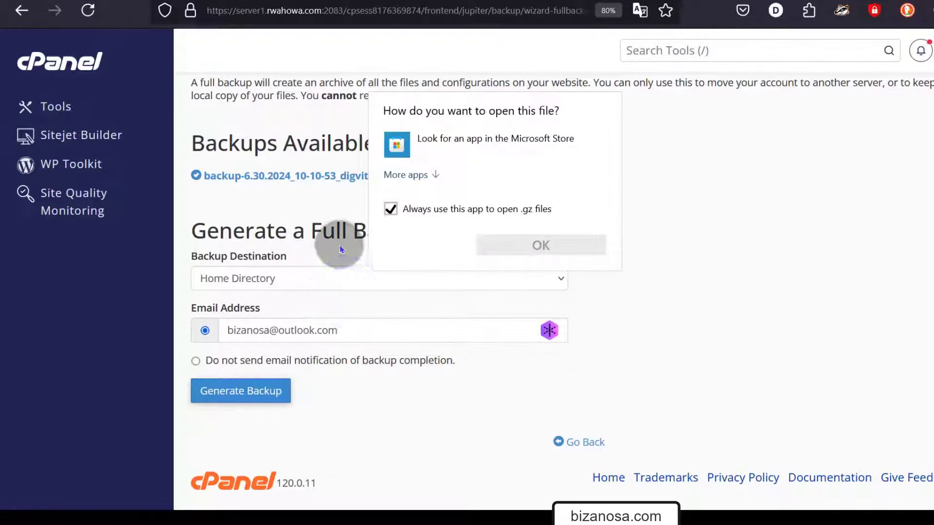
click(851, 470)
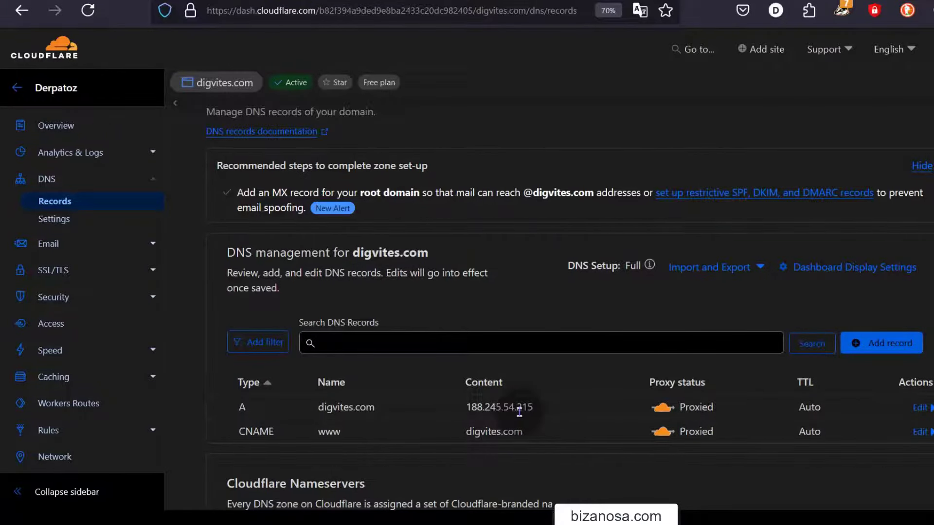
Look over Cloudflare's DNS Import and Export options for digvites.com, then return to cPanel's Tools home.
scroll(423, 355, down, 3)
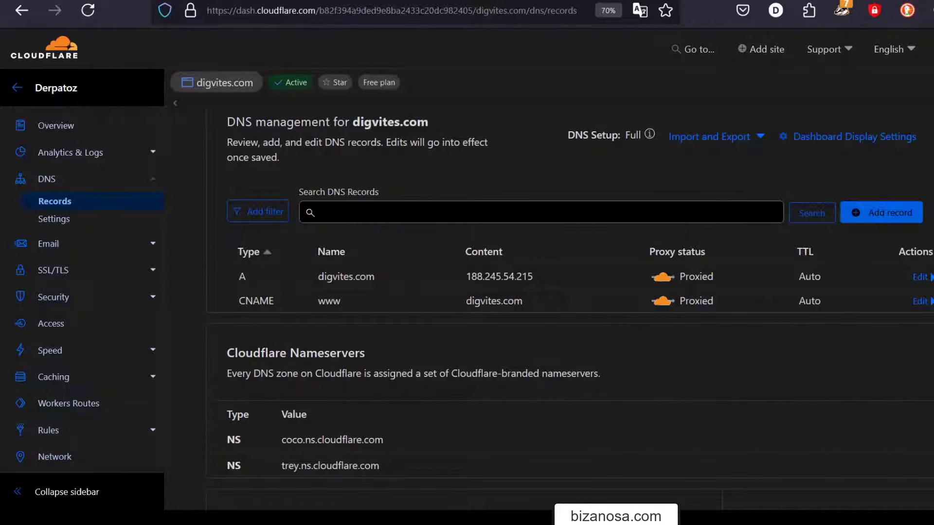
click(151, 1)
scroll(774, 367, up, 5)
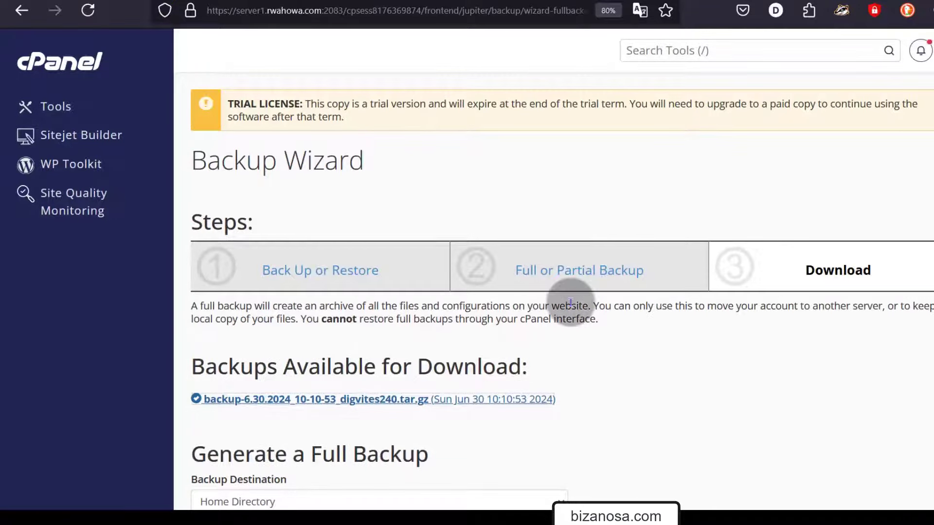
click(699, 53)
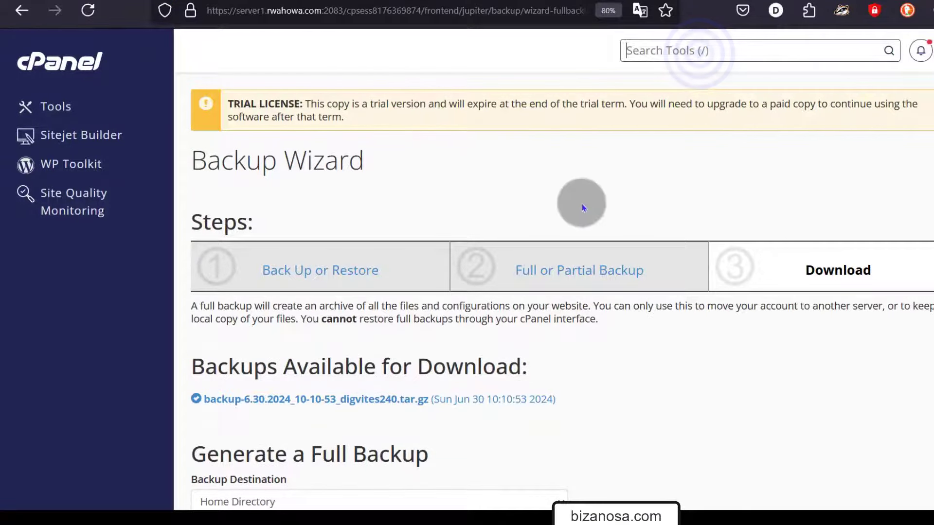
scroll(583, 202, down, 3)
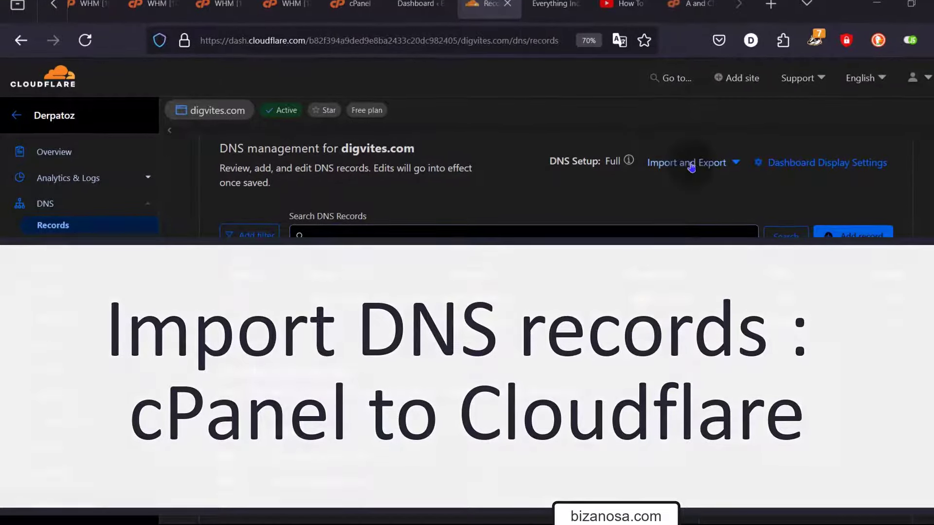
click(689, 165)
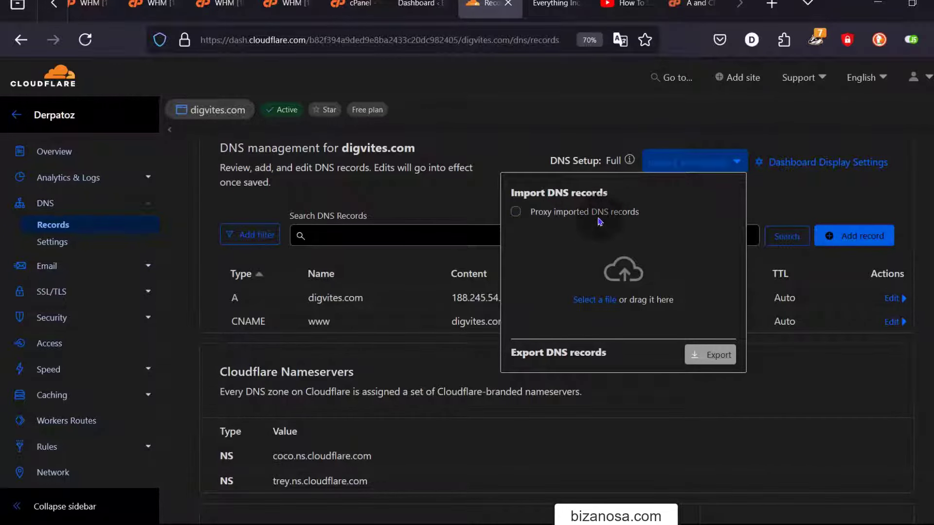
click(552, 126)
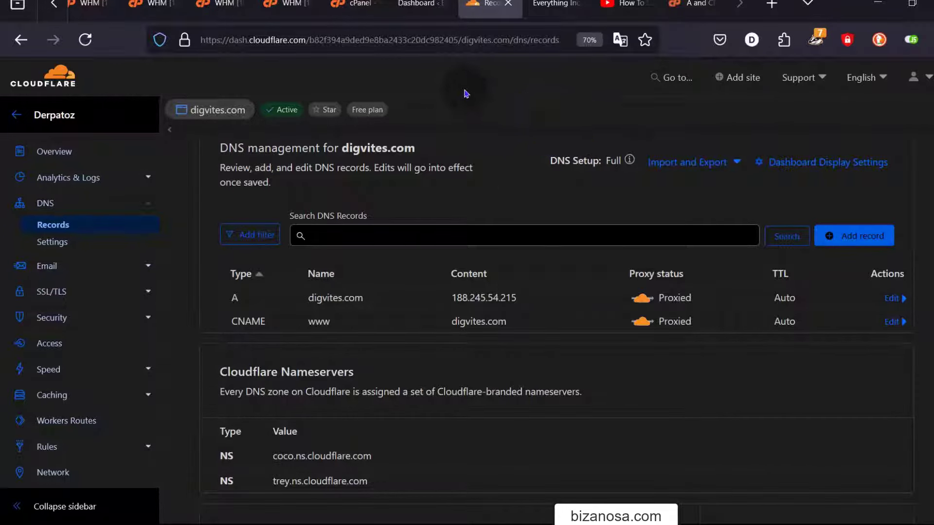
click(349, 6)
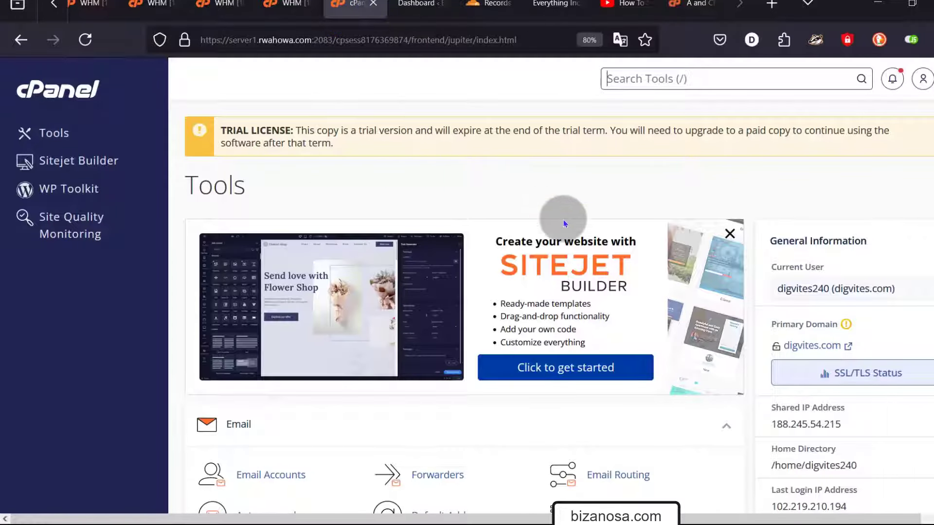
Open the Backup Wizard via the 'backu' search and generate a new full account backup.
click(670, 79)
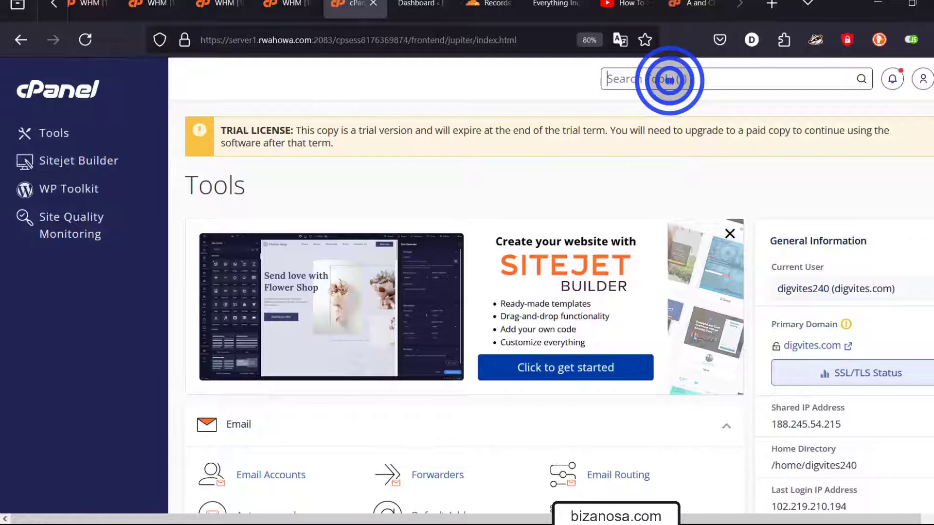
text(backu)
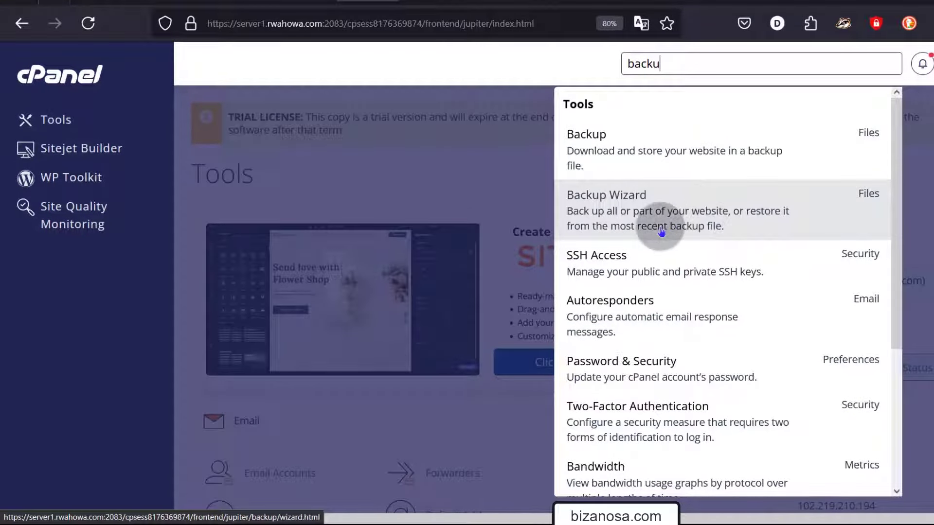
click(635, 209)
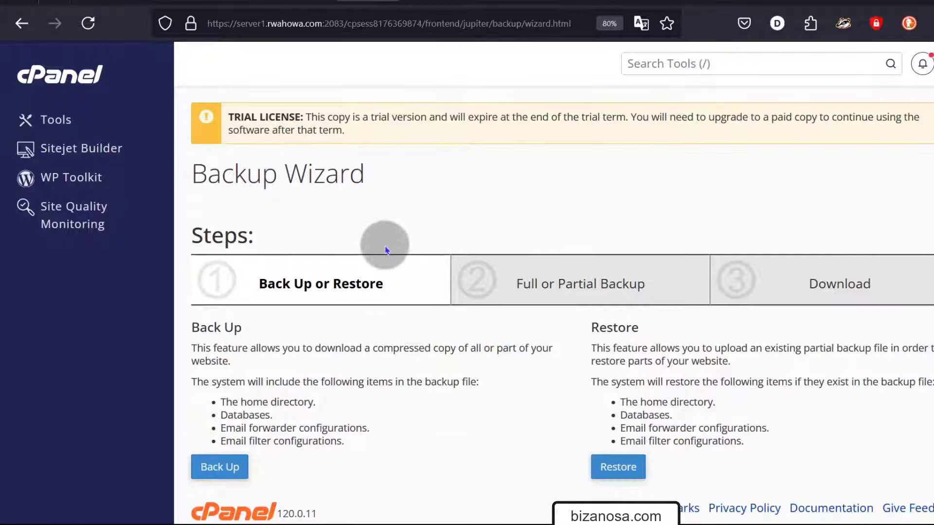
scroll(386, 243, down, 1)
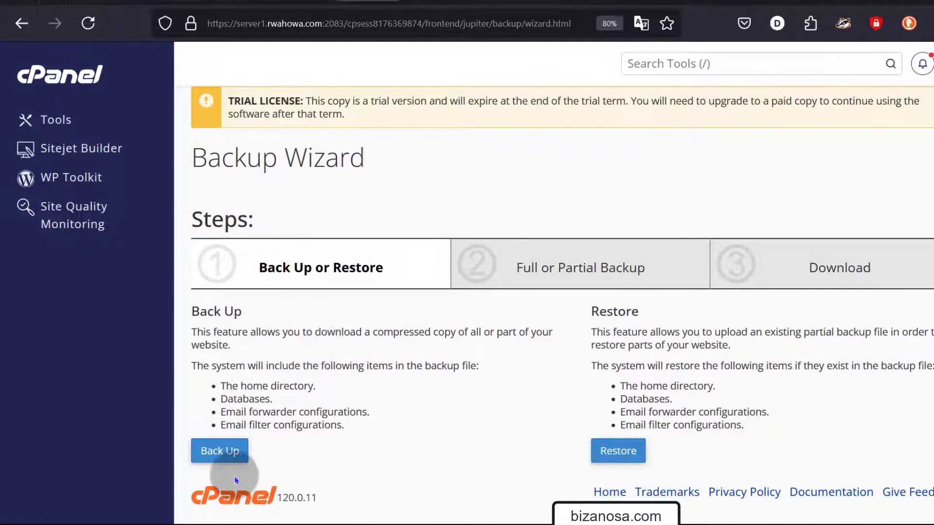
click(225, 455)
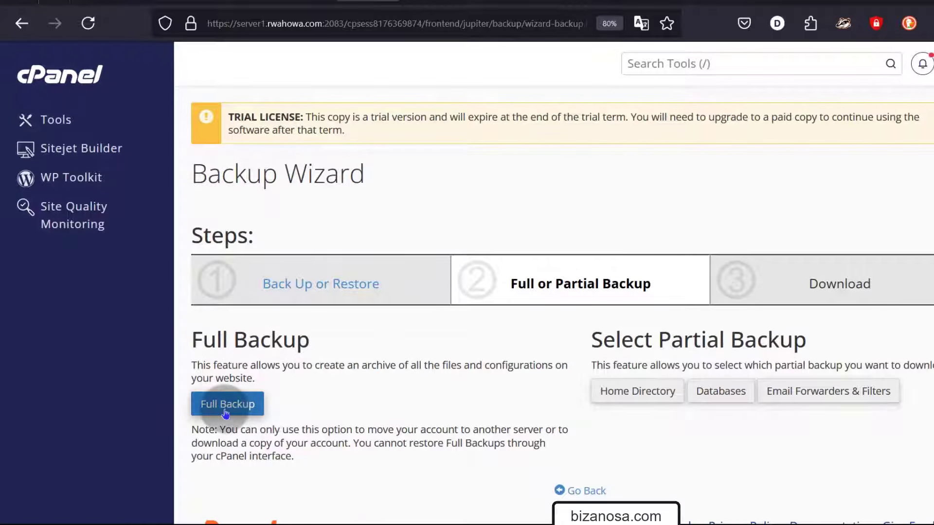
click(226, 411)
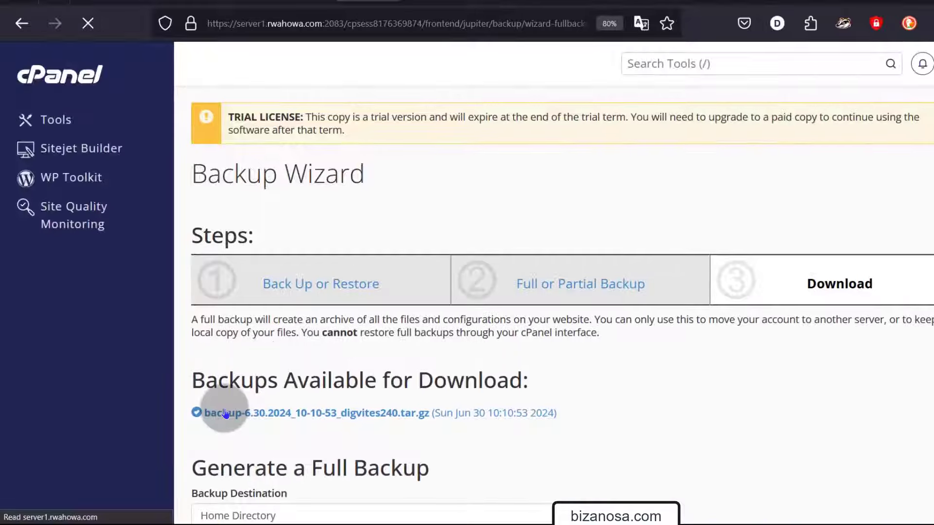
scroll(225, 407, down, 3)
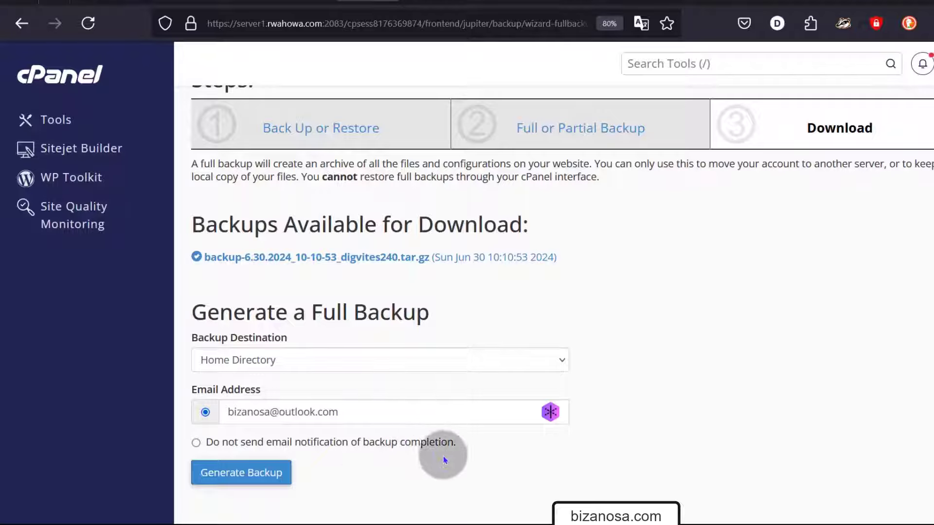
click(235, 475)
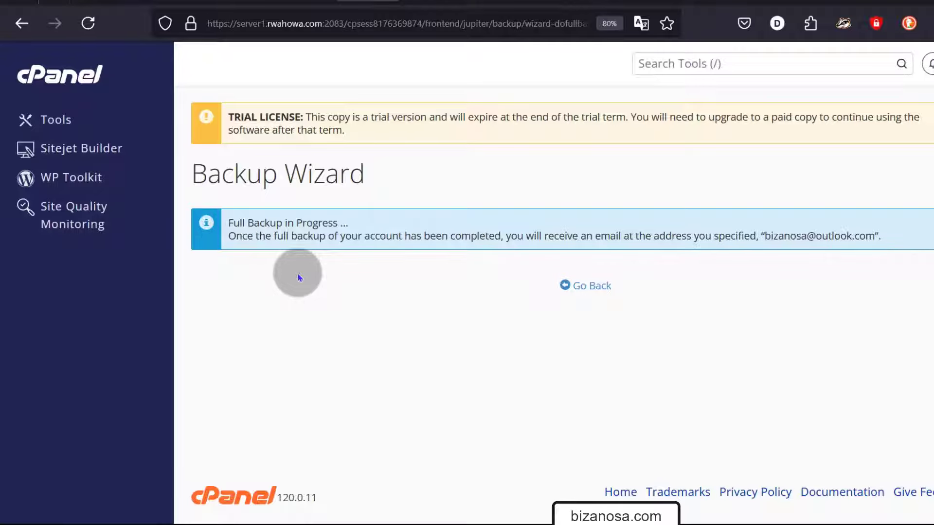
Download the newer backup-6.30.2024_10-26-04_digvites240.tar.gz archive.
click(20, 25)
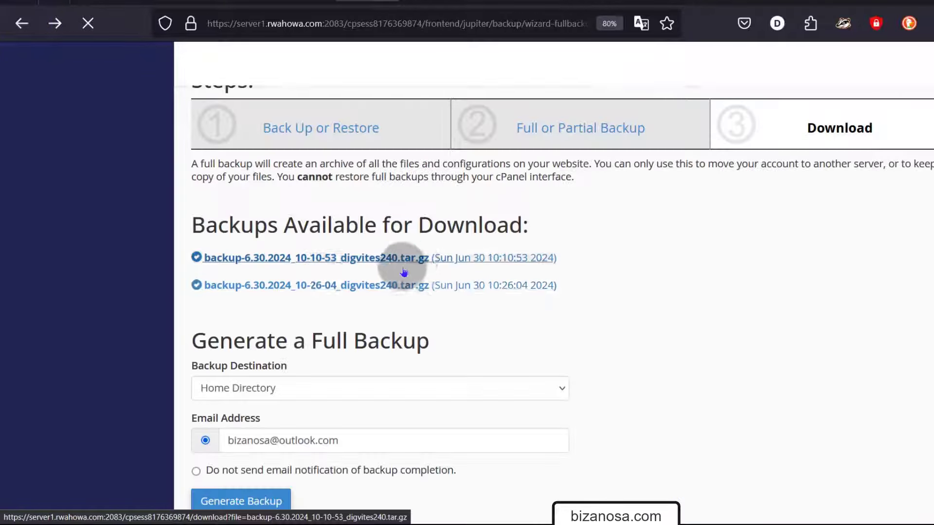
scroll(369, 277, down, 2)
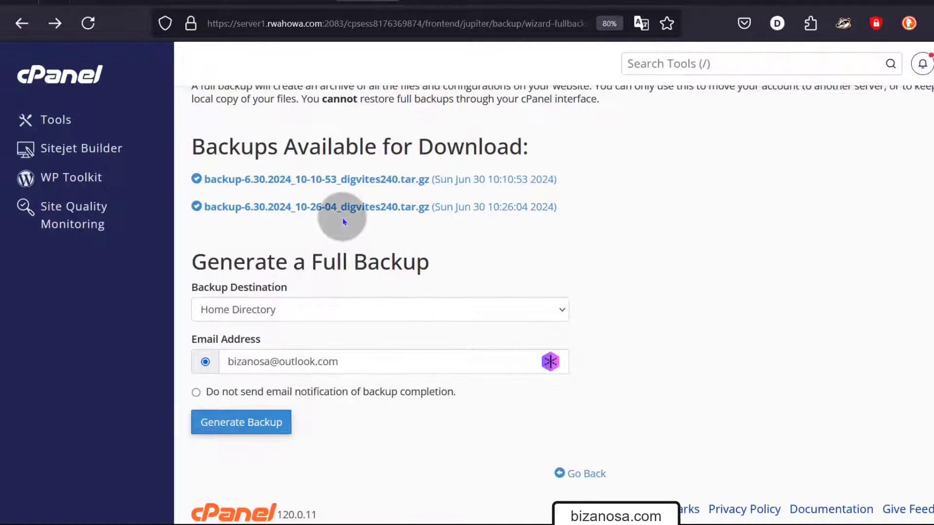
click(289, 204)
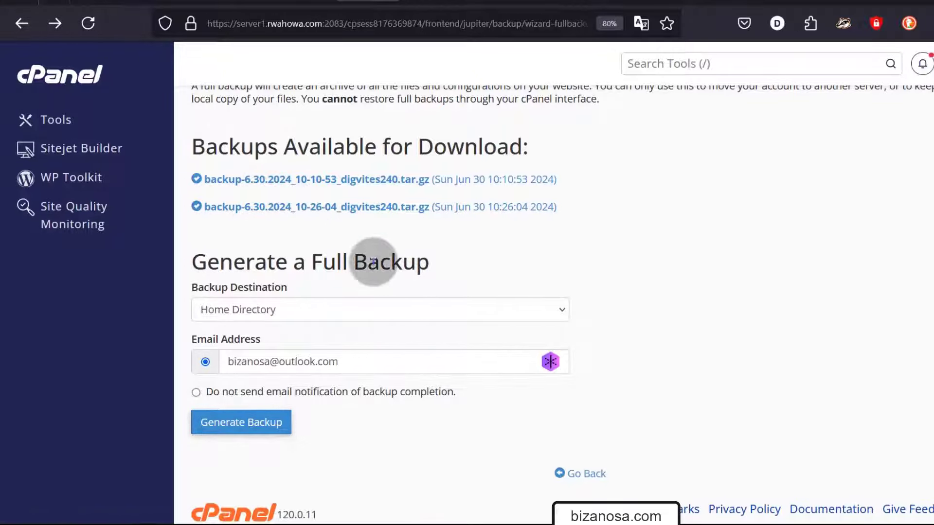
click(333, 208)
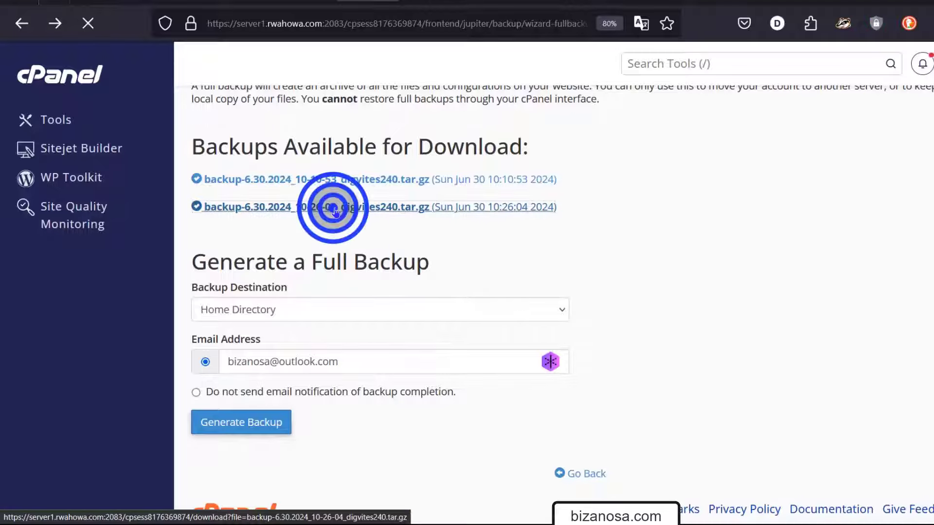
click(485, 330)
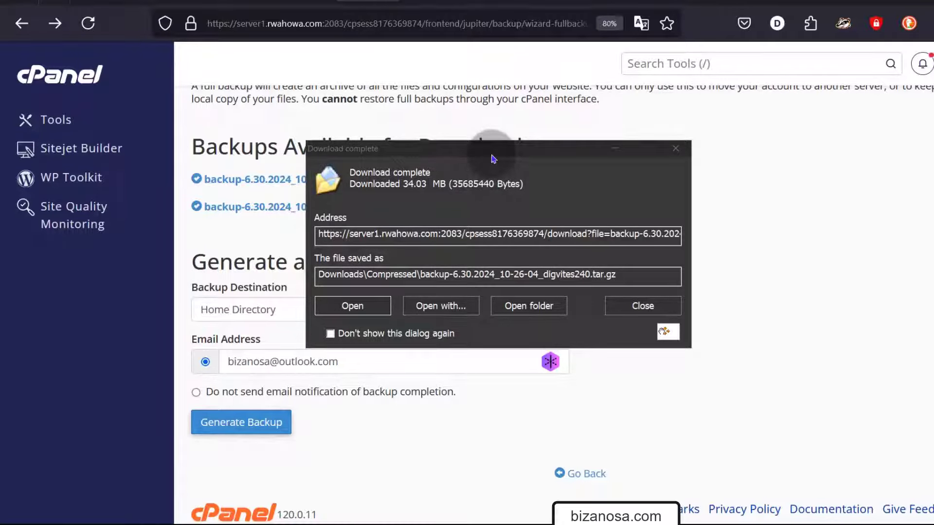
click(645, 236)
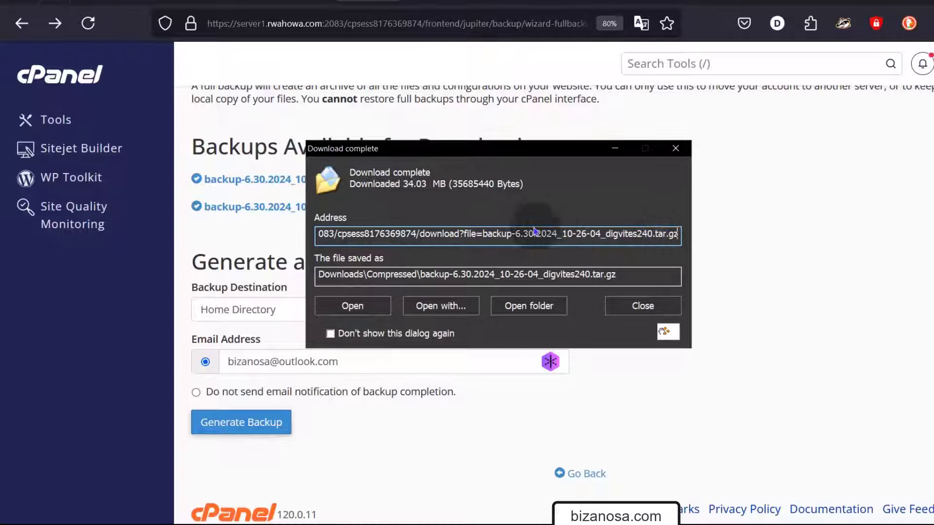
Open the downloaded backup in WinRAR and select digvites.com.db inside its dnszones folder.
click(351, 305)
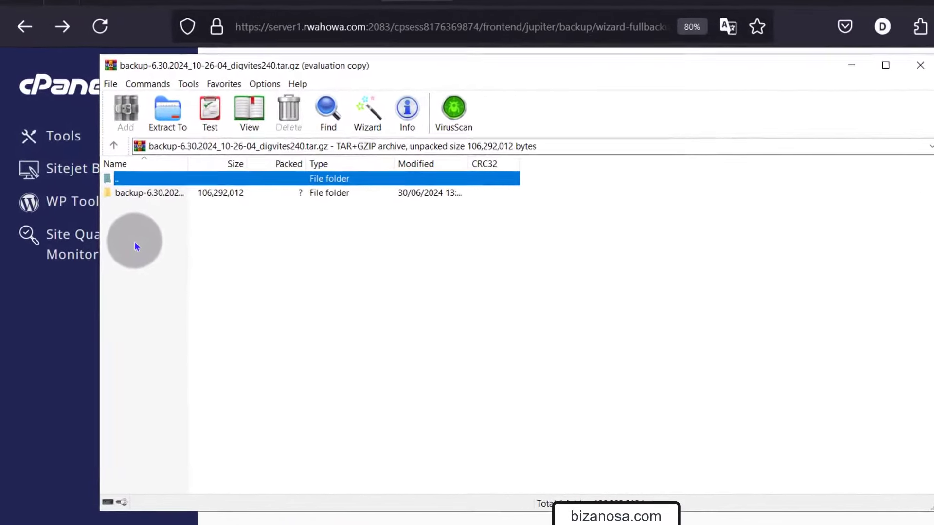
double_click(140, 213)
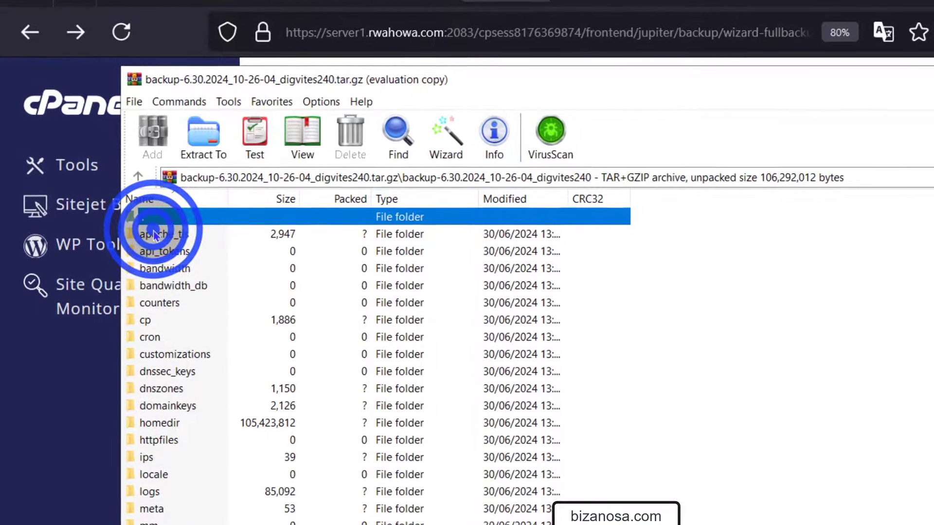
double_click(159, 389)
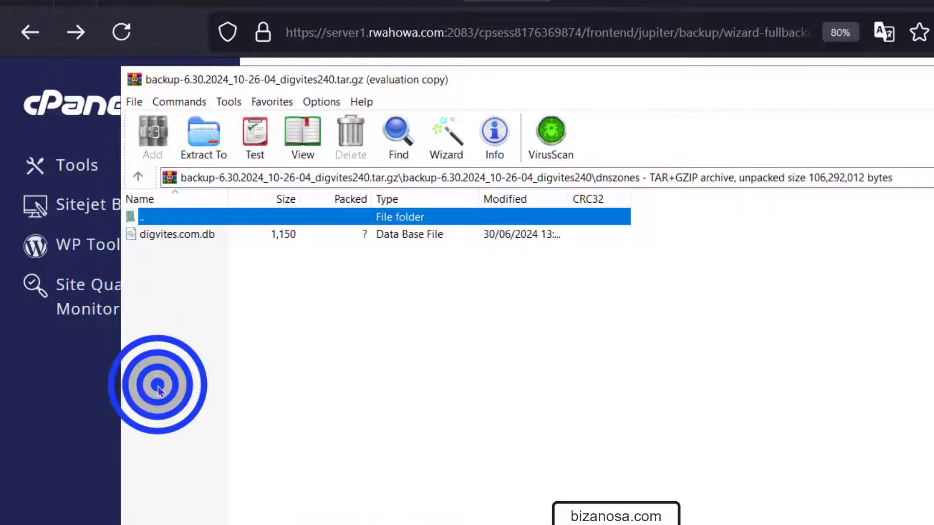
click(173, 234)
Make a 'New folder' on the Desktop and drag digvites.com.db from the archive into it.
click(195, 524)
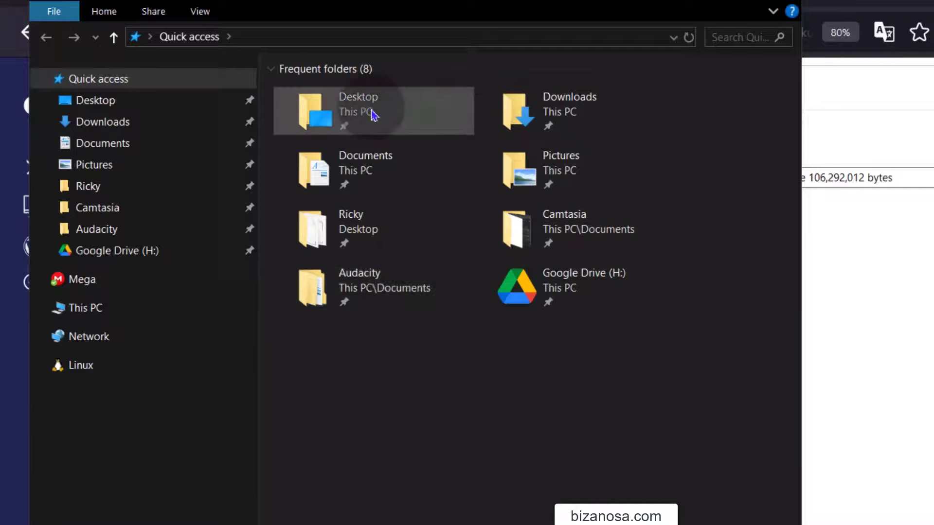
double_click(373, 113)
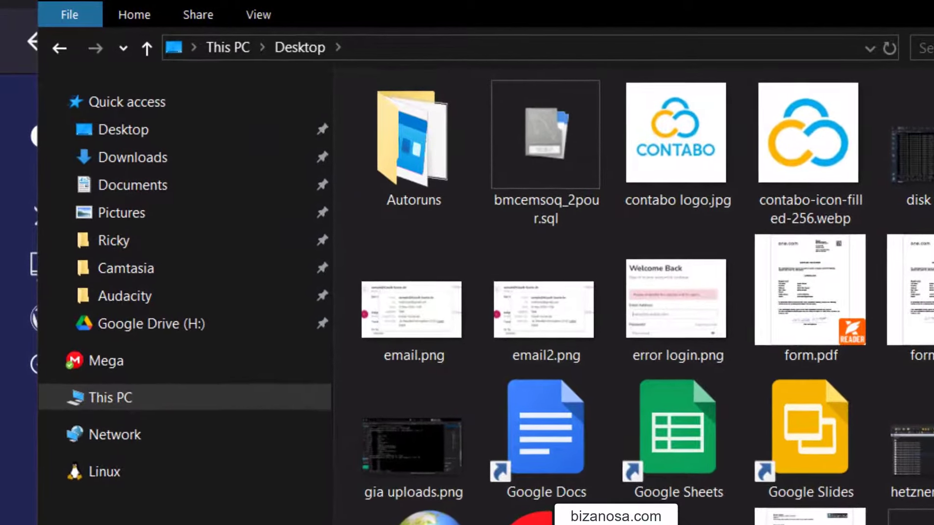
key(ctrl+shift+n)
key(Return)
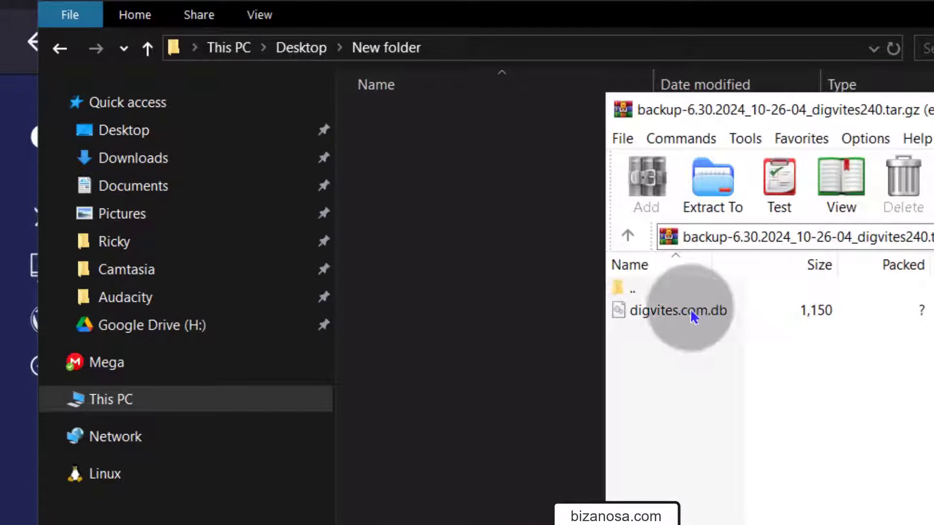
click(676, 307)
drag(676, 308, 409, 298)
click(430, 130)
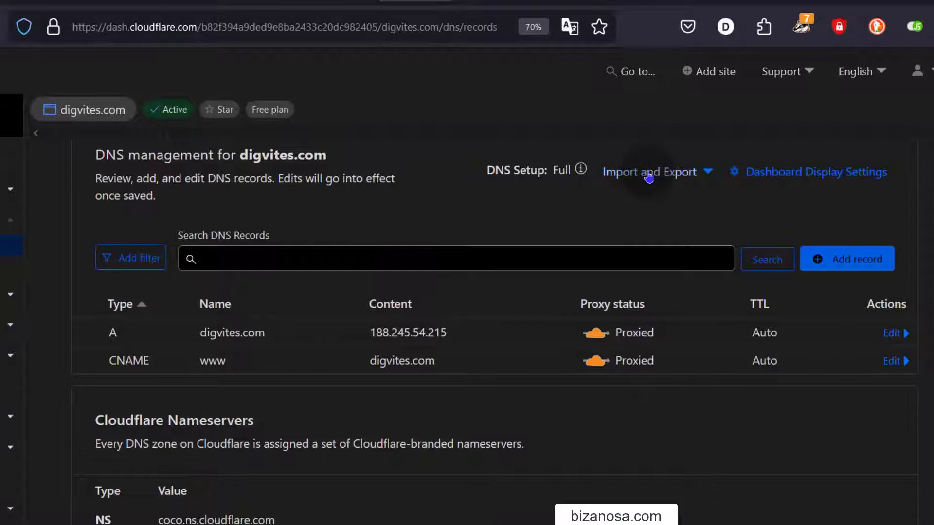
Upload digvites.com.db to Cloudflare's DNS import with Proxy imported DNS records enabled.
click(654, 179)
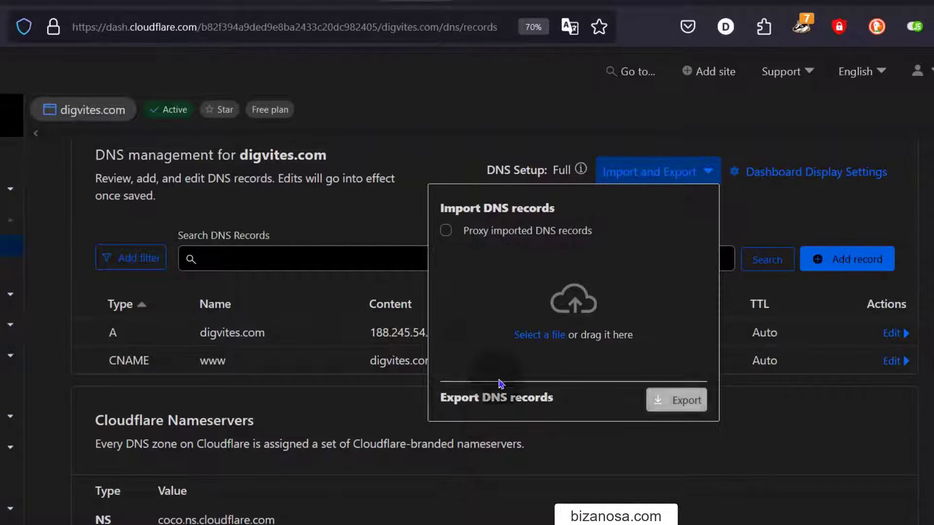
key(alt+Tab)
key(alt+Up)
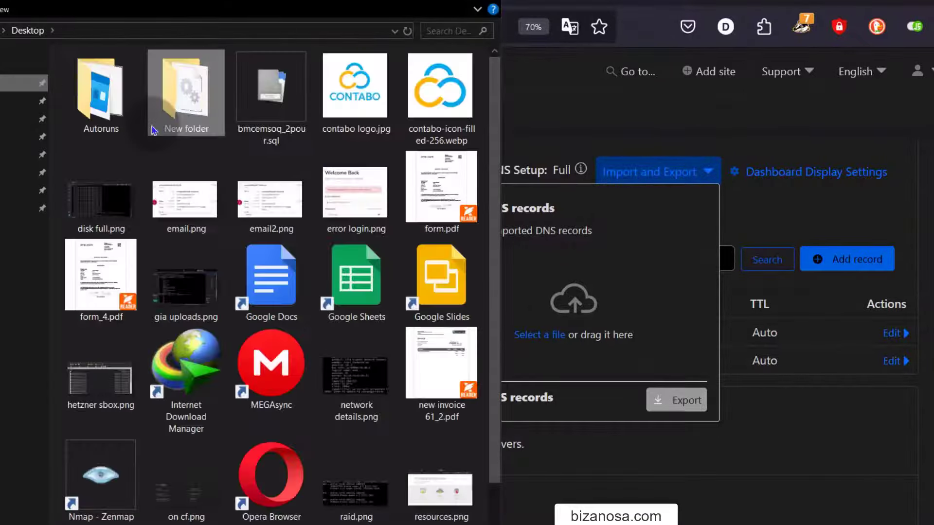
click(191, 92)
double_click(192, 93)
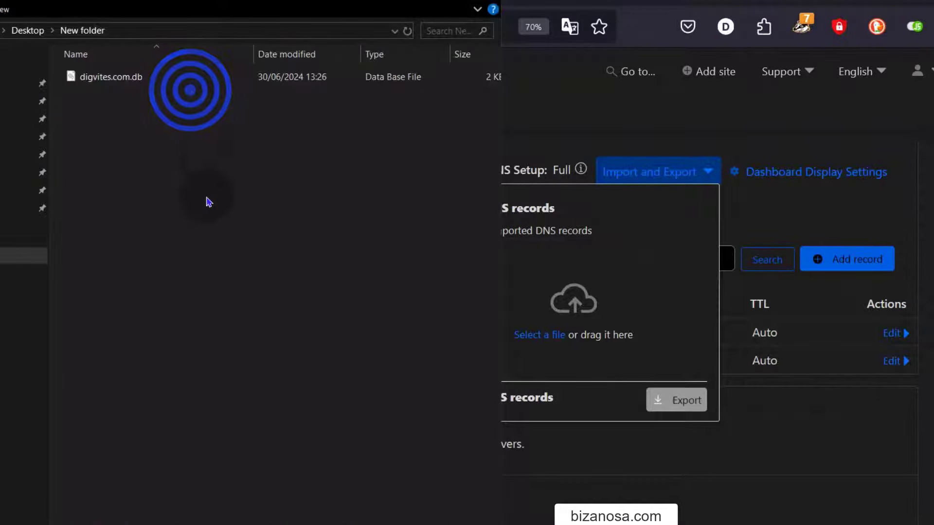
drag(121, 81, 600, 299)
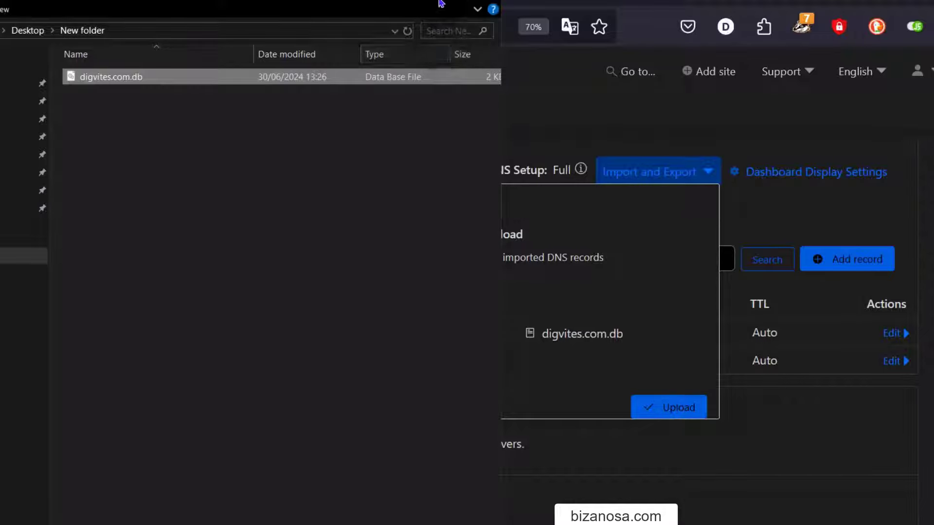
click(413, 3)
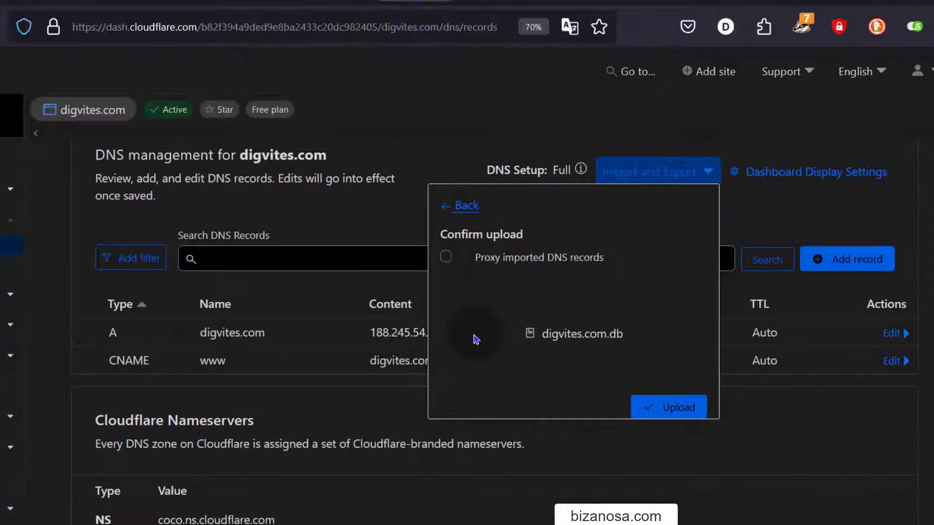
click(447, 258)
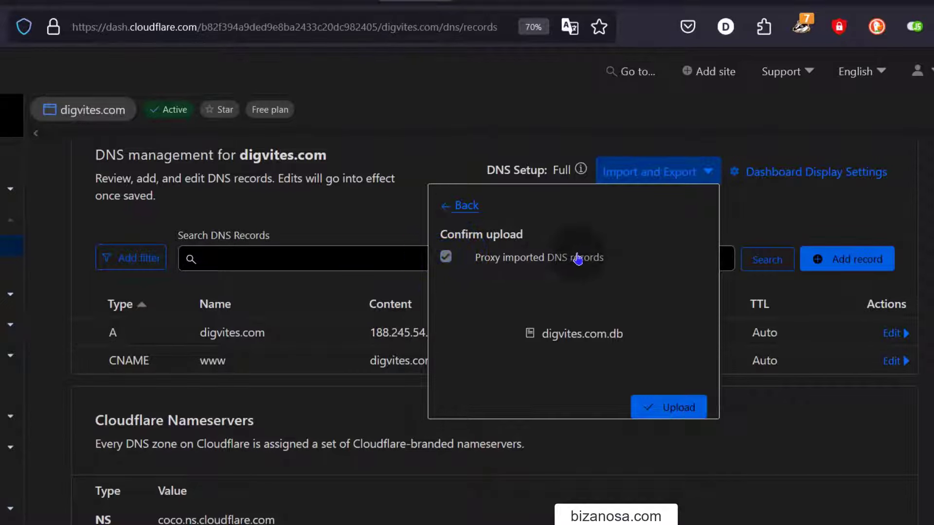
click(677, 411)
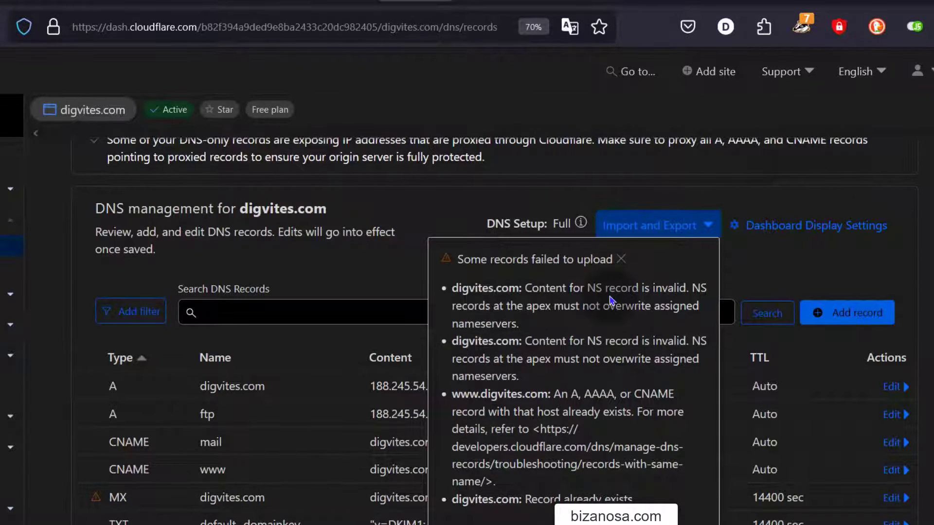
Dismiss the 'Some records failed to upload' notice and scroll through the seven imported digvites.com records.
scroll(642, 326, down, 2)
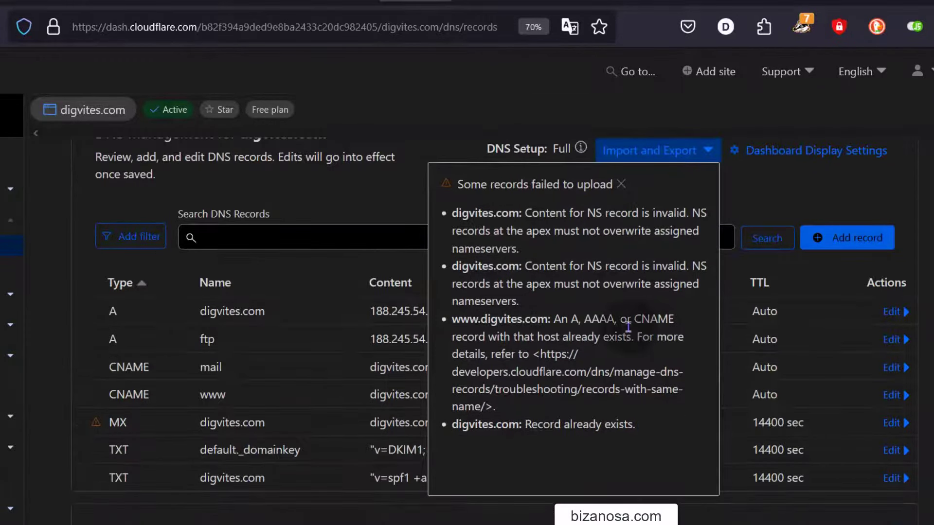
scroll(574, 319, down, 2)
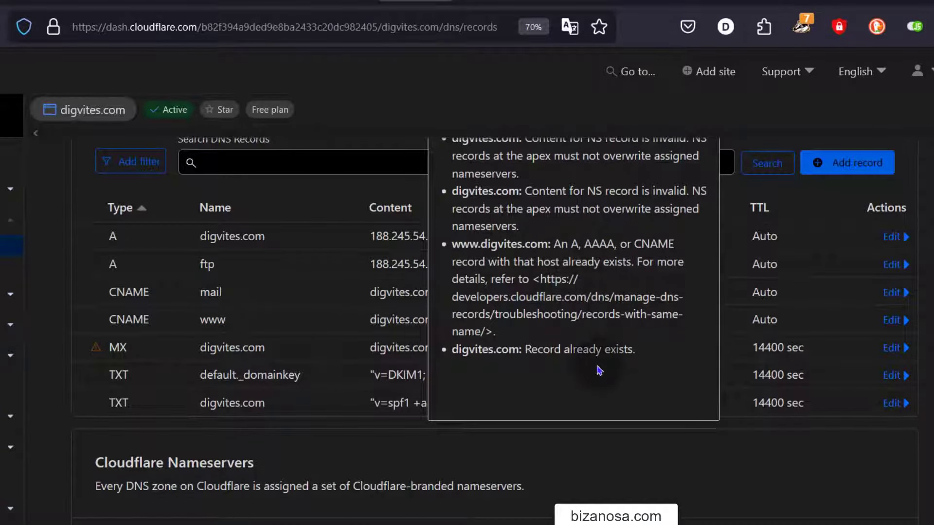
scroll(608, 350, up, 4)
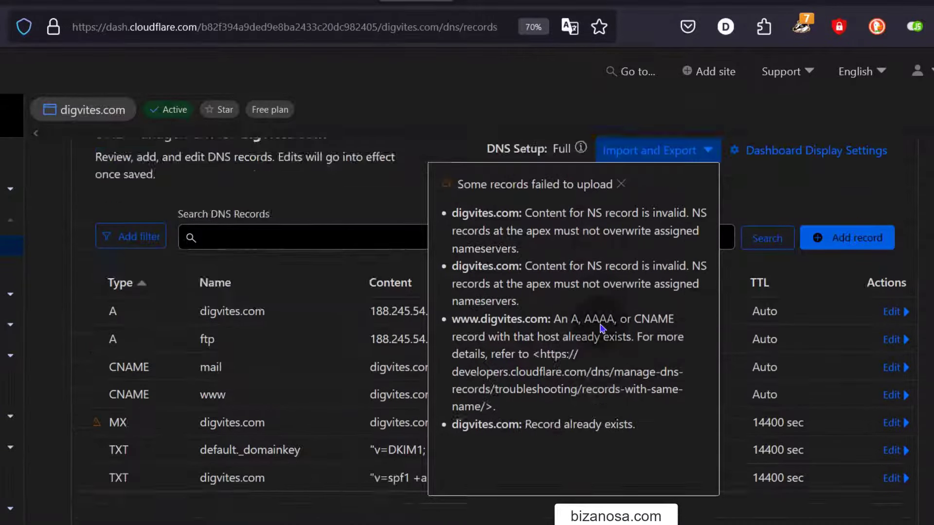
scroll(559, 374, down, 2)
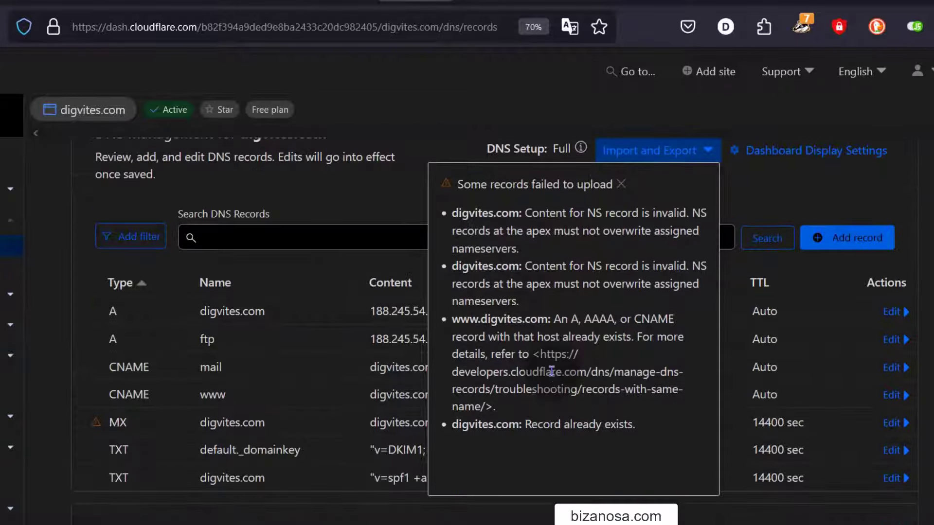
click(327, 329)
scroll(396, 376, down, 4)
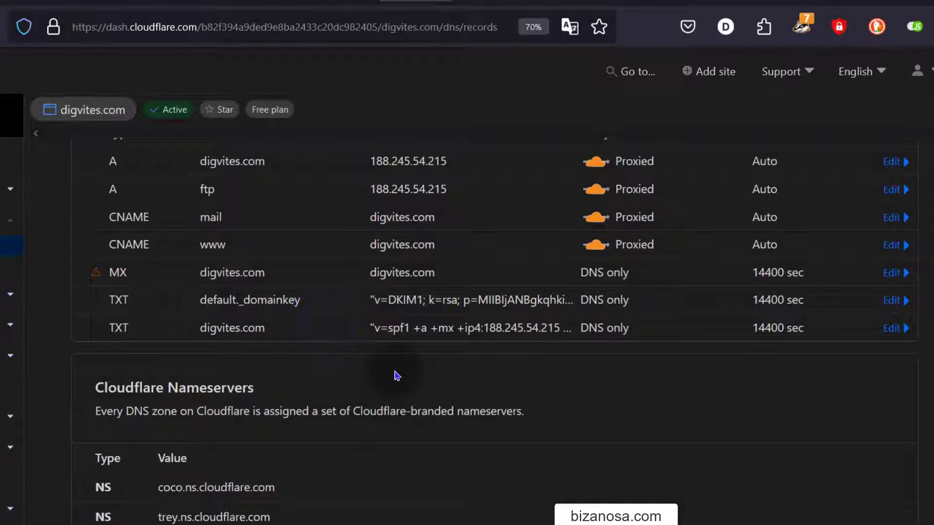
scroll(386, 355, up, 2)
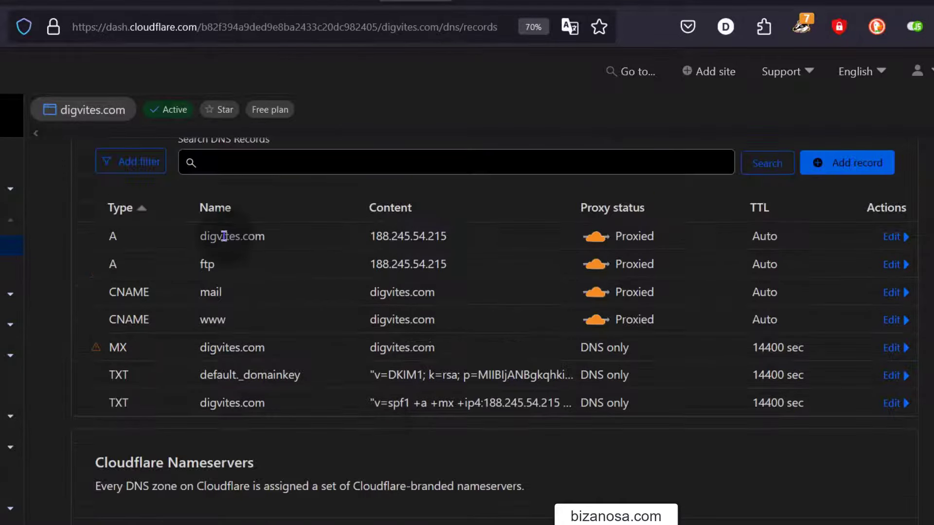
click(207, 235)
click(229, 236)
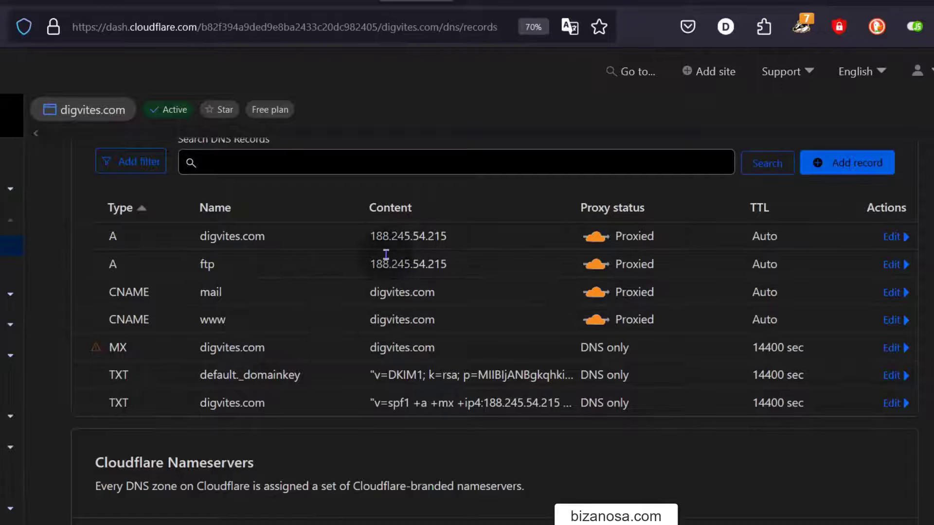
Copy the root A record's IP address 188.245.54.215.
click(388, 233)
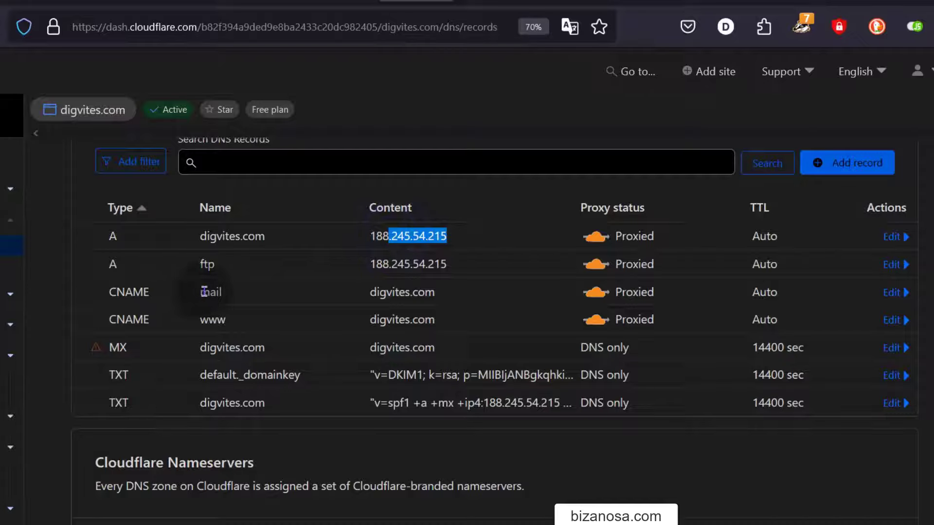
double_click(423, 235)
right_click(423, 235)
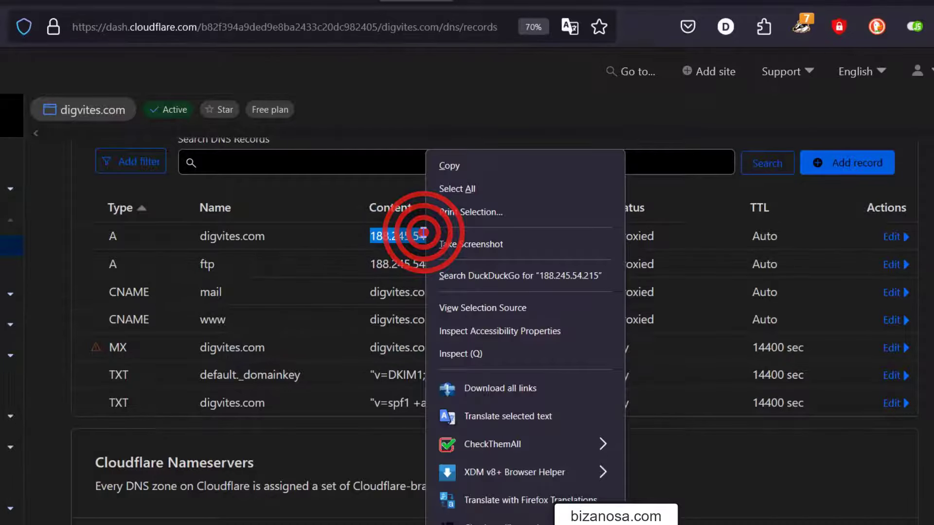
click(452, 166)
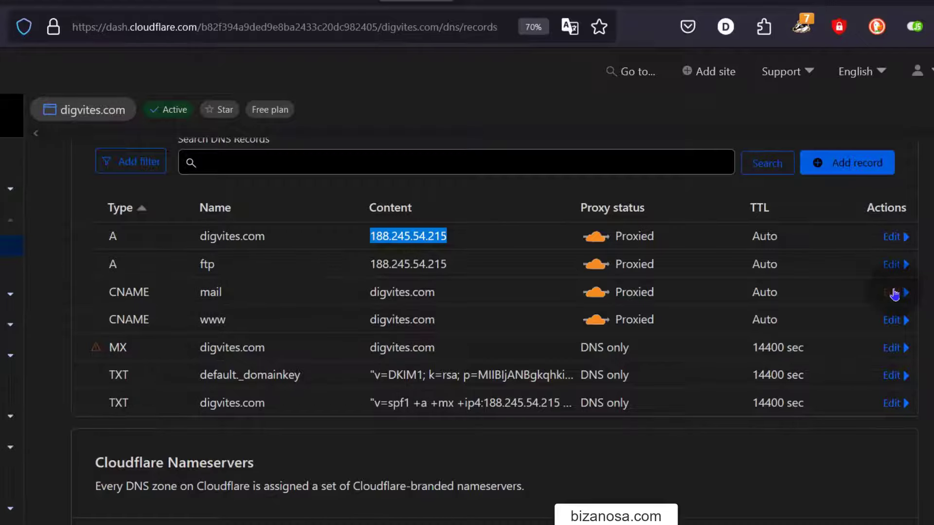
Change the mail record to a DNS-only A record pointing to 188.245.54.215 and save it.
click(892, 293)
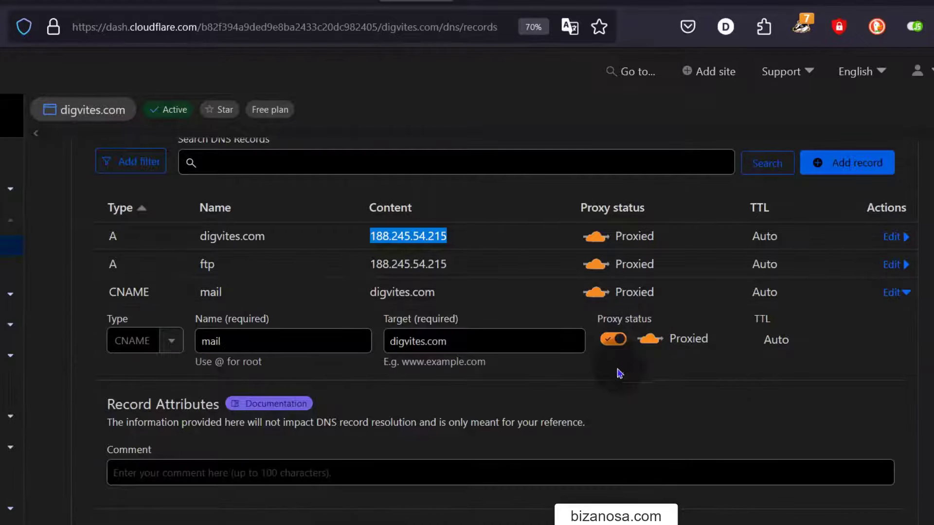
click(161, 342)
click(141, 370)
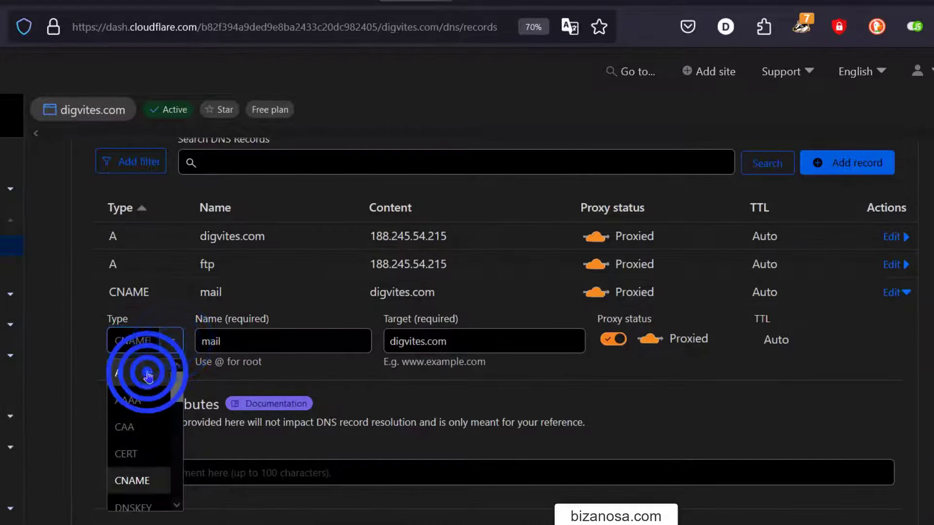
click(237, 341)
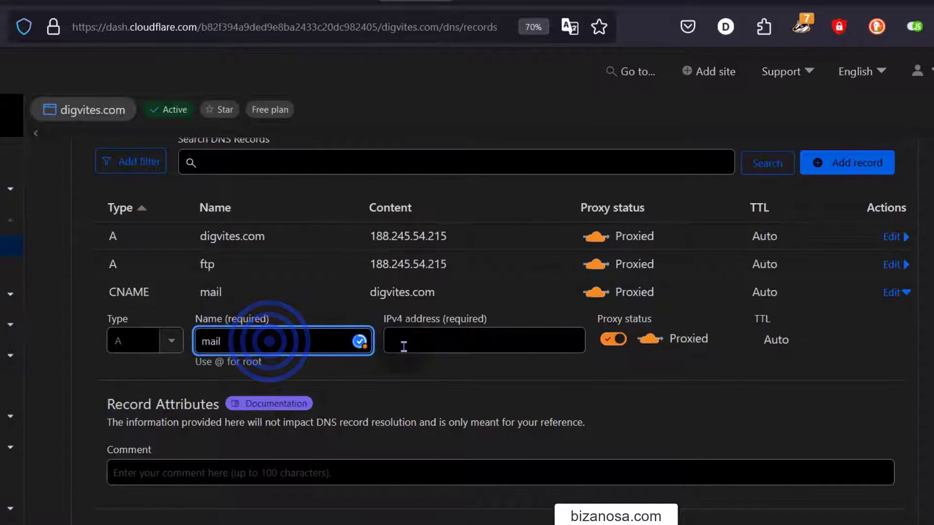
click(442, 341)
right_click(442, 341)
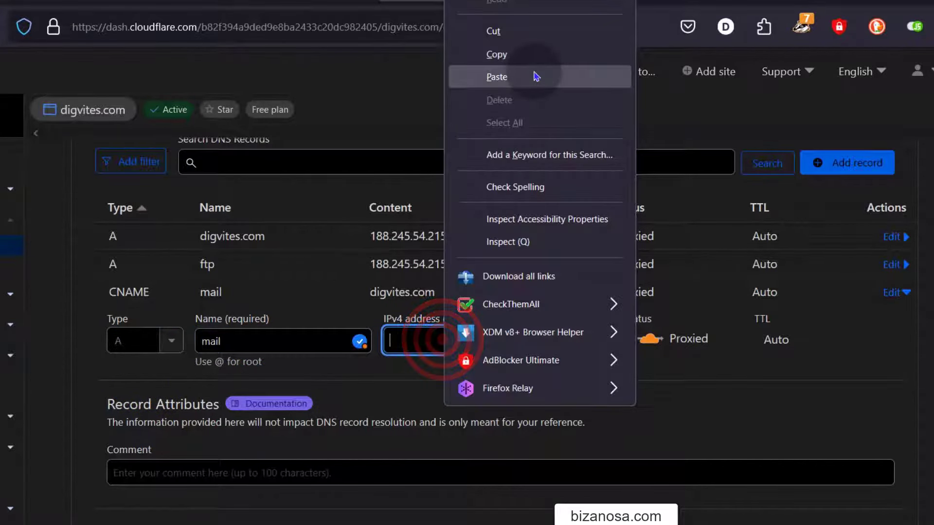
click(536, 77)
click(631, 384)
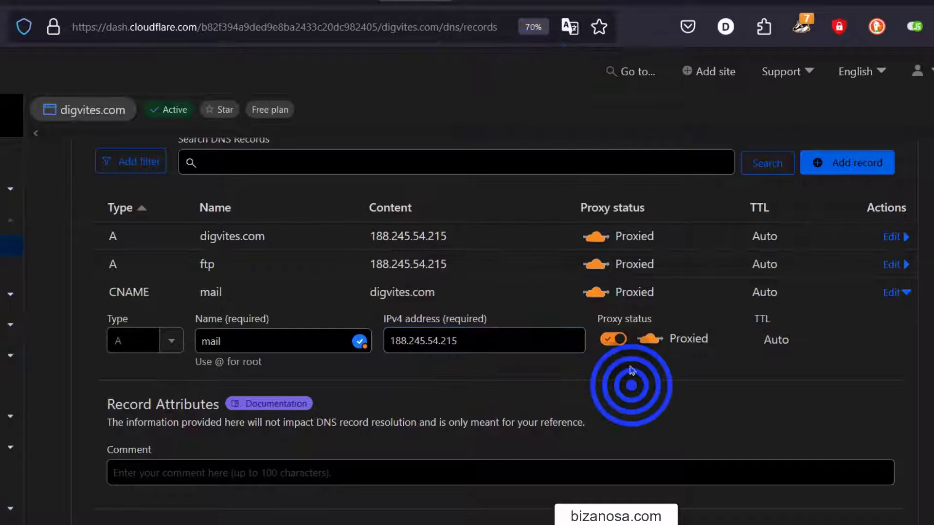
click(614, 339)
scroll(681, 368, down, 2)
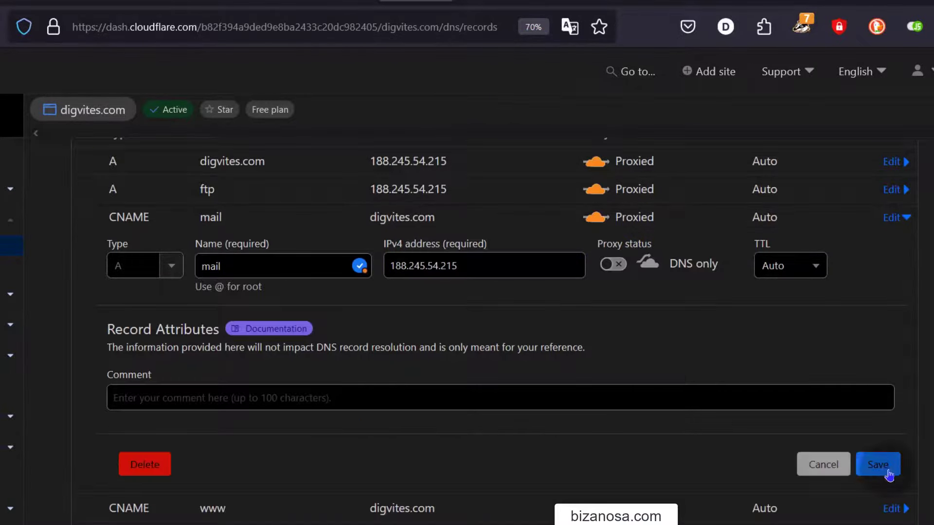
click(878, 465)
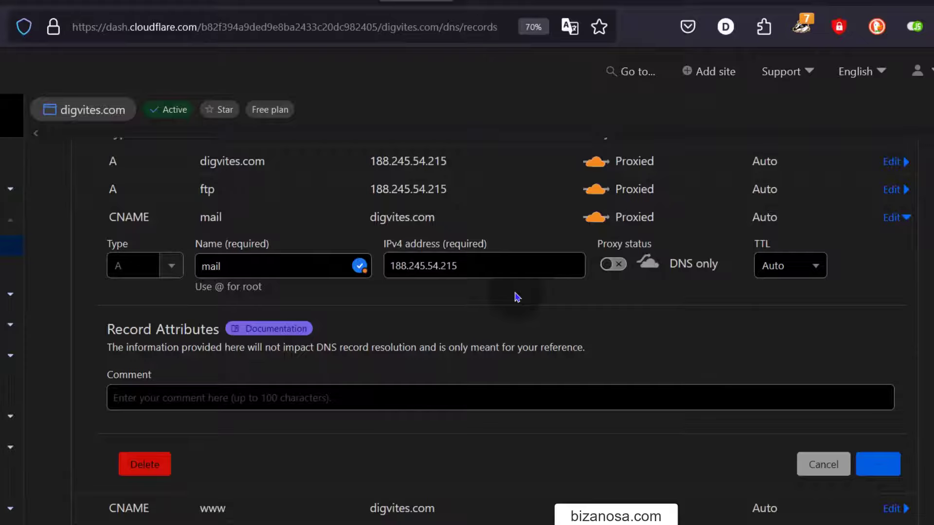
scroll(365, 191, up, 2)
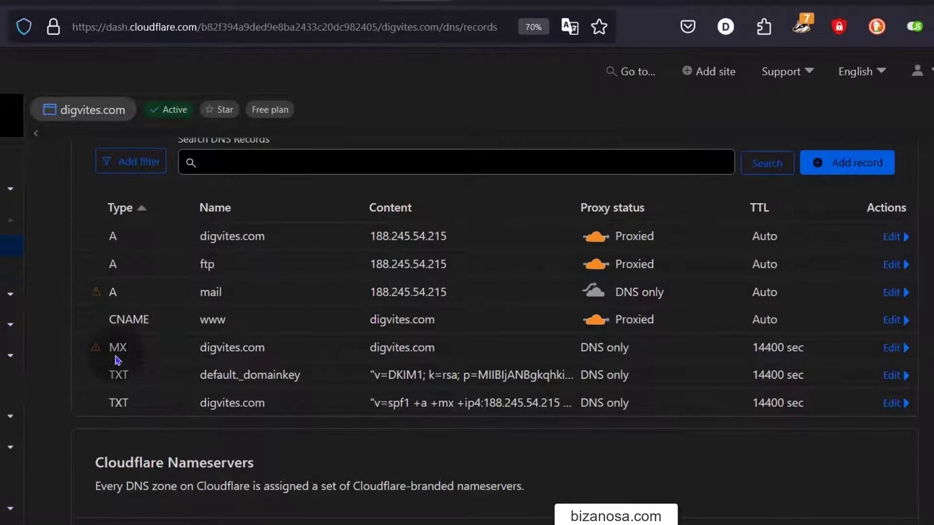
Copy the domain name digvites.com, then copy the root A record's server IP 188.245.54.215.
mouse_move(125, 360)
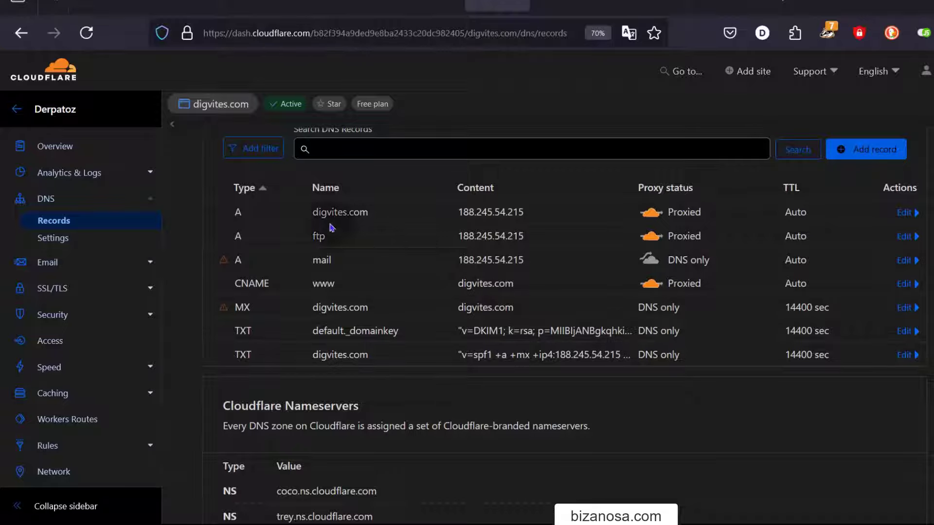
click(314, 213)
drag(358, 214, 367, 213)
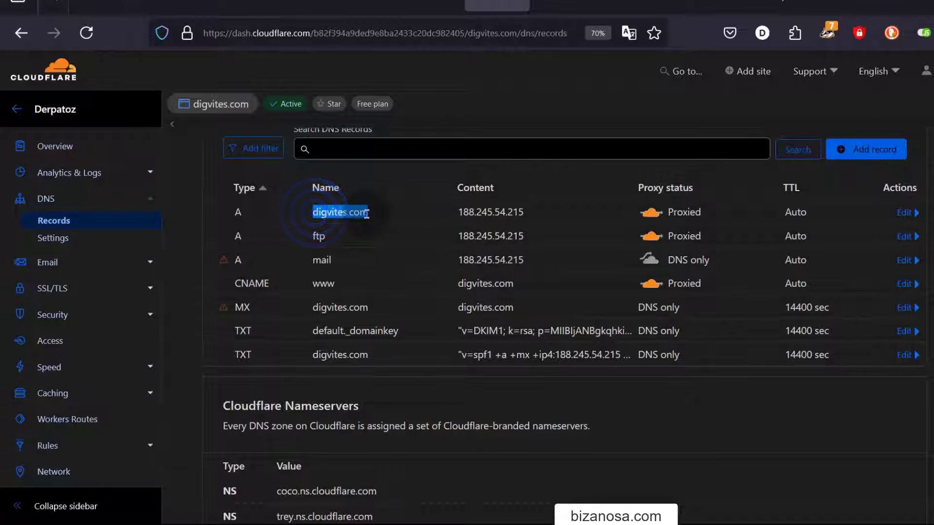
right_click(358, 214)
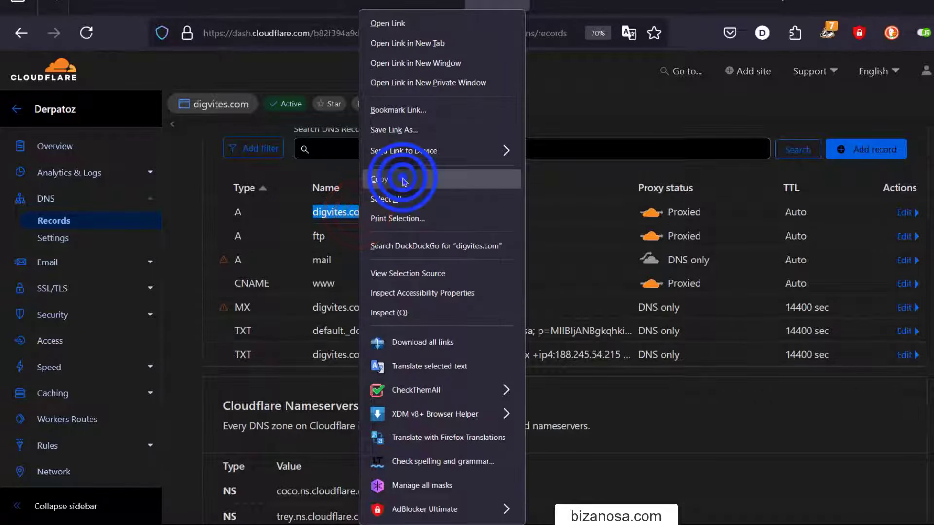
click(402, 178)
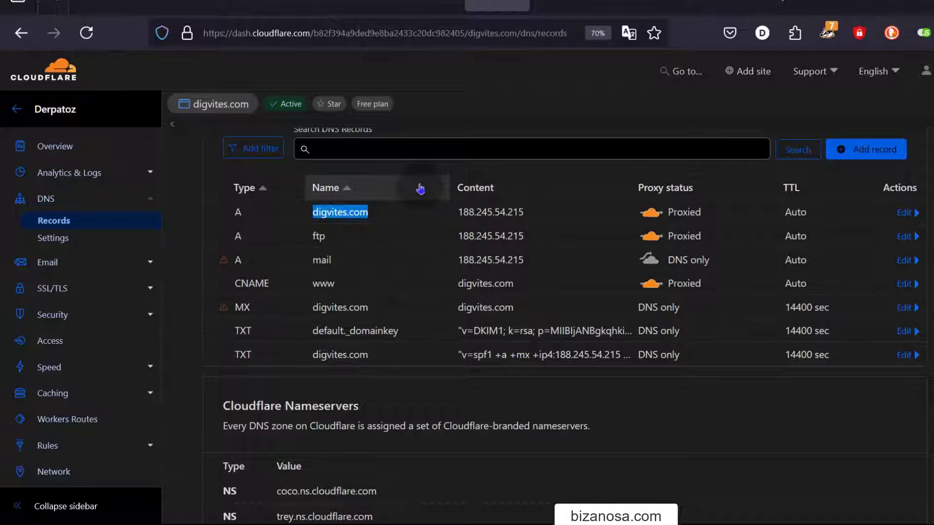
click(540, 115)
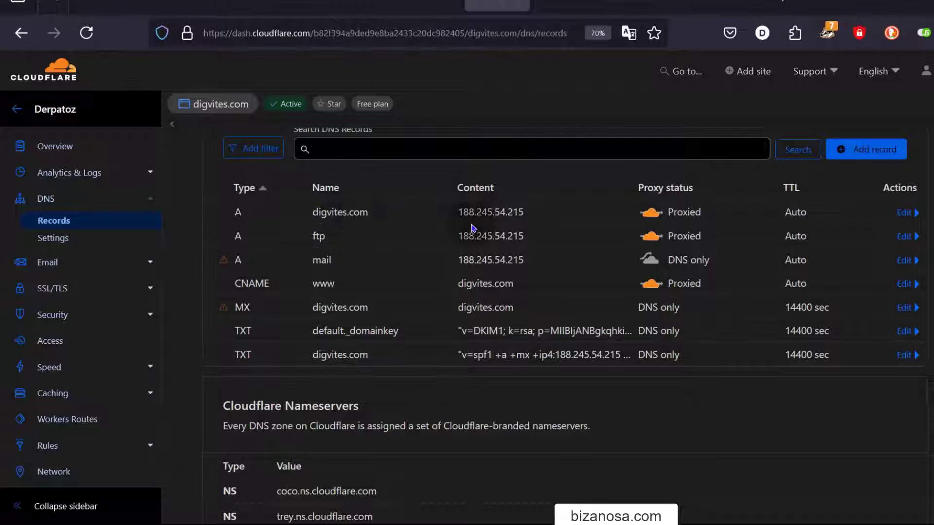
click(498, 211)
right_click(498, 211)
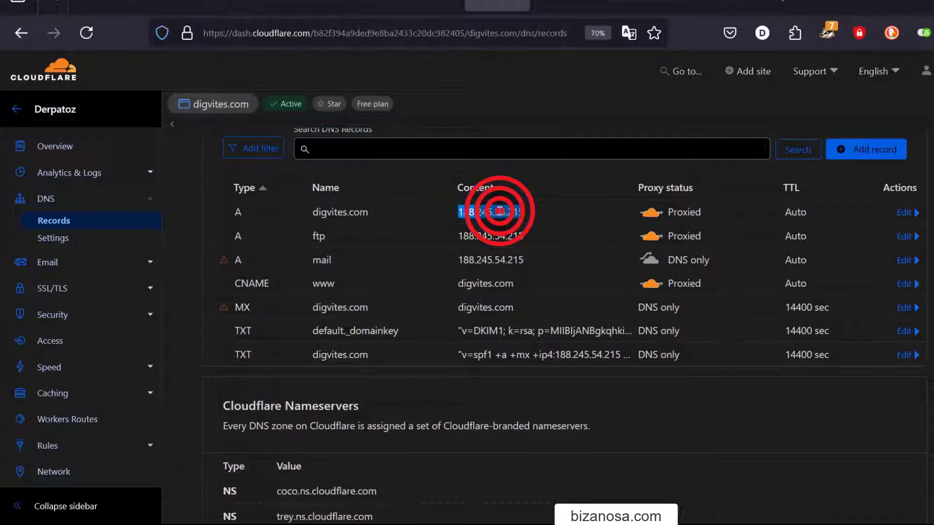
click(517, 146)
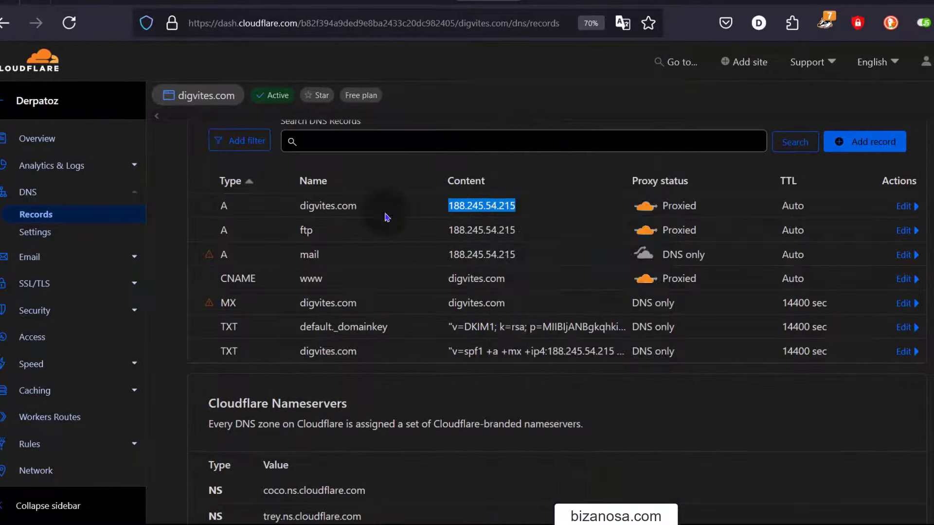
Add a proxied A record named store pointing to 188.245.54.215.
click(871, 141)
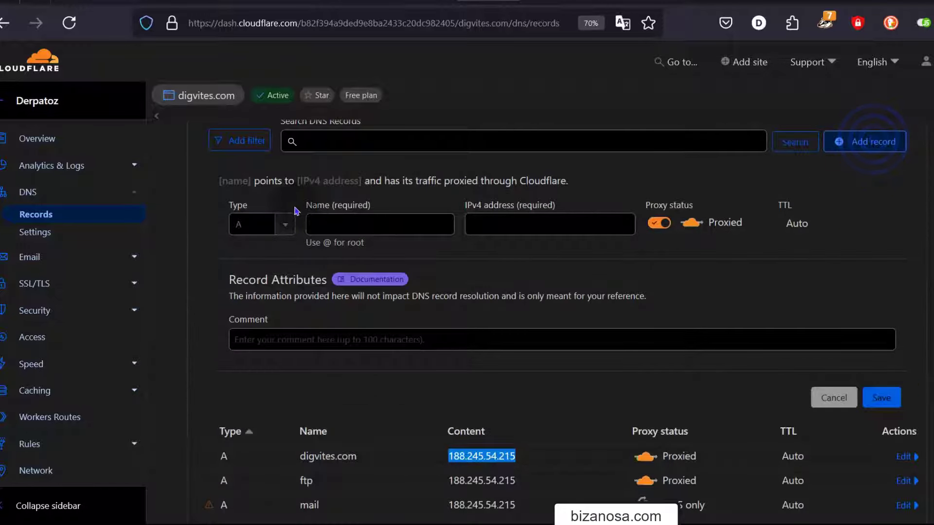
click(353, 224)
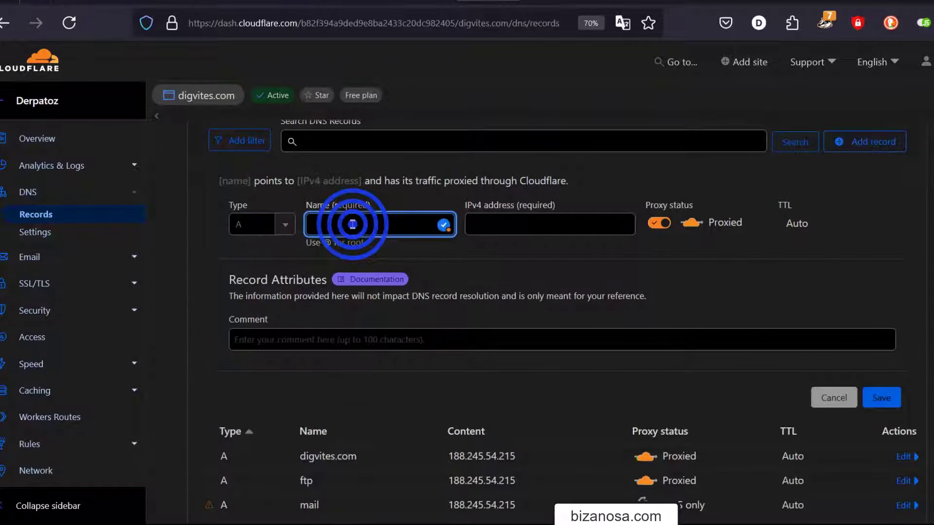
text(st)
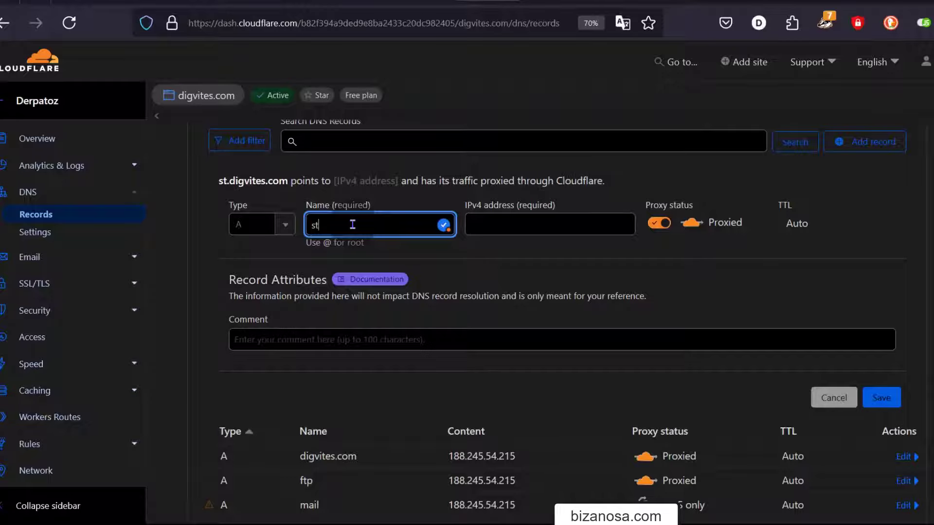
text(ore)
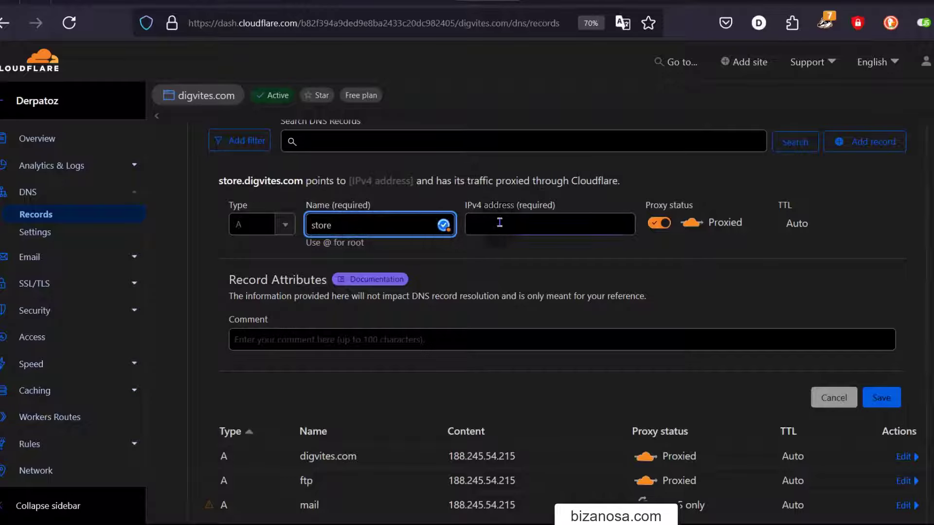
click(500, 223)
right_click(500, 222)
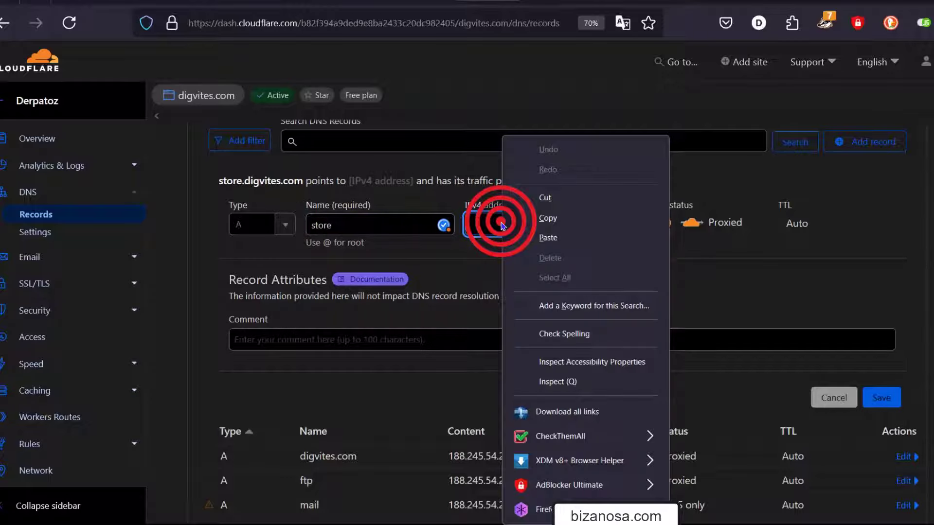
click(548, 238)
click(736, 258)
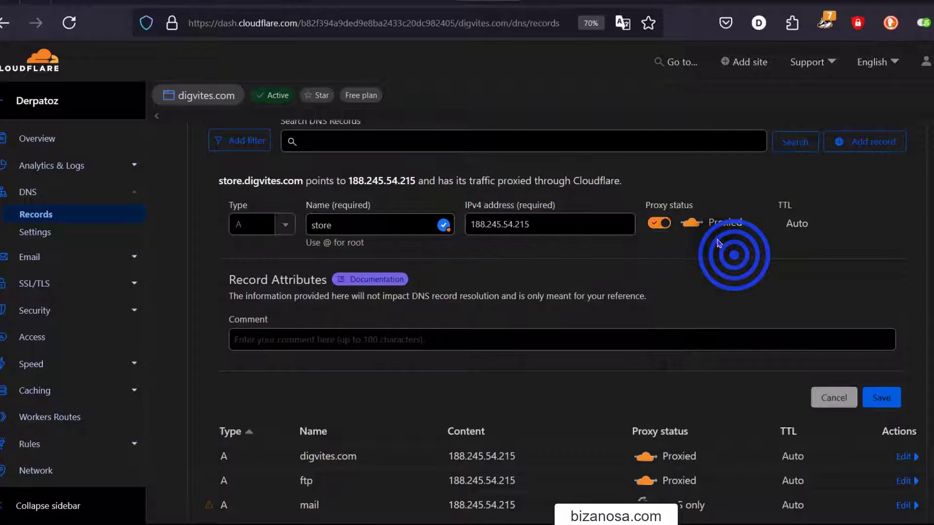
click(881, 398)
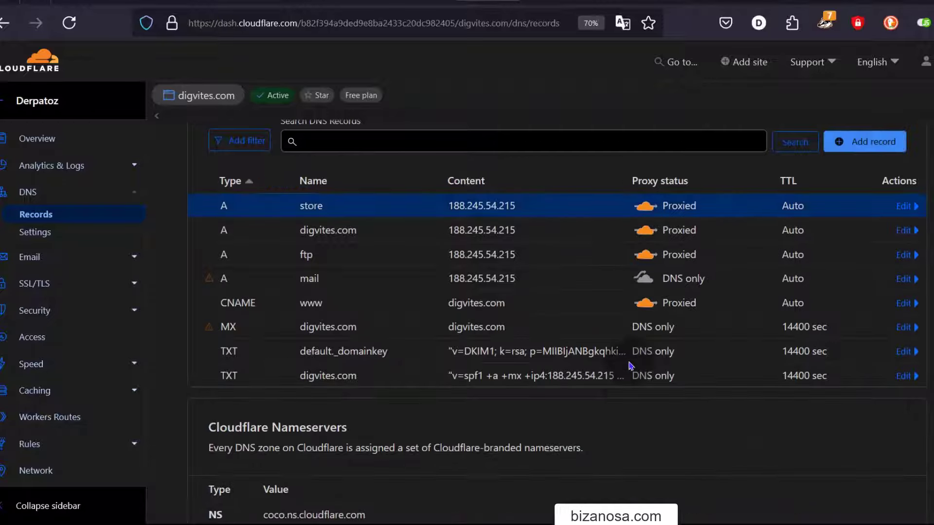
Copy the digvites.com domain name.
click(314, 205)
click(321, 234)
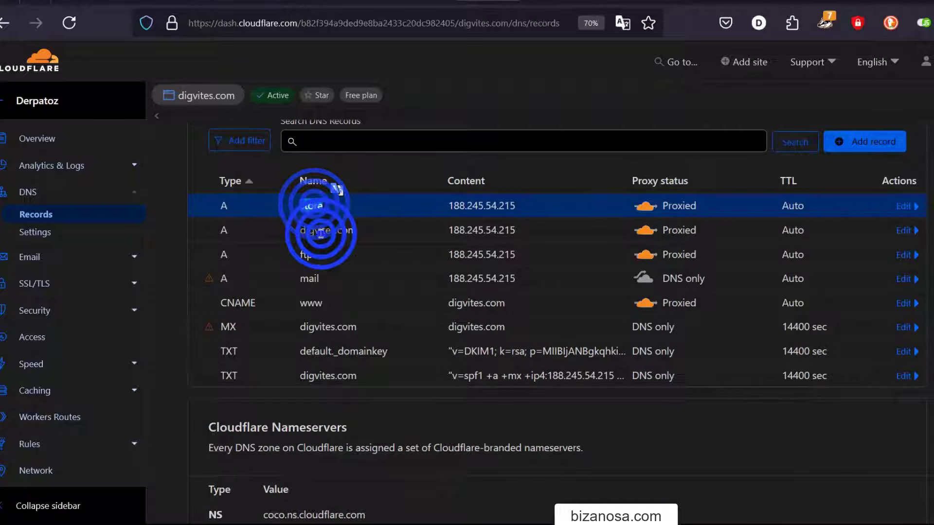
right_click(322, 234)
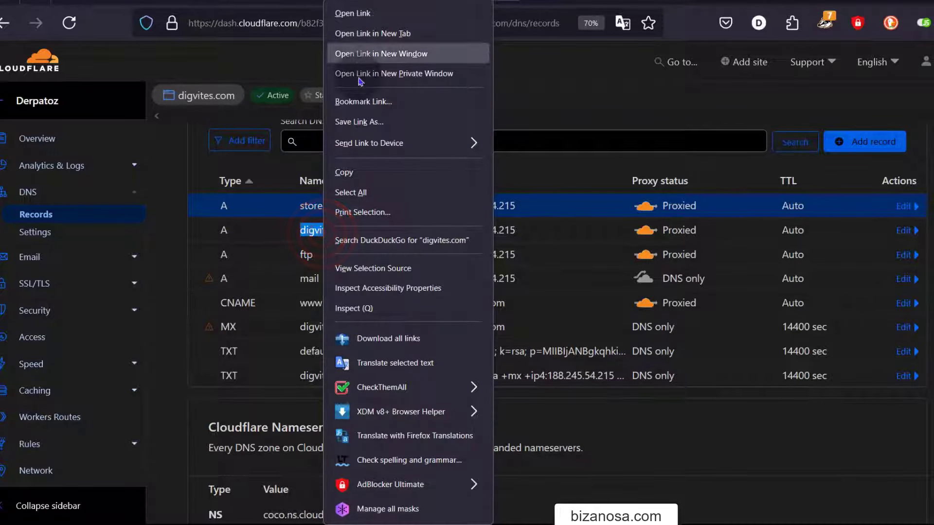
click(361, 171)
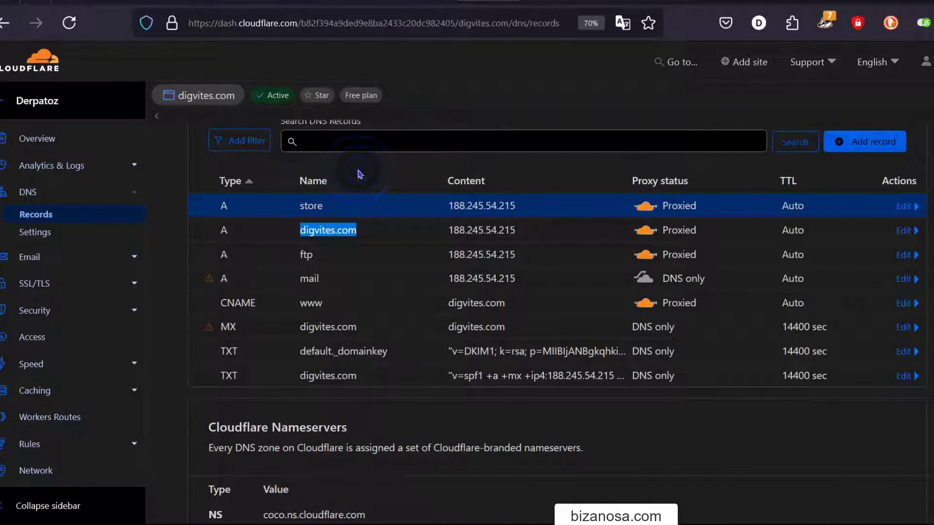
Load store.digvites.com, which shows the same Everything Inc. site.
click(554, 3)
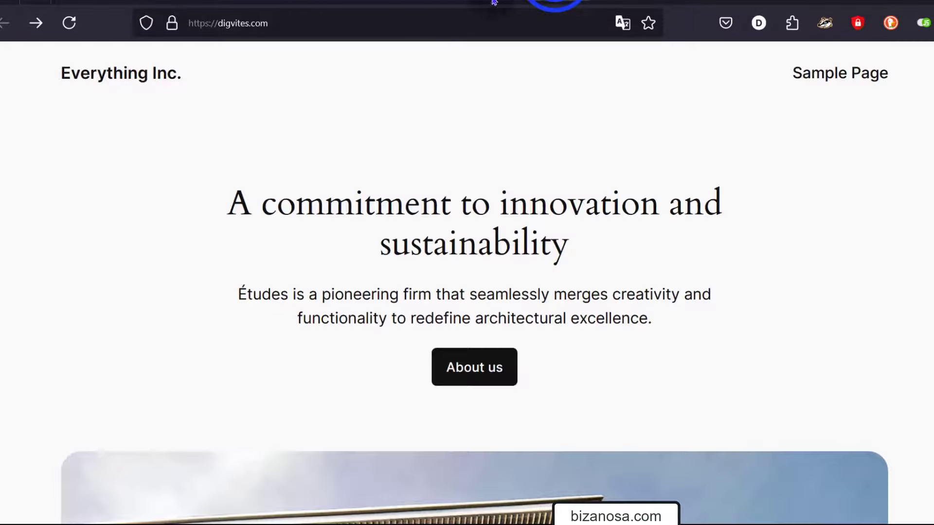
click(217, 22)
text(store.)
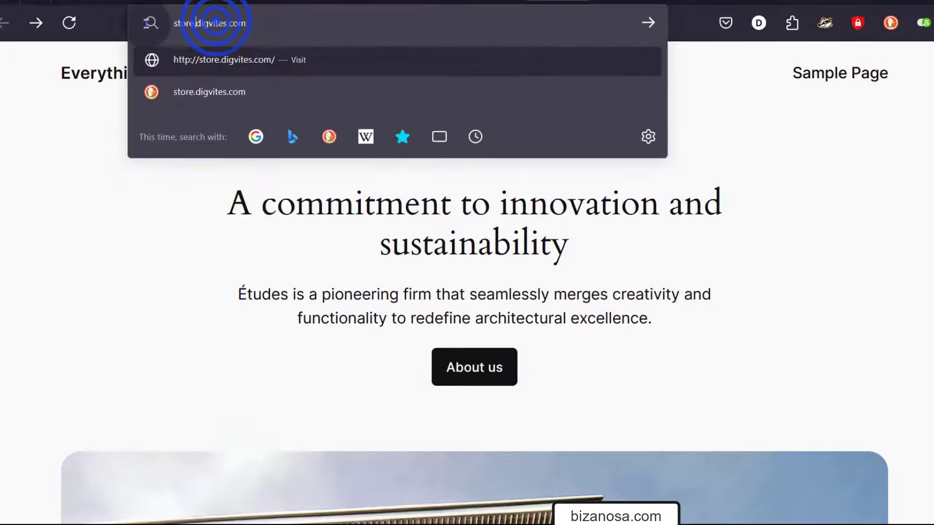
key(Return)
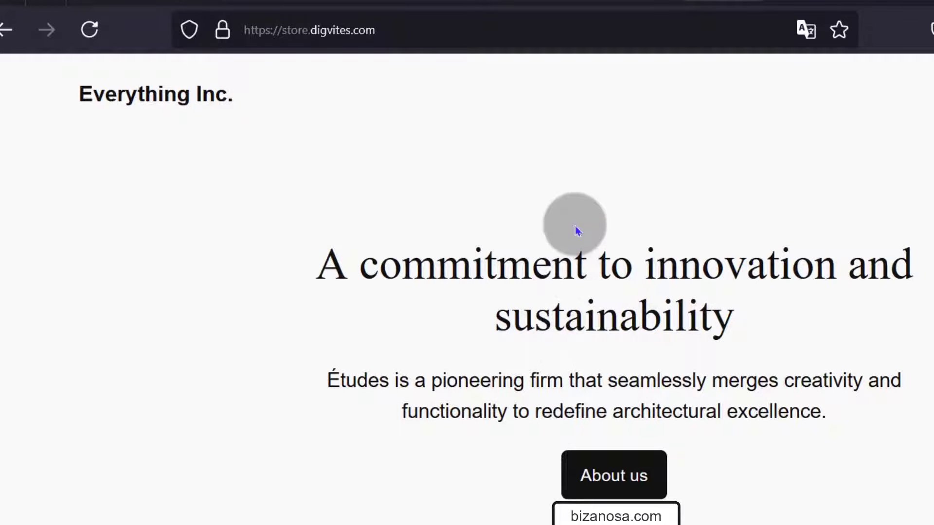
Copy the store.digvites.com hostname from the address bar.
click(284, 29)
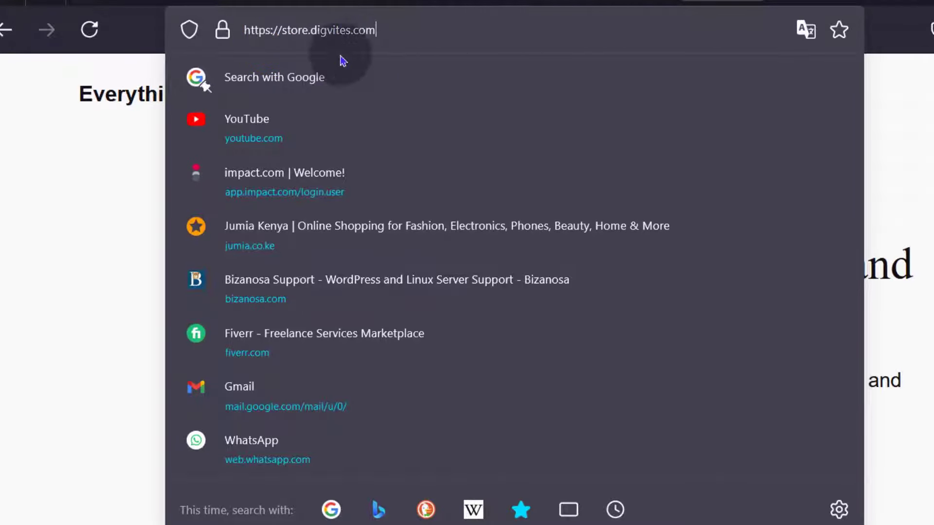
drag(282, 30, 358, 30)
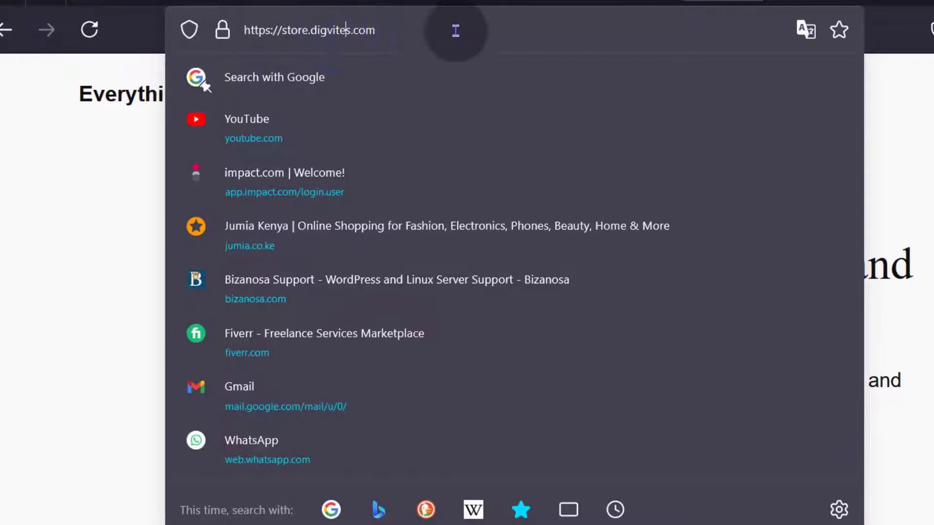
click(287, 34)
drag(283, 30, 361, 31)
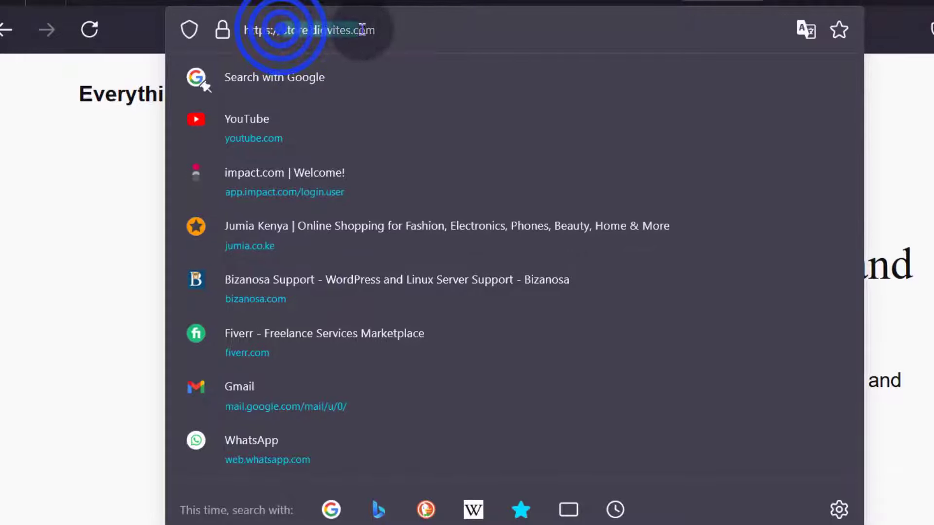
right_click(359, 27)
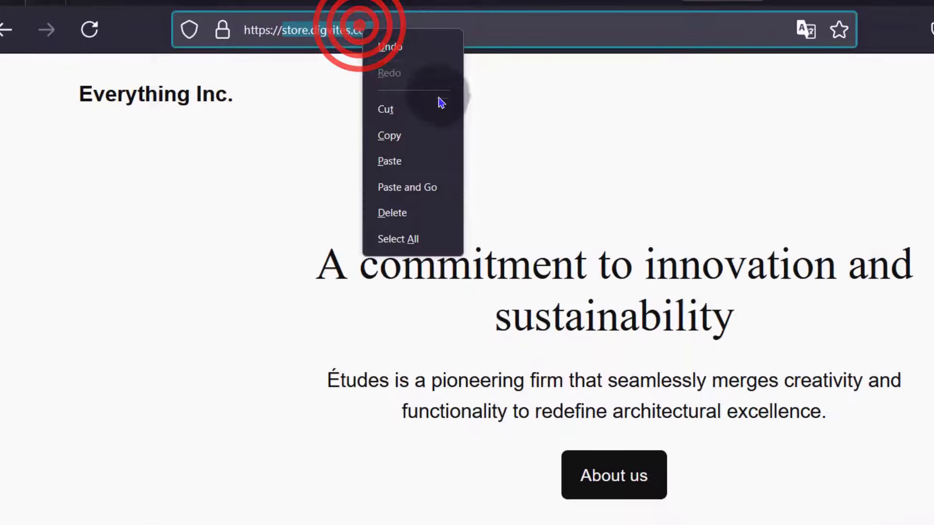
click(411, 137)
click(450, 4)
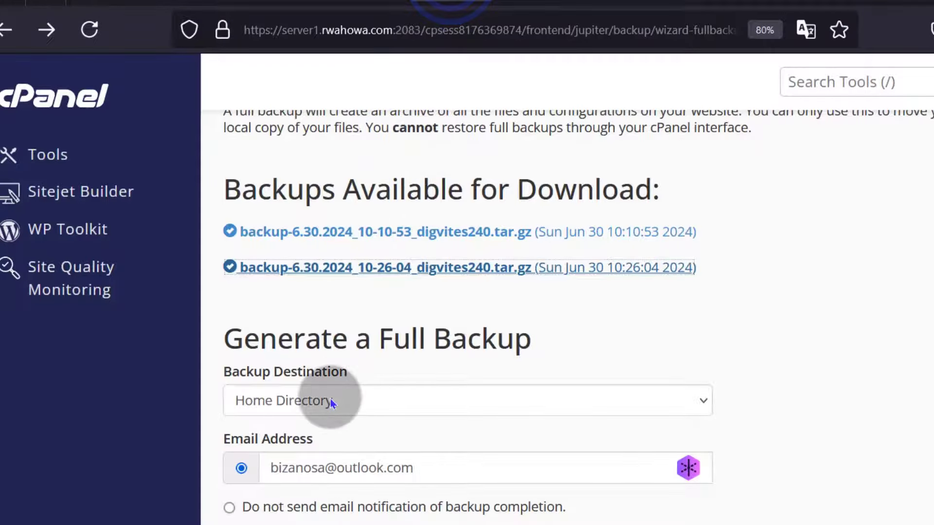
Return to cPanel home and open Domains, listing digvites.com as main domain with root /public_html.
scroll(316, 391, up, 5)
click(45, 99)
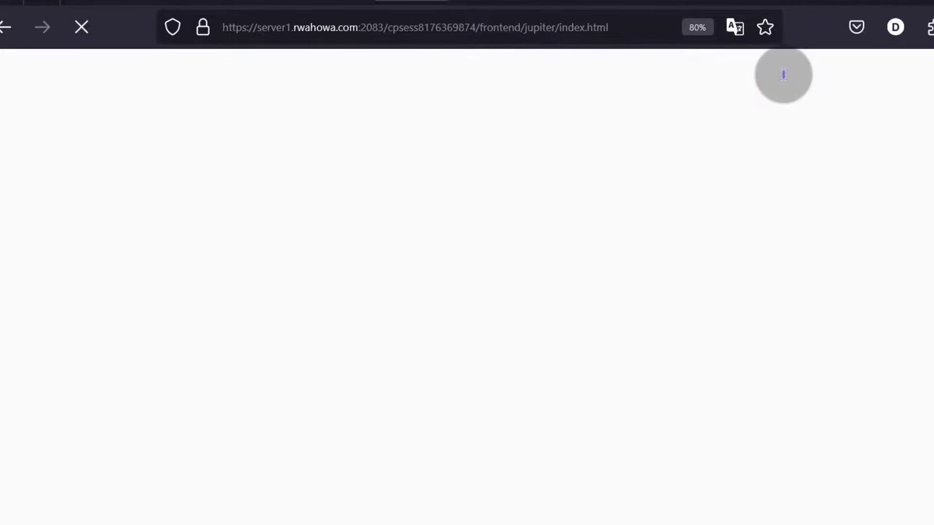
click(842, 81)
click(768, 75)
scroll(494, 303, down, 10)
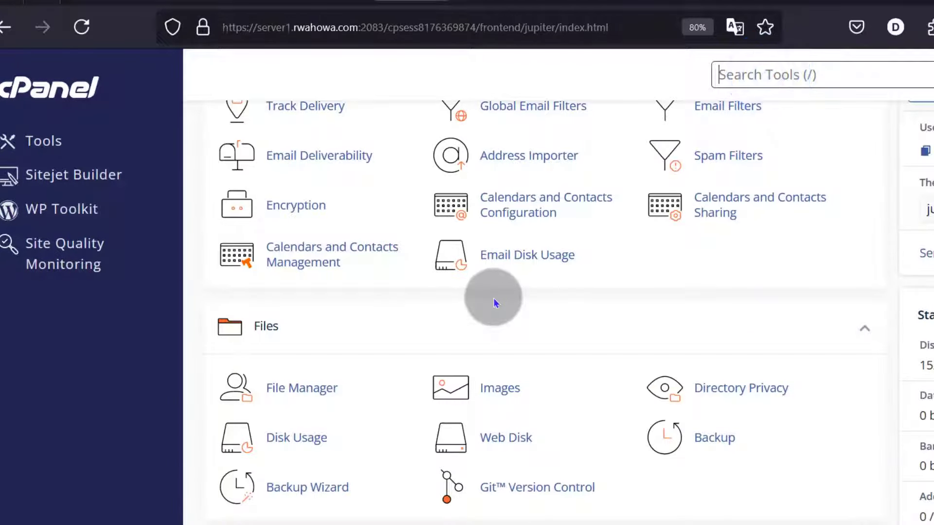
scroll(494, 303, up, 7)
click(758, 65)
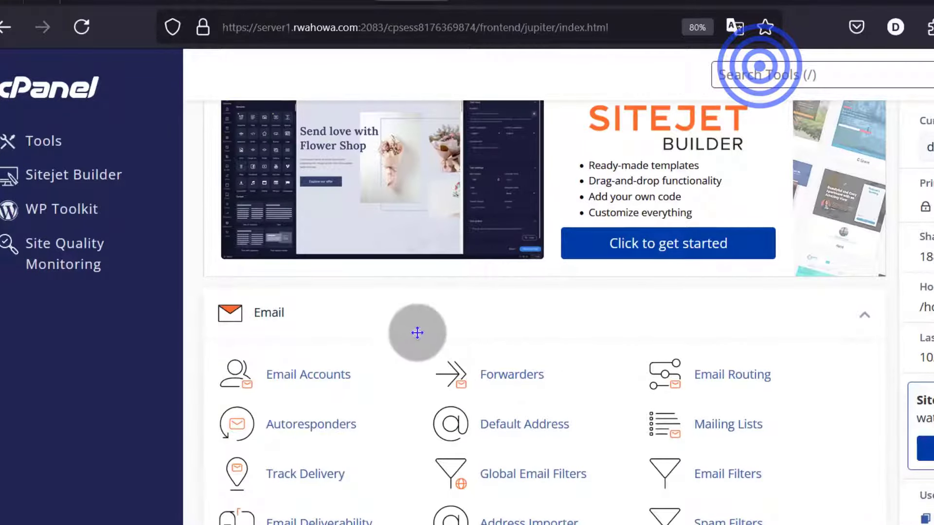
scroll(418, 333, down, 4)
scroll(388, 369, down, 9)
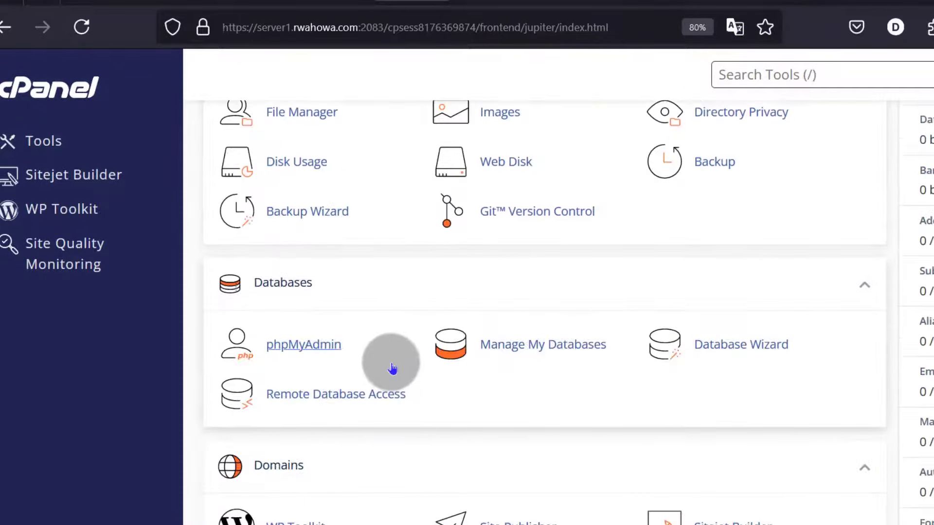
scroll(344, 356, down, 4)
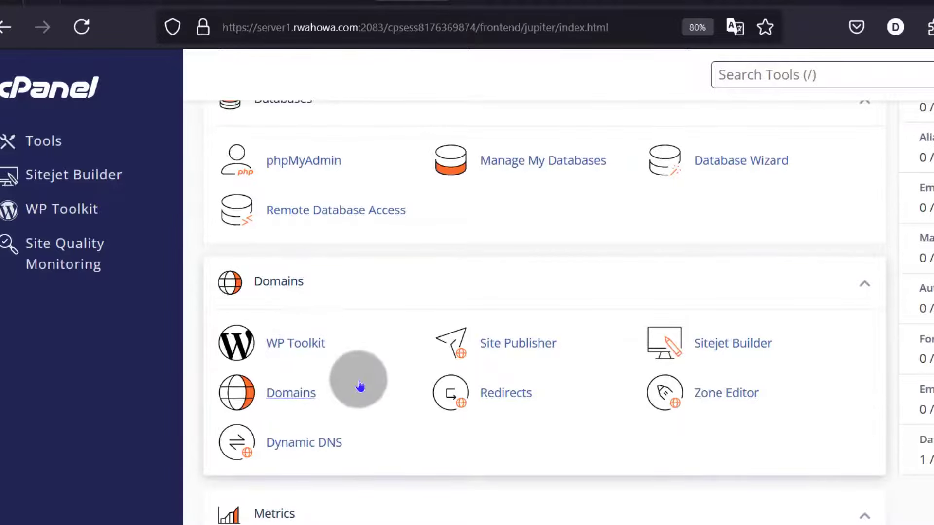
scroll(360, 386, down, 2)
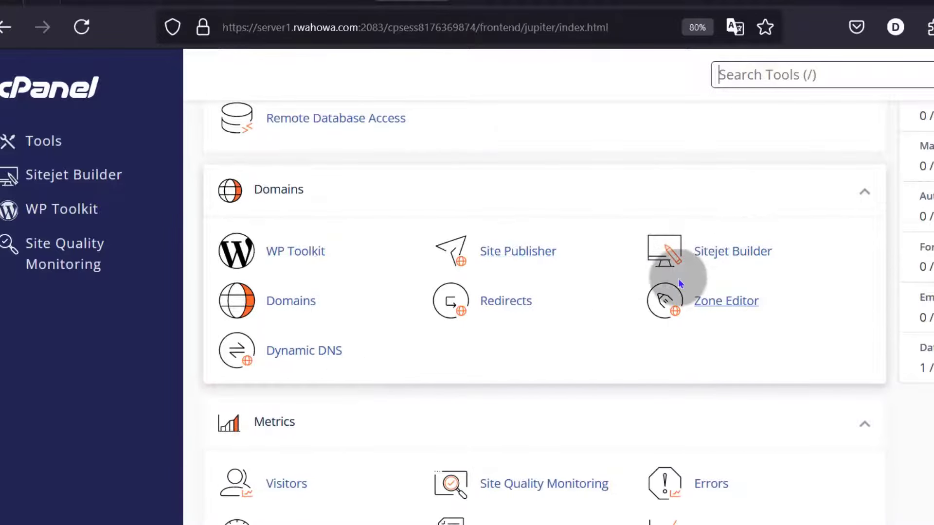
click(291, 302)
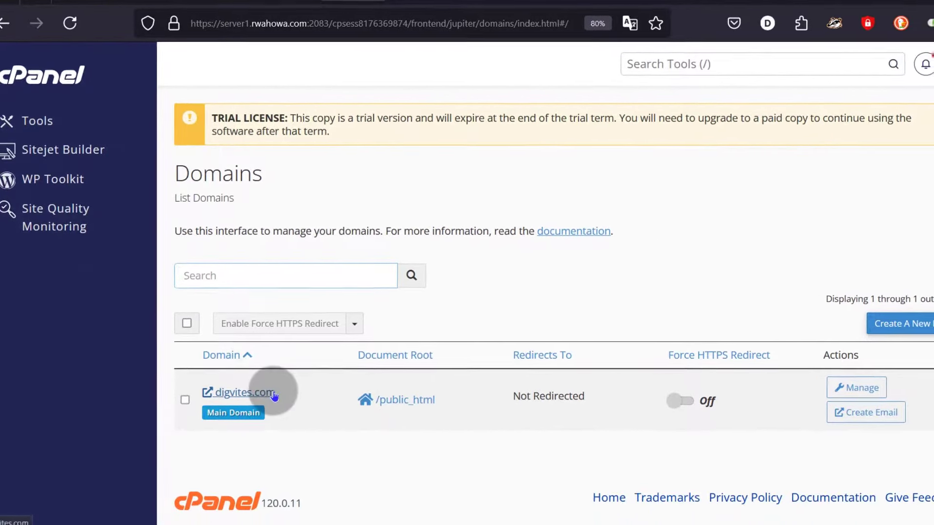
Create the store.digvites.com domain with document root /public_html/store.digvites.com.
click(924, 326)
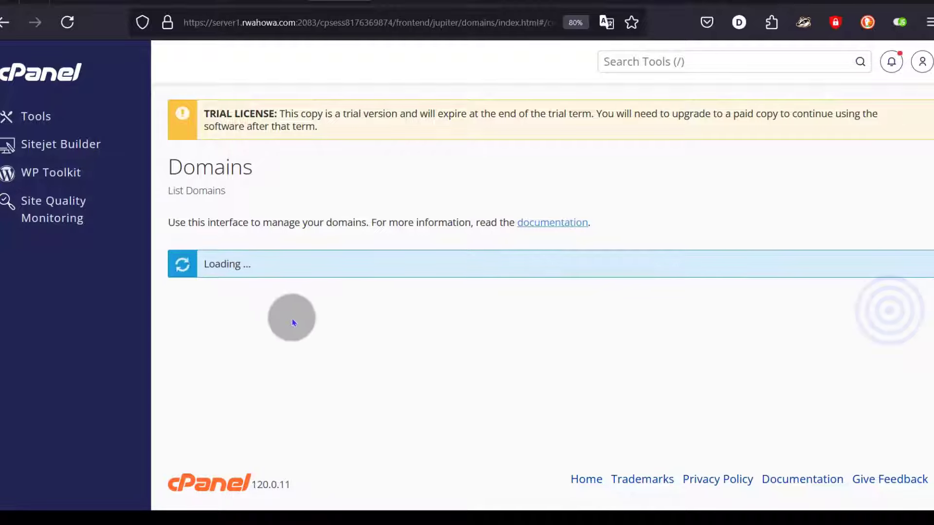
scroll(287, 311, down, 3)
click(236, 219)
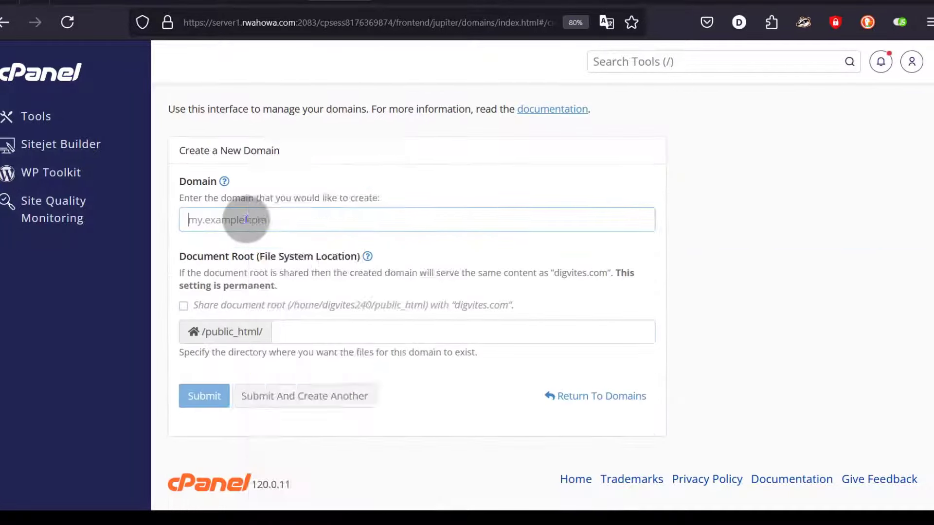
right_click(240, 218)
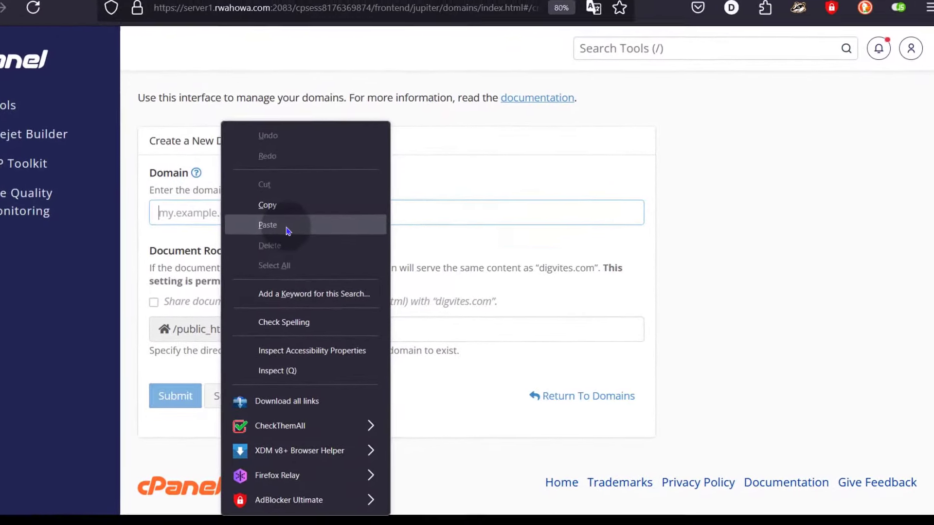
click(287, 229)
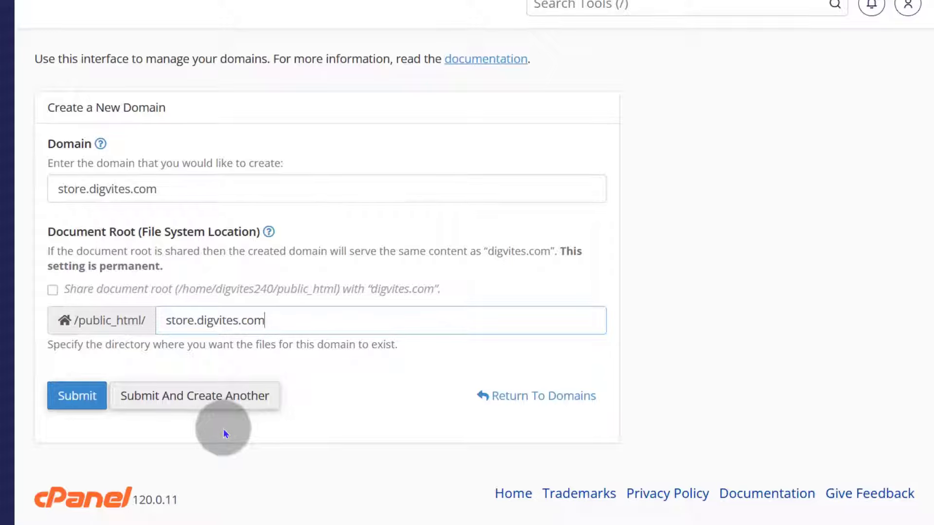
click(74, 398)
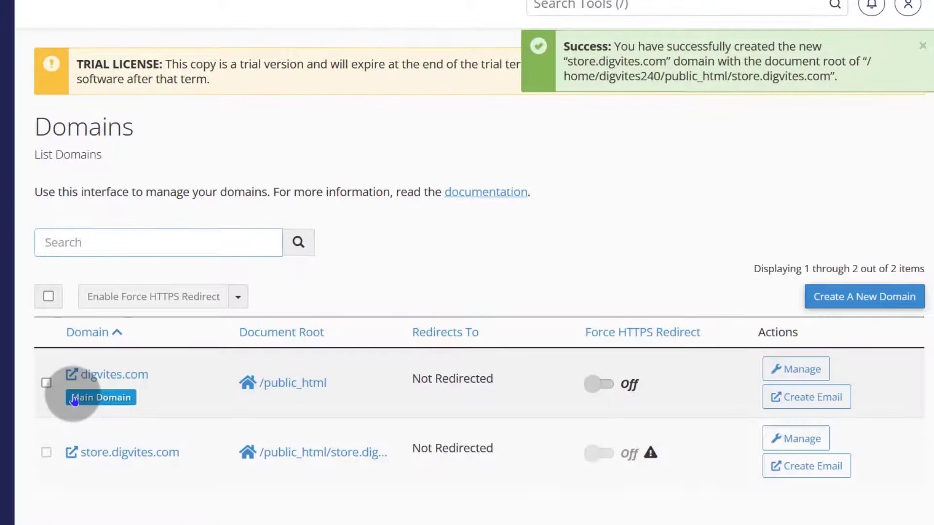
Open WP Toolkit's 'Redirect to HTTPS turned off' issue for digvites.com and follow its fix to Domains.
scroll(240, 289, down, 1)
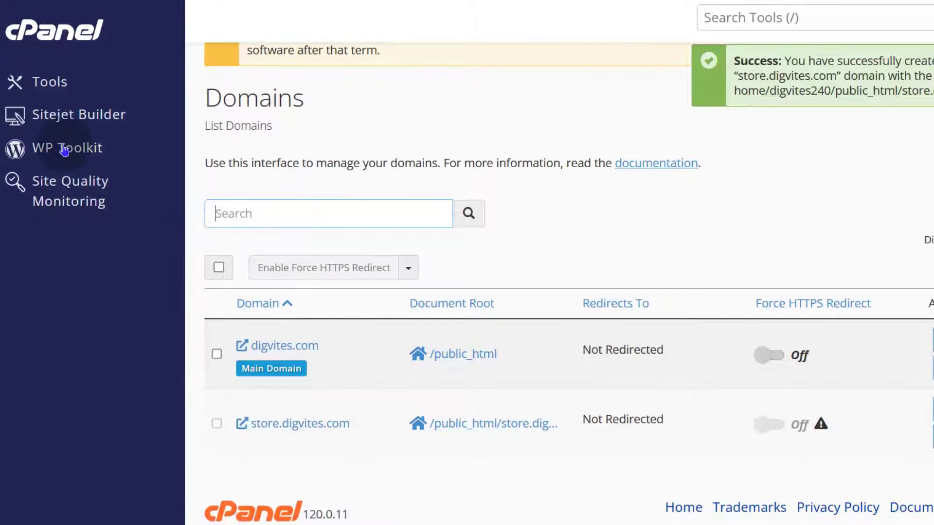
click(251, 224)
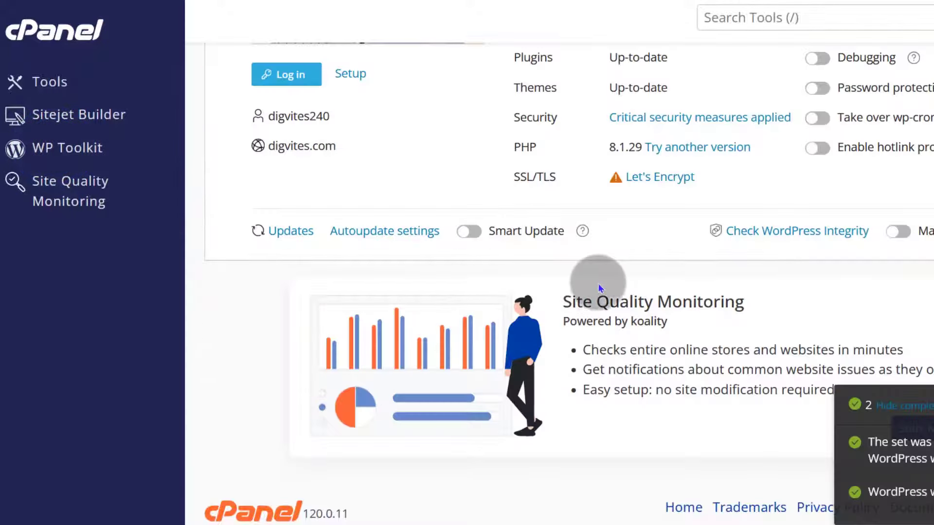
scroll(740, 308, up, 5)
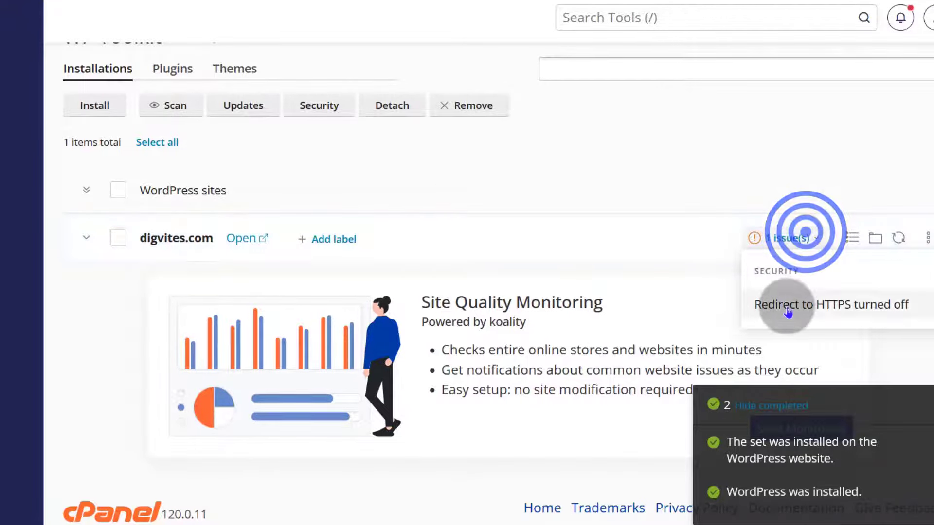
click(814, 306)
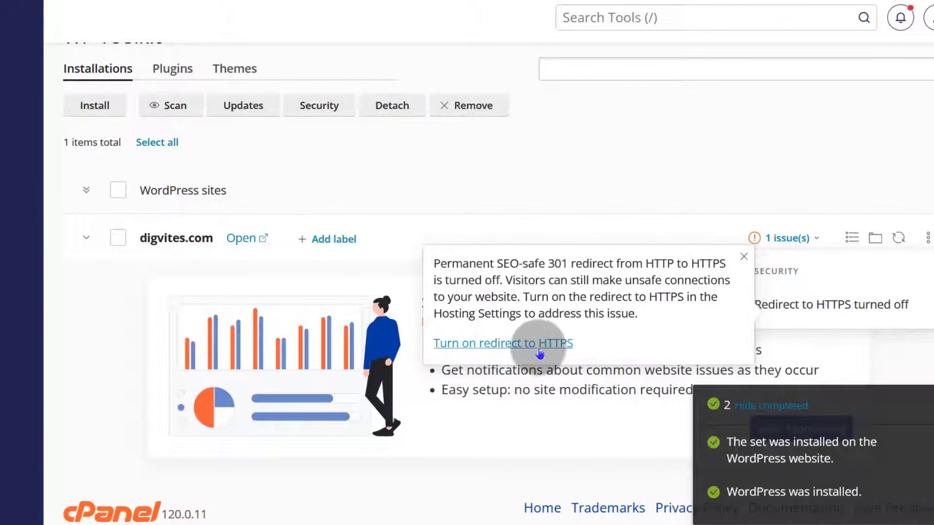
click(485, 344)
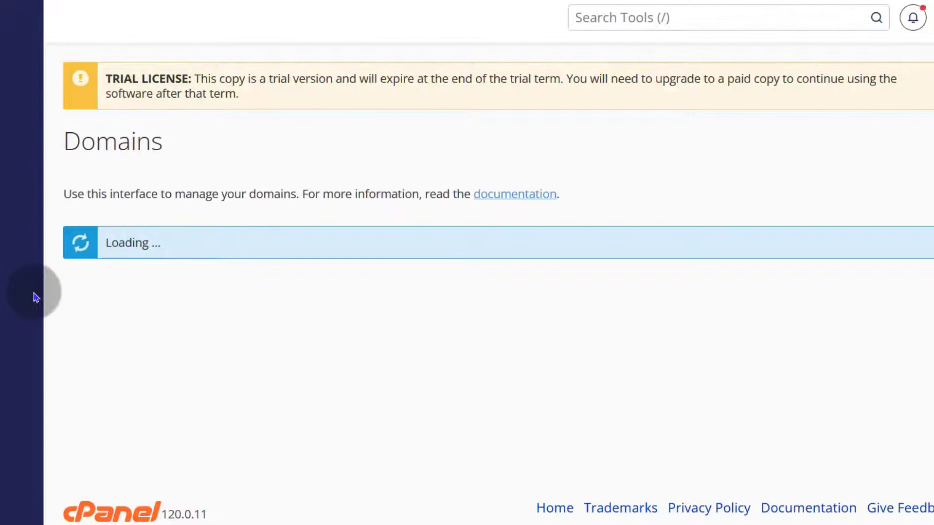
Turn Force HTTPS Redirect on for both digvites.com and store.digvites.com.
scroll(318, 362, down, 1)
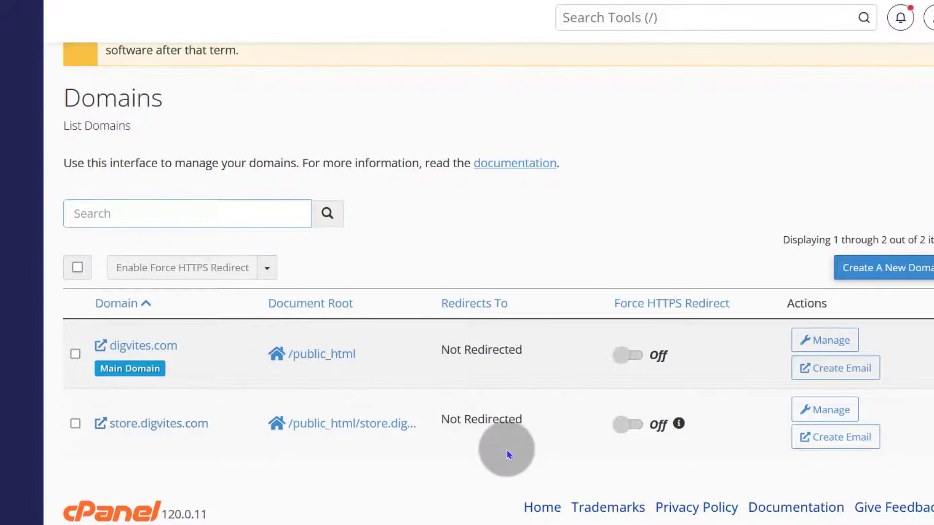
click(632, 426)
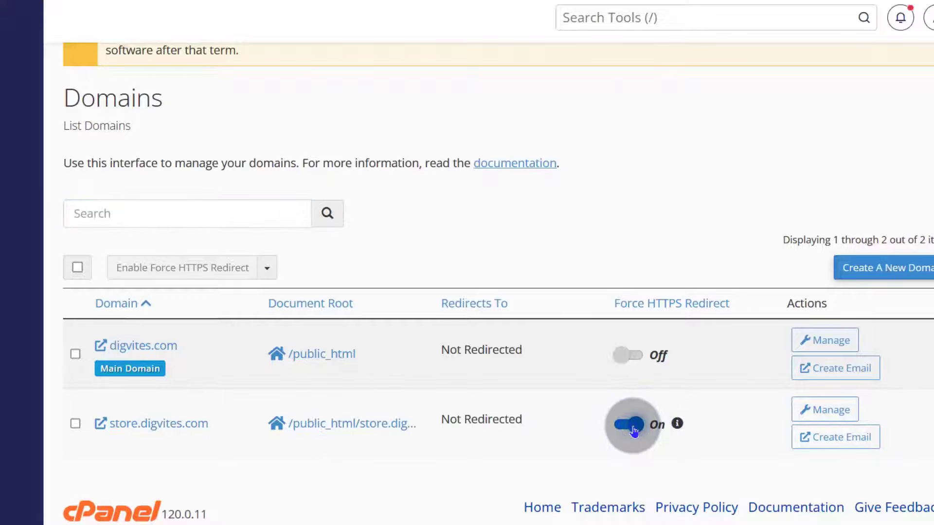
click(632, 426)
click(628, 355)
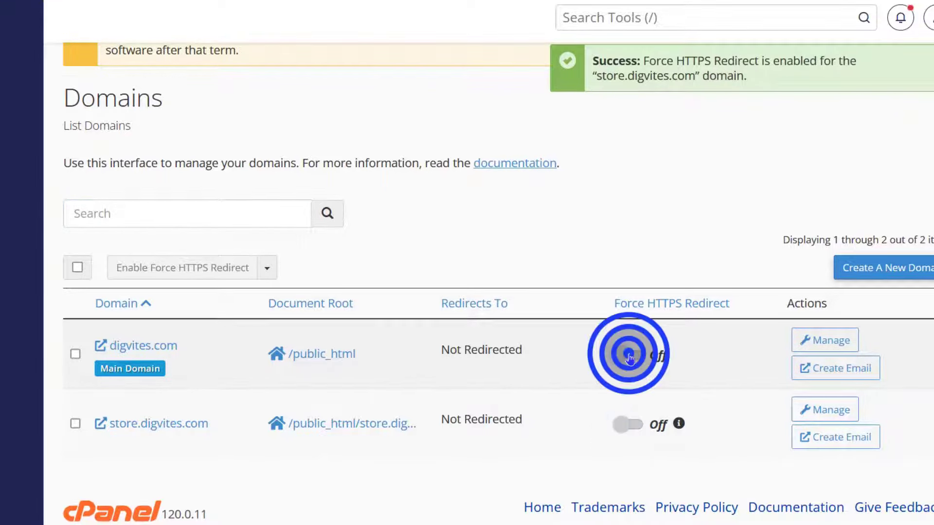
click(633, 426)
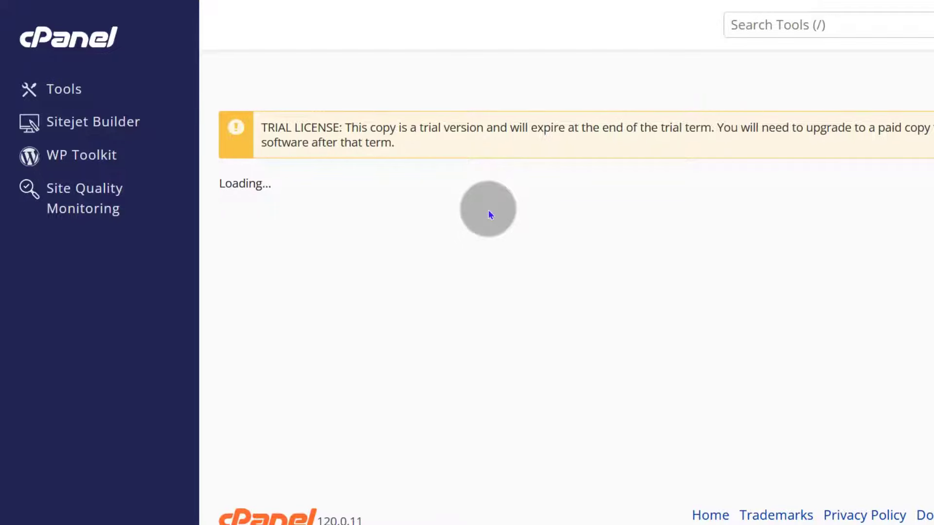
Begin a WordPress install on store.digvites.com titled 'WordPress Website Store'.
scroll(613, 204, down, 2)
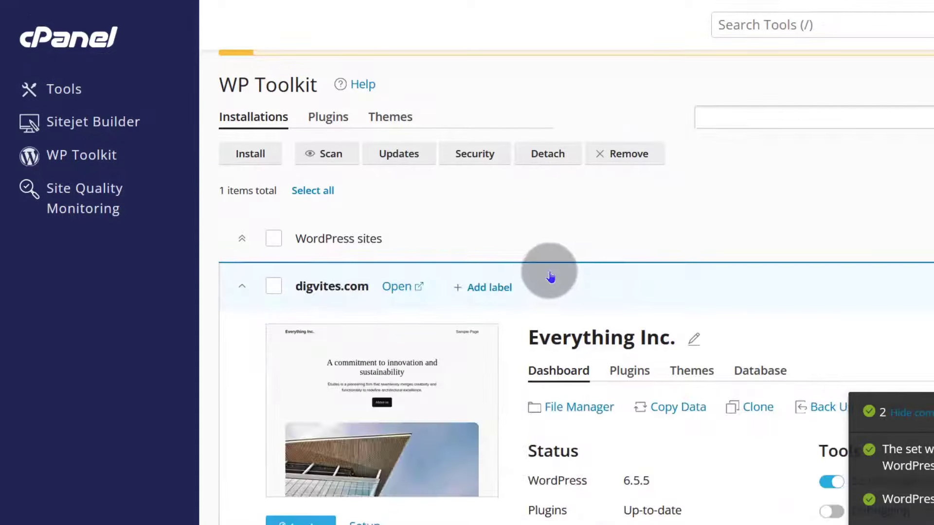
click(242, 155)
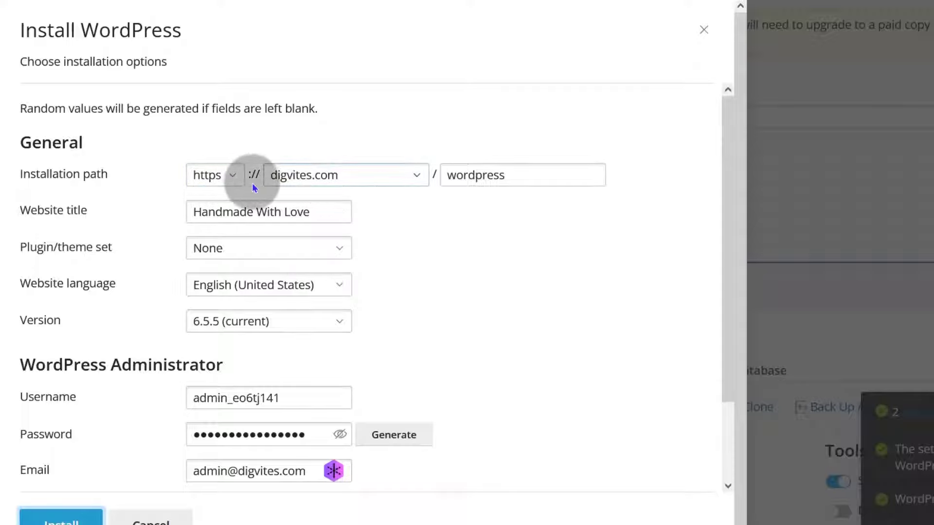
click(411, 174)
click(333, 237)
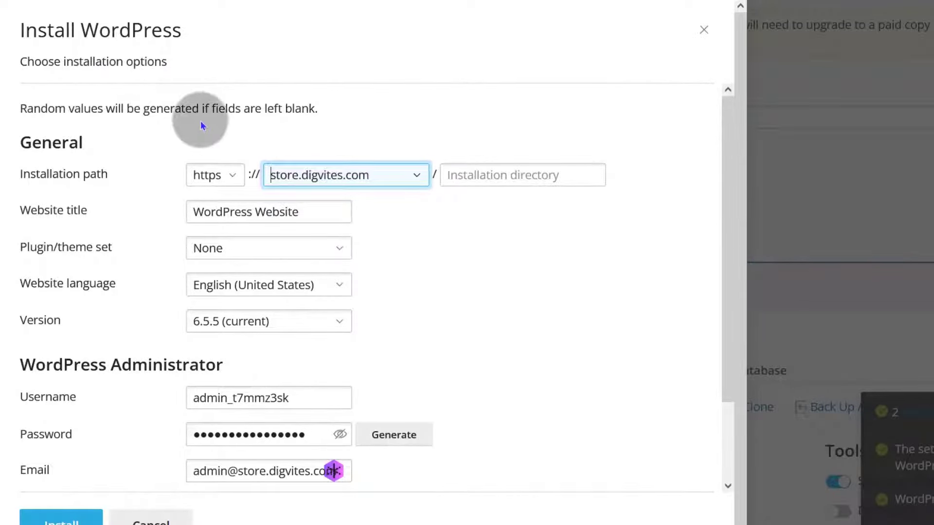
key(Tab)
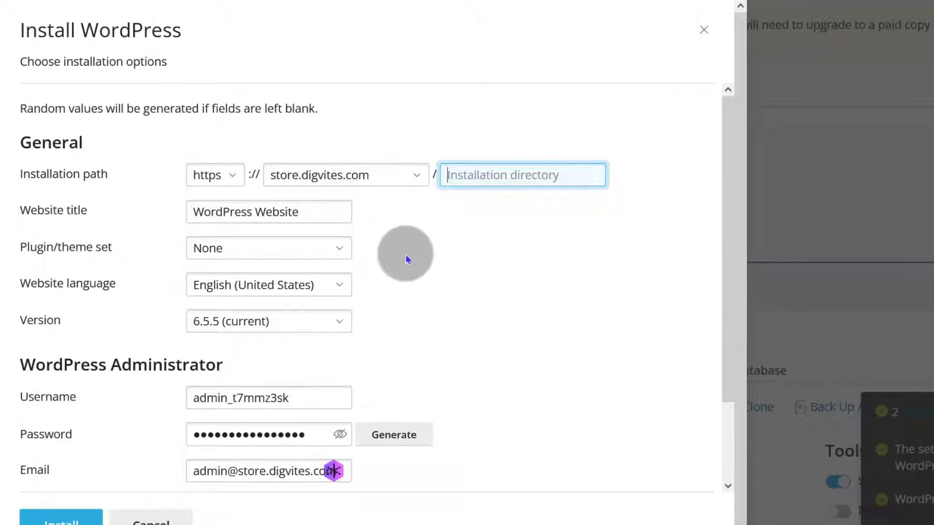
scroll(408, 256, down, 2)
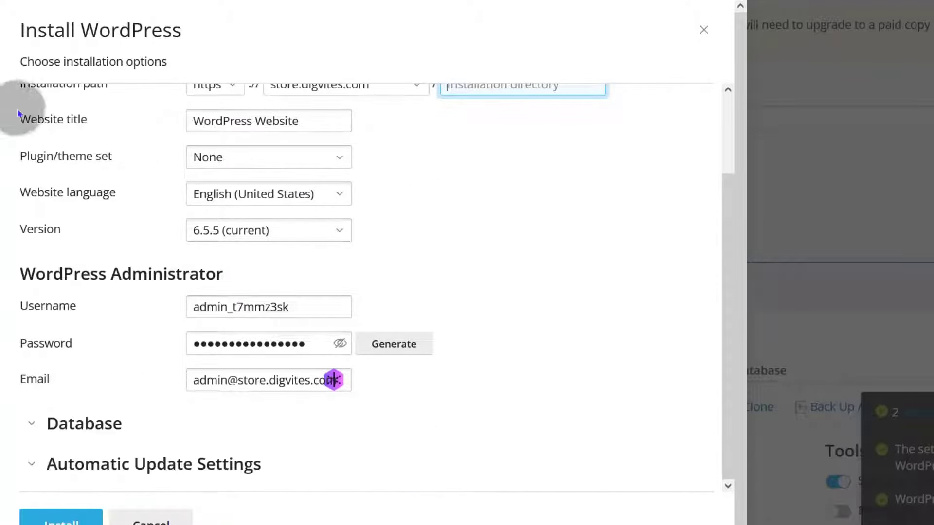
click(310, 121)
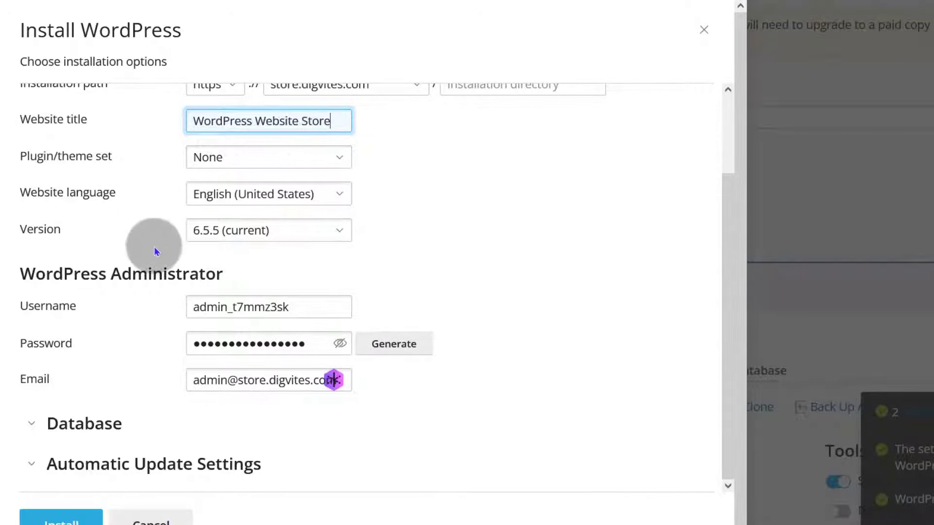
Choose the E-Commerce pack, keep the default language, and start the installation.
click(234, 157)
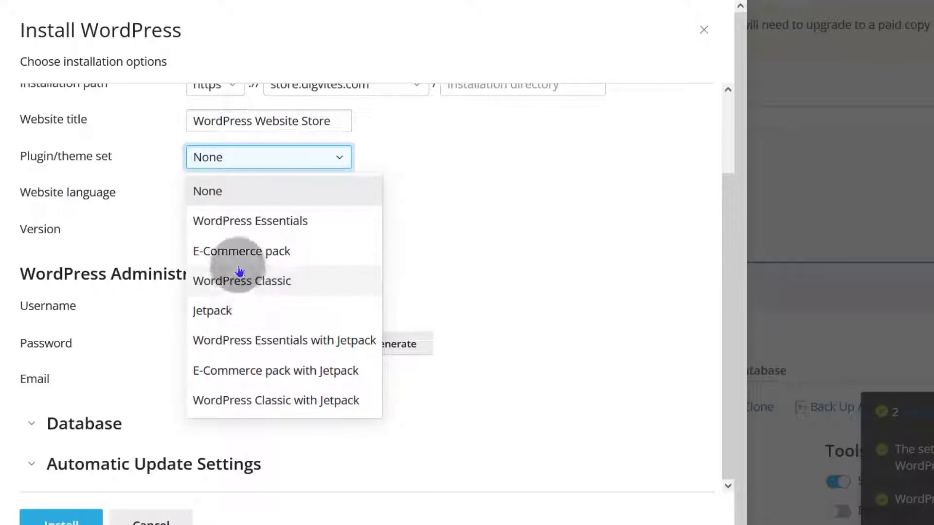
click(230, 250)
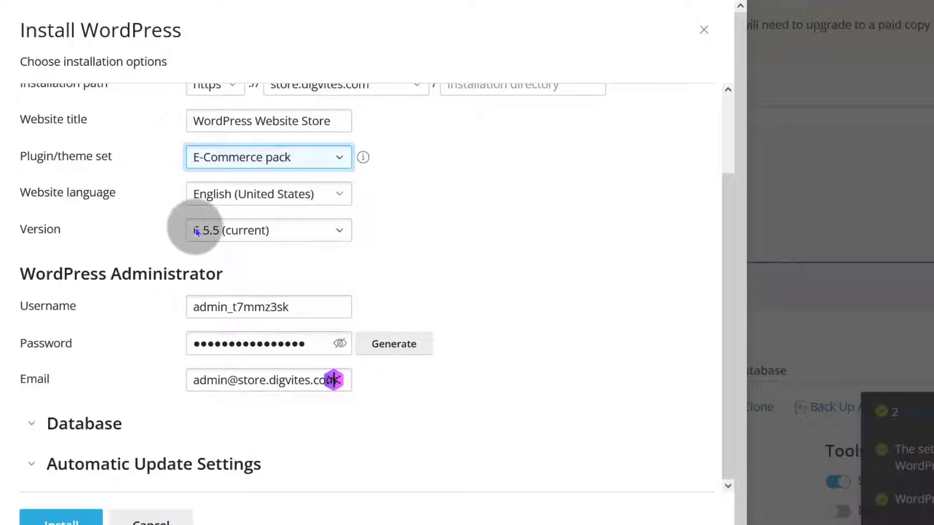
click(291, 190)
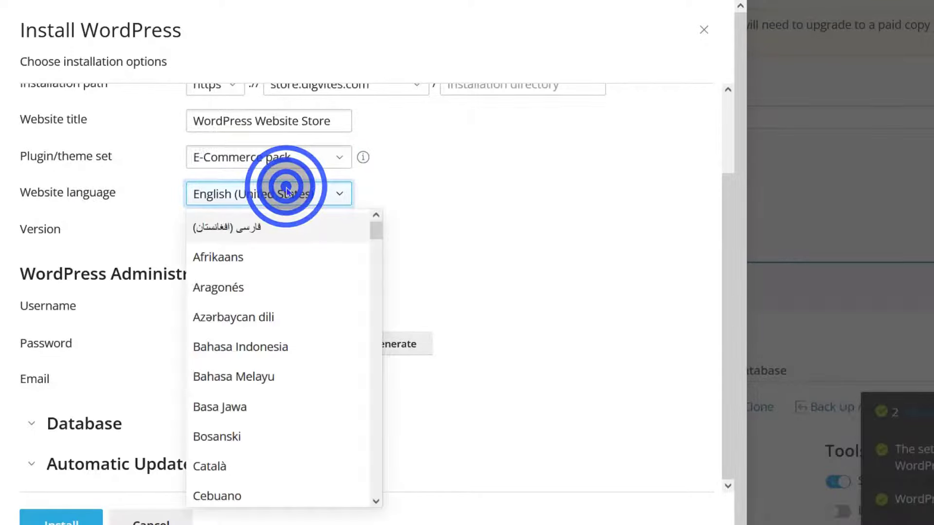
click(462, 191)
scroll(439, 234, down, 1)
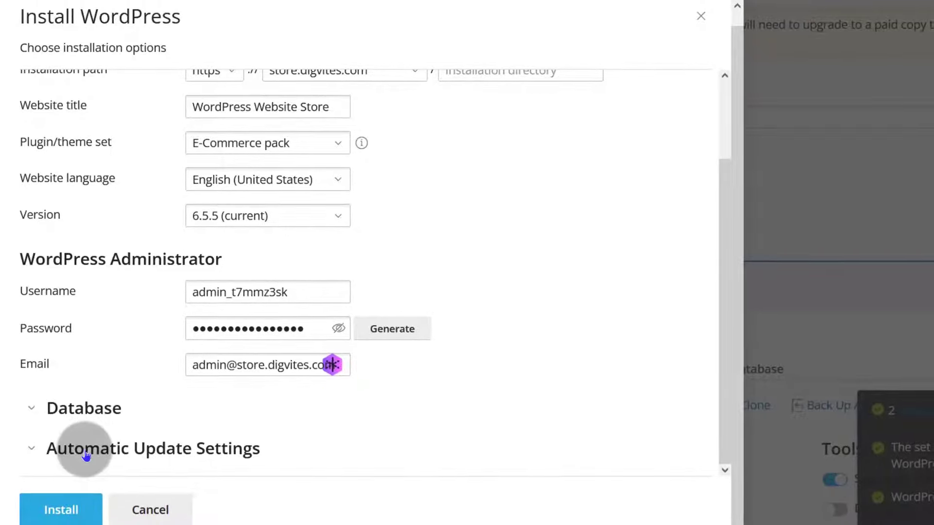
click(53, 498)
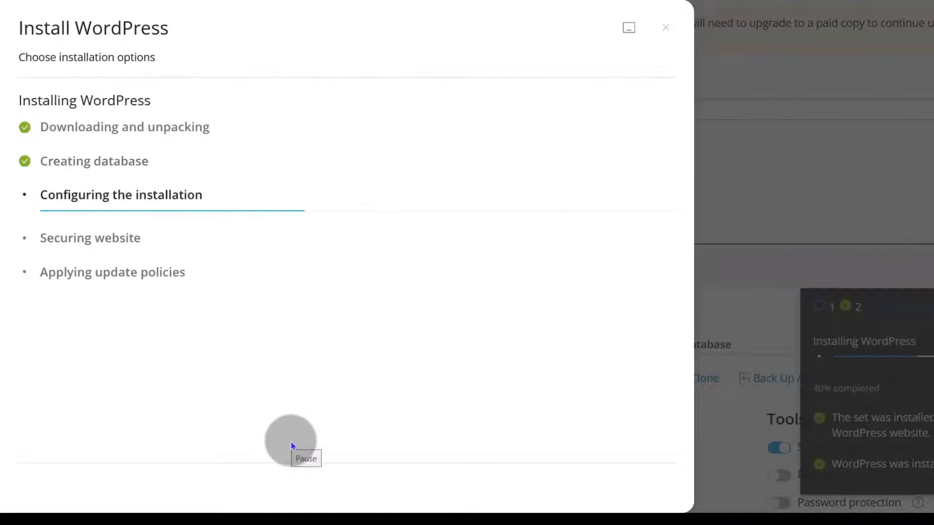
Install the Yoast SEO plugin on the new store site and return to the sites list.
click(292, 445)
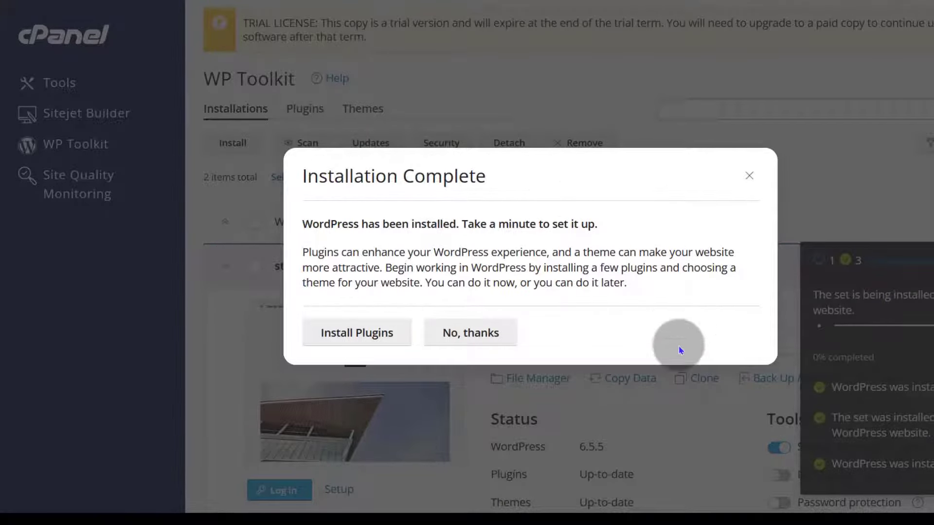
click(360, 331)
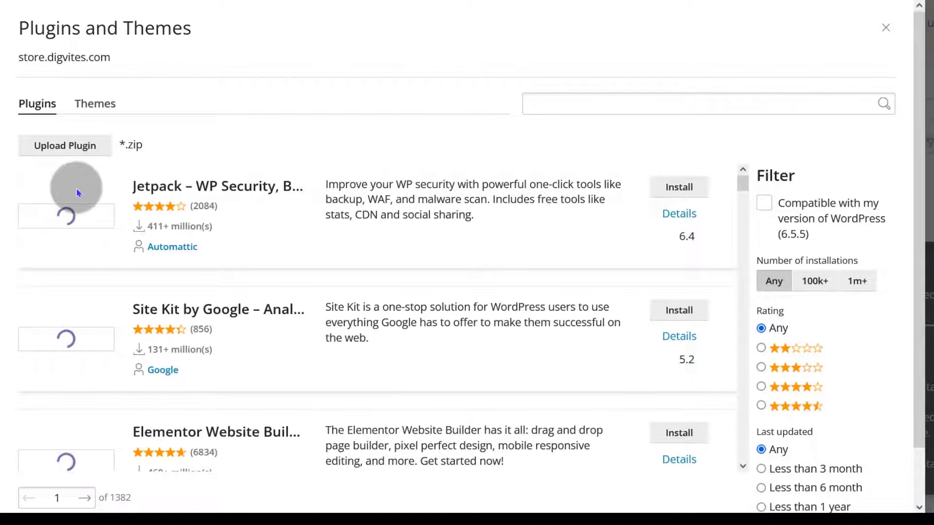
scroll(345, 307, down, 10)
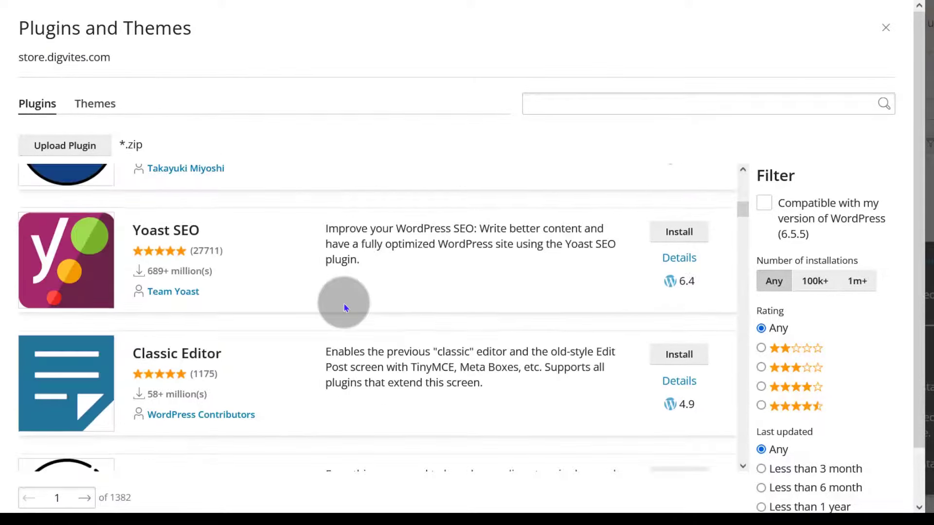
scroll(347, 313, up, 7)
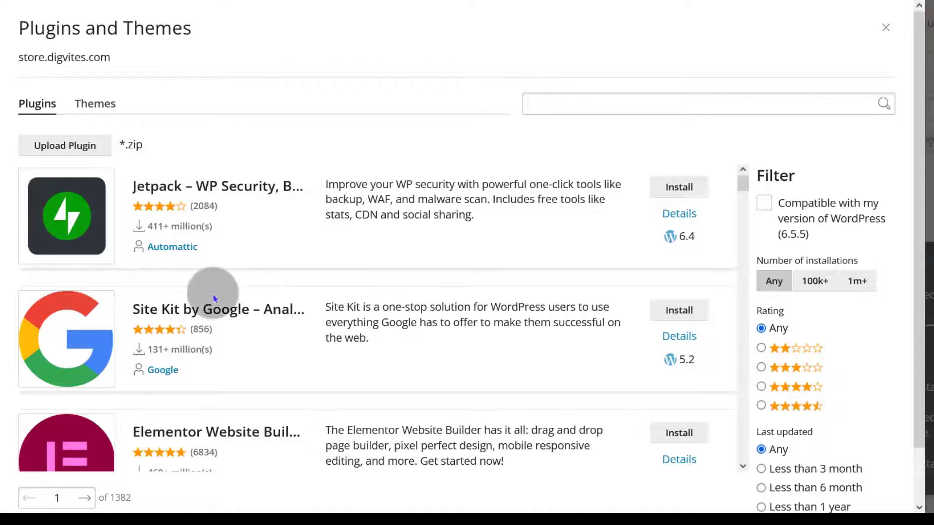
scroll(268, 351, down, 5)
scroll(268, 355, down, 2)
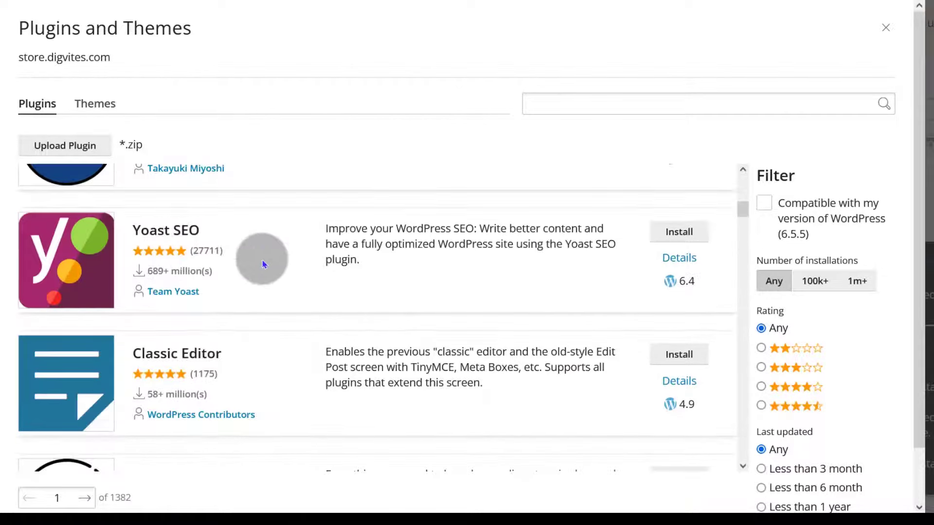
click(683, 231)
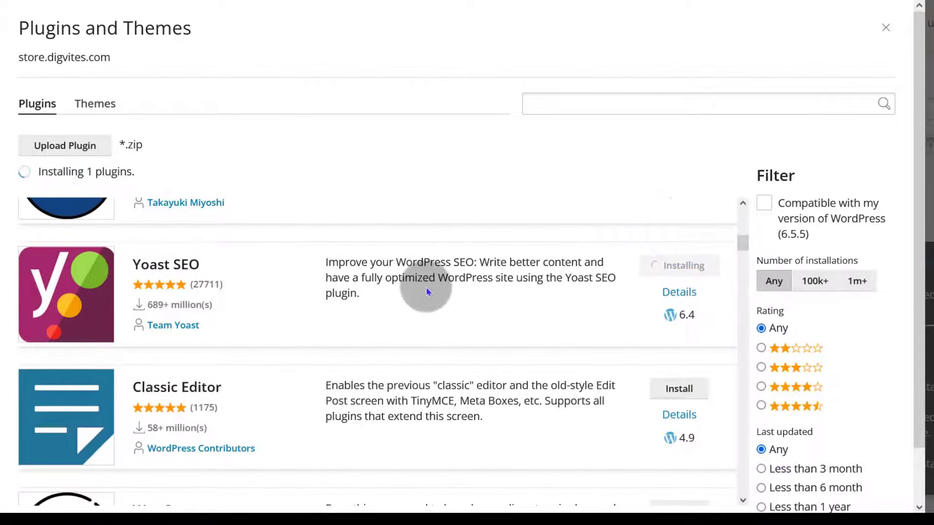
click(884, 24)
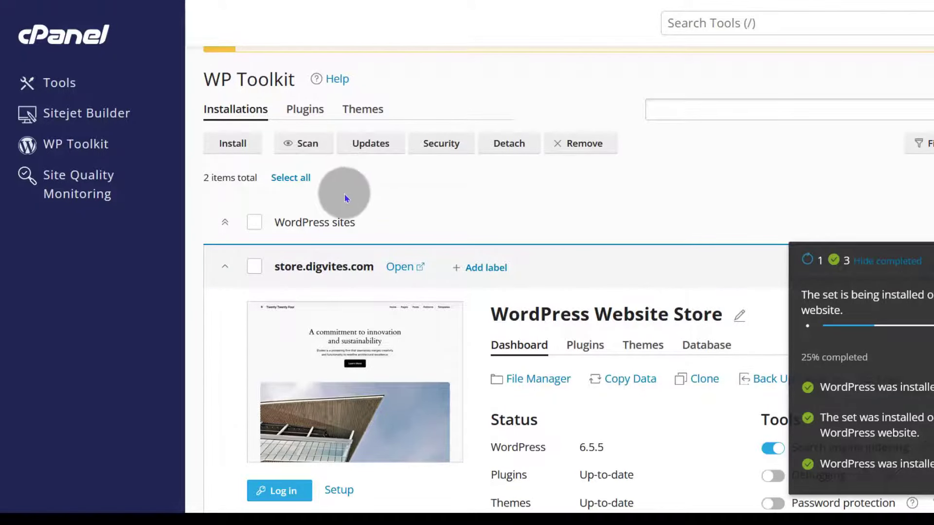
Log into the store.digvites.com WordPress admin dashboard from WP Toolkit.
scroll(344, 194, down, 15)
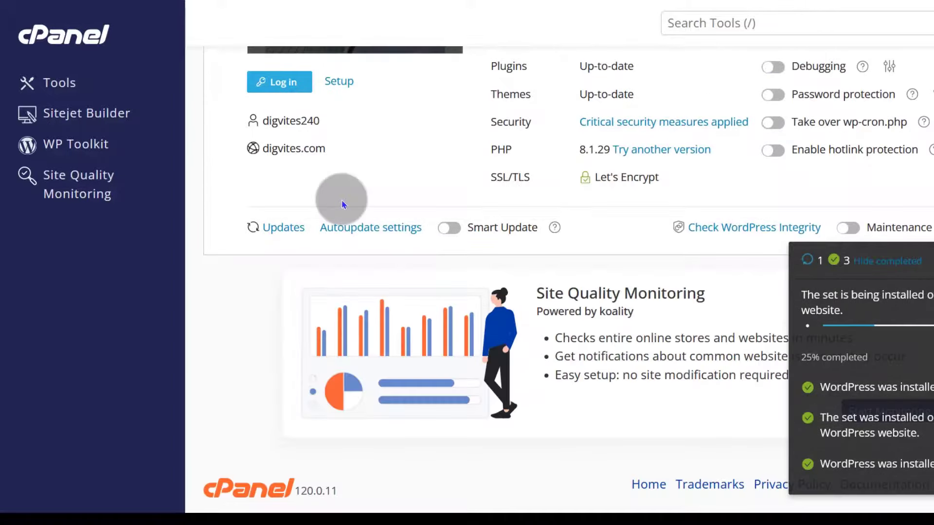
scroll(341, 200, up, 10)
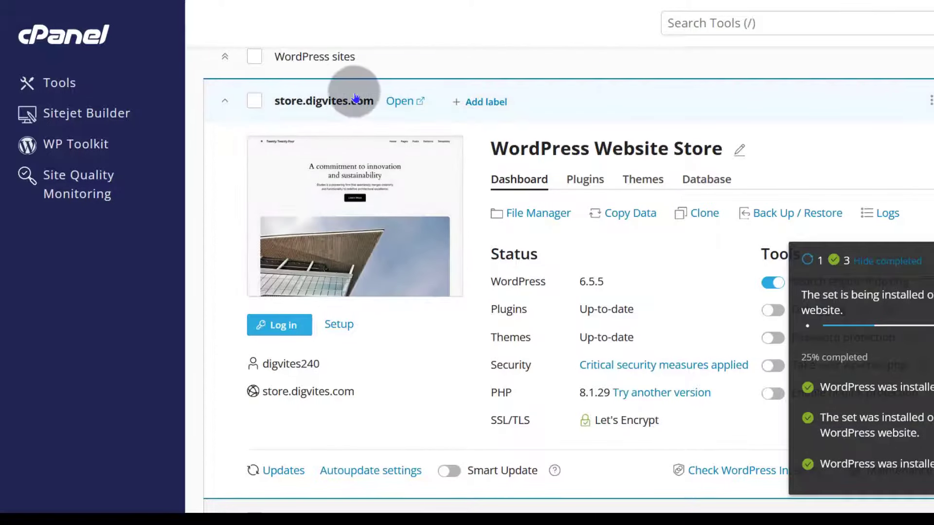
scroll(396, 208, down, 3)
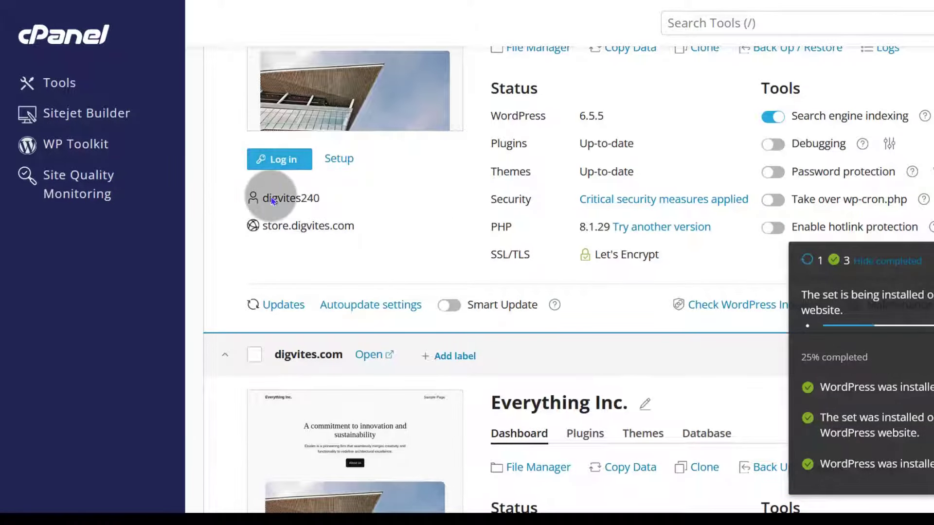
click(266, 162)
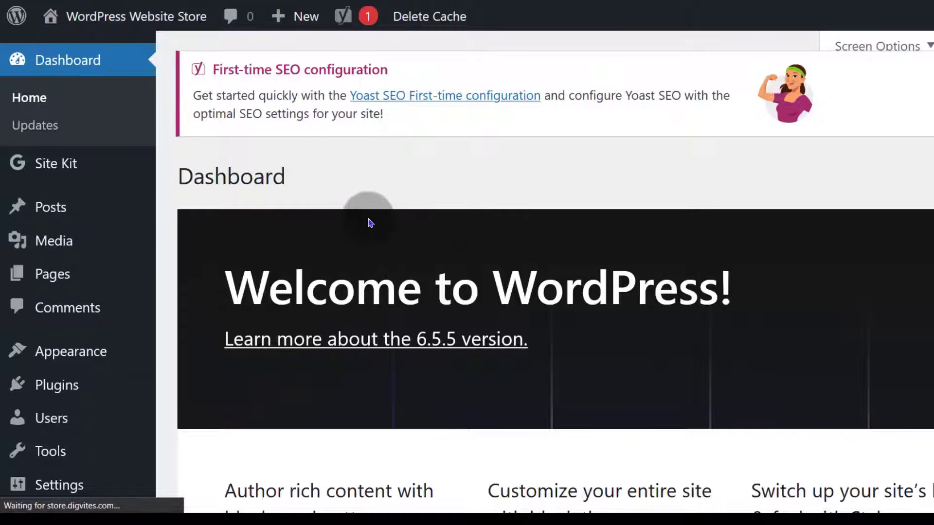
scroll(423, 262, down, 5)
scroll(427, 265, up, 5)
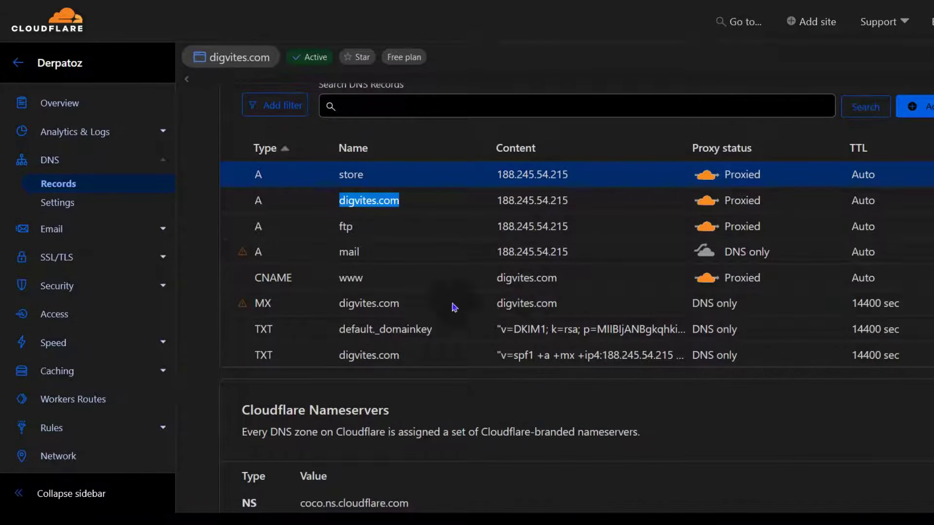
click(390, 219)
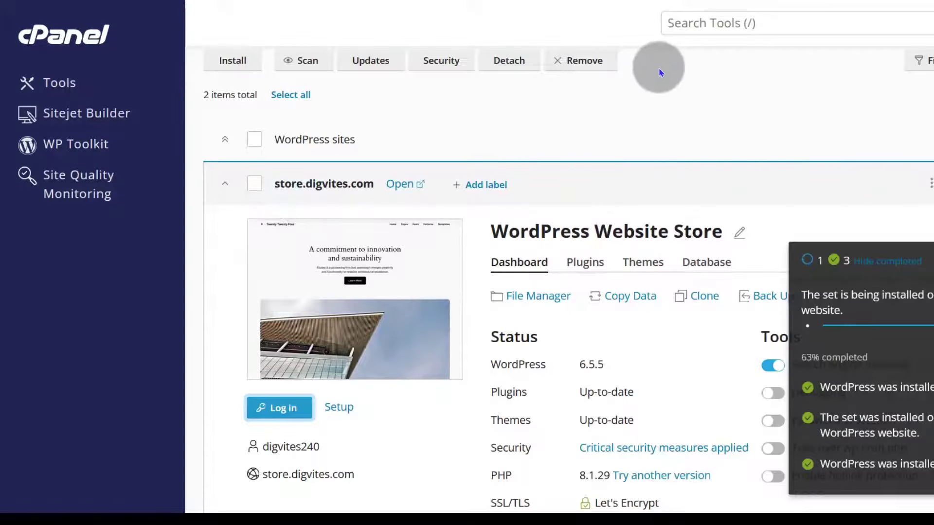
click(705, 22)
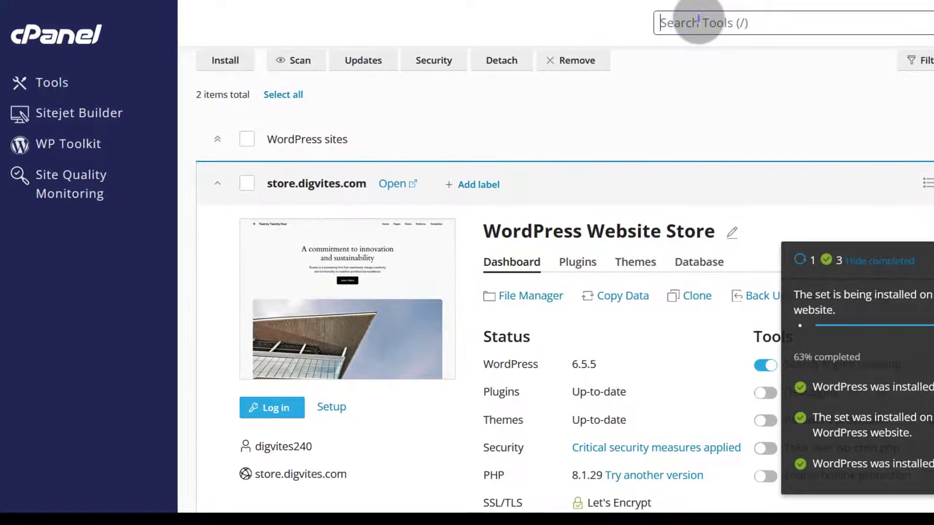
Open the Zone Editor records for digvites.com via a 'zone' tool search.
text(zone)
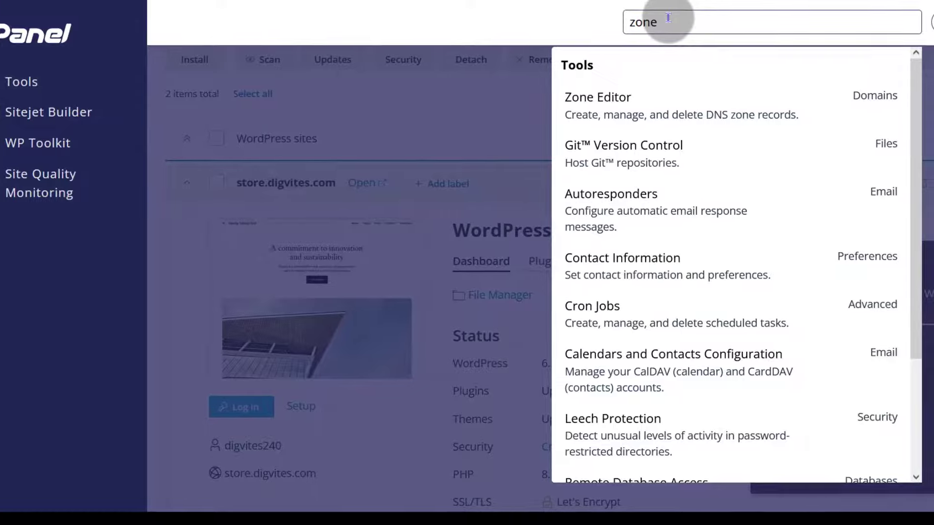
click(639, 108)
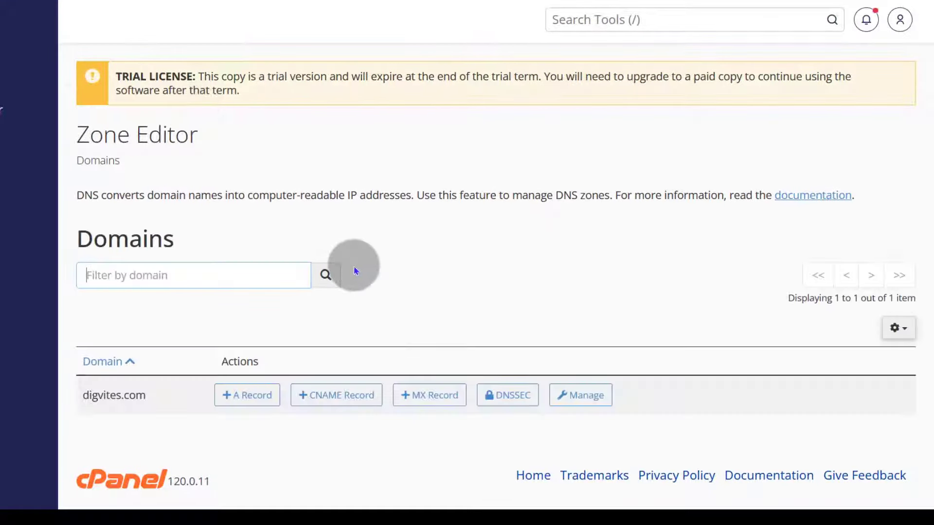
drag(84, 394, 135, 395)
click(315, 443)
click(478, 440)
click(599, 389)
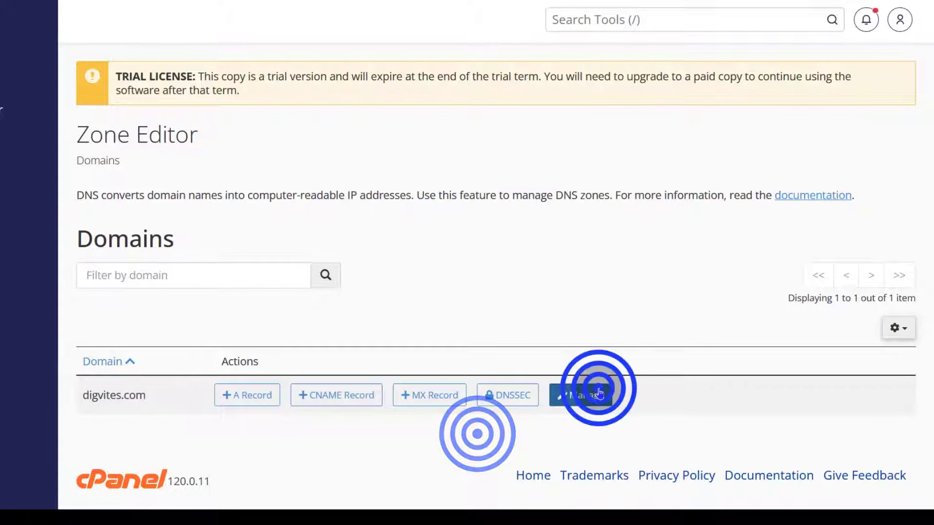
Review the store.digvites.com A records at 188.245.54.215, then return to Cloudflare's DNS list.
scroll(156, 183, down, 10)
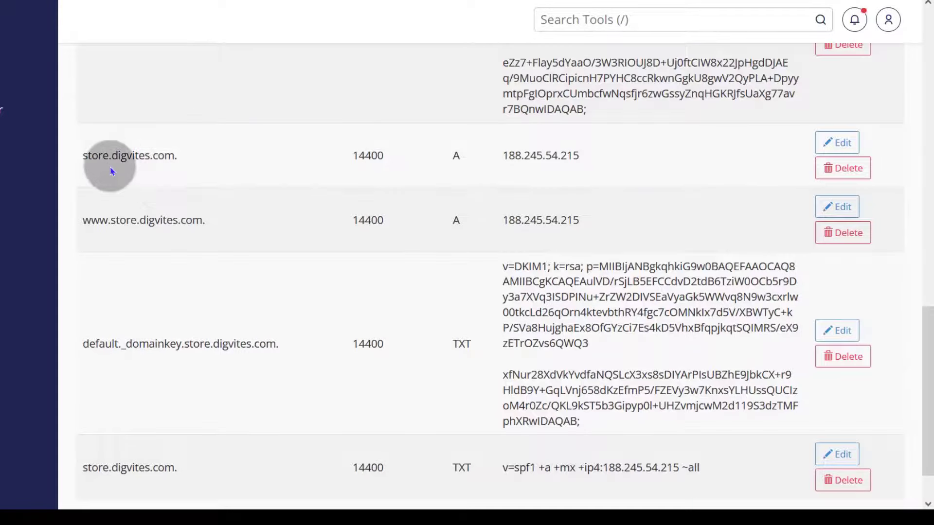
drag(83, 155, 149, 156)
click(63, 185)
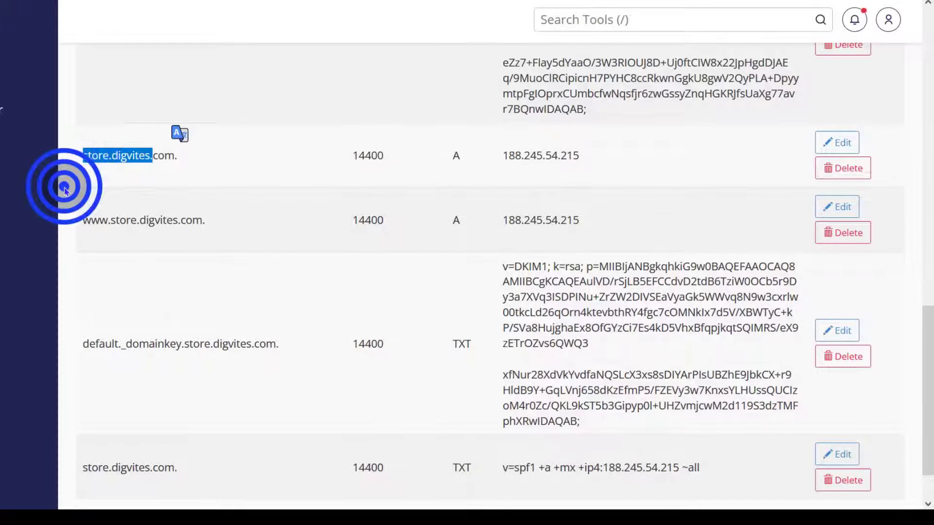
scroll(674, 318, down, 1)
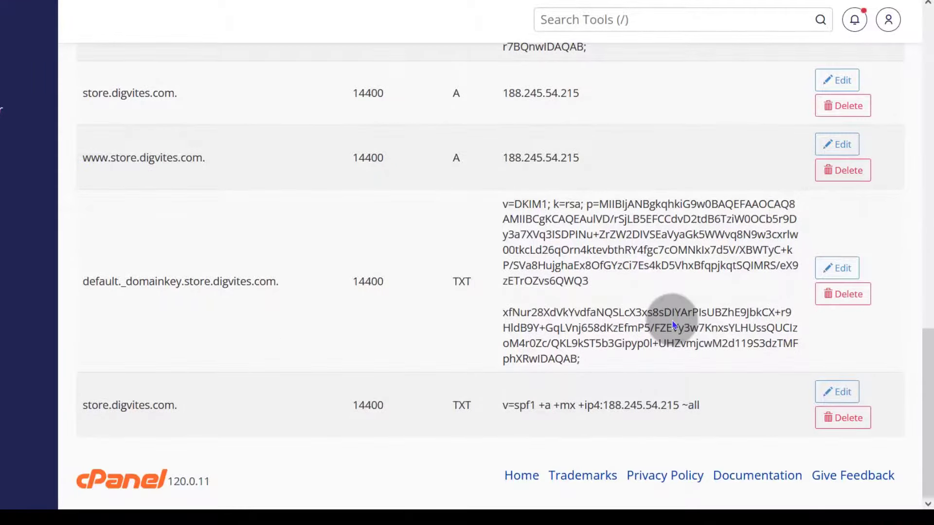
scroll(673, 325, up, 15)
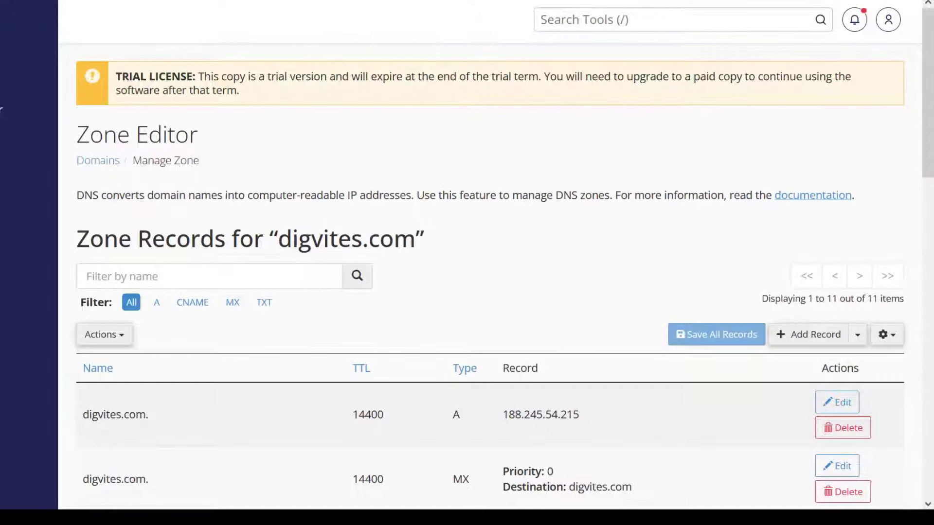
key(ctrl+Tab)
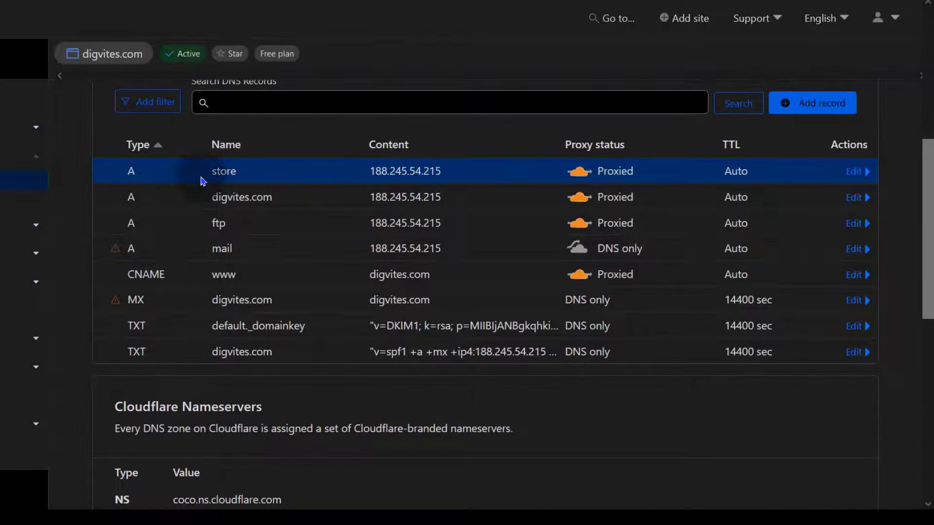
Switch Cloudflare to the accomodater.com zone's DNS records.
click(116, 59)
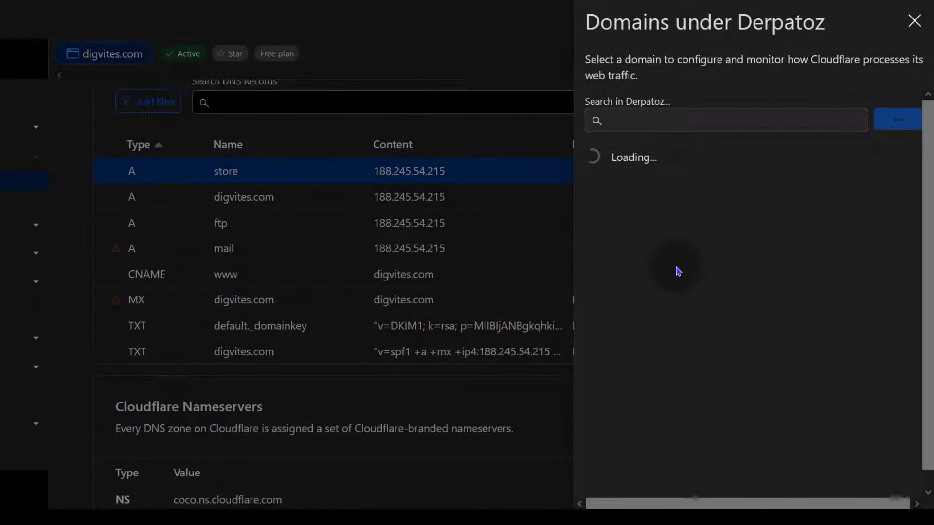
click(679, 271)
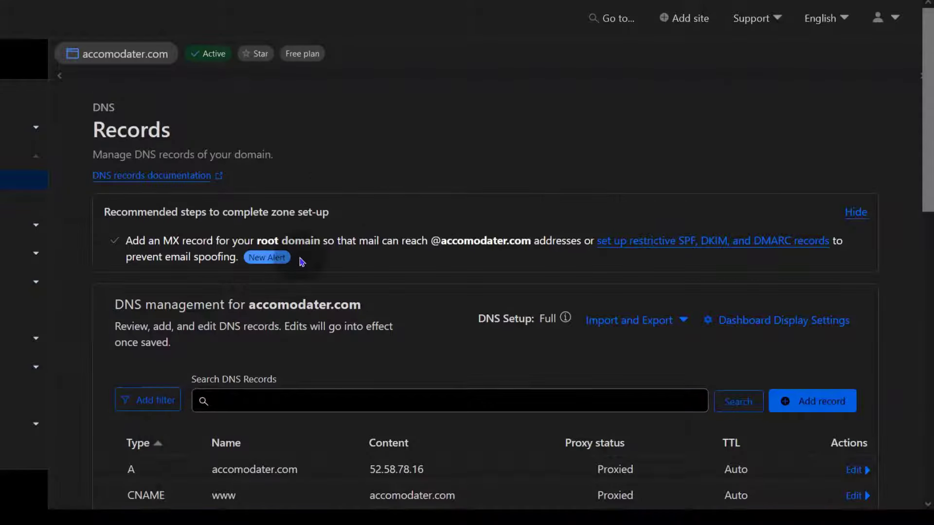
scroll(298, 259, down, 5)
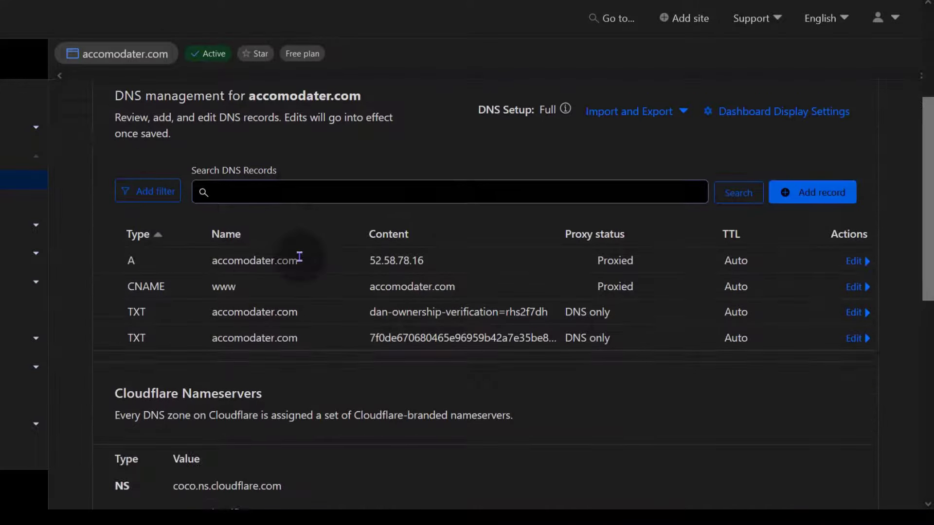
Copy the accomodater.com record name and go back to cPanel.
click(257, 261)
right_click(258, 261)
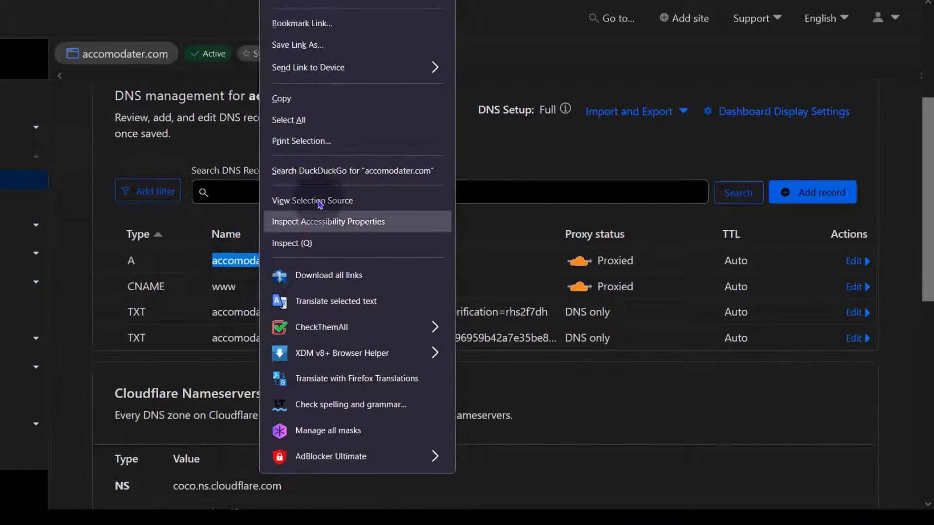
click(284, 92)
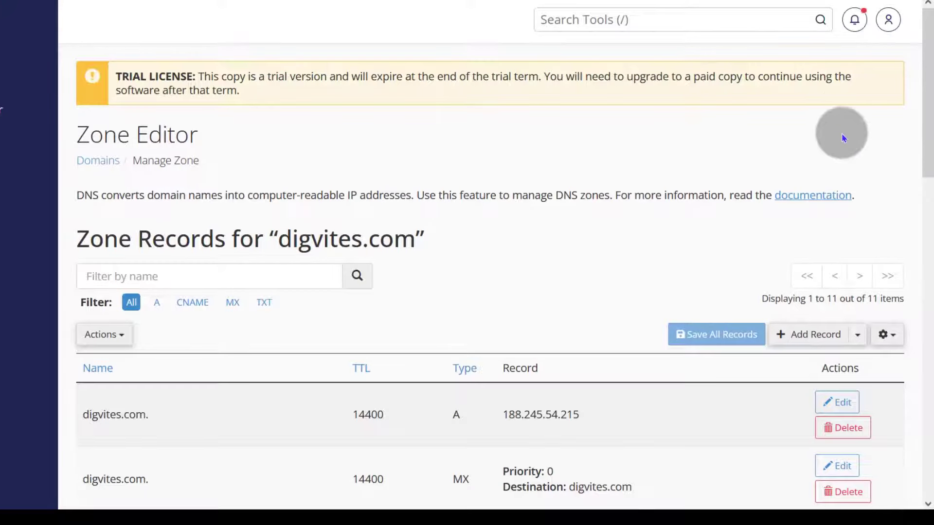
click(709, 17)
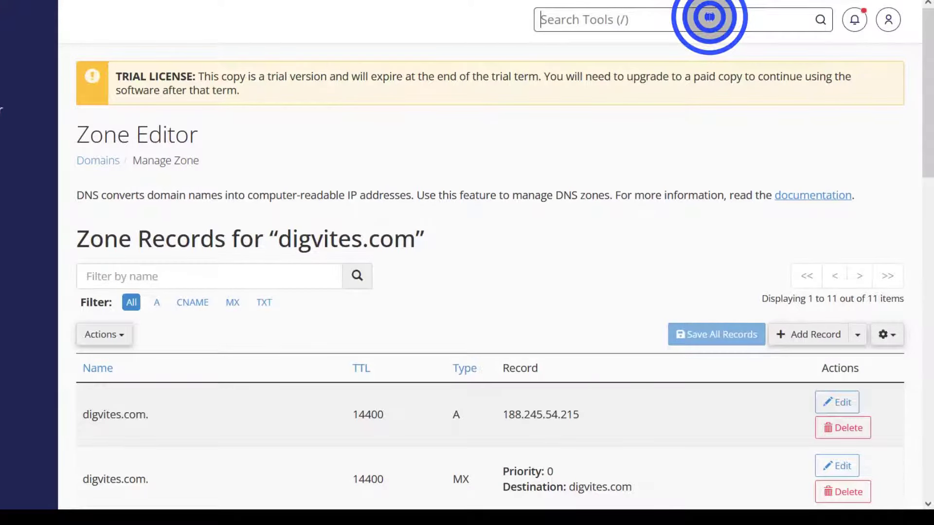
Try creating accomodater.com as a new domain from the Domains page; it hits the maximum-domains limit.
text(dom)
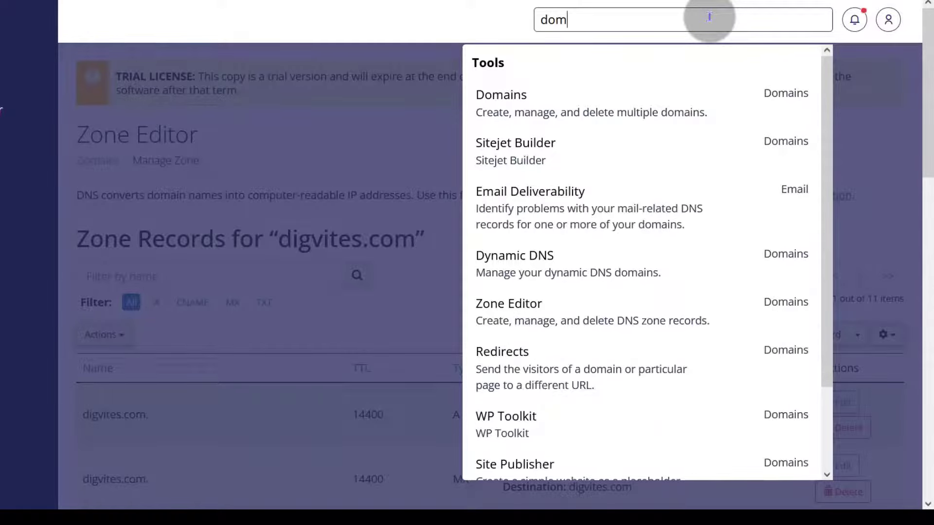
click(510, 103)
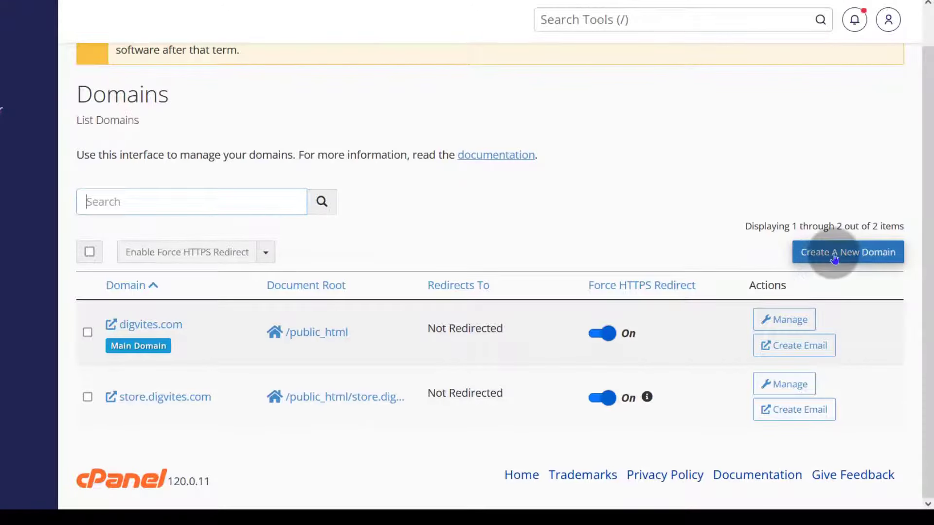
click(834, 260)
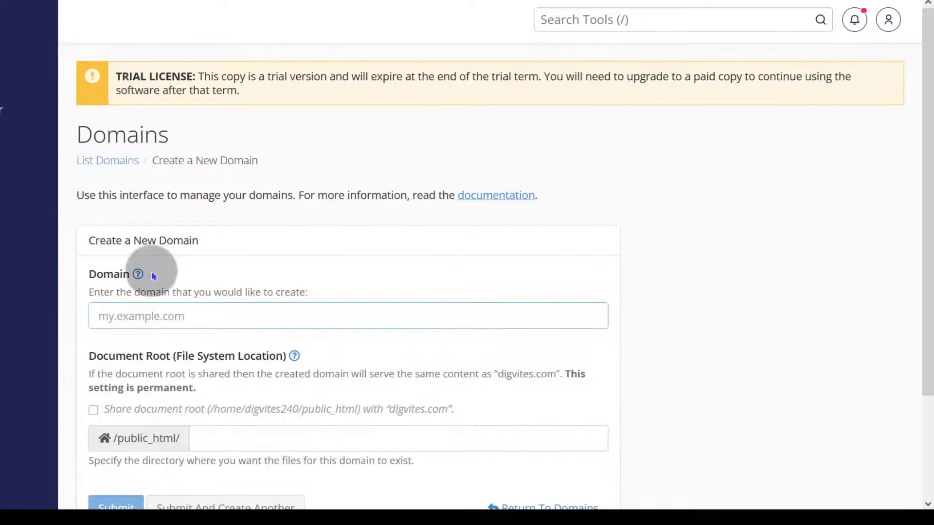
right_click(161, 319)
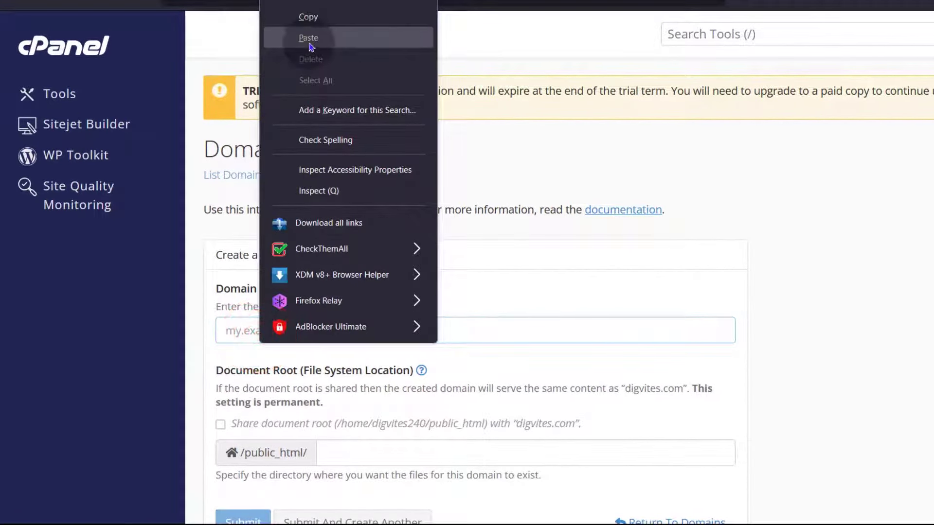
click(309, 38)
scroll(282, 246, down, 2)
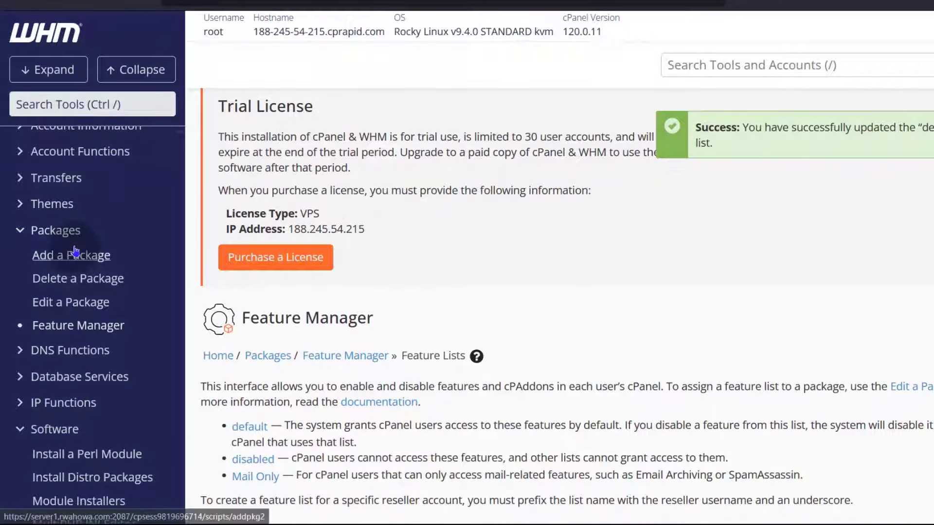
Open the default package in WHM's Edit a Package.
click(59, 306)
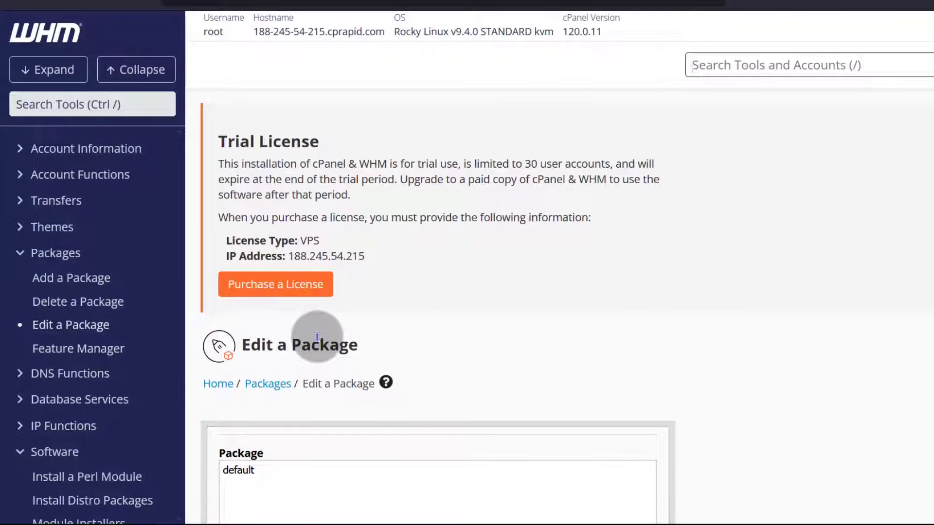
scroll(431, 255, down, 5)
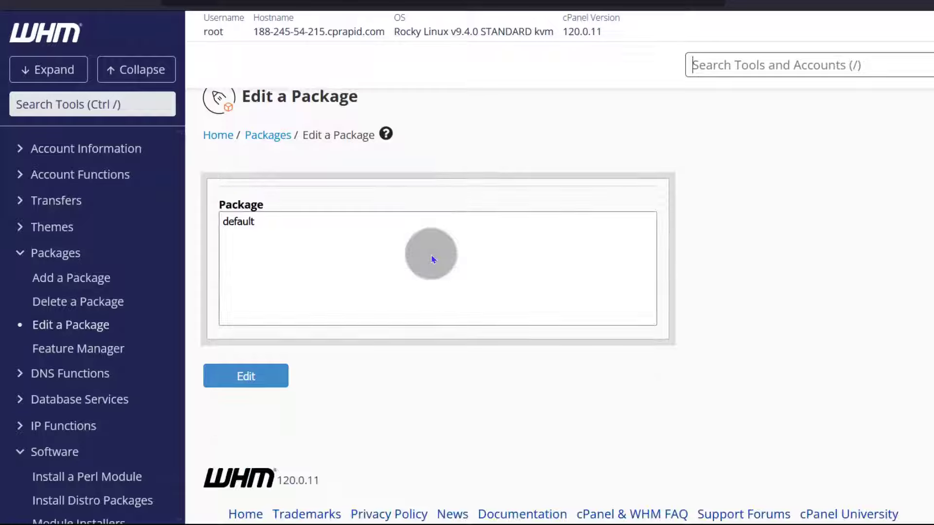
click(238, 222)
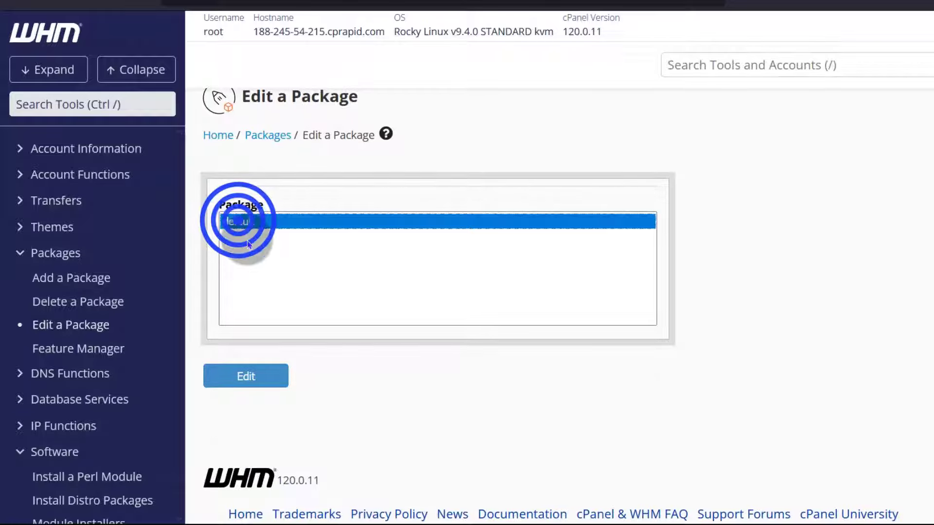
click(233, 389)
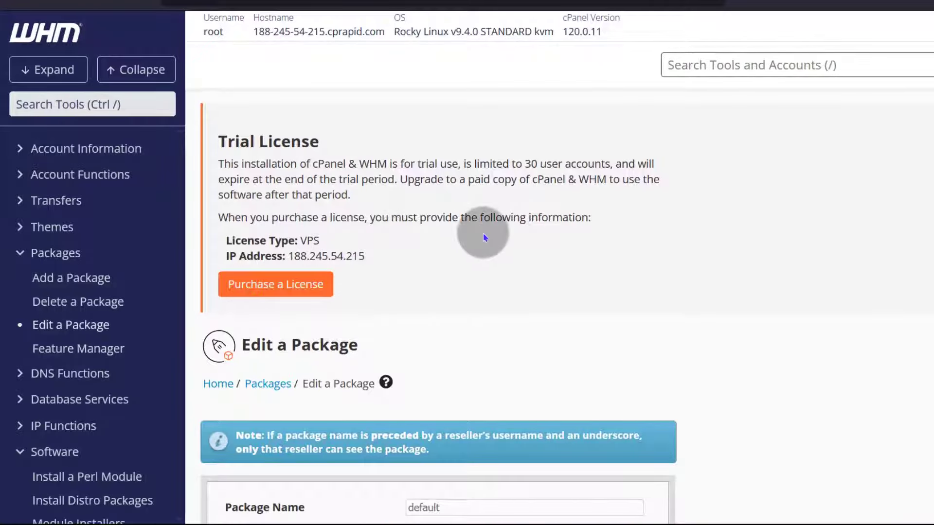
scroll(478, 235, down, 3)
scroll(478, 239, down, 4)
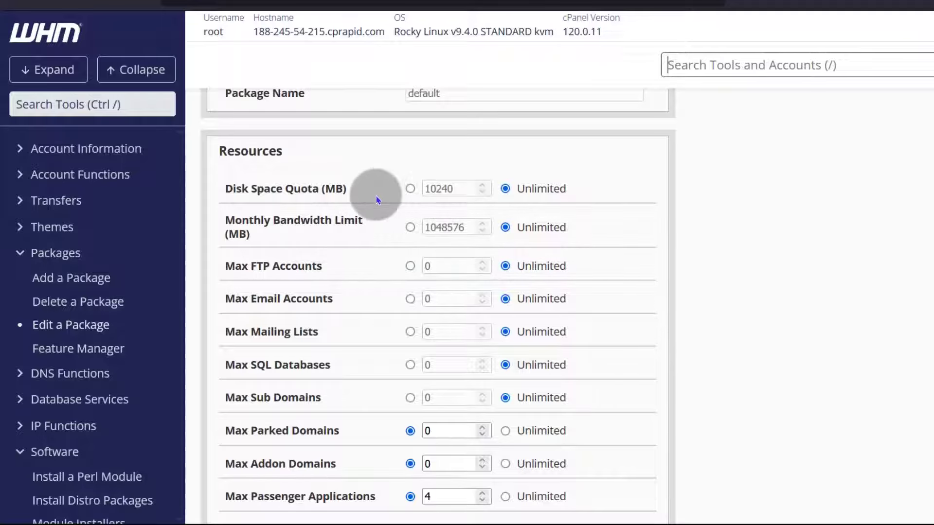
scroll(377, 199, down, 2)
scroll(319, 219, down, 2)
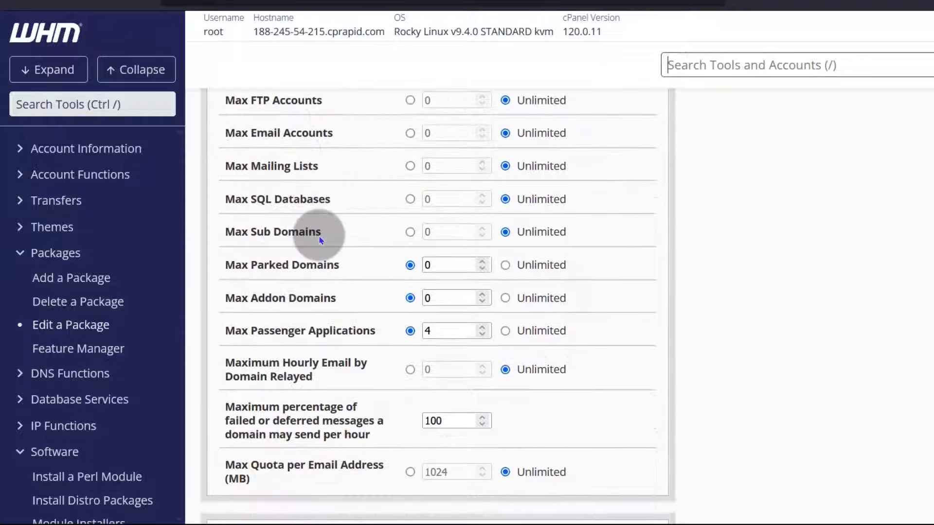
scroll(315, 236, down, 2)
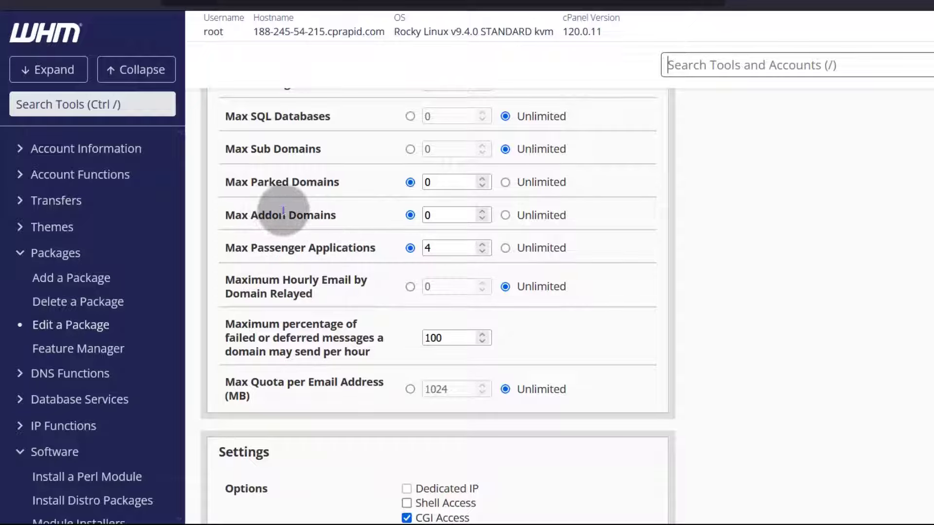
Set Max Addon Domains and Max Parked Domains to 2 and save the package.
double_click(442, 213)
text(2)
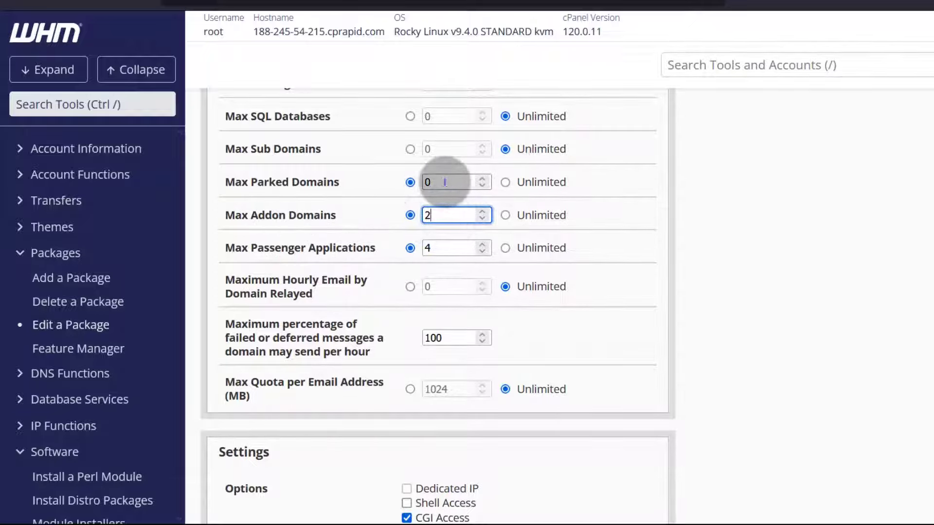
double_click(443, 182)
text(2)
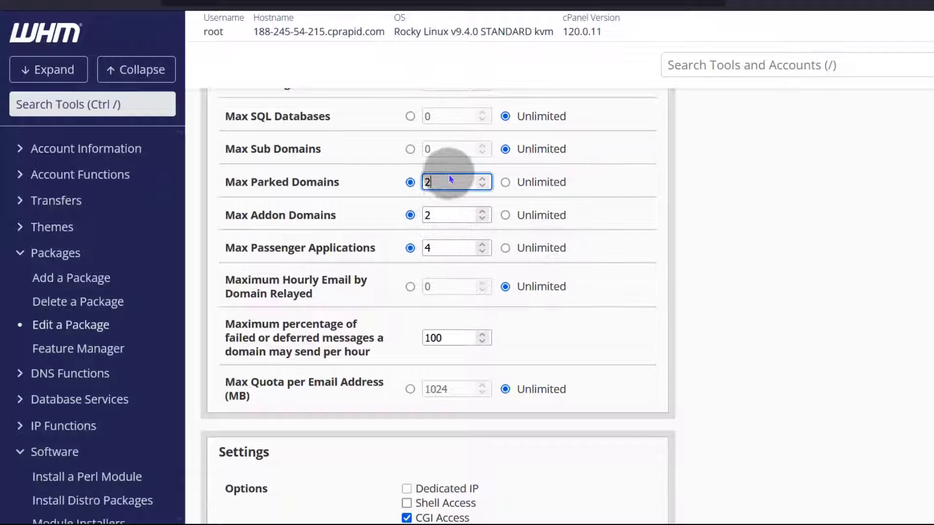
click(707, 223)
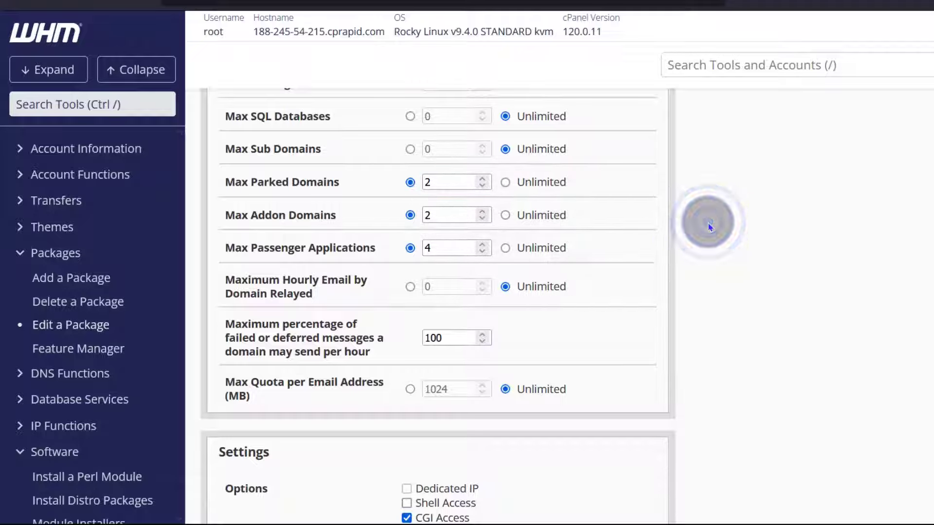
scroll(677, 260, down, 2)
scroll(675, 263, down, 5)
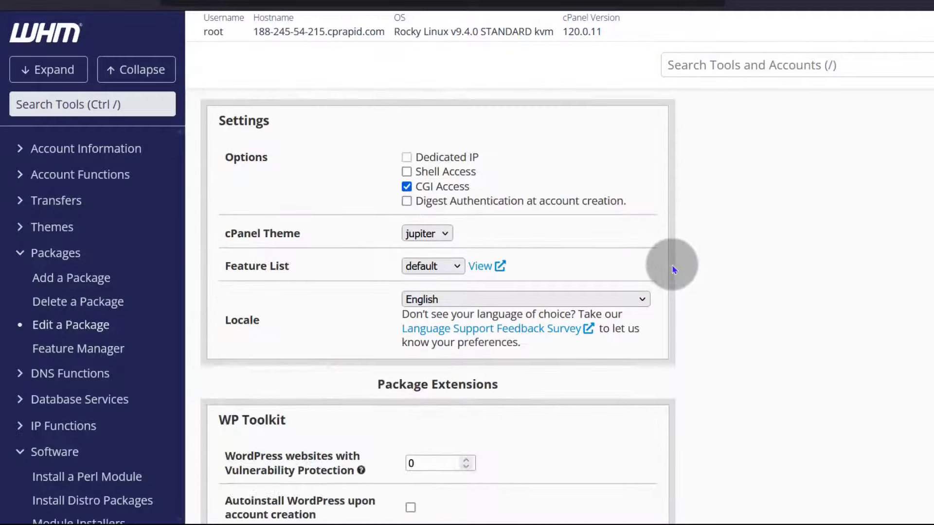
scroll(673, 267, down, 5)
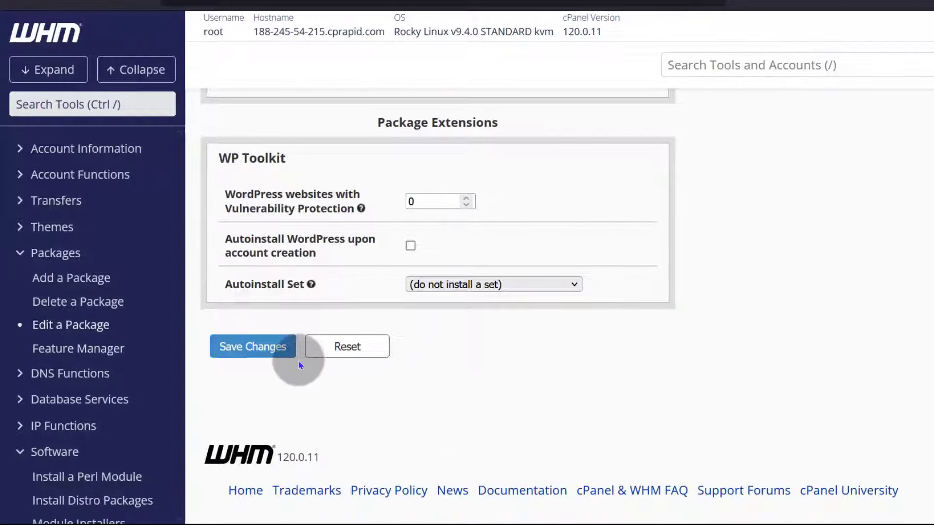
click(244, 346)
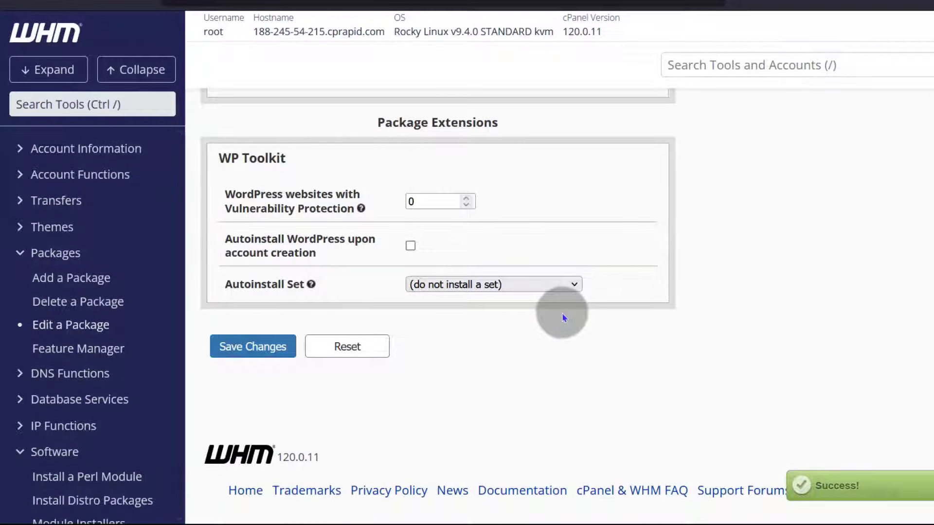
Reload cPanel's Create a New Domain page to pick up the new limits.
scroll(513, 322, up, 10)
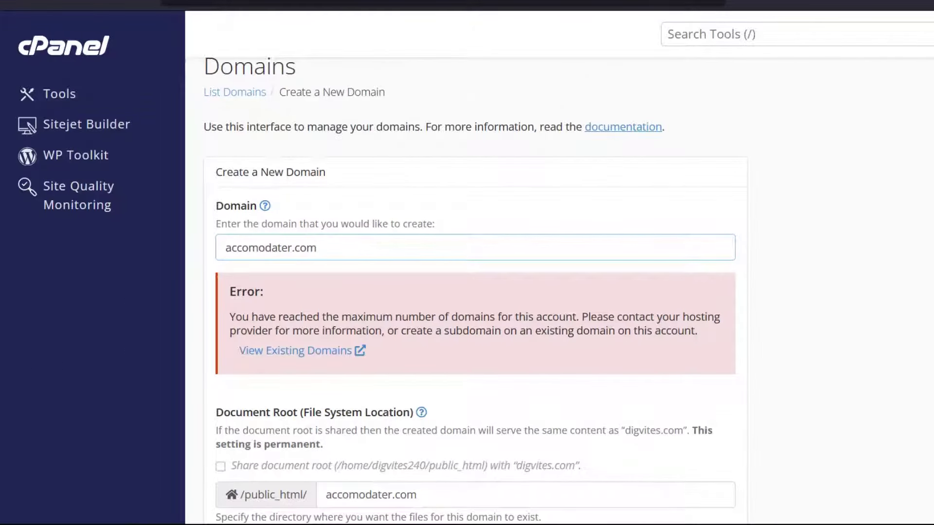
click(334, 246)
scroll(352, 239, down, 2)
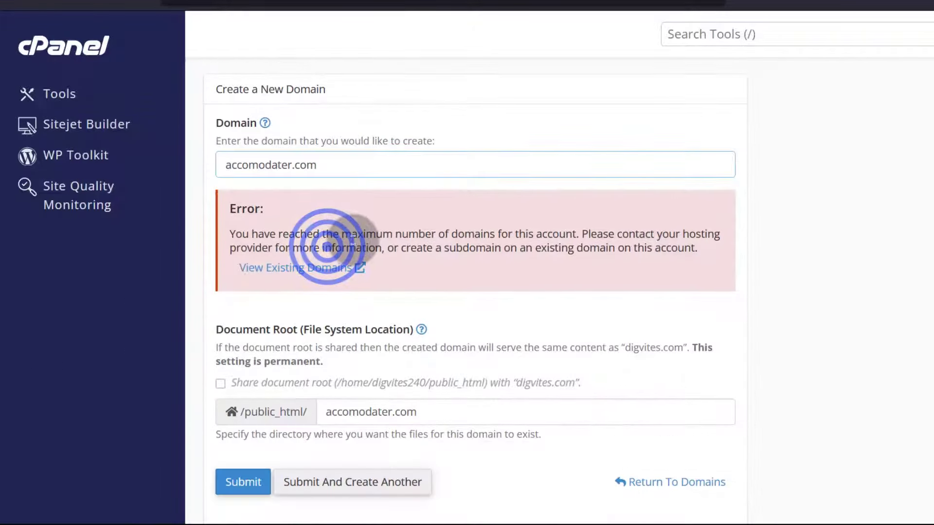
click(94, 2)
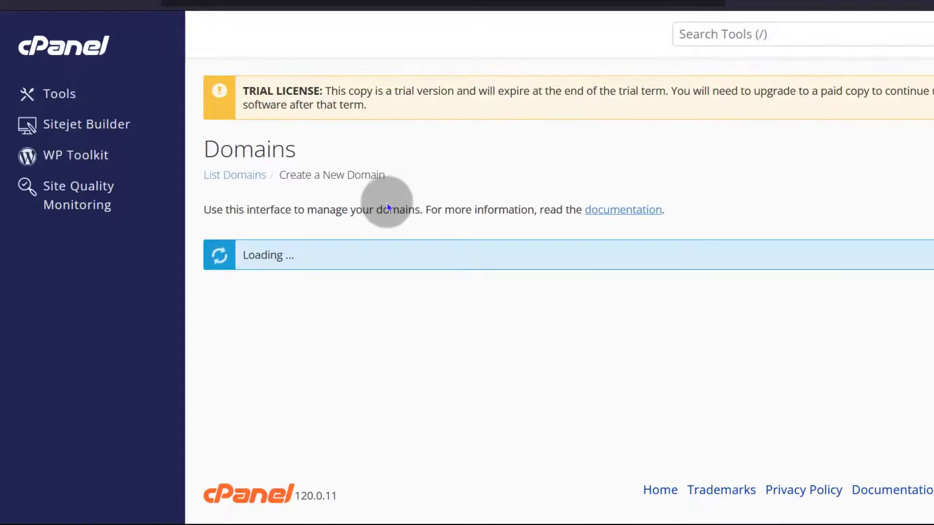
Submit accomodater.com as a new domain, which fails the DNS-servers check.
click(291, 253)
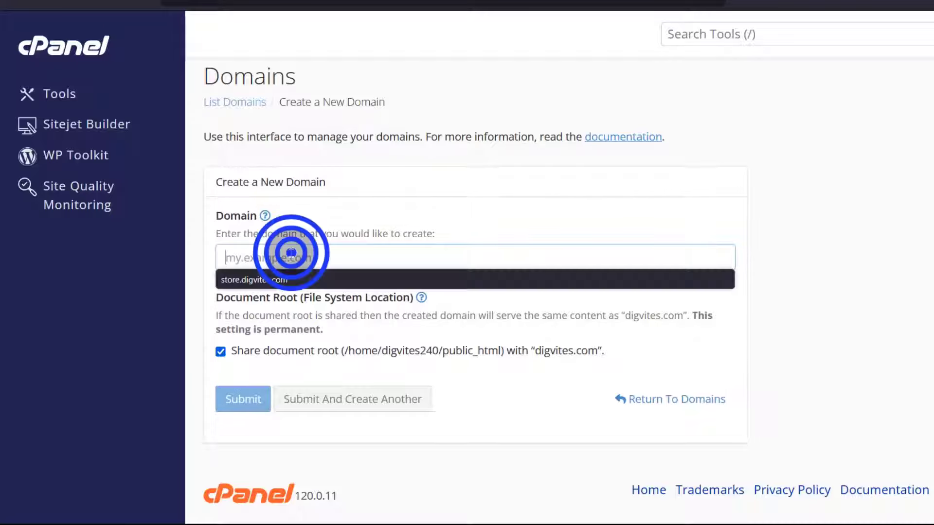
click(291, 253)
right_click(292, 252)
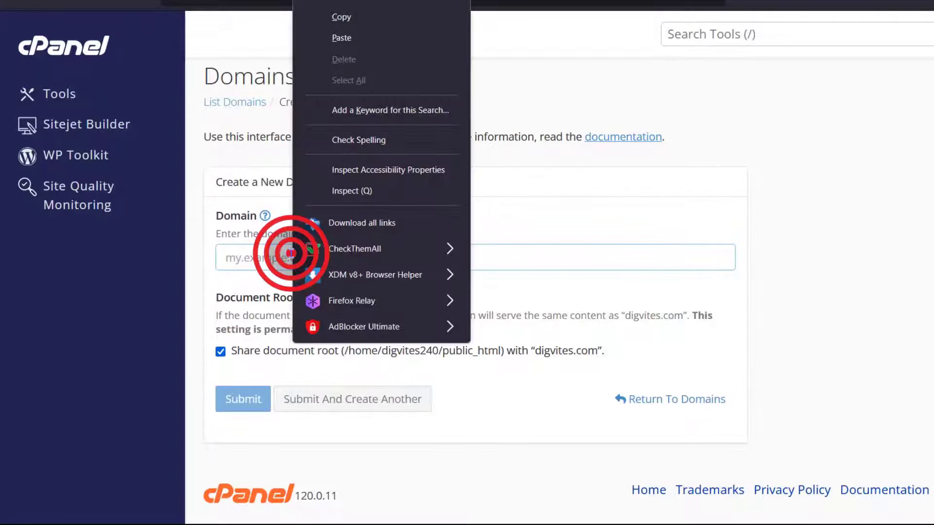
click(343, 39)
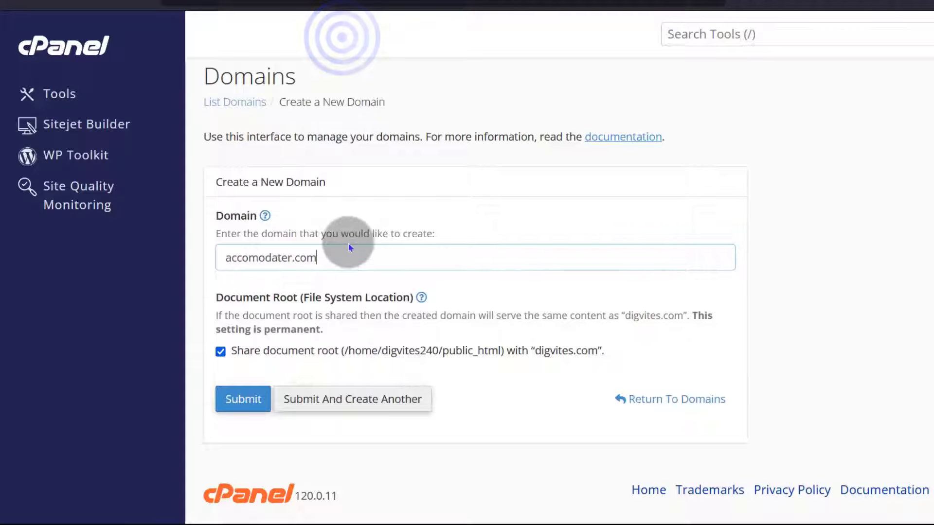
click(199, 292)
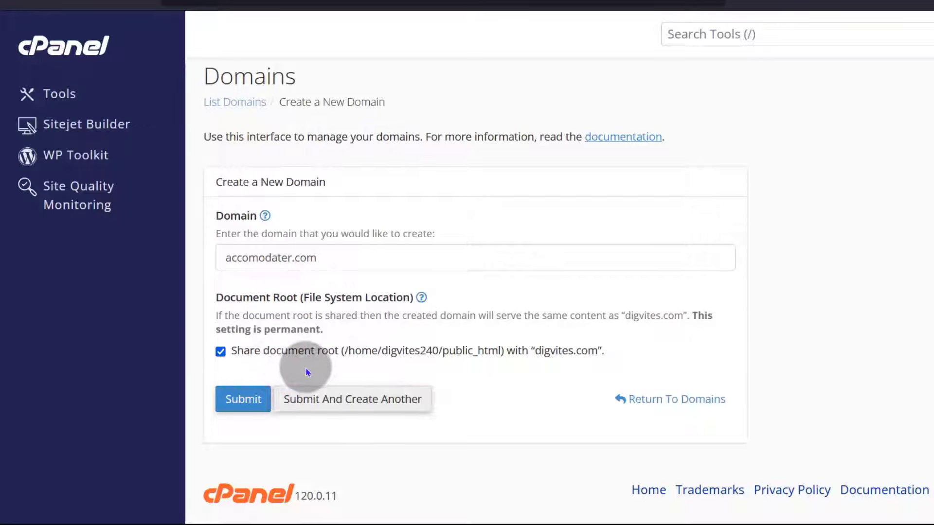
click(241, 405)
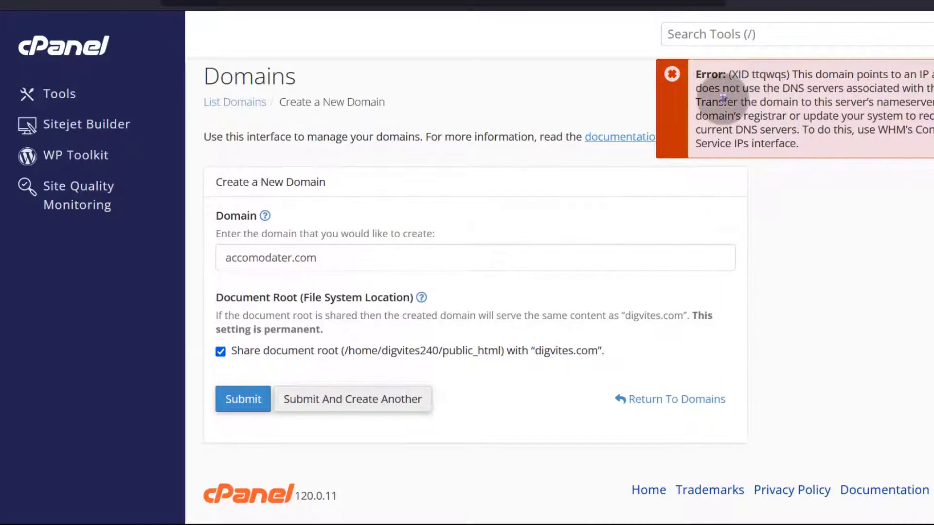
click(820, 286)
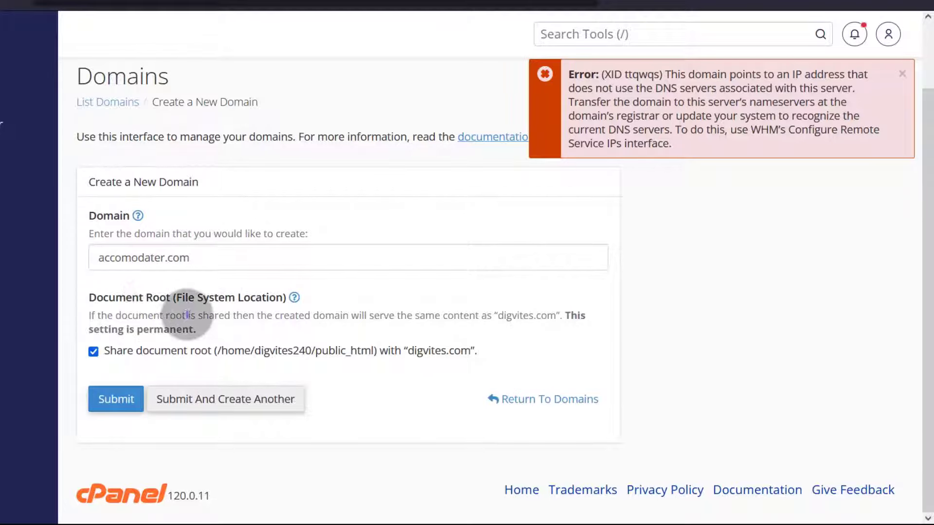
scroll(185, 304, up, 1)
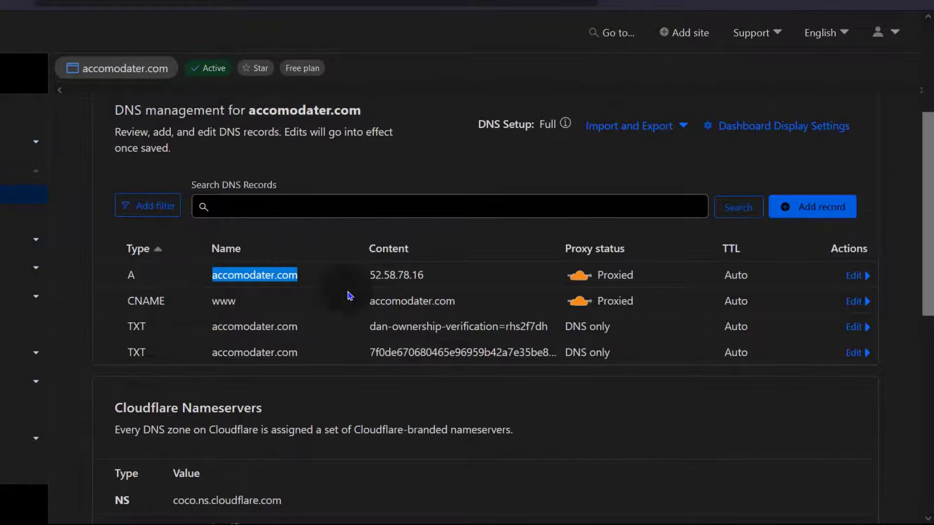
Look up 52.58.78.16, the IP accomodater.com's A record points to in Cloudflare.
click(393, 267)
drag(370, 275, 423, 271)
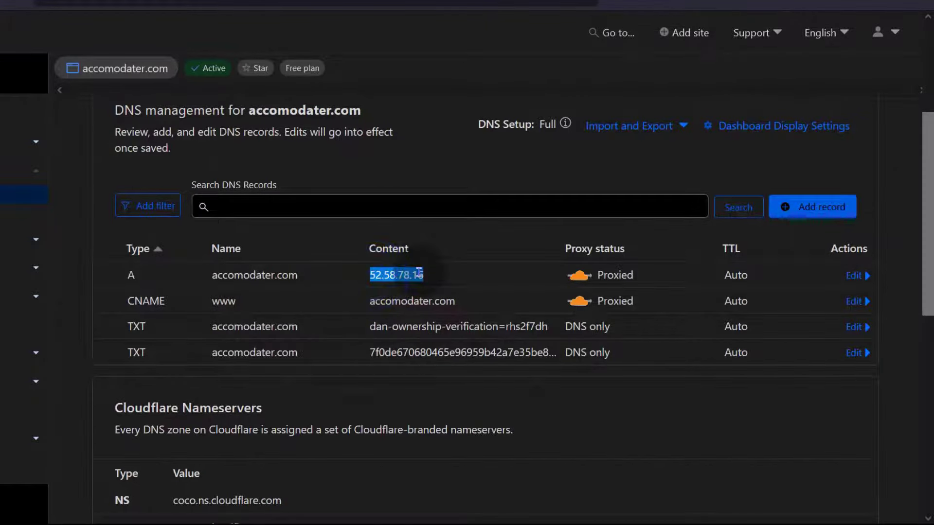
click(387, 384)
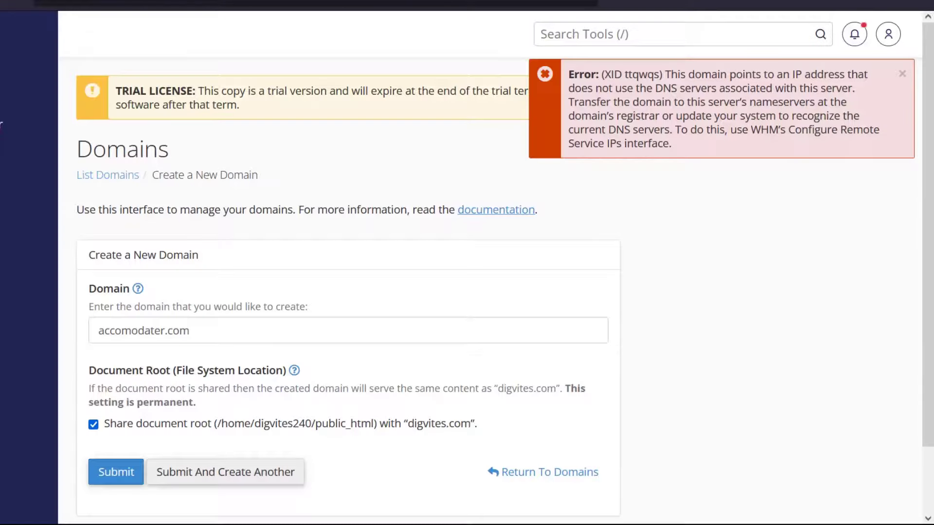
click(238, 143)
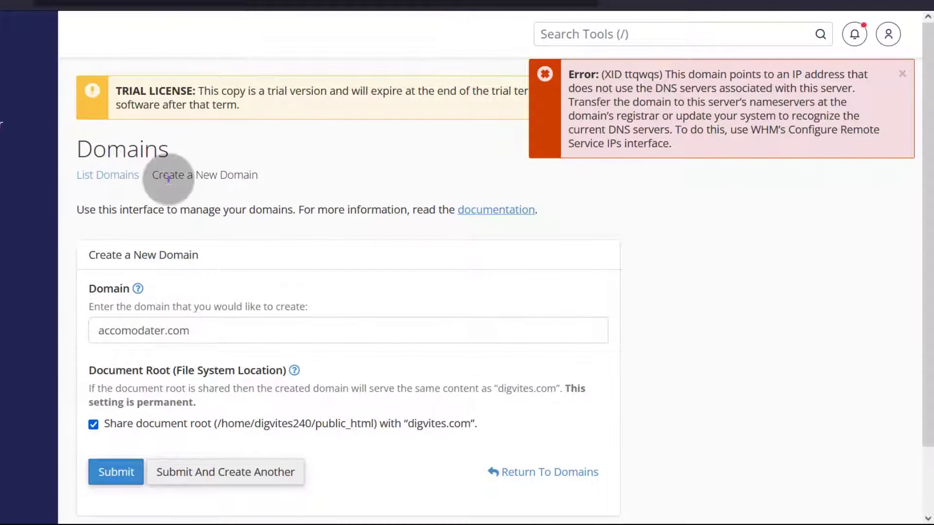
scroll(313, 226, down, 2)
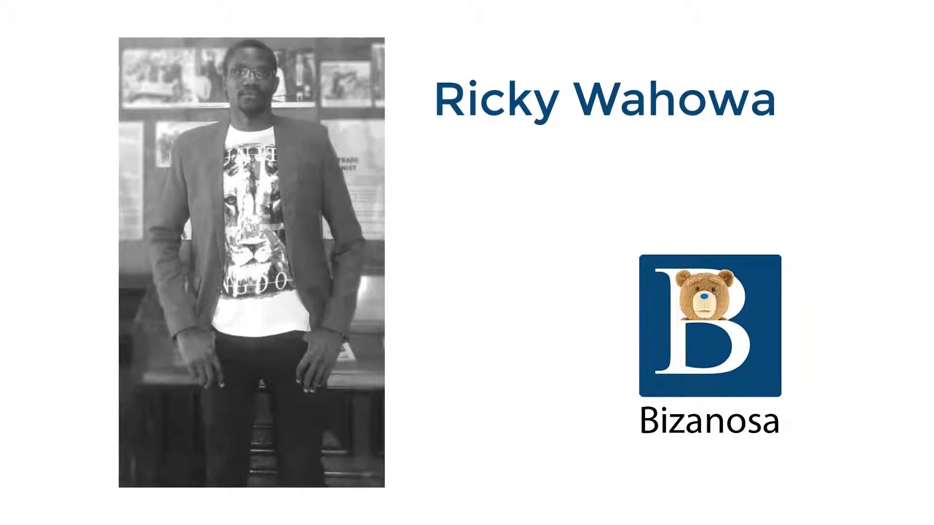
click(601, 455)
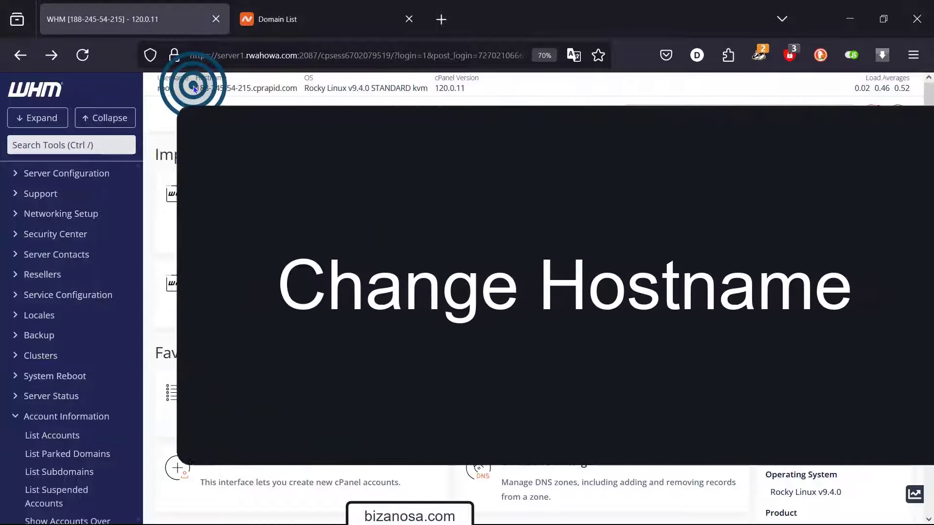
drag(194, 88, 296, 91)
click(249, 97)
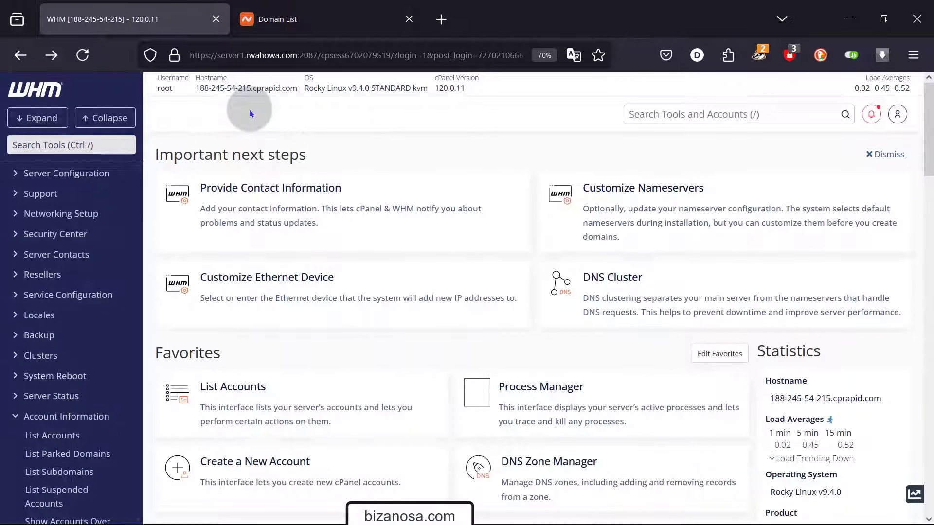
drag(196, 88, 297, 91)
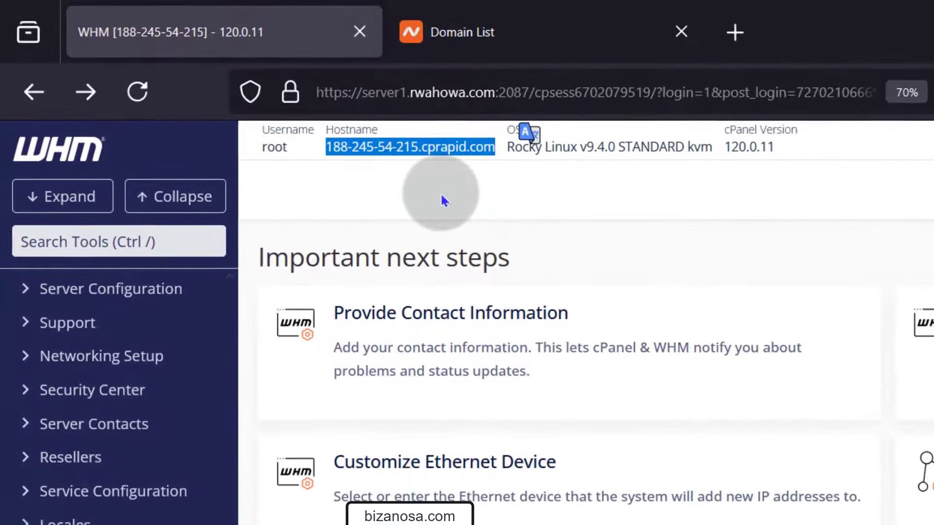
click(338, 147)
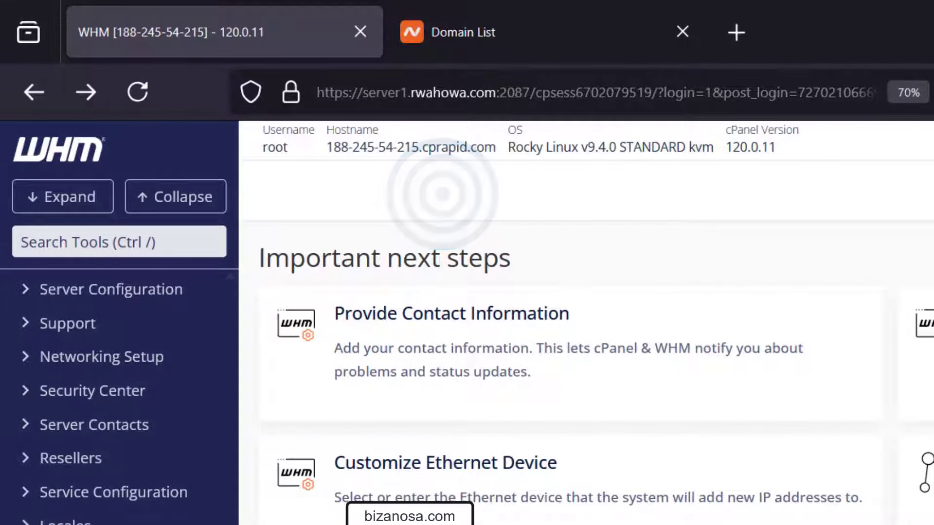
Print the server's current hostname in the SSH terminal.
key(super)
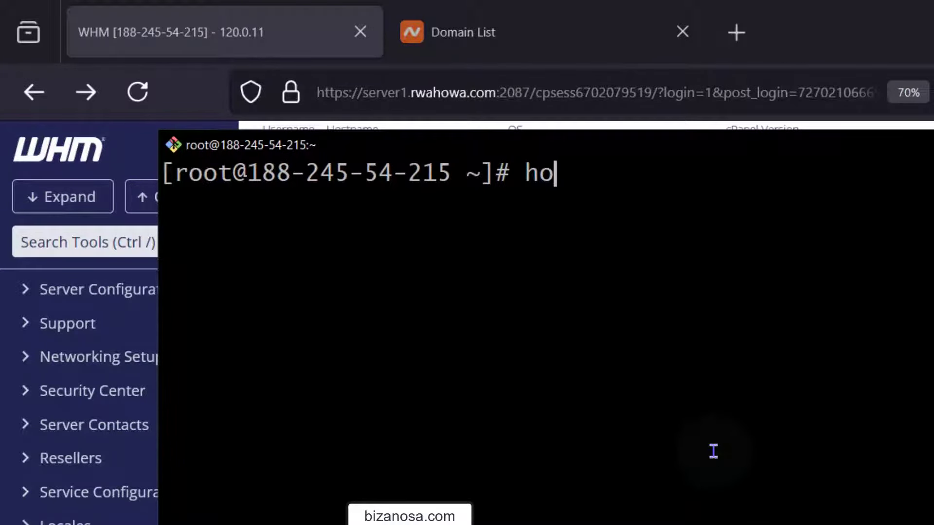
text(me)
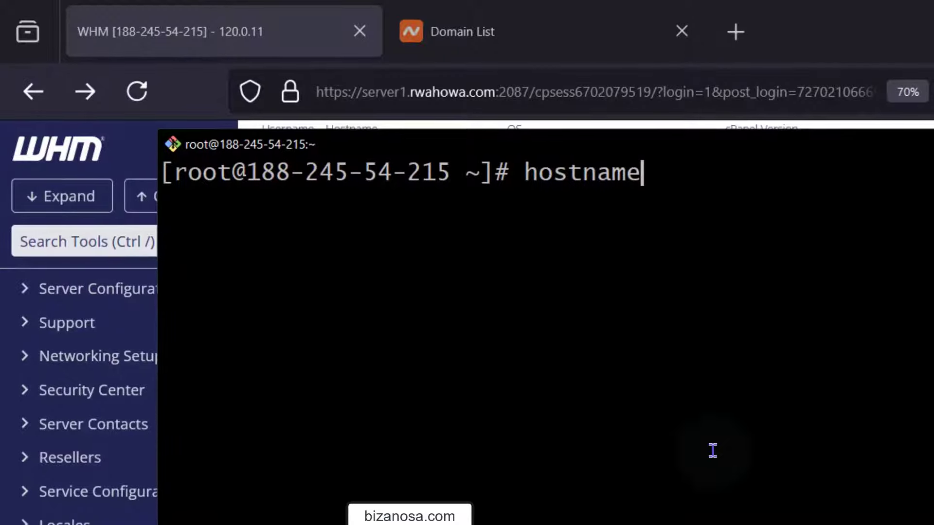
key(Return)
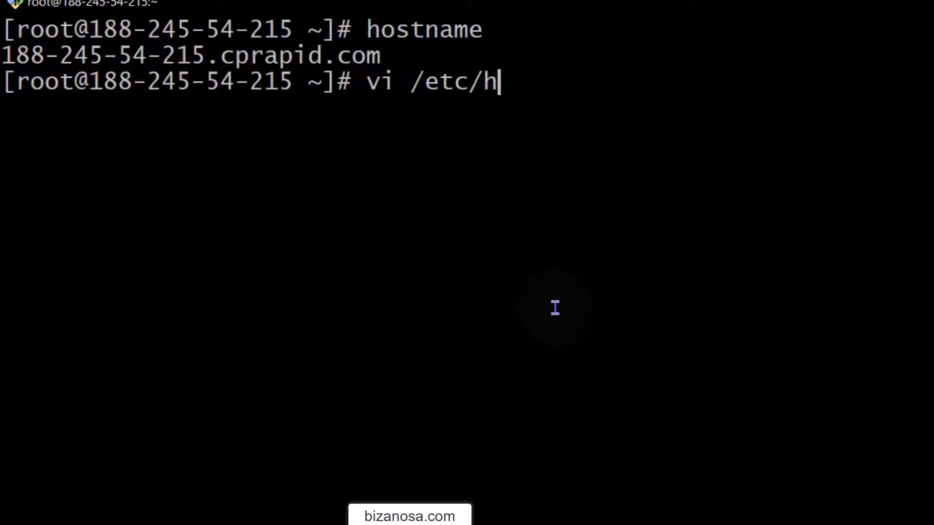
Delete the 188.245.54.215 cprapid.com line from /etc/hosts and save with ZZ.
key(Return)
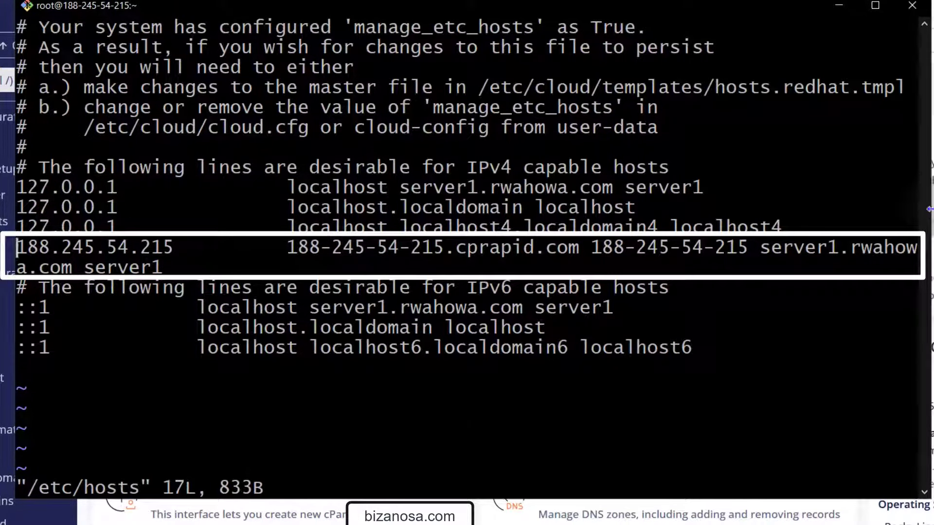
drag(929, 209, 933, 209)
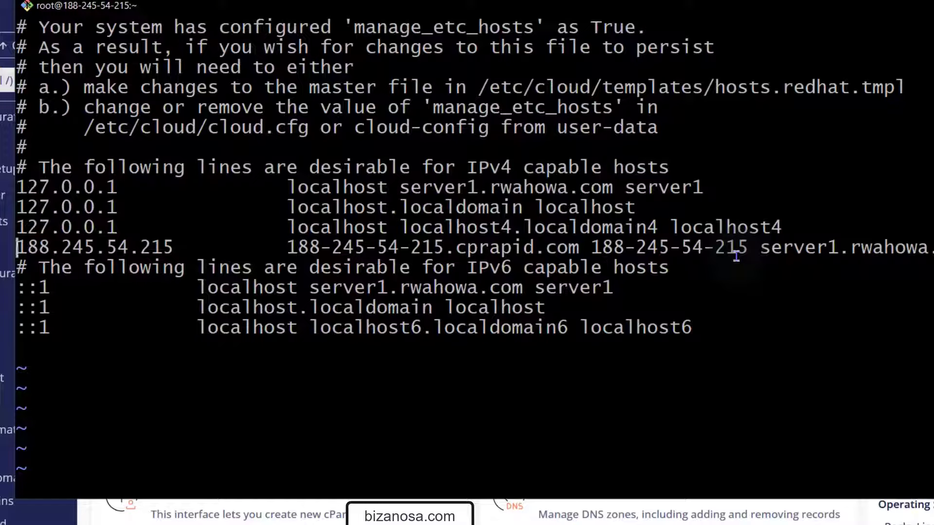
key(d)
key(d)
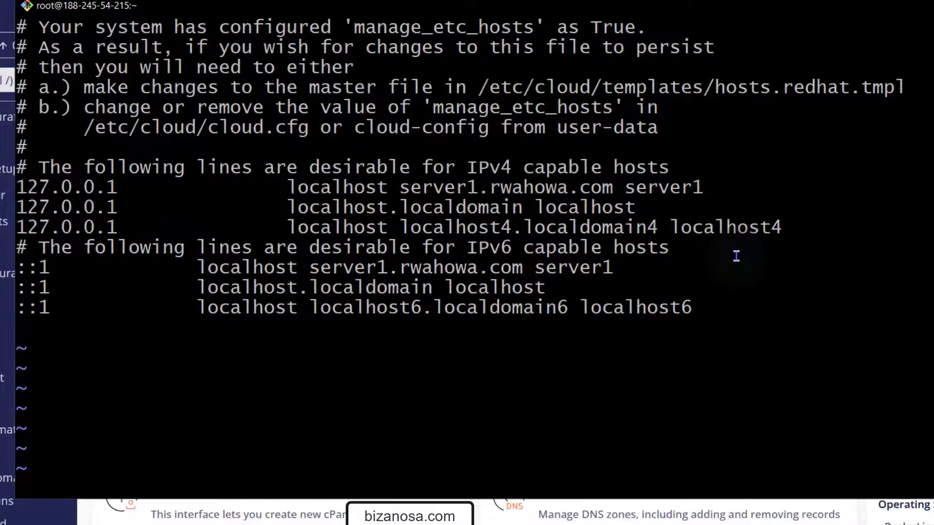
key(shift+z)
key(shift+z)
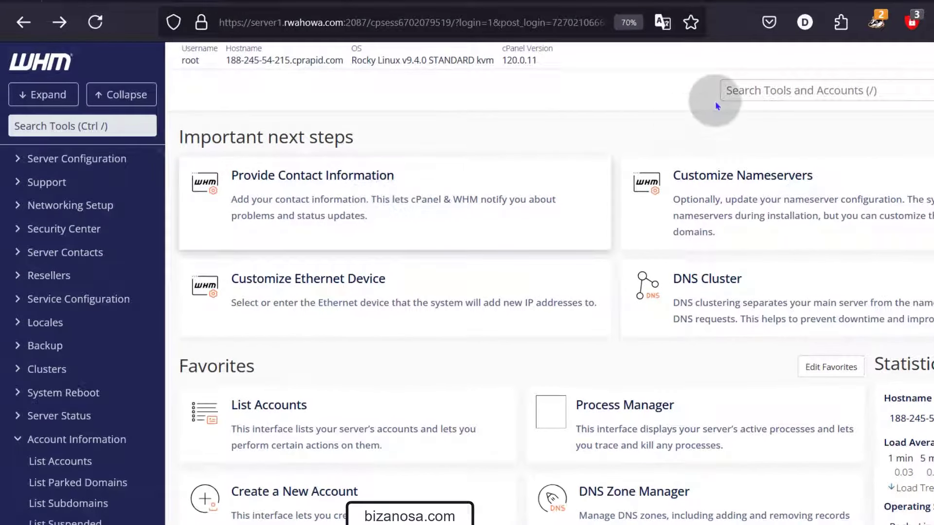
Open WHM's Change Hostname tool and copy server1.rwahowa.com from the page address.
click(774, 93)
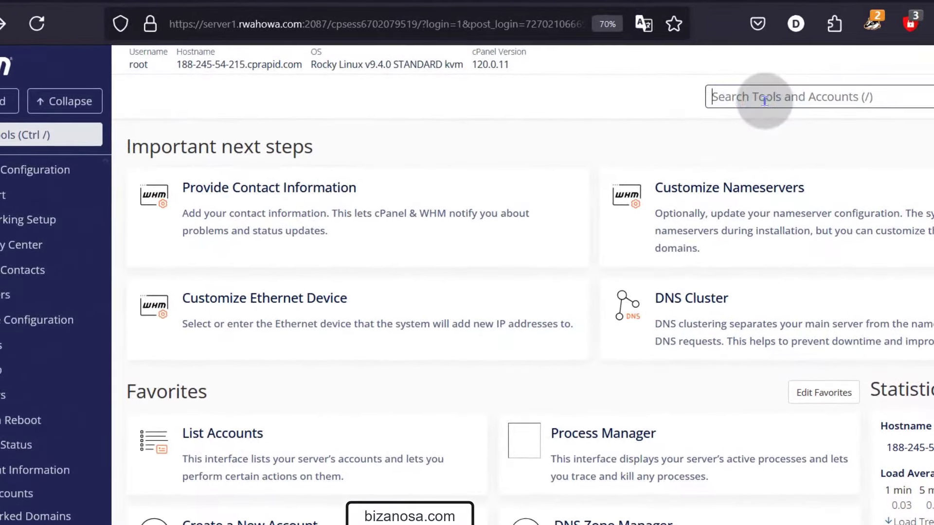
text(hostname)
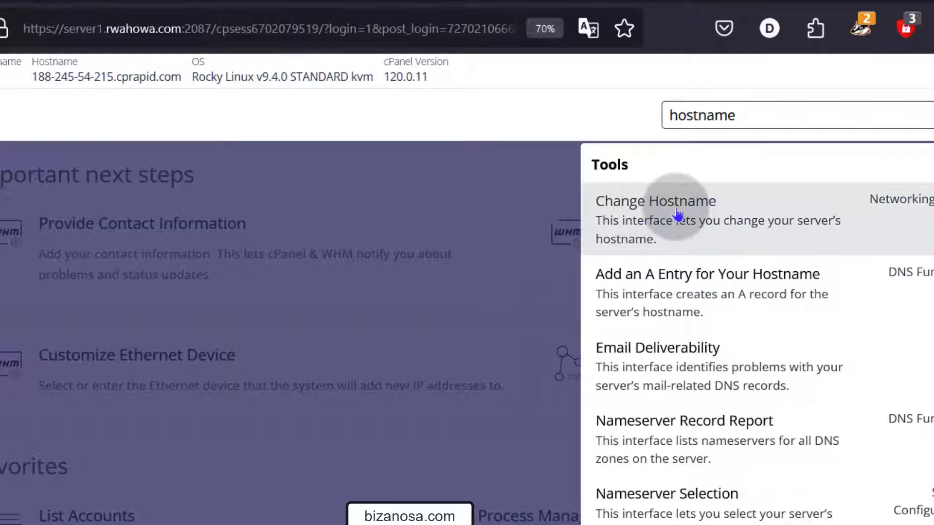
click(681, 213)
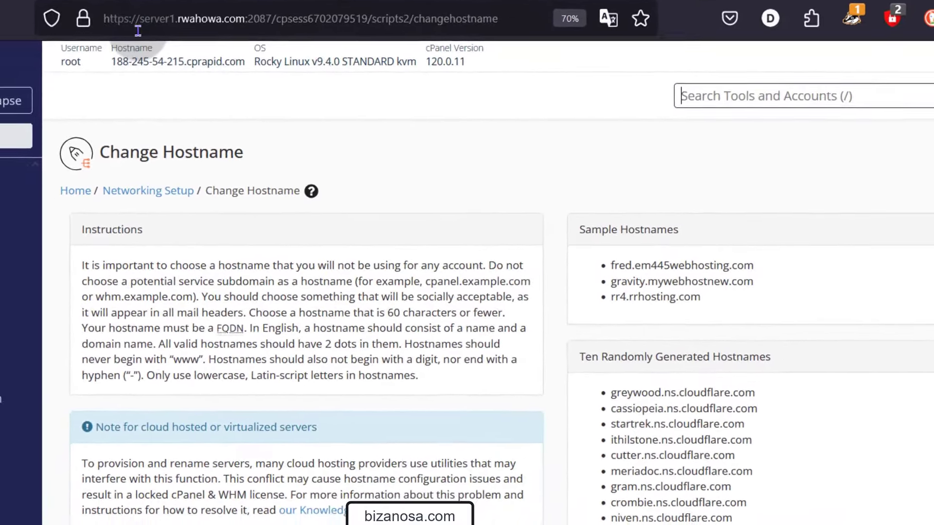
click(148, 20)
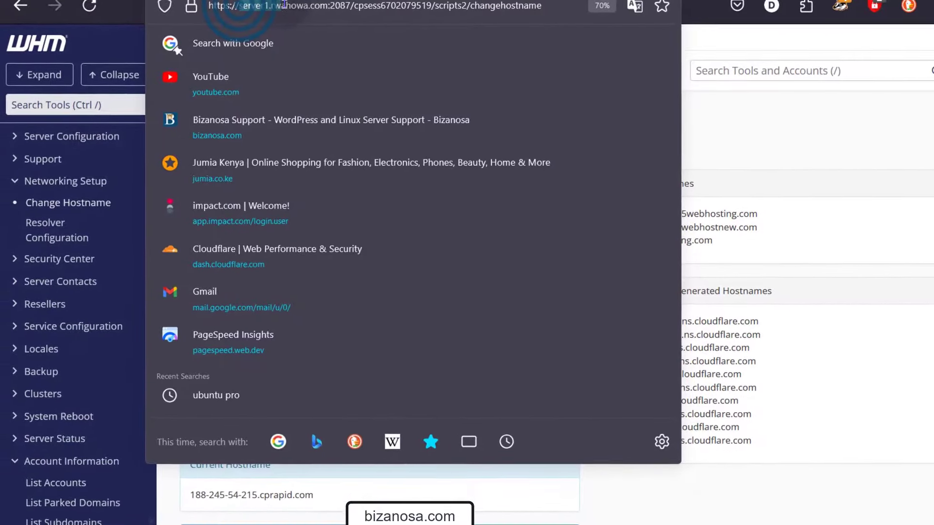
drag(285, 4, 322, 5)
right_click(311, 6)
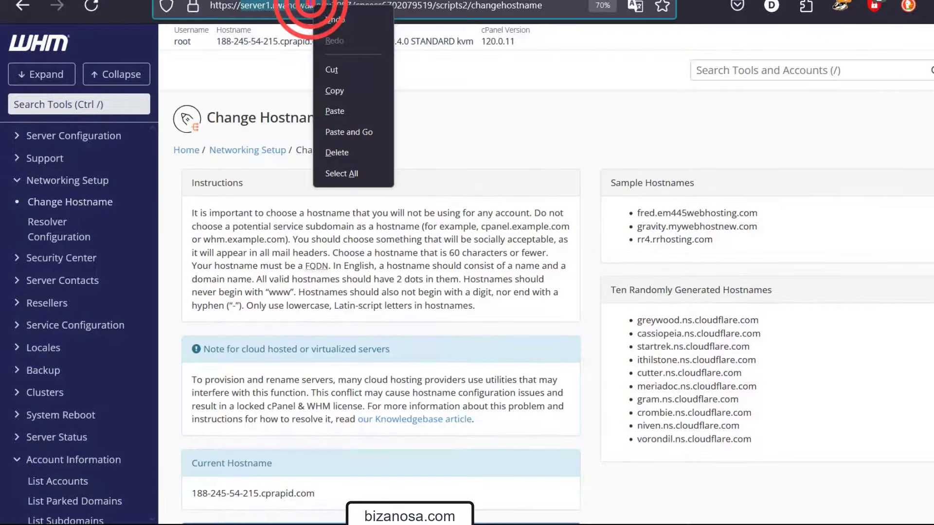
click(340, 92)
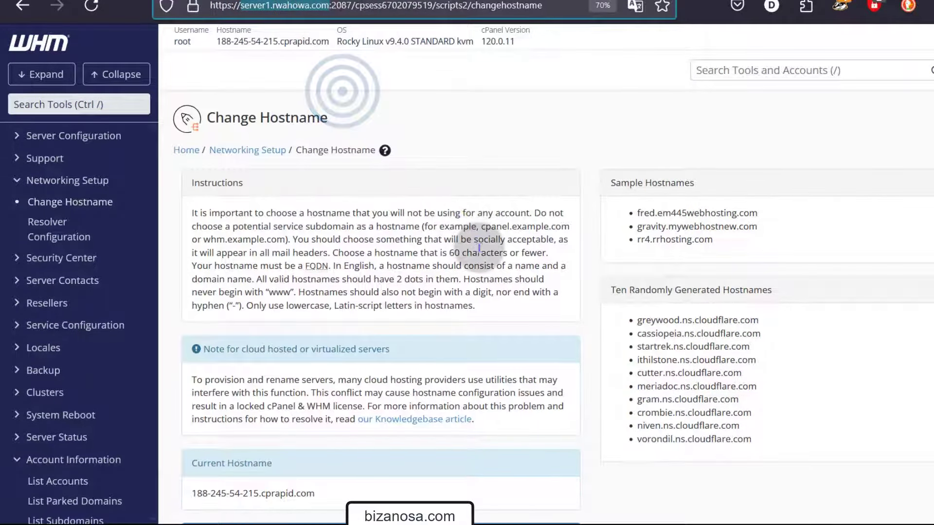
Replace the New Hostname with server1.rwahowa.com and apply the change.
scroll(403, 181, down, 5)
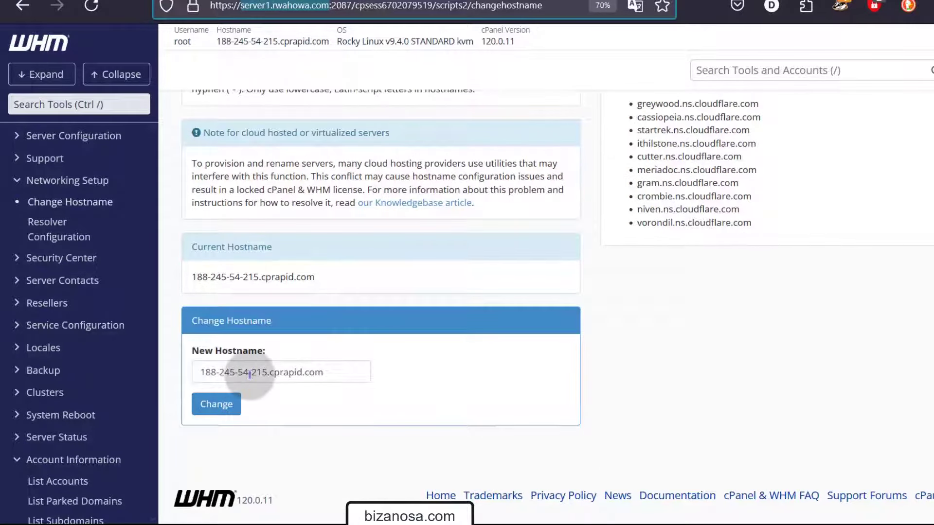
triple_click(252, 372)
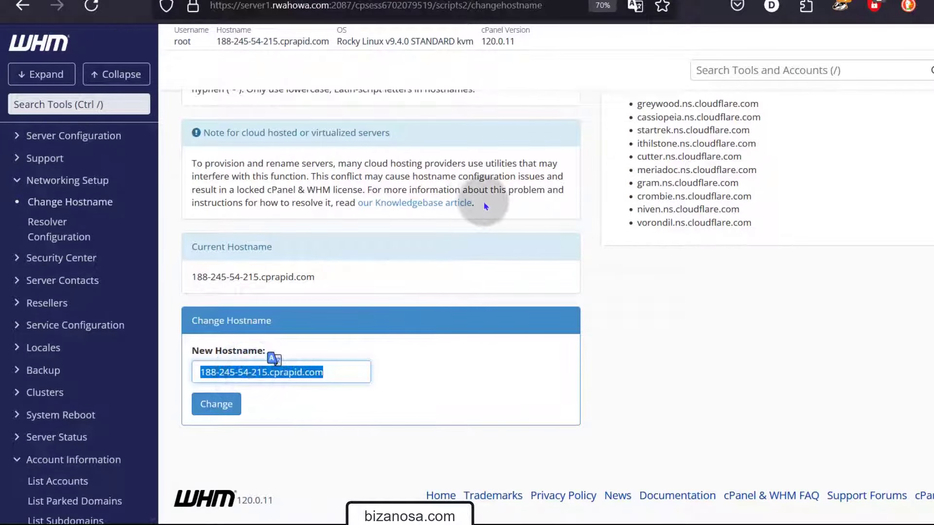
key(ctrl+0)
scroll(554, 214, down, 10)
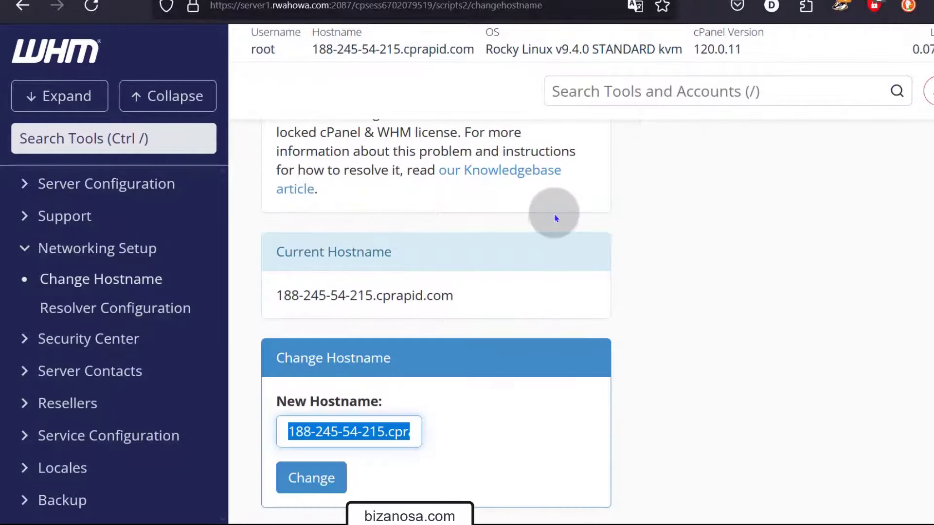
scroll(553, 214, up, 2)
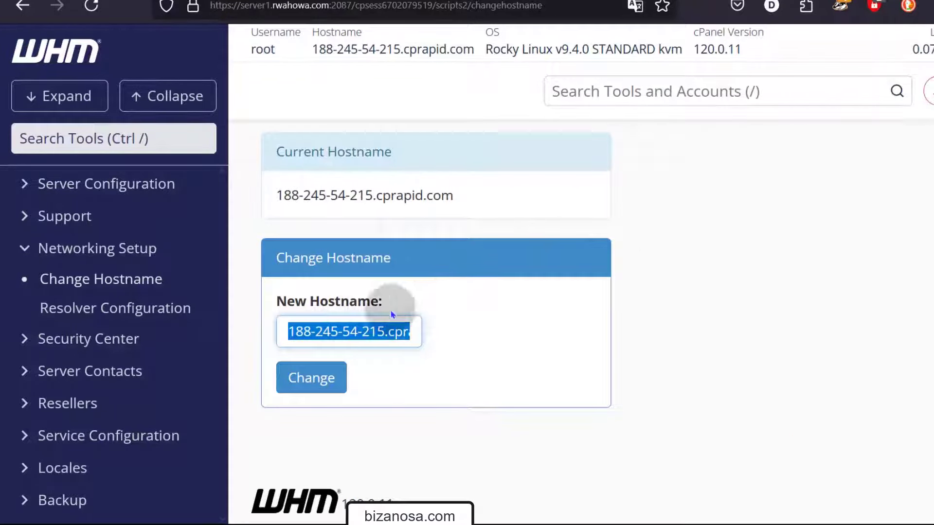
right_click(355, 332)
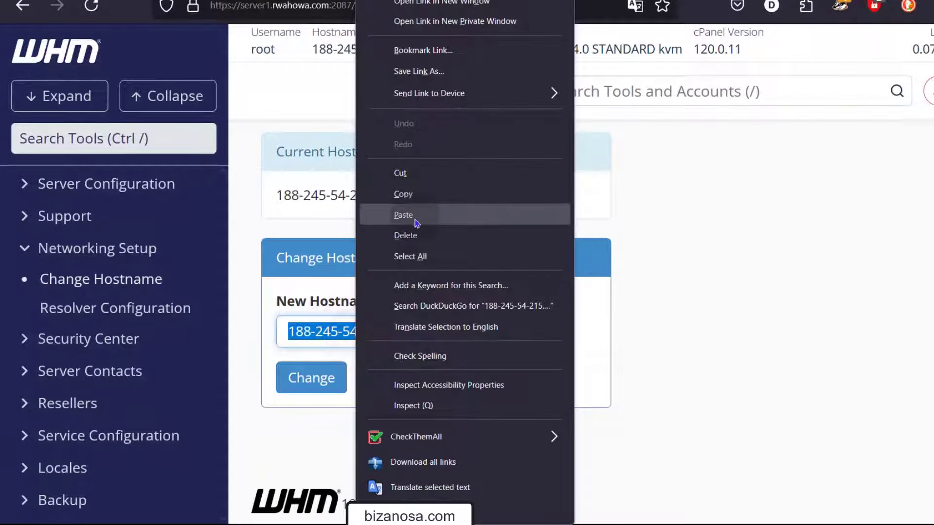
click(413, 215)
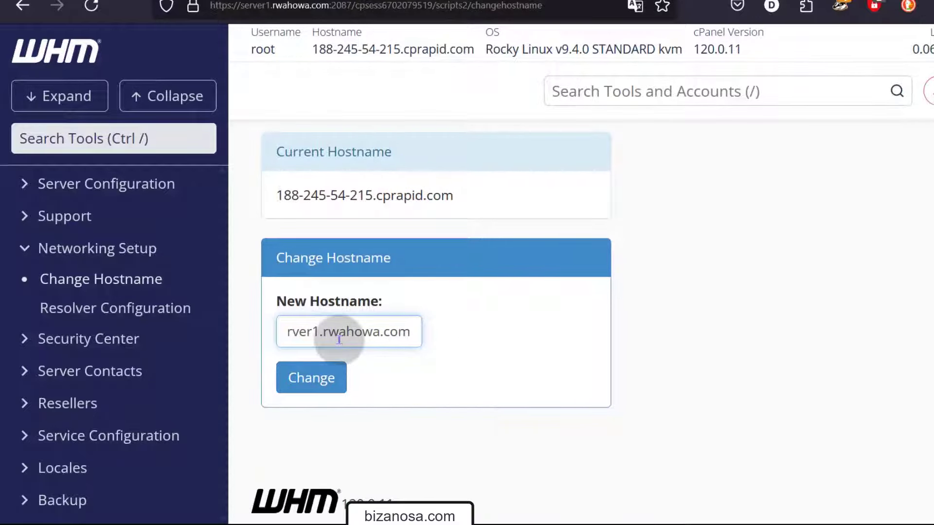
key(Left)
key(Left)
key(Left)
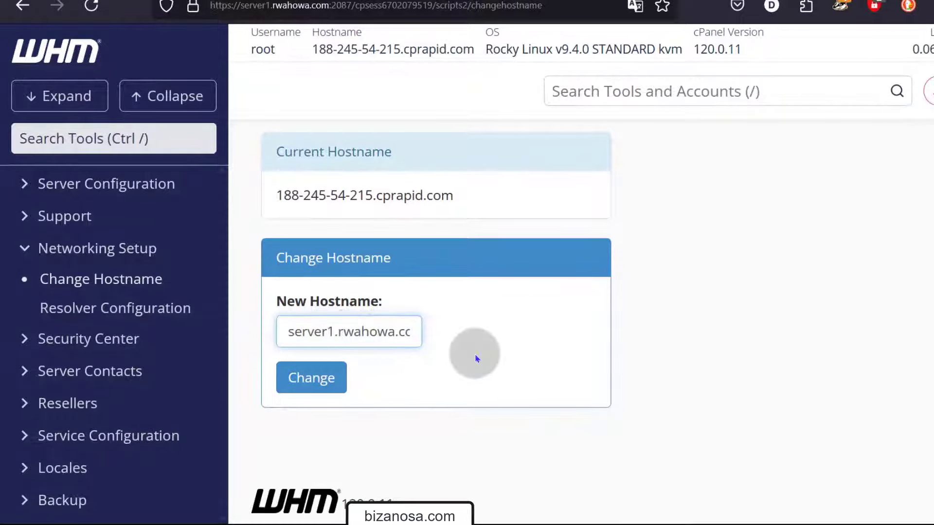
key(Right)
key(Right)
key(Right)
key(Right)
key(Right)
key(Right)
key(Right)
key(Right)
key(Right)
key(Right)
key(Right)
key(Right)
key(Right)
key(Right)
key(Right)
key(Right)
key(Right)
key(Right)
key(Right)
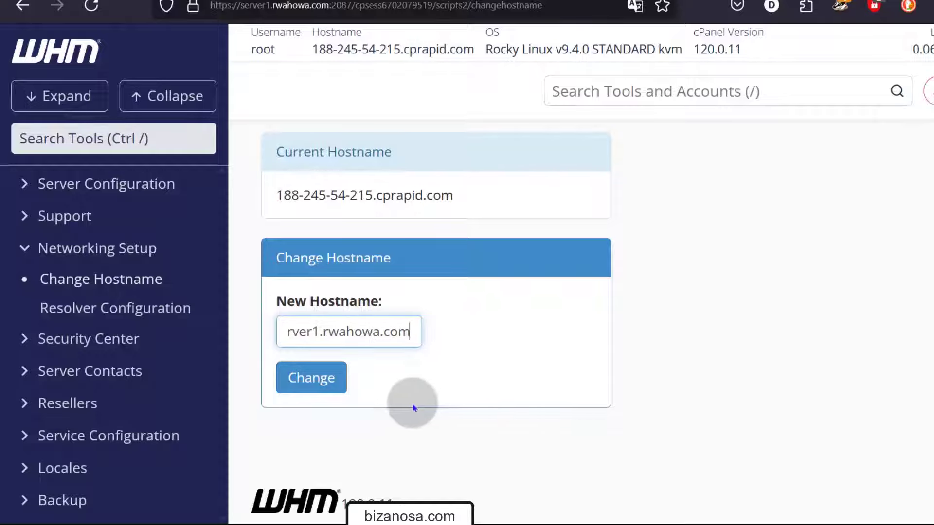
click(310, 379)
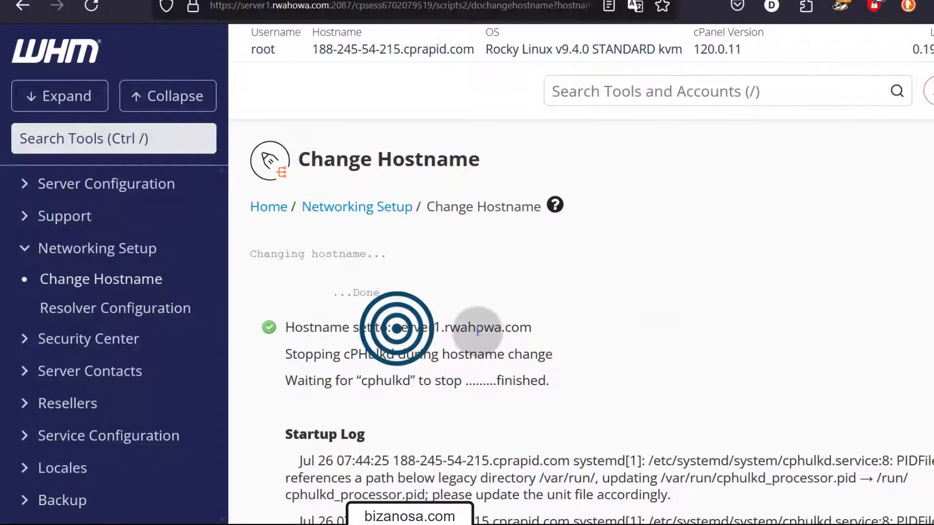
Reload the page to confirm server1.rwahowa.com appears as the hostname.
drag(393, 327, 484, 327)
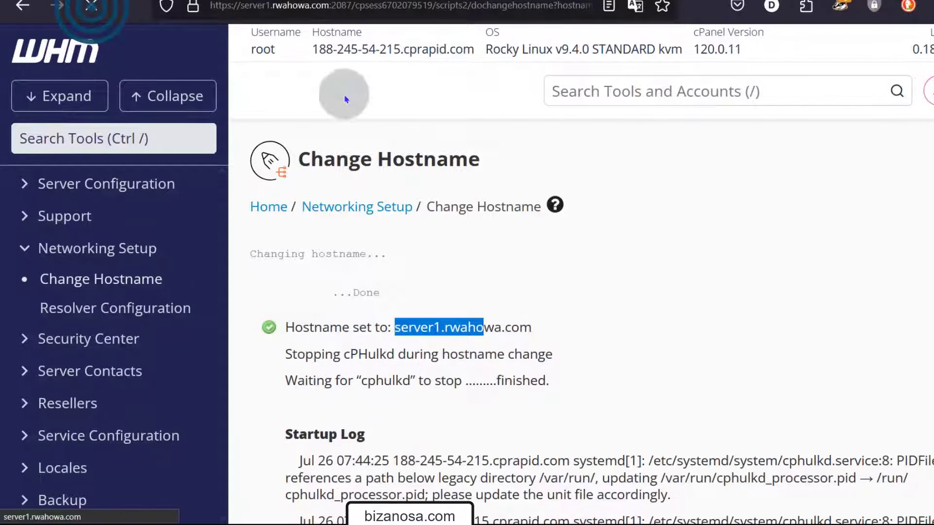
click(368, 47)
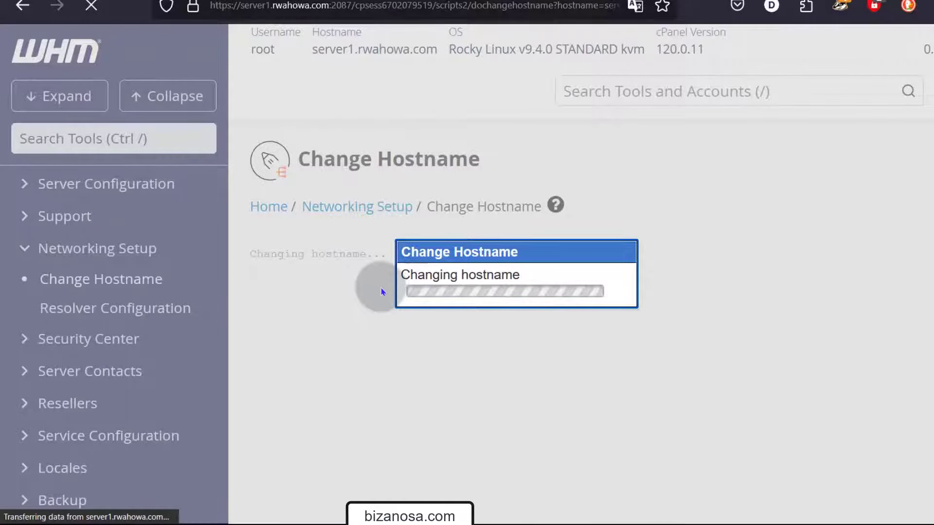
scroll(442, 250, down, 4)
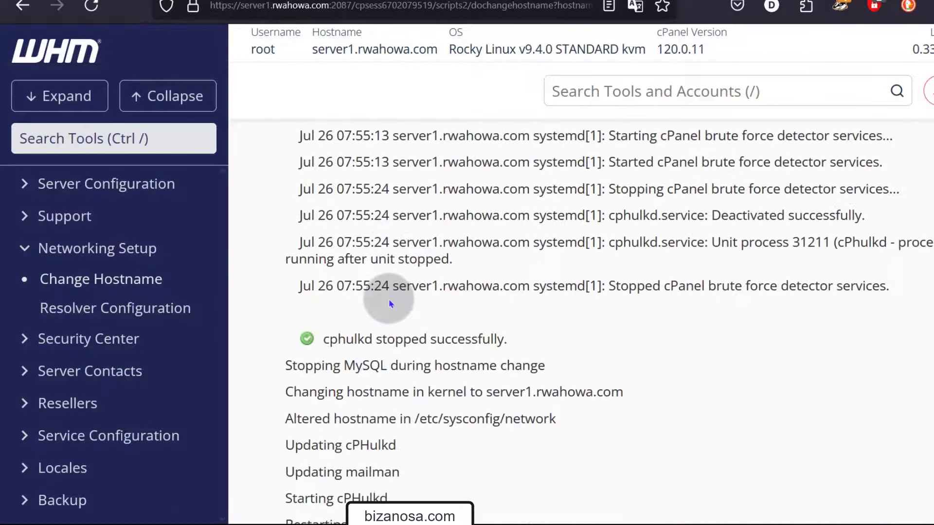
scroll(389, 299, up, 4)
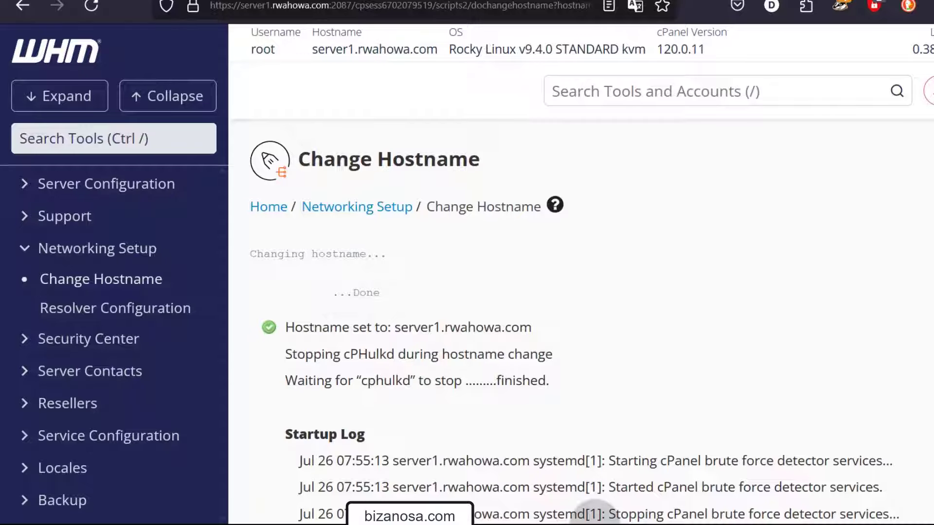
Confirm in the SSH terminal that the hostname now reports server1.rwahowa.com.
key(super)
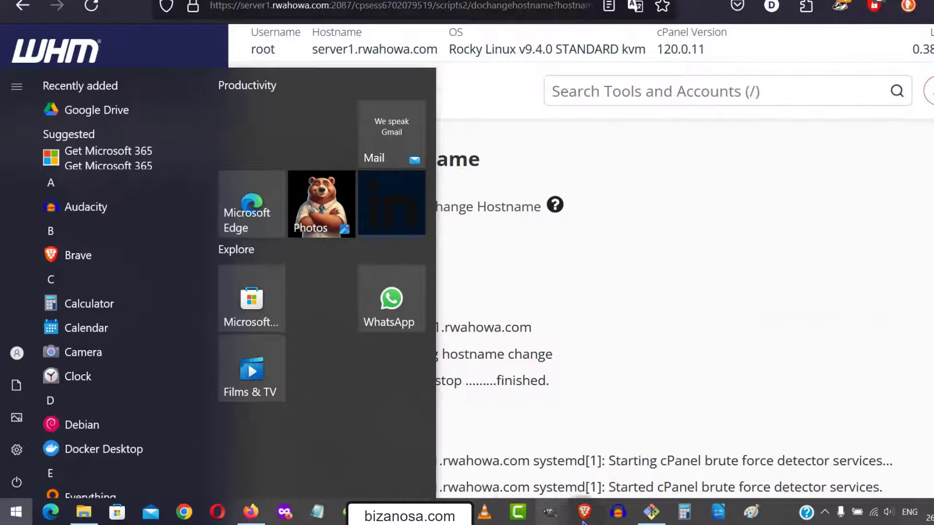
click(650, 511)
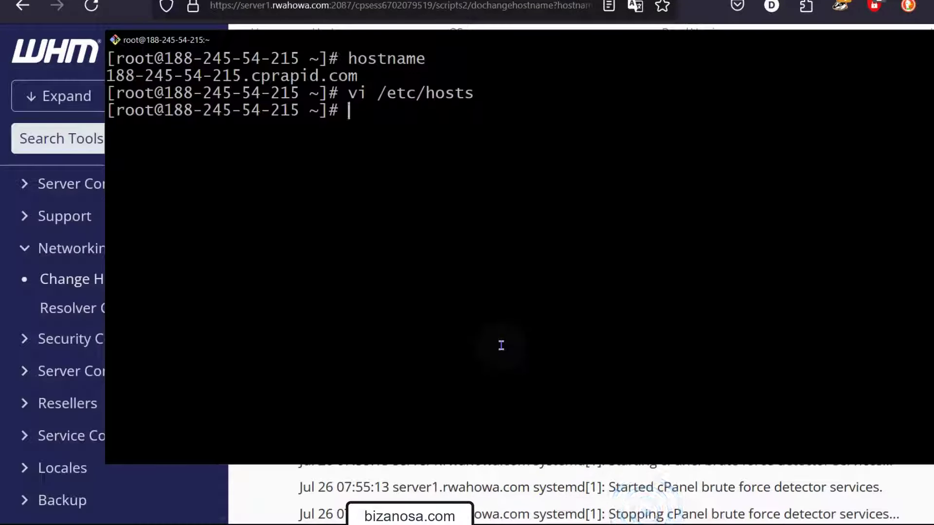
key(Up)
key(Up)
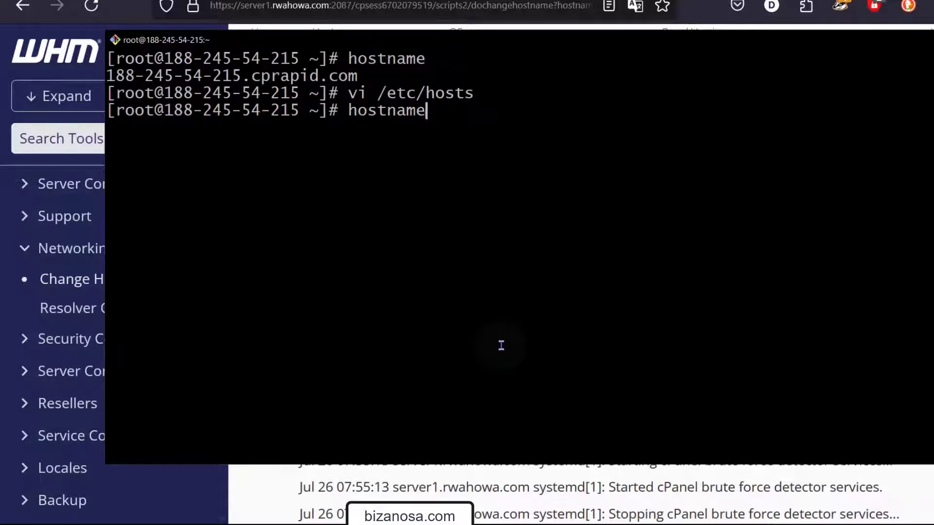
key(Return)
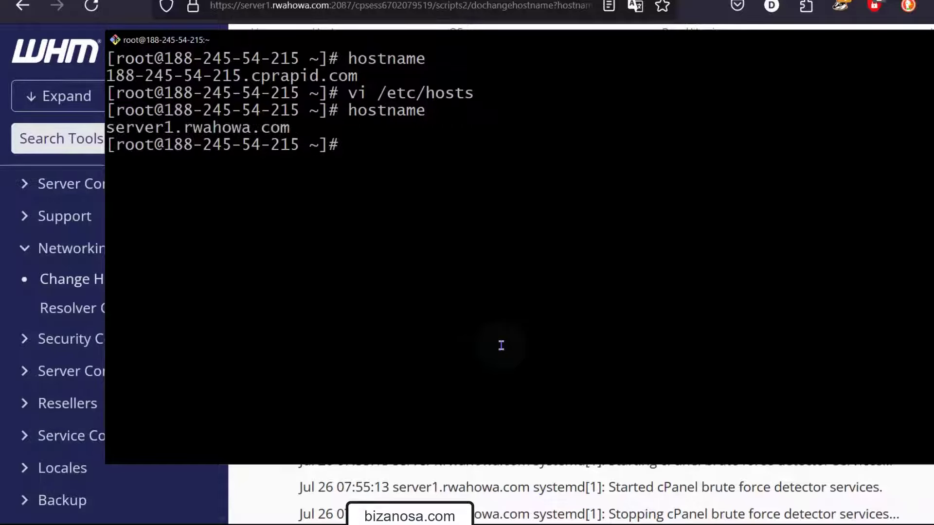
Open /etc/hosts and inspect the 188.245.54.215 line mapping to server1.rwahowa.com.
key(Up)
key(Up)
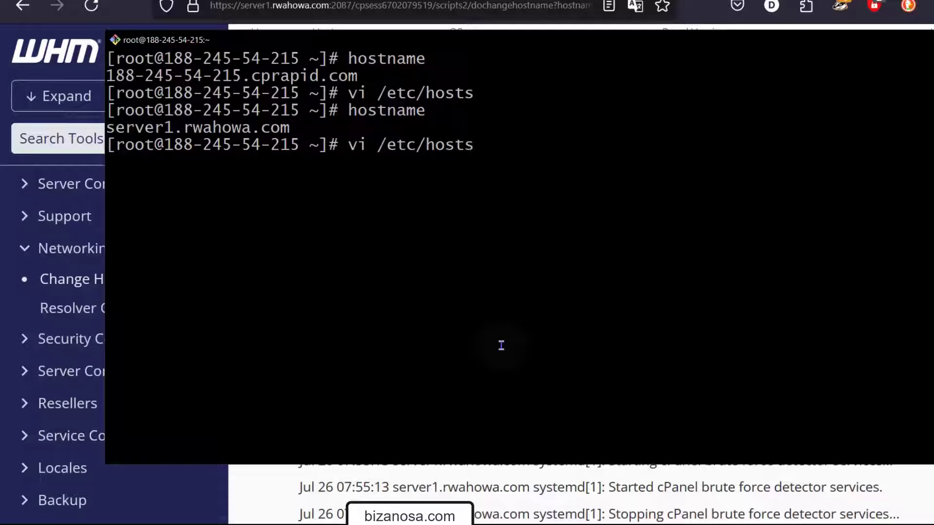
key(Return)
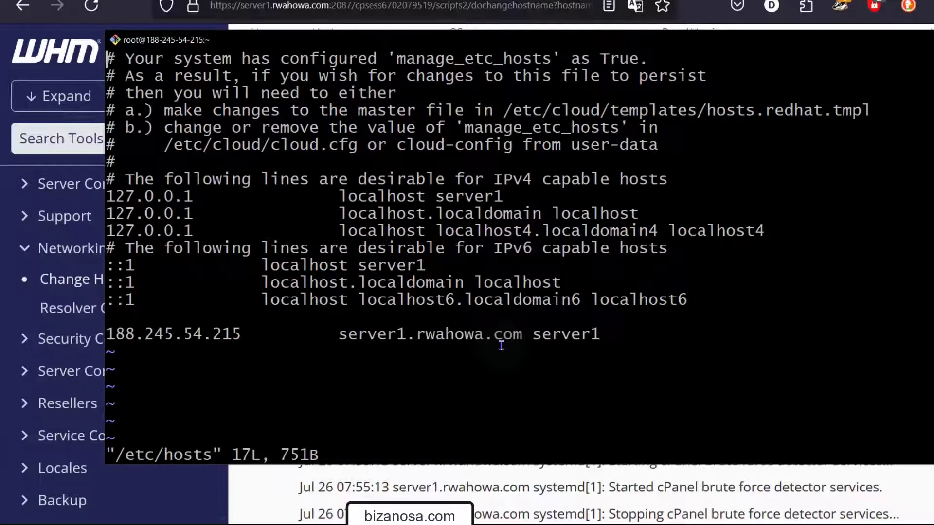
key(Down)
key(Down)
key(Down)
key(Down)
key(Right)
key(Right)
key(Right)
key(Right)
key(Right)
key(Right)
key(Right)
key(Right)
key(Right)
key(Right)
key(Right)
key(Right)
key(Right)
key(Right)
key(Right)
key(Right)
key(Right)
key(Right)
key(Right)
key(Right)
key(Left)
key(Left)
key(Left)
key(Right)
key(Right)
key(Right)
key(Right)
key(Right)
key(Right)
key(Right)
key(Right)
key(Right)
key(Right)
key(Right)
key(Right)
key(Right)
key(Left)
key(Left)
key(Left)
key(Left)
key(Left)
key(Left)
key(Left)
key(Left)
key(Left)
key(Left)
key(Left)
key(Left)
key(Left)
key(Left)
key(Left)
key(Left)
key(Left)
key(Left)
key(Left)
key(Left)
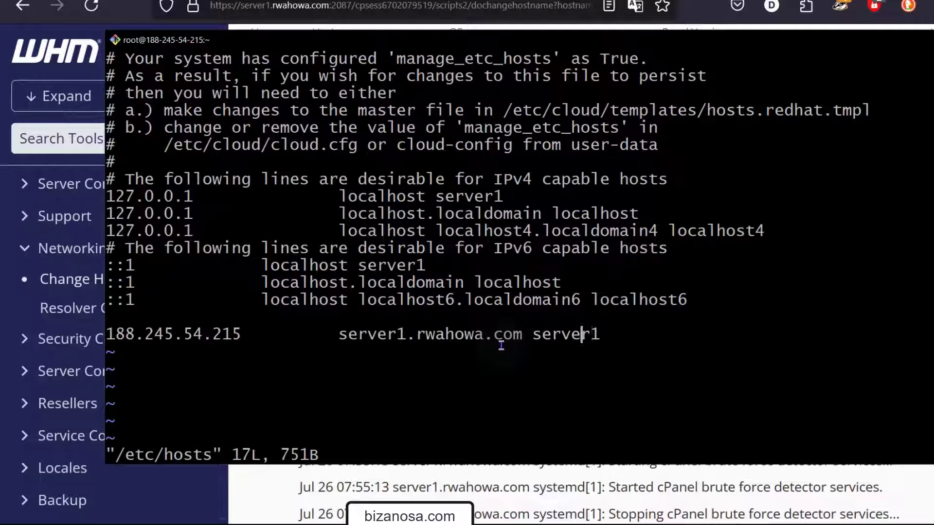
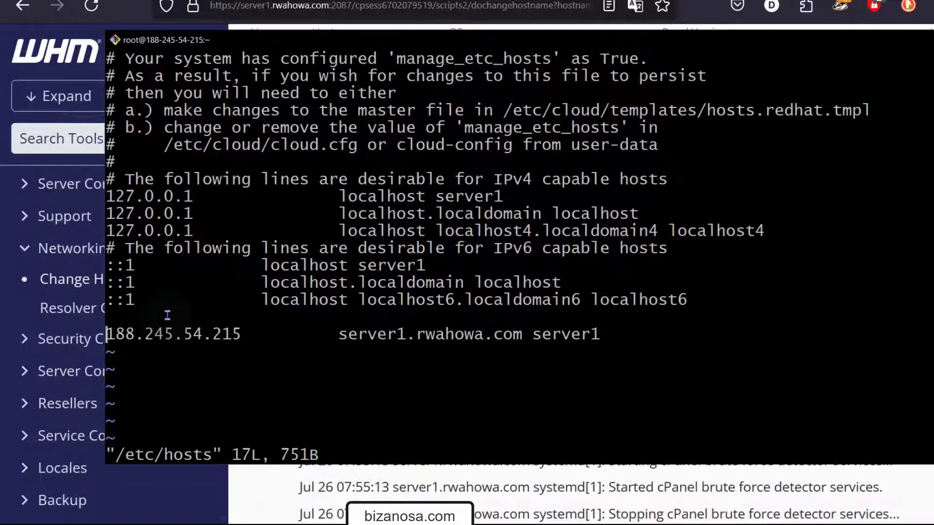
Quit /etc/hosts in vim with :q unchanged and switch back to WHM.
text(:q)
key(Return)
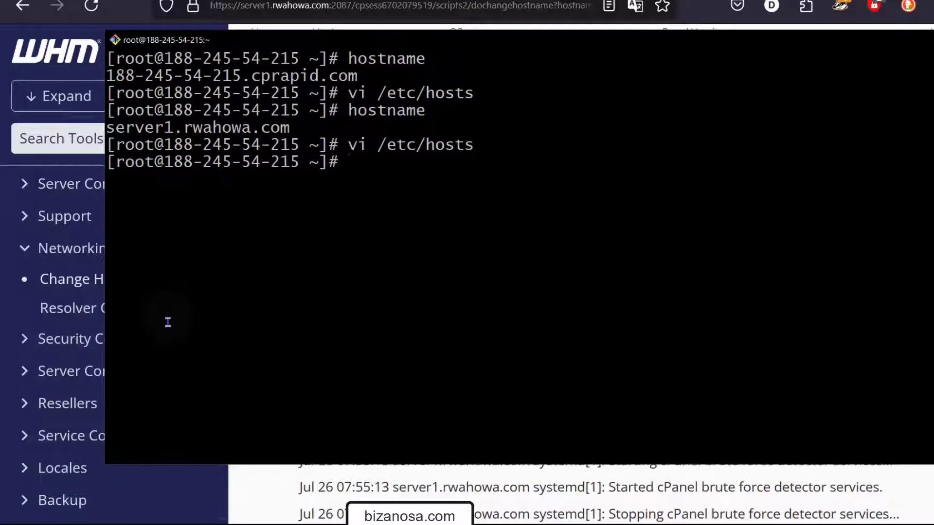
key(alt+Tab)
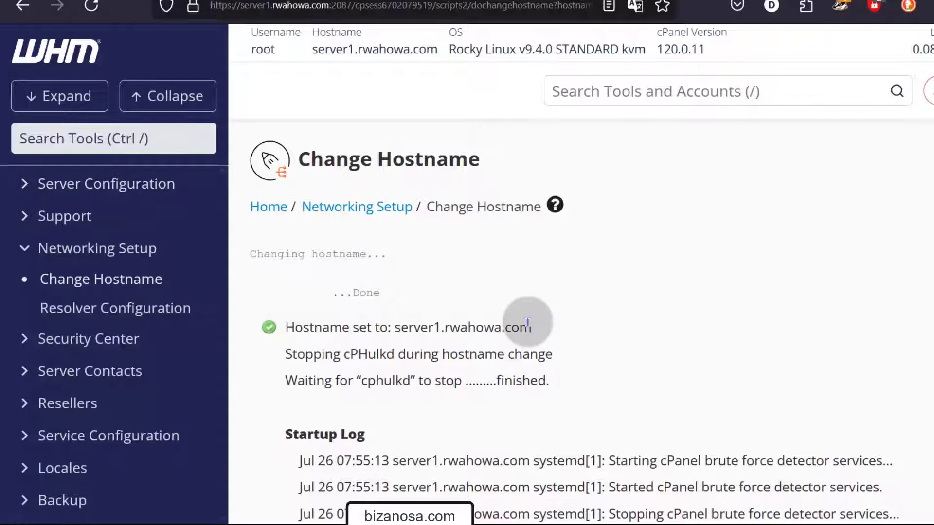
Review WHM's result showing the hostname set to server1.rwahowa.com.
scroll(523, 324, down, 2)
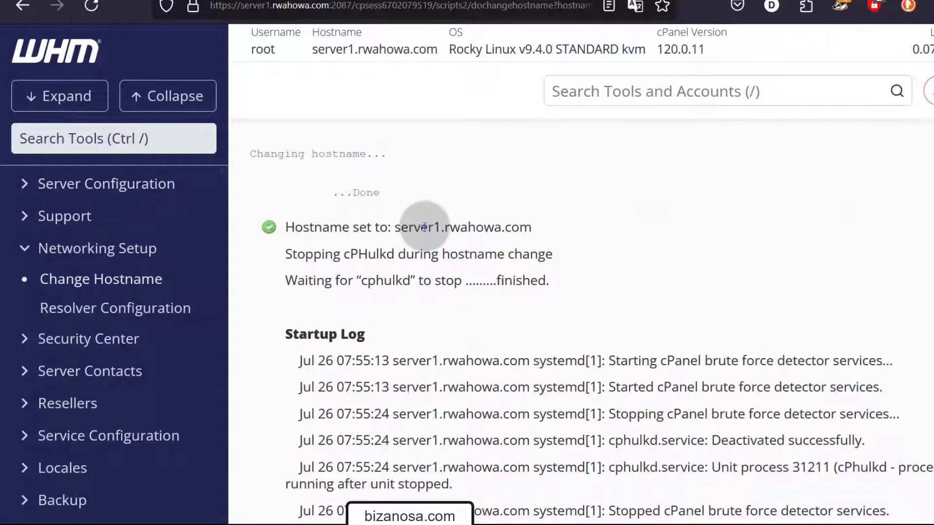
drag(425, 227, 537, 227)
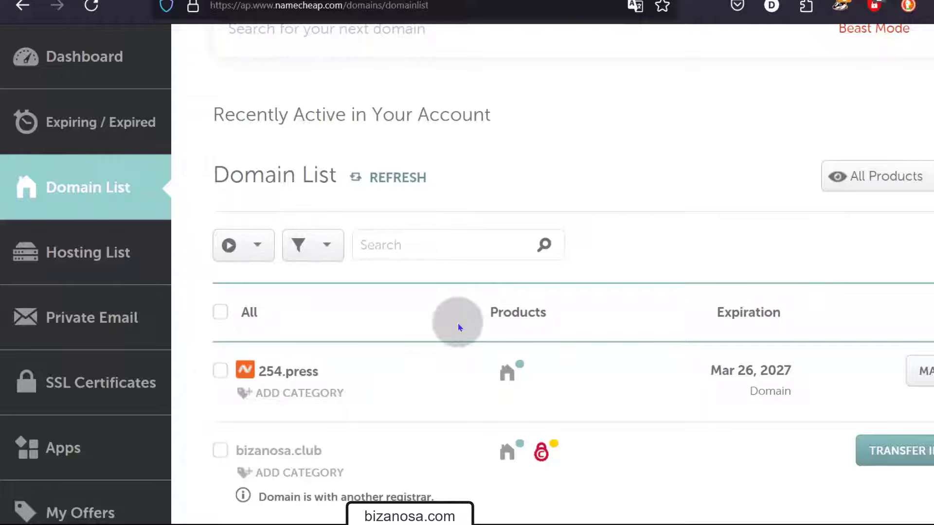
drag(258, 372, 323, 375)
click(551, 174)
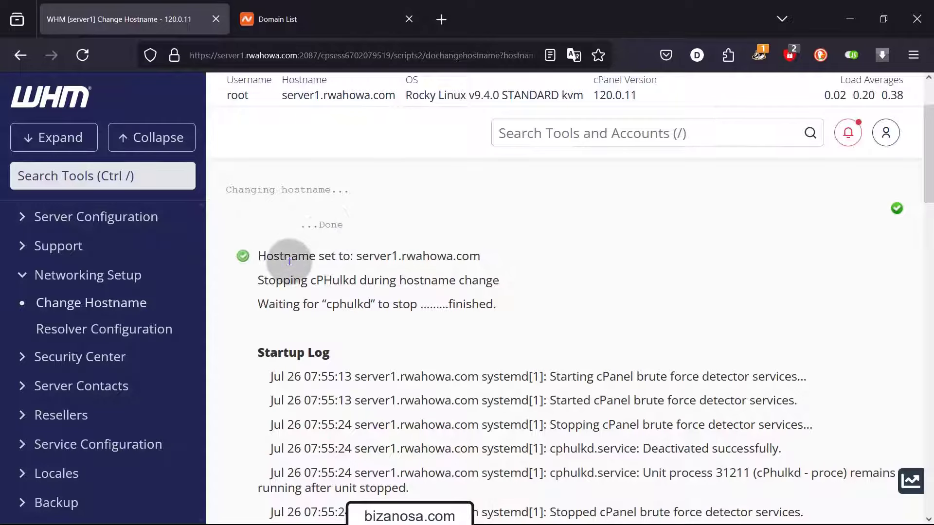
scroll(292, 257, up, 2)
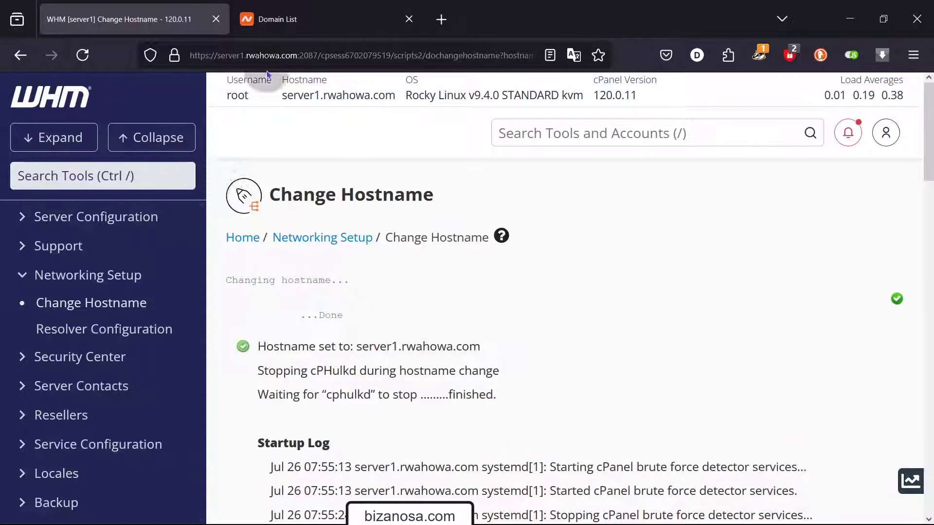
Go to Namecheap's Domain List and locate the 254.press domain.
click(289, 21)
double_click(235, 384)
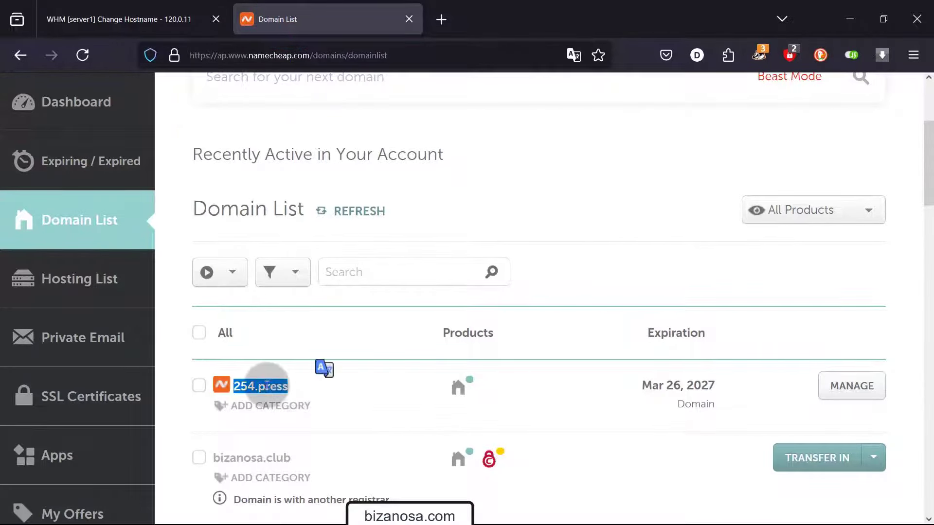
click(189, 156)
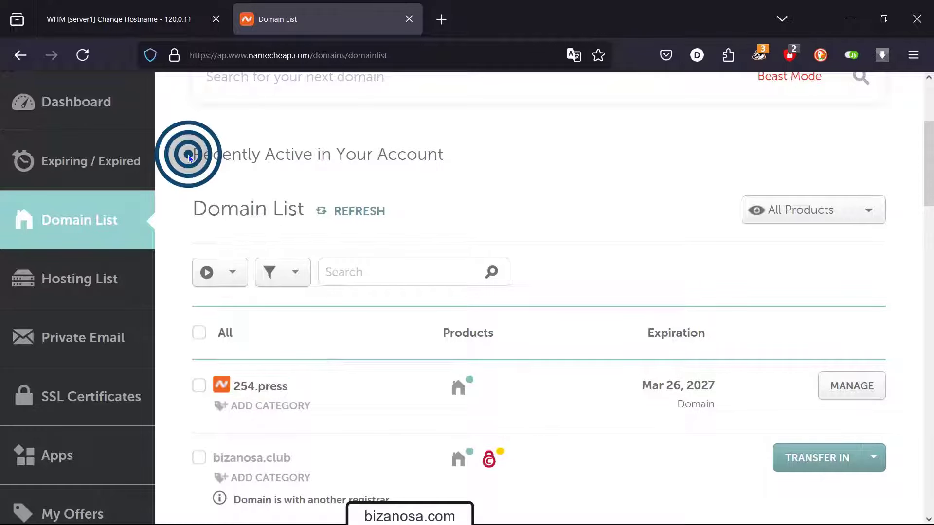
click(141, 19)
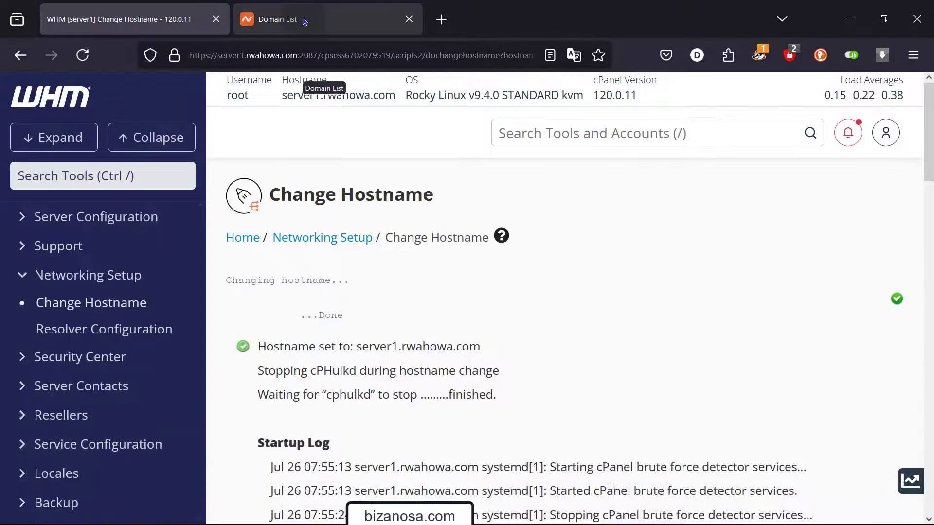
click(303, 20)
scroll(267, 305, down, 2)
double_click(287, 298)
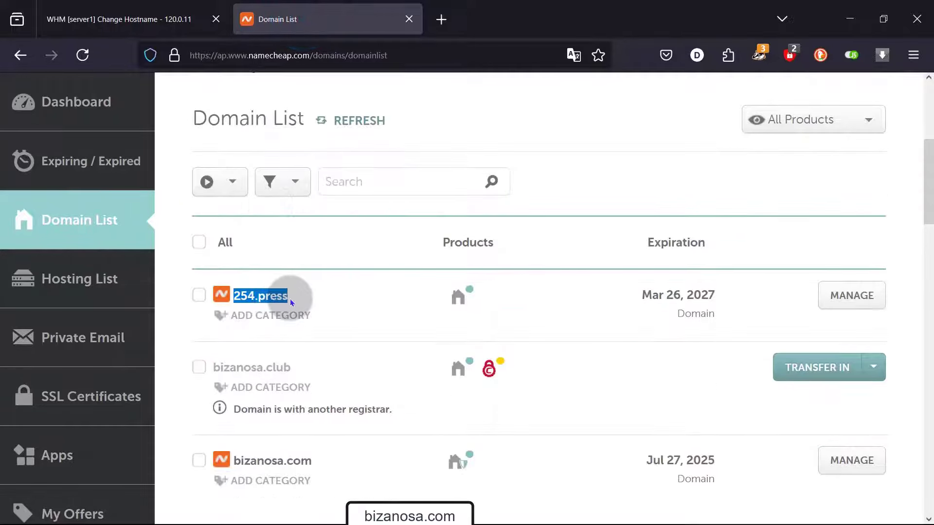
double_click(262, 296)
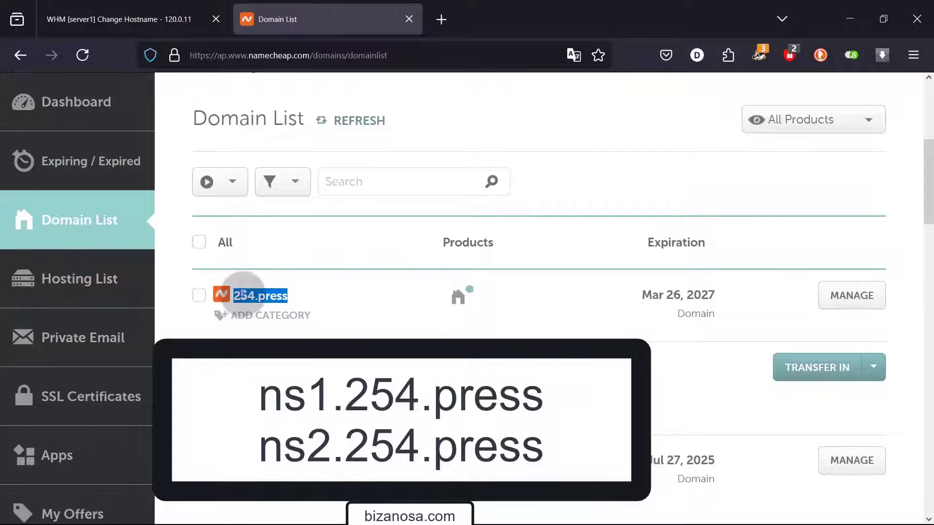
click(170, 317)
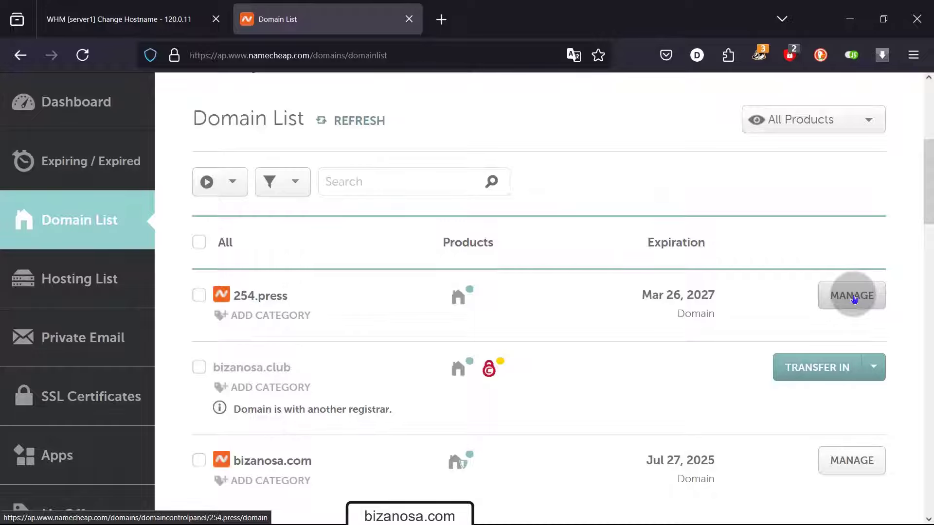
Open 254.press's Advanced DNS settings, try Change DNS Type, then return to its Domain overview.
click(854, 299)
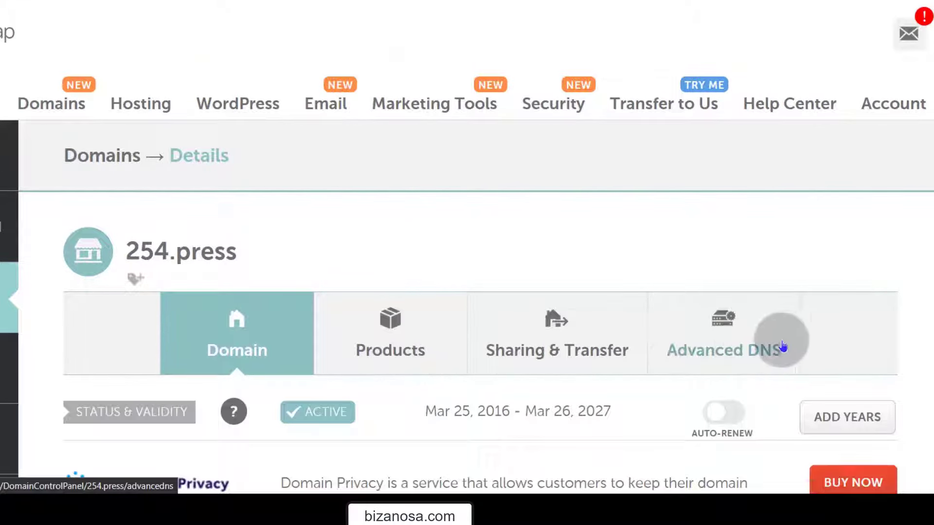
click(734, 335)
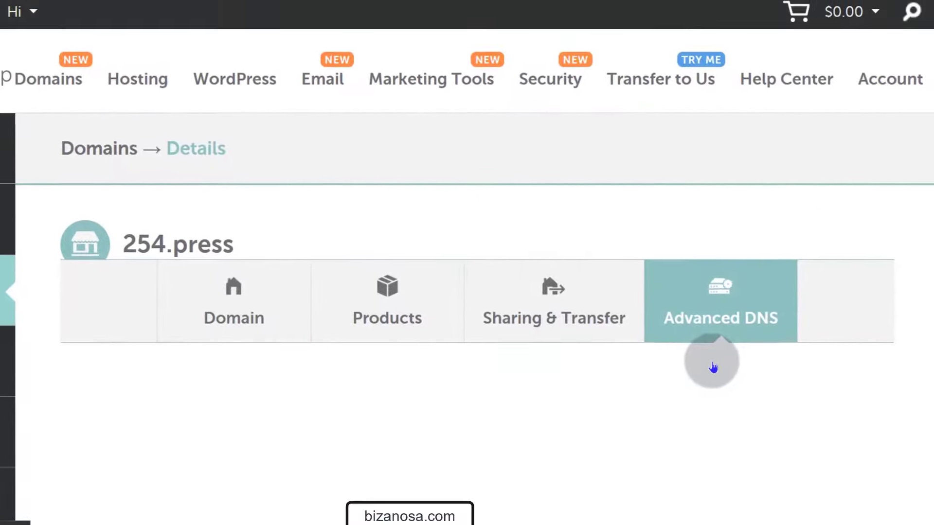
scroll(713, 377, down, 5)
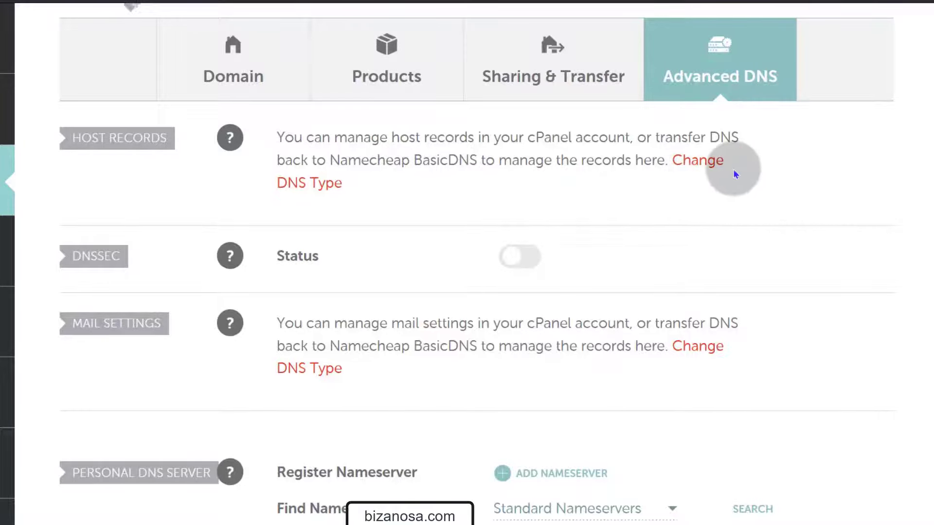
drag(561, 161, 512, 160)
drag(421, 160, 429, 159)
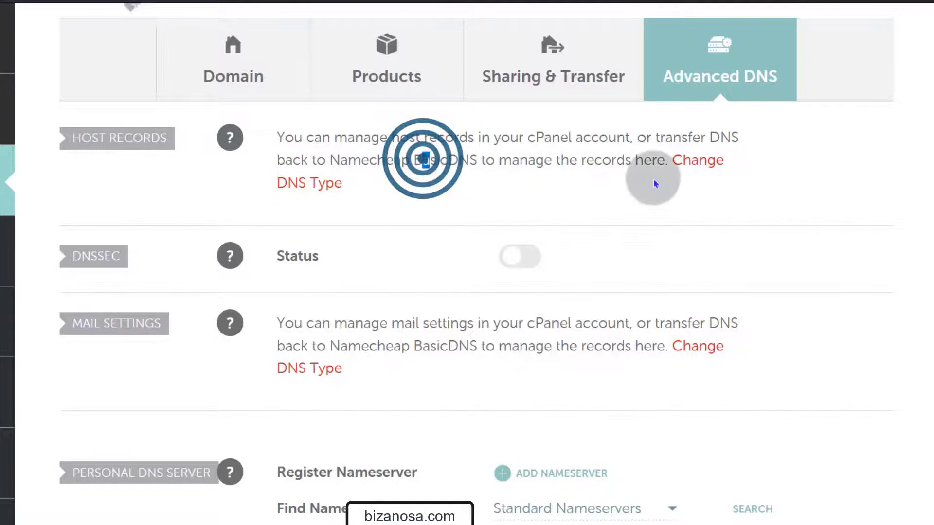
scroll(476, 229, up, 5)
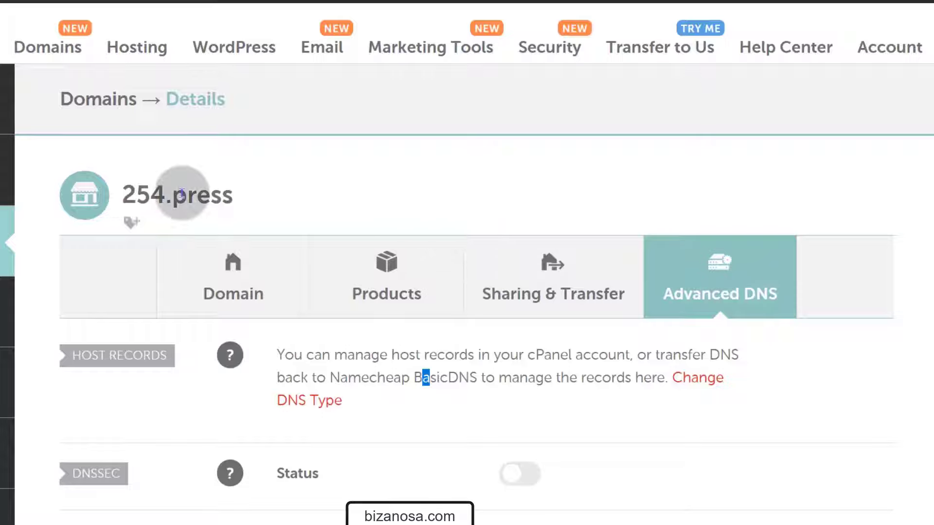
drag(138, 191, 201, 203)
click(438, 180)
scroll(523, 182, down, 5)
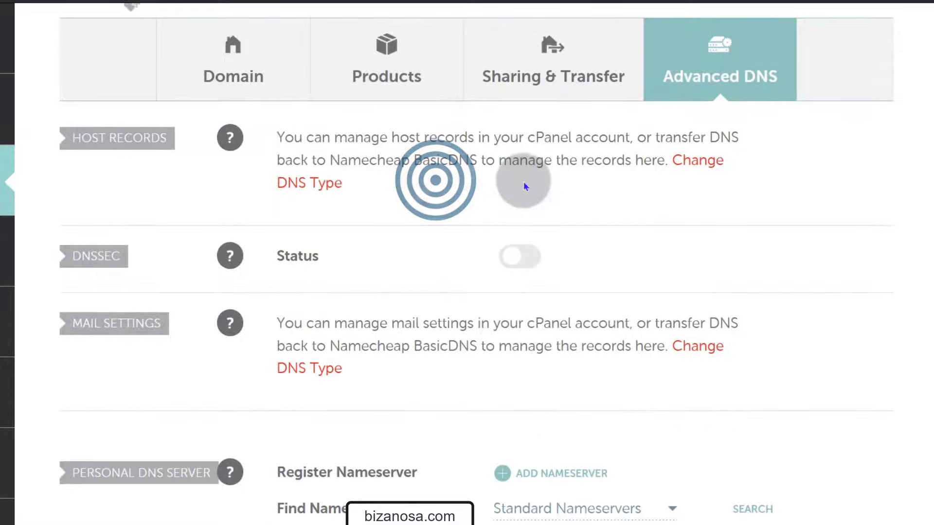
click(703, 164)
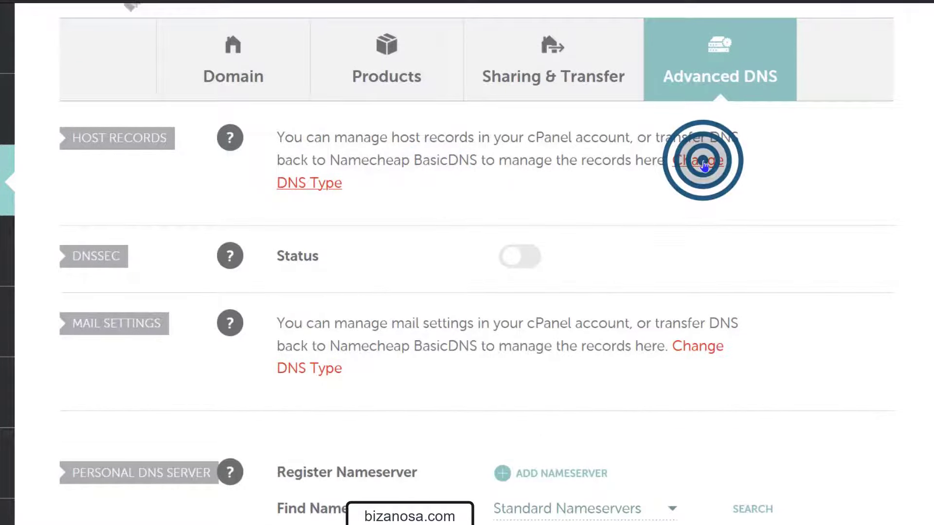
click(231, 91)
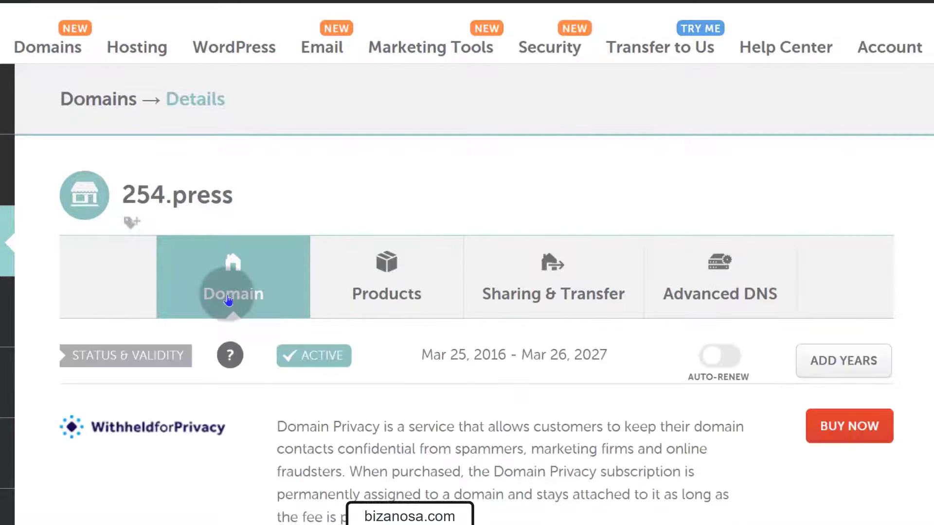
Change 254.press's nameservers from Custom DNS to Namecheap BasicDNS and save.
scroll(560, 332, down, 10)
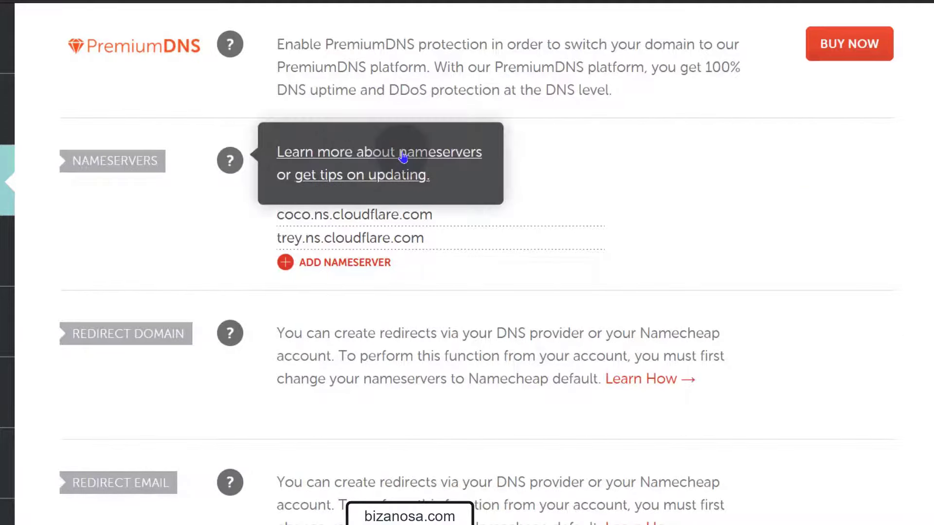
click(437, 159)
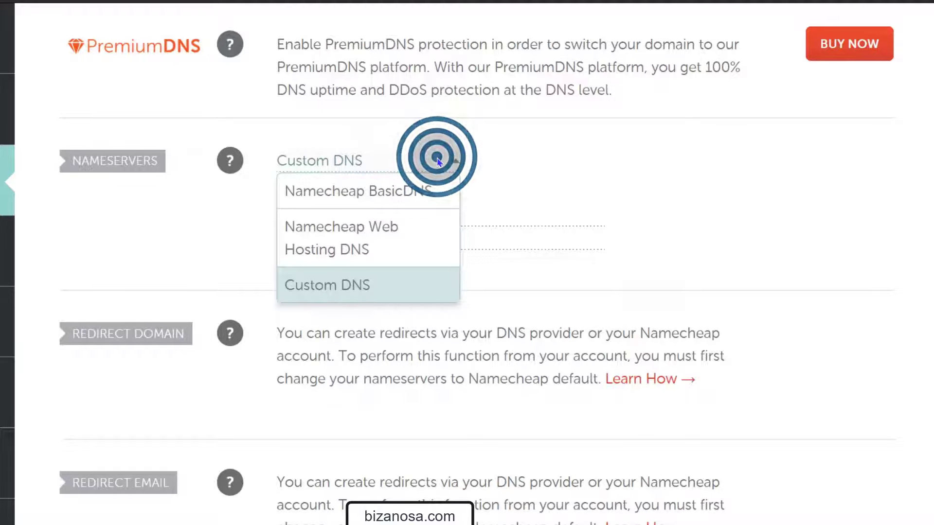
click(354, 194)
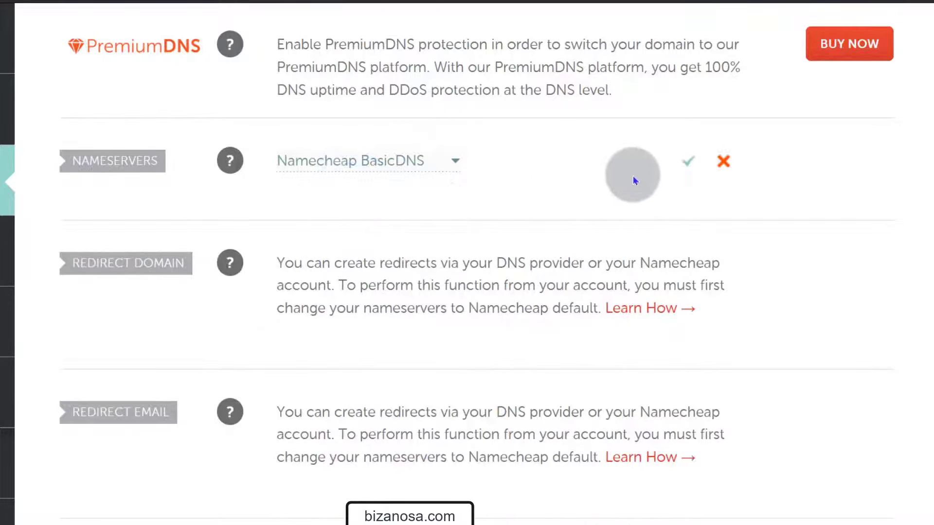
click(688, 162)
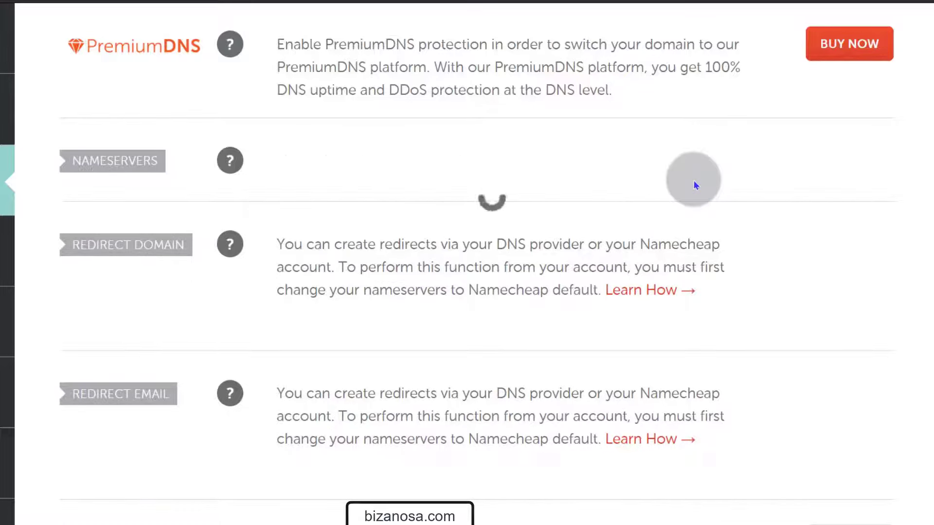
scroll(521, 258, down, 10)
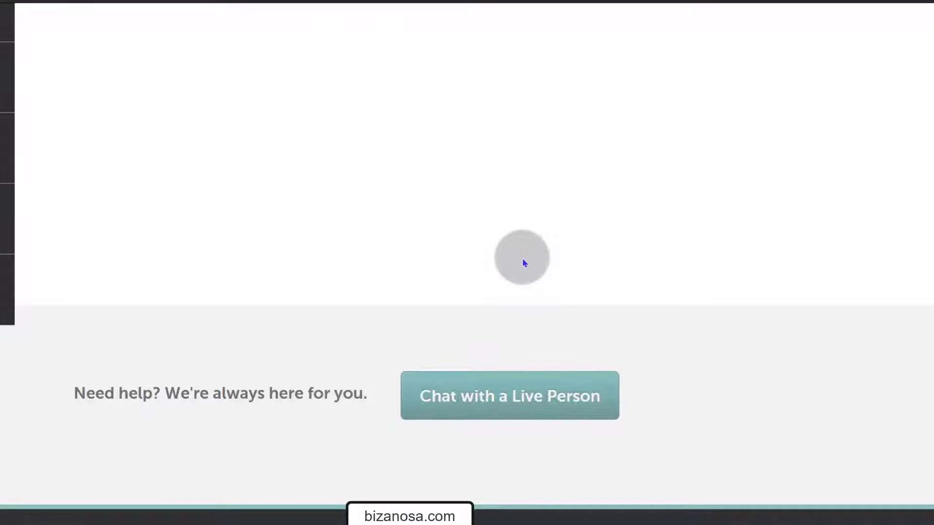
scroll(524, 263, up, 10)
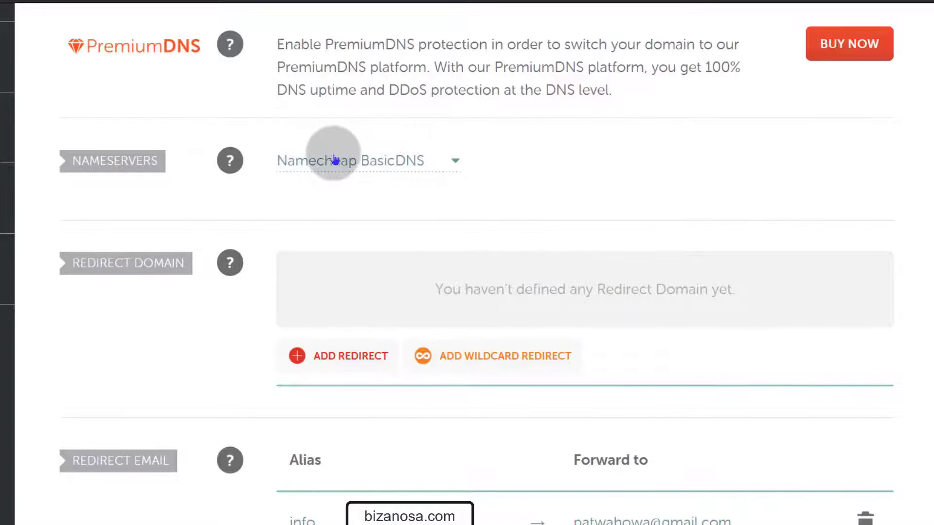
scroll(667, 209, up, 10)
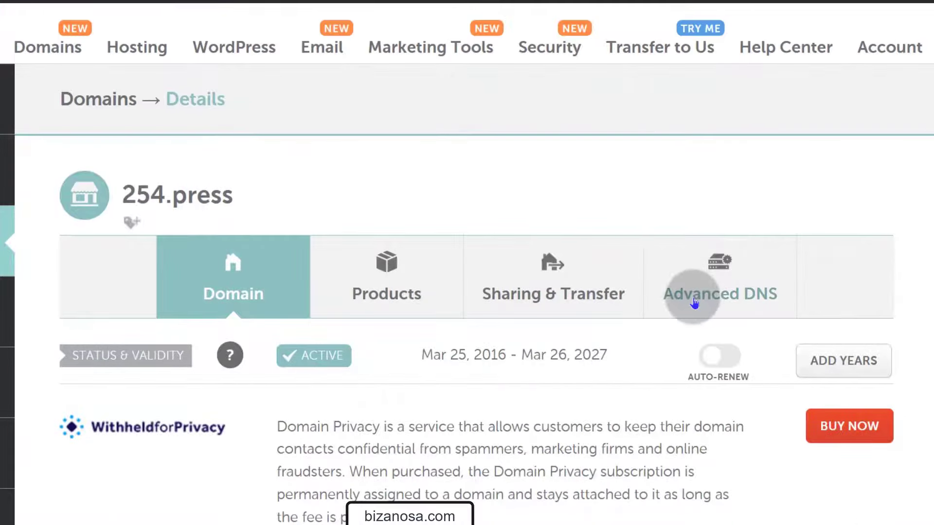
Open 254.press's Advanced DNS page and scroll down to the Personal DNS Server section.
click(727, 294)
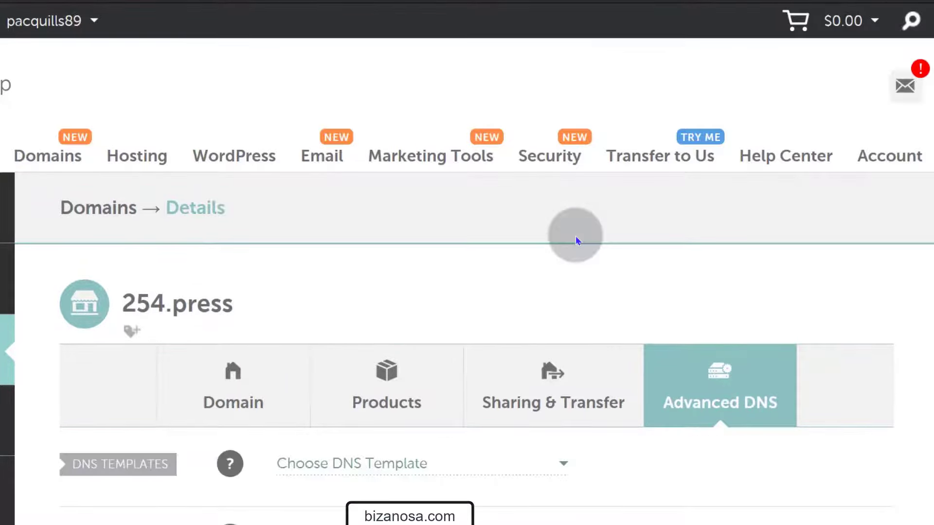
scroll(503, 251, down, 2)
scroll(503, 251, down, 10)
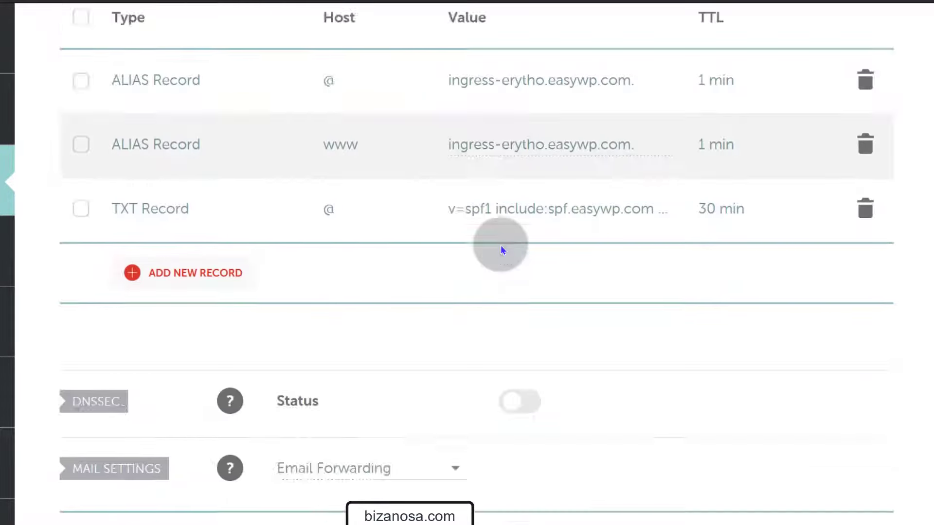
scroll(503, 250, up, 9)
scroll(487, 267, up, 4)
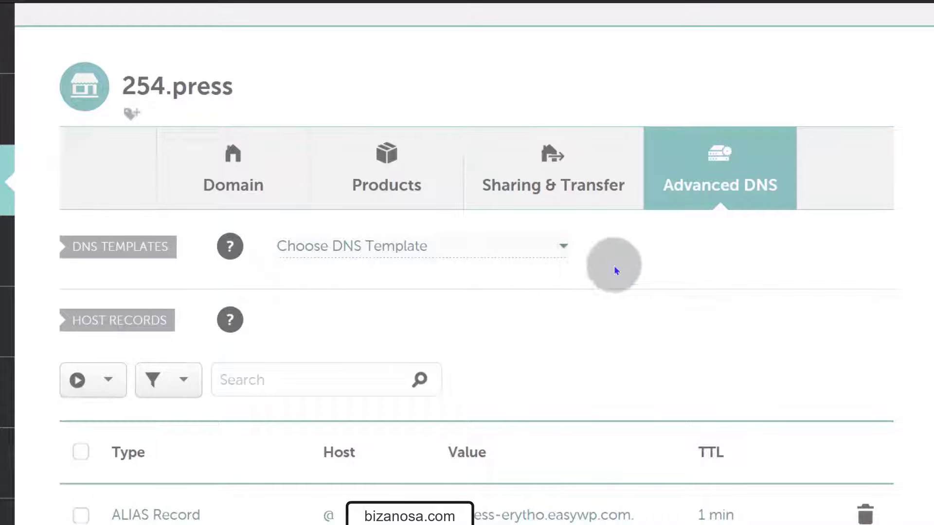
scroll(614, 265, down, 8)
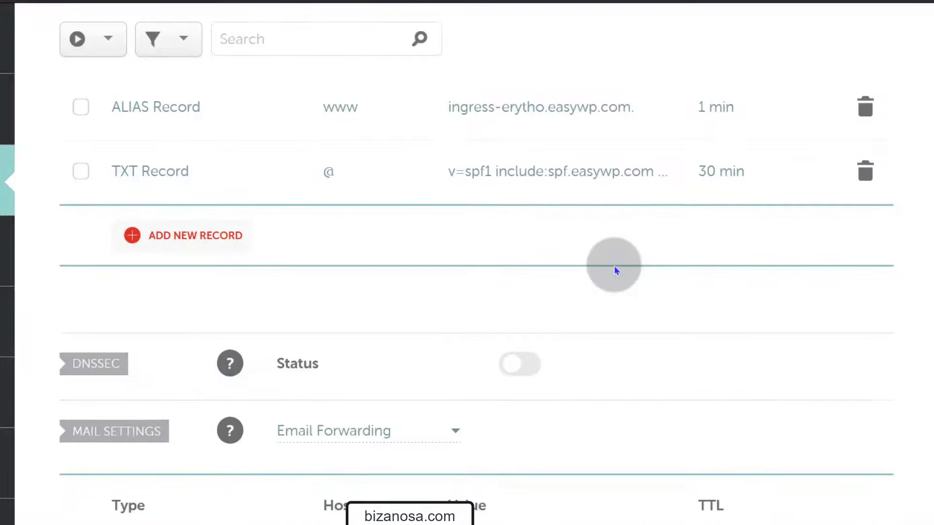
scroll(465, 288, down, 15)
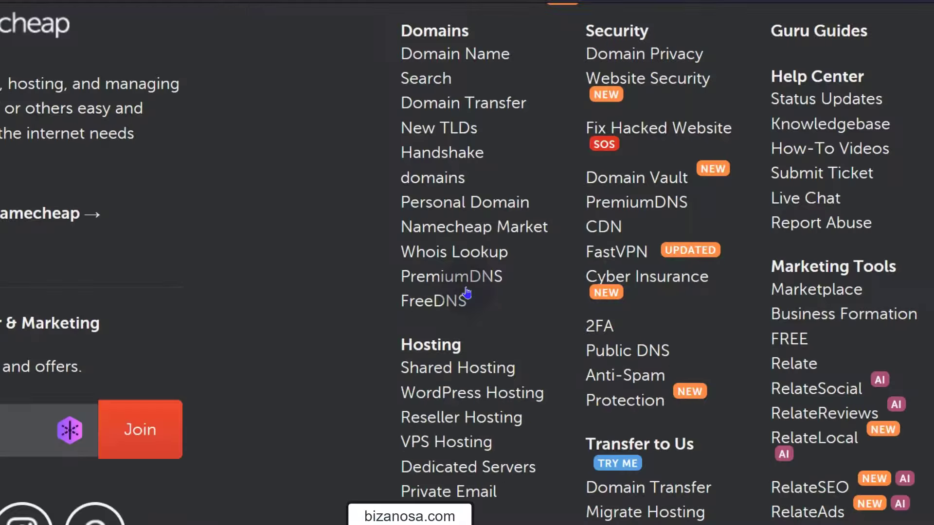
scroll(468, 292, up, 6)
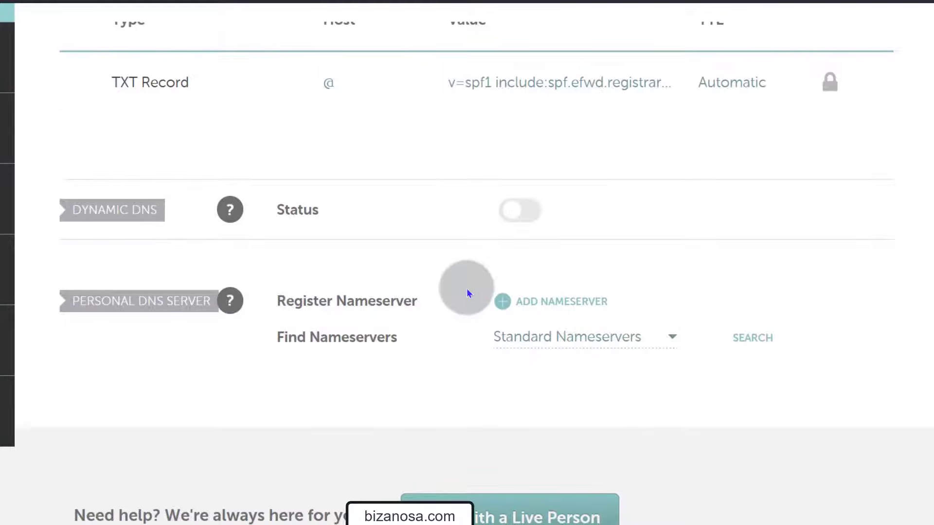
scroll(467, 291, down, 4)
scroll(215, 215, up, 2)
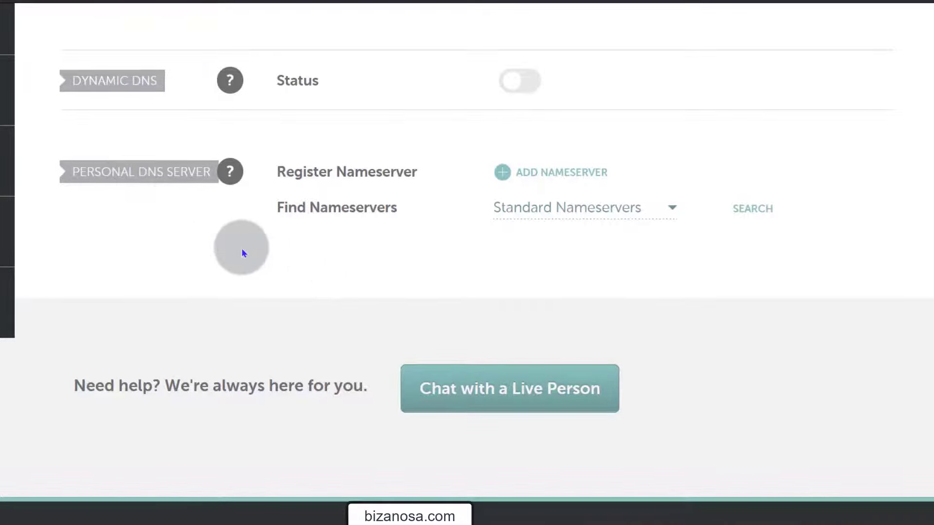
scroll(234, 274, up, 2)
scroll(180, 263, down, 2)
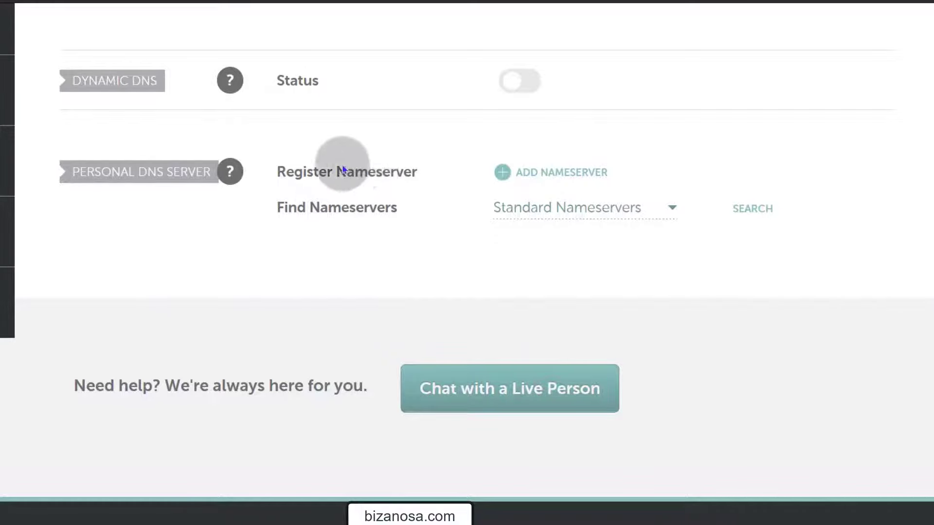
Begin adding a personal DNS server named ns1 and move to its IP address field.
double_click(341, 173)
click(336, 173)
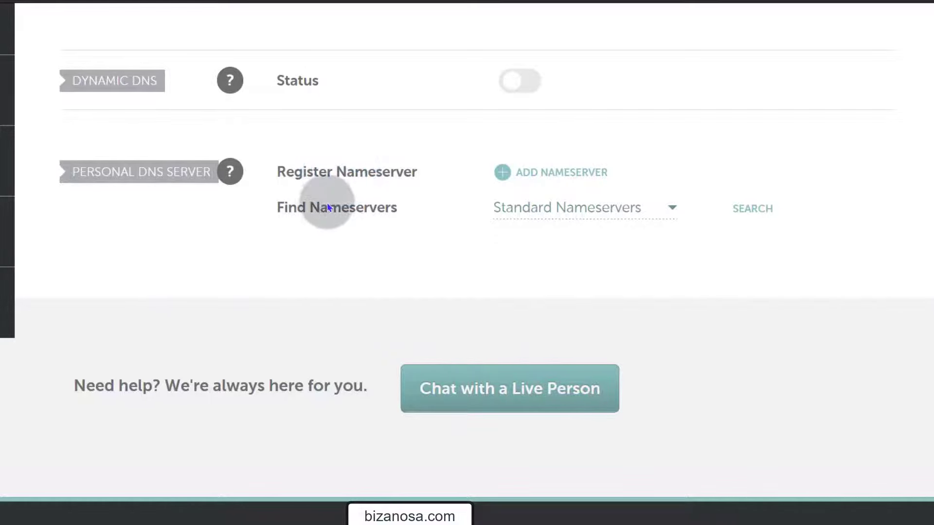
click(550, 174)
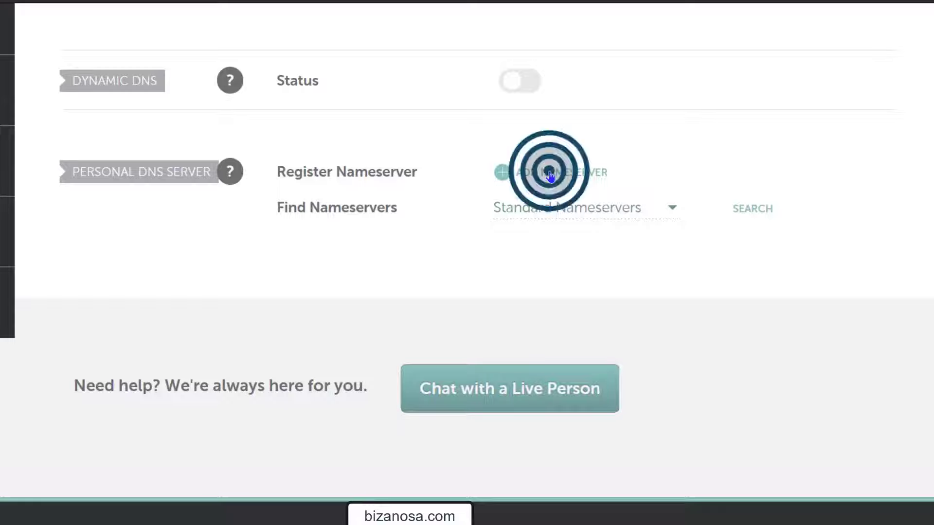
click(503, 260)
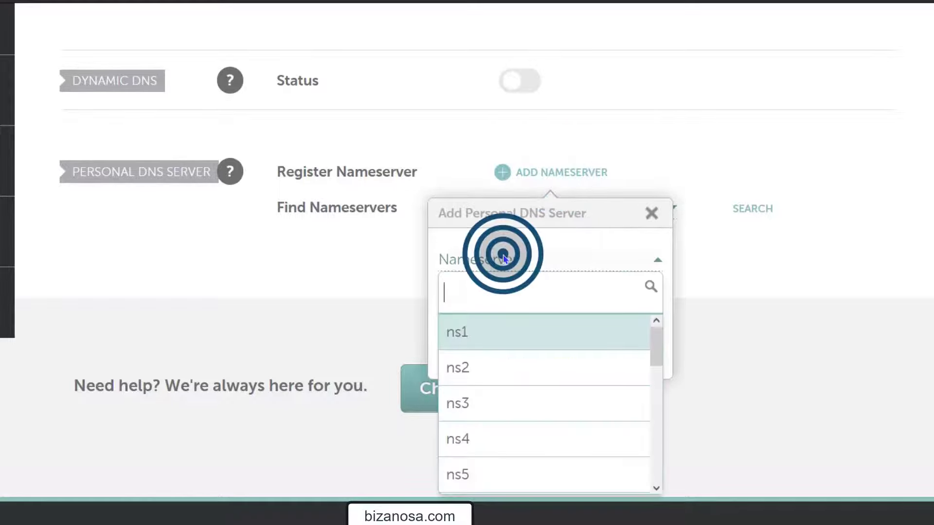
click(505, 339)
click(477, 301)
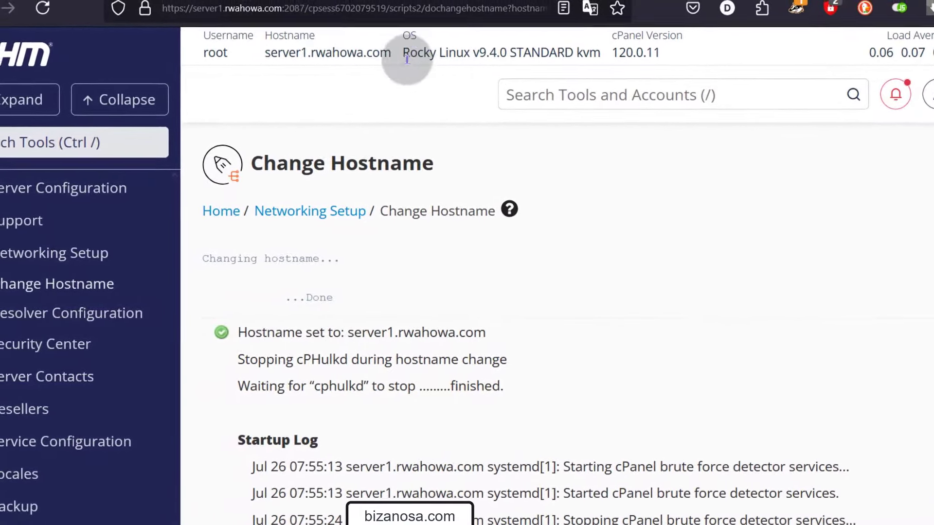
Review WHM's hostname log for server1.rwahowa.com and bring up the Windows Start menu.
scroll(389, 105, down, 5)
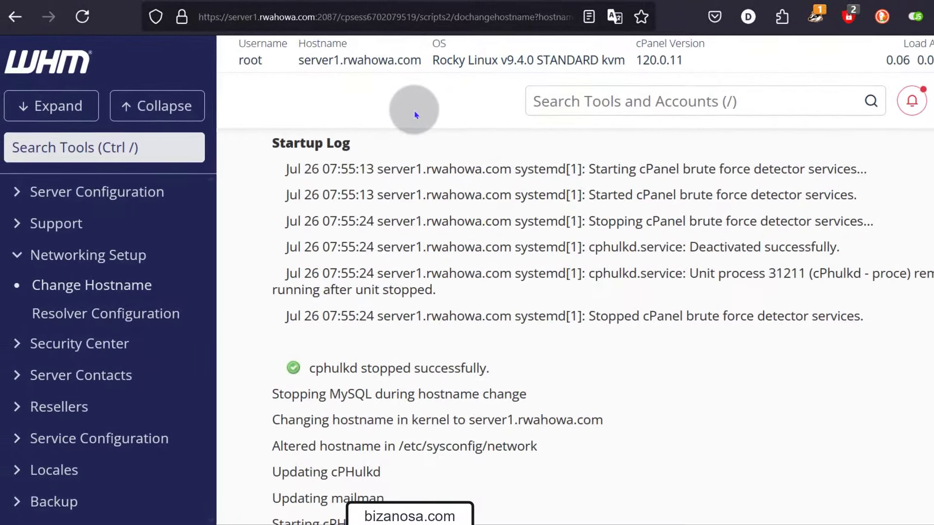
scroll(418, 115, up, 10)
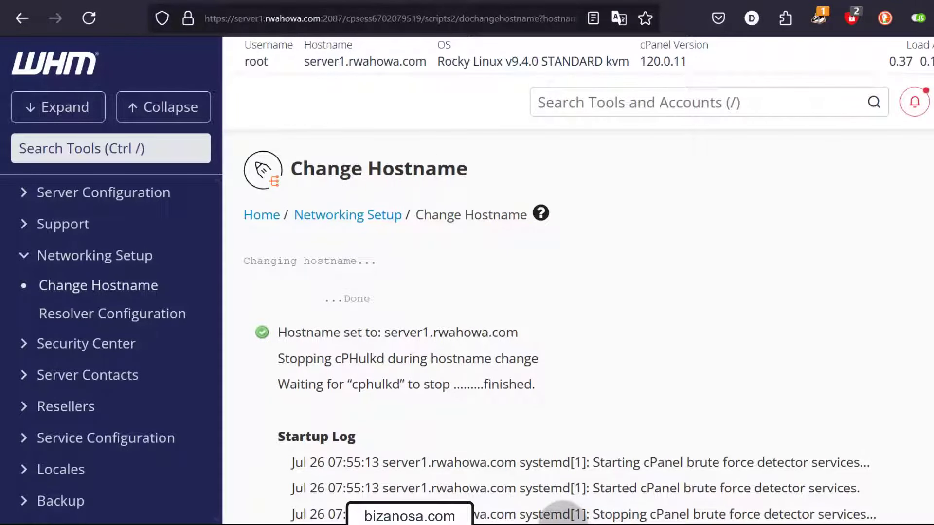
key(super)
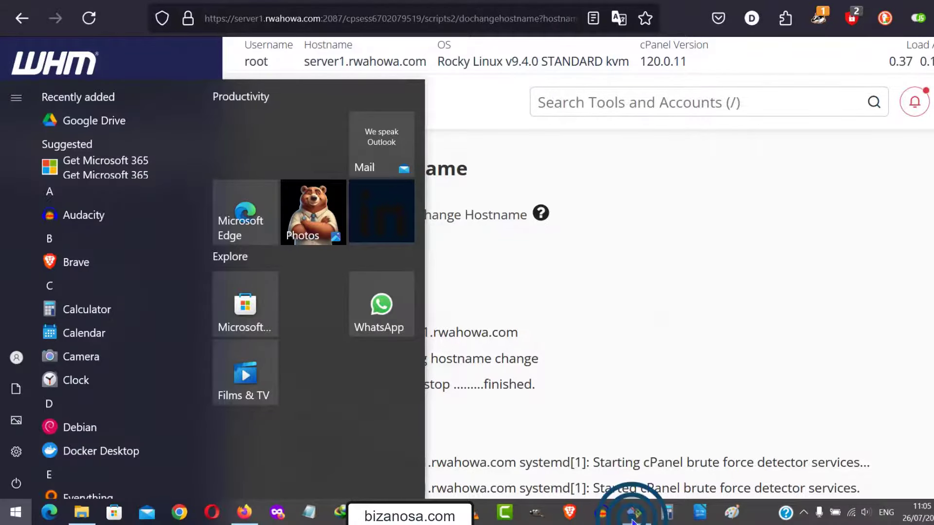
Run ip route in the SSH terminal and copy the server IP 188.245.54.215.
click(634, 514)
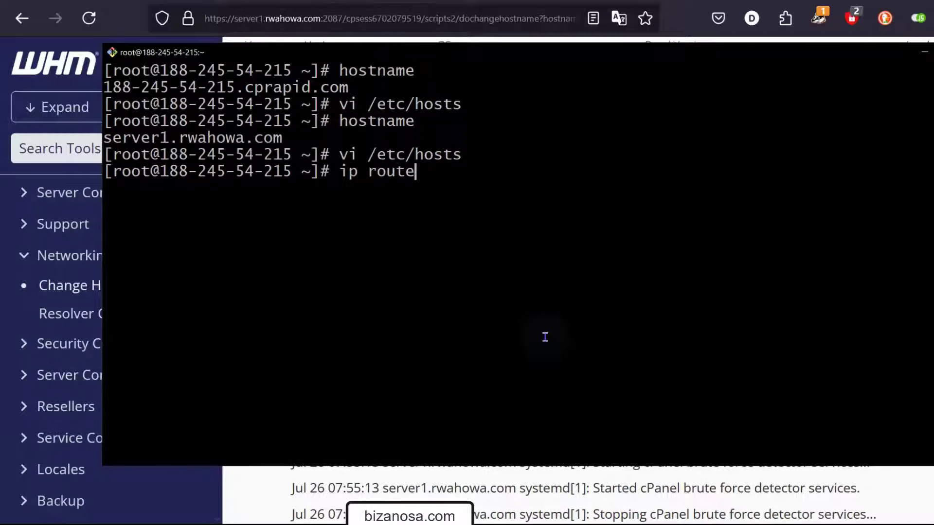
text(ip route)
key(Return)
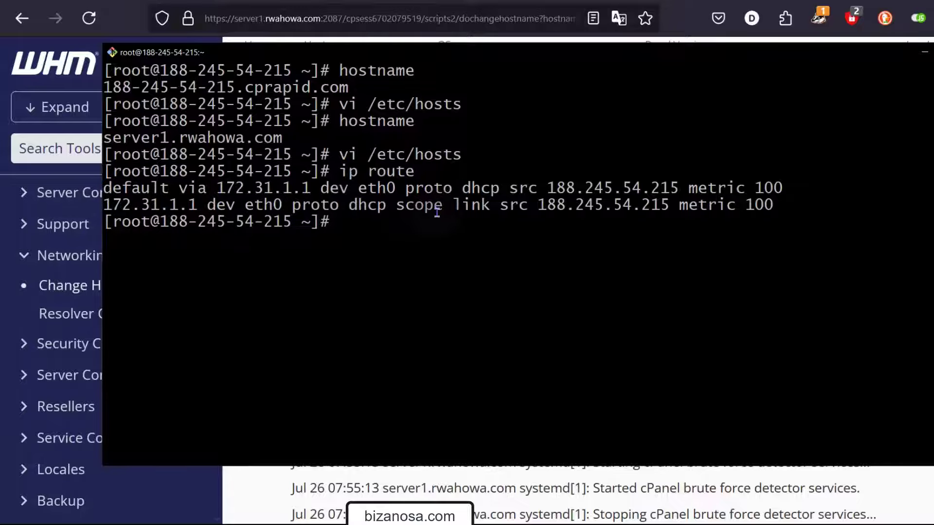
click(544, 184)
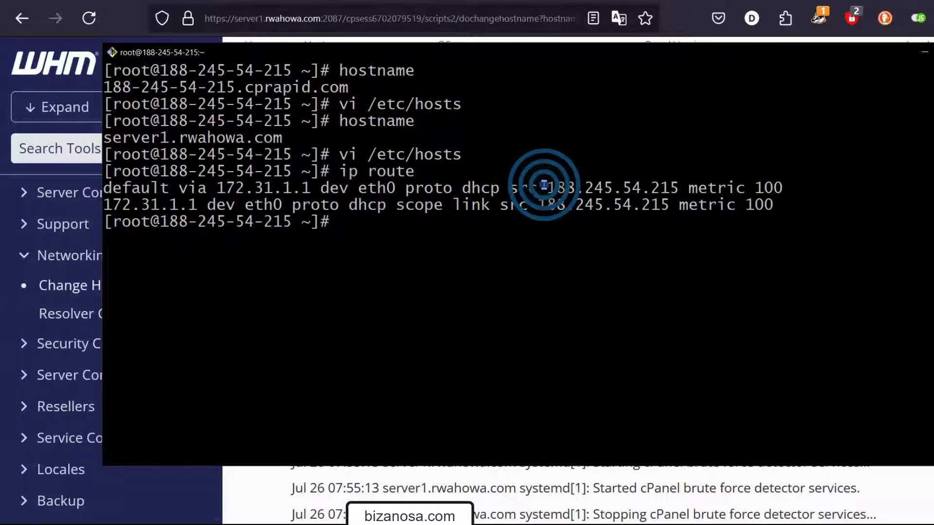
drag(636, 187, 674, 186)
right_click(653, 186)
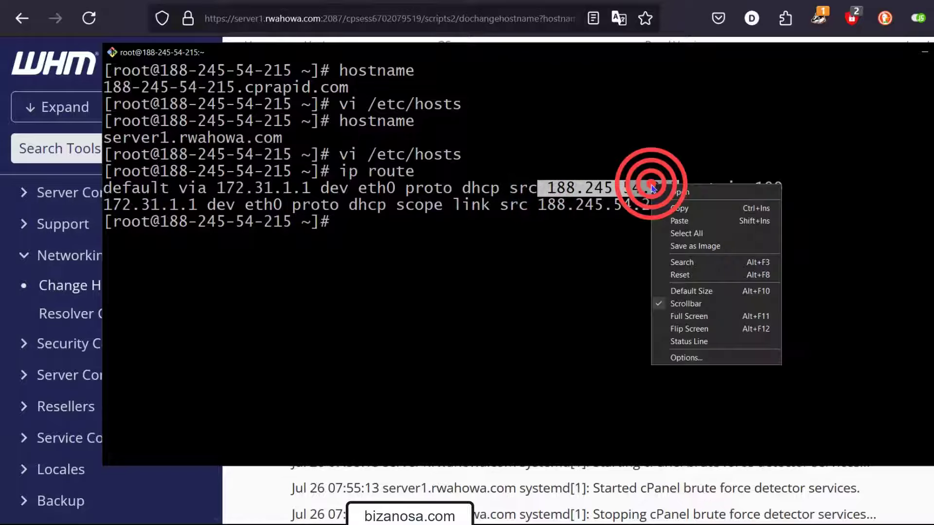
click(679, 208)
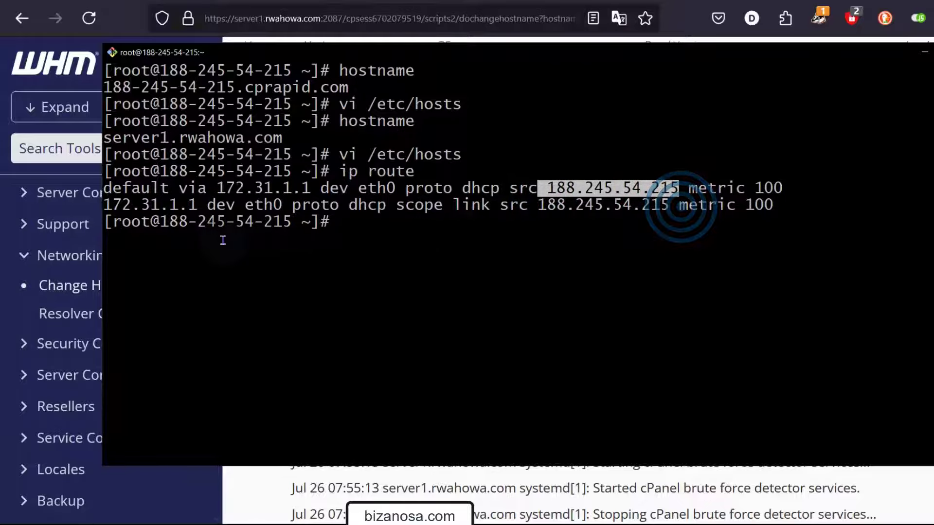
click(924, 52)
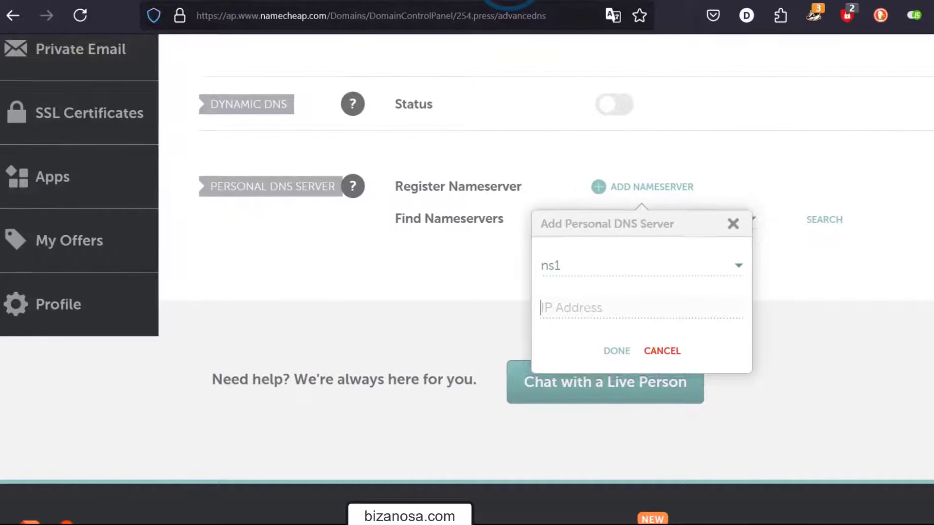
Register ns1.254.press at 188.245.54.215 and list the personal nameservers.
click(567, 306)
right_click(554, 306)
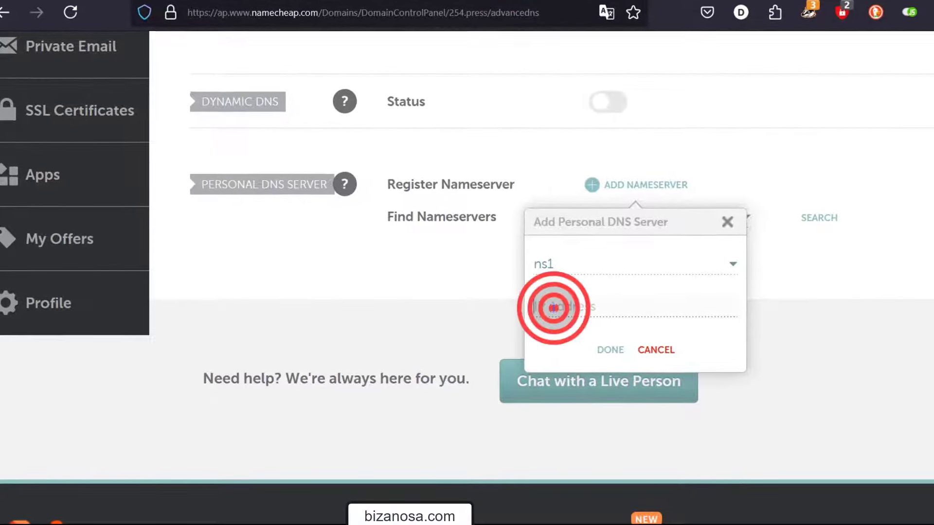
click(615, 59)
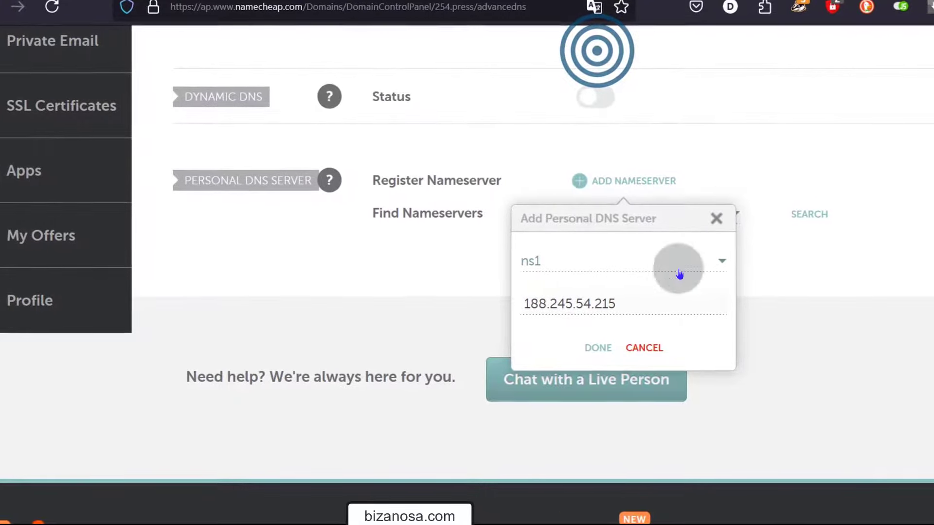
drag(606, 302, 502, 302)
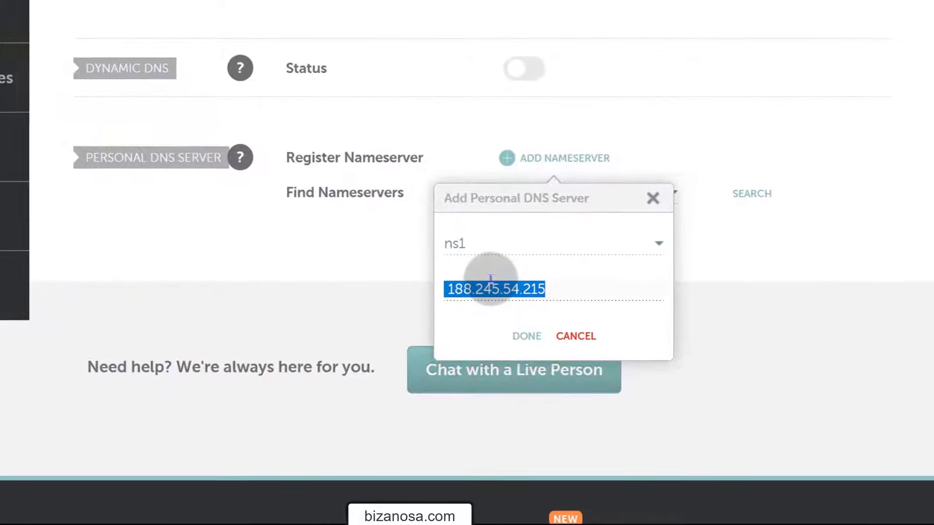
click(517, 291)
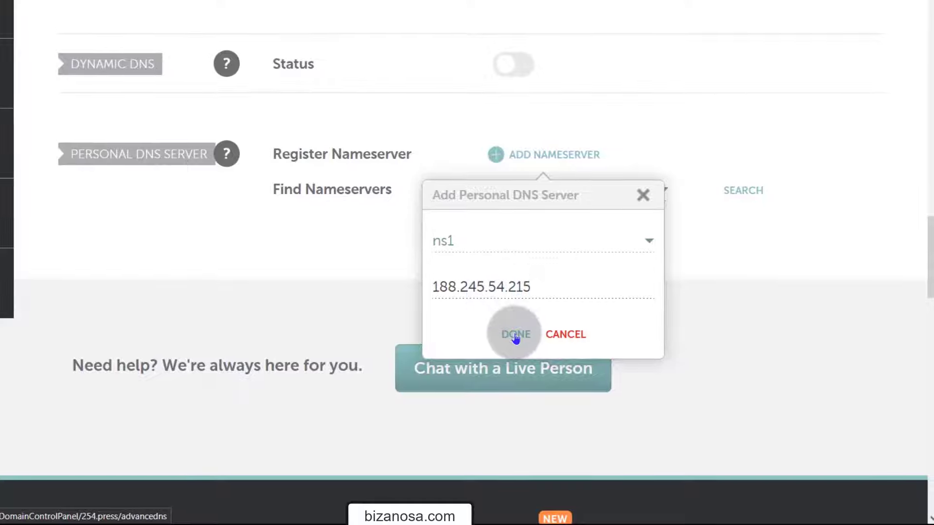
click(519, 339)
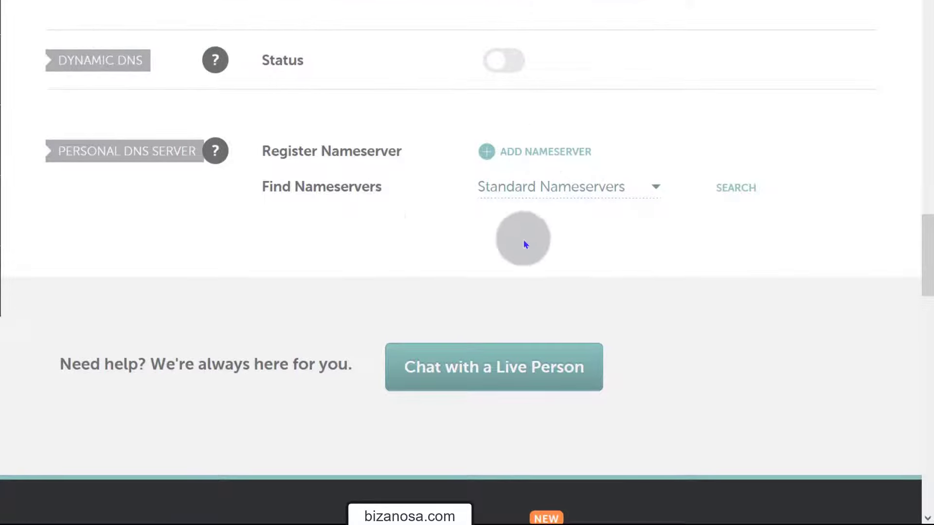
click(742, 189)
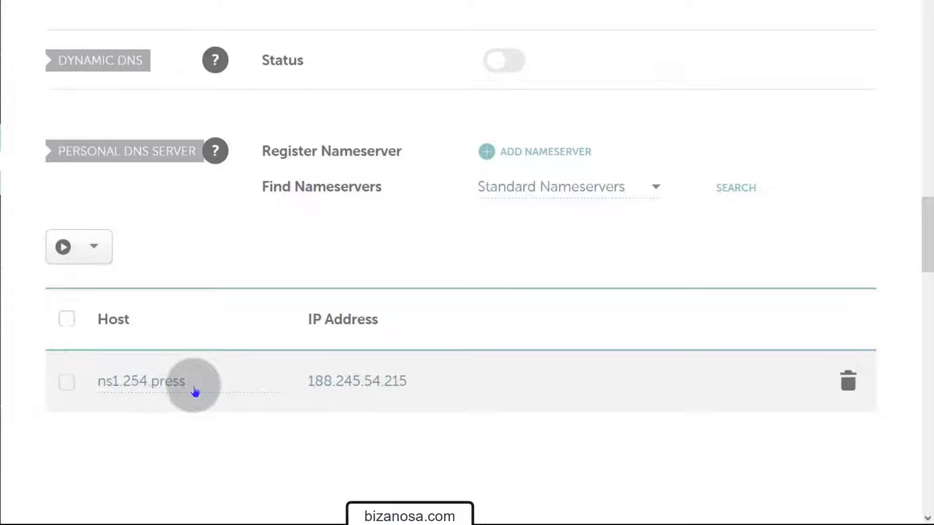
click(554, 151)
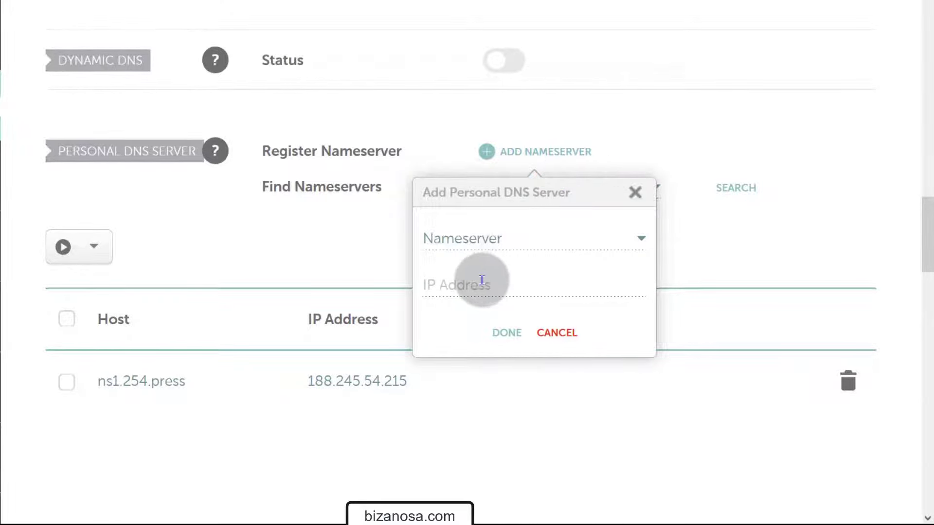
Choose ns2 as the name for the new personal DNS server.
click(484, 233)
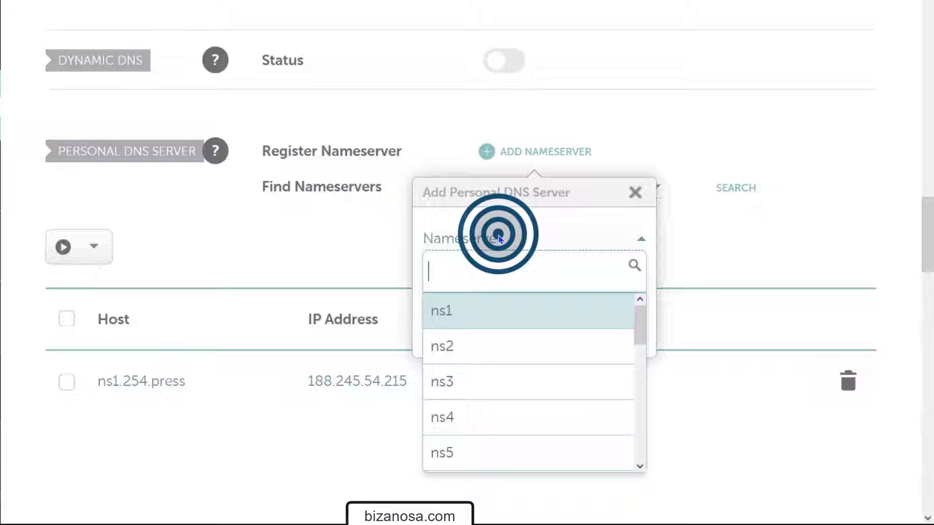
click(455, 352)
scroll(484, 400, down, 5)
scroll(479, 433, up, 5)
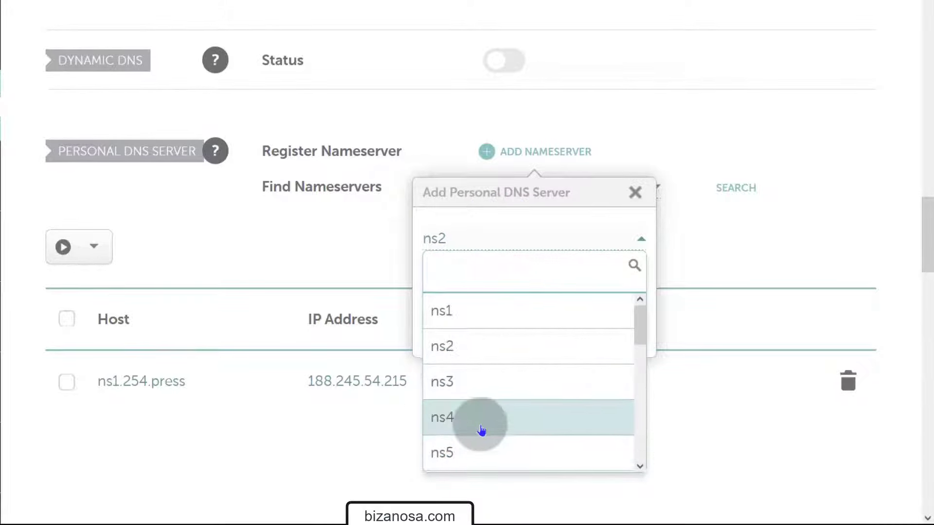
click(466, 271)
right_click(467, 273)
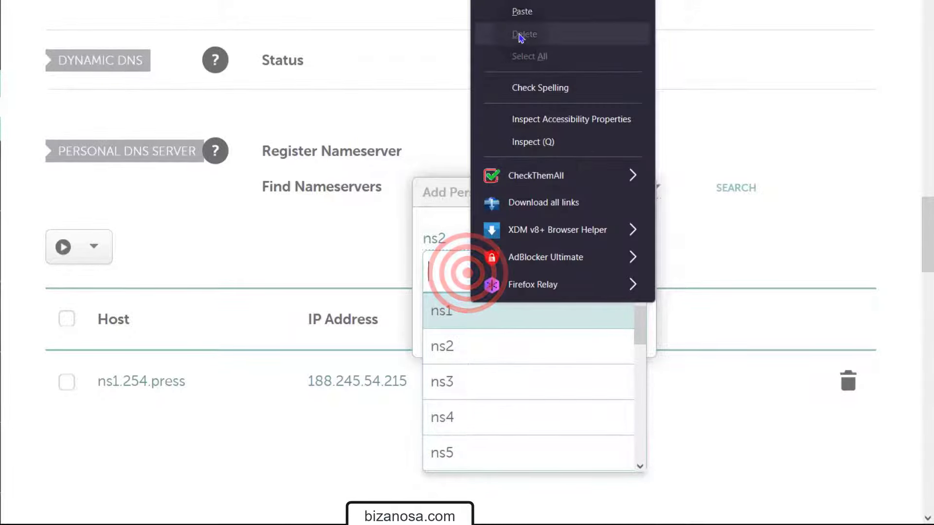
click(522, 11)
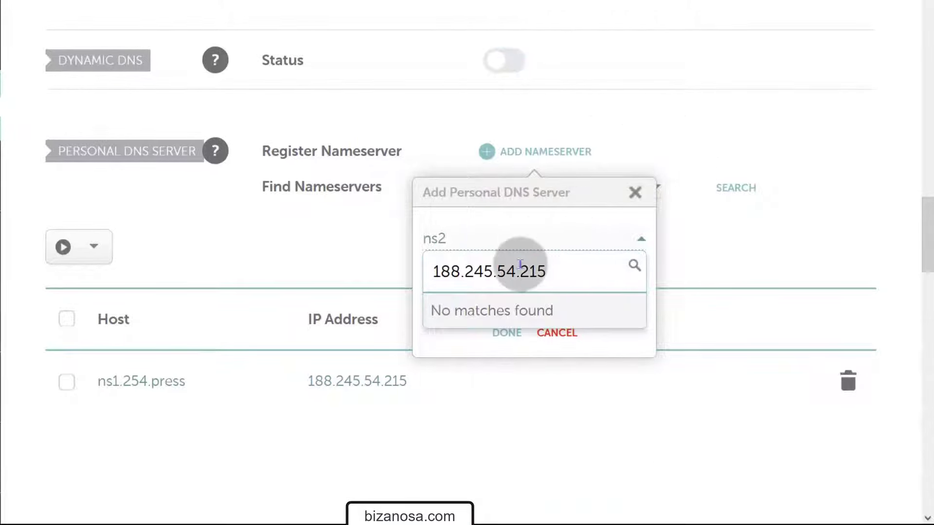
click(642, 343)
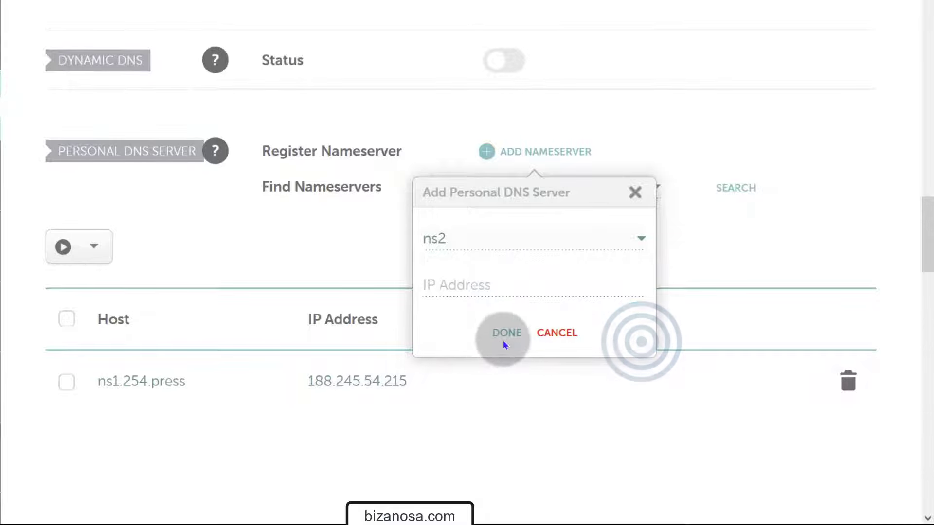
Paste 188.245.54.215 into the IP field and save ns2.254.press.
click(506, 333)
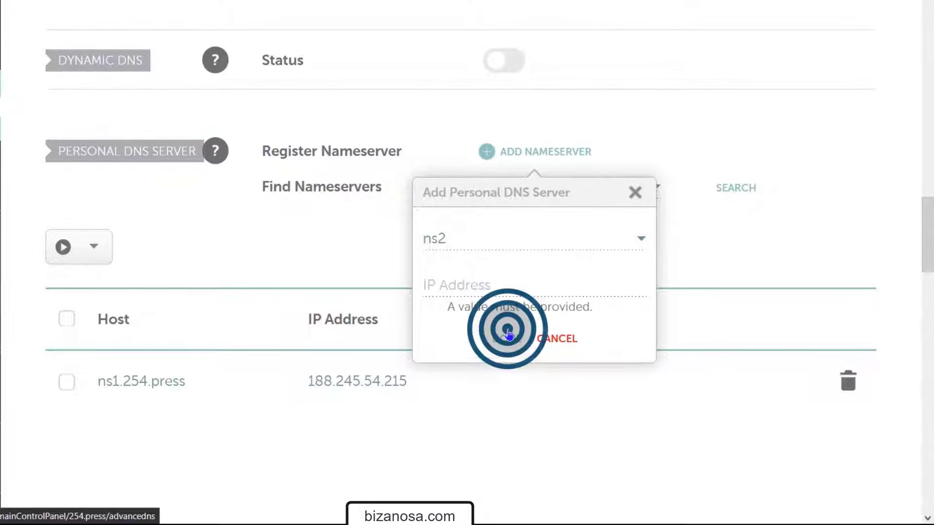
click(465, 284)
right_click(466, 285)
click(509, 11)
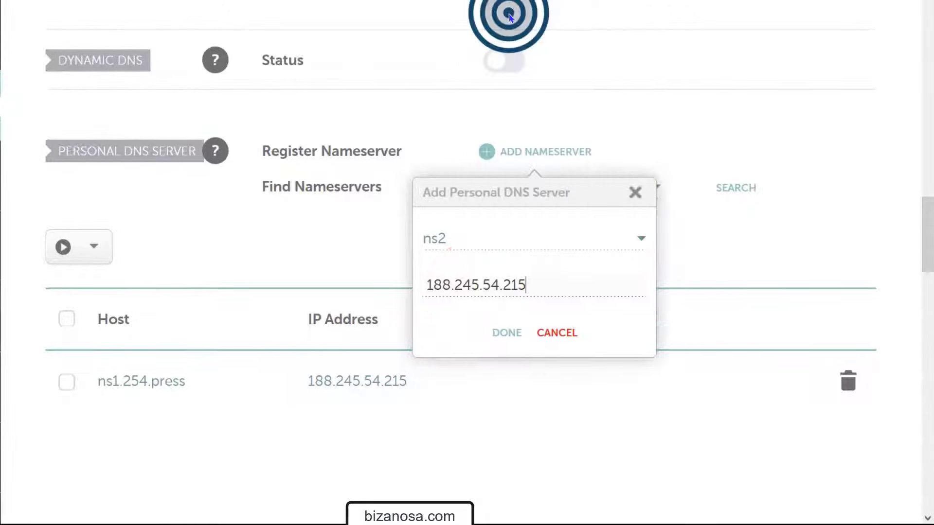
click(477, 324)
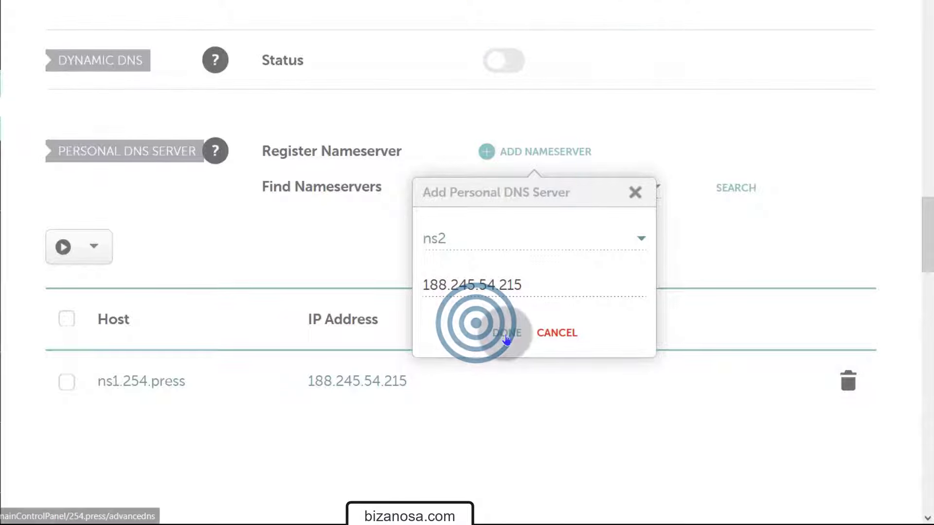
click(505, 339)
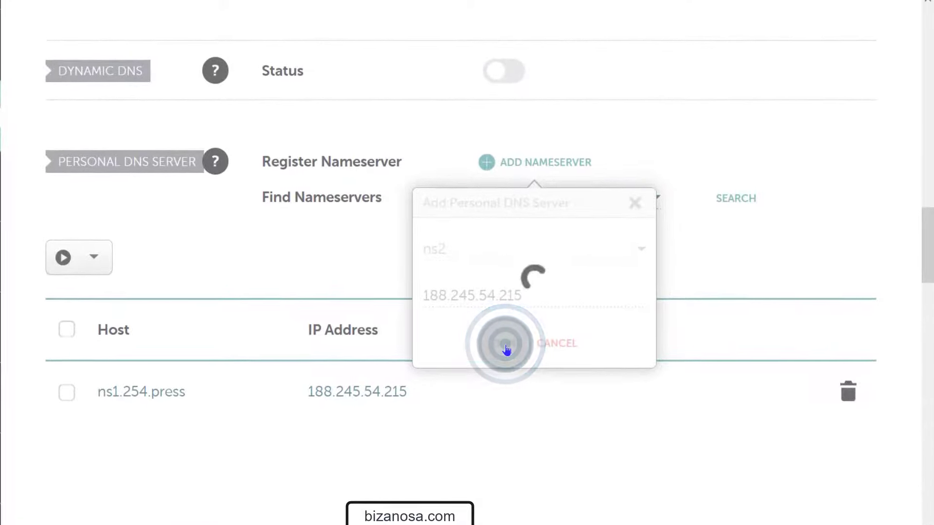
List the personal nameservers and select ns1.254.press for copying.
click(739, 217)
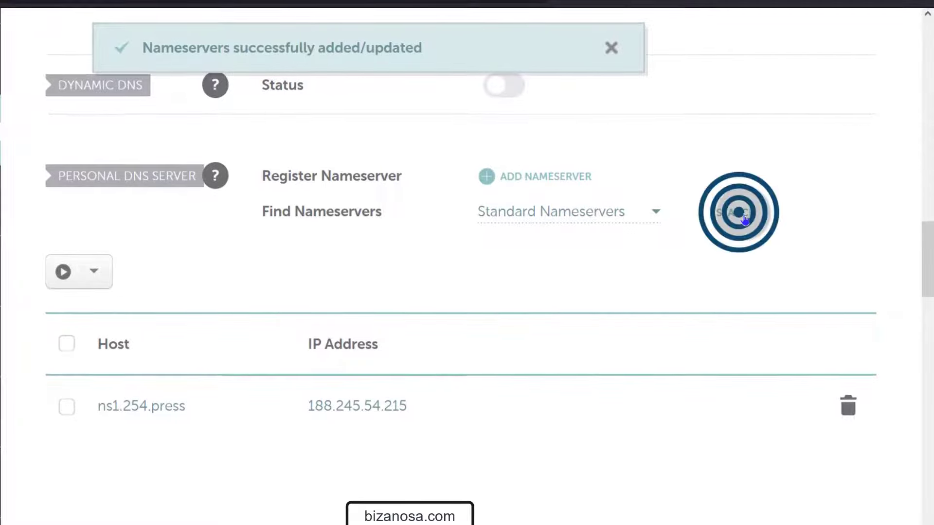
scroll(344, 372, down, 4)
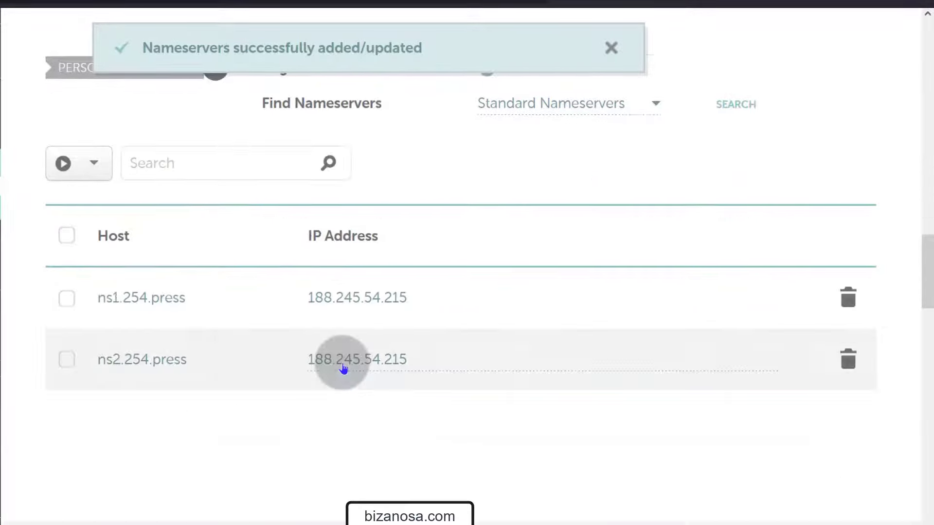
triple_click(97, 191)
key(ctrl+c)
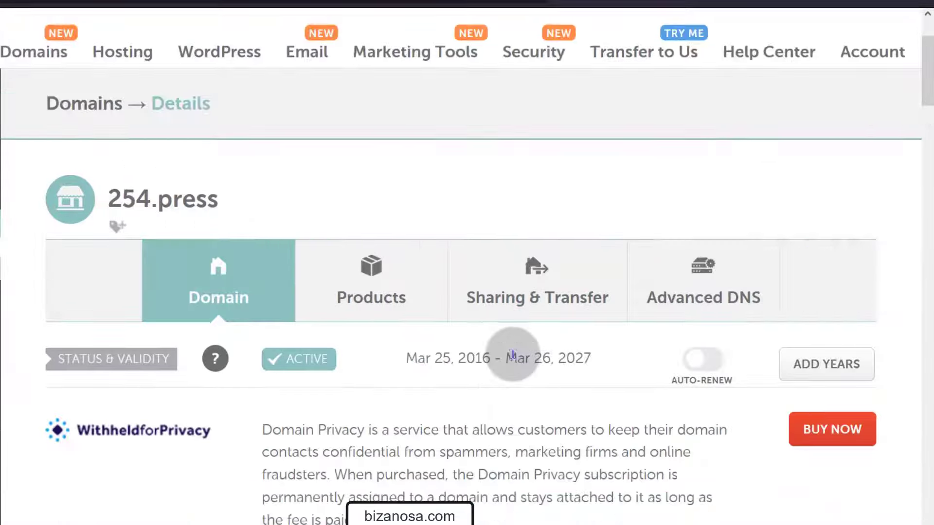
scroll(512, 354, down, 10)
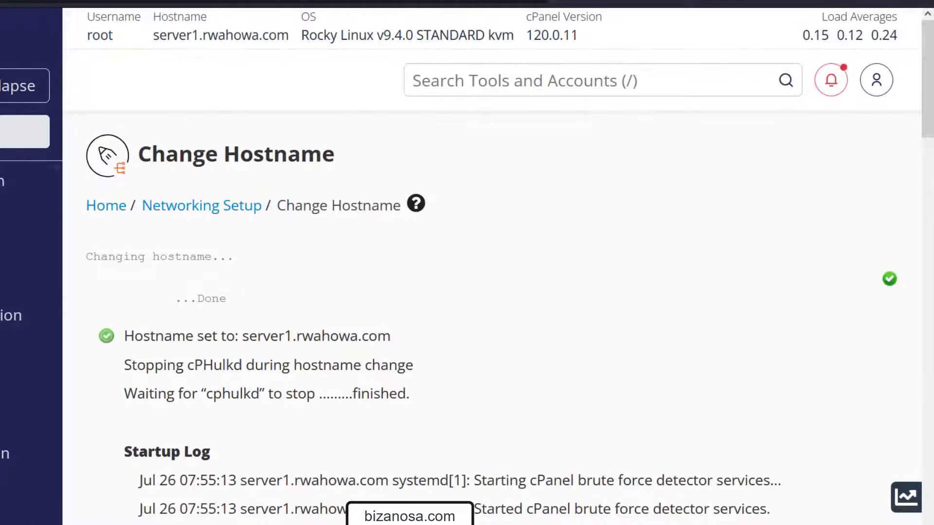
Search WHM tools for 'namesr' and go to Server Configuration's Basic WebHost Manager Setup.
click(555, 81)
text(namesr)
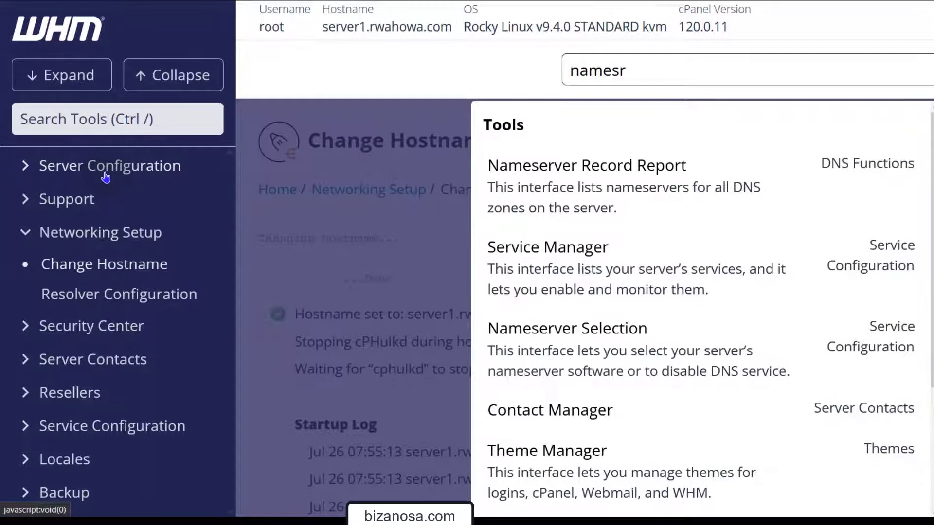
scroll(711, 283, down, 3)
scroll(713, 289, up, 3)
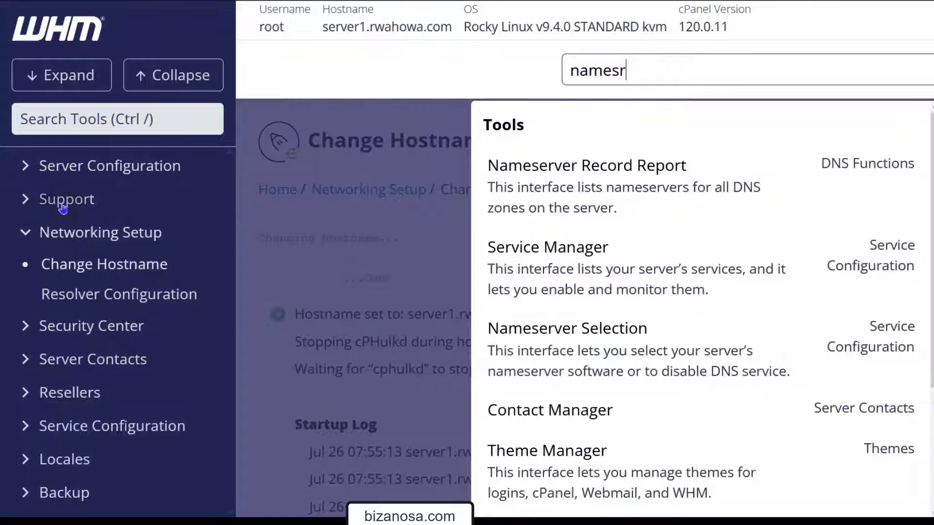
click(30, 169)
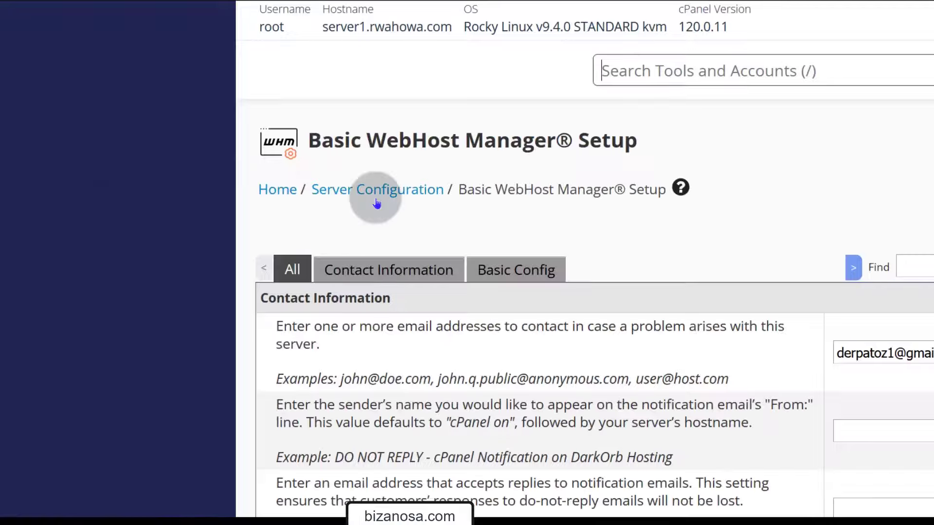
Paste ns1.254.press and ns2.254.press into Nameserver 1 and 2 and save.
scroll(585, 258, down, 5)
scroll(585, 258, down, 15)
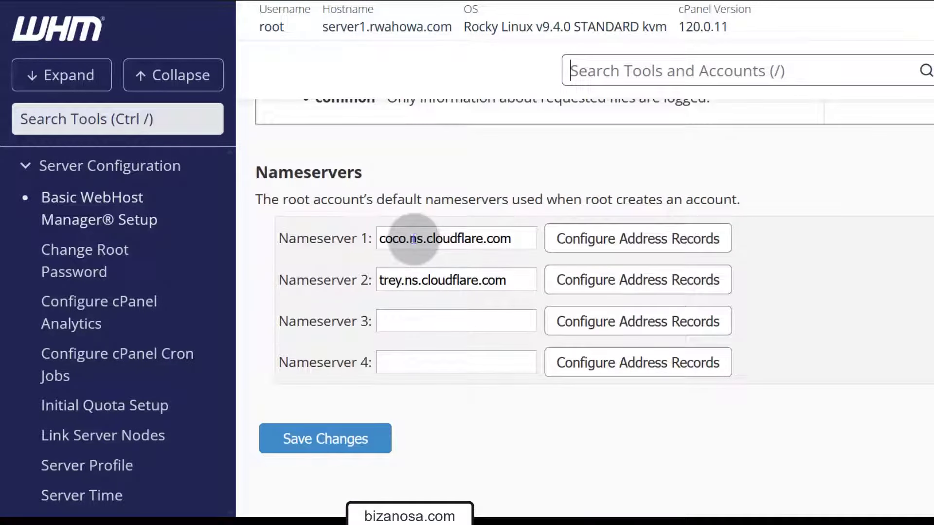
triple_click(414, 238)
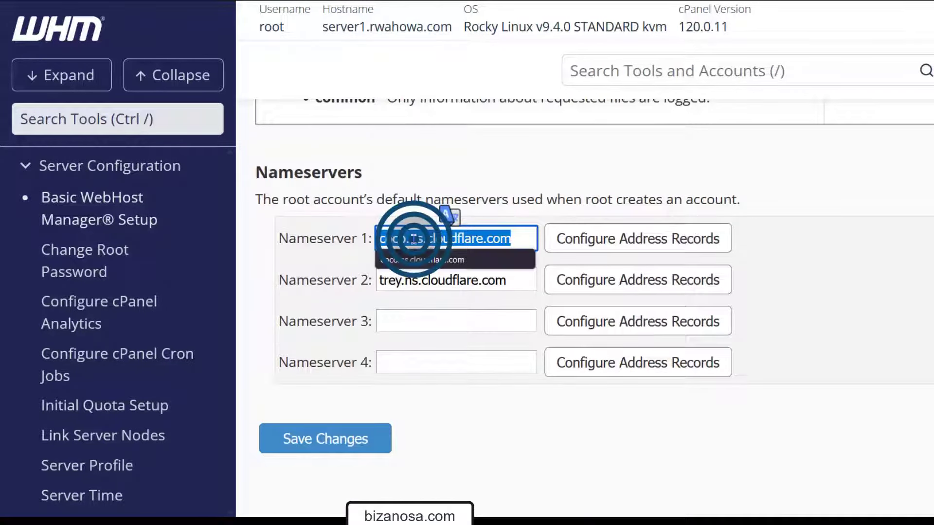
right_click(412, 238)
click(471, 253)
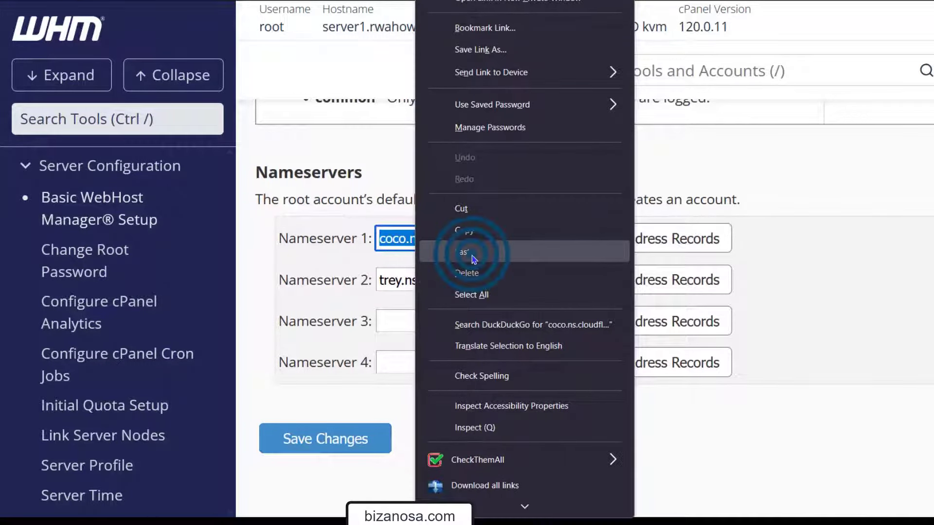
click(415, 284)
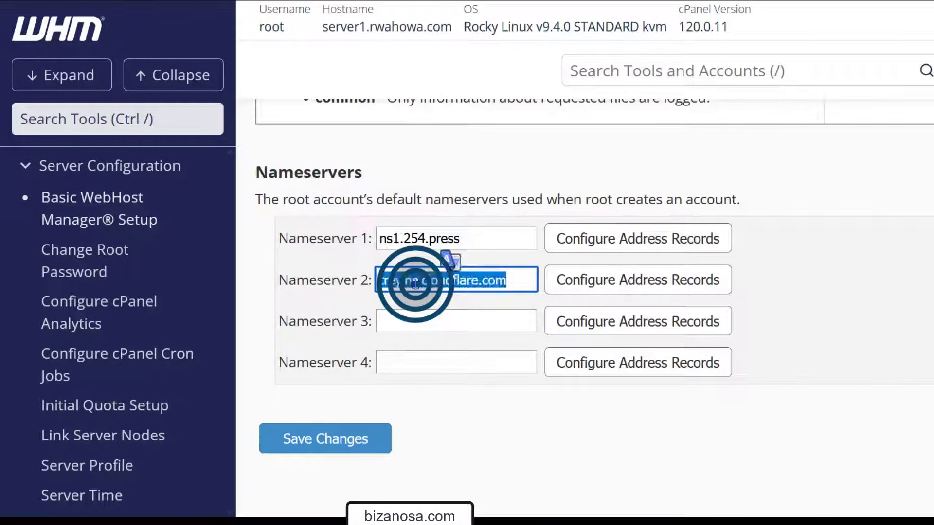
right_click(415, 285)
click(477, 251)
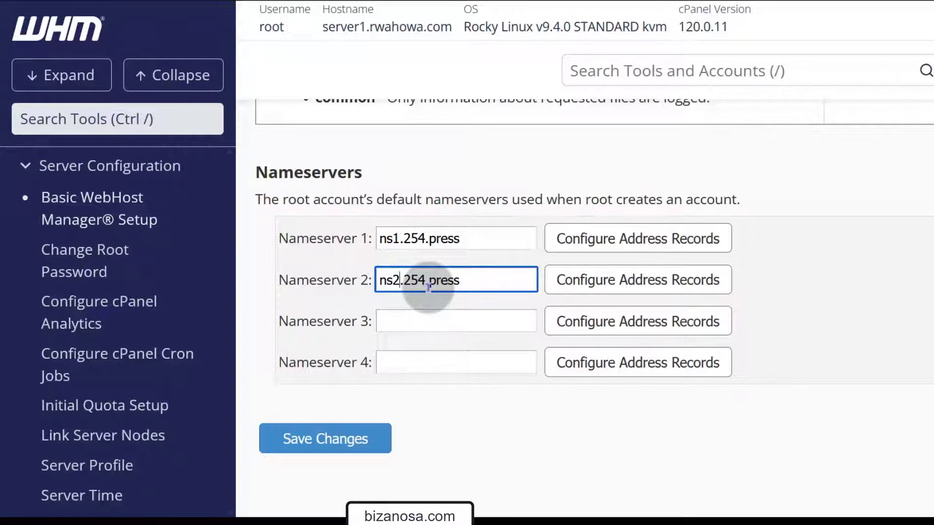
click(347, 437)
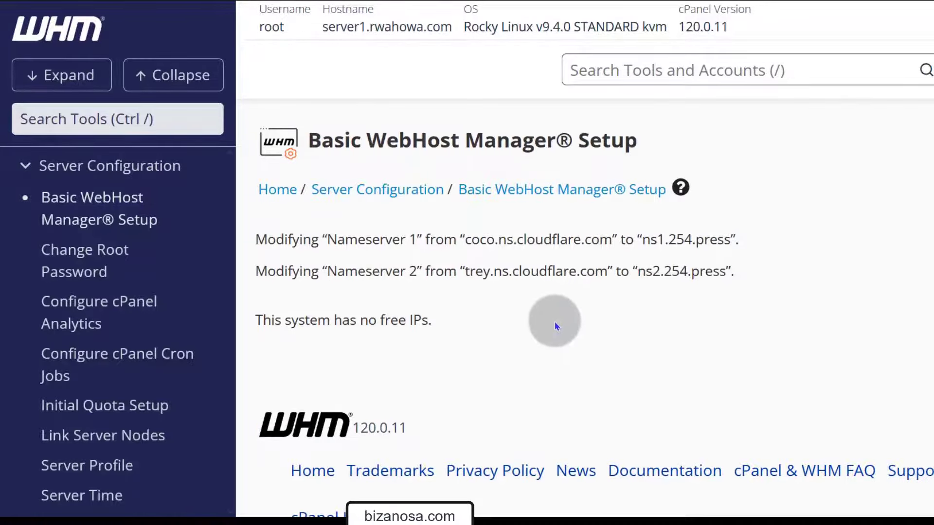
Check the save confirmation for 254.press, then go to Namecheap's nameserver choices for 254.press.
scroll(554, 323, down, 2)
scroll(542, 338, up, 2)
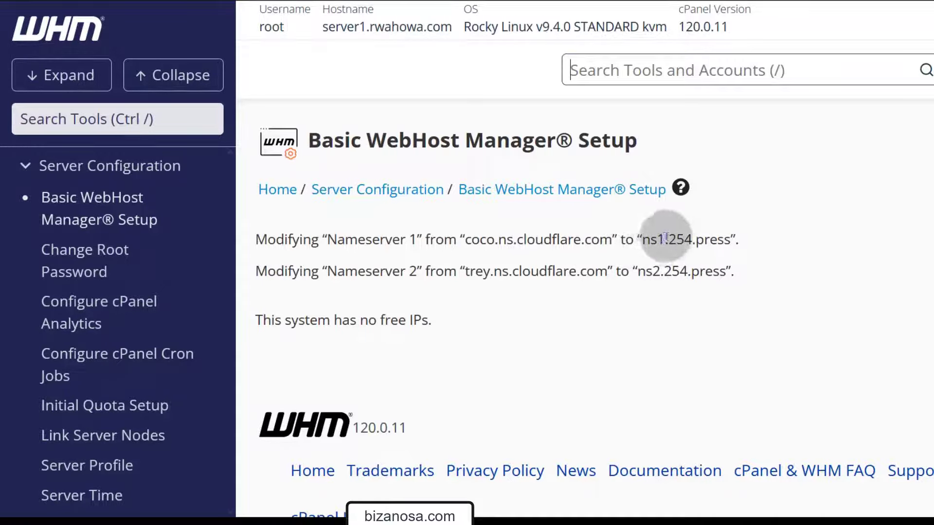
drag(666, 239, 733, 240)
click(627, 333)
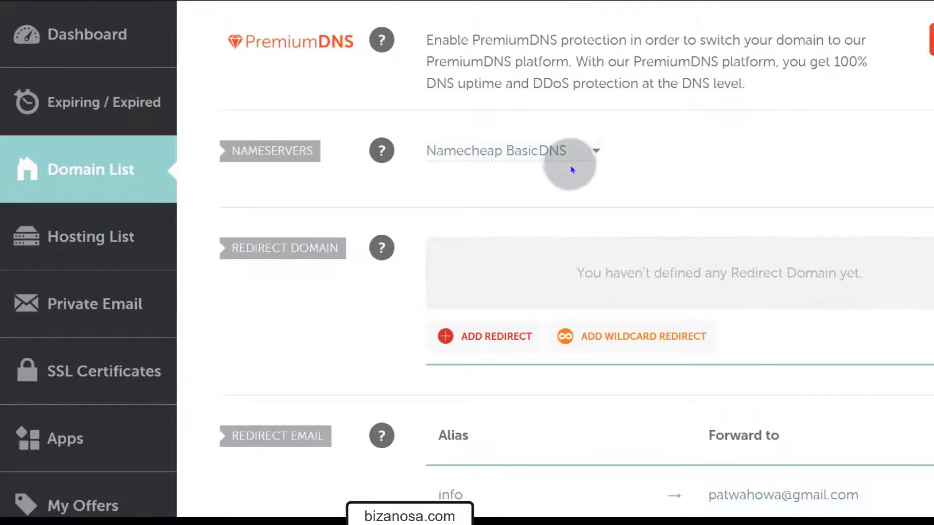
click(588, 149)
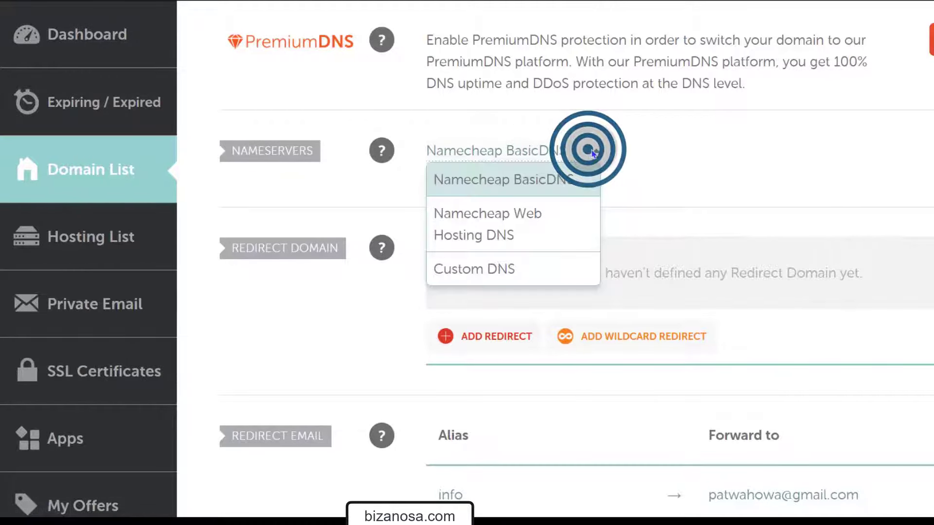
Switch 254.press to Custom DNS with ns1.254.press as the first nameserver.
click(505, 265)
click(492, 200)
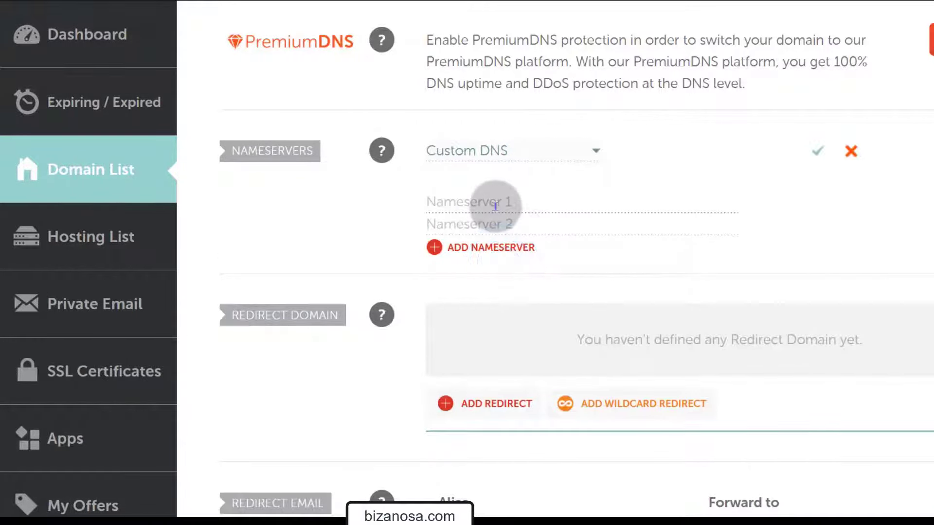
right_click(492, 200)
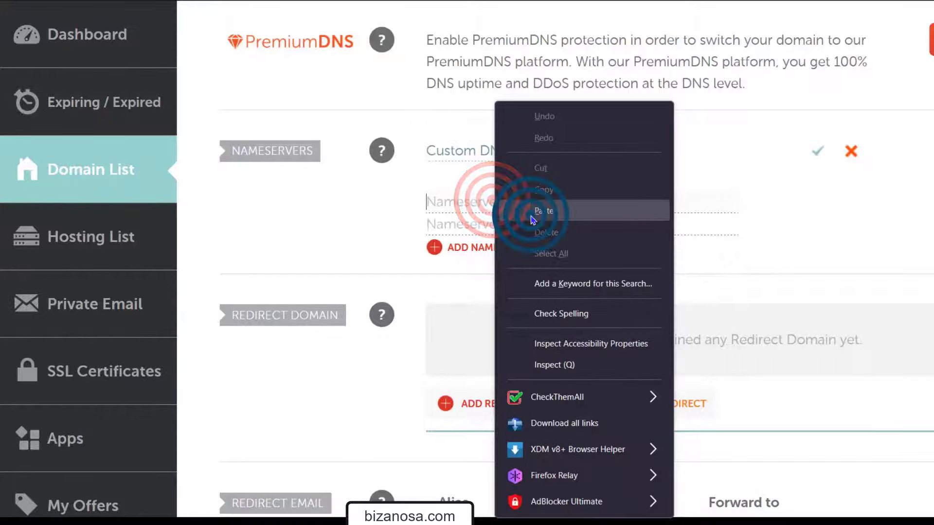
click(531, 211)
Set the second nameserver to ns2.254.press, save the custom nameservers, and open a new tab.
click(462, 226)
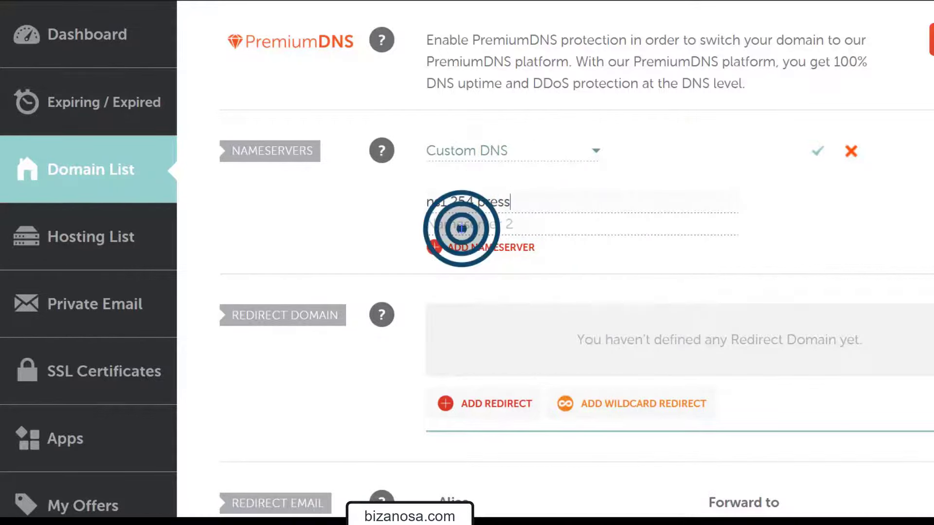
right_click(463, 226)
click(514, 28)
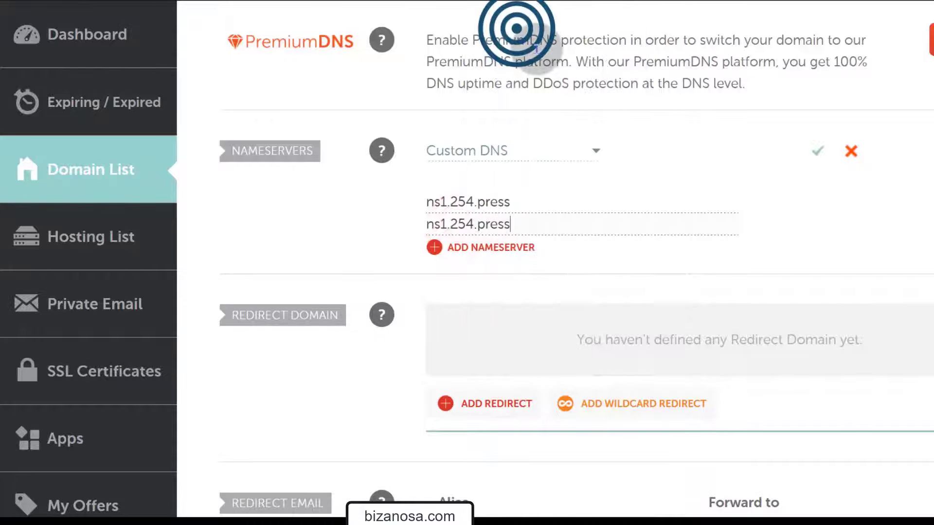
click(442, 225)
key(BackSpace)
text(2)
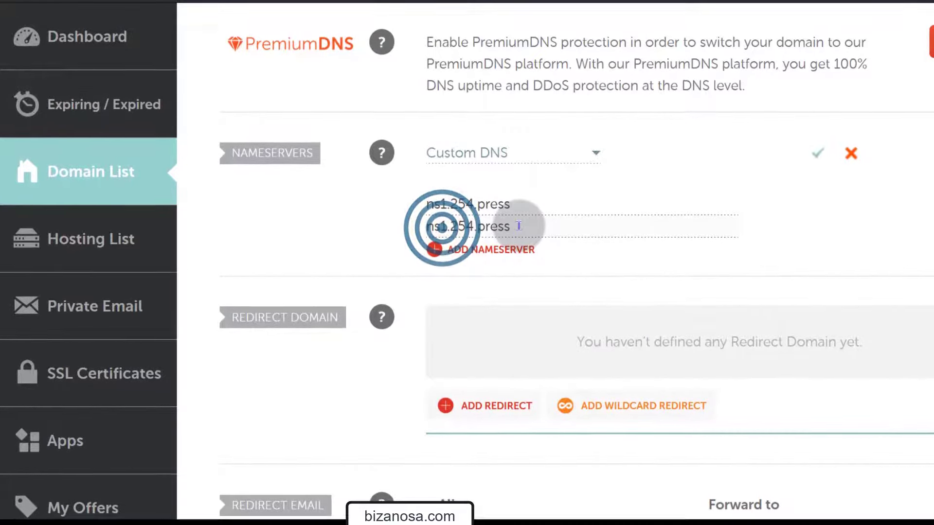
click(818, 156)
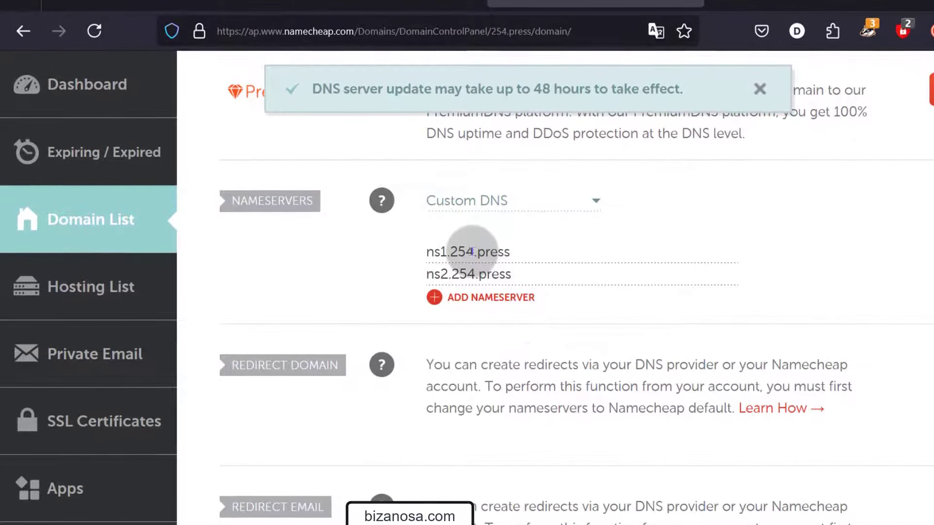
key(ctrl+t)
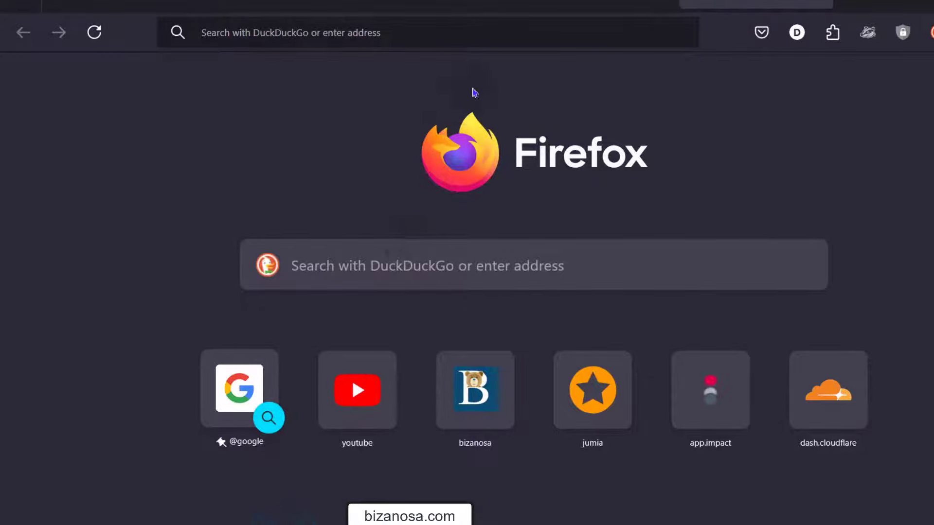
Search 'dns checker' and go to the DNSChecker.org propagation site.
click(486, 32)
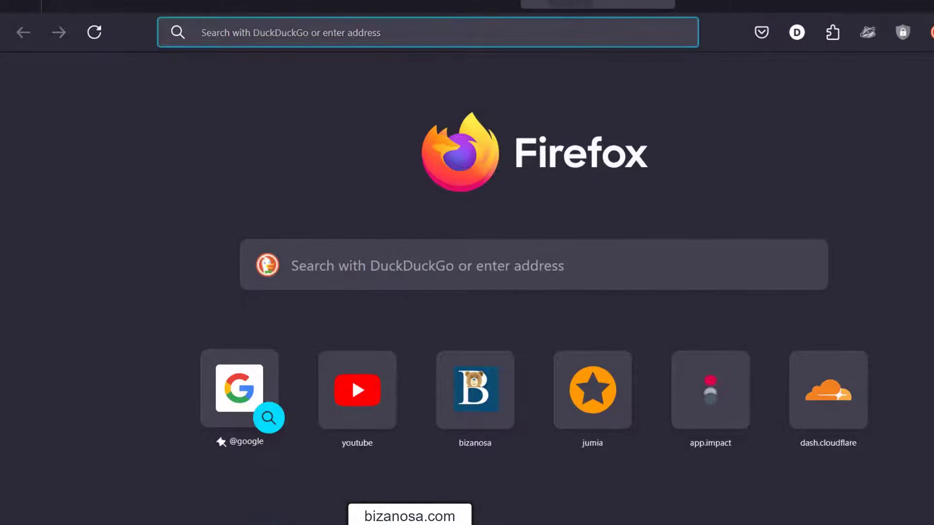
click(521, 30)
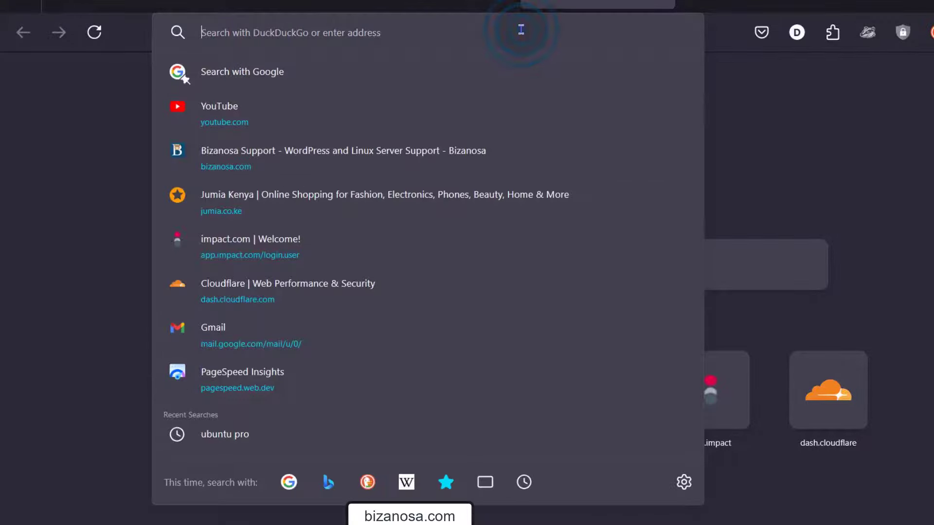
text(dns checker)
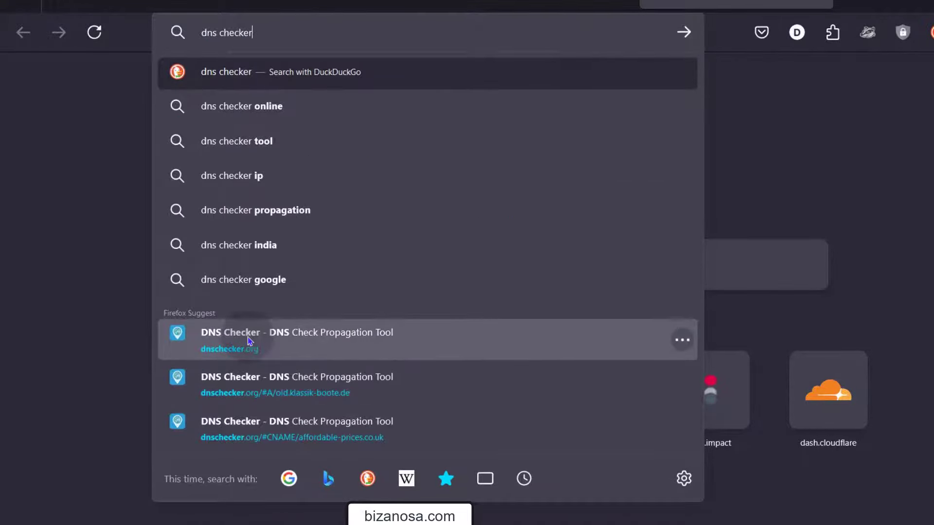
click(249, 341)
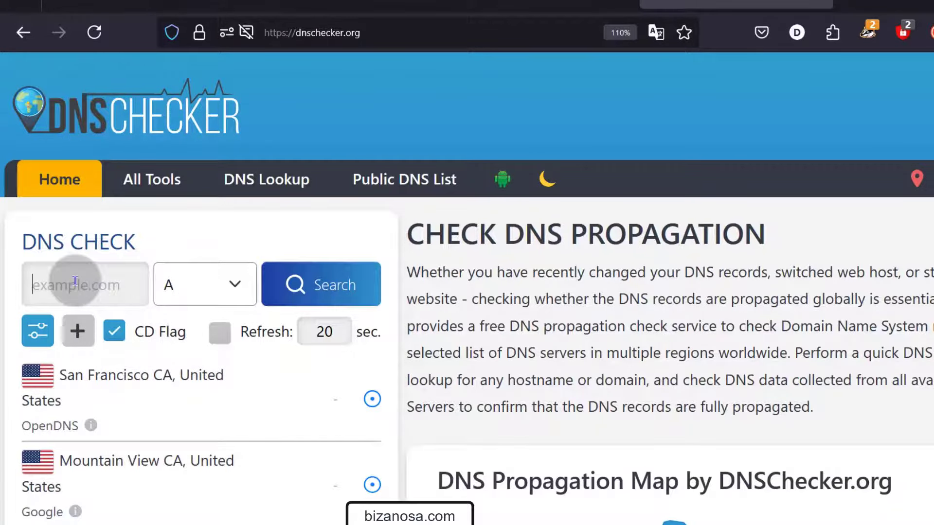
Run an NS record propagation check for 254.press.
right_click(75, 281)
click(128, 77)
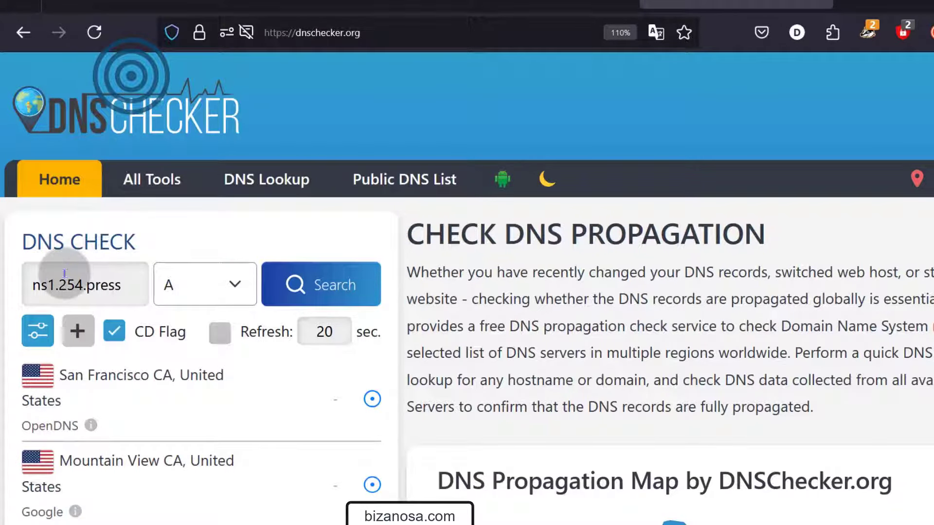
drag(59, 282, 2, 278)
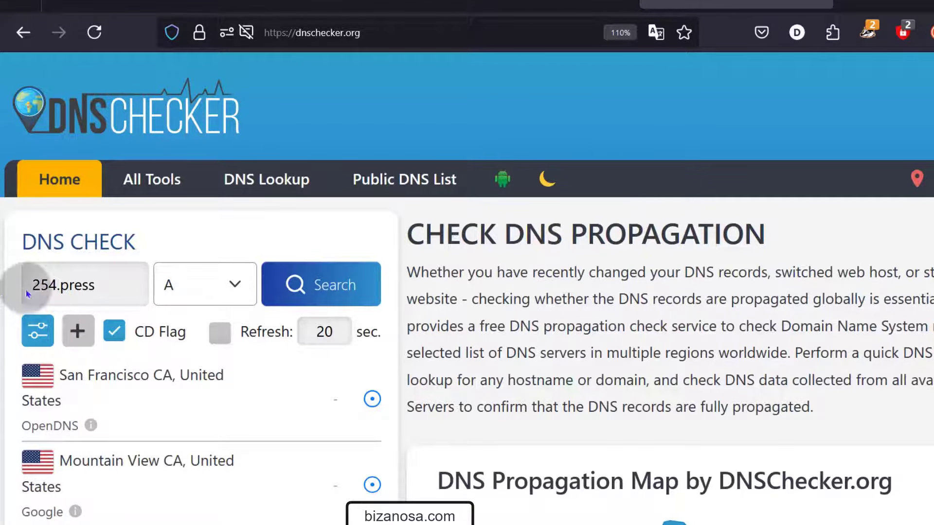
click(235, 284)
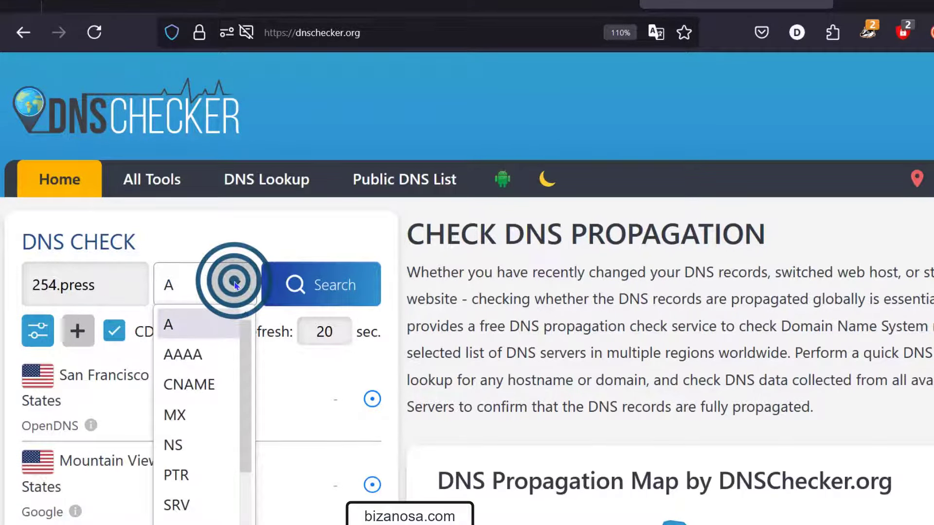
click(177, 444)
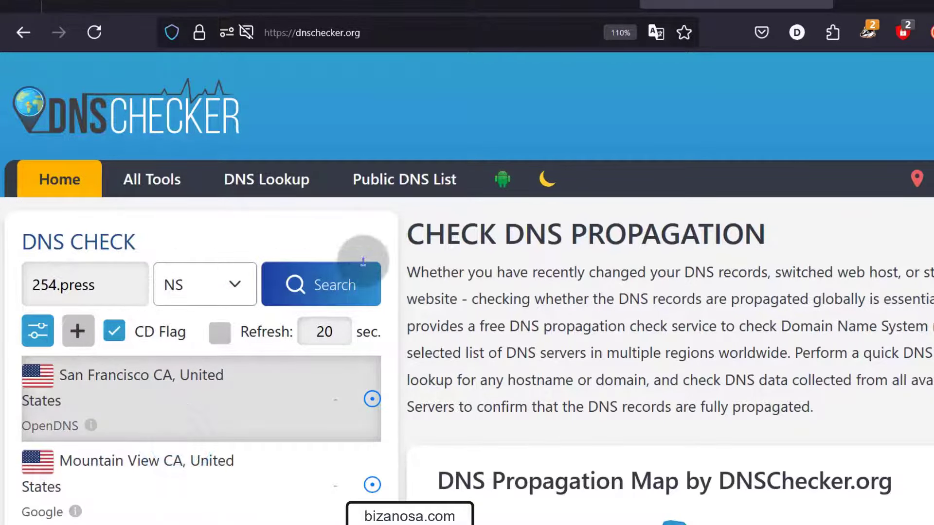
click(324, 289)
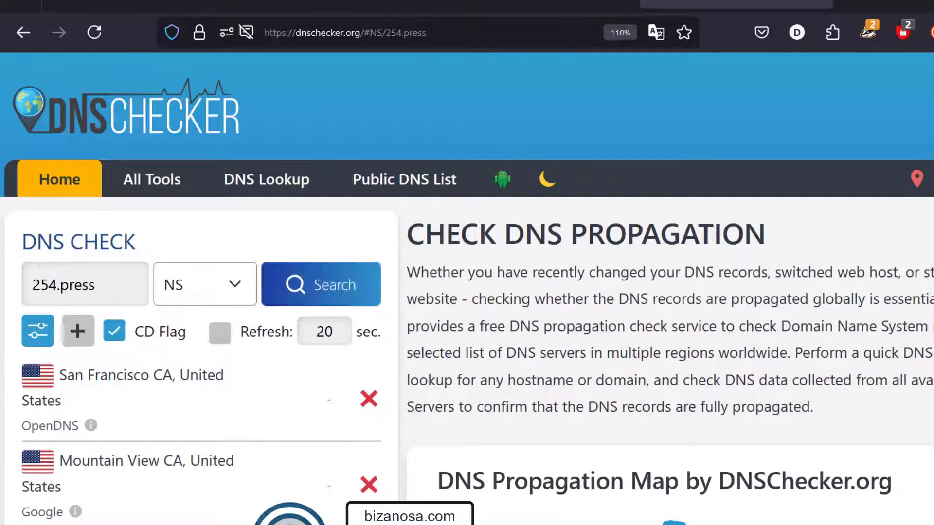
Review the 254.press NS results by location, including Markham, then return to the WHM tab.
scroll(318, 354, down, 5)
scroll(320, 354, down, 5)
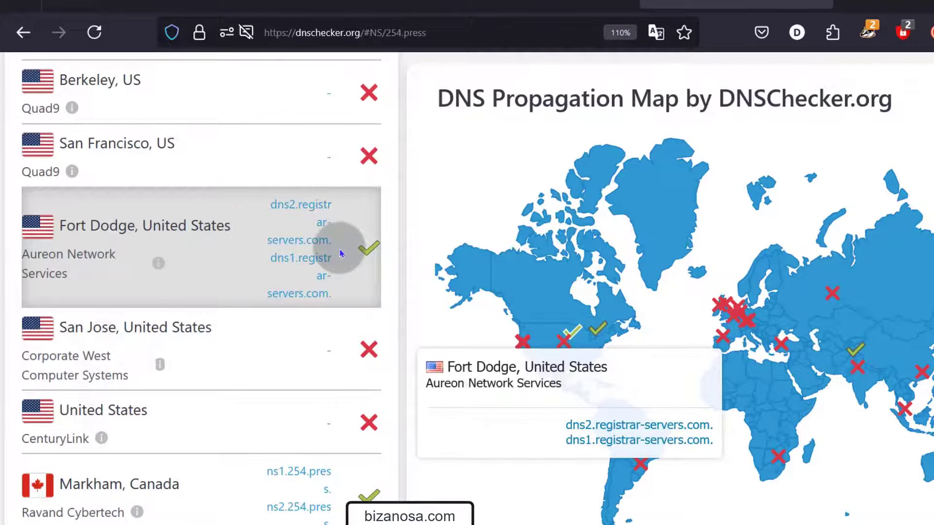
scroll(350, 273, down, 5)
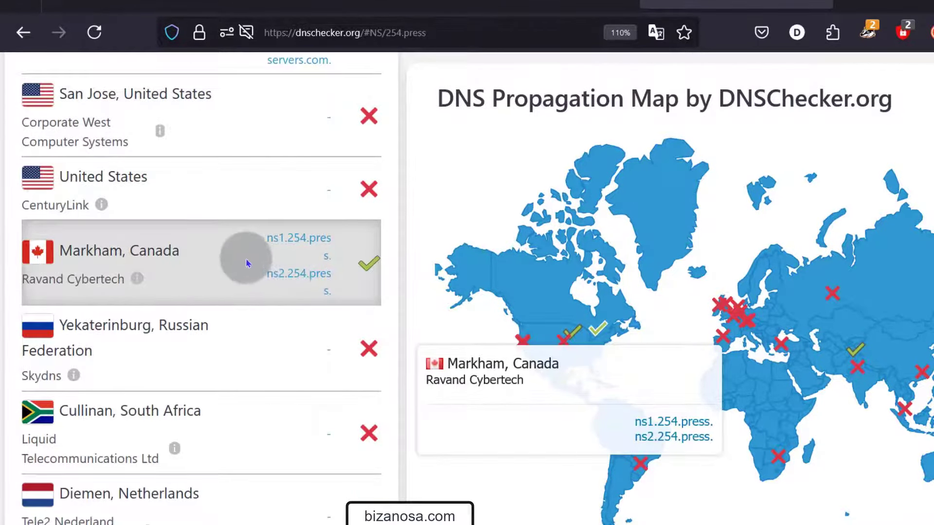
drag(266, 239, 307, 270)
click(288, 279)
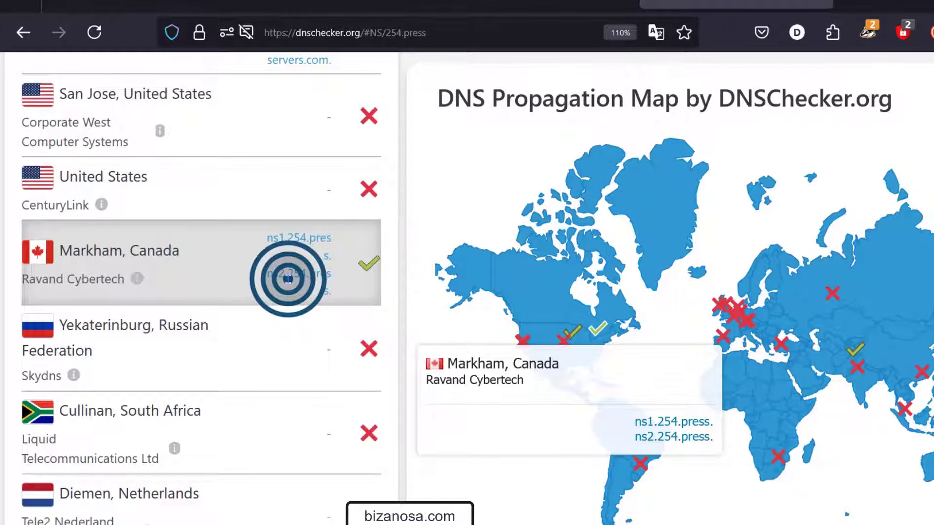
scroll(357, 314, down, 5)
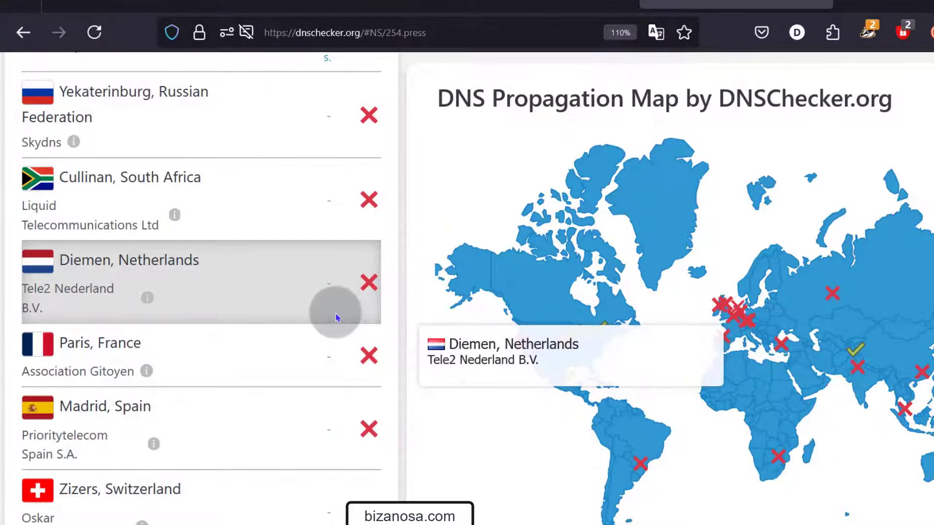
scroll(354, 333, down, 5)
scroll(328, 348, down, 8)
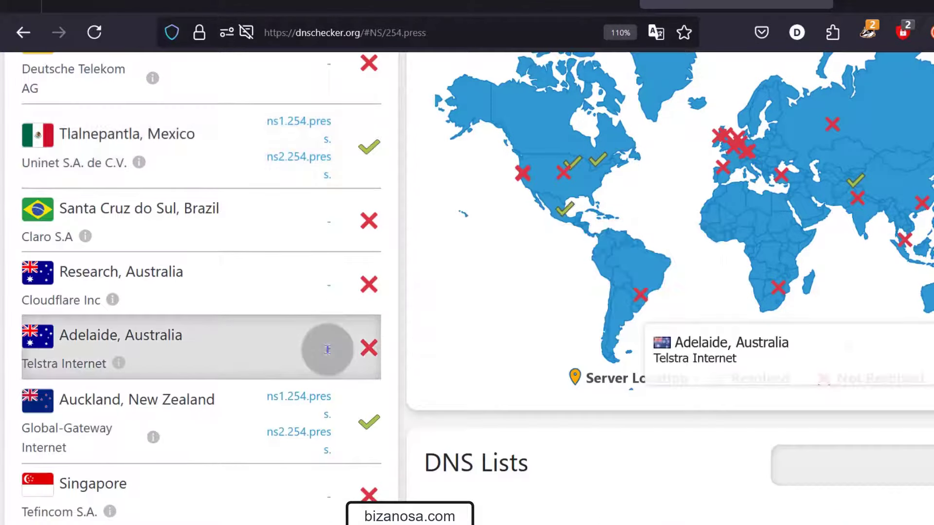
scroll(327, 349, up, 2)
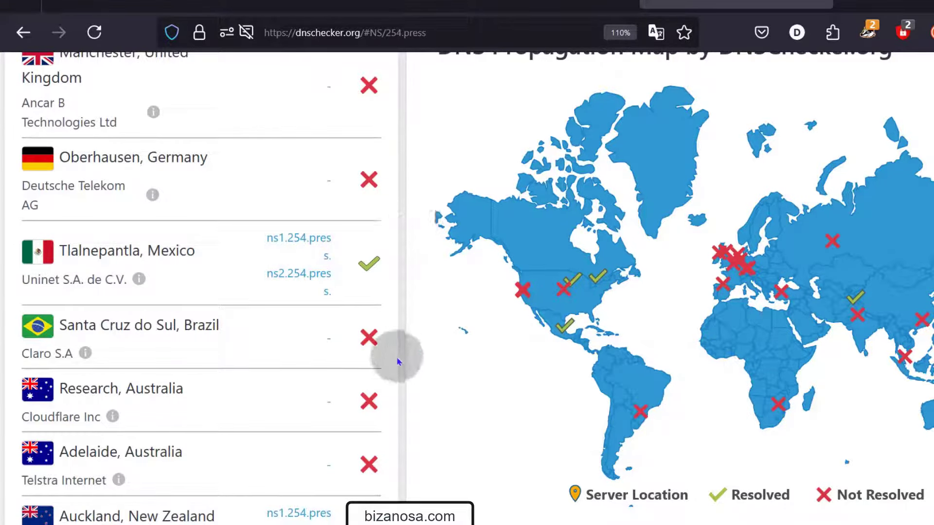
click(129, 4)
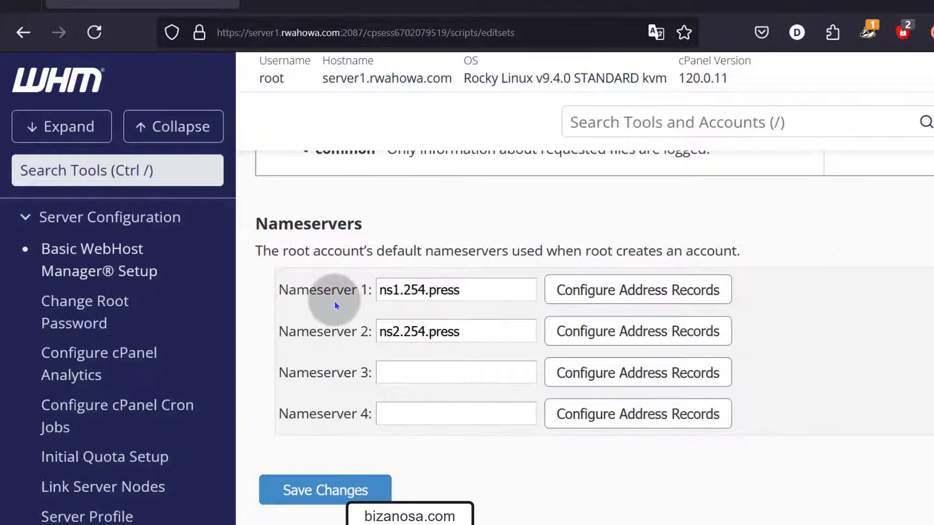
Verify WHM's Nameserver 1 reads ns1.254.press, then switch to the Namecheap tab.
drag(377, 295, 466, 295)
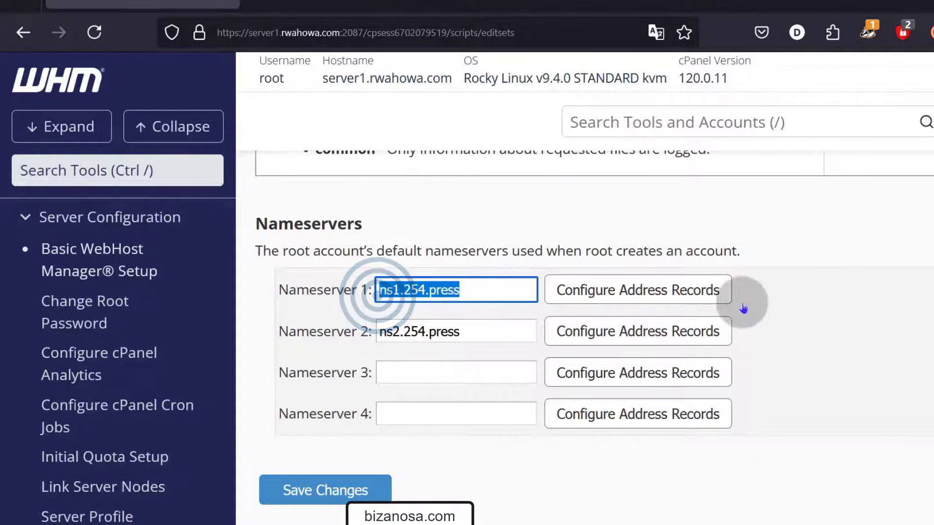
click(900, 315)
scroll(511, 394, up, 4)
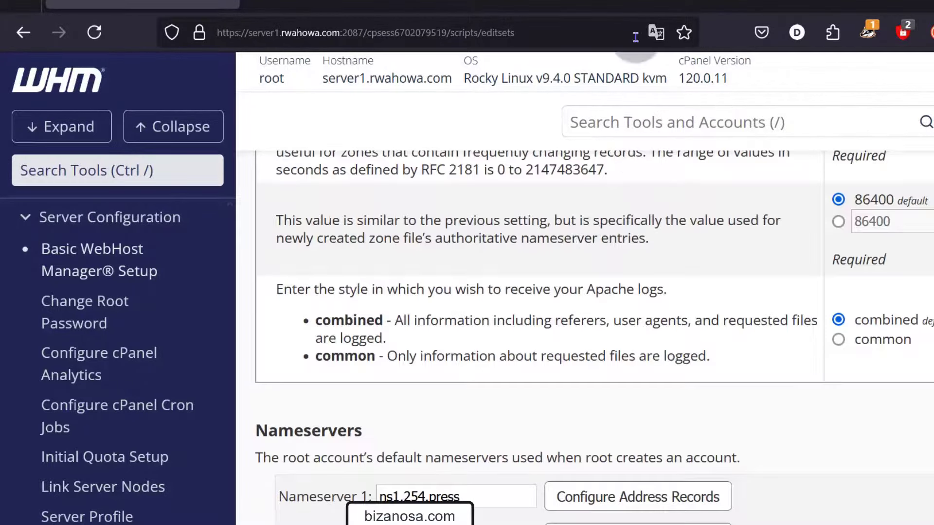
click(492, 3)
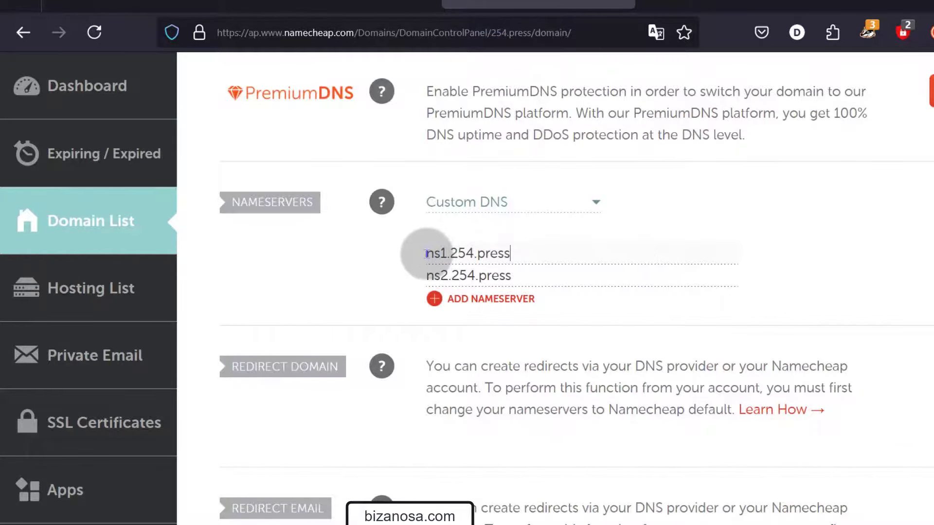
Copy ns1.254.press from Namecheap's Custom DNS field and go back to WHM.
mouse_move(426, 254)
mouse_down()
mouse_move(419, 263)
mouse_move(517, 252)
mouse_move(402, 277)
mouse_move(490, 250)
mouse_move(525, 252)
mouse_move(410, 255)
mouse_up()
click(345, 285)
click(306, 258)
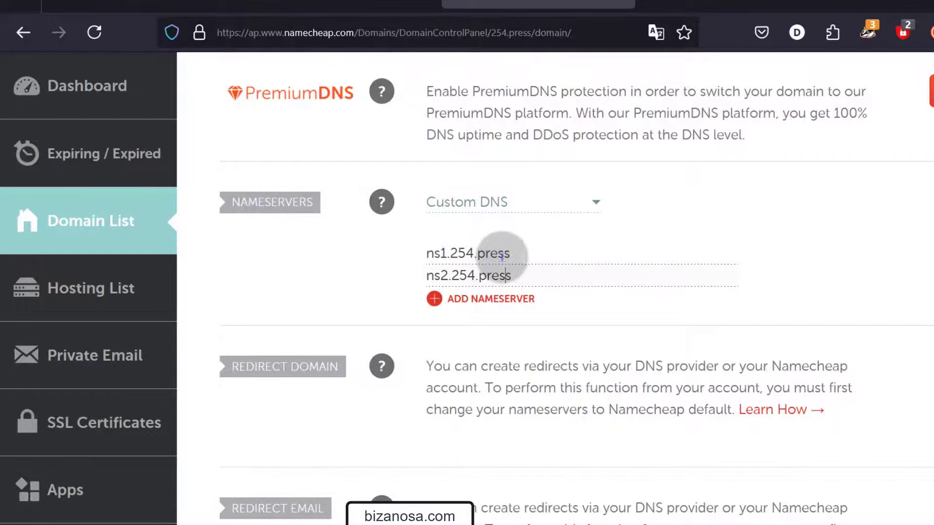
drag(518, 256, 306, 250)
key(ctrl+c)
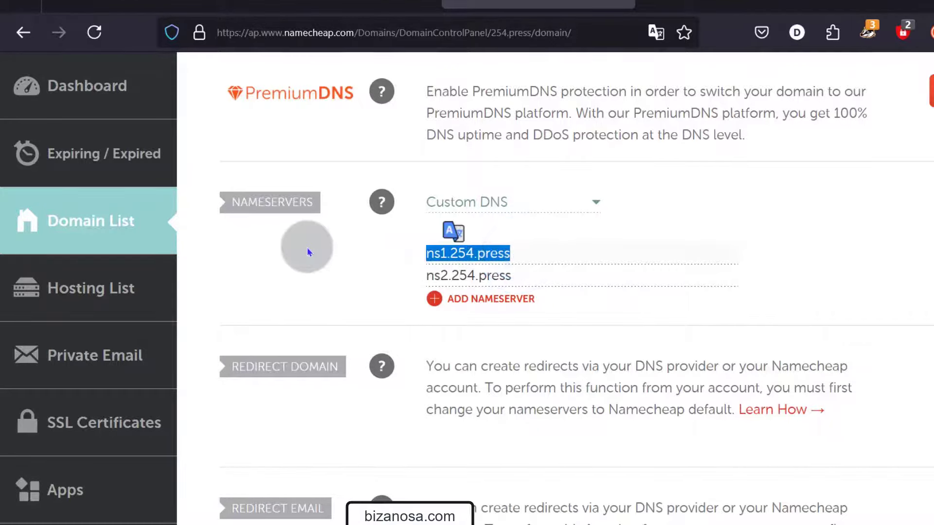
click(249, 249)
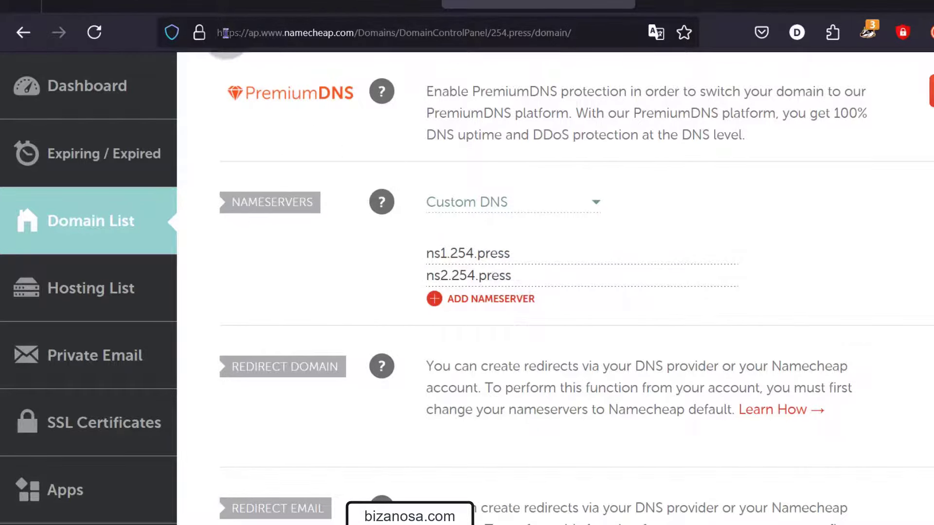
click(157, 3)
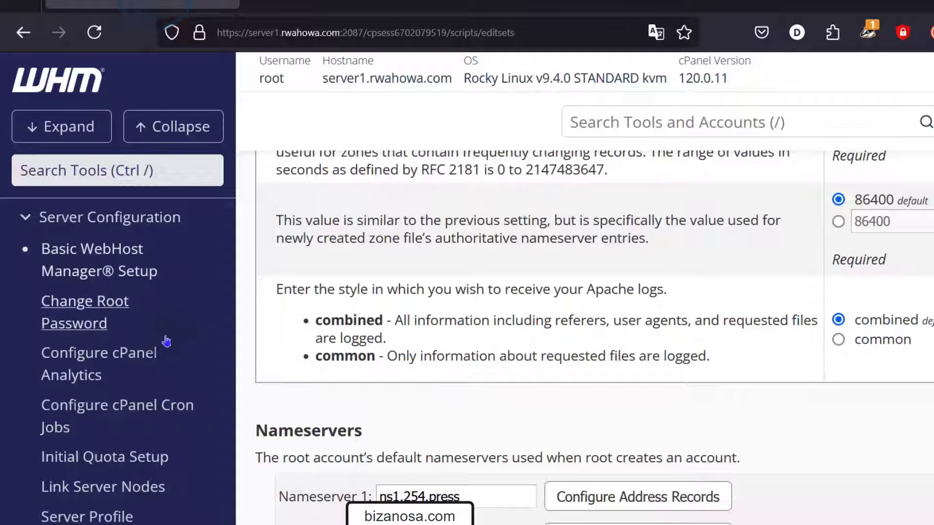
Open cPanel for the digvites.com account from the WHM account list.
scroll(166, 342, down, 10)
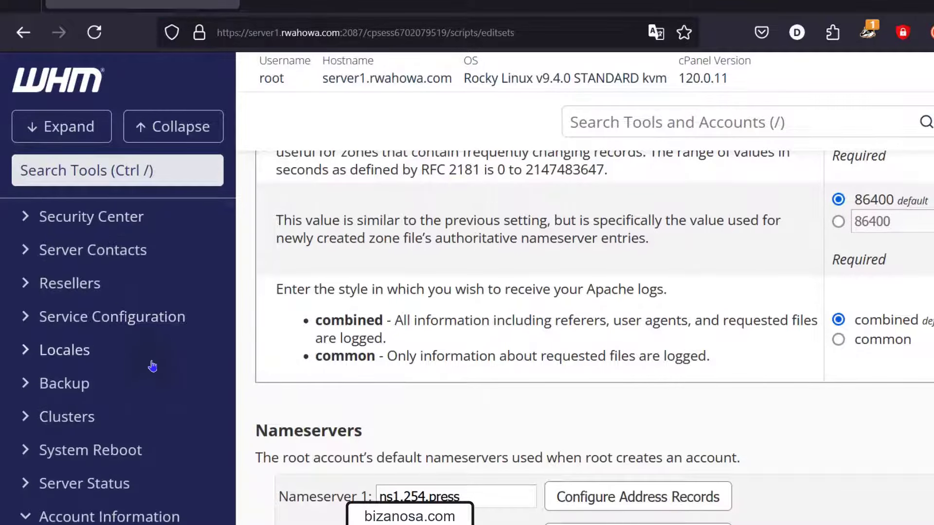
scroll(96, 398, down, 5)
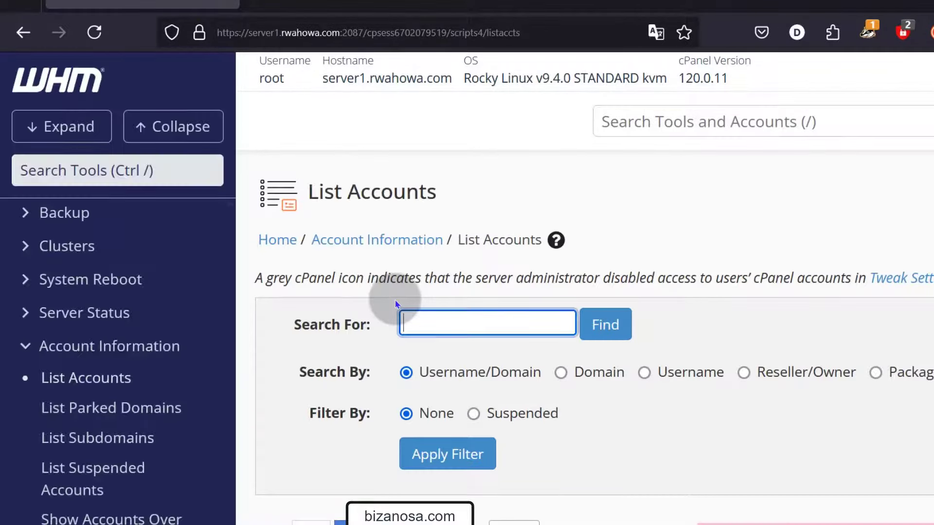
scroll(575, 397, down, 5)
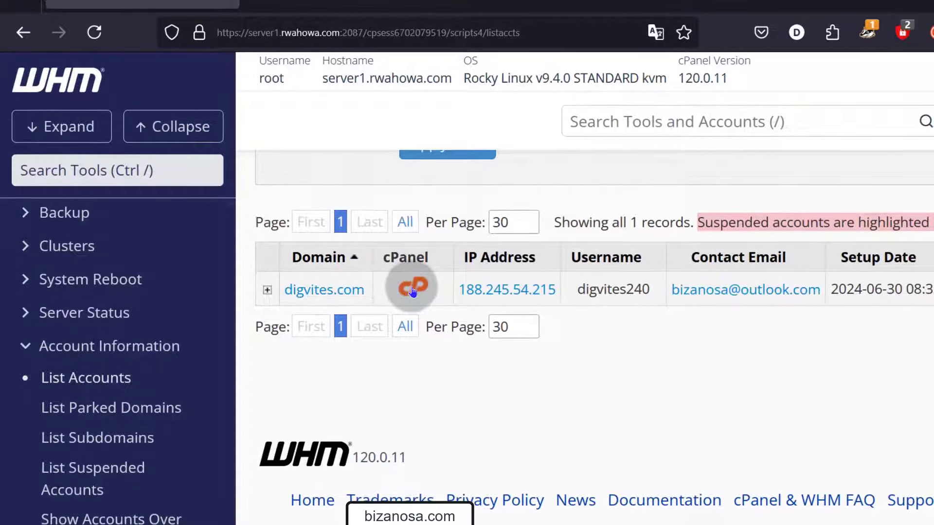
click(409, 288)
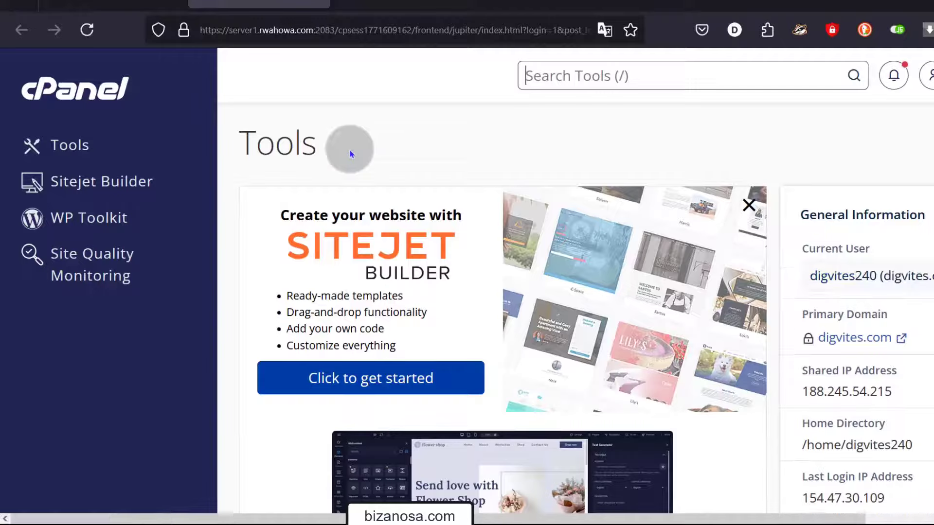
Filter cPanel's tool search on 'domai' to bring up Domains.
scroll(437, 251, down, 20)
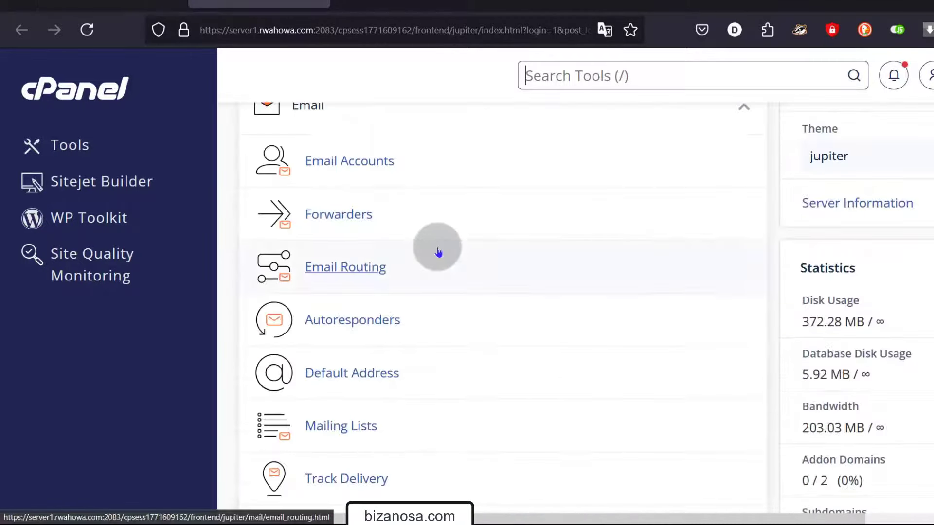
scroll(437, 251, down, 5)
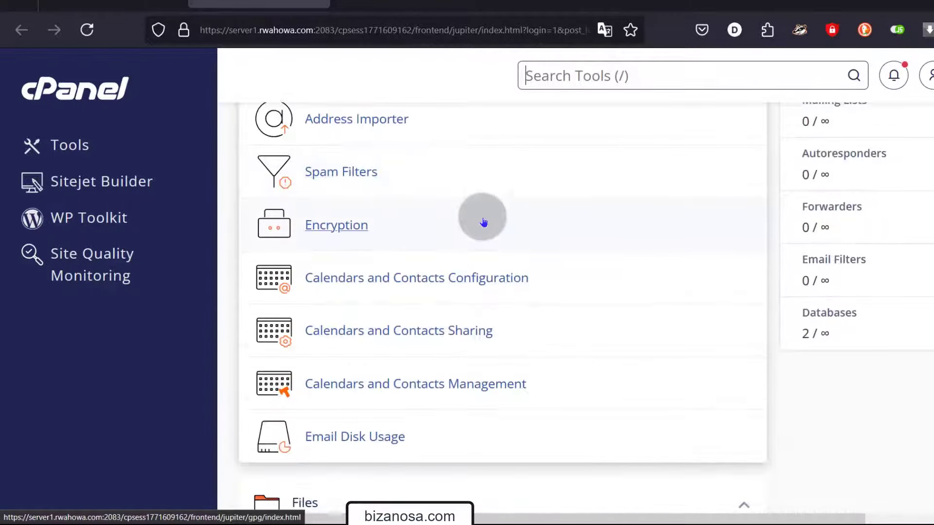
scroll(483, 221, up, 9)
click(598, 75)
text(domai)
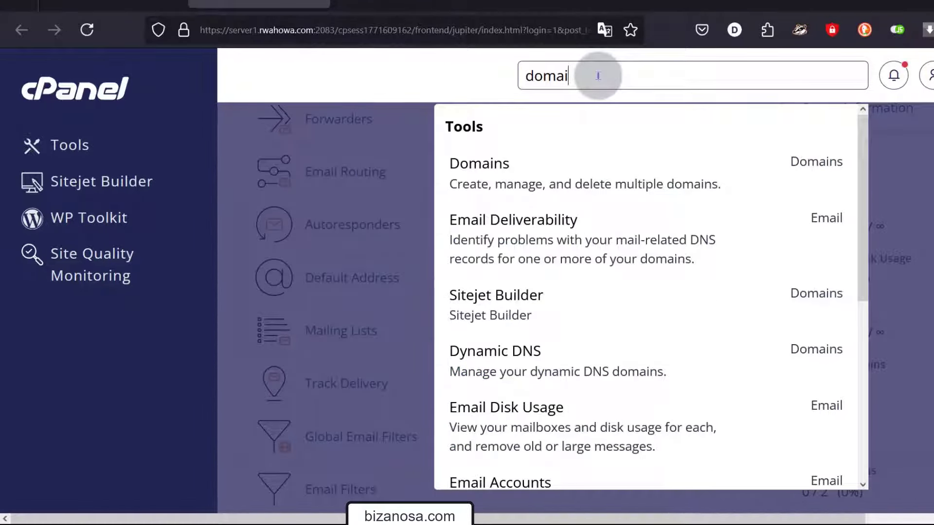
Open the Domains tool and its Create a New Domain form.
click(493, 167)
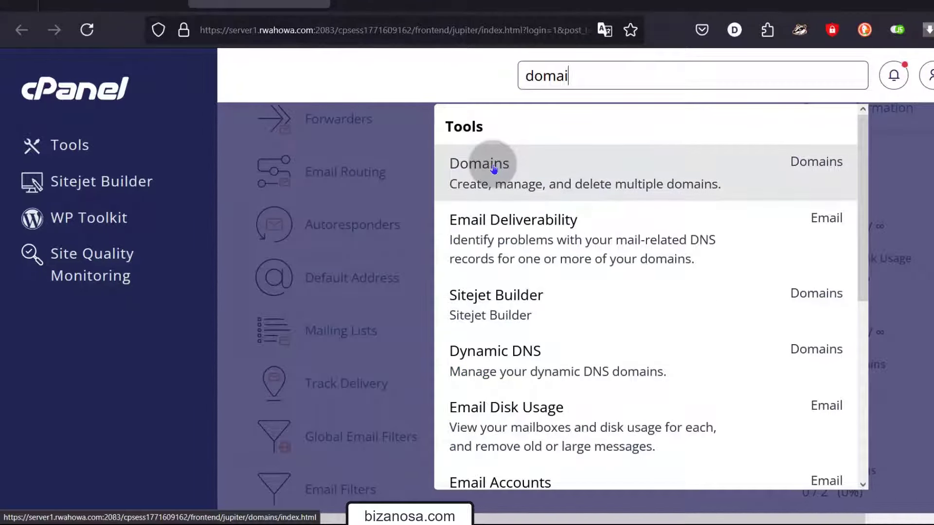
click(493, 166)
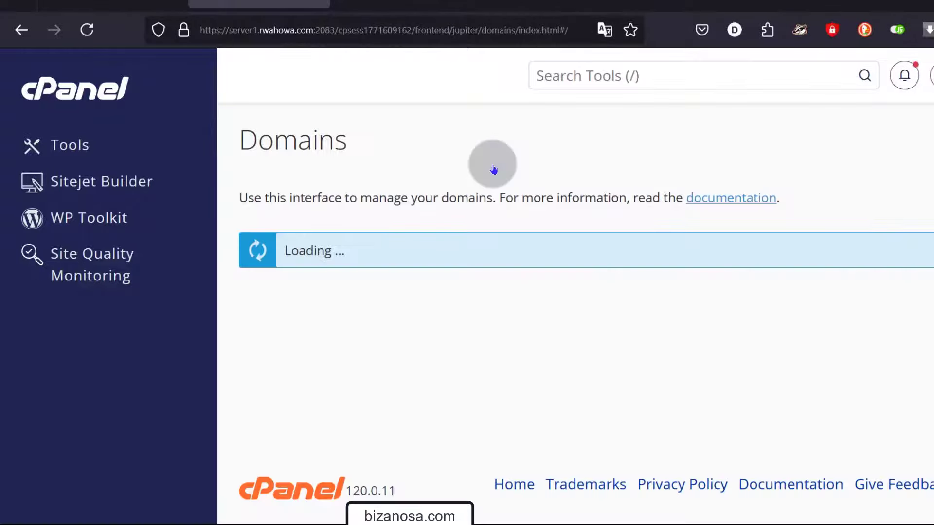
scroll(511, 281, down, 3)
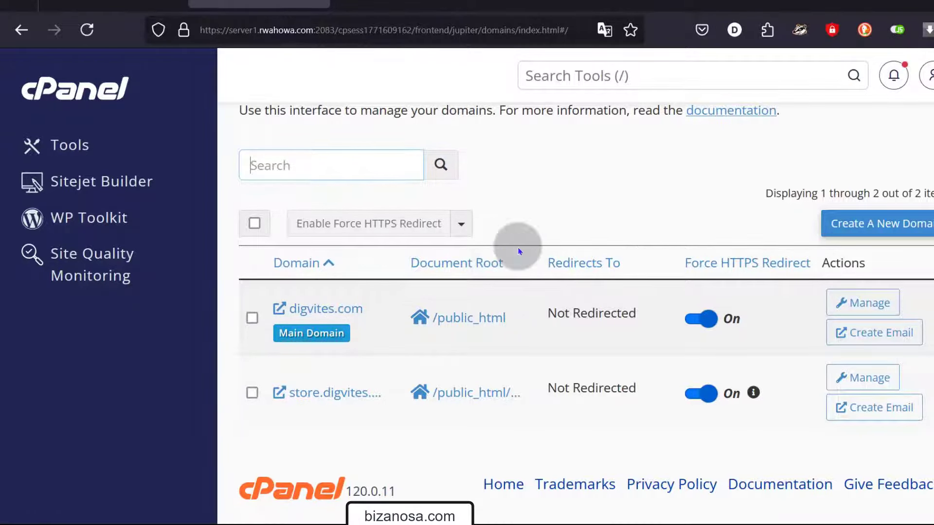
click(866, 229)
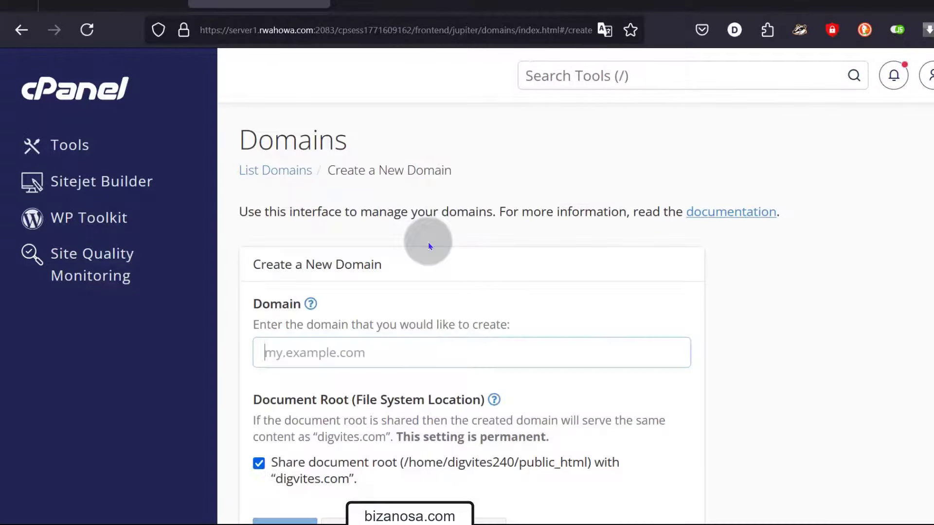
Enter 254.press as the domain by pasting ns1.254.press and removing the ns1. prefix.
click(303, 351)
click(302, 351)
click(303, 351)
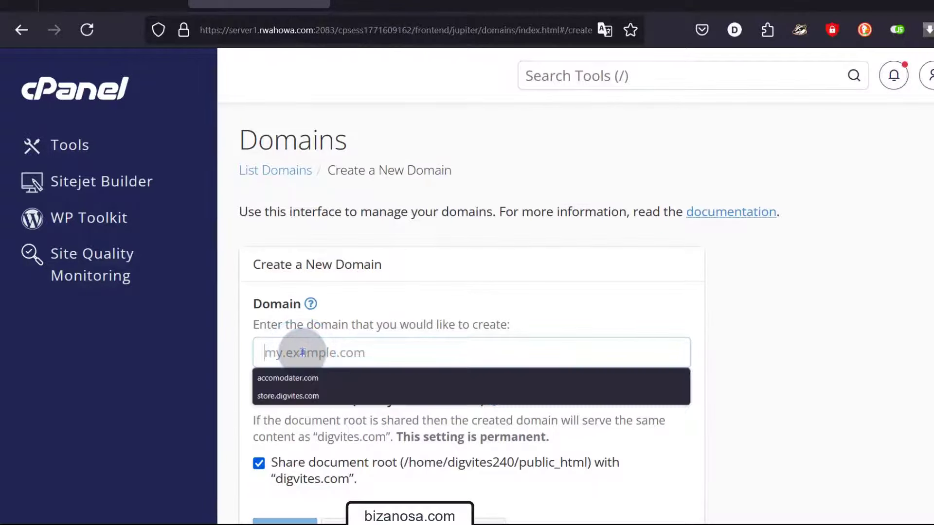
right_click(302, 351)
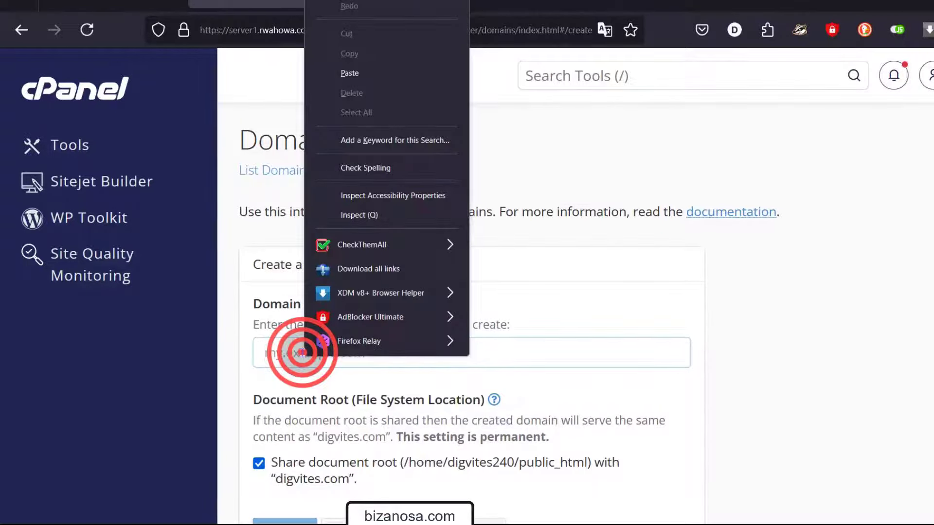
click(348, 75)
drag(289, 352, 223, 347)
scroll(257, 310, down, 3)
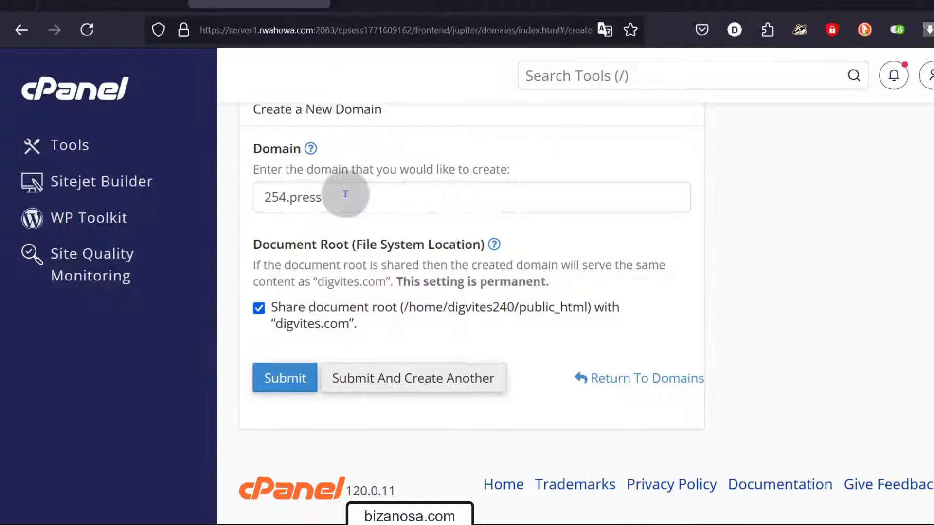
drag(341, 194, 252, 193)
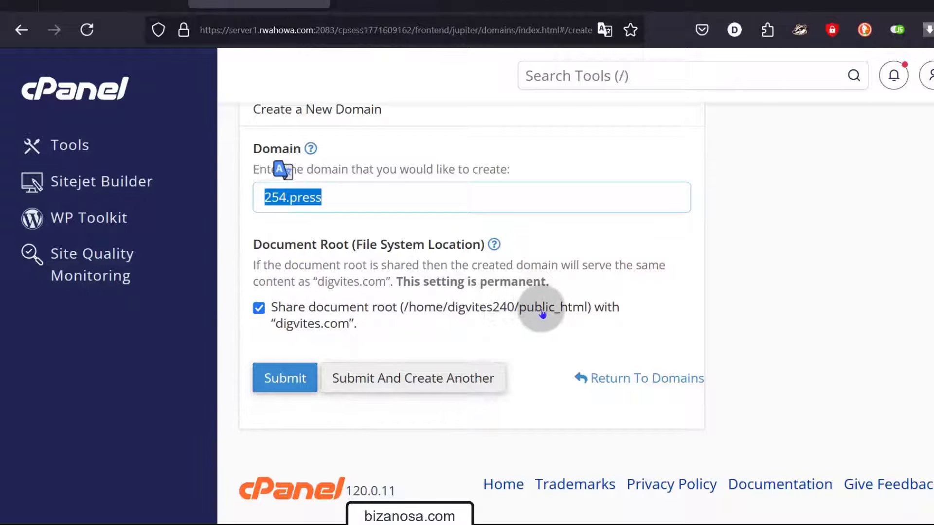
Add 254.press as a new domain with its own document root, public_html/254.press, not the main domain's root.
click(259, 308)
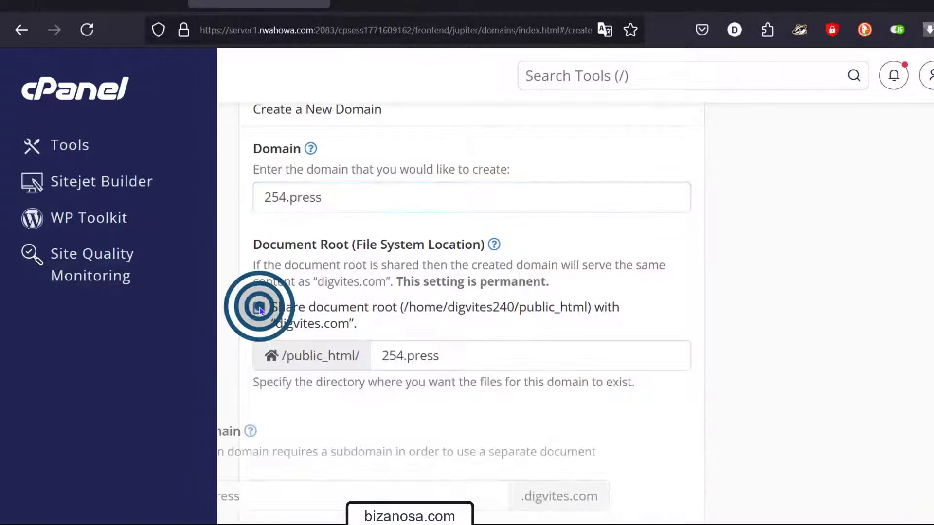
scroll(349, 283, down, 3)
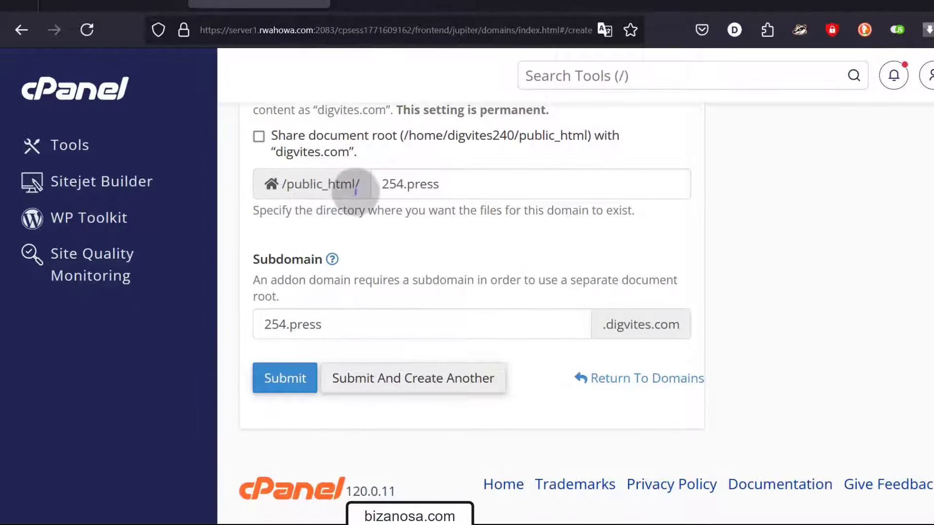
triple_click(382, 184)
click(719, 214)
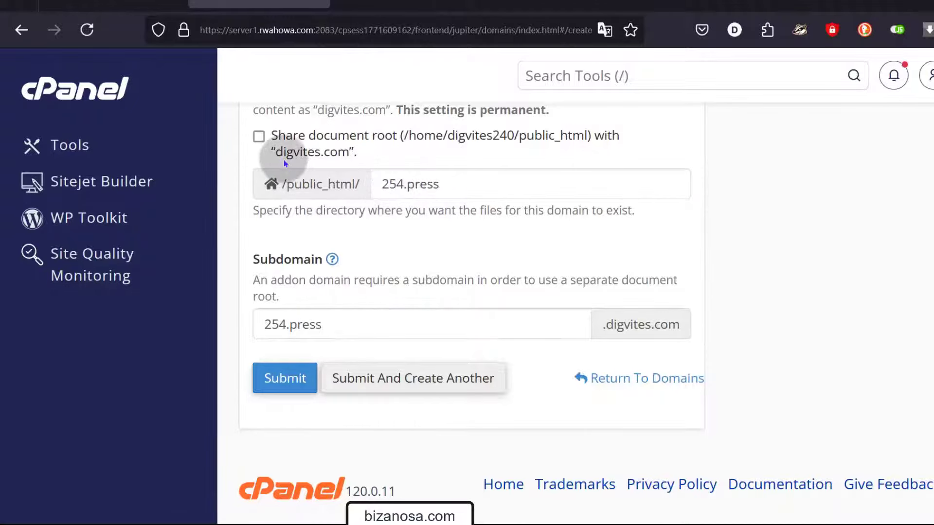
triple_click(382, 184)
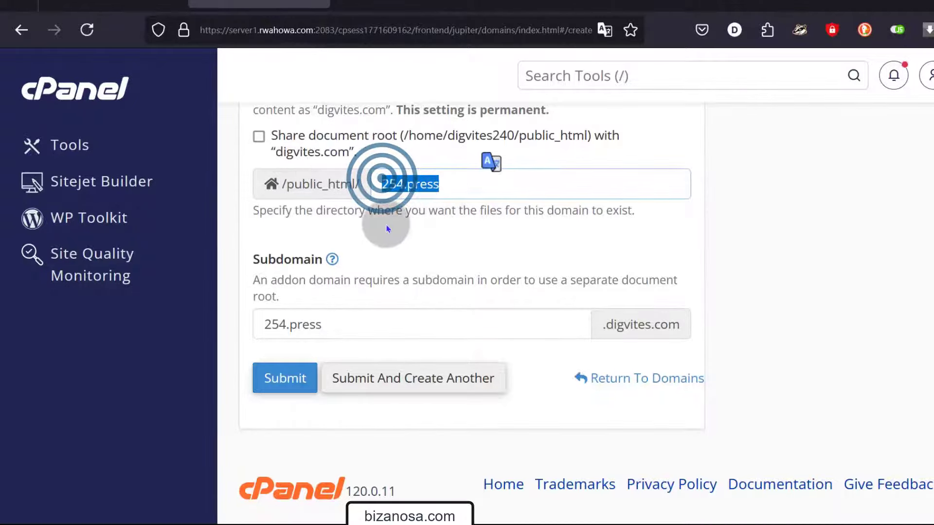
click(427, 219)
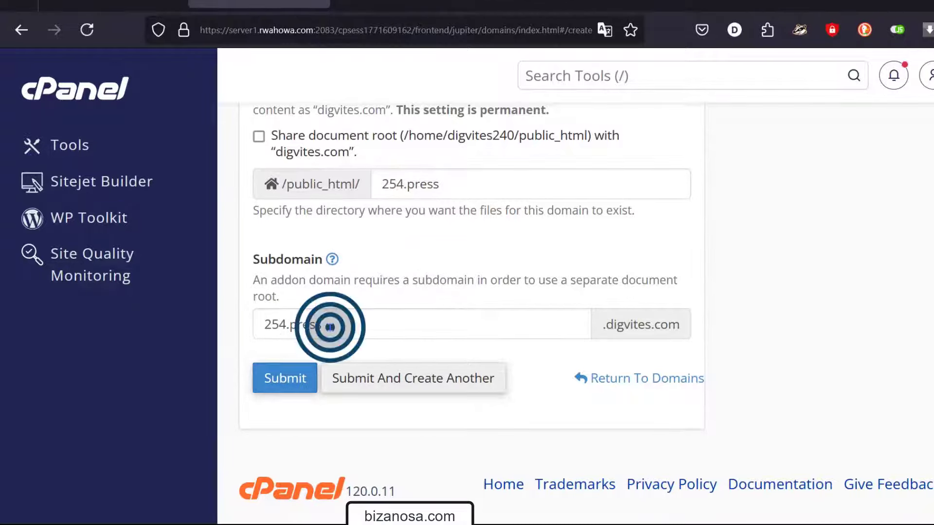
triple_click(321, 326)
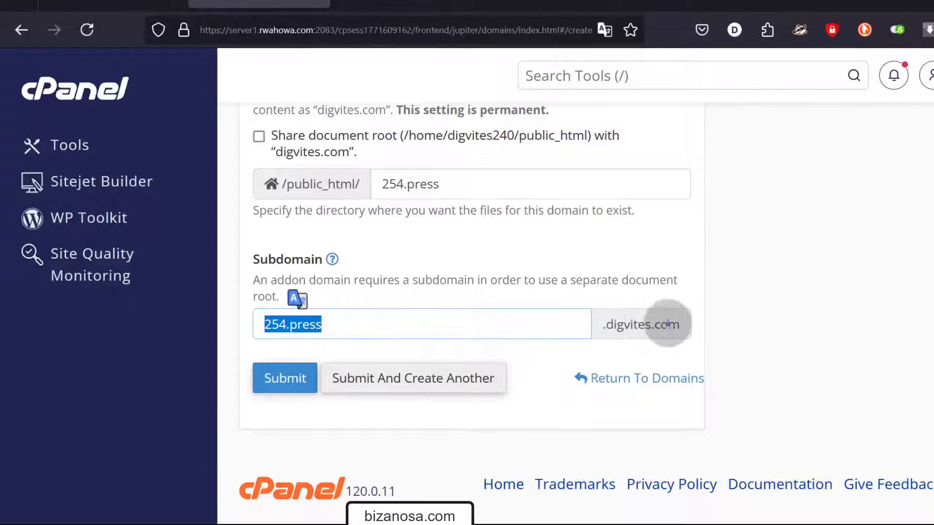
triple_click(384, 184)
key(ctrl+c)
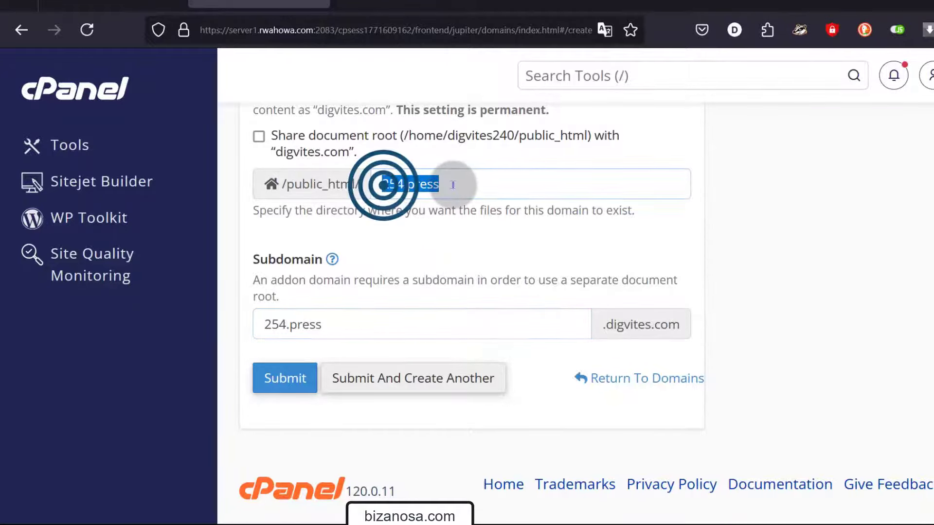
click(279, 380)
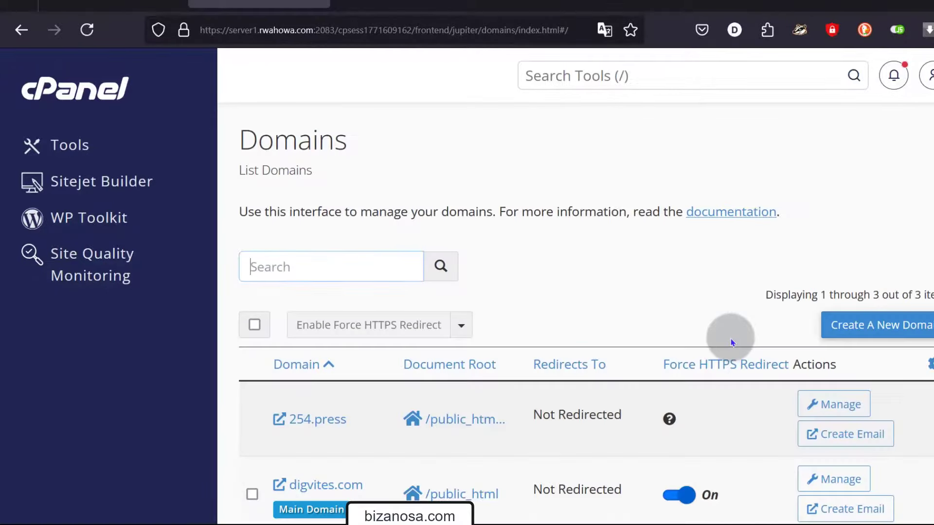
Open 254.press from the Domains list, see 'Website not found', then bring up a private Opera window.
scroll(595, 253, down, 3)
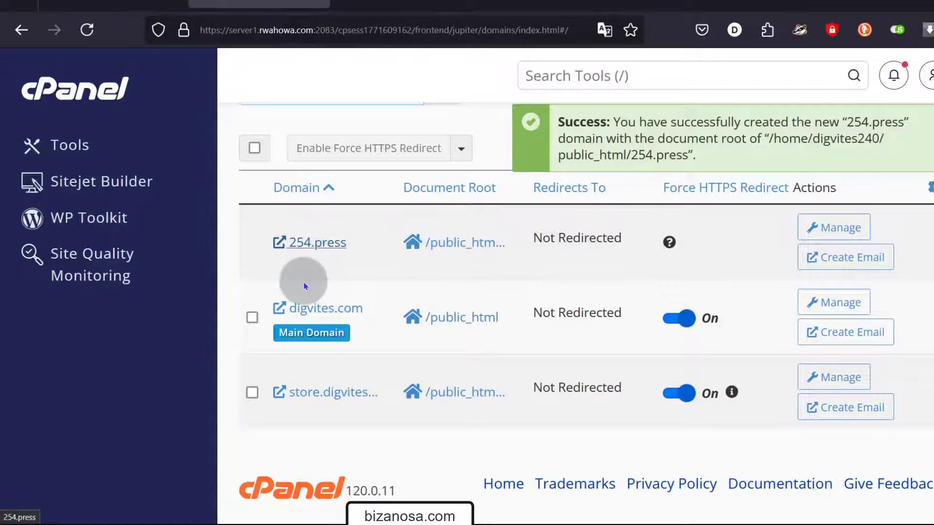
click(304, 244)
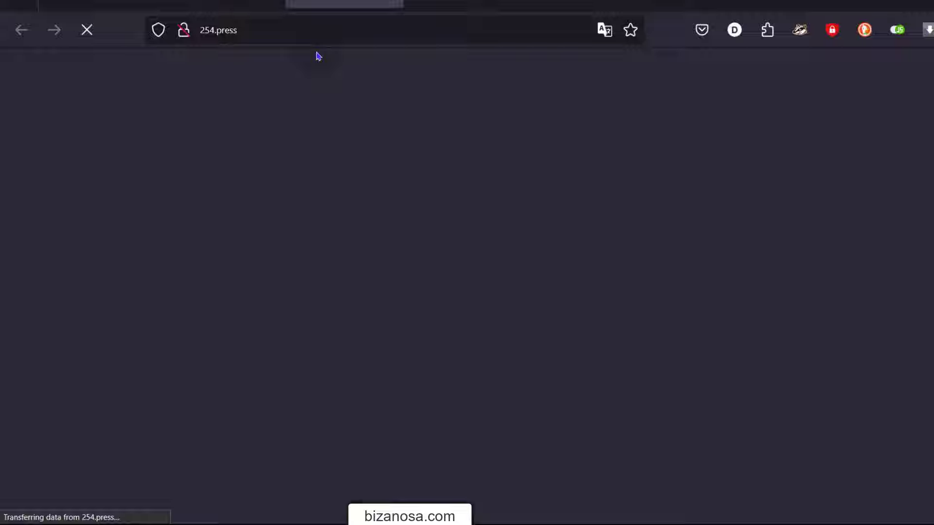
click(317, 56)
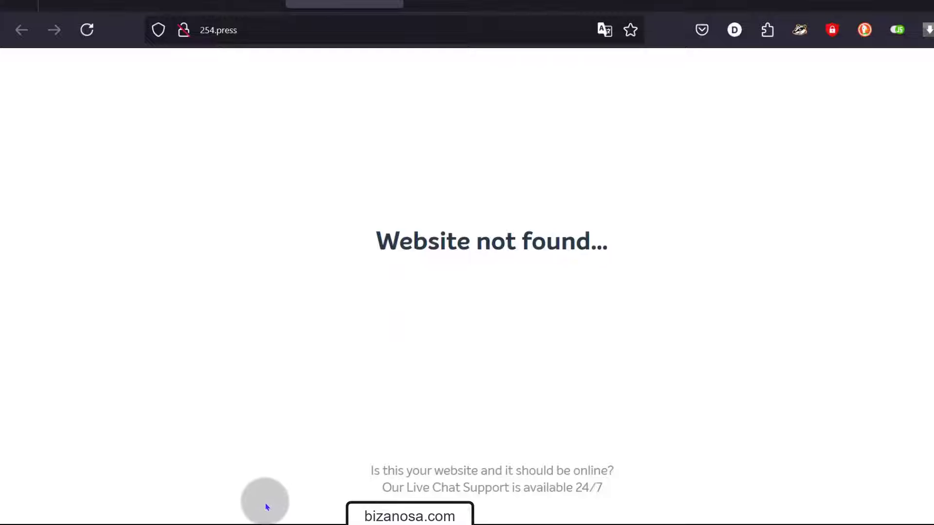
click(31, 490)
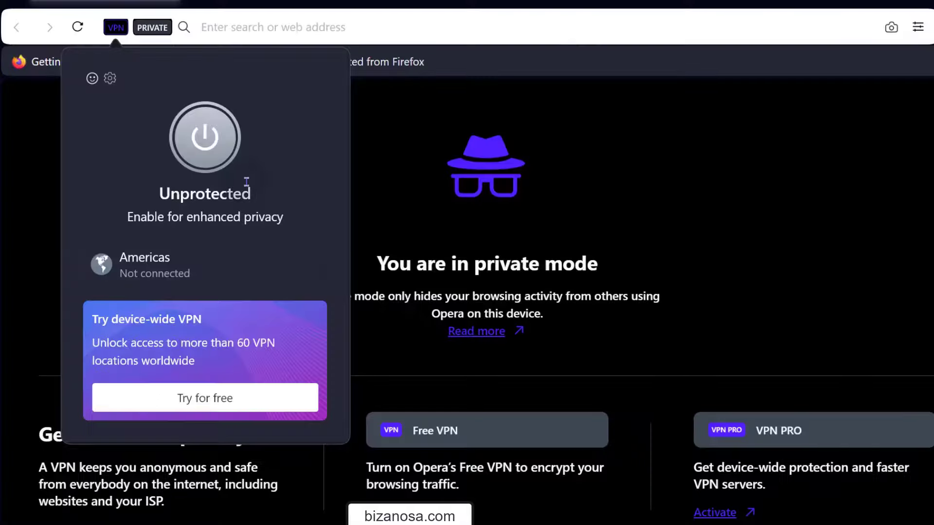
Enable Opera's VPN and load 254.press, which shows an 'Index of /' listing containing only cgi-bin.
click(206, 137)
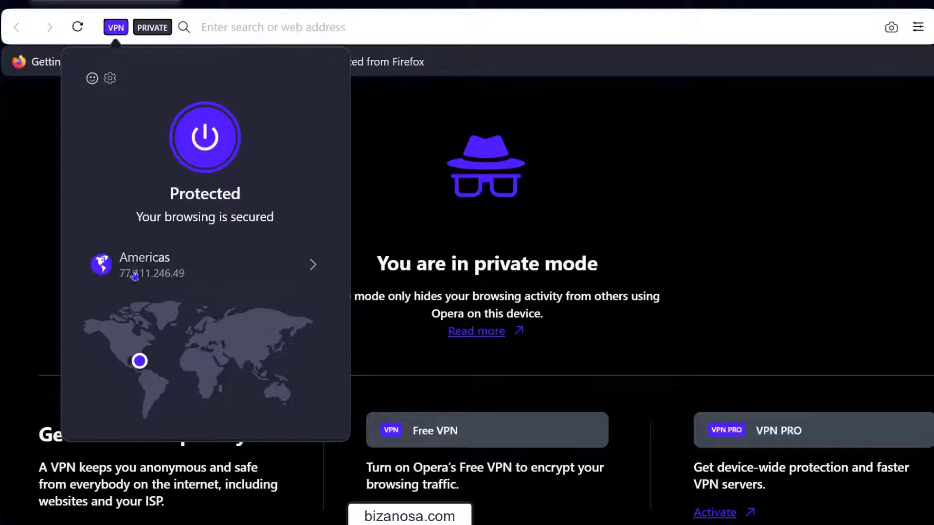
click(229, 26)
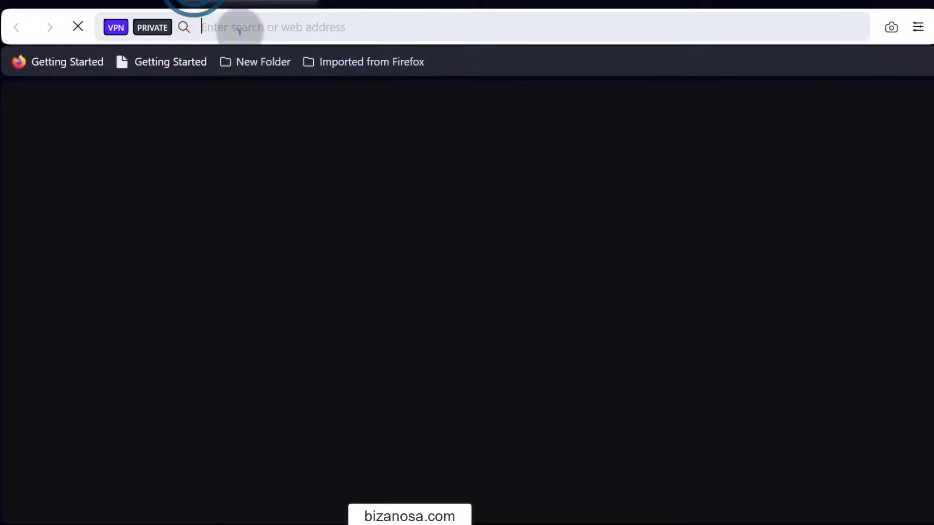
right_click(236, 28)
click(290, 168)
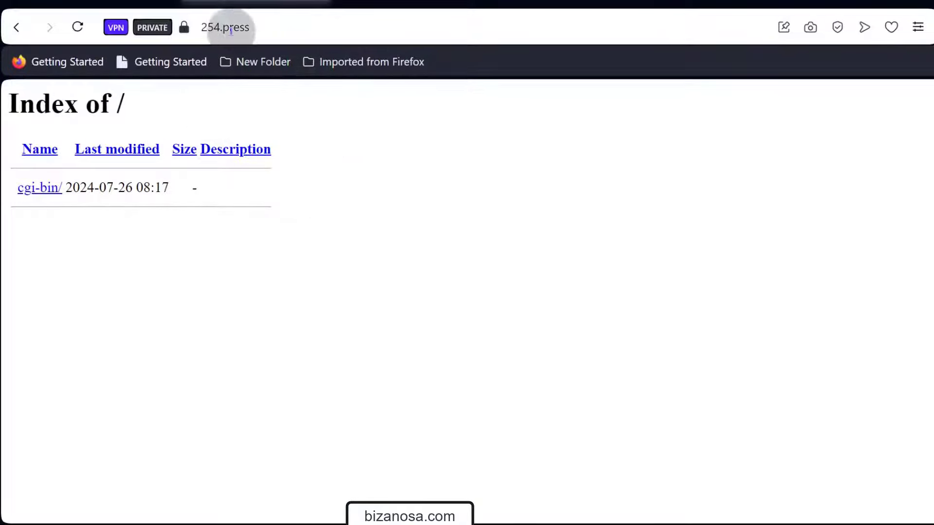
drag(200, 23, 271, 22)
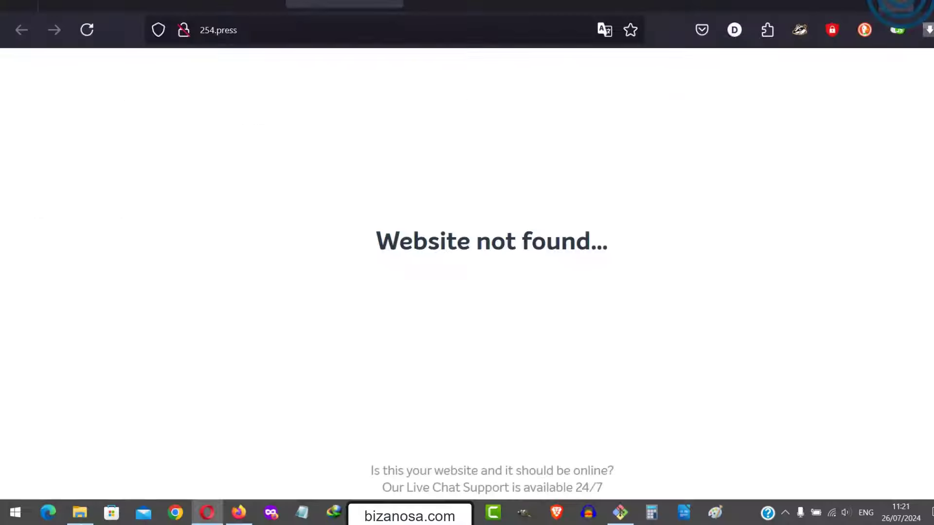
Create an empty index.html in the public_html/254.press folder using File Manager.
click(219, 6)
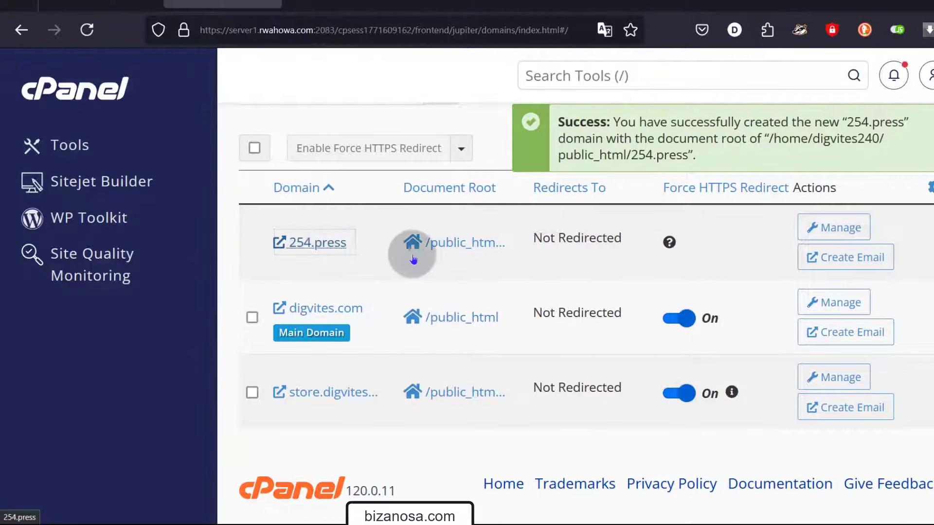
click(446, 244)
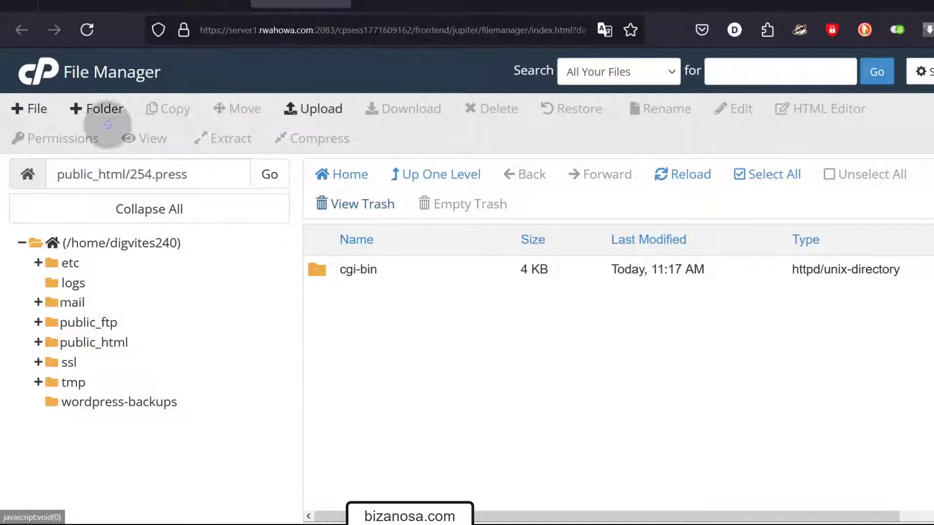
click(38, 107)
text(index.html)
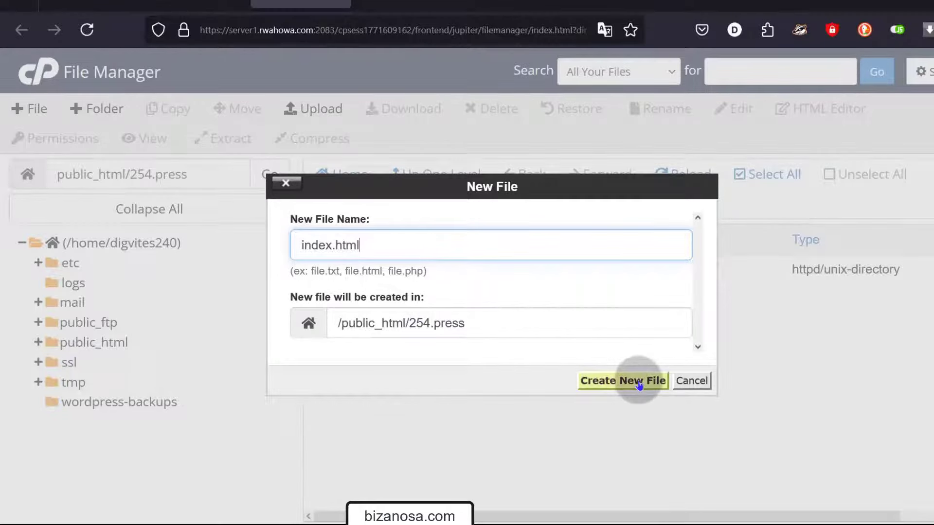
click(669, 382)
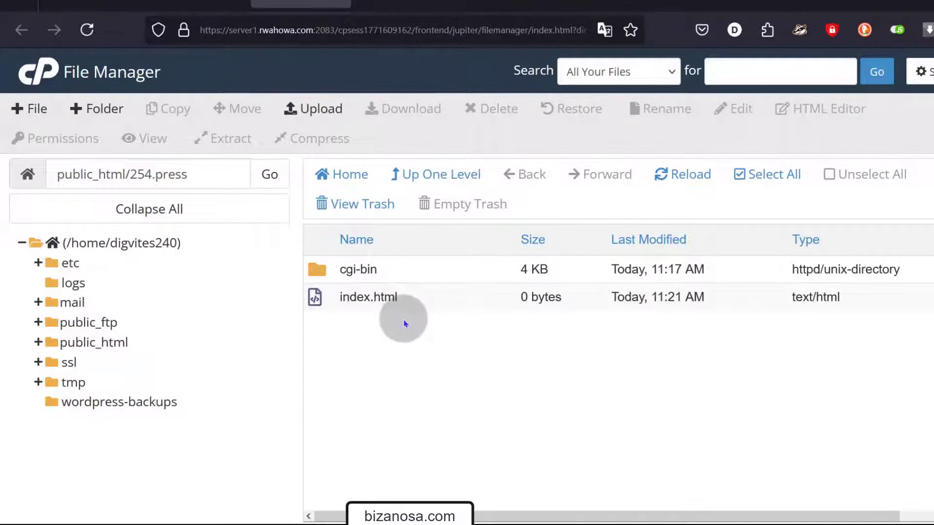
click(892, 4)
Reload 254.press in Opera to confirm it serves the blank index page, then minimize Opera.
click(205, 516)
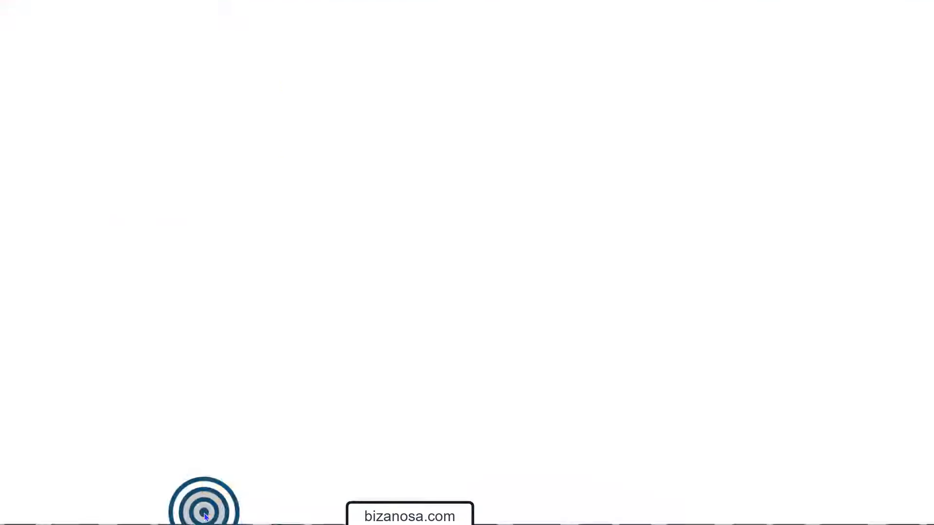
click(74, 27)
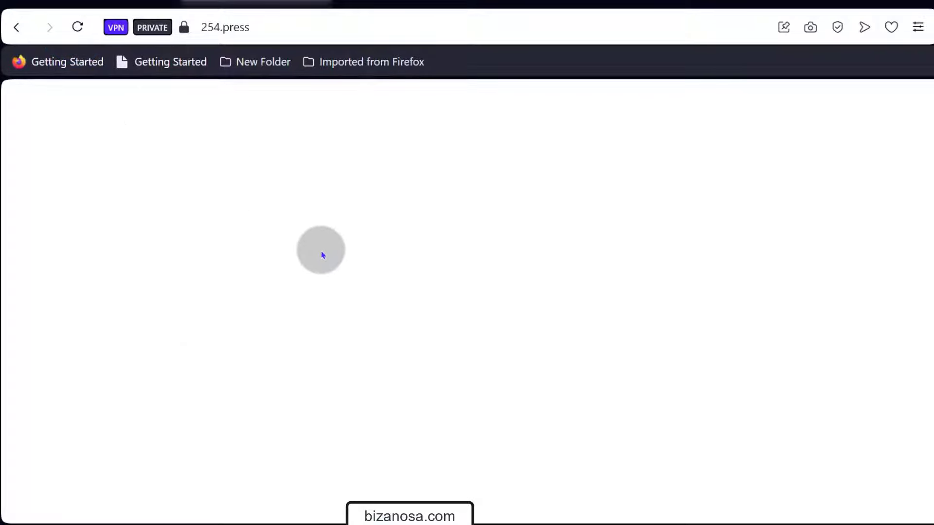
click(899, 2)
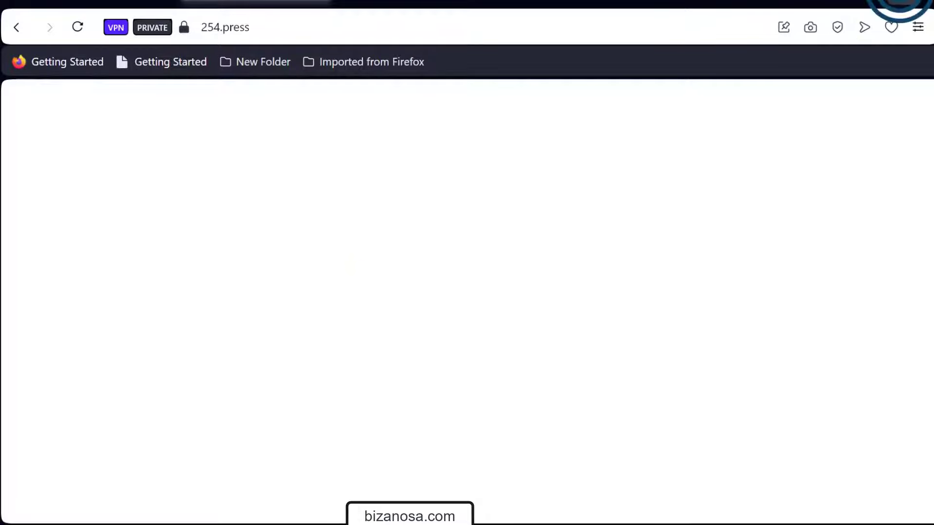
mouse_move(239, 514)
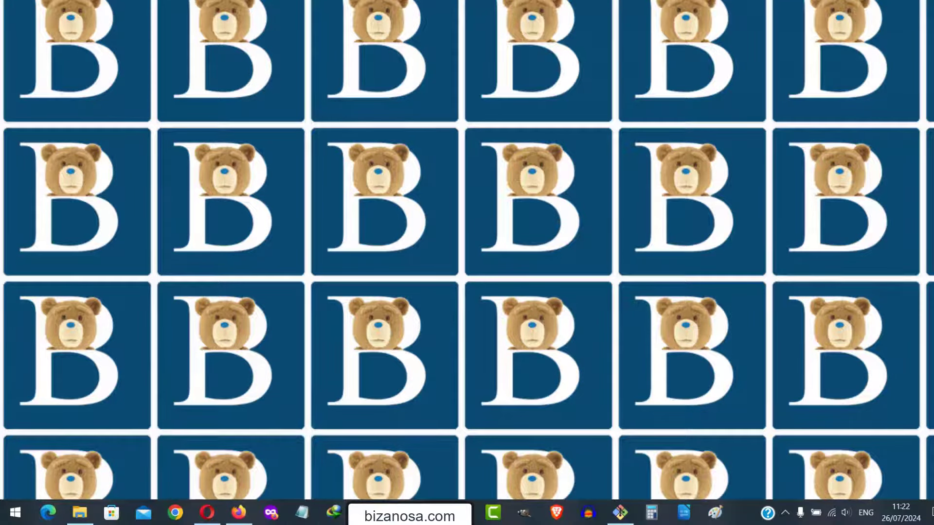
click(241, 515)
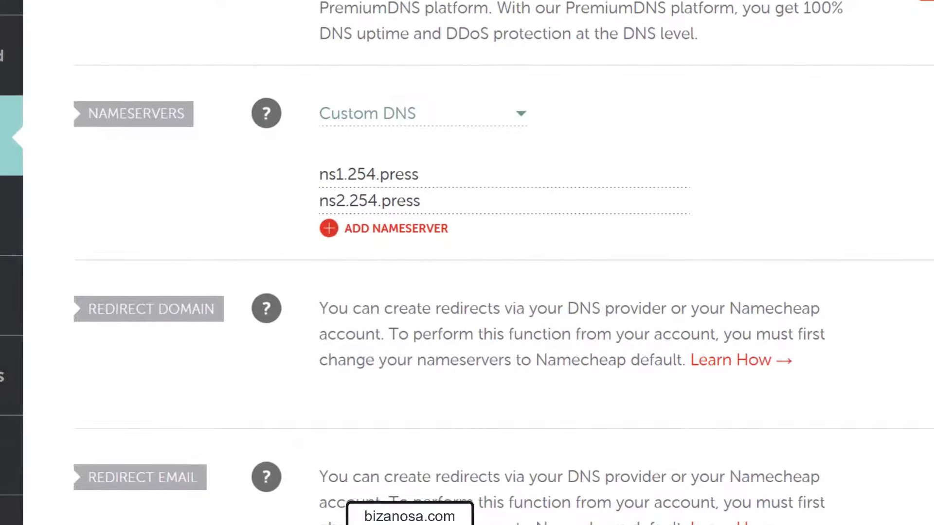
Open Namecheap's Advanced DNS tab for 254.press to reach the Personal DNS Server section.
scroll(507, 215, up, 5)
scroll(508, 213, up, 5)
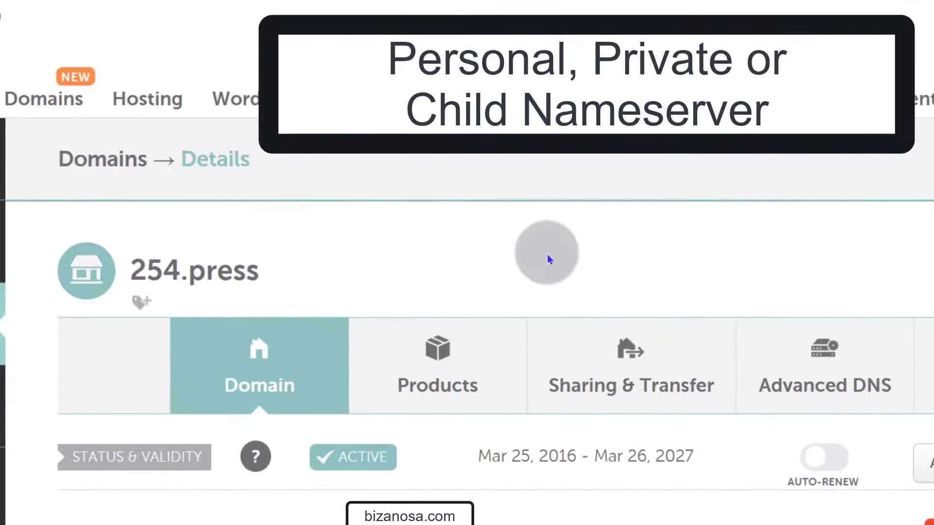
scroll(724, 271, down, 2)
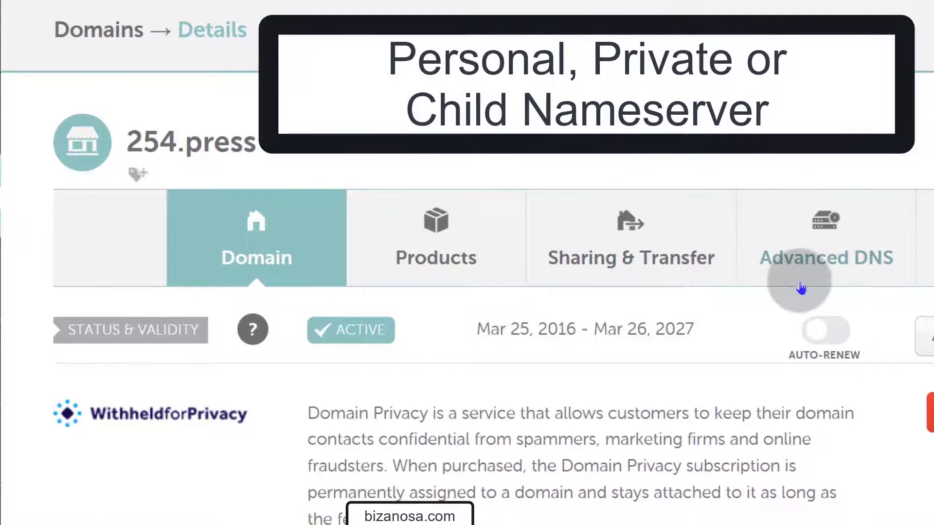
click(824, 255)
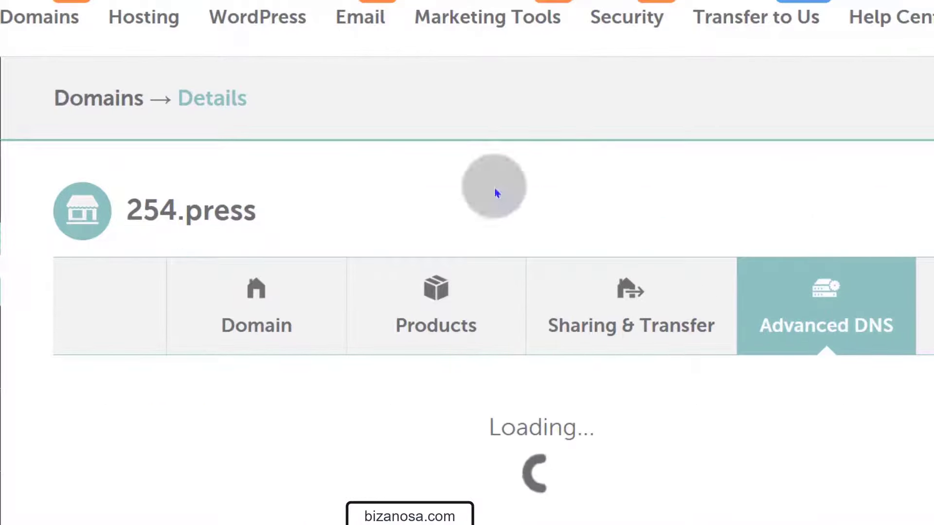
click(302, 331)
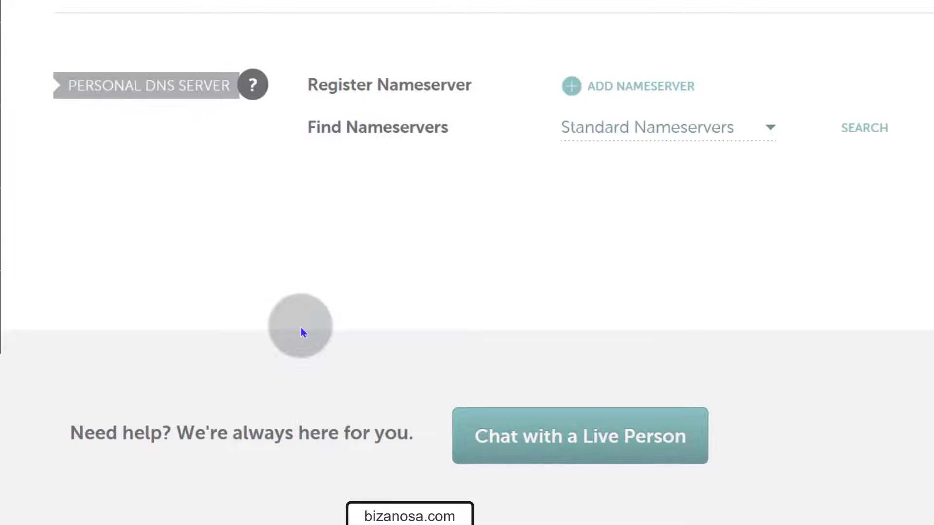
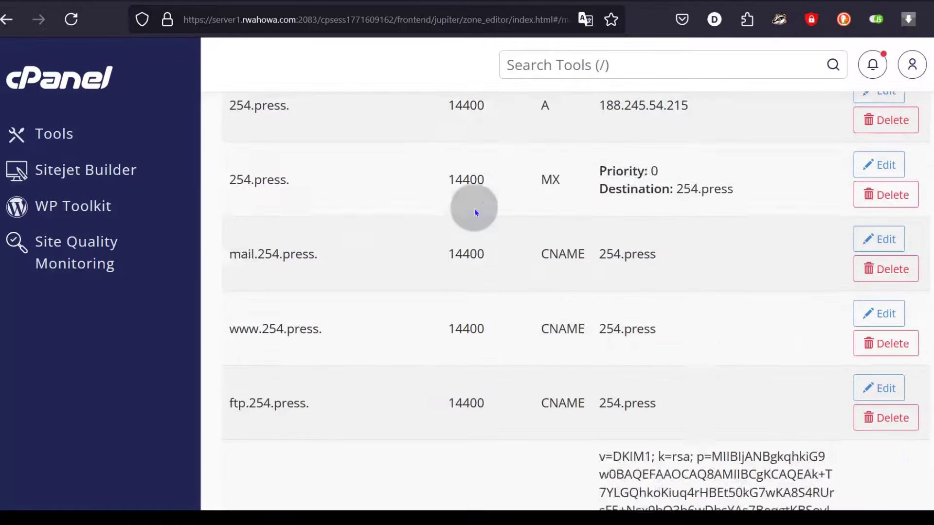
Highlight DKIM1 and spf1 in 254.press's TXT records, then scroll down to the default nameservers.
scroll(480, 332, up, 2)
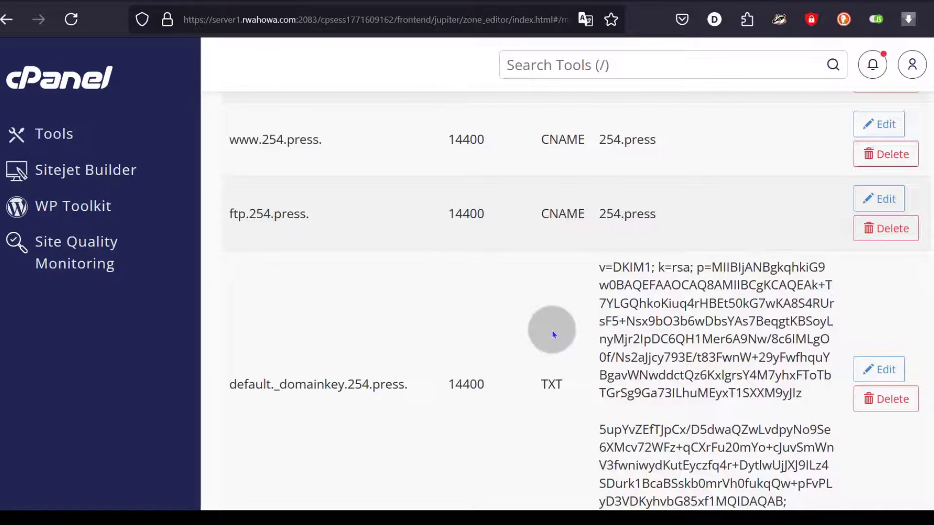
double_click(614, 266)
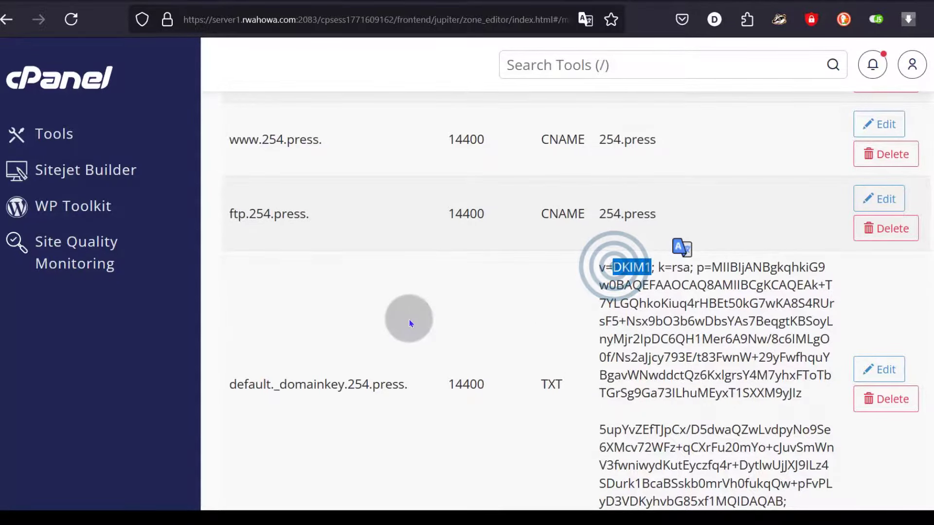
scroll(524, 344, down, 4)
scroll(524, 348, down, 2)
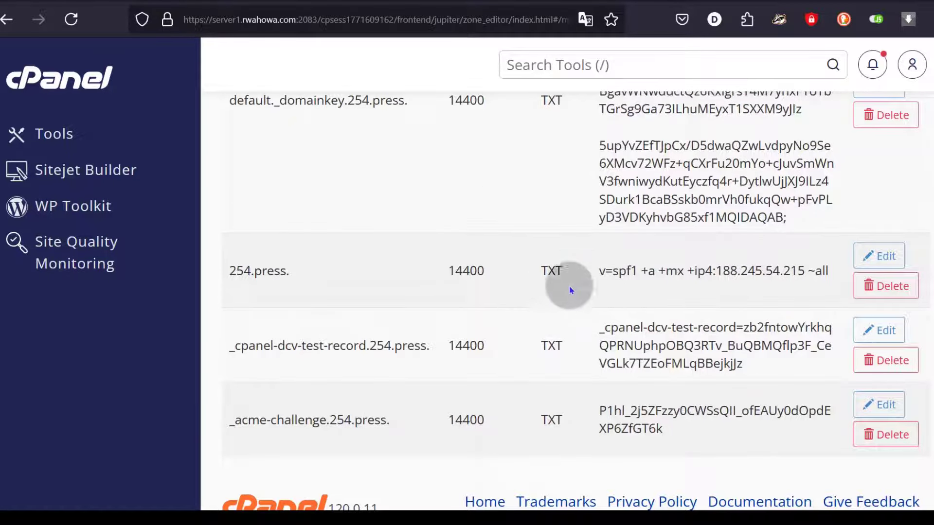
double_click(612, 271)
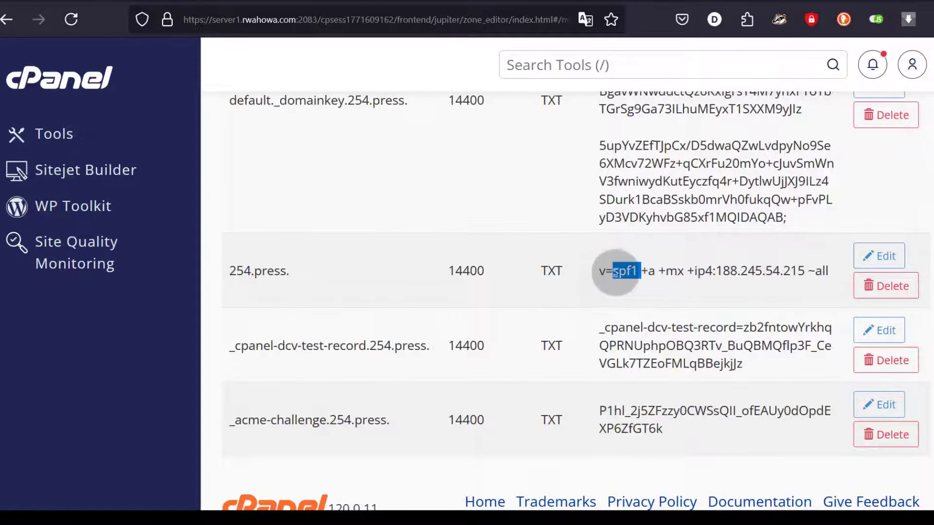
scroll(600, 348, down, 1)
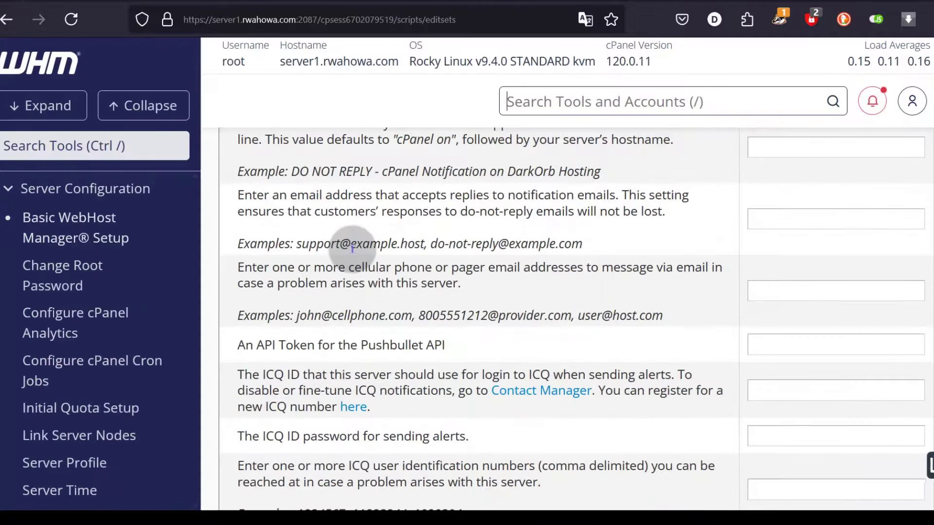
scroll(315, 273, down, 10)
scroll(315, 273, down, 1)
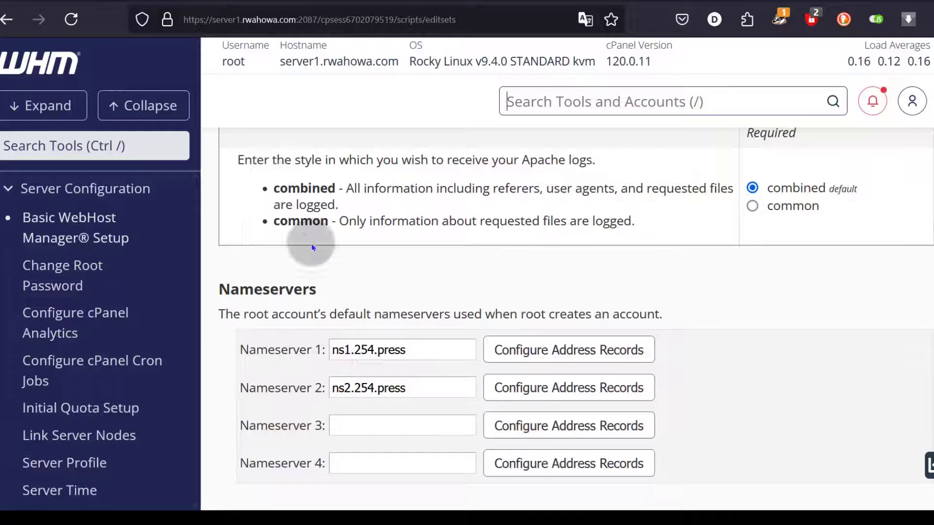
Select the ns1.254.press and ns2.254.press nameserver values to verify them, then clear the selection.
double_click(363, 349)
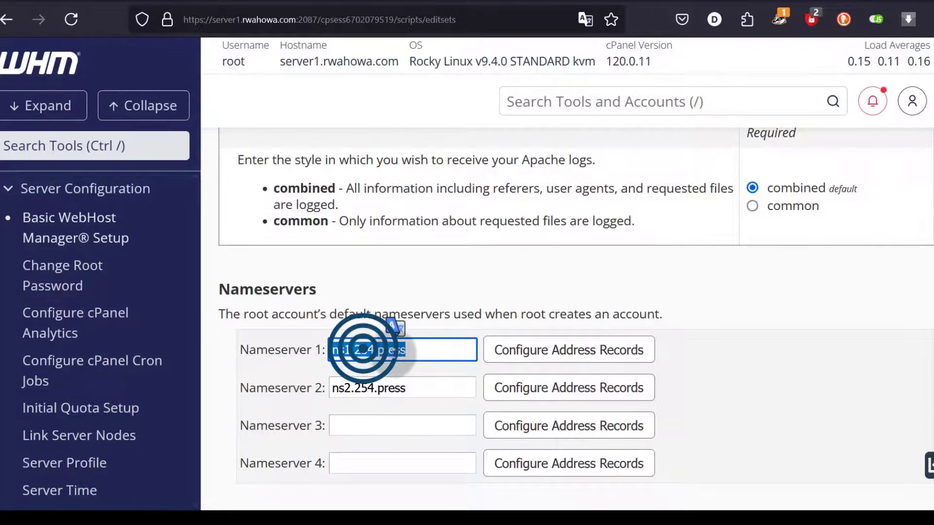
triple_click(362, 349)
double_click(360, 387)
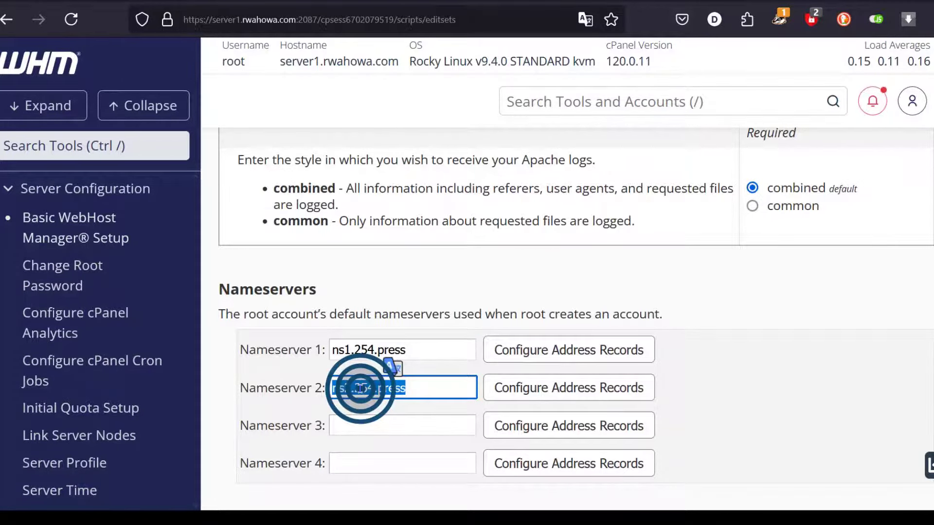
triple_click(360, 388)
click(778, 333)
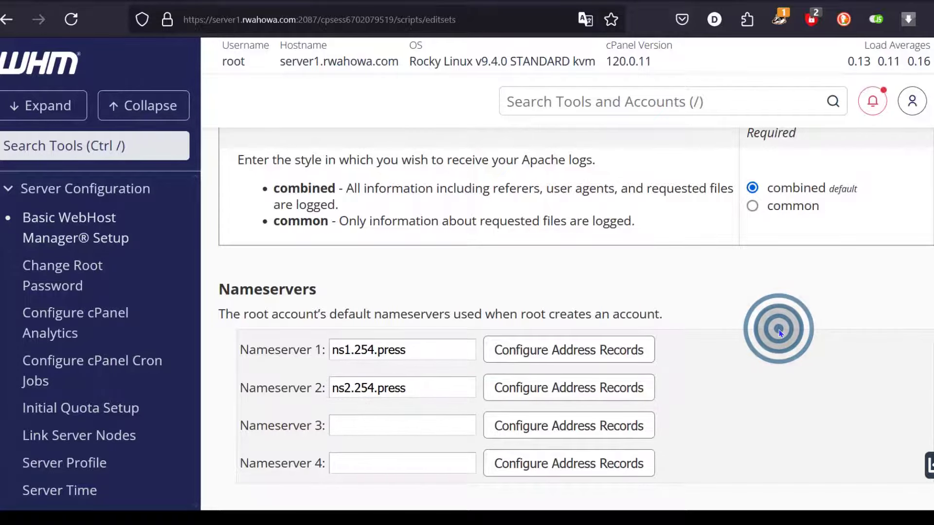
scroll(738, 334, down, 3)
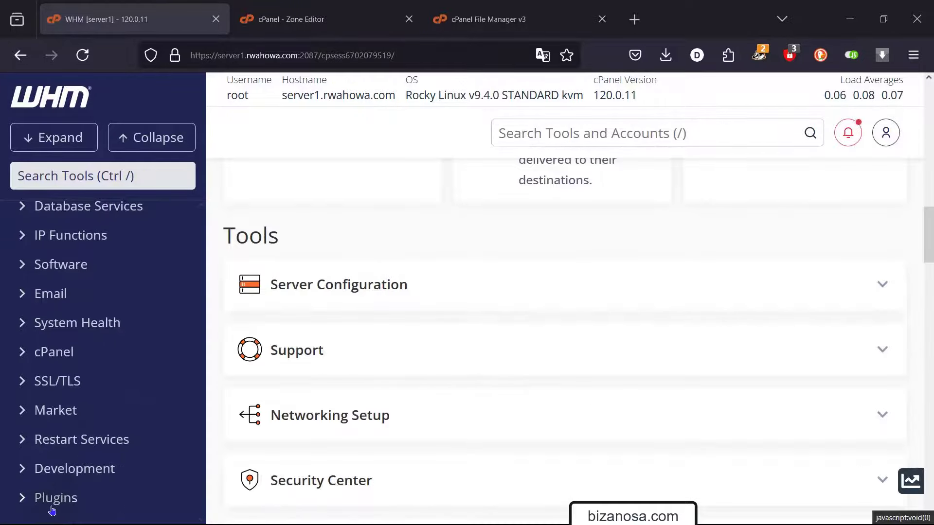
Expand Plugins, open ConfigServer Security & Firewall, and scroll to its csf firewall section.
click(28, 499)
scroll(30, 486, down, 2)
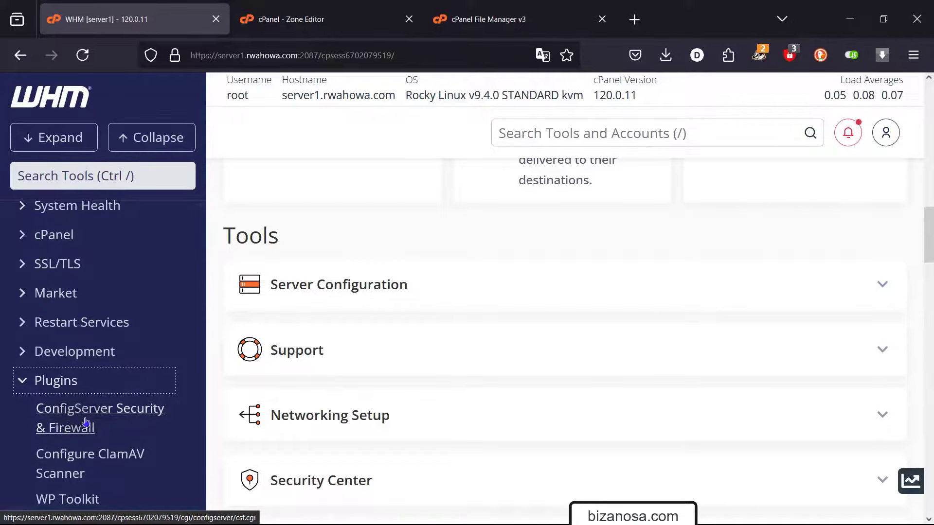
click(68, 417)
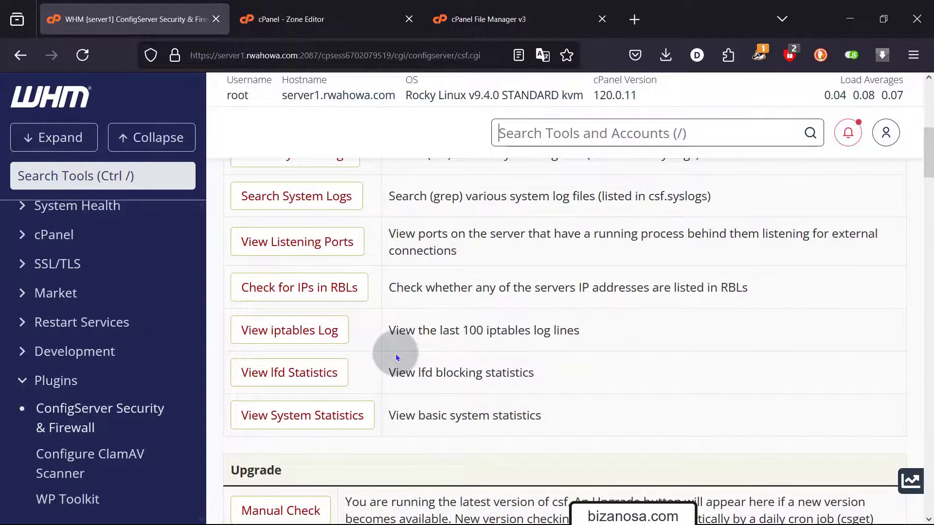
scroll(395, 354, down, 3)
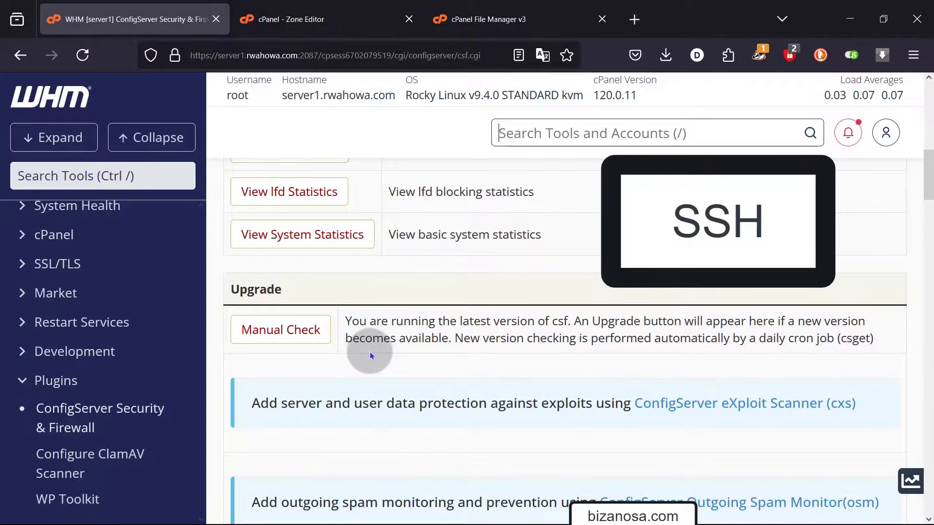
scroll(370, 352, up, 9)
scroll(370, 351, down, 5)
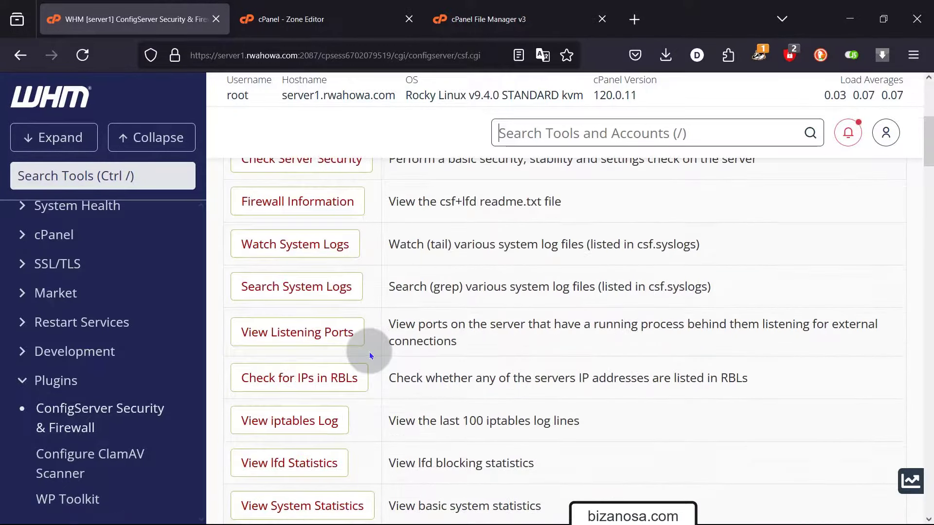
scroll(369, 351, down, 8)
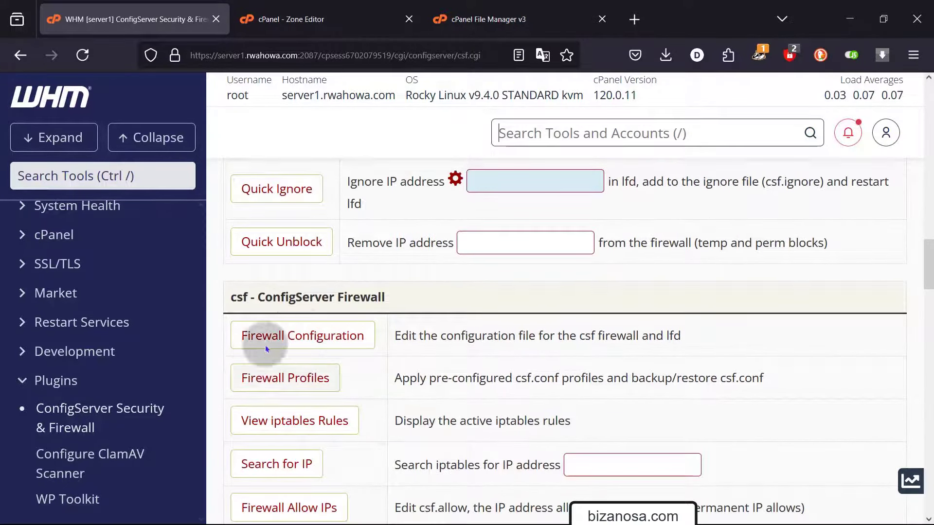
right_click(469, 379)
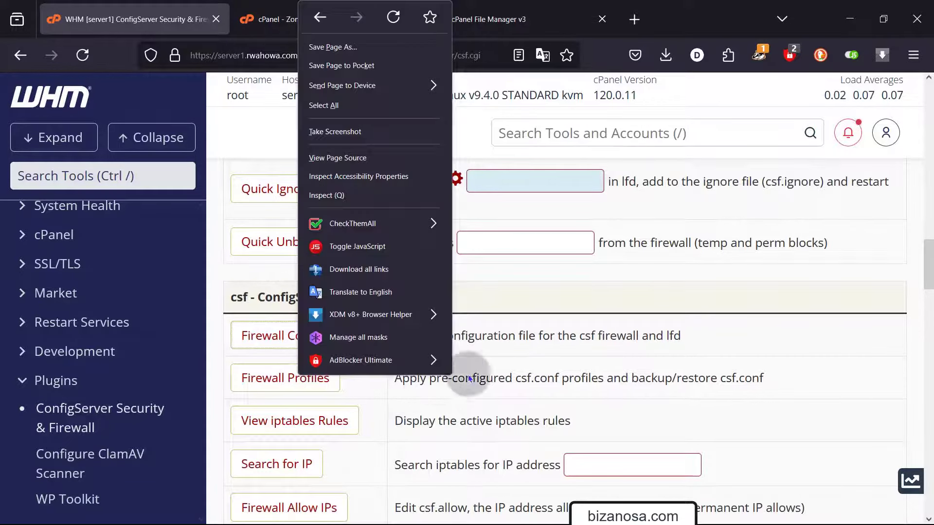
click(754, 338)
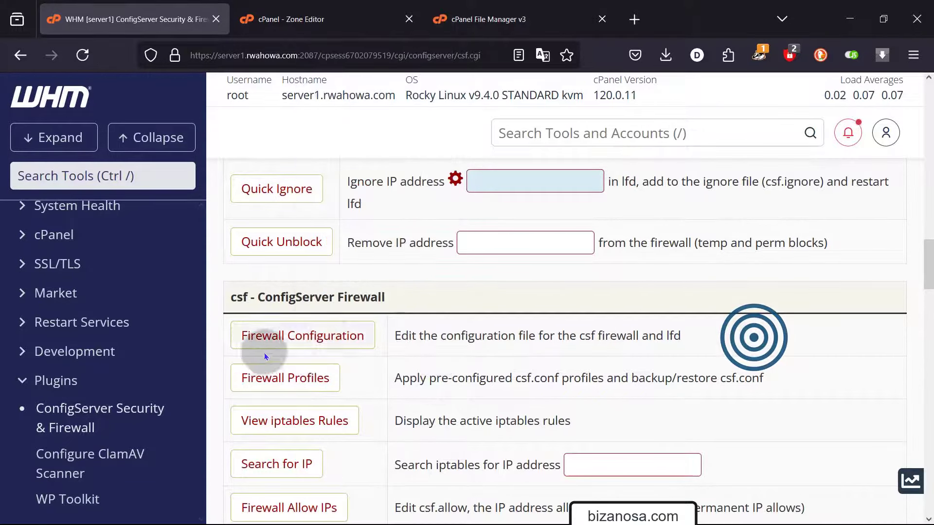
click(310, 341)
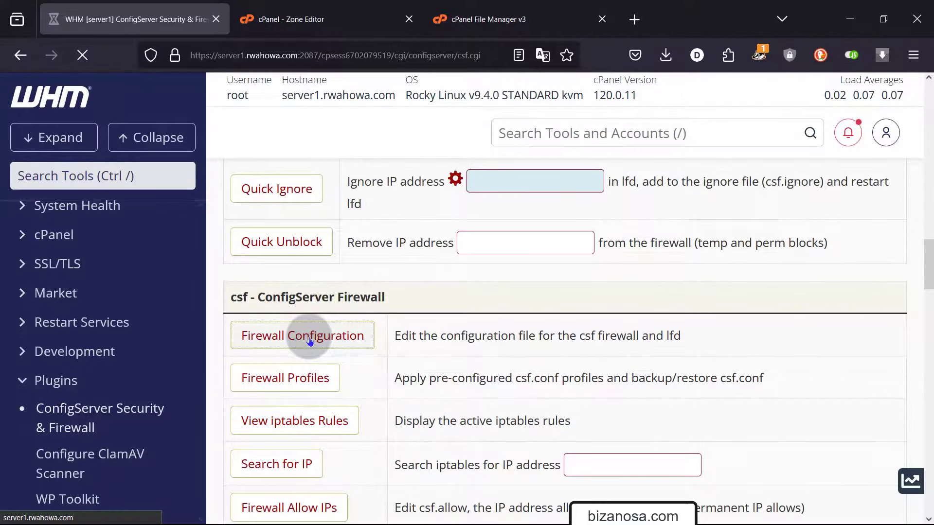
scroll(414, 323, down, 3)
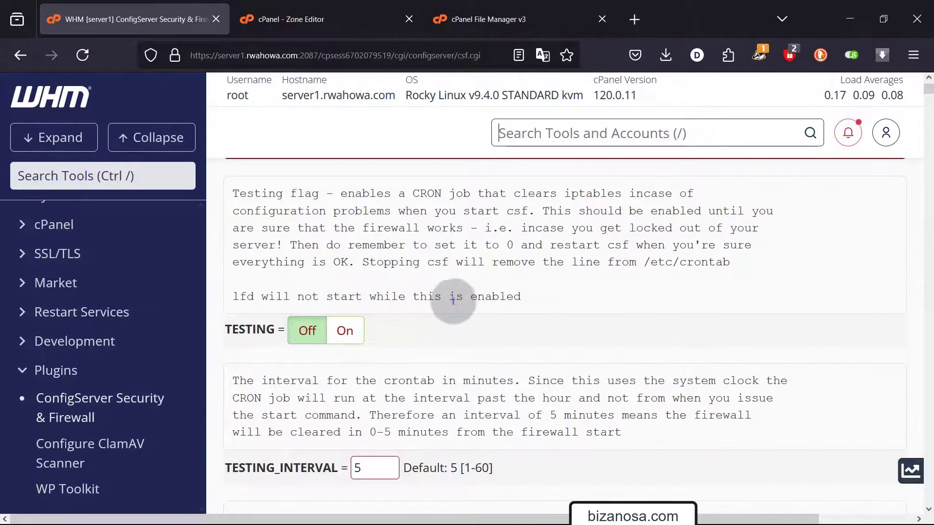
scroll(417, 299, down, 2)
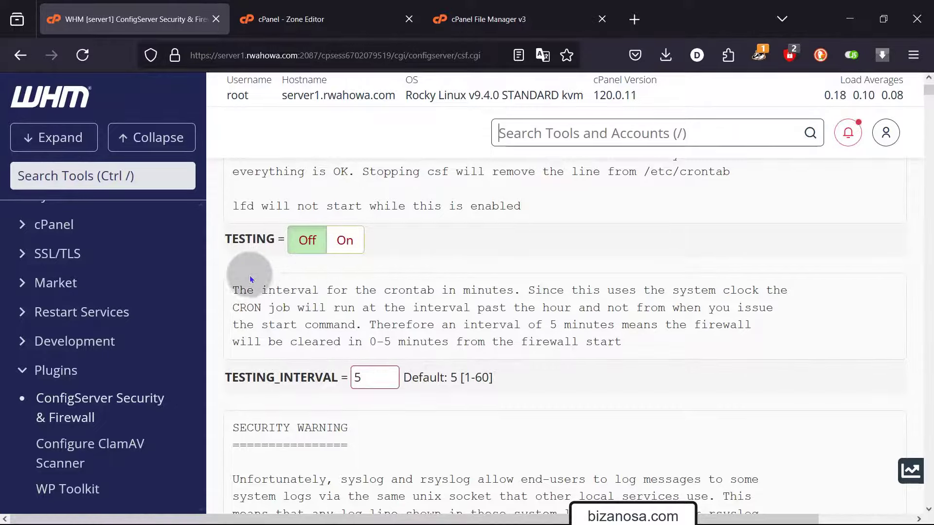
scroll(292, 273, down, 4)
scroll(261, 240, down, 20)
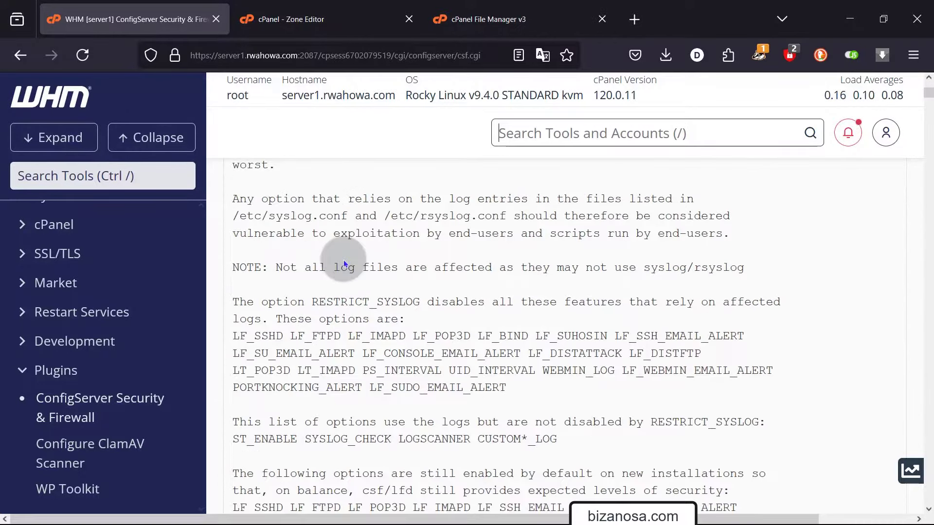
scroll(344, 260, up, 4)
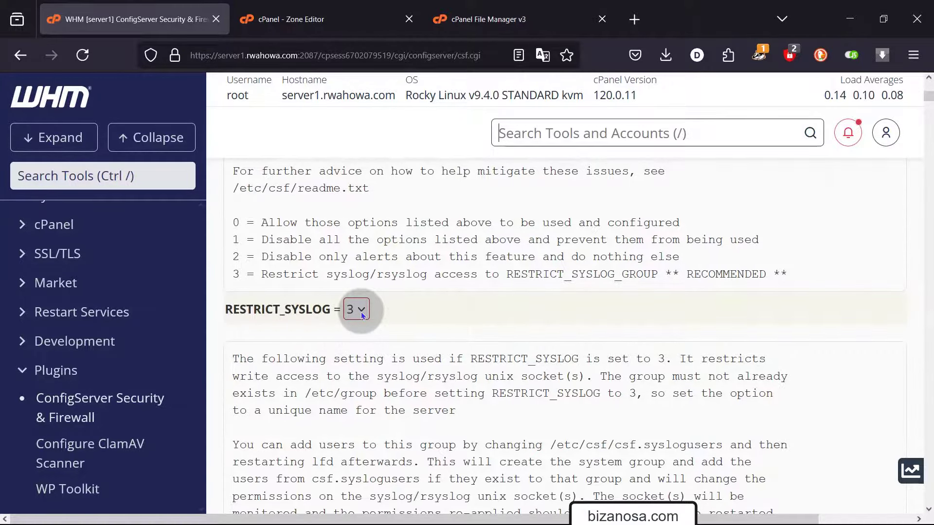
scroll(229, 239, down, 3)
scroll(310, 252, up, 5)
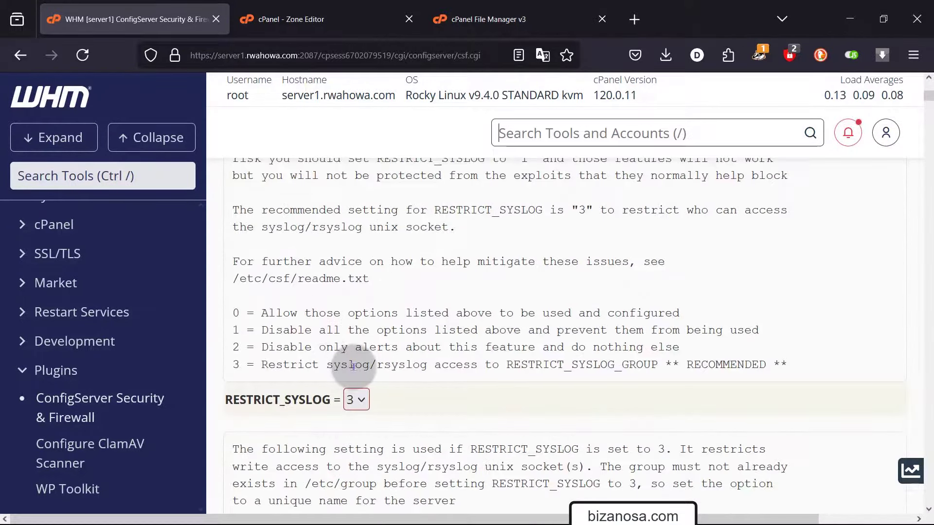
scroll(292, 311, down, 4)
scroll(353, 328, down, 6)
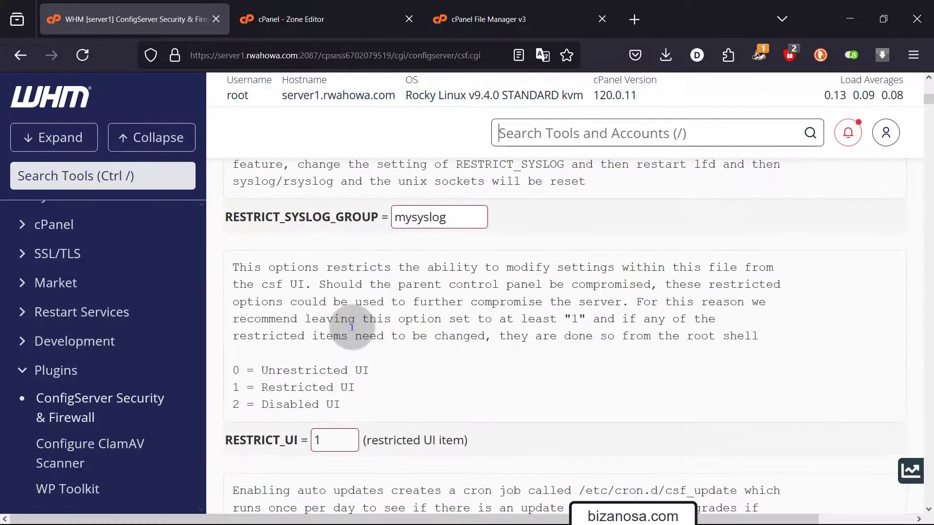
scroll(376, 293, down, 5)
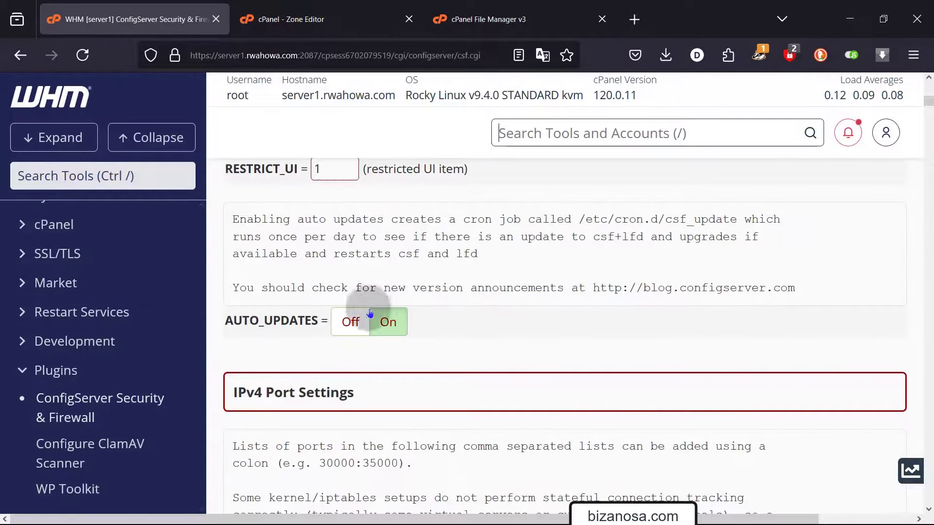
scroll(328, 321, down, 10)
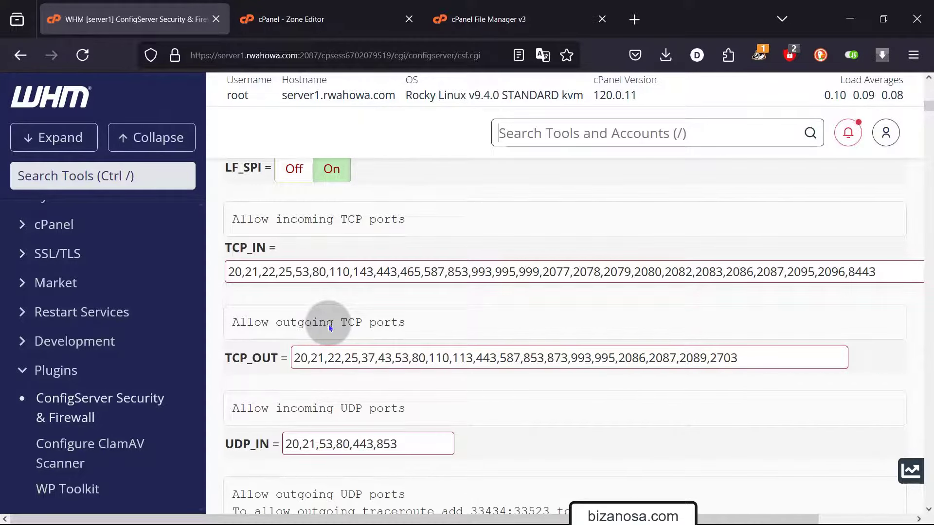
scroll(481, 296, down, 7)
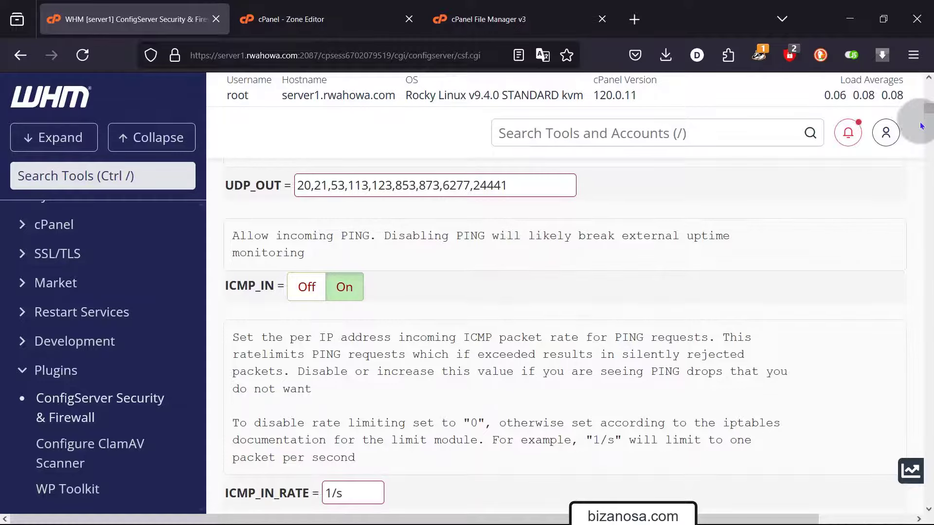
drag(927, 109, 918, 506)
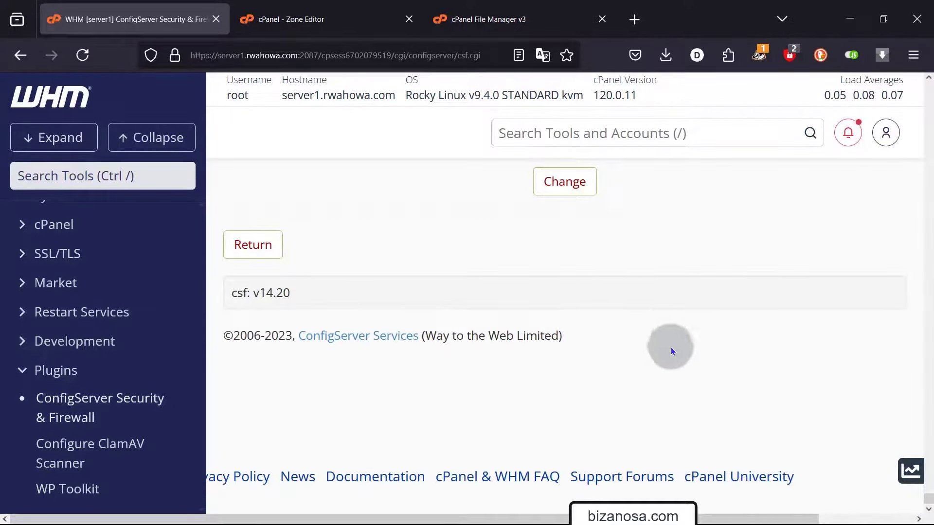
scroll(377, 366, up, 2)
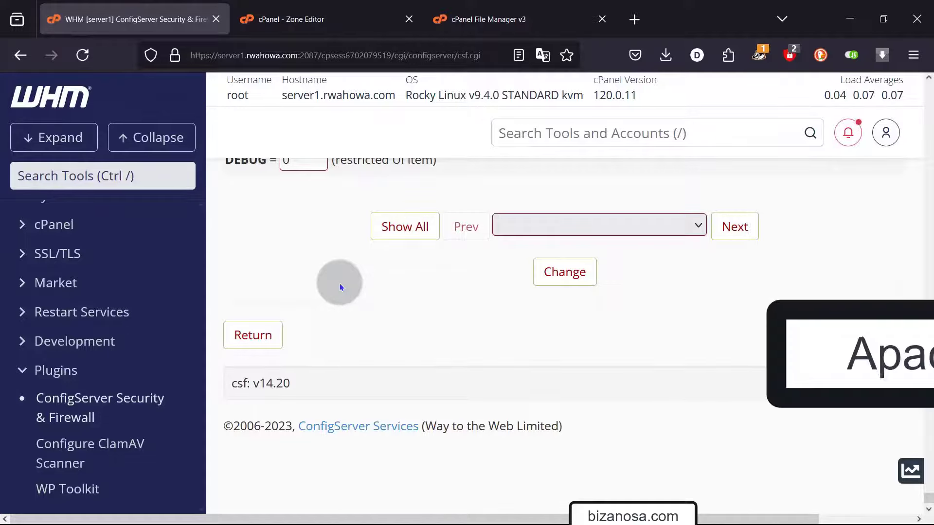
scroll(129, 331, up, 10)
scroll(128, 331, up, 5)
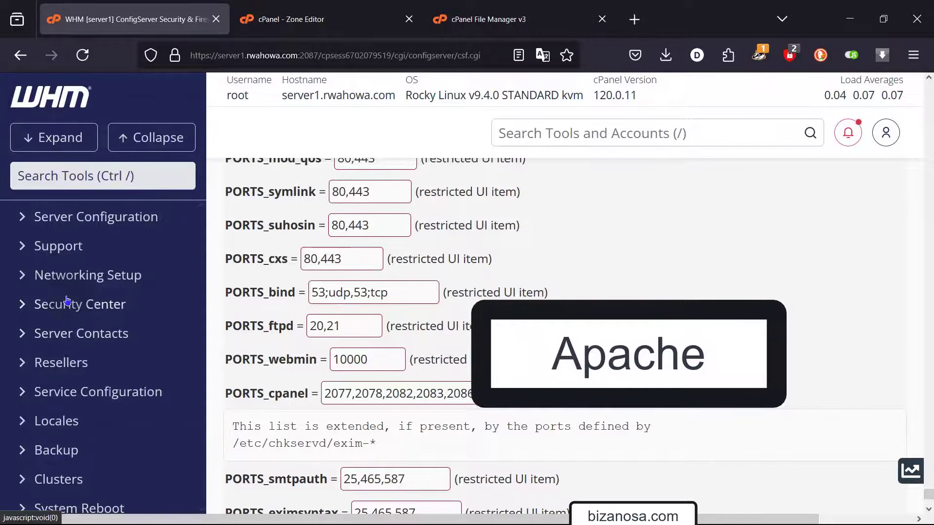
Search 'easy' in the WHM sidebar and open EasyApache 4.
click(92, 175)
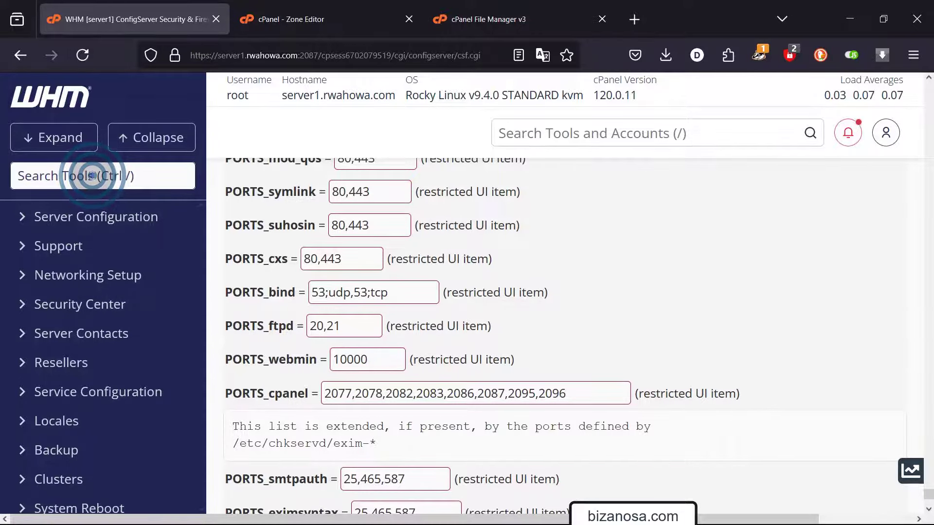
text(easy)
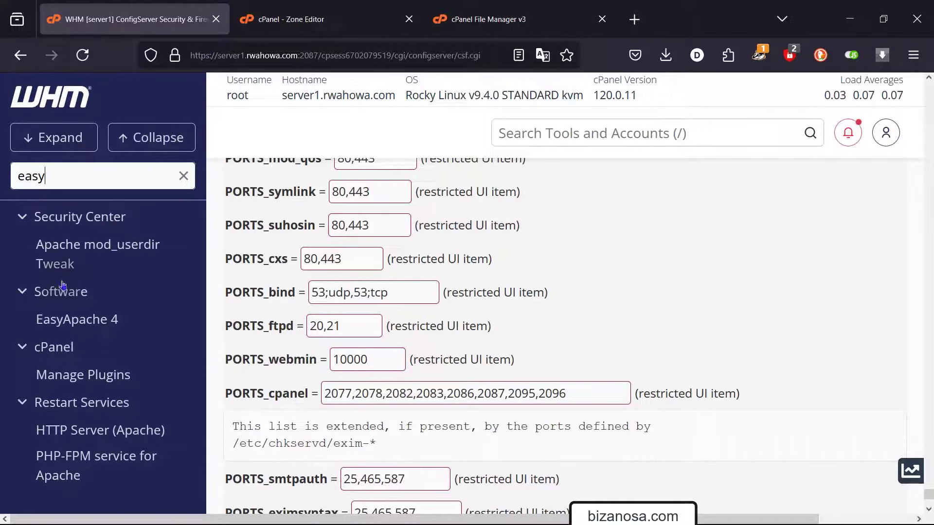
click(86, 323)
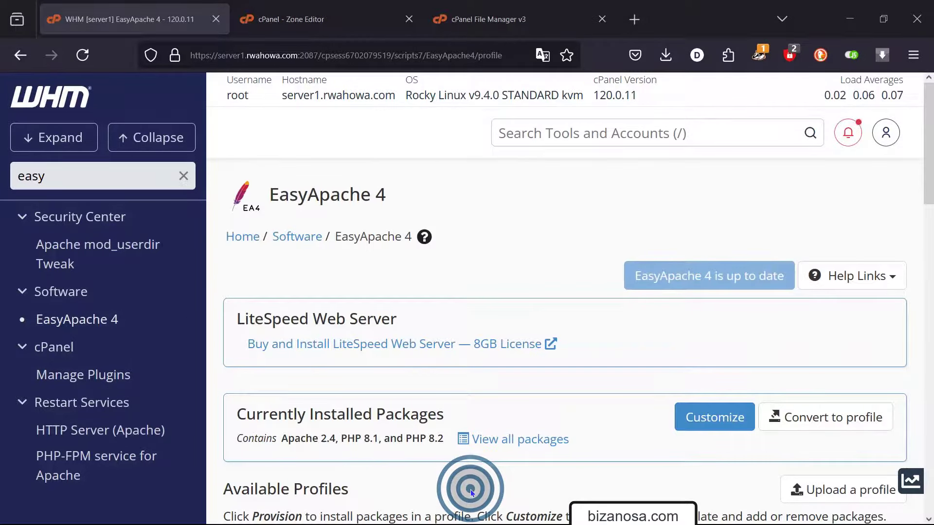
scroll(388, 358, down, 3)
scroll(366, 346, up, 2)
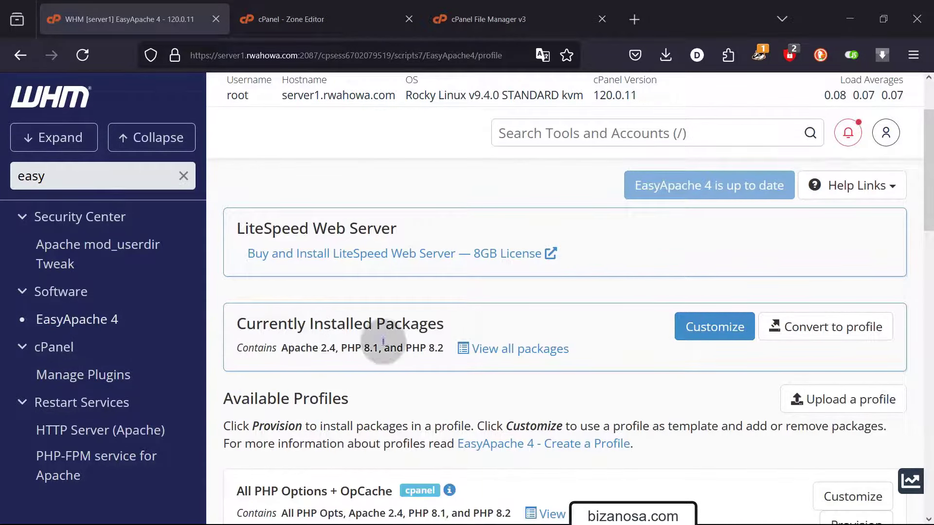
Highlight the Installed Packages and LiteSpeed Web Server headings on the EasyApache 4 page.
drag(304, 324, 444, 321)
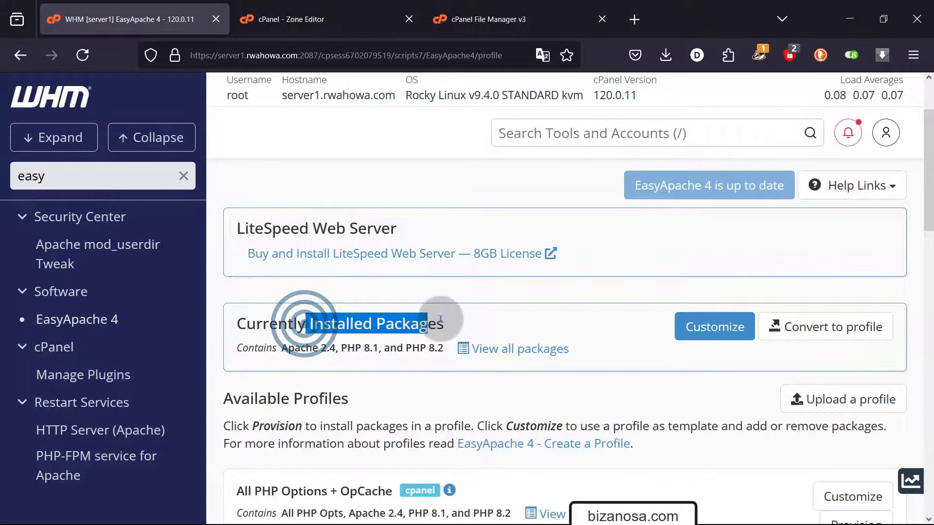
click(553, 291)
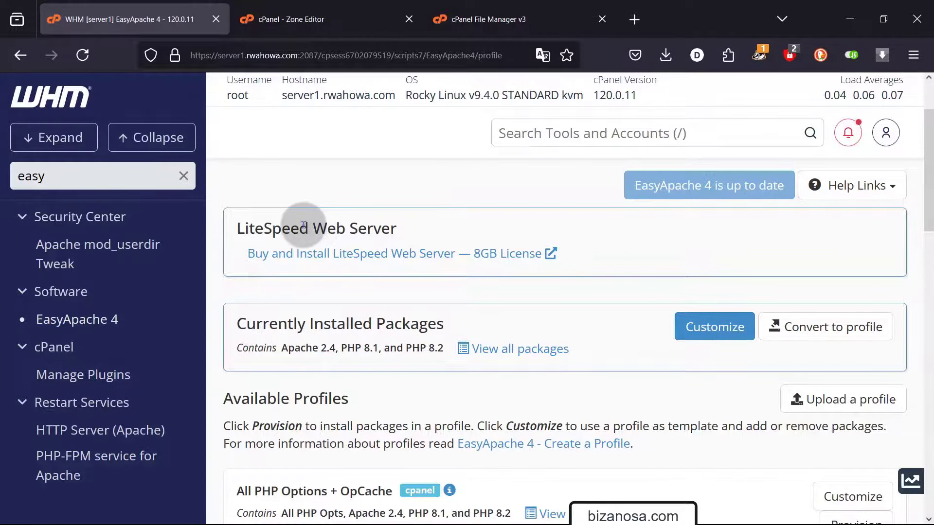
drag(307, 226, 226, 222)
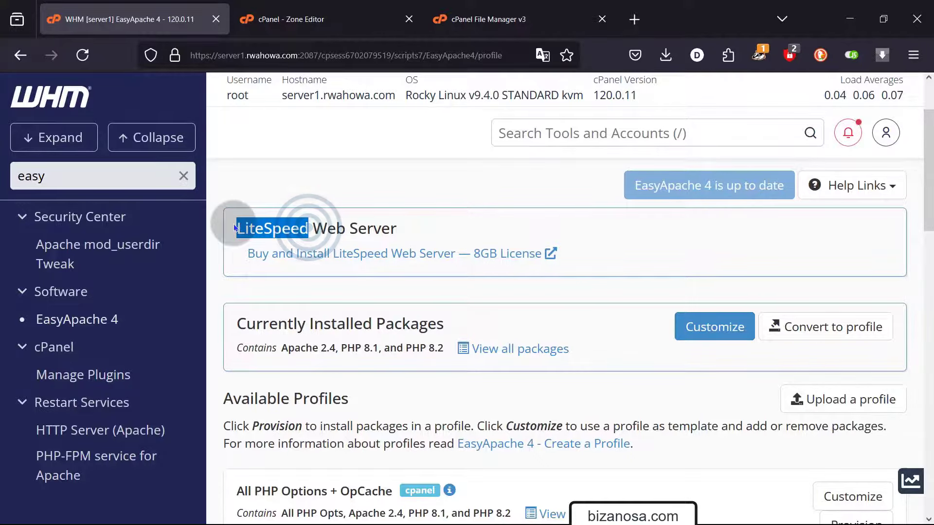
click(225, 277)
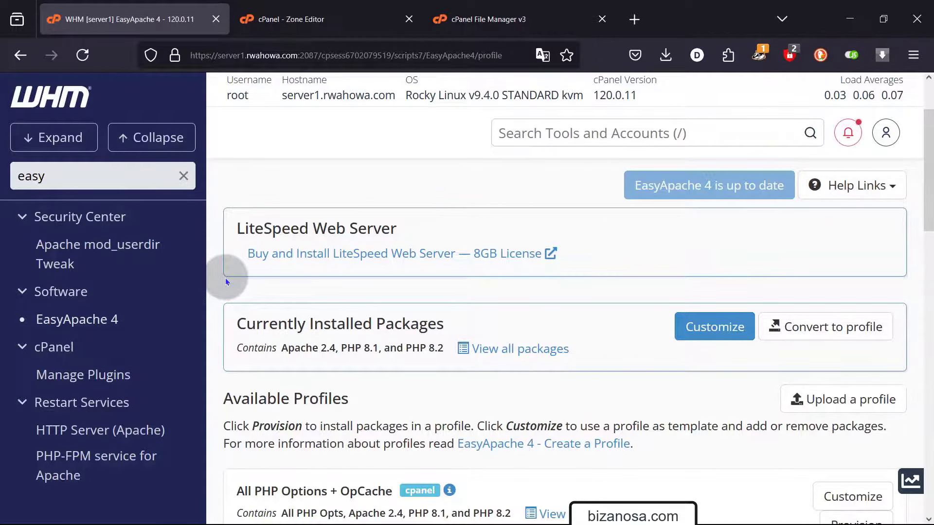
click(308, 226)
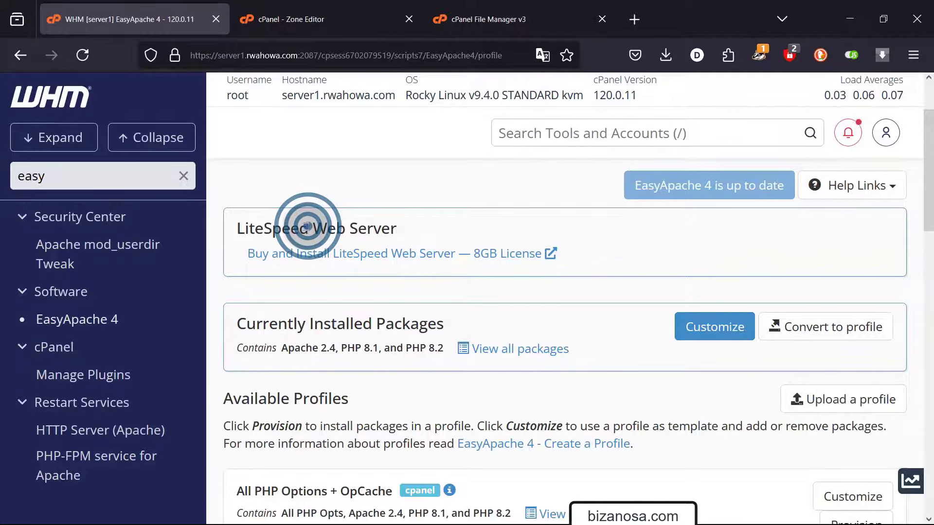
drag(308, 227, 237, 230)
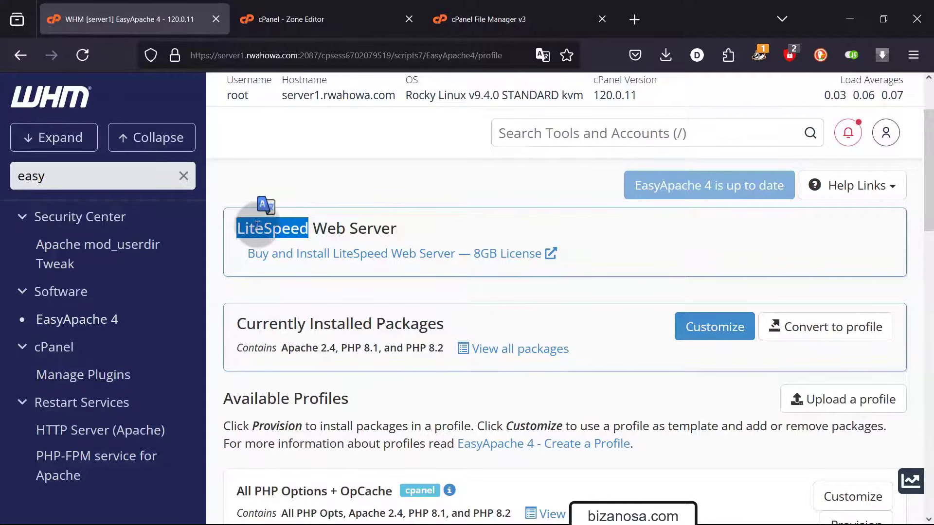
click(257, 227)
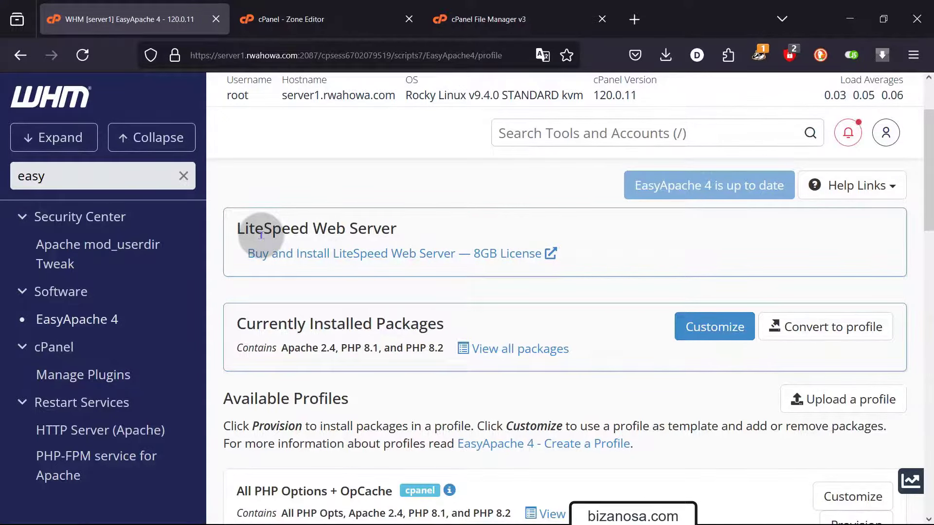
Point out Apache 2.4 among installed packages and start customizing the current package set.
scroll(481, 272, down, 2)
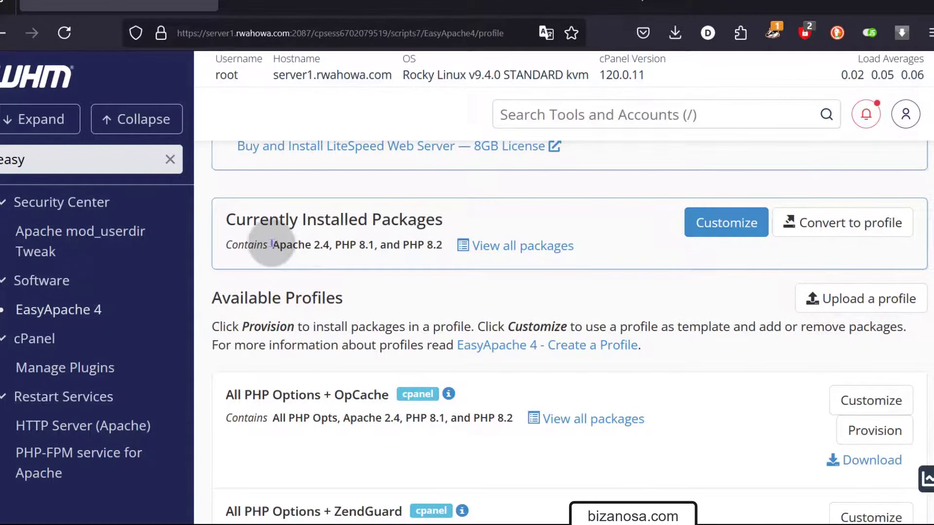
drag(271, 245, 433, 246)
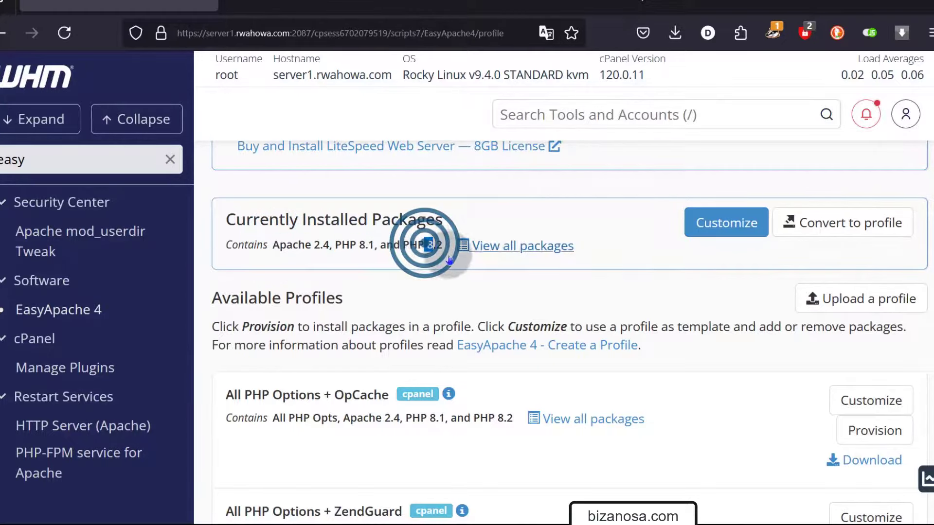
click(609, 252)
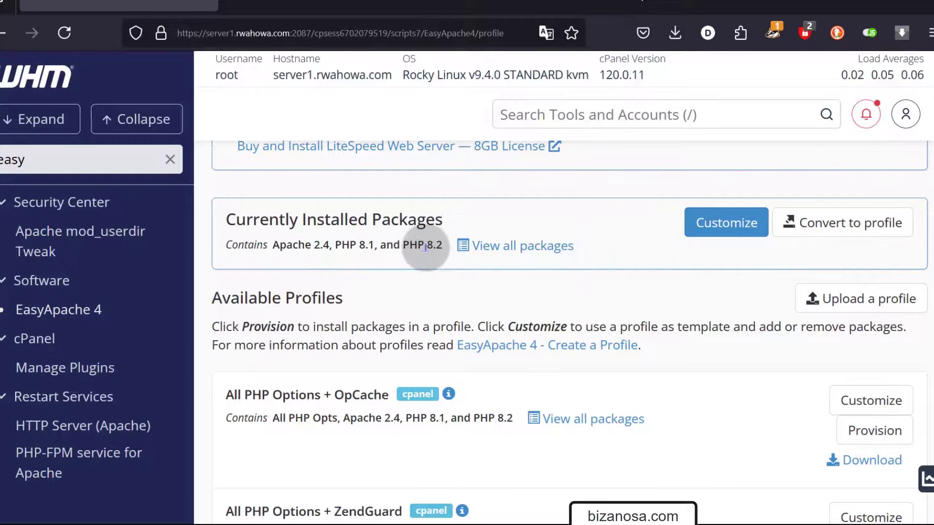
click(724, 233)
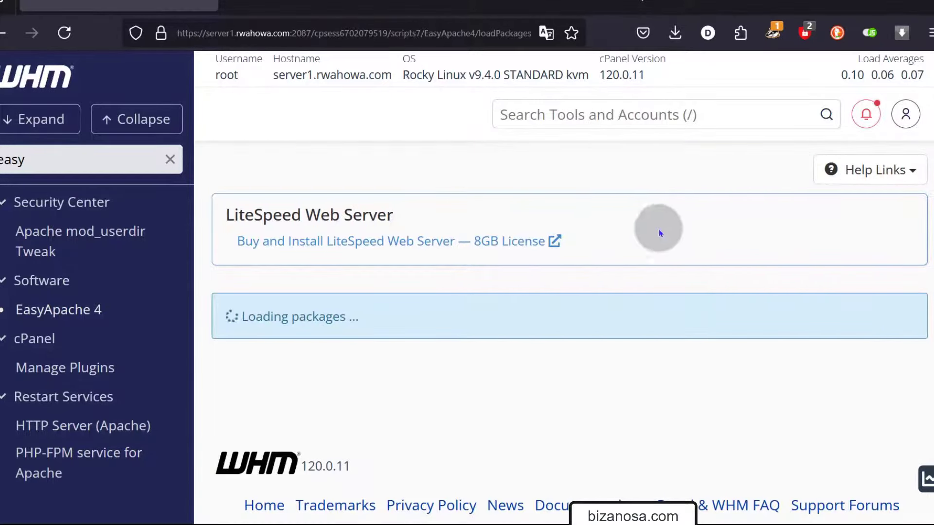
Scroll through the Apache MPM step to review mod_mpm_prefork installed and enabled.
scroll(588, 343, down, 4)
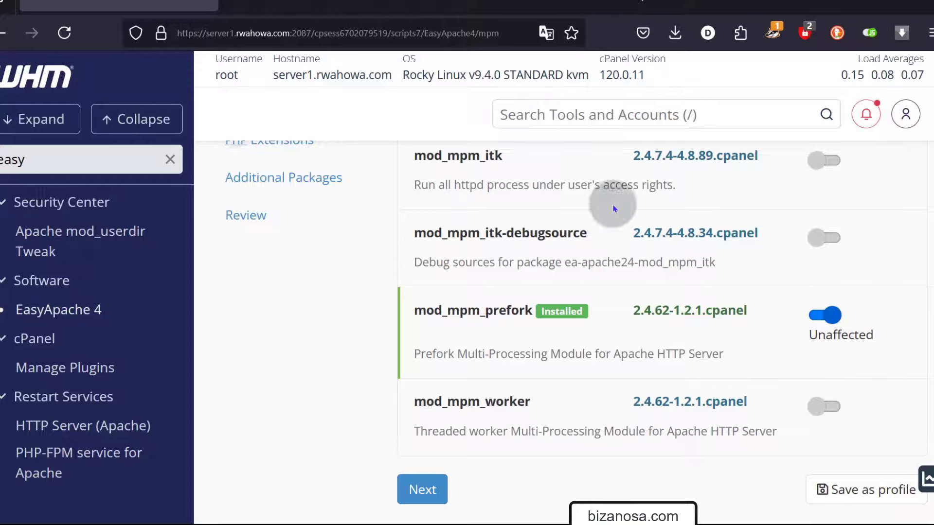
scroll(607, 202, up, 5)
scroll(566, 366, down, 1)
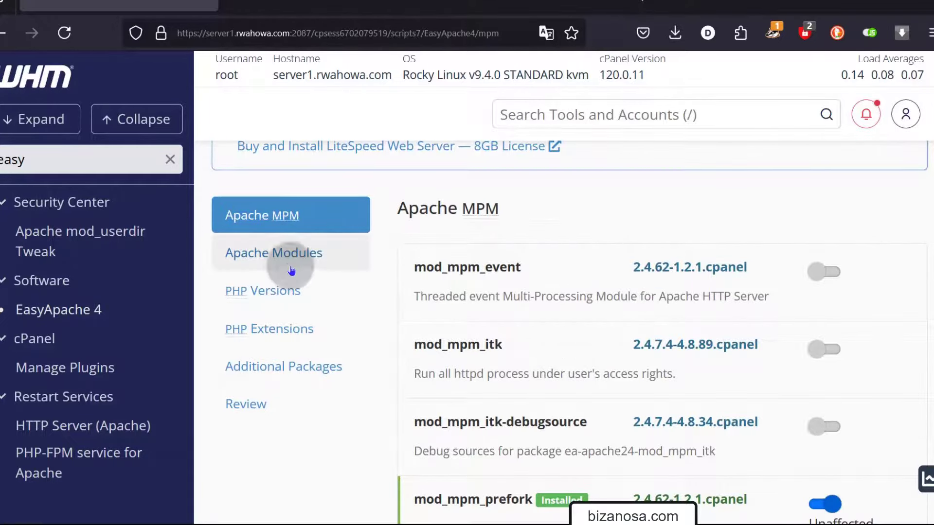
Switch to the Apache Modules step and check the module Page Size options.
click(270, 255)
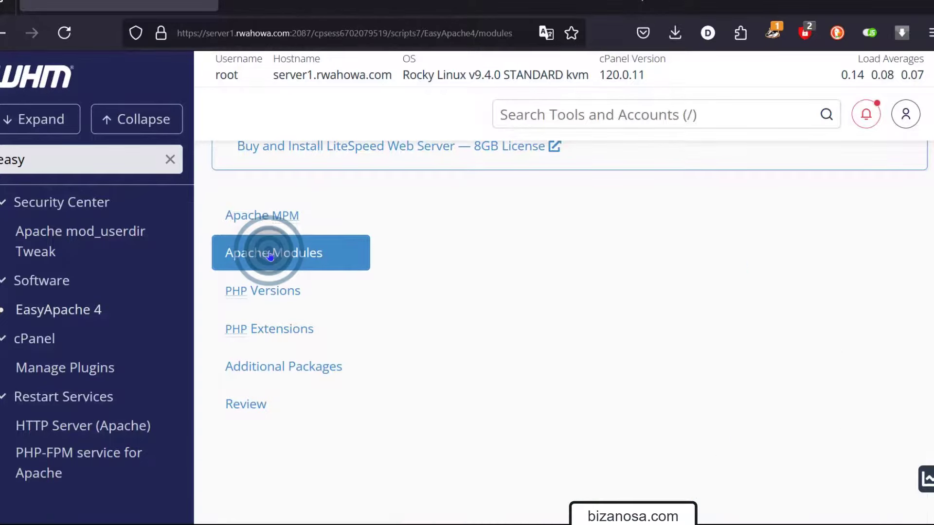
click(507, 243)
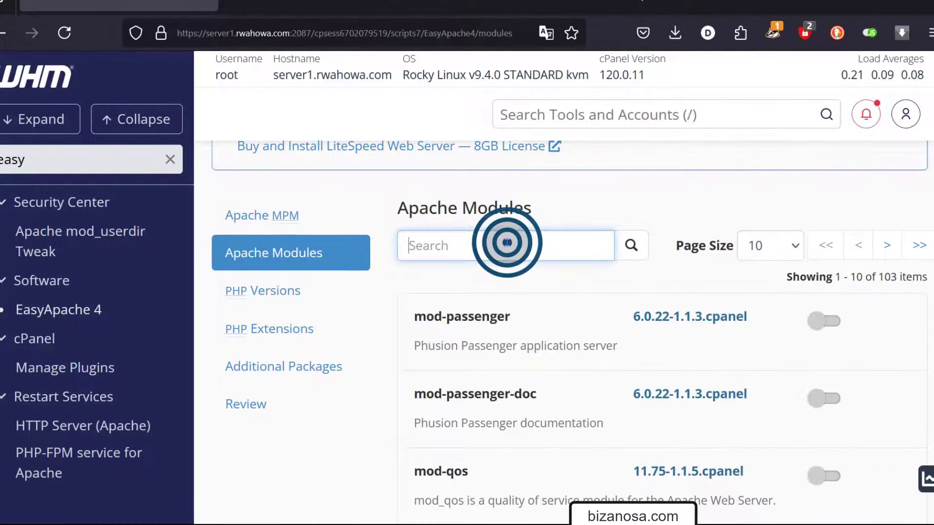
scroll(480, 265, down, 5)
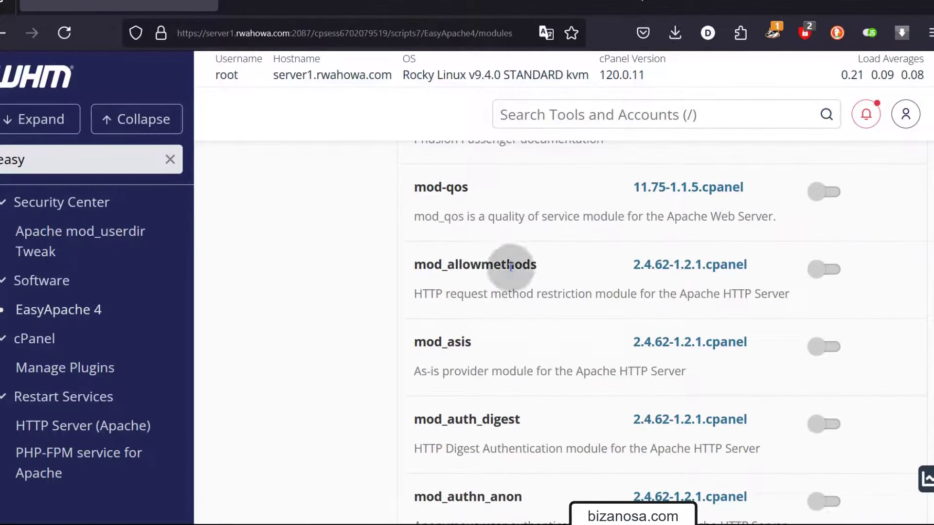
scroll(518, 359, down, 5)
scroll(518, 355, down, 3)
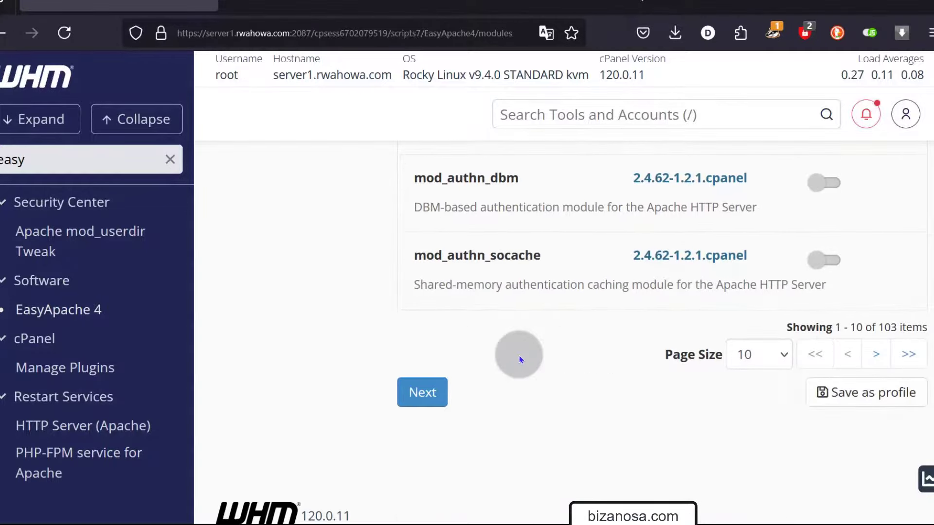
scroll(519, 355, up, 12)
scroll(521, 357, down, 10)
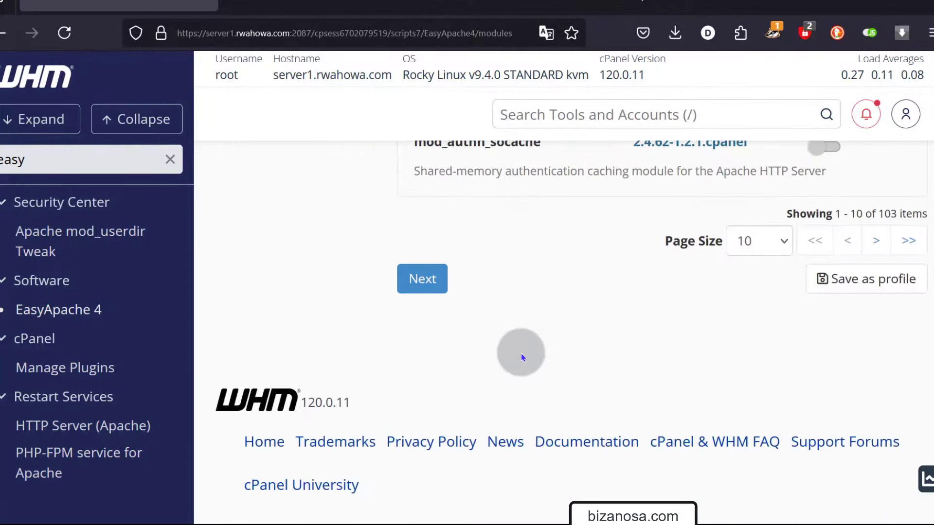
click(784, 242)
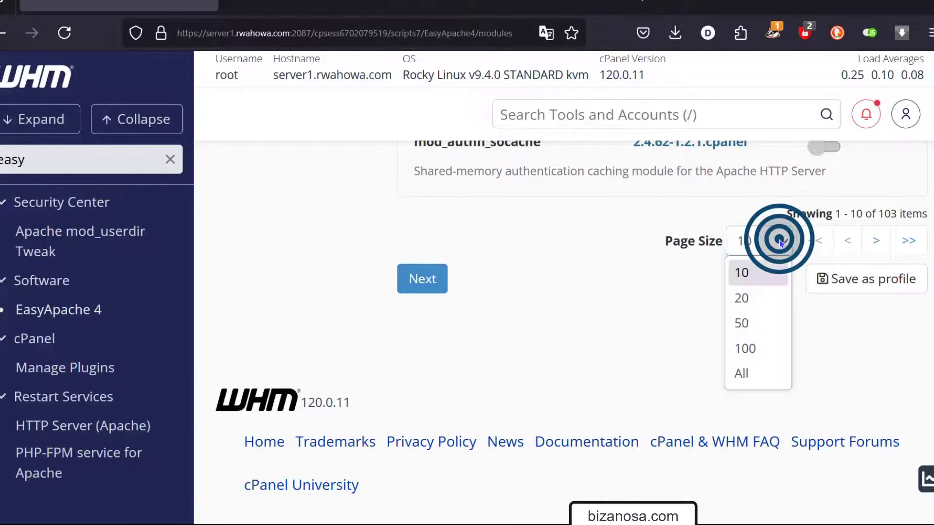
click(752, 349)
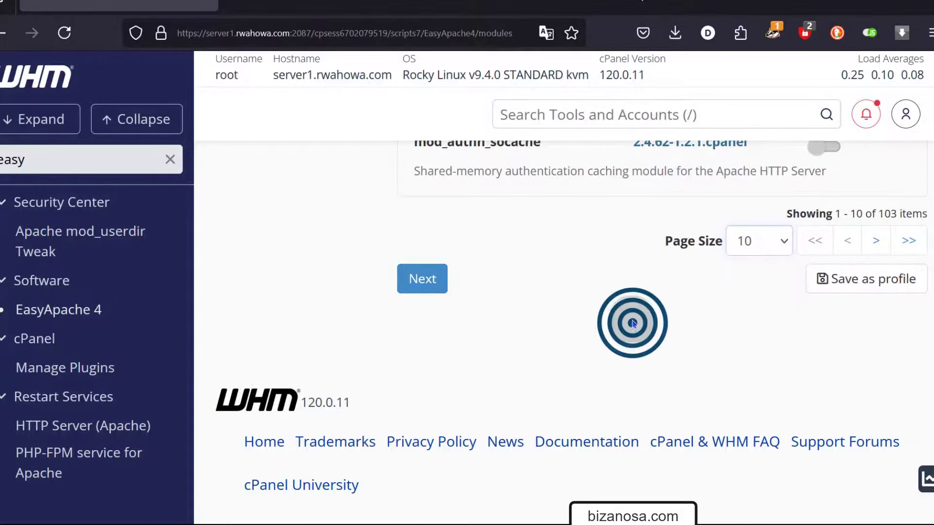
Filter the module list for 'rewri', leaving only mod_pagespeed.
scroll(565, 240, up, 7)
scroll(565, 241, up, 6)
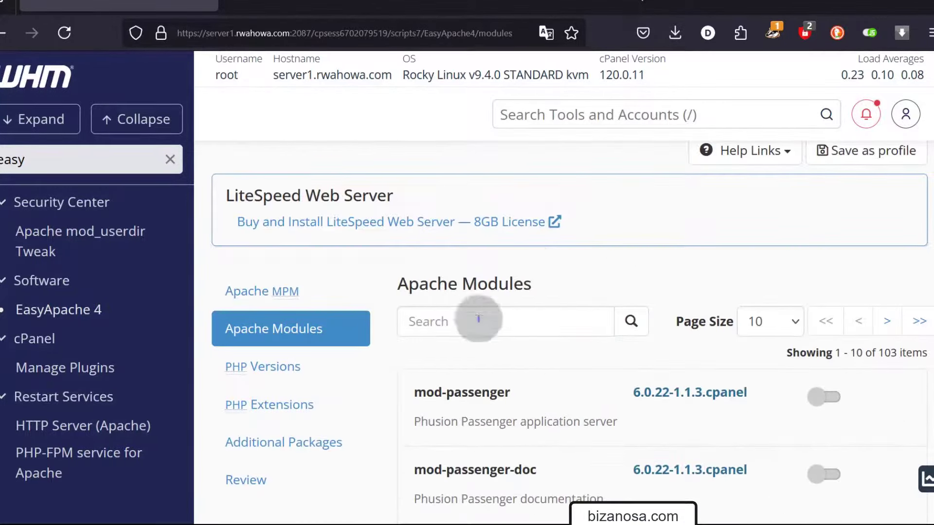
click(451, 317)
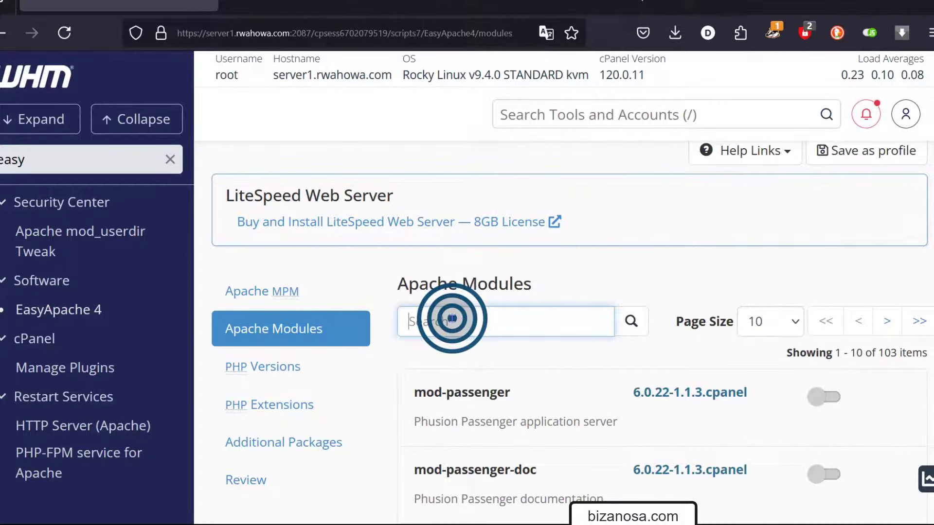
text(rewri)
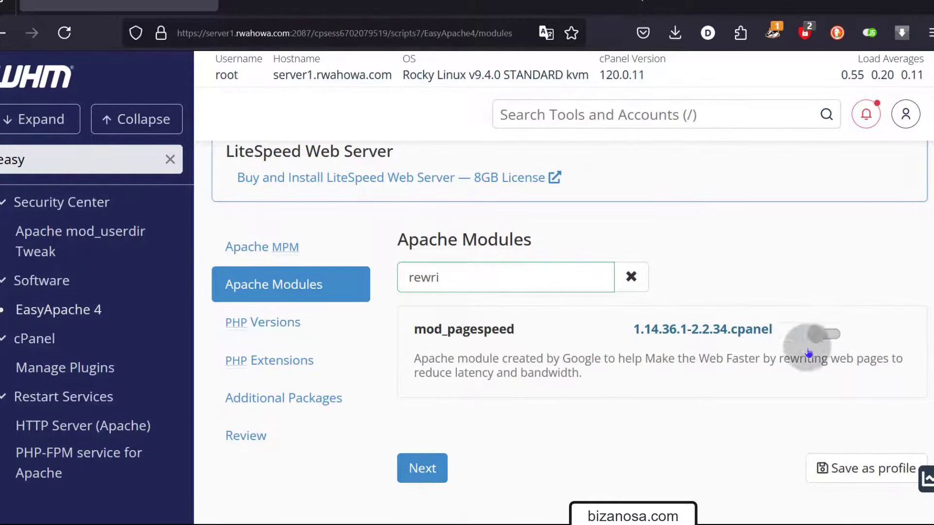
Open the PHP Versions step and scroll through the php80 to php83 packages.
click(274, 325)
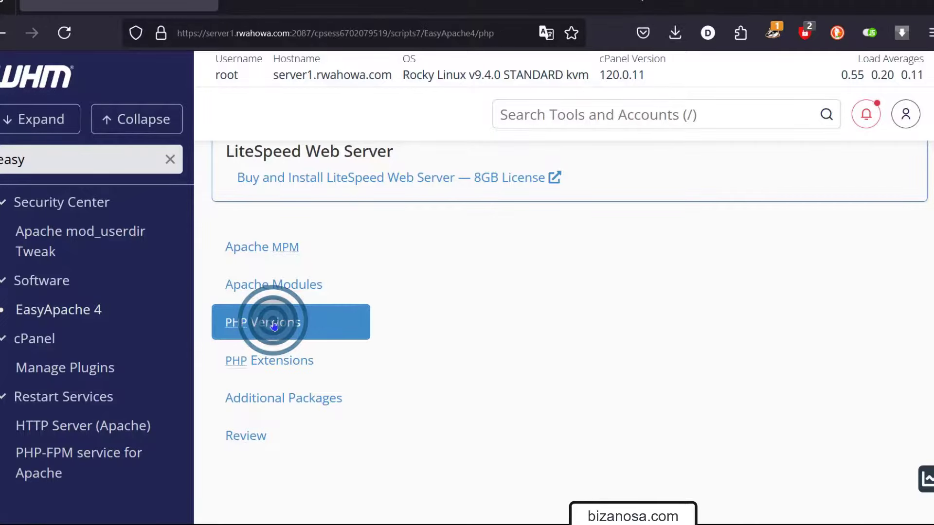
scroll(579, 350, down, 4)
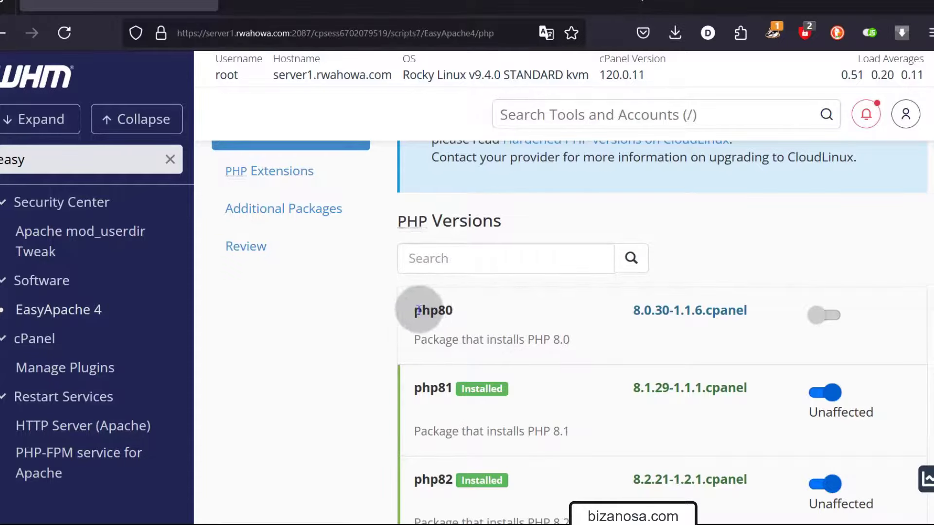
drag(421, 310, 464, 311)
click(485, 334)
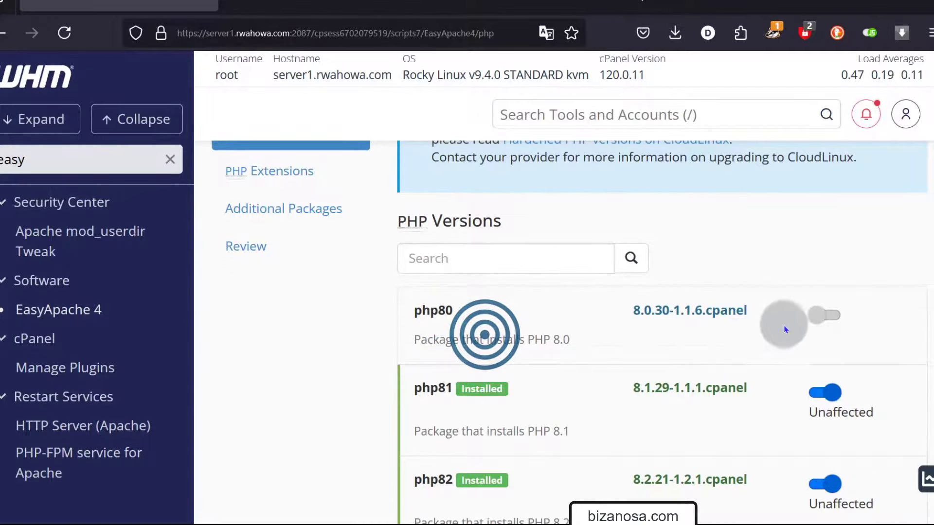
scroll(826, 202, down, 4)
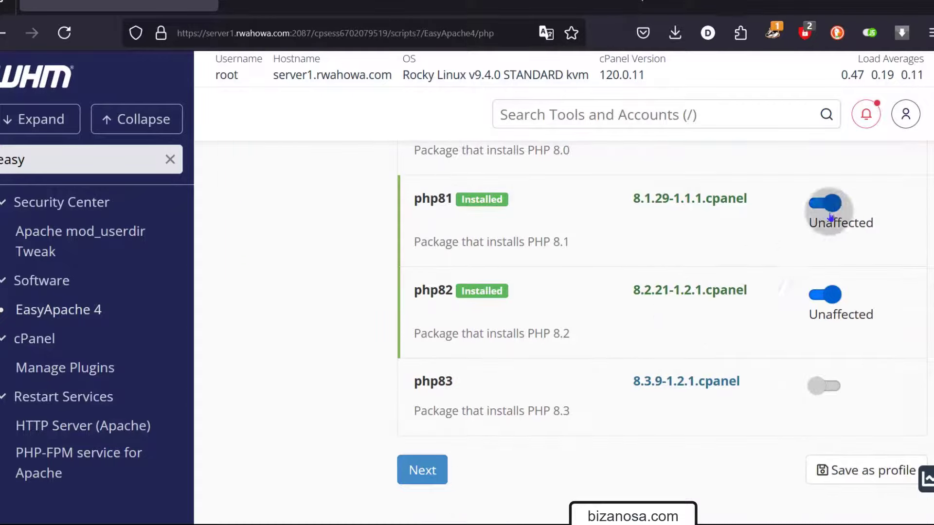
scroll(795, 271, up, 4)
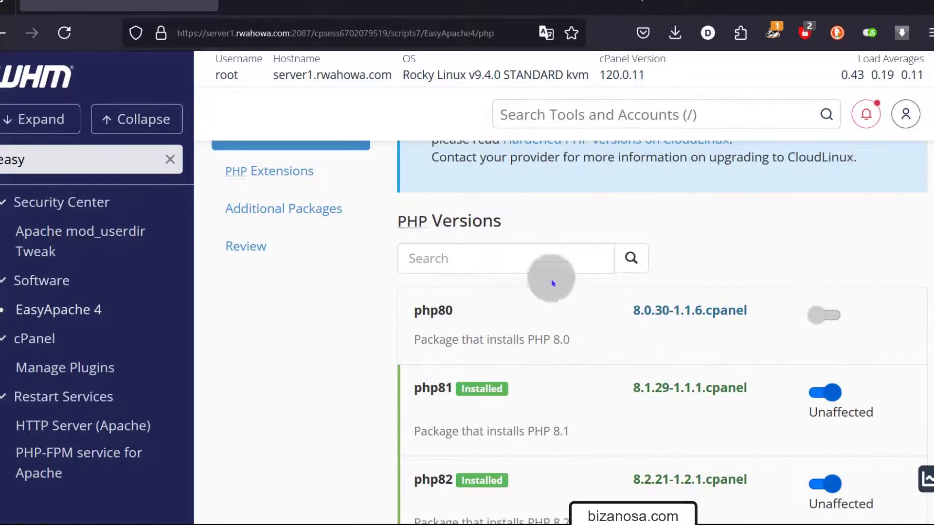
scroll(611, 428, down, 4)
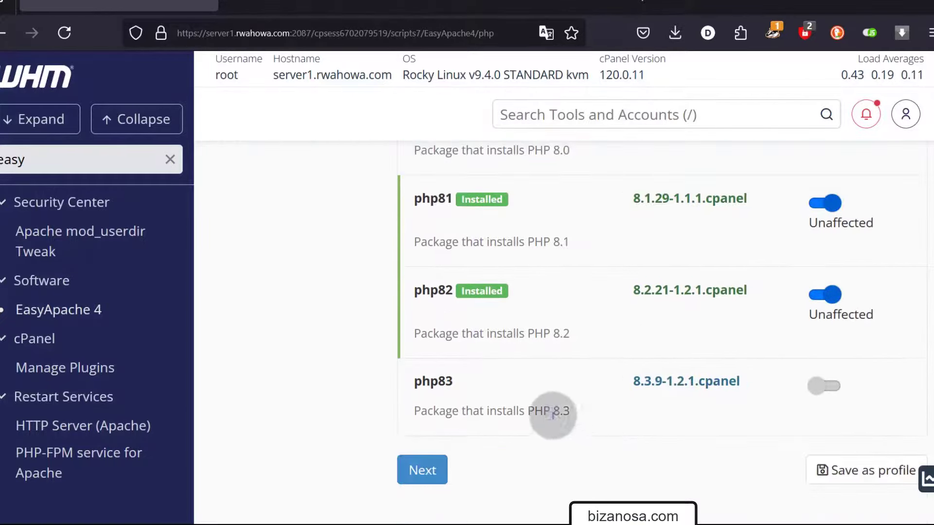
Turn on php83 and choose to install PHP 8.3 with its extensions.
click(829, 387)
scroll(614, 396, down, 4)
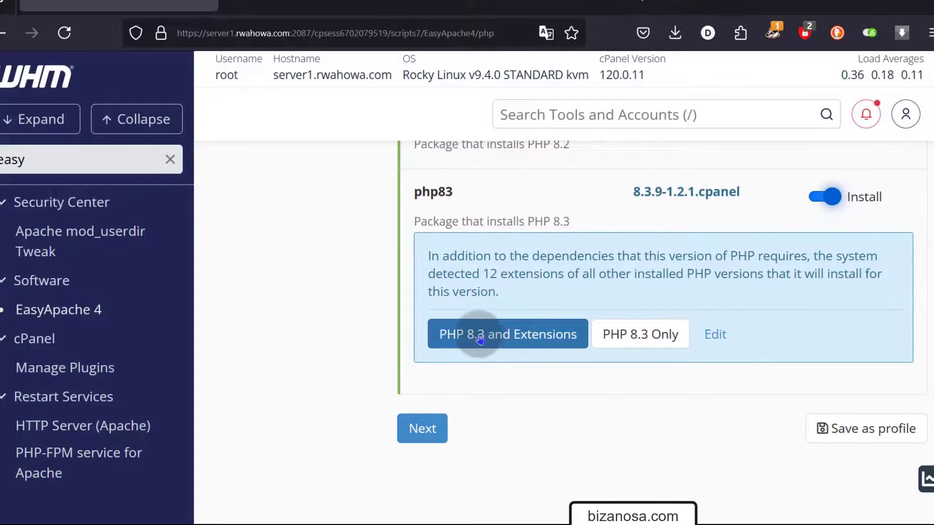
click(511, 334)
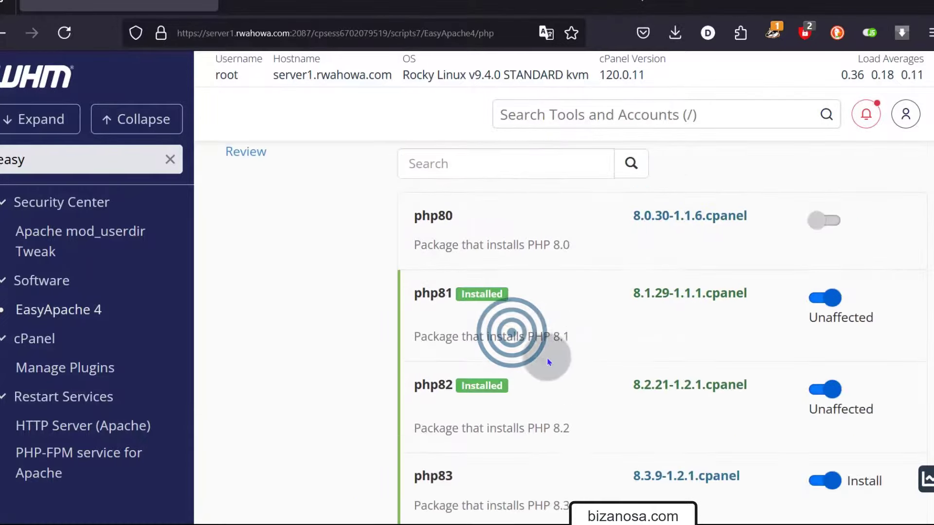
Filter the PHP version list by '7', then clear the filter so all versions show.
click(453, 352)
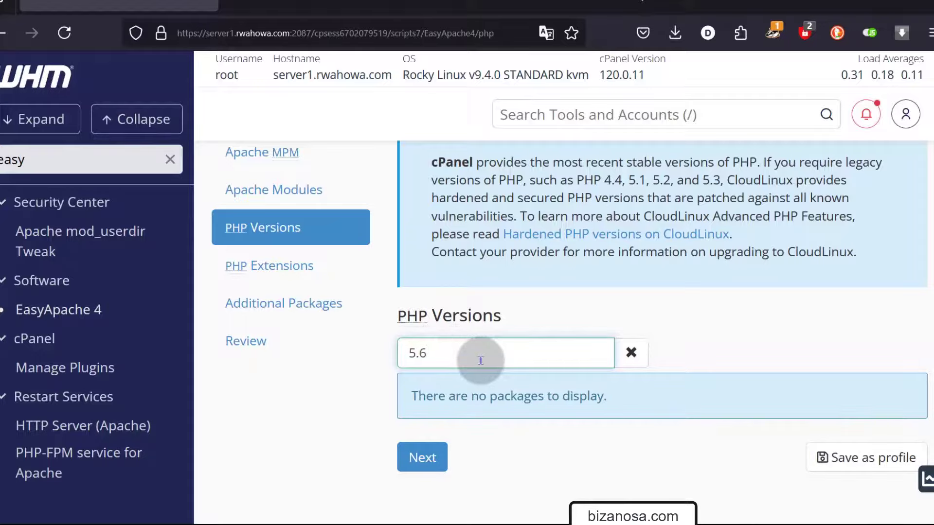
double_click(428, 350)
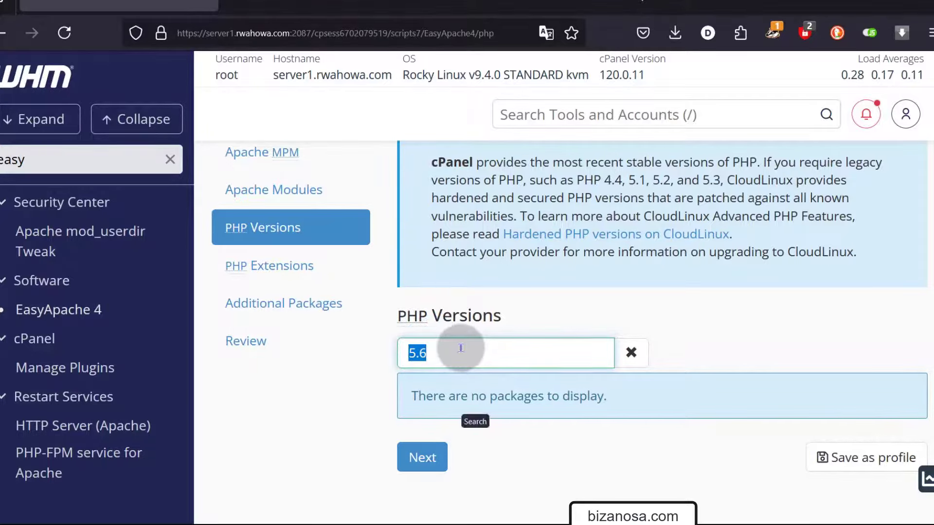
text(7)
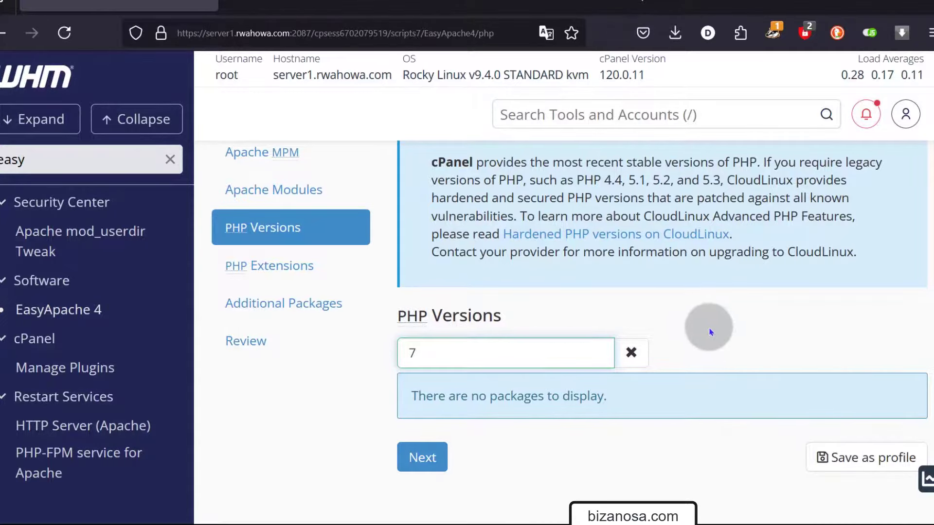
scroll(709, 327, down, 3)
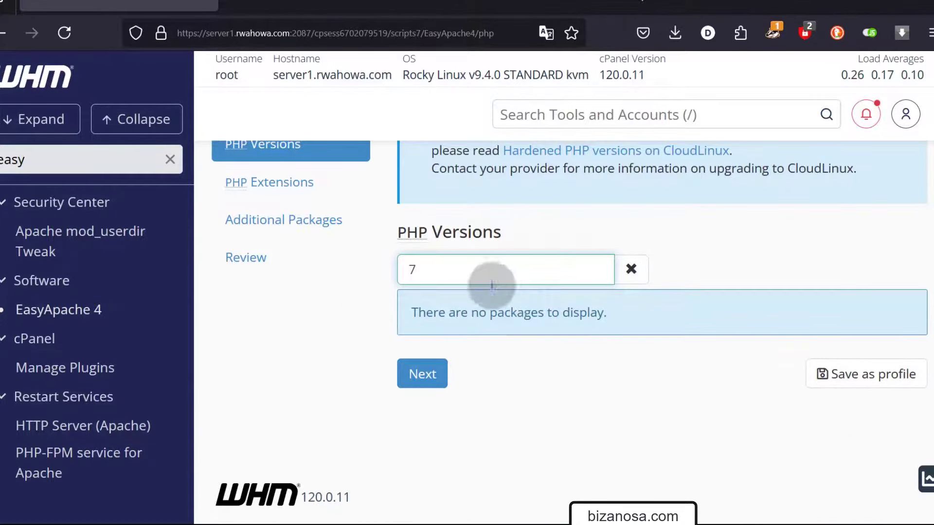
click(733, 264)
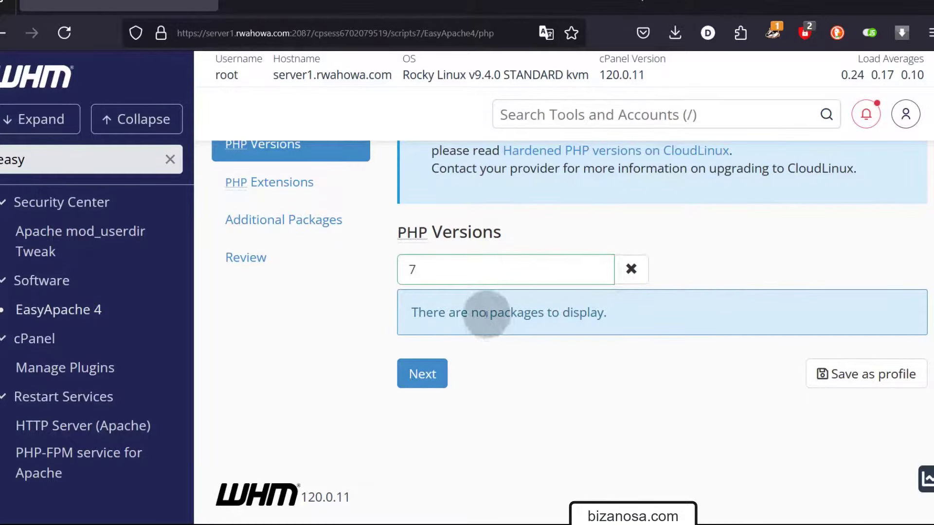
double_click(430, 269)
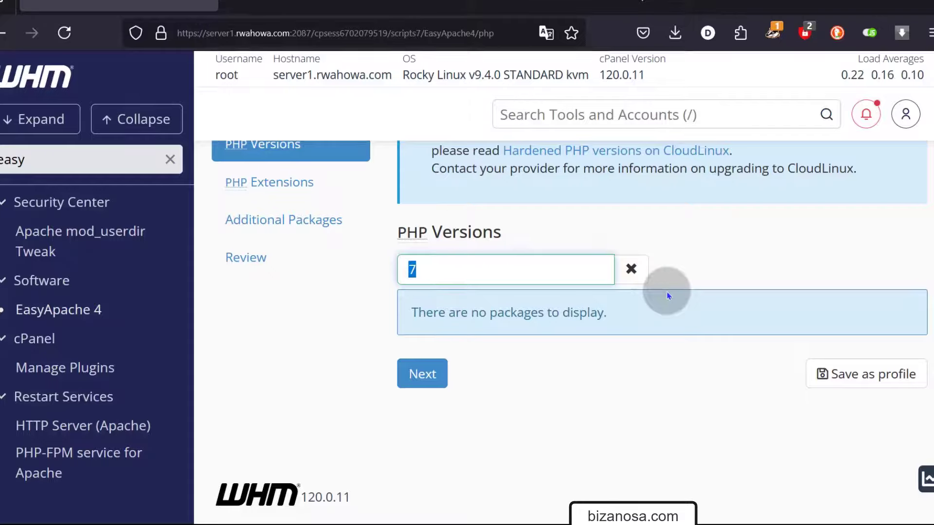
key(BackSpace)
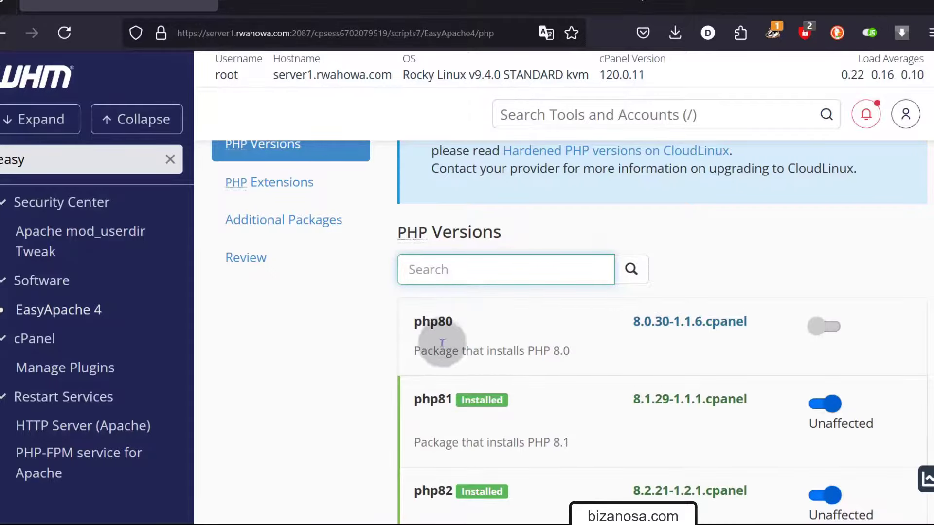
click(450, 269)
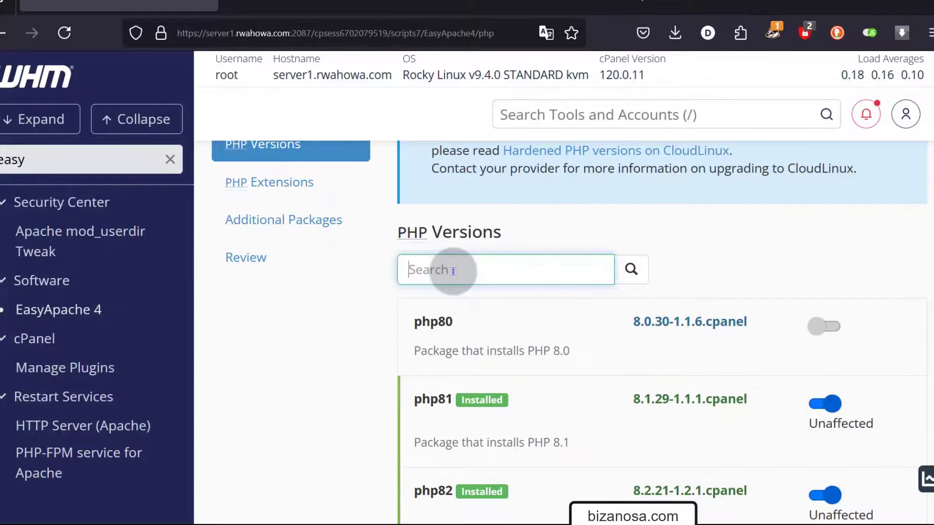
scroll(304, 322, up, 2)
Move to Additional Packages and scroll down to the nginx module entries.
click(288, 317)
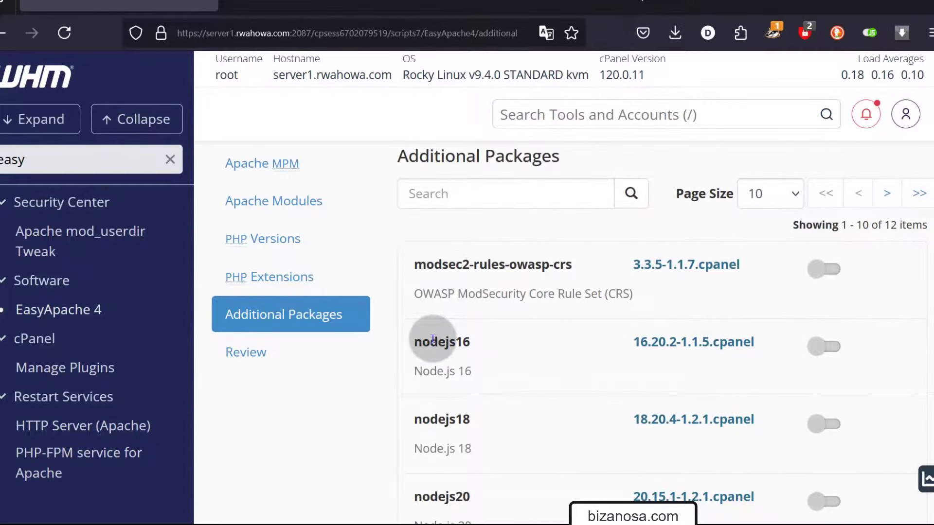
scroll(511, 341, down, 2)
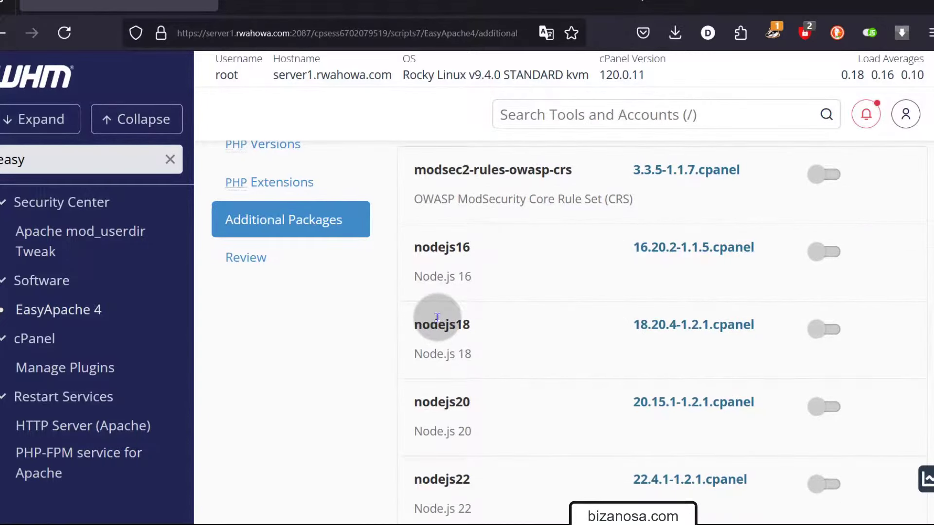
scroll(538, 340, down, 4)
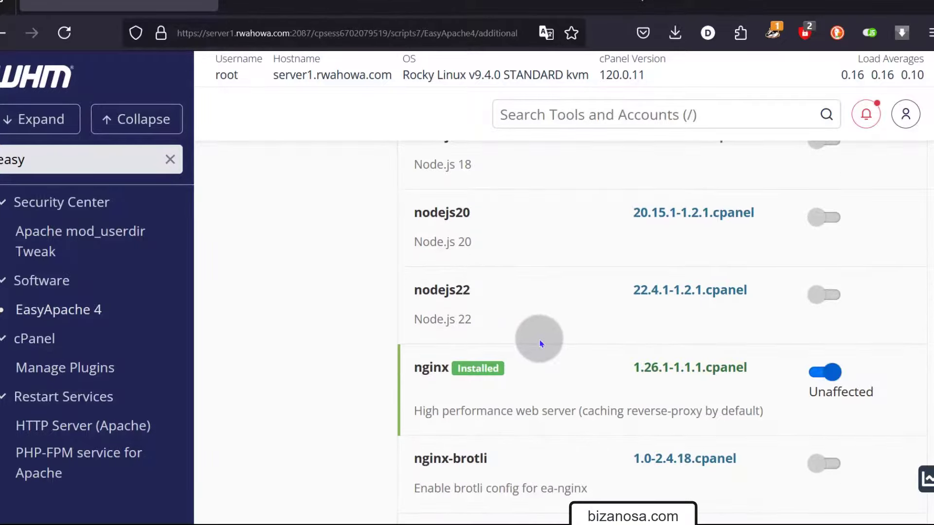
scroll(438, 313, up, 6)
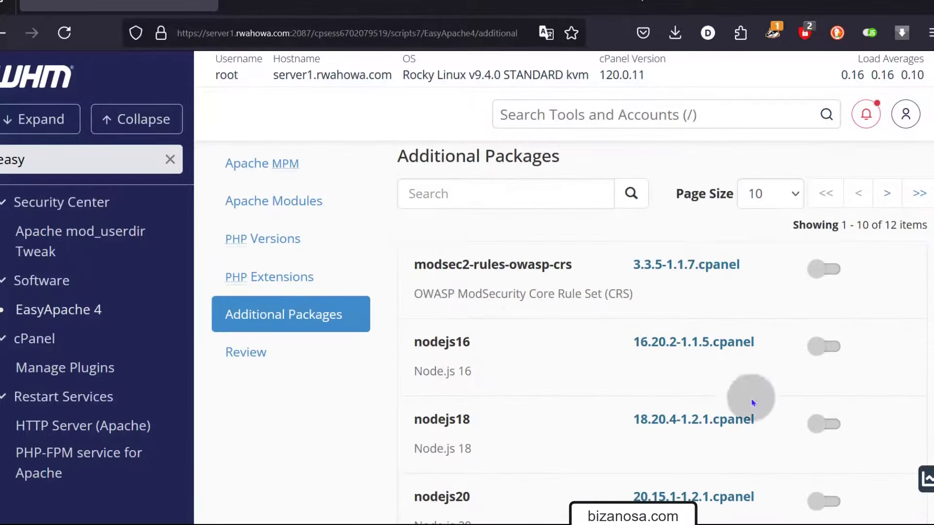
scroll(834, 346, down, 2)
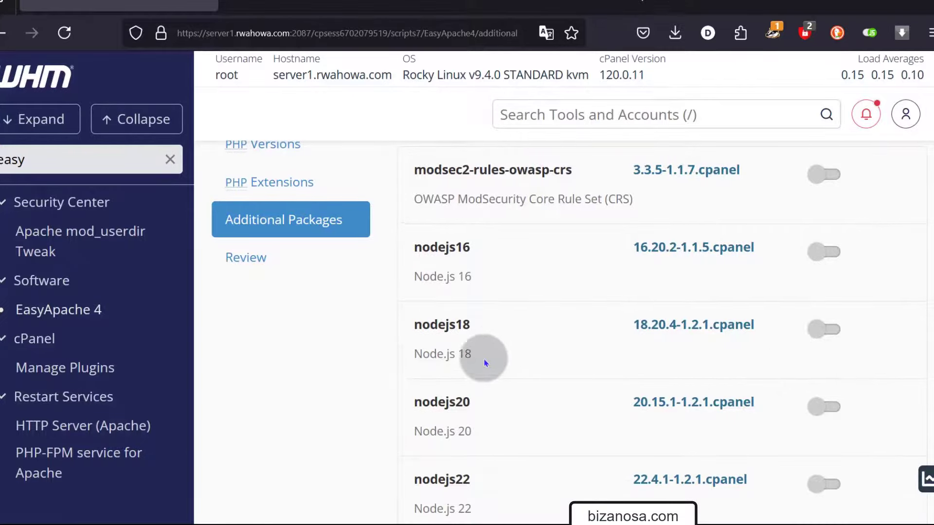
scroll(537, 378, down, 4)
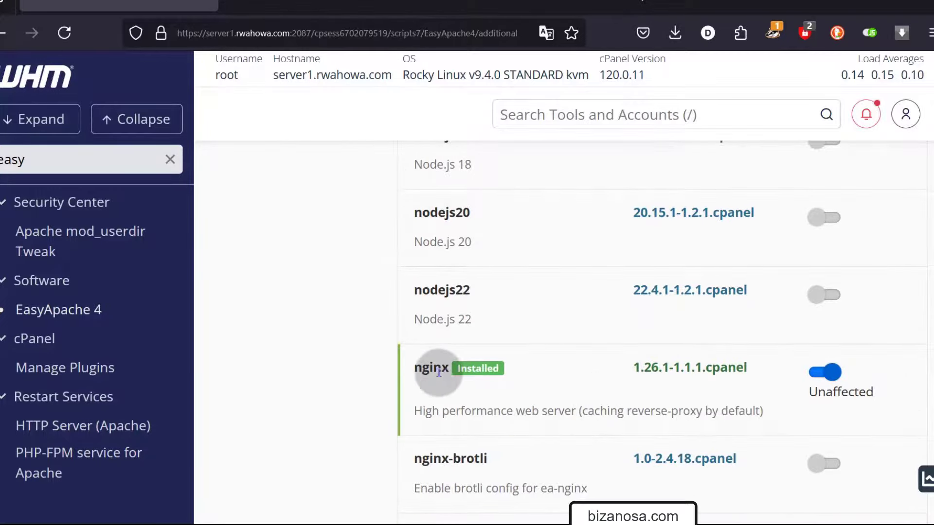
scroll(578, 374, down, 2)
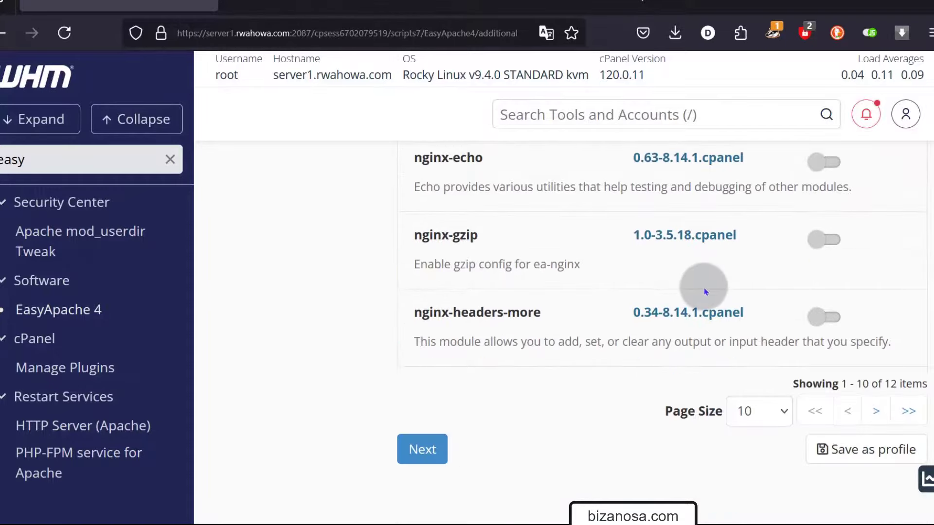
scroll(704, 291, up, 1)
Mark nginx-gzip 1.0-3.5.18 for installation.
scroll(705, 290, up, 2)
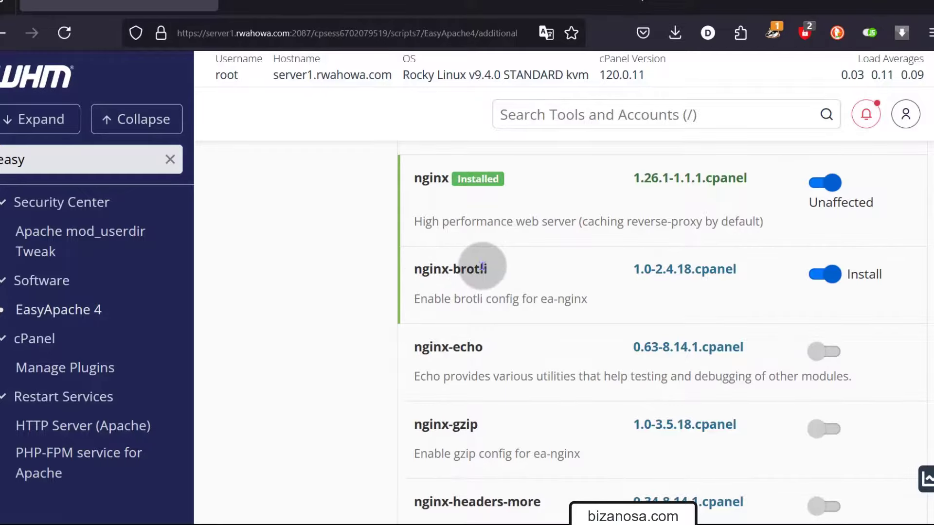
scroll(539, 275, down, 2)
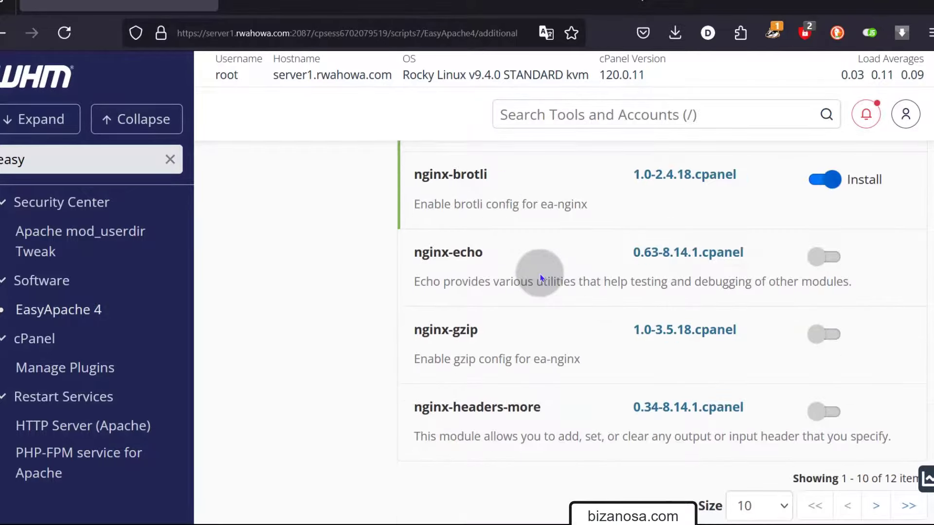
scroll(540, 279, down, 2)
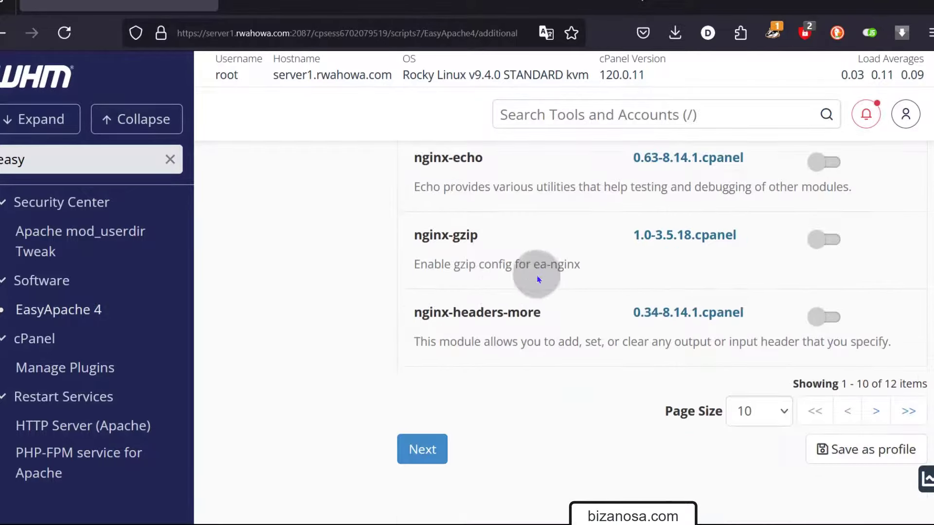
click(822, 240)
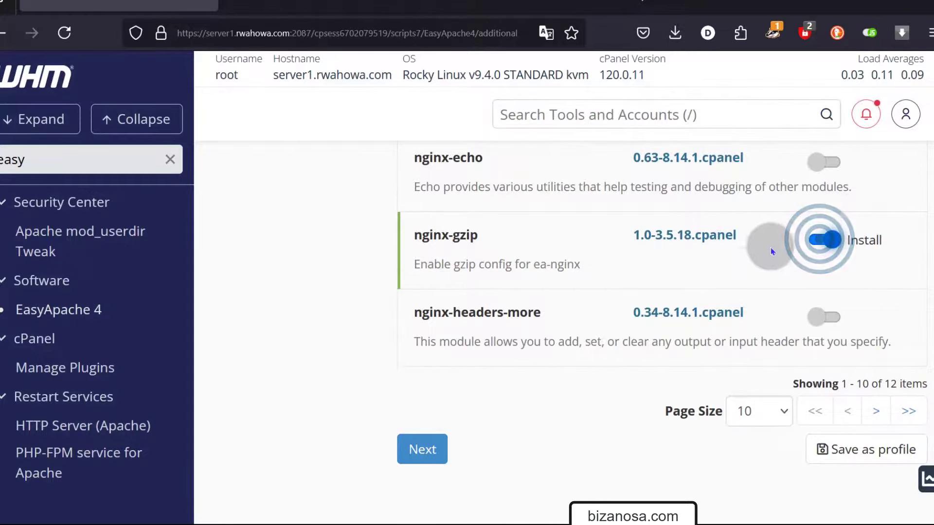
Highlight the nginx caching reverse-proxy description while reviewing the nginx entries.
scroll(467, 250, up, 4)
scroll(479, 203, up, 2)
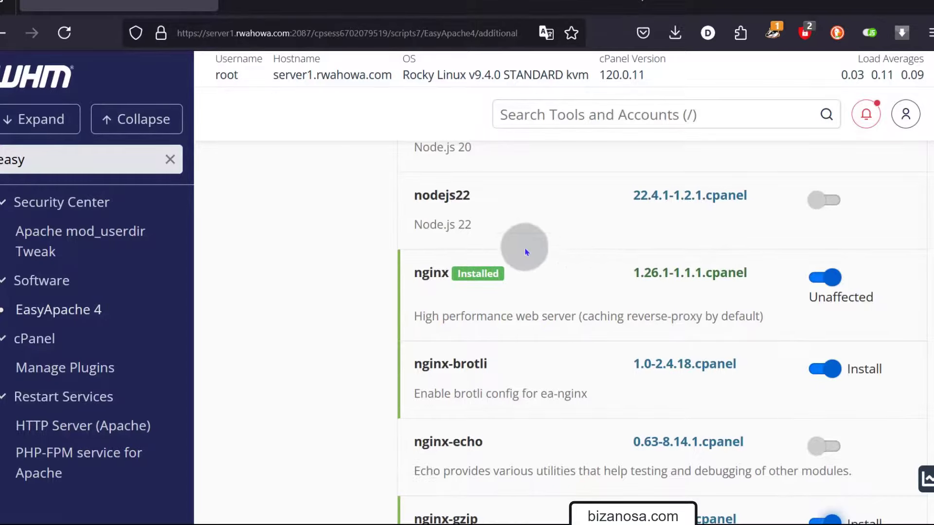
scroll(593, 275, down, 2)
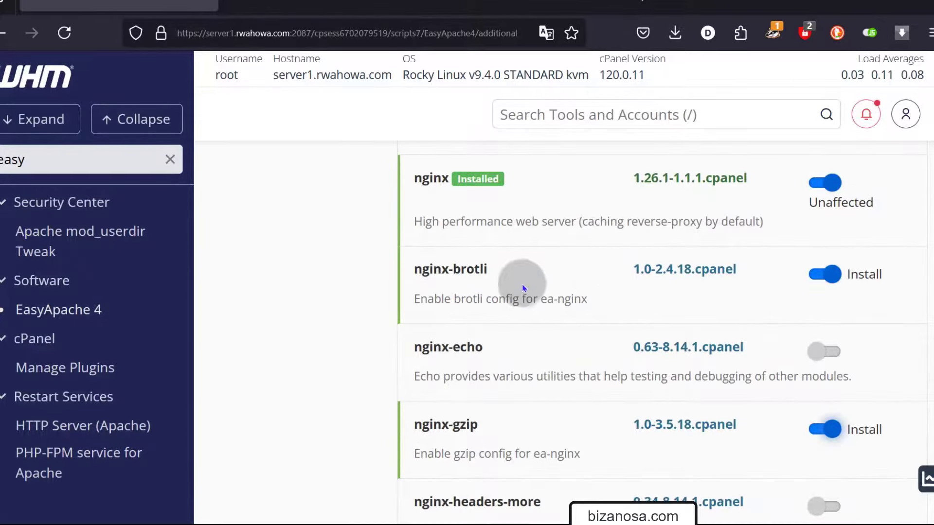
scroll(521, 285, down, 4)
scroll(581, 284, up, 4)
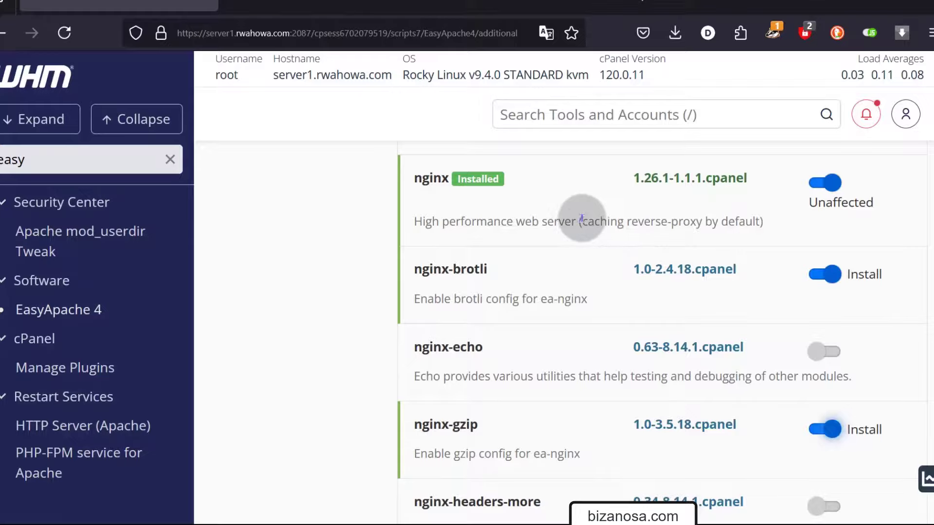
drag(582, 221, 756, 222)
click(336, 250)
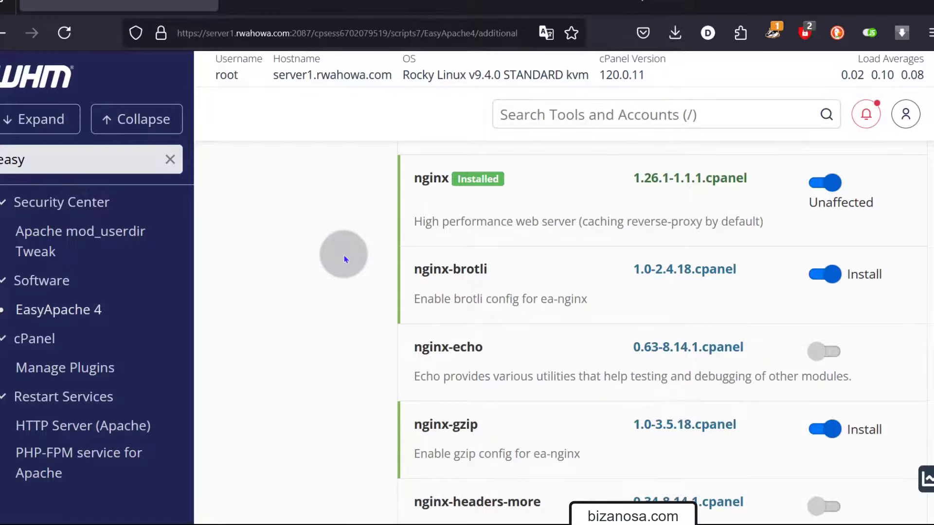
scroll(344, 258, down, 2)
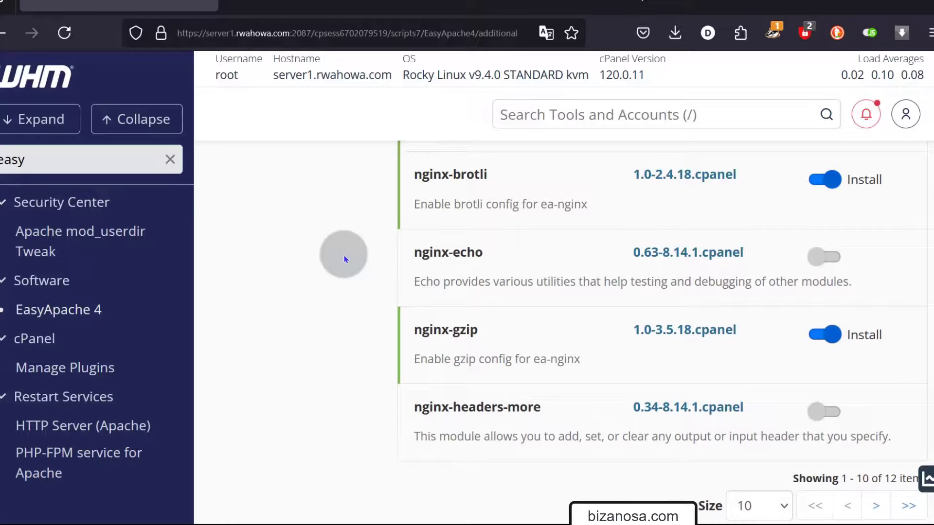
scroll(385, 270, up, 2)
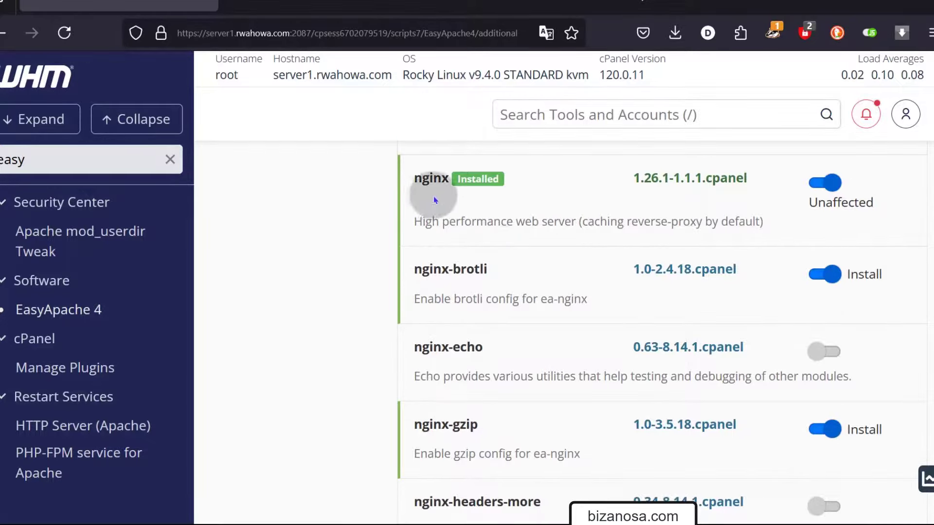
scroll(292, 305, down, 4)
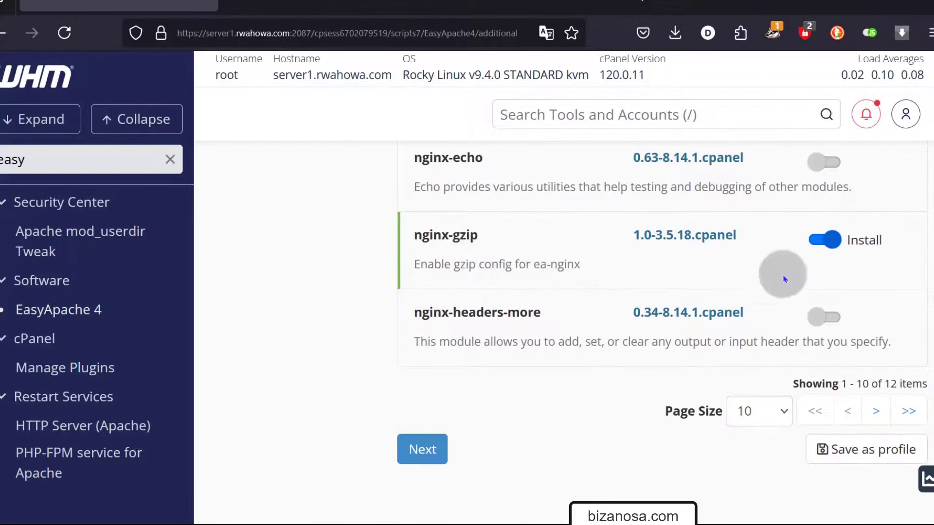
Review all 12 additional packages on one page, checking the nginx module toggles.
click(886, 383)
scroll(636, 382, up, 10)
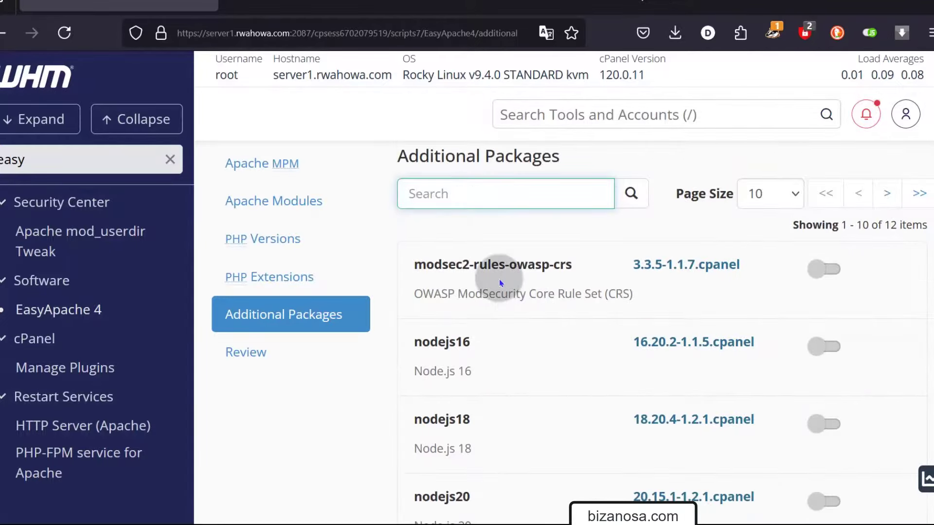
scroll(487, 280, down, 10)
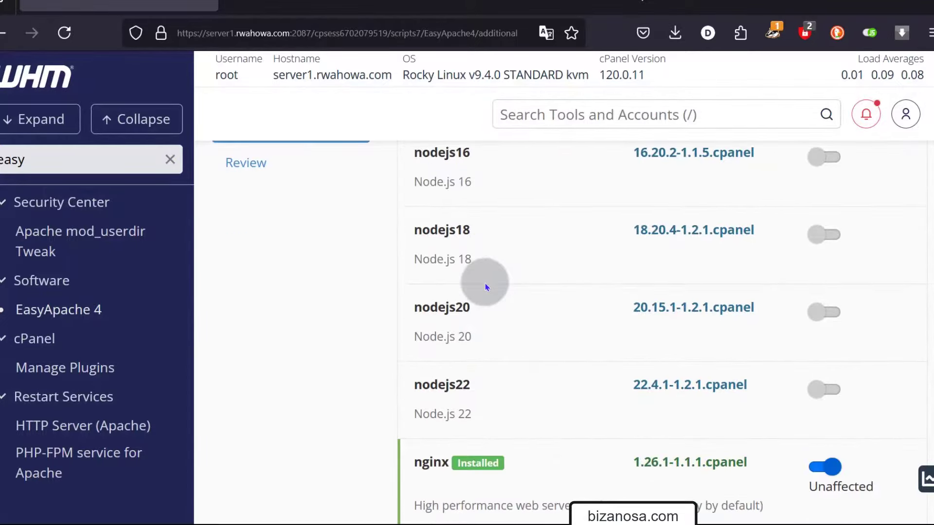
scroll(485, 287, down, 5)
scroll(475, 291, up, 7)
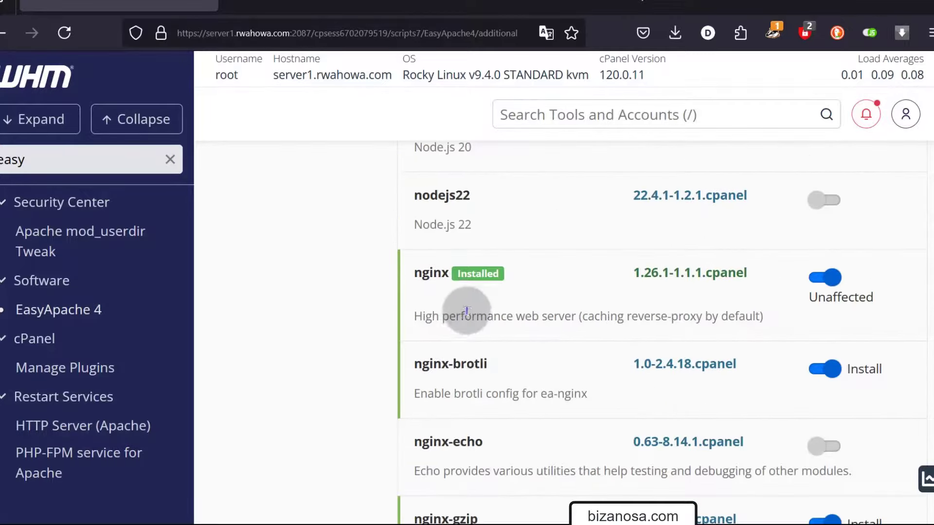
scroll(453, 305, down, 3)
scroll(540, 311, up, 10)
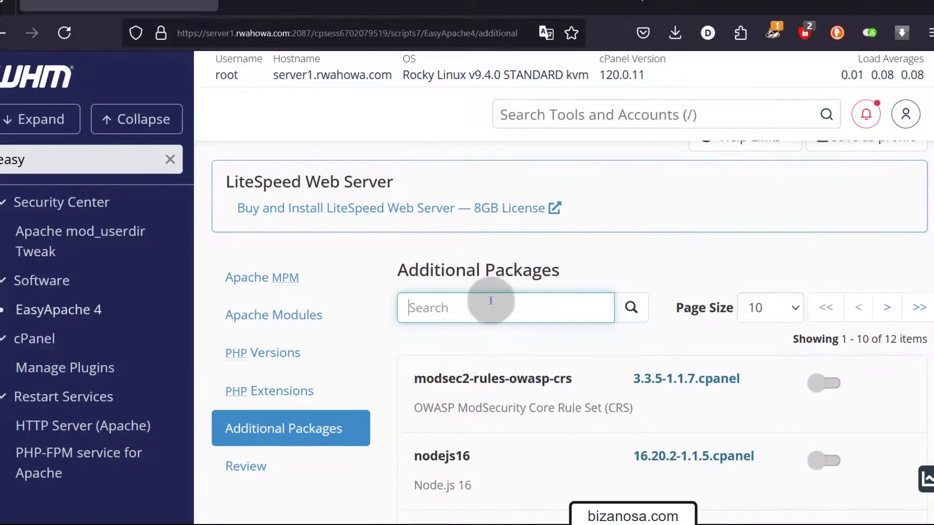
click(490, 306)
scroll(628, 369, down, 10)
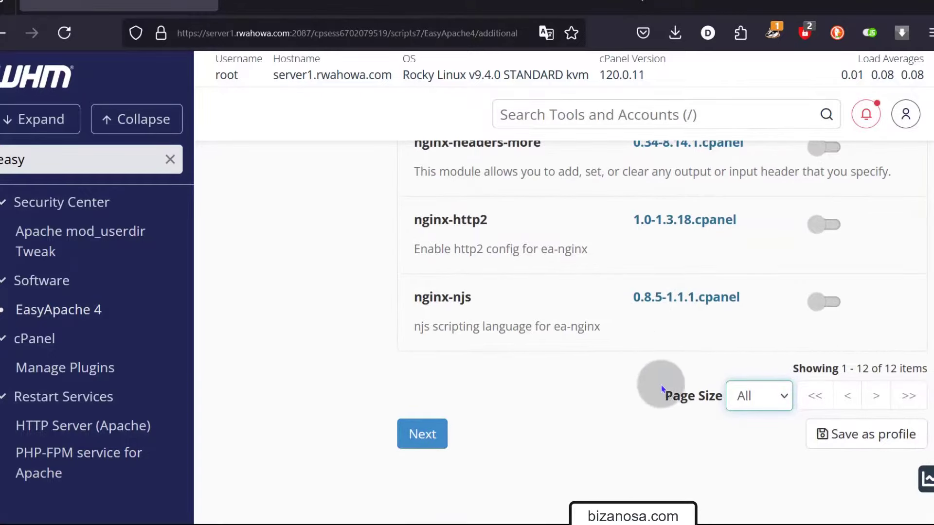
scroll(576, 357, up, 6)
scroll(577, 359, down, 4)
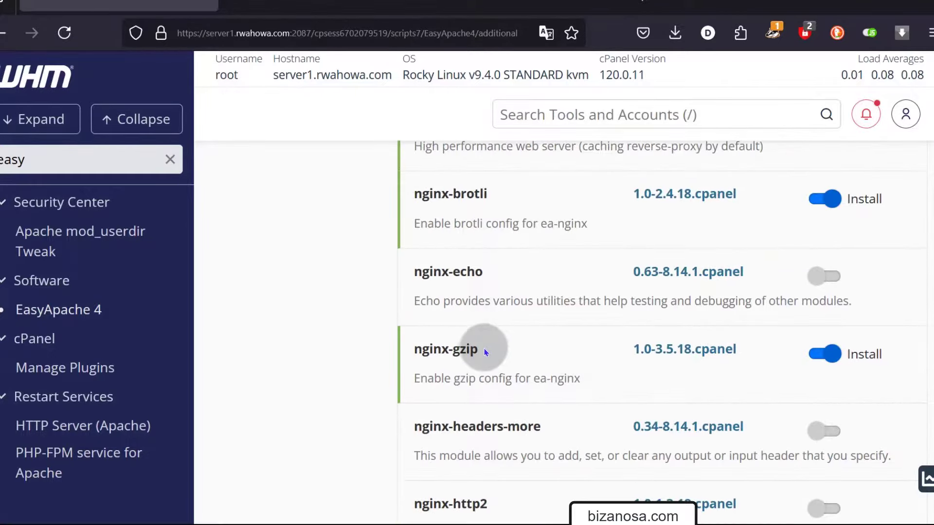
scroll(450, 348, up, 5)
scroll(455, 344, down, 12)
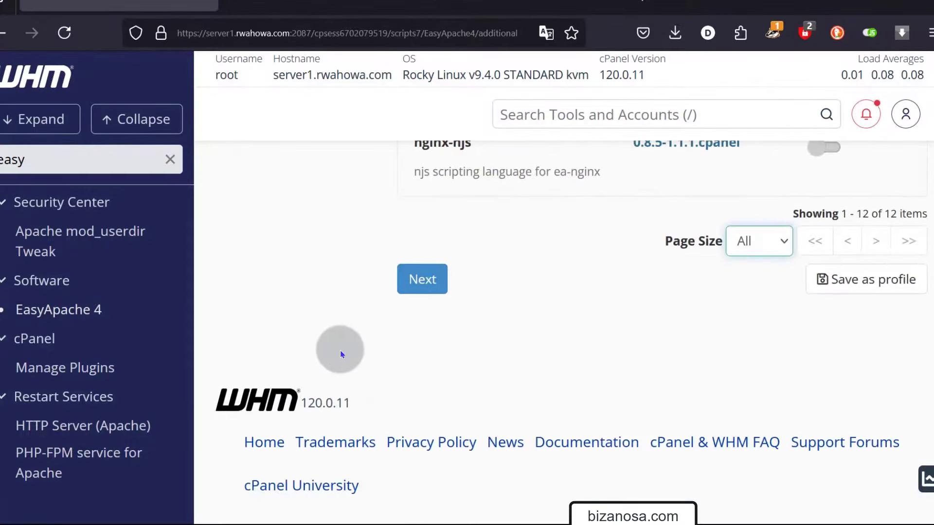
scroll(444, 415, up, 4)
scroll(415, 307, down, 4)
Open the Review step and confirm nginx-brotli, nginx-gzip and php83 are to install with nothing upgraded.
click(417, 287)
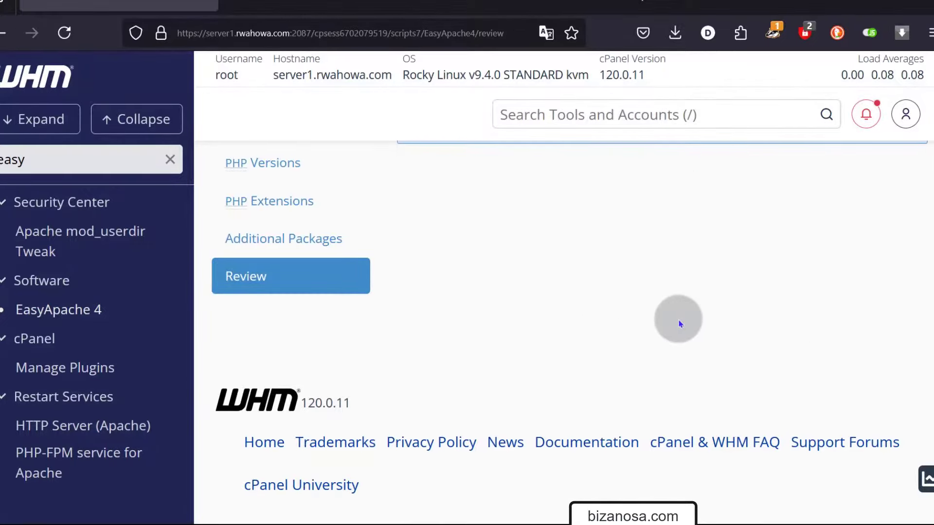
scroll(584, 331, down, 3)
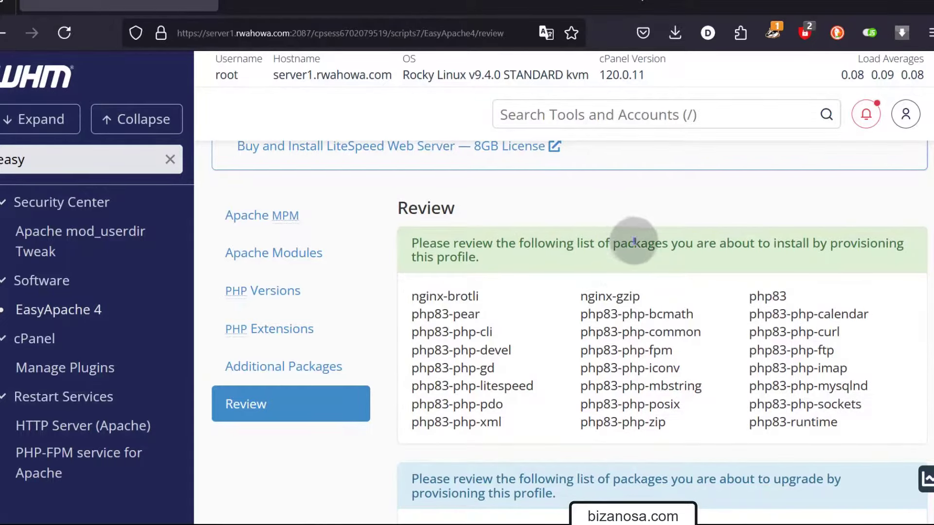
scroll(638, 247, down, 5)
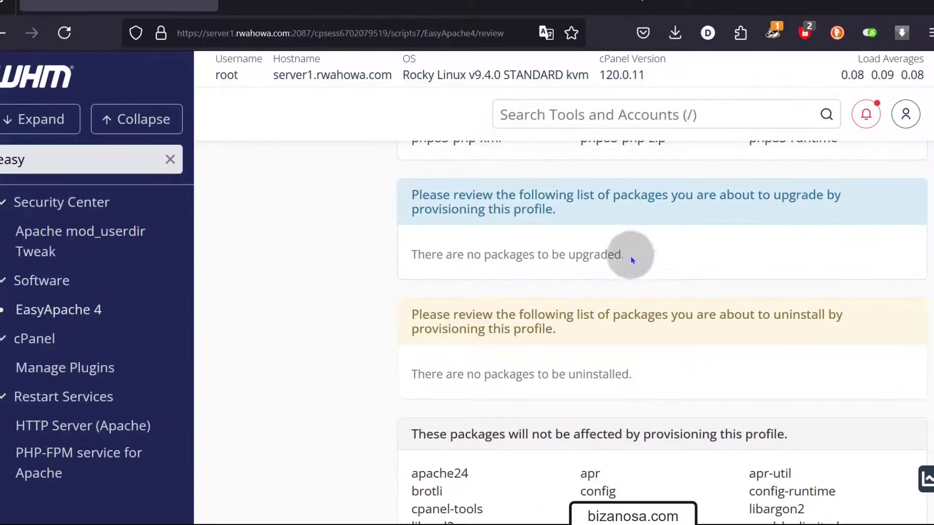
scroll(631, 256, down, 3)
scroll(625, 249, up, 3)
drag(475, 252, 624, 254)
scroll(494, 275, up, 3)
drag(417, 203, 574, 301)
scroll(571, 303, up, 3)
click(469, 317)
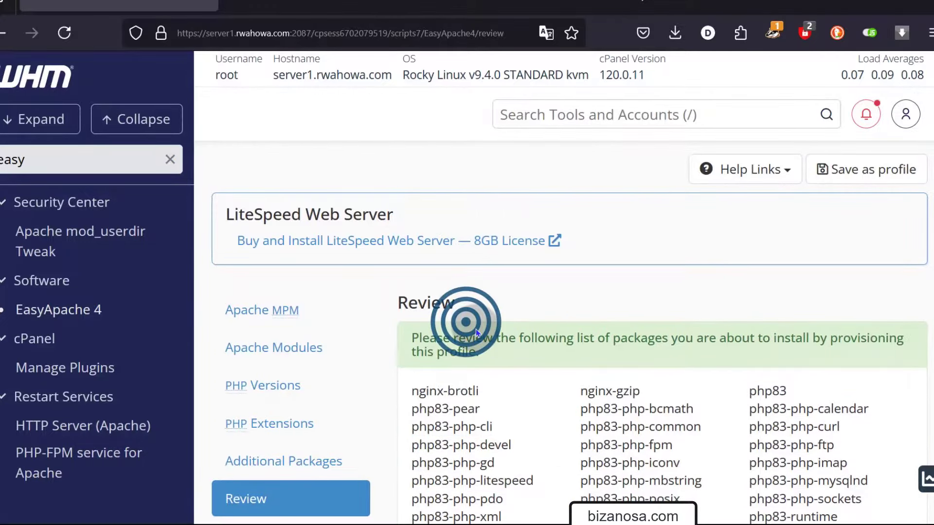
Scroll through the remaining review lists to confirm nothing will be uninstalled.
scroll(571, 376, down, 5)
scroll(571, 376, down, 5)
drag(505, 183, 610, 183)
click(361, 285)
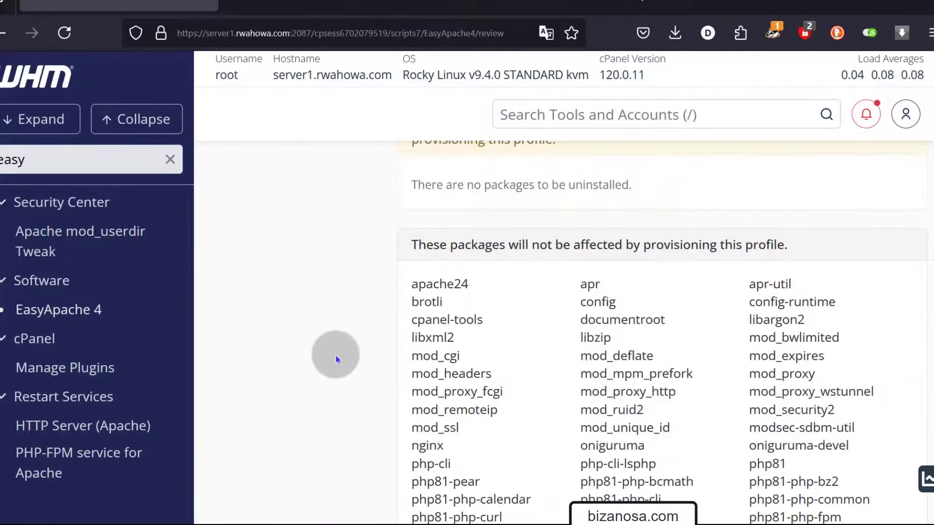
scroll(608, 332, down, 2)
scroll(608, 332, up, 2)
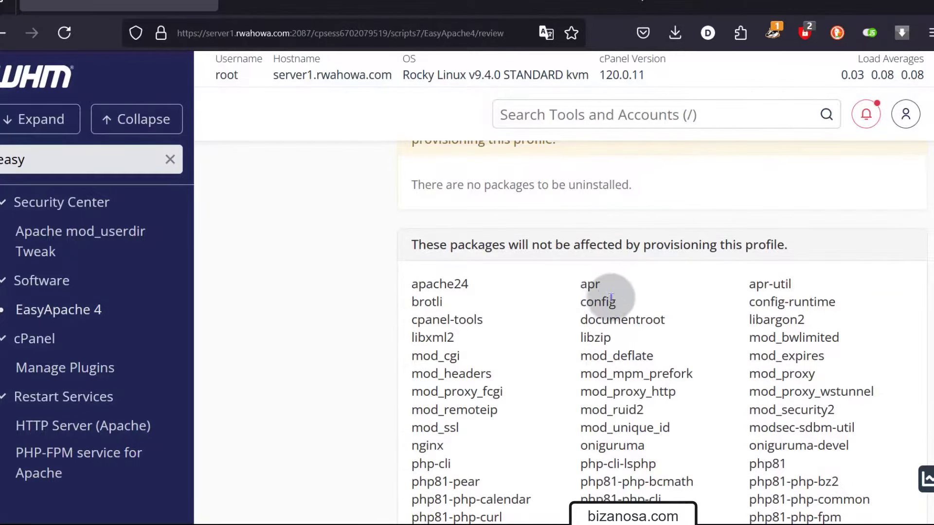
scroll(606, 302, down, 6)
scroll(606, 303, down, 2)
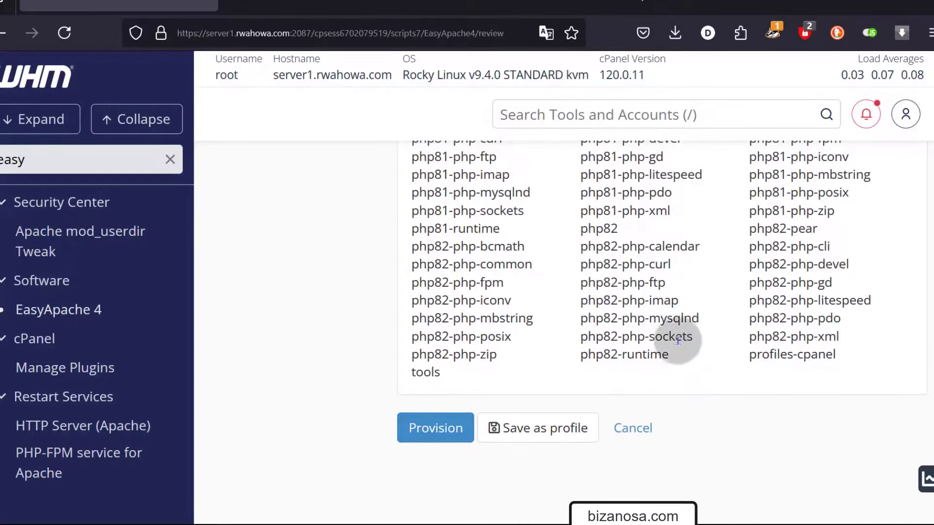
scroll(507, 361, up, 15)
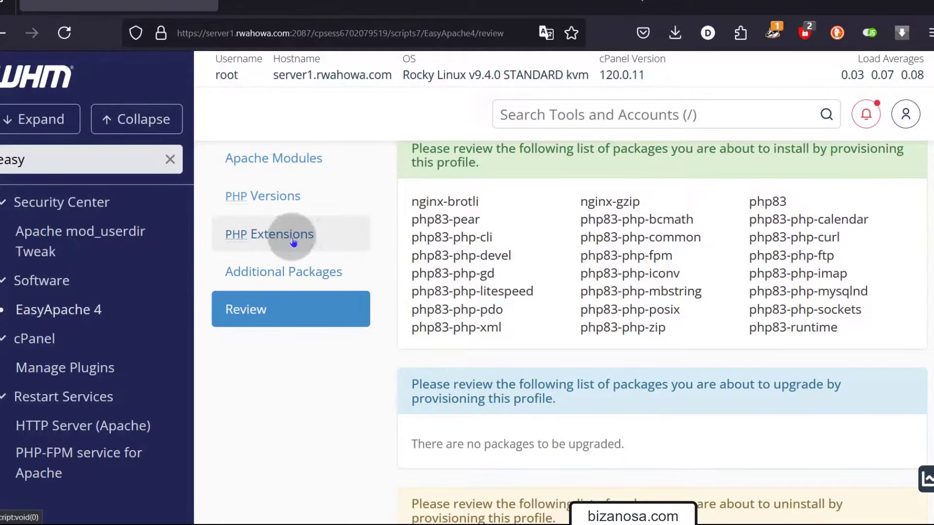
Return to the PHP Extensions step and filter the list for 'ioncube'.
click(264, 237)
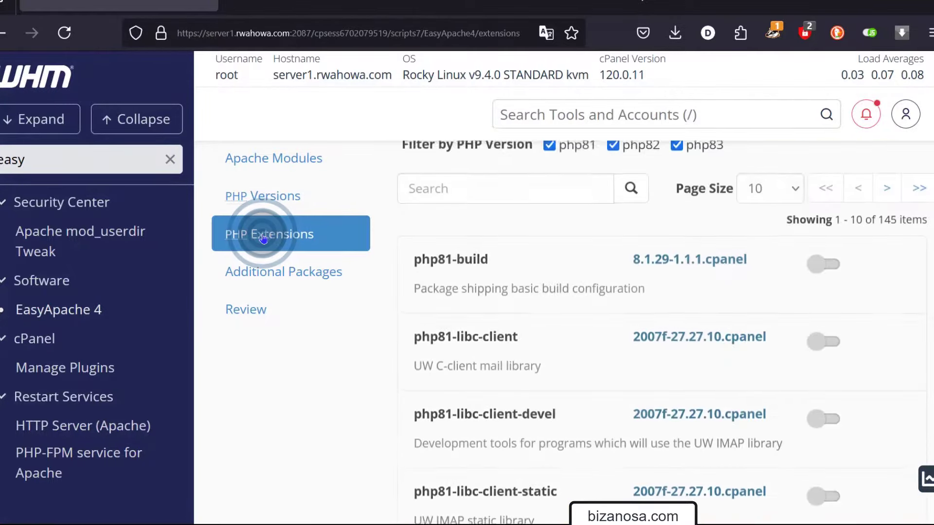
scroll(541, 297, up, 2)
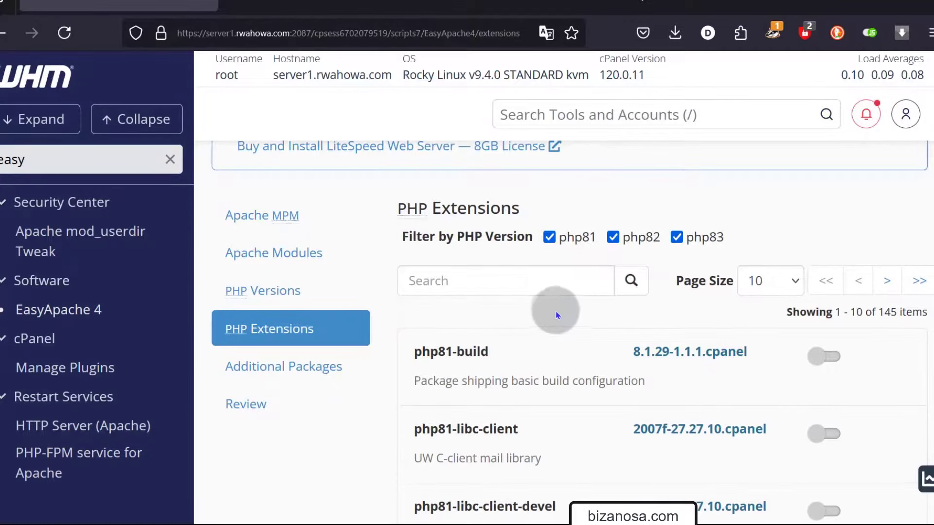
scroll(556, 308, down, 2)
scroll(555, 307, up, 2)
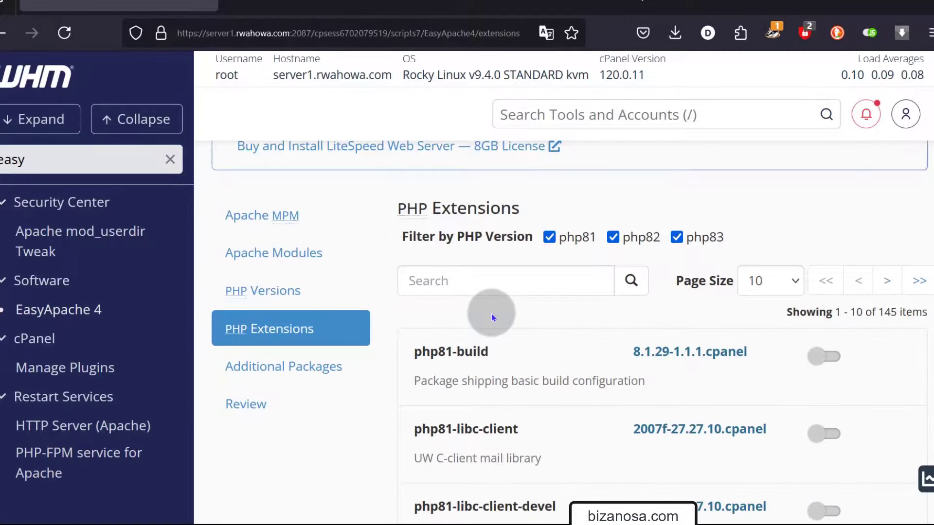
click(463, 276)
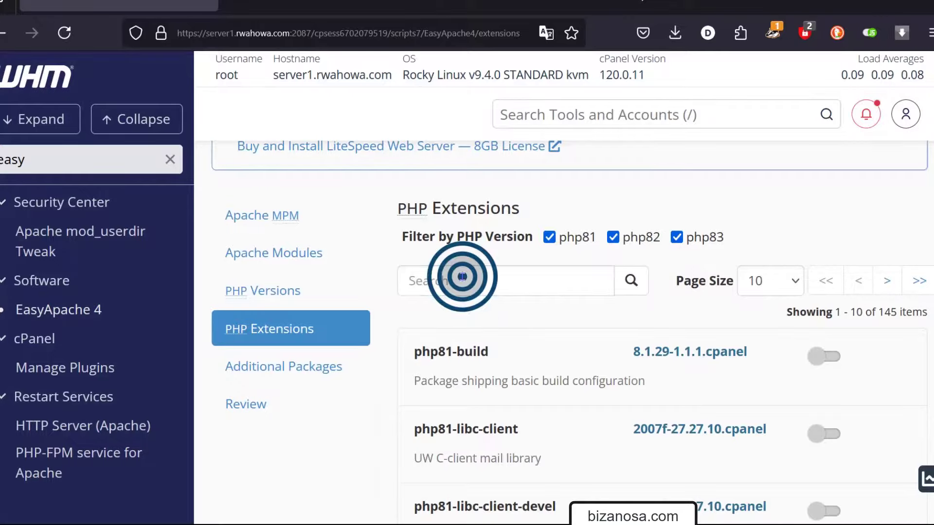
text(i)
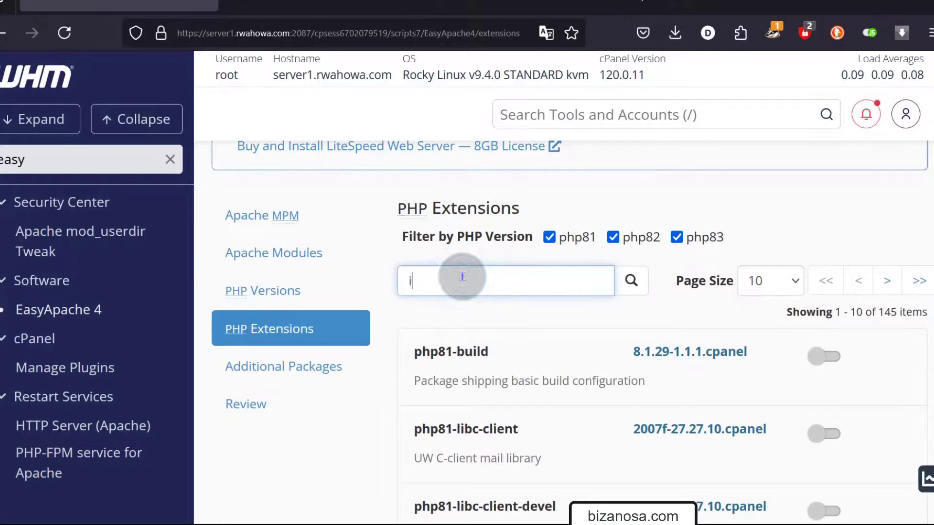
text(on)
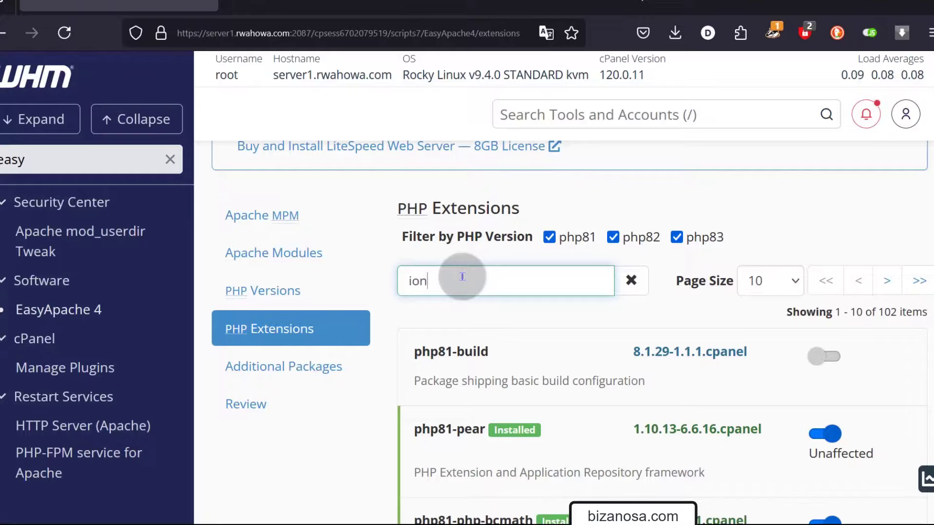
text(cube)
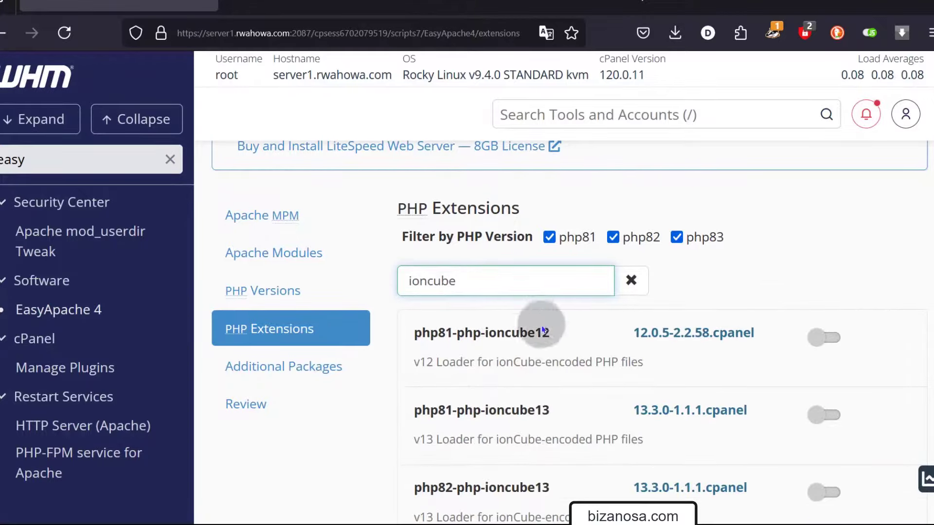
Switch on php81-php-ioncube13 and php82-php-ioncube13 for installation.
scroll(584, 340, down, 2)
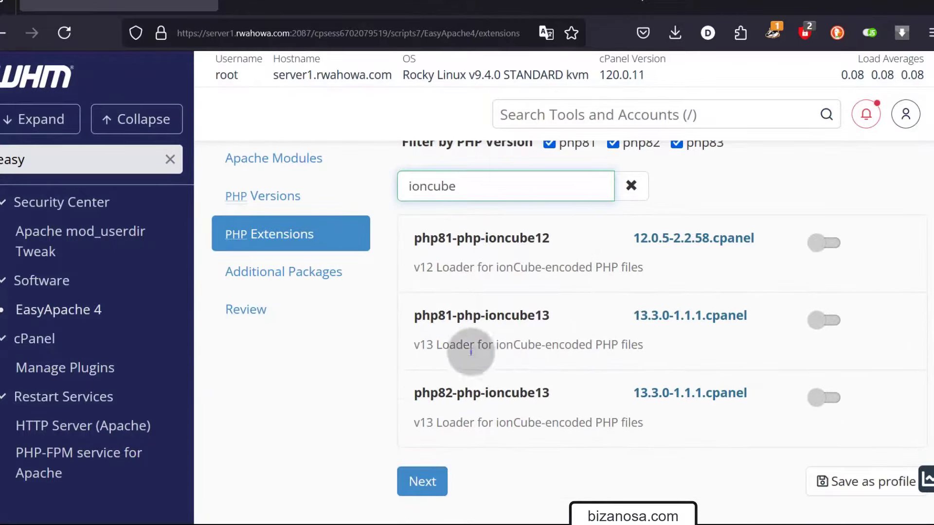
scroll(506, 402, down, 2)
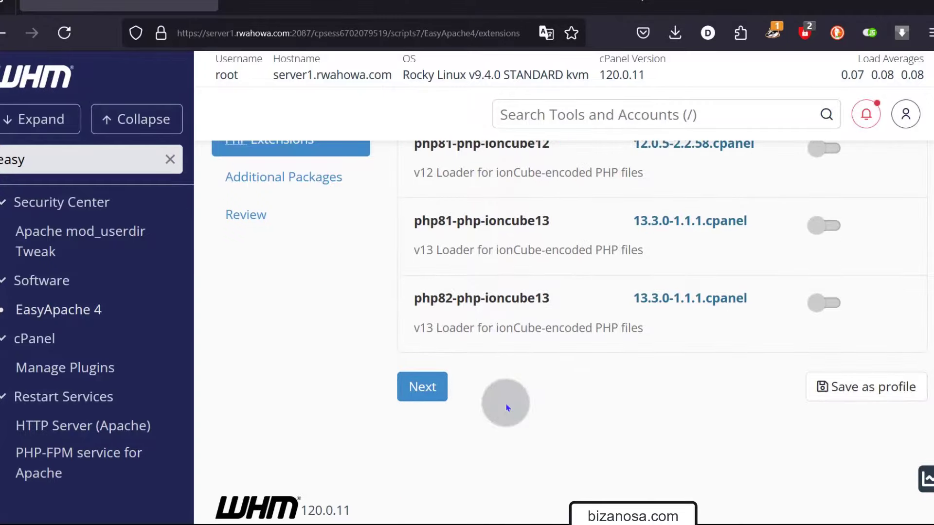
scroll(506, 402, up, 2)
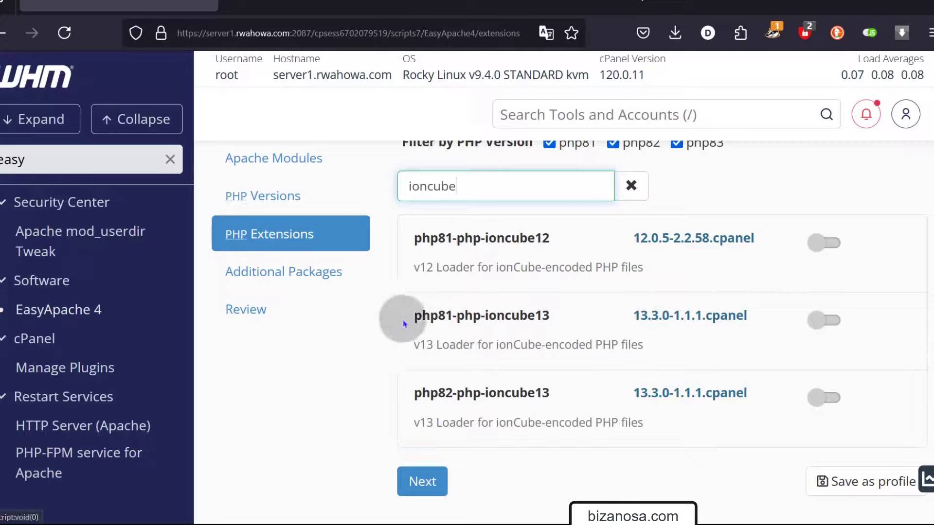
click(826, 321)
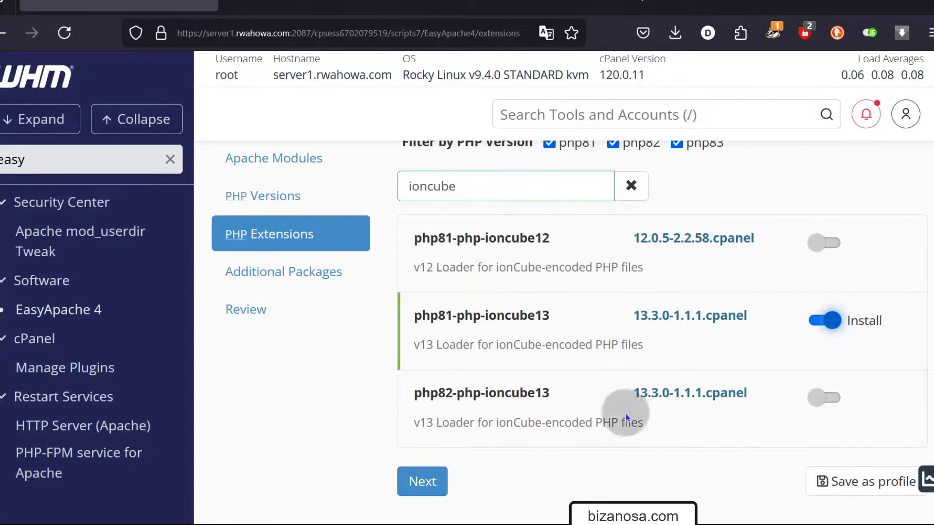
click(826, 398)
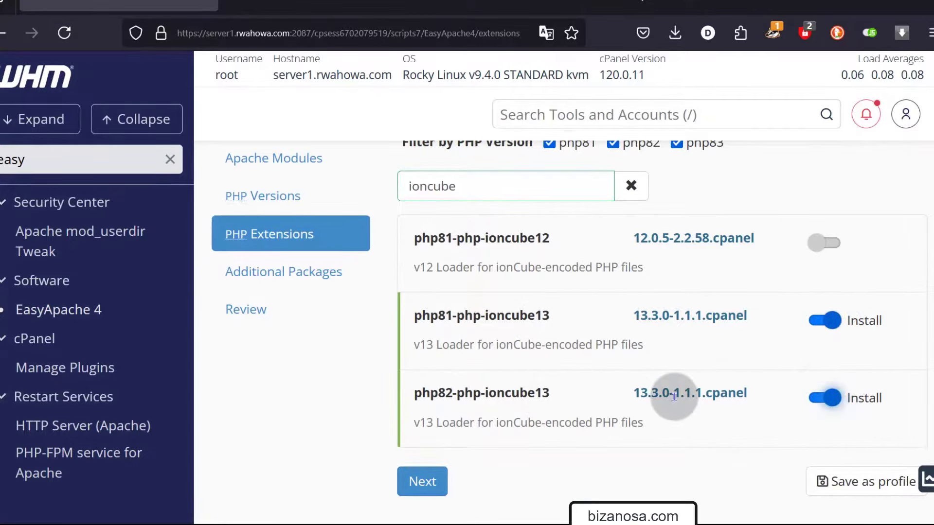
scroll(667, 398, up, 2)
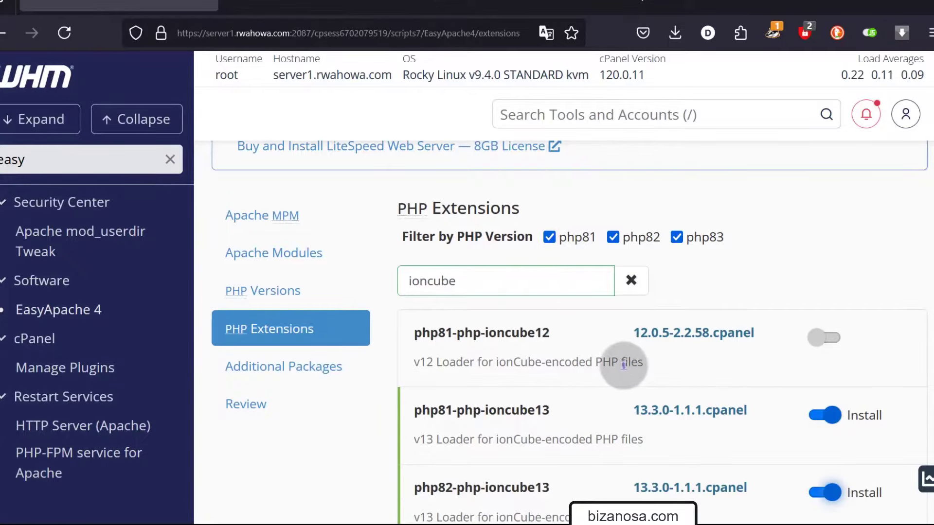
scroll(623, 366, down, 4)
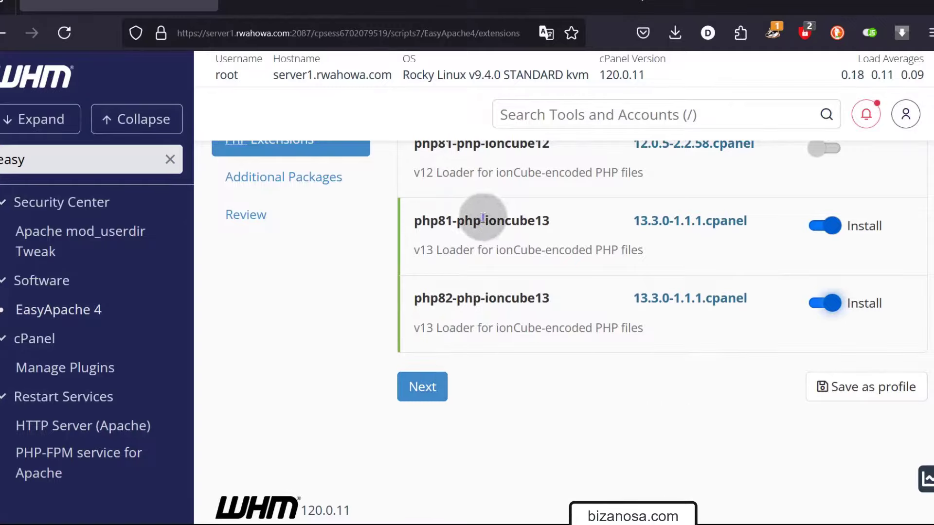
drag(484, 220, 513, 229)
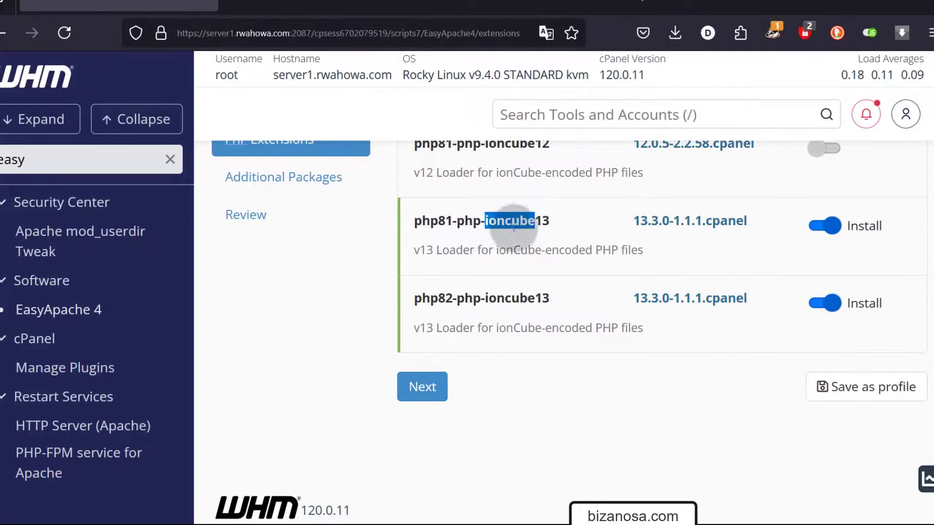
click(316, 311)
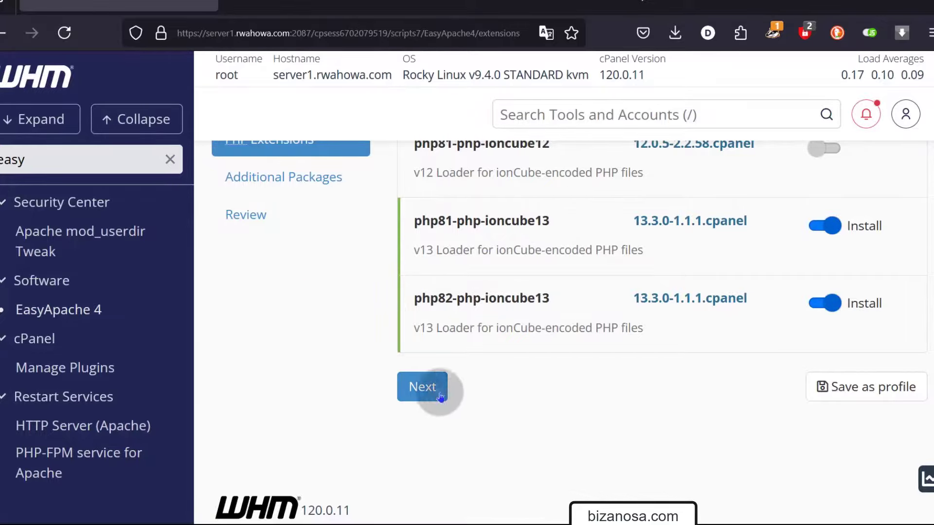
Review the selected packages, including the ionCube 13 loaders, and provision them until the process completes.
click(421, 388)
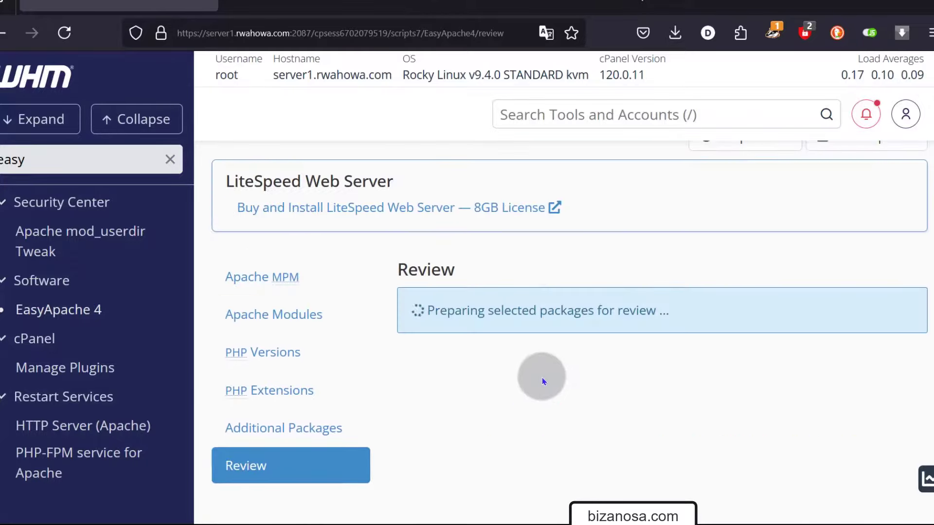
scroll(594, 319, down, 15)
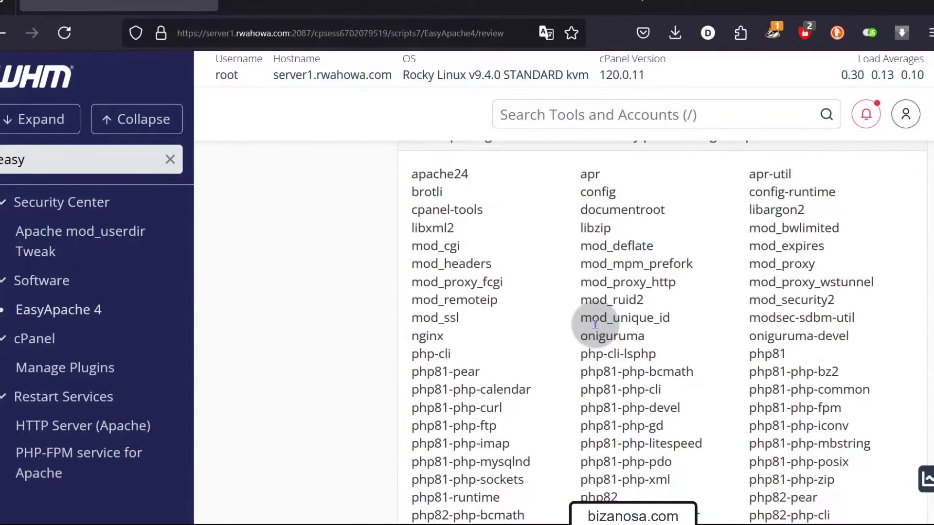
scroll(595, 325, down, 5)
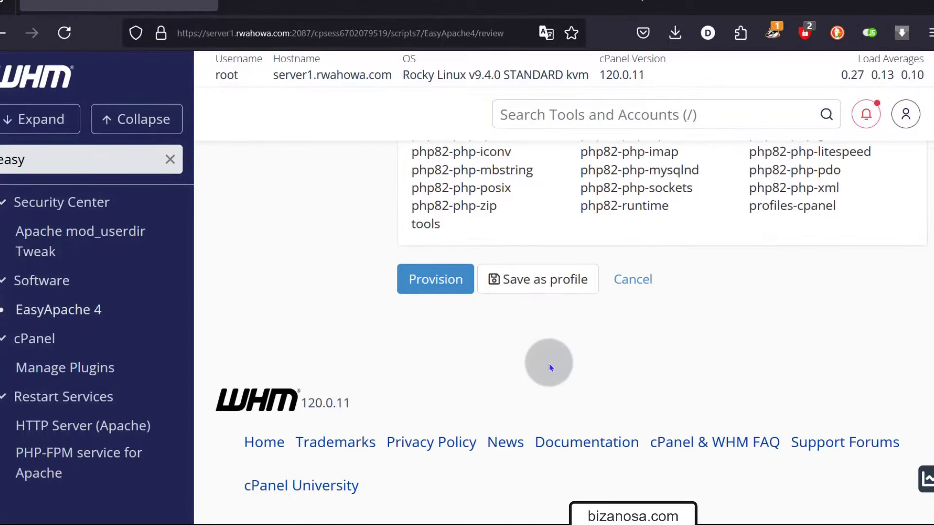
click(440, 281)
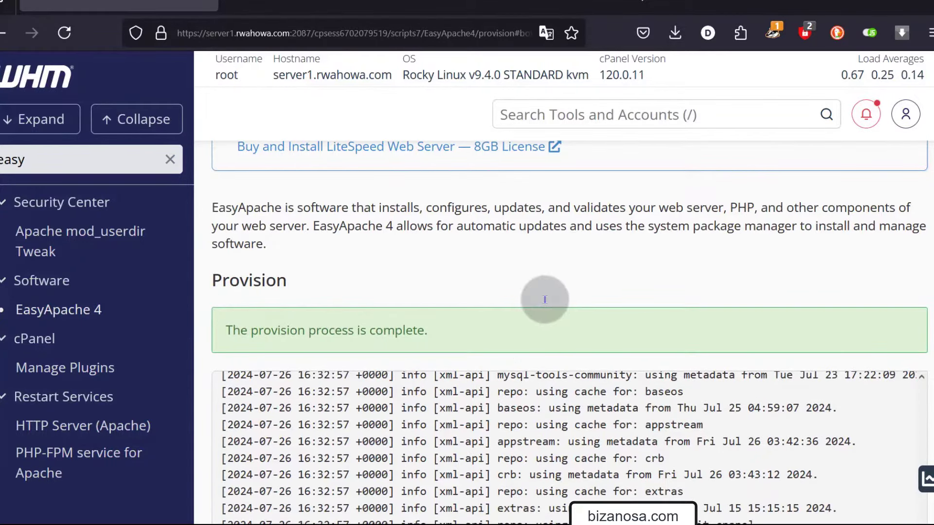
scroll(545, 299, down, 5)
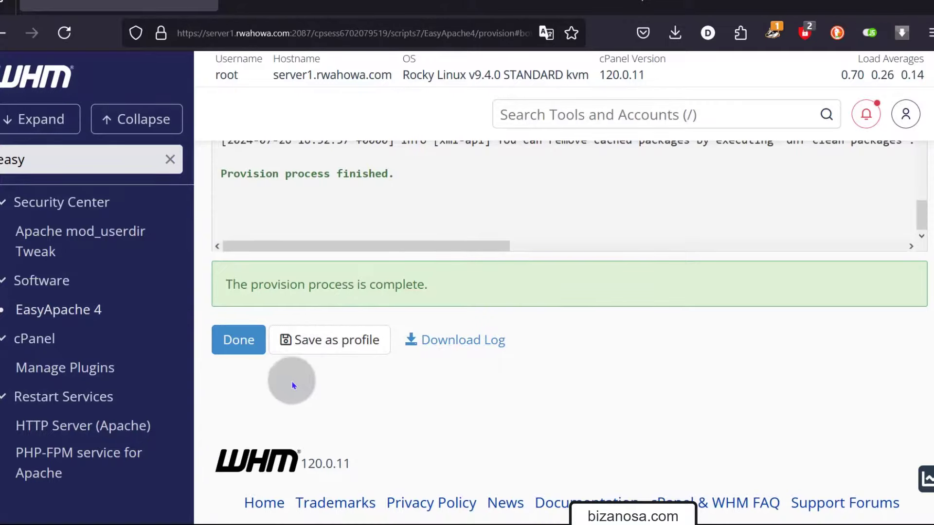
Return to the EasyApache 4 overview and confirm PHP 8.3 is among installed packages.
click(241, 340)
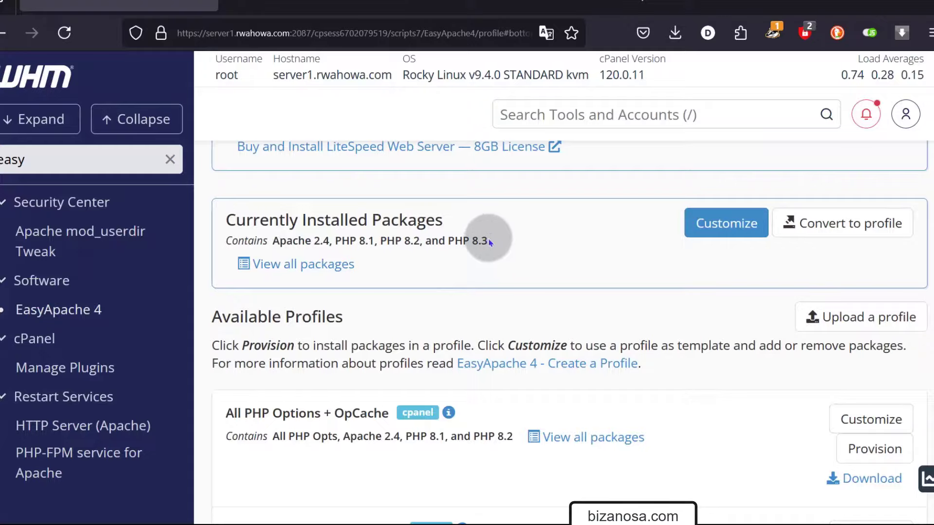
drag(488, 241, 448, 241)
click(538, 275)
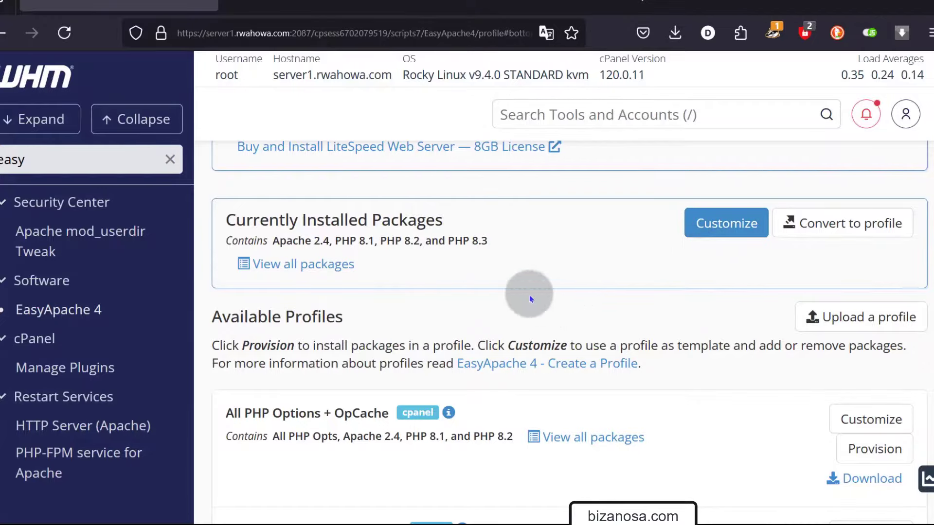
Scroll through the profiles down to cPanel Worker MPM and clear the sidebar search filter.
scroll(584, 292, down, 2)
scroll(590, 306, up, 4)
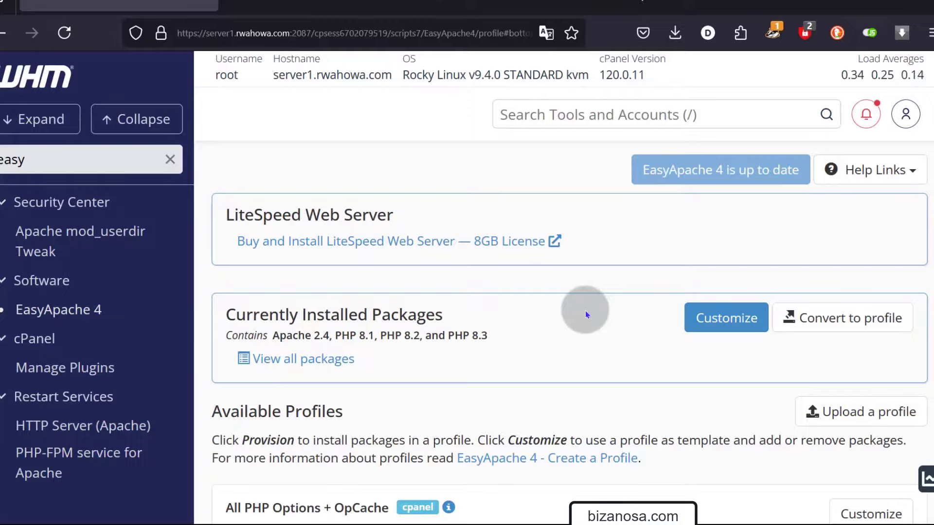
scroll(573, 326, down, 14)
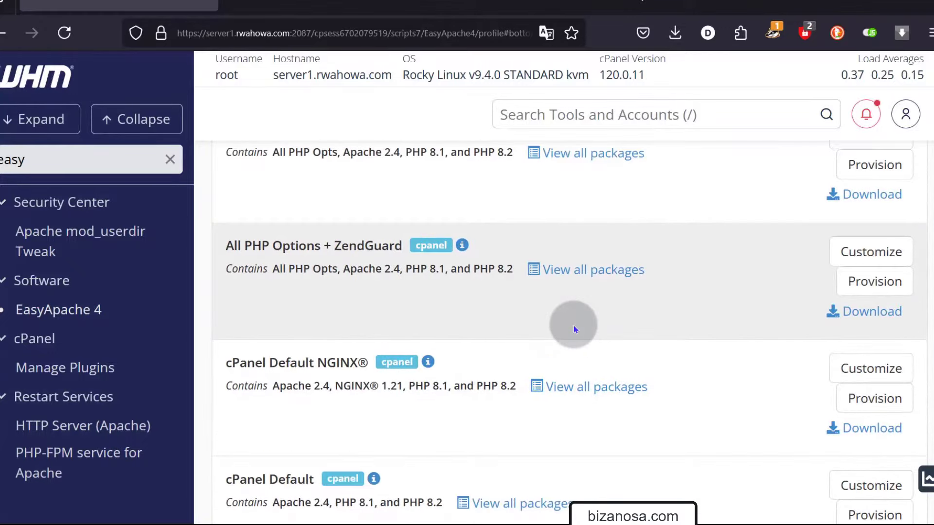
scroll(573, 326, down, 3)
click(170, 160)
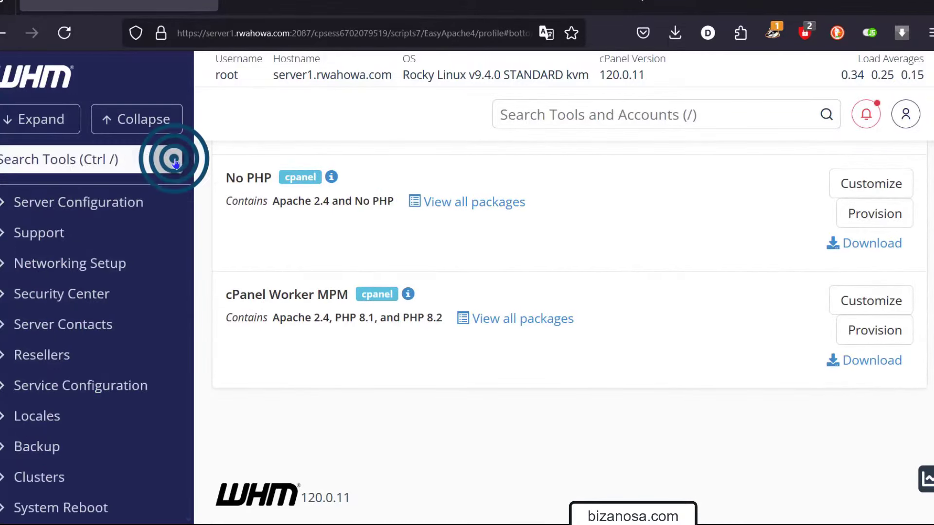
Search 'ngin' and open NGINX Manager, confirming Use caching by default is Enabled.
click(75, 154)
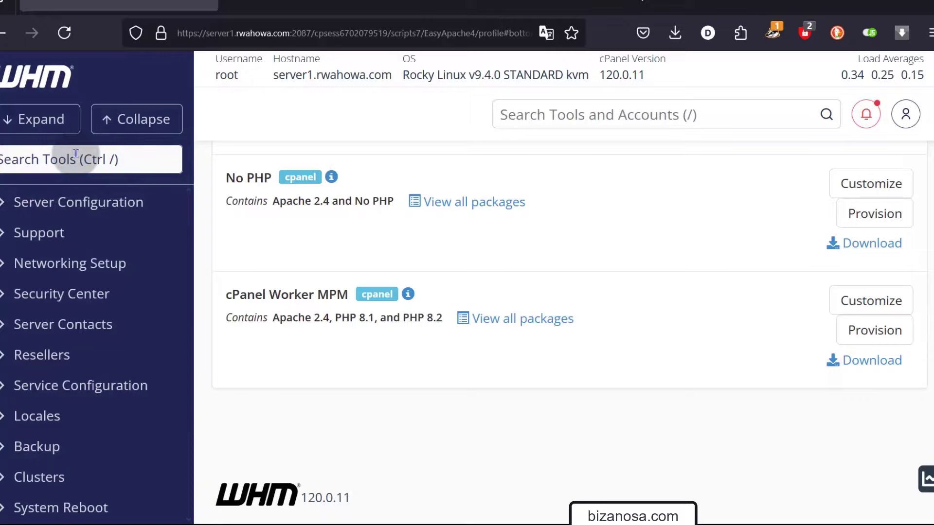
text(ngin)
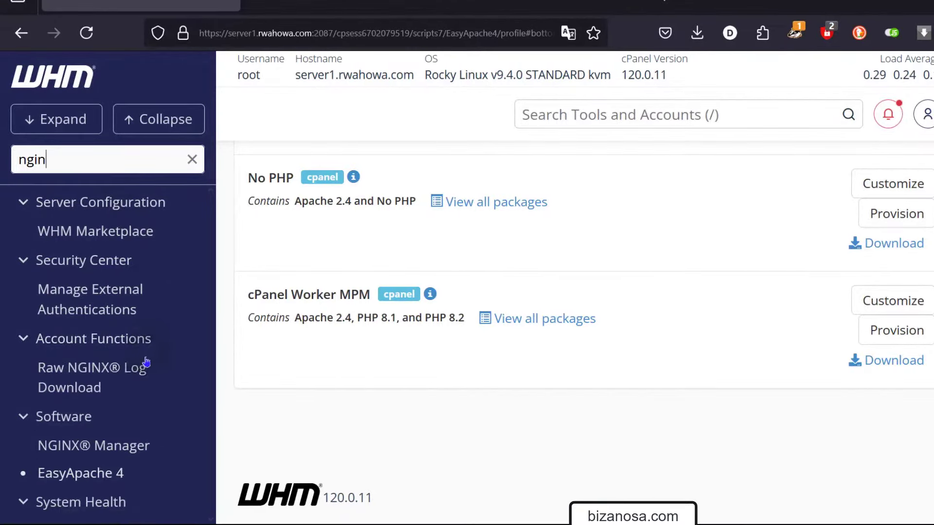
click(95, 453)
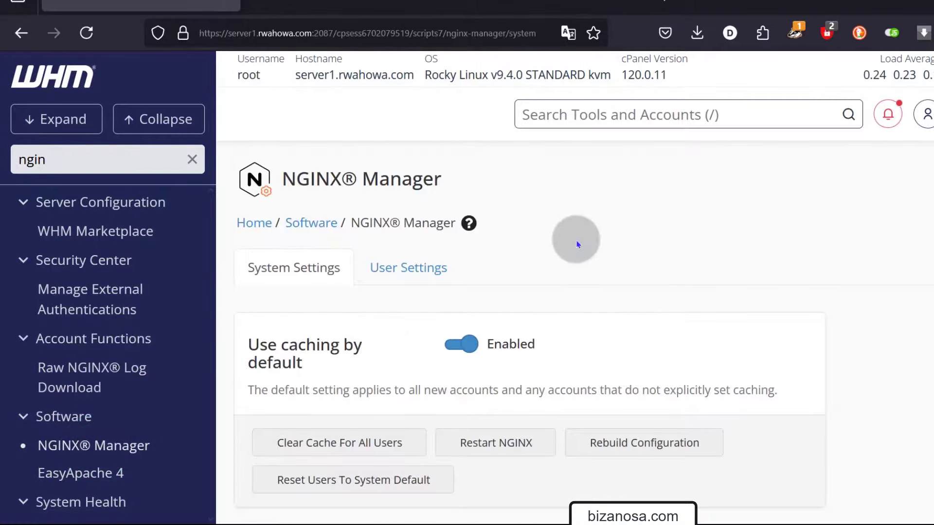
scroll(577, 248, down, 3)
scroll(579, 312, up, 3)
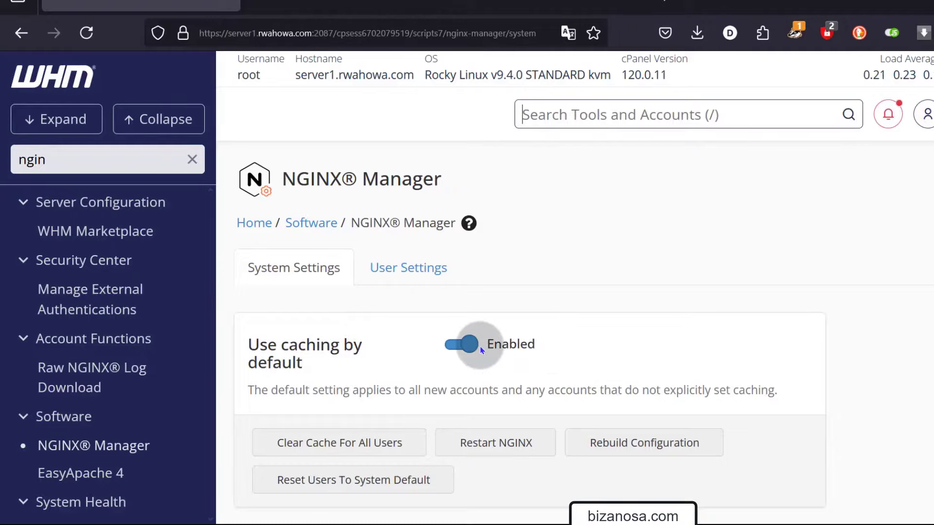
scroll(500, 339, down, 4)
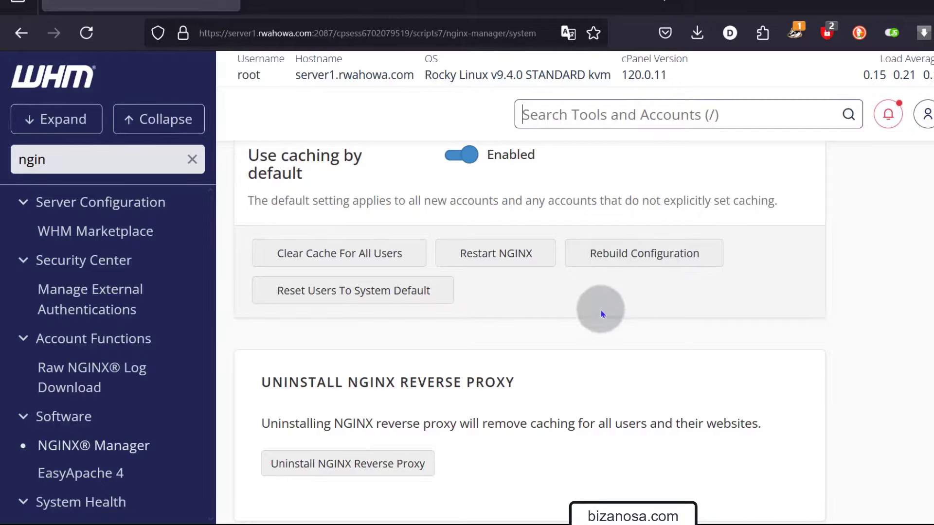
Restart the NGINX service from NGINX Manager.
click(499, 263)
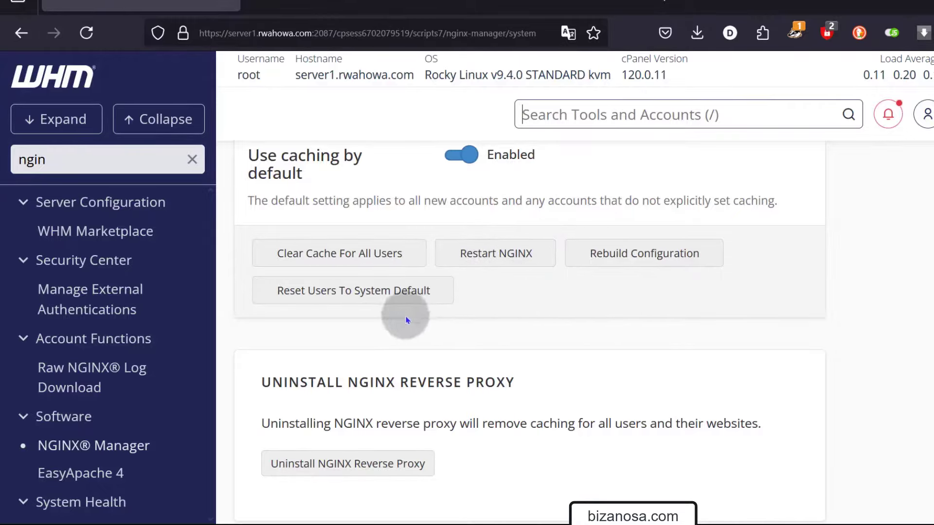
scroll(501, 334, down, 4)
scroll(500, 331, up, 4)
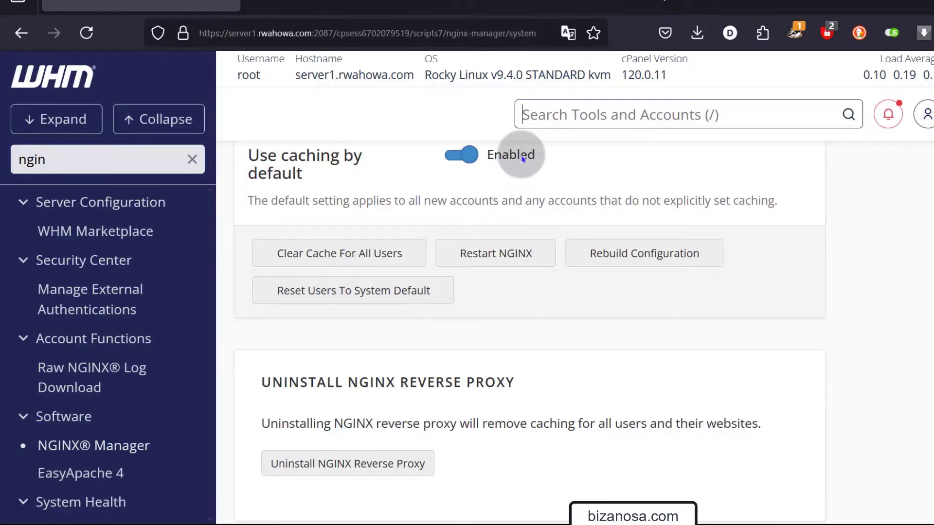
scroll(430, 349, down, 2)
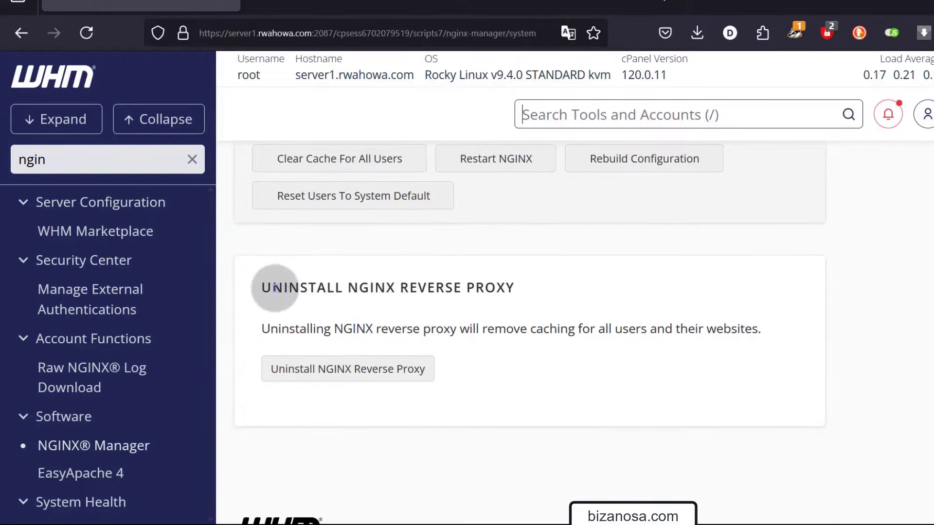